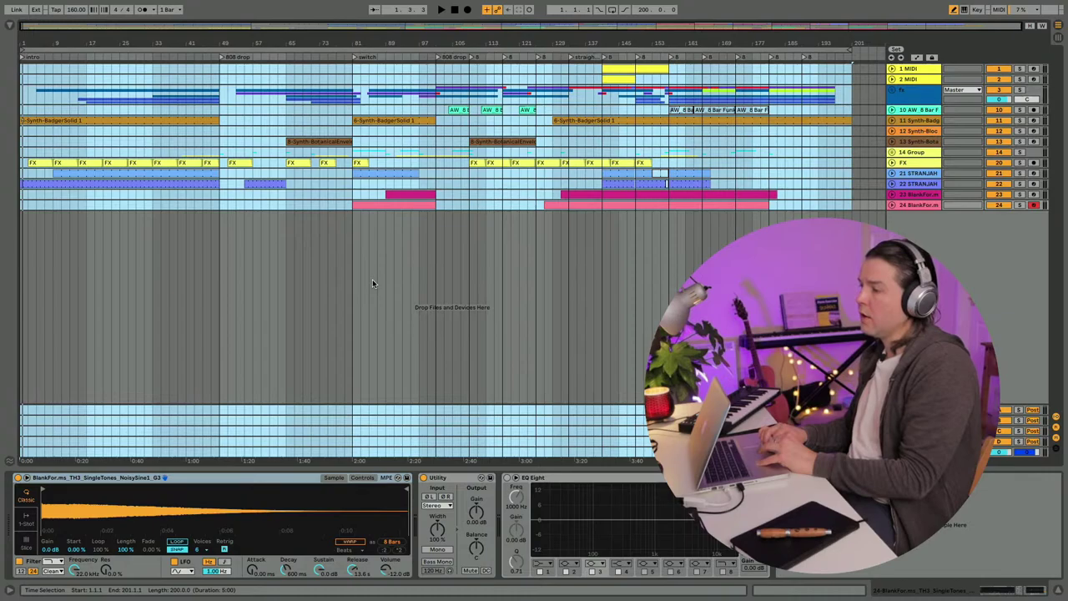
Step: Switch to the Finder window showing the 3. Draft folder and sort its contents by Date Modified, oldest first
{"action": "key", "text": "ctrl+Up"}
{"action": "left_click", "coordinate": [320, 242]}
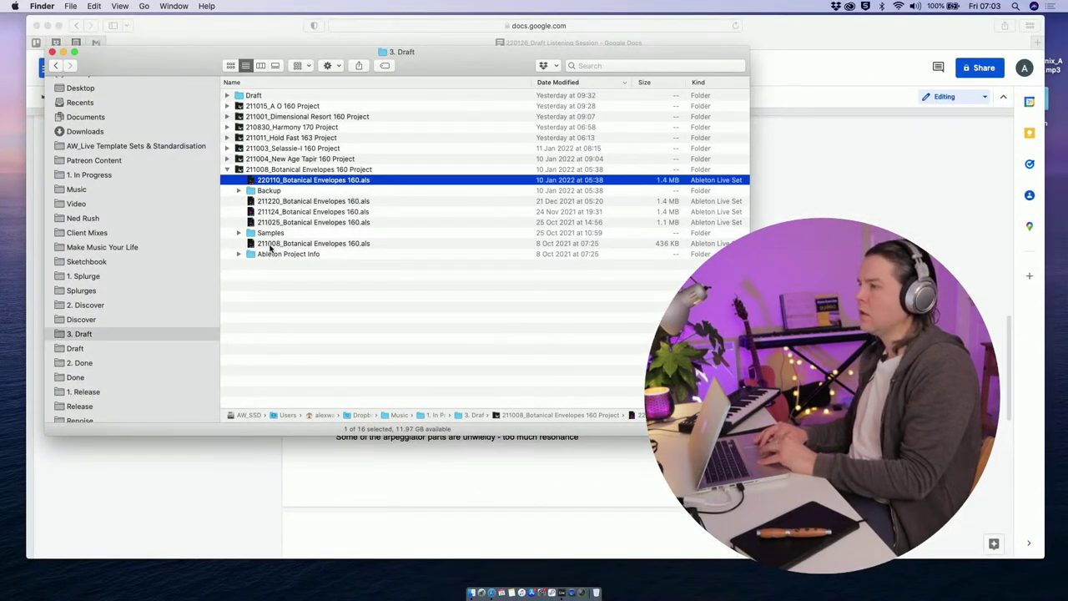
{"action": "left_click", "coordinate": [576, 83]}
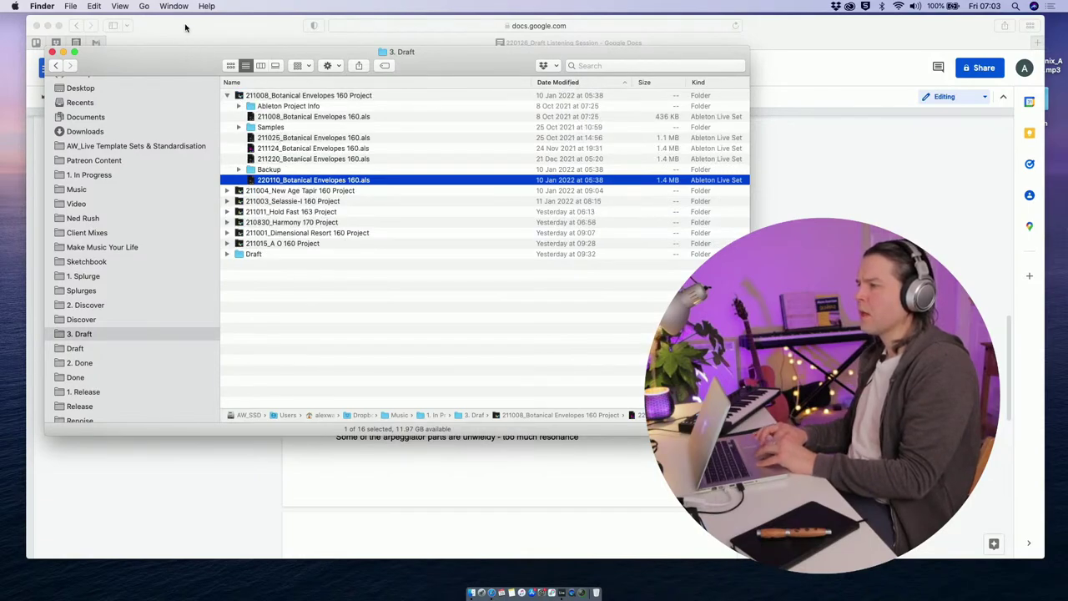
Step: Switch back to Ableton Live and save the set under the new name 220128_Botanical Envelopes 160.als in its project folder
{"action": "key", "text": "ctrl+Up"}
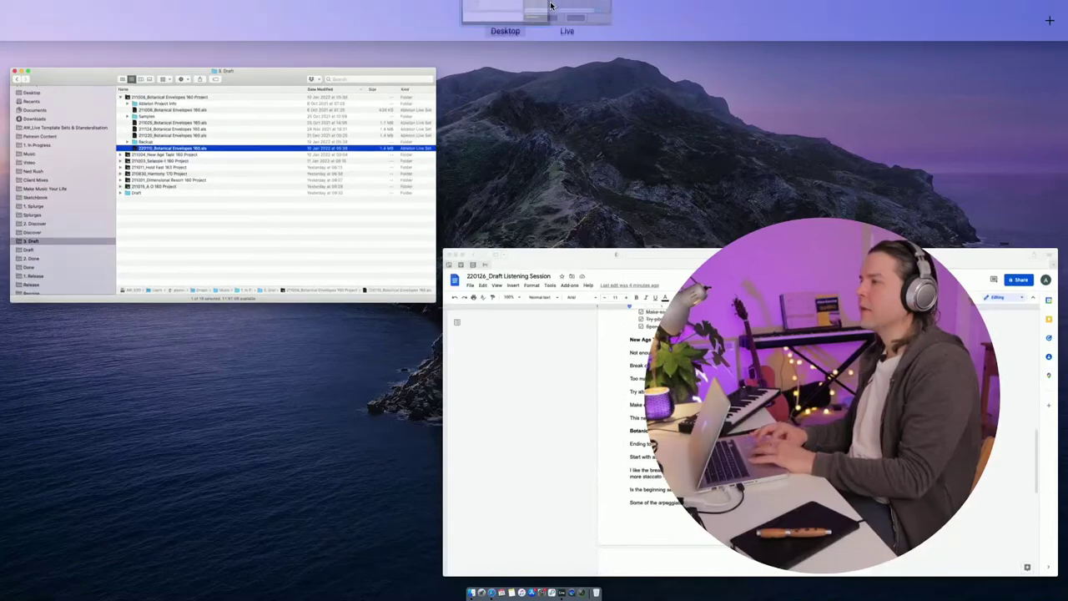
{"action": "left_click", "coordinate": [552, 10]}
{"action": "left_click", "coordinate": [62, 3]}
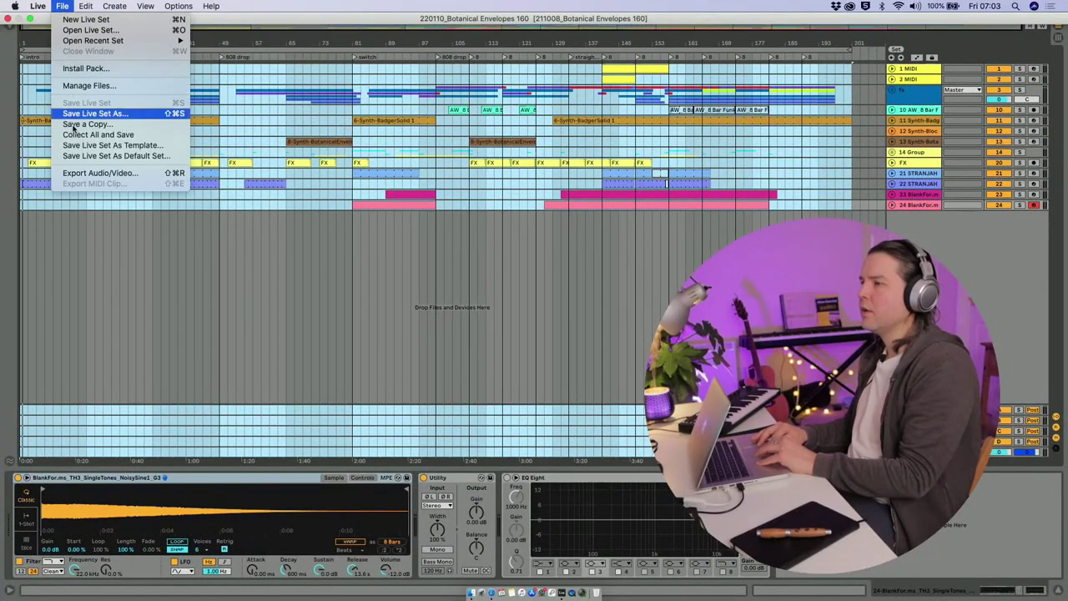
{"action": "left_click", "coordinate": [75, 114]}
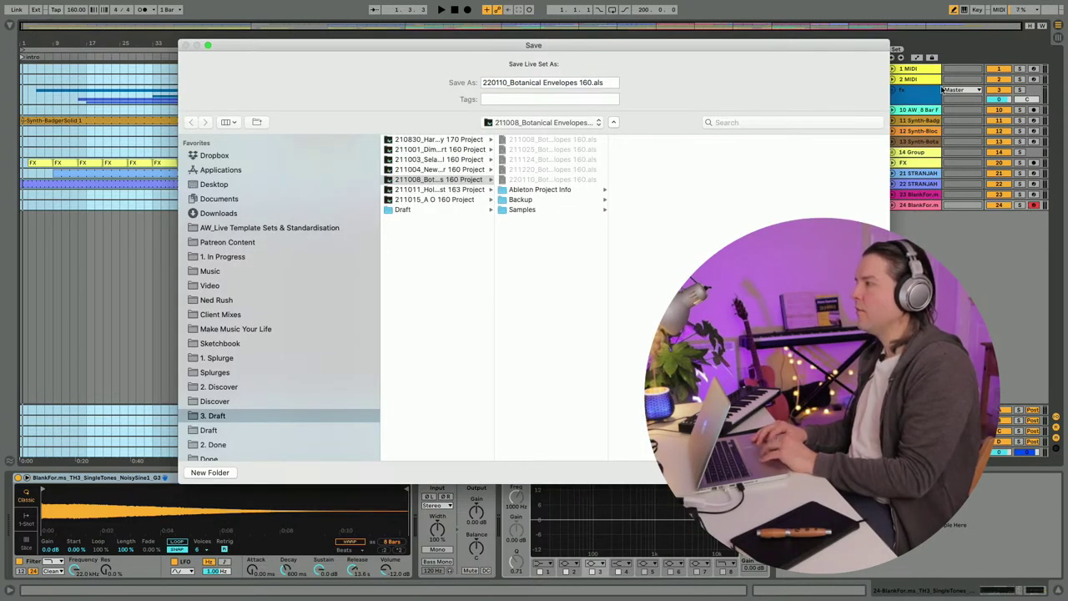
{"action": "left_click", "coordinate": [974, 10]}
{"action": "left_click", "coordinate": [975, 10]}
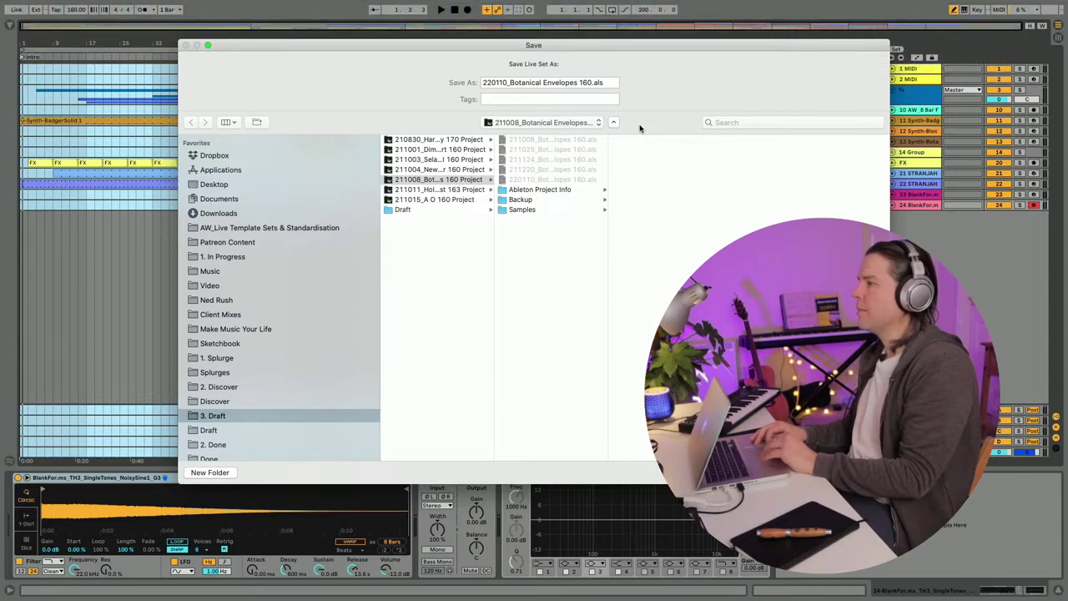
{"action": "left_click", "coordinate": [506, 83]}
{"action": "key", "text": "BackSpace"}
{"action": "key", "text": "BackSpace"}
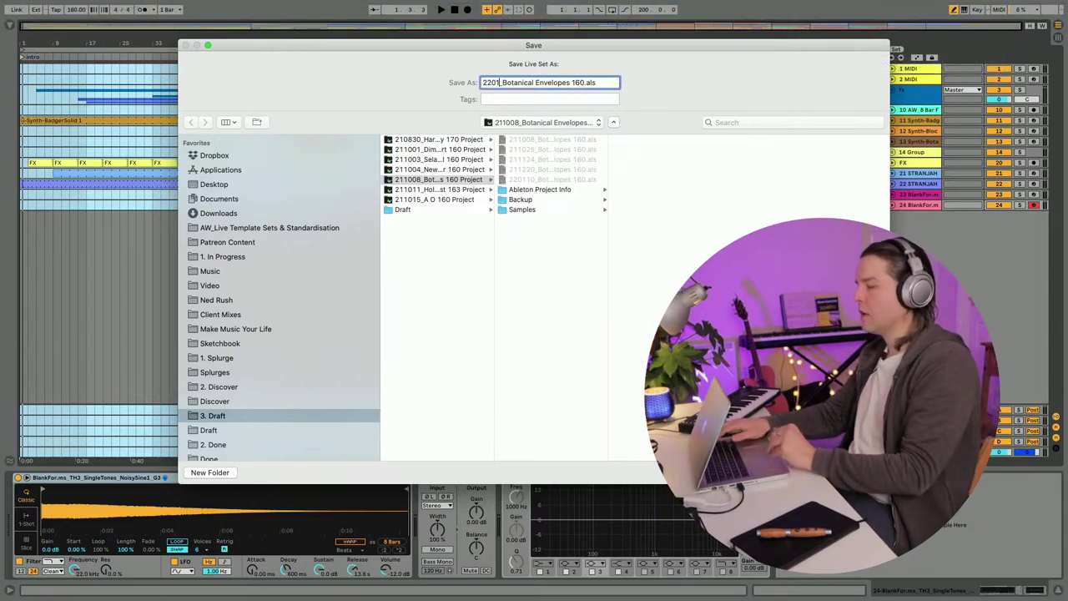
{"action": "type", "text": "28"}
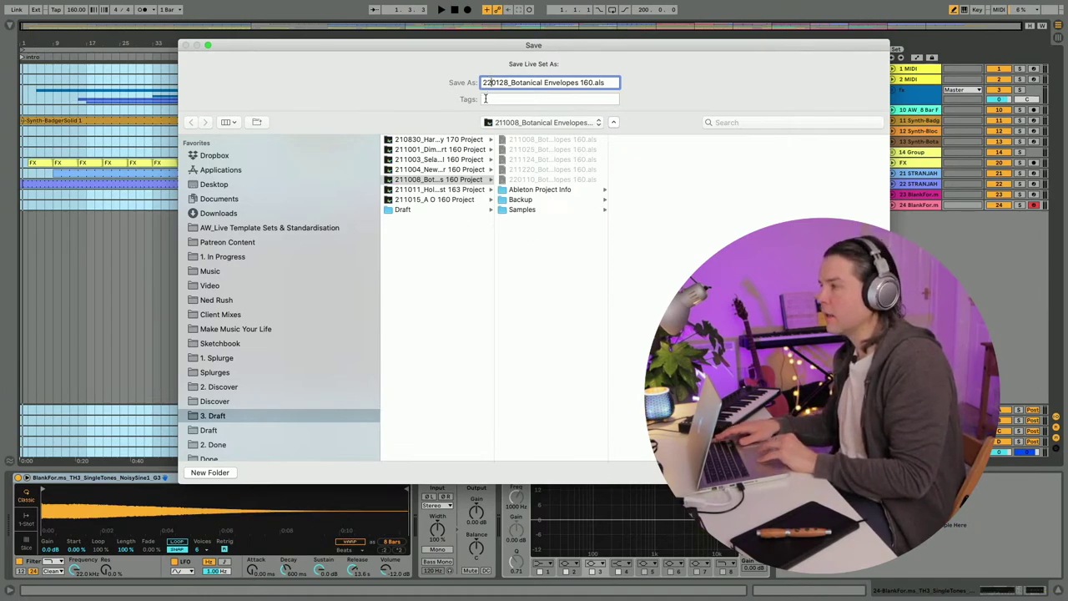
{"action": "key", "text": "Right"}
{"action": "key", "text": "Right"}
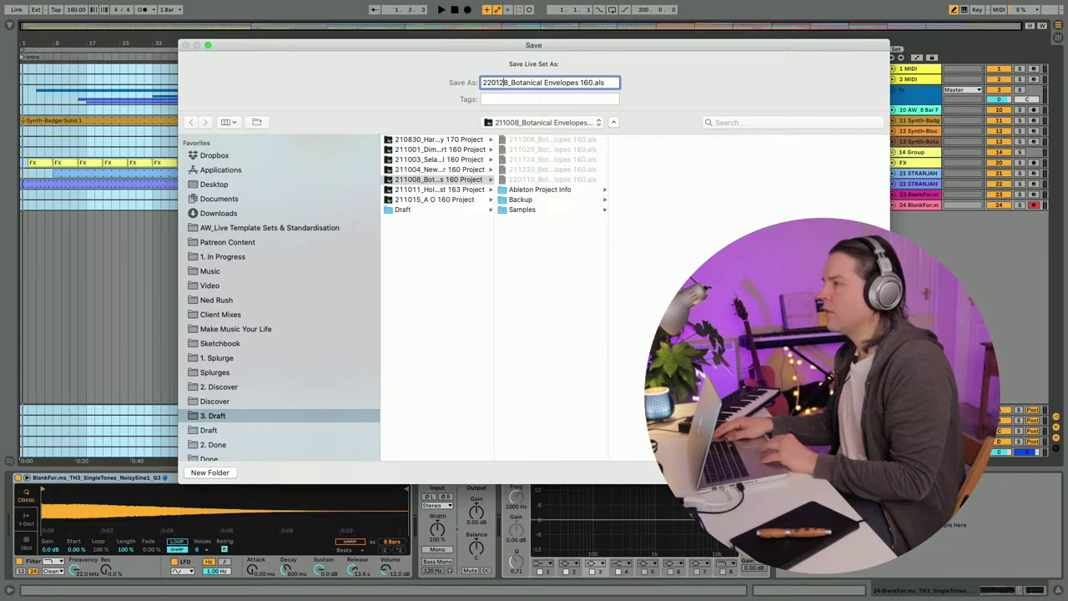
{"action": "key", "text": "Return"}
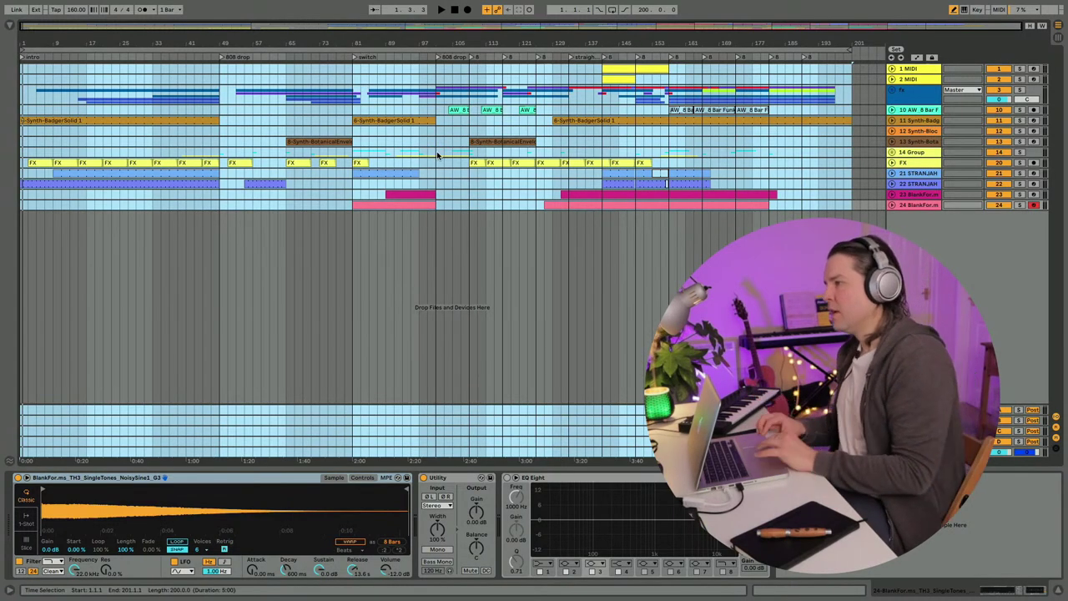
Step: Switch to the 220126_Draft Listening Session document in Safari and review the notes under Botanical Envelopes
{"action": "key", "text": "ctrl+Left"}
{"action": "key", "text": "ctrl+Up"}
{"action": "left_click", "coordinate": [518, 368]}
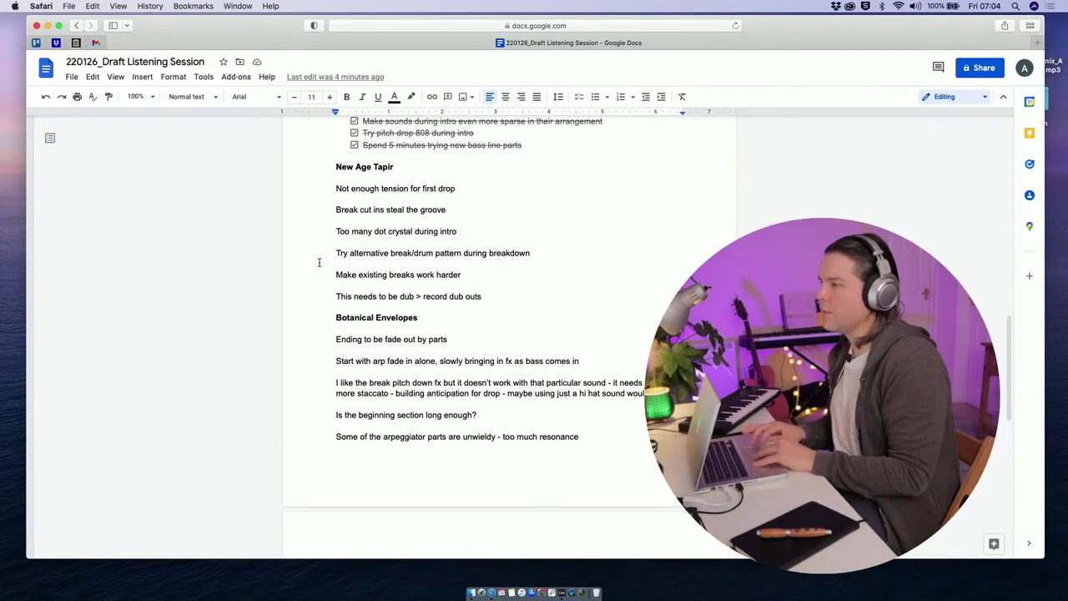
{"action": "scroll", "coordinate": [319, 262], "scroll_direction": "up", "scroll_amount": 5}
{"action": "scroll", "coordinate": [319, 262], "scroll_direction": "down", "scroll_amount": 6}
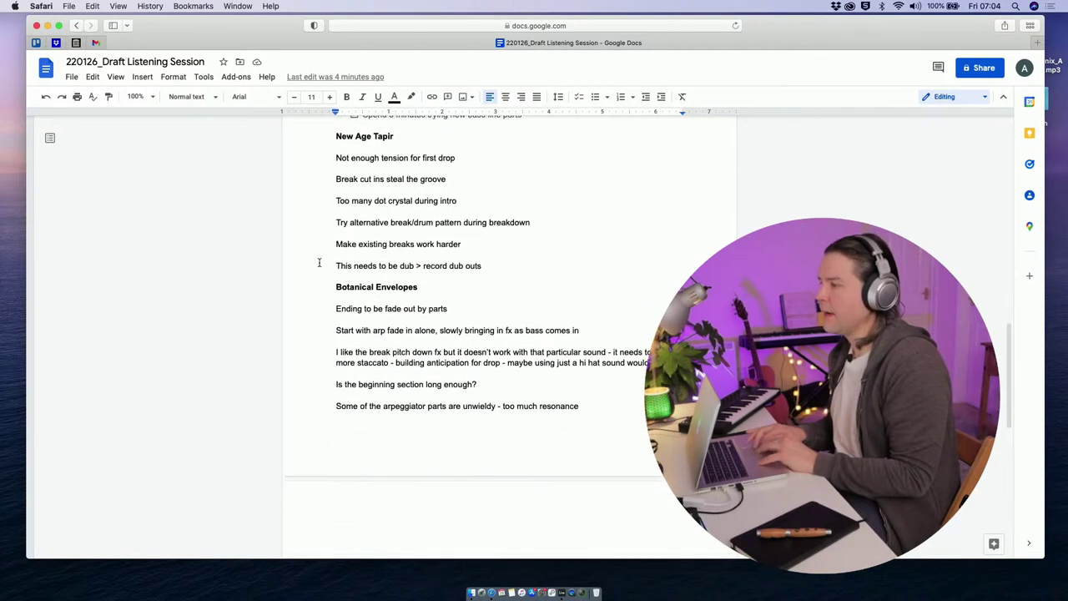
{"action": "scroll", "coordinate": [319, 262], "scroll_direction": "down", "scroll_amount": 4}
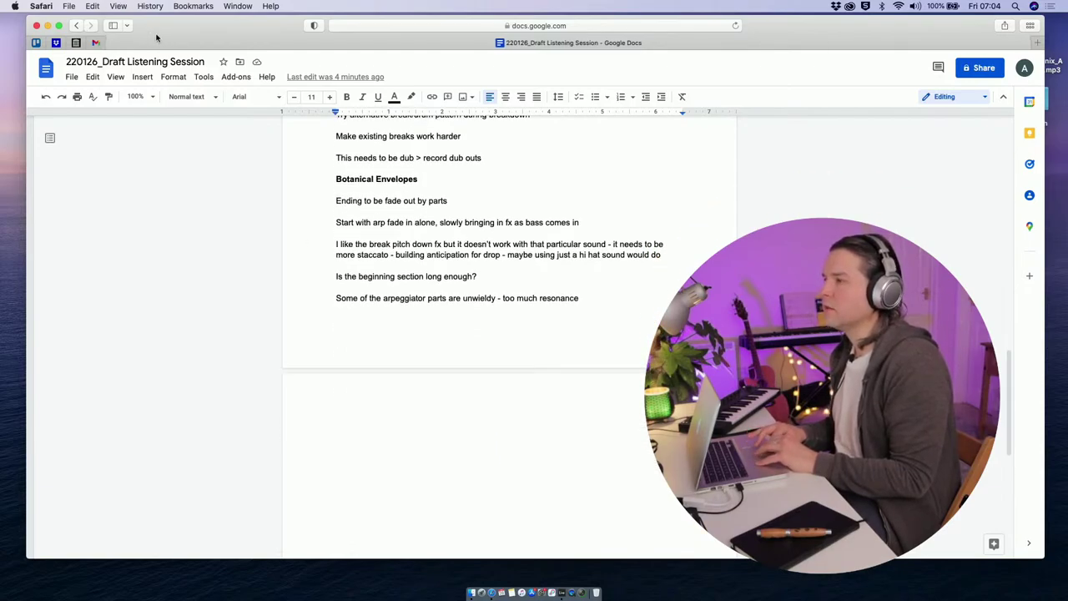
{"action": "left_click_drag", "start_coordinate": [156, 37], "coordinate": [150, 35]}
{"action": "scroll", "coordinate": [445, 275], "scroll_direction": "up", "scroll_amount": 1}
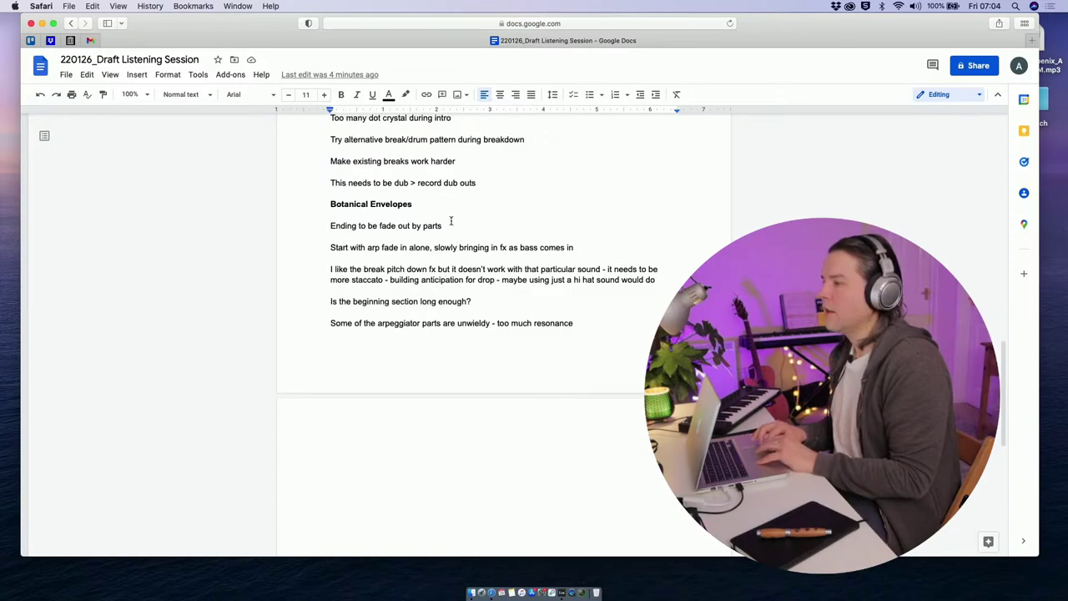
Step: Start a checklist on a new line below the last Botanical Envelopes note about the arpeggiator's resonance
{"action": "left_click", "coordinate": [447, 232]}
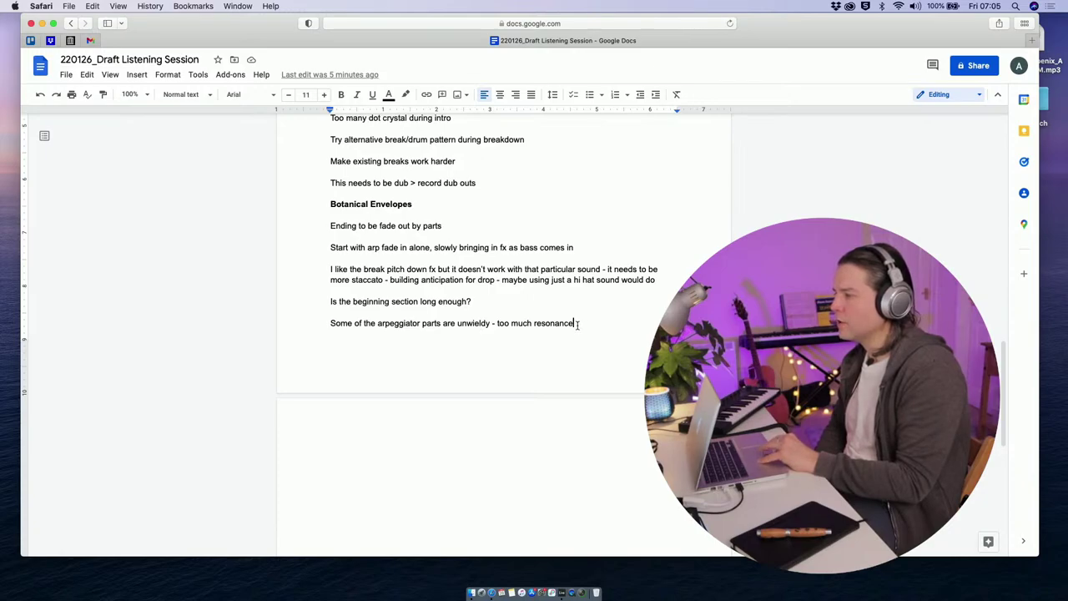
{"action": "key", "text": "Return"}
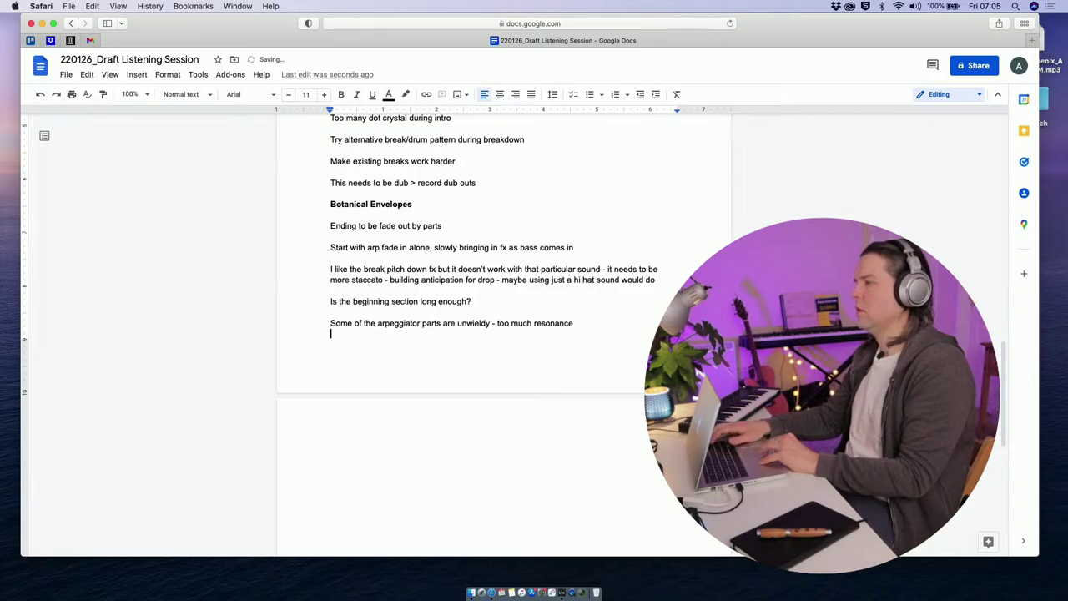
{"action": "left_click", "coordinate": [573, 95]}
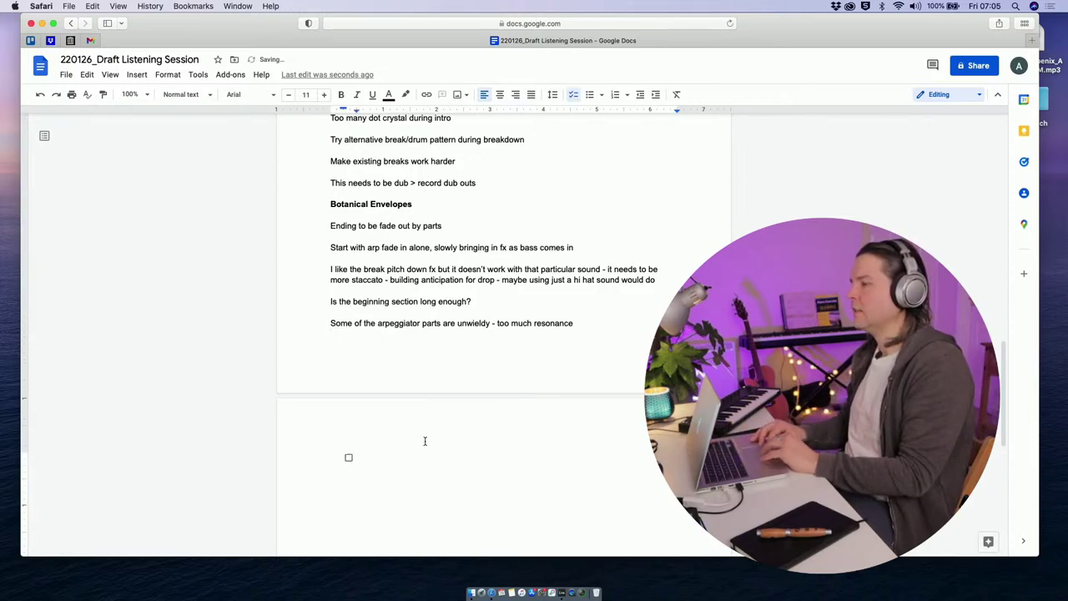
{"action": "scroll", "coordinate": [425, 440], "scroll_direction": "down", "scroll_amount": 3}
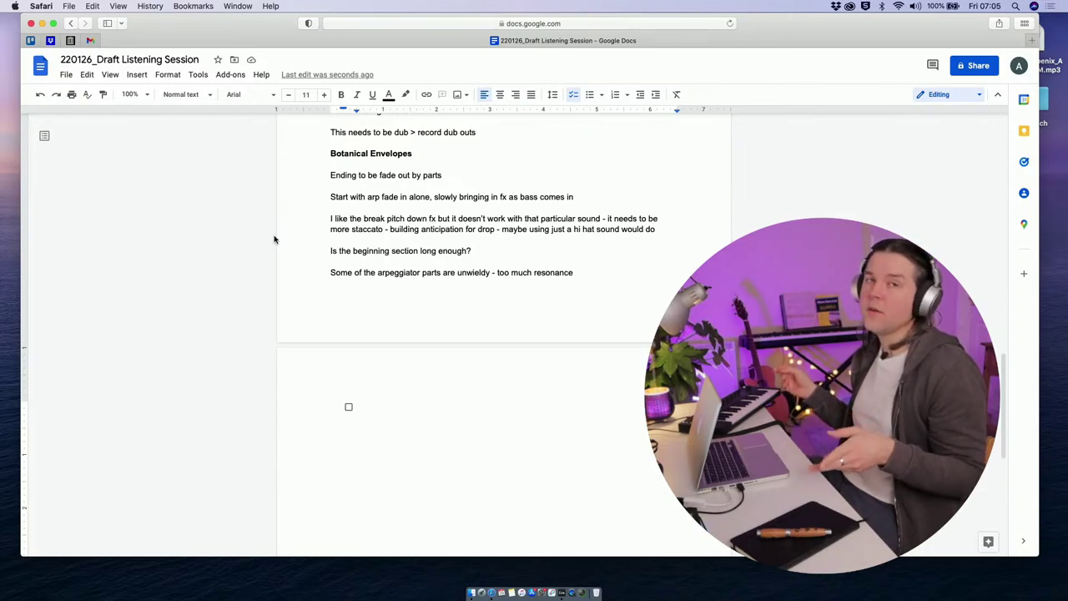
Step: Switch to Ableton Live, clear the whole-arrangement selection and place the insert marker at bar 101 on track 24
{"action": "mouse_move", "coordinate": [202, 24]}
{"action": "left_mouse_down"}
{"action": "mouse_move", "coordinate": [208, 40]}
{"action": "mouse_move", "coordinate": [201, 35]}
{"action": "left_mouse_up"}
{"action": "key", "text": "ctrl+Up"}
{"action": "key", "text": "ctrl+Right"}
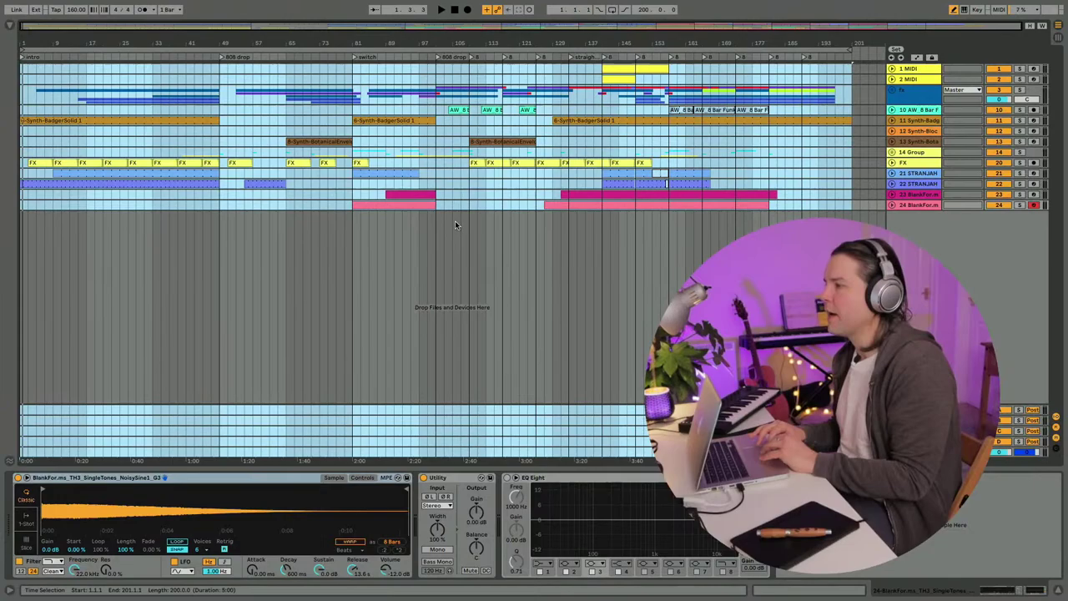
{"action": "left_click", "coordinate": [454, 222]}
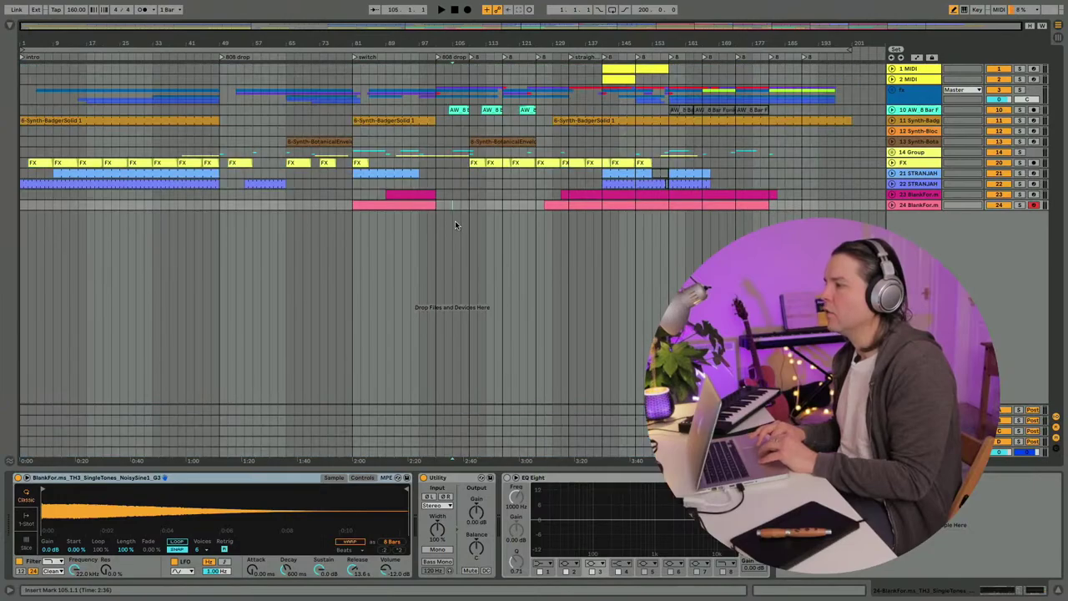
{"action": "left_click", "coordinate": [436, 226]}
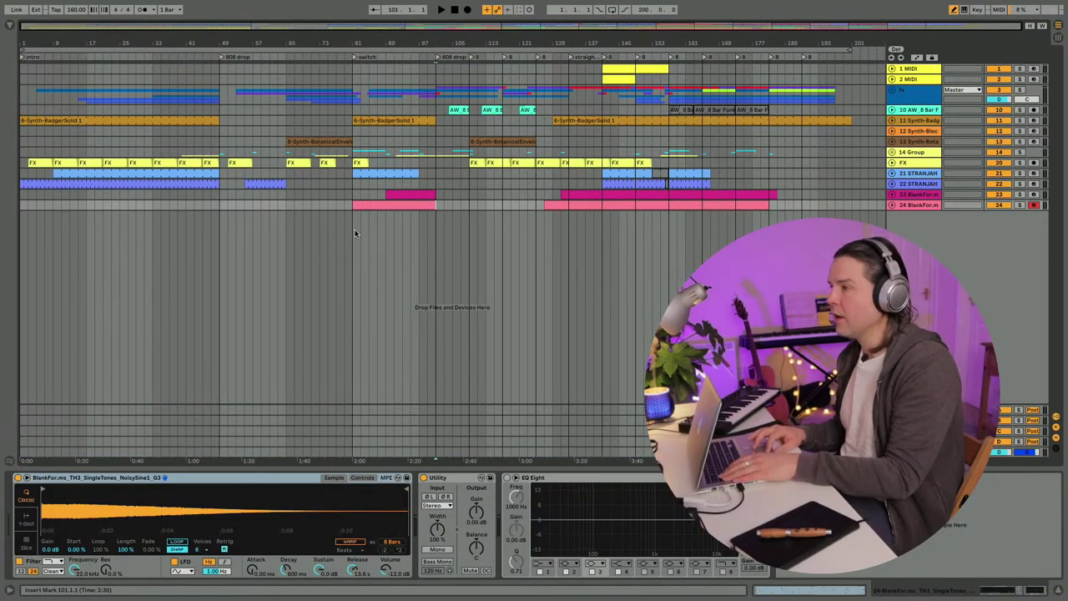
{"action": "key", "text": "Tab"}
{"action": "key", "text": "Tab"}
Step: Return to the Draft Listening Session document and enter the first checklist item "Create fades for ending parts, leaving arp last"
{"action": "key", "text": "ctrl+Up"}
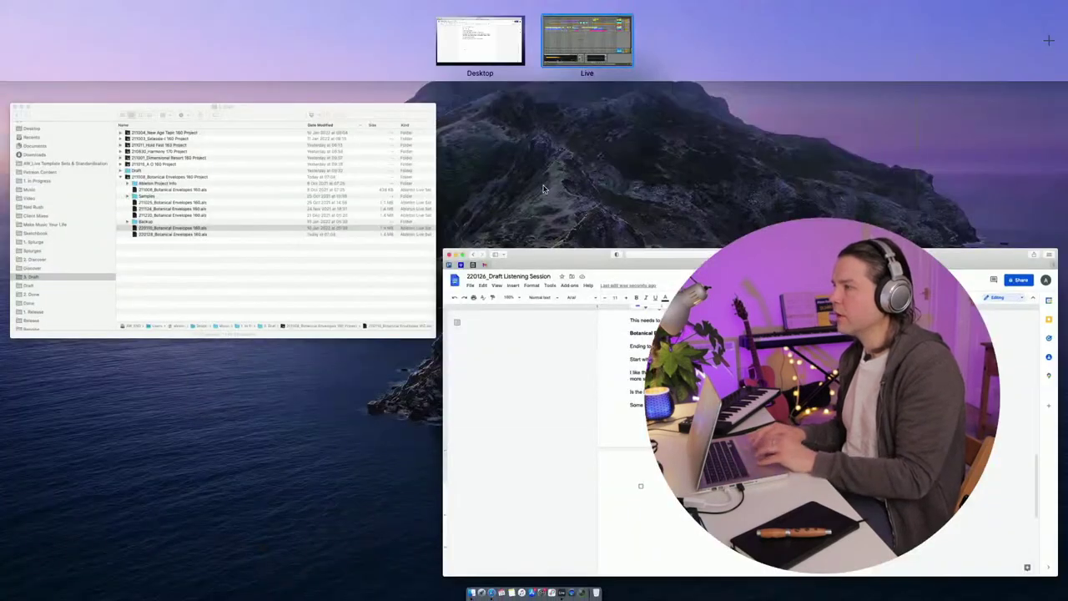
{"action": "left_click", "coordinate": [568, 318]}
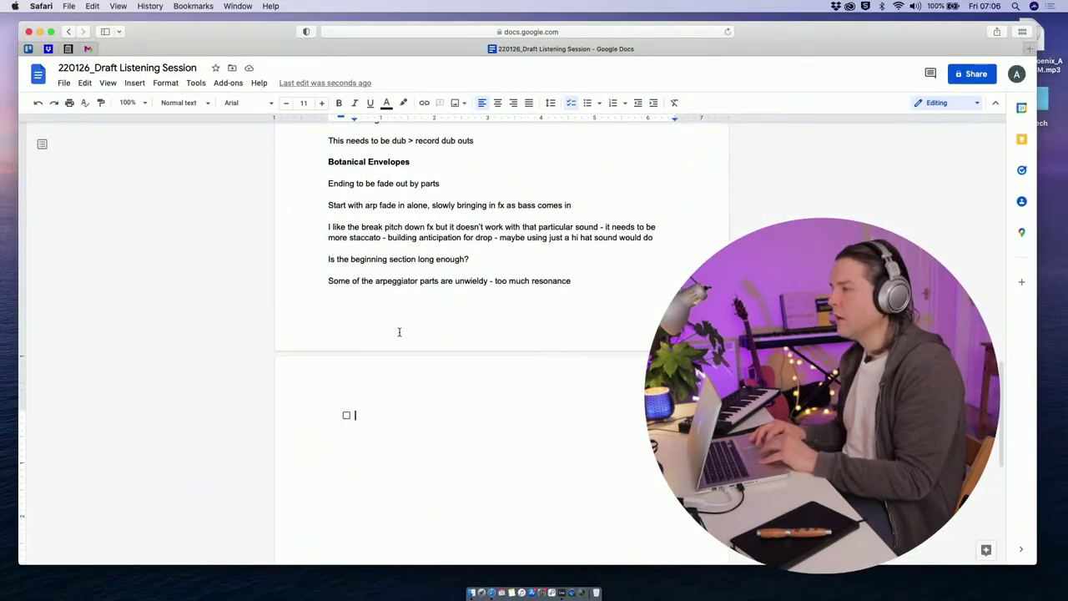
{"action": "type", "text": "Creat"}
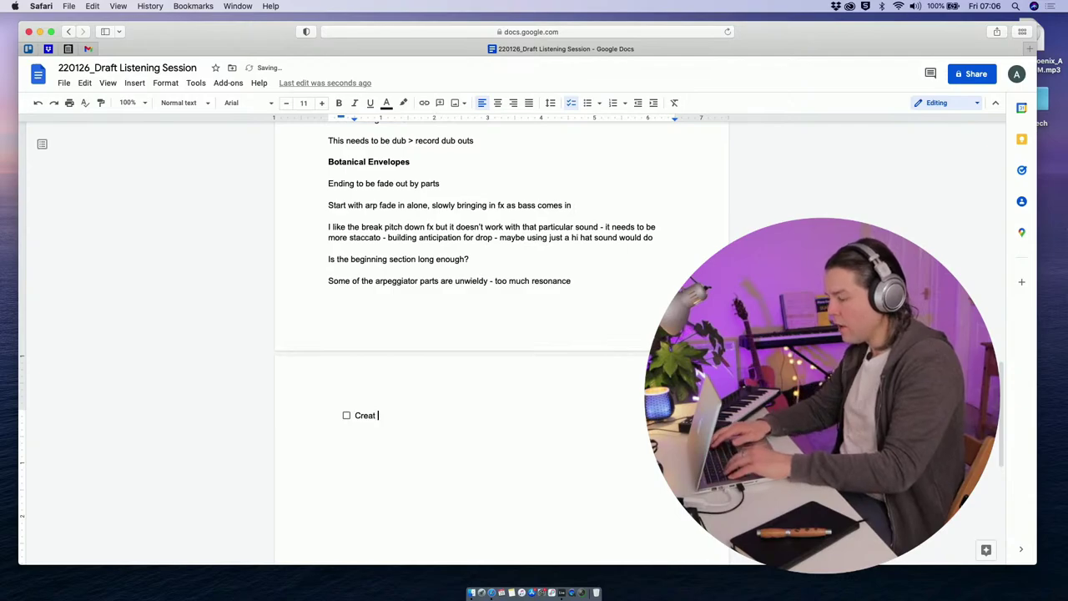
{"action": "type", "text": "e fades for en"}
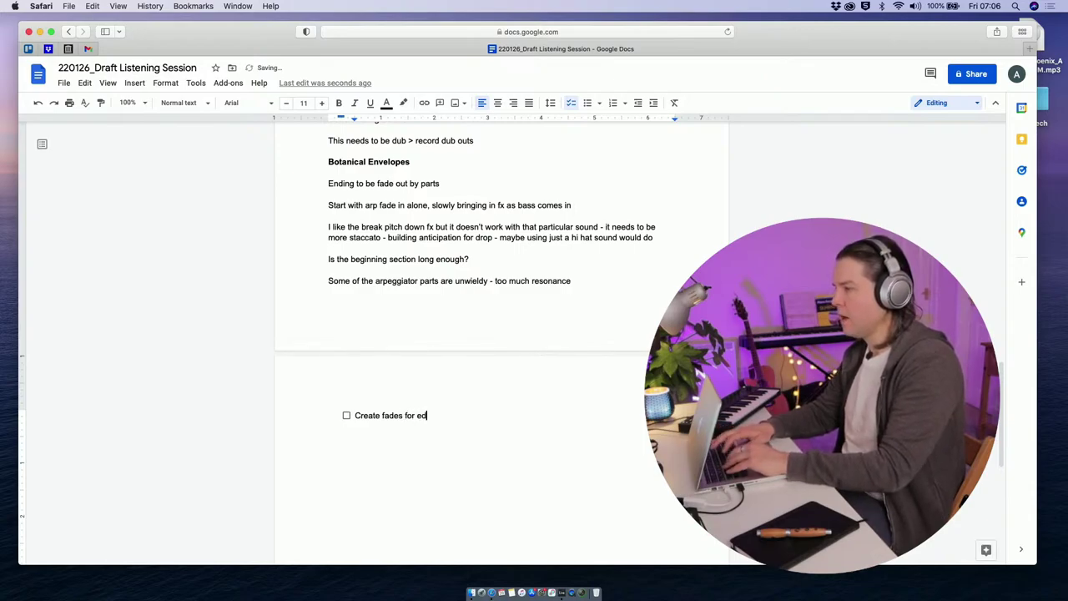
{"action": "type", "text": "ts, leaving arp last"}
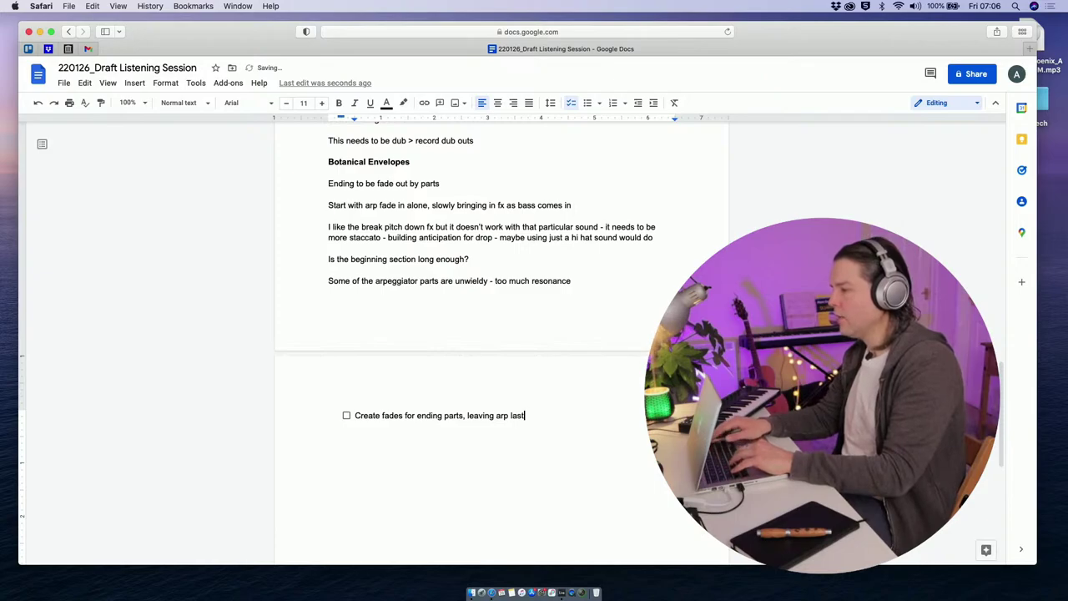
{"action": "key", "text": "Return"}
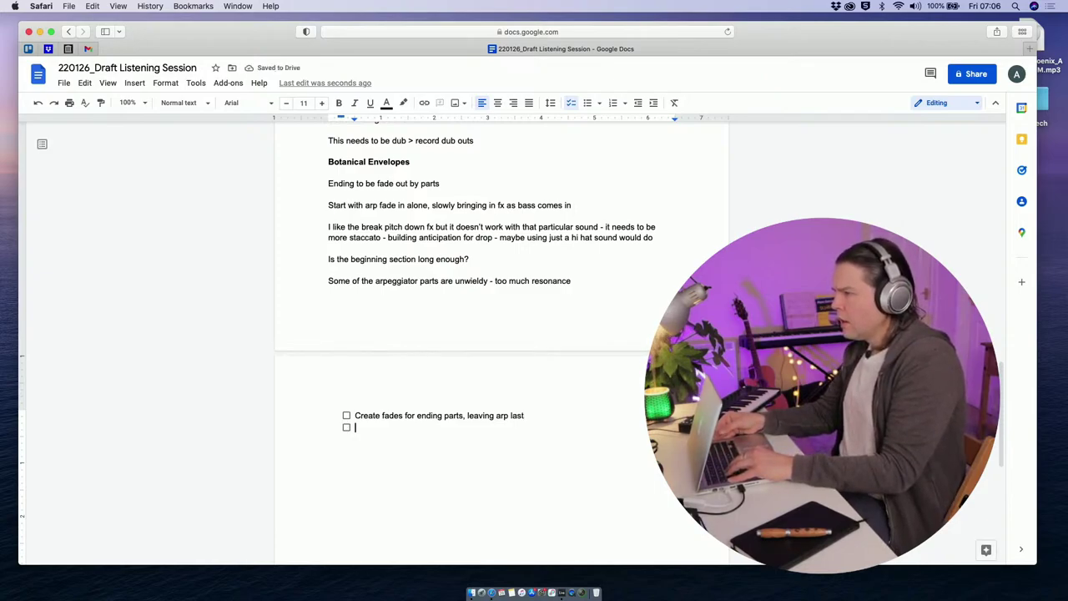
Step: Enter "Create fade in for intro - arp alone, then bass" as the second checklist item
{"action": "type", "text": "cre"}
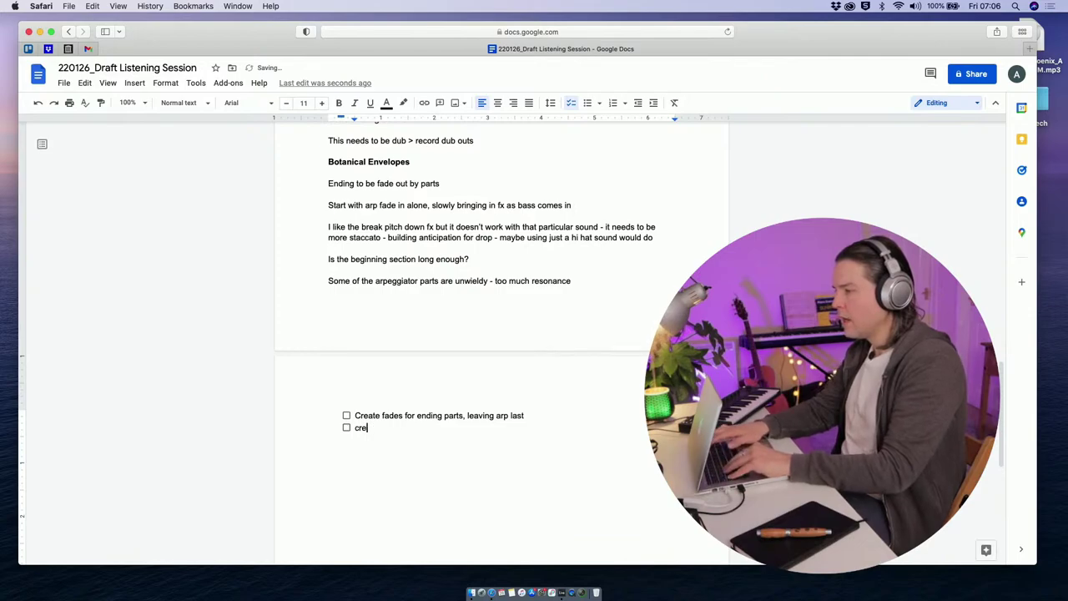
{"action": "key", "text": "BackSpace"}
{"action": "key", "text": "BackSpace"}
{"action": "key", "text": "BackSpace"}
{"action": "type", "text": "Creat"}
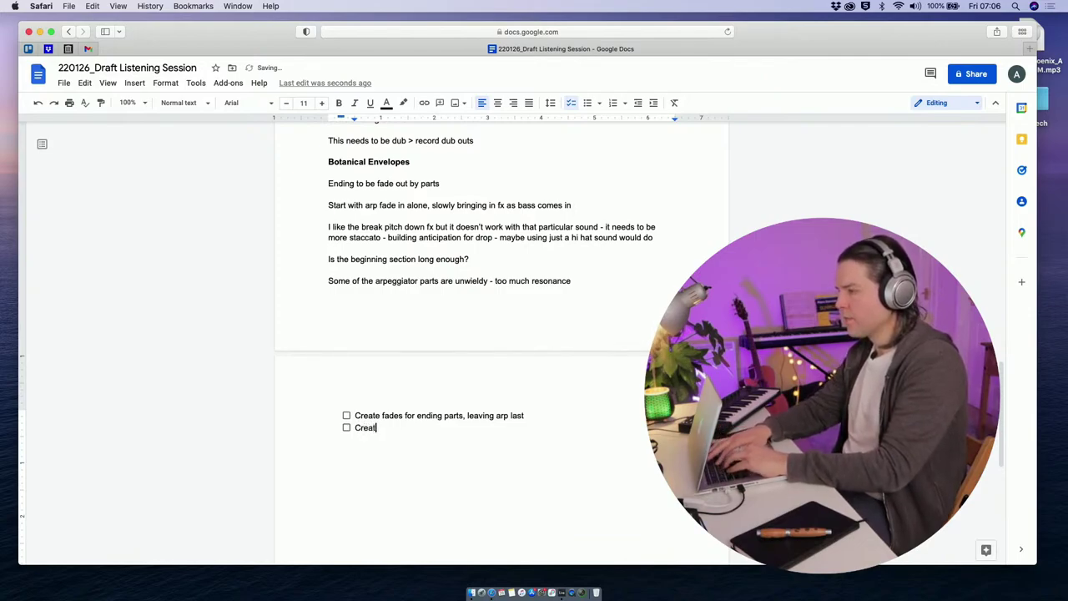
{"action": "type", "text": "e fad"}
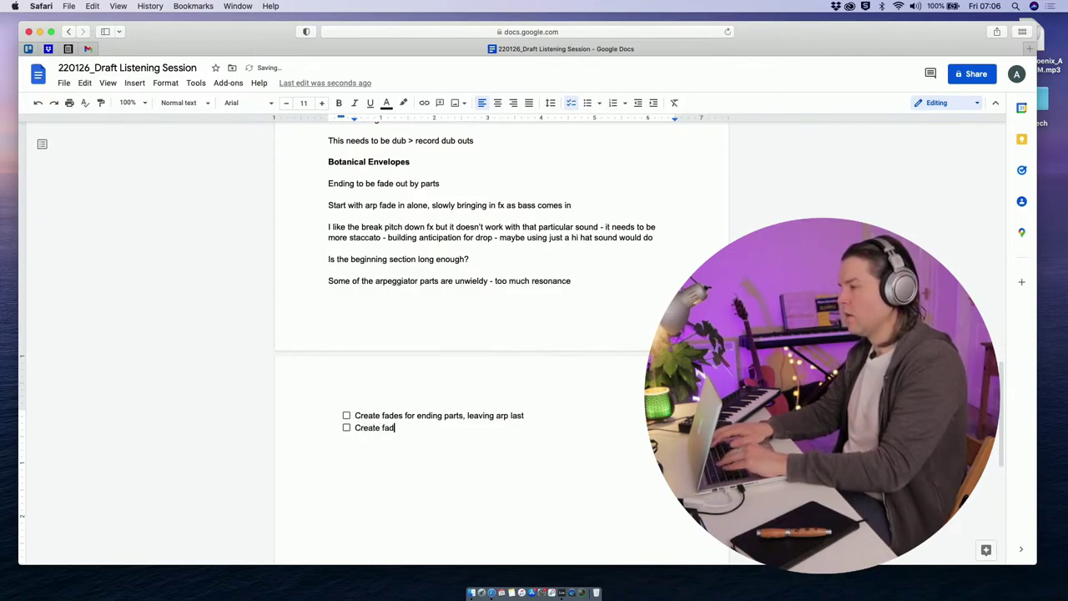
{"action": "type", "text": "e in for"}
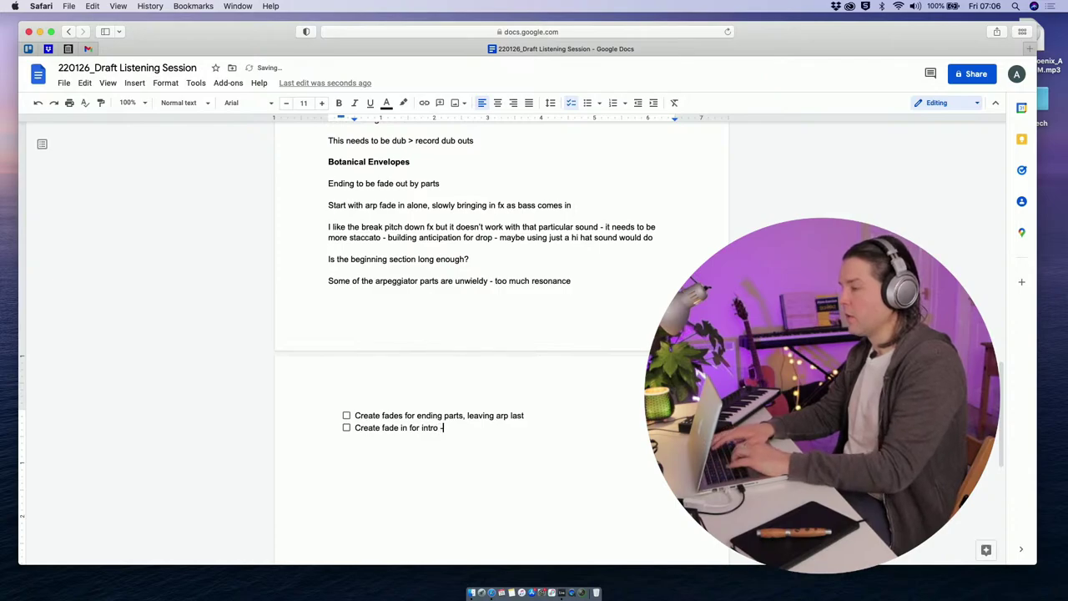
{"action": "type", "text": " intro - arp alone, "}
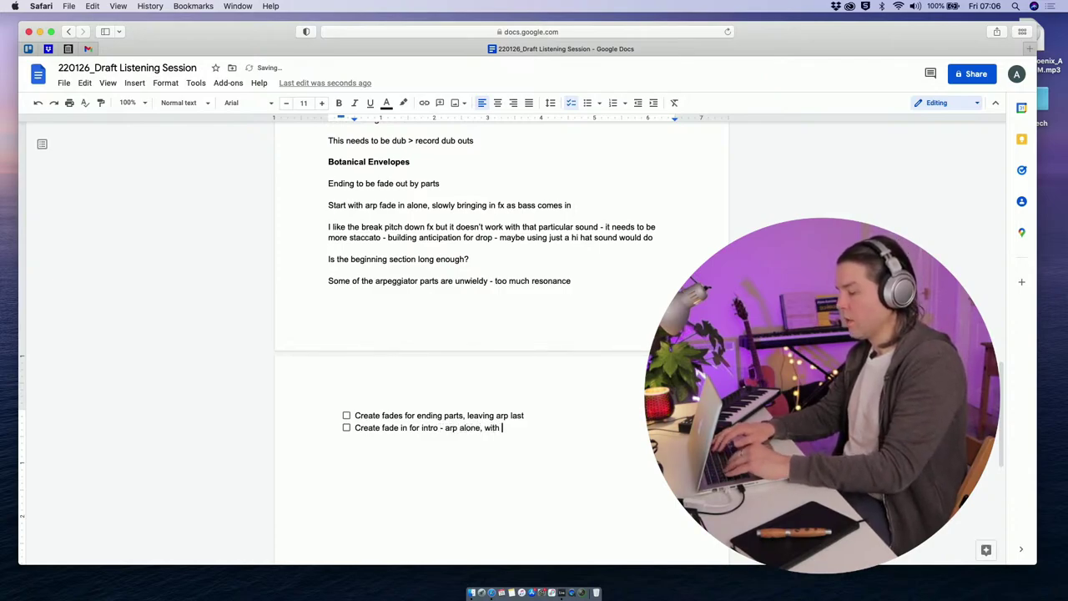
{"action": "type", "text": "then bass"}
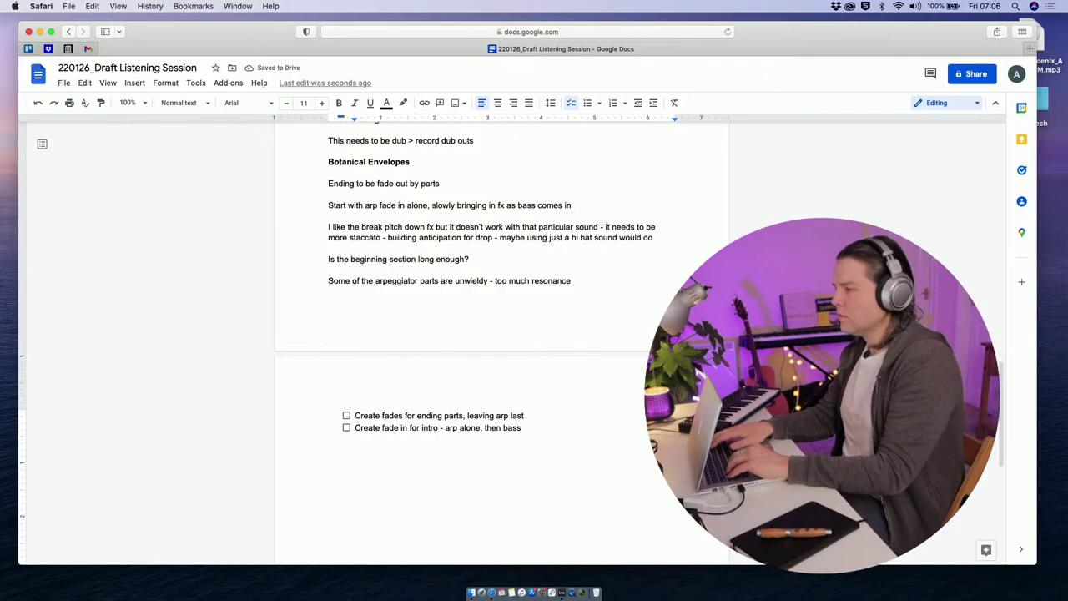
Step: Change the intro item's ending to "then more percussive elements and bass" and start a third checklist item
{"action": "key", "text": "BackSpace"}
{"action": "key", "text": "BackSpace"}
{"action": "key", "text": "BackSpace"}
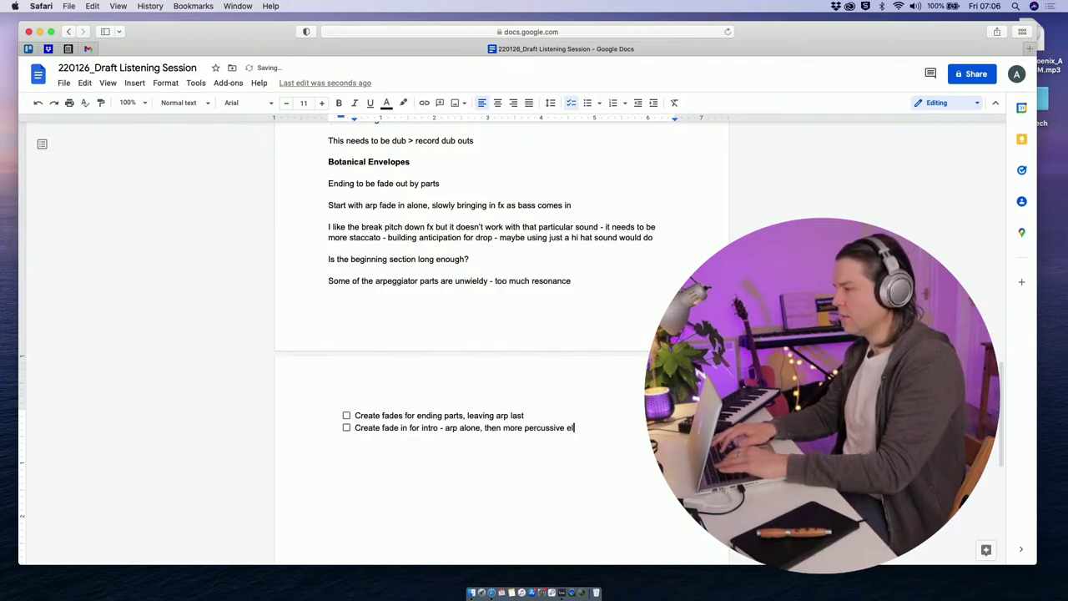
{"action": "type", "text": "eme"}
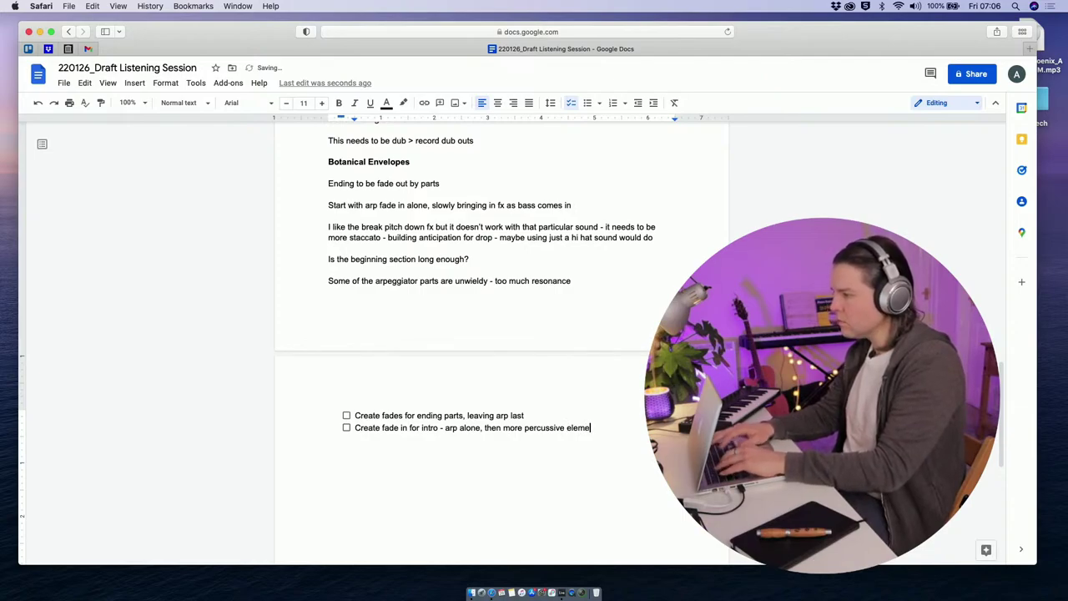
{"action": "type", "text": "nts and bas"}
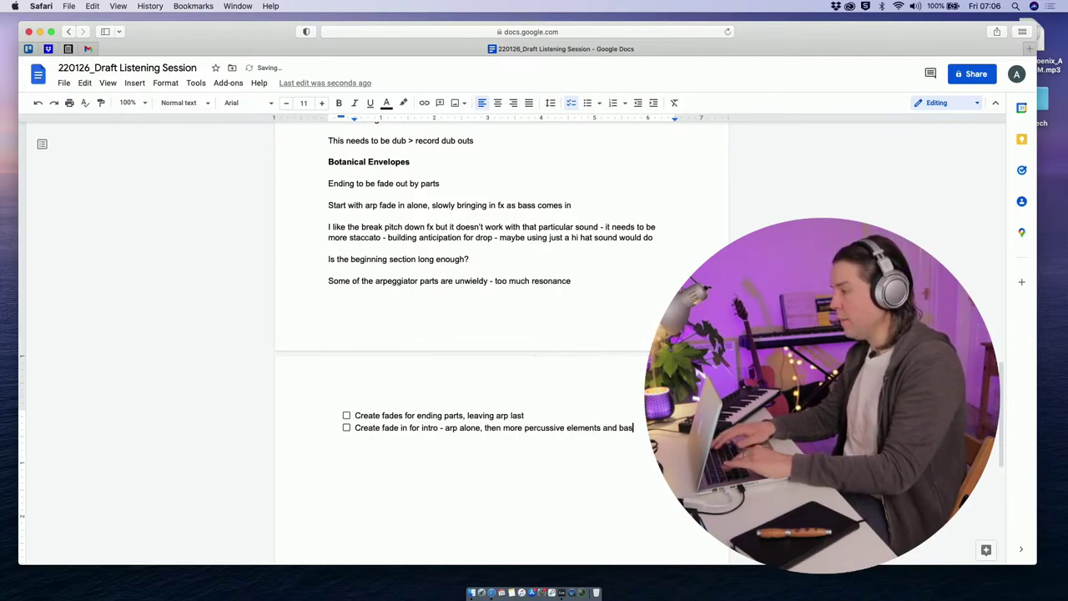
{"action": "type", "text": "s"}
{"action": "key", "text": "Return"}
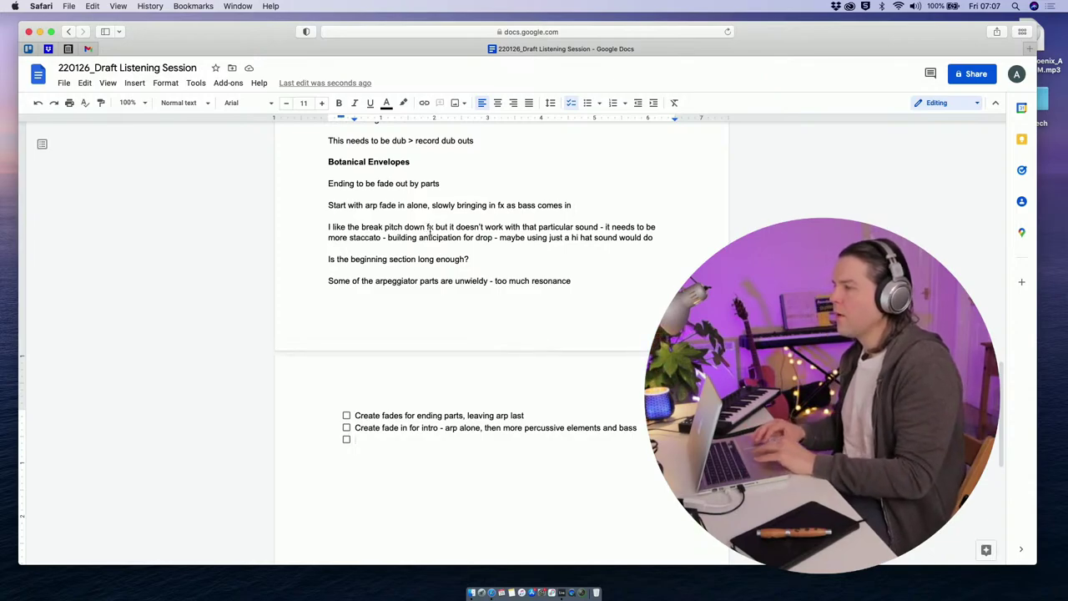
Step: Check the note about the beginning section's length, and enter "Redo automation run on main arpeggiator" as the third checklist item
{"action": "left_click_drag", "start_coordinate": [475, 259], "coordinate": [316, 258]}
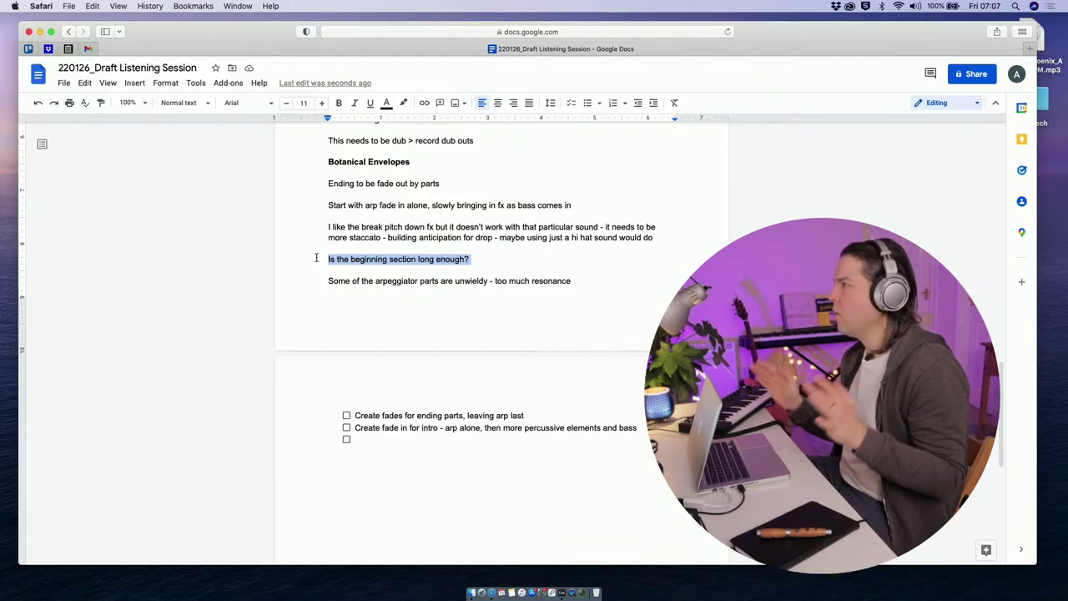
{"action": "left_click", "coordinate": [373, 281]}
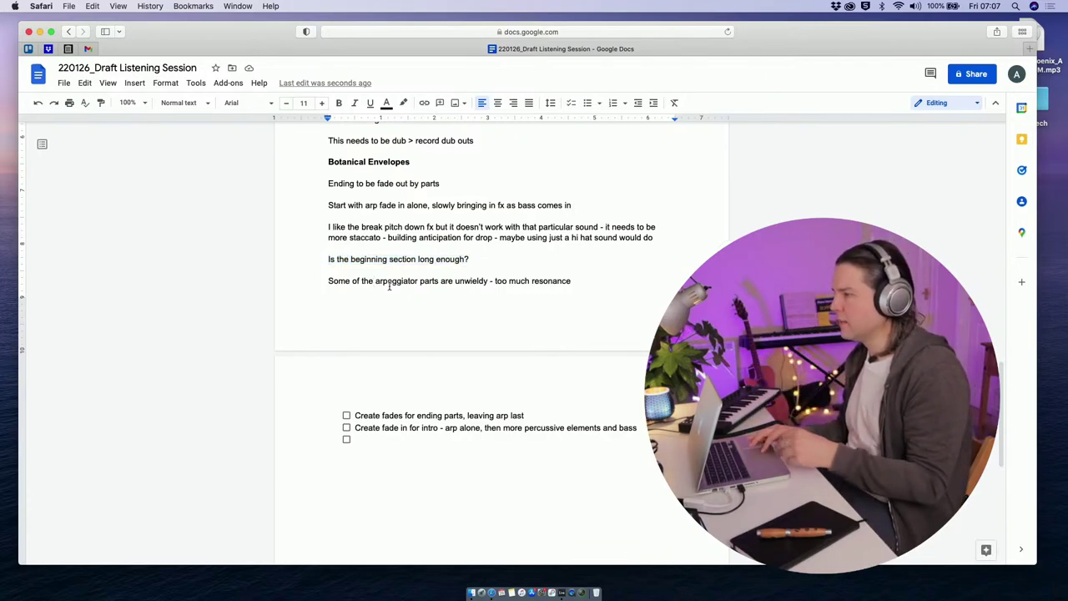
{"action": "left_click", "coordinate": [373, 440]}
{"action": "type", "text": "Red"}
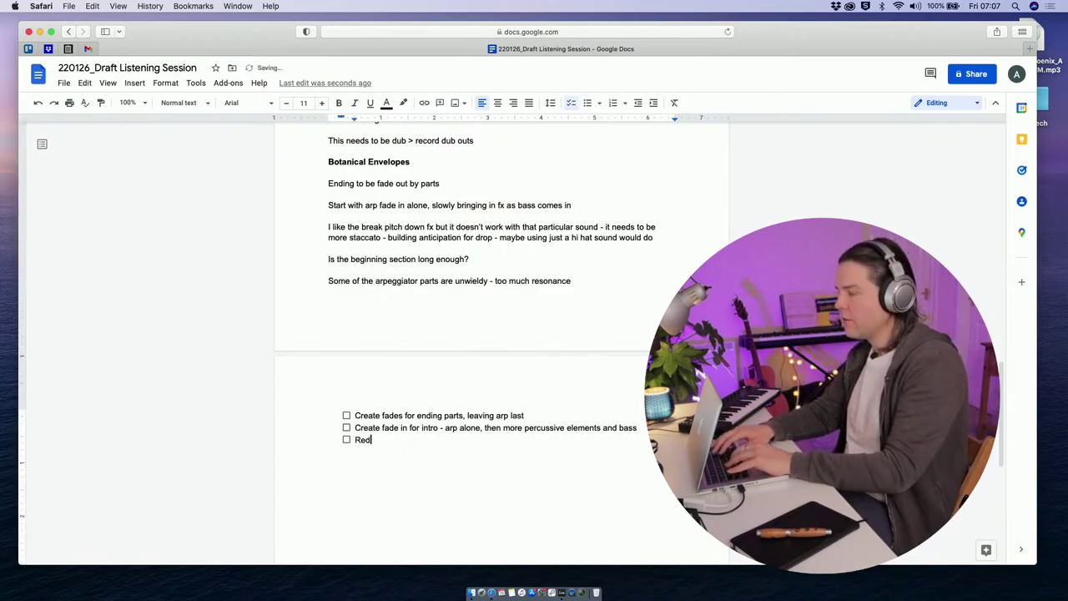
{"action": "key", "text": "BackSpace"}
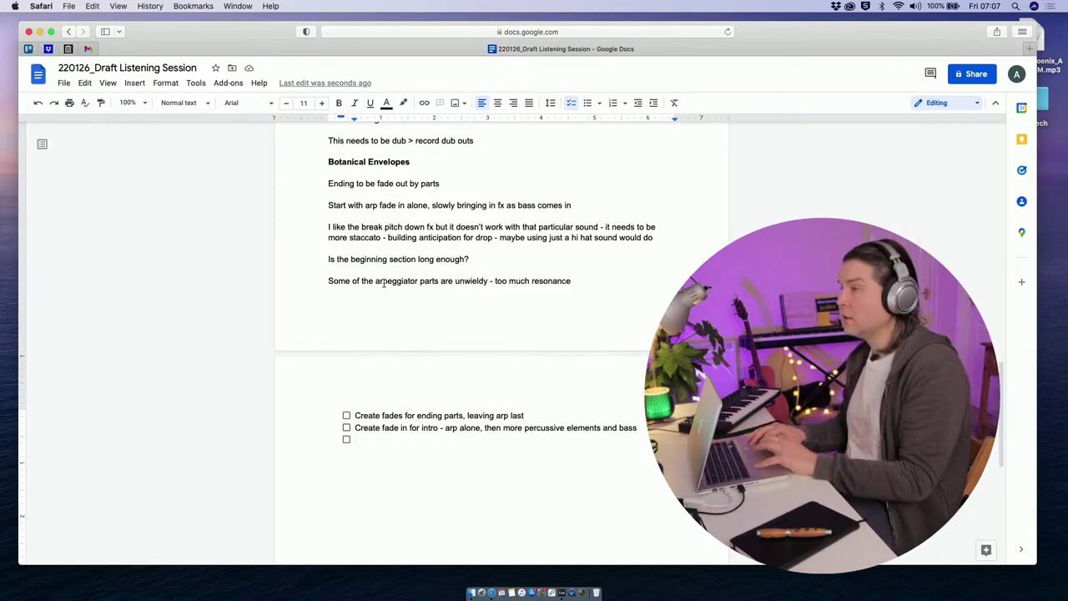
{"action": "type", "text": "Rec"}
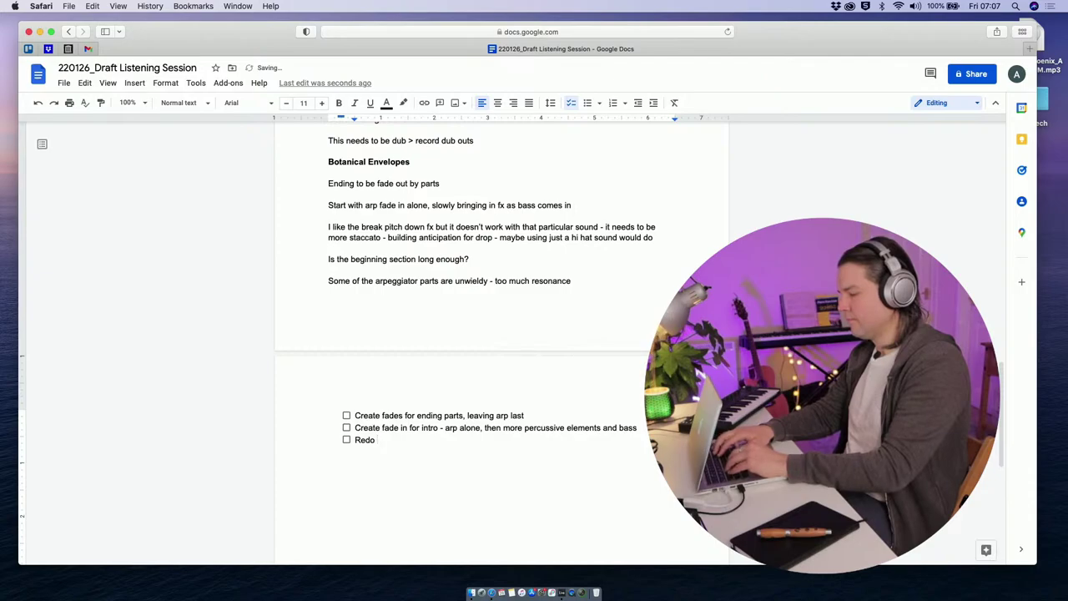
{"action": "type", "text": "o automatio"}
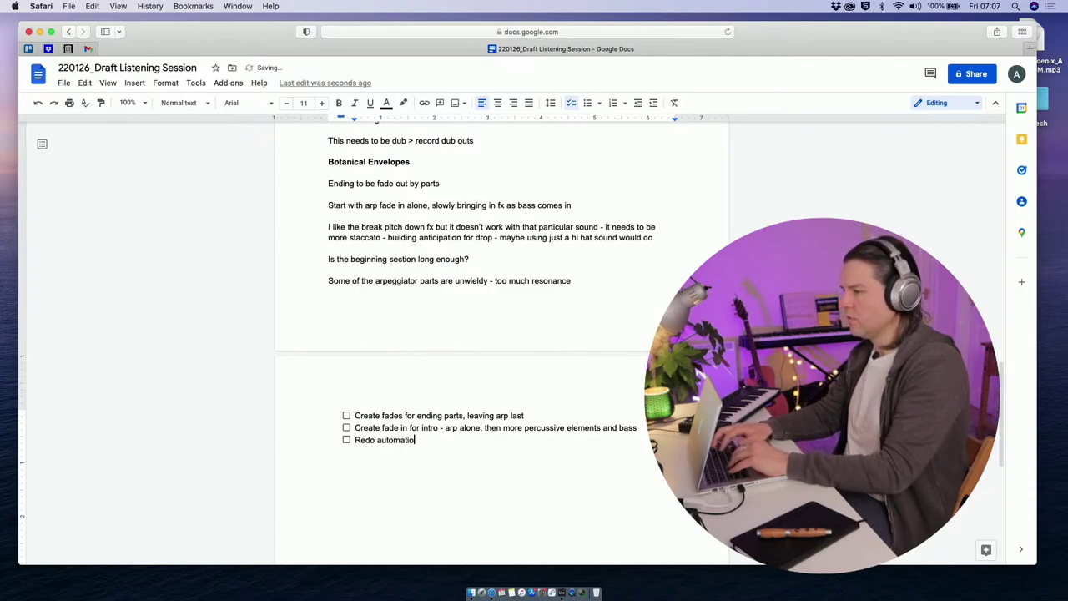
{"action": "type", "text": "n run on r"}
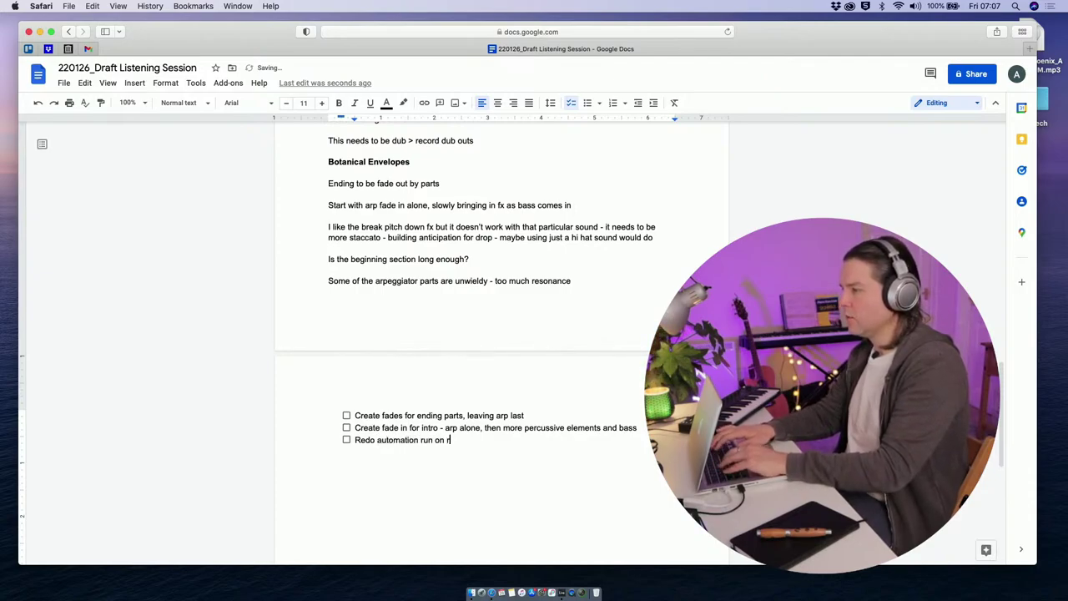
{"action": "key", "text": "BackSpace"}
{"action": "type", "text": "arep"}
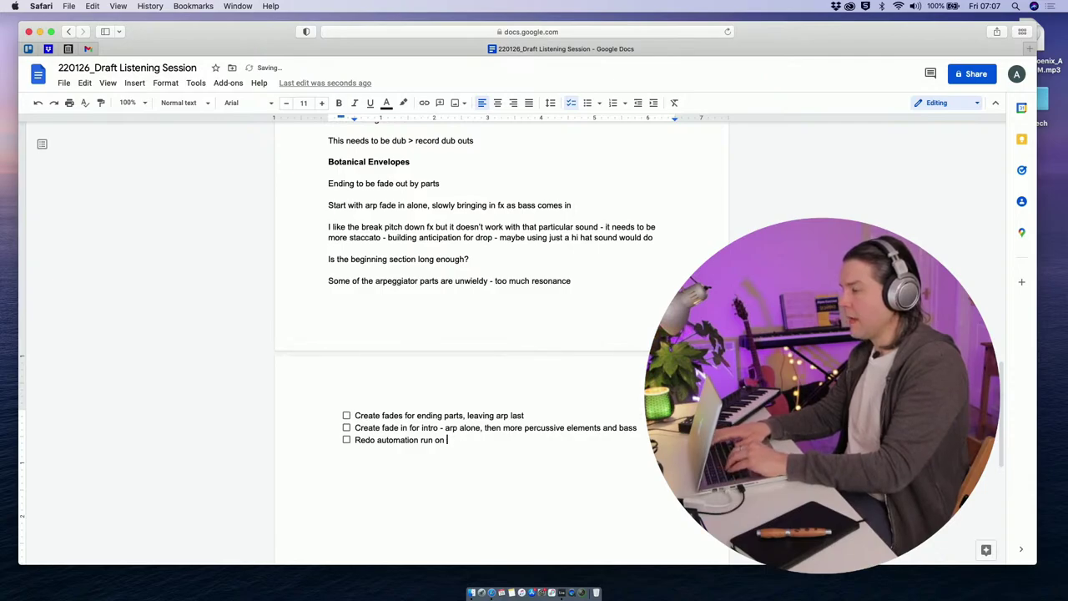
{"action": "type", "text": "ma"}
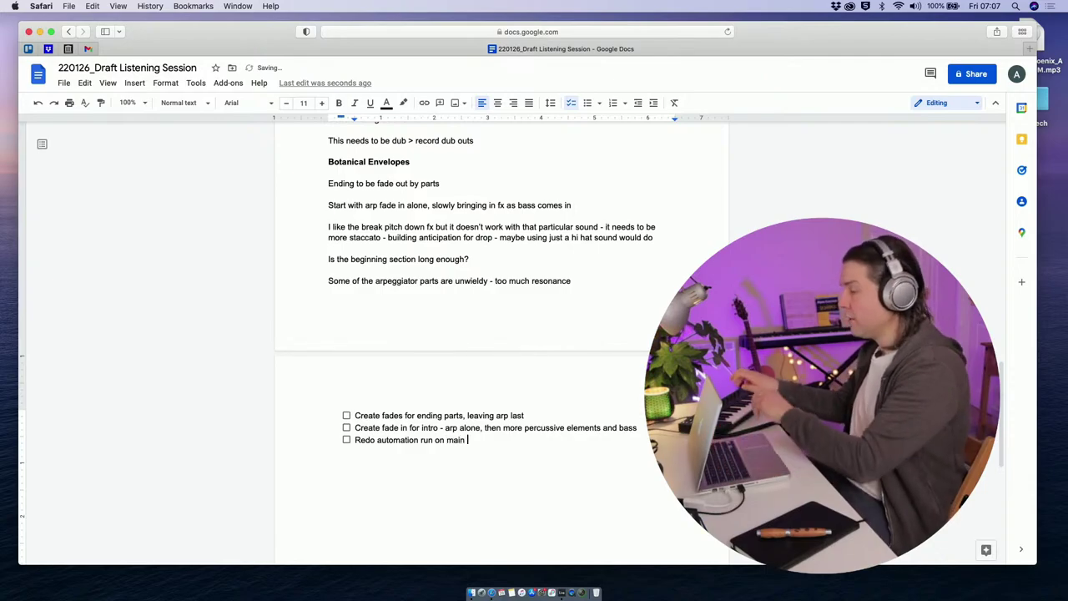
{"action": "type", "text": "in "}
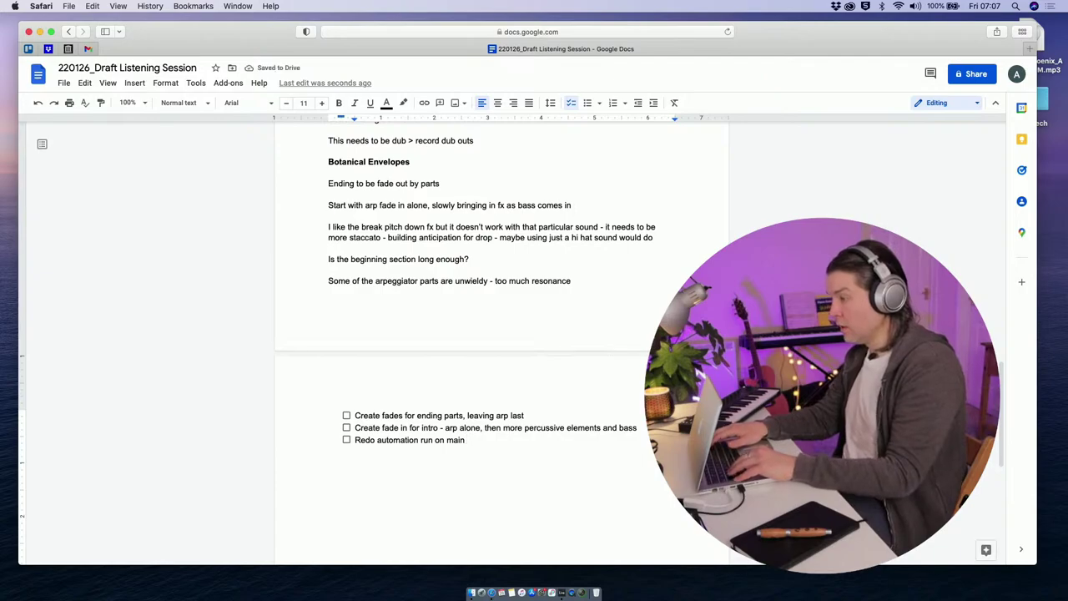
{"action": "type", "text": "arpeggiator"}
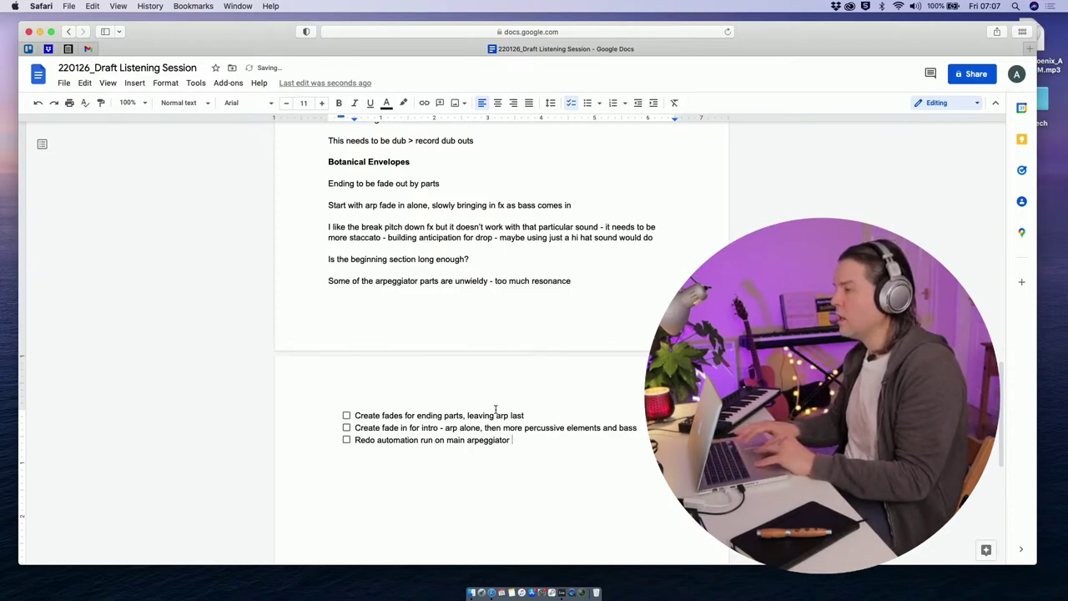
Step: Recheck the arpeggiator resonance note, replace the third checklist item with "Find resonant spots and pull down automation", and start a fourth item
{"action": "left_click_drag", "start_coordinate": [570, 282], "coordinate": [496, 281]}
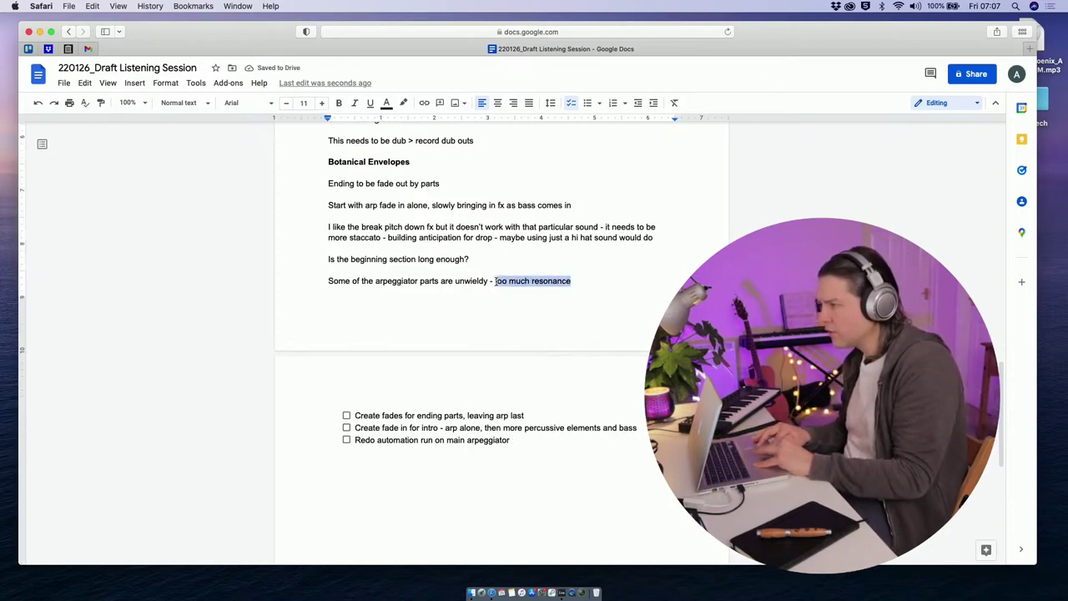
{"action": "left_click", "coordinate": [510, 443]}
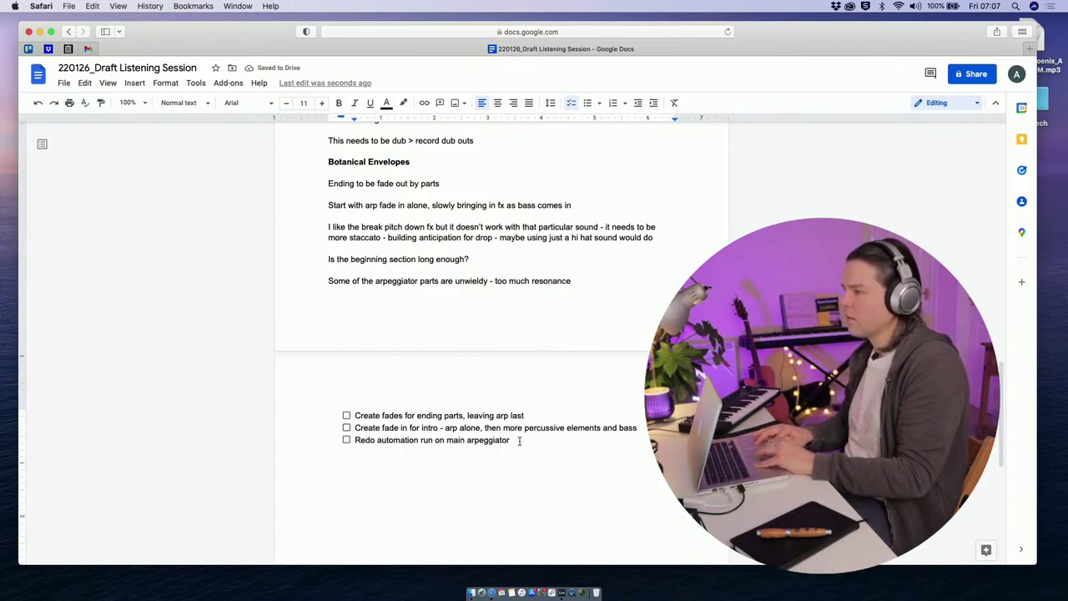
{"action": "mouse_move", "coordinate": [519, 440]}
{"action": "left_mouse_down"}
{"action": "mouse_move", "coordinate": [377, 453]}
{"action": "mouse_move", "coordinate": [356, 443]}
{"action": "mouse_move", "coordinate": [511, 440]}
{"action": "left_mouse_up"}
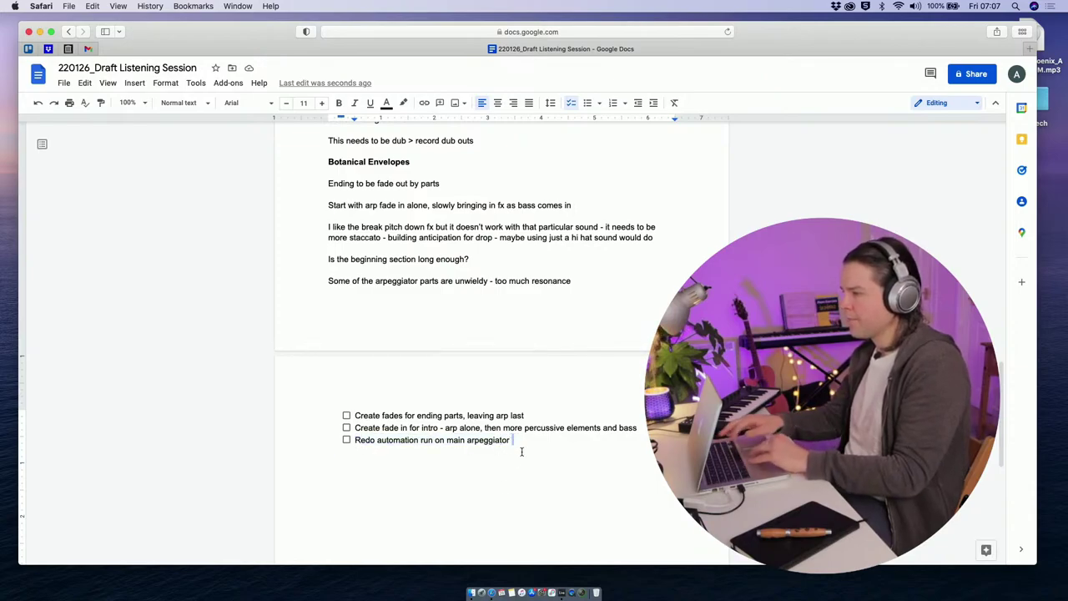
{"action": "left_click", "coordinate": [372, 440]}
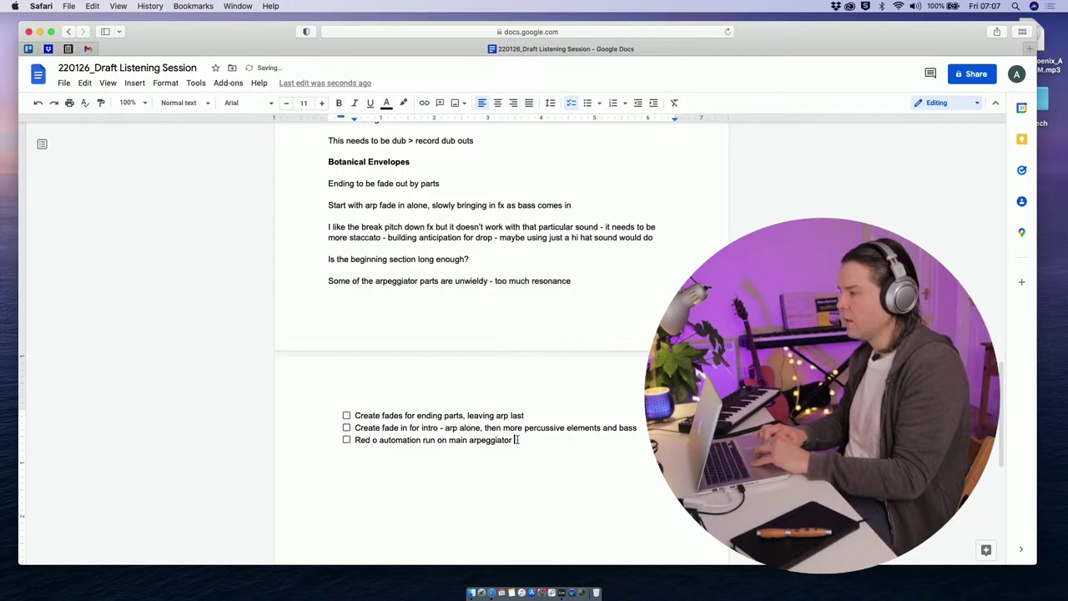
{"action": "left_click_drag", "start_coordinate": [515, 441], "coordinate": [346, 441]}
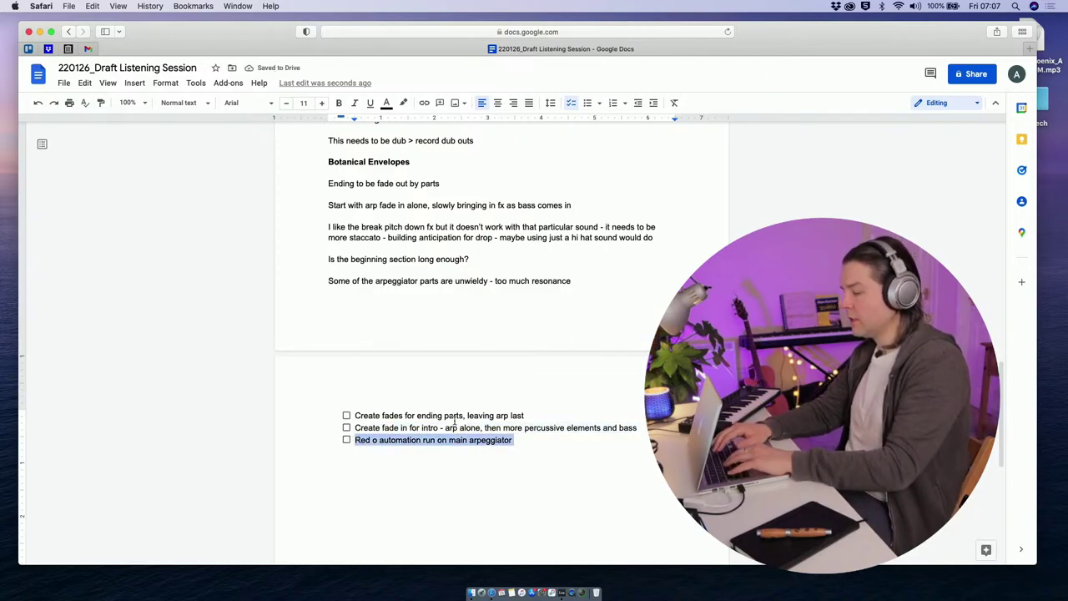
{"action": "type", "text": "R"}
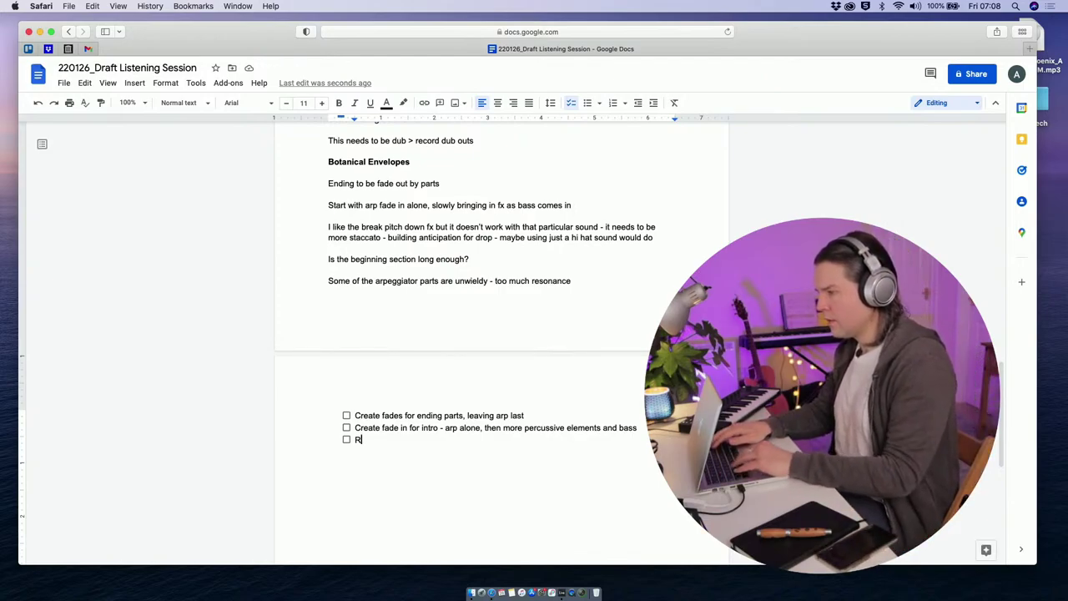
{"action": "key", "text": "BackSpace"}
{"action": "type", "text": "Find "}
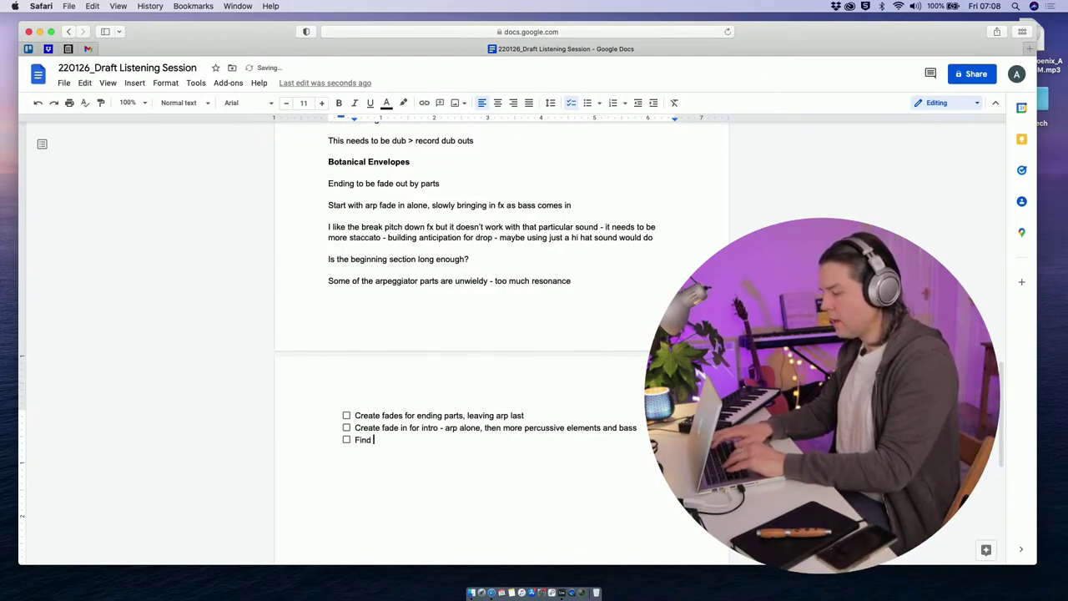
{"action": "type", "text": "resona"}
{"action": "type", "text": "nct spots and "}
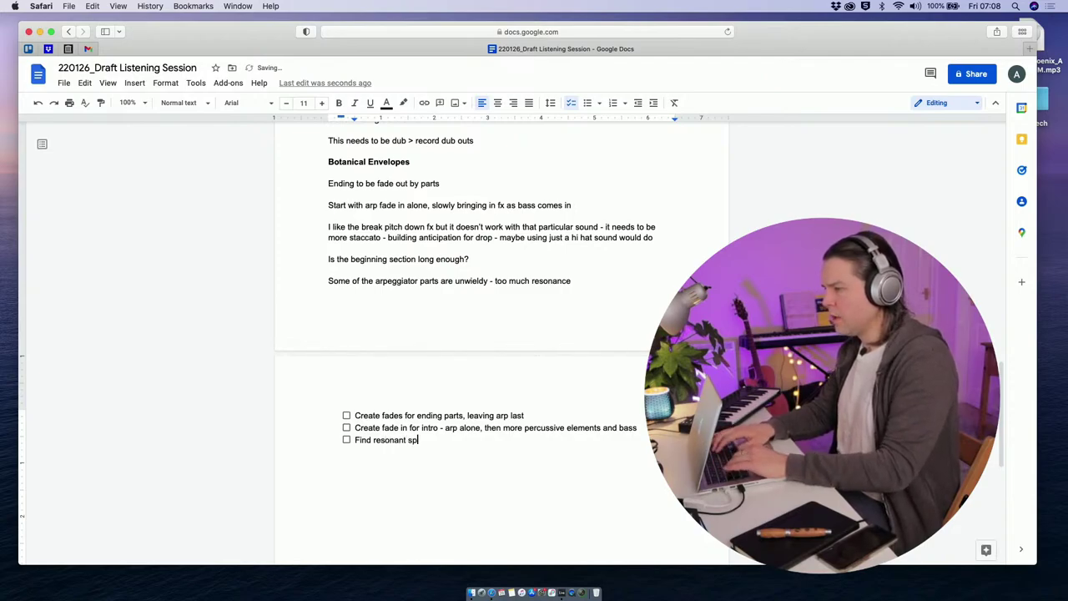
{"action": "type", "text": "pull do"}
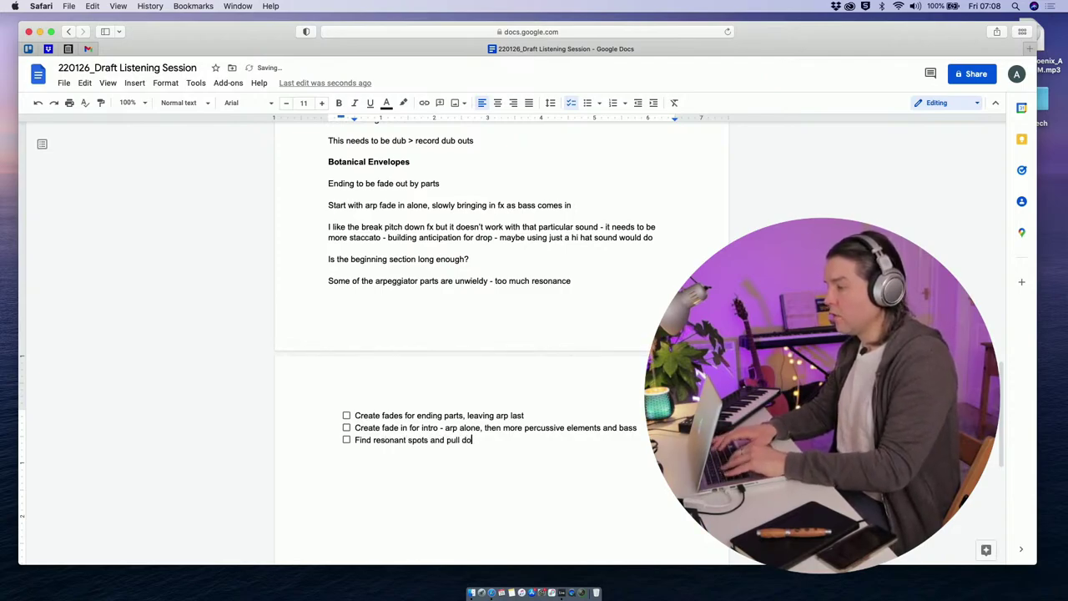
{"action": "type", "text": "wn u"}
{"action": "key", "text": "BackSpace"}
{"action": "type", "text": "a"}
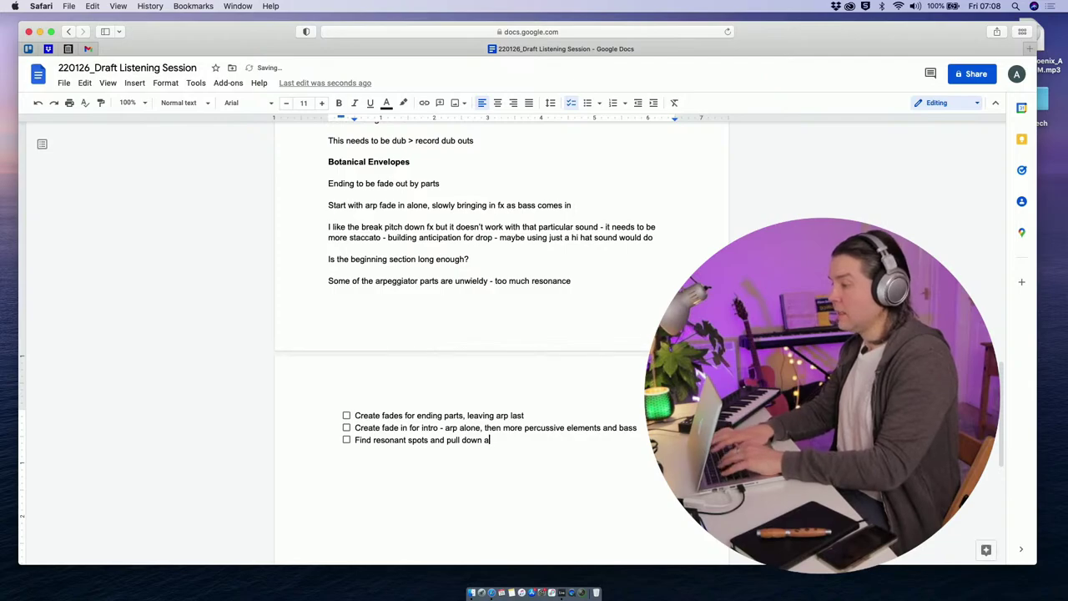
{"action": "type", "text": "ttomation"}
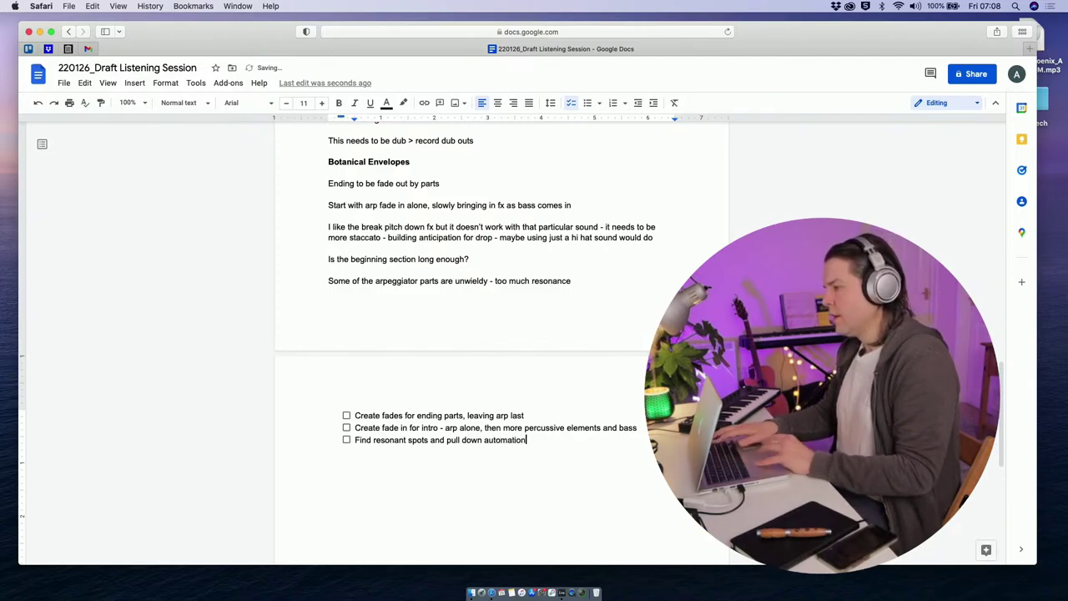
{"action": "key", "text": "Return"}
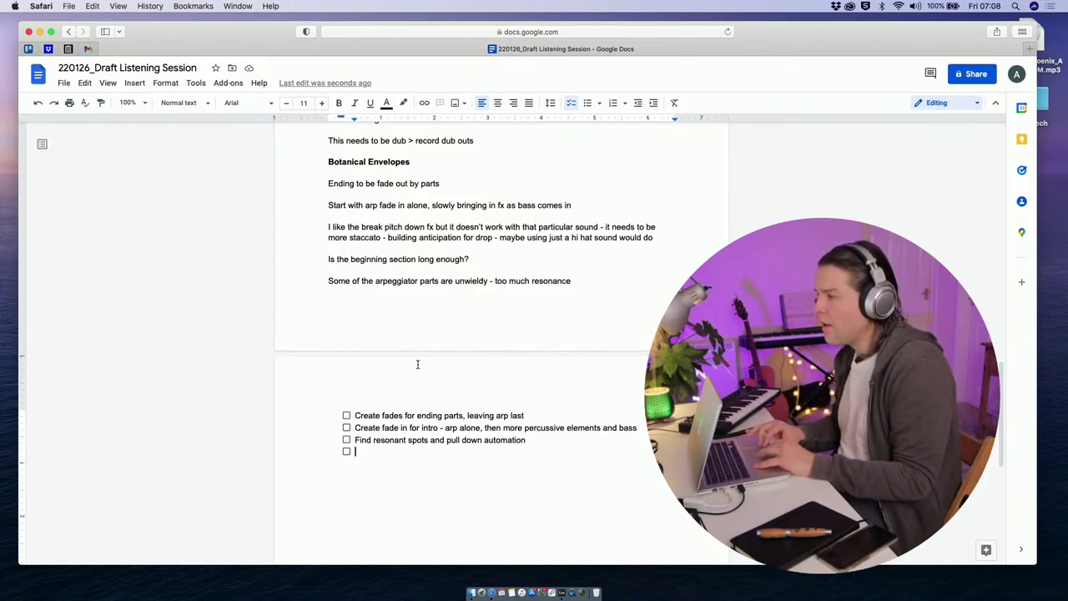
Step: Clear the formatting of the note "Is the beginning section long enough?" under Botanical Envelopes
{"action": "left_click", "coordinate": [470, 258]}
{"action": "triple_click", "coordinate": [459, 258]}
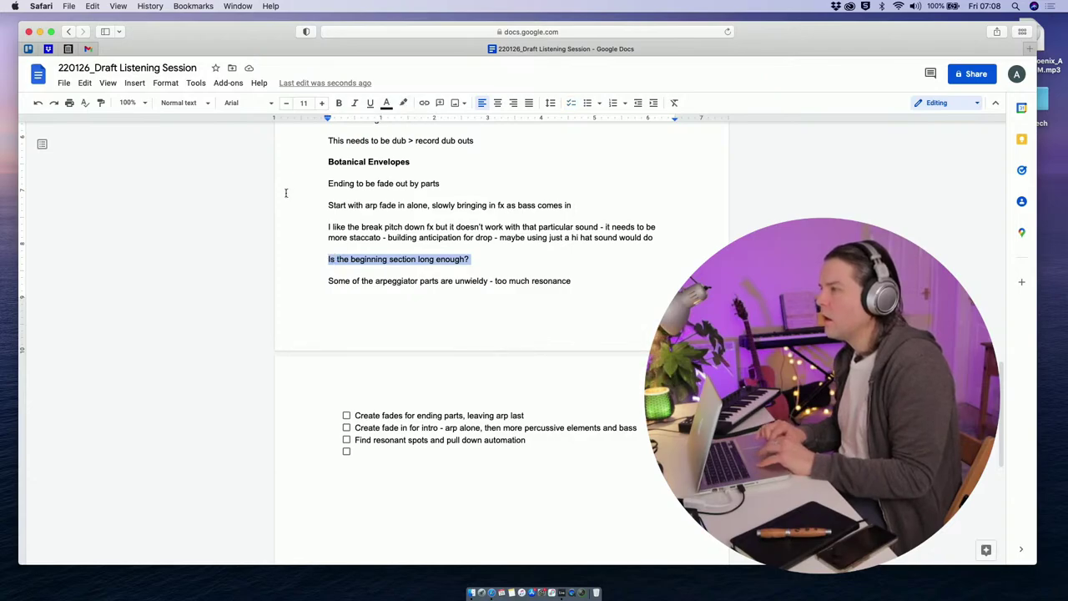
{"action": "right_click", "coordinate": [376, 260]}
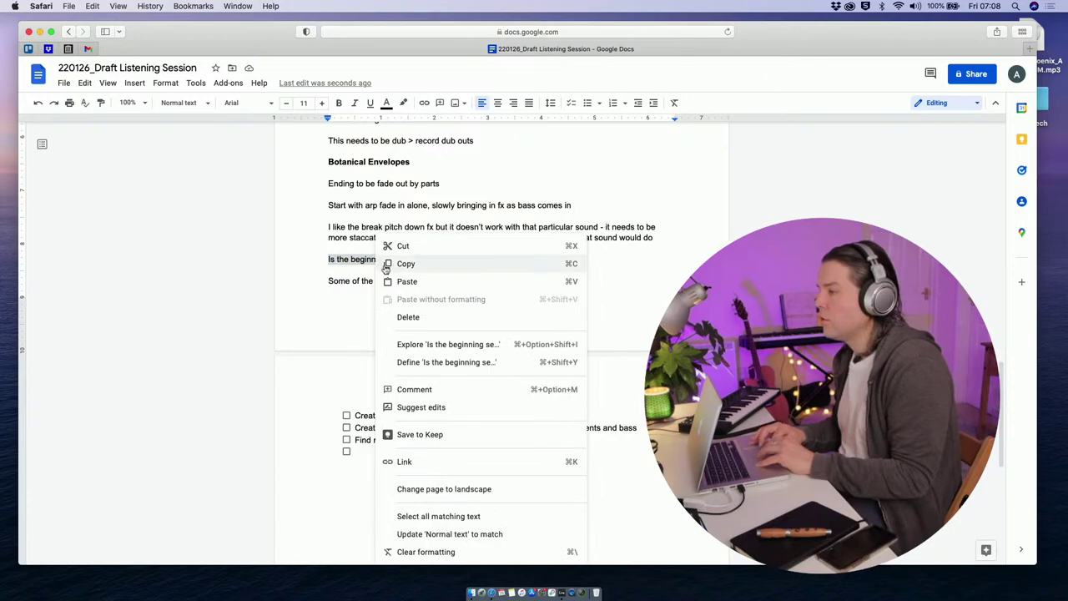
{"action": "left_click", "coordinate": [321, 277]}
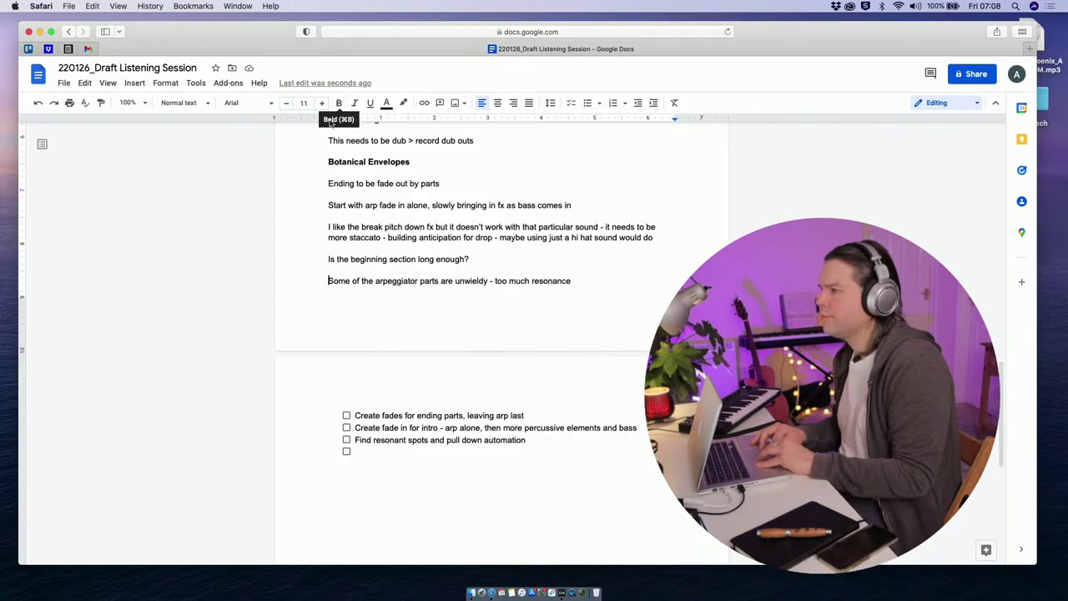
{"action": "left_click_drag", "start_coordinate": [470, 261], "coordinate": [328, 258]}
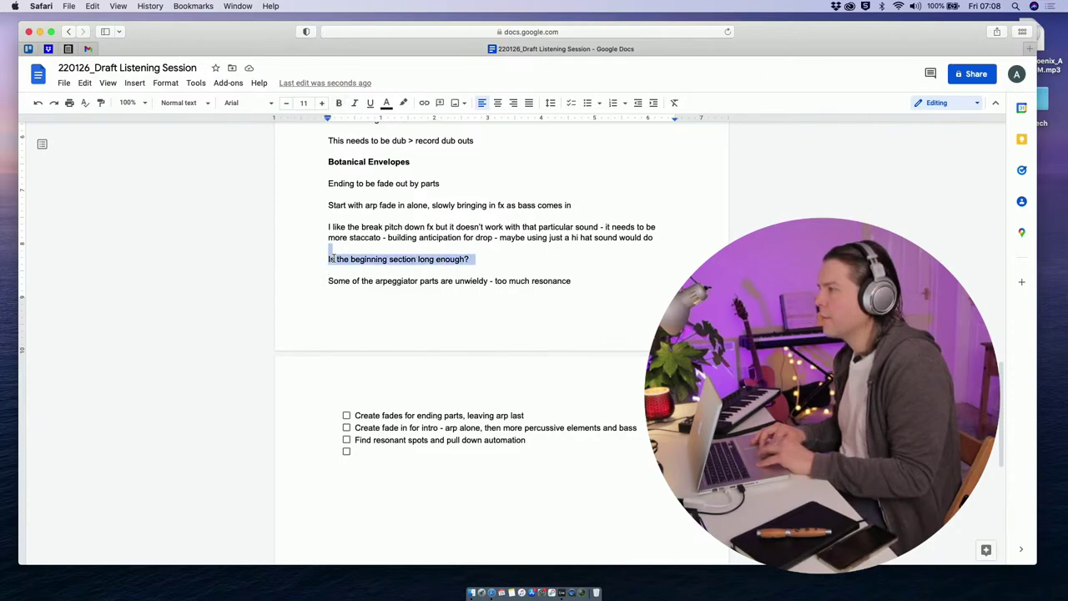
{"action": "left_click", "coordinate": [674, 104]}
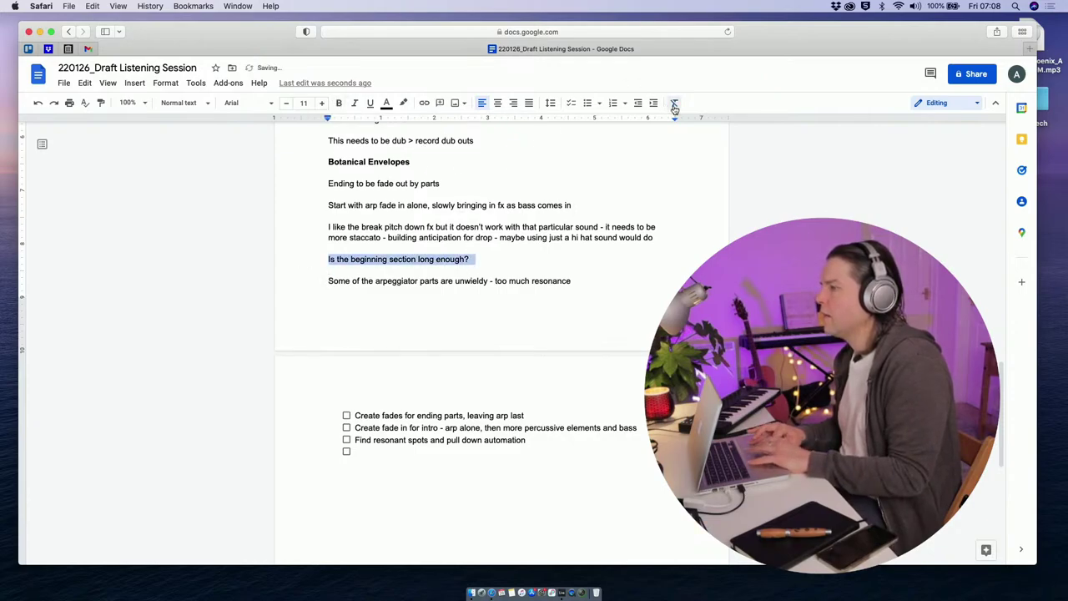
{"action": "left_click", "coordinate": [473, 250]}
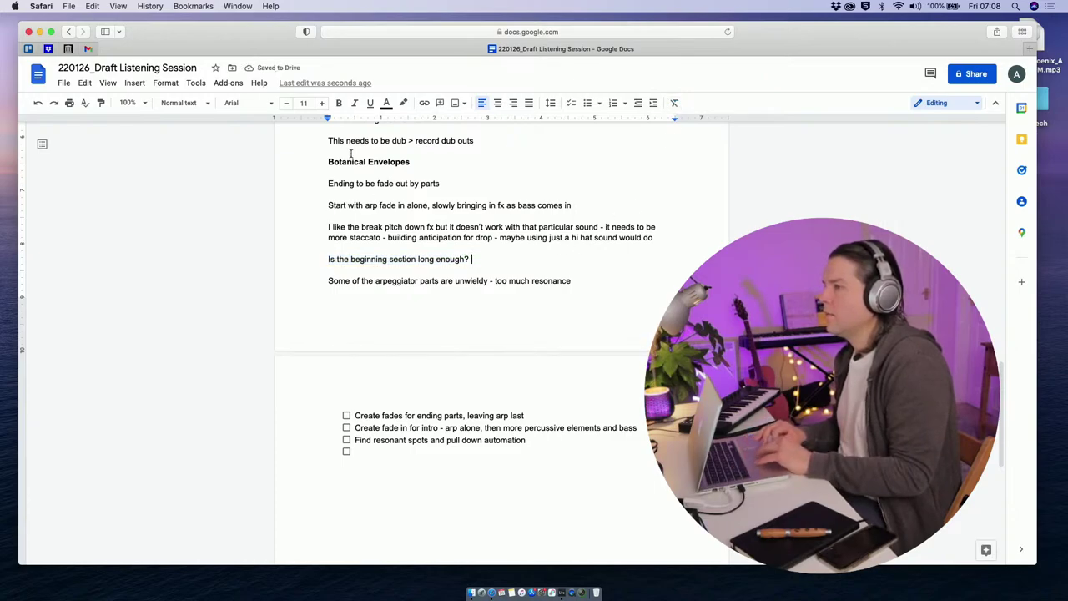
{"action": "left_click", "coordinate": [186, 104]}
{"action": "left_click", "coordinate": [186, 103]}
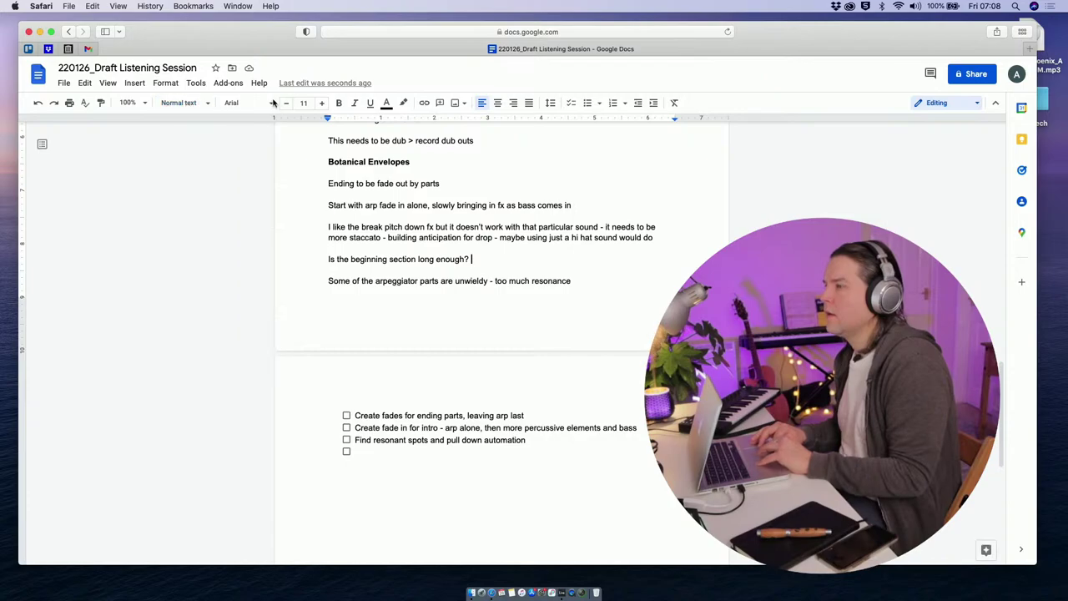
{"action": "left_click", "coordinate": [270, 104]}
{"action": "left_click", "coordinate": [271, 105]}
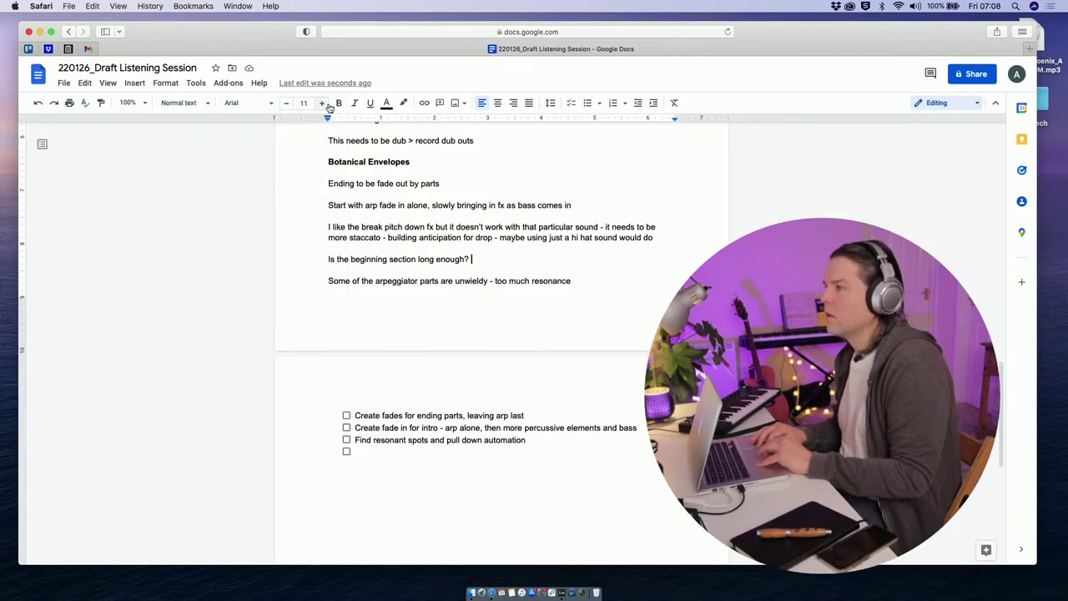
{"action": "left_click_drag", "start_coordinate": [473, 259], "coordinate": [370, 259]}
{"action": "left_click", "coordinate": [455, 269]}
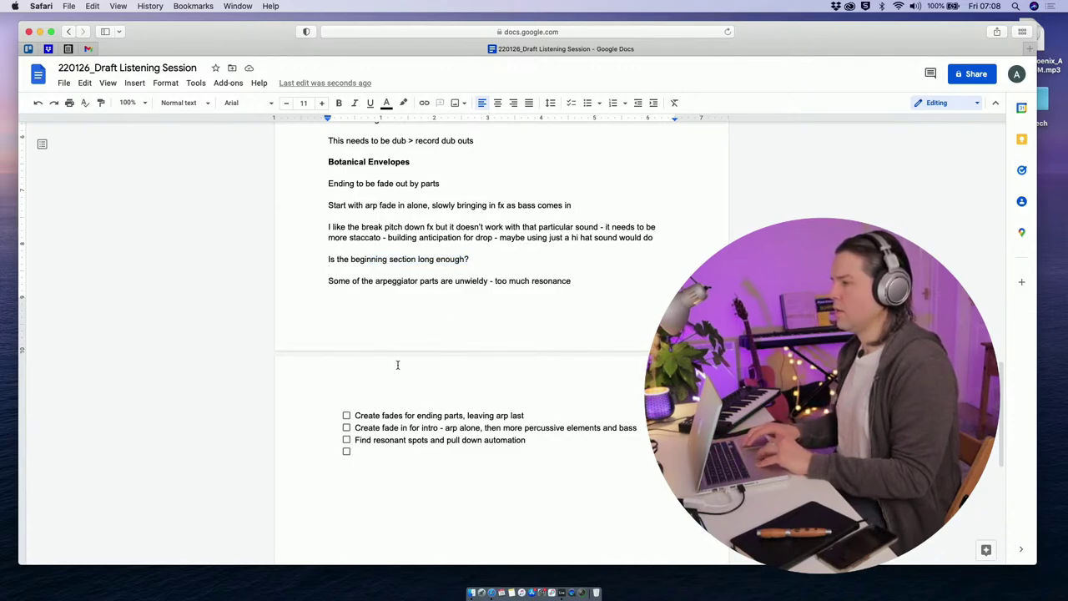
Step: Enter "Try a more staccato sound/break part for the pitch down intro build up - use RX950 filter" as the fourth checklist item
{"action": "left_click", "coordinate": [367, 451]}
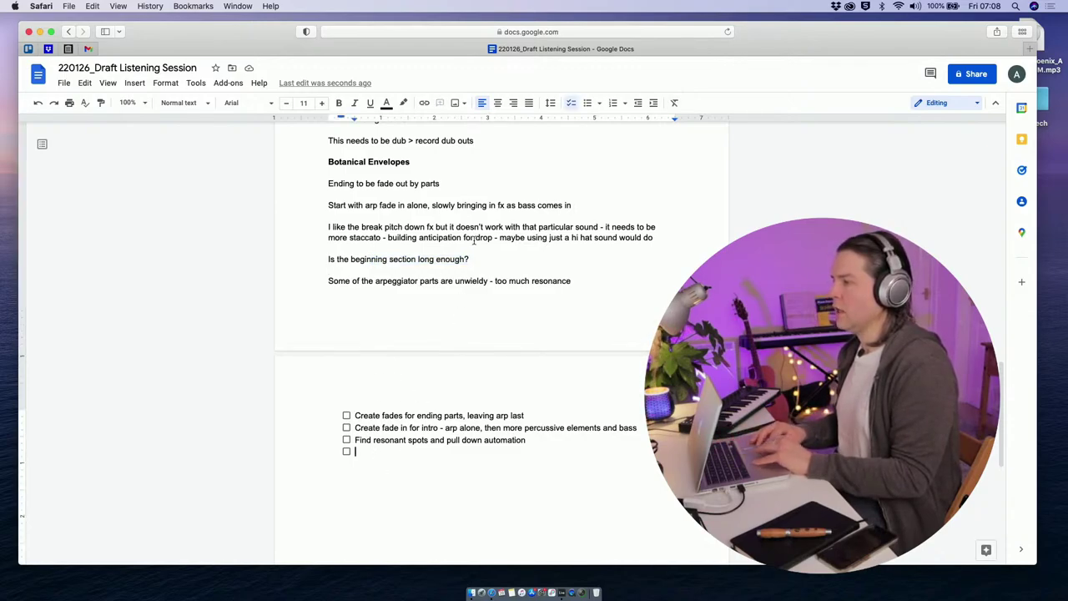
{"action": "left_click", "coordinate": [642, 238]}
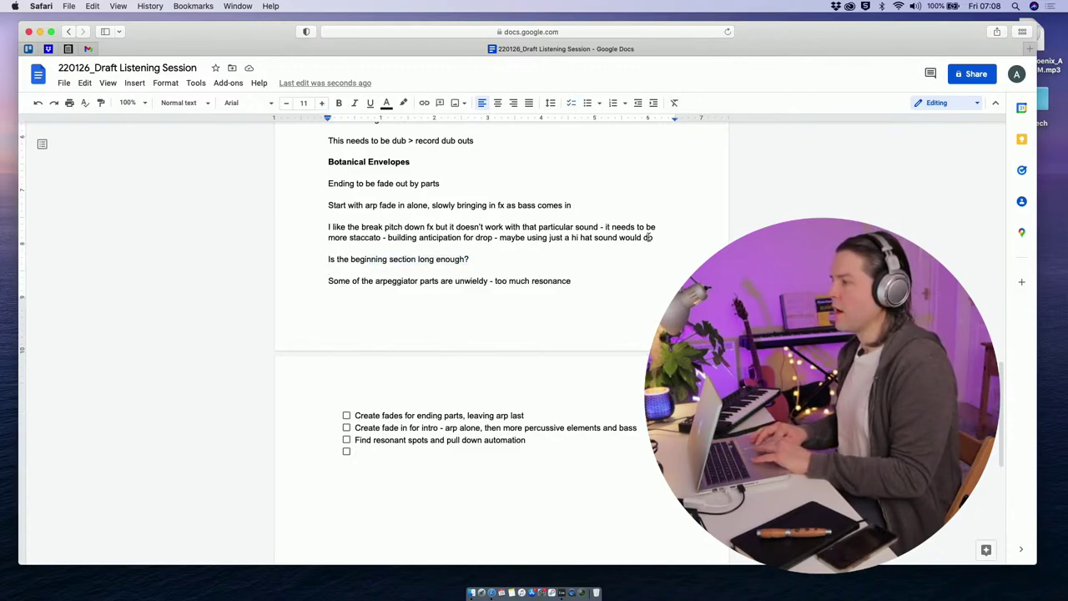
{"action": "left_click", "coordinate": [366, 454]}
{"action": "type", "text": "Try a mor"}
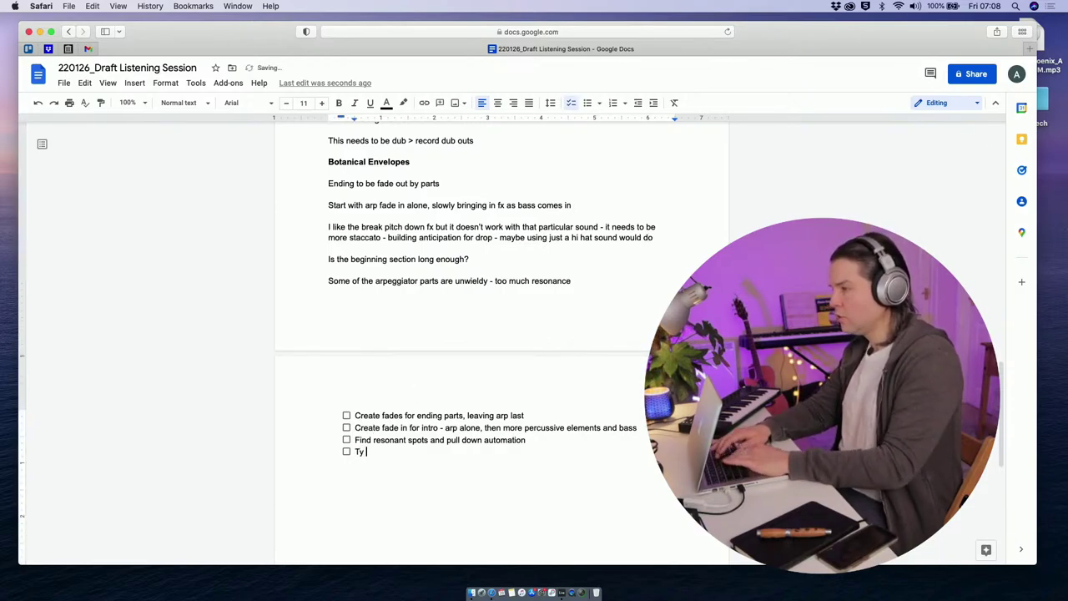
{"action": "type", "text": "e s"}
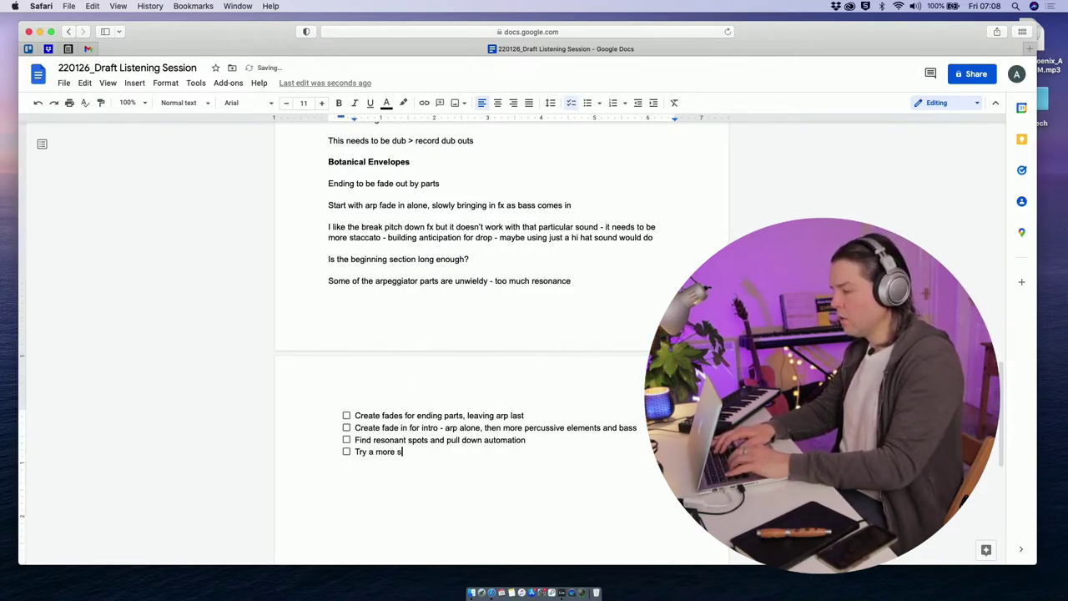
{"action": "type", "text": "taccato"}
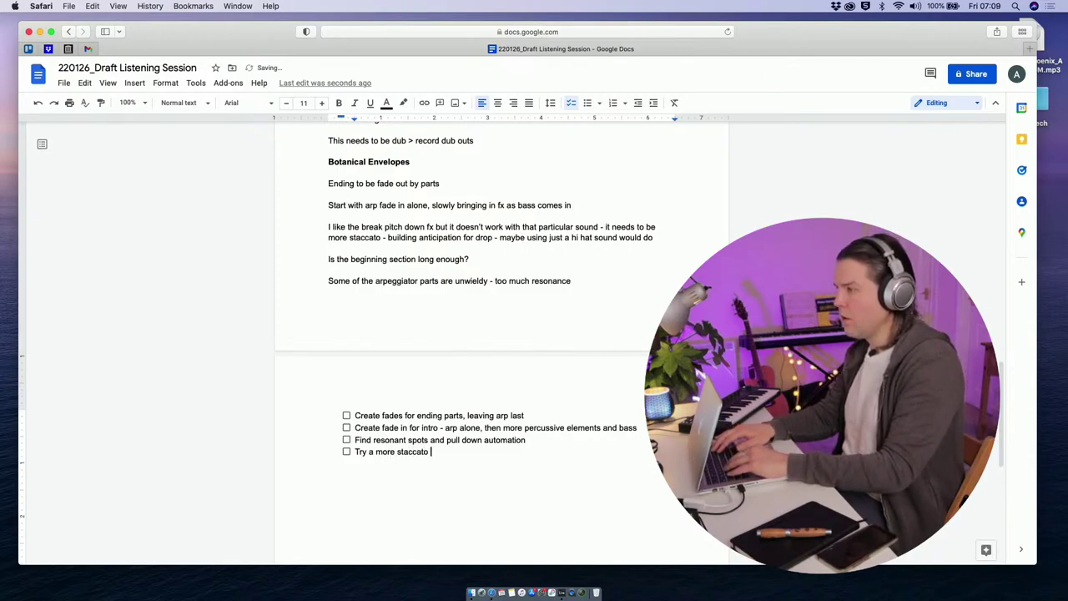
{"action": "type", "text": " sound/"}
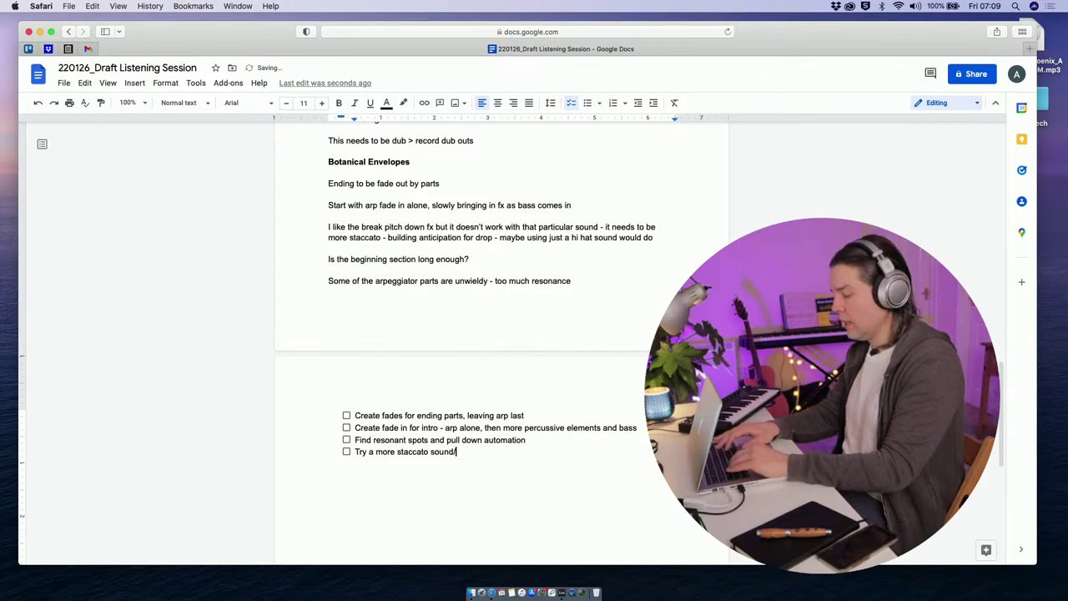
{"action": "type", "text": "break part for"}
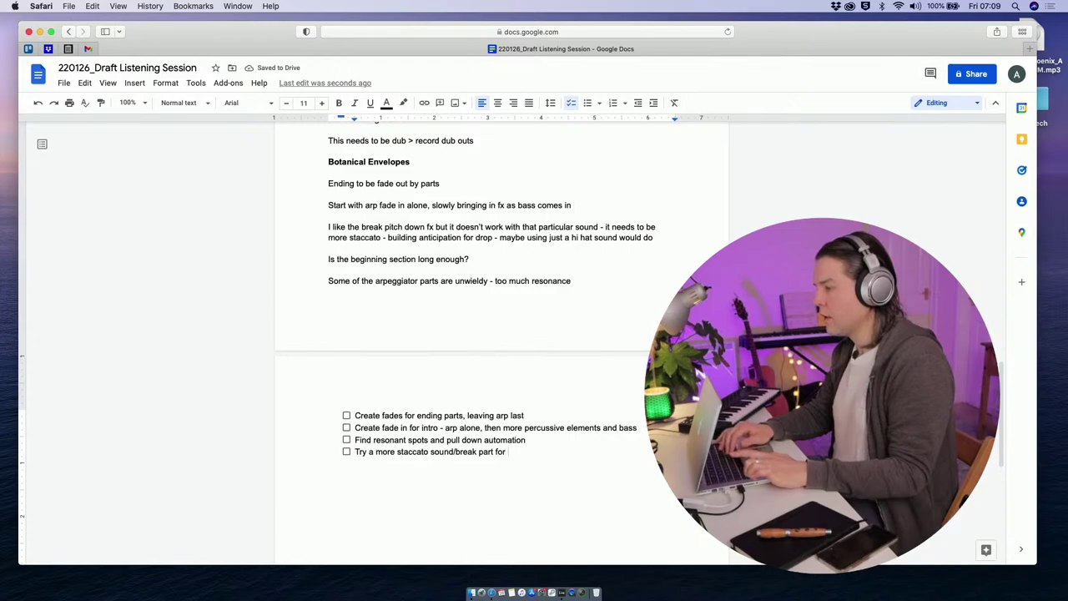
{"action": "type", "text": "the pitch d"}
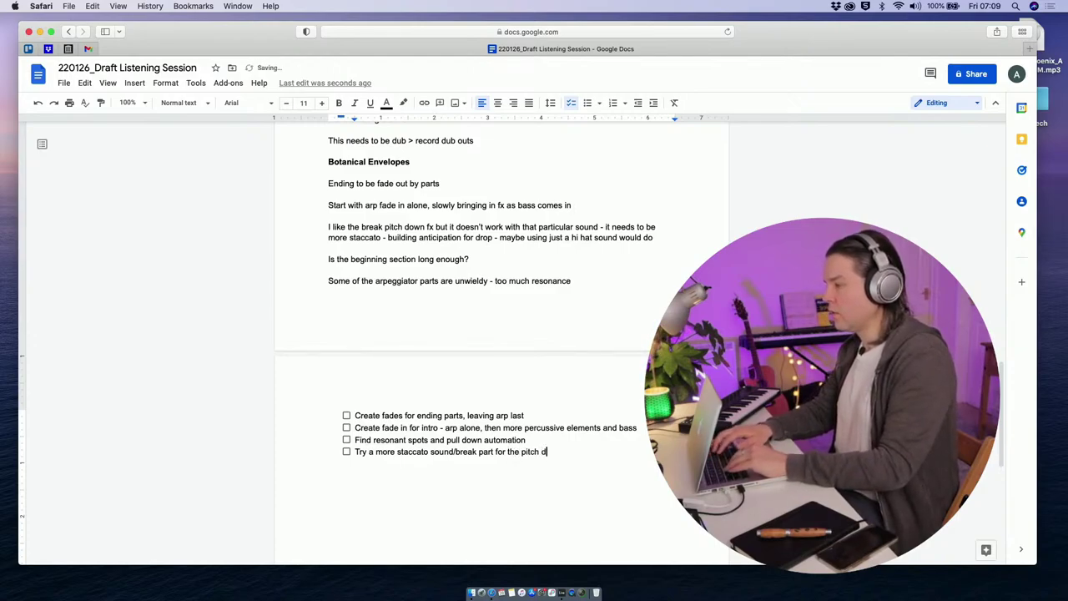
{"action": "type", "text": "own intro"}
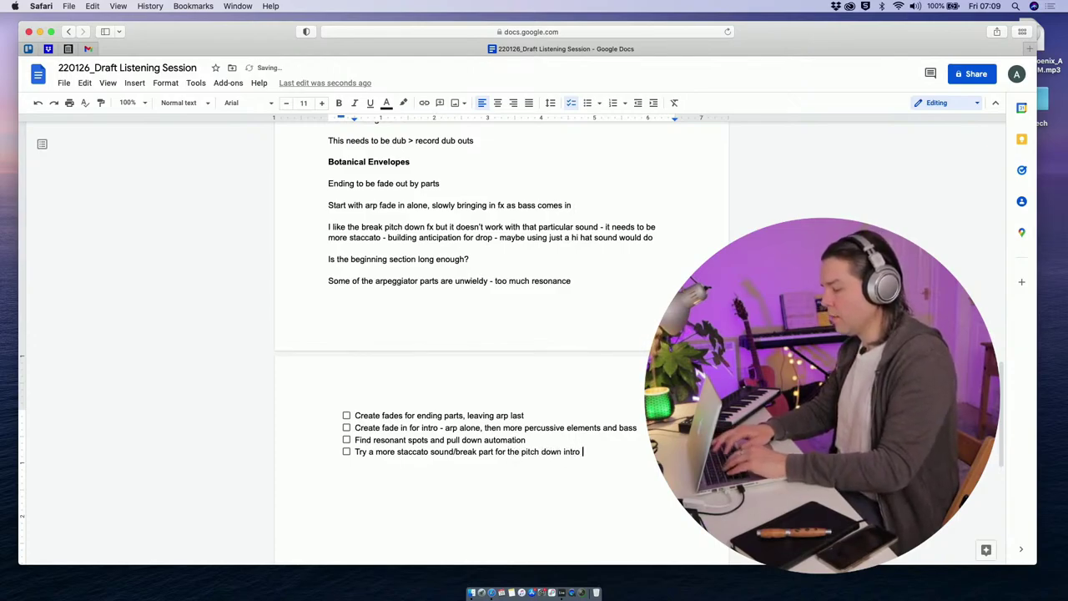
{"action": "type", "text": " build up - us"}
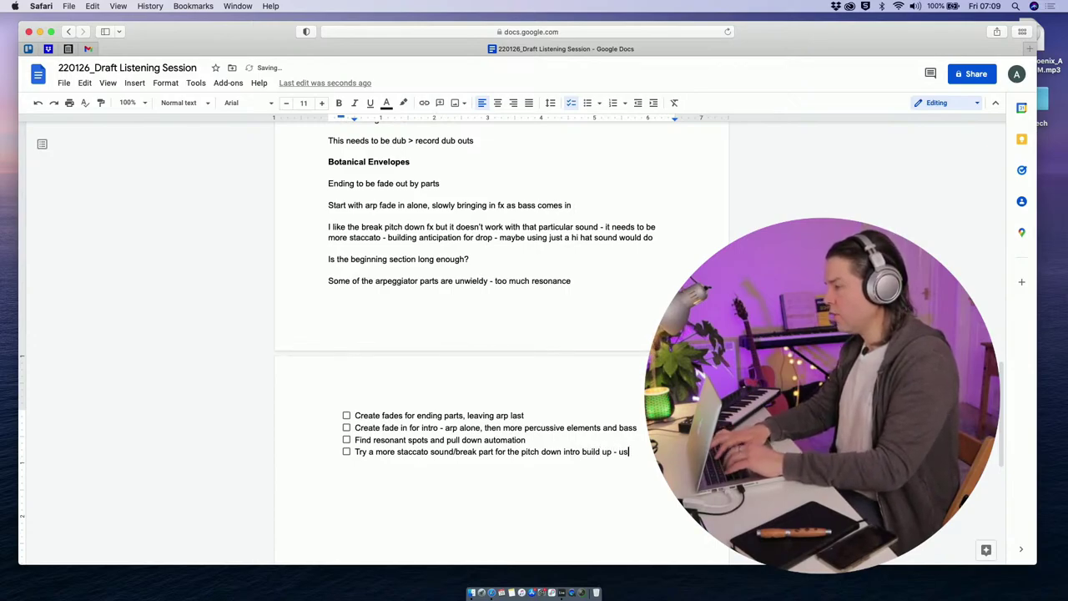
{"action": "type", "text": "e "}
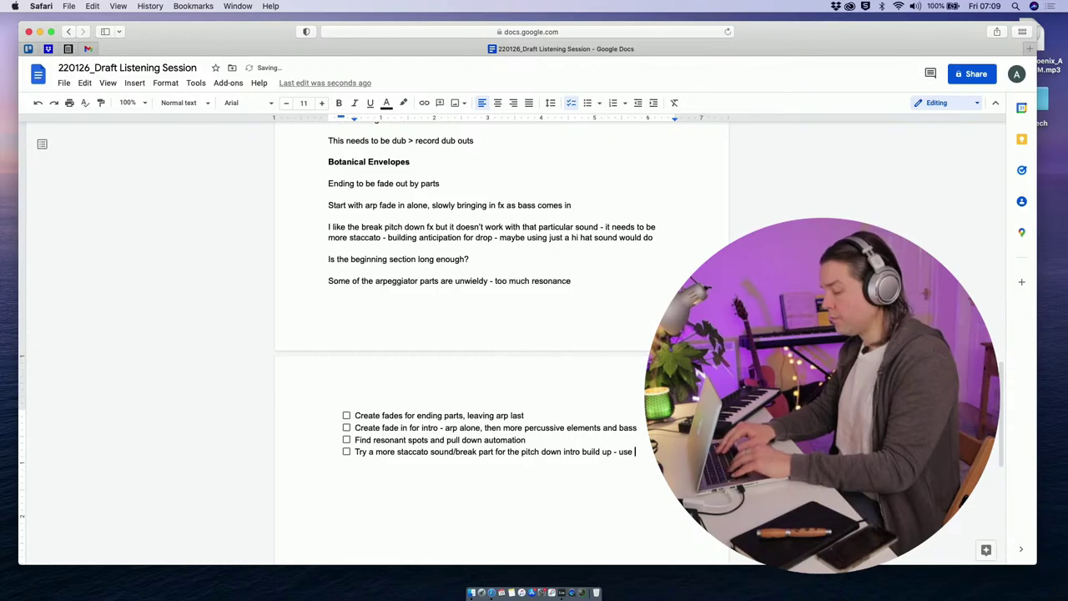
{"action": "type", "text": "RX9"}
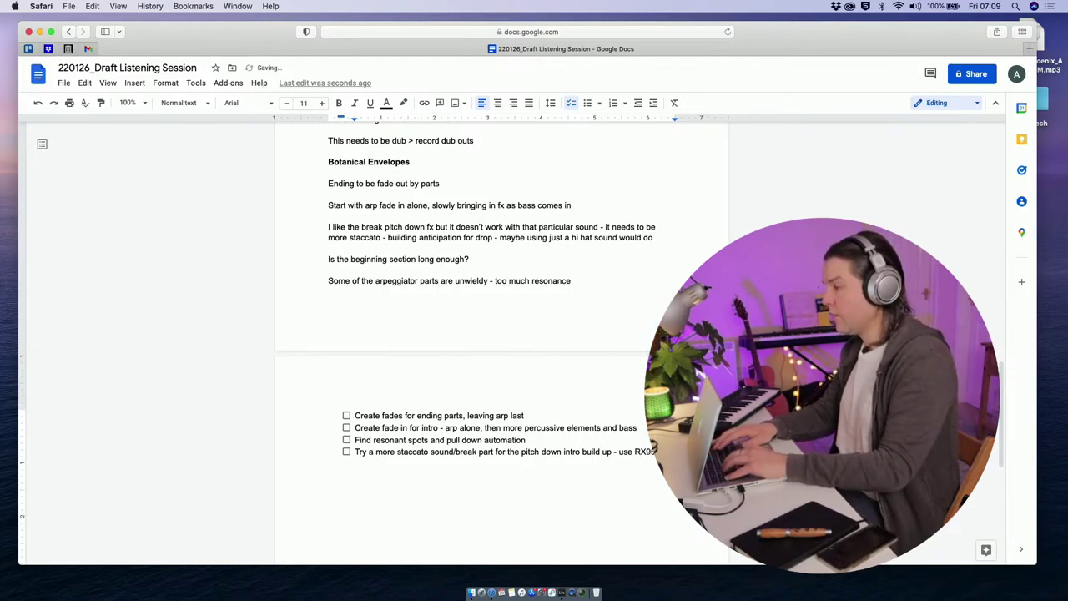
{"action": "type", "text": " filter"}
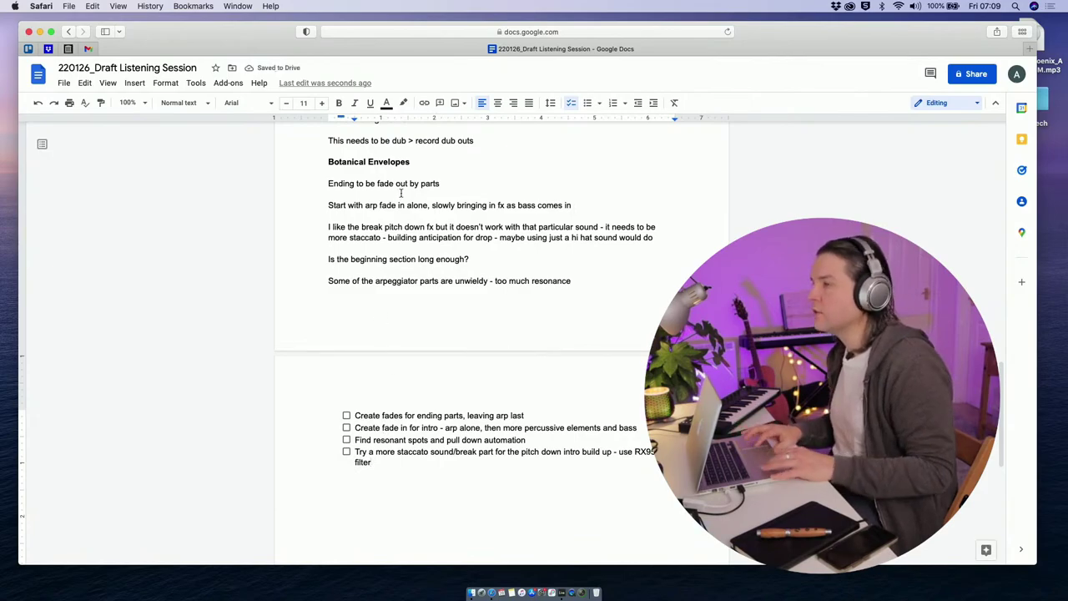
Step: Add a line after the New Age Tapir note about recording dub outs and turn it into a checklist item
{"action": "left_click_drag", "start_coordinate": [221, 39], "coordinate": [220, 35]}
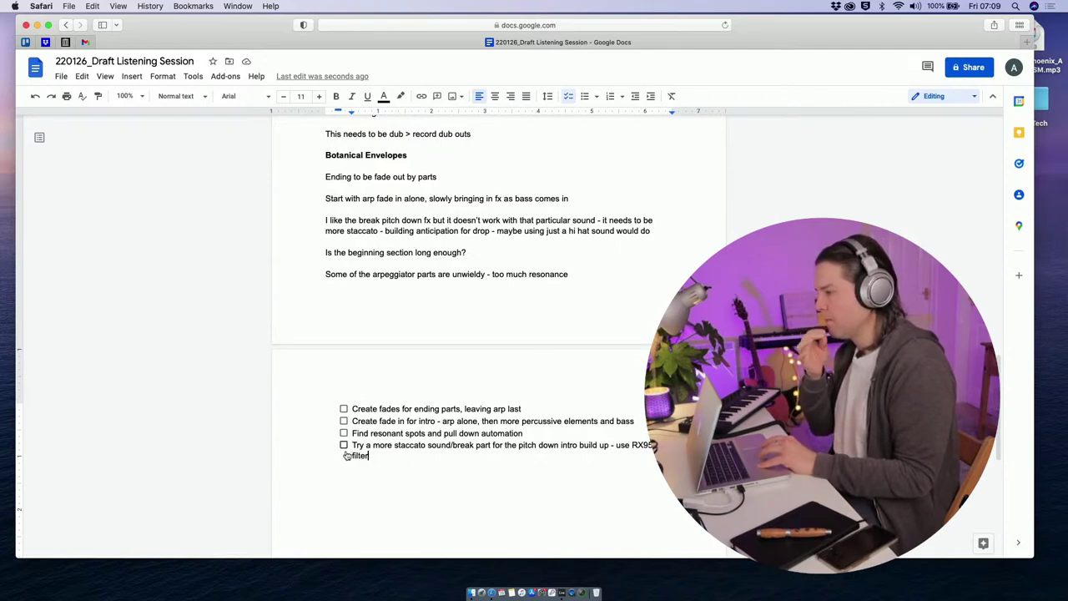
{"action": "scroll", "coordinate": [373, 461], "scroll_direction": "up", "scroll_amount": 1}
{"action": "scroll", "coordinate": [442, 248], "scroll_direction": "up", "scroll_amount": 5}
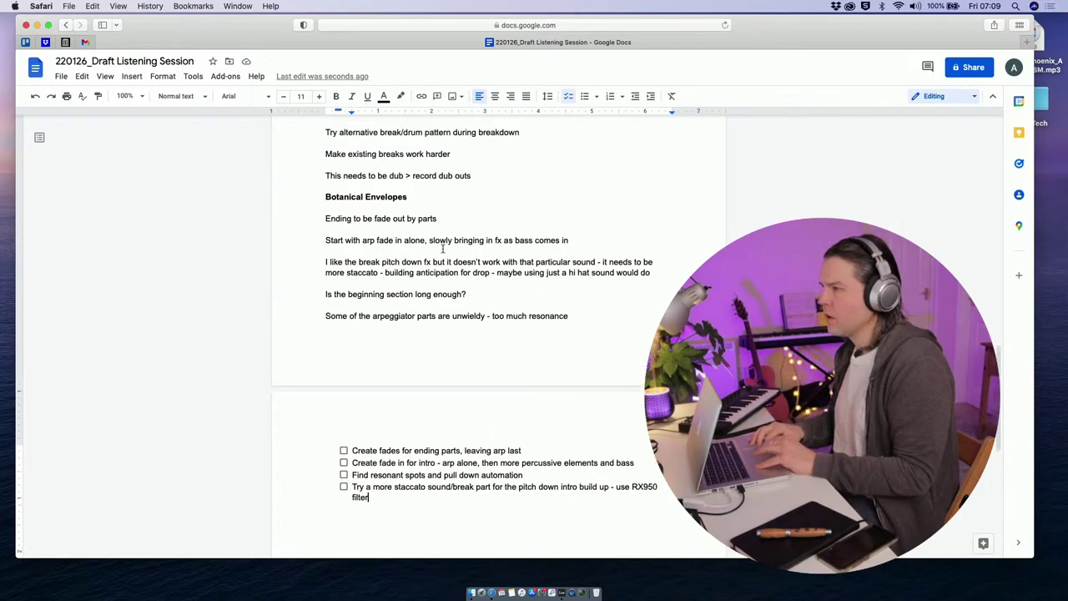
{"action": "scroll", "coordinate": [438, 296], "scroll_direction": "down", "scroll_amount": 4}
{"action": "scroll", "coordinate": [413, 520], "scroll_direction": "up", "scroll_amount": 2}
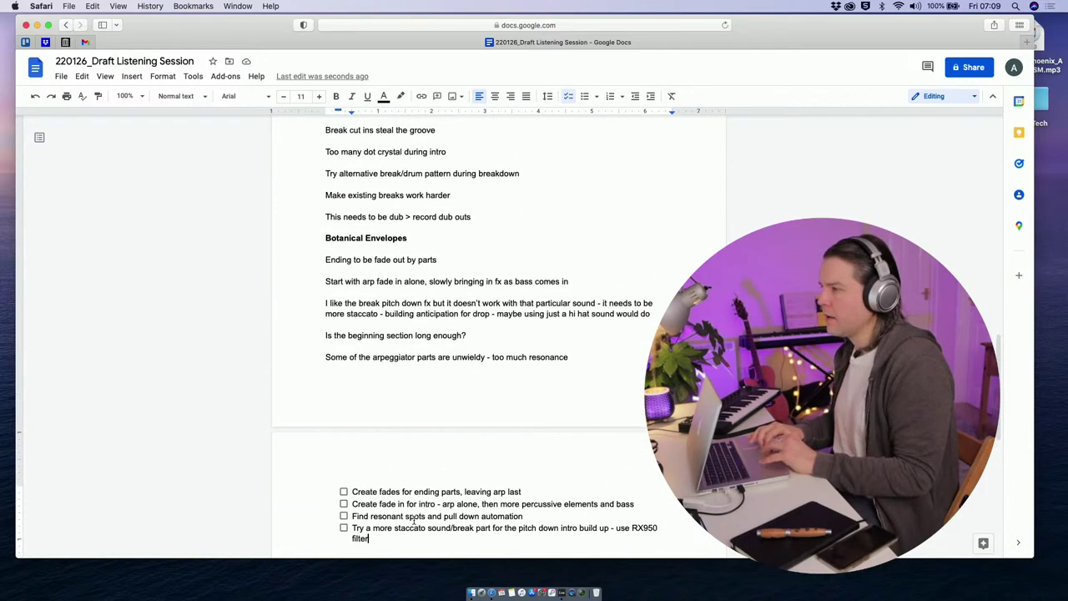
{"action": "scroll", "coordinate": [417, 254], "scroll_direction": "up", "scroll_amount": 1}
{"action": "left_click", "coordinate": [477, 235]}
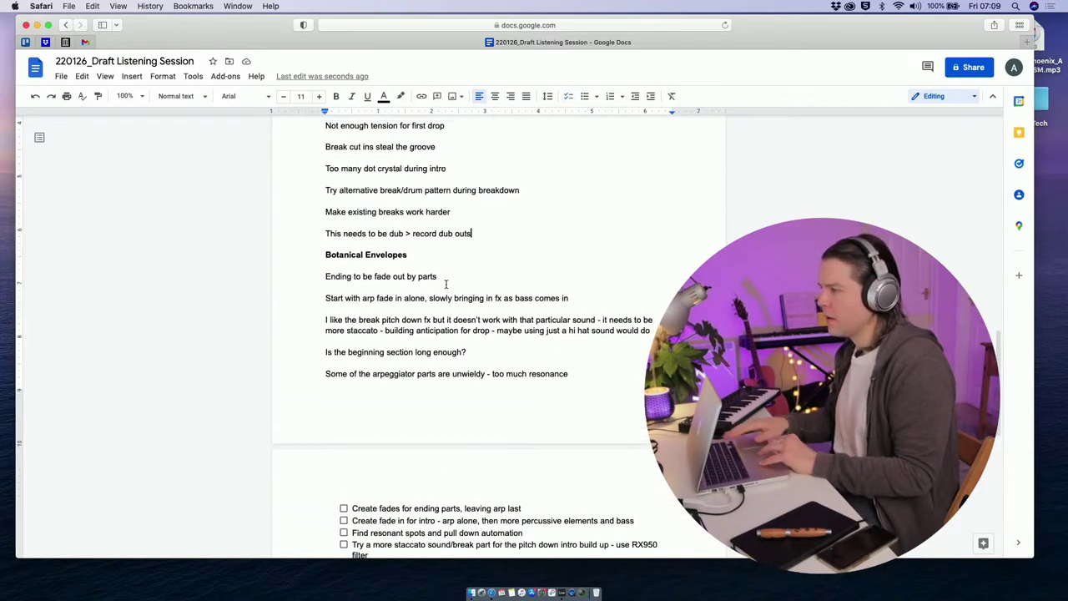
{"action": "key", "text": "Return"}
{"action": "scroll", "coordinate": [417, 270], "scroll_direction": "up", "scroll_amount": 5}
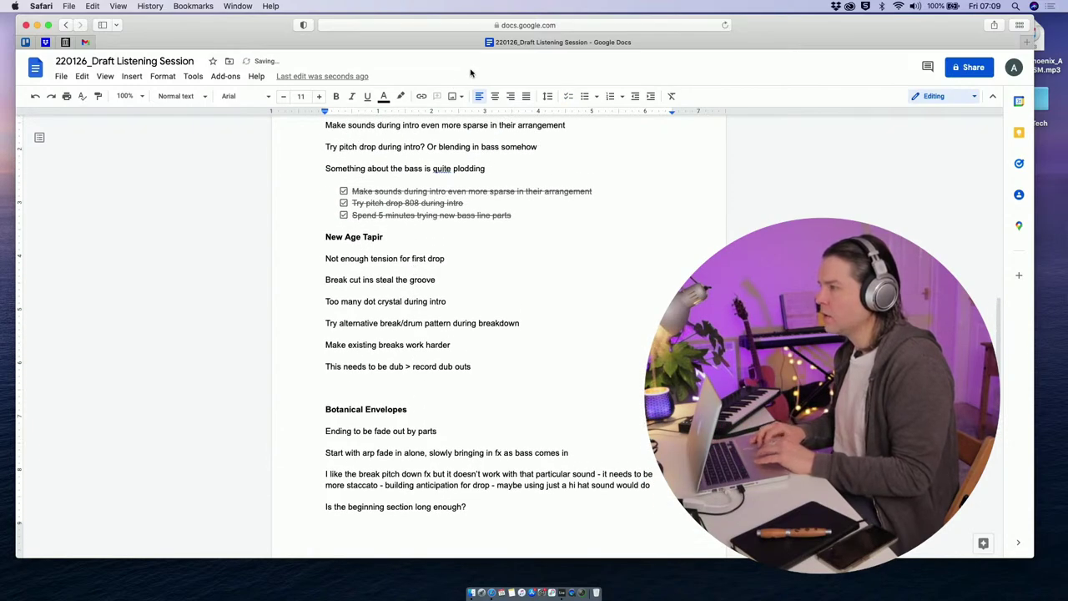
{"action": "left_click", "coordinate": [568, 96]}
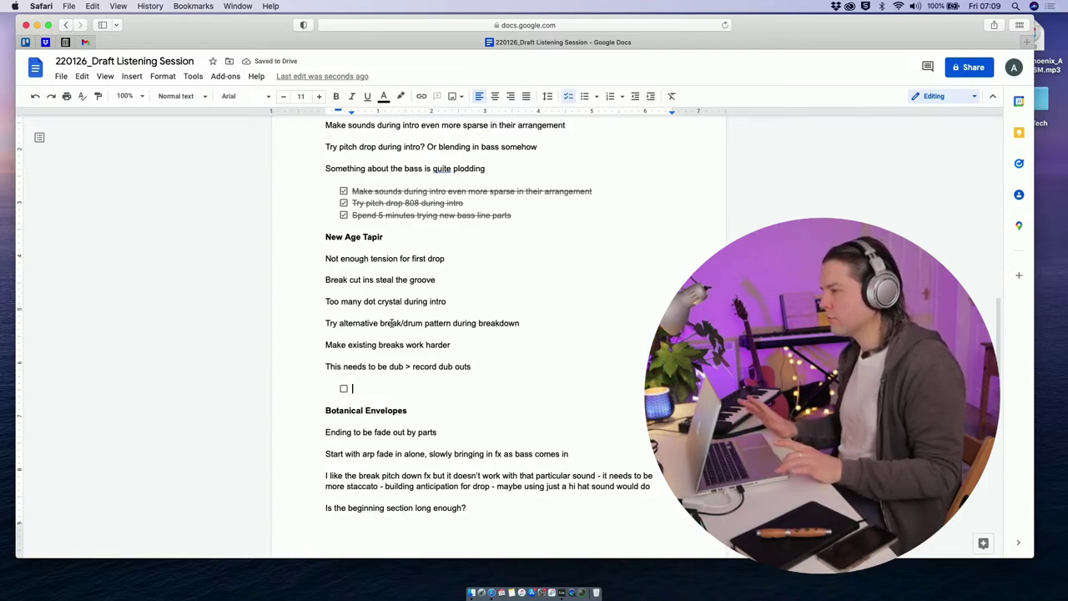
Step: Enter "Remove all but first break and Cool second drop break" as the first New Age Tapir checklist item and start a second item
{"action": "scroll", "coordinate": [390, 329], "scroll_direction": "down", "scroll_amount": 1}
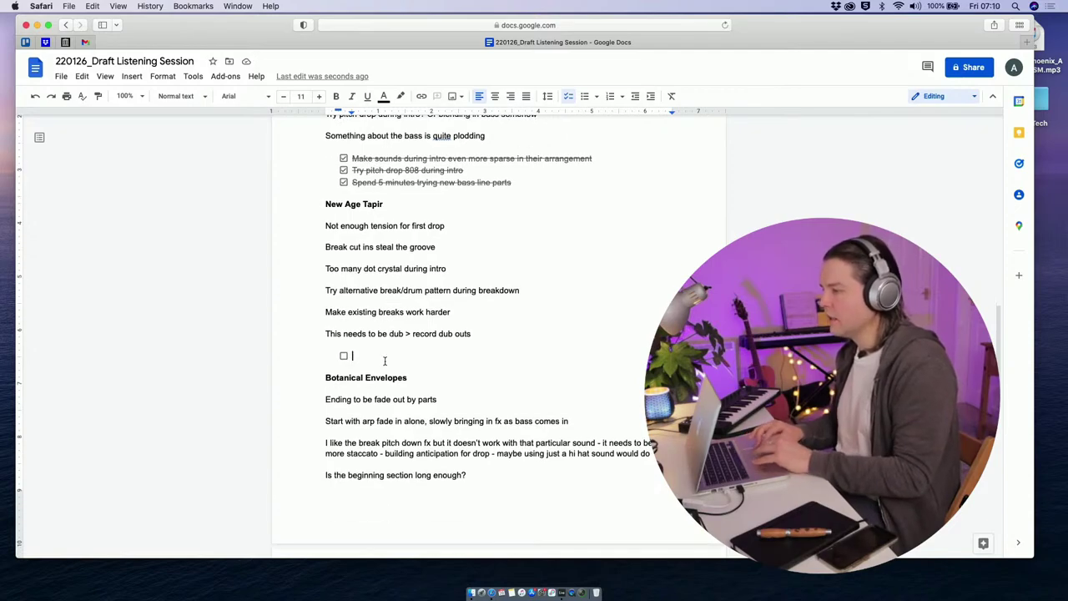
{"action": "type", "text": "Remove "}
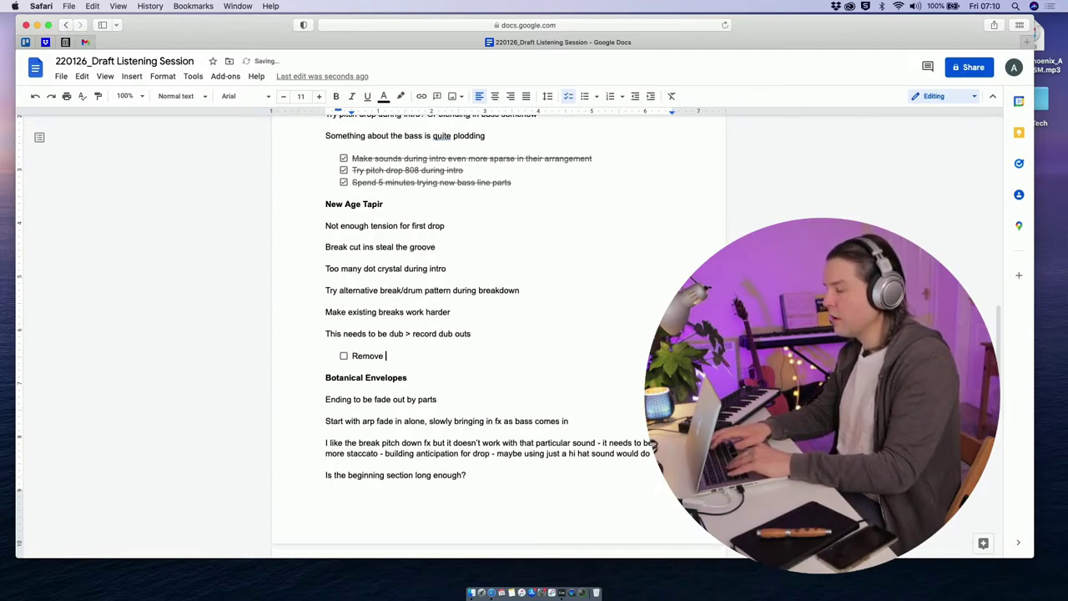
{"action": "type", "text": "all but first be"}
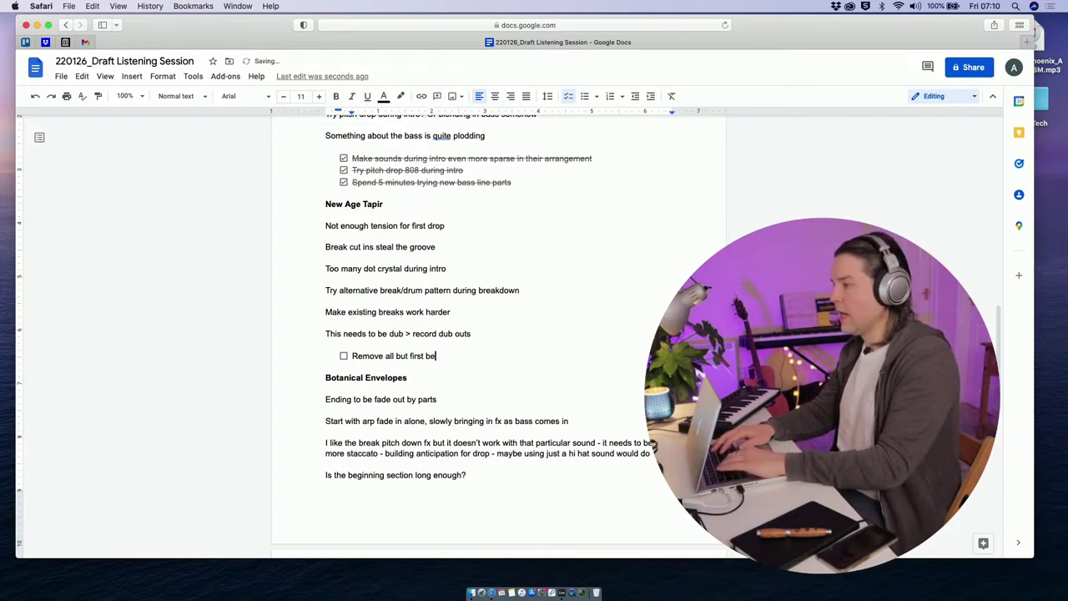
{"action": "key", "text": "BackSpace"}
{"action": "key", "text": "BackSpace"}
{"action": "key", "text": "BackSpace"}
{"action": "key", "text": "BackSpace"}
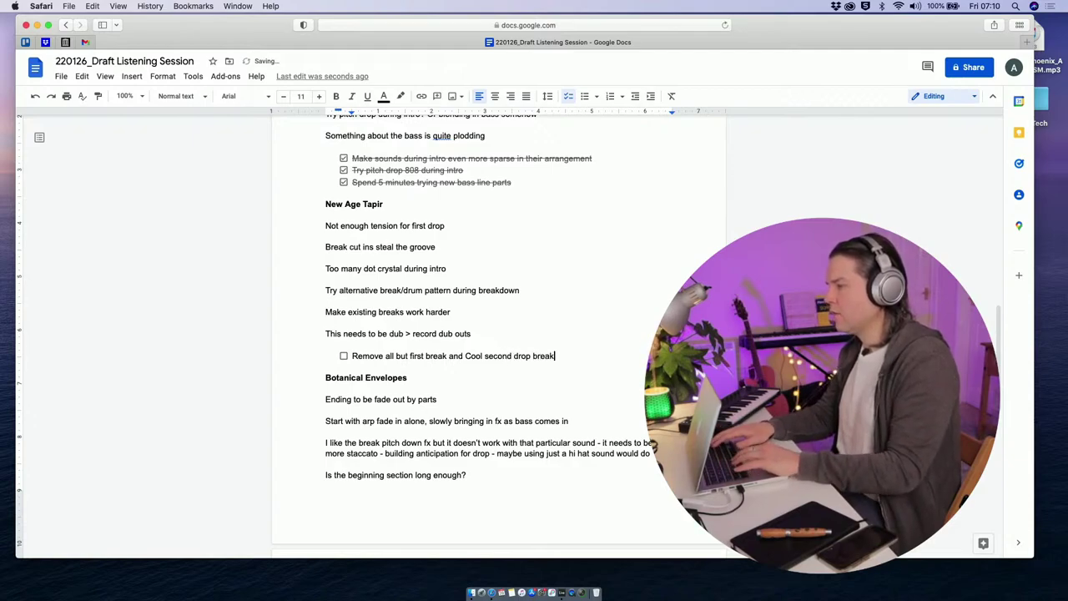
{"action": "key", "text": "Return"}
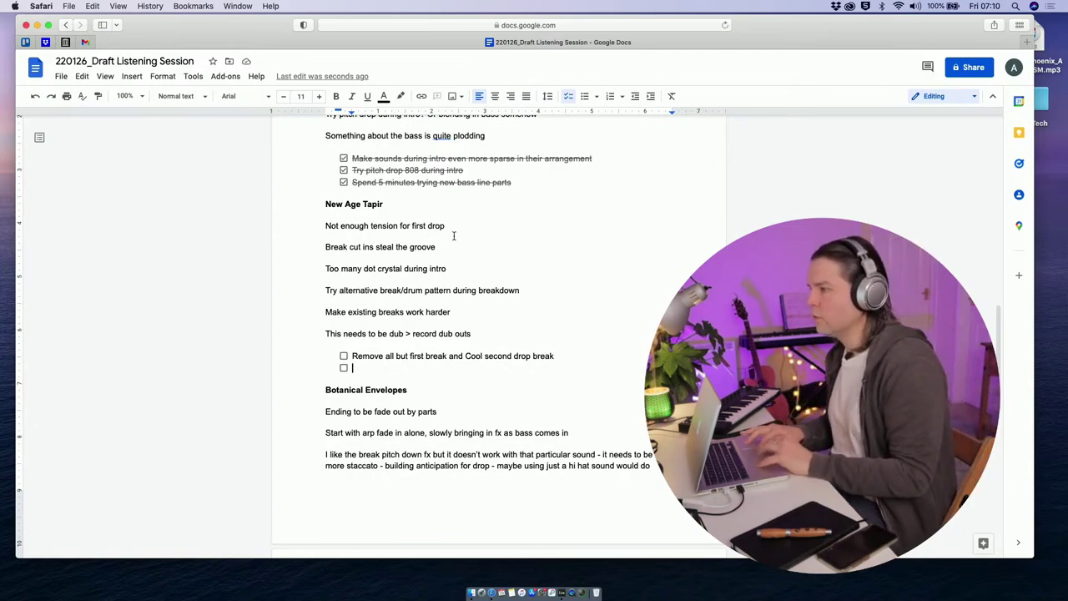
{"action": "scroll", "coordinate": [396, 273], "scroll_direction": "down", "scroll_amount": 1}
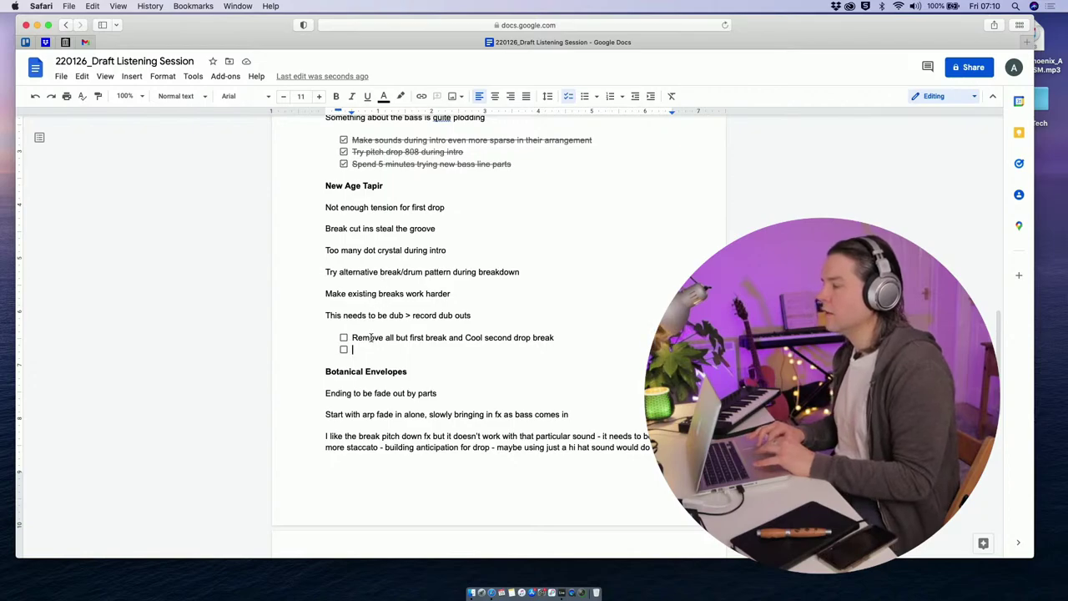
{"action": "scroll", "coordinate": [370, 337], "scroll_direction": "down", "scroll_amount": 1}
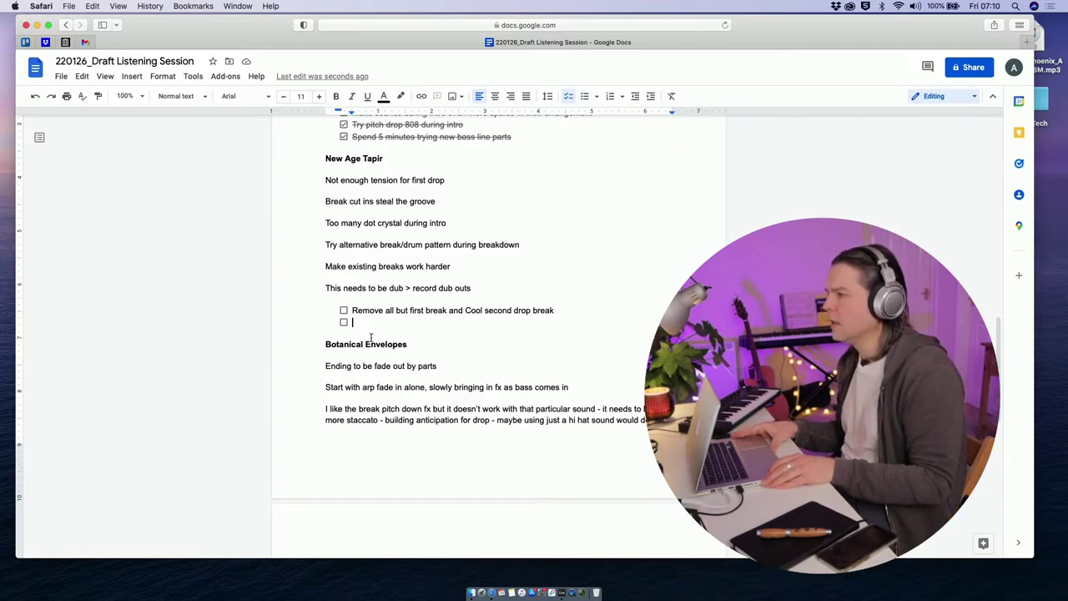
Step: Enter "Reduce repetitions of dot sound in intro" as the second New Age Tapir checklist item and start a third item
{"action": "type", "text": "re"}
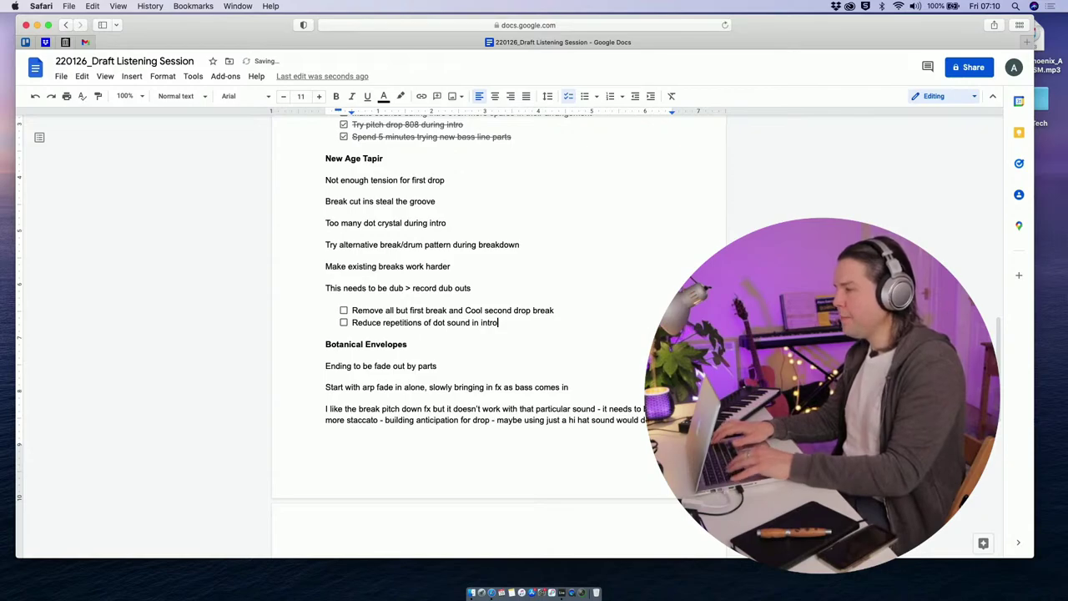
{"action": "key", "text": "Return"}
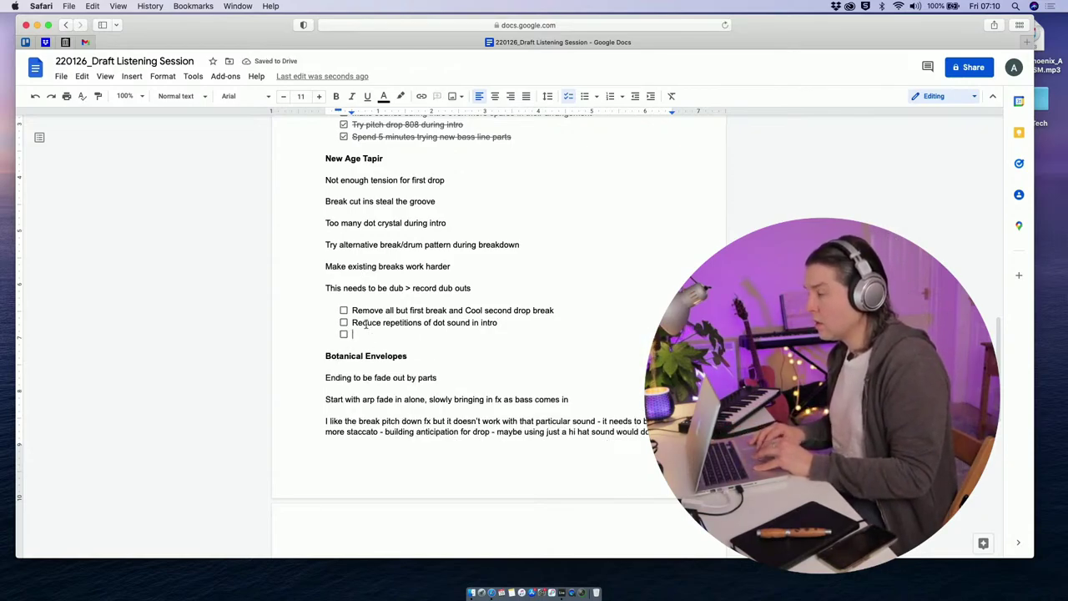
{"action": "type", "text": "Break"}
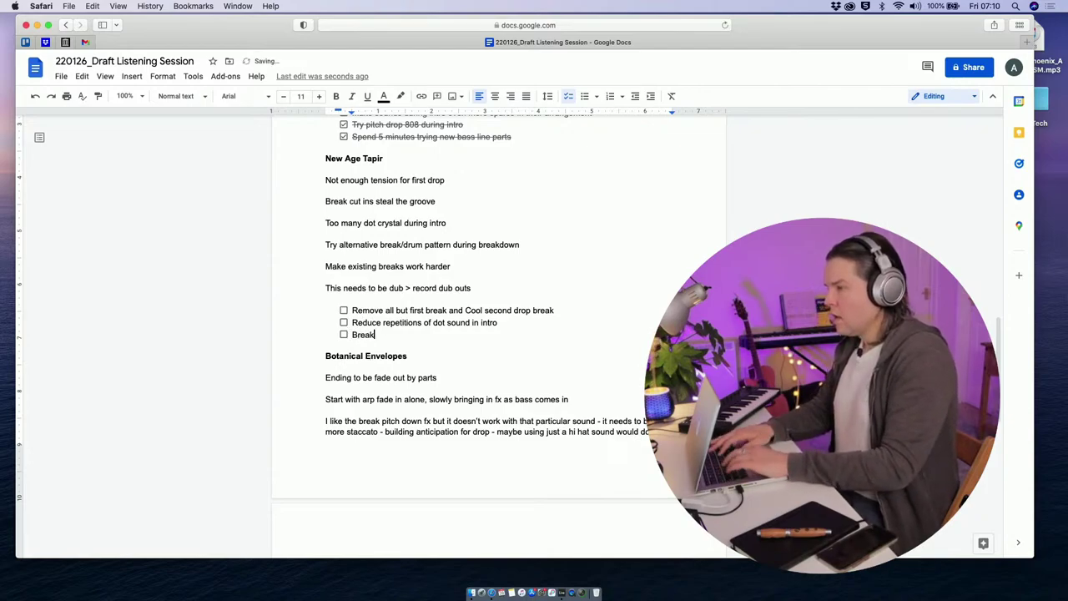
{"action": "key", "text": "BackSpace"}
{"action": "key", "text": "BackSpace"}
{"action": "key", "text": "BackSpace"}
{"action": "key", "text": "BackSpace"}
{"action": "key", "text": "BackSpace"}
Step: Enter "Try mad drum switch for breakdown" and "Record a dub out with just one delay Echo" as the third and fourth New Age Tapir items
{"action": "type", "text": "Try"}
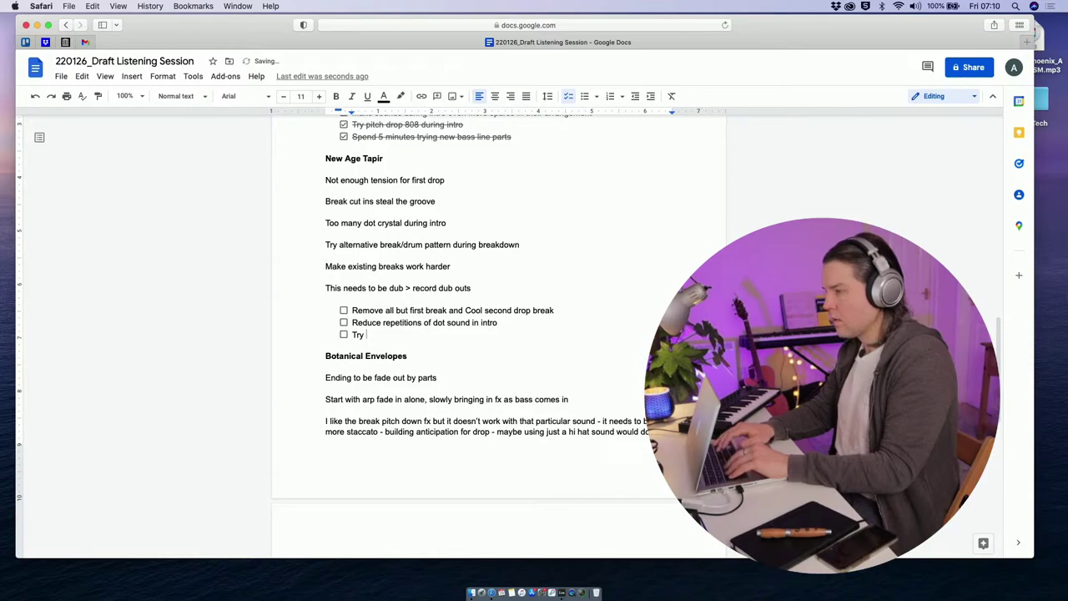
{"action": "type", "text": " mad drum switch for break"}
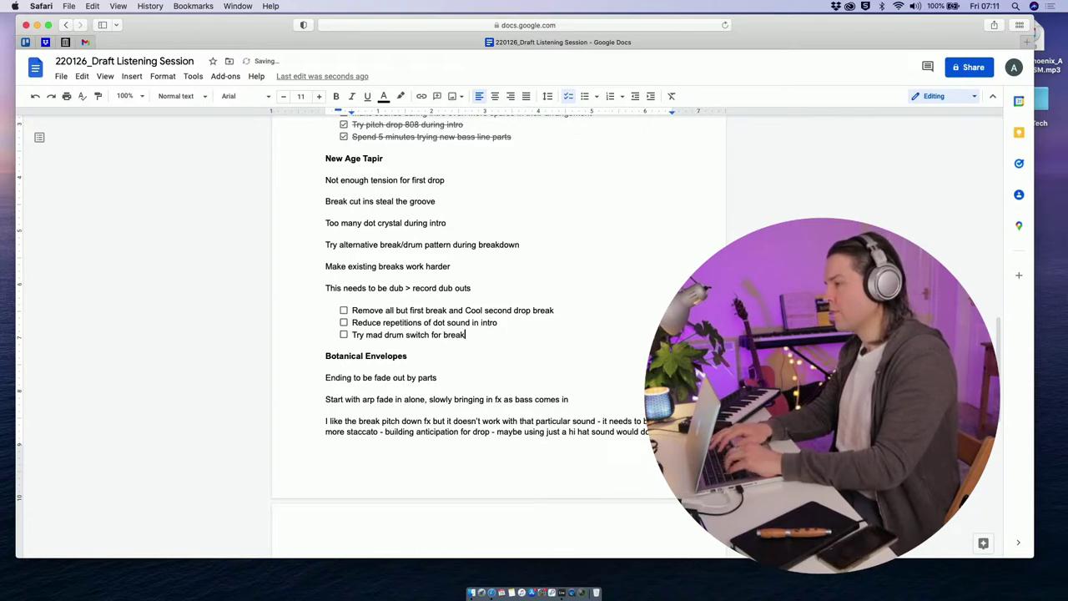
{"action": "type", "text": "down"}
{"action": "key", "text": "Return"}
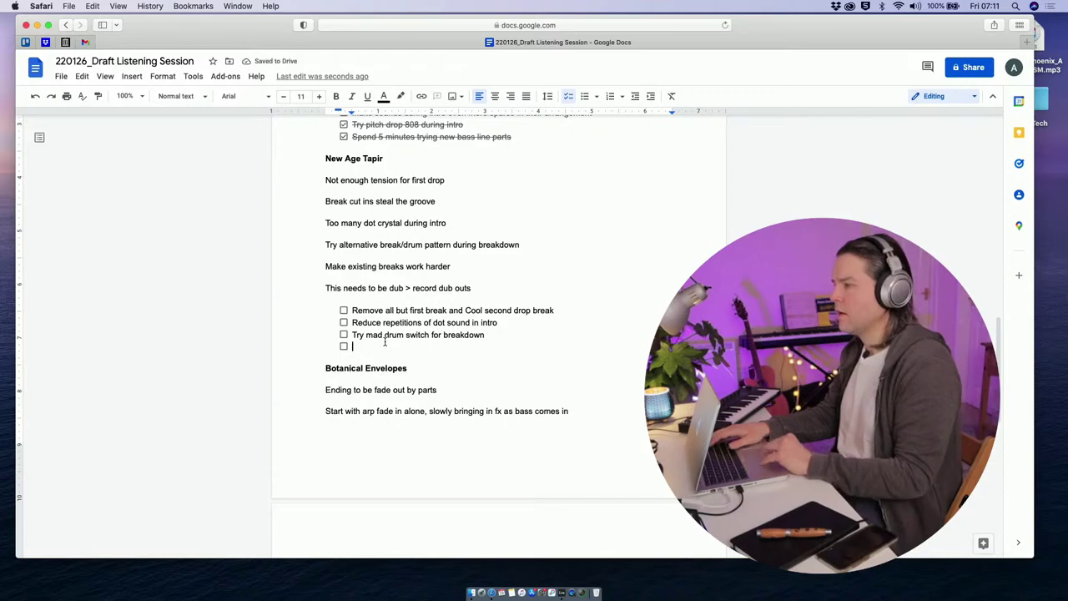
{"action": "type", "text": "Record a dub out"}
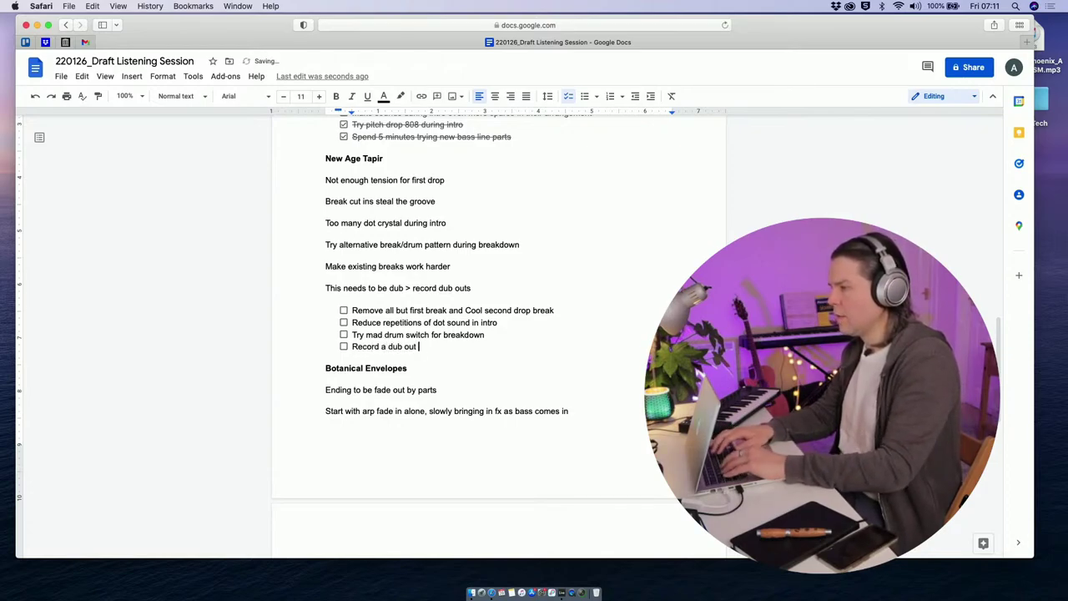
{"action": "type", "text": " with just one delay Echo"}
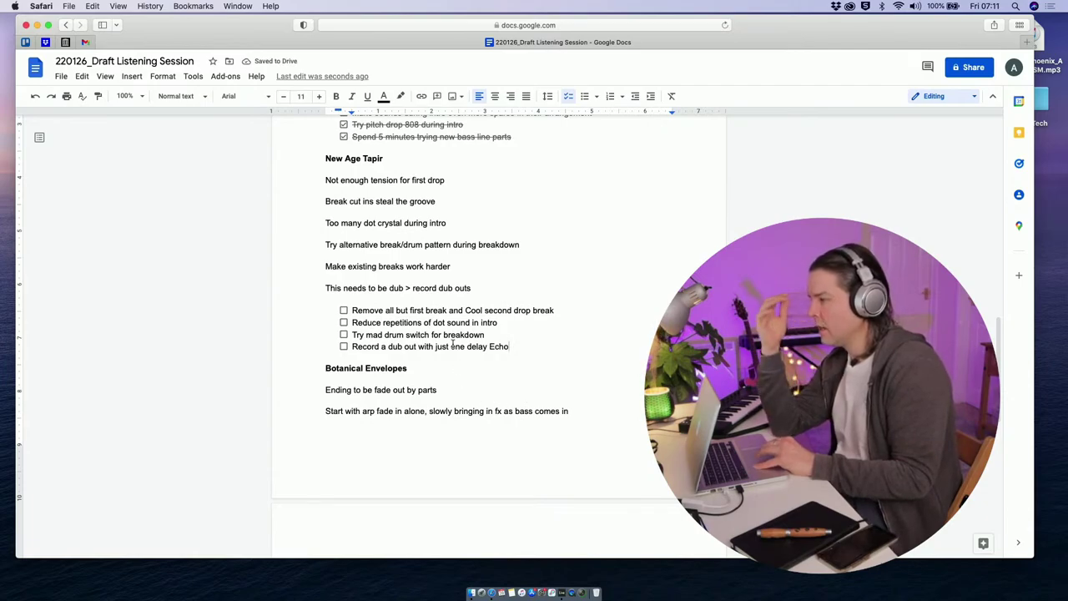
Step: Check the Botanical Envelopes notes and switch to the track's arrangement in Ableton Live
{"action": "scroll", "coordinate": [455, 375], "scroll_direction": "down", "scroll_amount": 3}
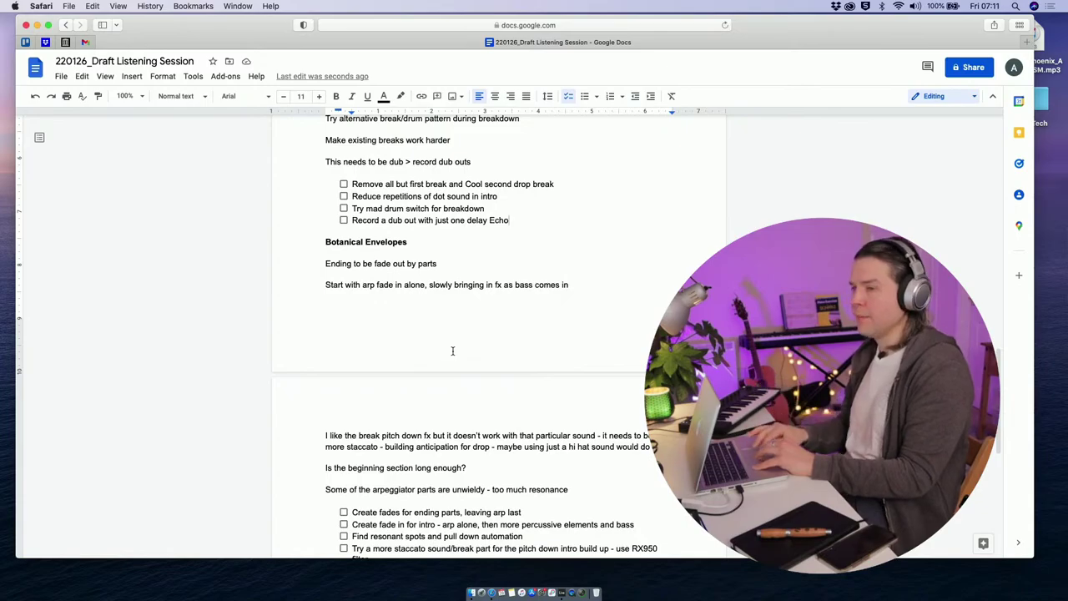
{"action": "scroll", "coordinate": [452, 351], "scroll_direction": "up", "scroll_amount": 1}
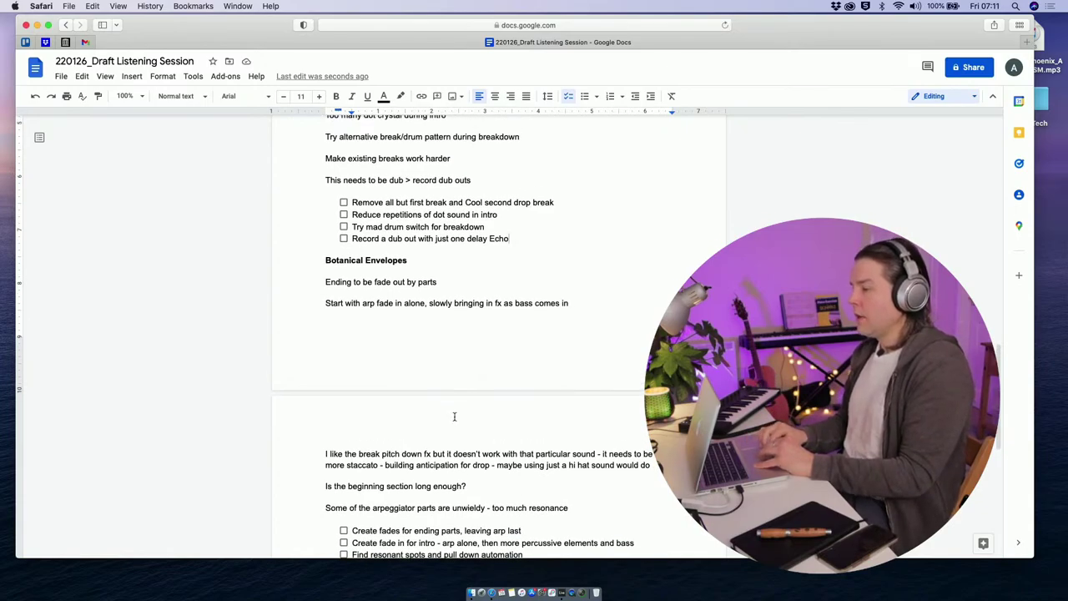
{"action": "key", "text": "ctrl+Up"}
{"action": "mouse_move", "coordinate": [514, 5]}
{"action": "left_click", "coordinate": [615, 38]}
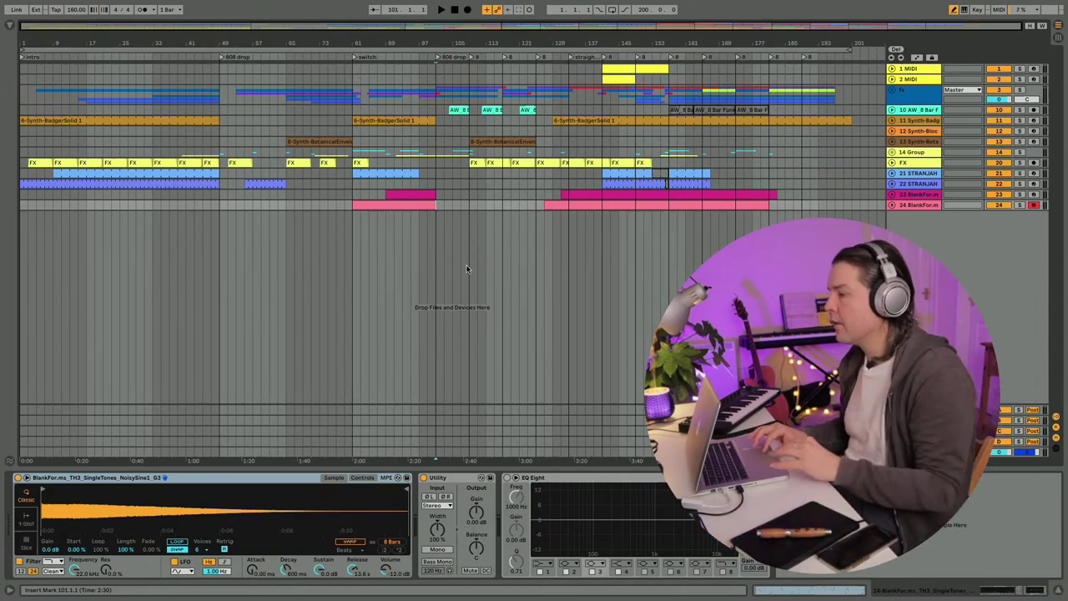
Step: Return to the listening session document and review the Botanical Envelopes checklist
{"action": "key", "text": "ctrl+Up"}
{"action": "left_click", "coordinate": [457, 417]}
{"action": "scroll", "coordinate": [457, 417], "scroll_direction": "down", "scroll_amount": 5}
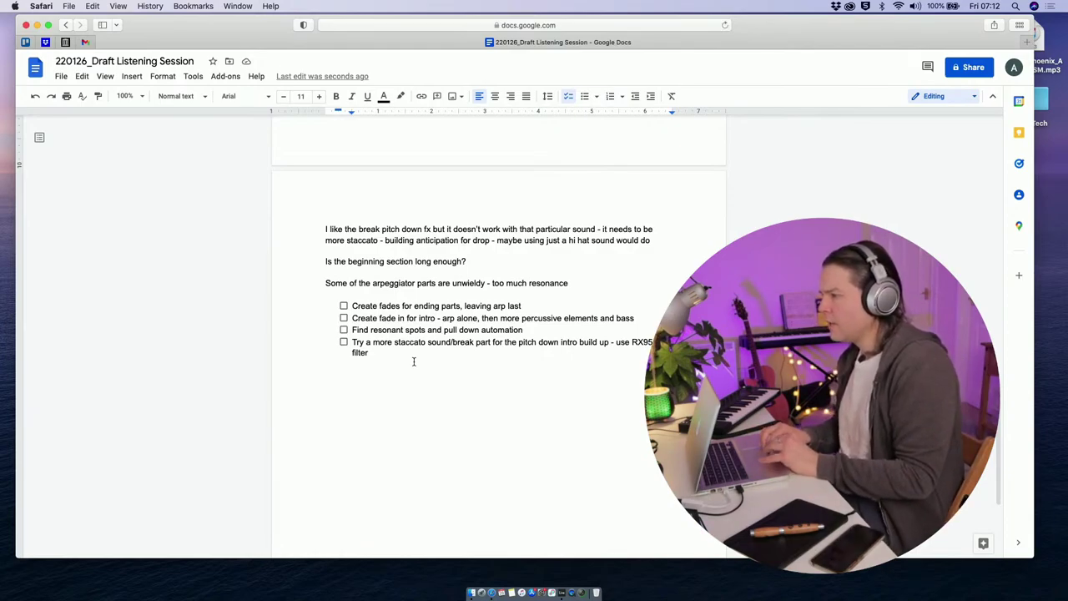
Step: Switch to Ableton Live and play the arrangement from the last marker at bar 189 with the system volume raised
{"action": "key", "text": "ctrl+Up"}
{"action": "left_click", "coordinate": [573, 10]}
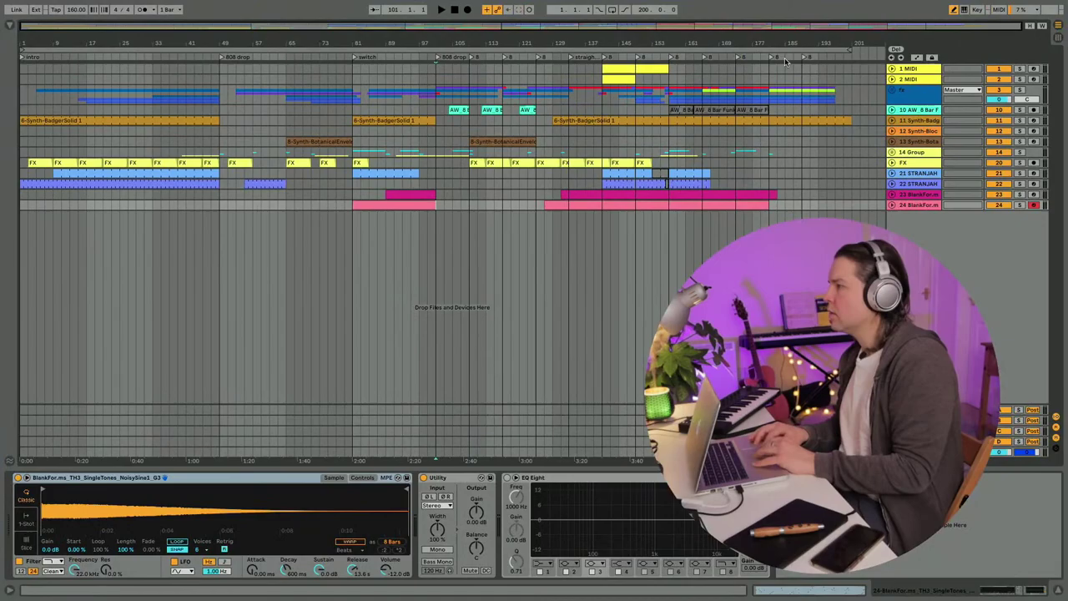
{"action": "left_click", "coordinate": [805, 57]}
{"action": "key", "text": "space"}
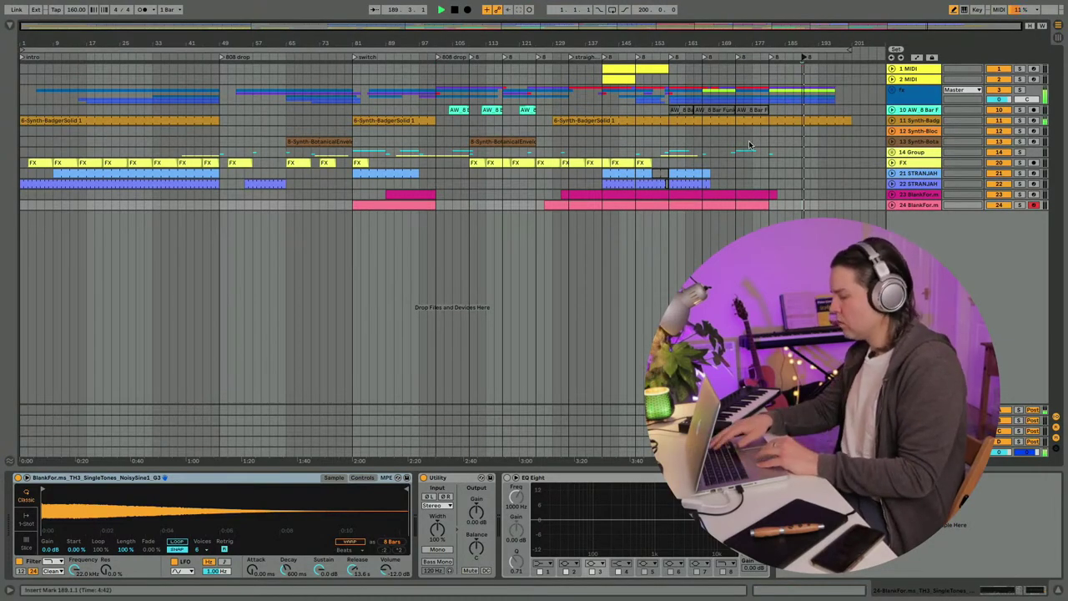
{"action": "key", "text": "XF86AudioRaiseVolume"}
{"action": "key", "text": "space"}
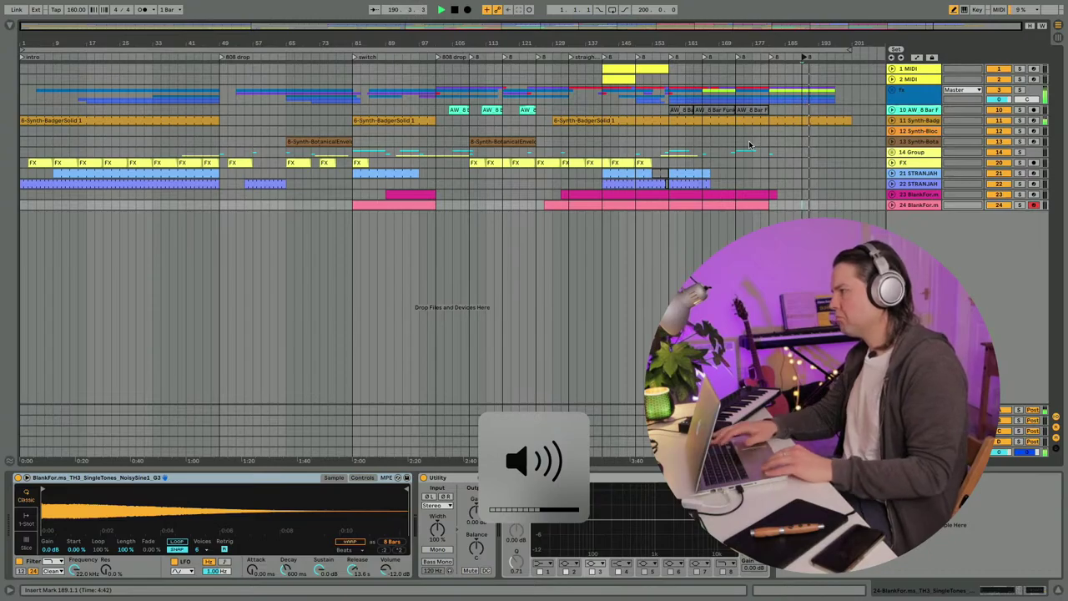
Step: Listen to the ending of the arrangement and inspect the Audio Effect Rack on the fx track
{"action": "left_click_drag", "start_coordinate": [861, 44], "coordinate": [826, 95]}
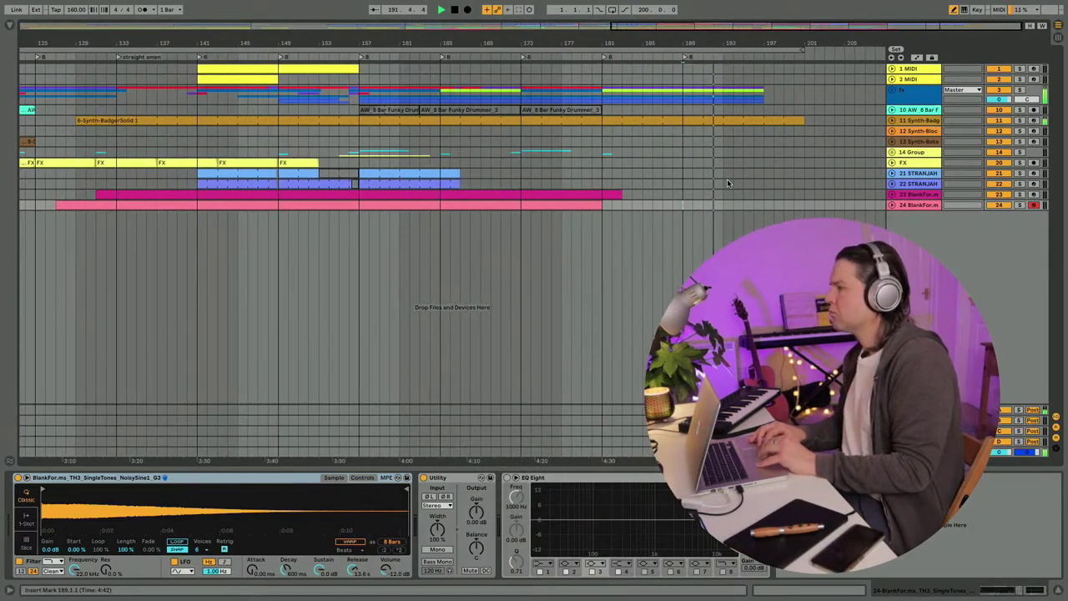
{"action": "left_click", "coordinate": [892, 92]}
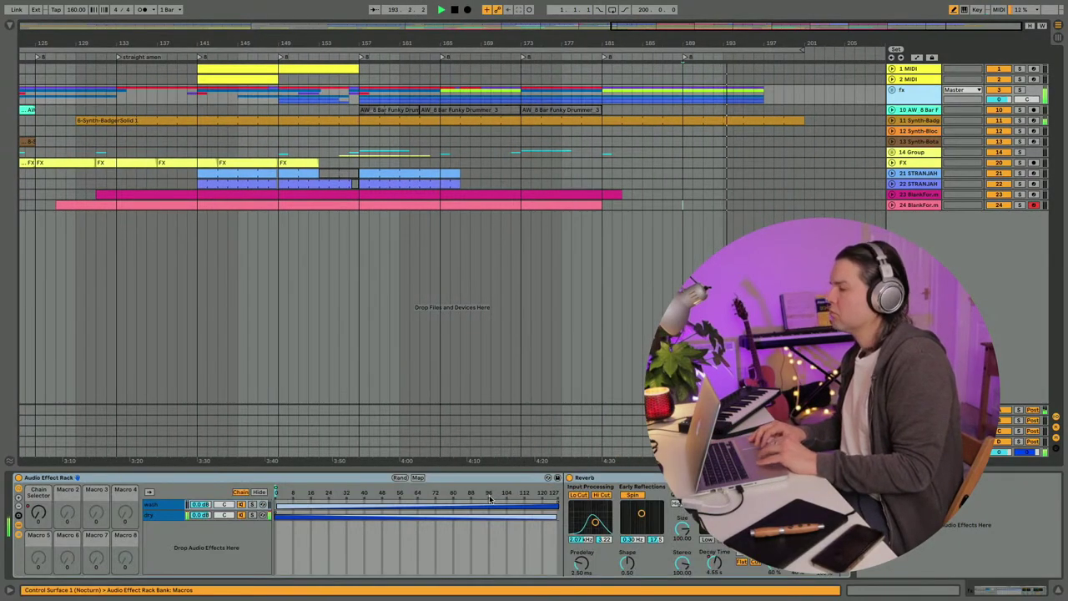
{"action": "double_click", "coordinate": [46, 478]}
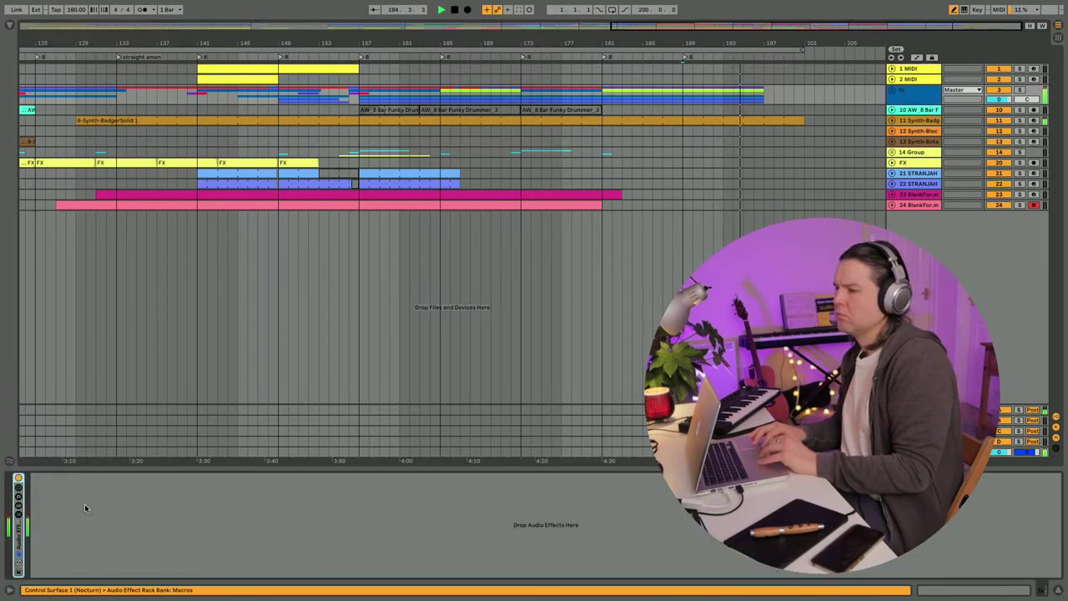
{"action": "left_click_drag", "start_coordinate": [820, 41], "coordinate": [713, 42]}
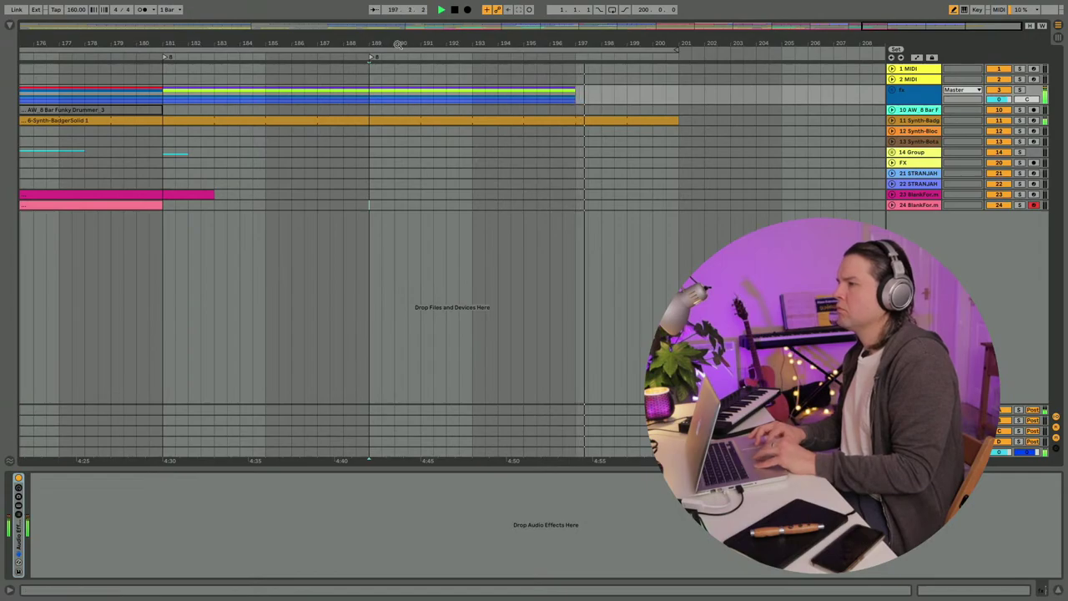
{"action": "left_click_drag", "start_coordinate": [393, 43], "coordinate": [464, 30]}
{"action": "key", "text": "space"}
{"action": "key", "text": "space"}
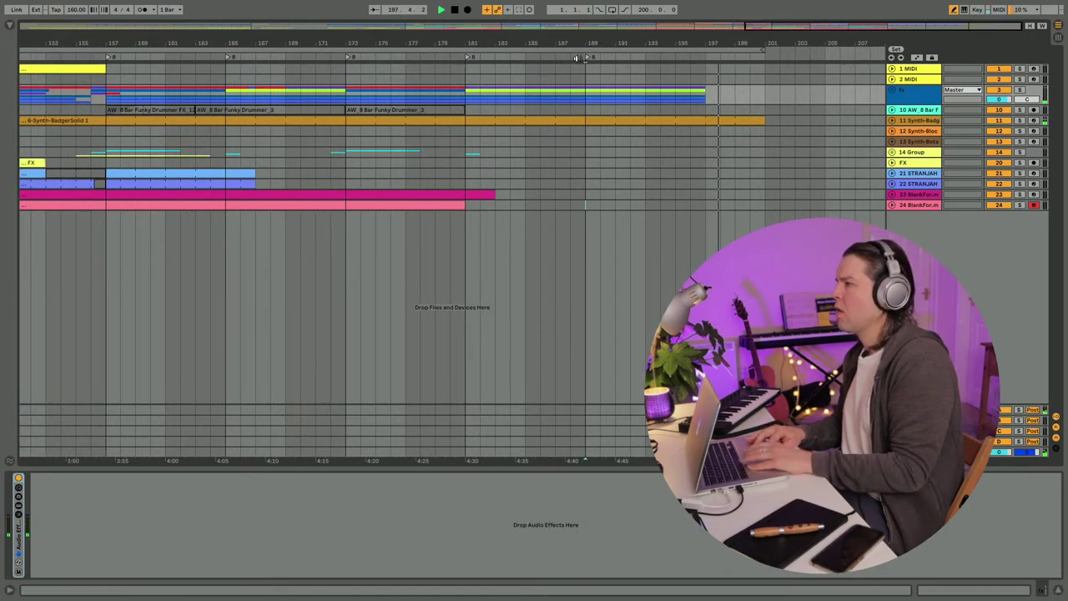
Step: Play from the marker at bar 181 and try raising the Chain Selector in the fx track's Audio Effect Rack
{"action": "left_click", "coordinate": [468, 56]}
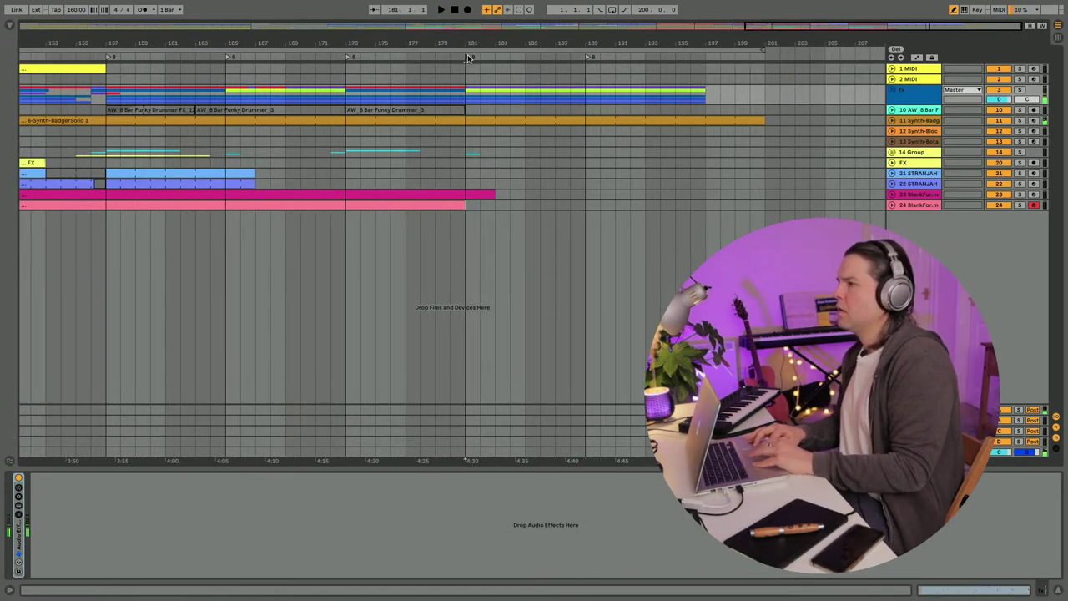
{"action": "left_click", "coordinate": [923, 102]}
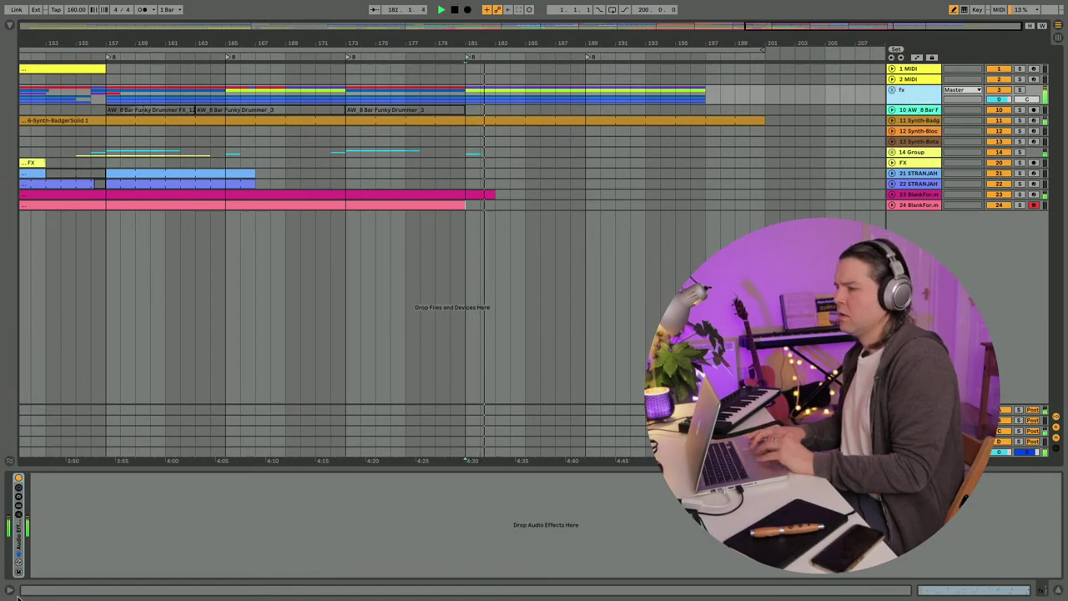
{"action": "double_click", "coordinate": [20, 541]}
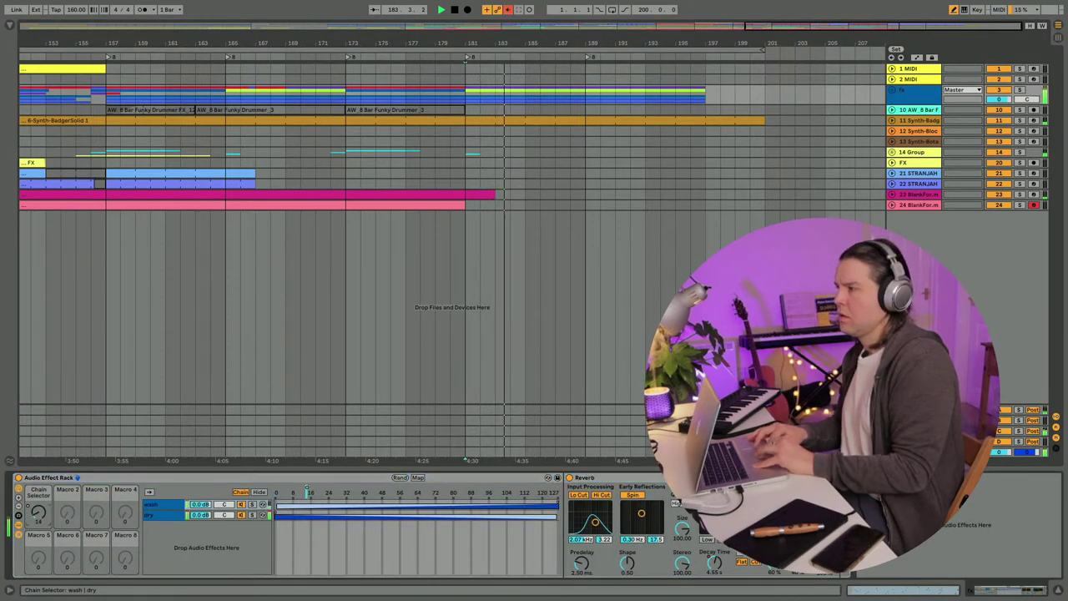
{"action": "left_click_drag", "start_coordinate": [39, 512], "coordinate": [38, 428]}
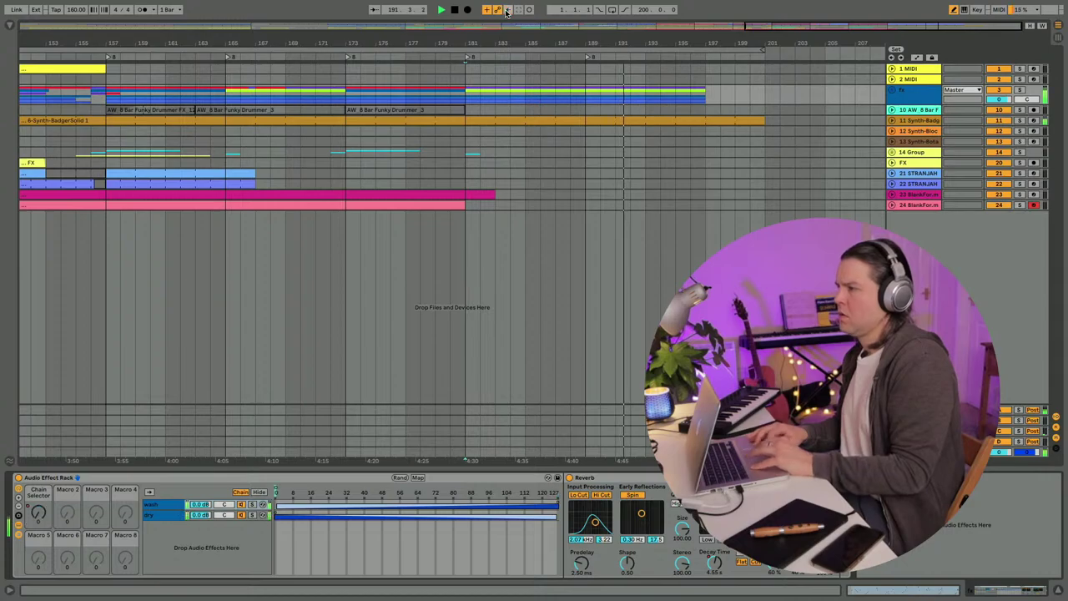
{"action": "left_click", "coordinate": [907, 99]}
{"action": "key", "text": "space"}
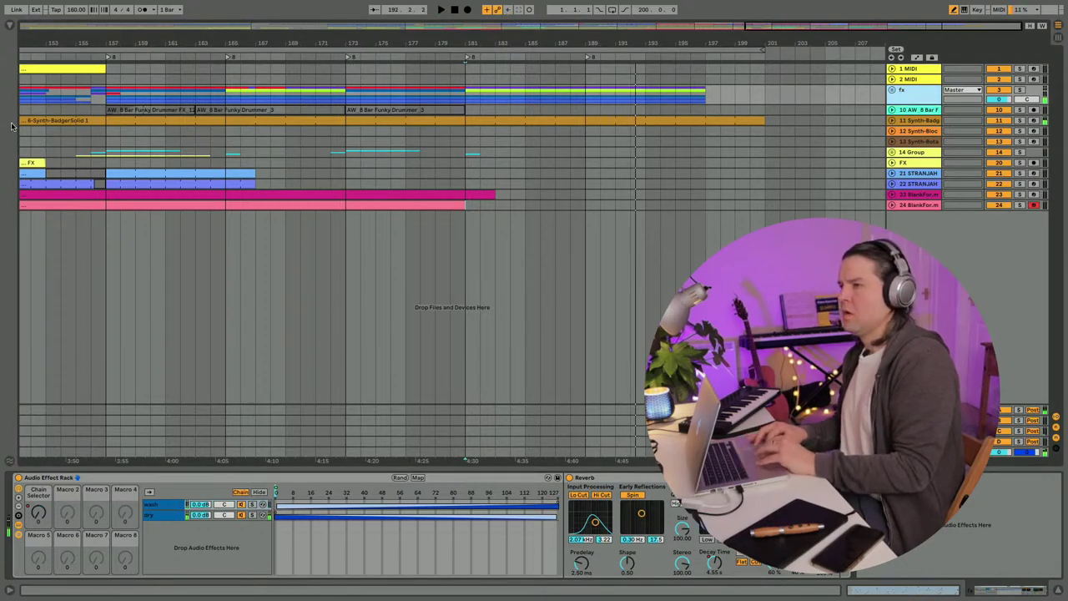
Step: Load the Reaktor 6 FX VST plug-in onto the fx track
{"action": "left_click", "coordinate": [7, 27]}
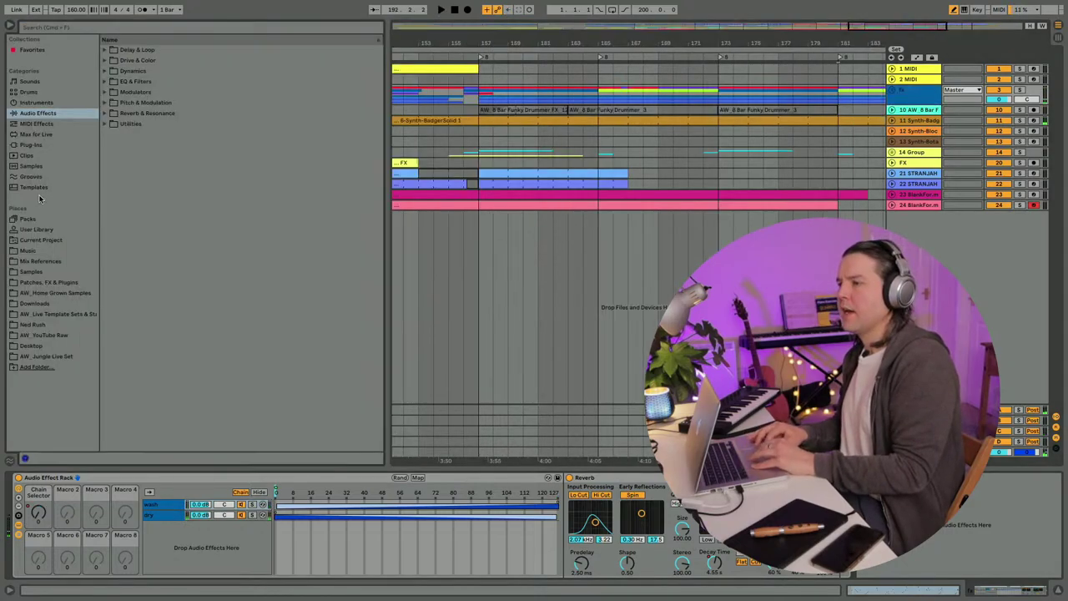
{"action": "left_click", "coordinate": [32, 146]}
{"action": "left_click", "coordinate": [105, 60]}
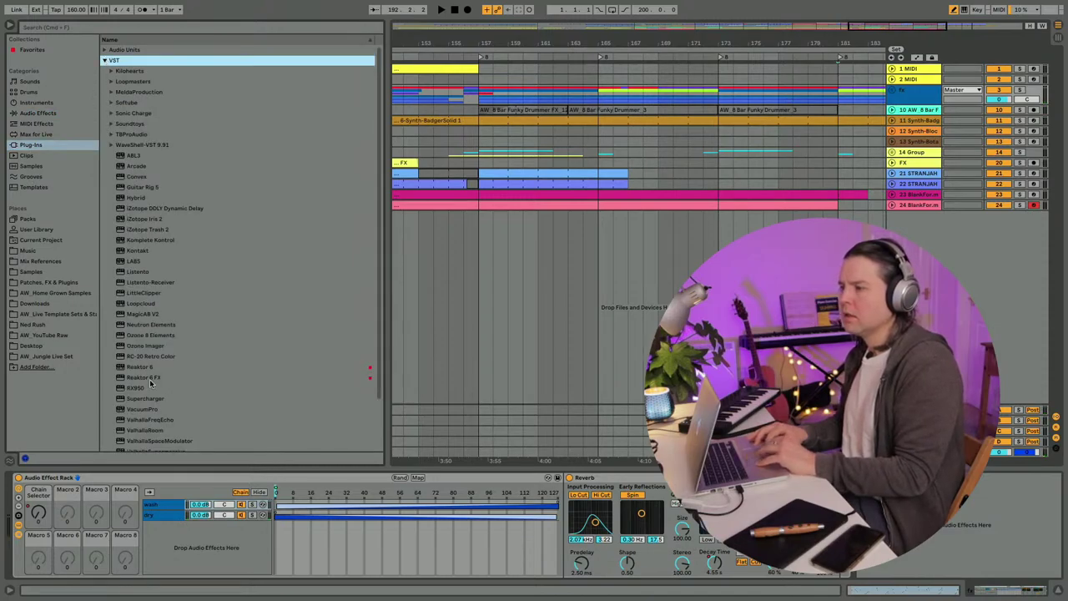
{"action": "left_click", "coordinate": [137, 378]}
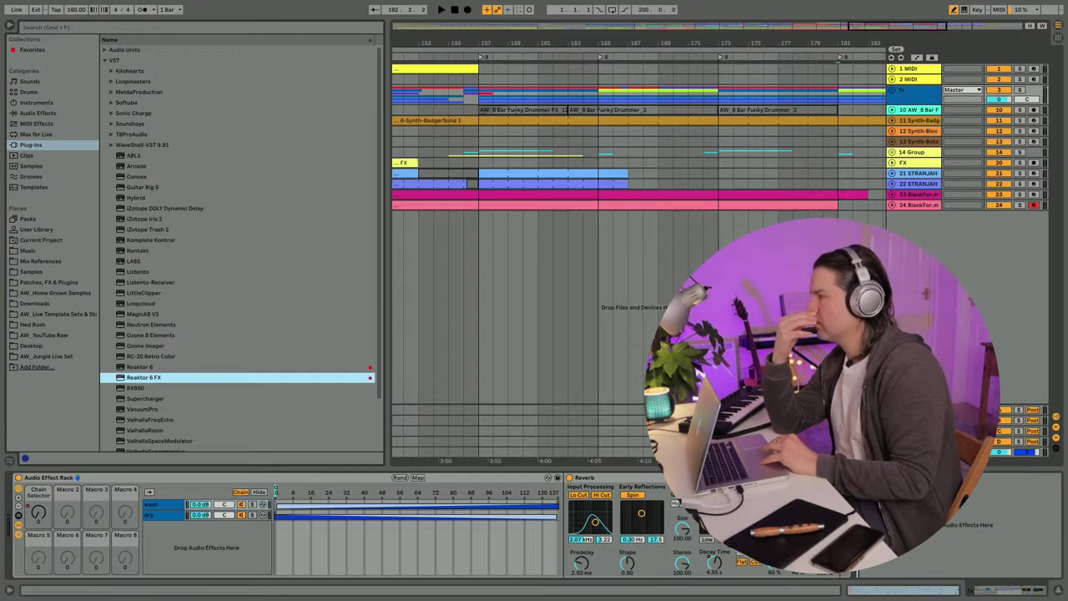
{"action": "key", "text": "Return"}
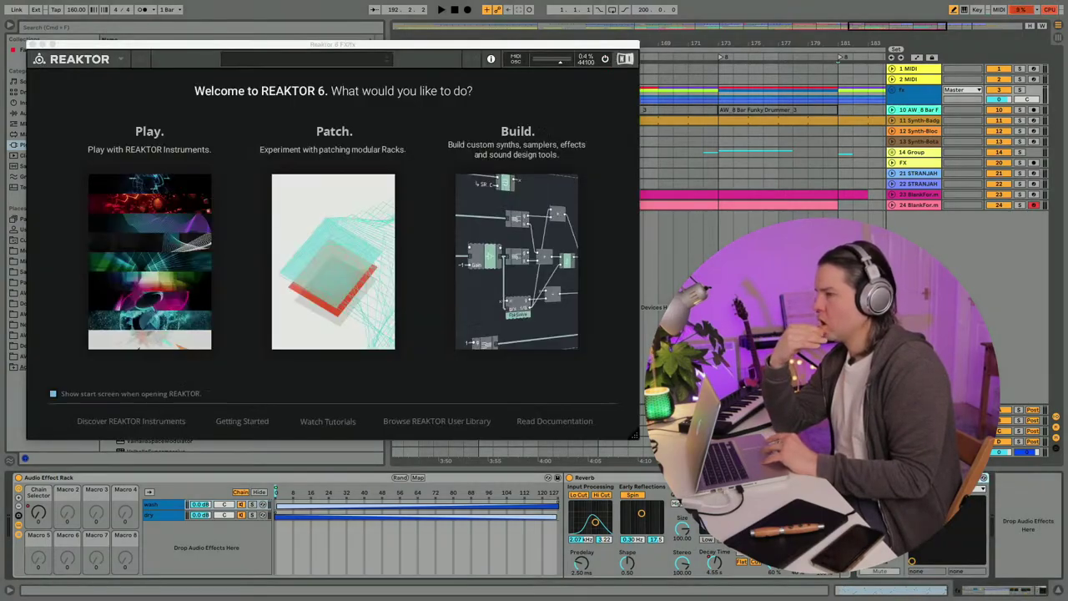
Step: Choose to play with Reaktor instruments and bring up the FX ensembles in the user library
{"action": "left_click", "coordinate": [183, 243]}
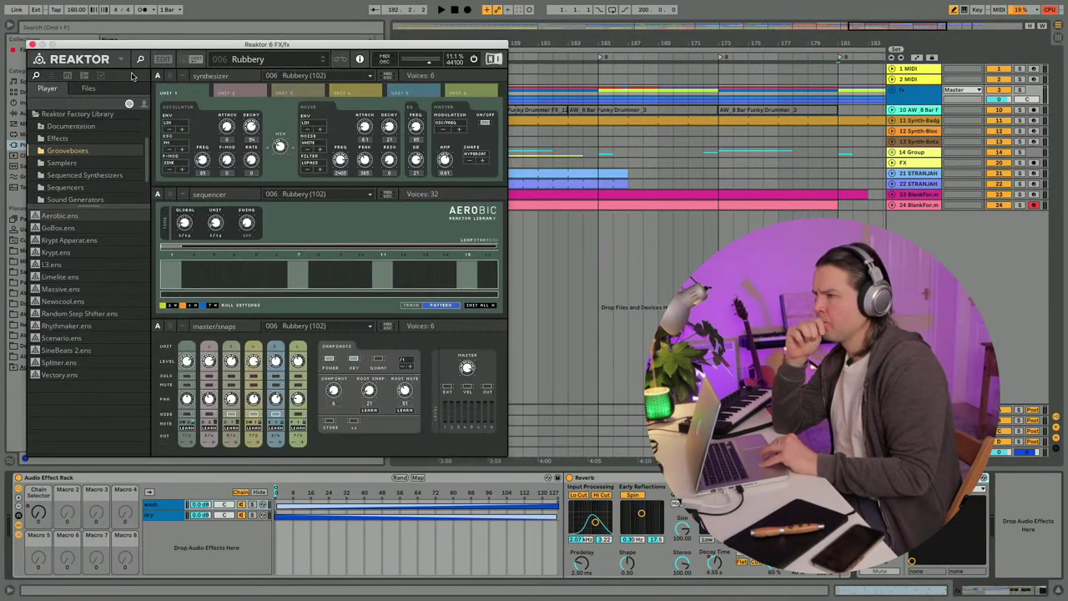
{"action": "left_click", "coordinate": [142, 104]}
{"action": "scroll", "coordinate": [94, 327], "scroll_direction": "down", "scroll_amount": 5}
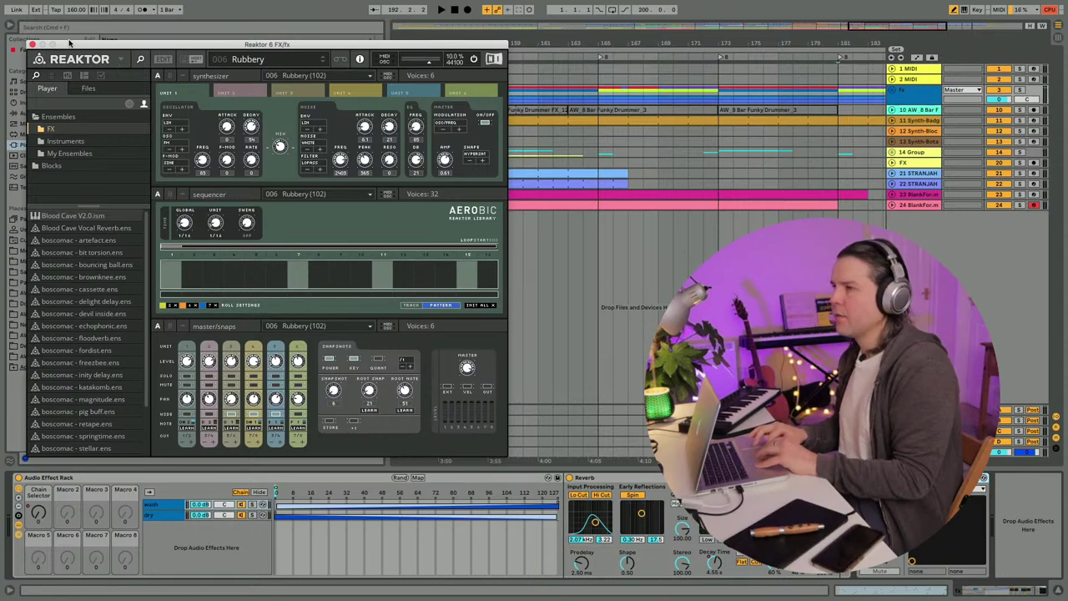
{"action": "left_click_drag", "start_coordinate": [73, 44], "coordinate": [255, 31]}
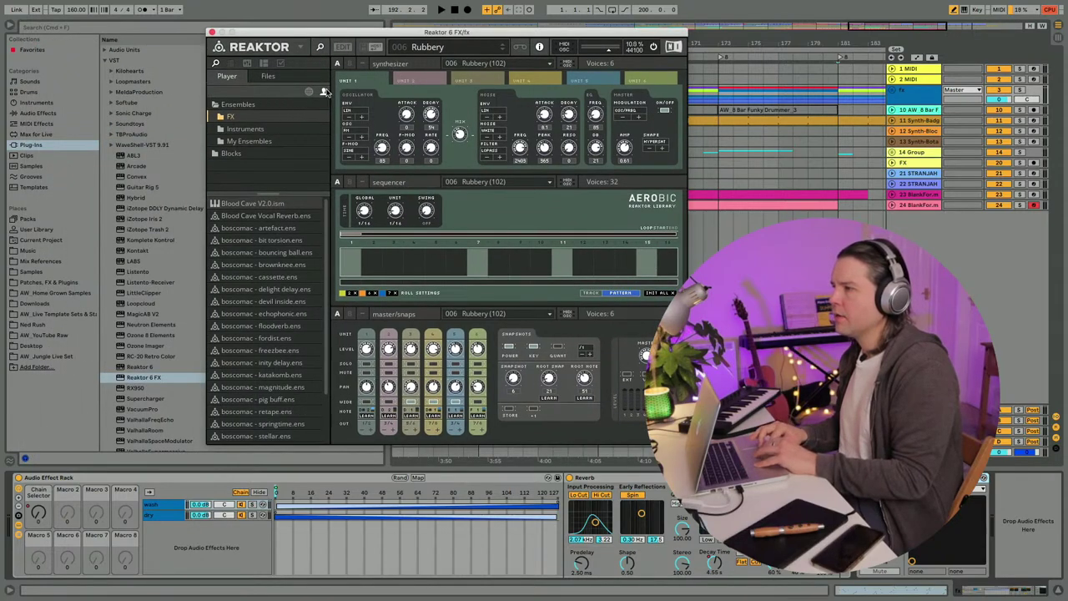
{"action": "left_click_drag", "start_coordinate": [304, 33], "coordinate": [285, 30]}
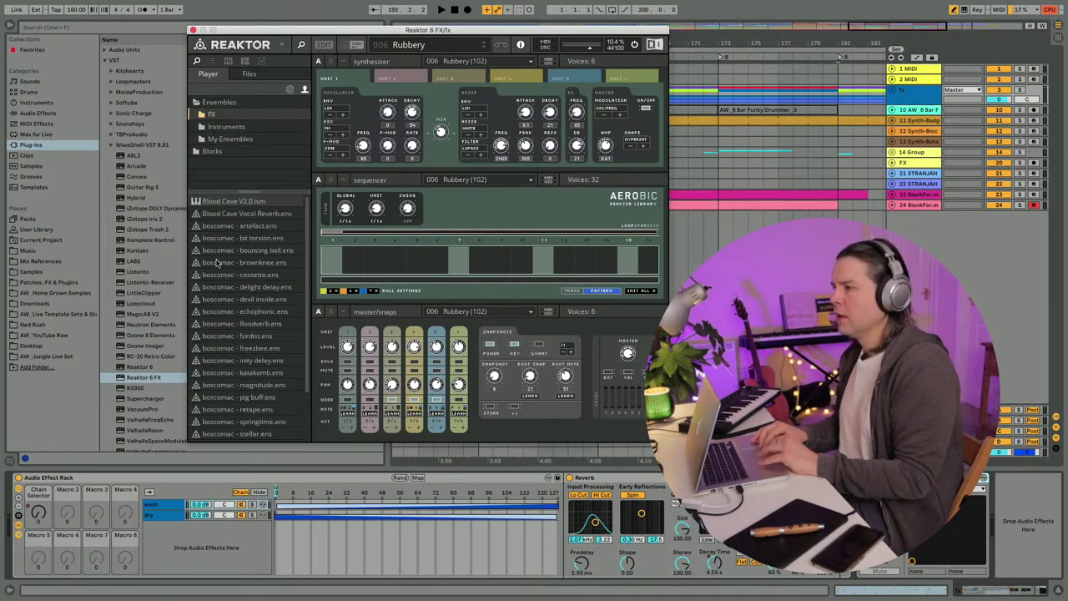
Step: Load the VHS ensemble in Reaktor without saving the changes to the Aerobic ensemble
{"action": "scroll", "coordinate": [224, 417], "scroll_direction": "down", "scroll_amount": 3}
{"action": "double_click", "coordinate": [215, 435]}
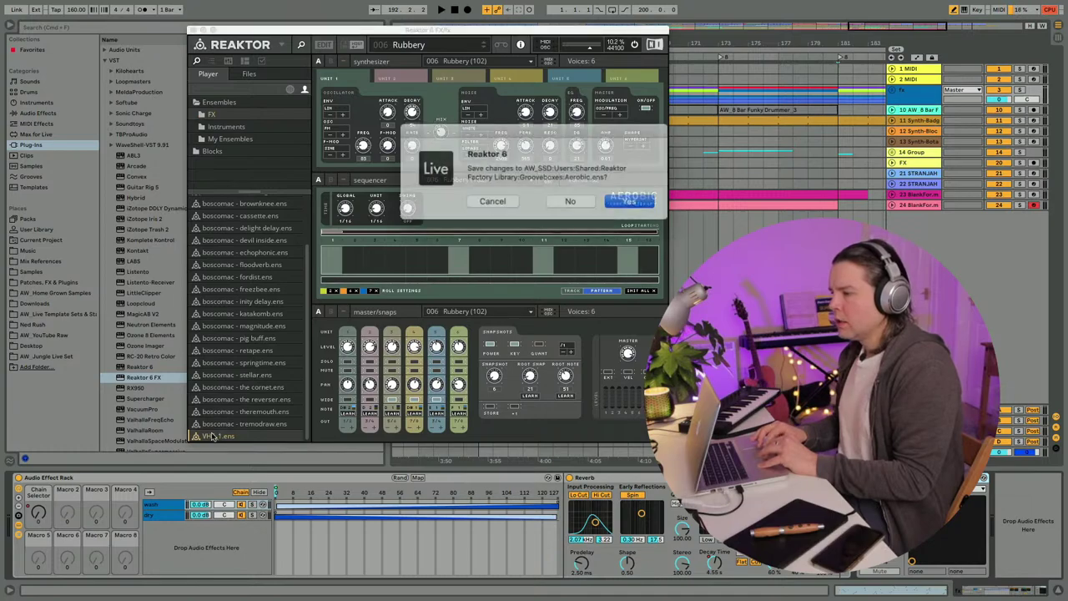
{"action": "left_click", "coordinate": [557, 200]}
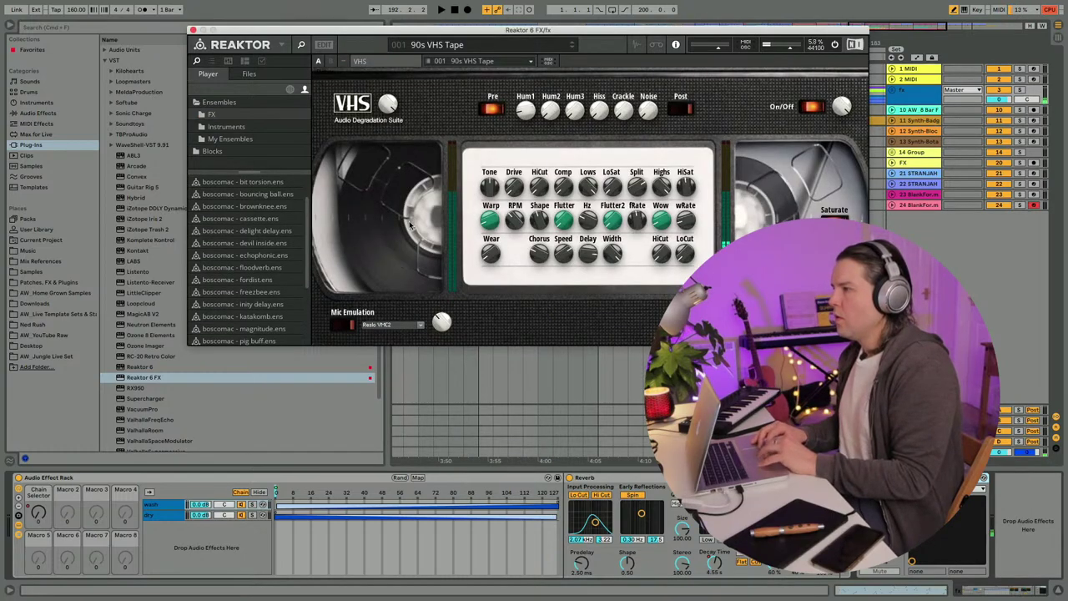
Step: Audition the VHS presets "When ur mum doesn't know how to set up the VCR", Home Movies and Vaporwave while playing the ending
{"action": "left_click", "coordinate": [454, 64]}
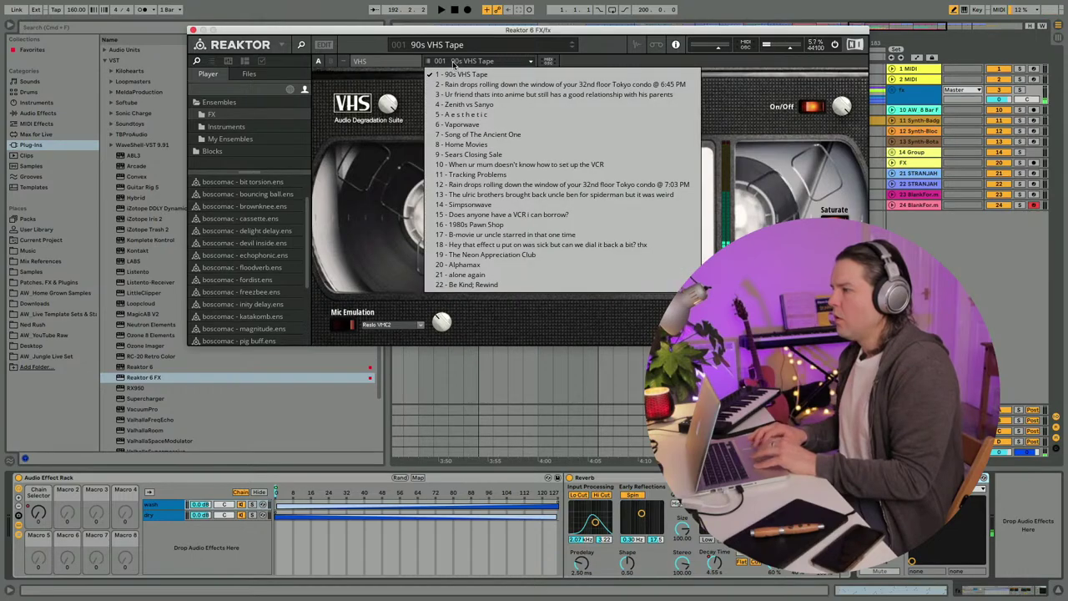
{"action": "left_click", "coordinate": [467, 165]}
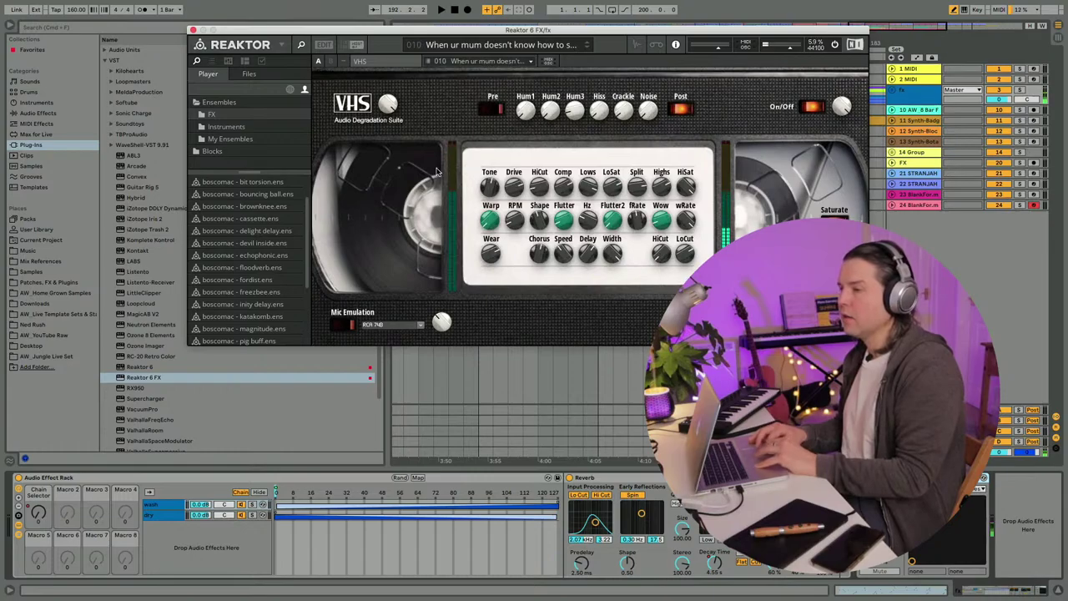
{"action": "key", "text": "space"}
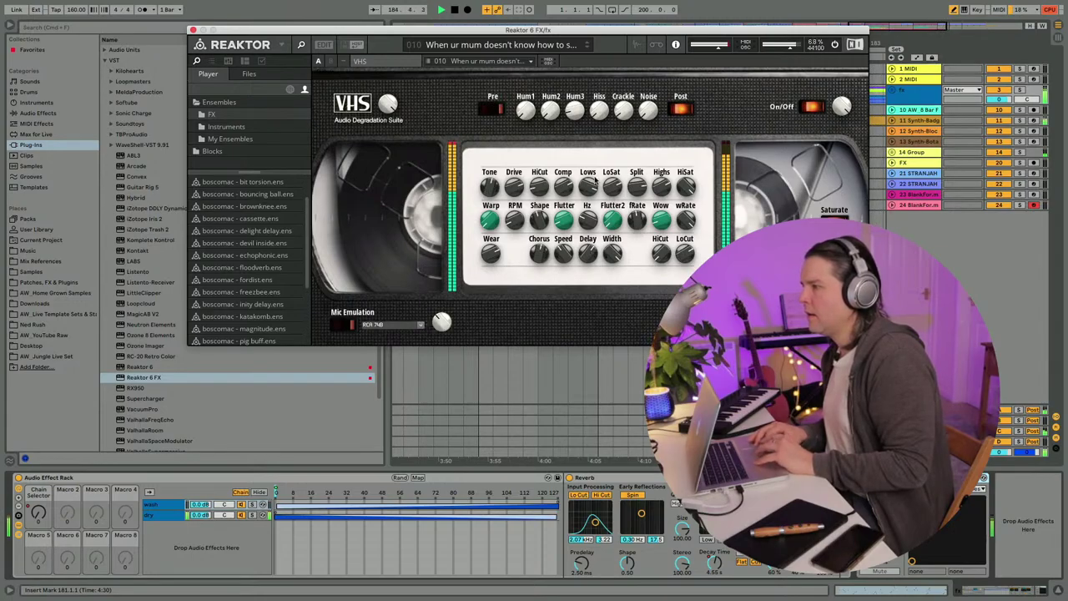
{"action": "left_click", "coordinate": [497, 45]}
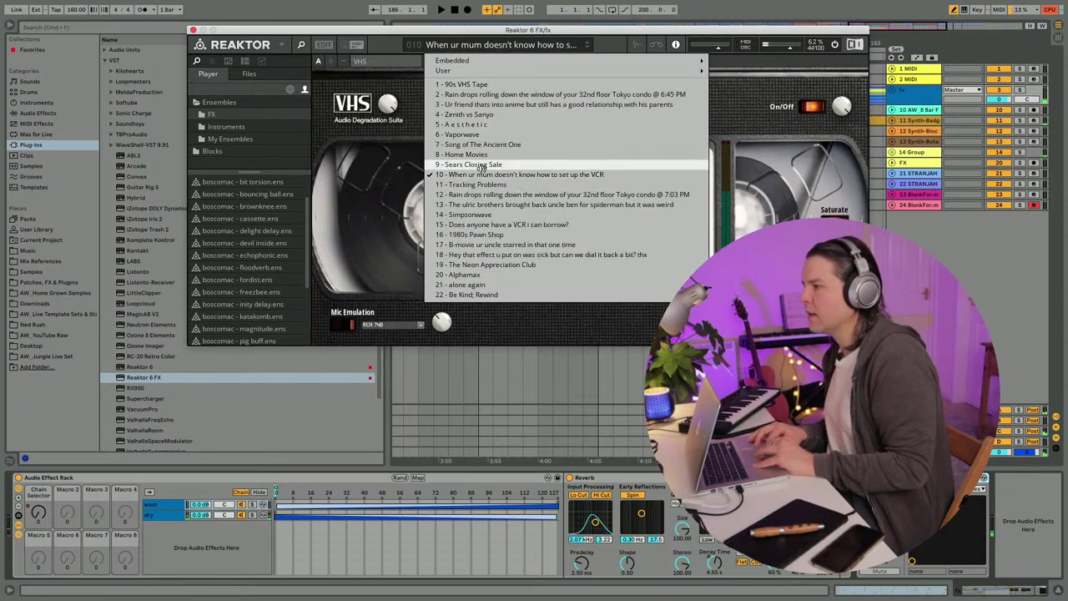
{"action": "left_click", "coordinate": [465, 155]}
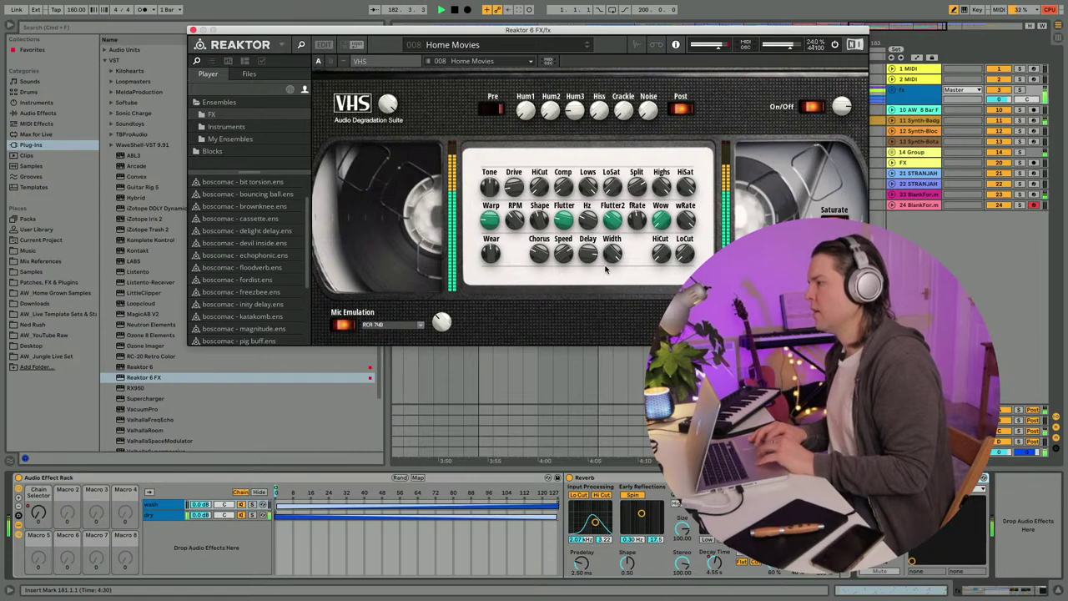
{"action": "left_click", "coordinate": [476, 44]}
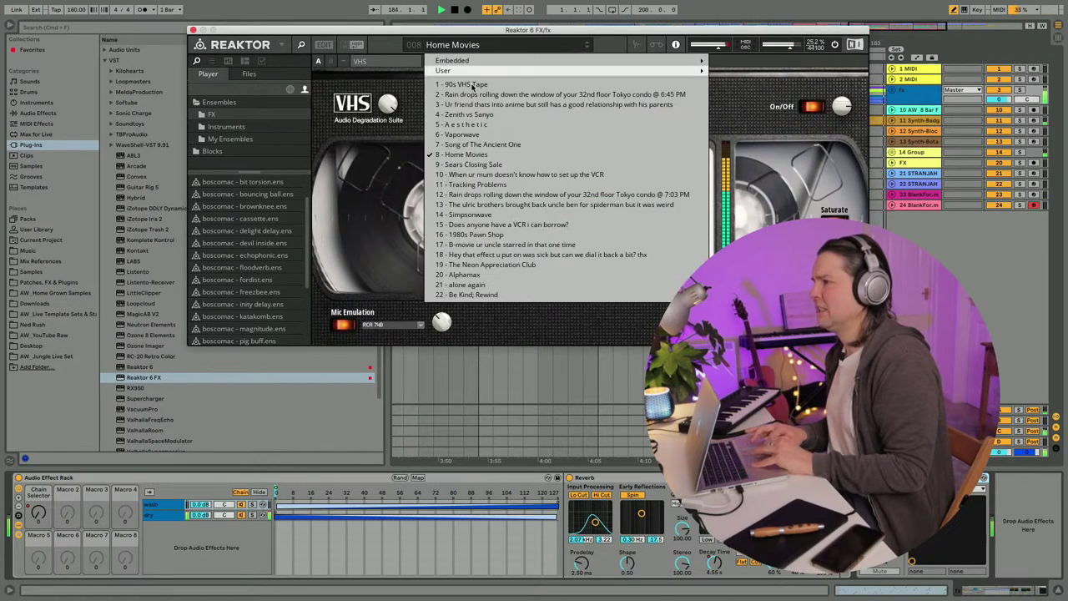
{"action": "left_click", "coordinate": [461, 134]}
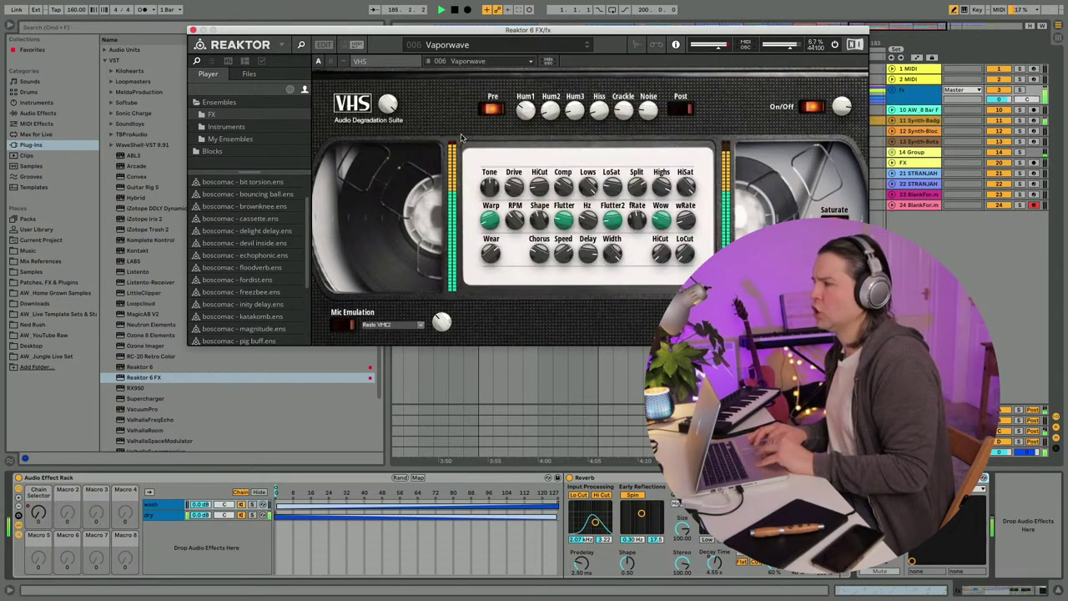
Step: Load the A e s t h e t i c preset in the VHS ensemble and adjust its LoCut and Flutter knobs during playback
{"action": "left_click", "coordinate": [473, 44]}
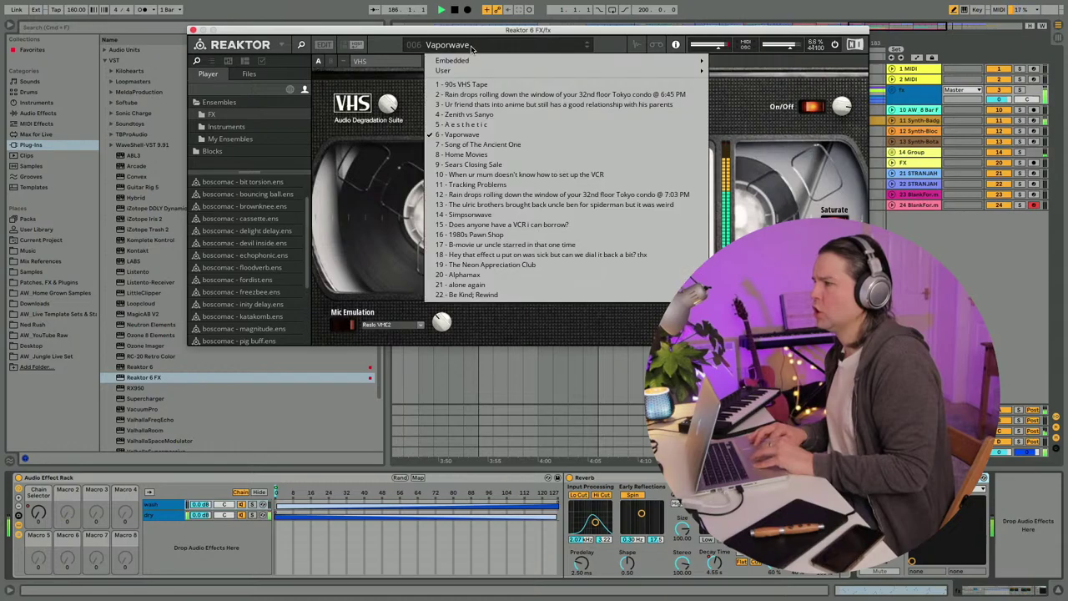
{"action": "left_click", "coordinate": [459, 125]}
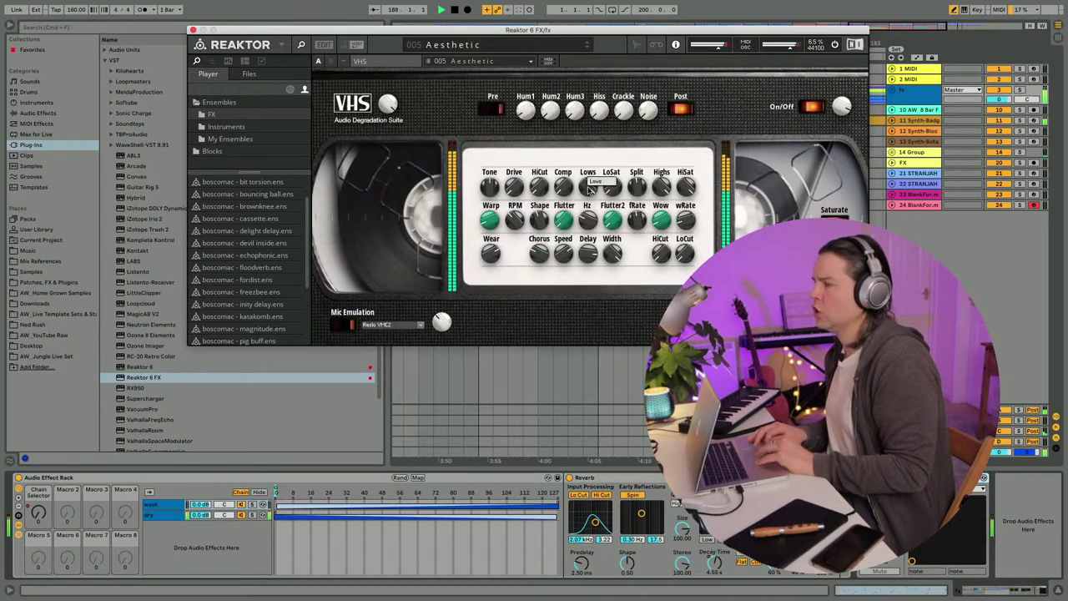
{"action": "left_click_drag", "start_coordinate": [322, 34], "coordinate": [267, 50]}
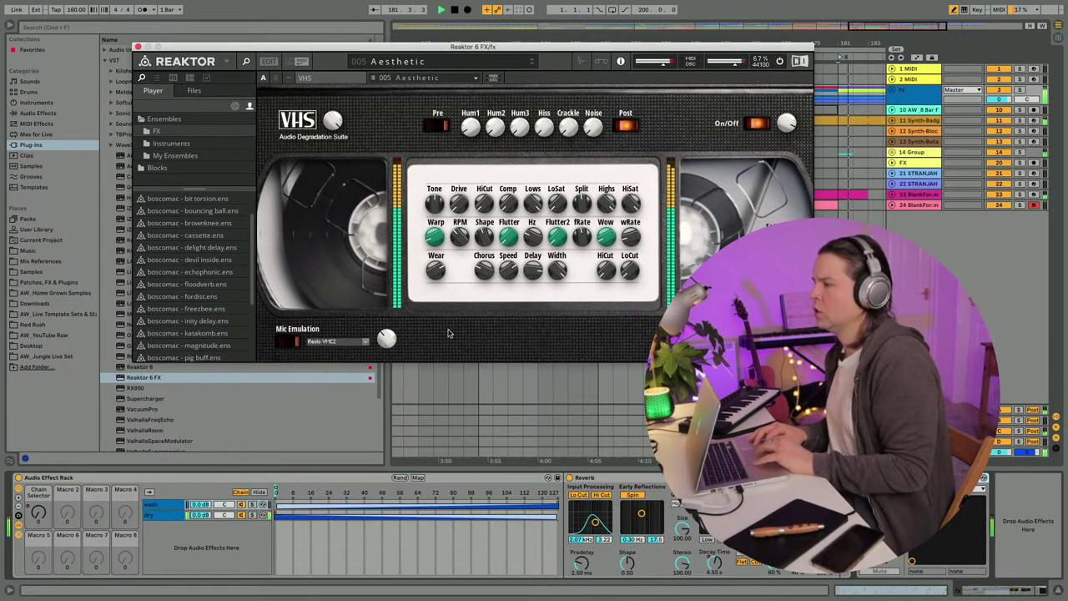
{"action": "left_click_drag", "start_coordinate": [626, 272], "coordinate": [620, 224]}
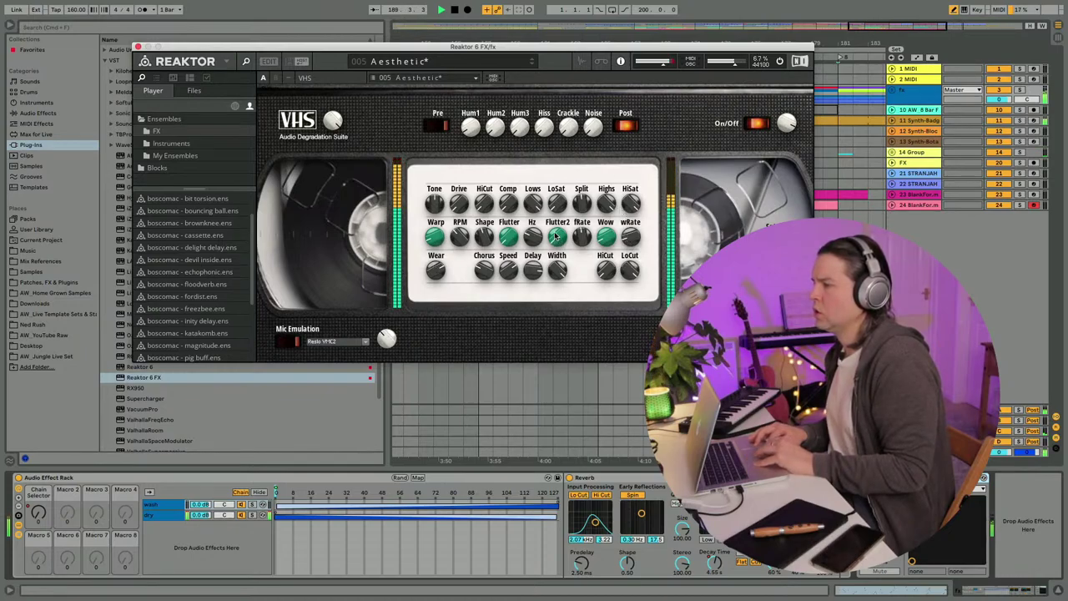
{"action": "left_click_drag", "start_coordinate": [513, 239], "coordinate": [508, 227]}
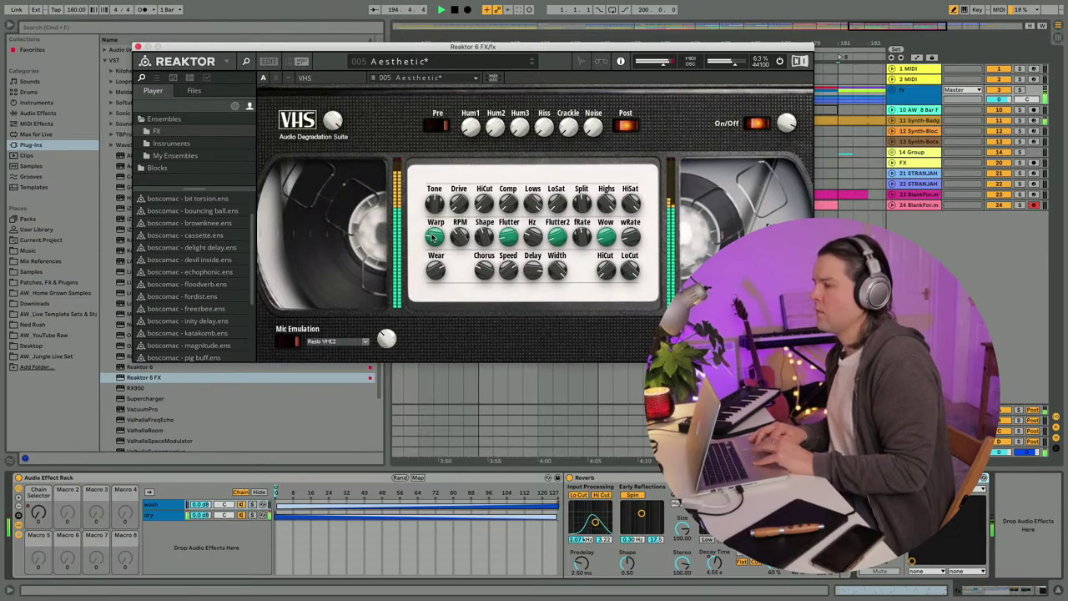
Step: Close the Reaktor window and hide the browser, and replay the ending from the marker at bar 181
{"action": "left_click", "coordinate": [138, 47]}
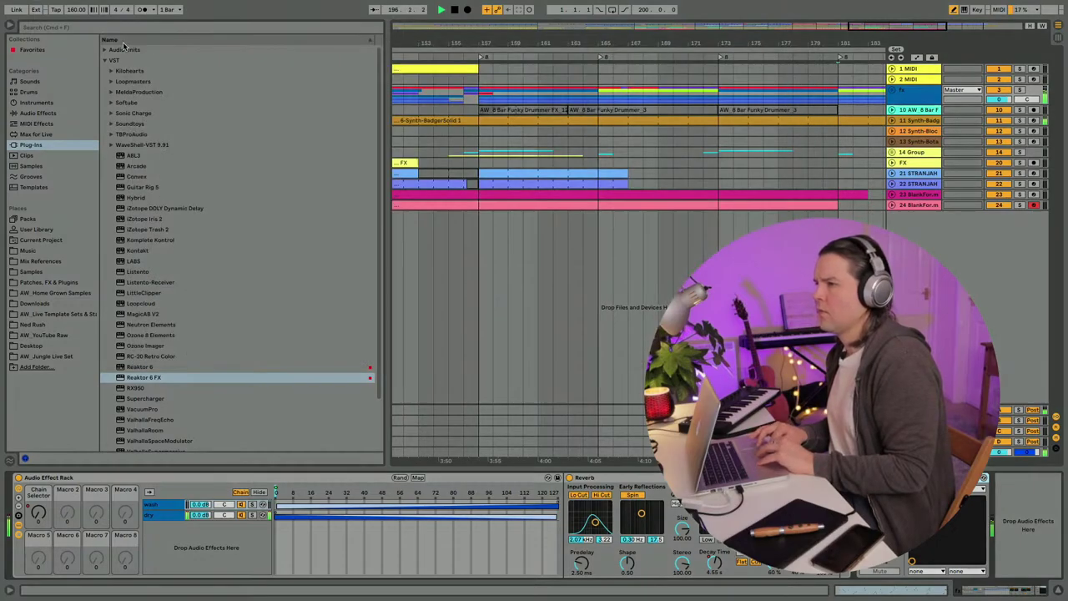
{"action": "left_click", "coordinate": [8, 26]}
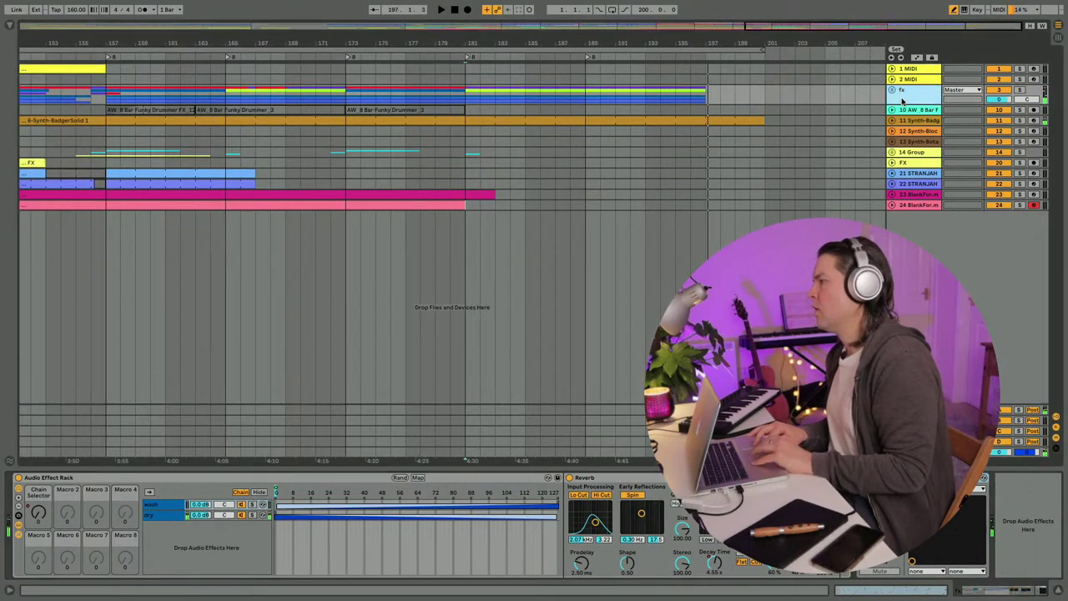
{"action": "key", "text": "space"}
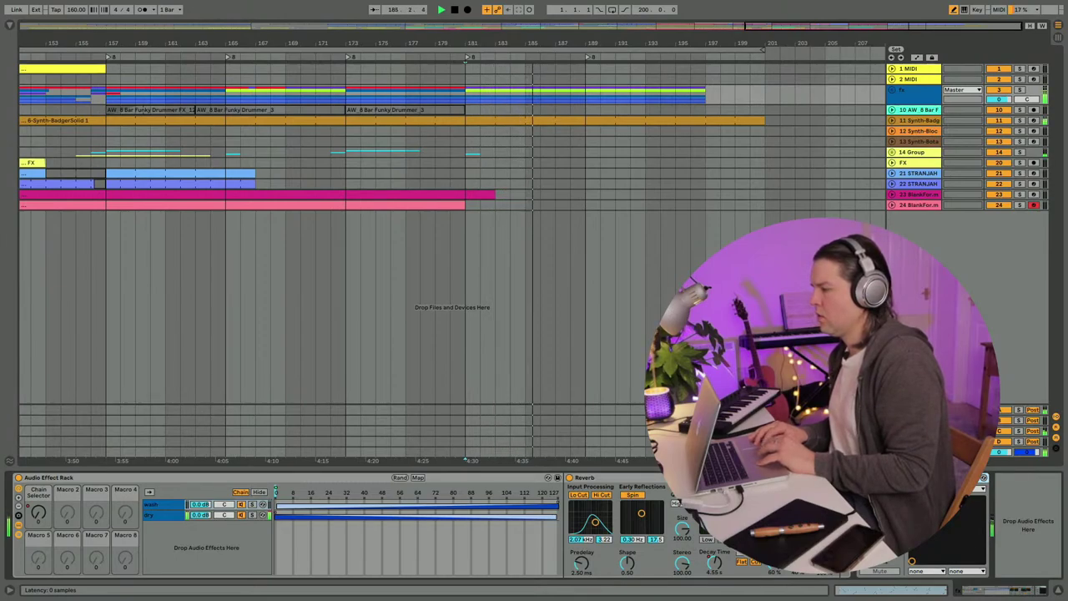
Step: Group the Reaktor 6 FX device on the fx track into an Audio Effect Rack and add a second, empty chain
{"action": "key", "text": "super+g"}
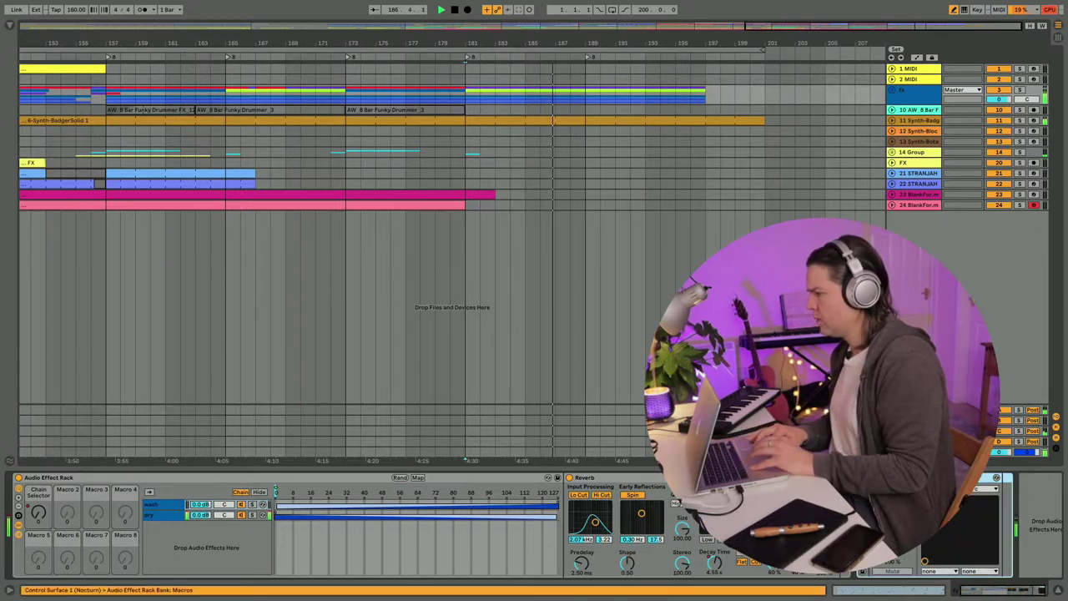
{"action": "left_click", "coordinate": [862, 525]}
{"action": "scroll", "coordinate": [862, 525], "scroll_direction": "right", "scroll_amount": 1}
{"action": "scroll", "coordinate": [706, 539], "scroll_direction": "right", "scroll_amount": 3}
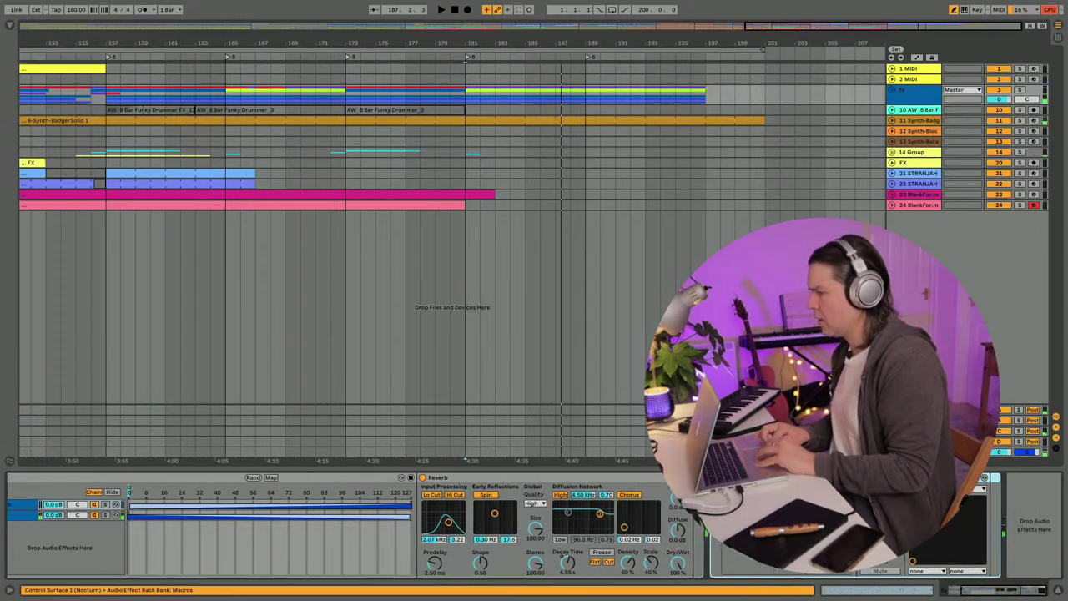
{"action": "key", "text": "super+z"}
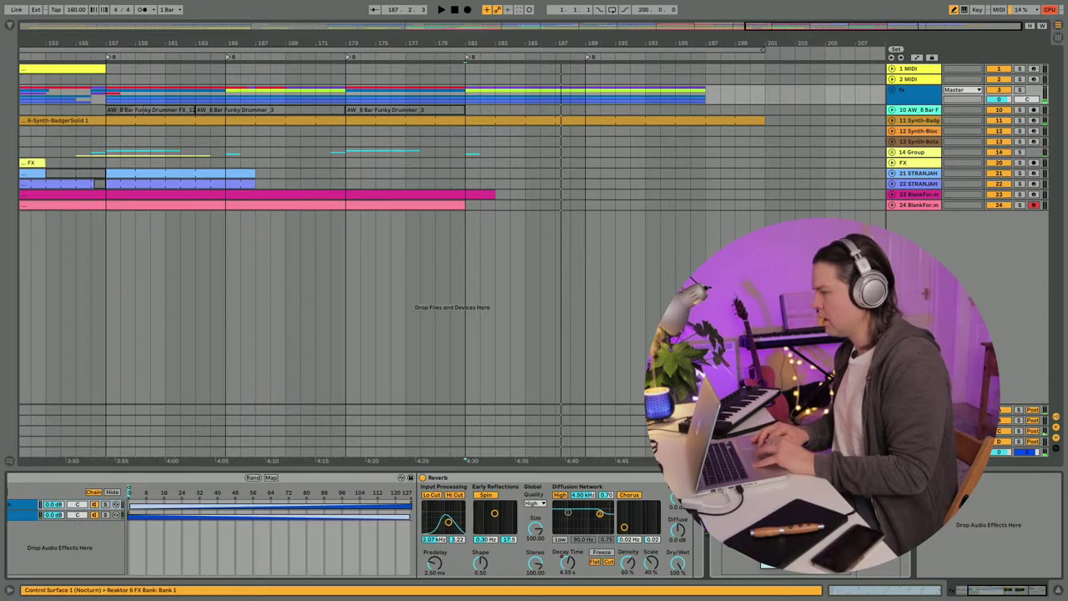
{"action": "key", "text": "super+z"}
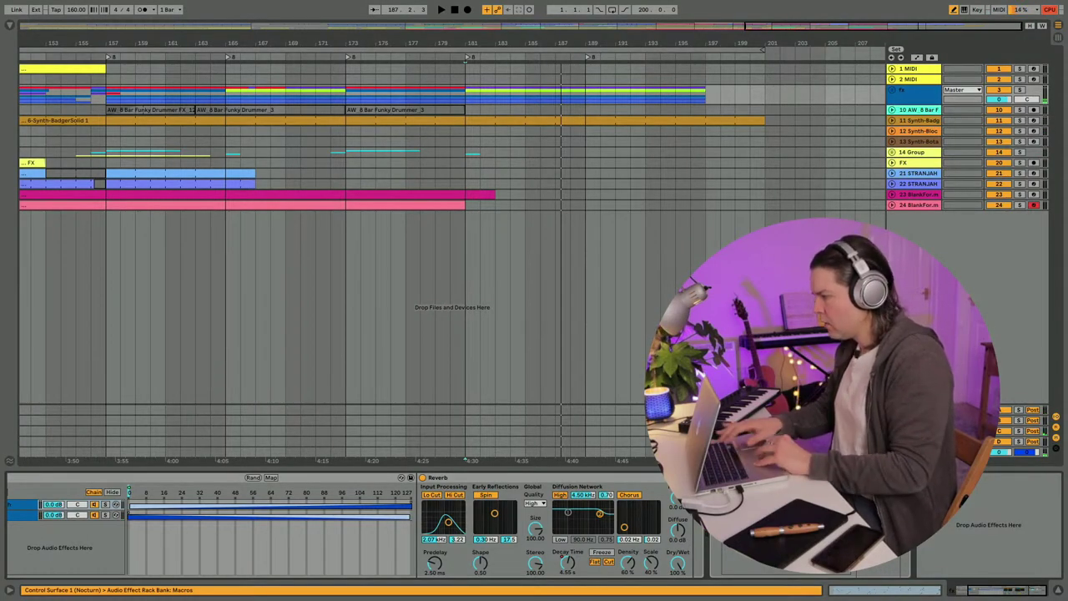
{"action": "key", "text": "super+z"}
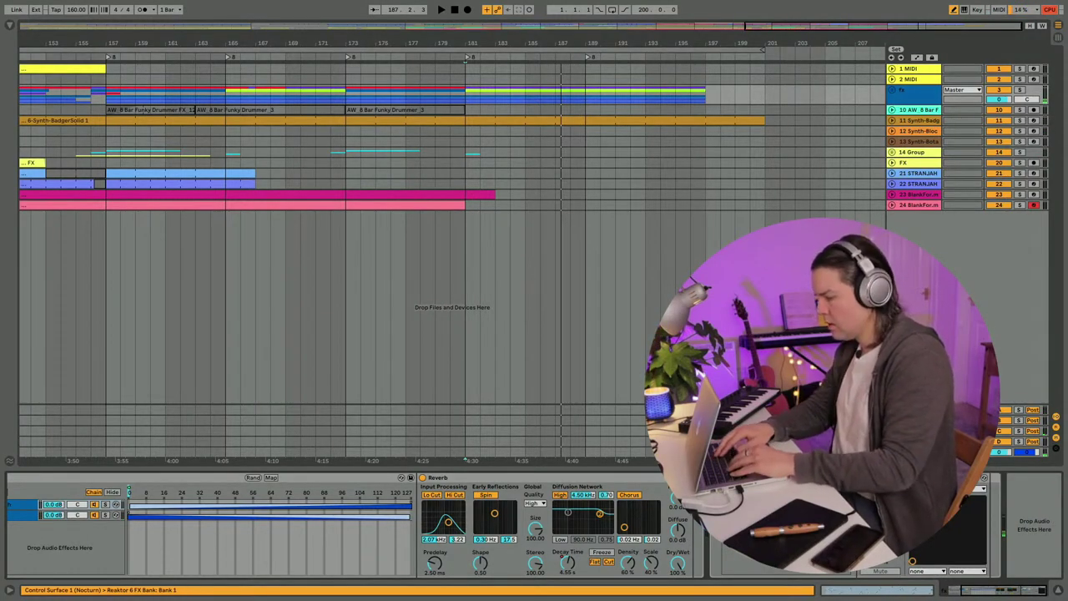
Step: Name the new rack AW_VHS Blend Rack, its empty chain DRY and its Reaktor chain VHS
{"action": "left_click", "coordinate": [751, 478]}
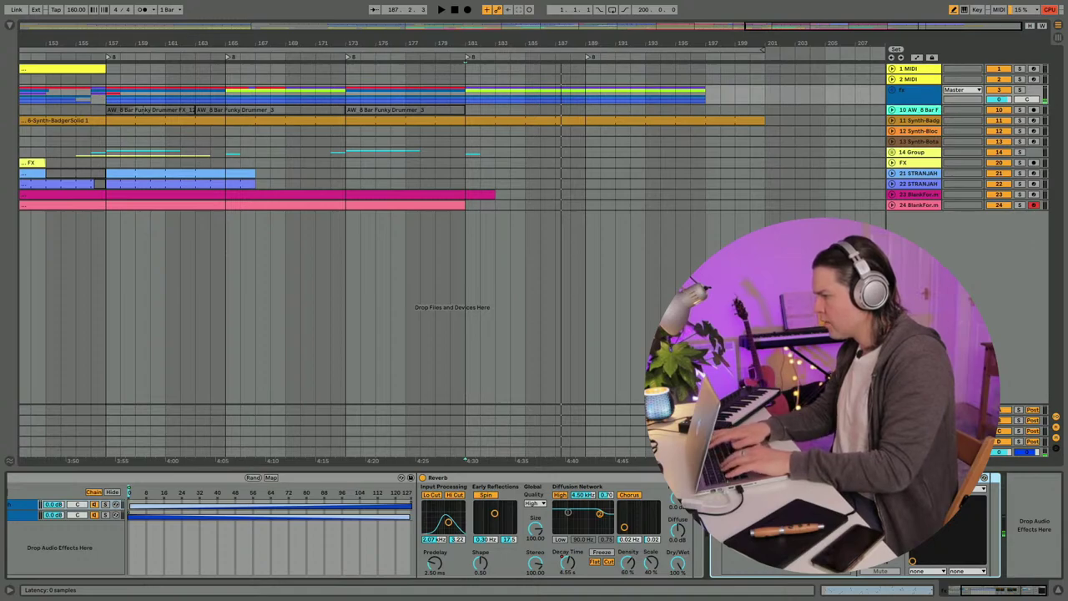
{"action": "key", "text": "Delete"}
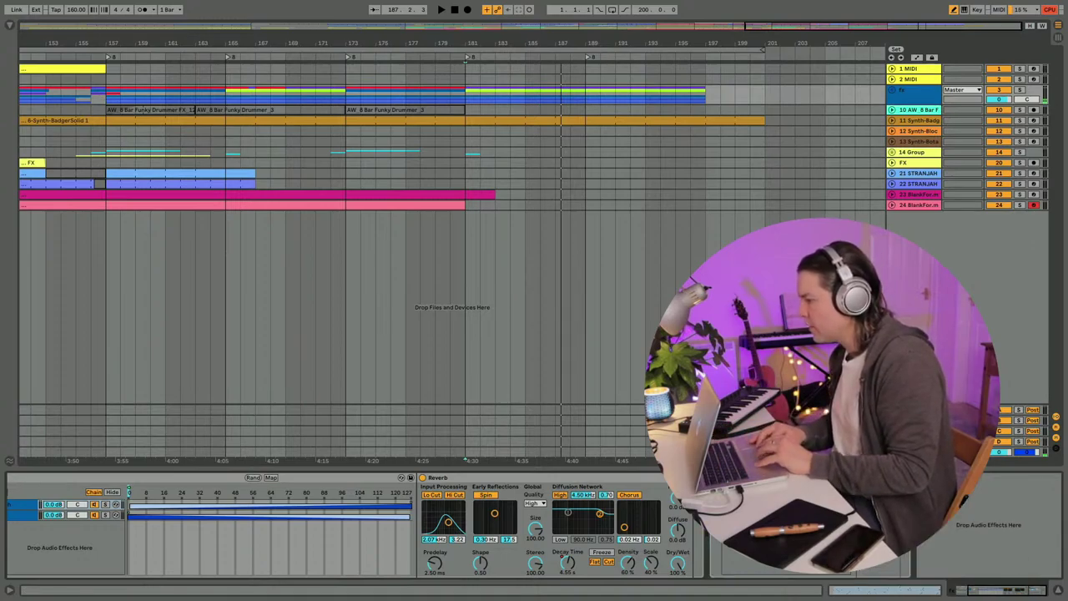
{"action": "key", "text": "super+z"}
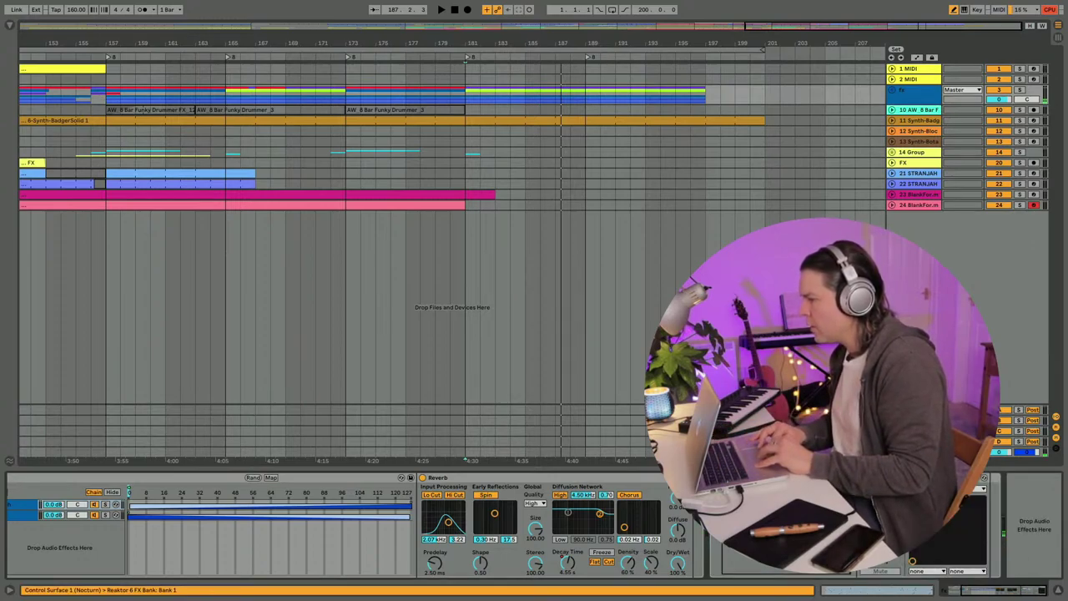
{"action": "key", "text": "Left"}
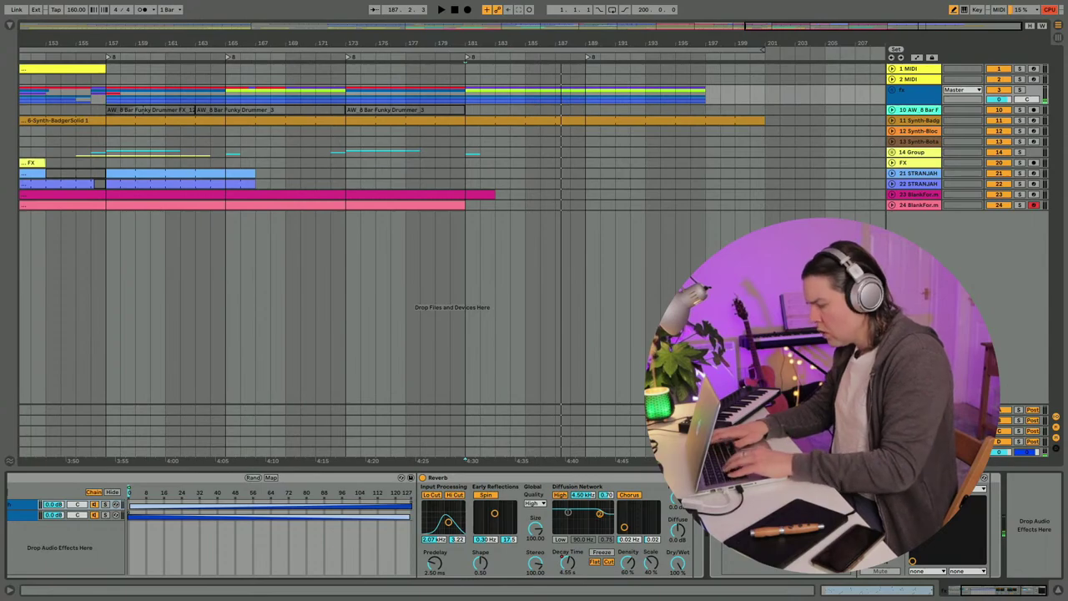
{"action": "key", "text": "Delete"}
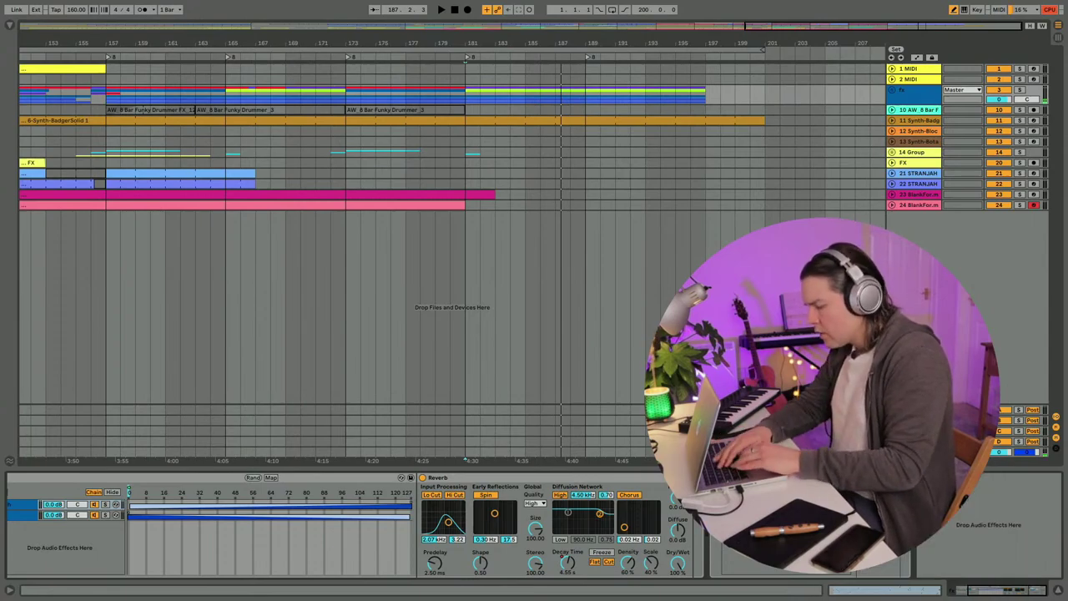
{"action": "key", "text": "super+z"}
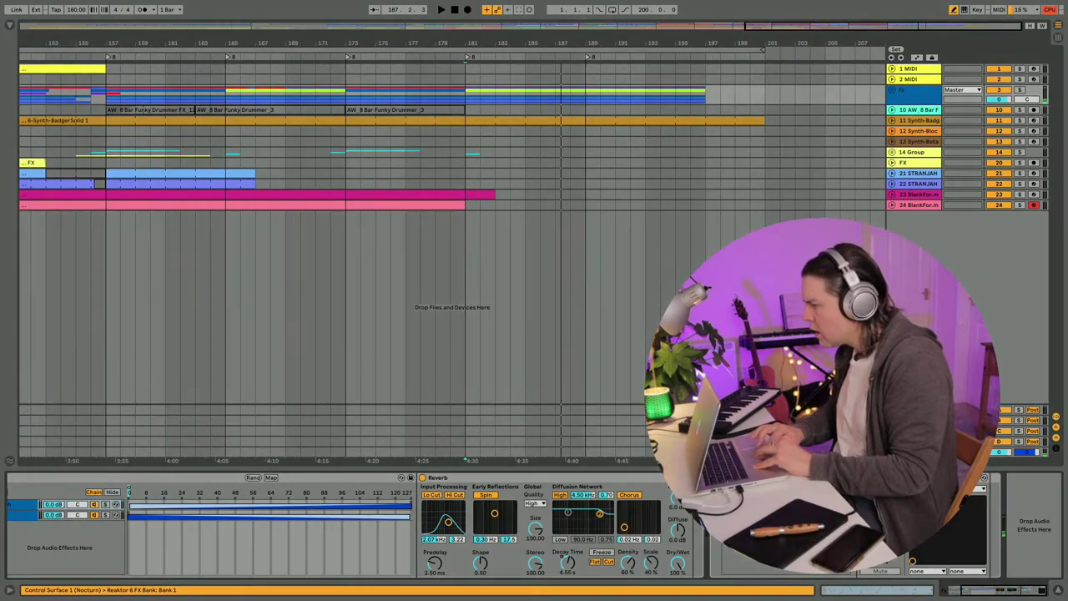
{"action": "left_click", "coordinate": [768, 477]}
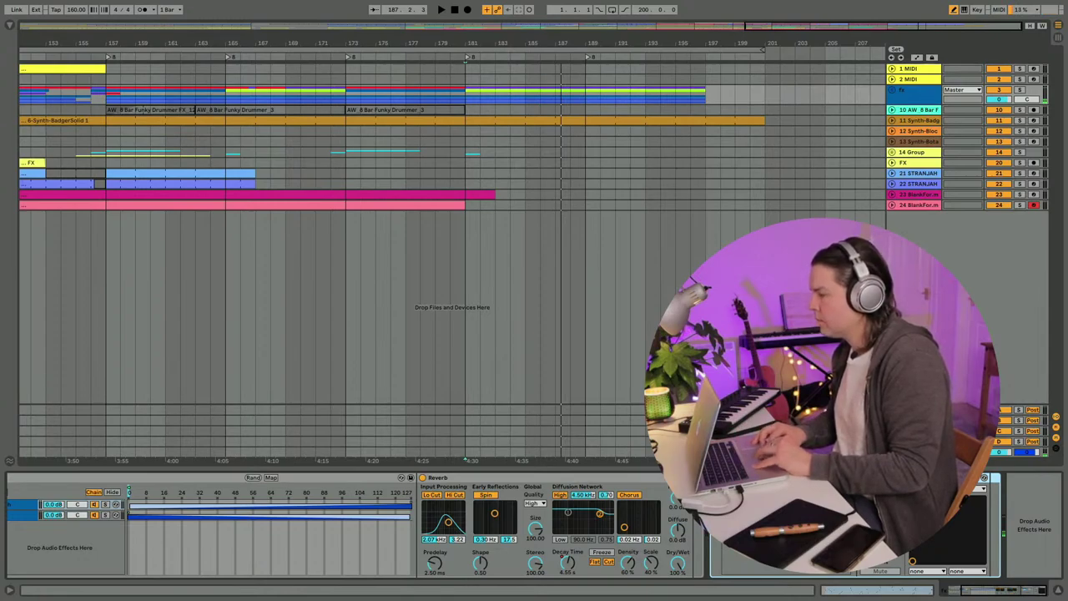
Step: Show the chain select zones of the AW_VHS Blend Rack and extend the DRY and VHS zones across 0 to 127
{"action": "left_click", "coordinate": [716, 489]}
{"action": "scroll", "coordinate": [715, 492], "scroll_direction": "right", "scroll_amount": 3}
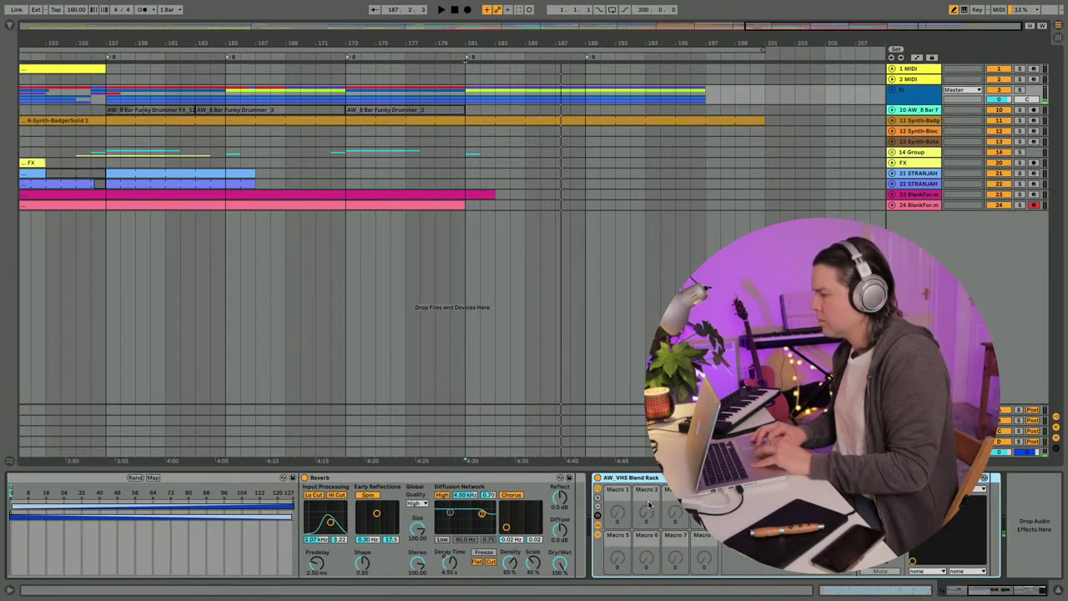
{"action": "left_click", "coordinate": [803, 489]}
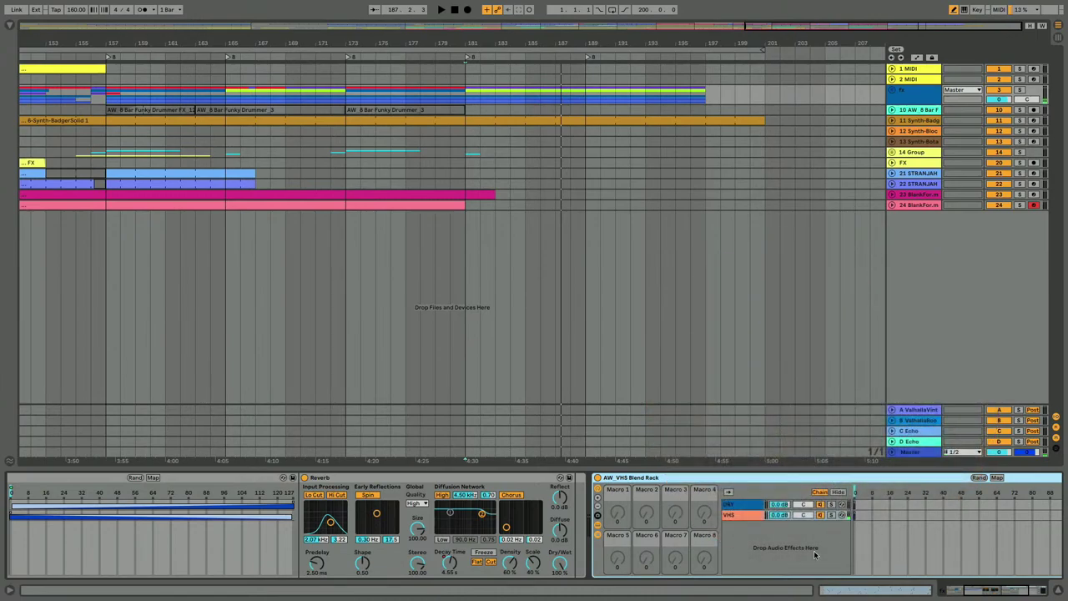
{"action": "scroll", "coordinate": [814, 553], "scroll_direction": "right", "scroll_amount": 7}
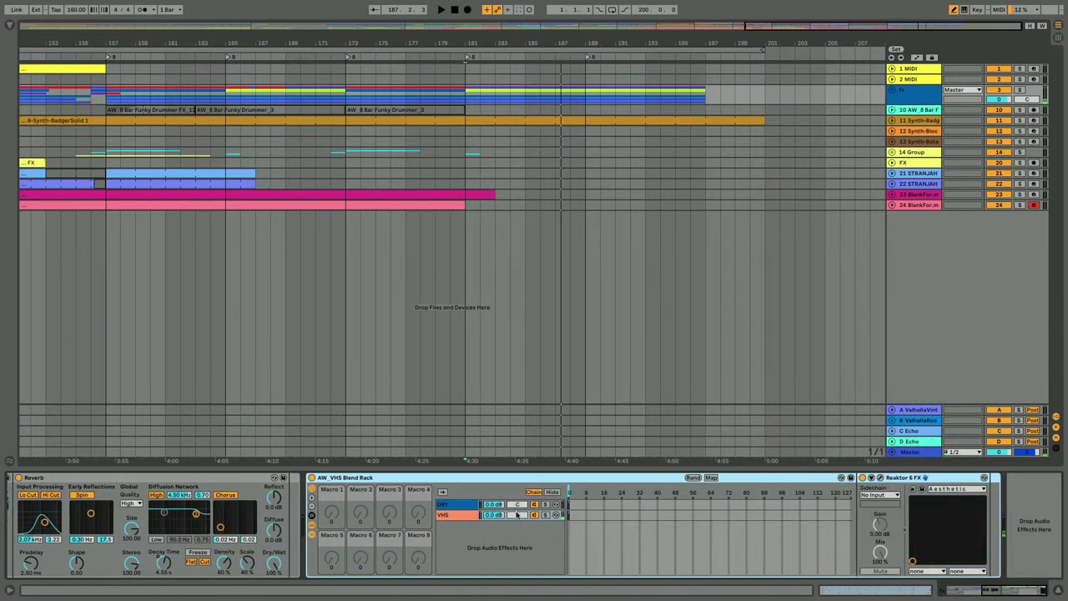
{"action": "left_click", "coordinate": [574, 514]}
{"action": "key", "text": "super+a"}
{"action": "left_click_drag", "start_coordinate": [569, 504], "coordinate": [852, 514]}
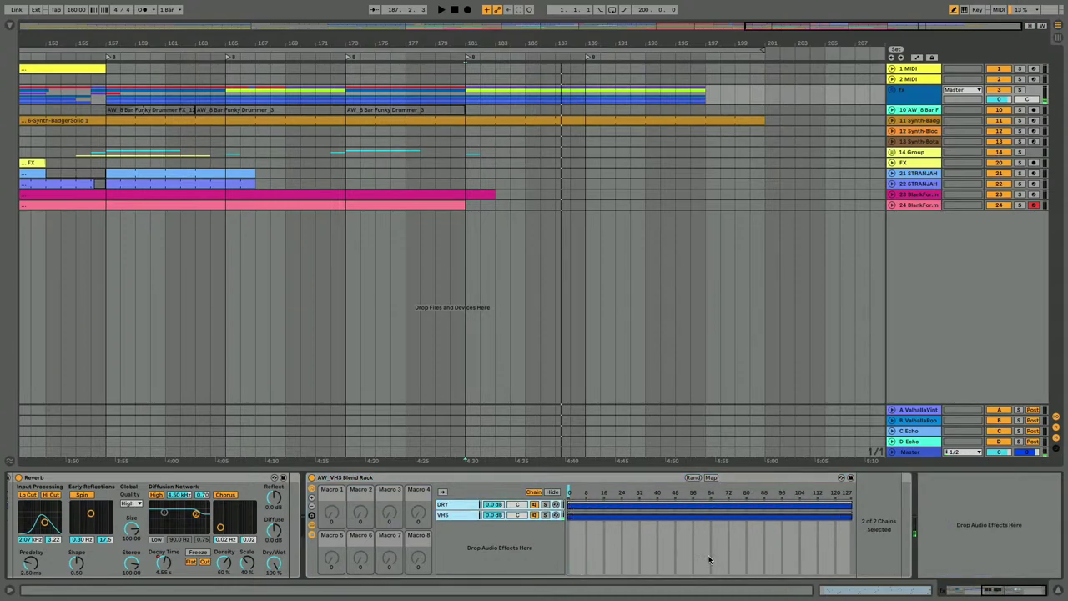
Step: Crossfade the AW_VHS Blend Rack's zones over the full range, fading the VHS chain in up to 127 and the DRY chain out
{"action": "left_click", "coordinate": [464, 515]}
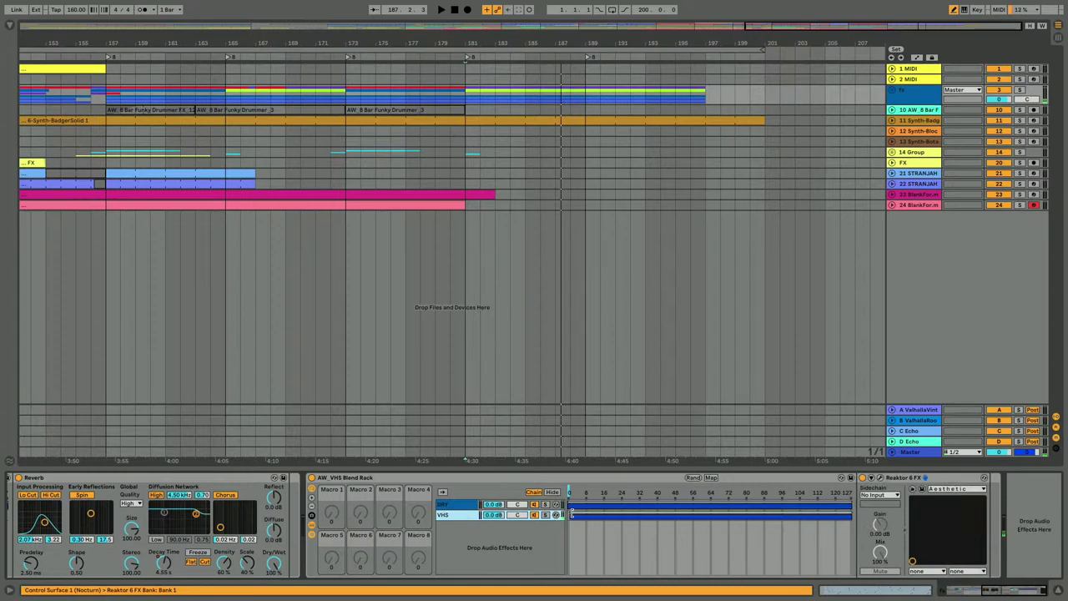
{"action": "left_click_drag", "start_coordinate": [571, 516], "coordinate": [928, 500]}
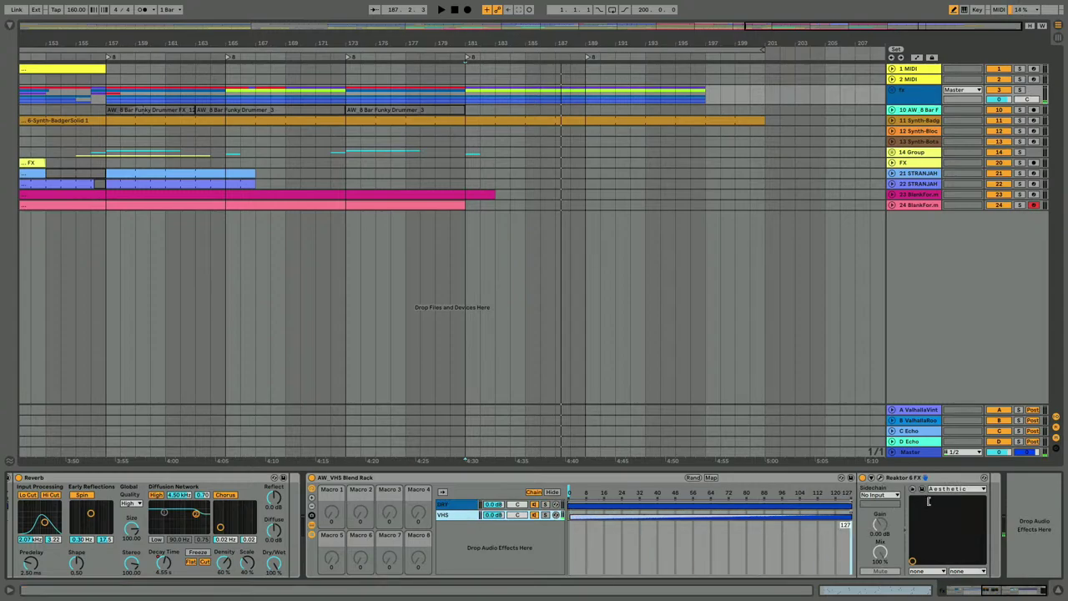
{"action": "left_click", "coordinate": [855, 504]}
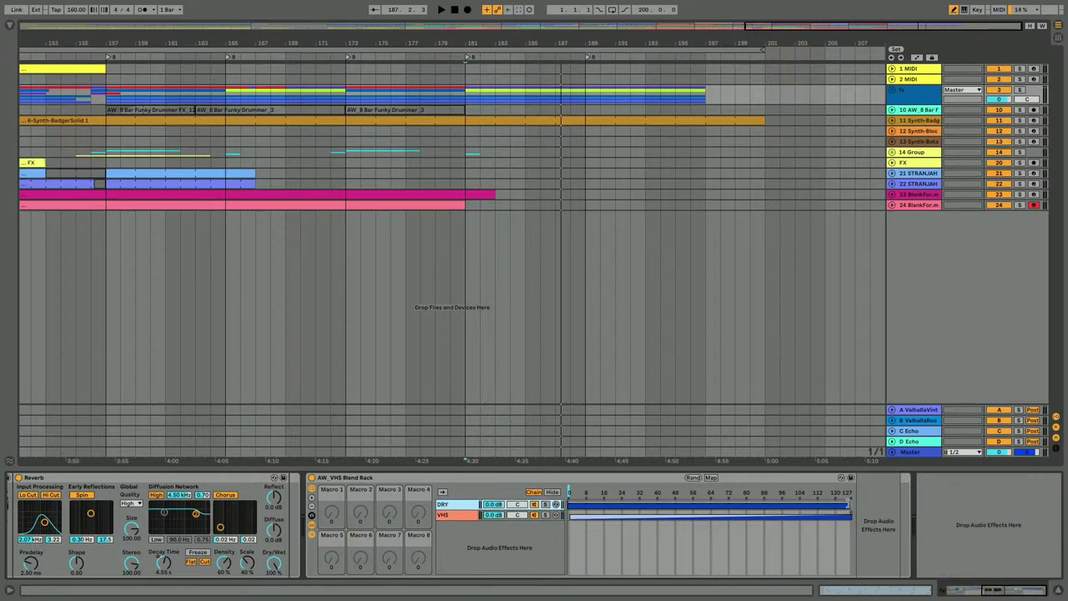
{"action": "left_click_drag", "start_coordinate": [855, 502], "coordinate": [505, 486]}
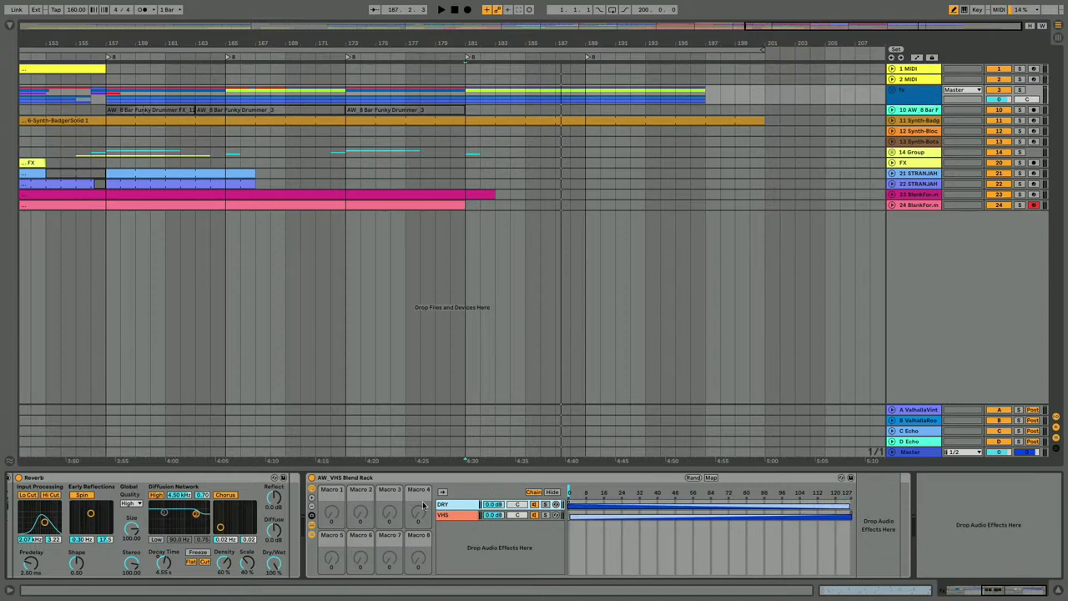
Step: Map the AW_VHS Blend Rack's chain selector to Macro 1, name the macro VHS and raise it to 127 during playback
{"action": "key", "text": "space"}
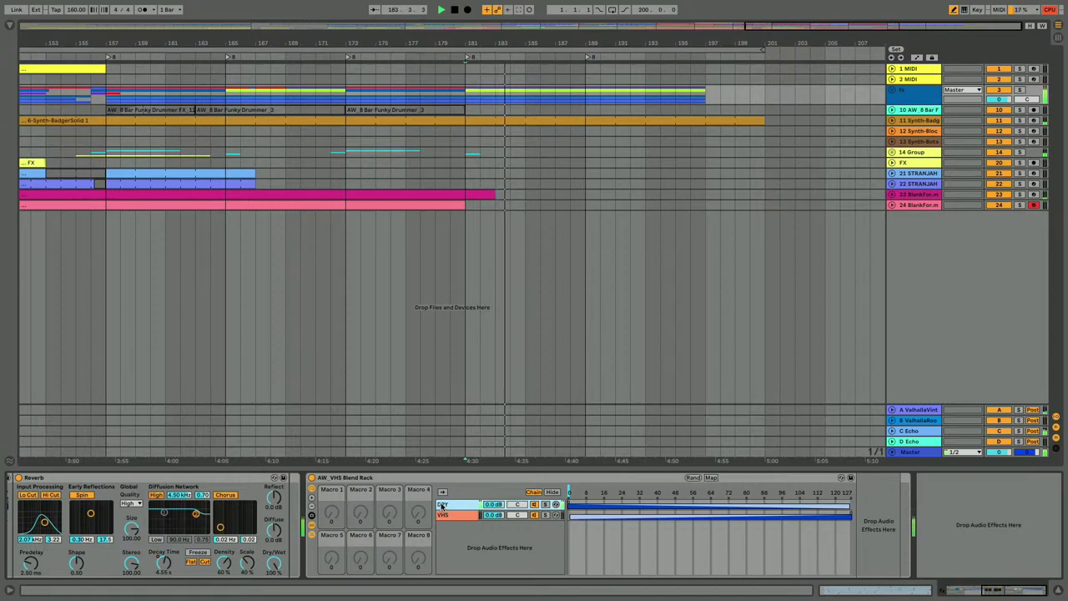
{"action": "left_click", "coordinate": [445, 515]}
{"action": "right_click", "coordinate": [571, 492]}
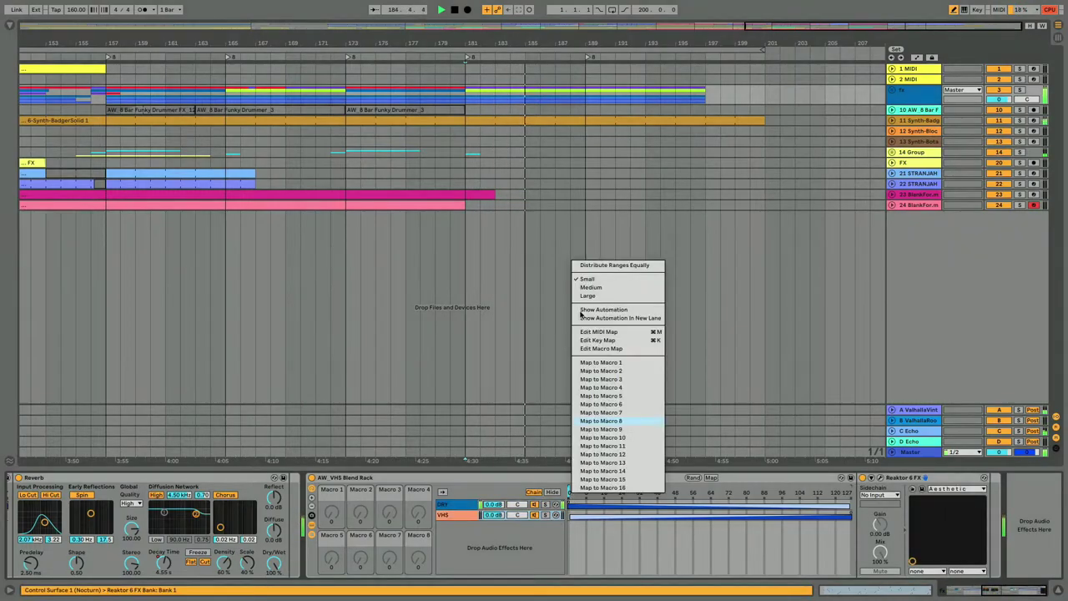
{"action": "left_click", "coordinate": [588, 362]}
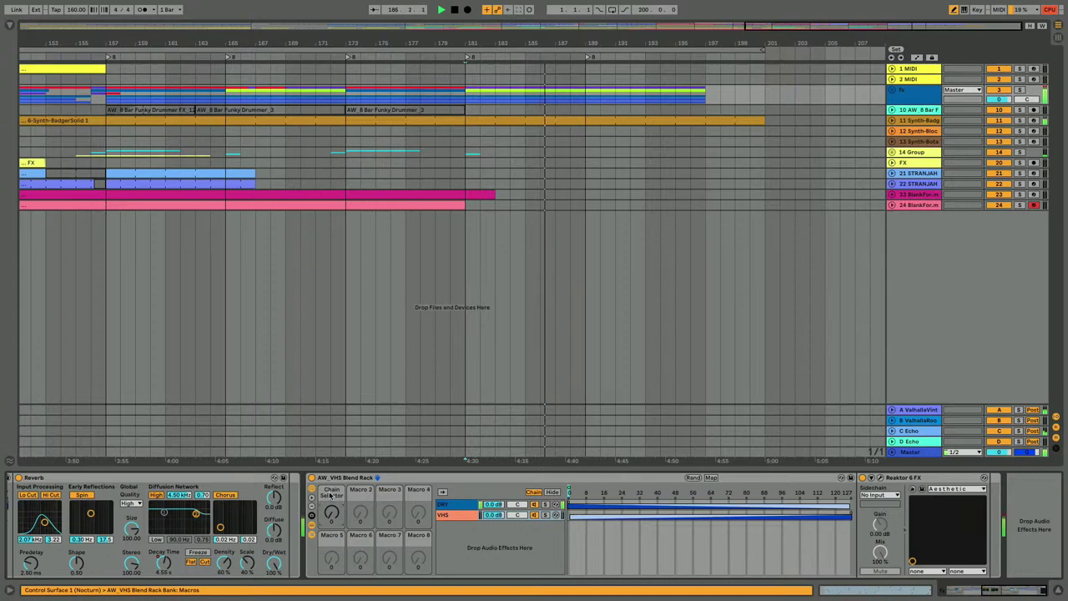
{"action": "key", "text": "super+r"}
{"action": "type", "text": "VHS"}
{"action": "key", "text": "Return"}
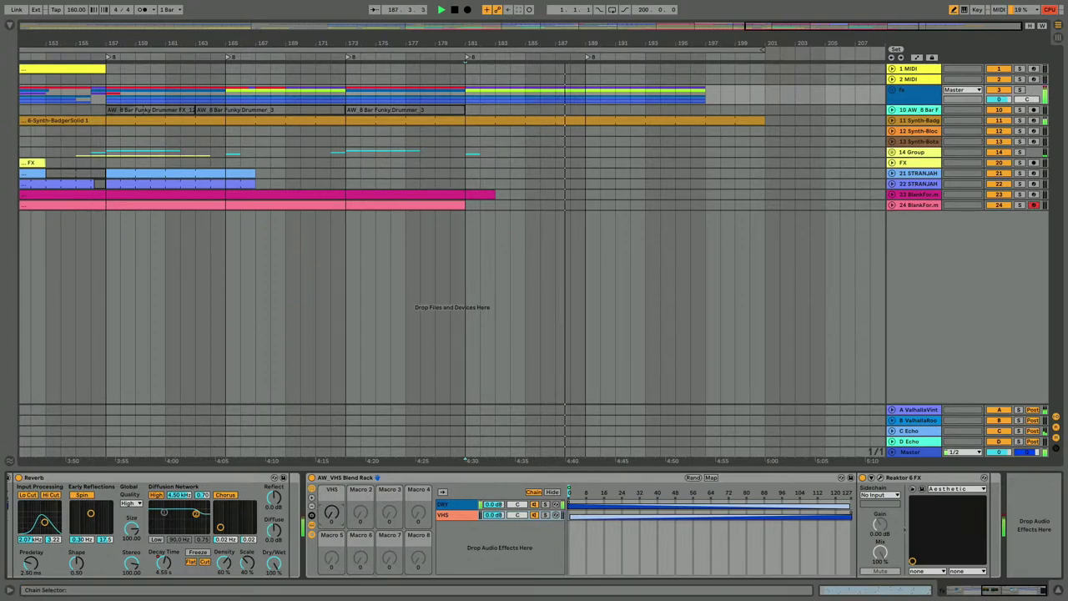
{"action": "left_click_drag", "start_coordinate": [331, 513], "coordinate": [332, 444]}
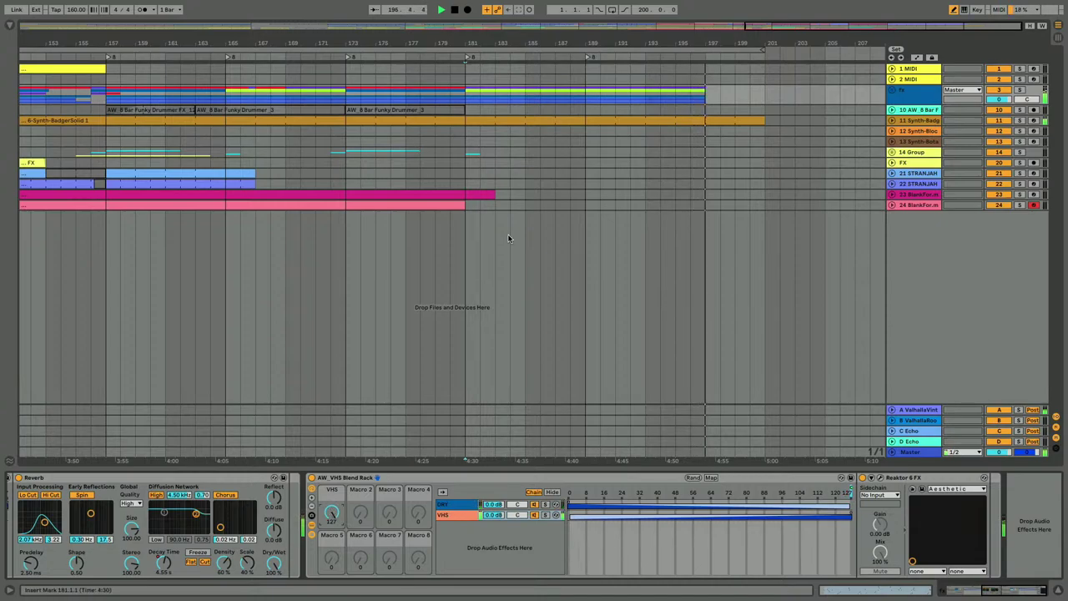
Step: Enable mic emulation with the Amperite RR model in Reaktor's VHS effect and switch its chorus off
{"action": "left_click", "coordinate": [879, 478]}
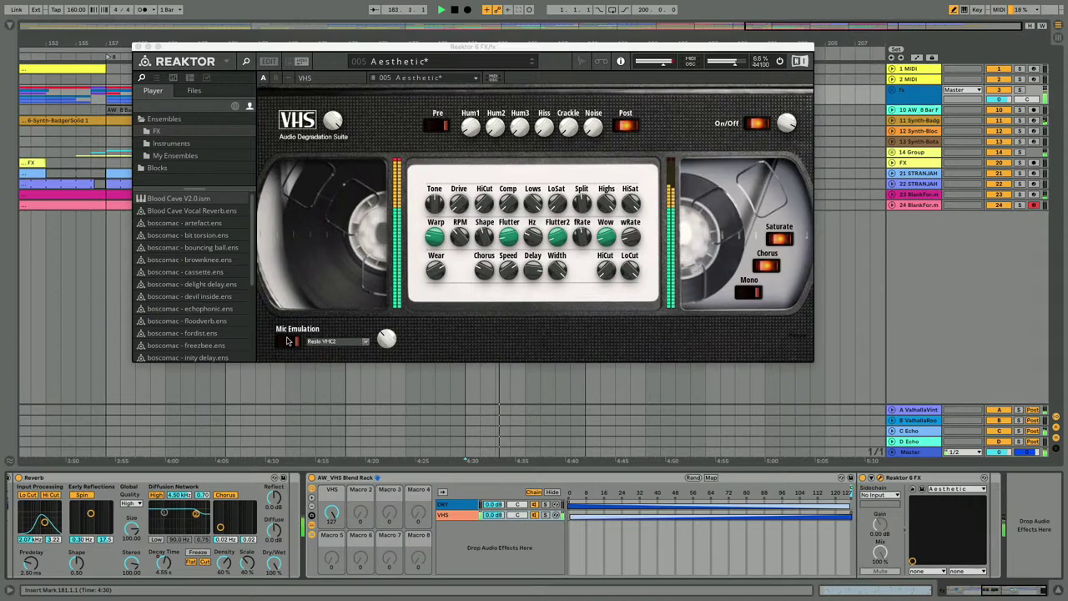
{"action": "left_click", "coordinate": [288, 341]}
{"action": "left_click", "coordinate": [338, 342]}
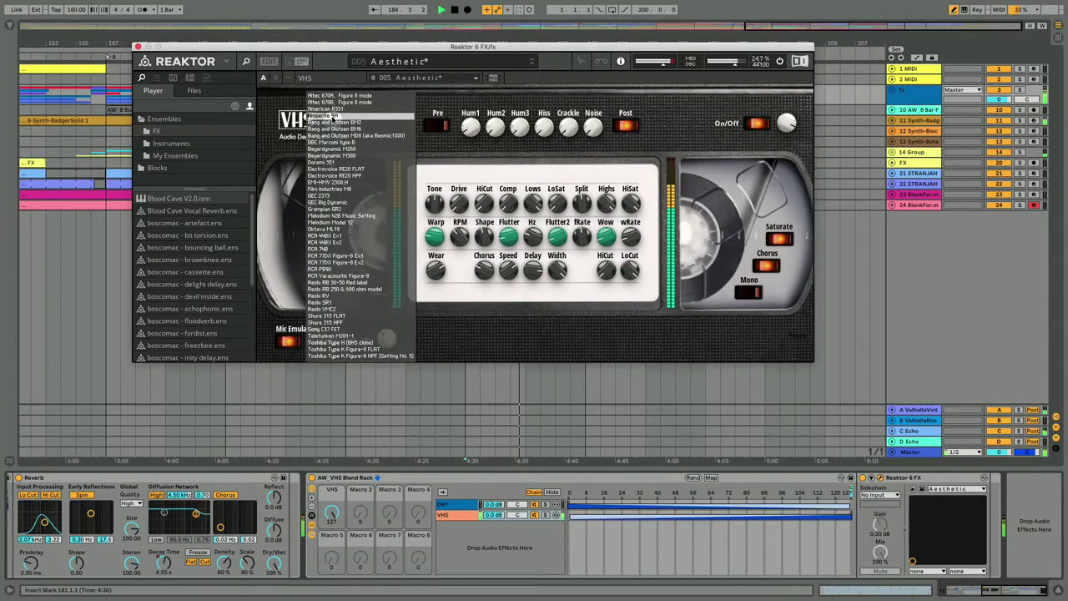
{"action": "left_click", "coordinate": [334, 116]}
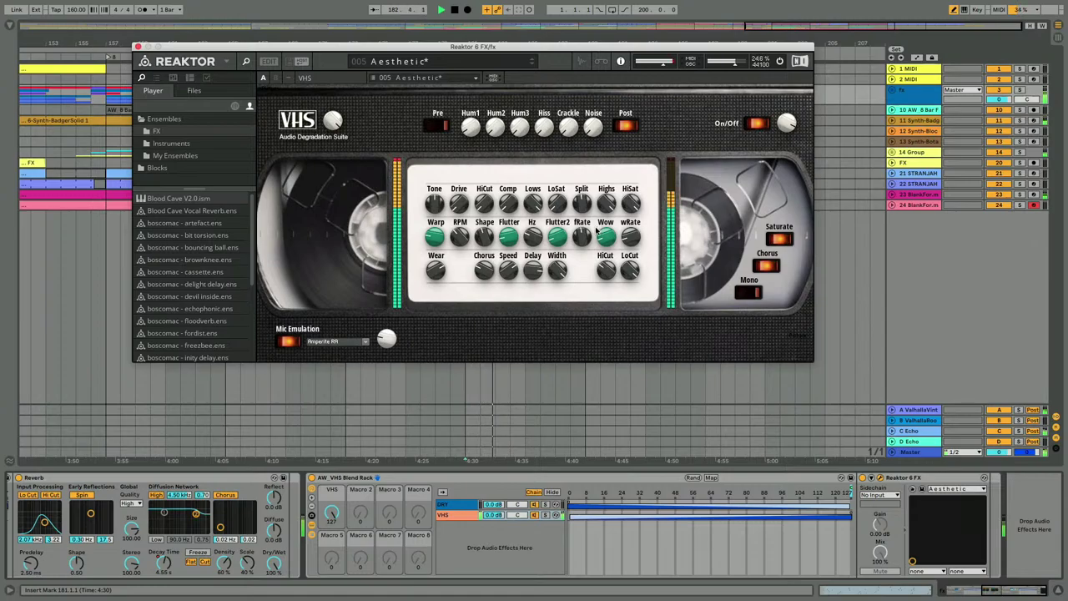
{"action": "left_click", "coordinate": [765, 267]}
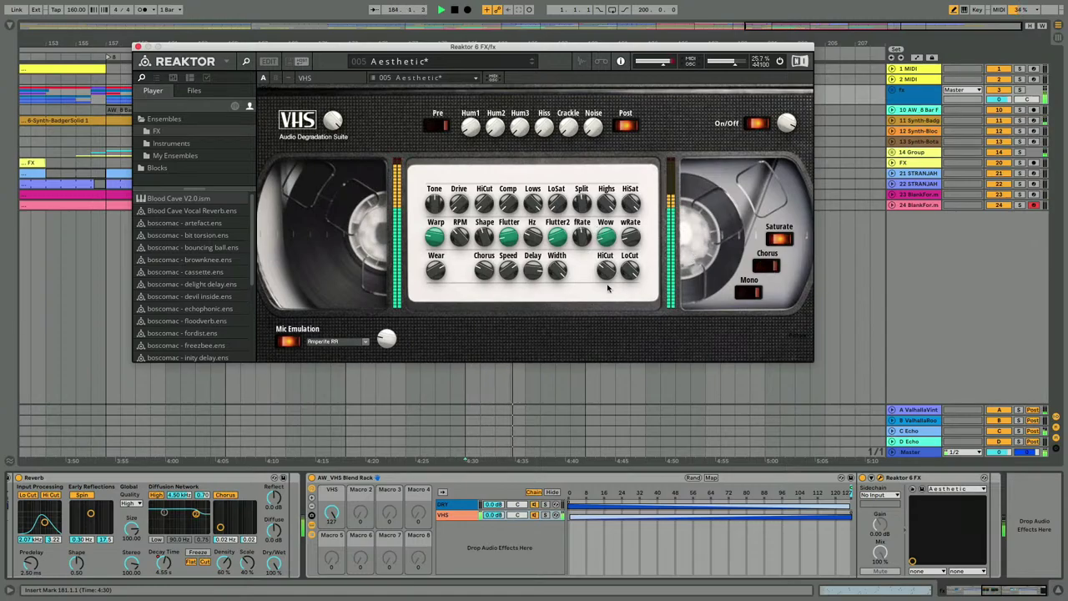
{"action": "left_click", "coordinate": [139, 46]}
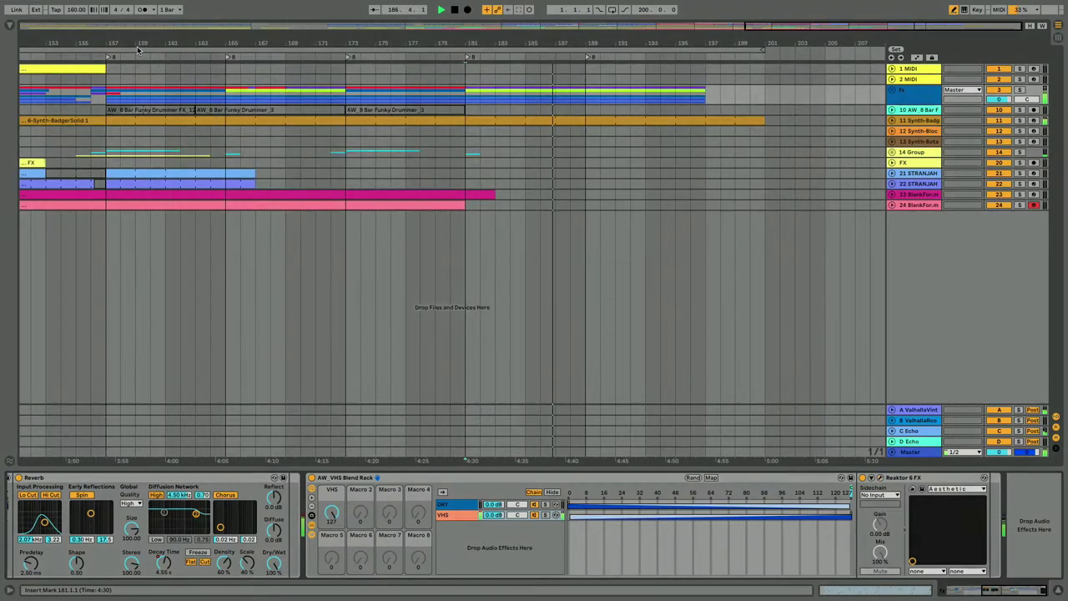
Step: Reset the VHS macro to 0 and show its automation while playing the arrangement from bar 173
{"action": "left_click", "coordinate": [460, 111]}
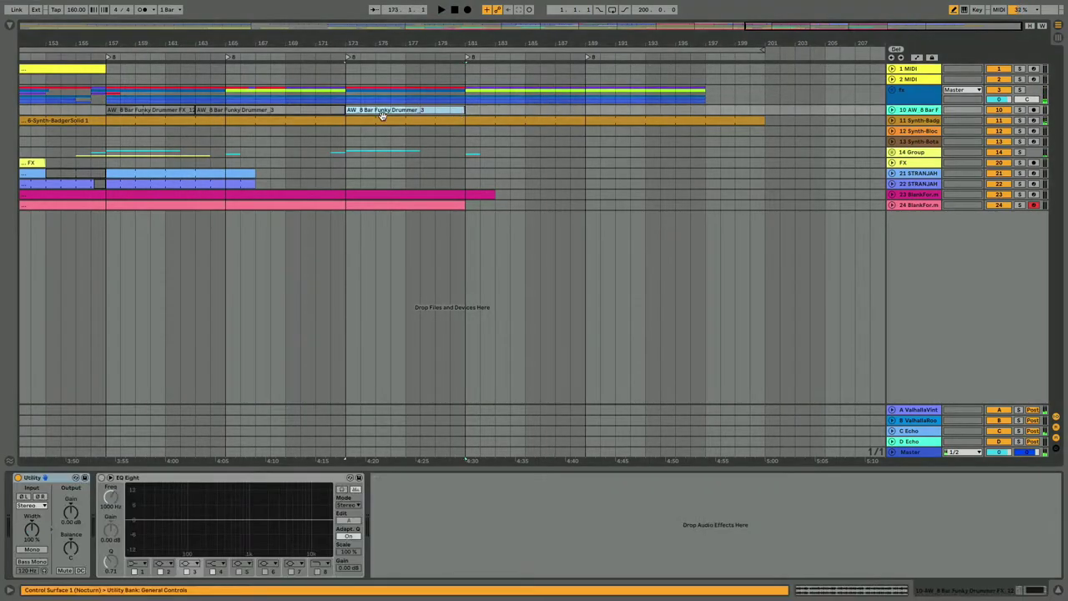
{"action": "key", "text": "space"}
{"action": "left_click", "coordinate": [907, 97]}
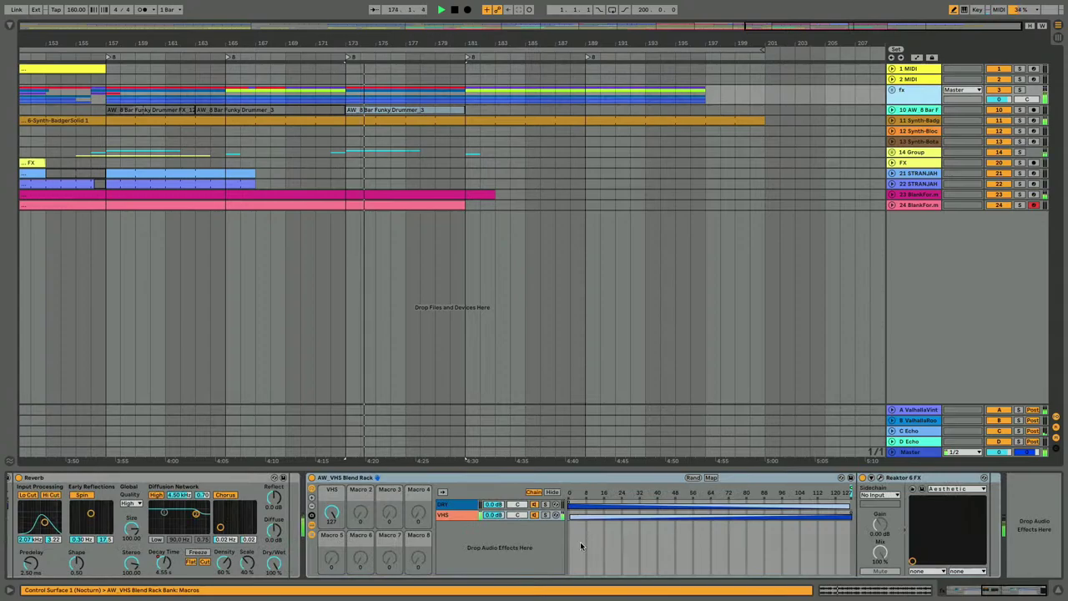
{"action": "left_click", "coordinate": [763, 490]}
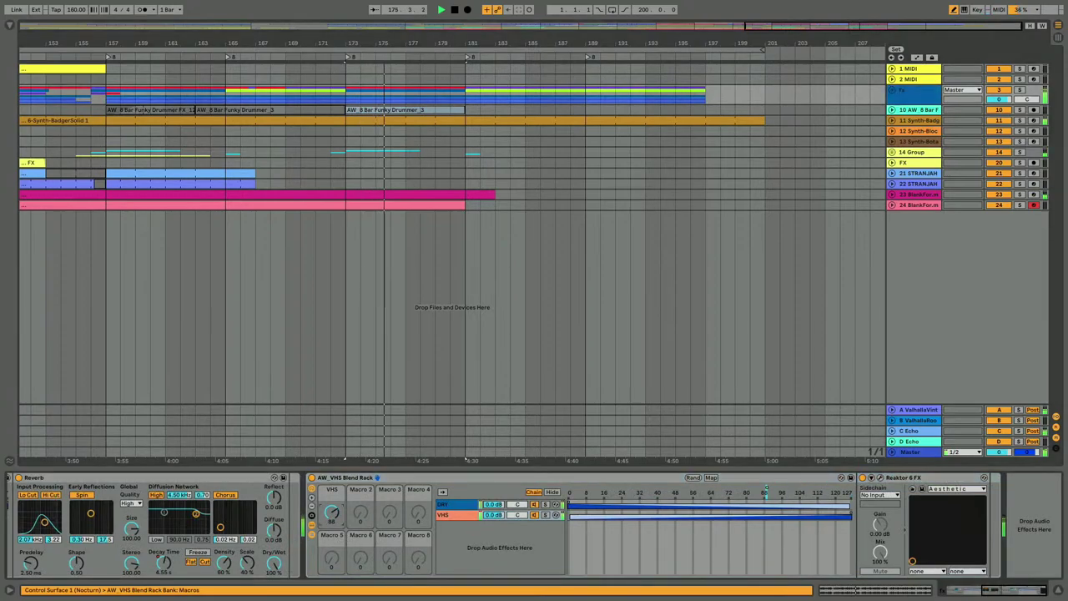
{"action": "key", "text": "a"}
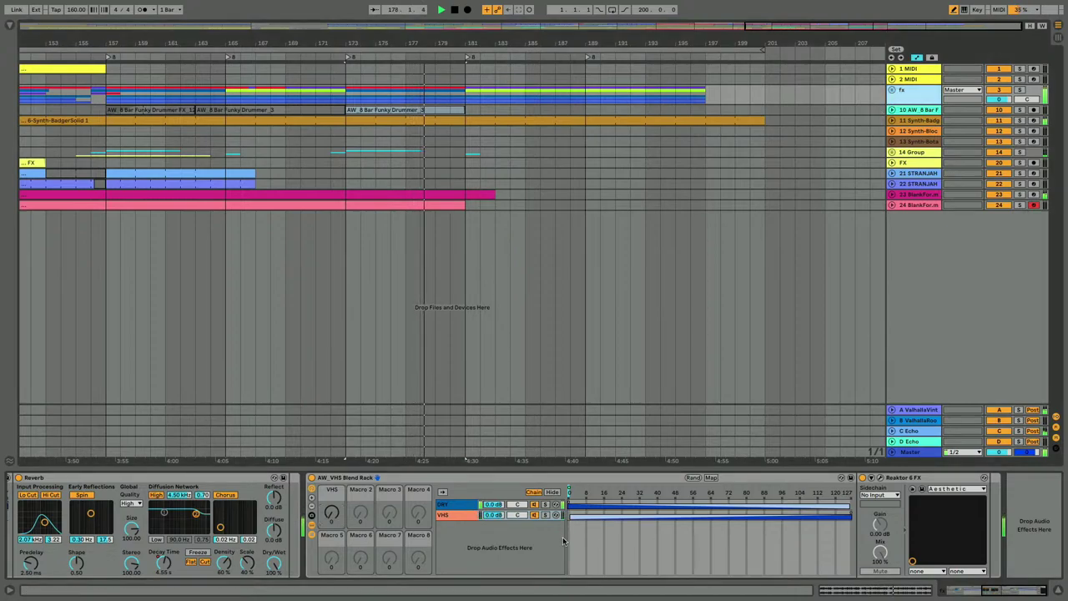
{"action": "left_click", "coordinate": [337, 510]}
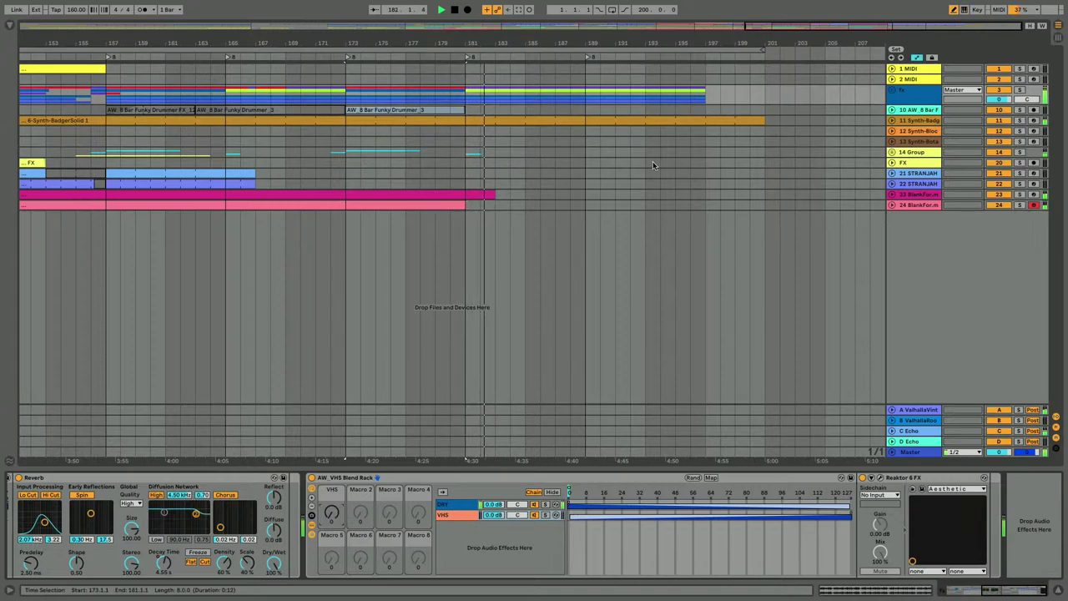
Step: Automate the fx track's VHS macro to ramp up from bar 185 to 127 at bar 189 and hold until bar 197
{"action": "left_click", "coordinate": [893, 90]}
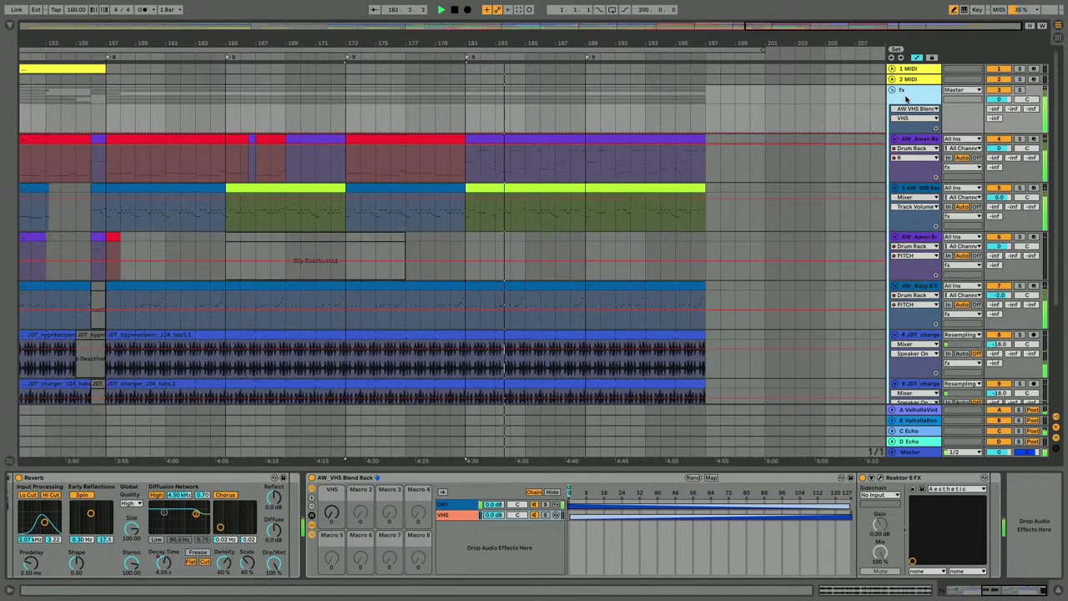
{"action": "left_click_drag", "start_coordinate": [596, 103], "coordinate": [701, 101]}
{"action": "key", "text": "b"}
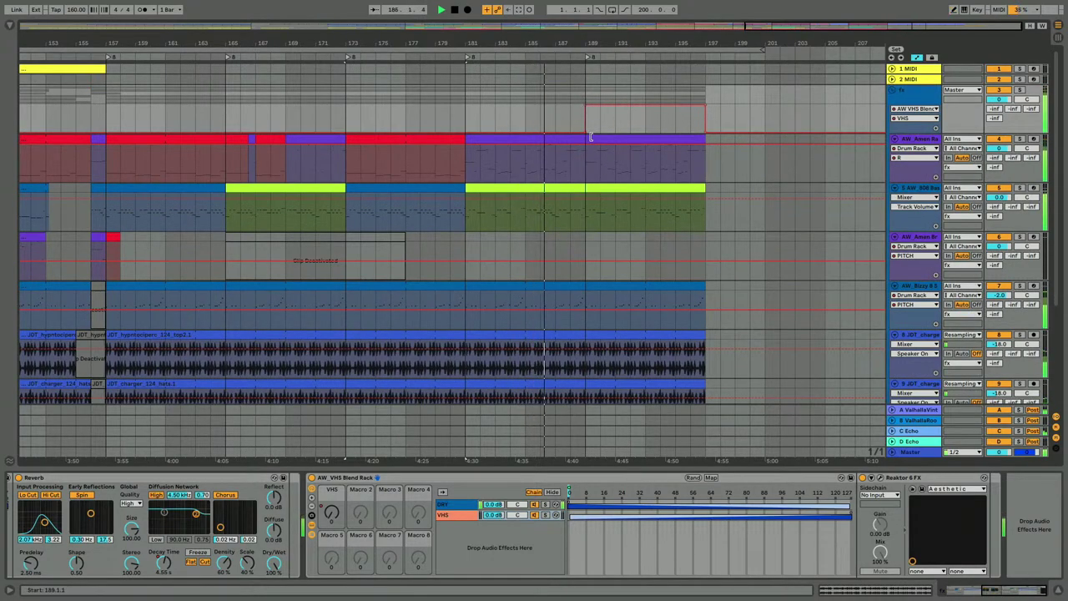
{"action": "left_click_drag", "start_coordinate": [585, 131], "coordinate": [526, 132]}
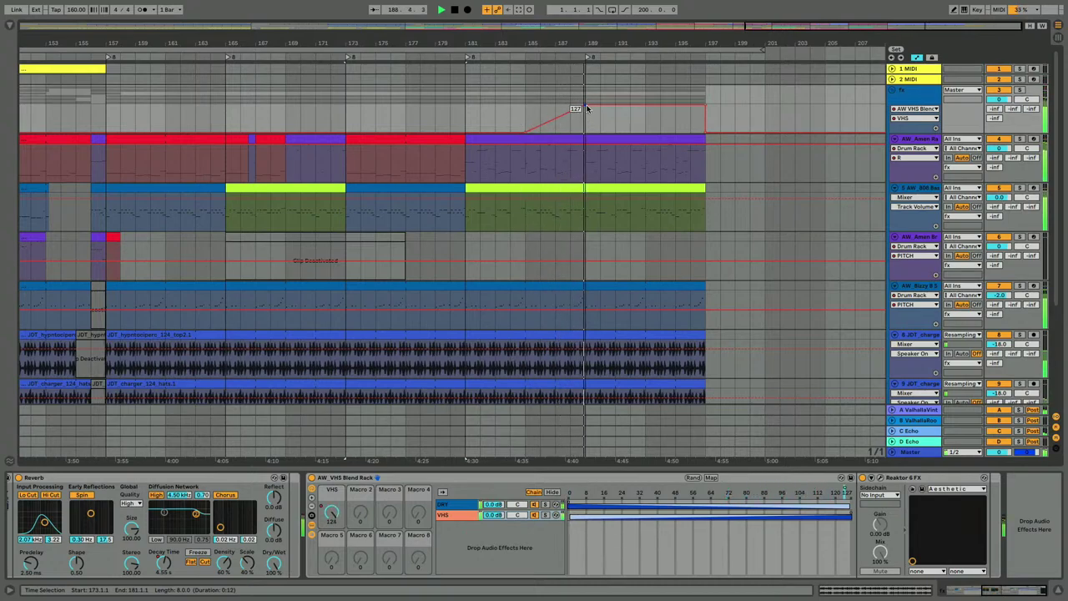
{"action": "scroll", "coordinate": [587, 210], "scroll_direction": "down", "scroll_amount": 1}
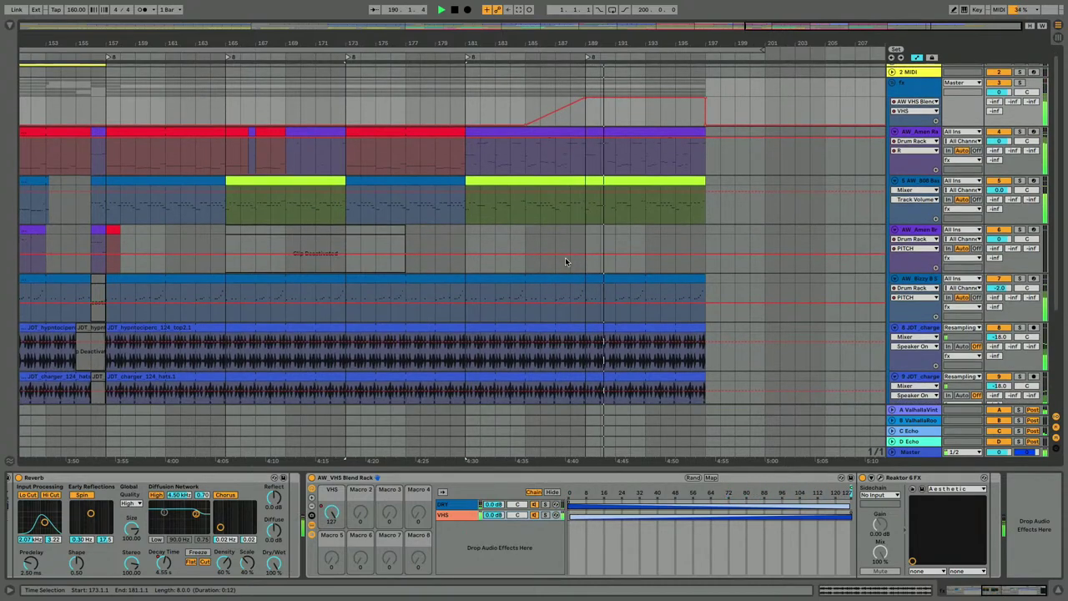
Step: Open Reaktor's VHS effect and fine-tune its HiSat control while the automated section plays
{"action": "left_click", "coordinate": [881, 478]}
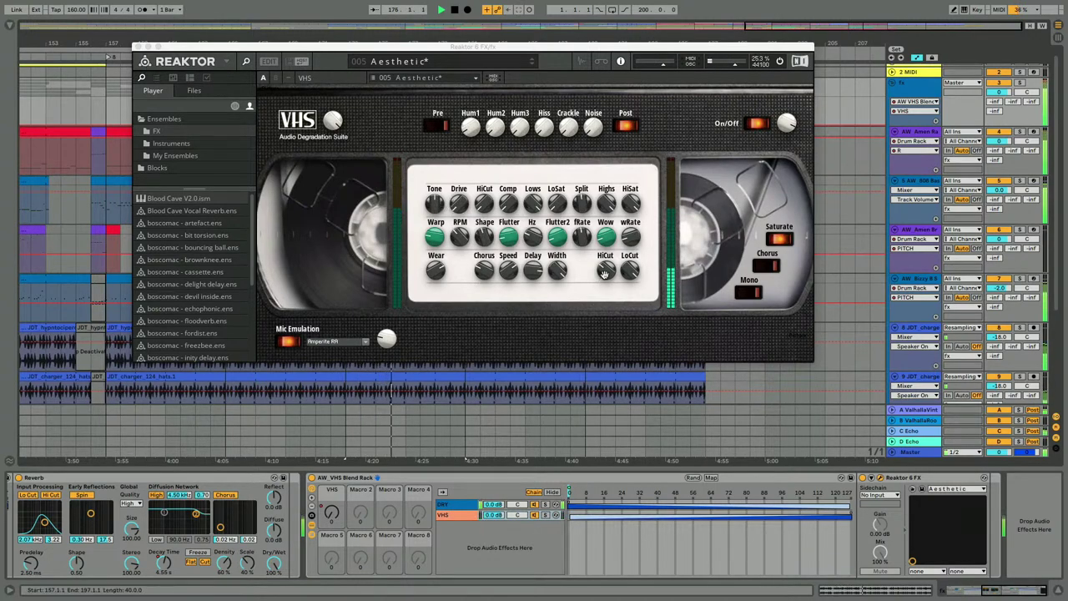
{"action": "left_click", "coordinate": [634, 206]}
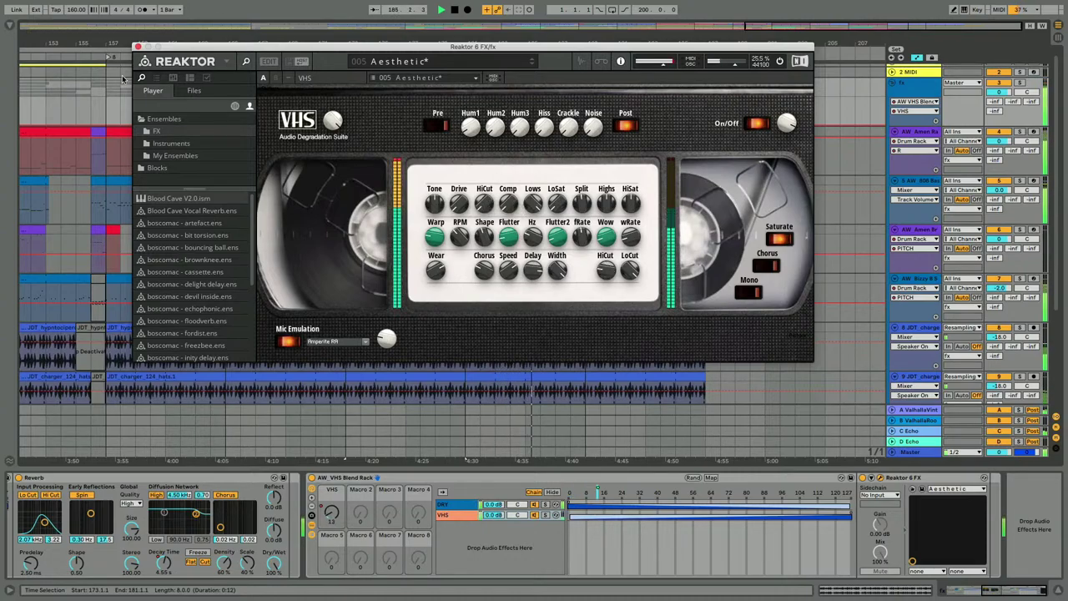
{"action": "left_click", "coordinate": [139, 47]}
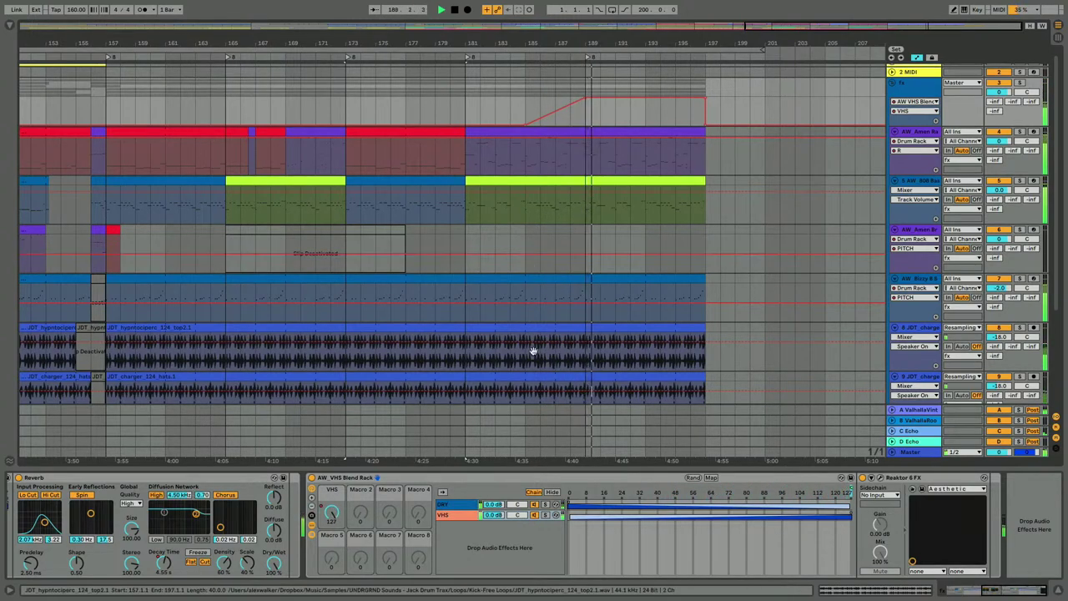
Step: Reopen the Reaktor VHS effect, move its window clear of the automation lane and audition the arrangement from bar 189
{"action": "key", "text": "ctrl+alt+p"}
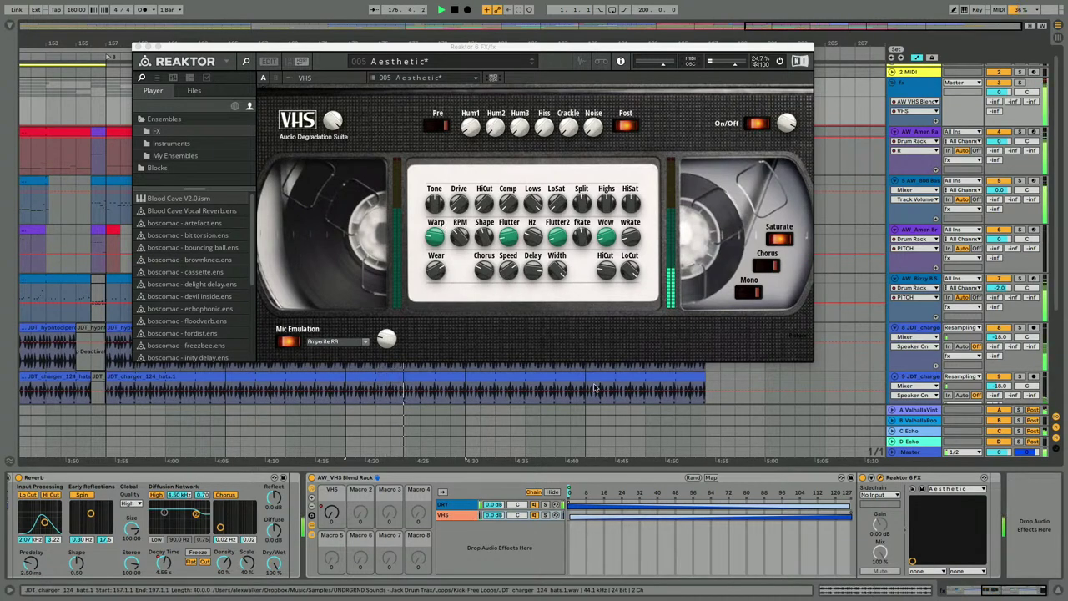
{"action": "left_click", "coordinate": [788, 125]}
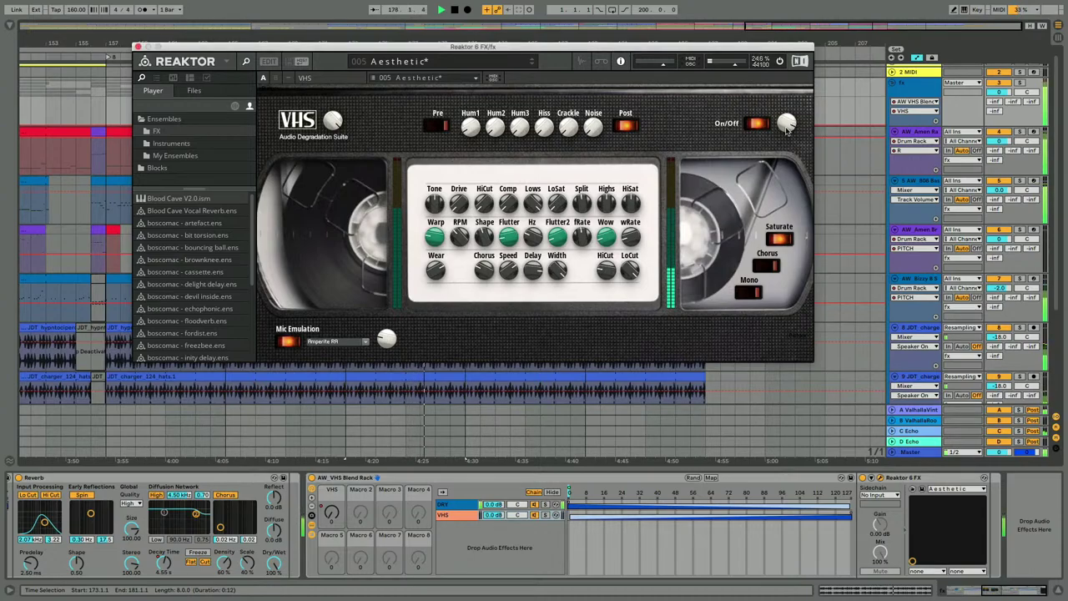
{"action": "left_click_drag", "start_coordinate": [307, 46], "coordinate": [307, 154]}
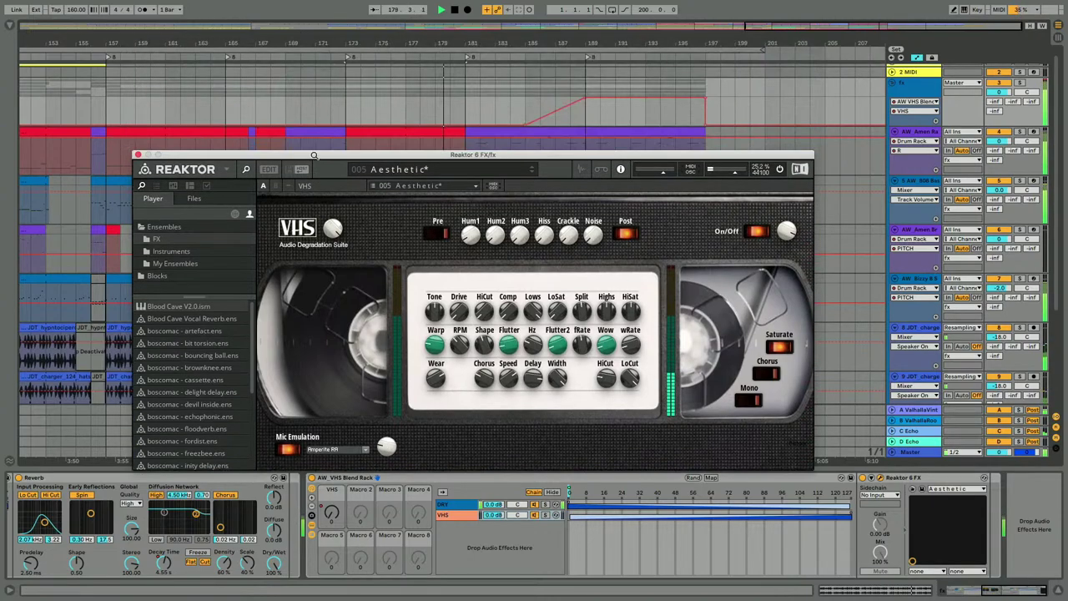
{"action": "left_click", "coordinate": [587, 109]}
{"action": "key", "text": "space"}
{"action": "key", "text": "space"}
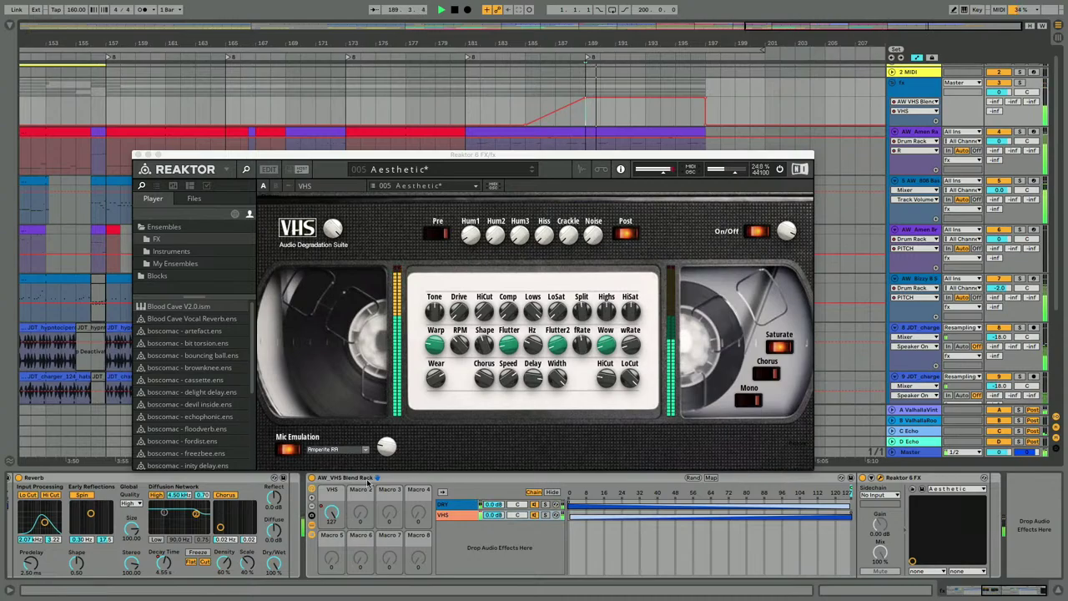
Step: Load the Vaporwave preset in Reaktor's VHS effect and replay the ending from bar 189
{"action": "left_click", "coordinate": [385, 416]}
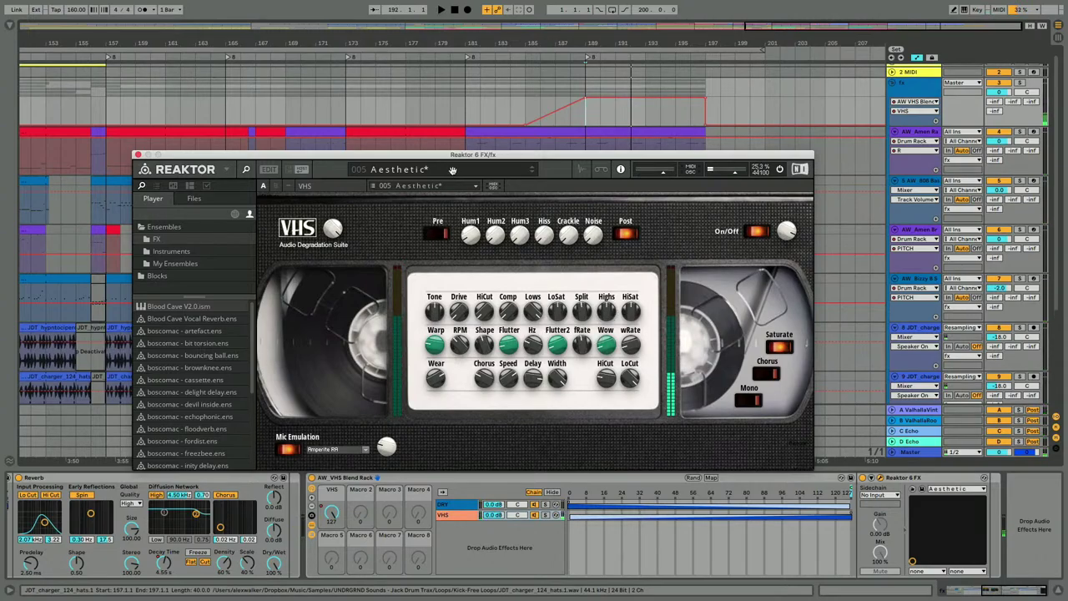
{"action": "left_click", "coordinate": [452, 169]}
{"action": "left_click", "coordinate": [417, 259]}
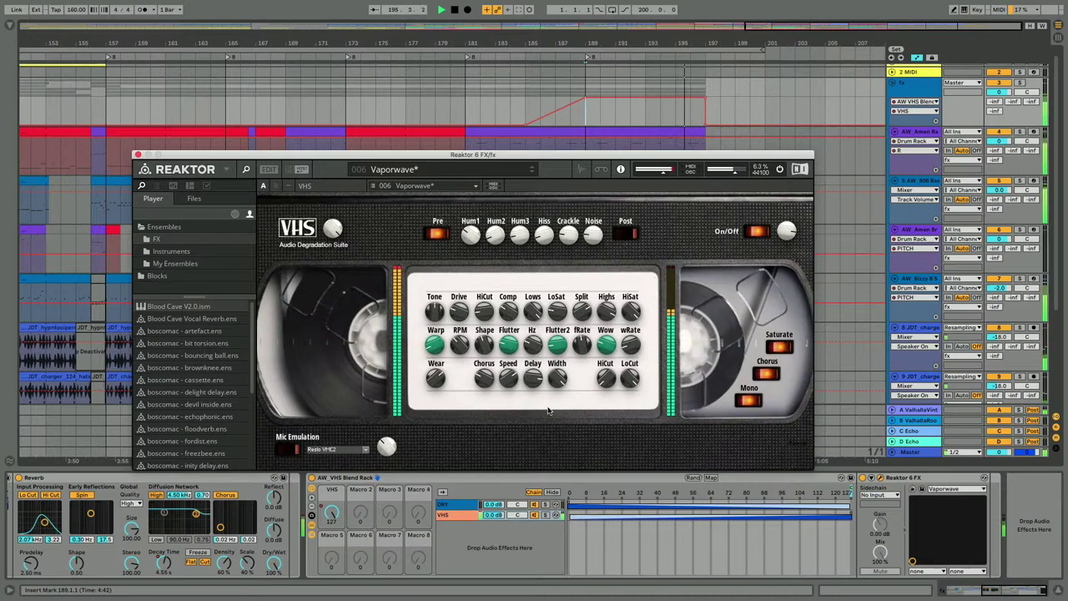
{"action": "key", "text": "space"}
{"action": "key", "text": "space"}
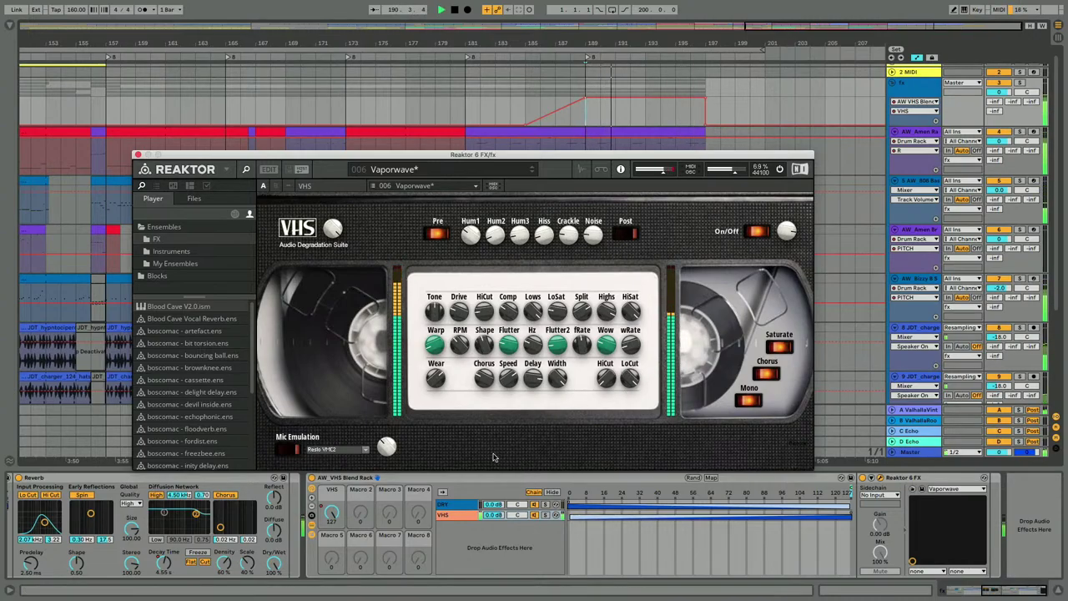
Step: Adjust the Vaporwave preset's Warp amount and enable mic emulation with the GEC Big Dynamic model
{"action": "left_click_drag", "start_coordinate": [428, 349], "coordinate": [431, 338]}
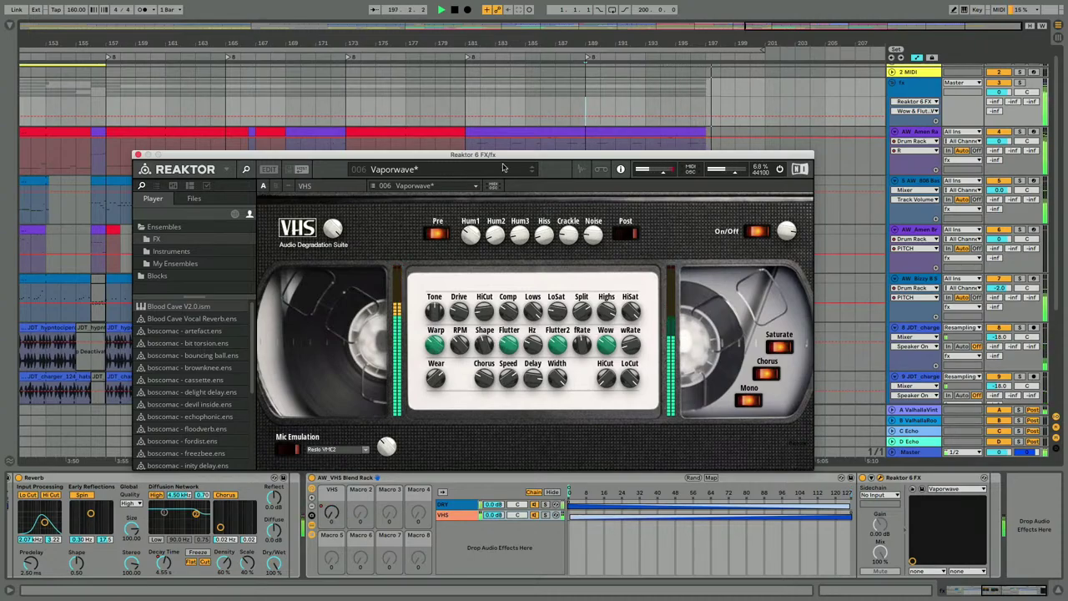
{"action": "left_click_drag", "start_coordinate": [503, 168], "coordinate": [446, 61]}
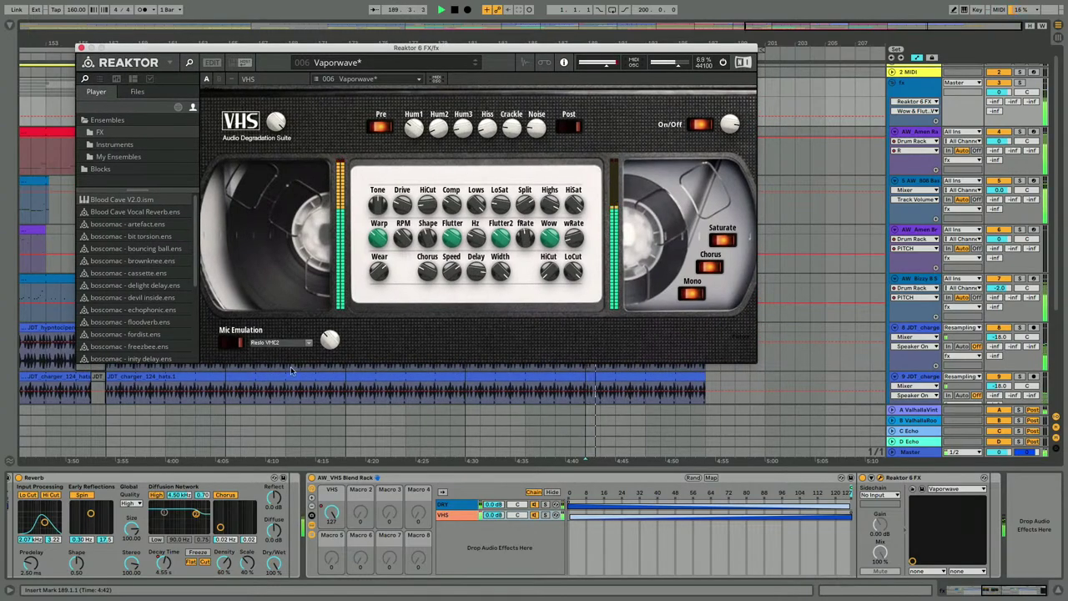
{"action": "left_click", "coordinate": [258, 344]}
{"action": "left_click", "coordinate": [265, 335]}
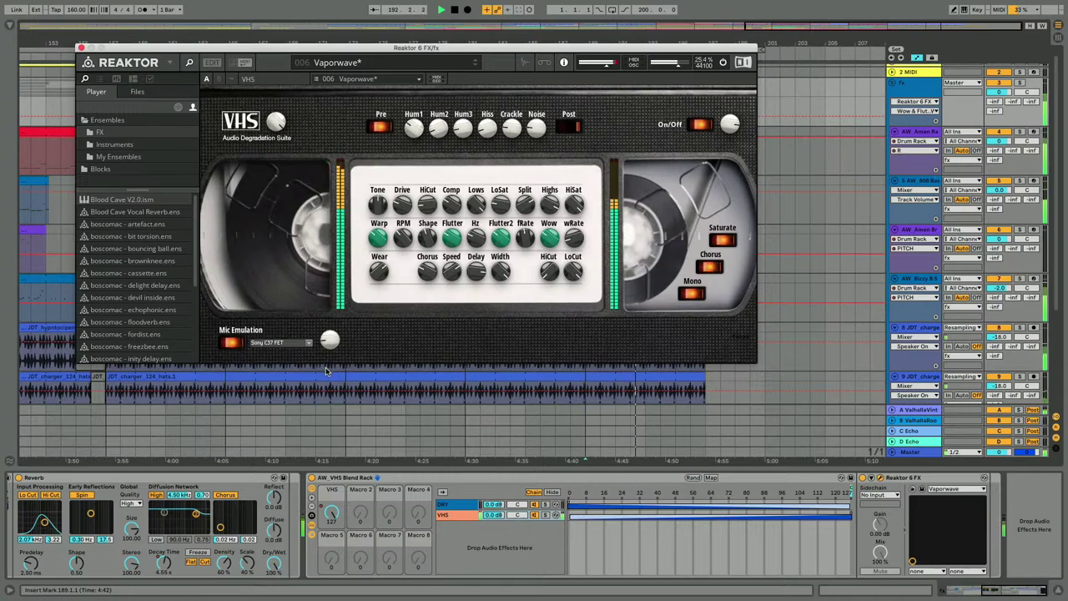
{"action": "left_click", "coordinate": [294, 344]}
{"action": "left_click", "coordinate": [287, 208]}
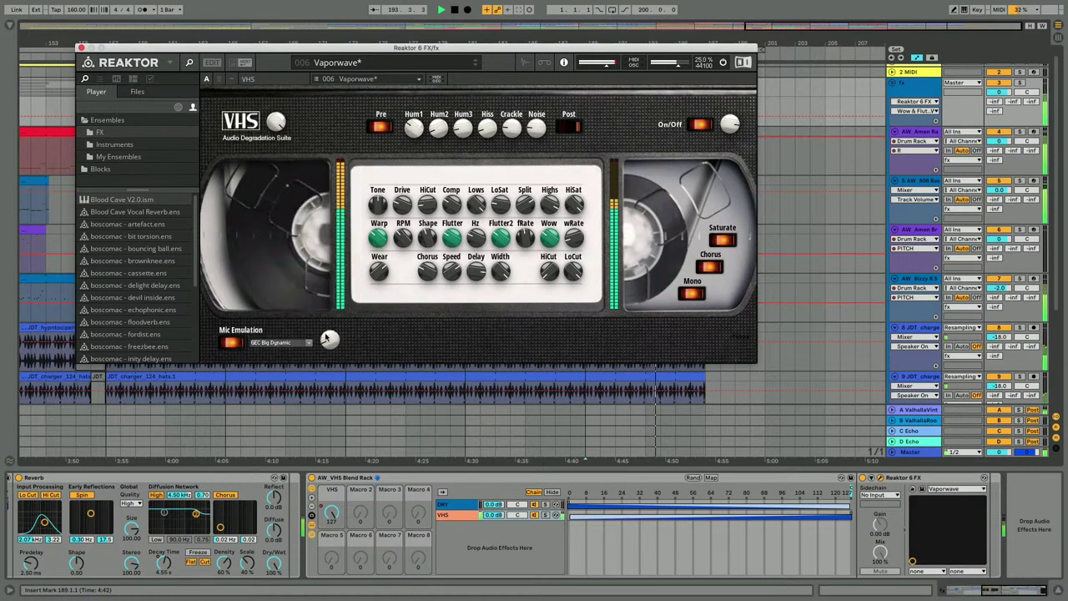
{"action": "left_click", "coordinate": [81, 48]}
Step: Play the arrangement from bar 173 and bring up the fx track's devices to audition the VHS blend
{"action": "left_click", "coordinate": [627, 237]}
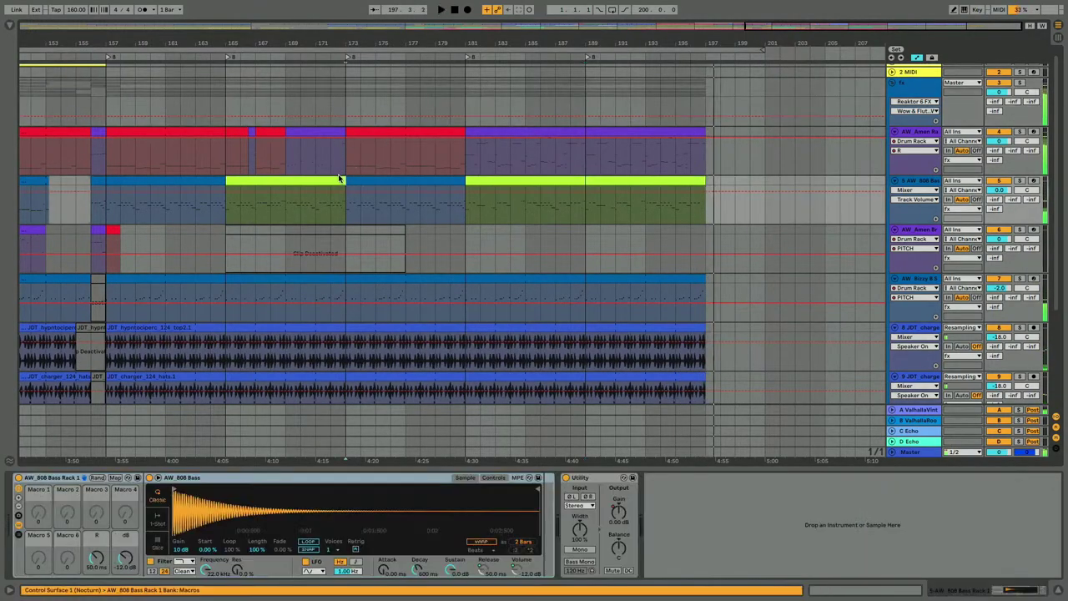
{"action": "left_click", "coordinate": [908, 86]}
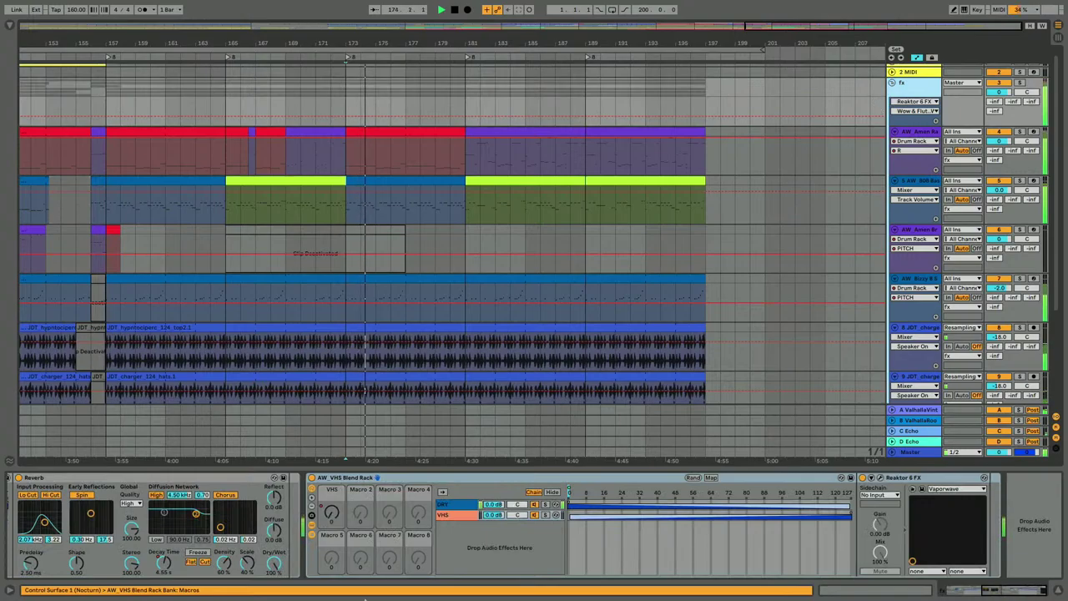
Step: Audition the reverb Audio Effect Rack during playback by raising its Chain Selector macro and returning it to 0
{"action": "scroll", "coordinate": [240, 518], "scroll_direction": "left", "scroll_amount": 10}
{"action": "left_click_drag", "start_coordinate": [39, 512], "coordinate": [38, 447]}
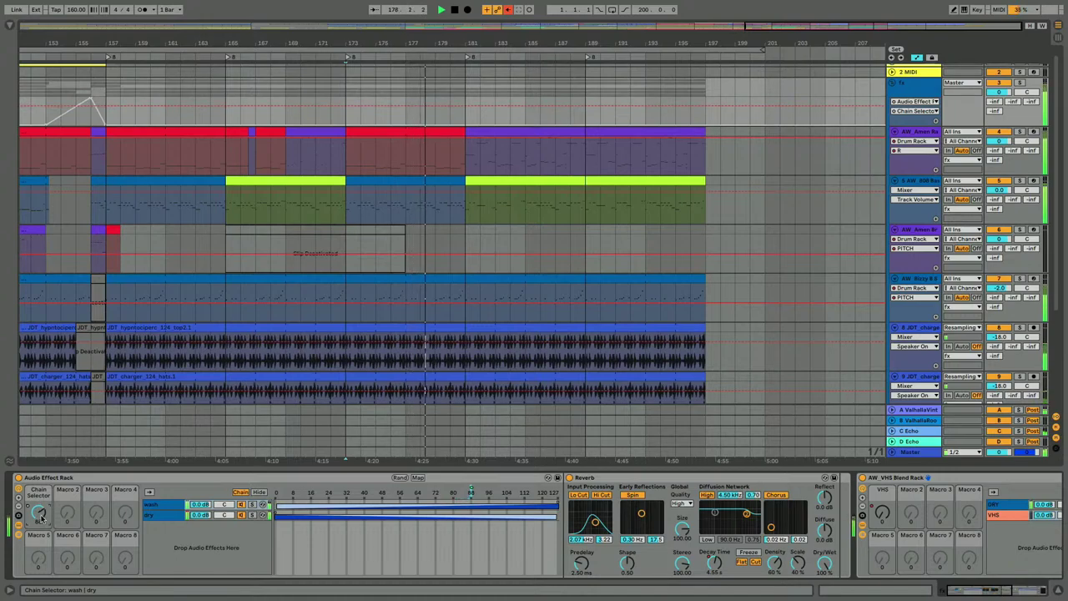
{"action": "left_click_drag", "start_coordinate": [38, 511], "coordinate": [39, 584]}
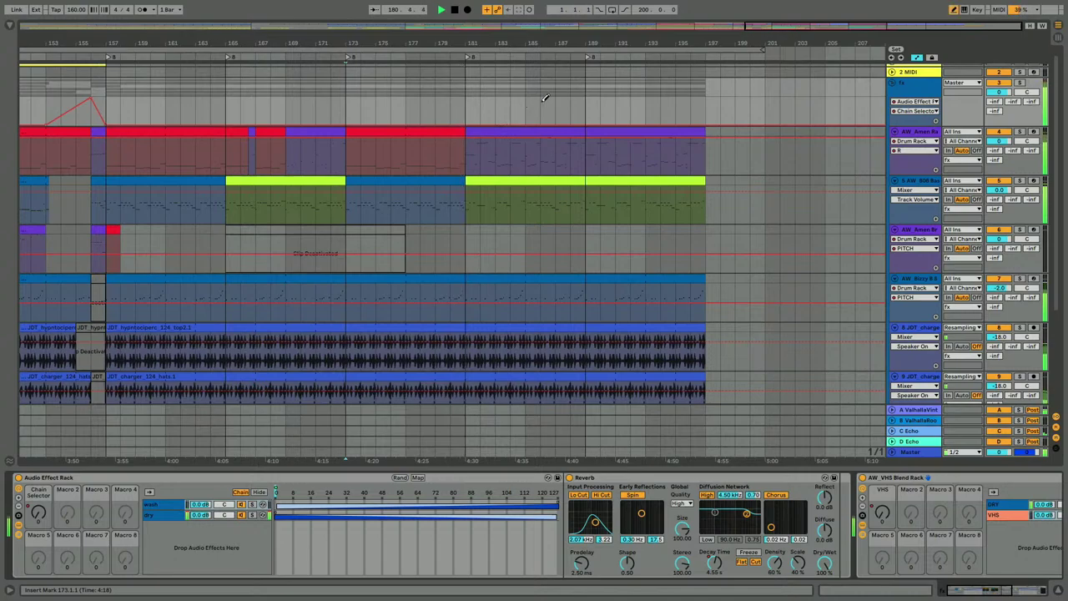
Step: Automate the reverb rack's Chain Selector on the fx track with a straight ramp from 0 at bar 181 to maximum at bar 189
{"action": "left_click_drag", "start_coordinate": [536, 100], "coordinate": [576, 99]}
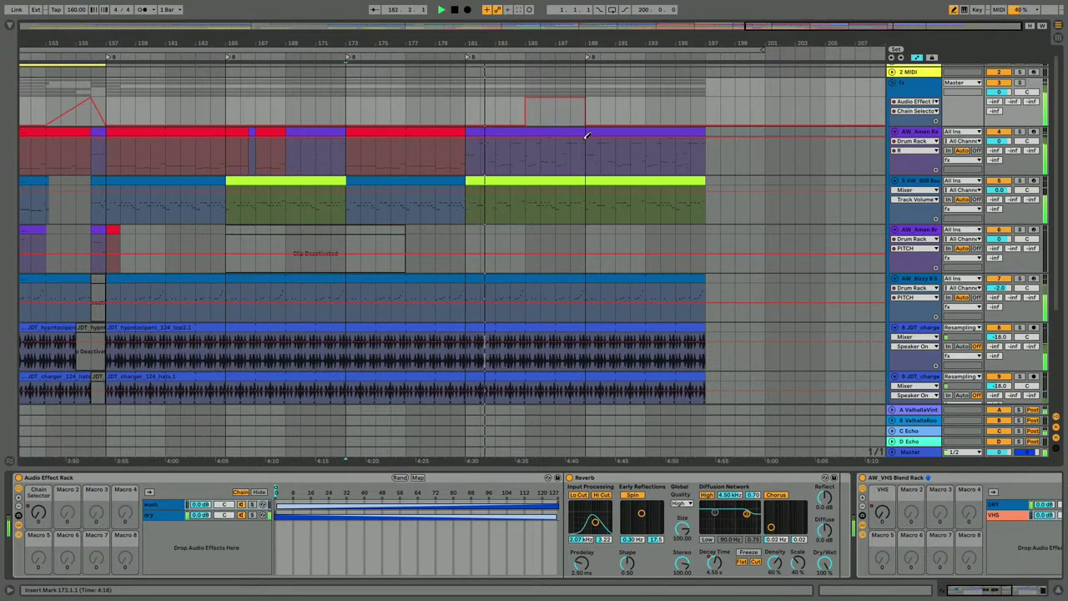
{"action": "key", "text": "b"}
{"action": "left_click_drag", "start_coordinate": [524, 125], "coordinate": [496, 125]}
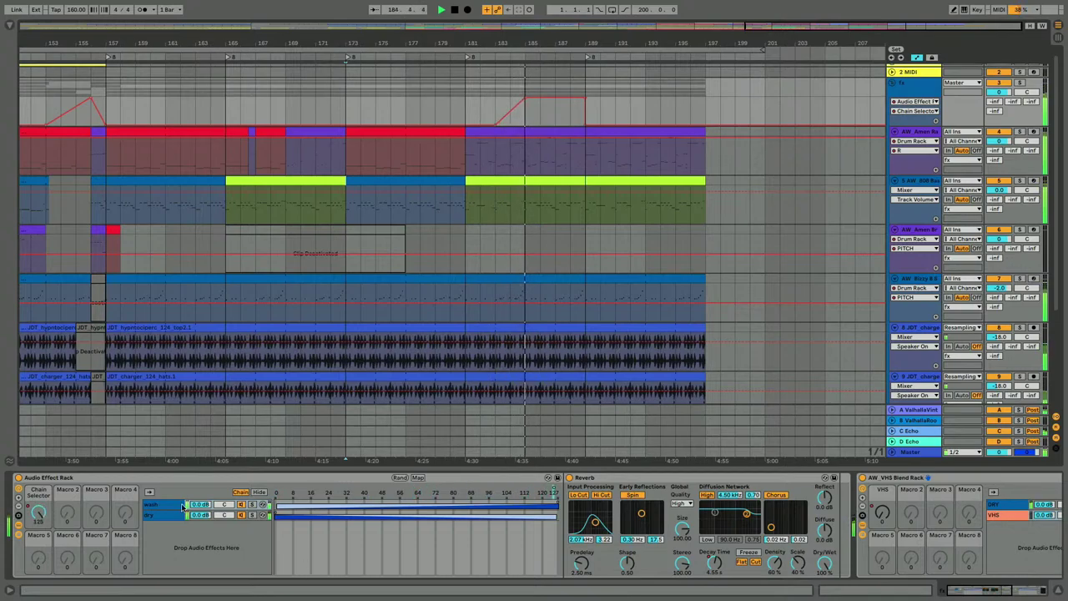
{"action": "left_click", "coordinate": [494, 130]}
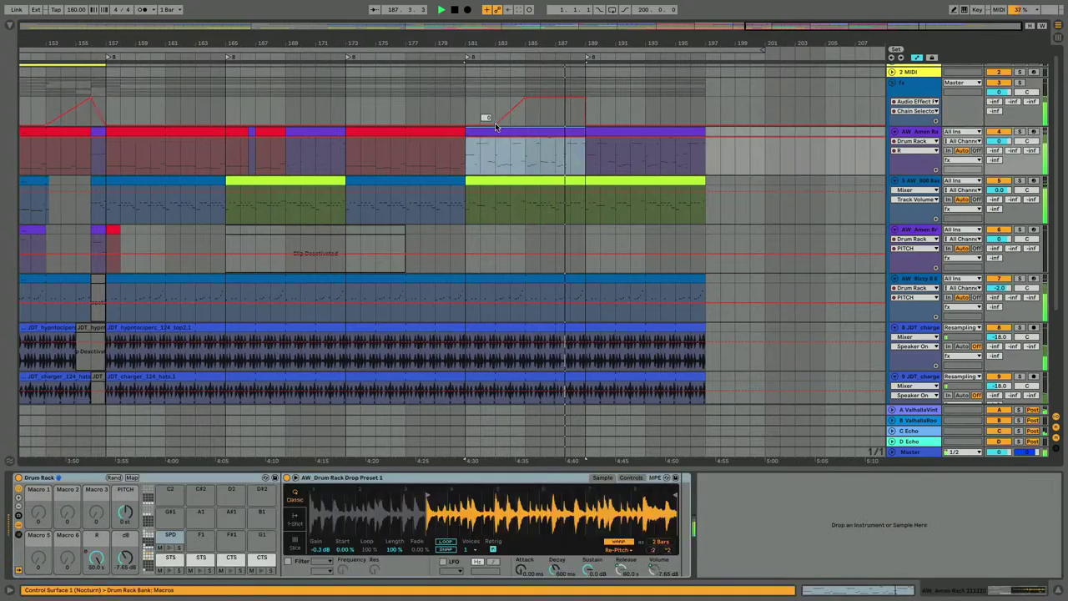
{"action": "left_click_drag", "start_coordinate": [496, 127], "coordinate": [465, 127]}
{"action": "left_click", "coordinate": [524, 99]}
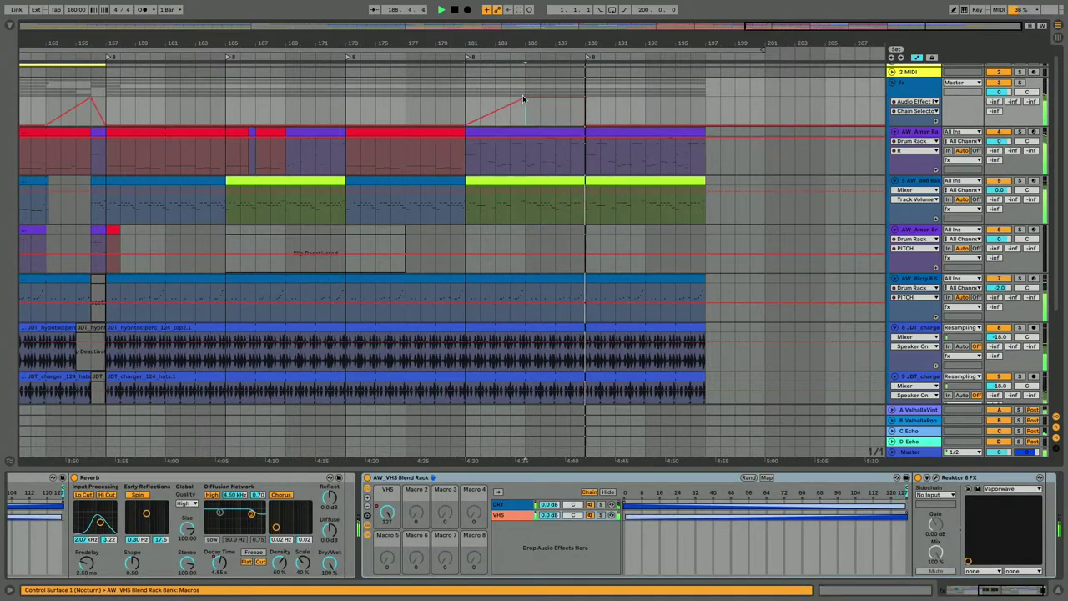
{"action": "left_click", "coordinate": [524, 99]}
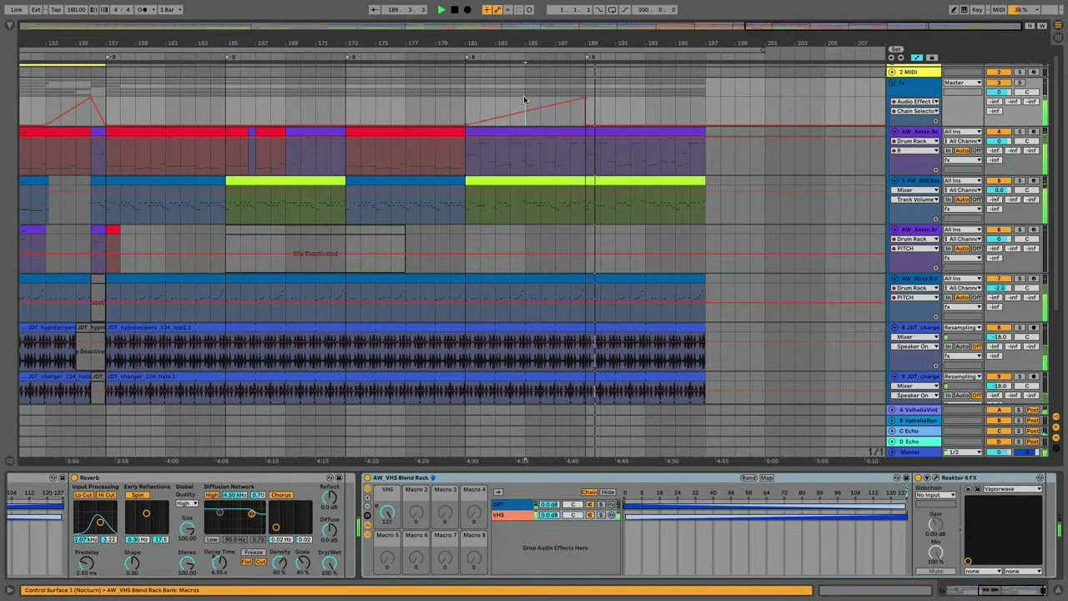
Step: Play the arrangement from bar 181 to audition the new Chain Selector ramp
{"action": "left_click", "coordinate": [467, 112]}
{"action": "key", "text": "space"}
{"action": "key", "text": "space"}
{"action": "scroll", "coordinate": [492, 141], "scroll_direction": "up", "scroll_amount": 1}
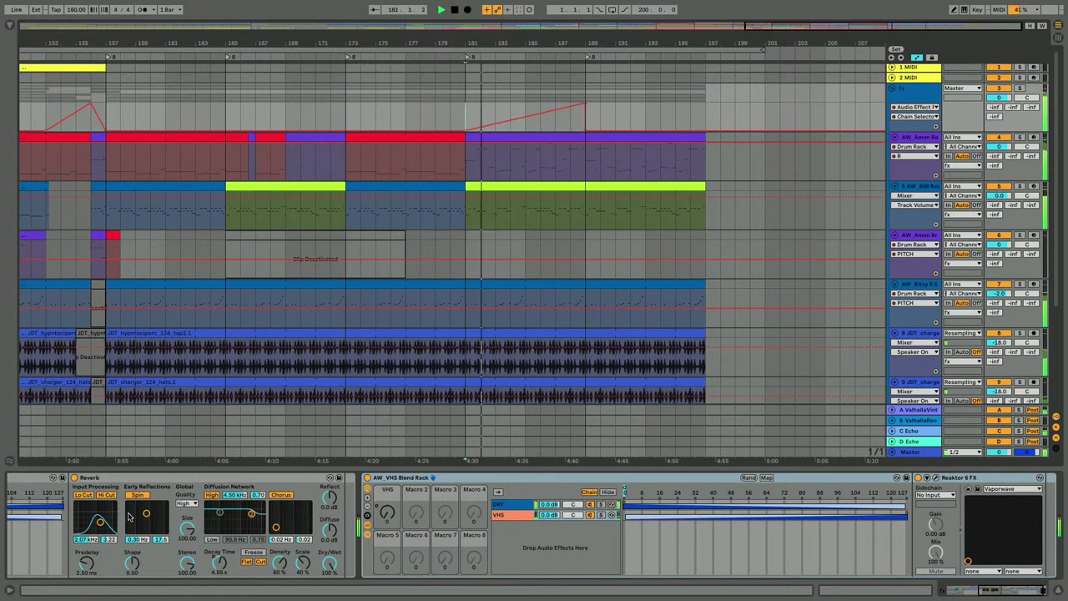
Step: Move the AW_VHS Blend Rack ahead of the reverb Audio Effect Rack and hide the VHS rack's devices
{"action": "scroll", "coordinate": [129, 516], "scroll_direction": "left", "scroll_amount": 5}
{"action": "double_click", "coordinate": [46, 478]}
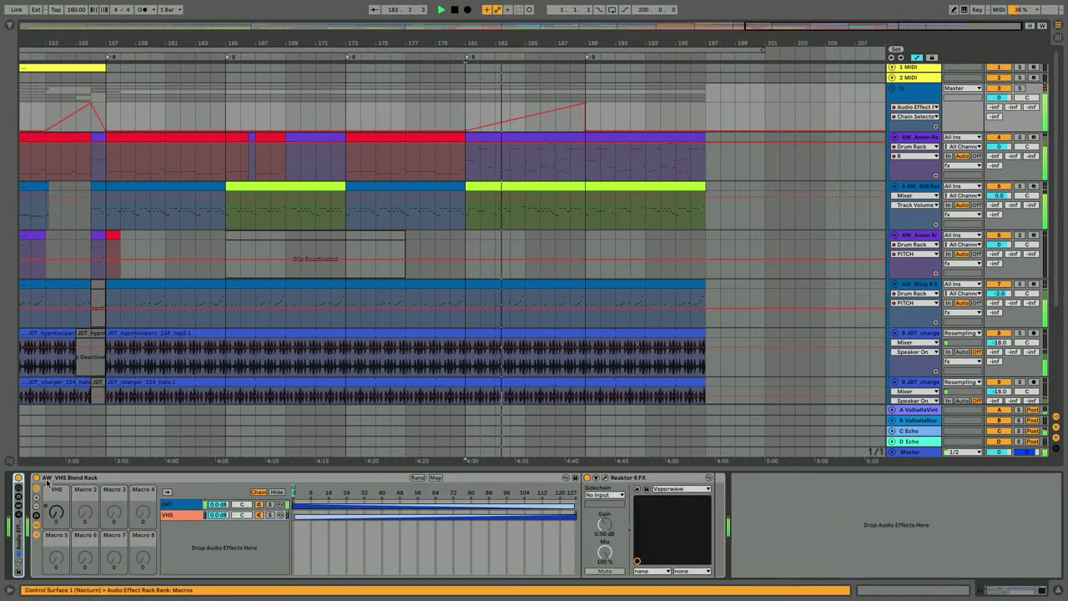
{"action": "left_click", "coordinate": [46, 481]}
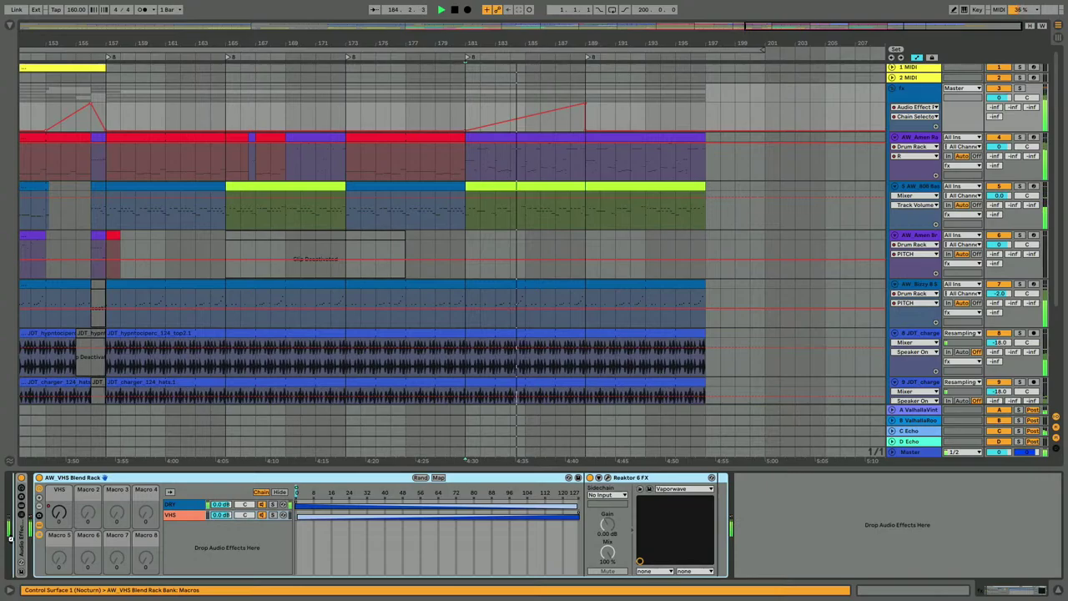
{"action": "left_click_drag", "start_coordinate": [10, 538], "coordinate": [11, 537]}
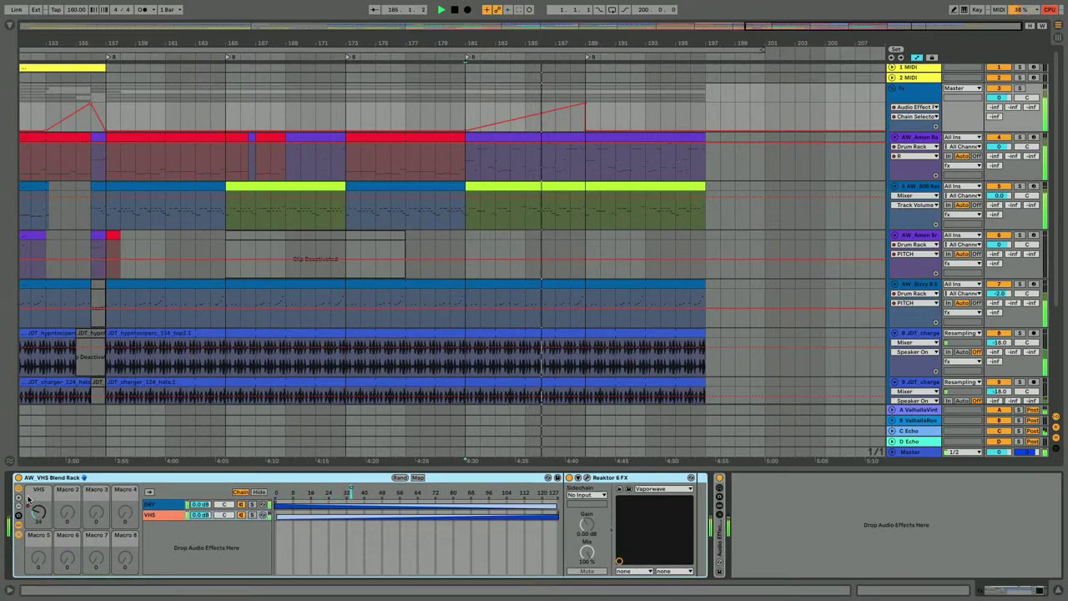
{"action": "left_click", "coordinate": [18, 534]}
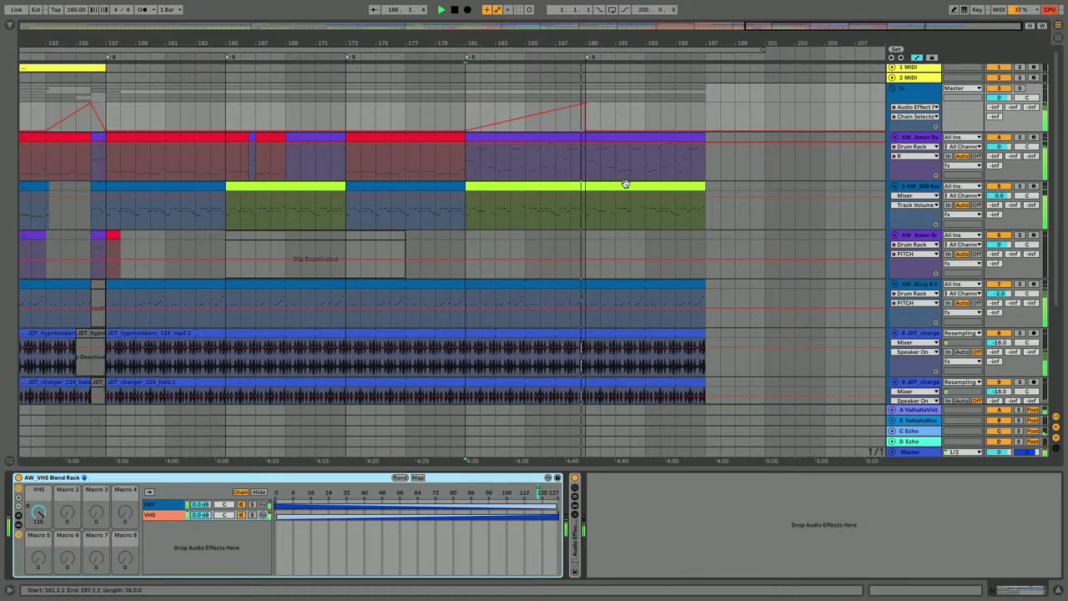
Step: Ramp the Chain Selector automation down from its peak at bar 189 to 0 at bar 197, and replay from bar 173
{"action": "left_click_drag", "start_coordinate": [586, 131], "coordinate": [705, 130]}
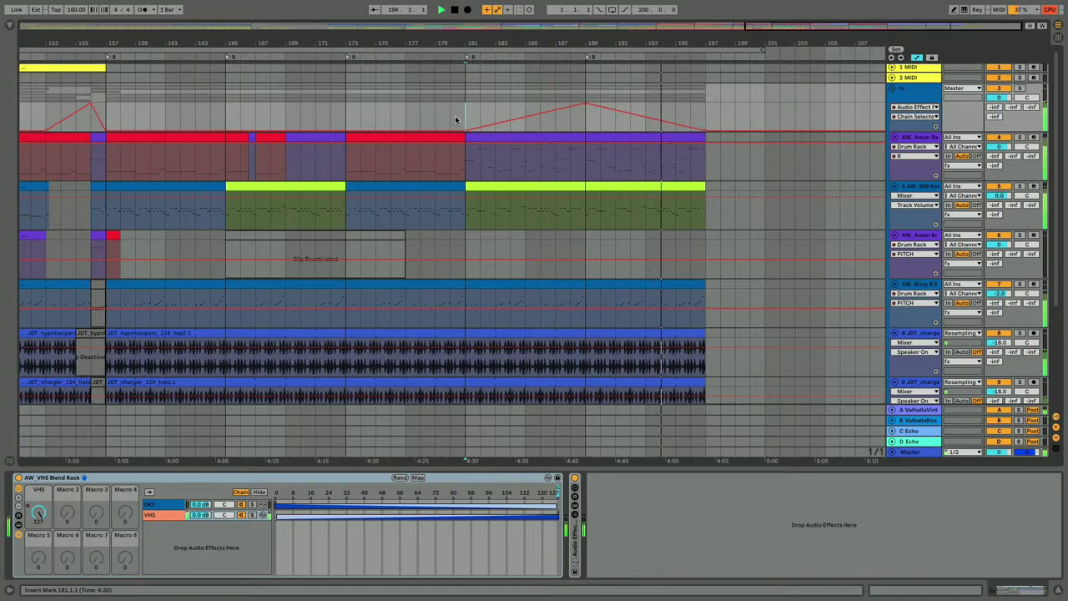
{"action": "left_click", "coordinate": [705, 132]}
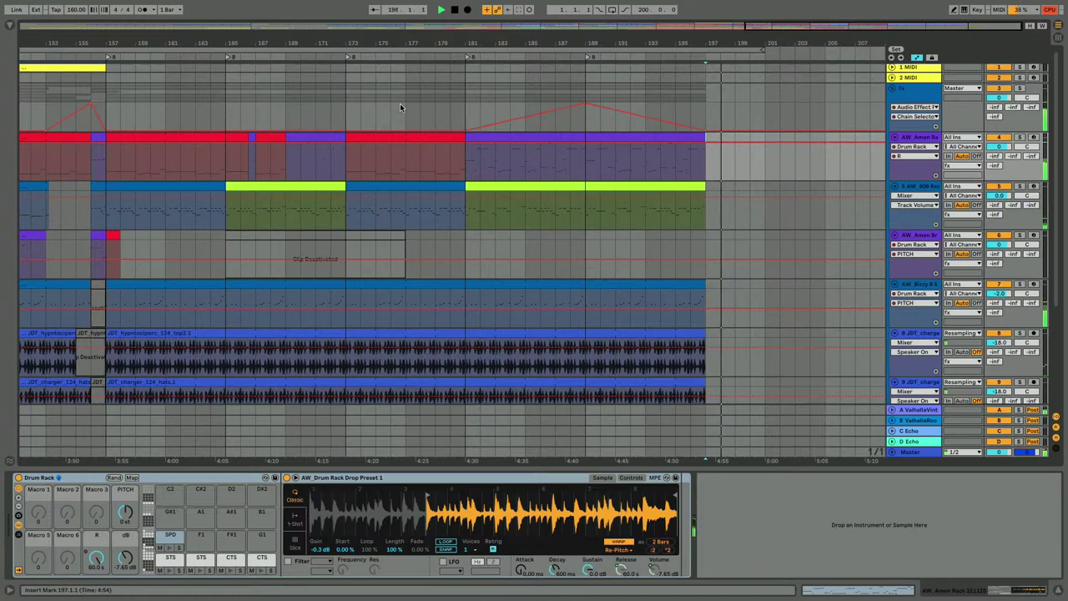
{"action": "left_click", "coordinate": [345, 108]}
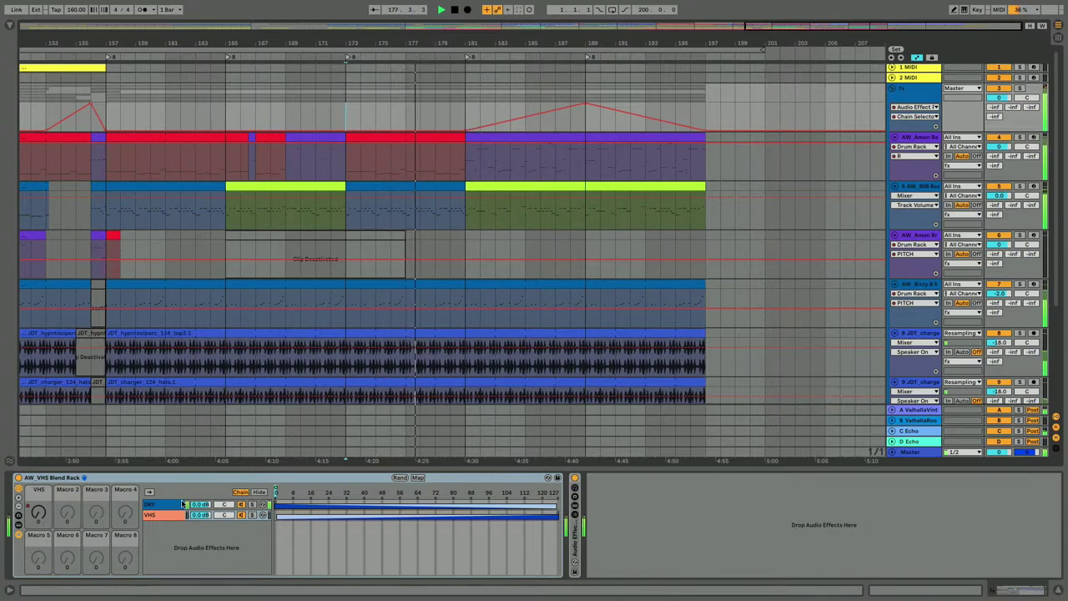
Step: Unfold the reverb Audio Effect Rack, select its wash chain and display the Reverb's Decay Time automation
{"action": "double_click", "coordinate": [574, 538]}
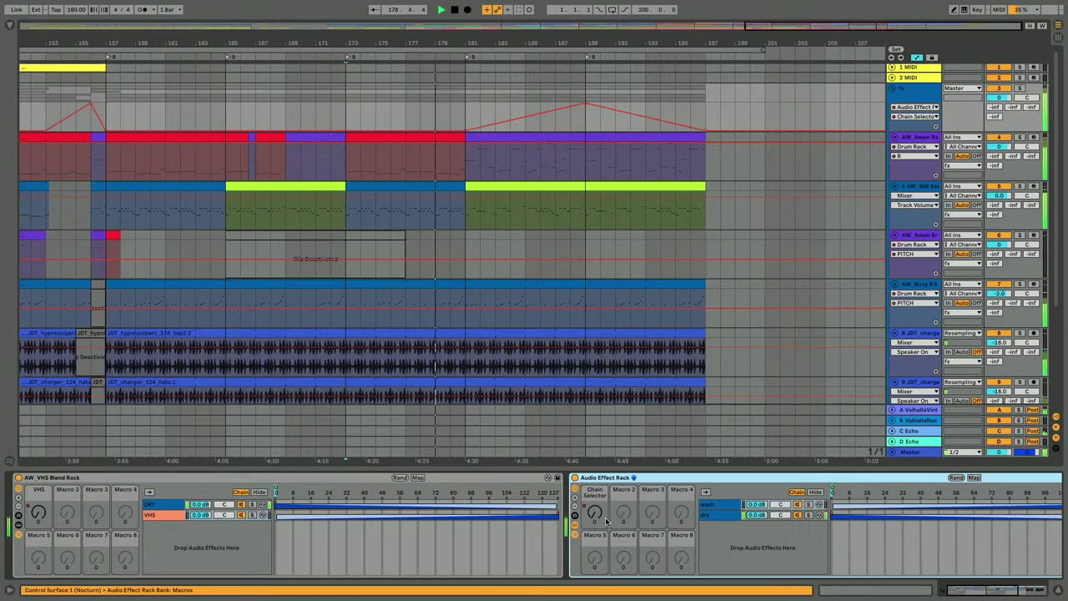
{"action": "scroll", "coordinate": [574, 534], "scroll_direction": "right", "scroll_amount": 3}
{"action": "left_click", "coordinate": [554, 515]}
{"action": "left_click", "coordinate": [542, 505]}
{"action": "scroll", "coordinate": [751, 534], "scroll_direction": "right", "scroll_amount": 4}
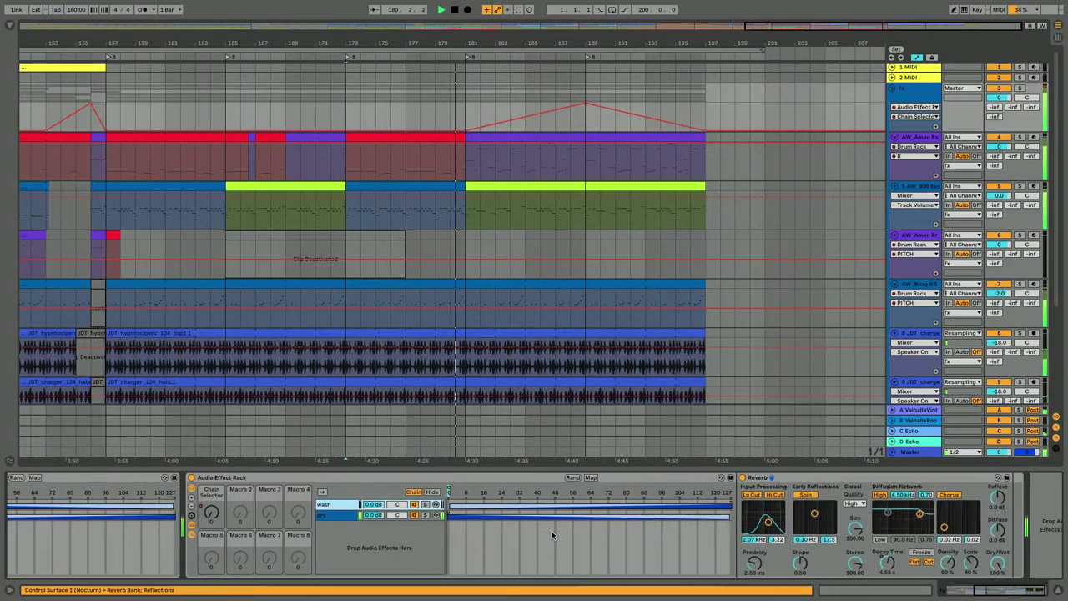
{"action": "left_click", "coordinate": [853, 563]}
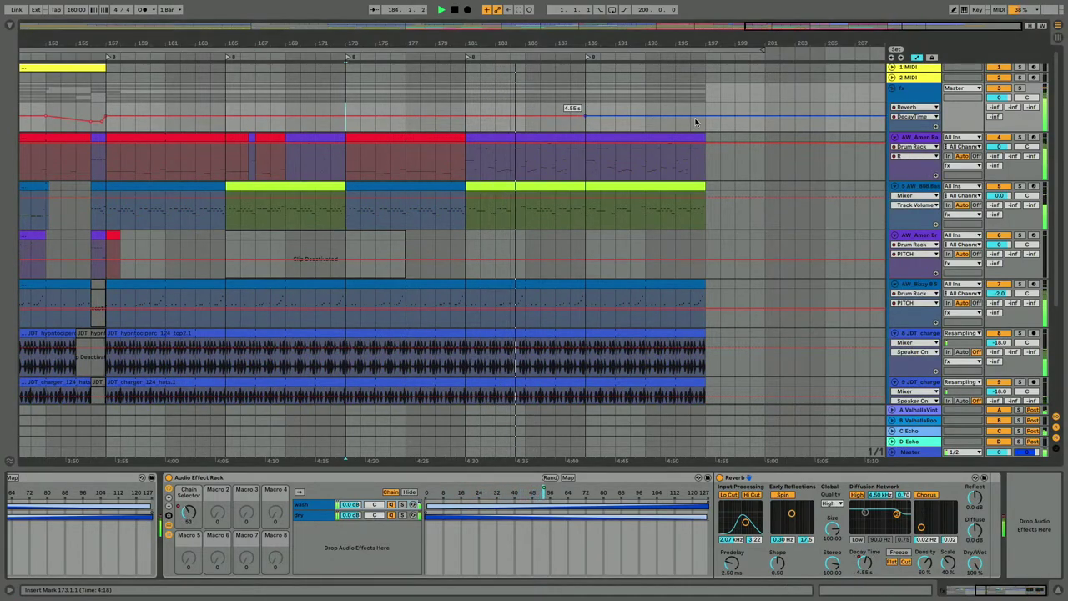
Step: Try lowering the Reverb's Decay Time automation from bar 181 to 692 ms at bar 189, and undo the changes
{"action": "left_click_drag", "start_coordinate": [705, 119], "coordinate": [705, 125]}
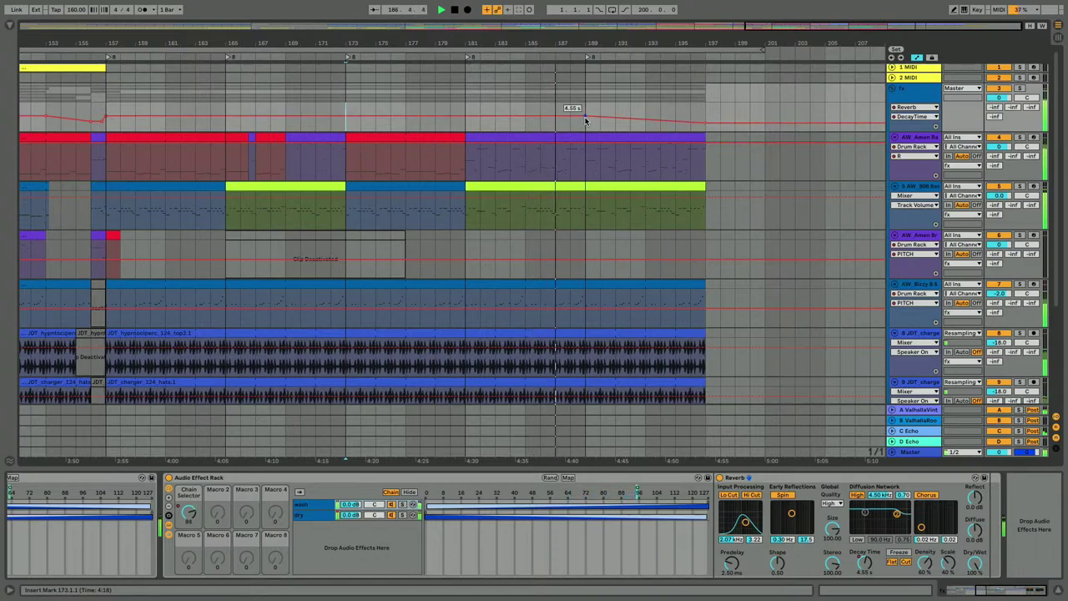
{"action": "left_click_drag", "start_coordinate": [585, 116], "coordinate": [465, 115]}
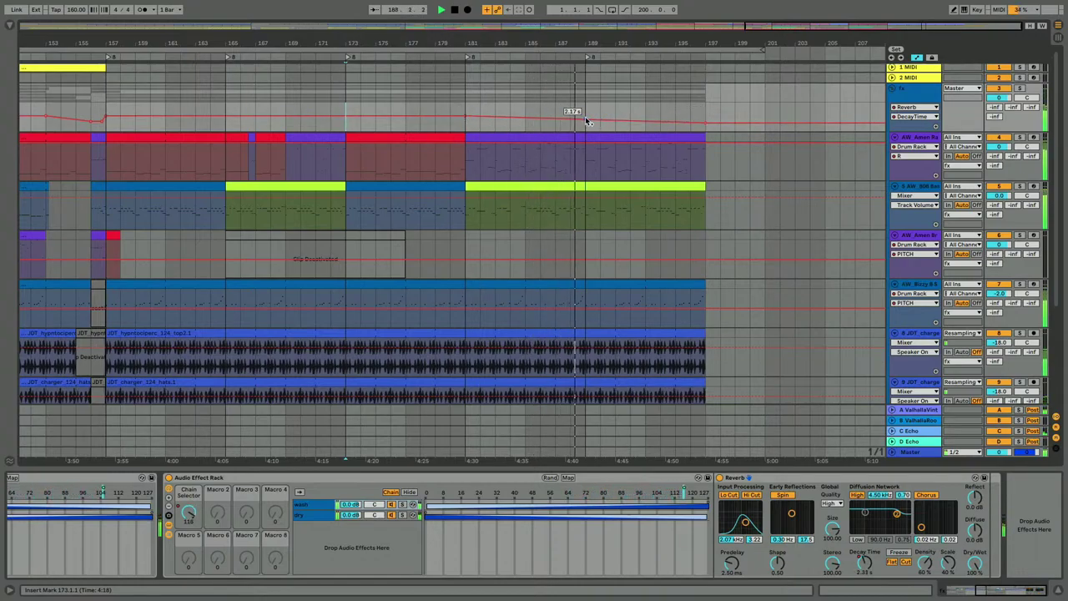
{"action": "left_click_drag", "start_coordinate": [585, 119], "coordinate": [585, 123]}
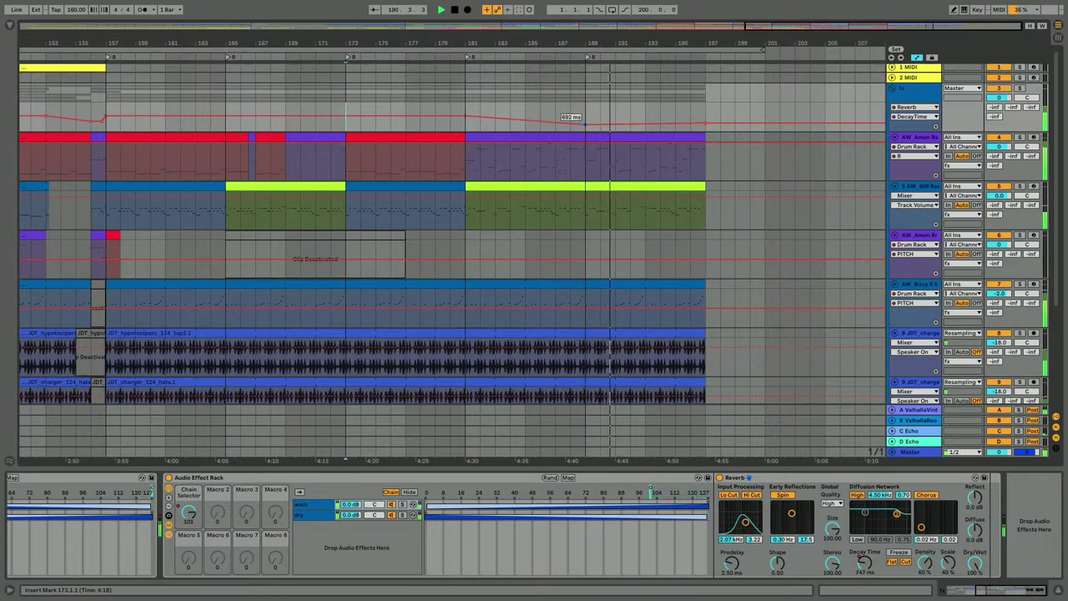
{"action": "left_click", "coordinate": [586, 123]}
{"action": "key", "text": "ctrl+z"}
{"action": "key", "text": "ctrl+z"}
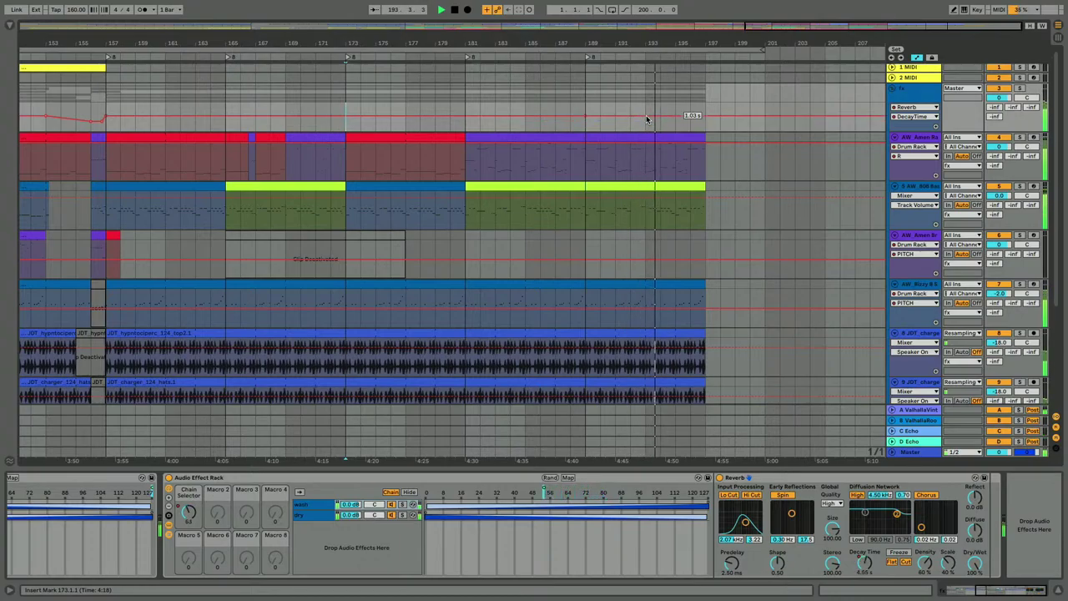
Step: Bypass and re-enable the reverb Audio Effect Rack, and replay the arrangement from bar 181
{"action": "left_click", "coordinate": [169, 477]}
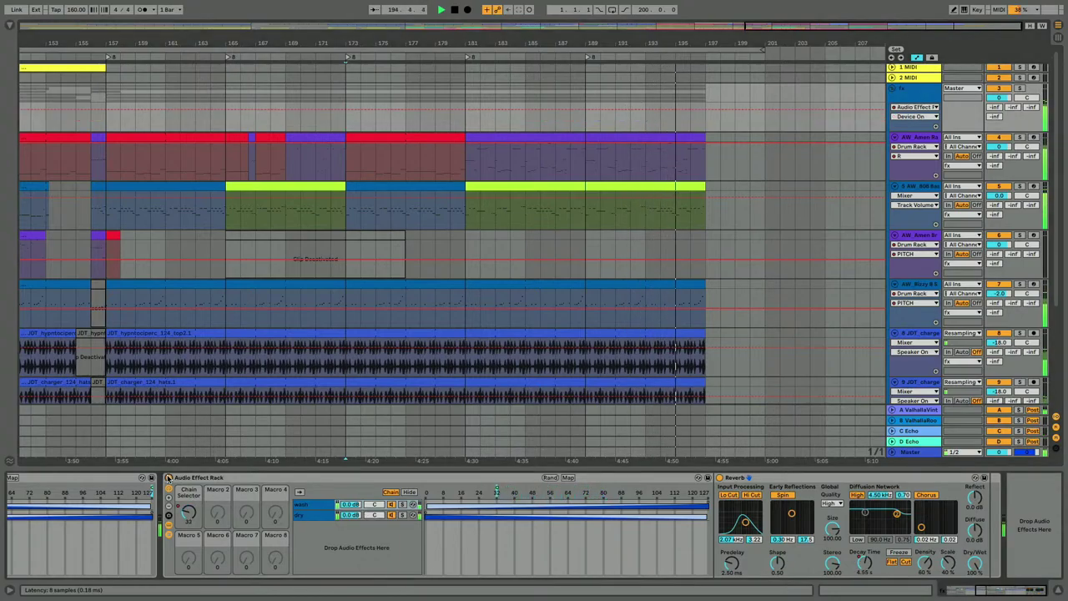
{"action": "left_click", "coordinate": [168, 477]}
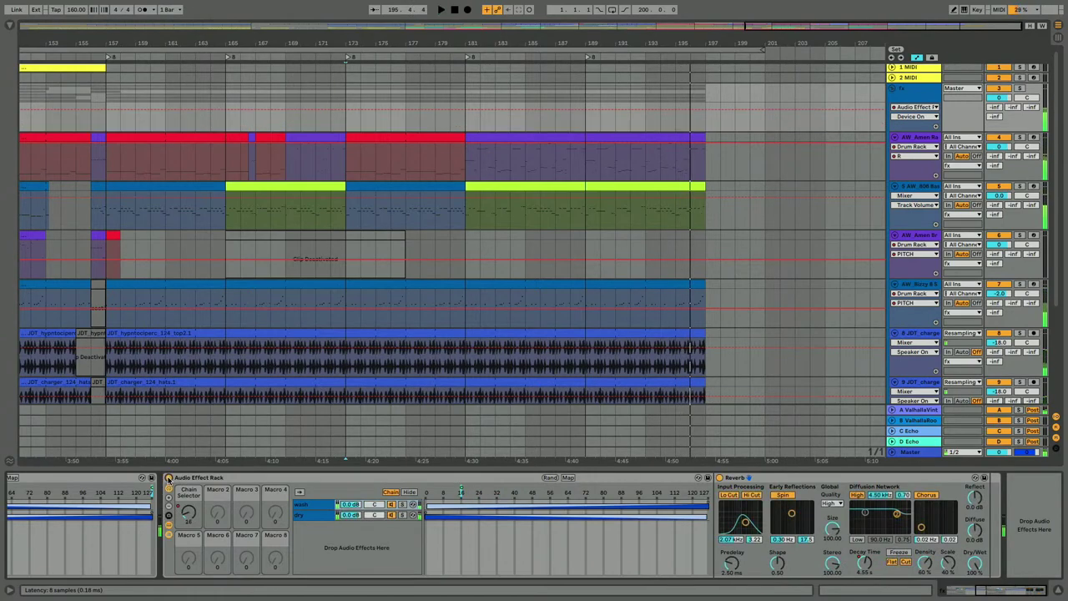
{"action": "left_click", "coordinate": [466, 119]}
{"action": "key", "text": "space"}
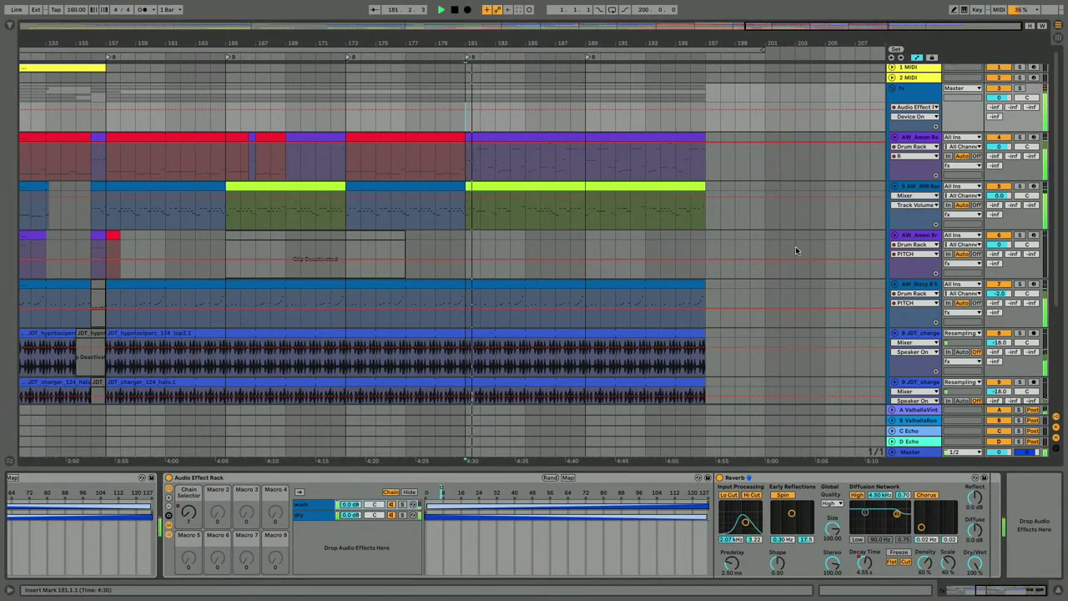
Step: Hide the automation lanes and copy the red Amen rack clip from bars 173–181 to bar 197
{"action": "left_click", "coordinate": [914, 187]}
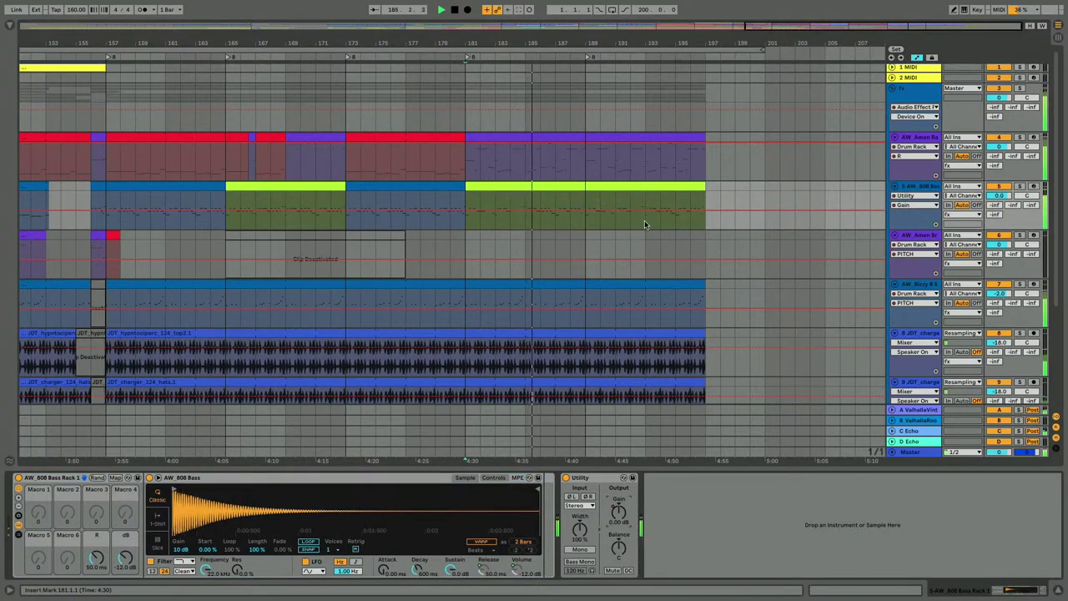
{"action": "left_click_drag", "start_coordinate": [622, 44], "coordinate": [622, 10]}
{"action": "left_click_drag", "start_coordinate": [806, 43], "coordinate": [806, 81]}
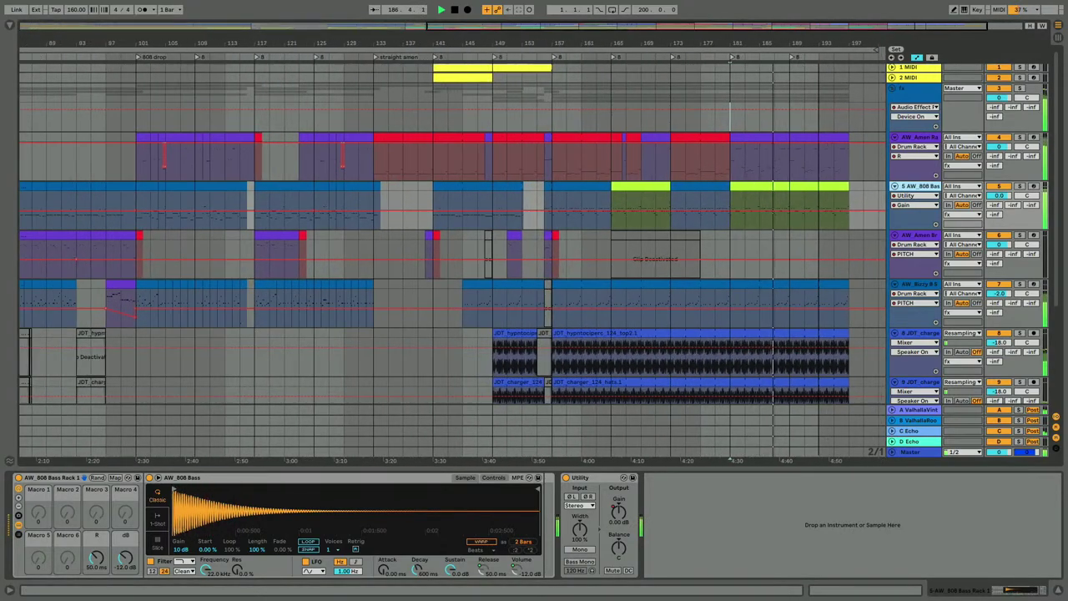
{"action": "scroll", "coordinate": [806, 81], "scroll_direction": "right", "scroll_amount": 2}
{"action": "key", "text": "a"}
{"action": "left_click", "coordinate": [664, 150]}
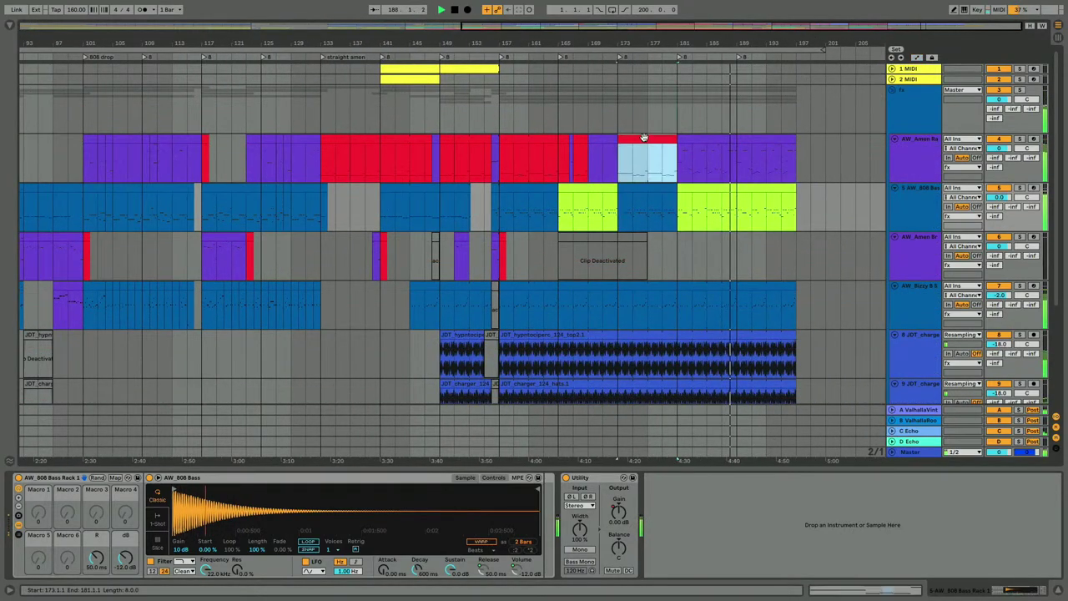
{"action": "left_click", "coordinate": [798, 165]}
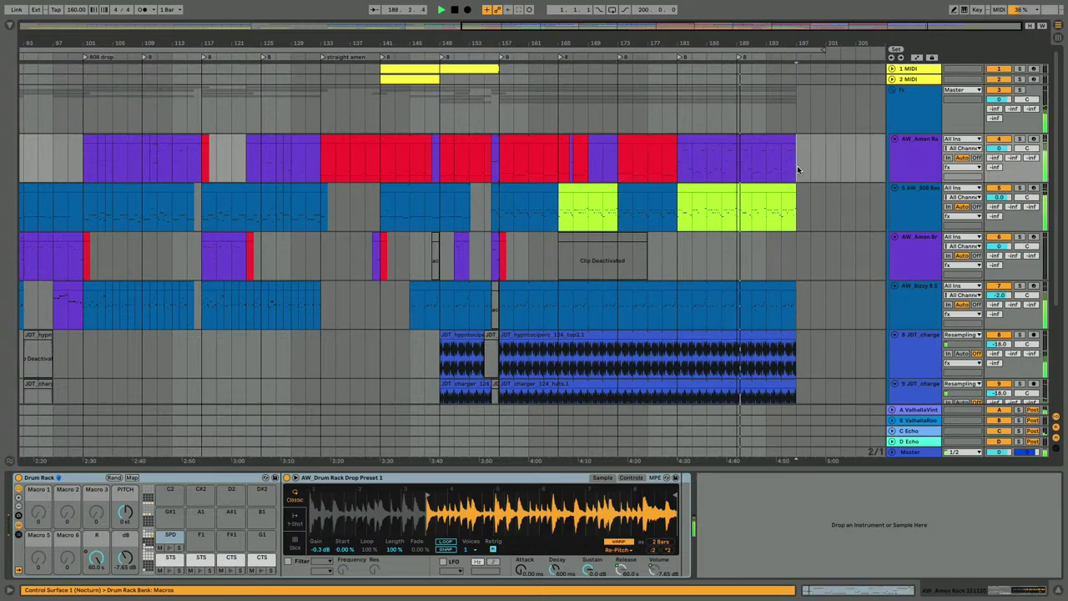
{"action": "key", "text": "ctrl+v"}
Step: Extend the final 808 bass clip and the Synth-BadgerSolid clip to bar 205
{"action": "left_click", "coordinate": [766, 200]}
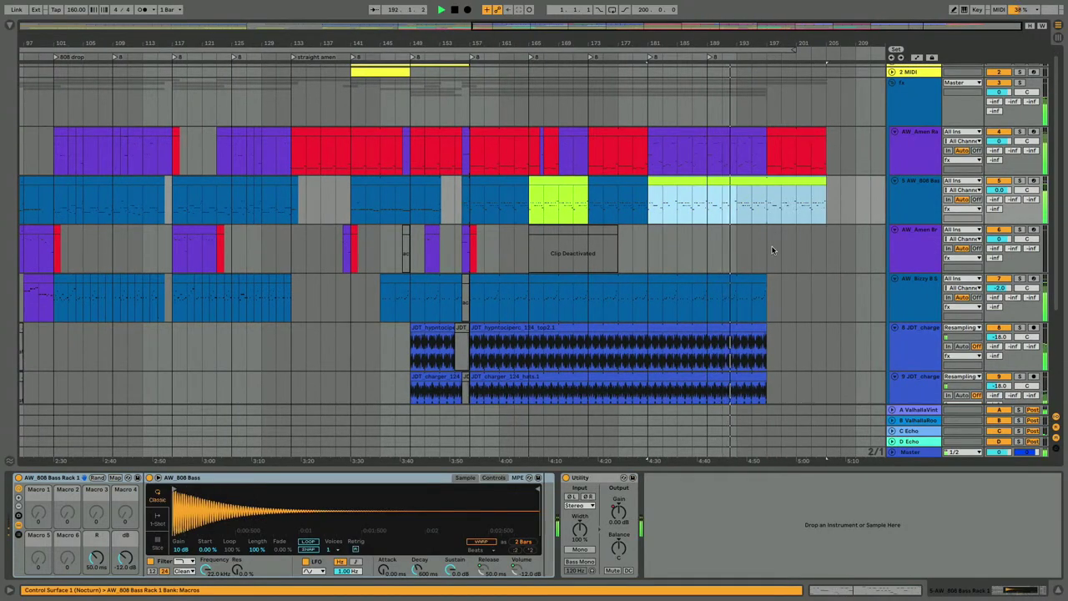
{"action": "scroll", "coordinate": [772, 248], "scroll_direction": "down", "scroll_amount": 5}
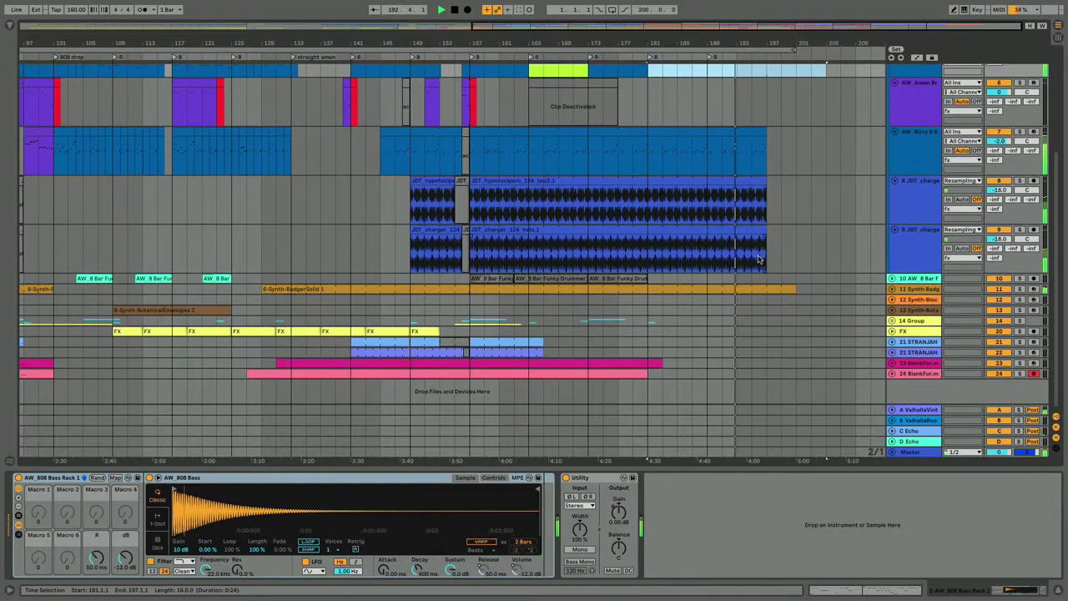
{"action": "left_click", "coordinate": [892, 288]}
{"action": "left_click", "coordinate": [793, 300]}
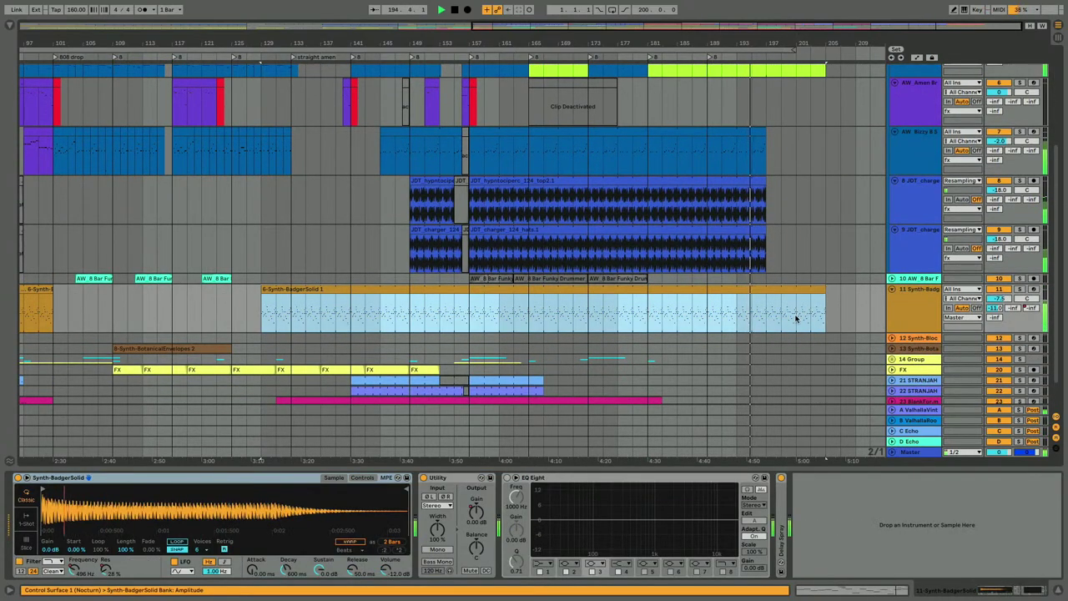
Step: Place the insert marker at bar 189 on the AW_Amen Break track and play the extended ending from there
{"action": "scroll", "coordinate": [792, 309], "scroll_direction": "up", "scroll_amount": 5}
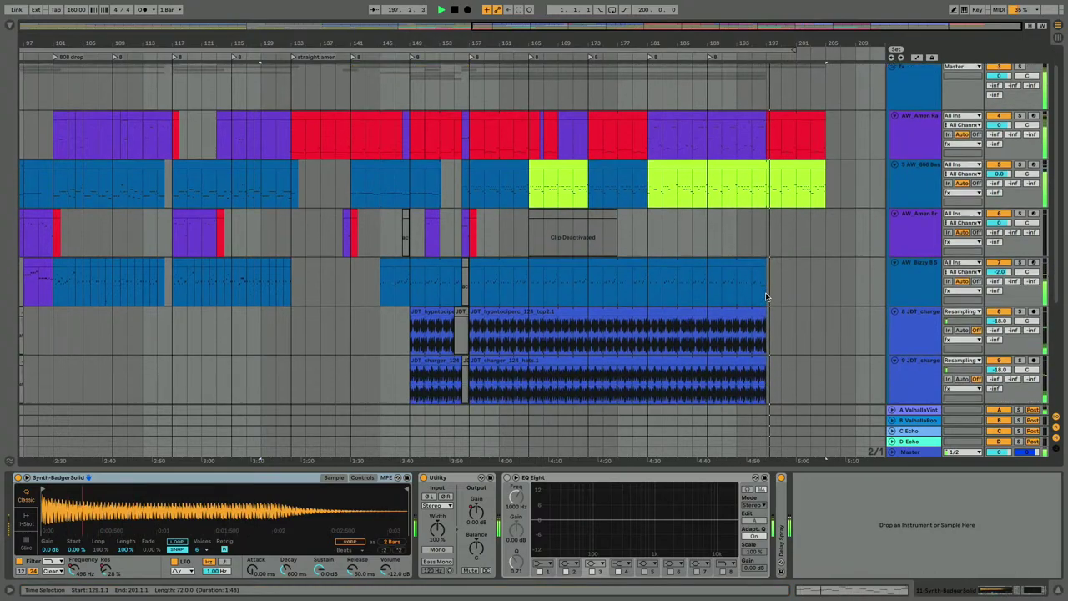
{"action": "scroll", "coordinate": [766, 296], "scroll_direction": "down", "scroll_amount": 3}
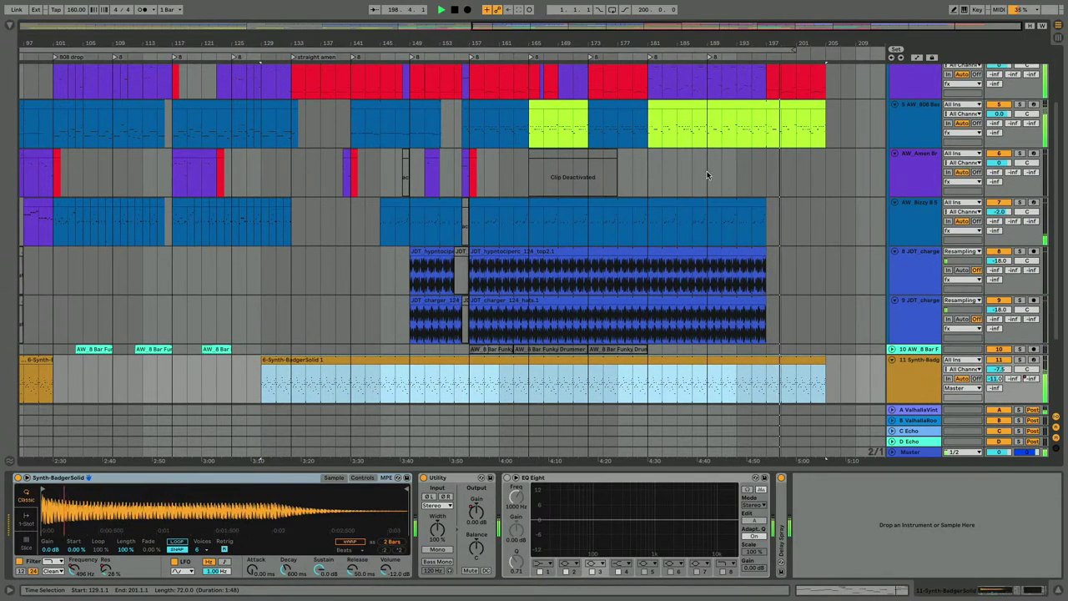
{"action": "left_click", "coordinate": [709, 175]}
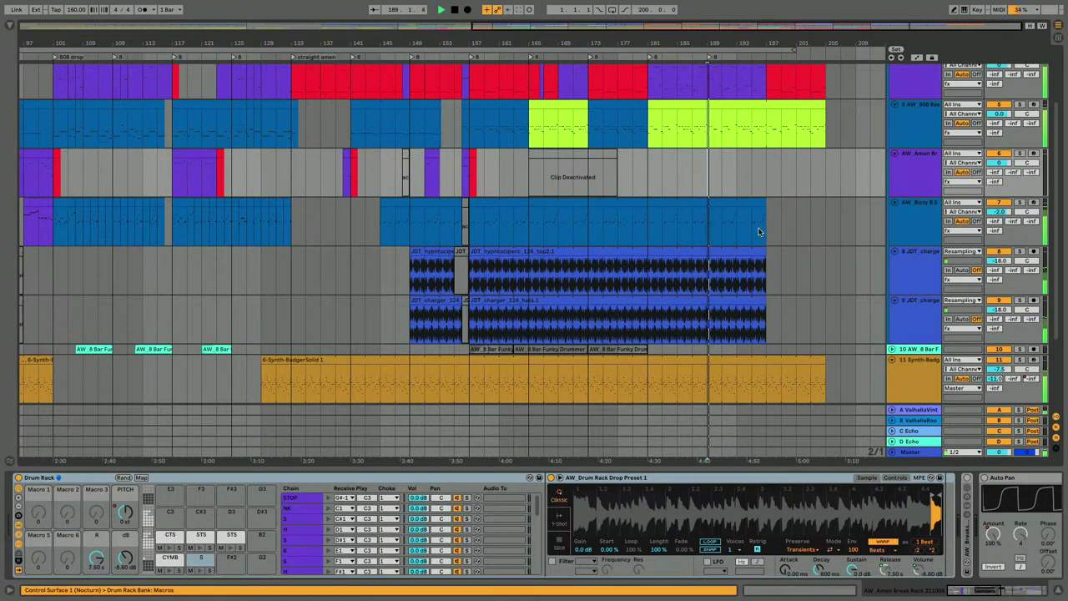
Step: Extend the last blue clip on track 7 and both long JDT audio clips on tracks 8 and 9 to bar 205
{"action": "left_click_drag", "start_coordinate": [760, 203], "coordinate": [826, 203]}
{"action": "left_click", "coordinate": [759, 272]}
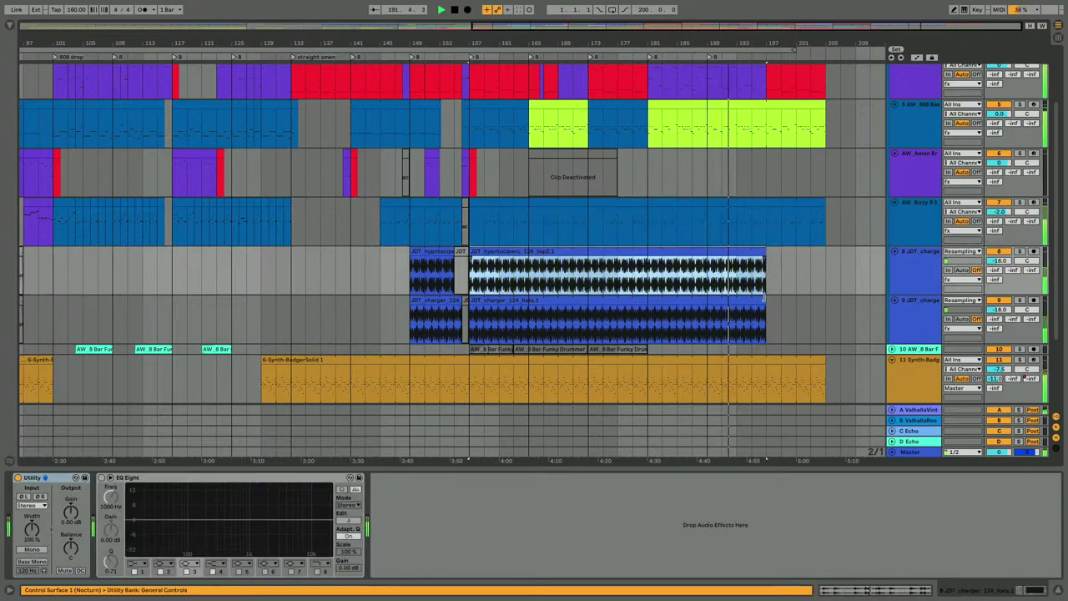
{"action": "left_click", "coordinate": [766, 303], "text": "shift"}
{"action": "left_click_drag", "start_coordinate": [766, 303], "coordinate": [827, 304]}
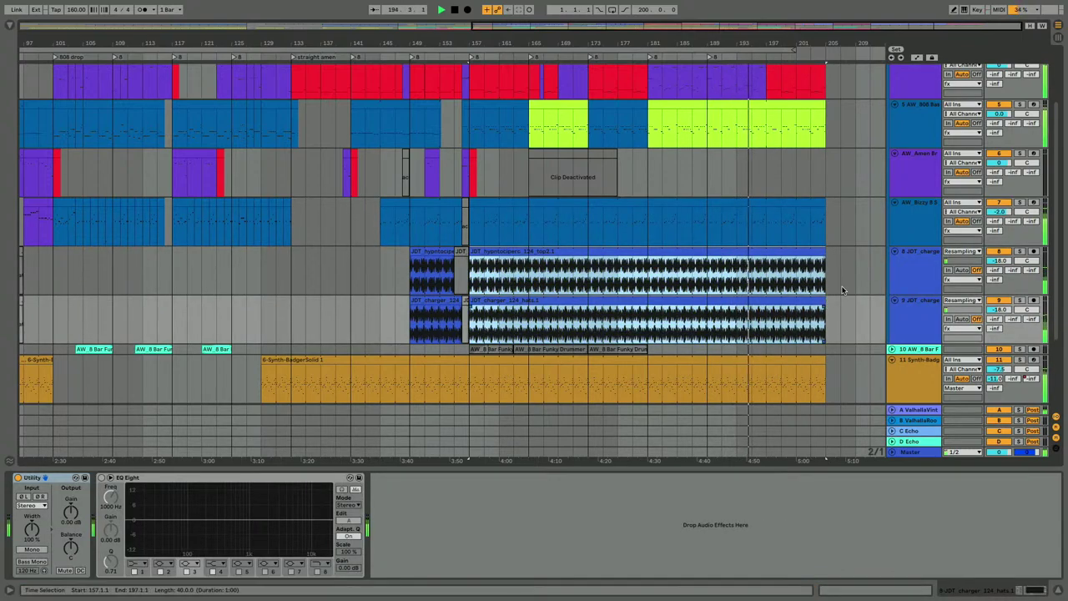
{"action": "scroll", "coordinate": [867, 217], "scroll_direction": "down", "scroll_amount": 1}
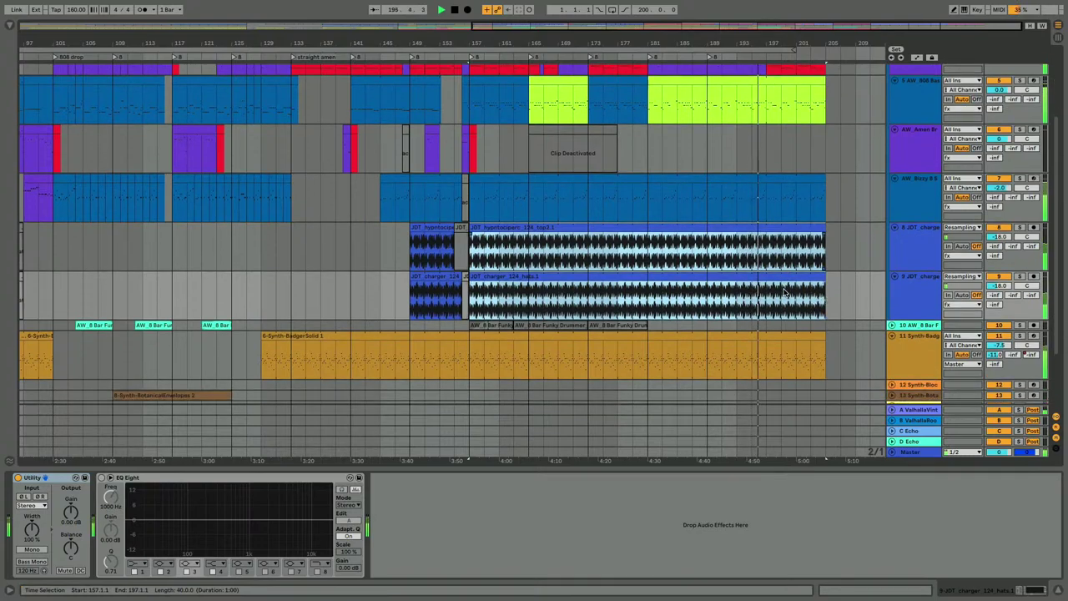
{"action": "scroll", "coordinate": [908, 121], "scroll_direction": "up", "scroll_amount": 3}
Step: Make the fx track's VHS automation decline gradually from bar 197 to 0 at bar 205, and play from bar 183
{"action": "left_click", "coordinate": [909, 121]}
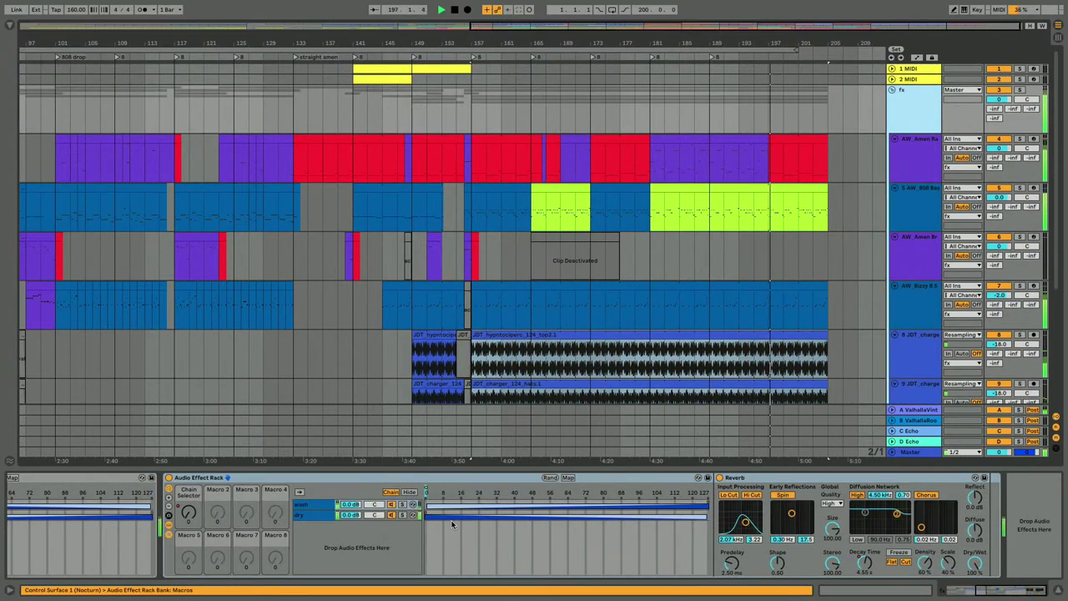
{"action": "left_click", "coordinate": [336, 551]}
{"action": "scroll", "coordinate": [333, 553], "scroll_direction": "left", "scroll_amount": 5}
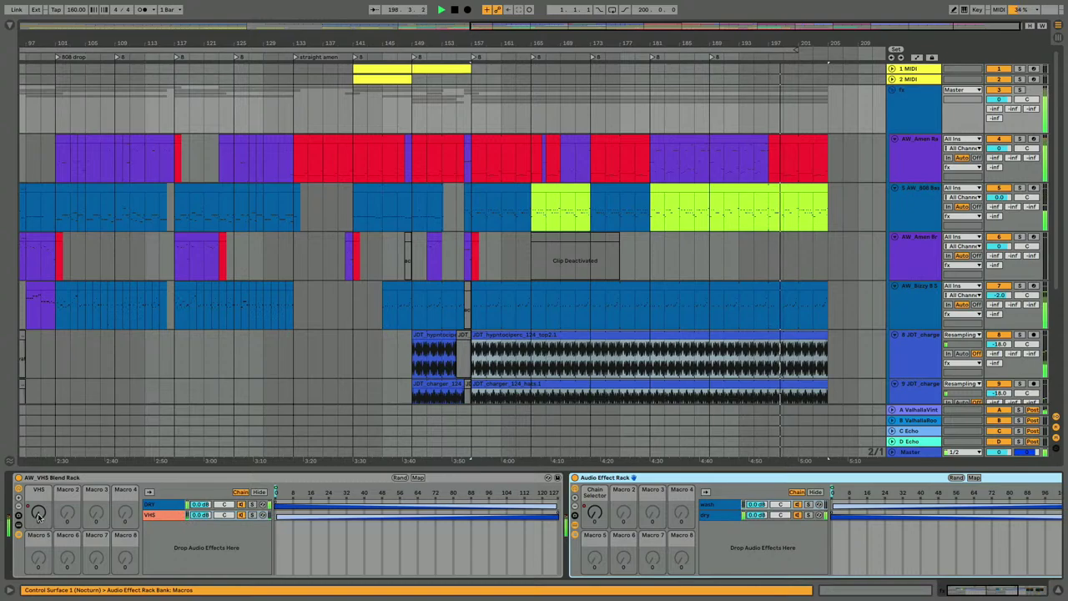
{"action": "key", "text": "a"}
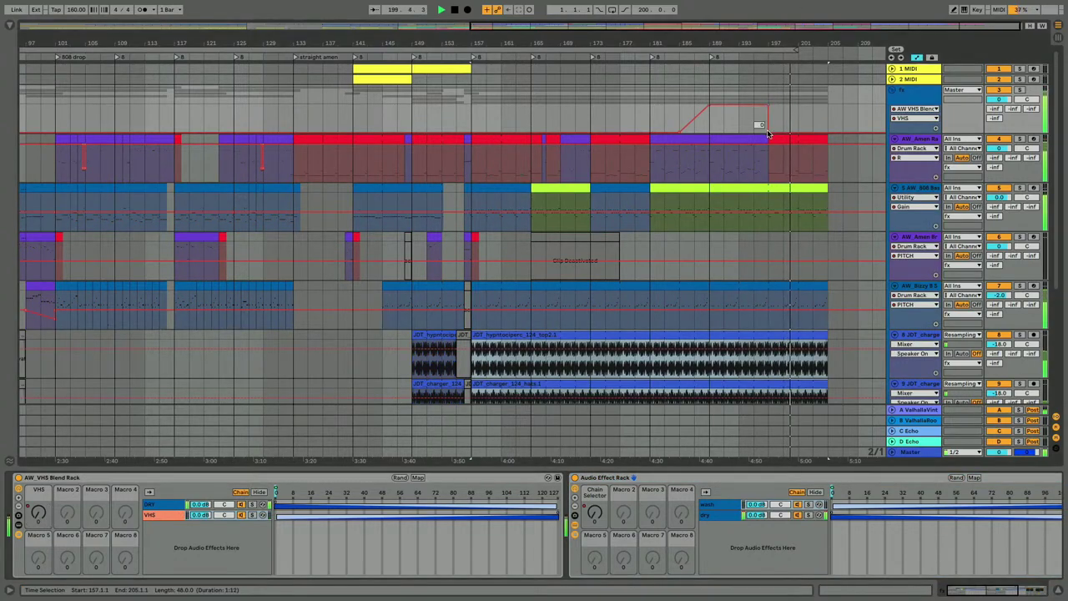
{"action": "left_click_drag", "start_coordinate": [767, 133], "coordinate": [818, 127]}
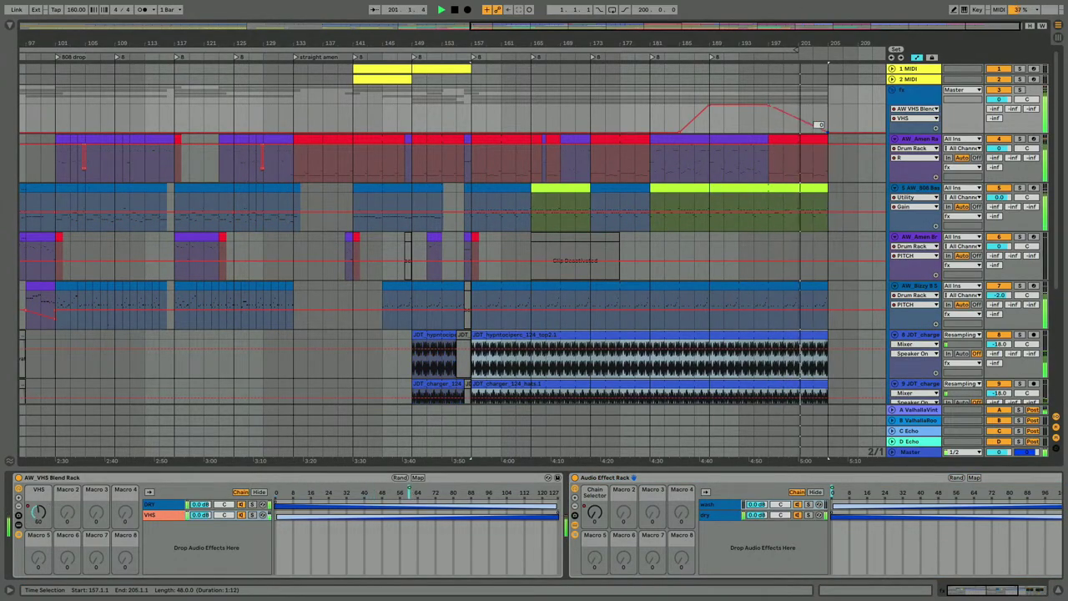
{"action": "left_click", "coordinate": [668, 117]}
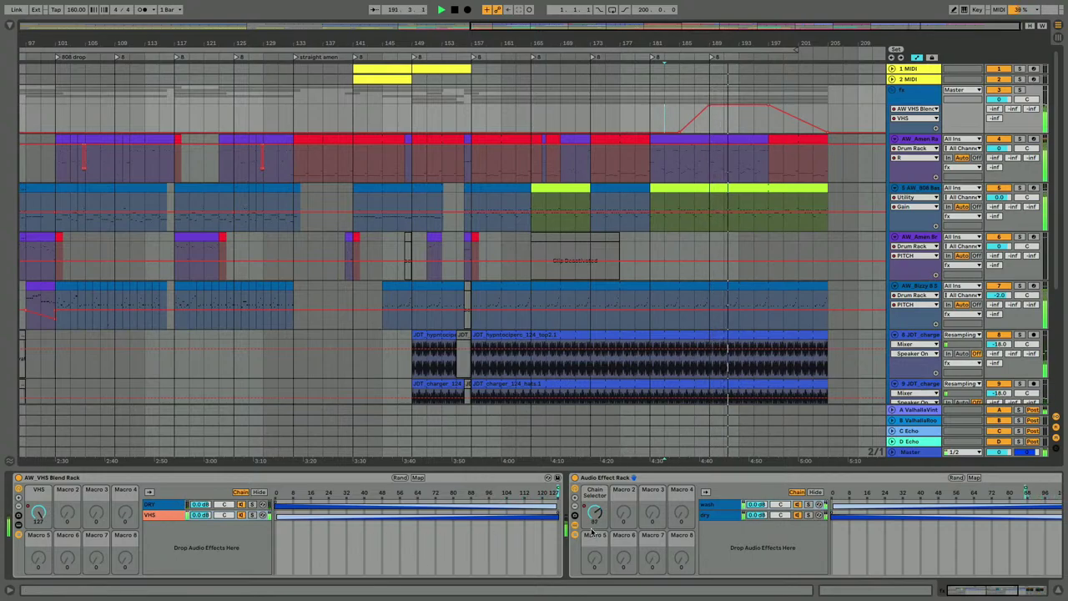
Step: Erase the reverb rack's Chain Selector automation ramp between bars 181 and 197 on the fx track
{"action": "left_click", "coordinate": [594, 513]}
{"action": "key", "text": "a"}
{"action": "key", "text": "a"}
{"action": "key", "text": "b"}
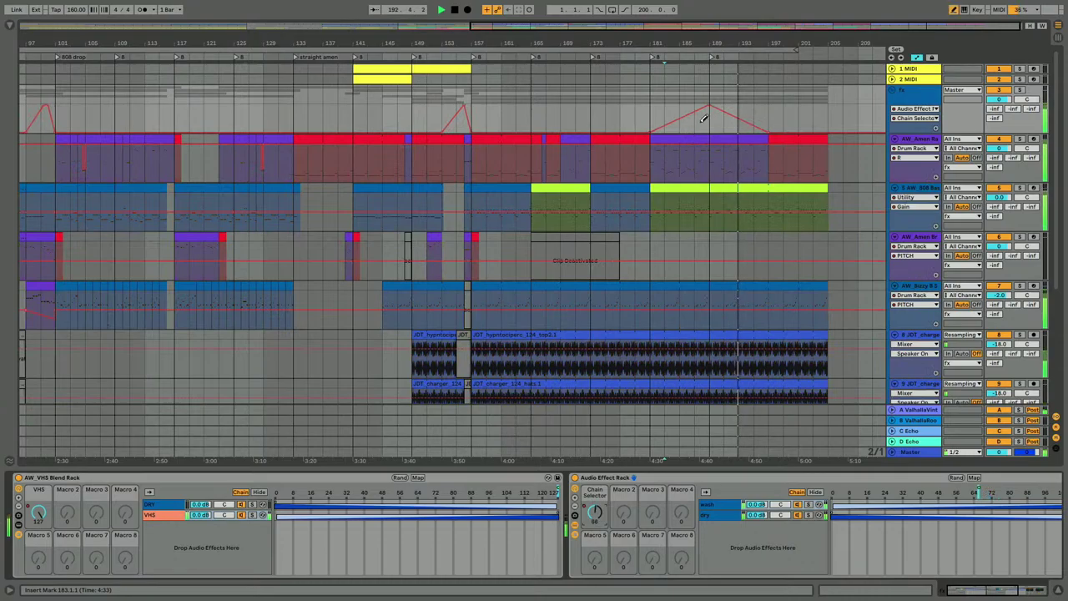
{"action": "mouse_move", "coordinate": [705, 118]}
{"action": "left_mouse_down"}
{"action": "mouse_move", "coordinate": [699, 151]}
{"action": "mouse_move", "coordinate": [775, 147]}
{"action": "left_mouse_up"}
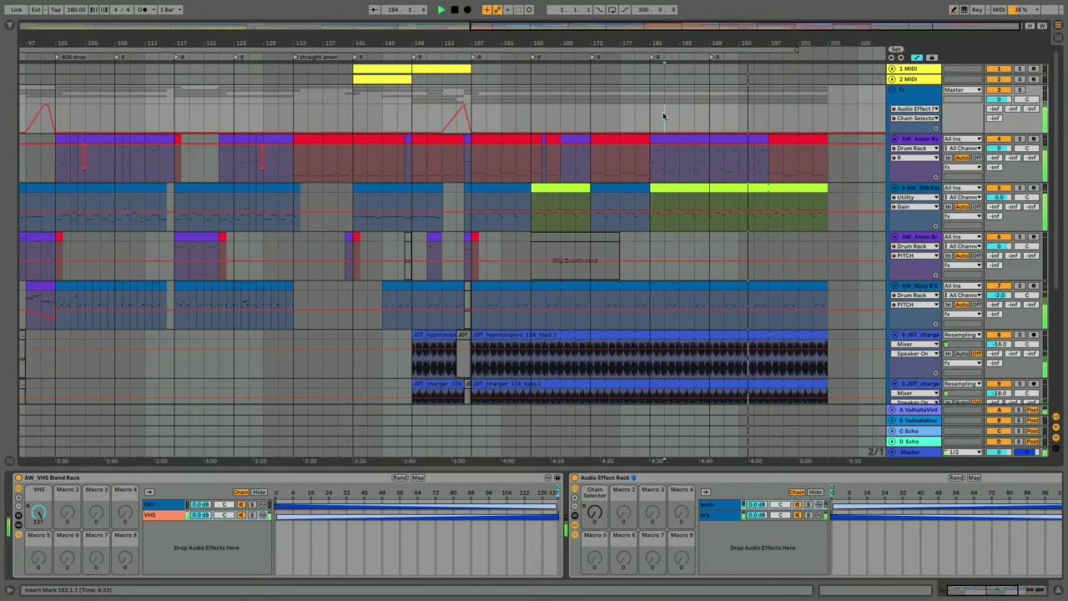
Step: Audition the VHS effect from bar 189, close its Reaktor window, and reshape the fx track's VHS automation to hold 127 until bar 205
{"action": "left_click", "coordinate": [647, 128]}
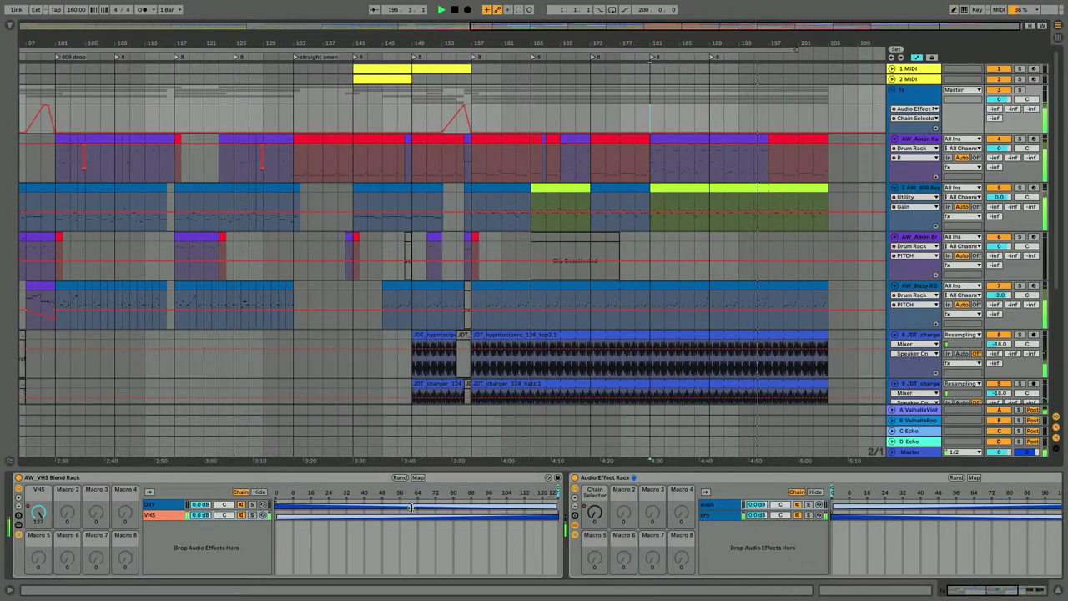
{"action": "double_click", "coordinate": [77, 478]}
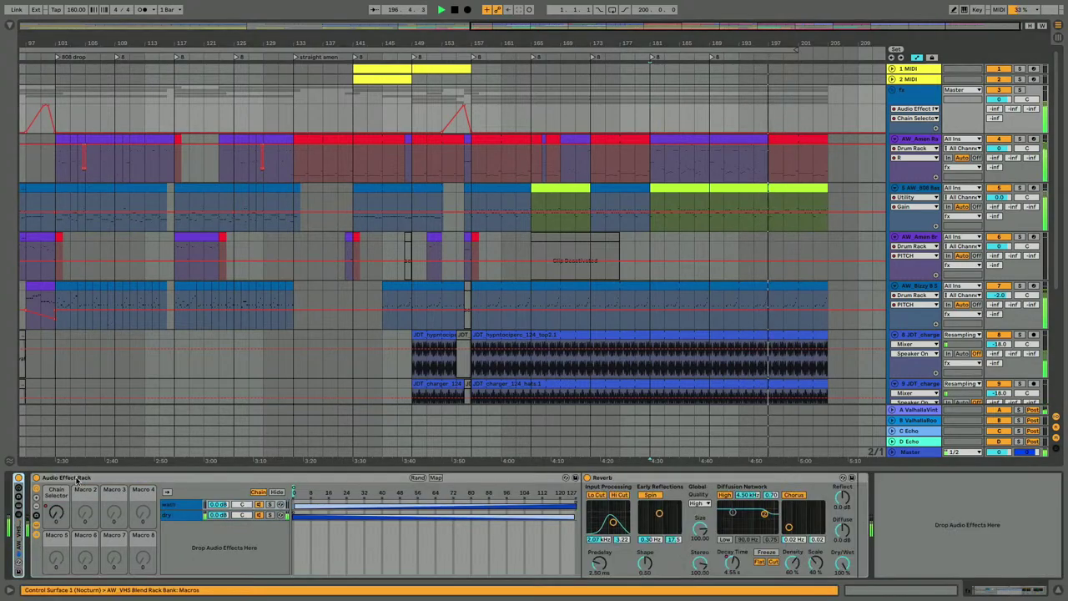
{"action": "left_click", "coordinate": [709, 122]}
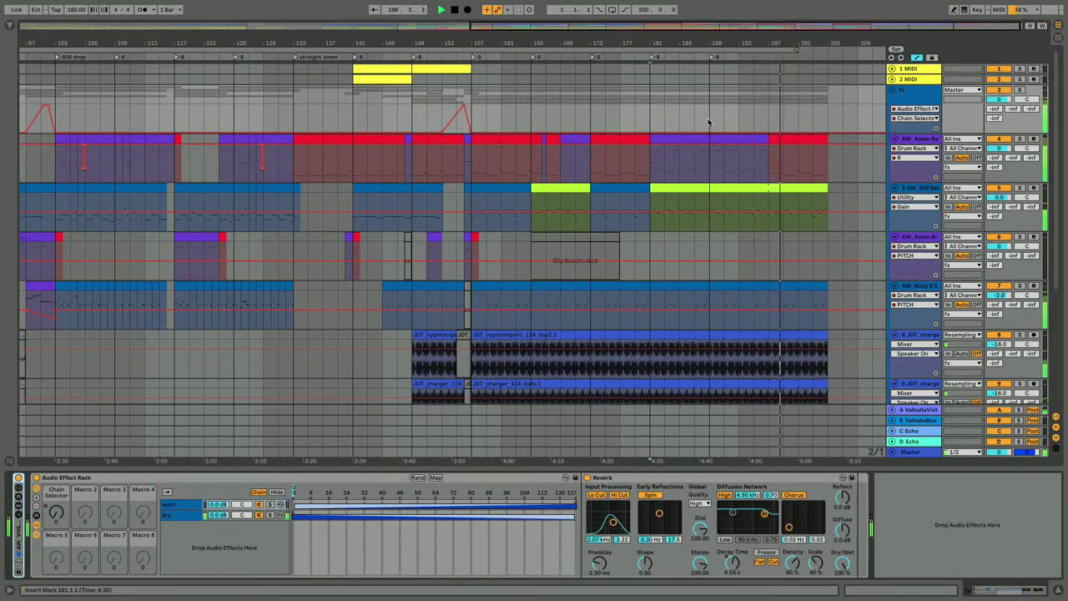
{"action": "double_click", "coordinate": [20, 534]}
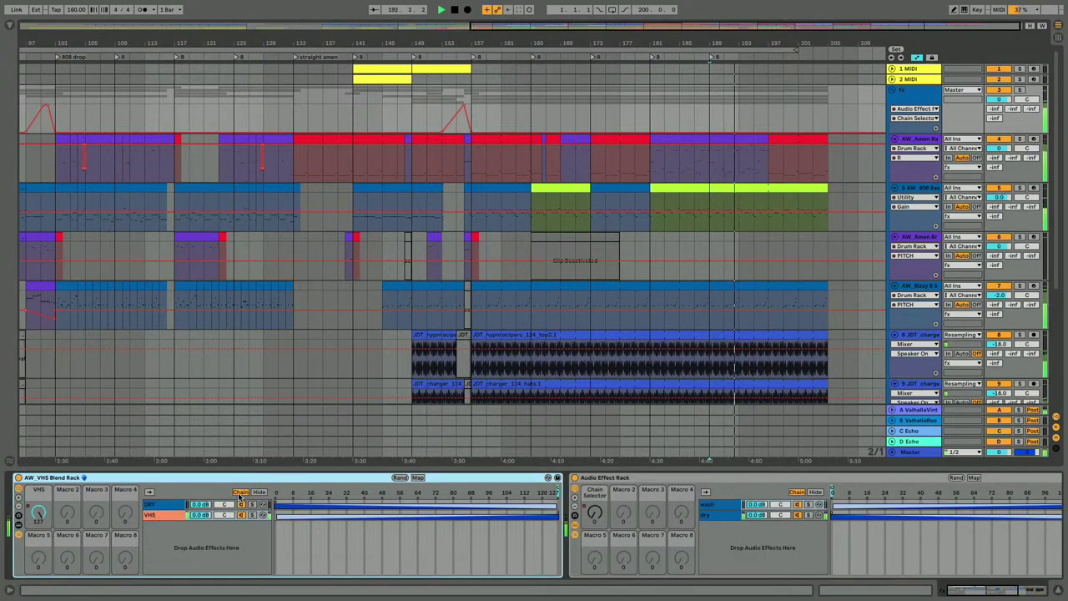
{"action": "left_click", "coordinate": [240, 492]}
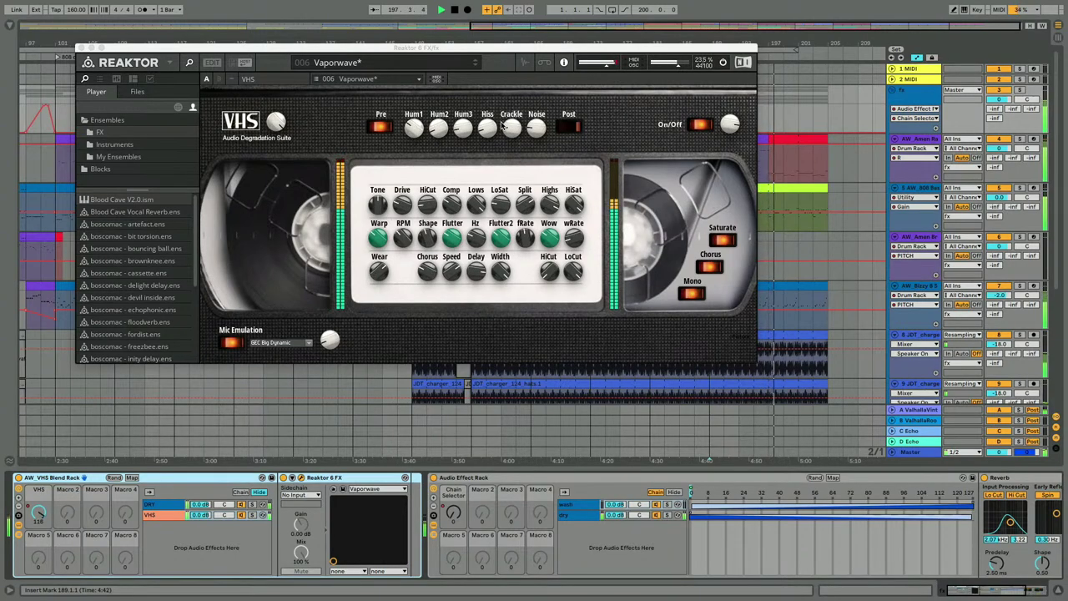
{"action": "left_click", "coordinate": [78, 48]}
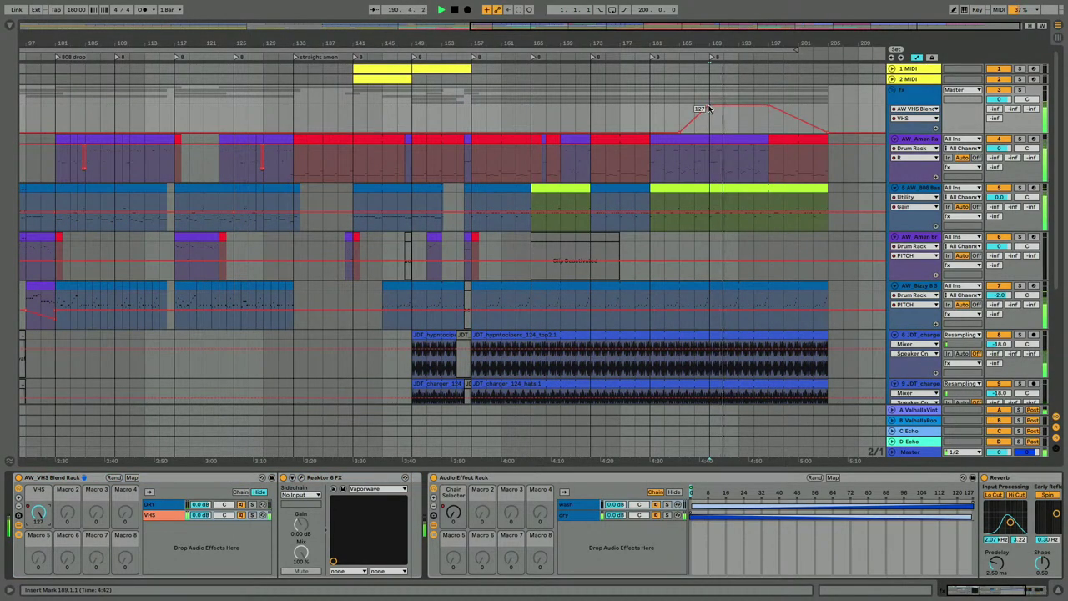
{"action": "left_click_drag", "start_coordinate": [738, 106], "coordinate": [828, 105]}
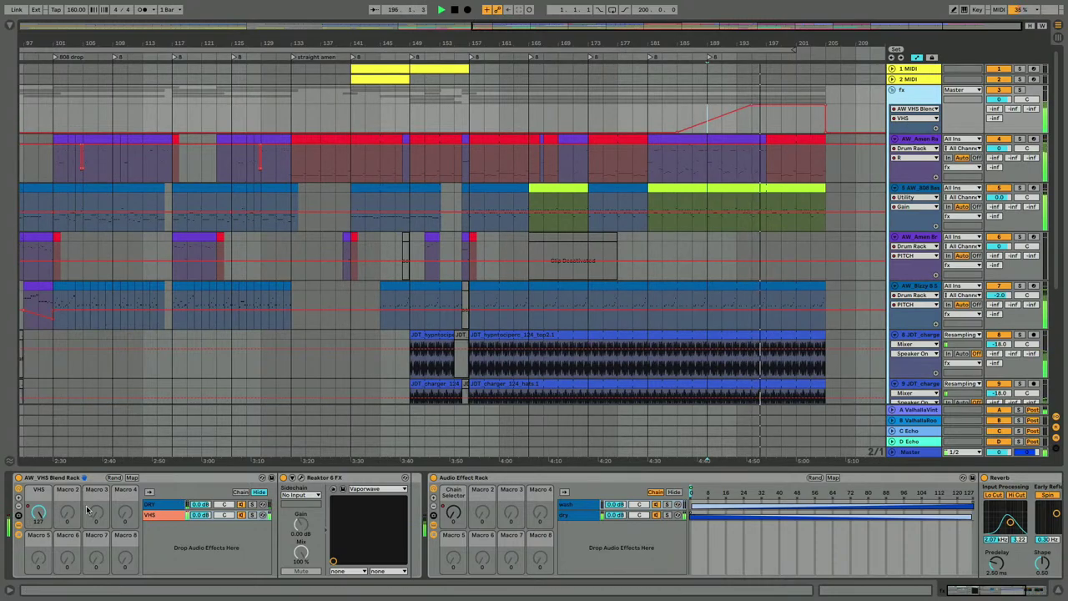
Step: Bypass the AW_VHS Blend Rack on the fx track and fold both effect racks
{"action": "left_click", "coordinate": [18, 478]}
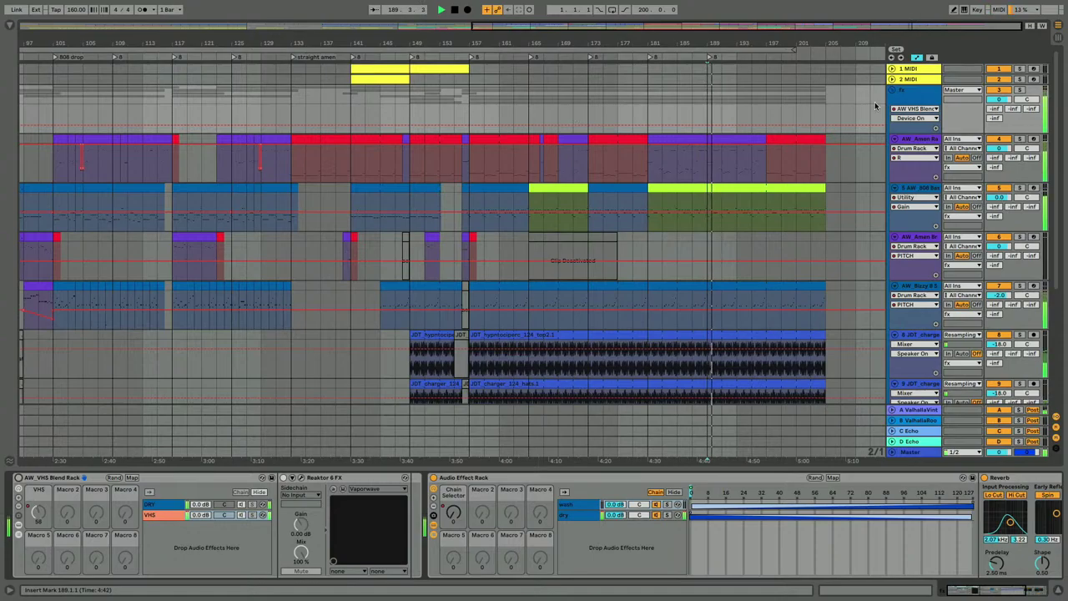
{"action": "left_click", "coordinate": [85, 479]}
{"action": "key", "text": "Delete"}
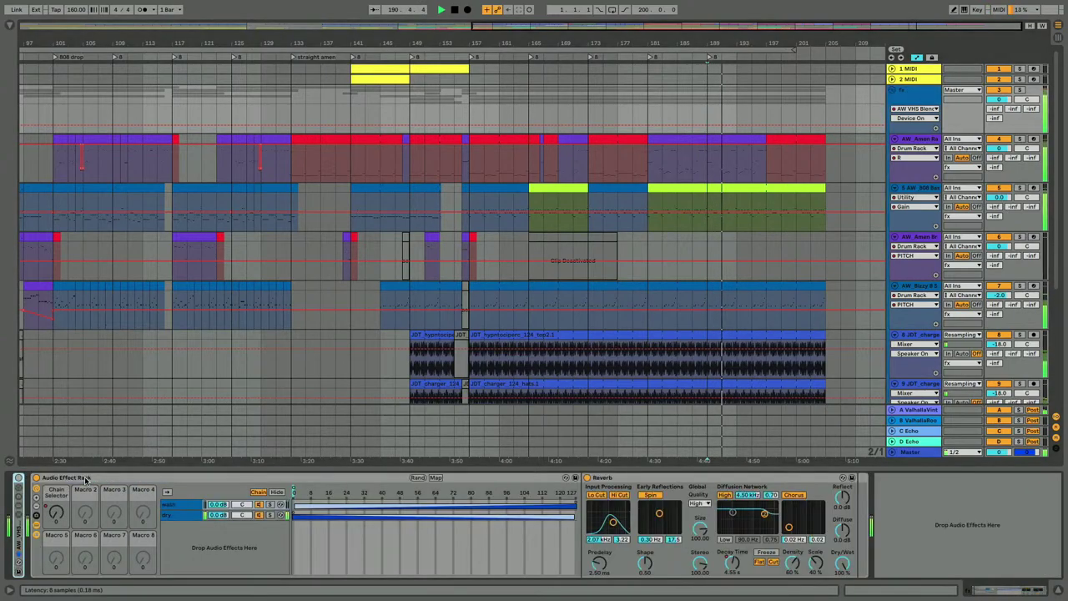
{"action": "double_click", "coordinate": [84, 478]}
Step: Add a Utility audio effect after the two racks on the fx track and hide the browser
{"action": "left_click", "coordinate": [10, 26]}
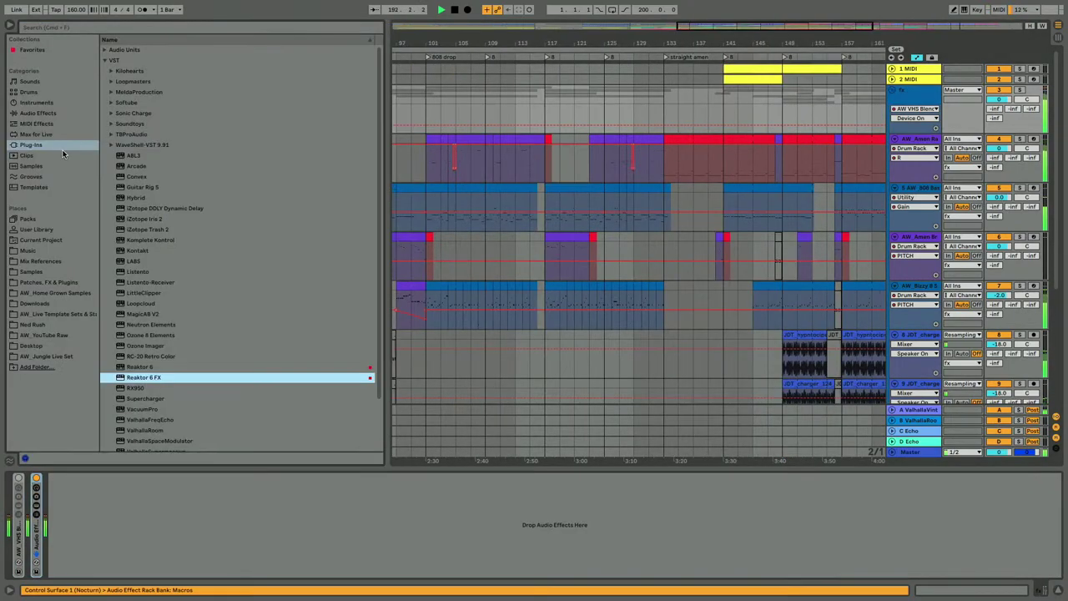
{"action": "left_click", "coordinate": [34, 113]}
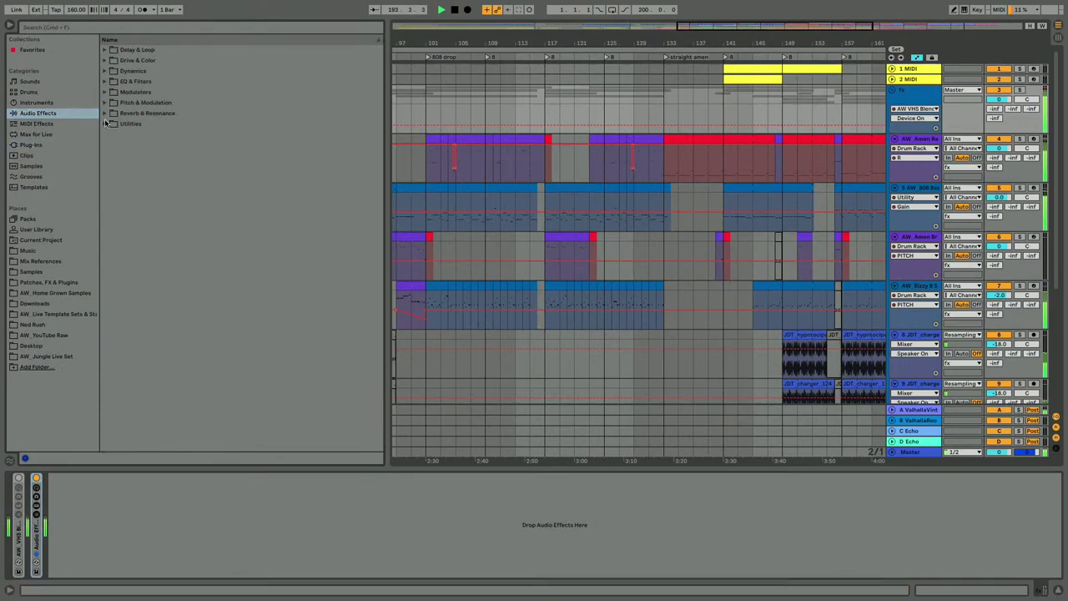
{"action": "left_click", "coordinate": [105, 123]}
{"action": "left_click", "coordinate": [126, 177]}
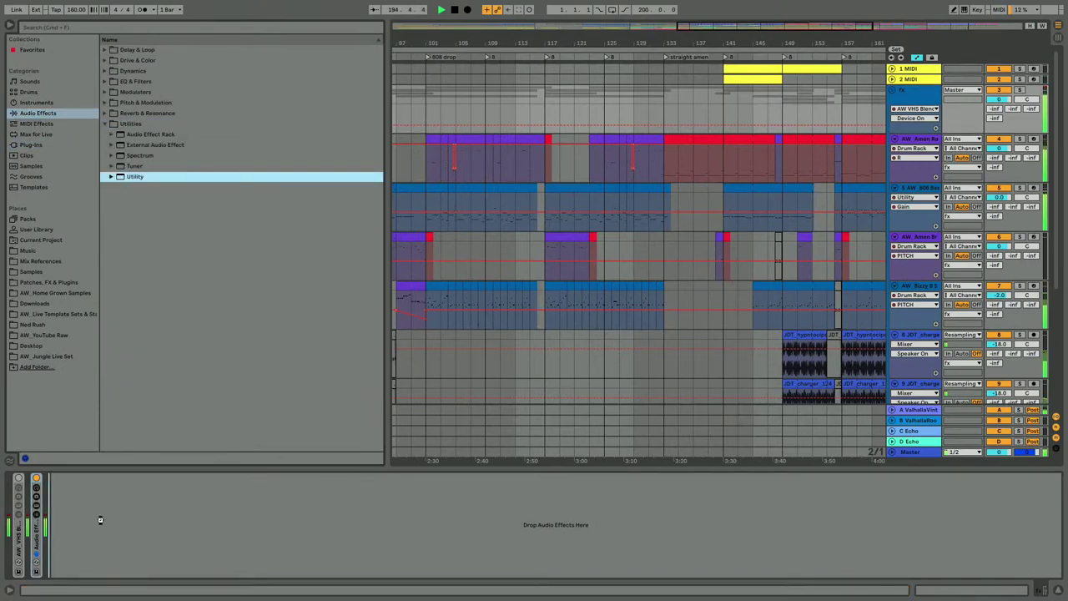
{"action": "left_click_drag", "start_coordinate": [45, 531], "coordinate": [82, 515]}
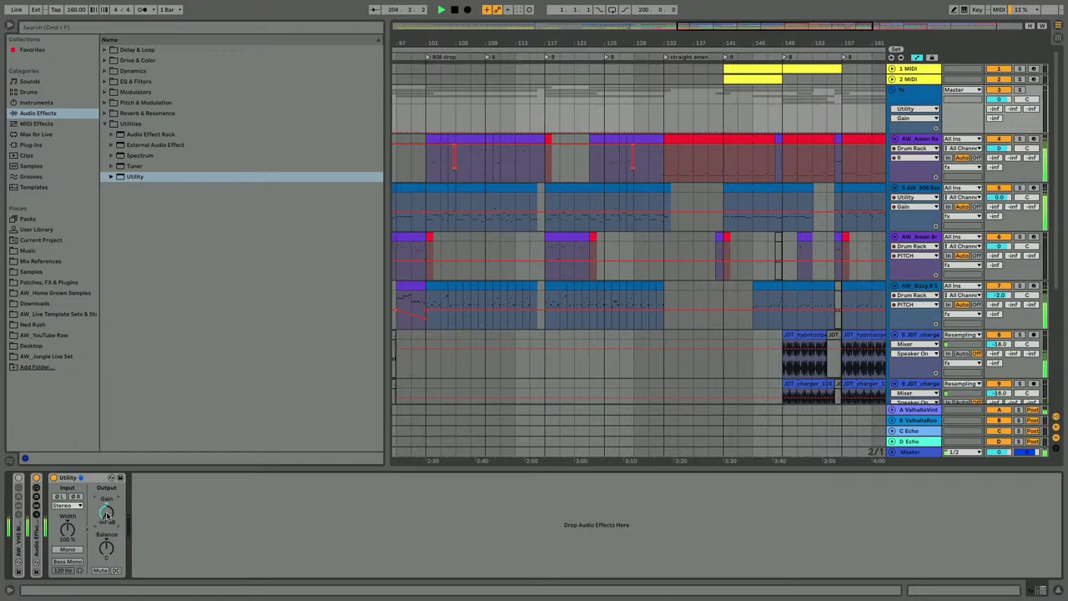
{"action": "left_click", "coordinate": [7, 23]}
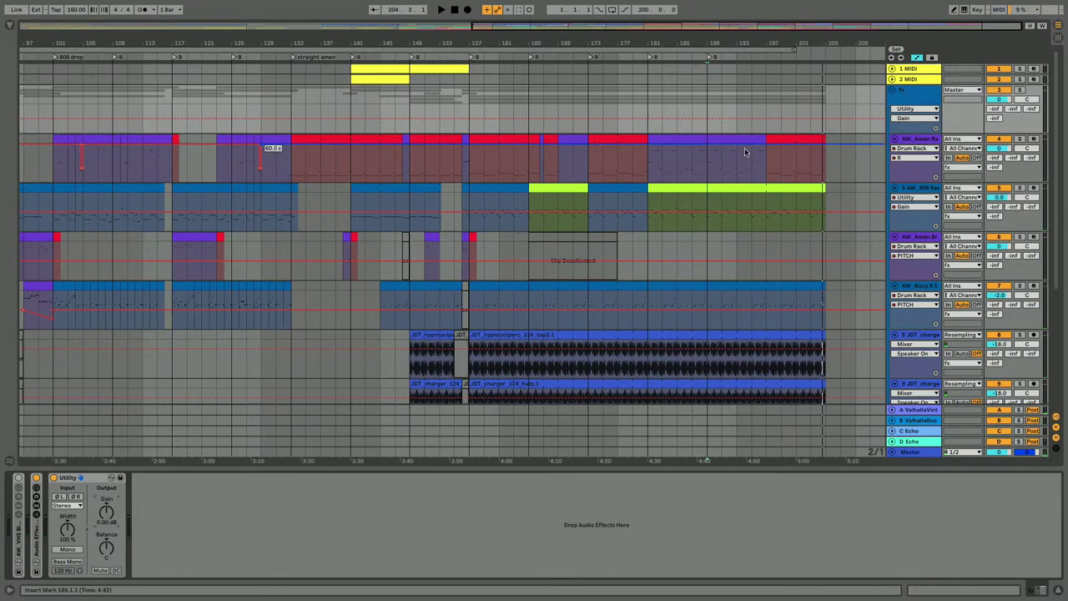
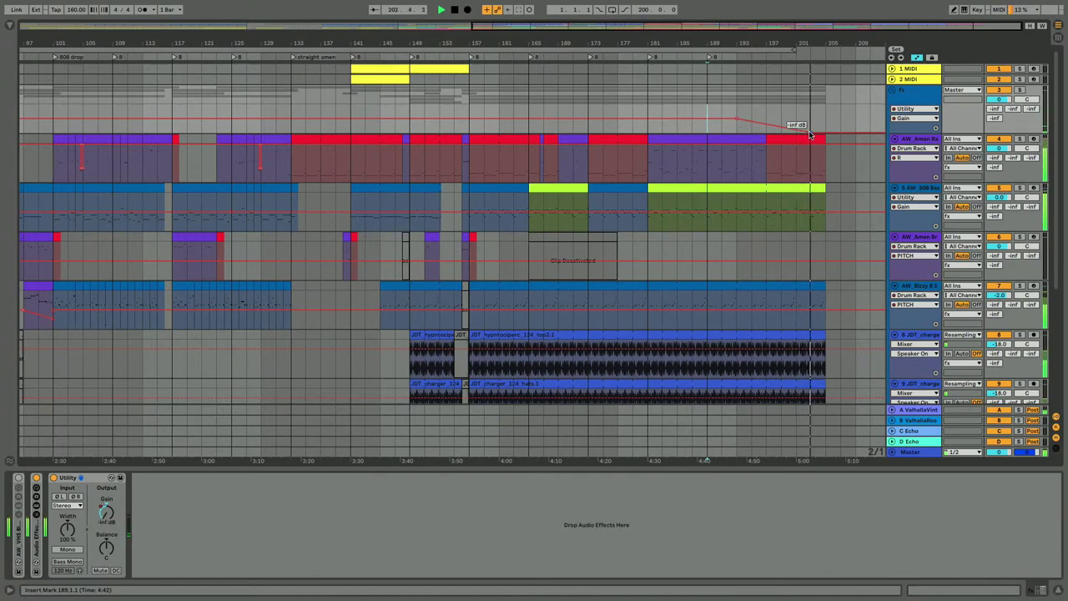
Step: Extend the final Synth-BadgerSolid clip to bar 209
{"action": "scroll", "coordinate": [796, 378], "scroll_direction": "down", "scroll_amount": 4}
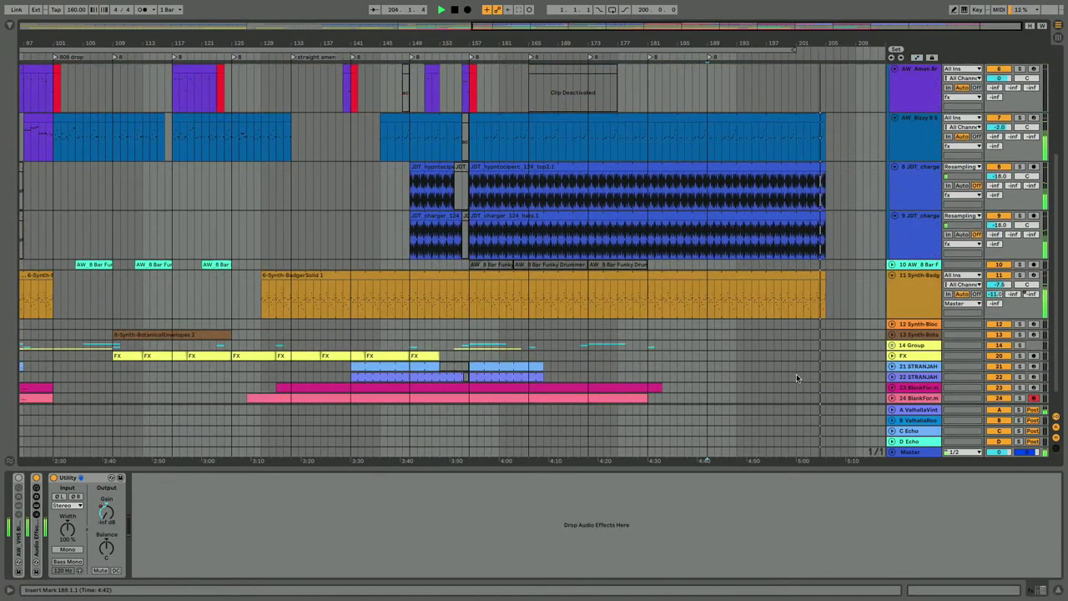
{"action": "left_click_drag", "start_coordinate": [824, 276], "coordinate": [856, 275]}
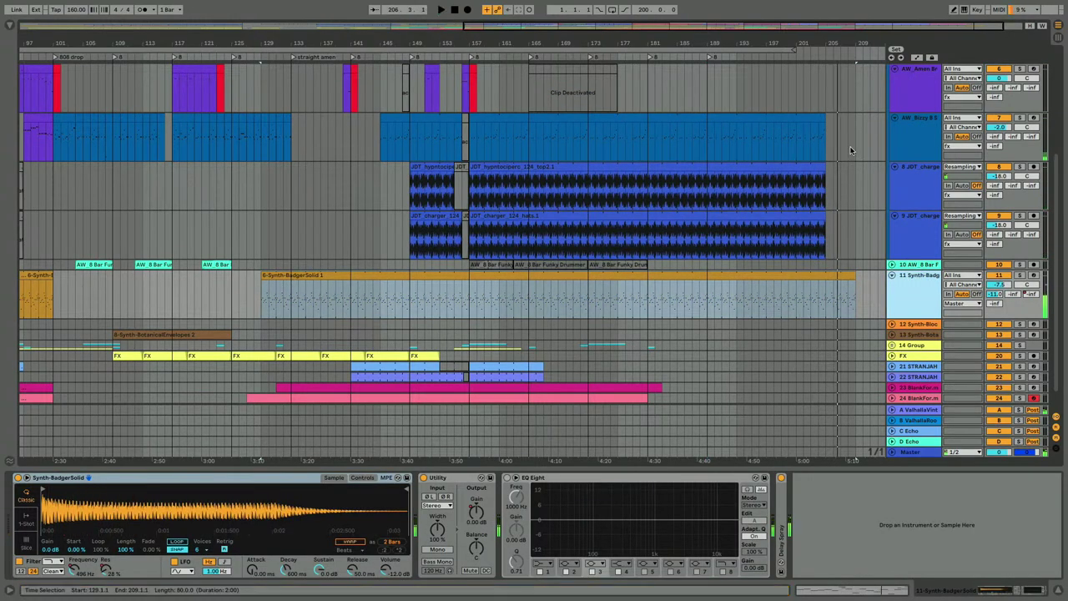
Step: Copy the AW_VHS Blend Rack from the fx track to the end of the Synth-BadgerSolid device chain, then enable and unfold it
{"action": "scroll", "coordinate": [852, 151], "scroll_direction": "up", "scroll_amount": 4}
{"action": "left_click", "coordinate": [910, 111]}
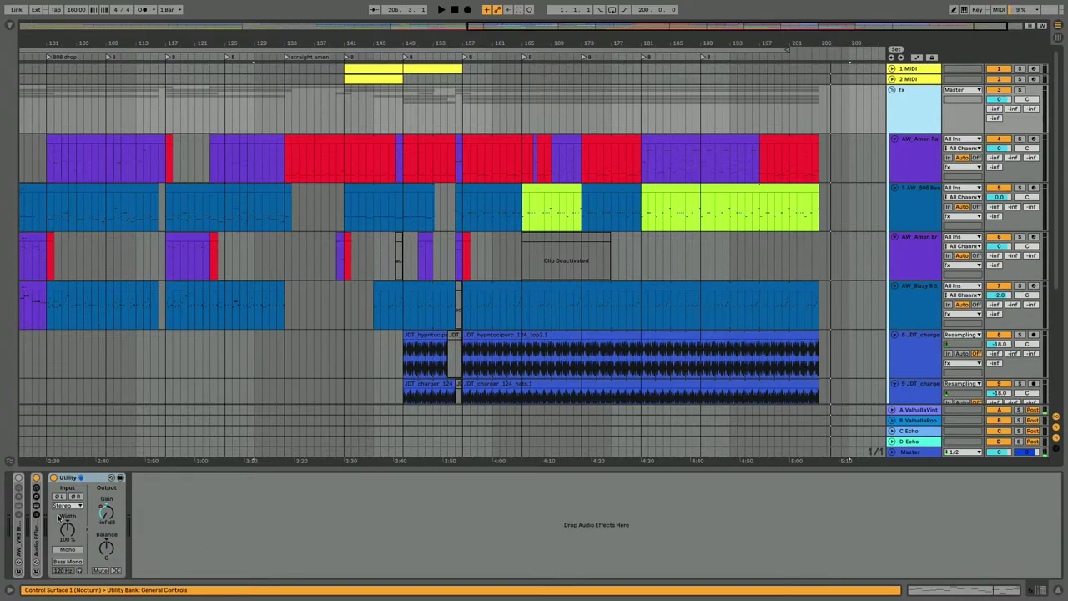
{"action": "left_click", "coordinate": [38, 538]}
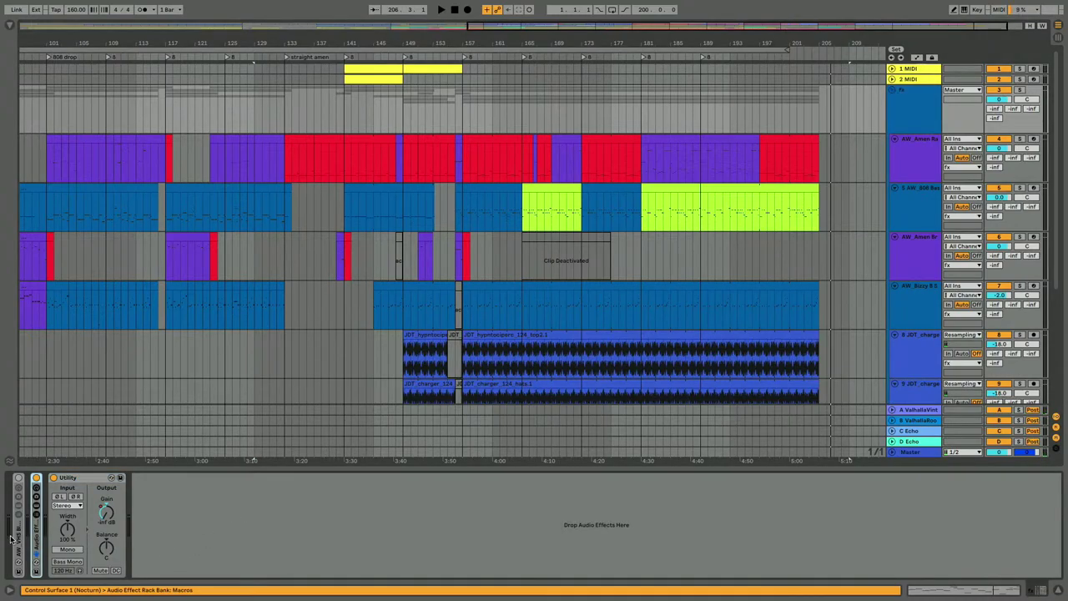
{"action": "left_click", "coordinate": [16, 540]}
{"action": "scroll", "coordinate": [679, 216], "scroll_direction": "down", "scroll_amount": 5}
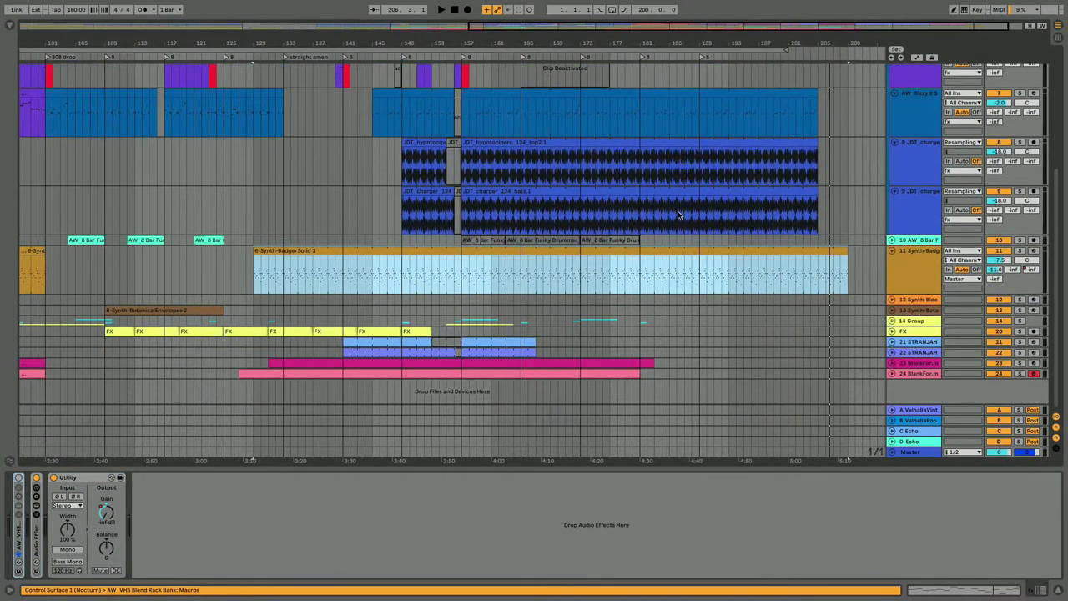
{"action": "left_click", "coordinate": [890, 267]}
{"action": "left_click", "coordinate": [823, 538]}
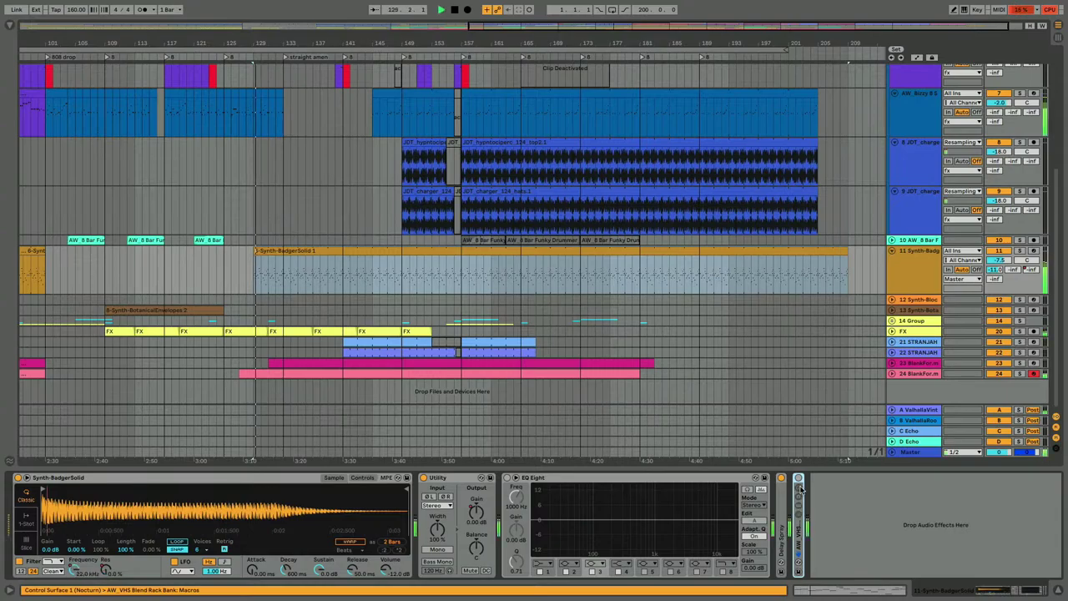
{"action": "double_click", "coordinate": [798, 518]}
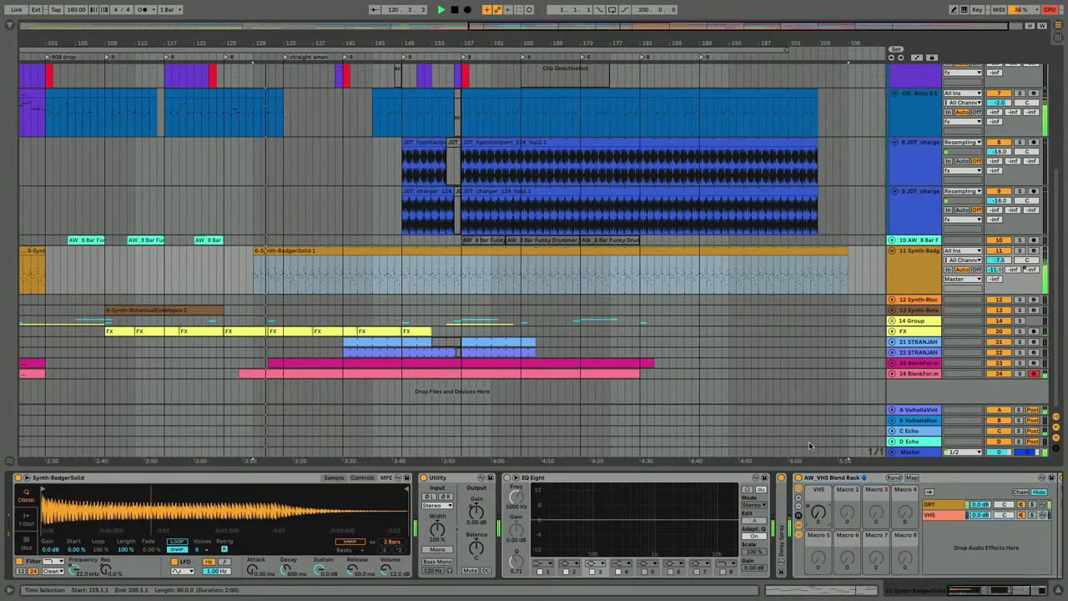
Step: Extend the Synth-BadgerSolid track's VHS automation so it holds at 127 until bar 209, playing from bar 201
{"action": "key", "text": "a"}
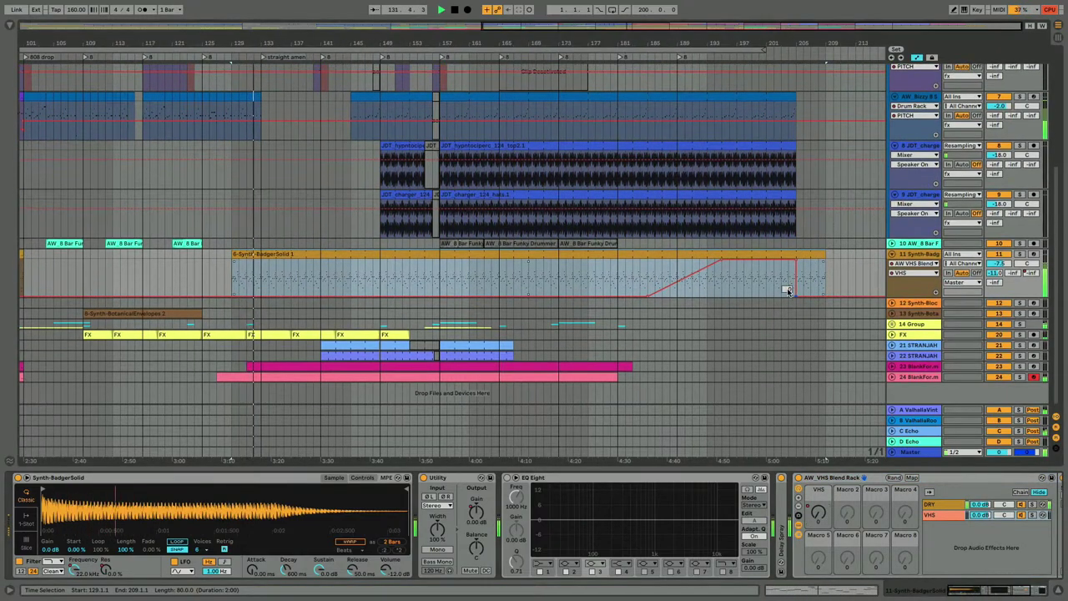
{"action": "left_click", "coordinate": [768, 291]}
{"action": "scroll", "coordinate": [672, 308], "scroll_direction": "up", "scroll_amount": 2}
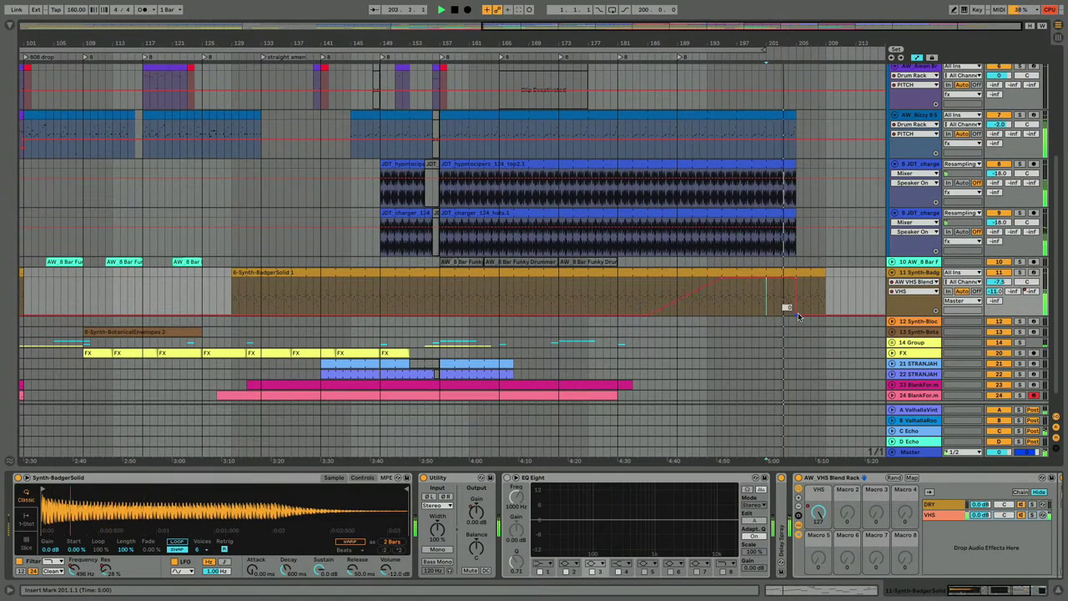
{"action": "left_click_drag", "start_coordinate": [784, 307], "coordinate": [811, 298]}
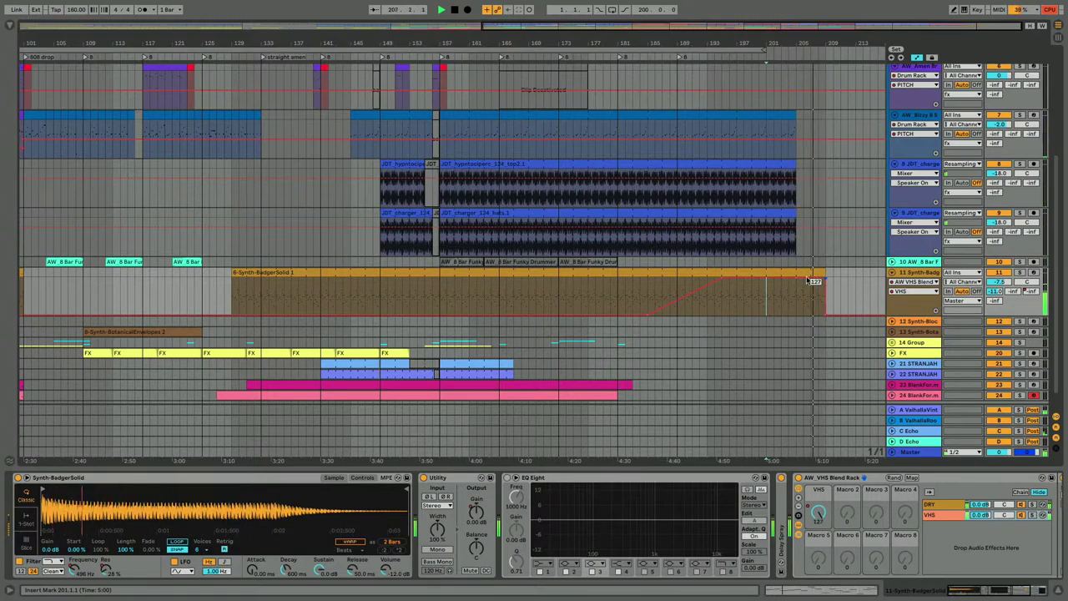
Step: Shift the Synth-BadgerSolid VHS ramp to run from bar 193 to bar 205 and bend it into an upward curve
{"action": "left_click", "coordinate": [641, 295]}
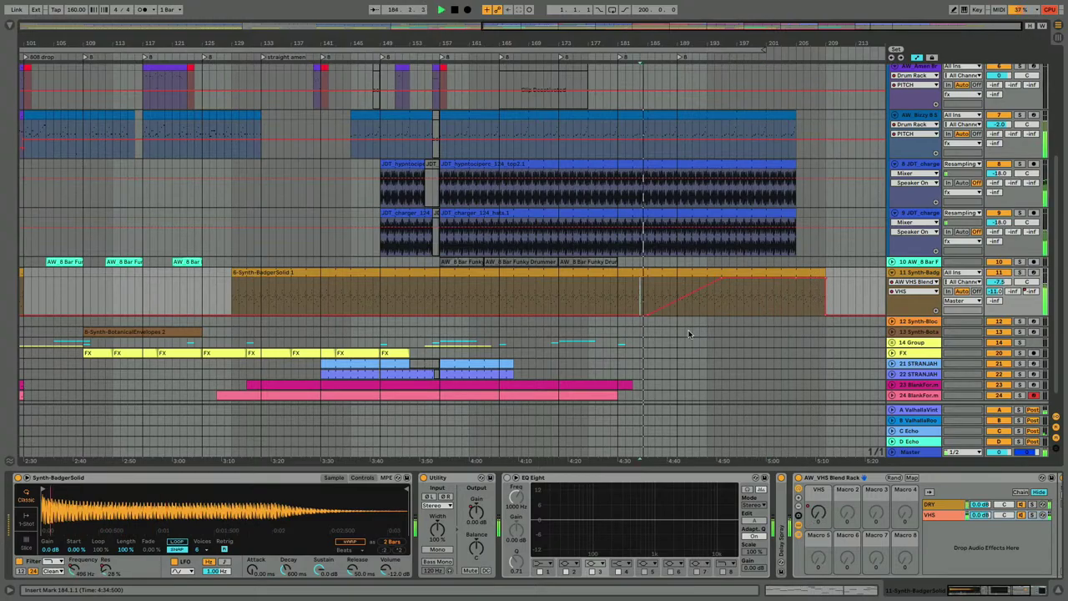
{"action": "scroll", "coordinate": [650, 307], "scroll_direction": "up", "scroll_amount": 5}
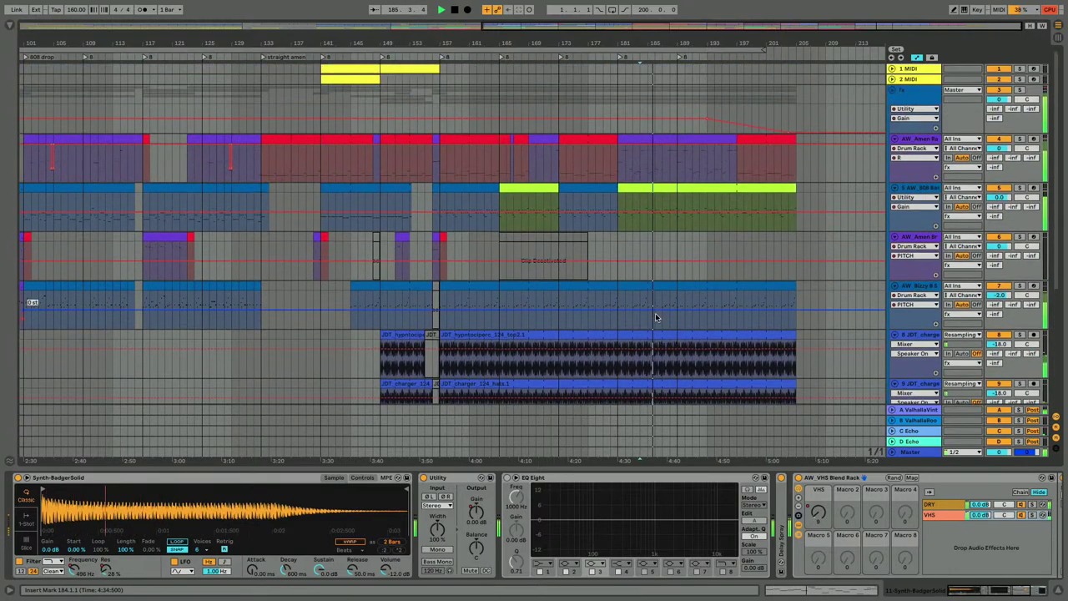
{"action": "scroll", "coordinate": [656, 314], "scroll_direction": "down", "scroll_amount": 5}
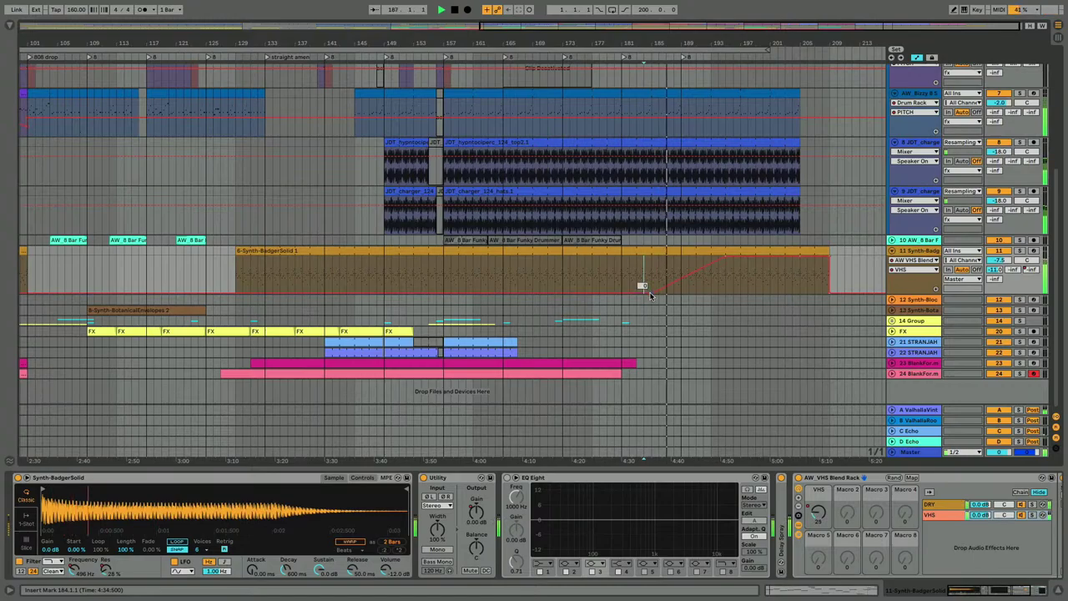
{"action": "left_click_drag", "start_coordinate": [652, 295], "coordinate": [682, 295]}
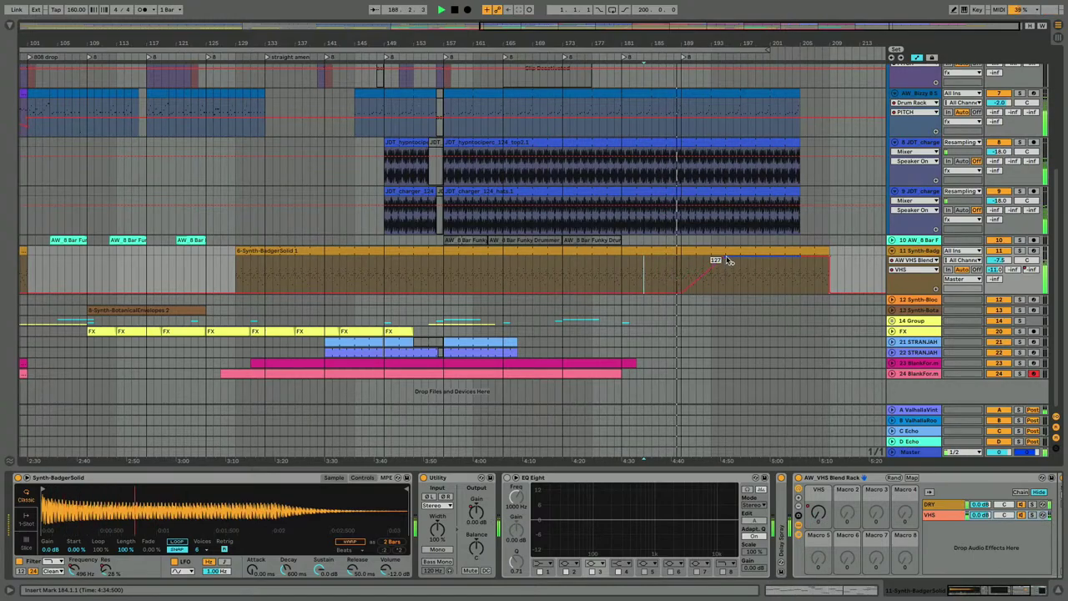
{"action": "scroll", "coordinate": [737, 283], "scroll_direction": "up", "scroll_amount": 5}
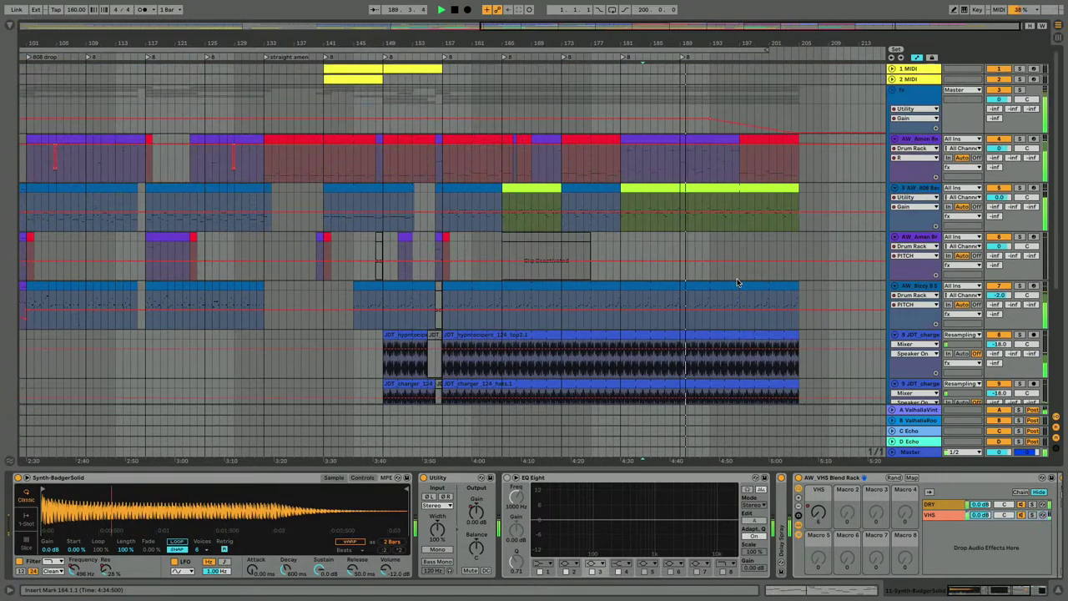
{"action": "scroll", "coordinate": [737, 282], "scroll_direction": "down", "scroll_amount": 5}
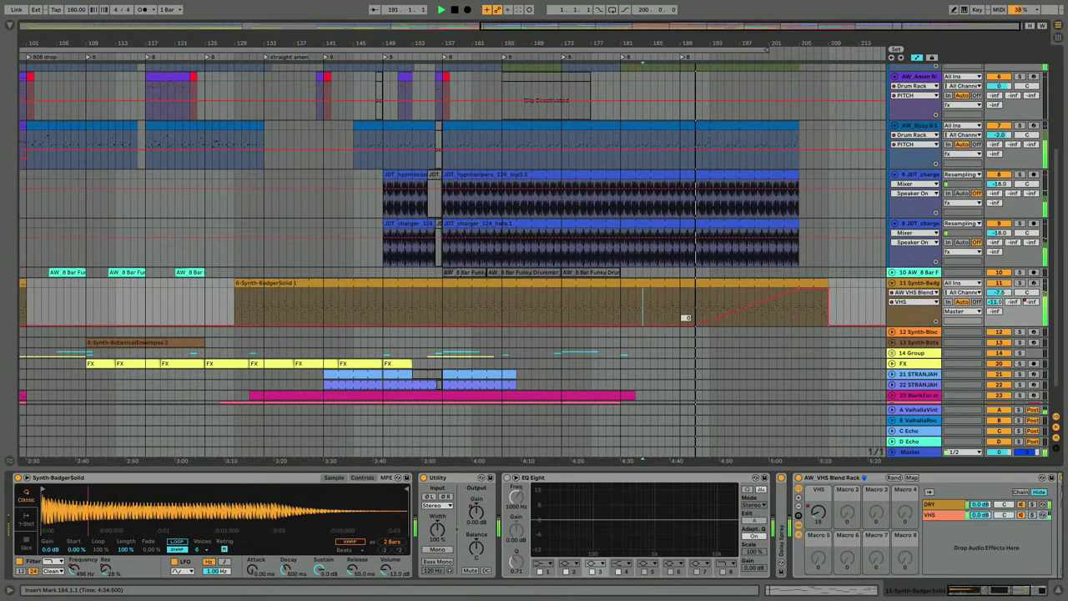
{"action": "scroll", "coordinate": [698, 317], "scroll_direction": "up", "scroll_amount": 5}
{"action": "scroll", "coordinate": [734, 292], "scroll_direction": "down", "scroll_amount": 6}
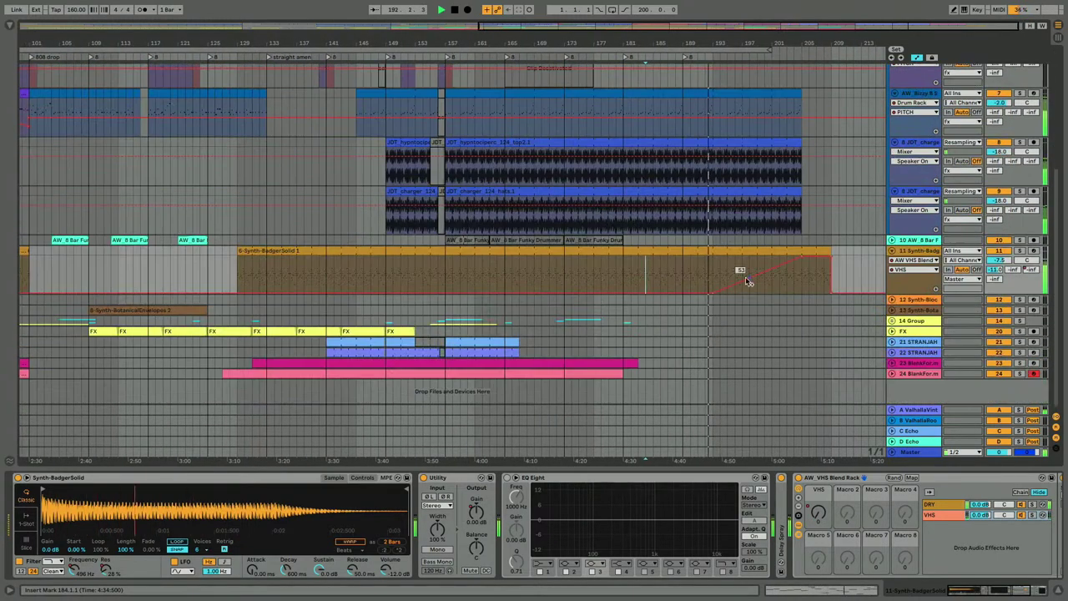
{"action": "left_click_drag", "start_coordinate": [761, 271], "coordinate": [761, 255]}
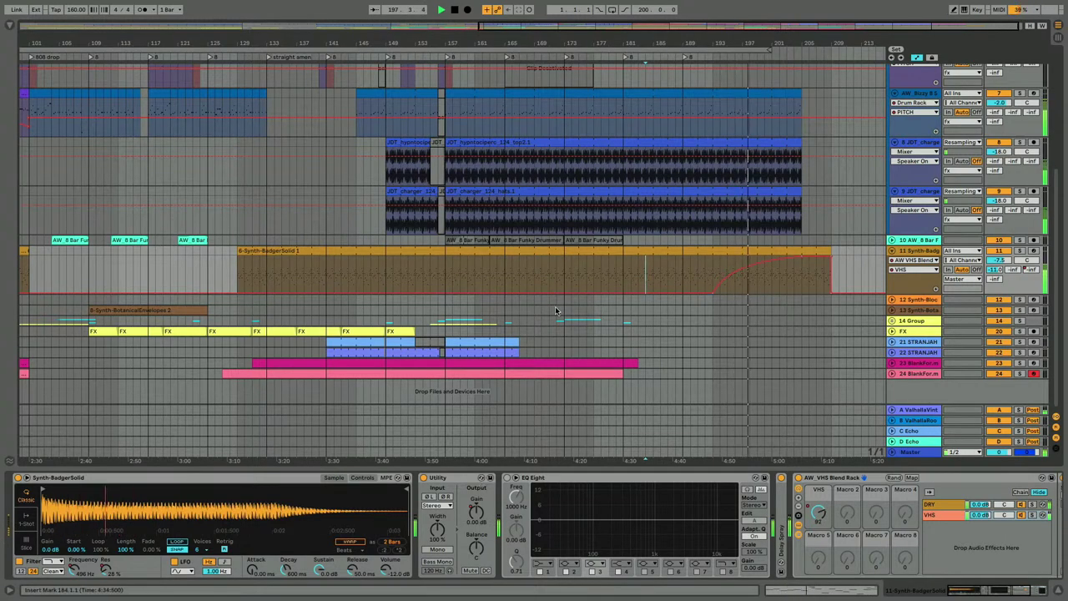
Step: Reshape the fx track's Utility Gain fade into a curve from bar 193 down to -inf dB at bar 201, ignoring the crash notice
{"action": "scroll", "coordinate": [555, 306], "scroll_direction": "up", "scroll_amount": 5}
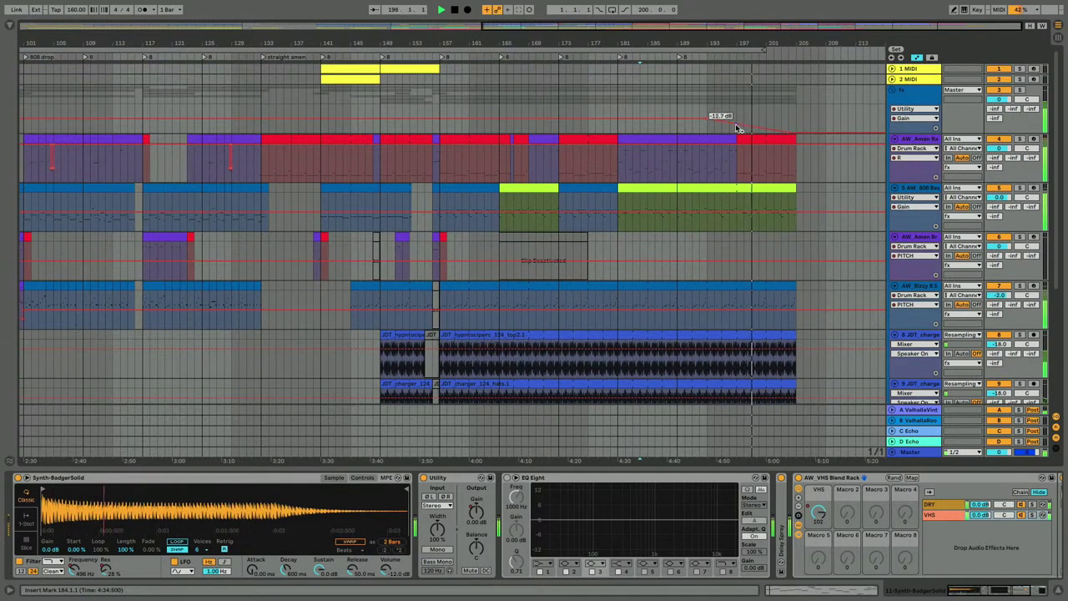
{"action": "left_click_drag", "start_coordinate": [747, 130], "coordinate": [791, 131]}
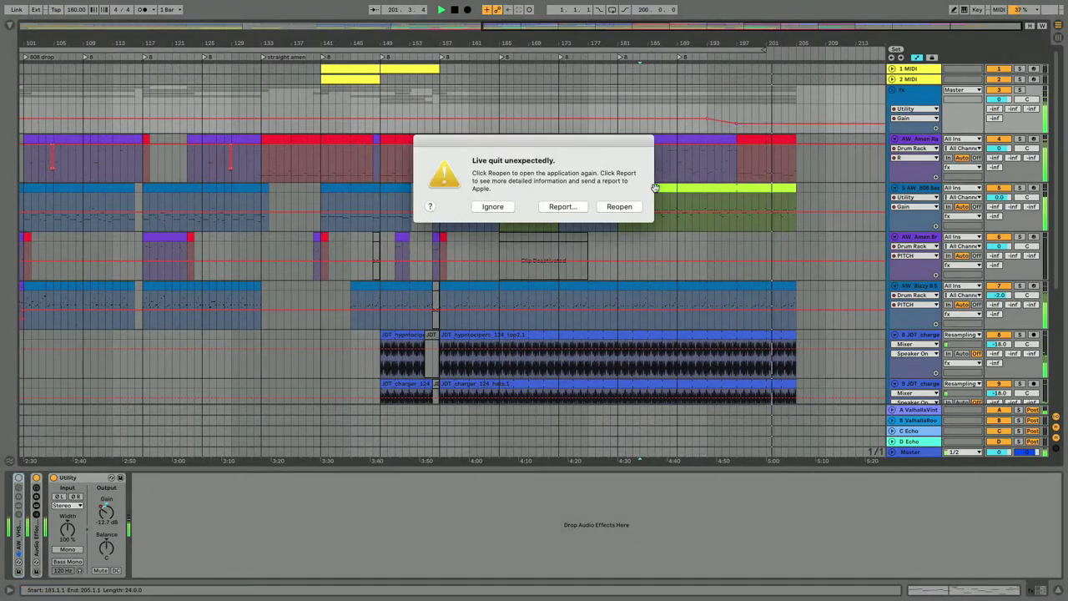
{"action": "left_click", "coordinate": [490, 206]}
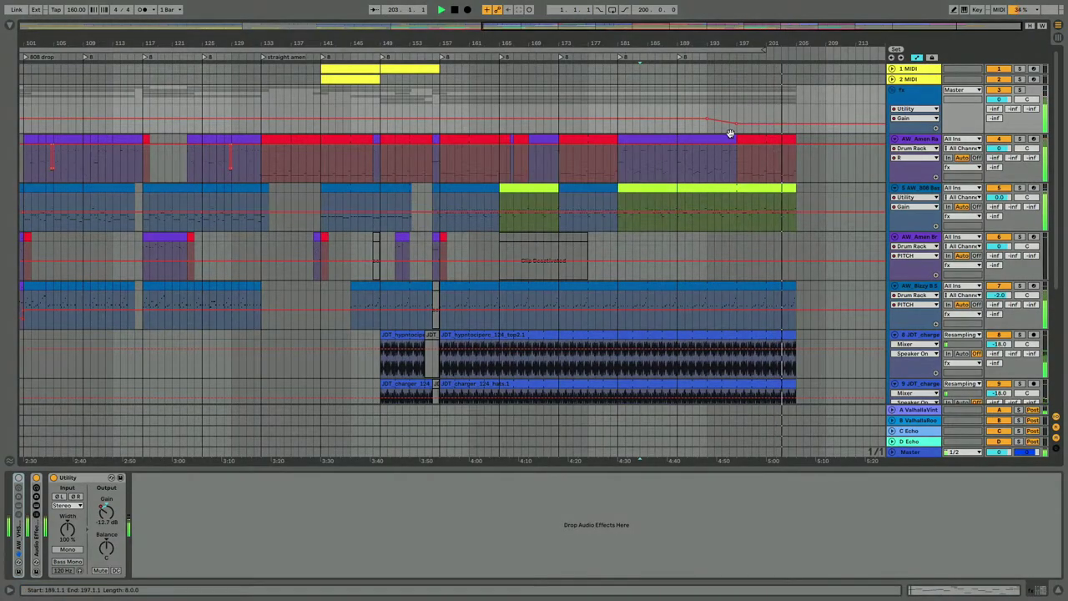
{"action": "key", "text": "super+z"}
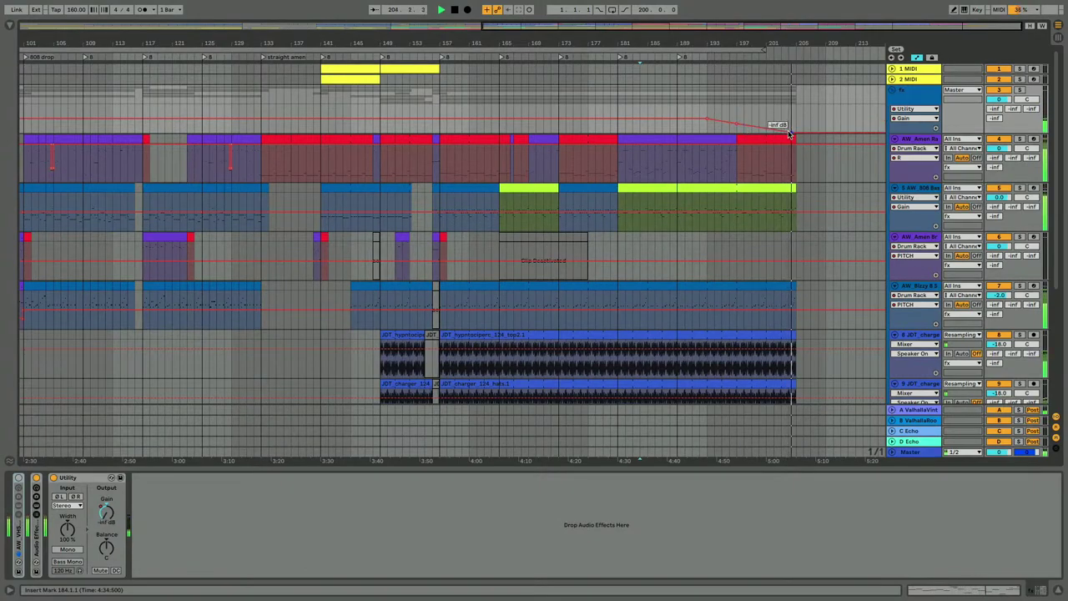
{"action": "left_click", "coordinate": [707, 120]}
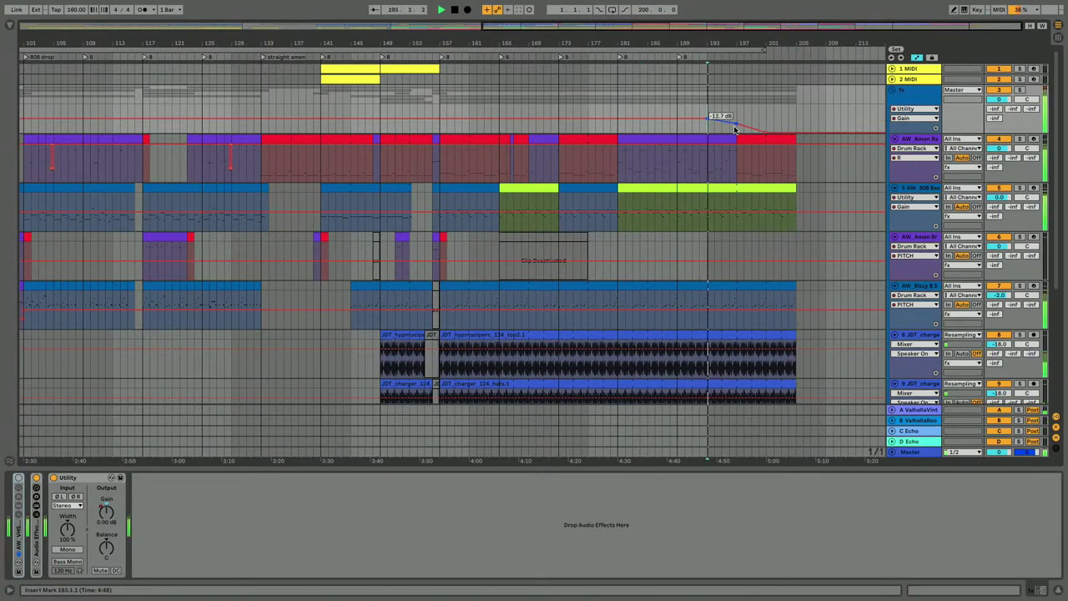
{"action": "left_click_drag", "start_coordinate": [755, 128], "coordinate": [754, 119]}
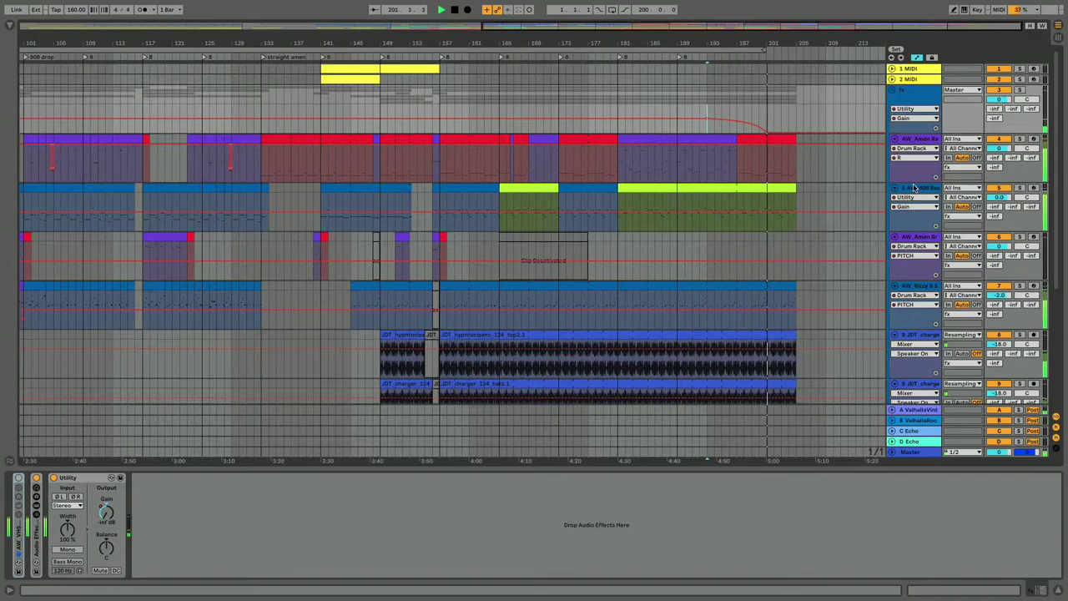
Step: Fold the AW_VHS Blend Rack in the Synth-BadgerSolid device chain and stop playback
{"action": "key", "text": "Tab"}
{"action": "key", "text": "Tab"}
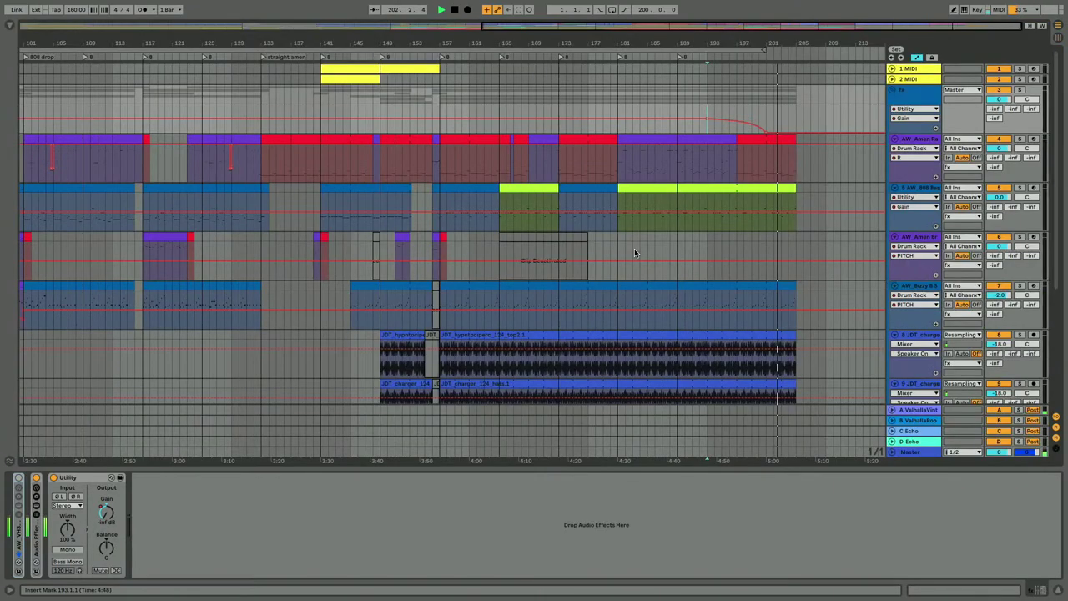
{"action": "scroll", "coordinate": [740, 343], "scroll_direction": "down", "scroll_amount": 5}
{"action": "left_click", "coordinate": [893, 267]}
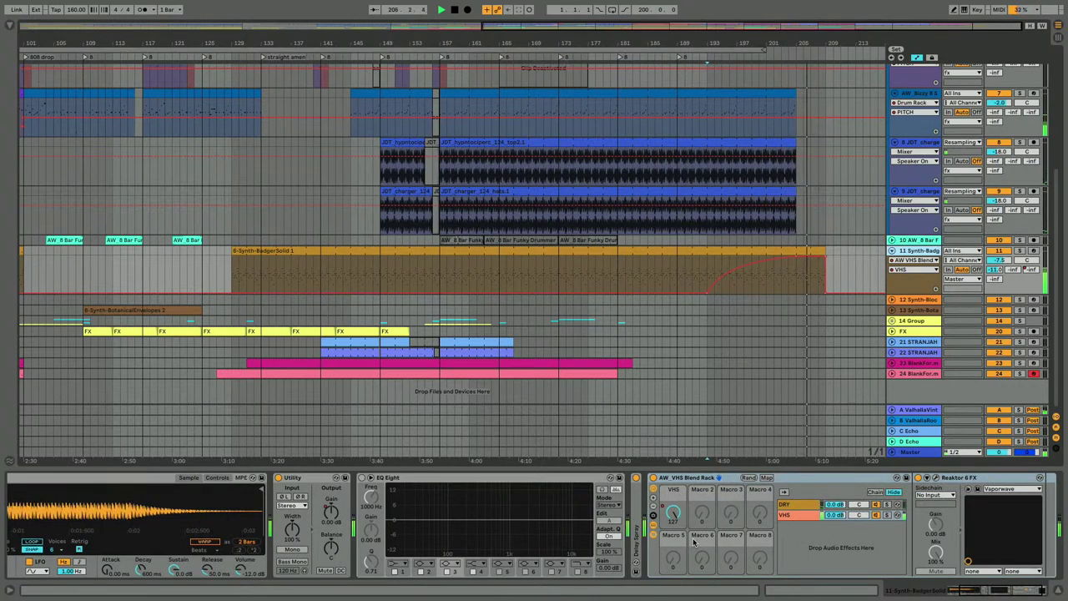
{"action": "double_click", "coordinate": [673, 479]}
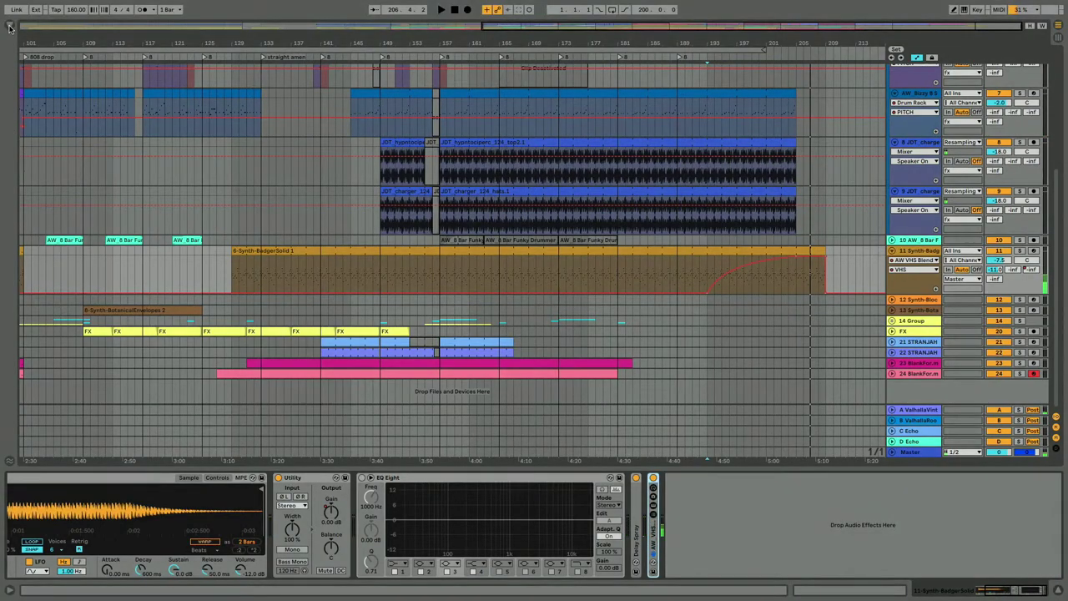
Step: Add the Soundtoys Little AlterBoy Audio Unit to the end of the Synth-BadgerSolid device chain
{"action": "left_click", "coordinate": [10, 27]}
{"action": "left_click", "coordinate": [31, 144]}
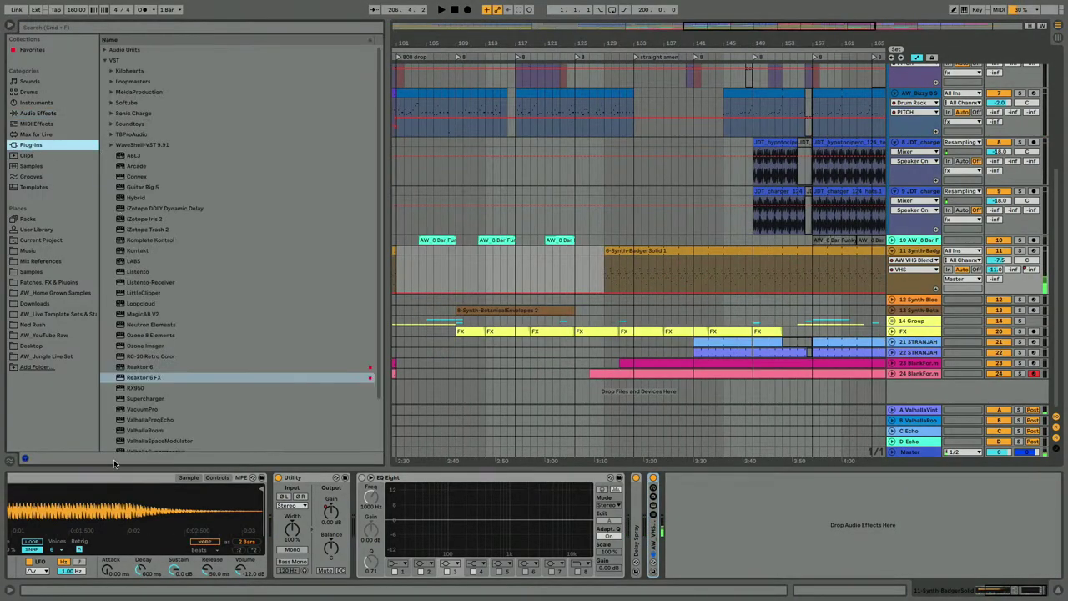
{"action": "left_click", "coordinate": [105, 61]}
{"action": "left_click", "coordinate": [104, 50]}
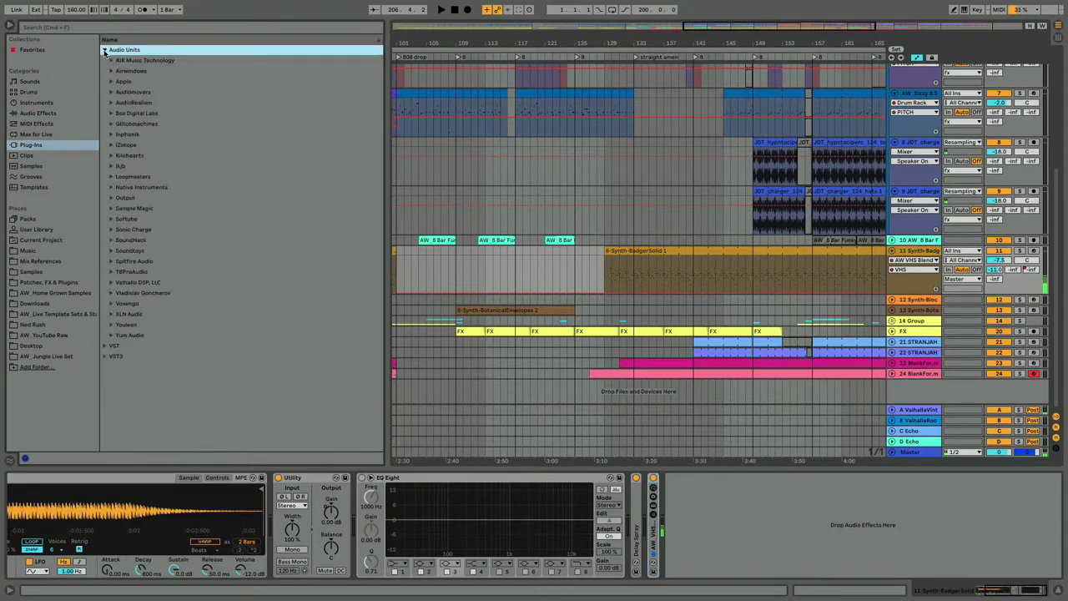
{"action": "left_click", "coordinate": [110, 250]}
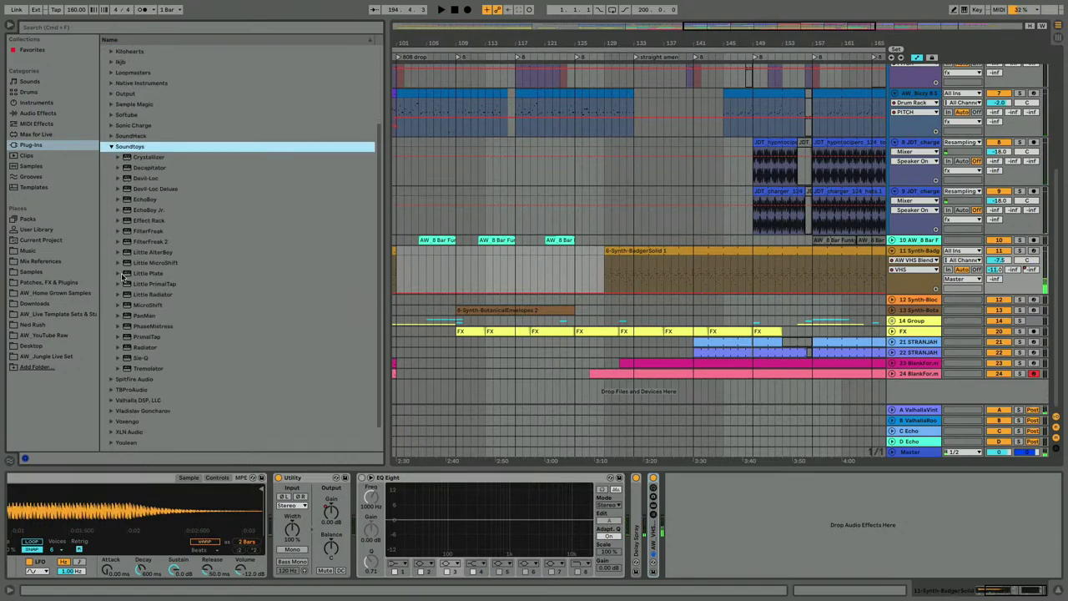
{"action": "left_click", "coordinate": [132, 254]}
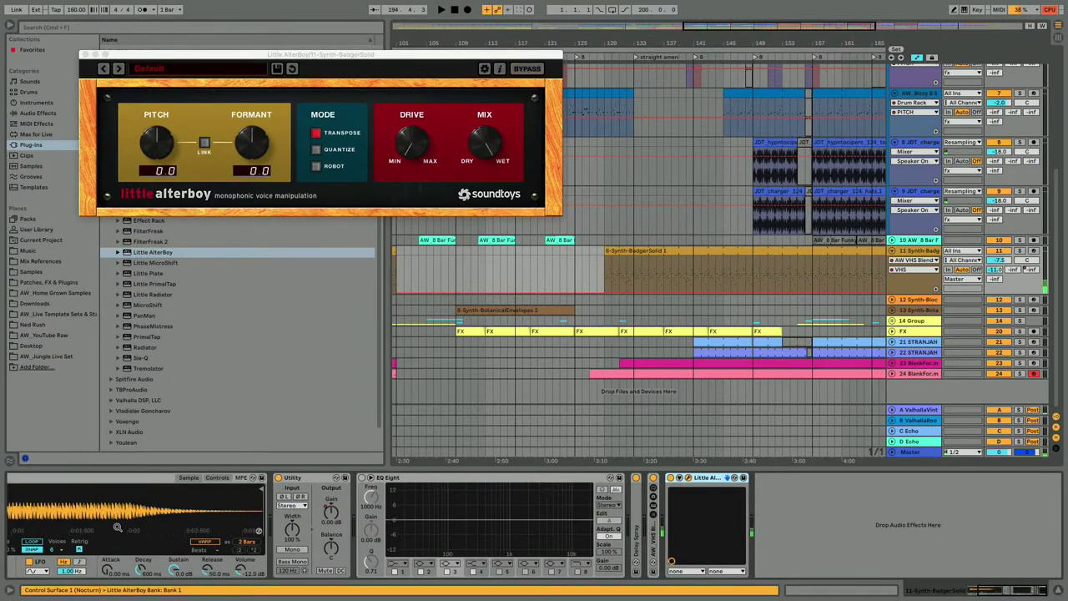
Step: Link Formant to Pitch in Little AlterBoy, then close its window and unfold its parameters in the device chain
{"action": "left_click", "coordinate": [204, 143]}
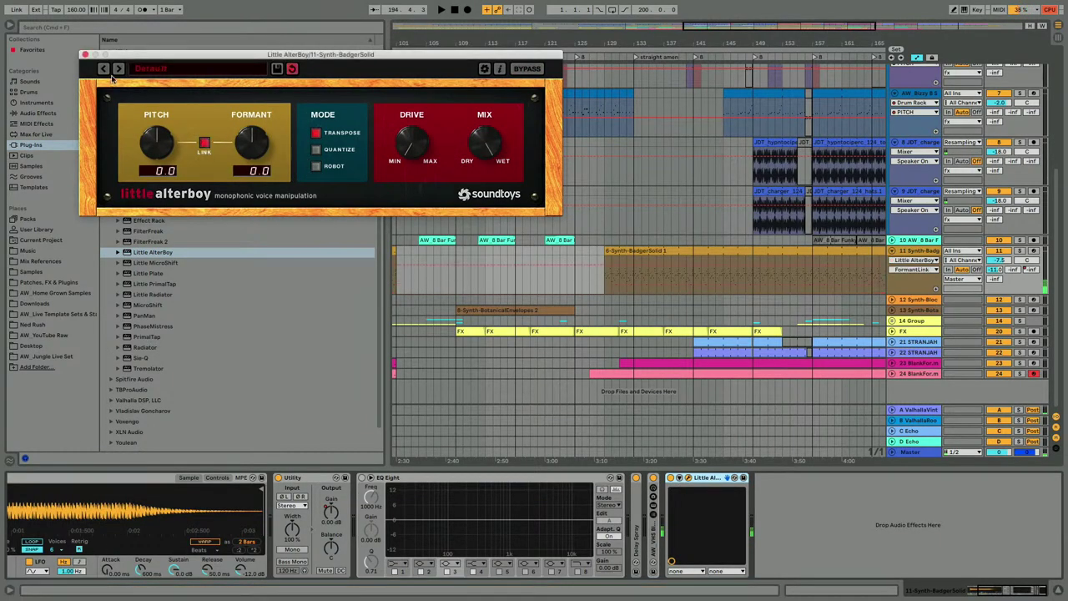
{"action": "left_click", "coordinate": [84, 54]}
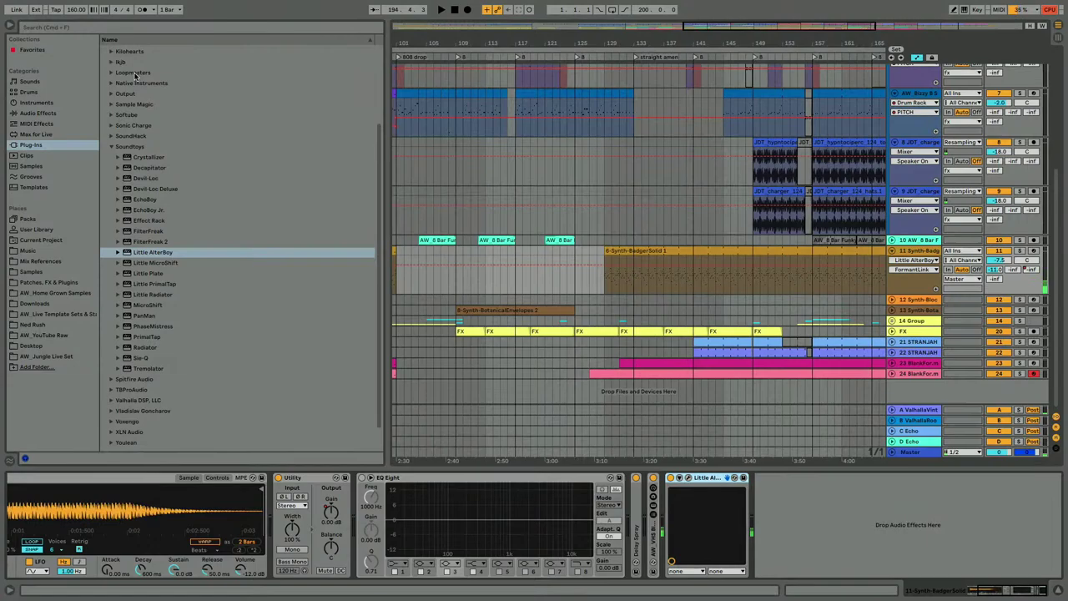
{"action": "left_click", "coordinate": [679, 478]}
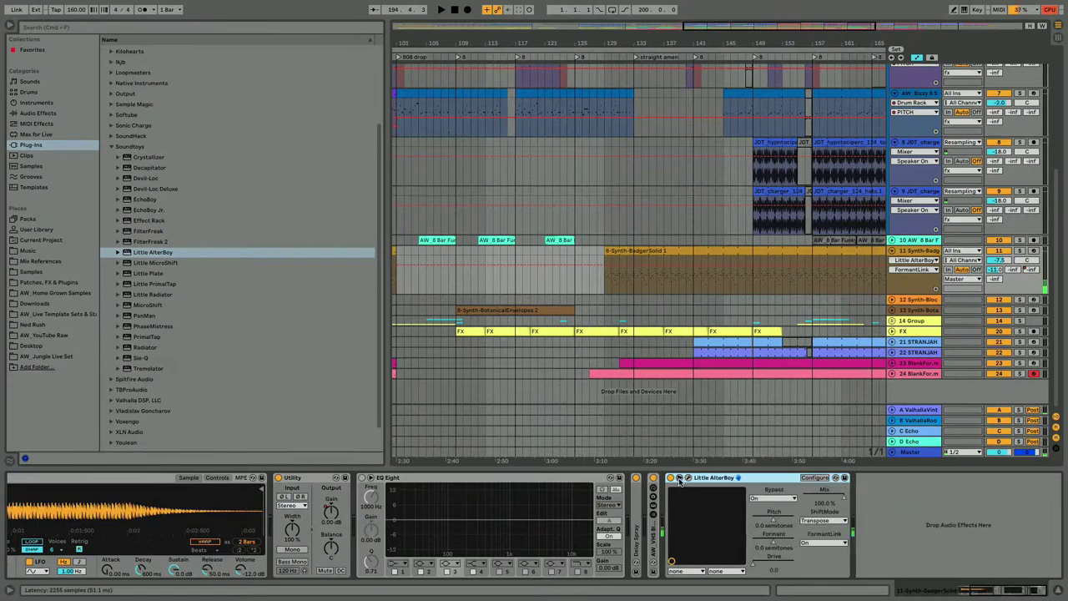
Step: Choose Little AlterBoy's Pitch for the Synth-BadgerSolid automation lane and turn on Configure mode
{"action": "left_click", "coordinate": [772, 520]}
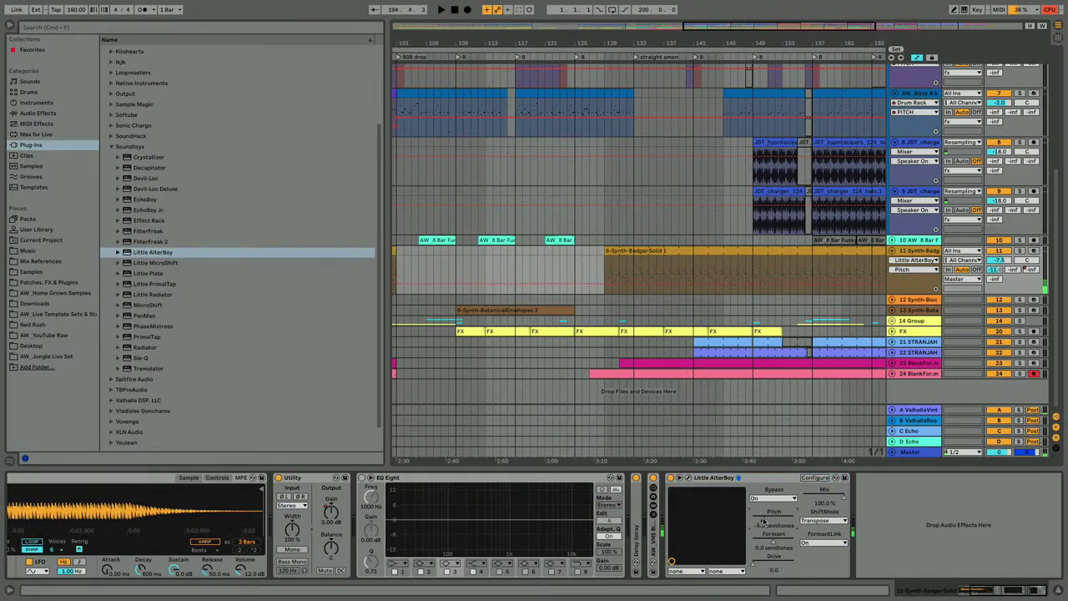
{"action": "left_click", "coordinate": [811, 479]}
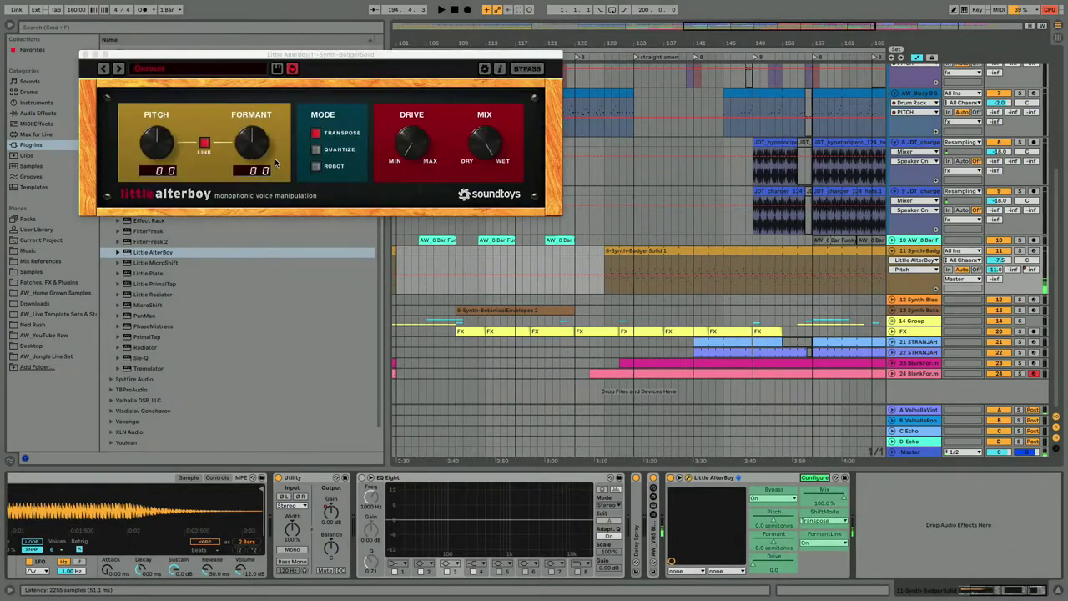
{"action": "left_click", "coordinate": [150, 143]}
Step: Automate Little AlterBoy's Pitch to fall from 0 at bar 201 to -12 semitones at bar 209, playing from bar 193
{"action": "scroll", "coordinate": [659, 246], "scroll_direction": "right", "scroll_amount": 10}
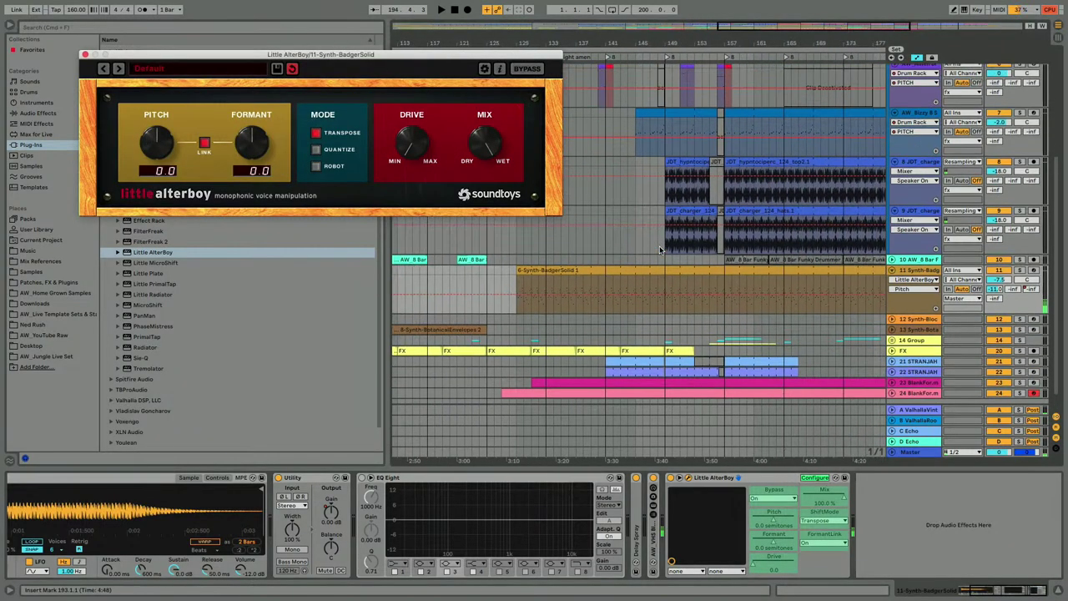
{"action": "left_click", "coordinate": [713, 279]}
{"action": "key", "text": "space"}
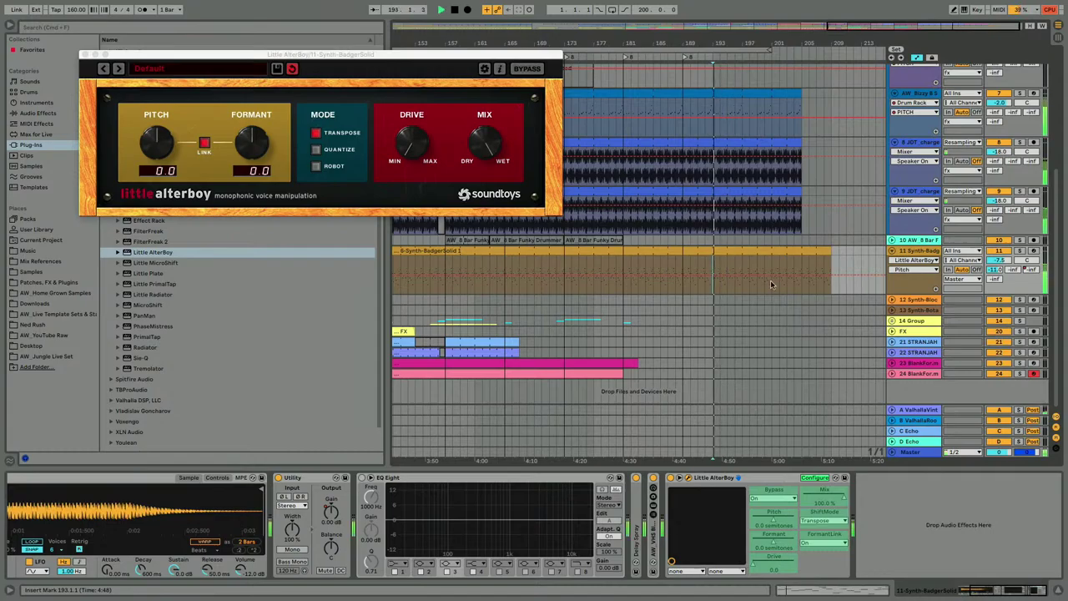
{"action": "scroll", "coordinate": [787, 282], "scroll_direction": "up", "scroll_amount": 5}
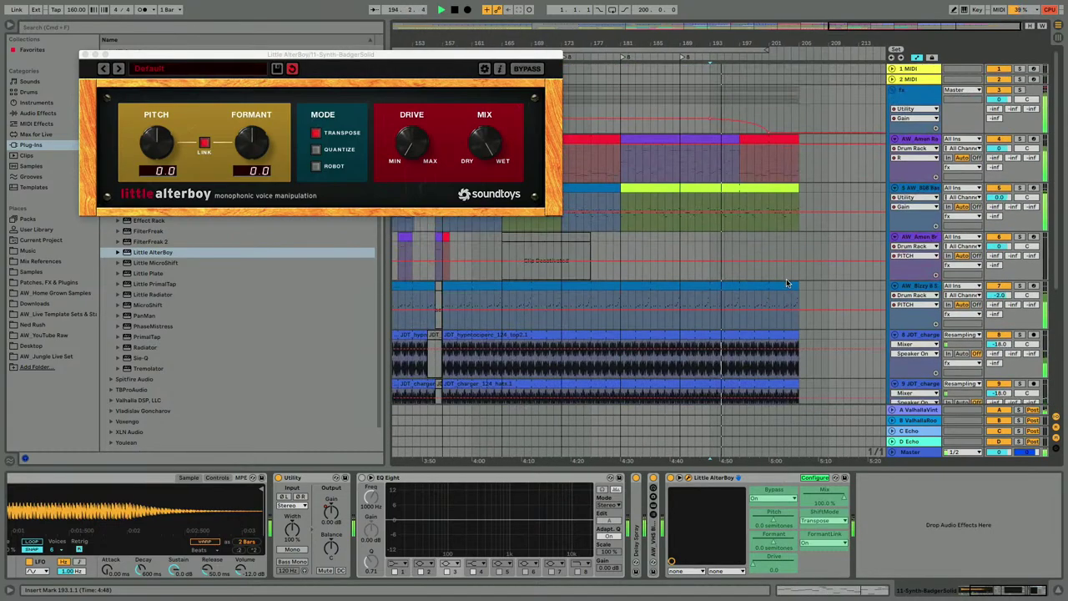
{"action": "scroll", "coordinate": [786, 281], "scroll_direction": "down", "scroll_amount": 5}
{"action": "left_click", "coordinate": [768, 276]}
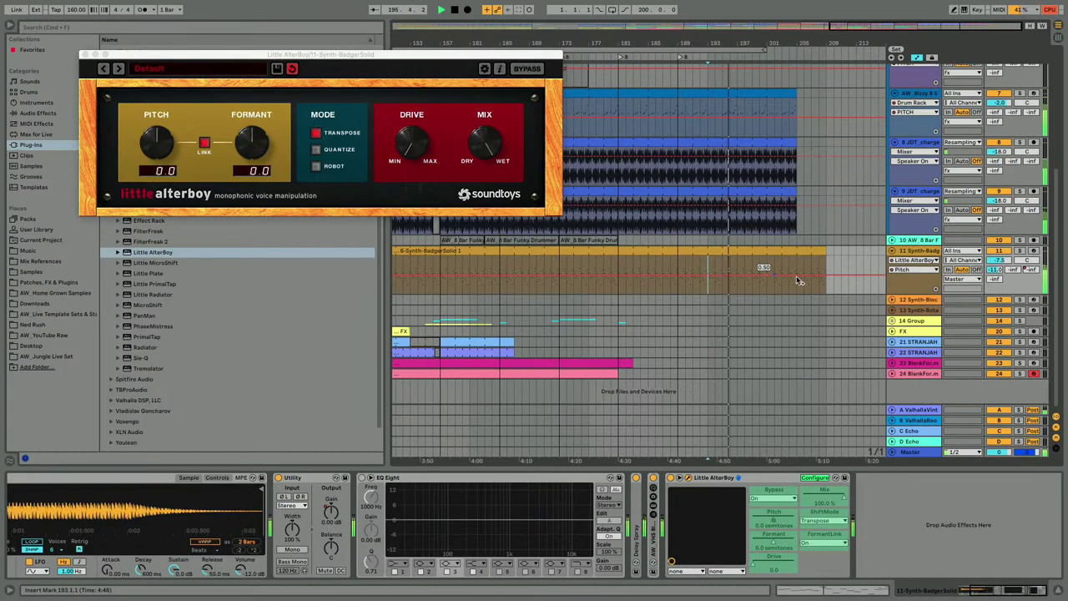
{"action": "left_click_drag", "start_coordinate": [825, 276], "coordinate": [826, 293]}
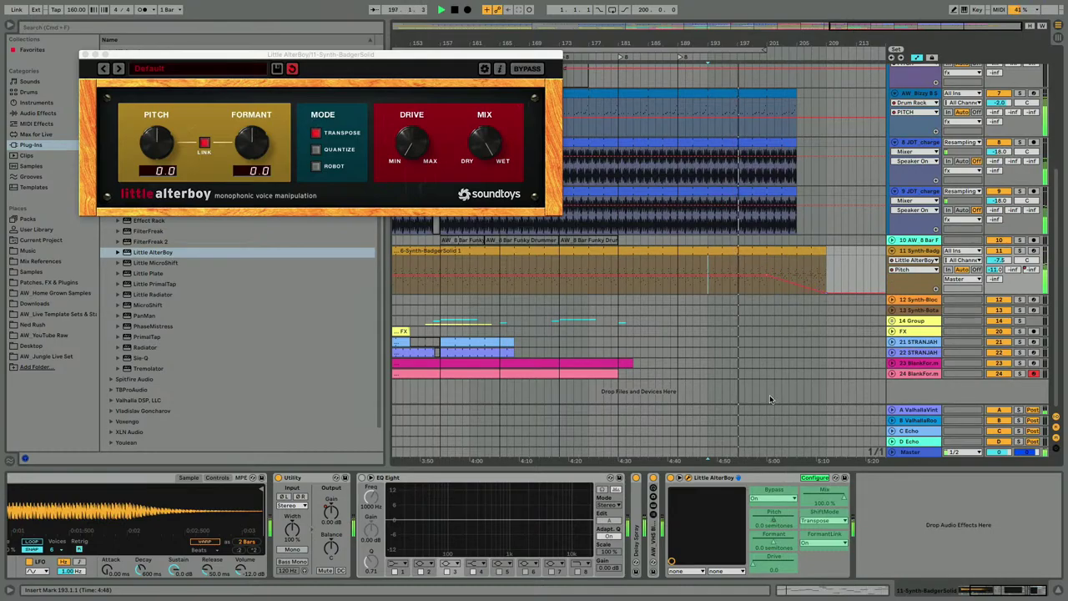
Step: Replay the Synth-BadgerSolid pitch drop from bar 201
{"action": "scroll", "coordinate": [778, 332], "scroll_direction": "up", "scroll_amount": 2}
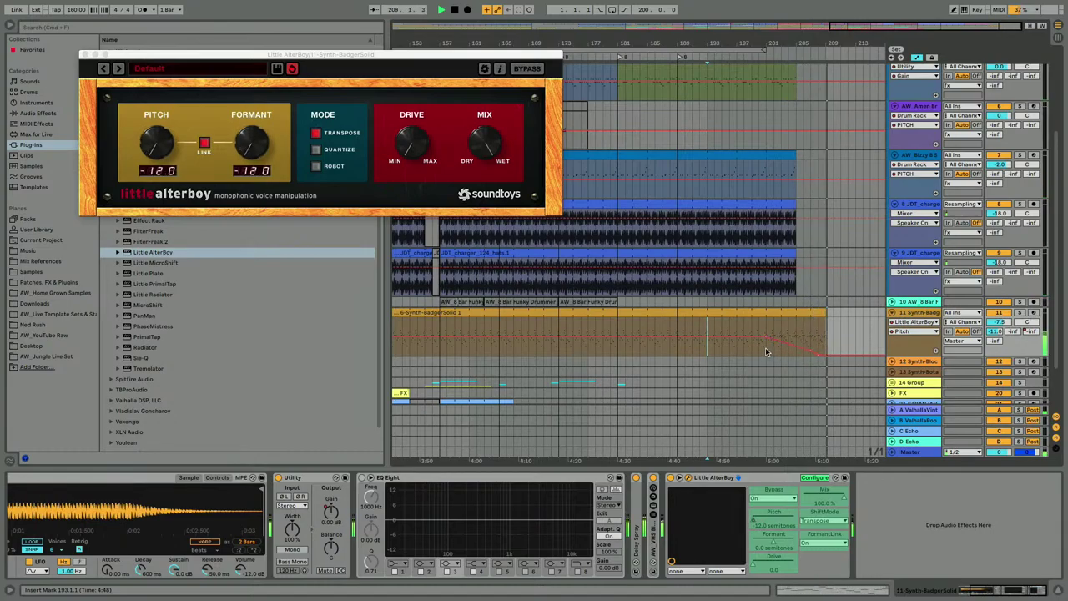
{"action": "left_click", "coordinate": [765, 348]}
{"action": "key", "text": "space"}
{"action": "key", "text": "space"}
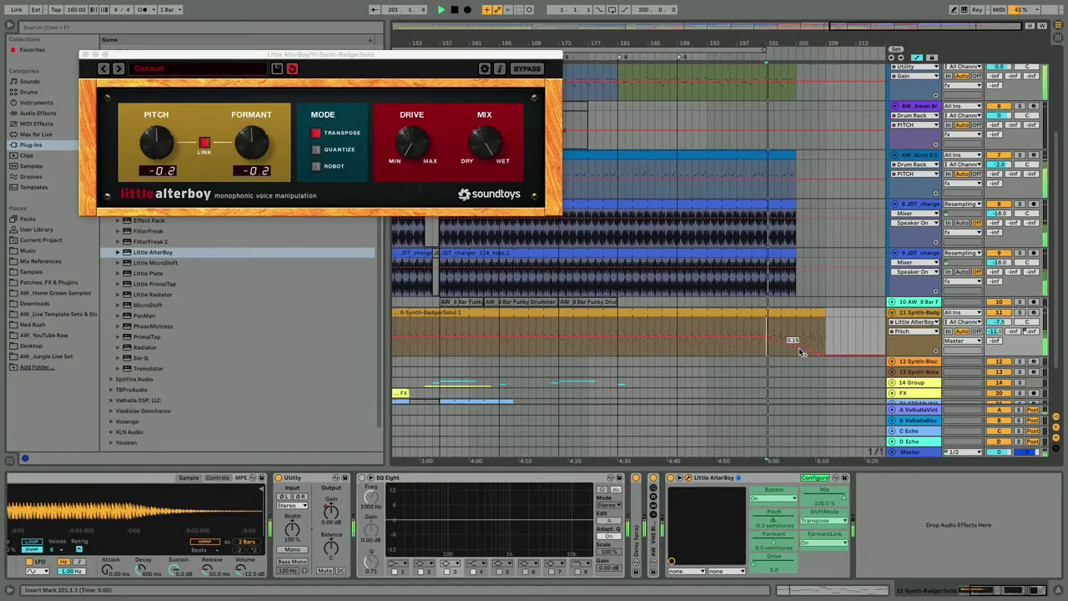
{"action": "right_click", "coordinate": [902, 318]}
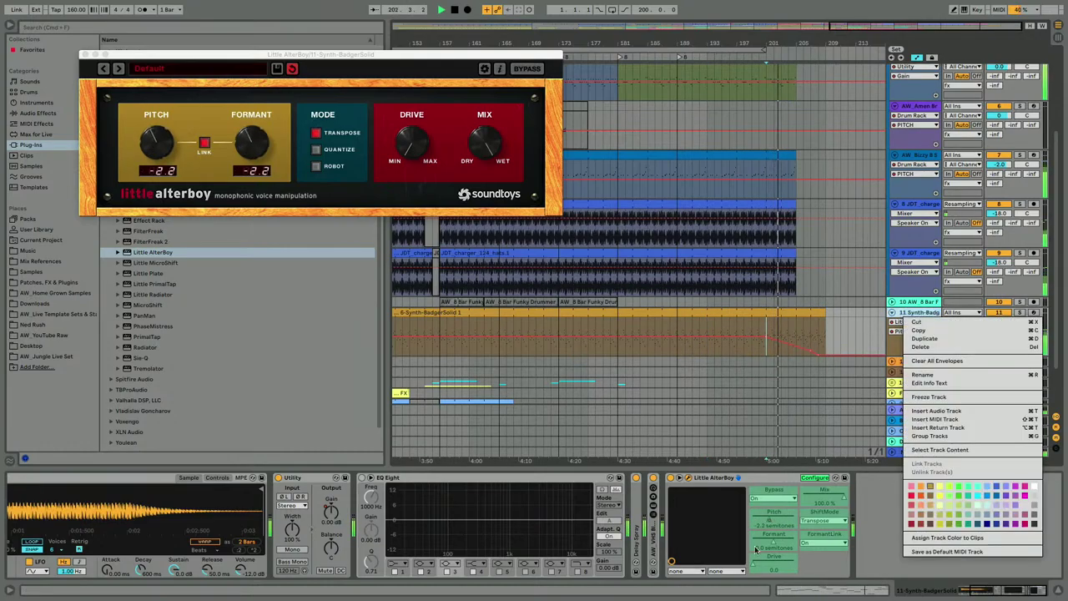
{"action": "left_click", "coordinate": [865, 523]}
{"action": "right_click", "coordinate": [865, 522]}
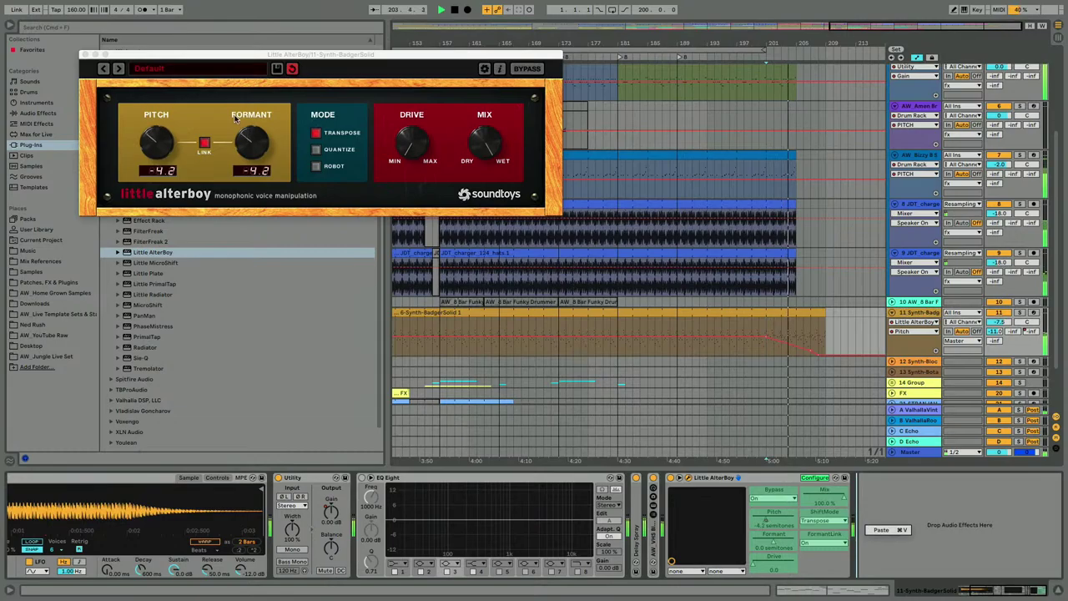
Step: Close the Little AlterBoy window and stop playback
{"action": "left_click", "coordinate": [86, 55]}
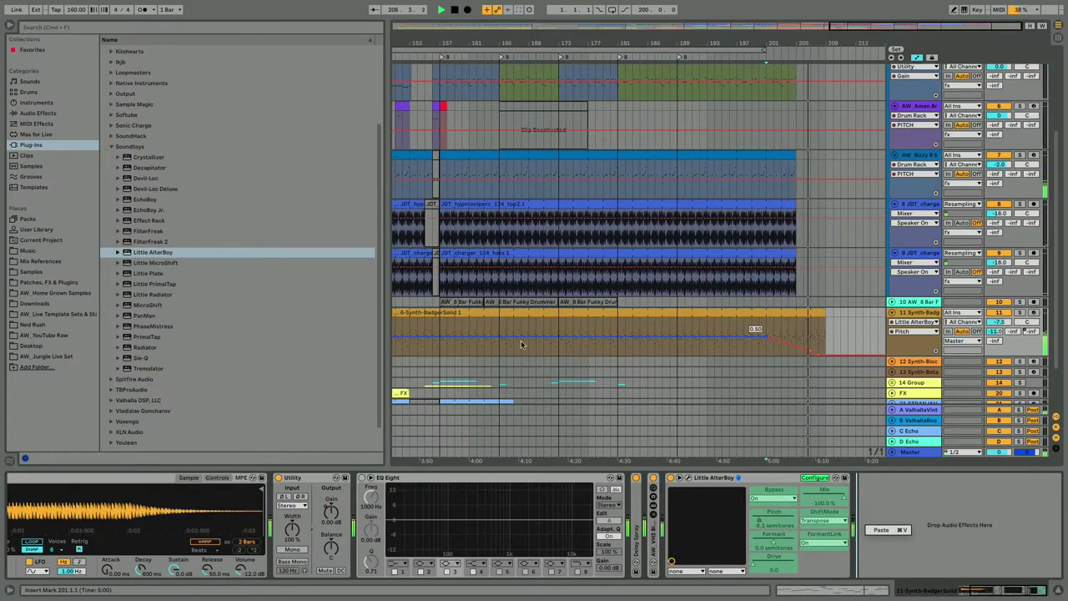
{"action": "left_click", "coordinate": [581, 332]}
{"action": "key", "text": "space"}
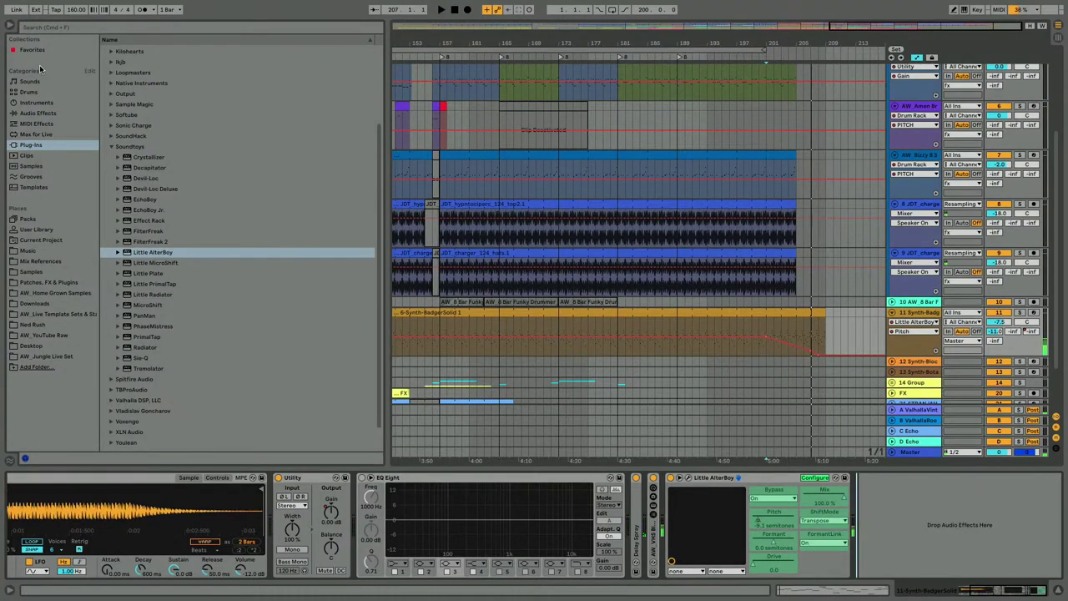
Step: Search Max for Live for PITCHDROP, add the PitchDrop audio effect after Little AlterBoy on the synth track, and hide the browser
{"action": "left_click", "coordinate": [33, 135]}
{"action": "left_click", "coordinate": [37, 30]}
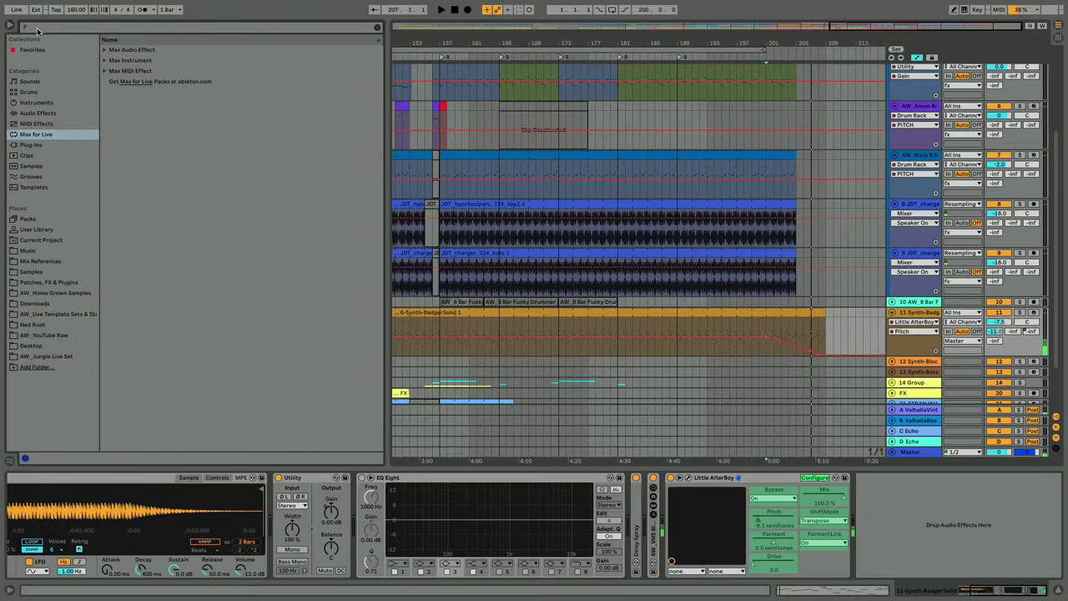
{"action": "type", "text": "PITCHDROP"}
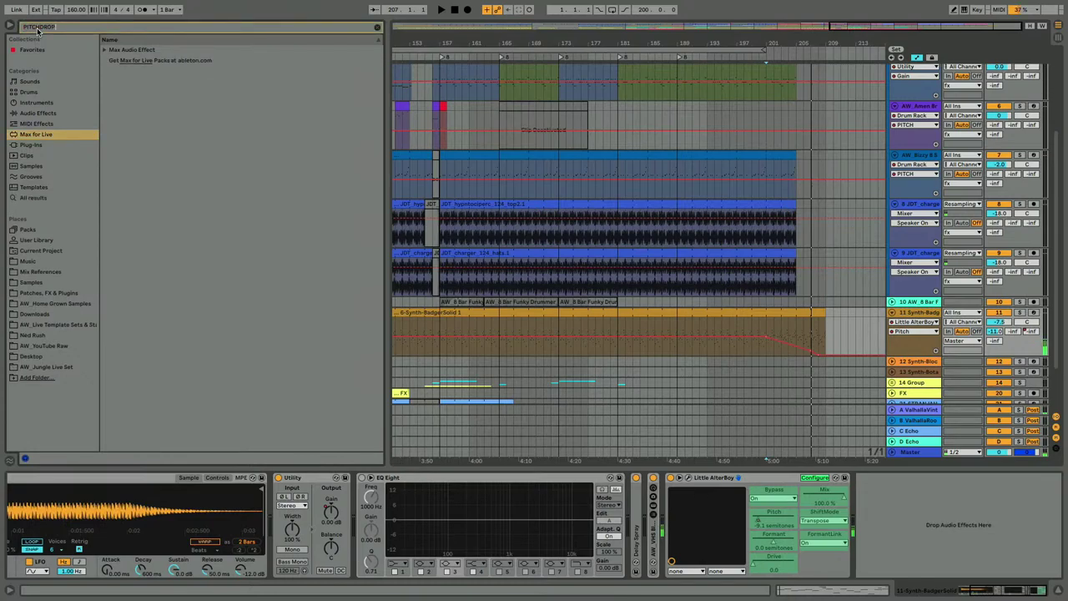
{"action": "left_click", "coordinate": [105, 50]}
{"action": "left_click", "coordinate": [125, 61]}
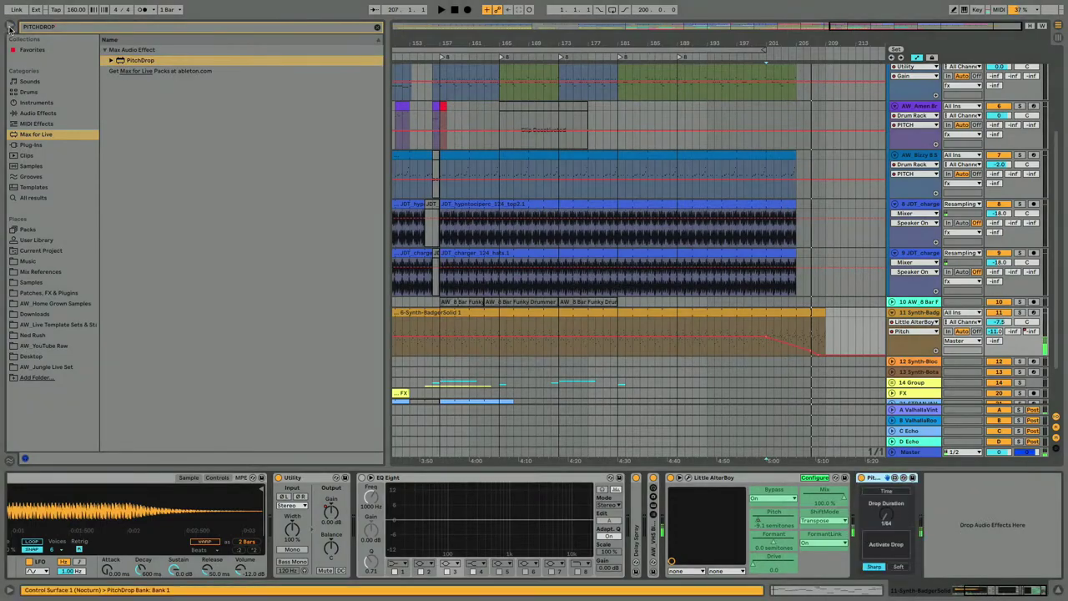
{"action": "left_click", "coordinate": [9, 27]}
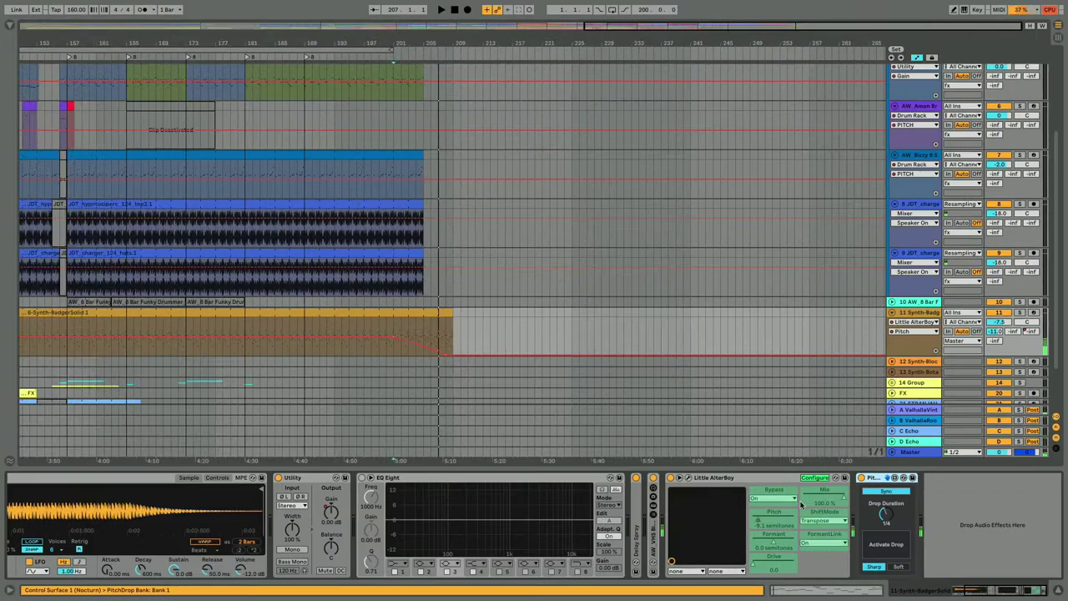
Step: Set PitchDrop to Sync with a 1/2 Drop Duration and a Soft curve while playing from bar 199
{"action": "left_click", "coordinate": [883, 512]}
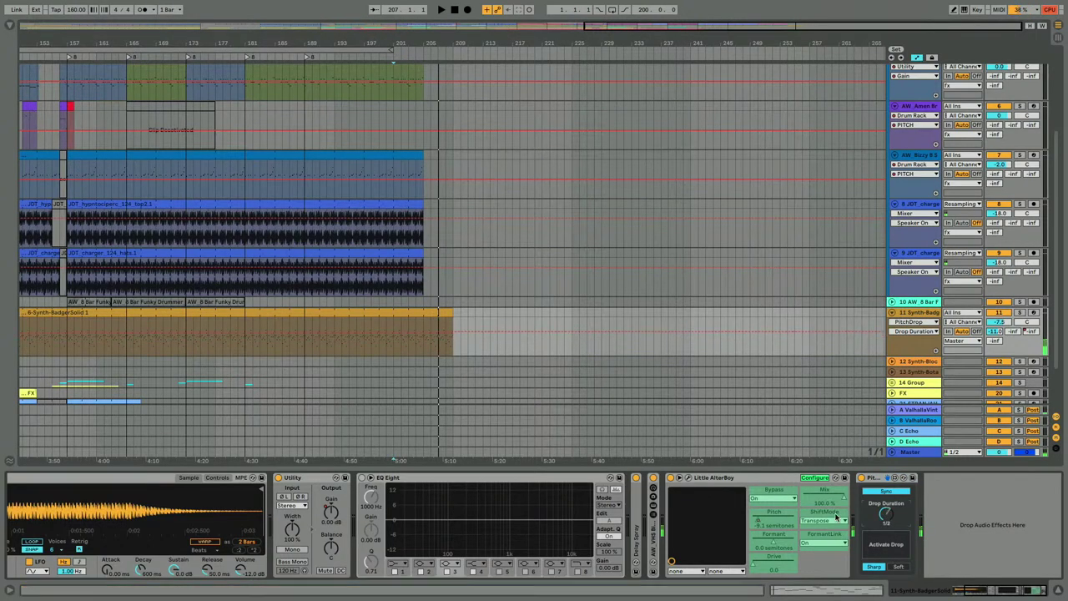
{"action": "left_click", "coordinate": [389, 342]}
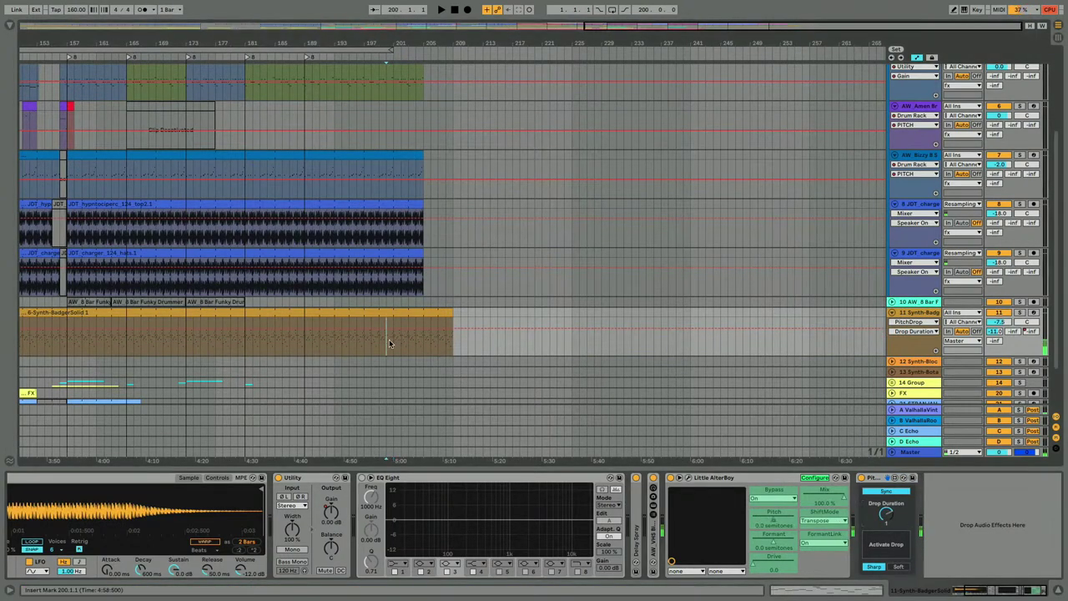
{"action": "key", "text": "space"}
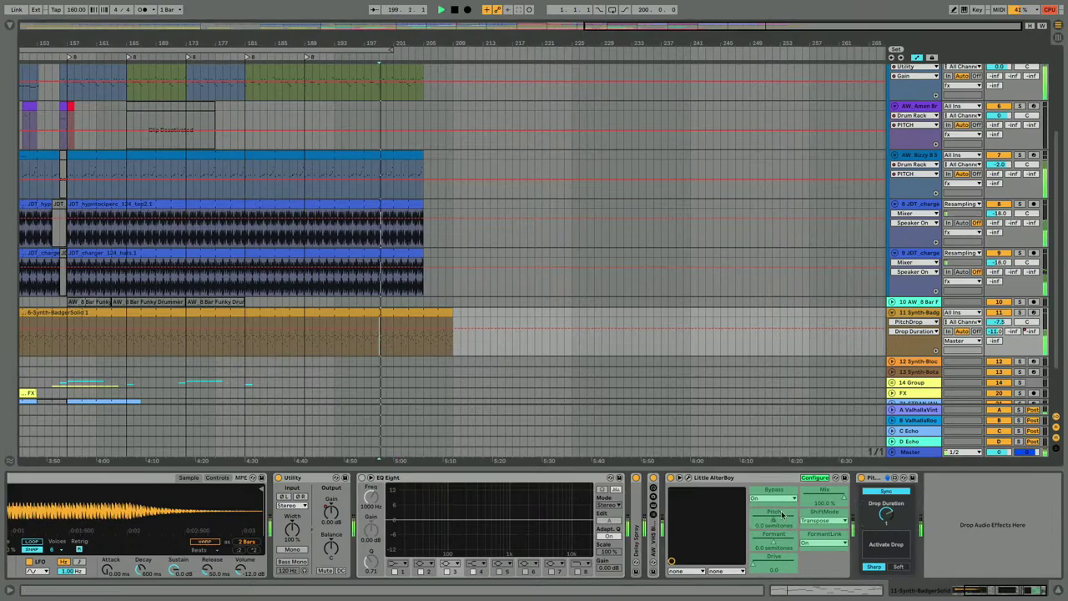
{"action": "left_click", "coordinate": [898, 569]}
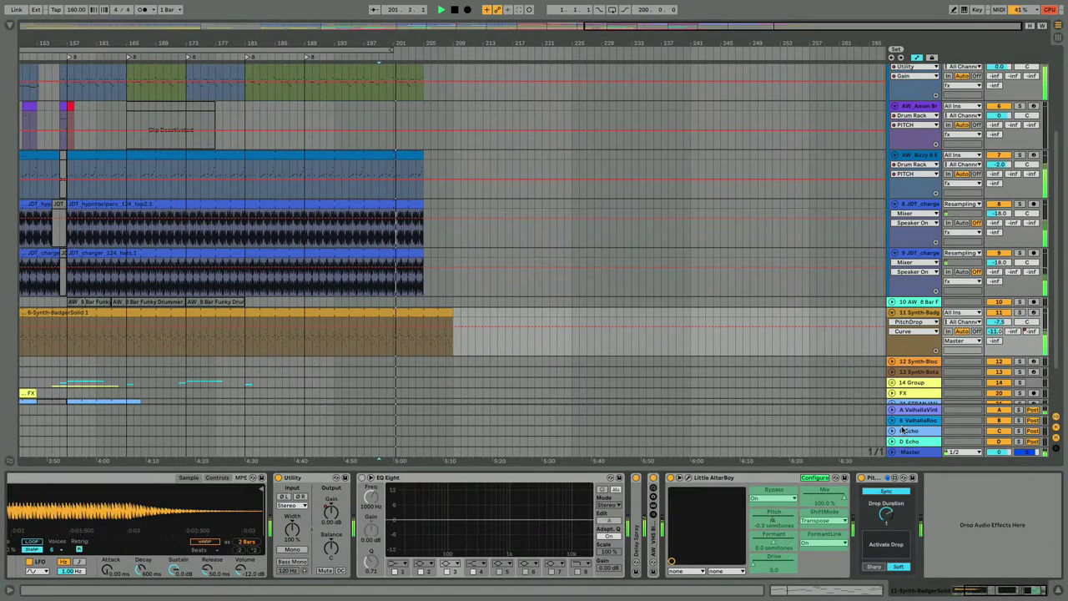
Step: Draw PitchDrop's Drop Activate automation on over the last bars of the Synth-BadgerSolid clip, auditioning from bars 203 and 205
{"action": "left_click", "coordinate": [914, 331]}
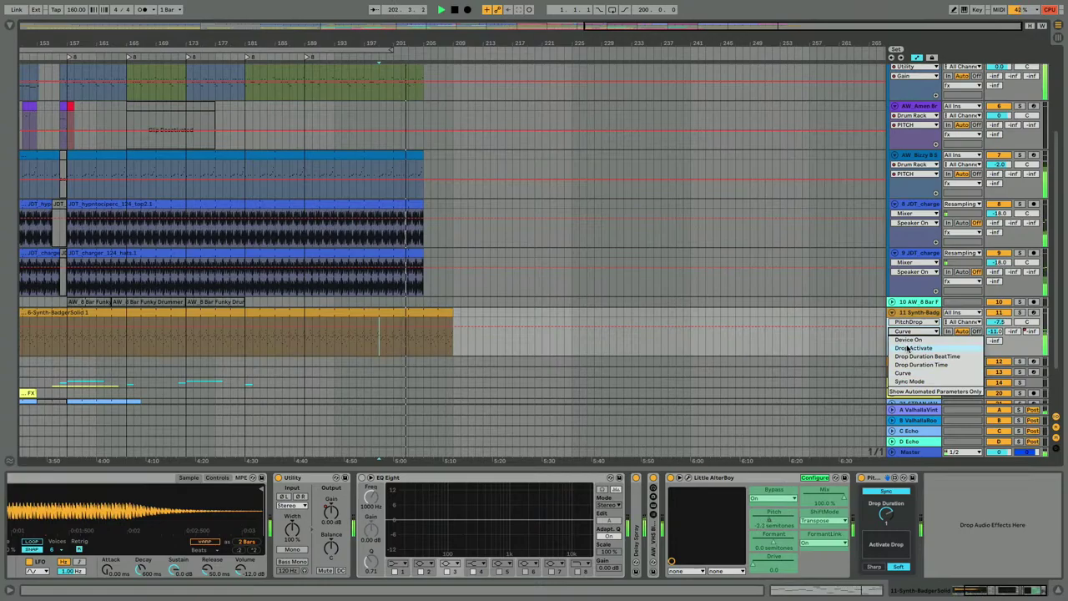
{"action": "left_click", "coordinate": [918, 349]}
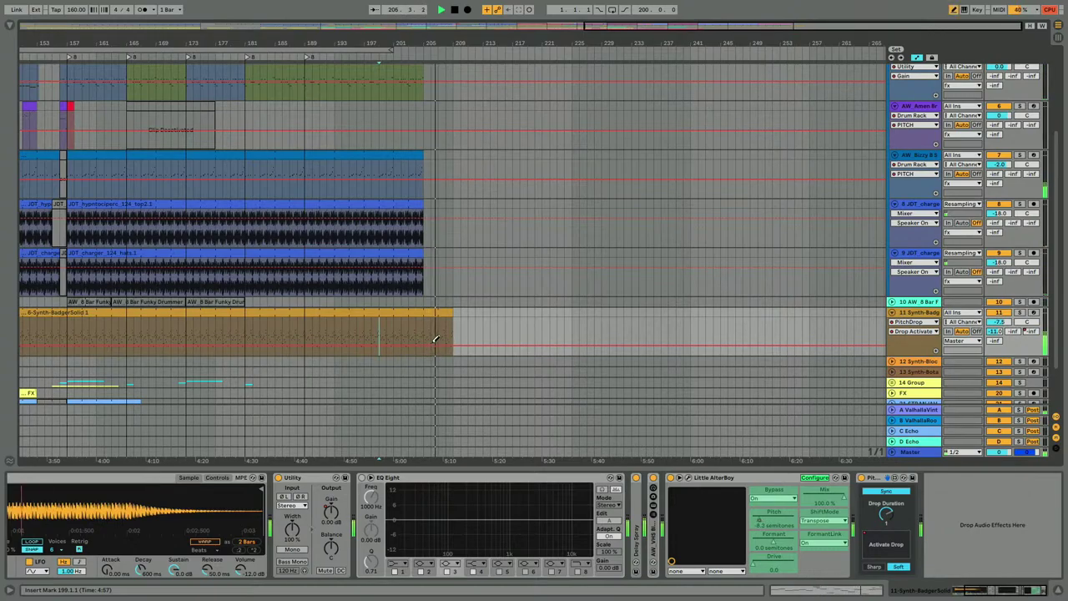
{"action": "left_click_drag", "start_coordinate": [429, 328], "coordinate": [450, 323]}
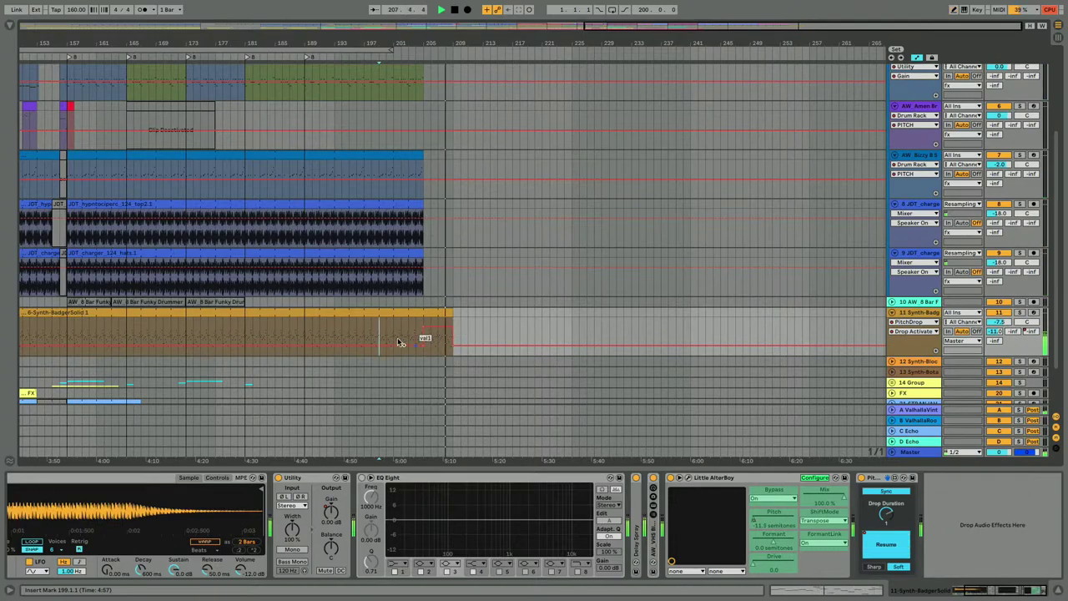
{"action": "left_click", "coordinate": [408, 335]}
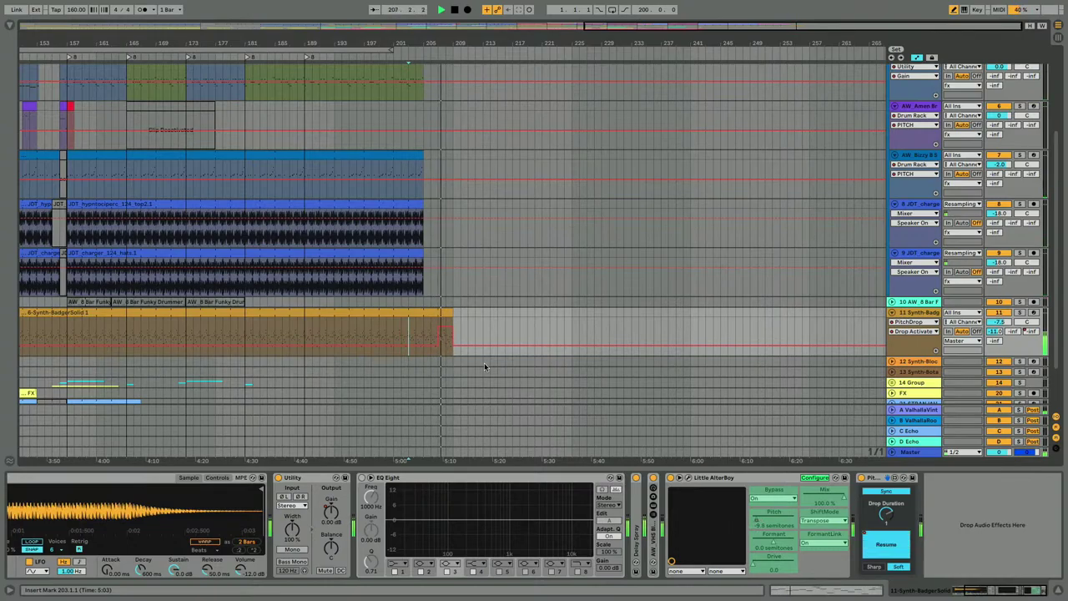
{"action": "left_click", "coordinate": [424, 332]}
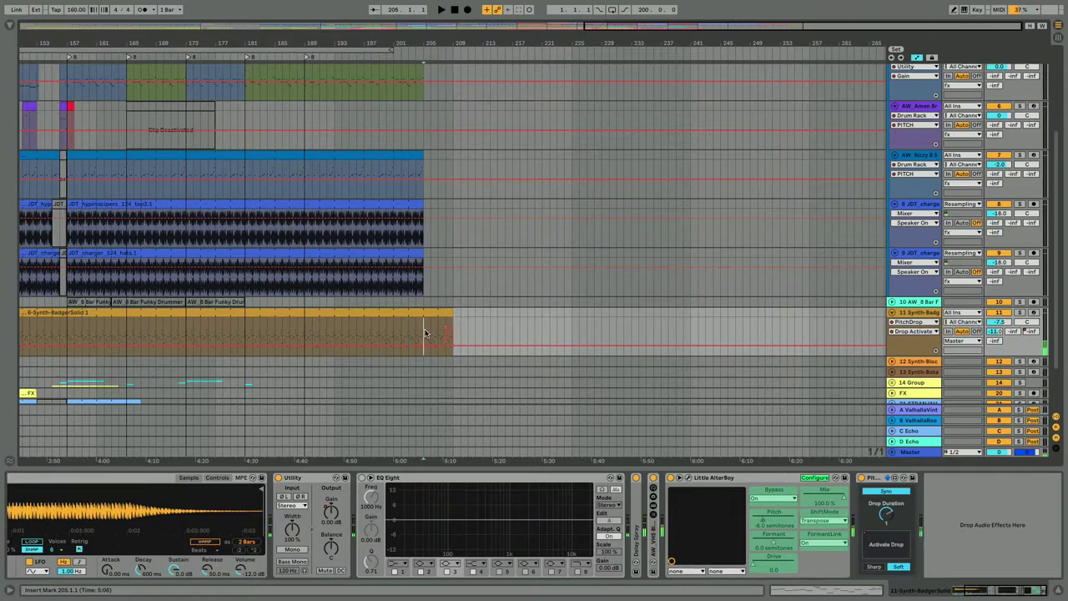
Step: Set PitchDrop's Drop Duration to 2 and replay the synth's ending from bar 205
{"action": "left_click_drag", "start_coordinate": [886, 514], "coordinate": [870, 455]}
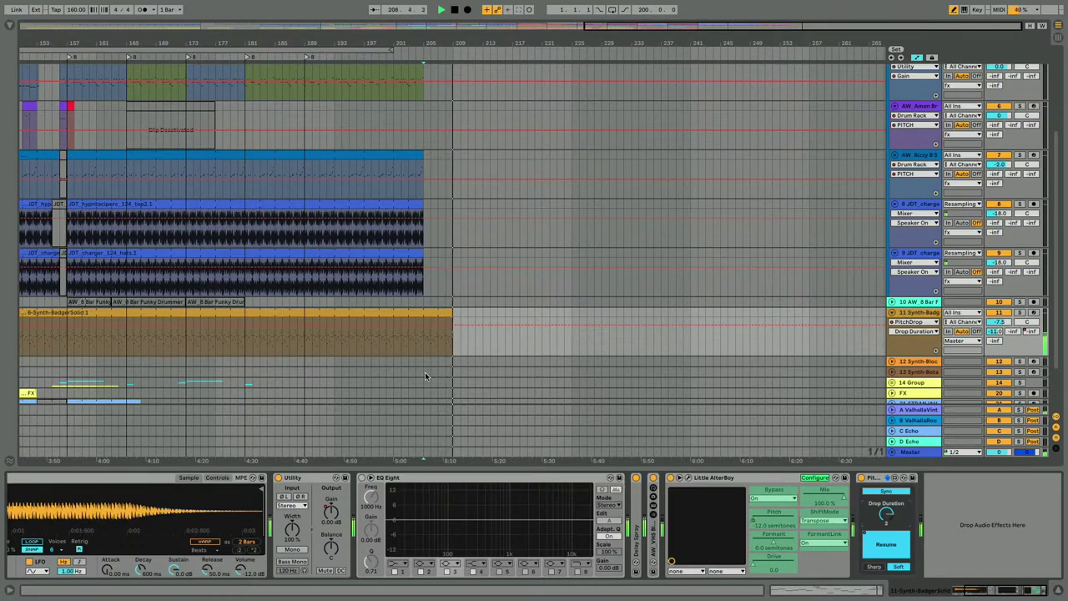
{"action": "key", "text": "space"}
{"action": "key", "text": "space"}
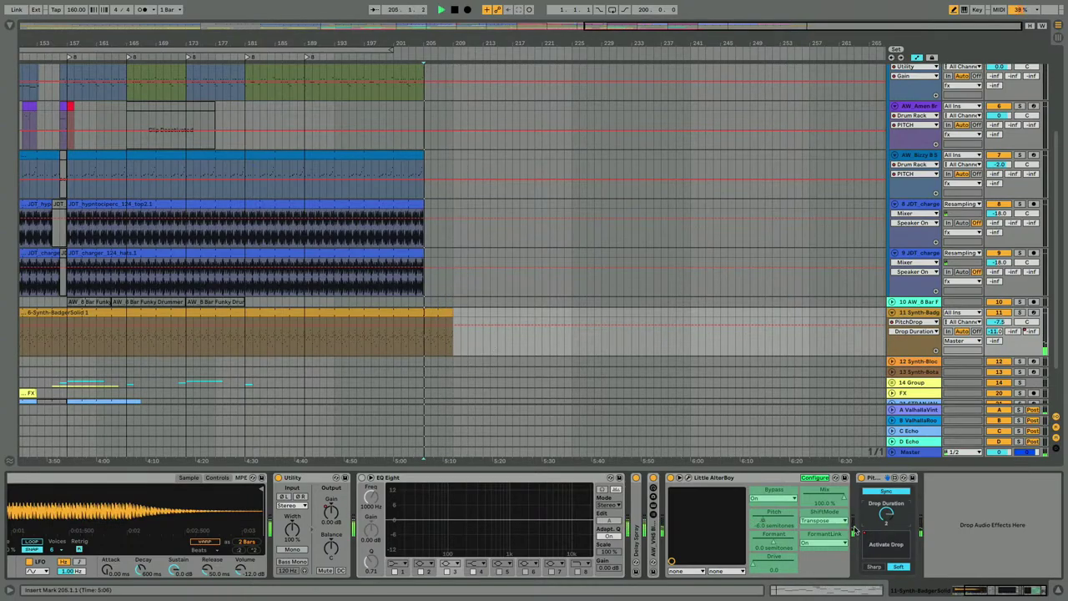
Step: Return to the Drop Activate lane and keep the drop switched on from bar 207 past the synth clip's end
{"action": "left_click", "coordinate": [914, 331]}
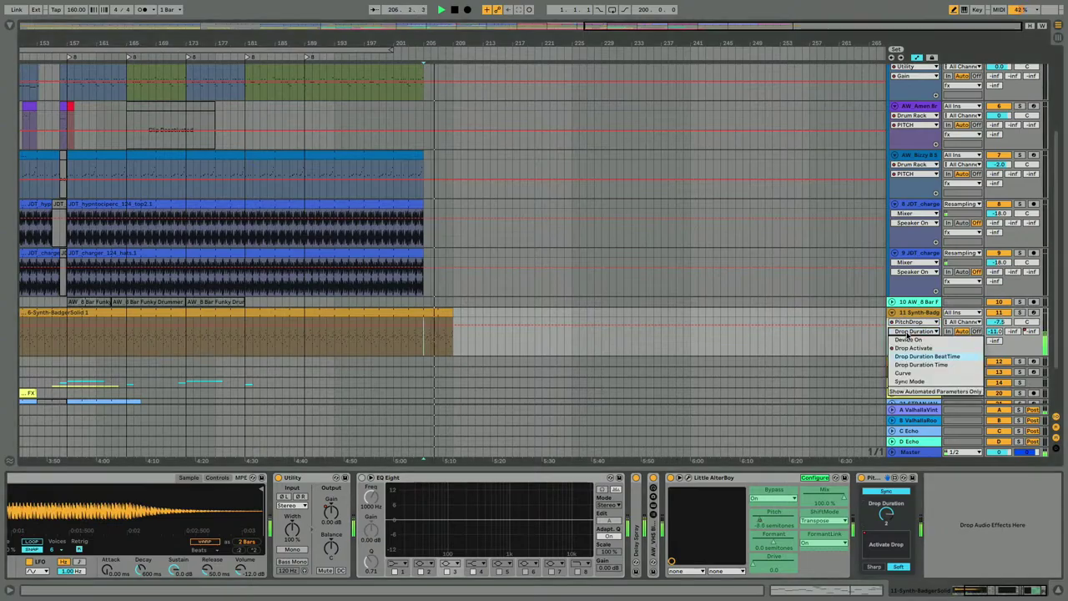
{"action": "left_click", "coordinate": [918, 349]}
{"action": "left_click_drag", "start_coordinate": [458, 326], "coordinate": [472, 325]}
{"action": "key", "text": "b"}
{"action": "left_click", "coordinate": [474, 343]}
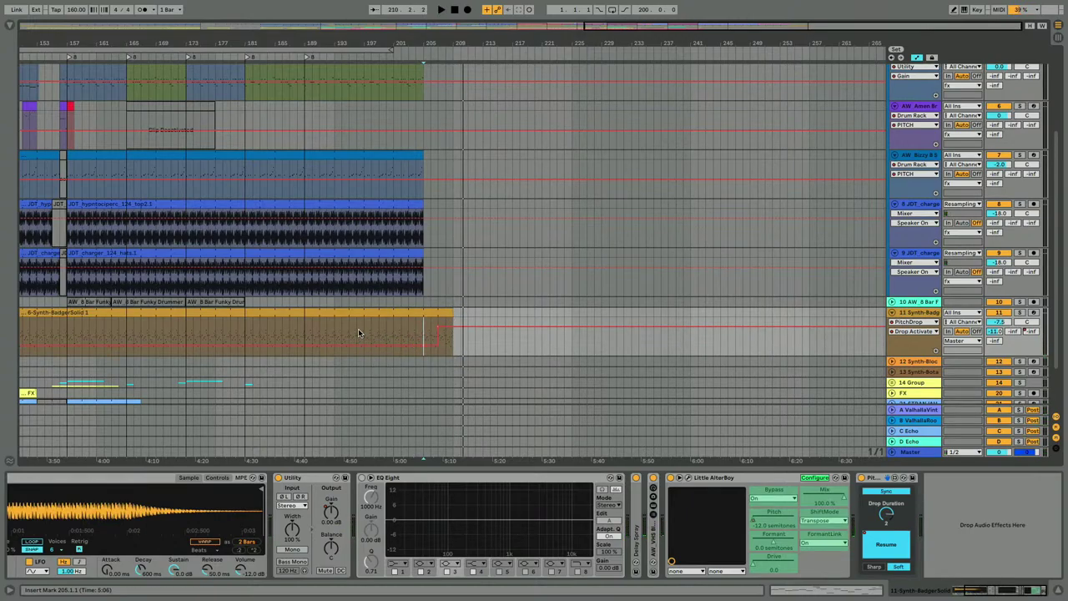
Step: Turn off Draw Mode and play the ending from bar 190
{"action": "left_click", "coordinate": [311, 329]}
{"action": "key", "text": "space"}
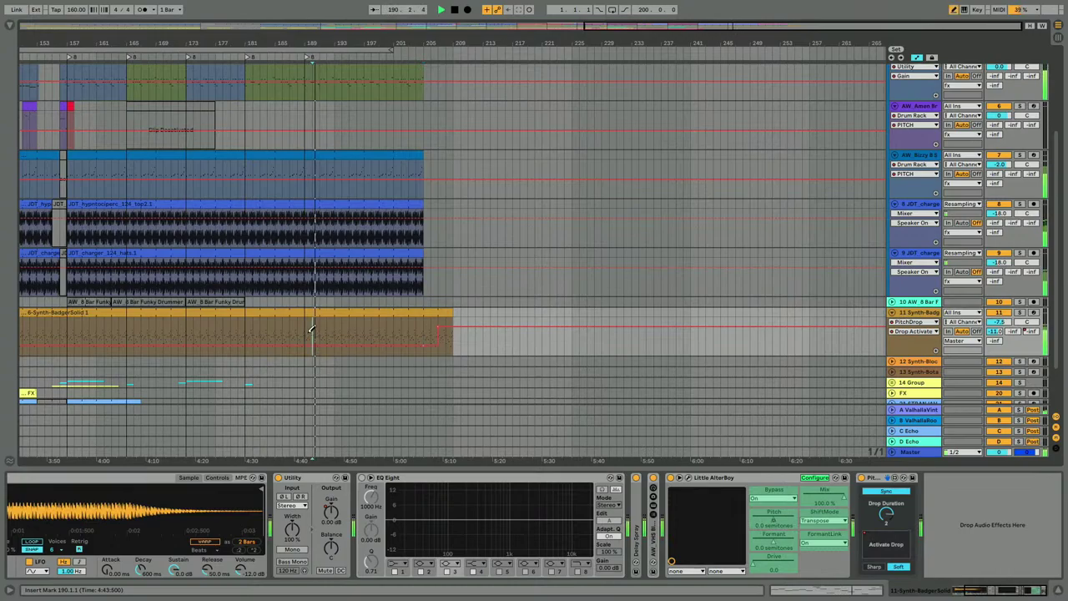
{"action": "key", "text": "b"}
{"action": "key", "text": "space"}
{"action": "key", "text": "space"}
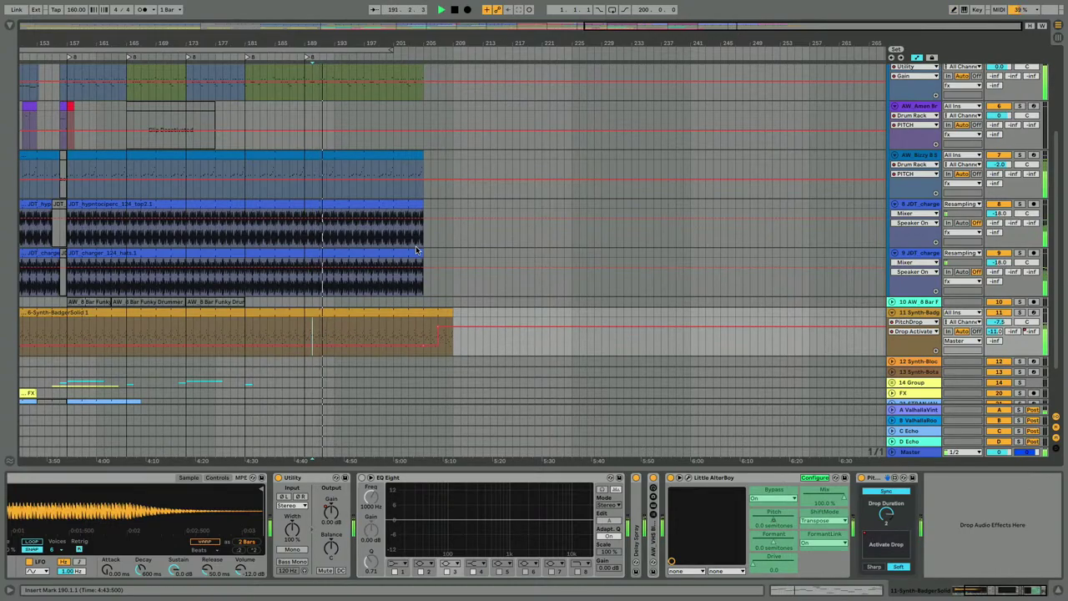
Step: Switch to the listening-session Google Doc, tick off "Create fades for ending parts, leaving arp last", and return to Ableton Live
{"action": "key", "text": "ctrl+Up"}
{"action": "left_click", "coordinate": [473, 348]}
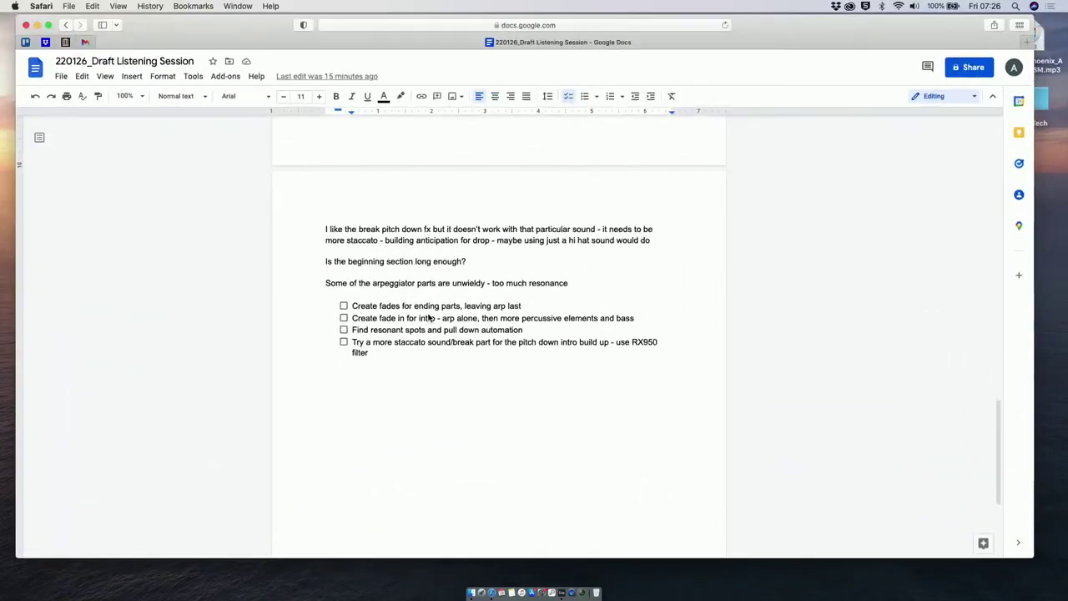
{"action": "left_click", "coordinate": [343, 307]}
{"action": "key", "text": "ctrl+Up"}
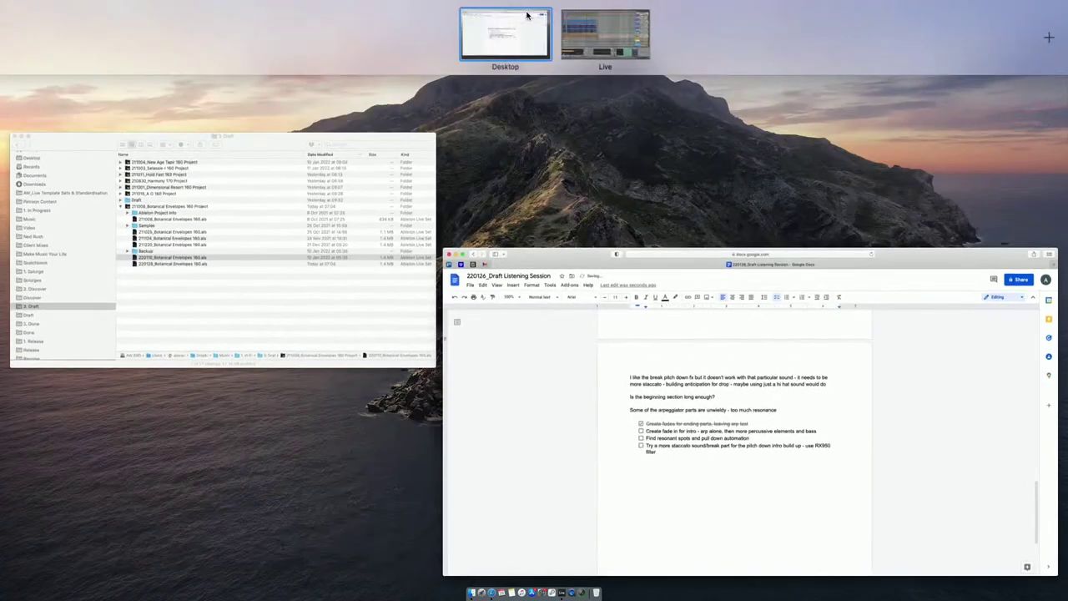
{"action": "left_click", "coordinate": [589, 35]}
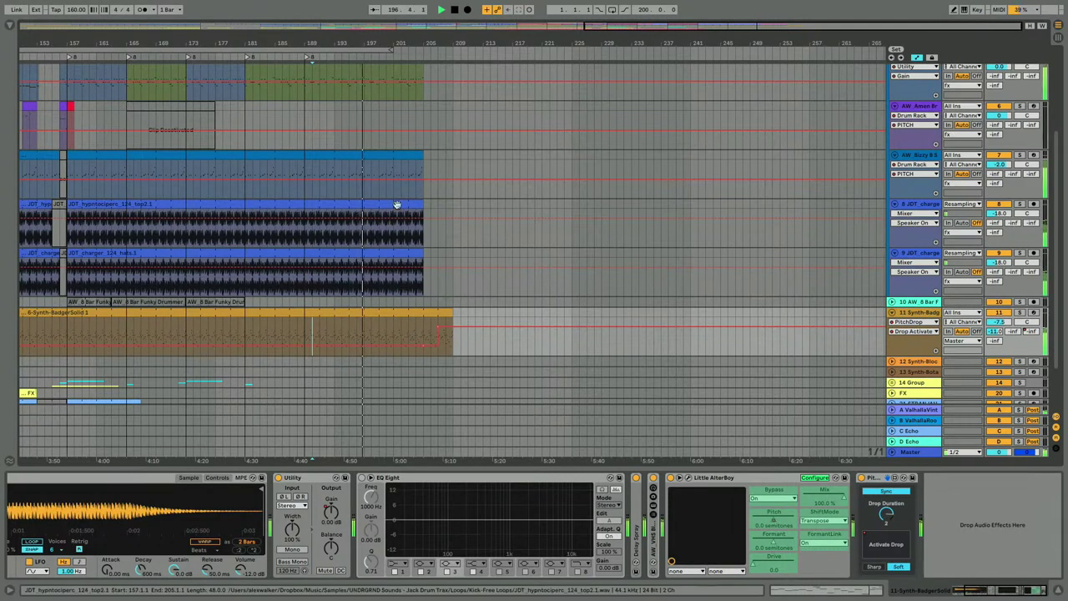
Step: Hide the automation lanes, enlarge the arrangement overview, and open the AW_808 Bass section from bars 197 to 205 for note editing
{"action": "key", "text": "a"}
{"action": "scroll", "coordinate": [449, 177], "scroll_direction": "up", "scroll_amount": 5}
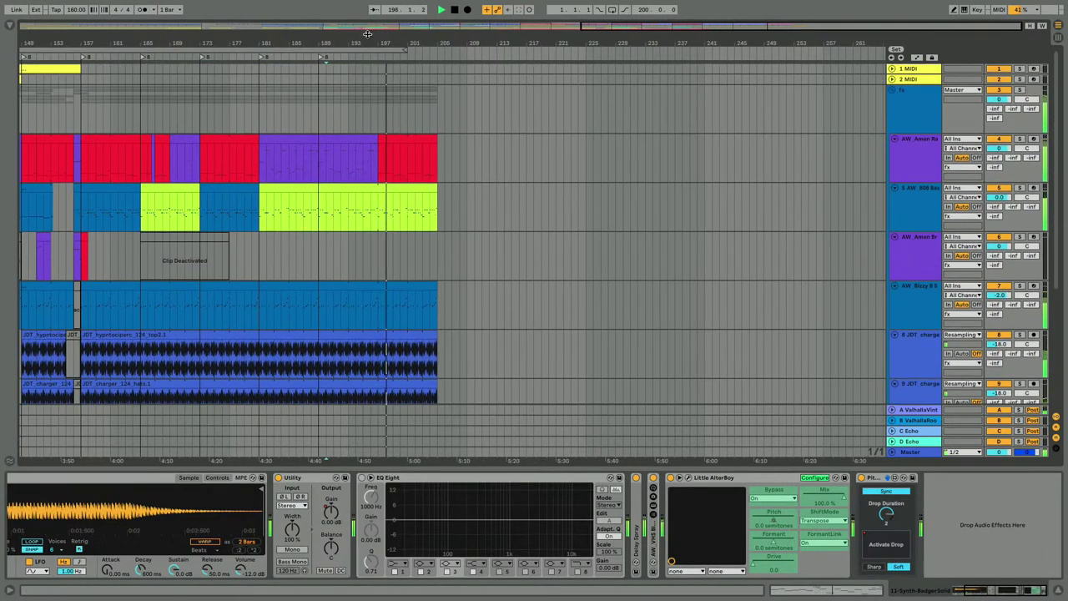
{"action": "left_click_drag", "start_coordinate": [370, 32], "coordinate": [369, 99]}
{"action": "left_click", "coordinate": [378, 260]}
{"action": "key", "text": "plus"}
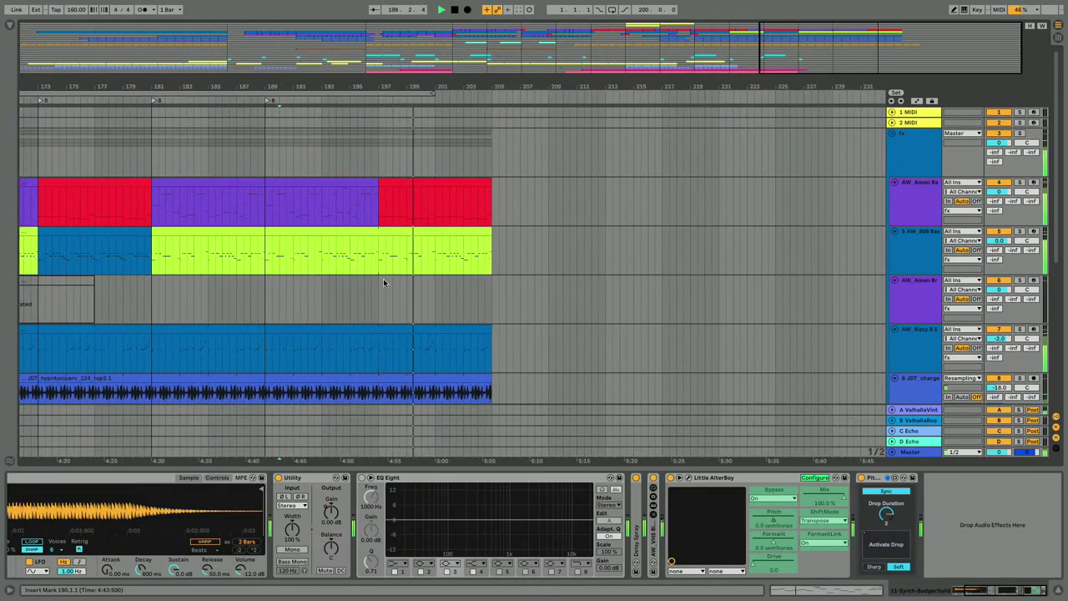
{"action": "left_click_drag", "start_coordinate": [380, 263], "coordinate": [490, 259]}
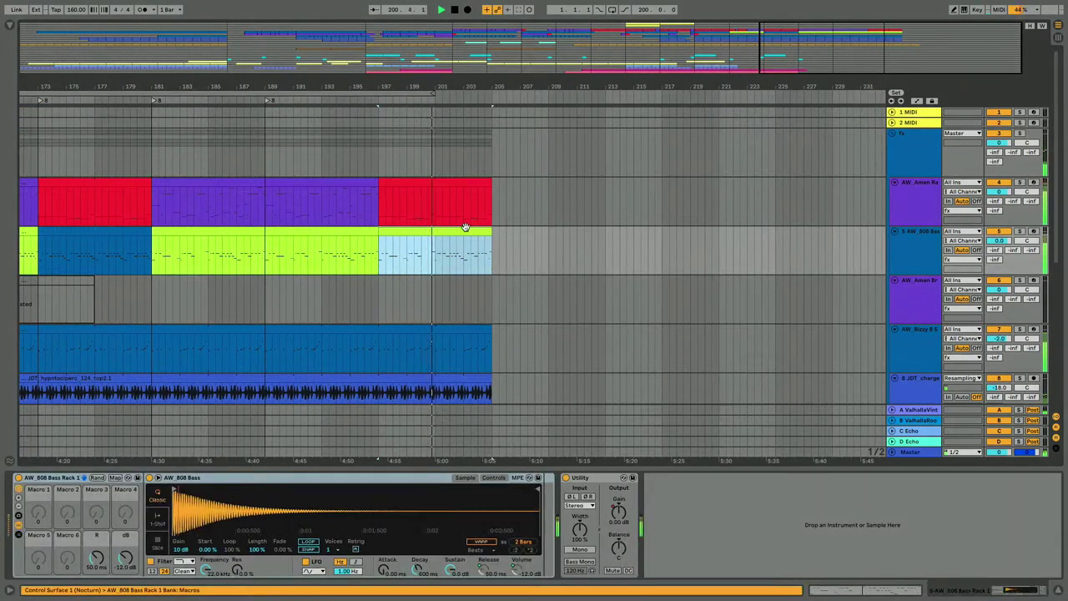
{"action": "double_click", "coordinate": [466, 232]}
Step: Deactivate the three A#2 notes ending bar 2 and the three A#3 notes ending bar 4, then leave the note editor
{"action": "left_click_drag", "start_coordinate": [477, 355], "coordinate": [530, 361]}
{"action": "key", "text": "0"}
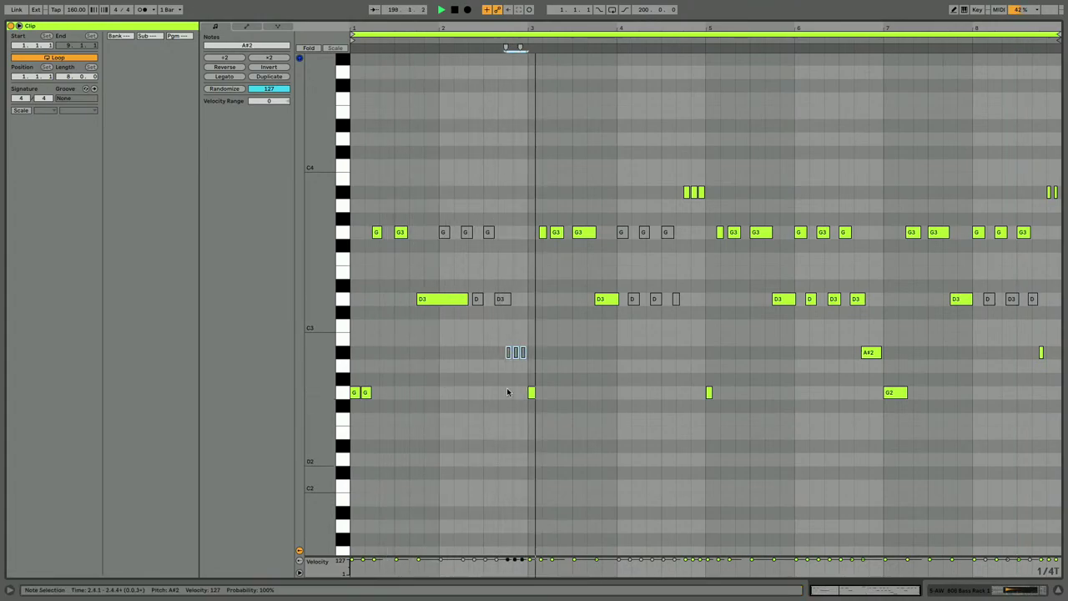
{"action": "left_click_drag", "start_coordinate": [670, 166], "coordinate": [698, 206]}
{"action": "key", "text": "0"}
{"action": "left_click", "coordinate": [700, 192]}
{"action": "key", "text": "0"}
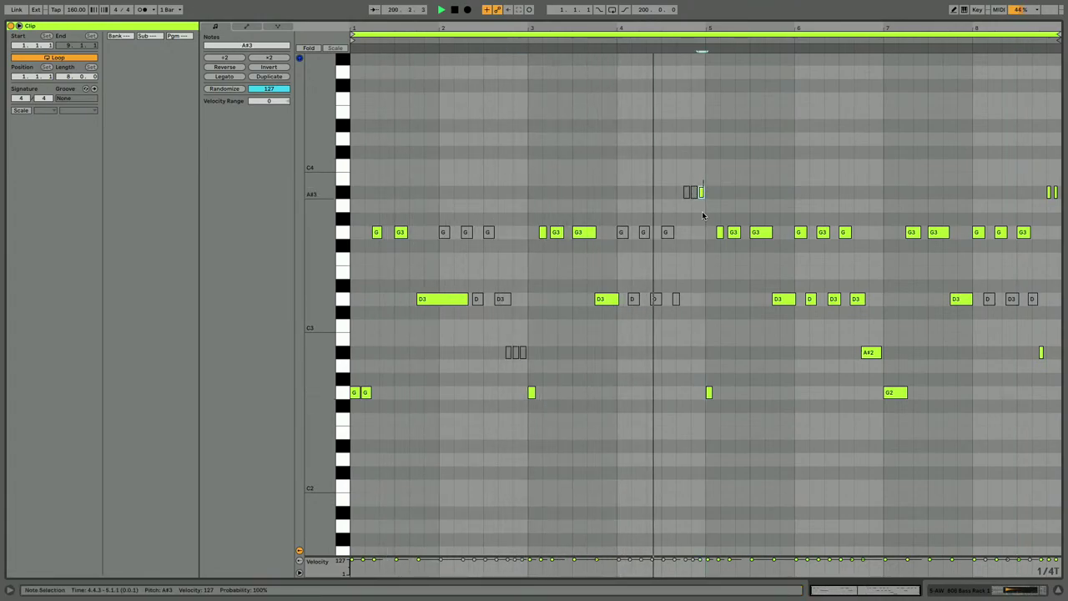
{"action": "scroll", "coordinate": [695, 301], "scroll_direction": "up", "scroll_amount": 1}
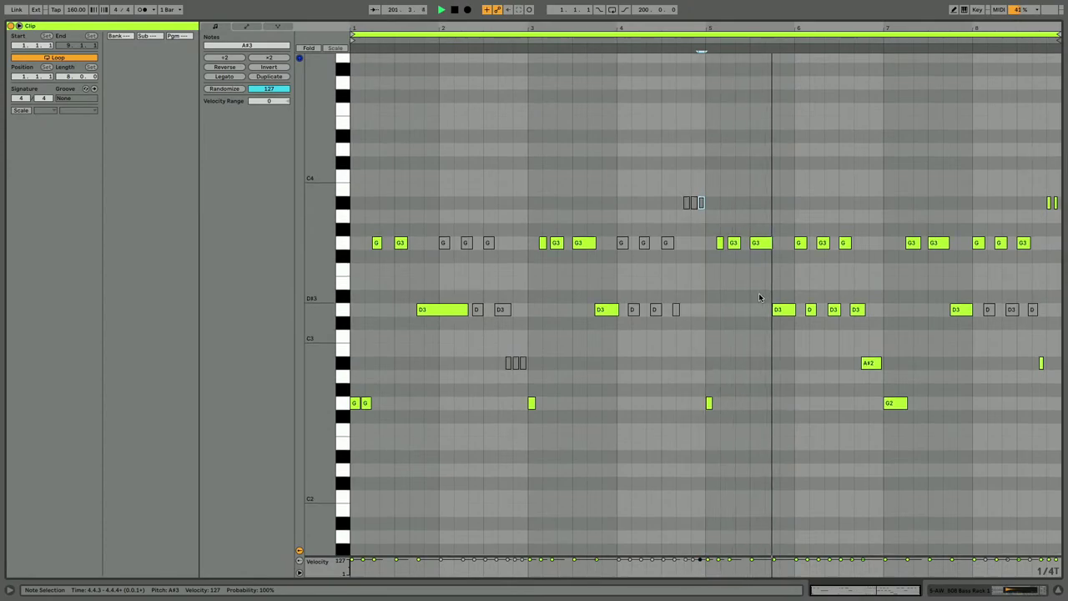
{"action": "scroll", "coordinate": [760, 297], "scroll_direction": "up", "scroll_amount": 1}
{"action": "key", "text": "shift+Tab"}
Step: Zoom out to the whole arrangement, shrink the overview, and play the track from the beginning
{"action": "scroll", "coordinate": [436, 157], "scroll_direction": "up", "scroll_amount": 3}
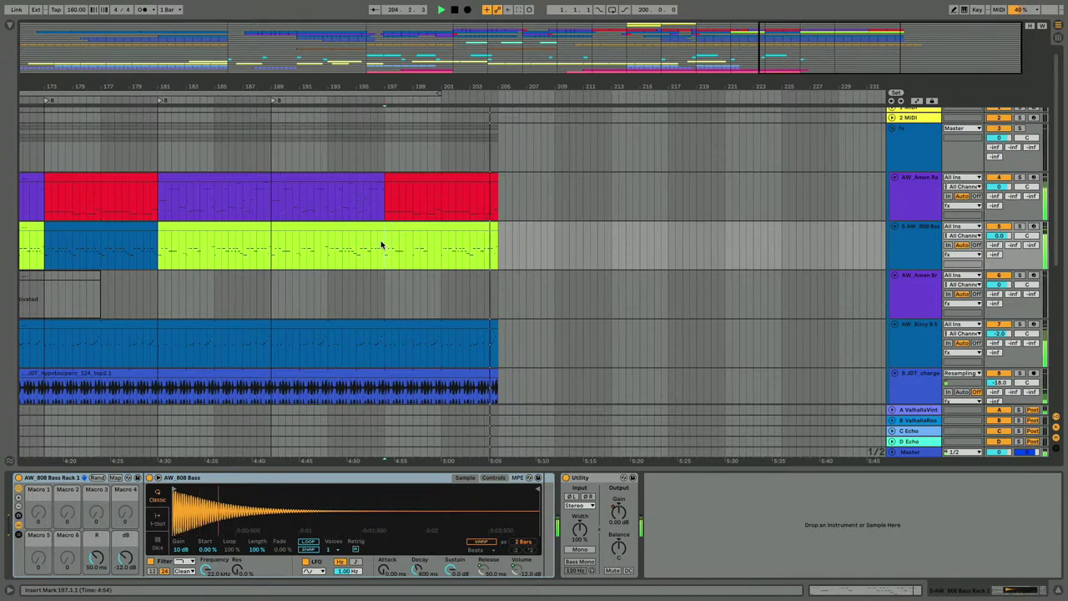
{"action": "scroll", "coordinate": [439, 244], "scroll_direction": "down", "scroll_amount": 1}
{"action": "scroll", "coordinate": [440, 243], "scroll_direction": "down", "scroll_amount": 4}
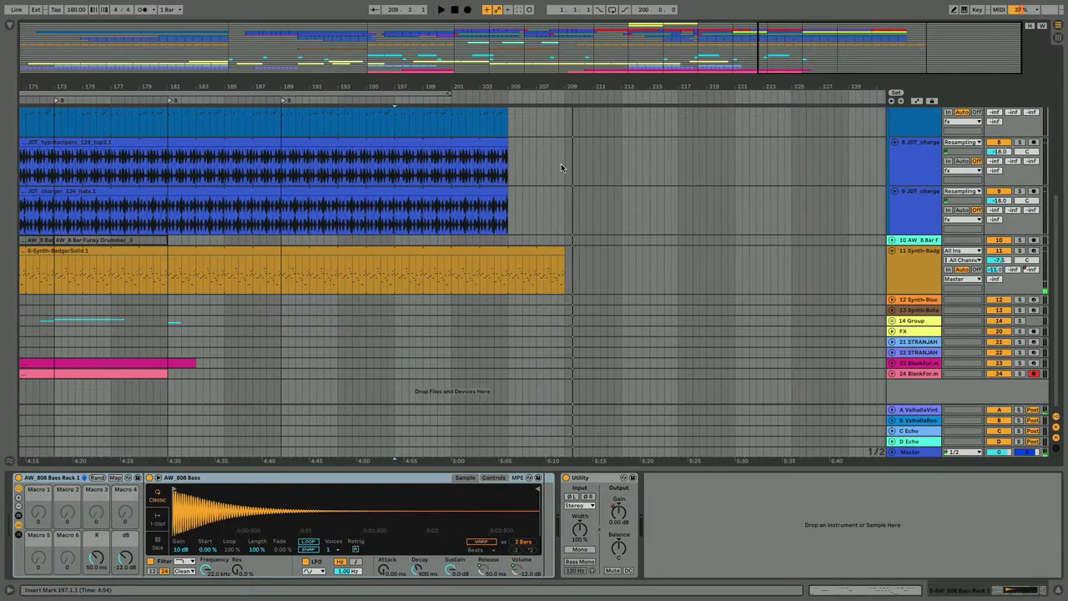
{"action": "left_click_drag", "start_coordinate": [546, 91], "coordinate": [787, 366]}
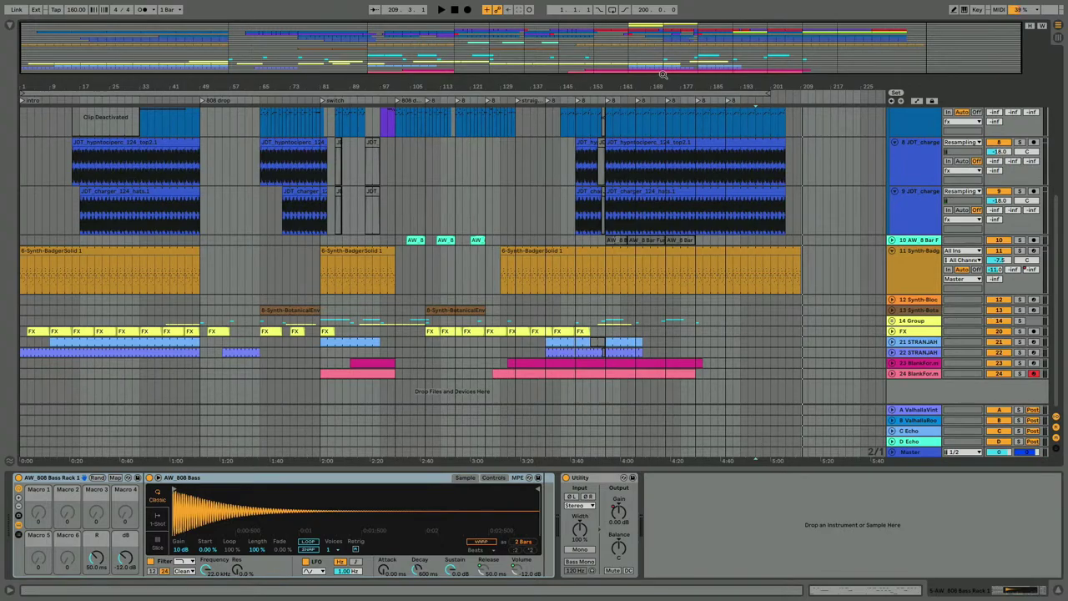
{"action": "left_click_drag", "start_coordinate": [664, 74], "coordinate": [658, 25]}
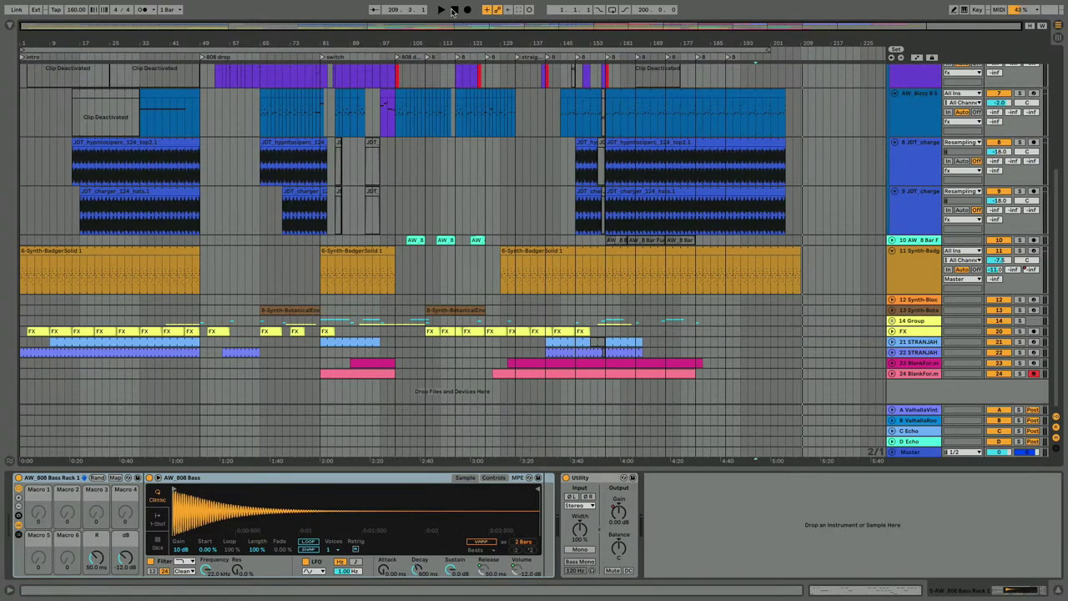
{"action": "left_click", "coordinate": [454, 11]}
{"action": "key", "text": "space"}
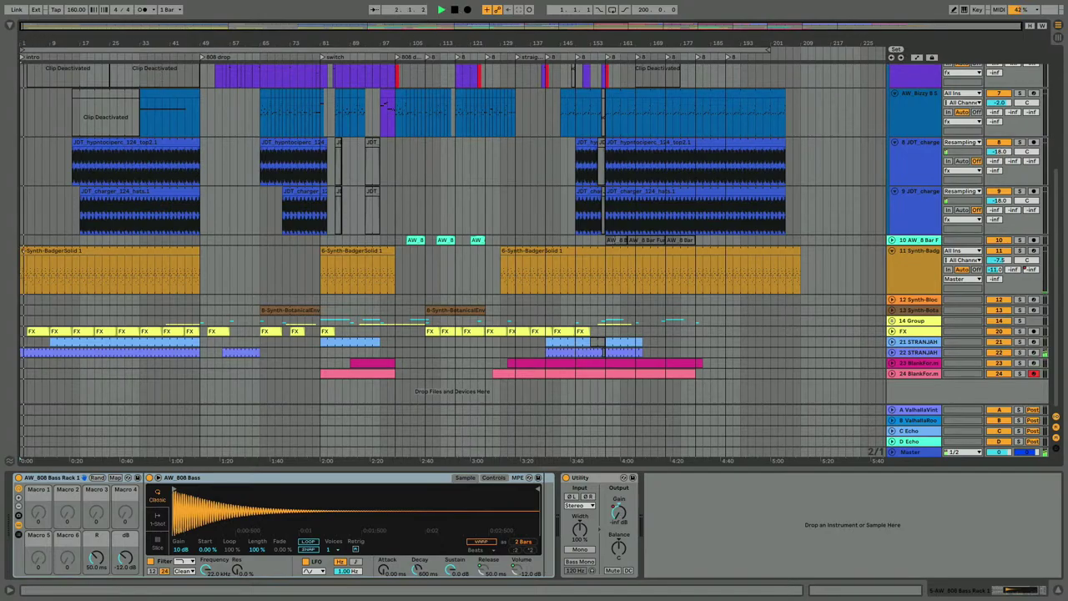
Step: On the STRANJAH hi-hat track 22, automate the Utility gain to fade in from -inf dB at bar 9 to 0 dB at bar 17
{"action": "left_click_drag", "start_coordinate": [45, 26], "coordinate": [47, 198]}
{"action": "left_click", "coordinate": [919, 352]}
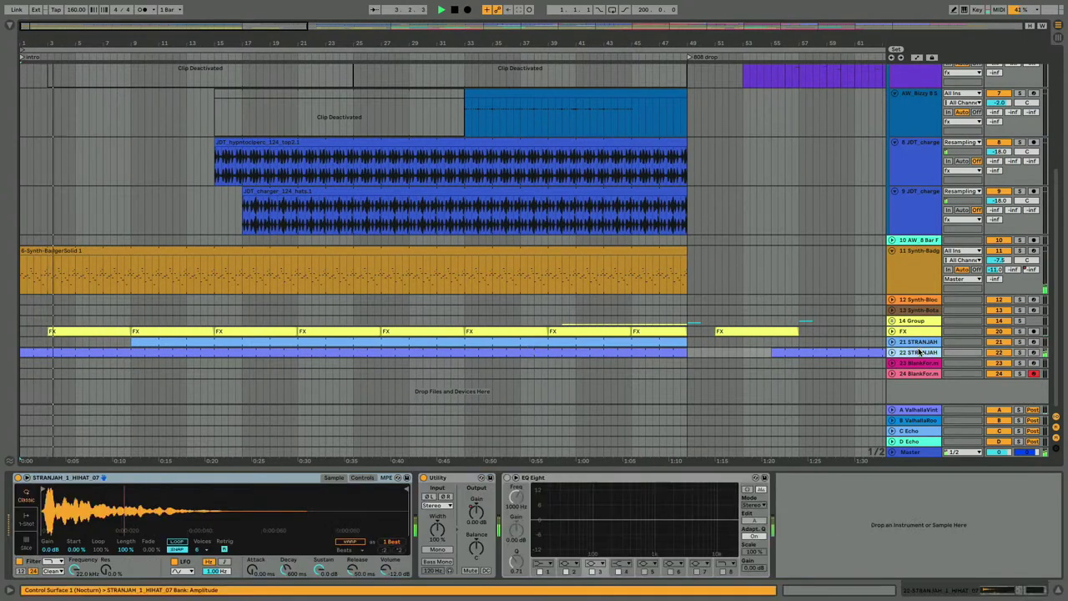
{"action": "key", "text": "a"}
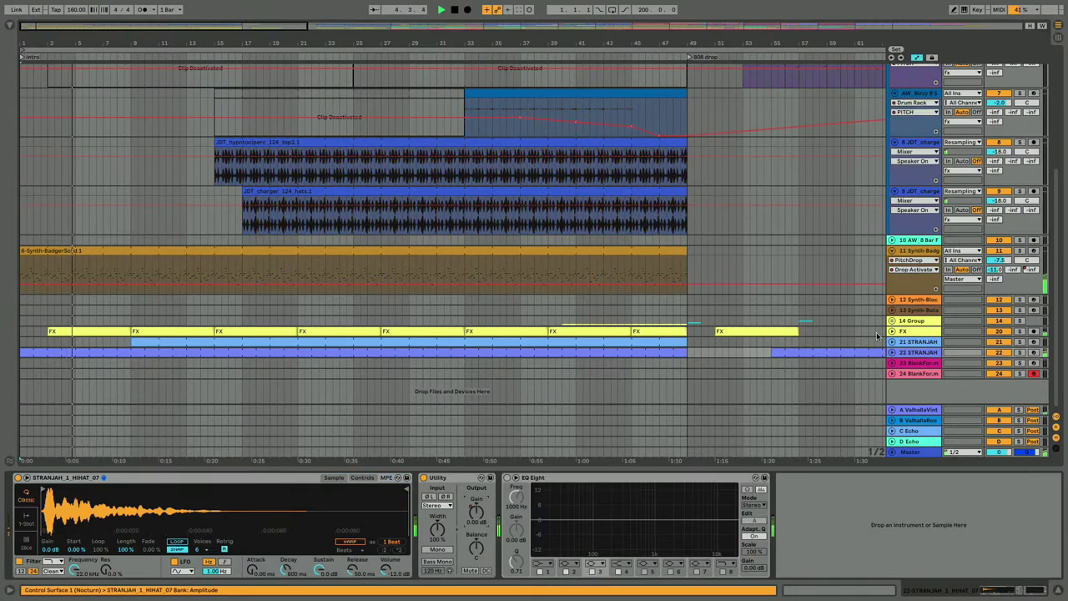
{"action": "left_click", "coordinate": [892, 353]}
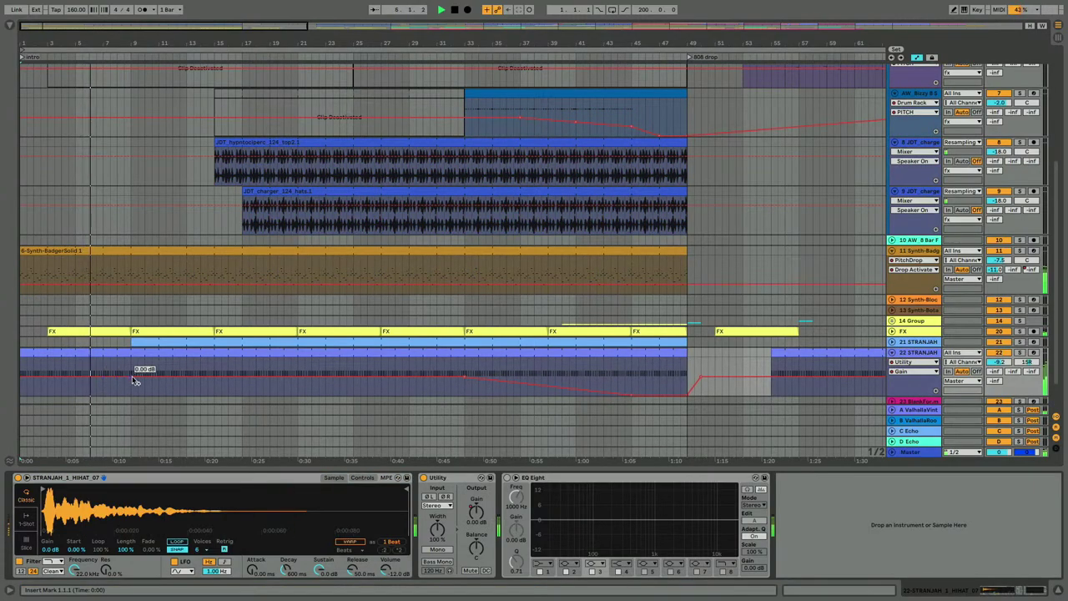
{"action": "left_click", "coordinate": [132, 379]}
{"action": "left_click_drag", "start_coordinate": [21, 378], "coordinate": [21, 396]}
{"action": "left_click_drag", "start_coordinate": [132, 379], "coordinate": [215, 375]}
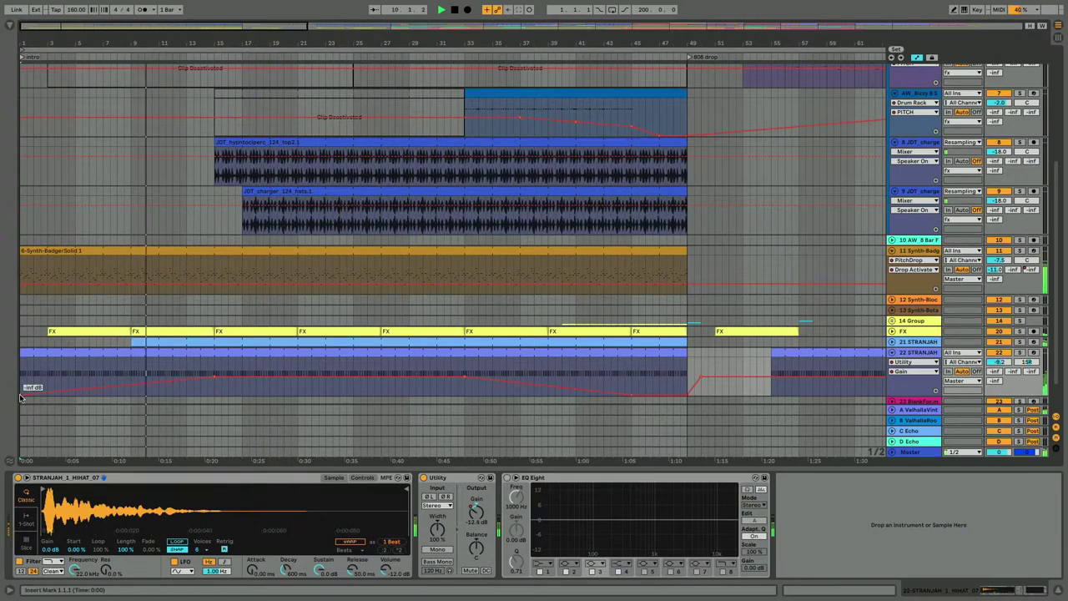
{"action": "left_click_drag", "start_coordinate": [21, 397], "coordinate": [132, 396]}
{"action": "left_click_drag", "start_coordinate": [215, 376], "coordinate": [242, 377]}
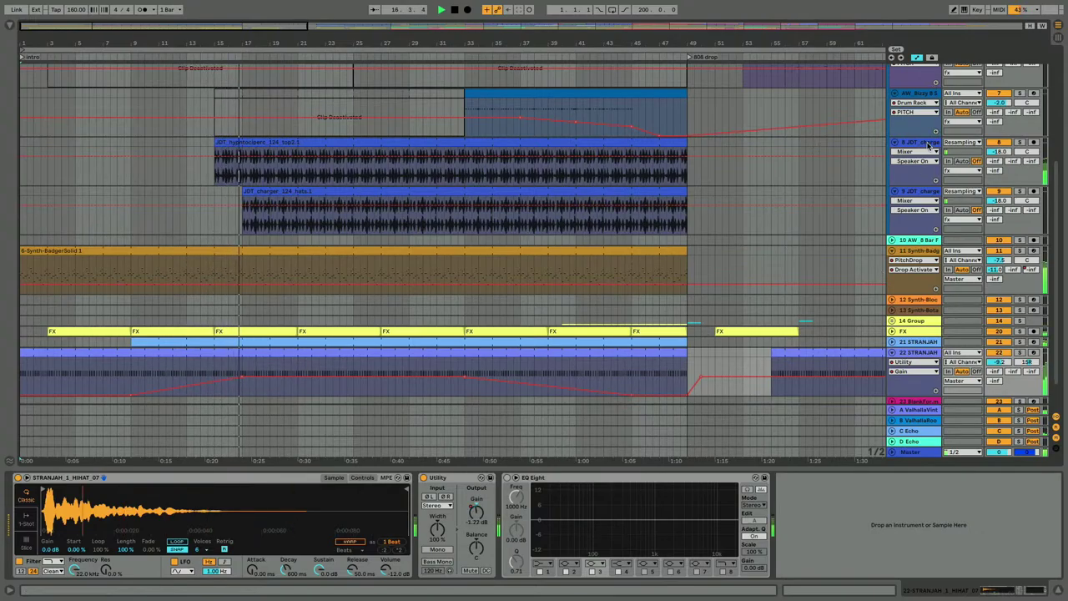
Step: Copy the Utility to the end of track 8's device chain and automate the copy's gain to fade in from -inf dB to 0 dB at bar 21
{"action": "left_click", "coordinate": [814, 146]}
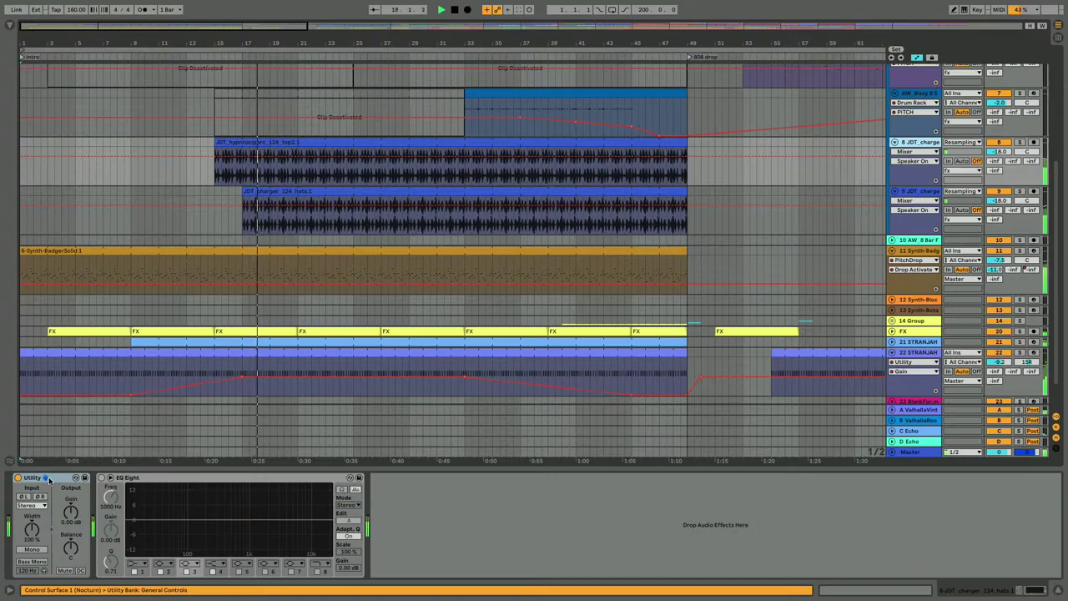
{"action": "left_click", "coordinate": [71, 512]}
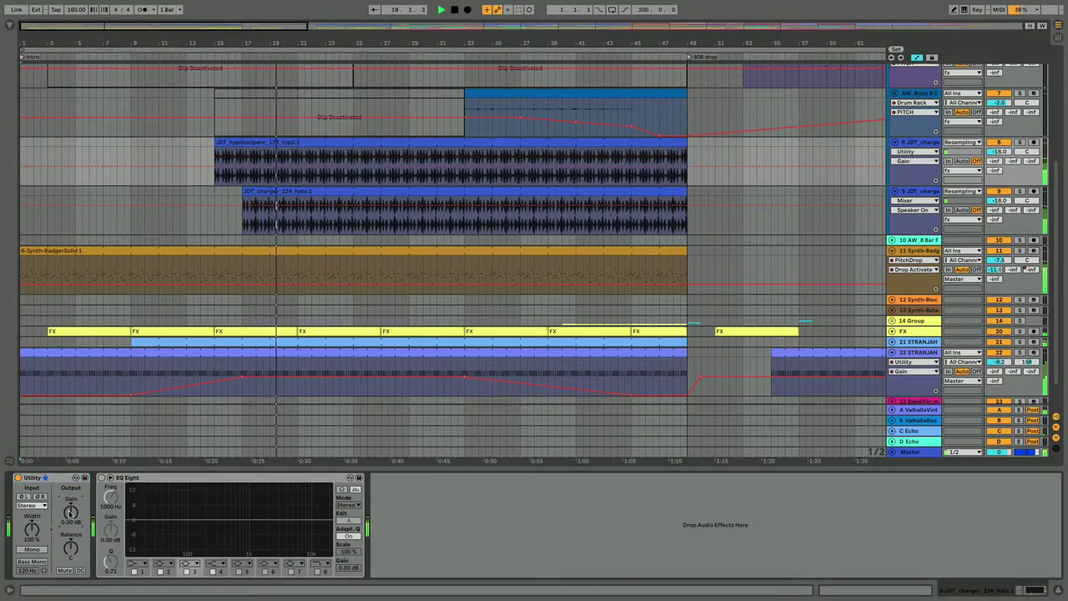
{"action": "left_click", "coordinate": [50, 479]}
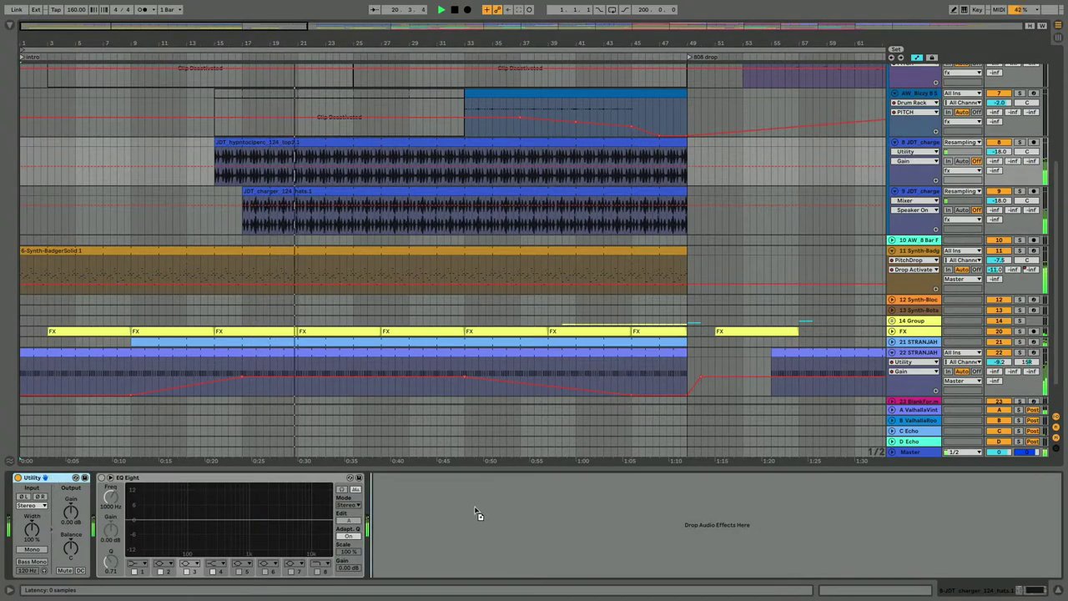
{"action": "left_click_drag", "start_coordinate": [386, 517], "coordinate": [410, 504]}
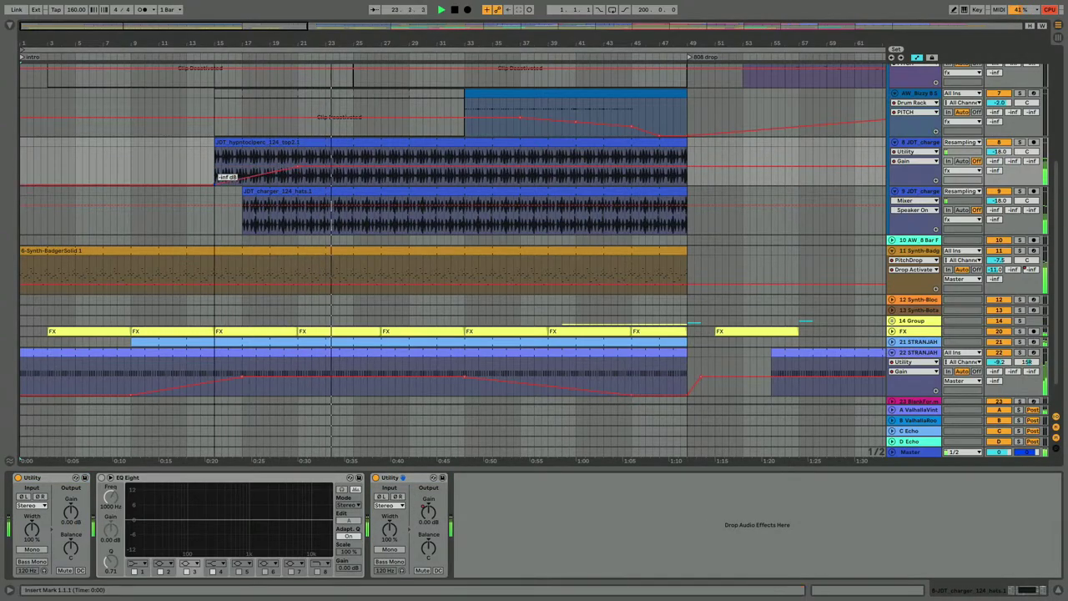
Step: Extend the start of track 8's intro percussion loop back to bar 13 and show the automation lanes again
{"action": "key", "text": "a"}
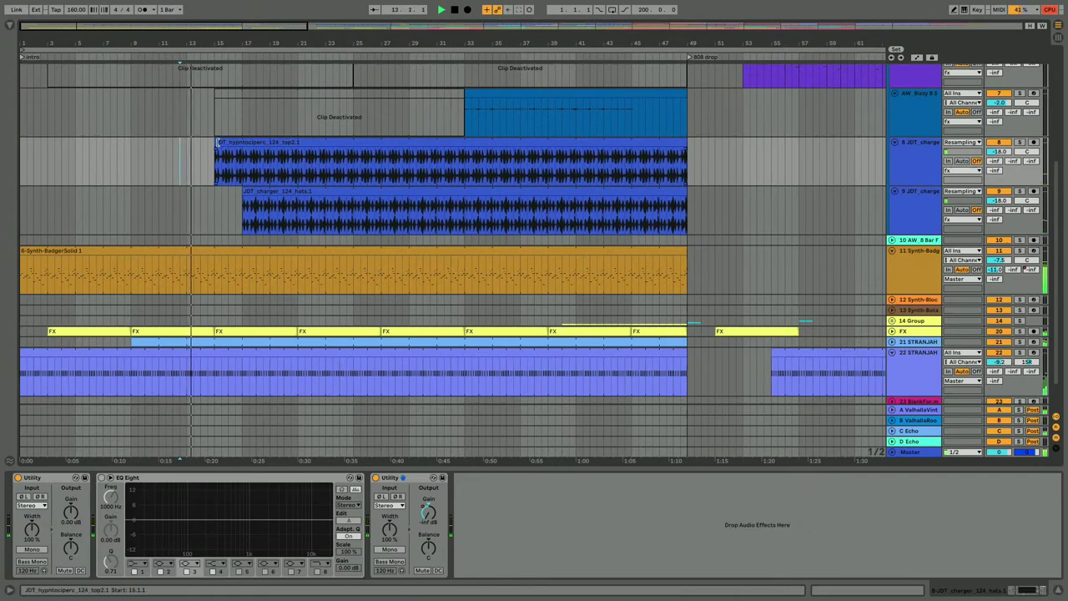
{"action": "left_click_drag", "start_coordinate": [215, 143], "coordinate": [185, 146]}
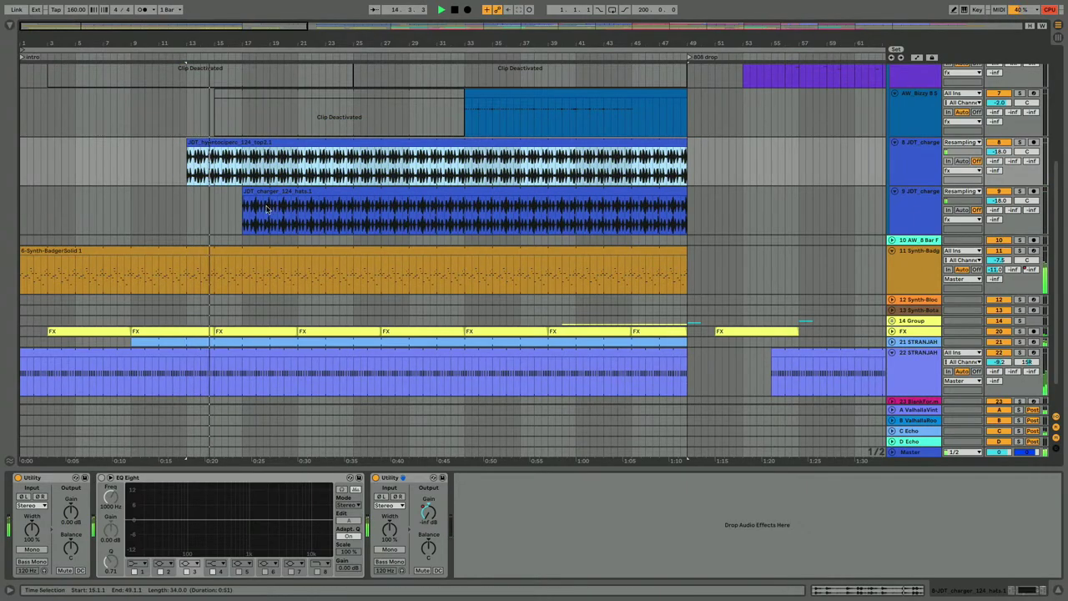
{"action": "key", "text": "a"}
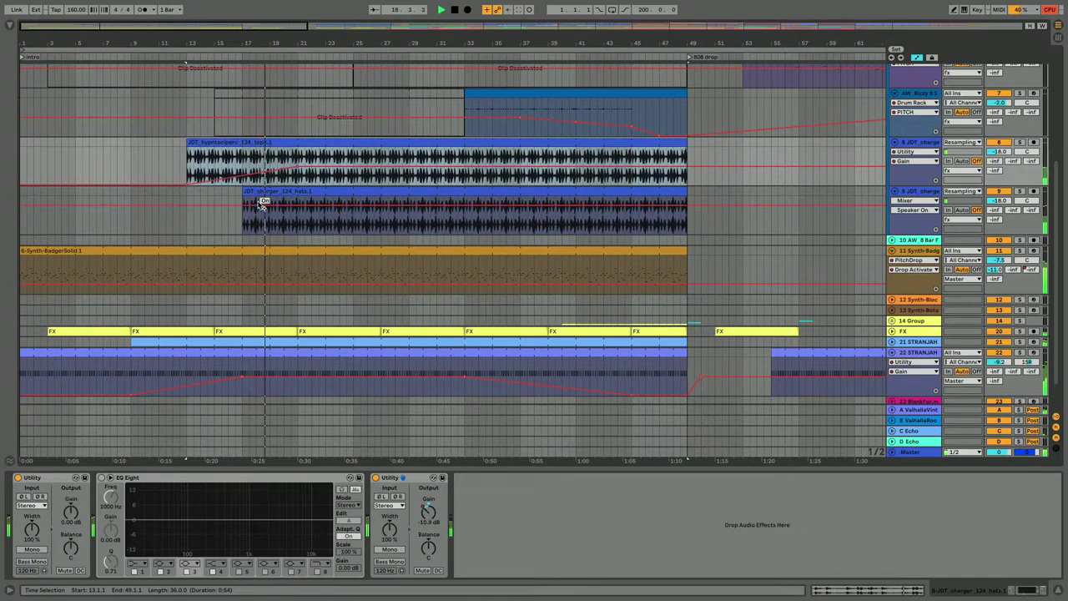
Step: Place a copy of the Utility after EQ Eight on the JDT_charger hats track 9
{"action": "left_click", "coordinate": [933, 196]}
{"action": "left_click", "coordinate": [51, 478]}
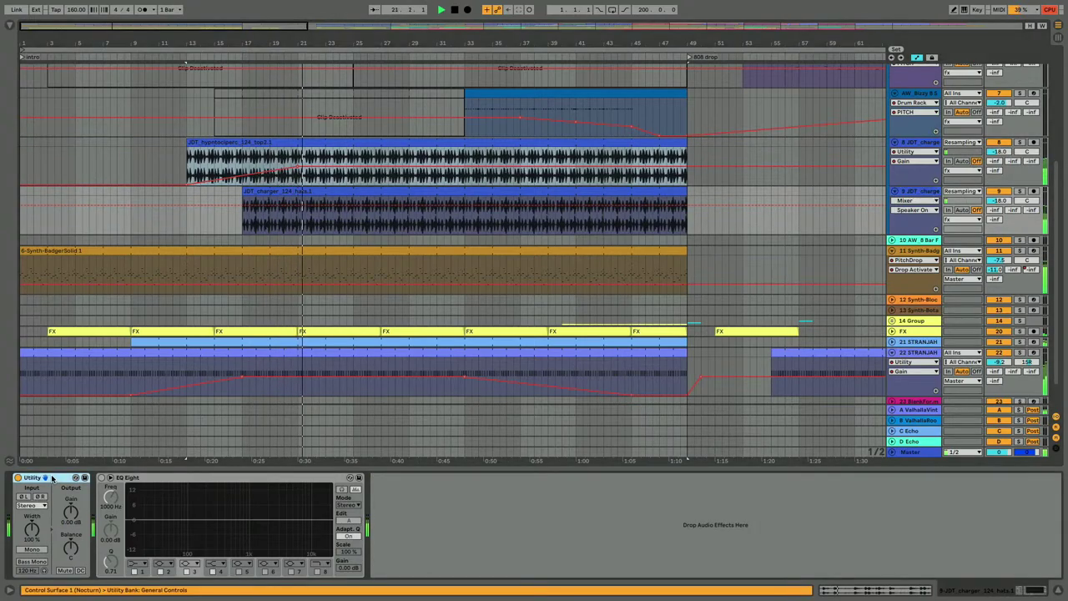
{"action": "left_click_drag", "start_coordinate": [388, 512], "coordinate": [389, 512]}
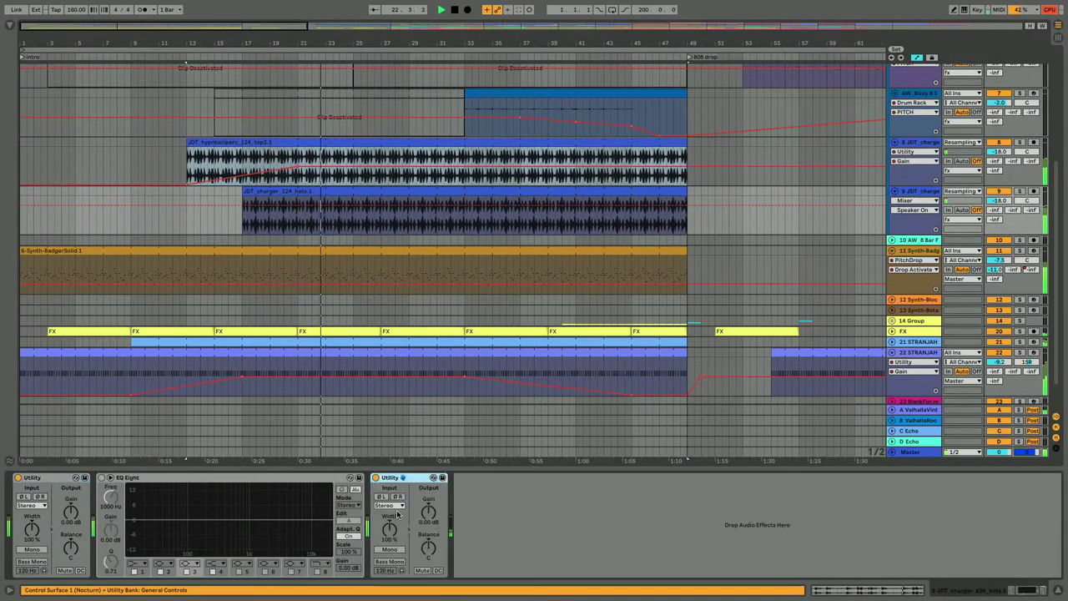
Step: Draw a Utility gain fade-in on the charger hats track, rising from silence at bar 17 to full level at bar 25
{"action": "left_click", "coordinate": [353, 215]}
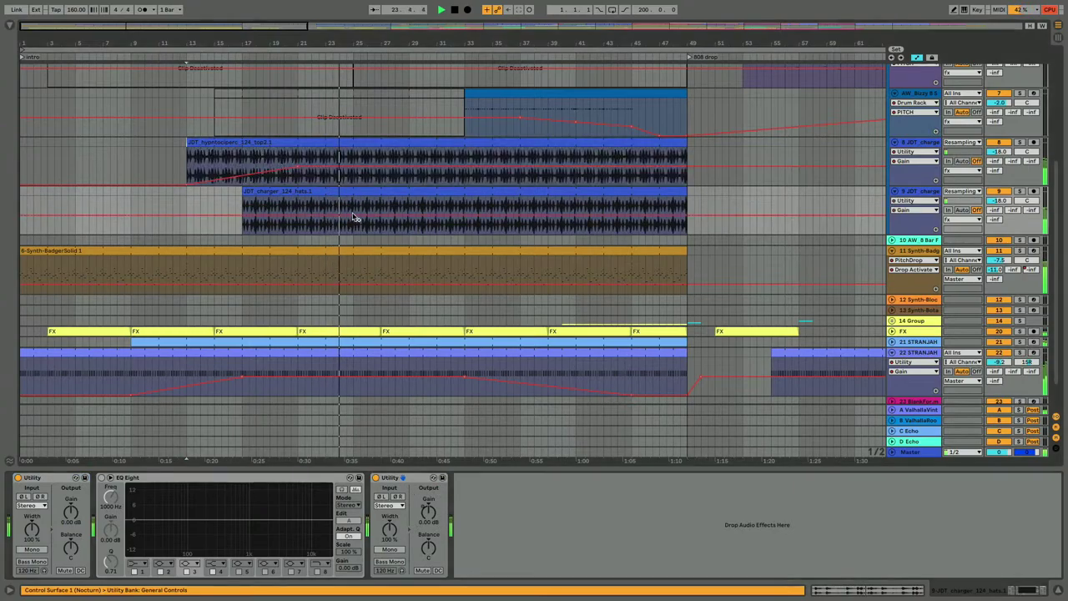
{"action": "left_click_drag", "start_coordinate": [322, 215], "coordinate": [242, 233]}
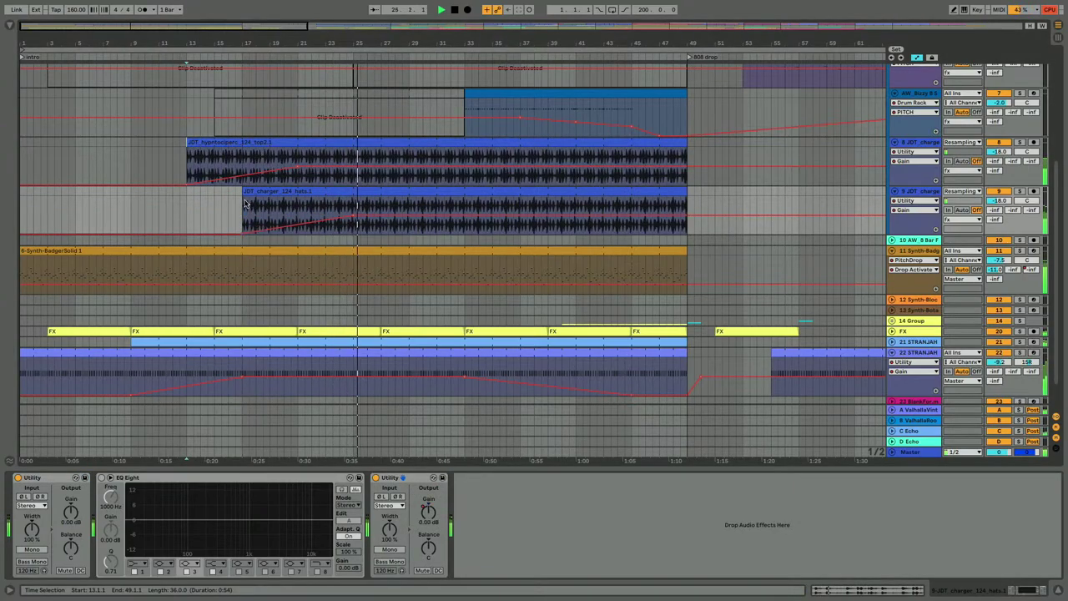
{"action": "left_click_drag", "start_coordinate": [251, 38], "coordinate": [185, 37]}
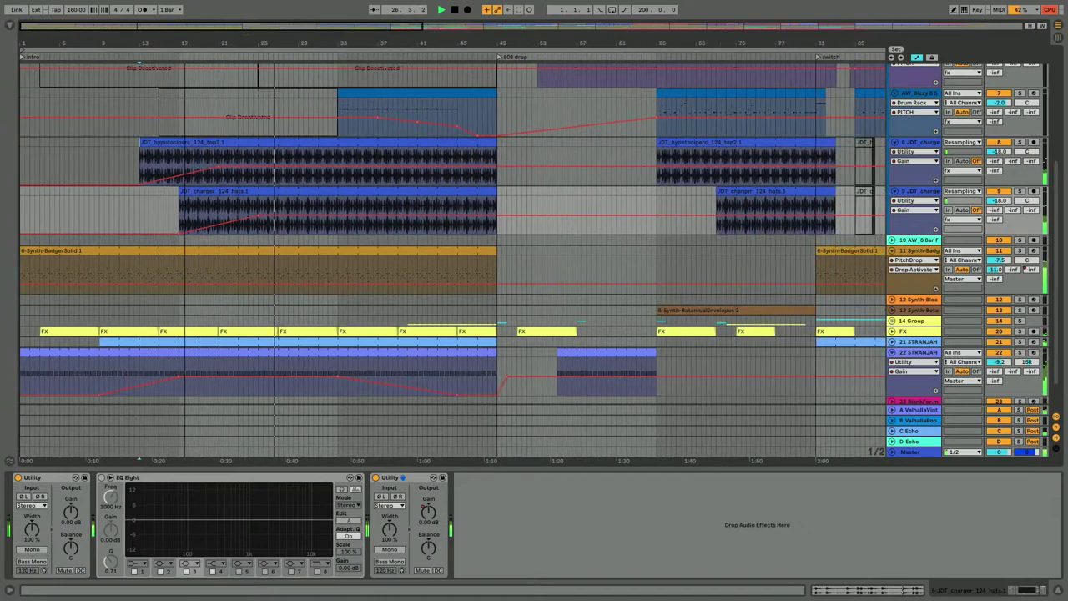
{"action": "key", "text": "a"}
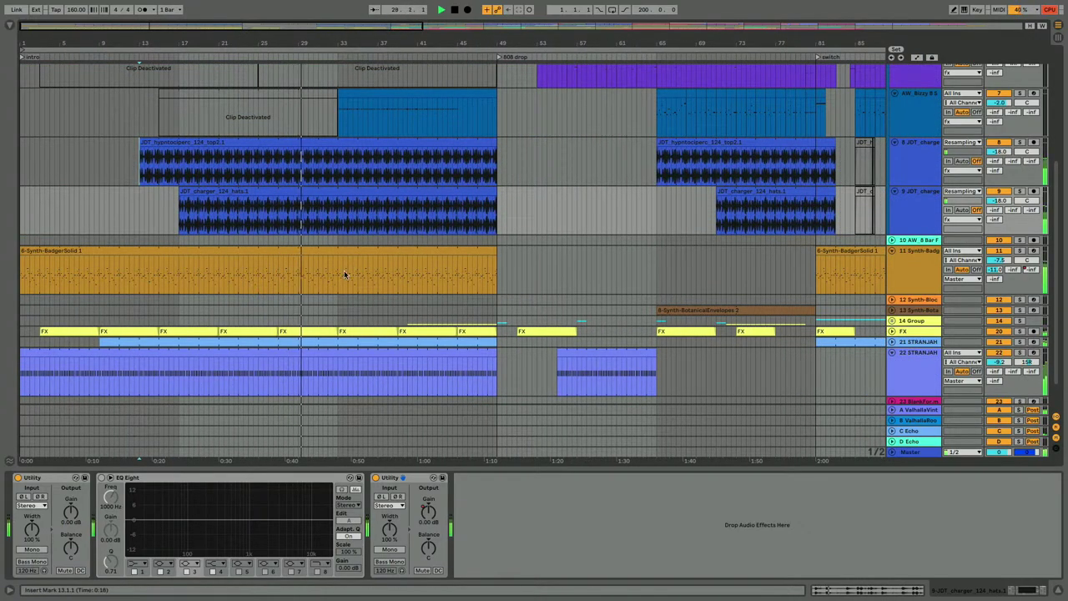
Step: Play the arrangement from bar 13 and restart playback from the beginning of the song
{"action": "scroll", "coordinate": [344, 274], "scroll_direction": "up", "scroll_amount": 5}
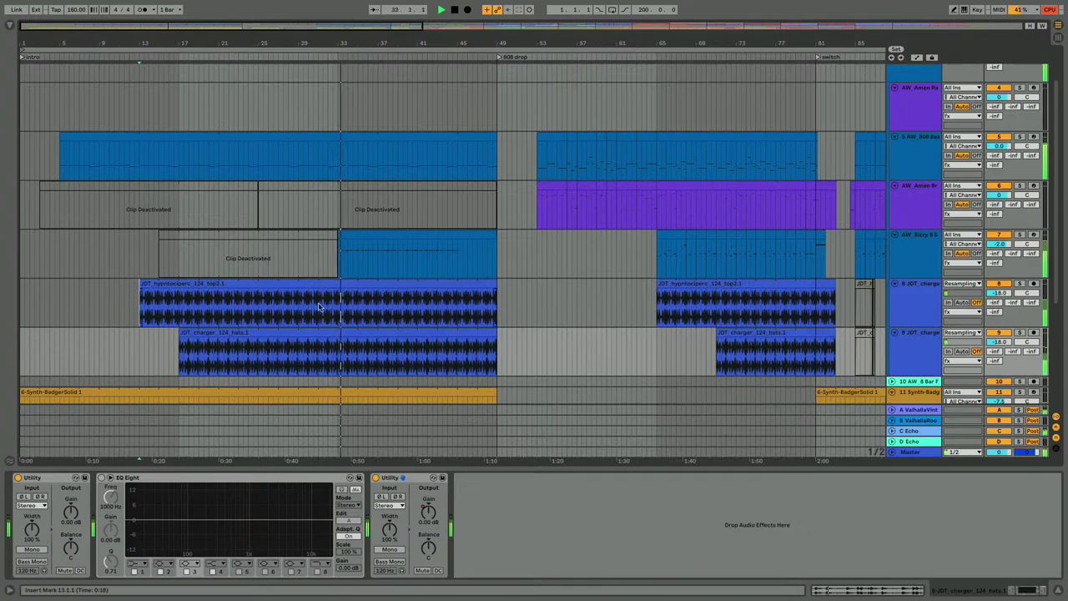
{"action": "scroll", "coordinate": [353, 249], "scroll_direction": "down", "scroll_amount": 6}
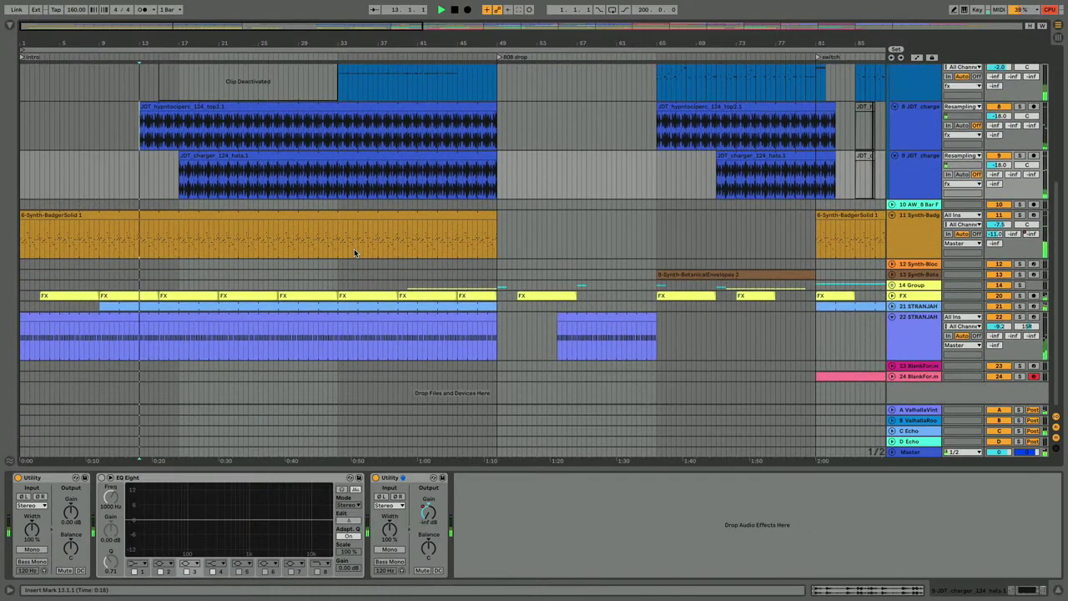
{"action": "scroll", "coordinate": [354, 249], "scroll_direction": "down", "scroll_amount": 1}
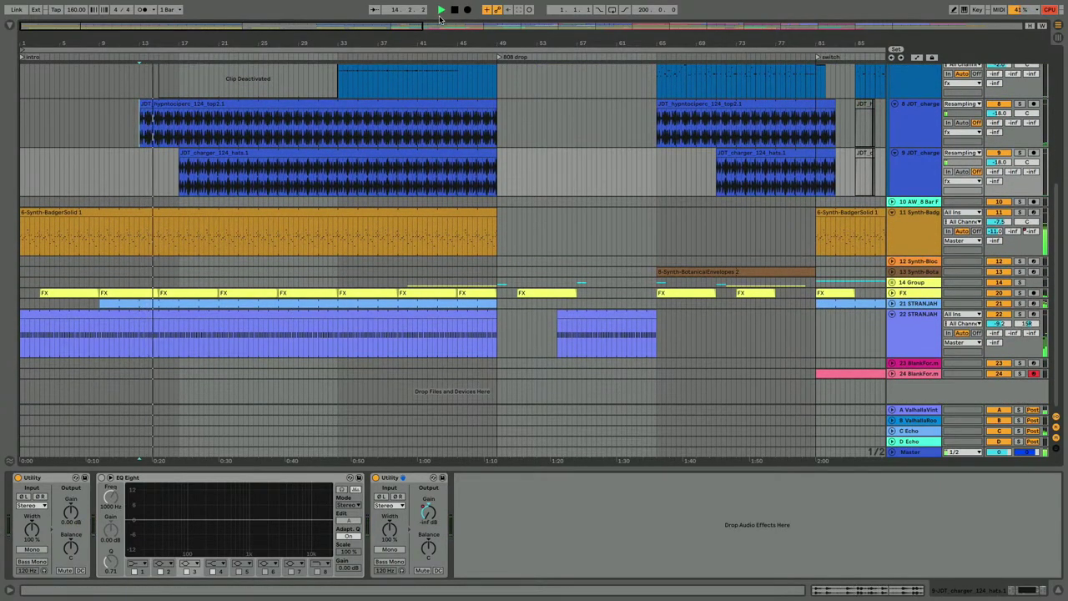
{"action": "left_click", "coordinate": [455, 10]}
{"action": "left_click", "coordinate": [455, 10]}
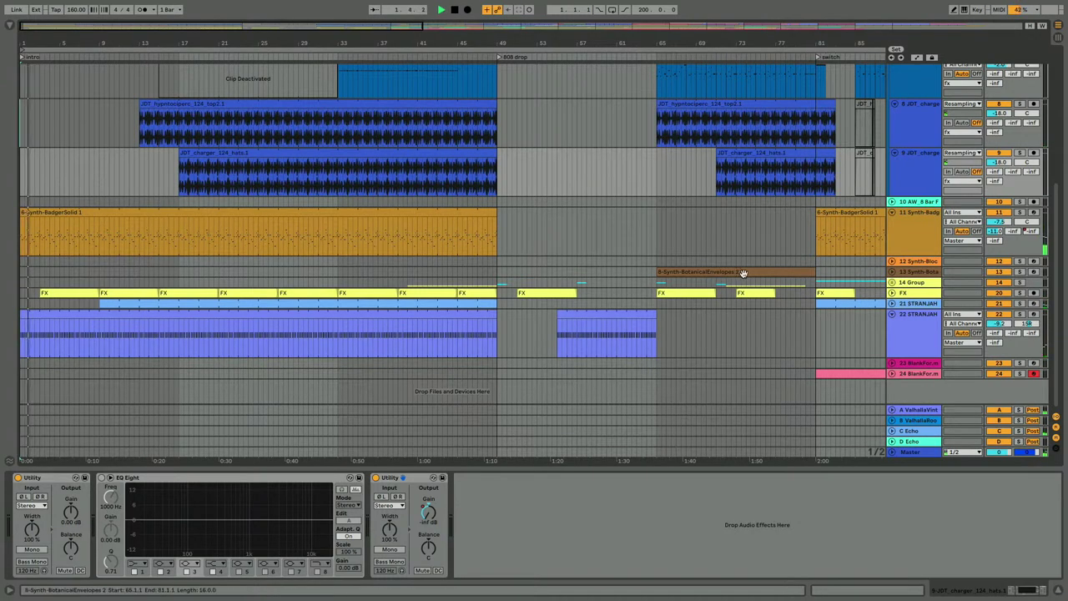
Step: Expand the FX track and deactivate its first clip, spanning bars 3 to 9
{"action": "left_click", "coordinate": [891, 294]}
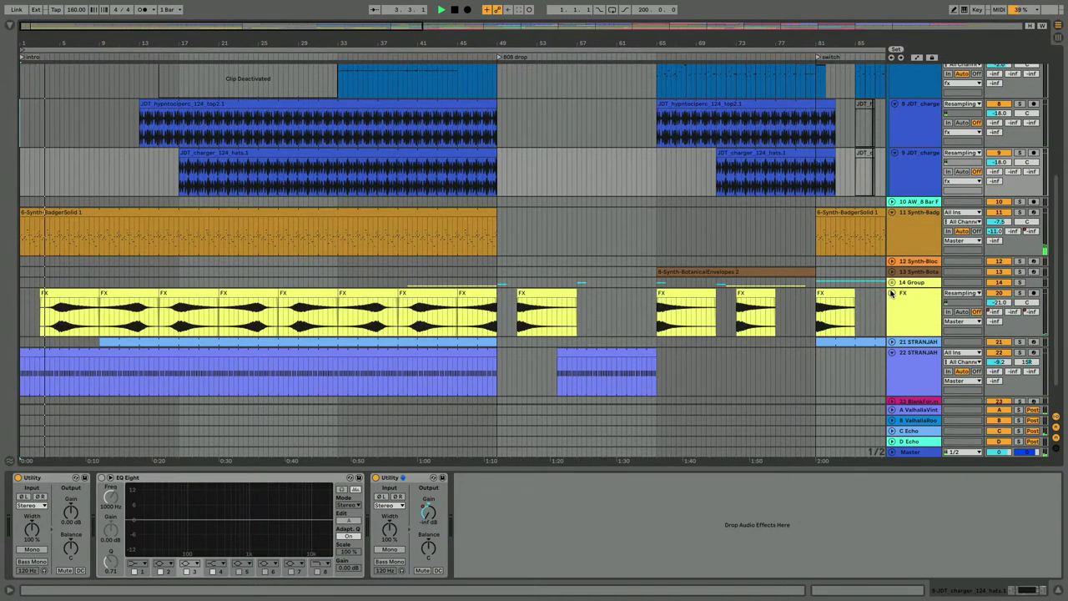
{"action": "left_click", "coordinate": [61, 313]}
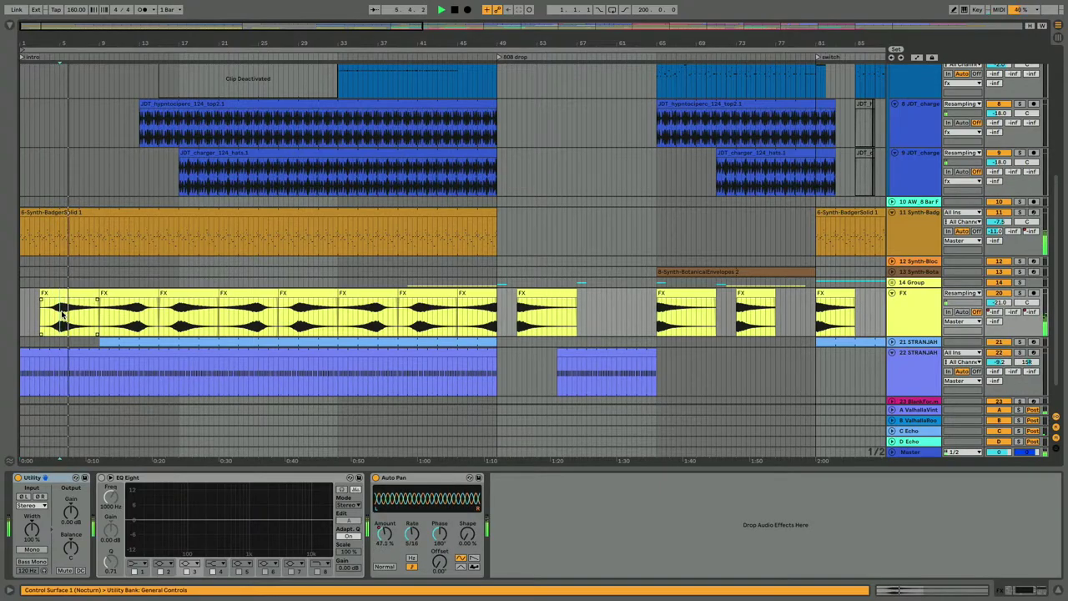
{"action": "left_click", "coordinate": [53, 291]}
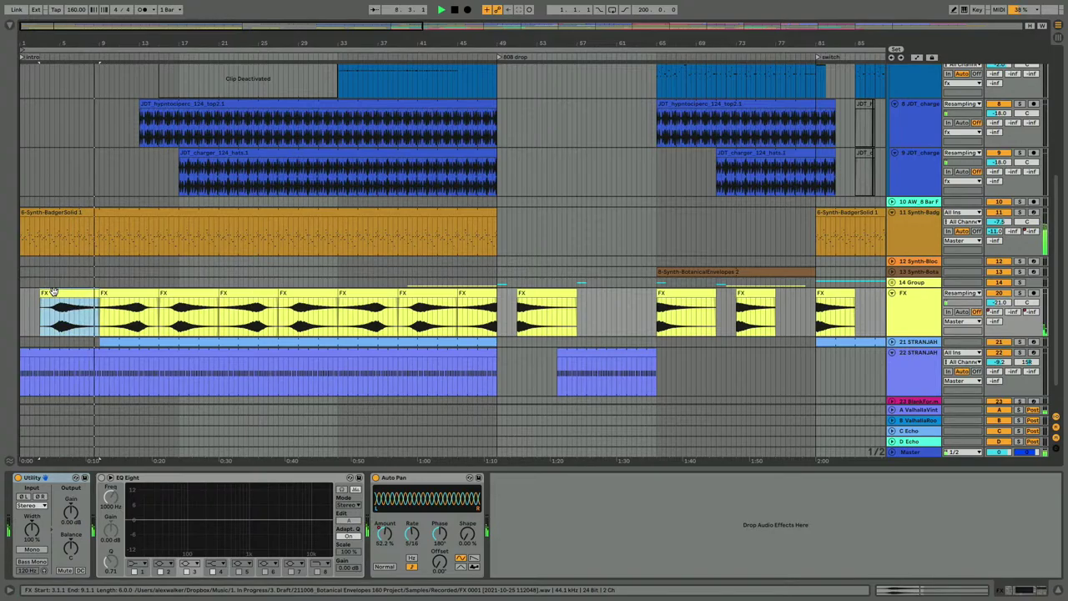
{"action": "key", "text": "0"}
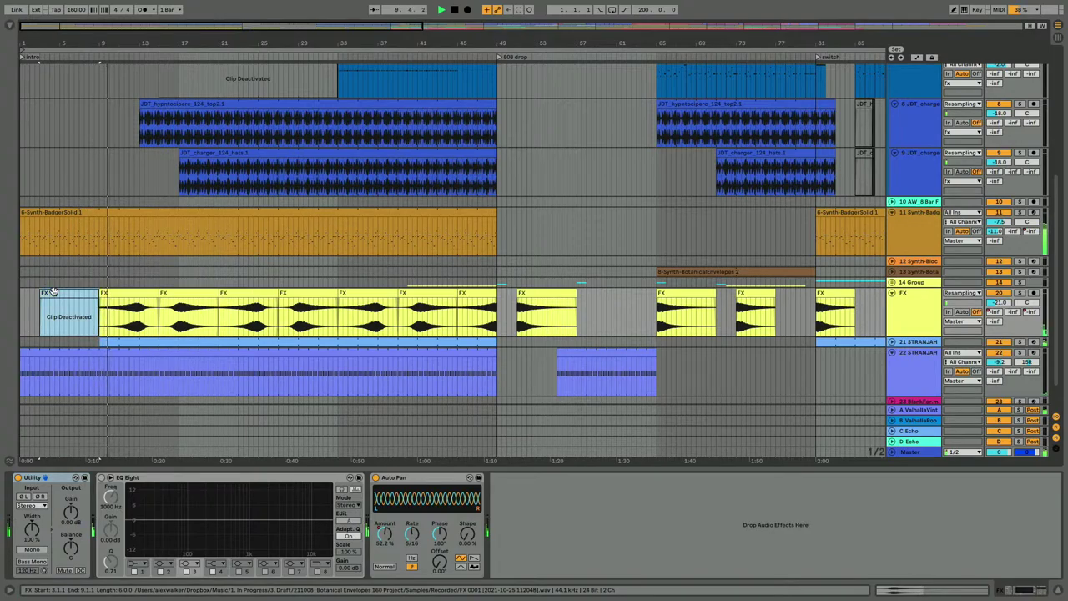
Step: Insert eight bars of silence at the start of the arrangement and move the intro locator back to bar 1
{"action": "left_click", "coordinate": [97, 318]}
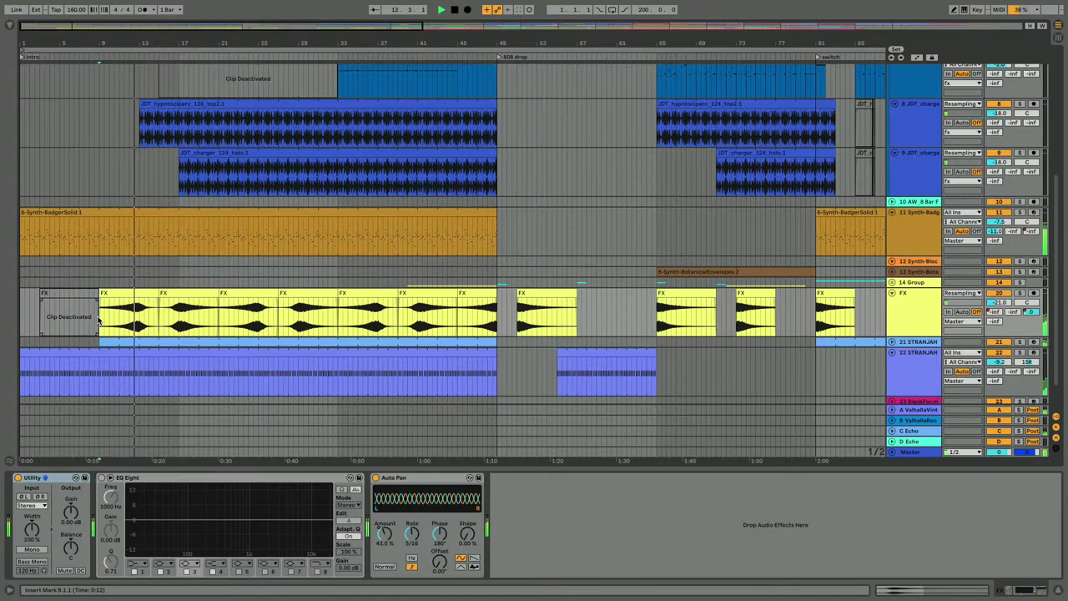
{"action": "left_click_drag", "start_coordinate": [98, 318], "coordinate": [13, 321]}
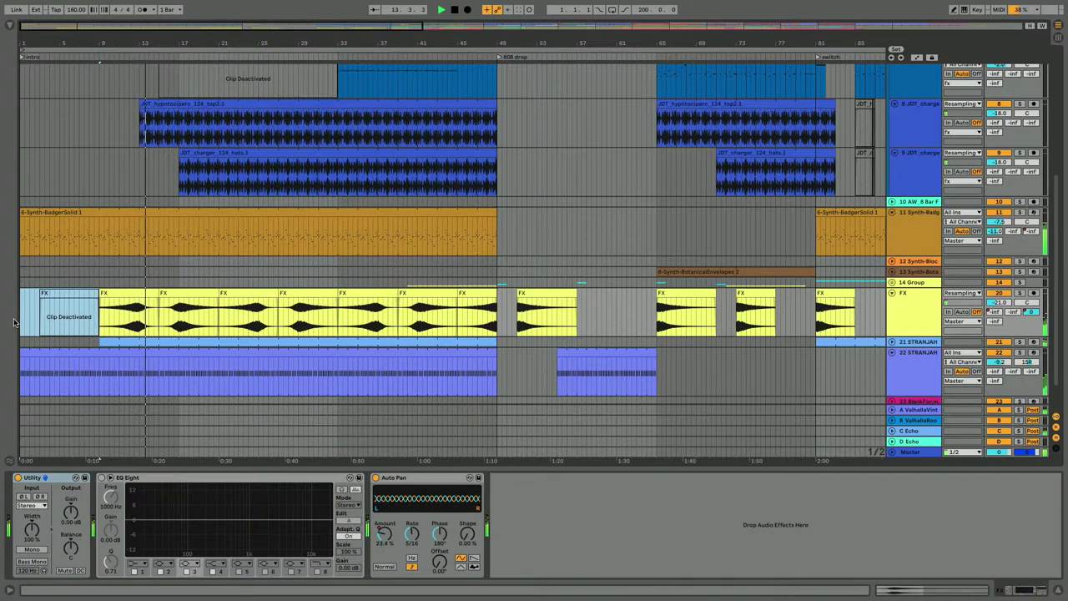
{"action": "key", "text": "ctrl+i"}
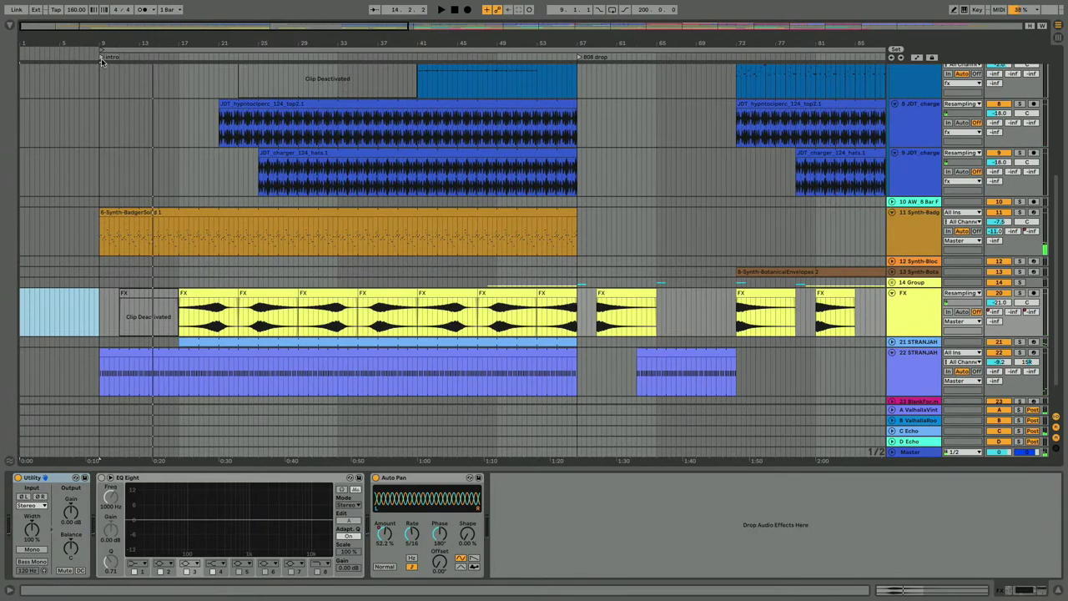
{"action": "left_click", "coordinate": [102, 61]}
{"action": "left_click_drag", "start_coordinate": [102, 60], "coordinate": [22, 57]}
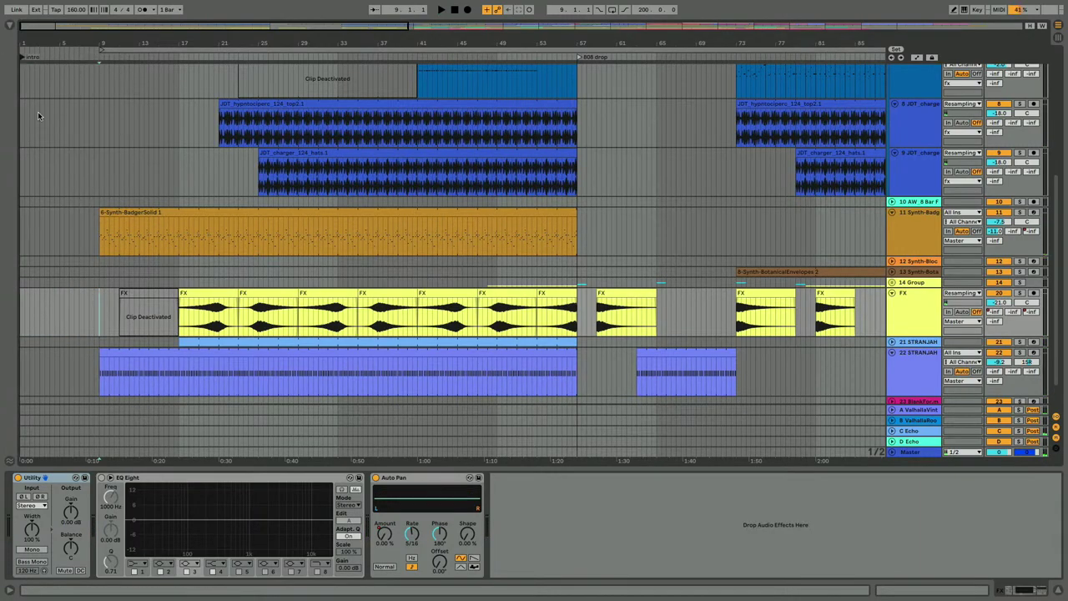
Step: Extend the BadgerSolid synth clip back to bar 1
{"action": "left_click_drag", "start_coordinate": [96, 326], "coordinate": [25, 317]}
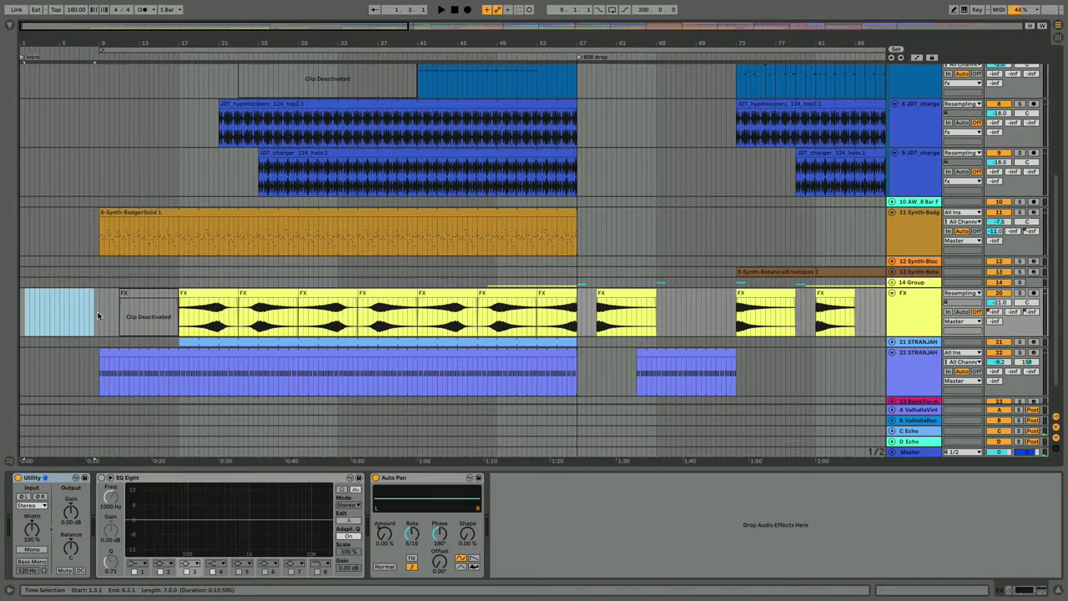
{"action": "left_click", "coordinate": [98, 316]}
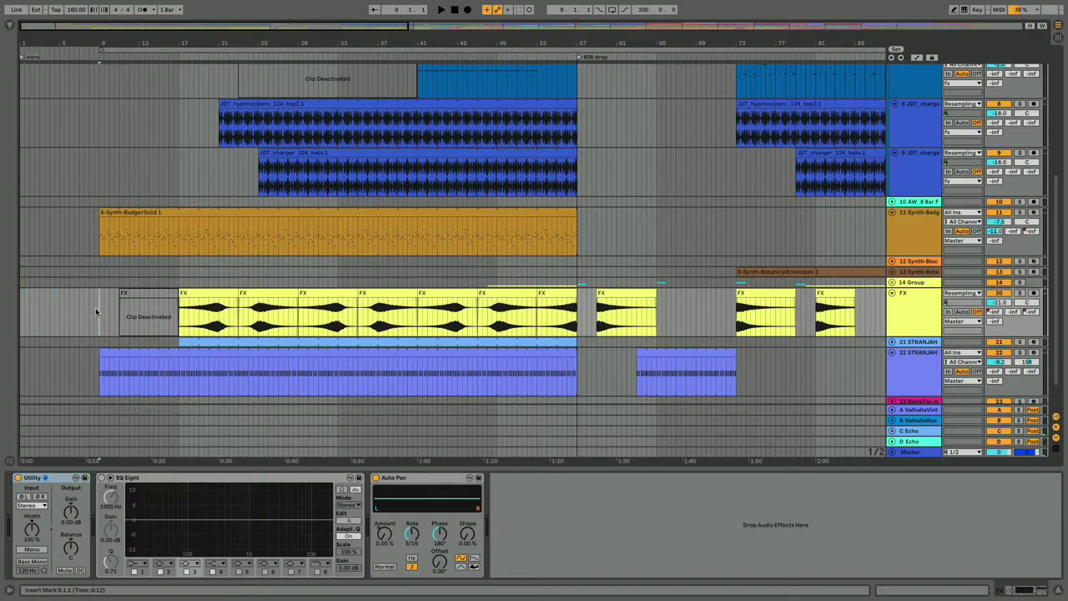
{"action": "left_click_drag", "start_coordinate": [101, 213], "coordinate": [3, 207]}
Step: Show the BadgerSolid filter frequency automation and simplify its envelope over bars 1 to 25
{"action": "left_click", "coordinate": [79, 571]}
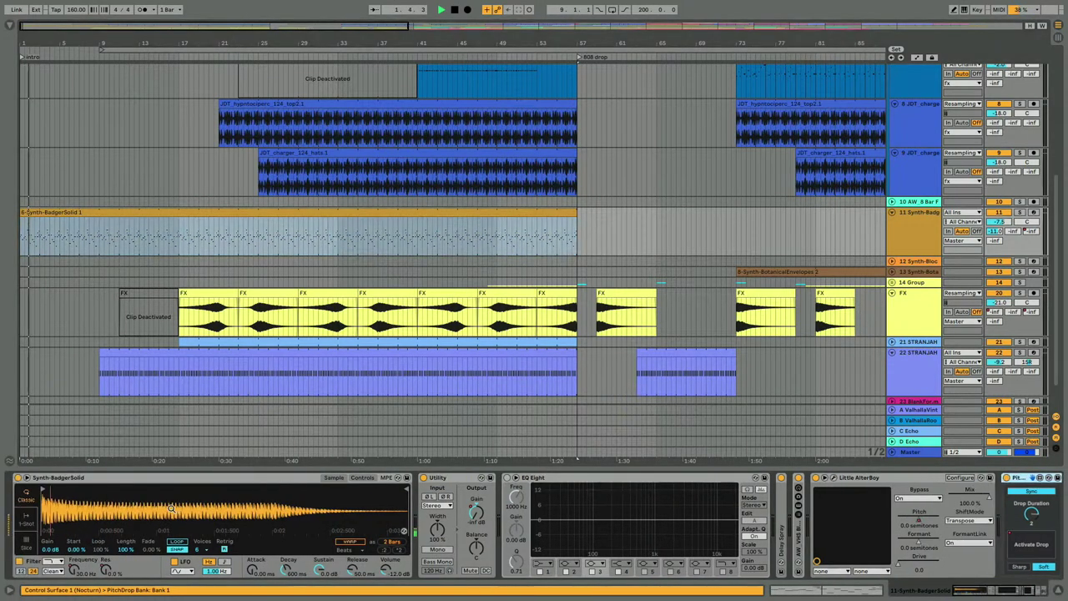
{"action": "key", "text": "a"}
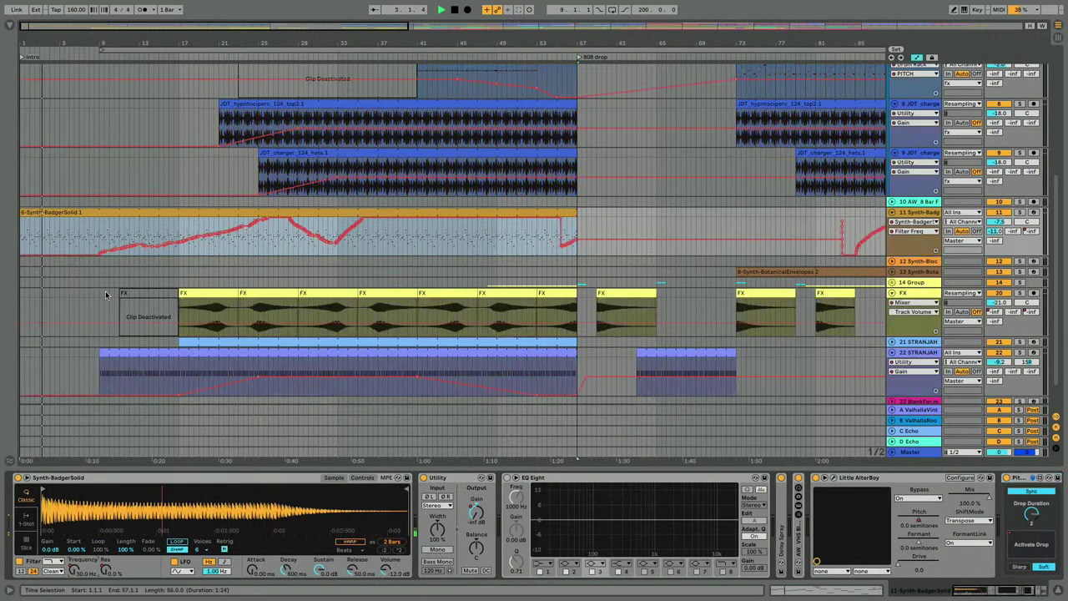
{"action": "left_click", "coordinate": [94, 243]}
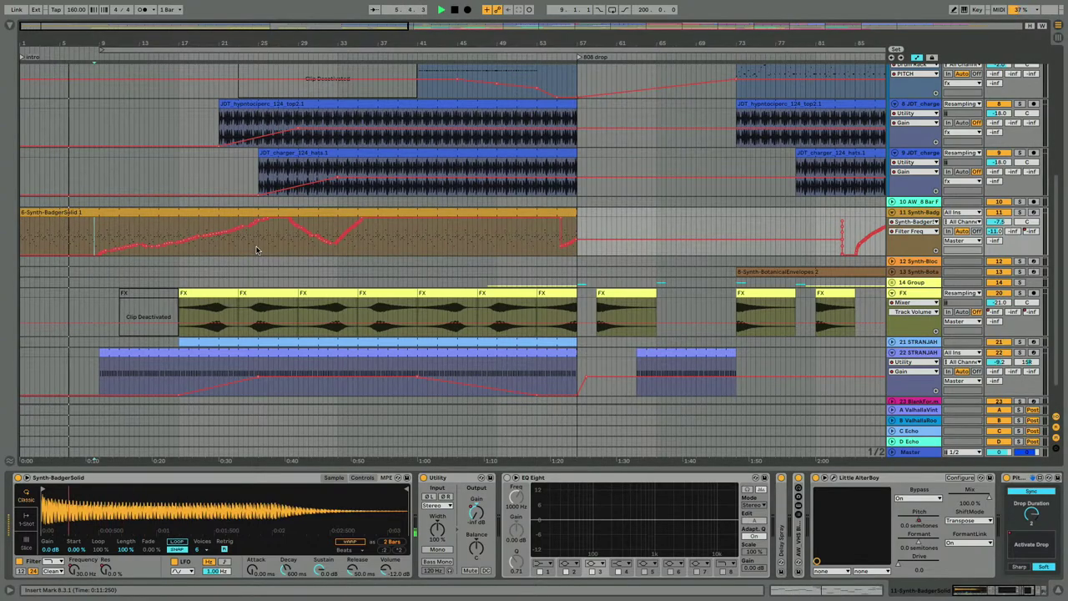
{"action": "left_click_drag", "start_coordinate": [258, 237], "coordinate": [1, 228]}
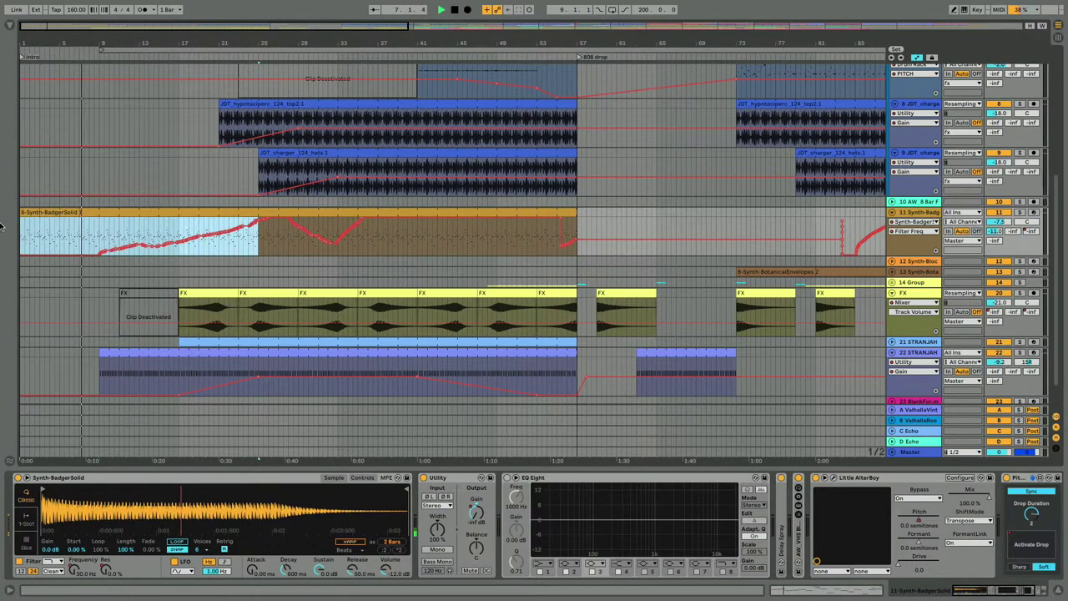
{"action": "key", "text": "super+BackSpace"}
{"action": "key", "text": "super+z"}
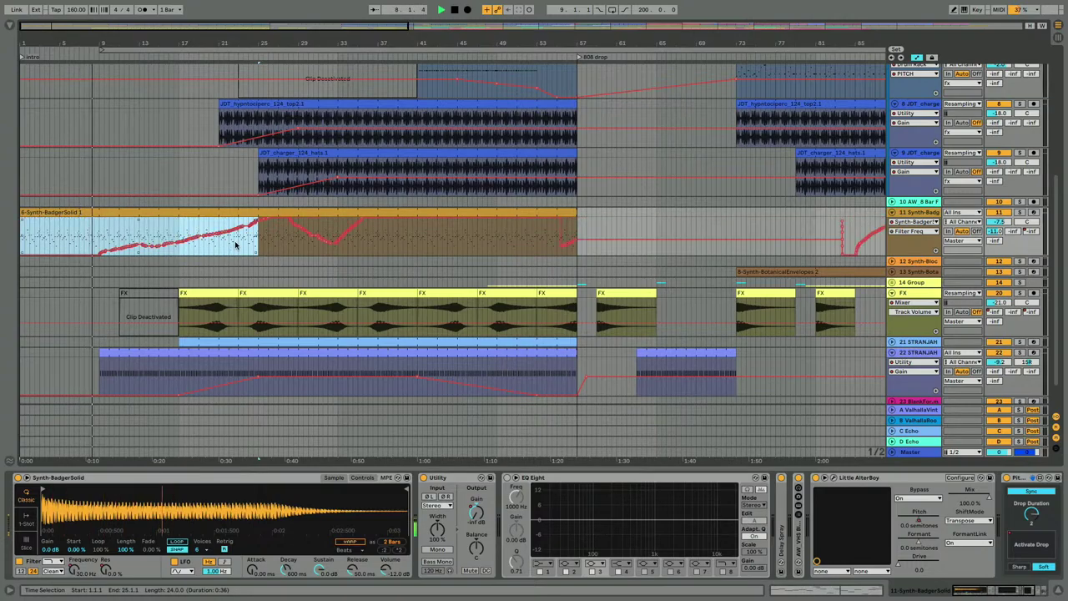
{"action": "right_click", "coordinate": [185, 248]}
{"action": "left_click", "coordinate": [212, 299]}
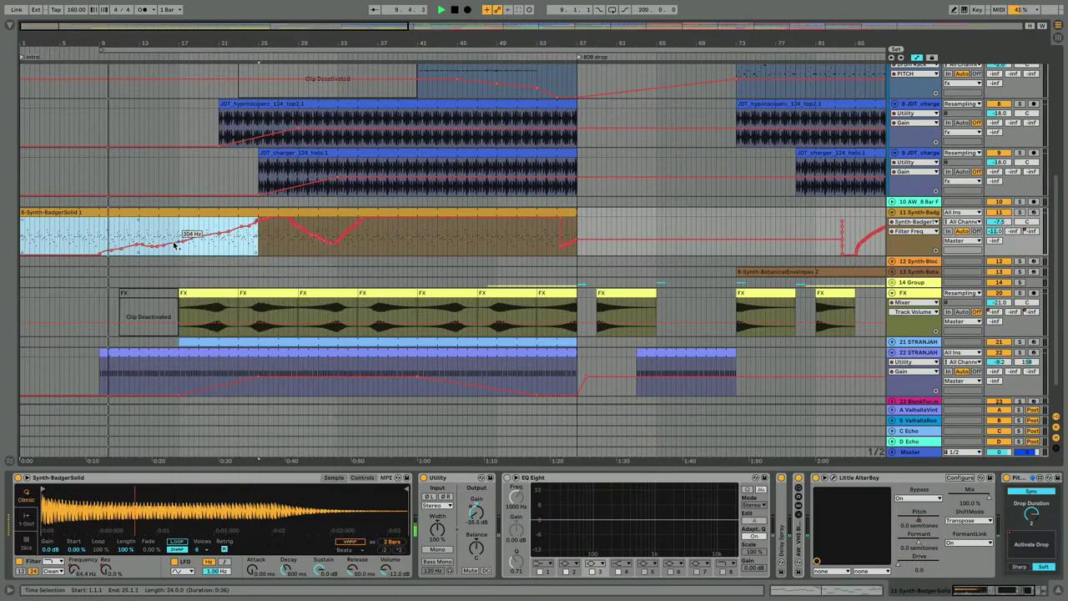
Step: Start the filter frequency rise near bar 1 and delete the breakpoints between bars 10 and 26 to make a straight ramp
{"action": "left_click", "coordinate": [134, 237]}
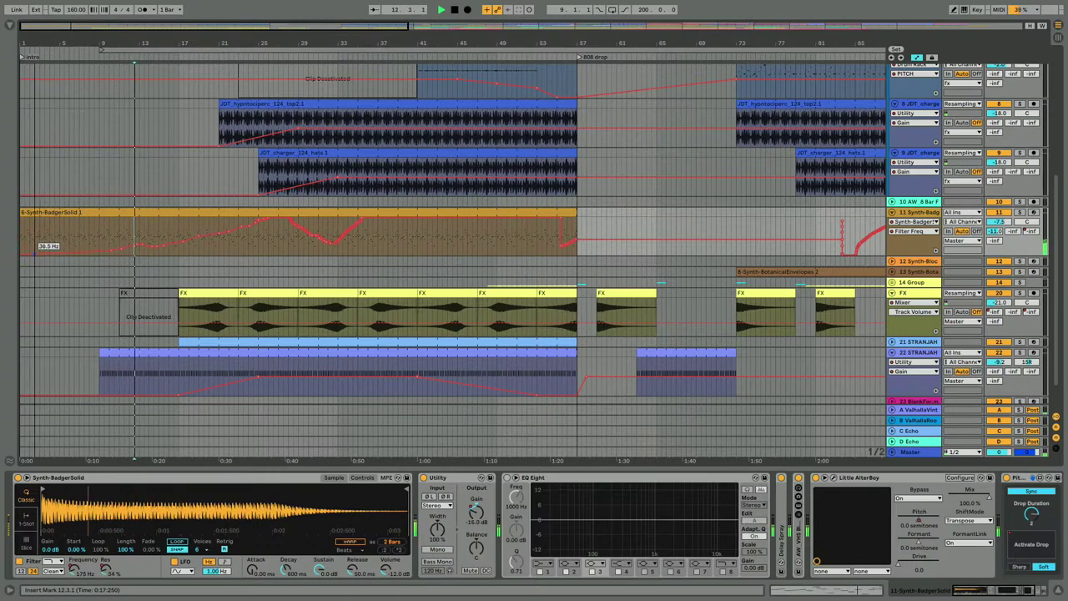
{"action": "left_click_drag", "start_coordinate": [265, 238], "coordinate": [109, 250]}
{"action": "key", "text": "Delete"}
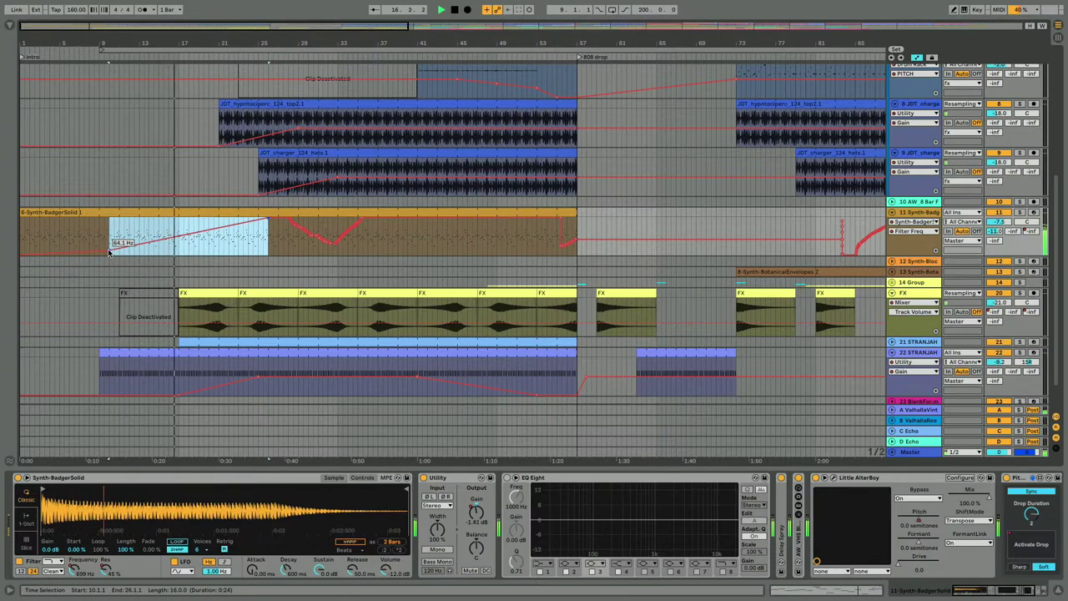
Step: Play from the start, check the filter resonance automation, and bend the filter frequency ramp upward into a curve
{"action": "left_click", "coordinate": [453, 10]}
{"action": "key", "text": "space"}
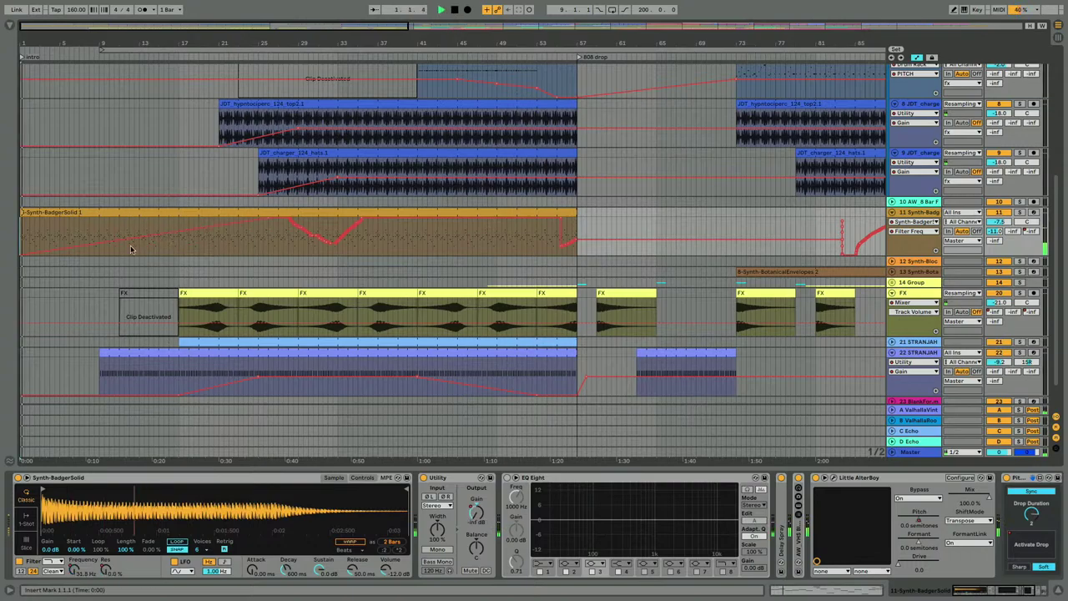
{"action": "left_click", "coordinate": [102, 570]}
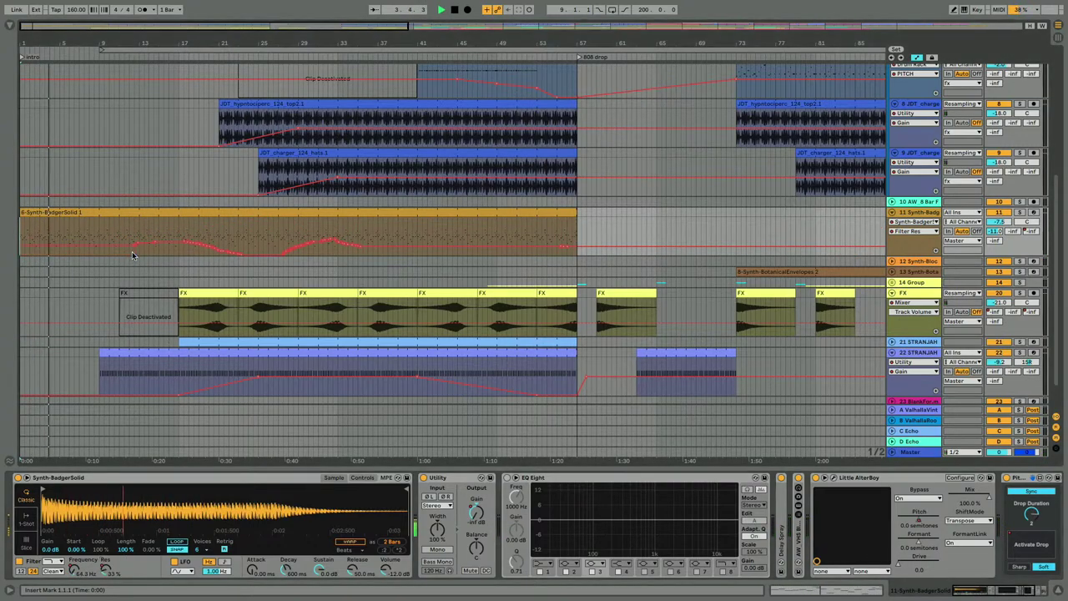
{"action": "left_click", "coordinate": [132, 253]}
{"action": "left_click", "coordinate": [74, 571]}
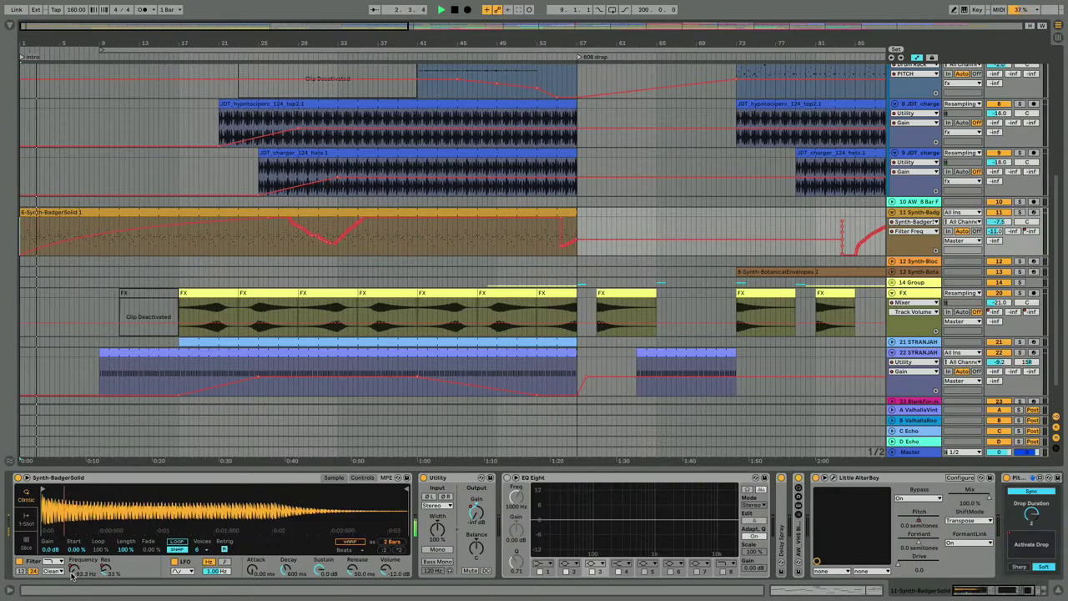
Step: Start the synth's Utility gain fade-in at bar 1 and curve it upward towards bar 17
{"action": "left_click", "coordinate": [476, 514]}
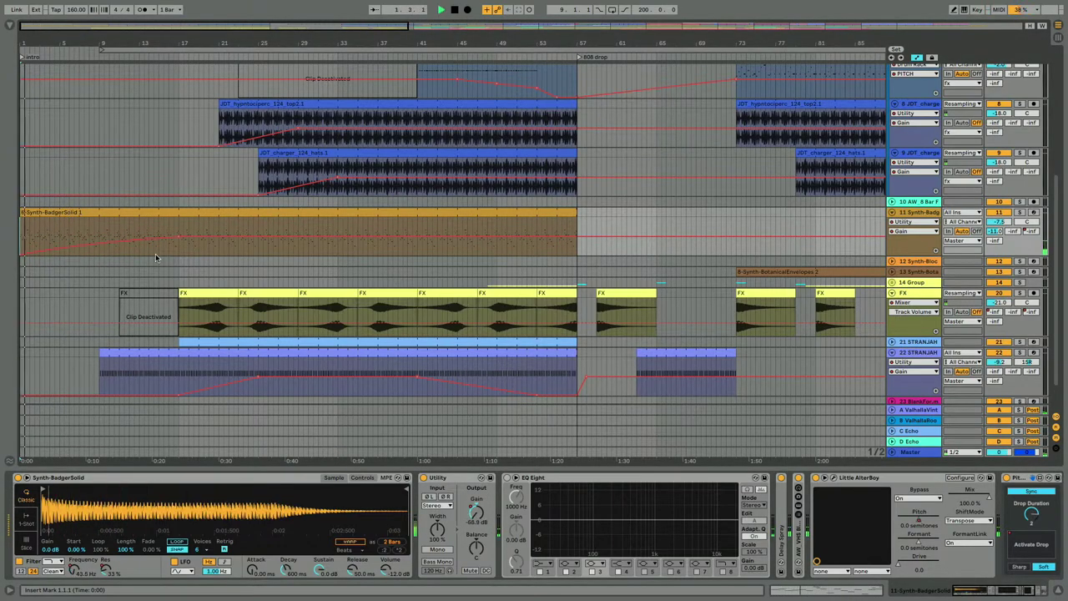
{"action": "left_click_drag", "start_coordinate": [120, 244], "coordinate": [120, 230]}
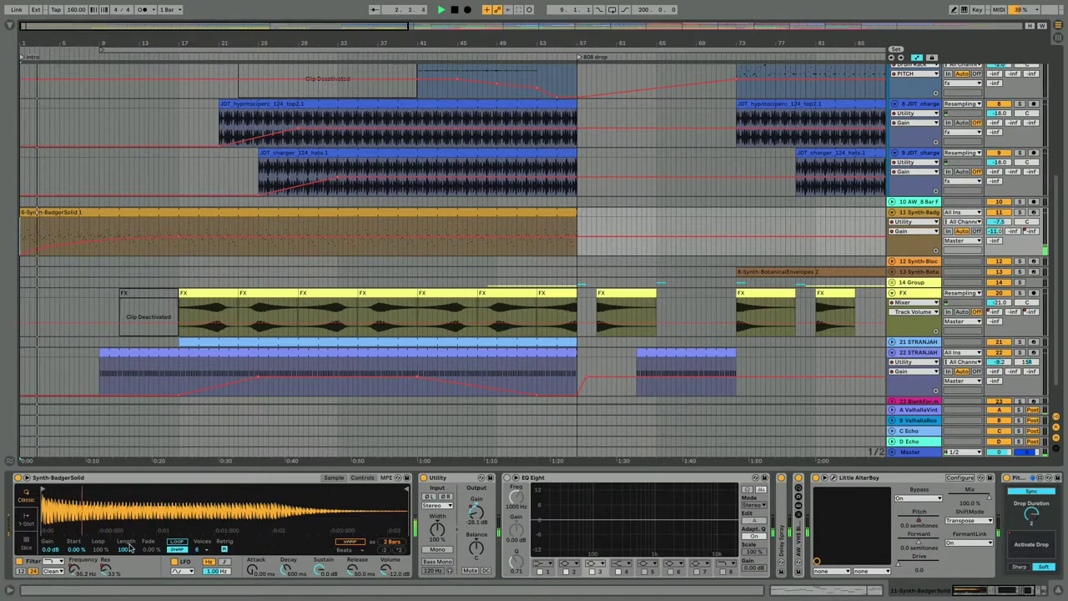
{"action": "key", "text": "a"}
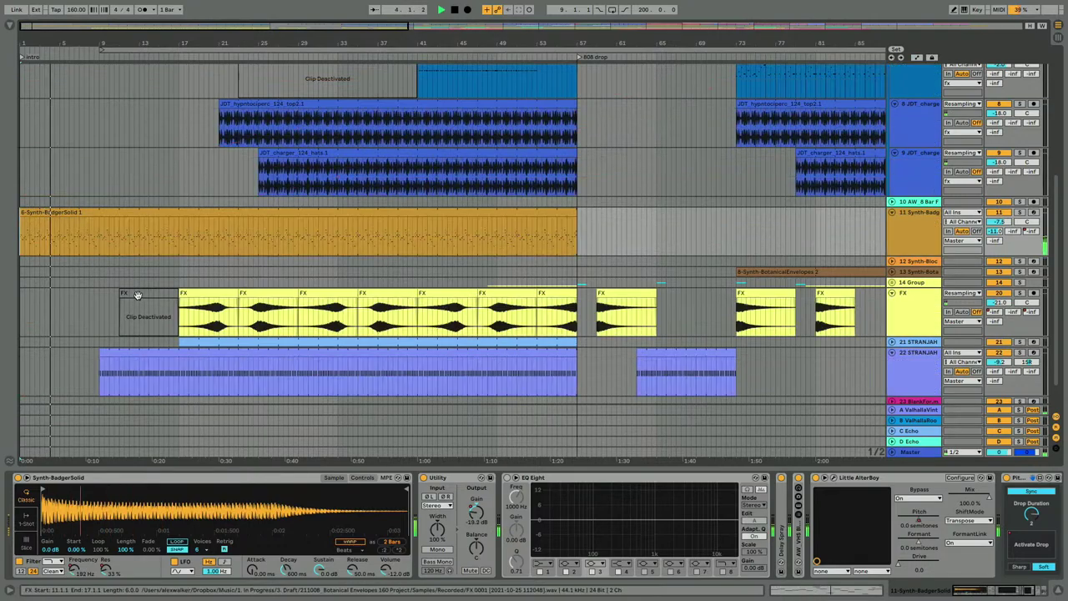
Step: Reactivate the first FX clip at bar 11
{"action": "left_click", "coordinate": [153, 303]}
{"action": "key", "text": "0"}
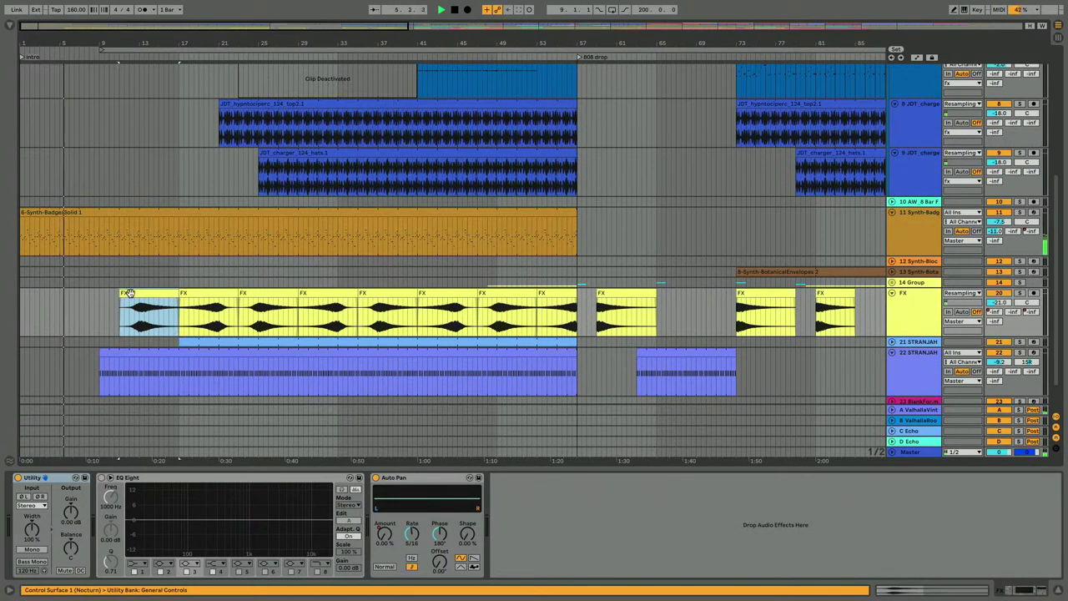
Step: Extend the STRANJAH hi-hat 07 clip back to bar 1 and set its gain fade-in to run from about bar 8 to bar 21
{"action": "left_click", "coordinate": [116, 354]}
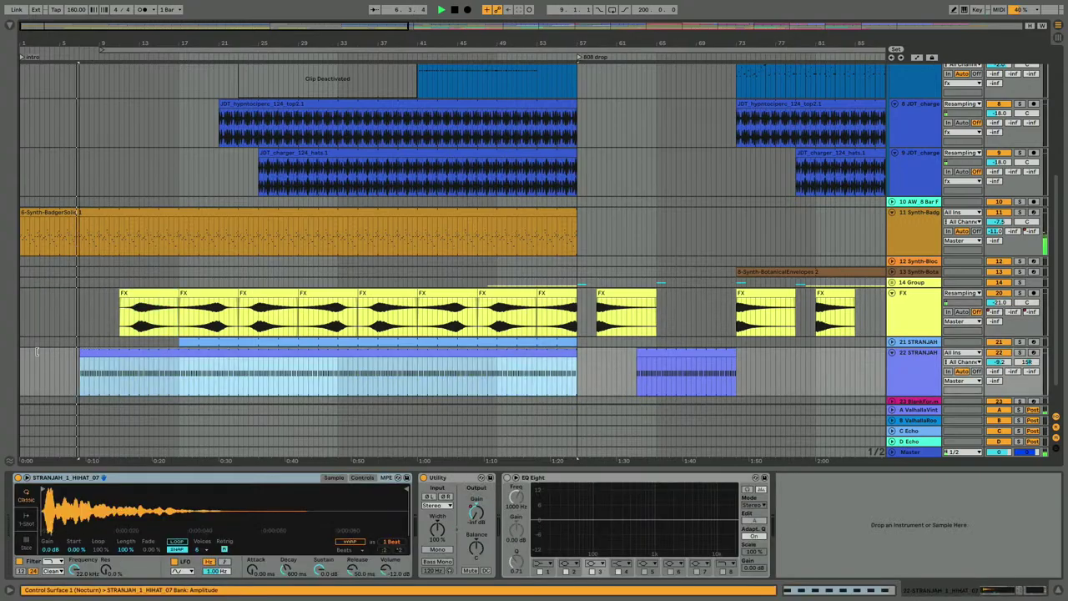
{"action": "key", "text": "a"}
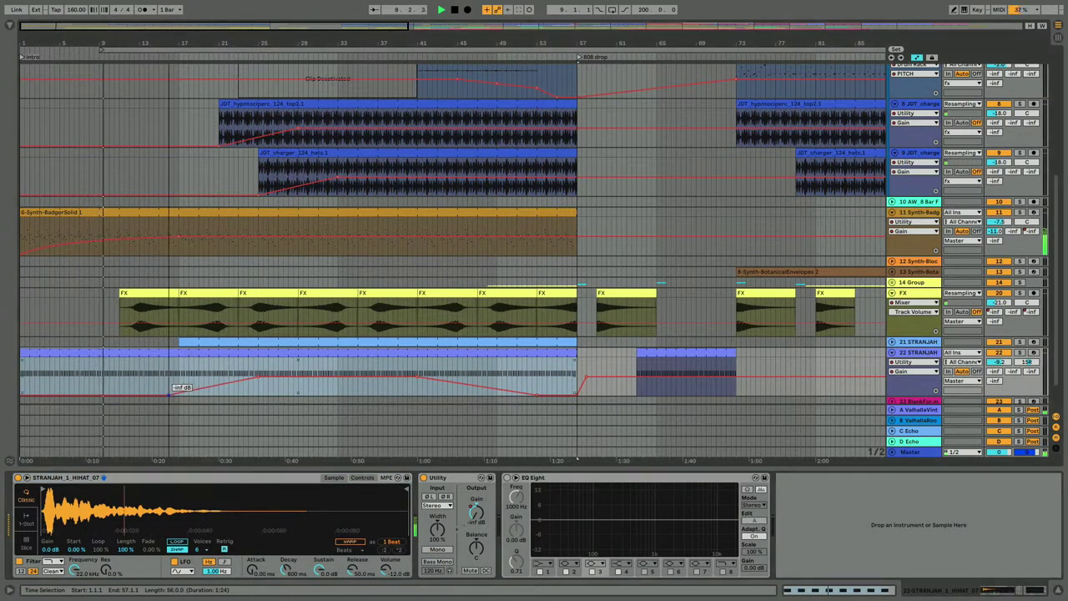
{"action": "left_click_drag", "start_coordinate": [178, 394], "coordinate": [95, 394]}
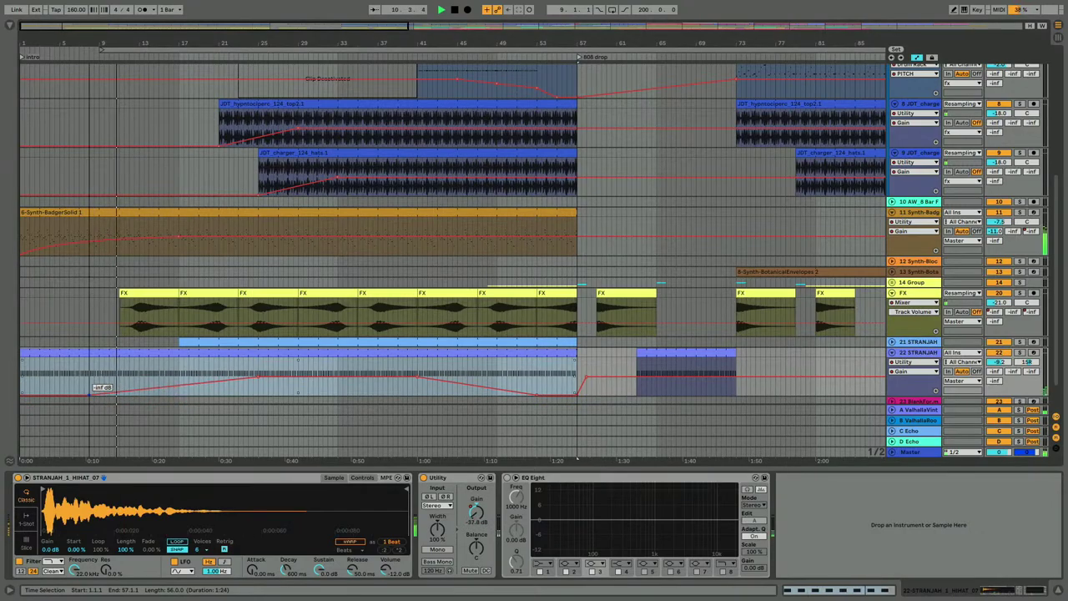
{"action": "left_click_drag", "start_coordinate": [259, 378], "coordinate": [218, 377]}
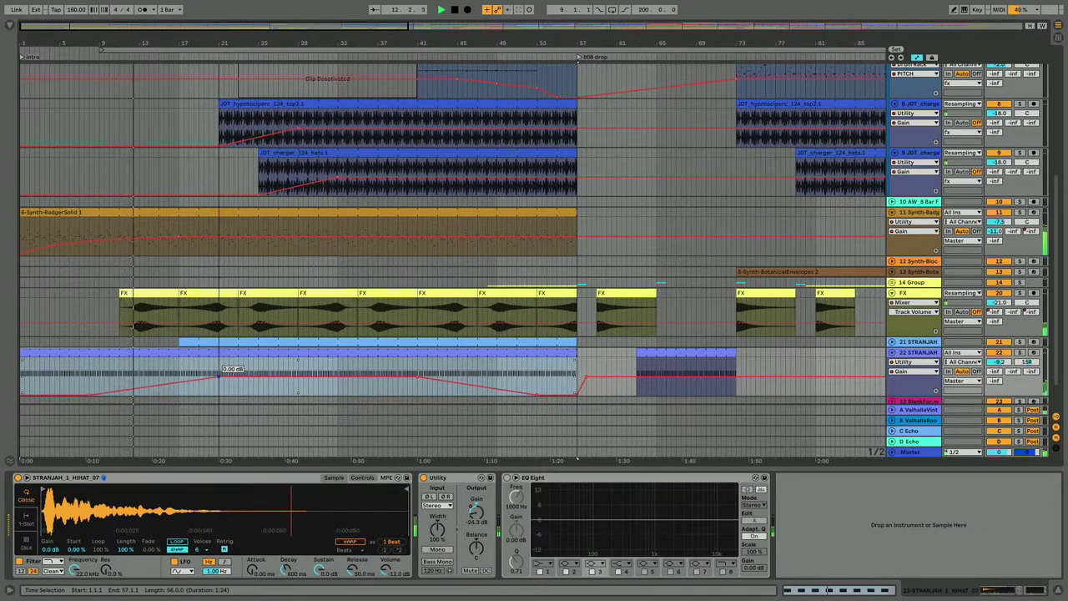
{"action": "key", "text": "a"}
Step: Extend the first hypnotic percussion loop back to bar 17 and display its Utility gain automation
{"action": "left_click", "coordinate": [125, 293]}
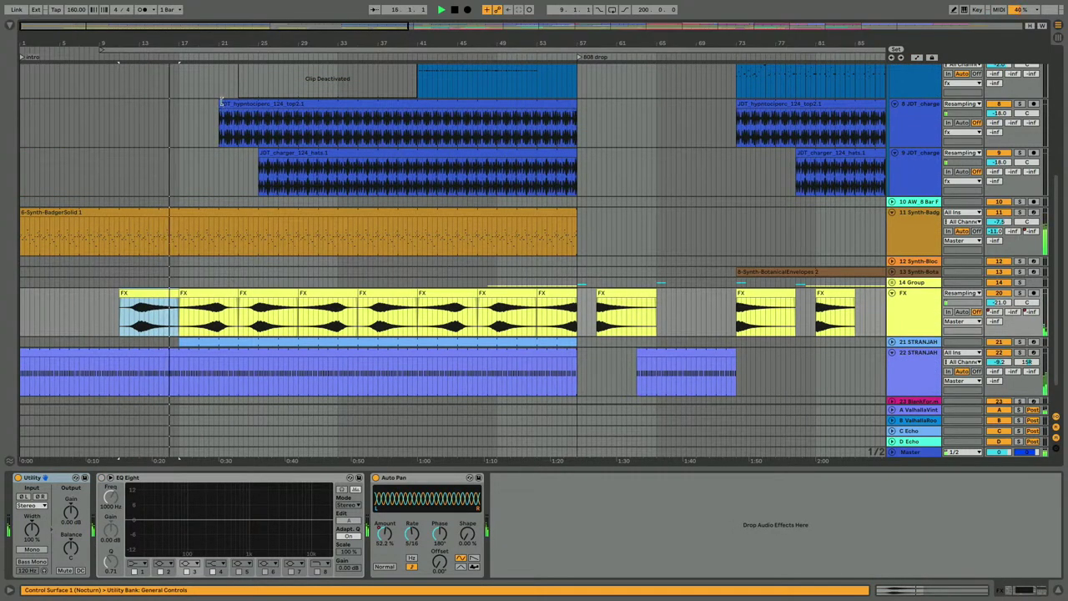
{"action": "left_click_drag", "start_coordinate": [221, 103], "coordinate": [178, 104]}
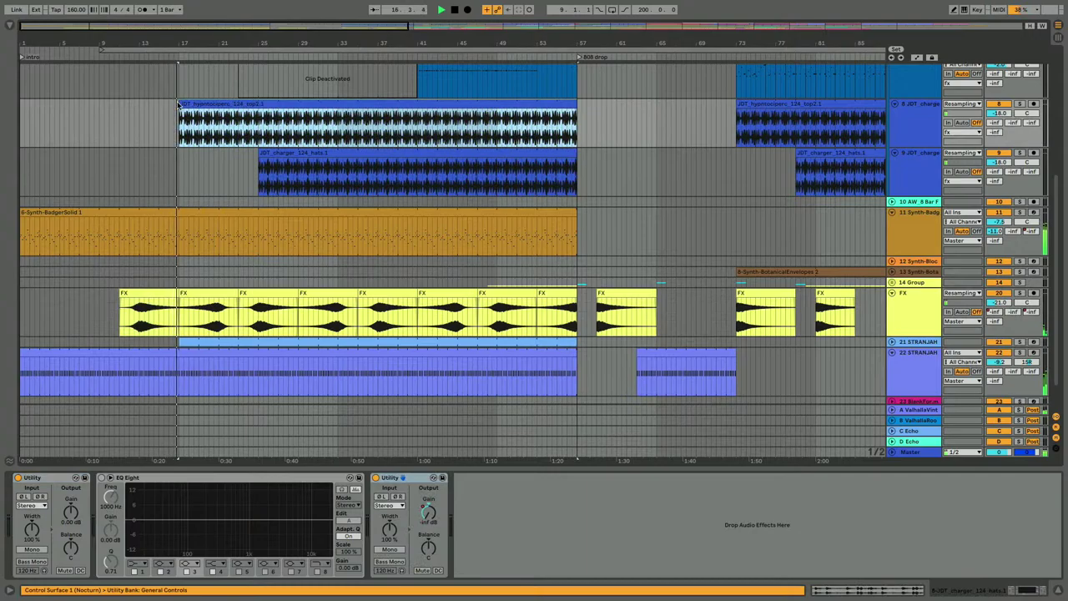
{"action": "left_click", "coordinate": [428, 512]}
{"action": "key", "text": "a"}
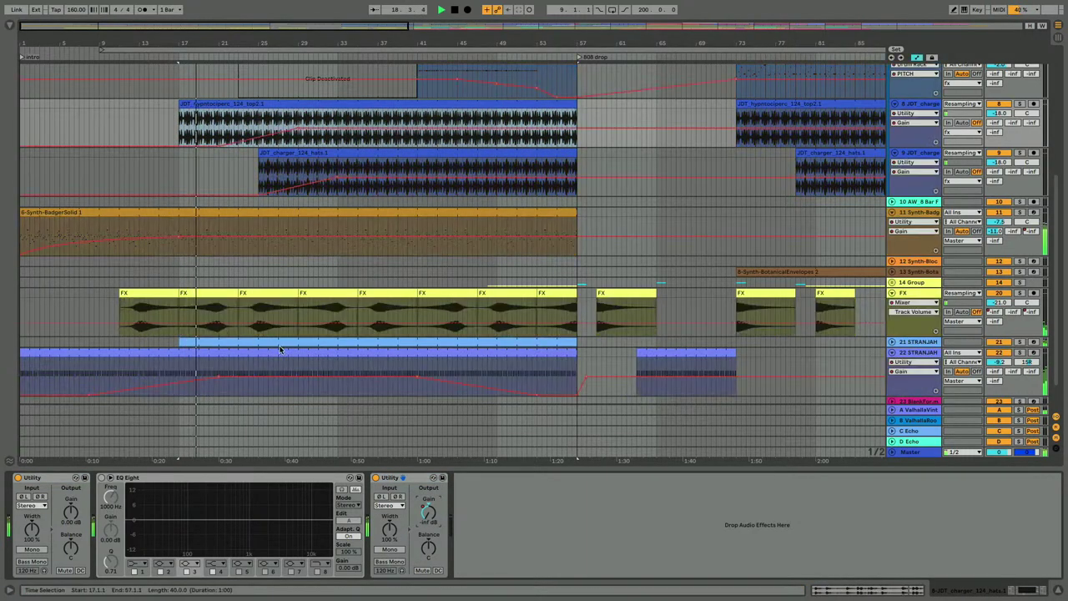
Step: Create a Utility gain fade-in from -inf dB at bar 17 on the STRANJAH hi-hat 06 track and play from bar 15
{"action": "left_click", "coordinate": [891, 342]}
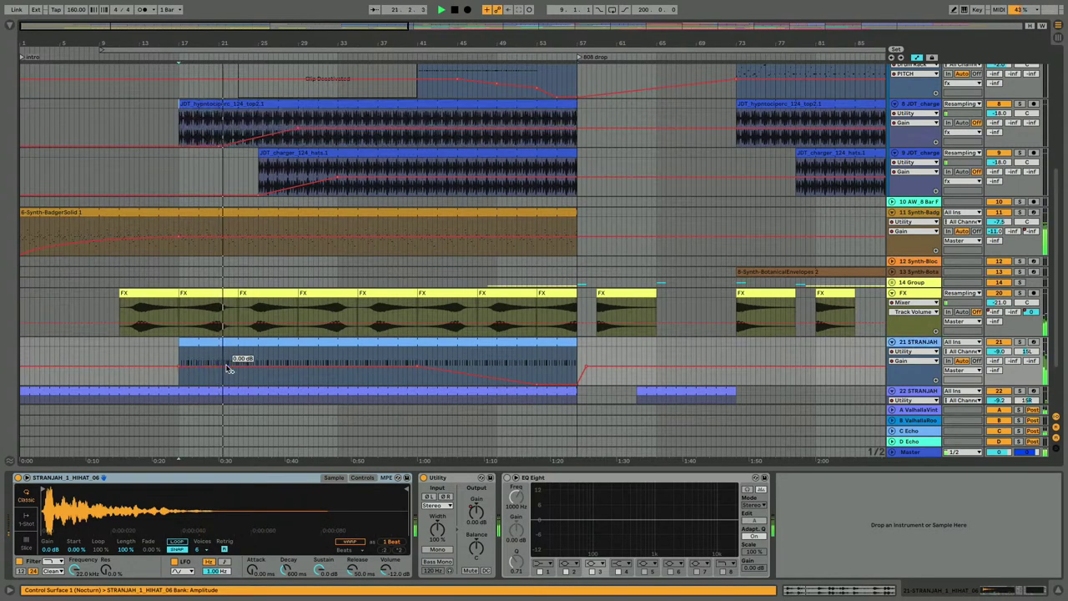
{"action": "left_click_drag", "start_coordinate": [177, 367], "coordinate": [180, 386]}
{"action": "left_click", "coordinate": [164, 365]}
{"action": "key", "text": "space"}
{"action": "key", "text": "space"}
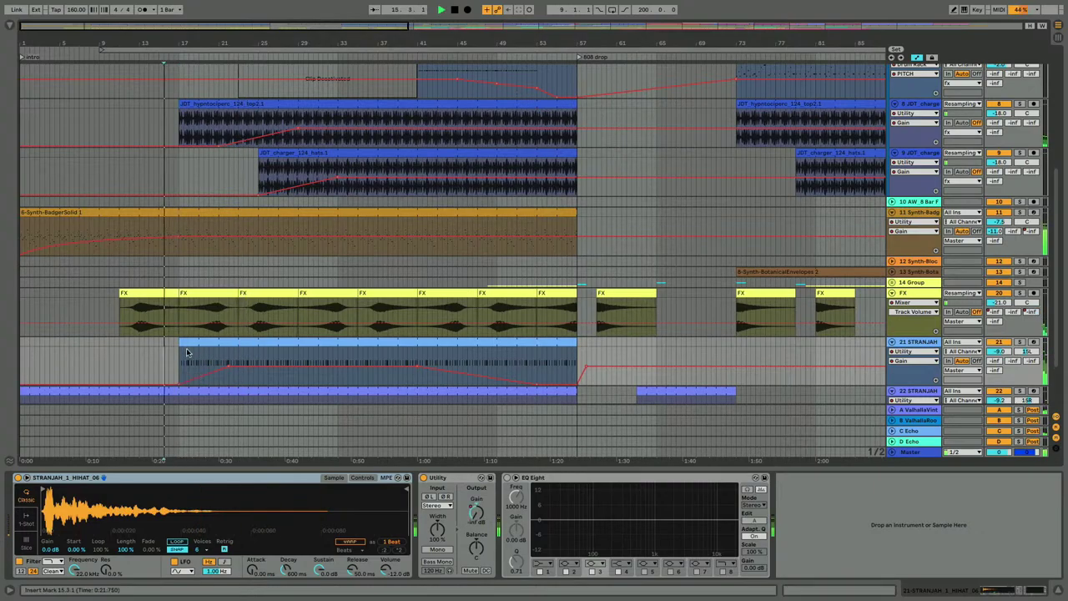
Step: Extend the STRANJAH hi-hat 06 clip back to bar 11 and stretch its gain fade-in from bar 11 to about bar 23
{"action": "left_click_drag", "start_coordinate": [182, 344], "coordinate": [119, 343]}
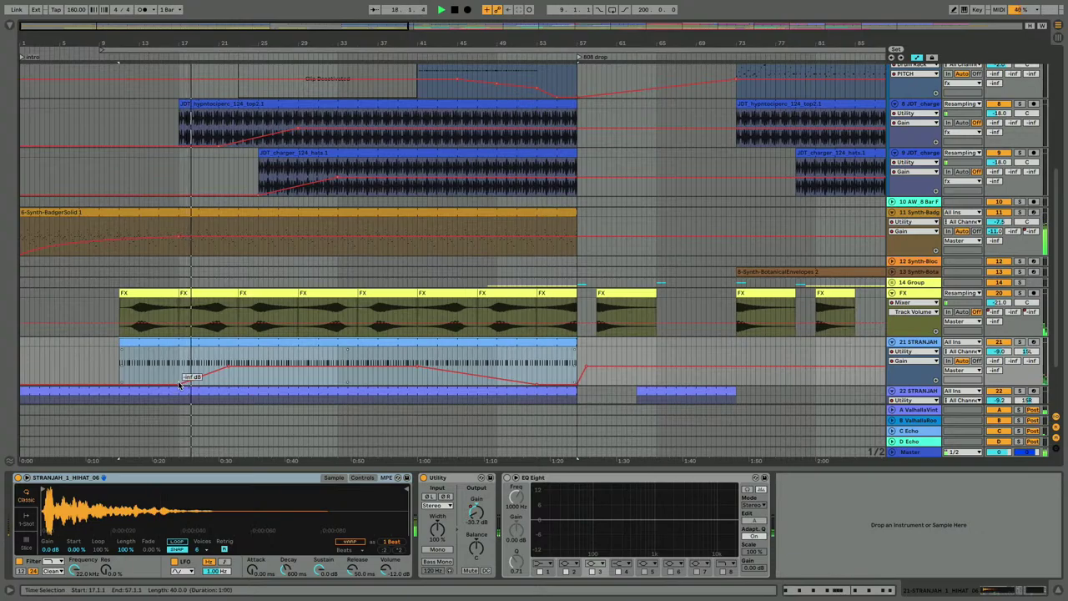
{"action": "left_click_drag", "start_coordinate": [179, 384], "coordinate": [121, 384]}
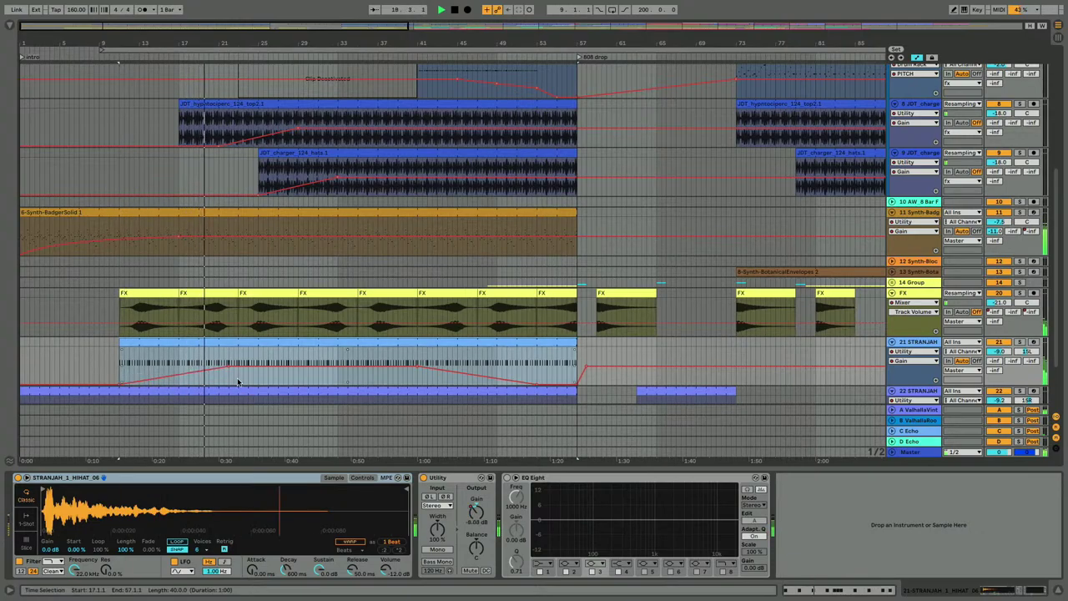
{"action": "mouse_move", "coordinate": [228, 367]}
{"action": "left_mouse_down"}
{"action": "mouse_move", "coordinate": [248, 367]}
{"action": "mouse_move", "coordinate": [239, 366]}
{"action": "left_mouse_up"}
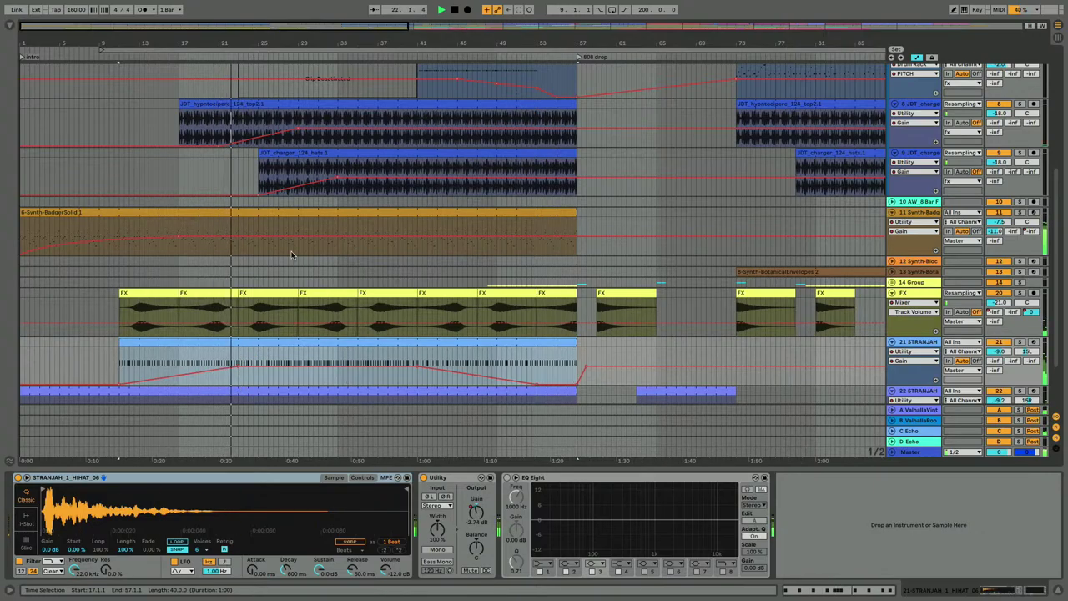
Step: Extend the first charger hats loop back to bar 21 and start its gain fade-in there
{"action": "left_click_drag", "start_coordinate": [265, 161], "coordinate": [218, 155]}
{"action": "left_click_drag", "start_coordinate": [259, 195], "coordinate": [220, 194]}
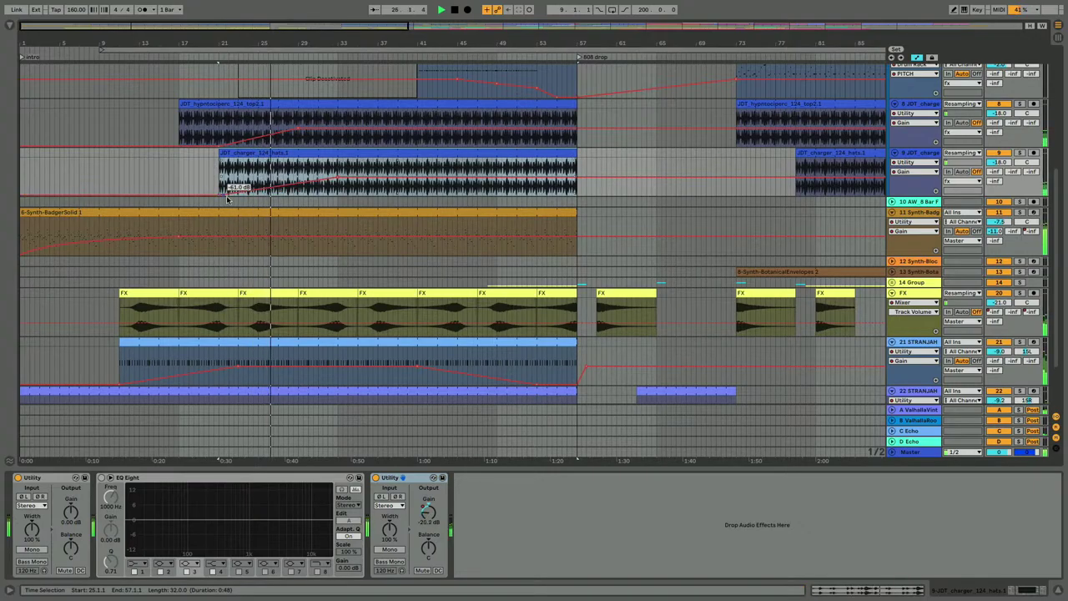
{"action": "key", "text": "a"}
Step: Reactivate only bars 33 to 41 of the deactivated Amen break clip
{"action": "scroll", "coordinate": [285, 262], "scroll_direction": "down", "scroll_amount": 2}
{"action": "scroll", "coordinate": [375, 250], "scroll_direction": "up", "scroll_amount": 7}
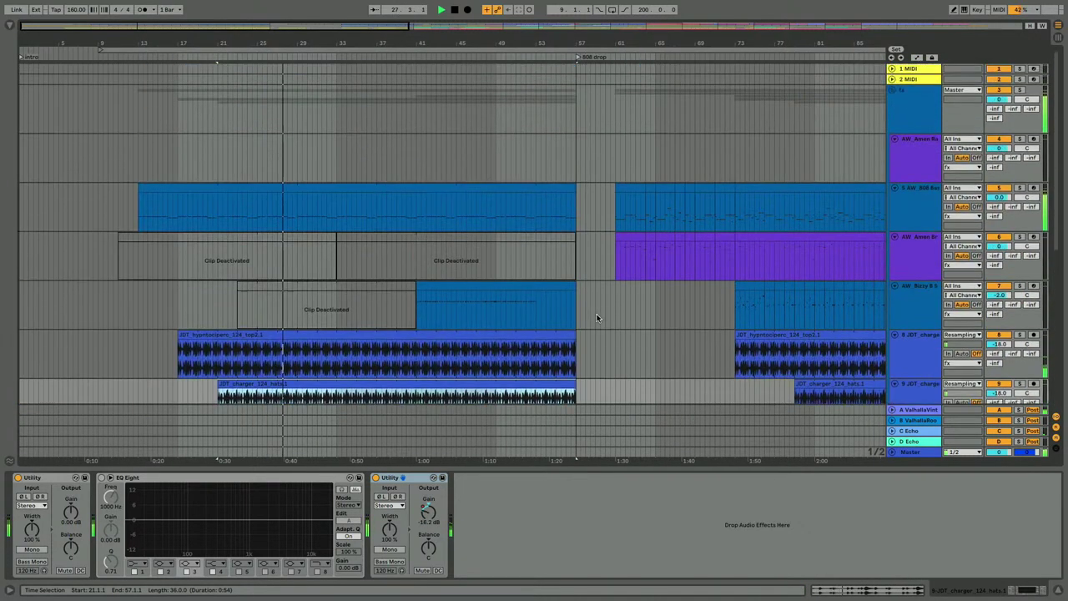
{"action": "scroll", "coordinate": [461, 238], "scroll_direction": "down", "scroll_amount": 4}
{"action": "scroll", "coordinate": [461, 238], "scroll_direction": "down", "scroll_amount": 3}
{"action": "scroll", "coordinate": [375, 232], "scroll_direction": "up", "scroll_amount": 3}
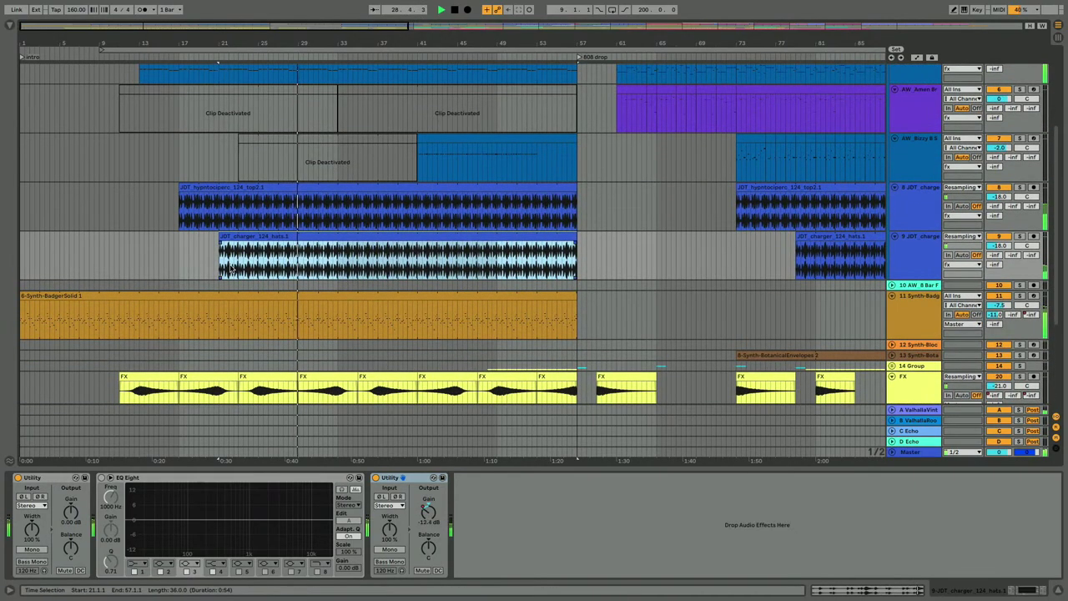
{"action": "left_click", "coordinate": [452, 137]}
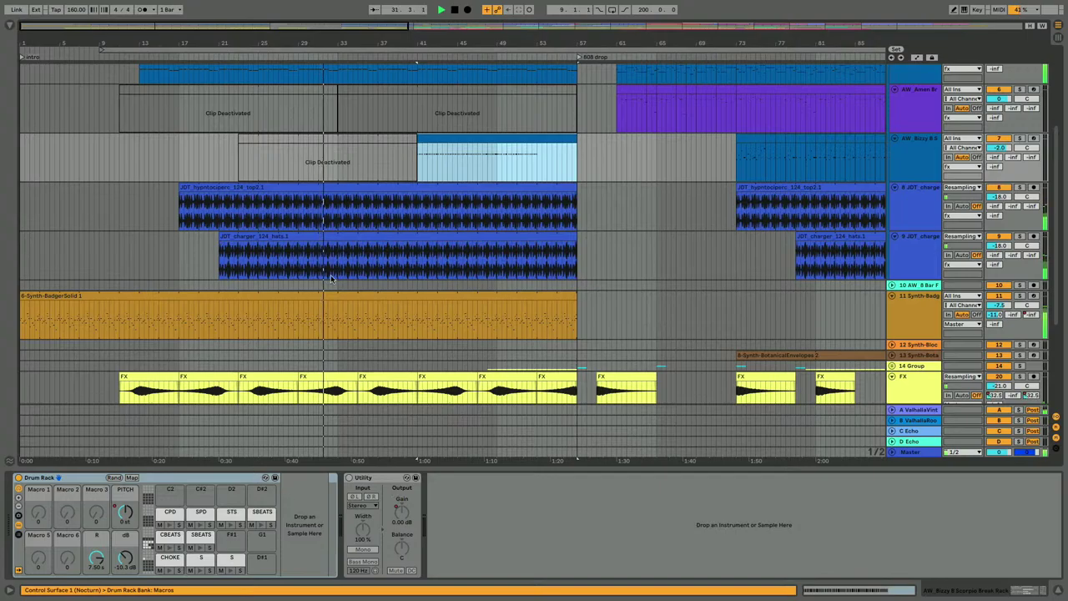
{"action": "scroll", "coordinate": [412, 172], "scroll_direction": "up", "scroll_amount": 2}
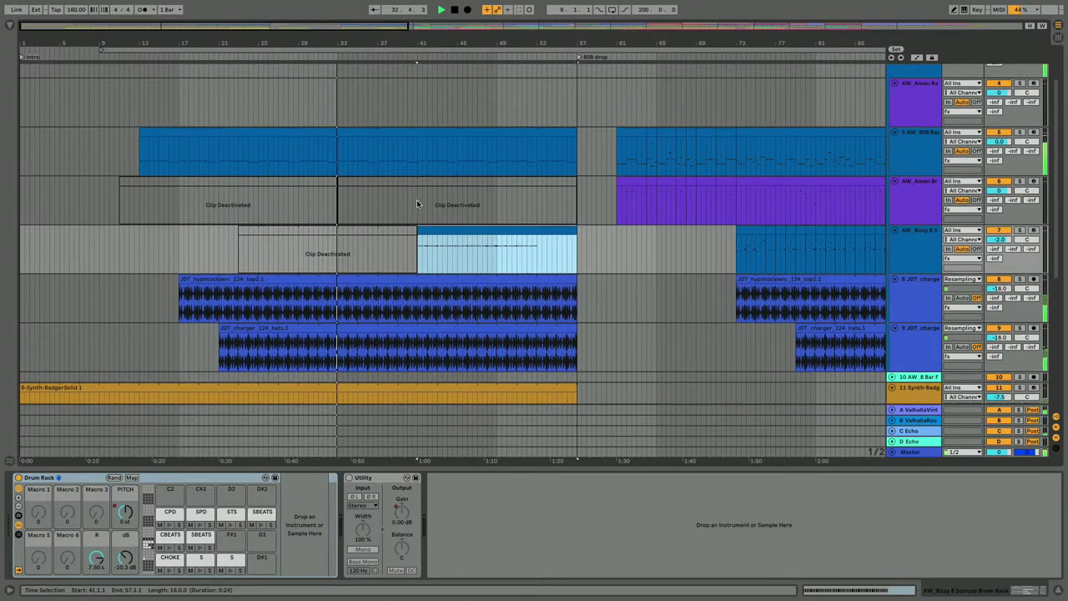
{"action": "left_click_drag", "start_coordinate": [416, 203], "coordinate": [337, 200]}
{"action": "key", "text": "0"}
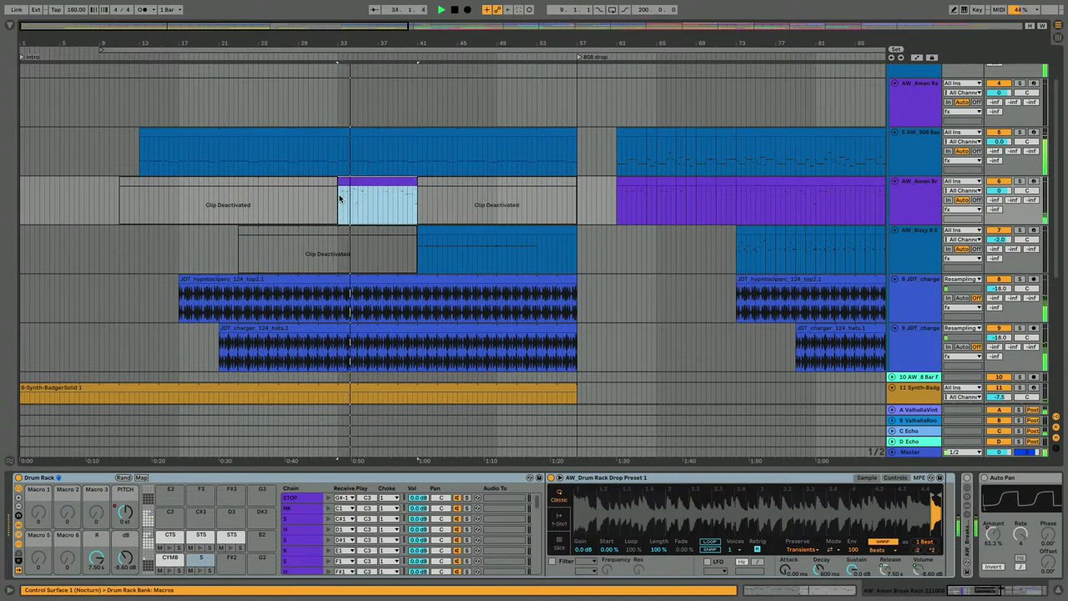
Step: Display the Amen break track's Utility gain automation and play the reactivated section from bar 33
{"action": "left_click", "coordinate": [911, 210]}
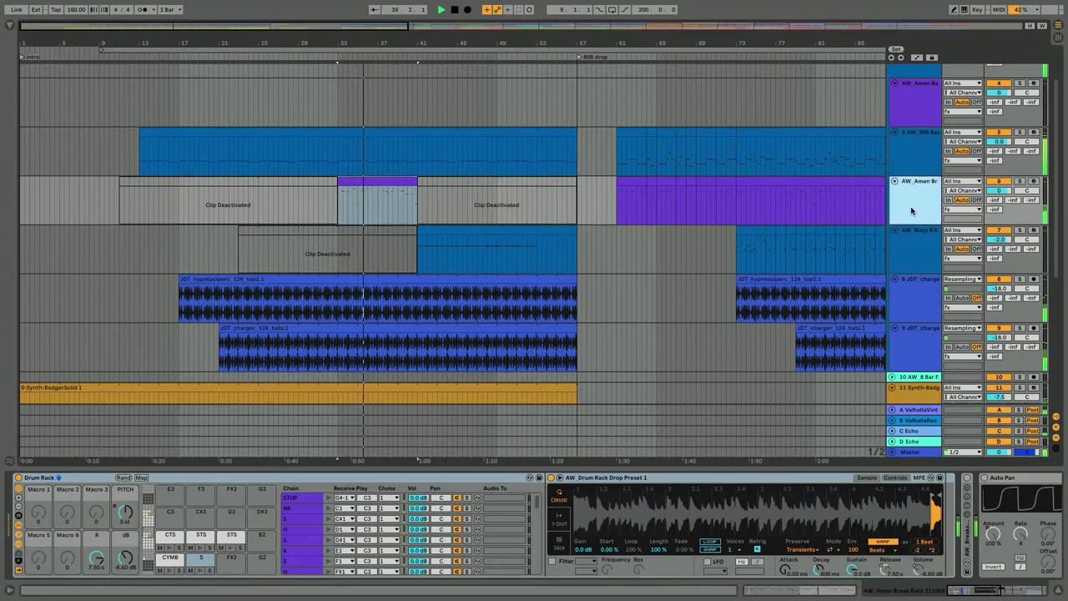
{"action": "scroll", "coordinate": [568, 502], "scroll_direction": "right", "scroll_amount": 9}
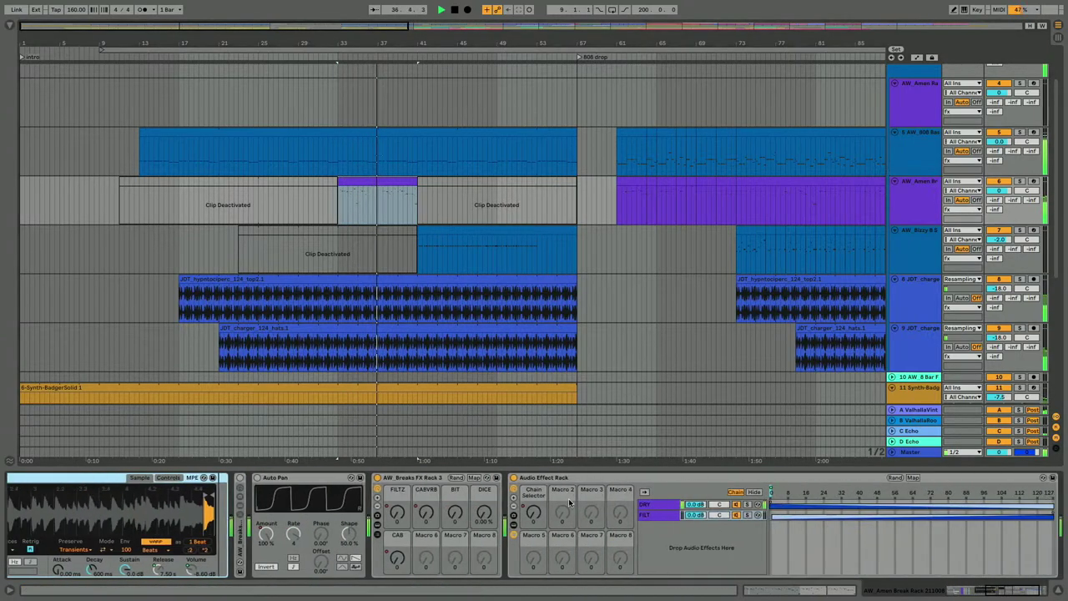
{"action": "scroll", "coordinate": [569, 503], "scroll_direction": "right", "scroll_amount": 5}
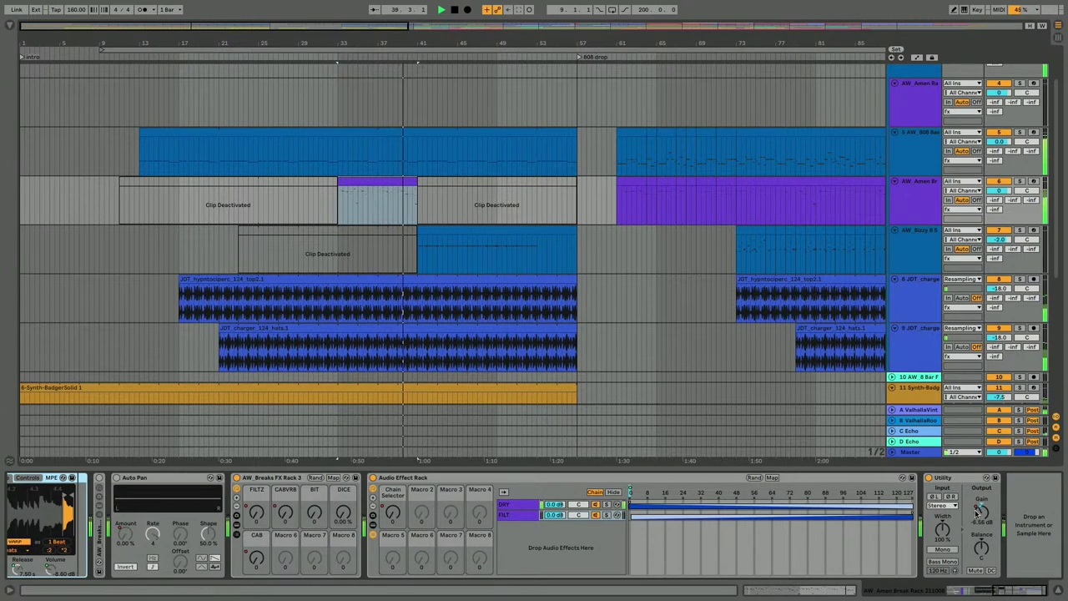
{"action": "key", "text": "a"}
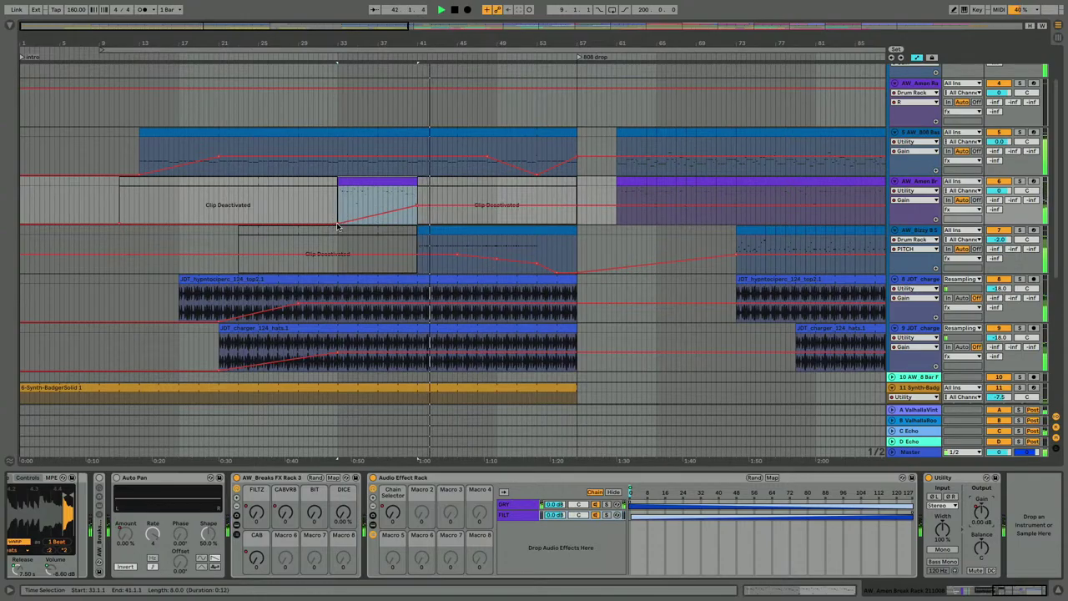
{"action": "key", "text": "space"}
{"action": "key", "text": "space"}
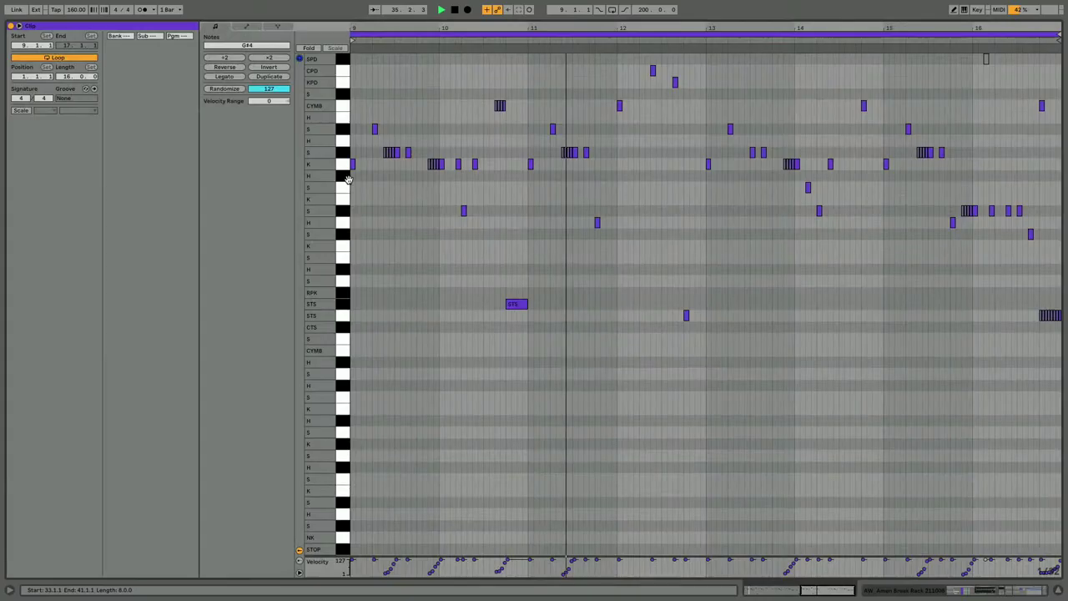
Step: Examine the notes of the reactivated Amen break clip and return to the arrangement
{"action": "double_click", "coordinate": [348, 181]}
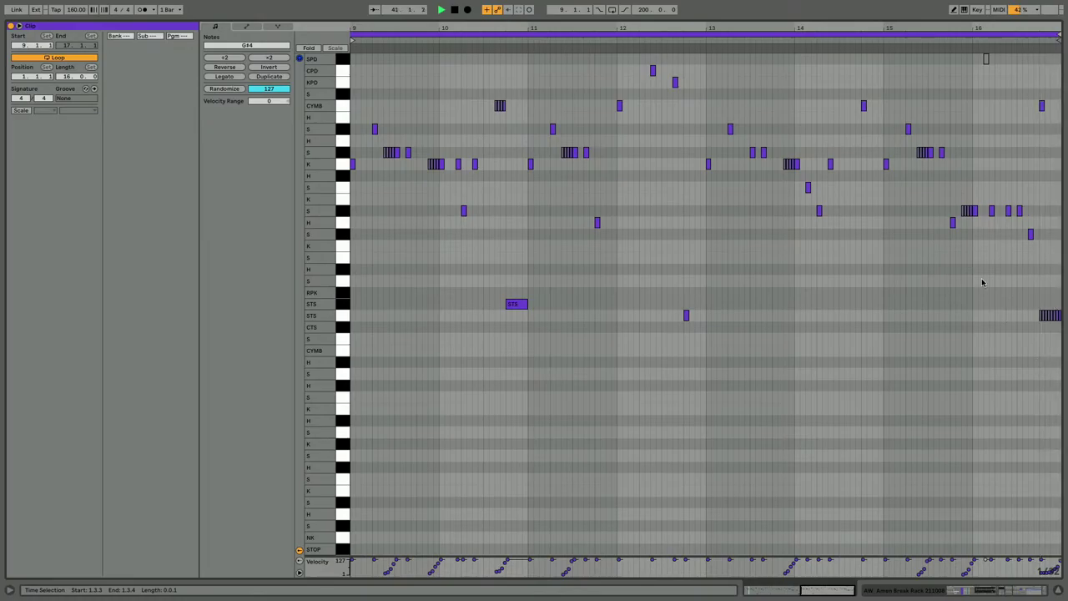
{"action": "key", "text": "Tab"}
{"action": "scroll", "coordinate": [449, 162], "scroll_direction": "up", "scroll_amount": 3}
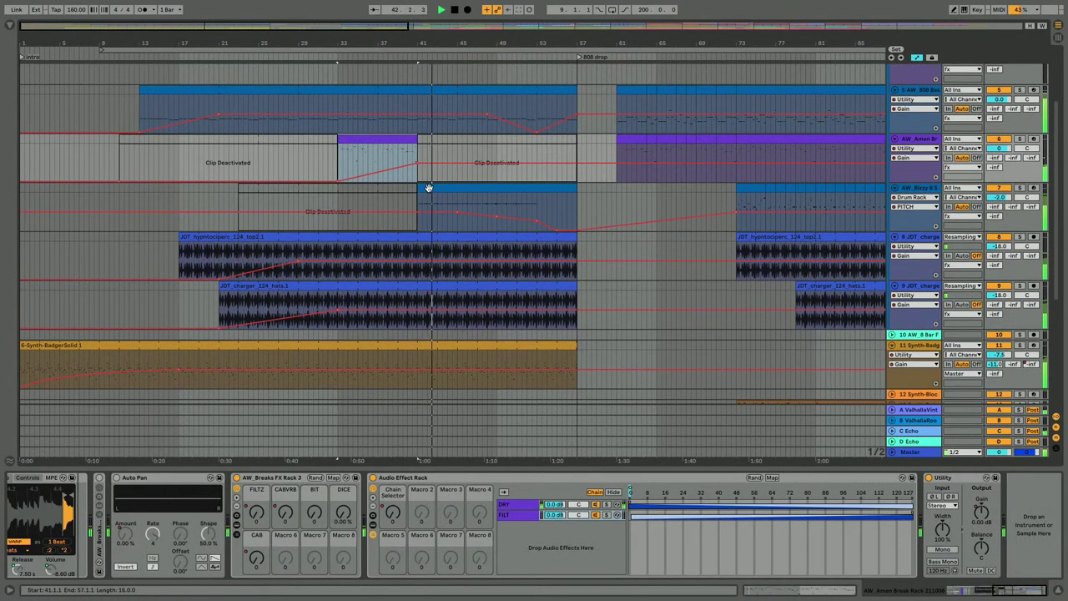
Step: Open the Bizzy break clip at bar 41 and examine its row of SBEATS notes and its Drum Rack
{"action": "double_click", "coordinate": [430, 187]}
{"action": "left_click", "coordinate": [346, 118]}
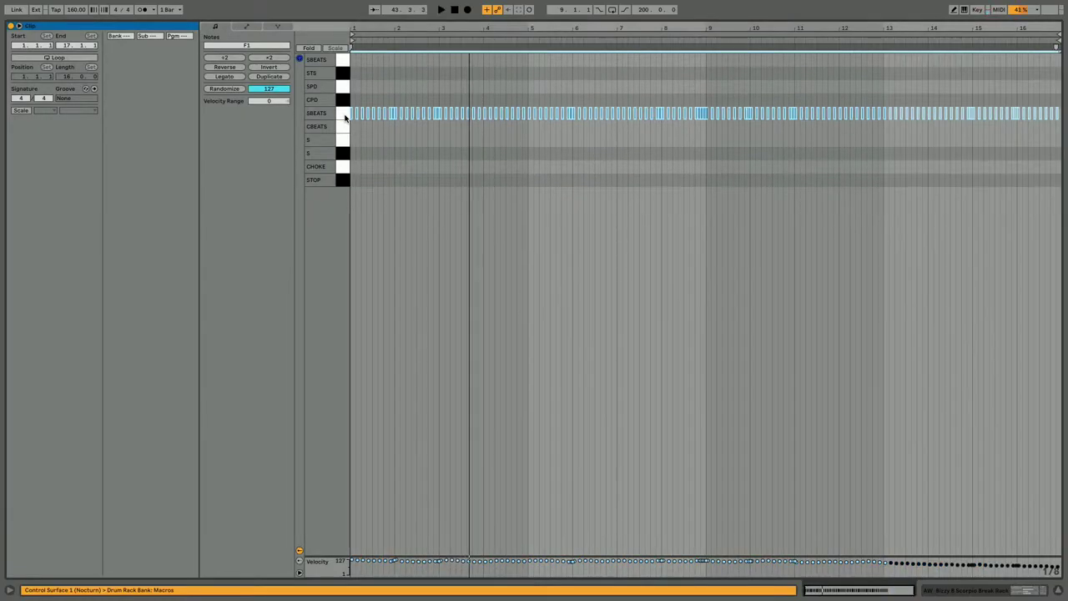
{"action": "key", "text": "Down"}
{"action": "key", "text": "Tab"}
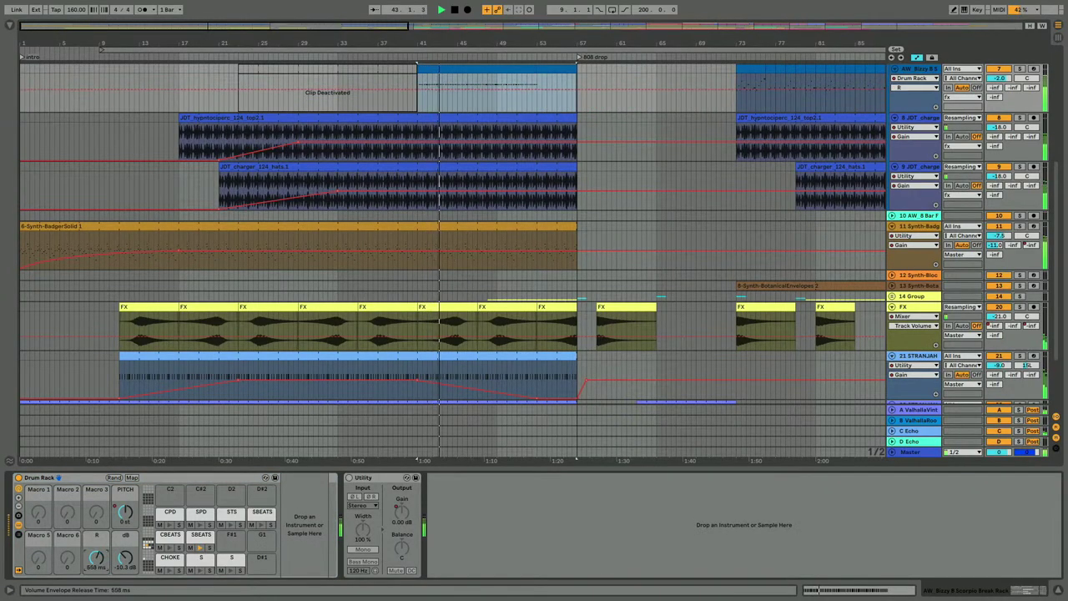
{"action": "key", "text": "Tab"}
{"action": "key", "text": "Tab"}
{"action": "scroll", "coordinate": [427, 225], "scroll_direction": "up", "scroll_amount": 5}
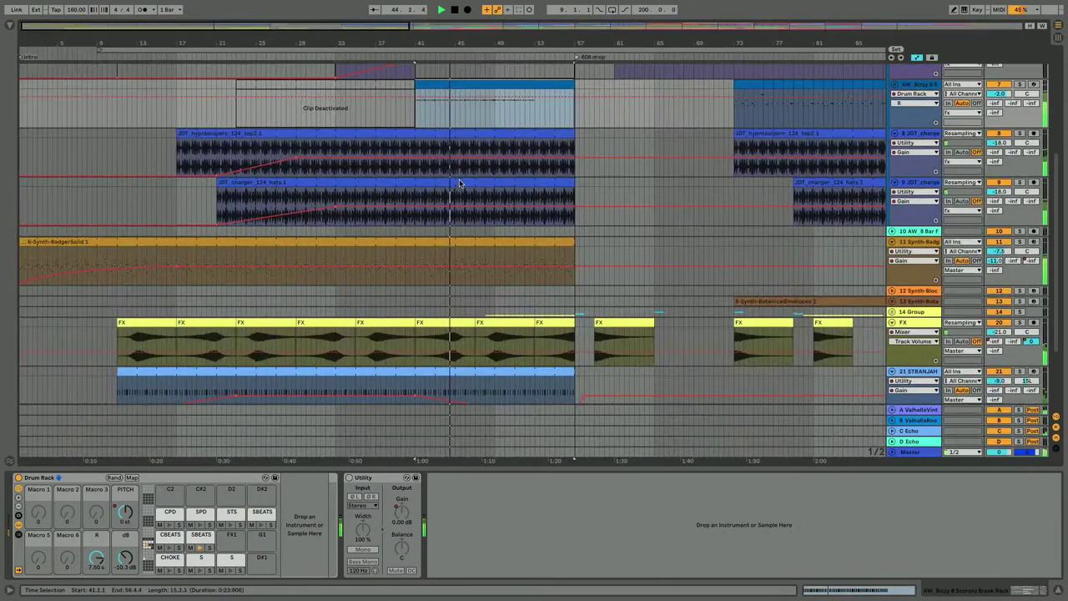
Step: Delete all notes in the Amen break clip spanning bars 41 to 57 and draw a single F2 note at its start
{"action": "key", "text": "Up"}
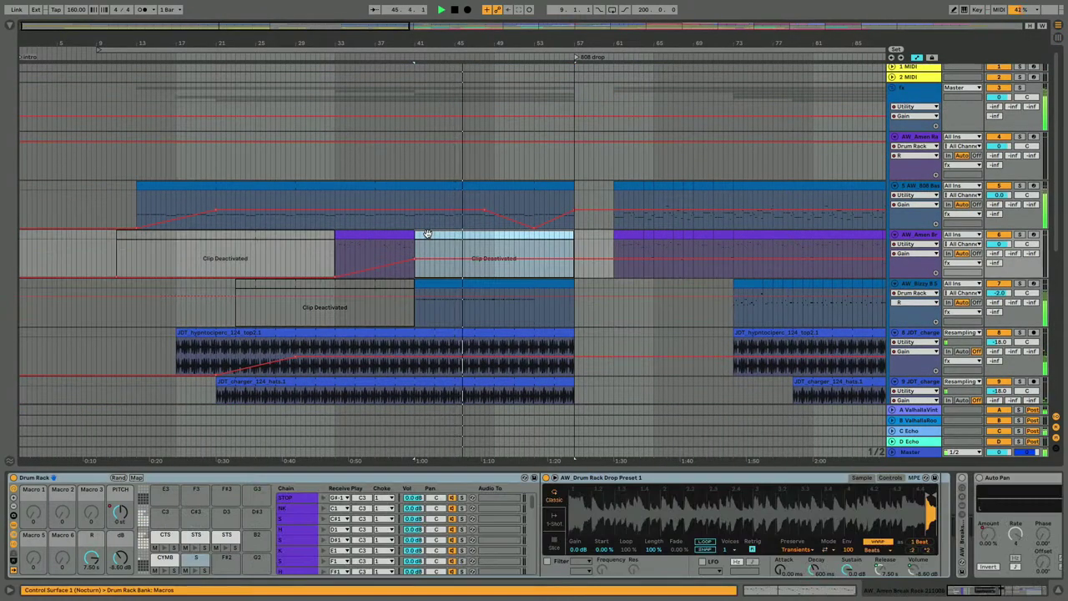
{"action": "double_click", "coordinate": [427, 235]}
{"action": "key", "text": "super+a"}
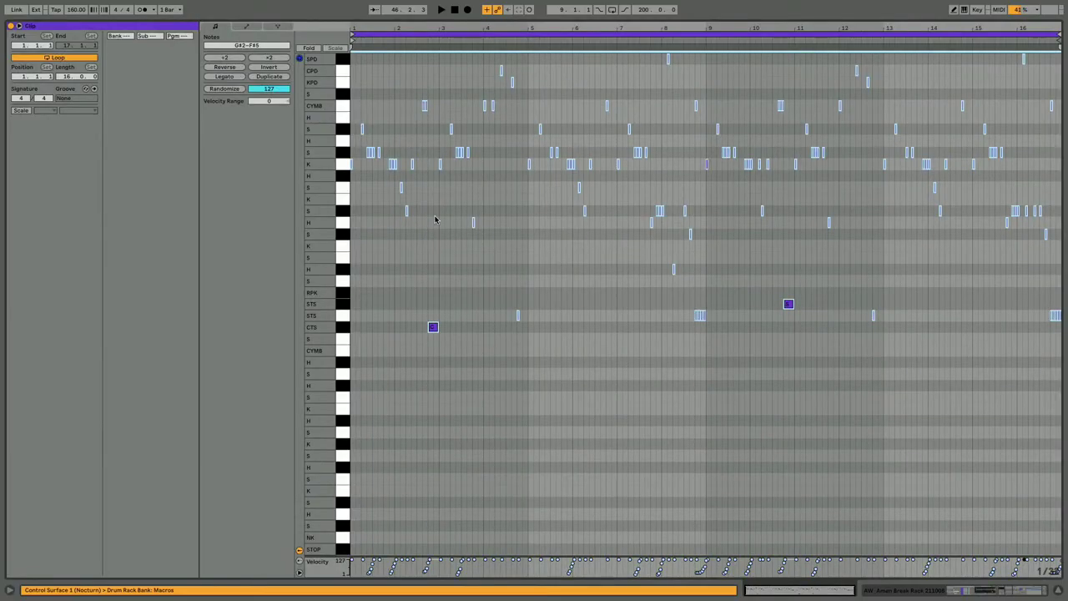
{"action": "key", "text": "Delete"}
{"action": "key", "text": "space"}
{"action": "key", "text": "b"}
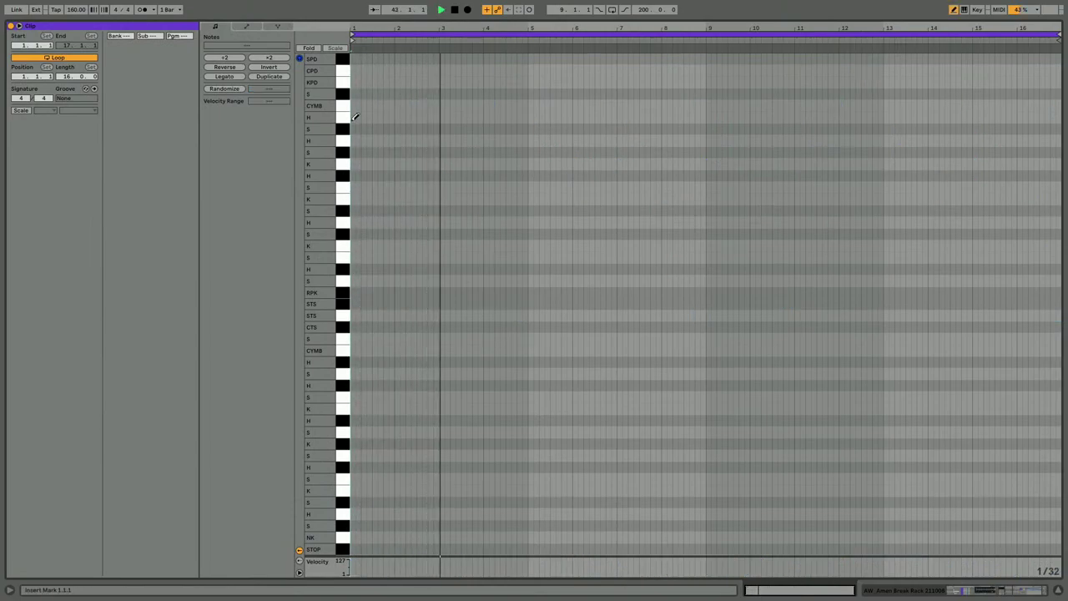
{"action": "left_click", "coordinate": [356, 336]}
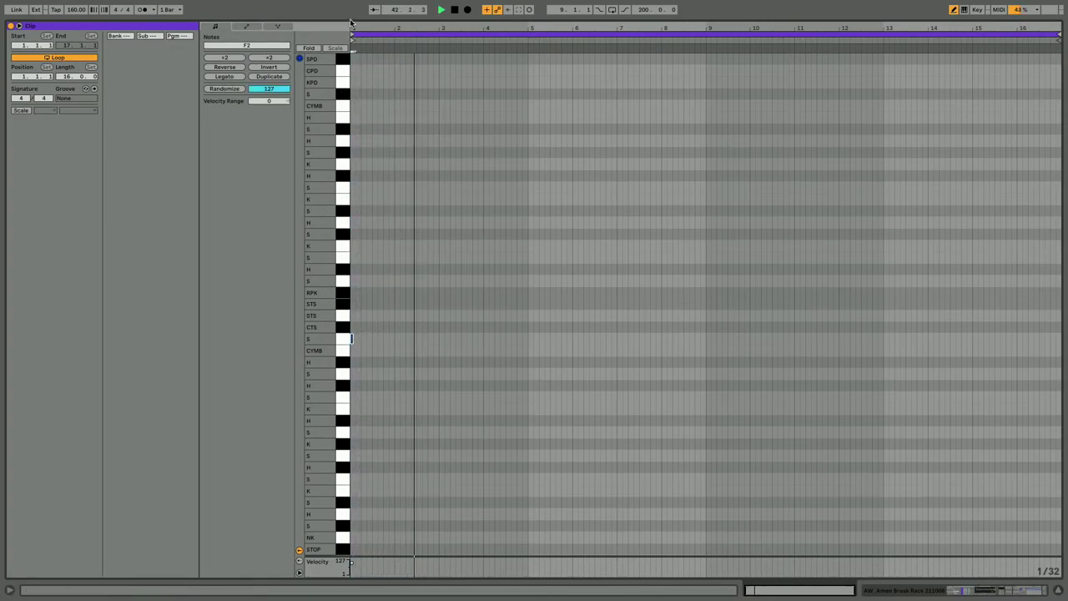
{"action": "key", "text": "shift+Tab"}
{"action": "scroll", "coordinate": [383, 155], "scroll_direction": "up", "scroll_amount": 2}
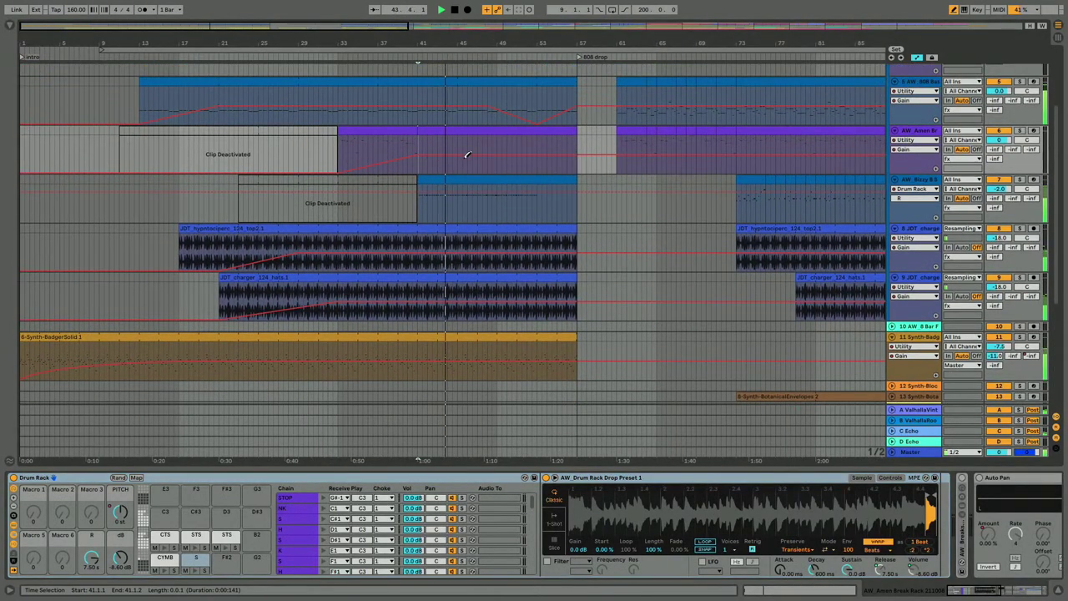
Step: Hide the automation lanes, split the Amen break clip at bar 41, and delete the section from bar 41 to 57
{"action": "key", "text": "a"}
{"action": "key", "text": "super+e"}
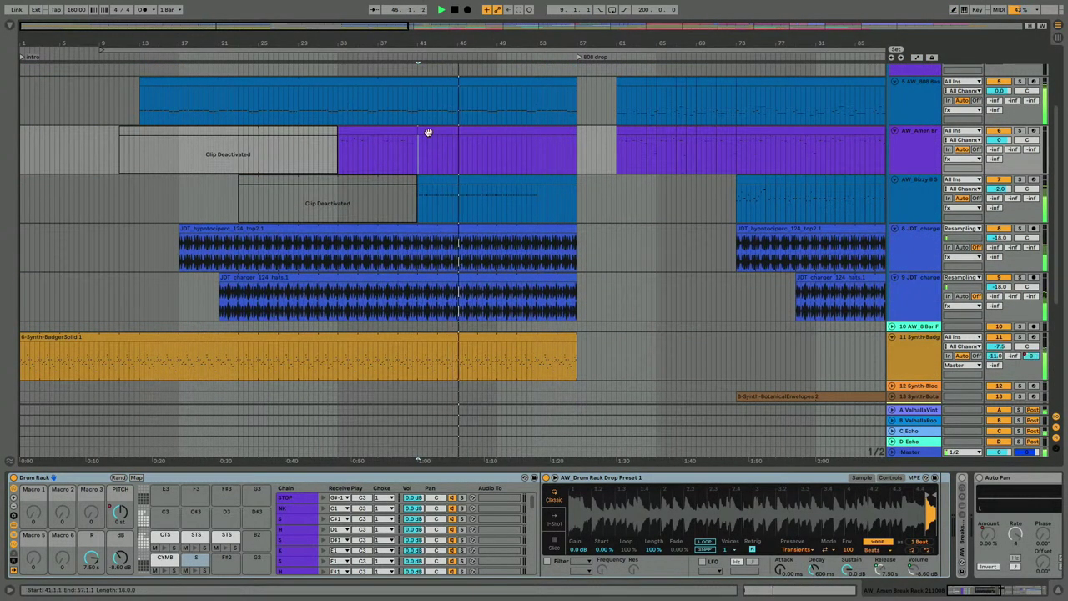
{"action": "left_click", "coordinate": [428, 131]}
{"action": "key", "text": "Delete"}
Step: Create an empty one-bar MIDI clip at bar 41 on the Amen break track and open its notes
{"action": "mouse_move", "coordinate": [419, 150]}
{"action": "left_mouse_down"}
{"action": "mouse_move", "coordinate": [440, 149]}
{"action": "mouse_move", "coordinate": [428, 150]}
{"action": "left_mouse_up"}
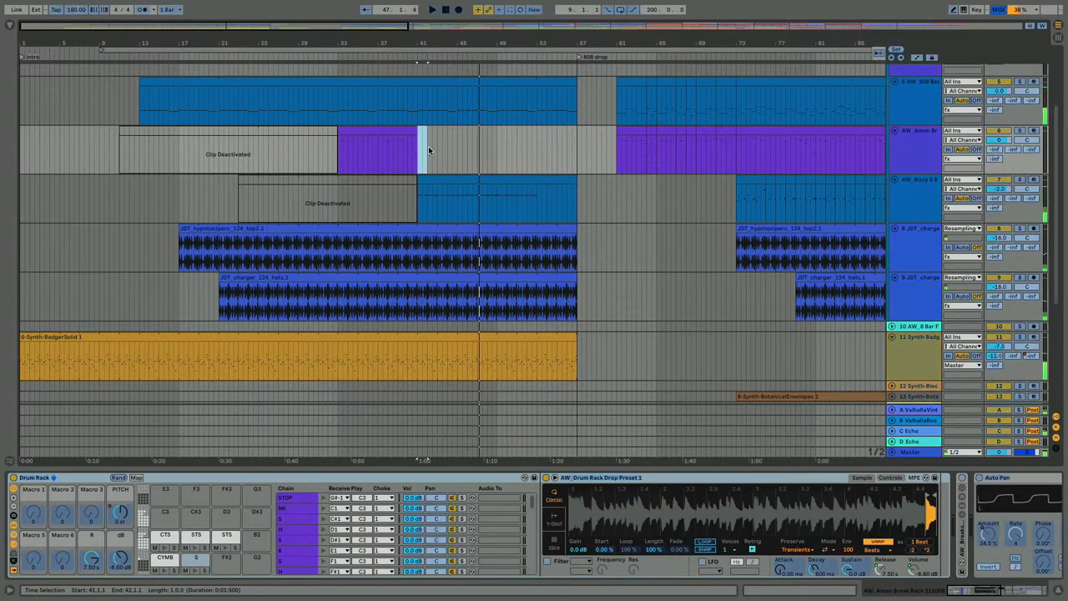
{"action": "key", "text": "space"}
{"action": "key", "text": "space"}
{"action": "double_click", "coordinate": [426, 131]}
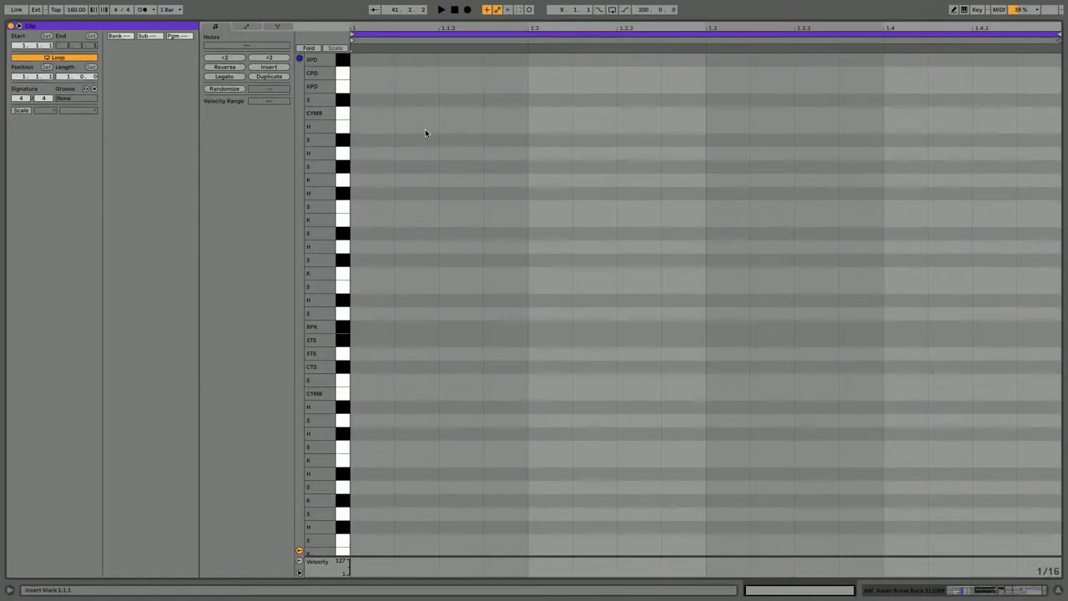
{"action": "key", "text": "space"}
{"action": "key", "text": "space"}
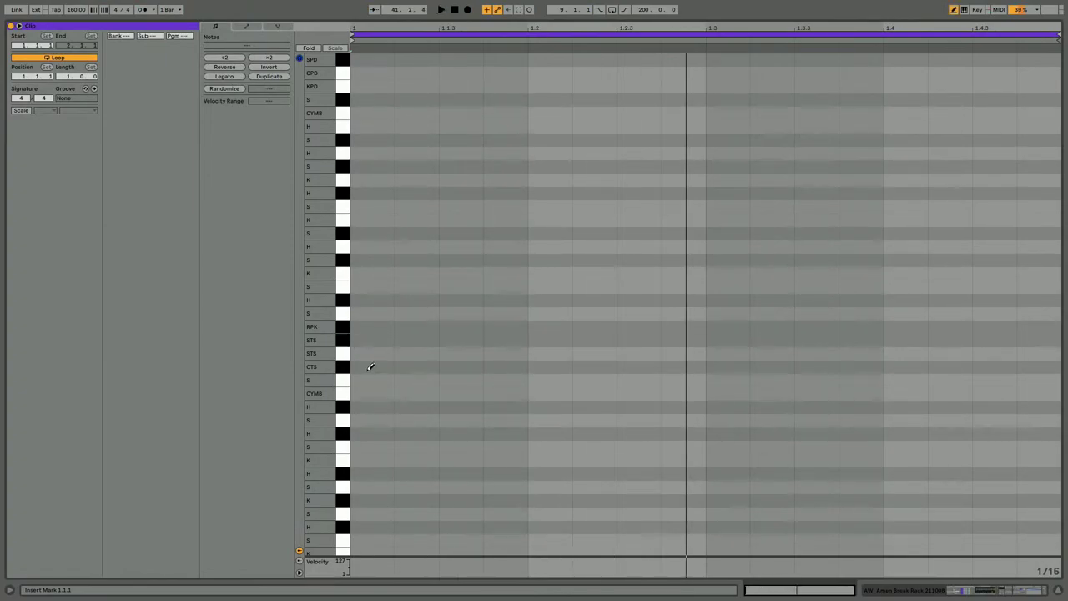
Step: Place a sixteenth-note F2 slice at the start of the new clip and audition it
{"action": "left_click", "coordinate": [368, 368]}
{"action": "key", "text": "Down"}
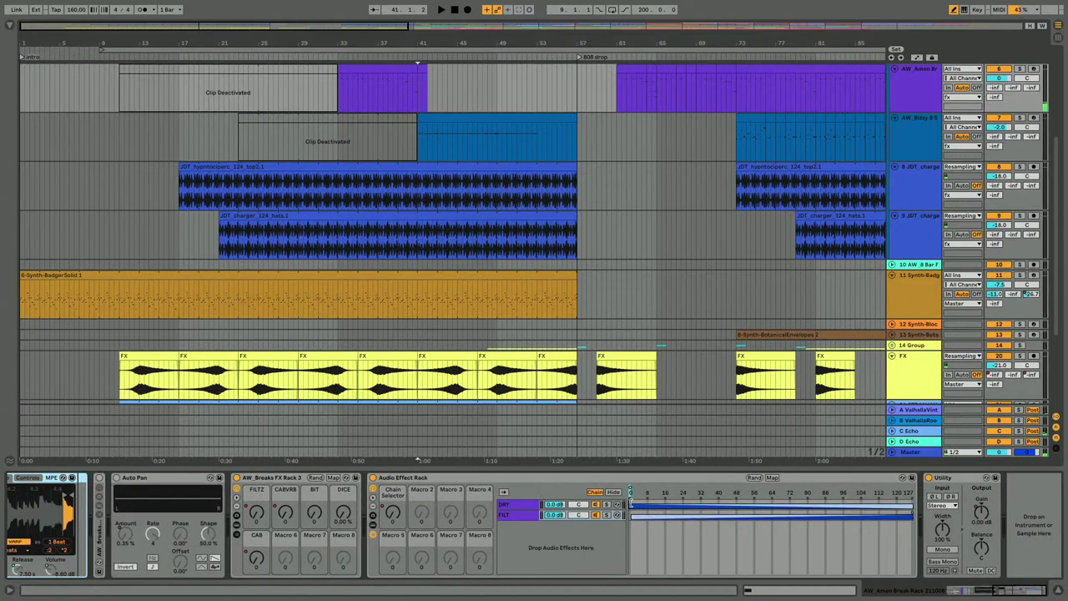
{"action": "key", "text": "space"}
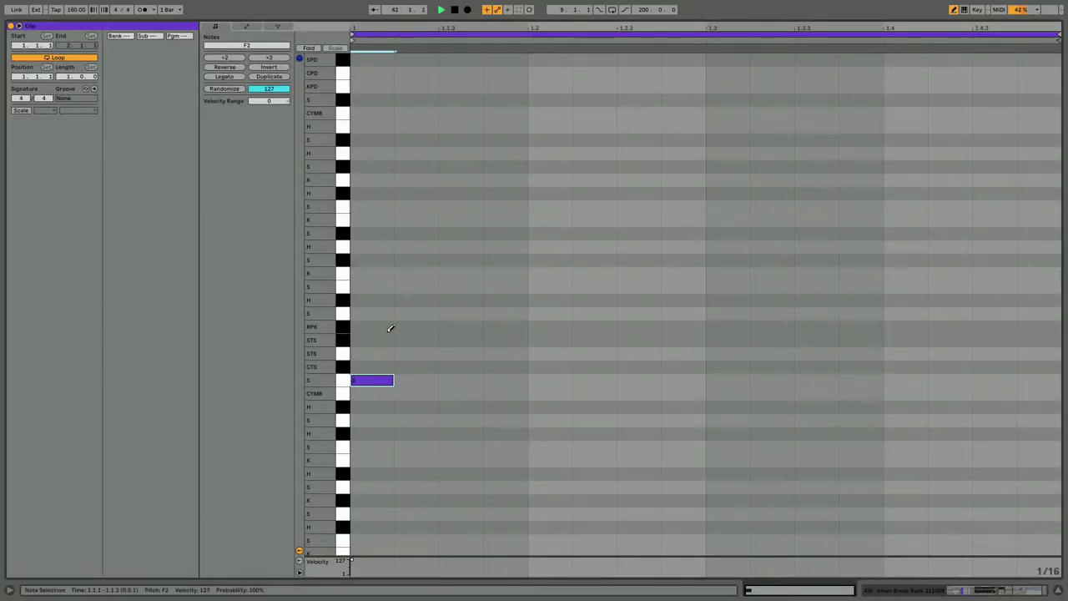
{"action": "key", "text": "b"}
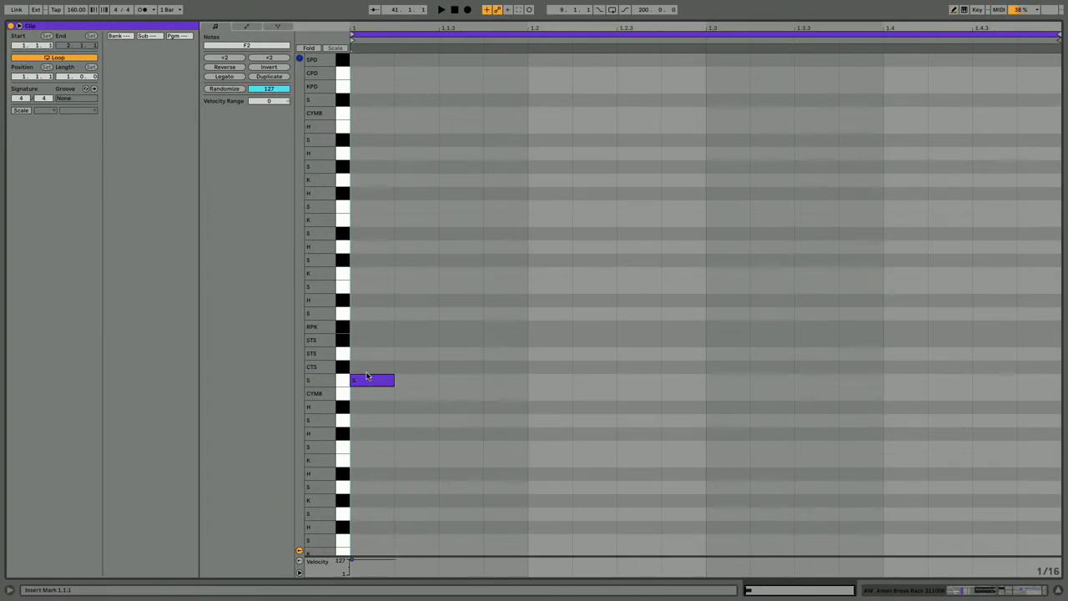
Step: Transpose the clip's single note up to the C#5 snare slice, auditioning slices along the way
{"action": "left_click_drag", "start_coordinate": [366, 376], "coordinate": [367, 223]}
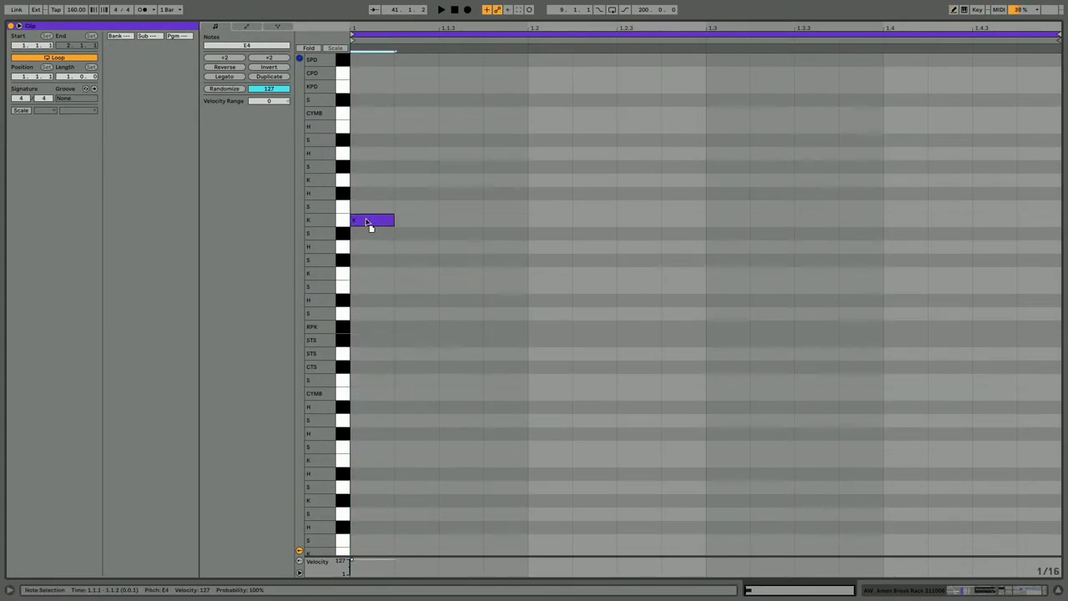
{"action": "key", "text": "Up"}
{"action": "key", "text": "Up"}
{"action": "key", "text": "Up"}
{"action": "key", "text": "Up"}
{"action": "key", "text": "Up"}
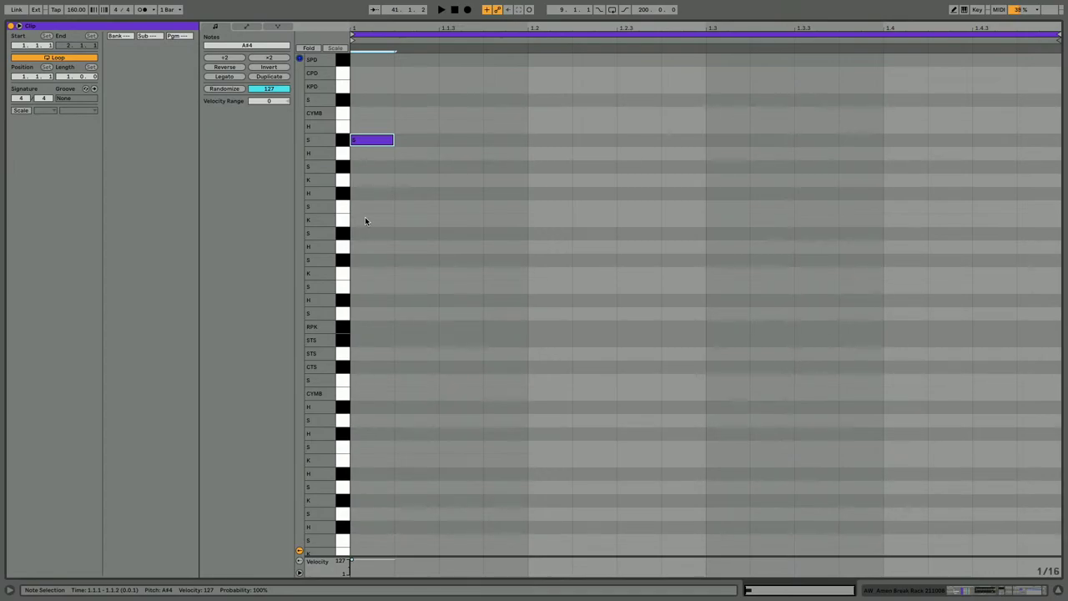
{"action": "key", "text": "Up"}
{"action": "key", "text": "Up"}
{"action": "key", "text": "Up"}
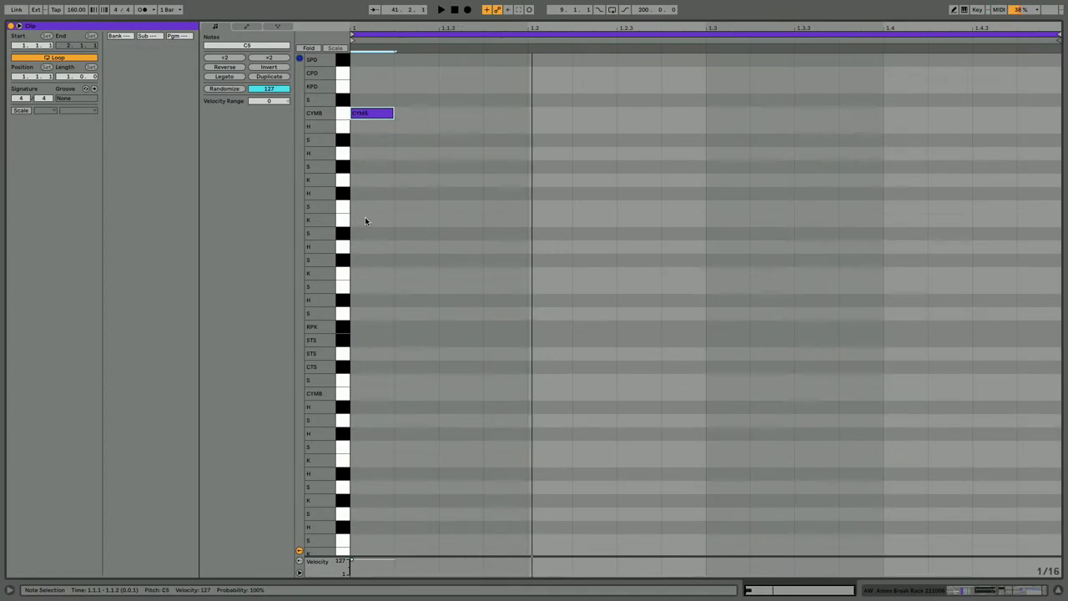
{"action": "key", "text": "space"}
Step: Fill the bar with C#5 sixteenth notes on every eighth, set them all to velocity 127, and enlarge the velocity lane
{"action": "key", "text": "b"}
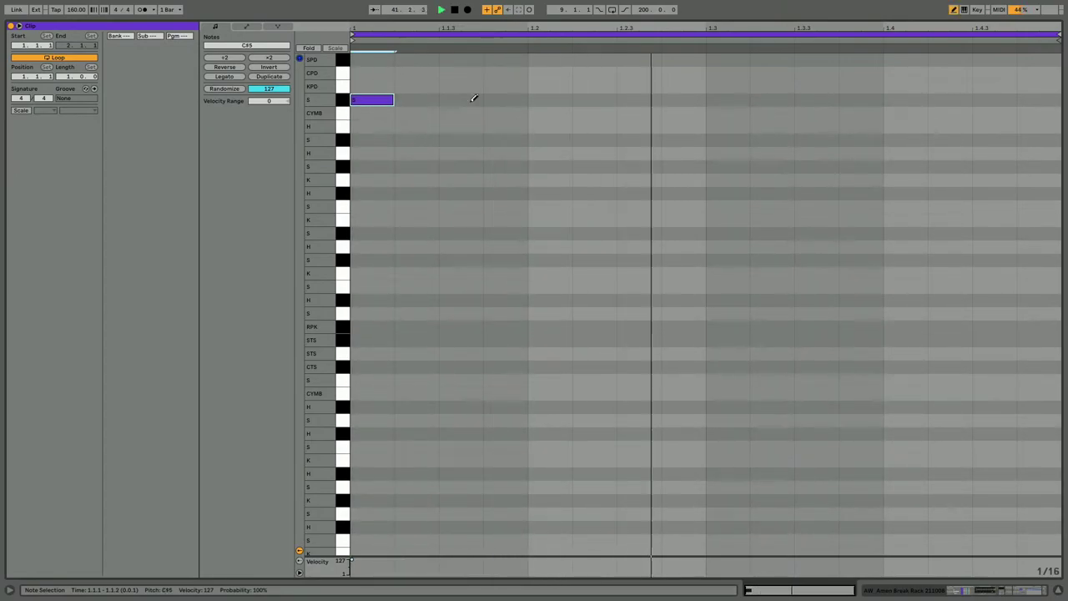
{"action": "left_click", "coordinate": [463, 99]}
{"action": "left_click", "coordinate": [538, 98]}
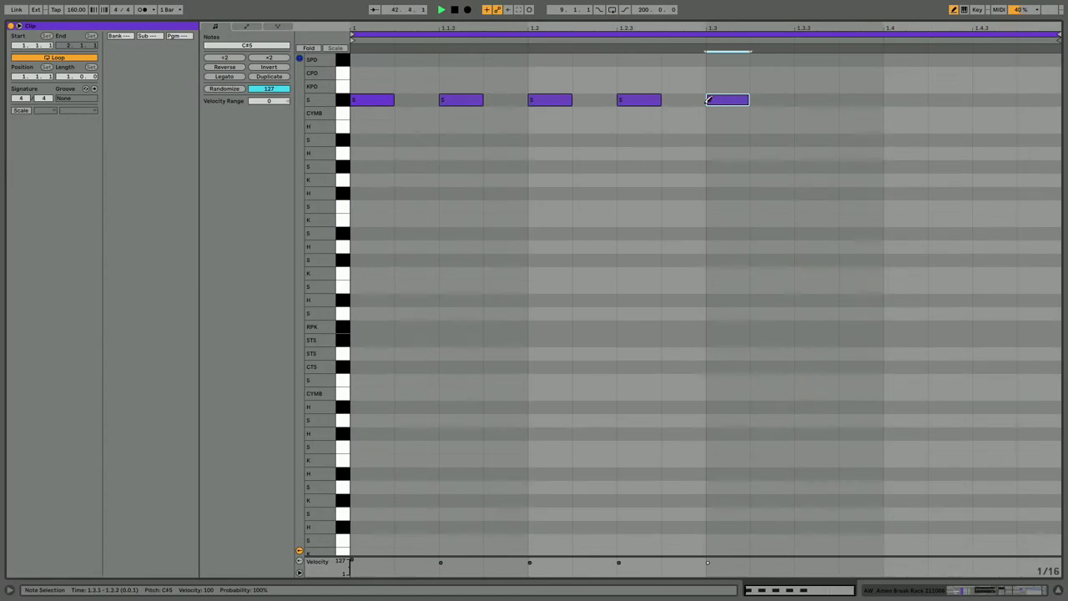
{"action": "key", "text": "ctrl+d"}
{"action": "key", "text": "ctrl+d"}
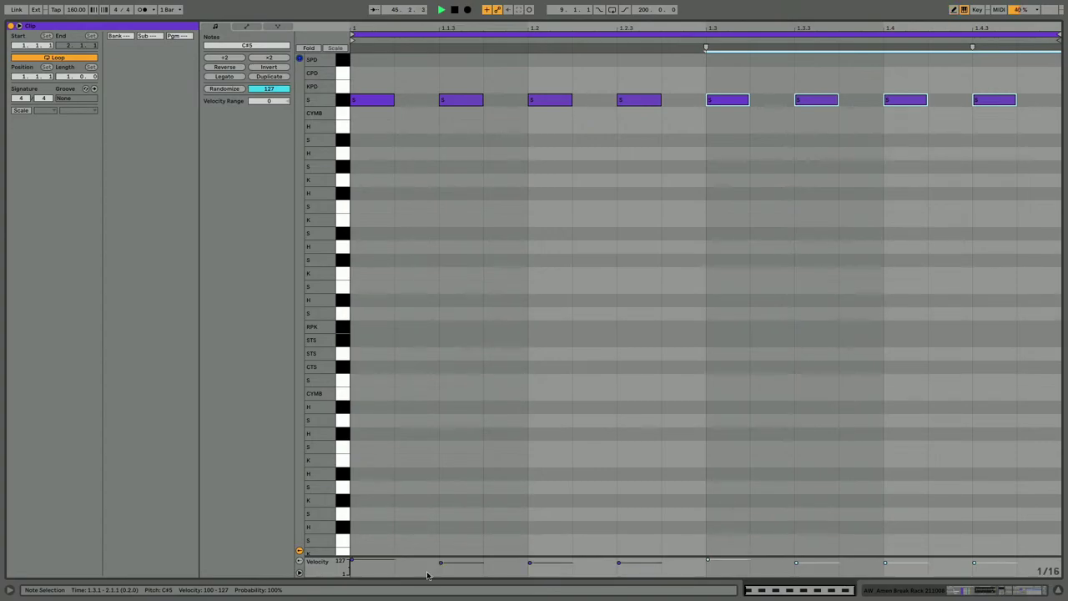
{"action": "key", "text": "ctrl+a"}
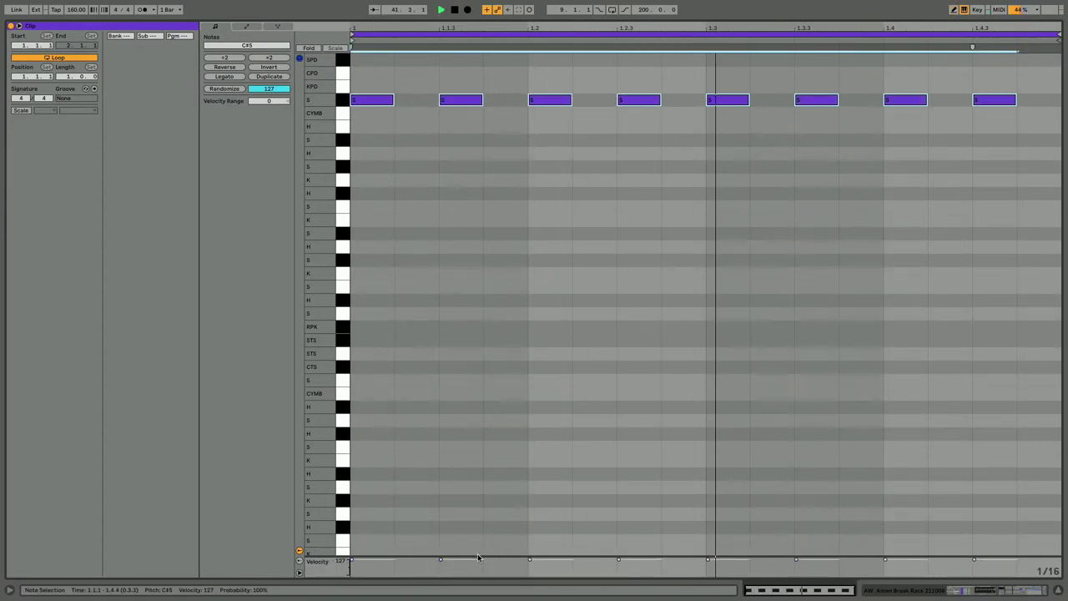
{"action": "left_click_drag", "start_coordinate": [477, 554], "coordinate": [471, 79]}
{"action": "key", "text": "Delete"}
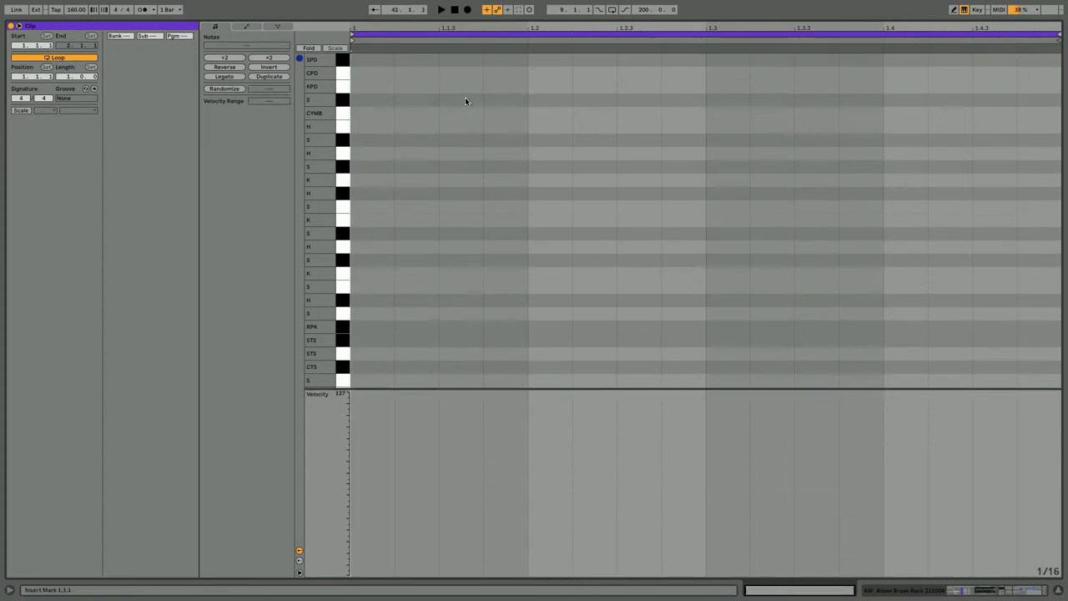
{"action": "key", "text": "ctrl+z"}
{"action": "left_click", "coordinate": [467, 100]}
{"action": "left_click", "coordinate": [462, 147]}
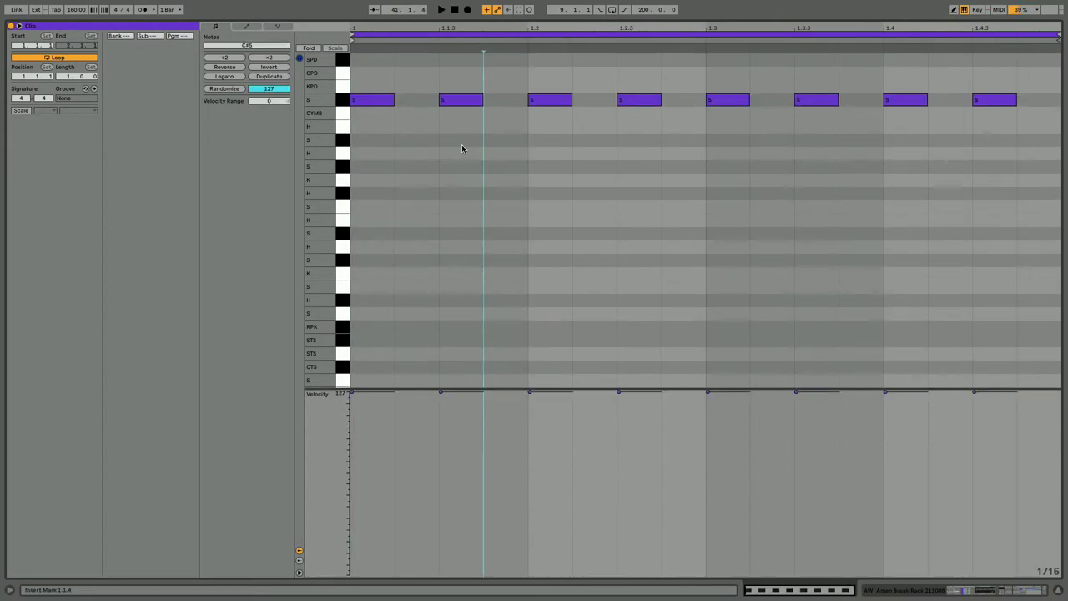
Step: Delete the four off-beat C#5 notes so one hit stays on each beat, and play the clip
{"action": "left_click", "coordinate": [462, 102]}
{"action": "key", "text": "Delete"}
{"action": "left_click", "coordinate": [656, 101]}
{"action": "key", "text": "Delete"}
{"action": "left_click", "coordinate": [806, 101]}
{"action": "key", "text": "Delete"}
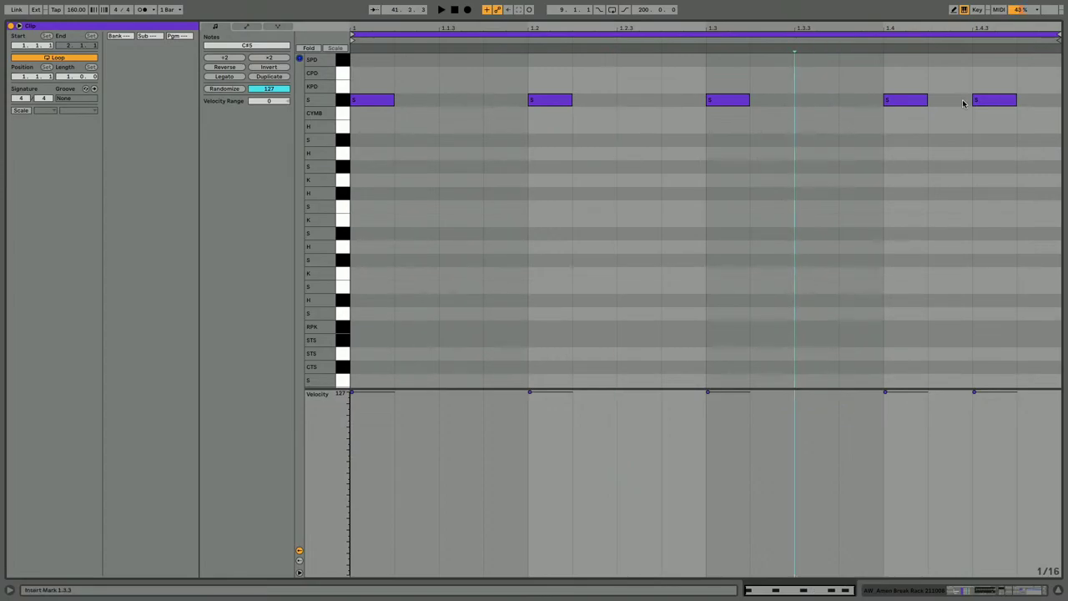
{"action": "left_click", "coordinate": [982, 102]}
{"action": "key", "text": "Delete"}
{"action": "key", "text": "space"}
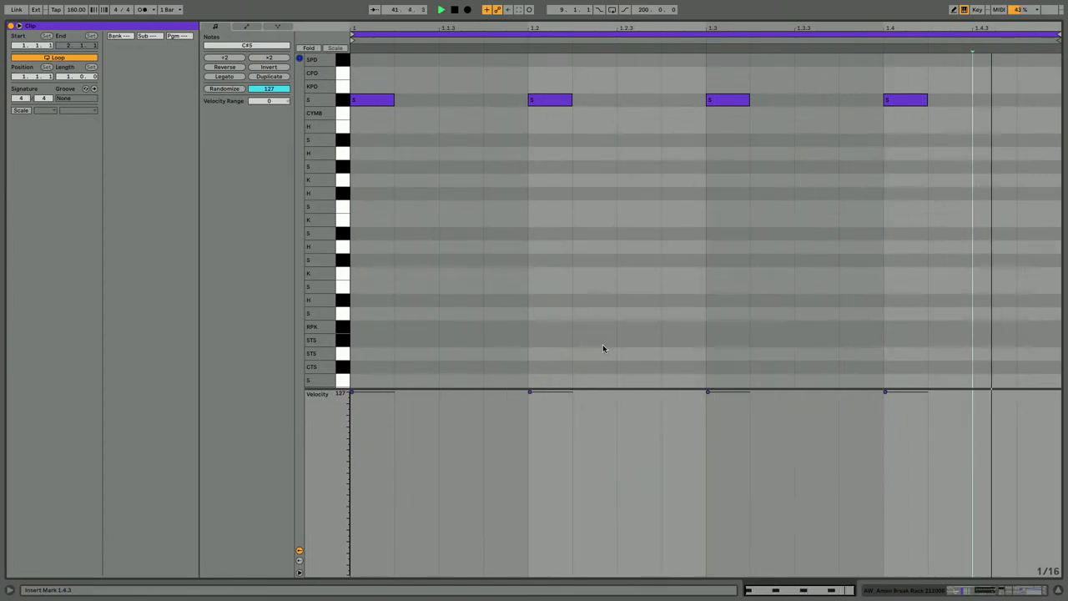
Step: Add two C#5 sixteenths at the end of the bar at velocity 127 and duplicate the pattern to two bars
{"action": "key", "text": "b"}
{"action": "left_click_drag", "start_coordinate": [1004, 101], "coordinate": [1040, 98]}
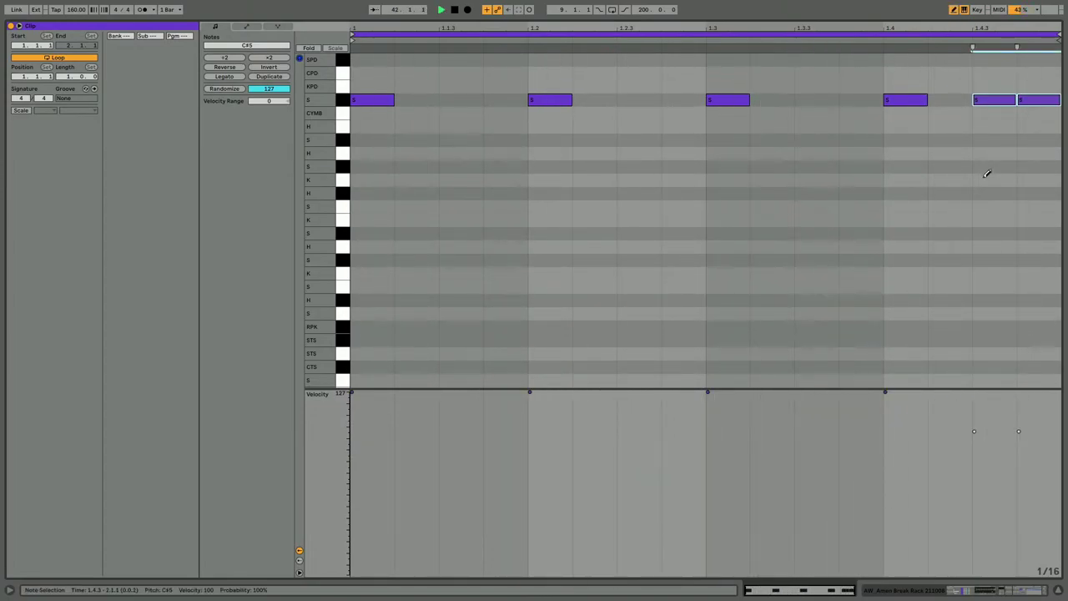
{"action": "mouse_move", "coordinate": [965, 409]}
{"action": "left_mouse_down"}
{"action": "mouse_move", "coordinate": [1020, 341]}
{"action": "mouse_move", "coordinate": [1031, 343]}
{"action": "left_mouse_up"}
{"action": "key", "text": "space"}
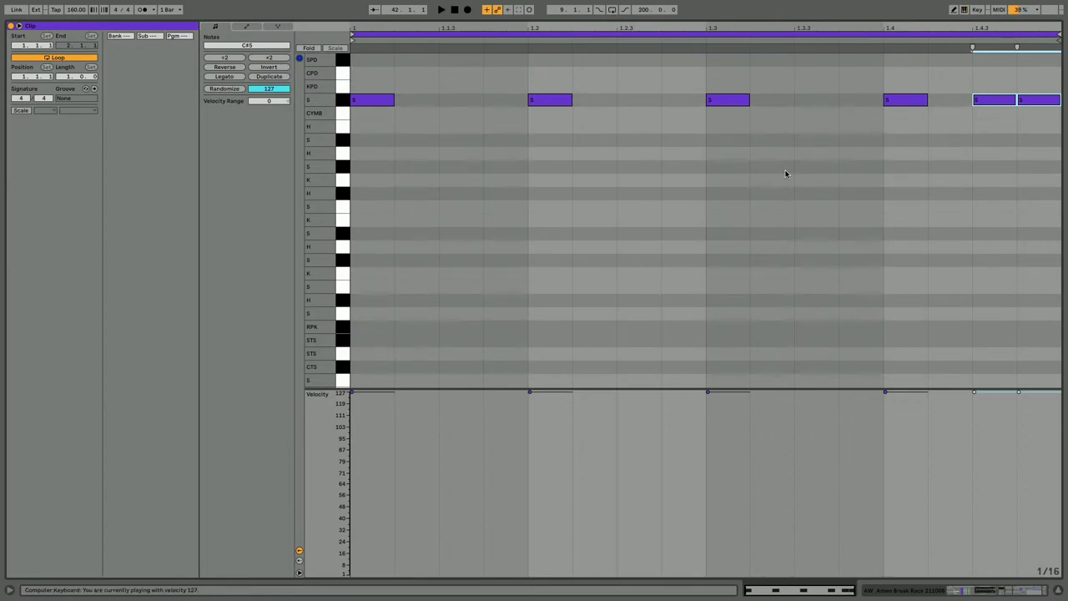
{"action": "key", "text": "space"}
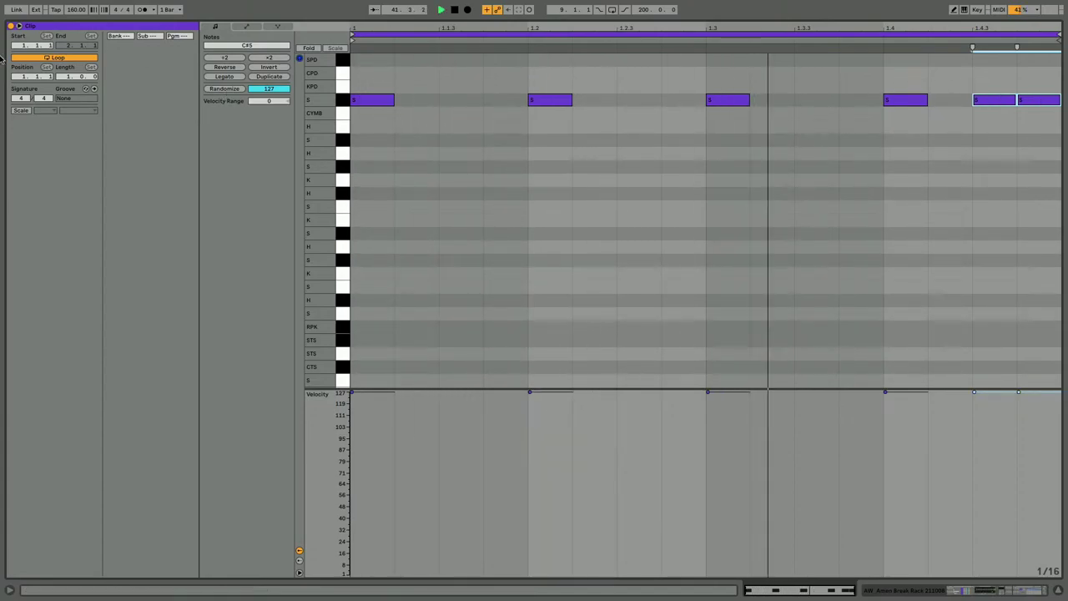
{"action": "left_click", "coordinate": [256, 79]}
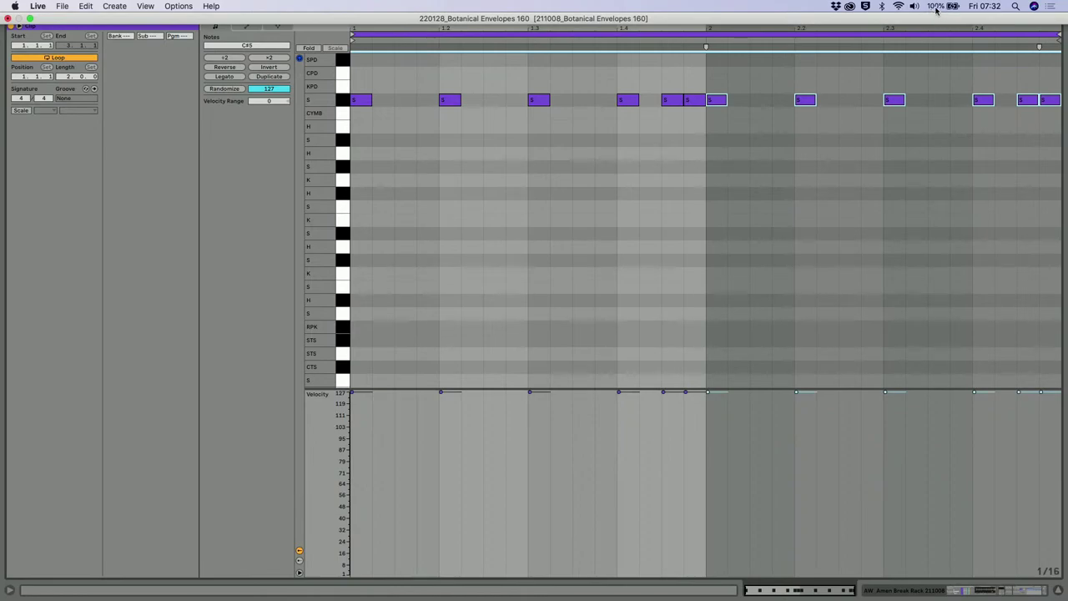
Step: Check the system's sound output and Live's audio device preferences, and resume playback
{"action": "left_click", "coordinate": [915, 9]}
{"action": "left_click", "coordinate": [793, 66]}
{"action": "key", "text": "ctrl+Up"}
{"action": "left_click", "coordinate": [562, 592]}
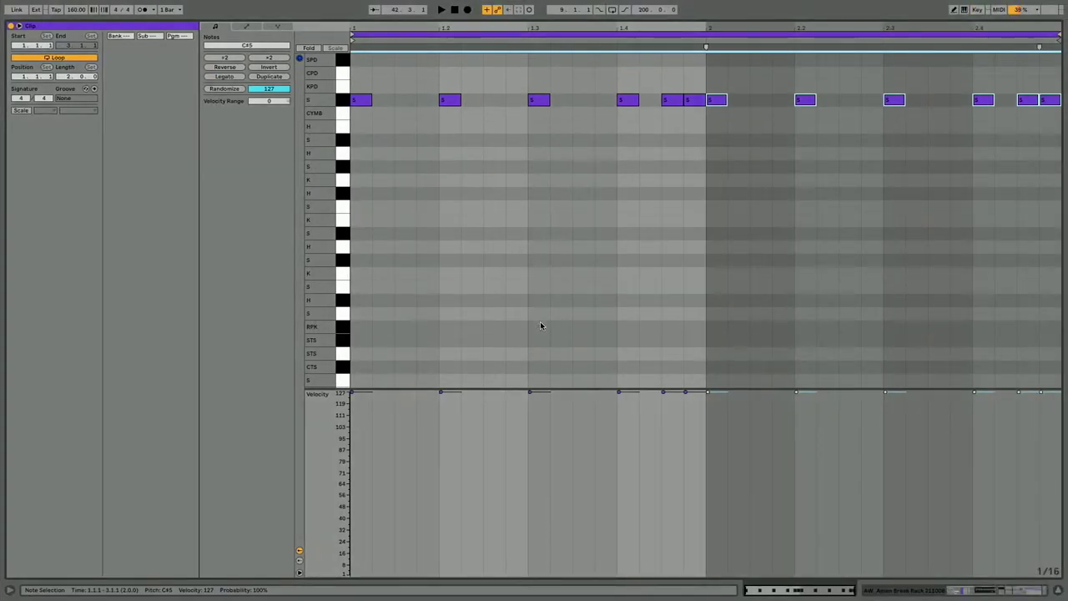
{"action": "key", "text": "super+comma"}
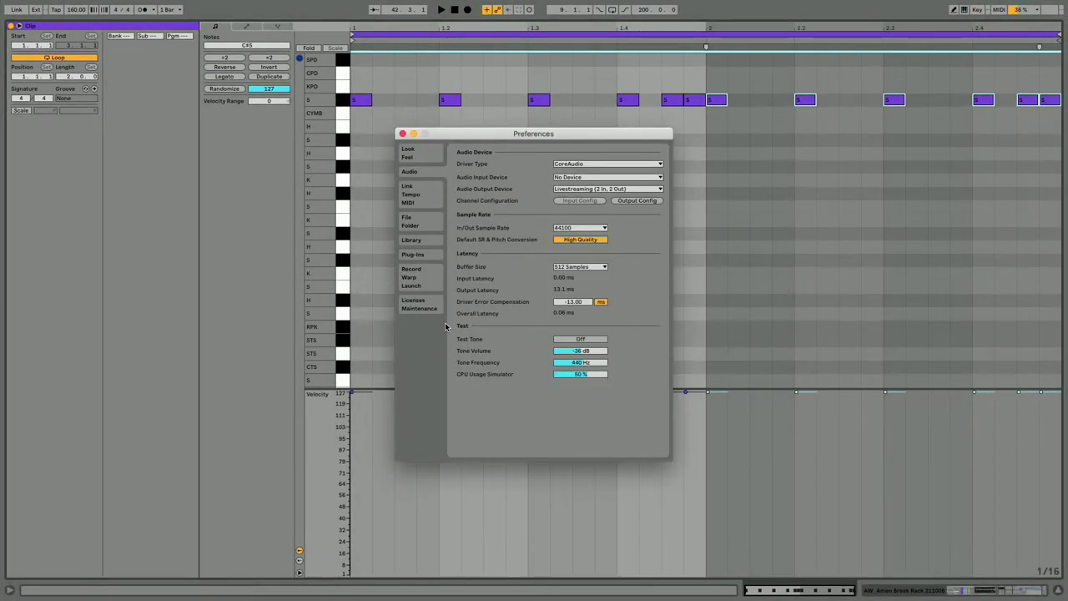
{"action": "left_click", "coordinate": [401, 134]}
{"action": "key", "text": "space"}
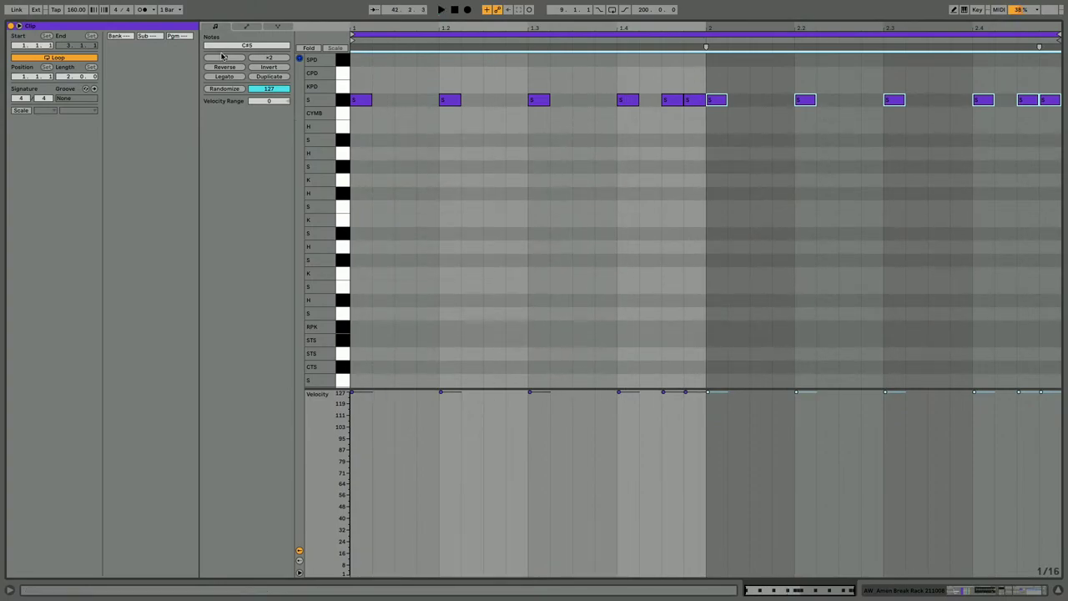
Step: Extend the looped snare clip on the Amen break track to bar 45 and return to its notes
{"action": "key", "text": "Tab"}
{"action": "left_click_drag", "start_coordinate": [423, 71], "coordinate": [448, 69]}
{"action": "key", "text": "Tab"}
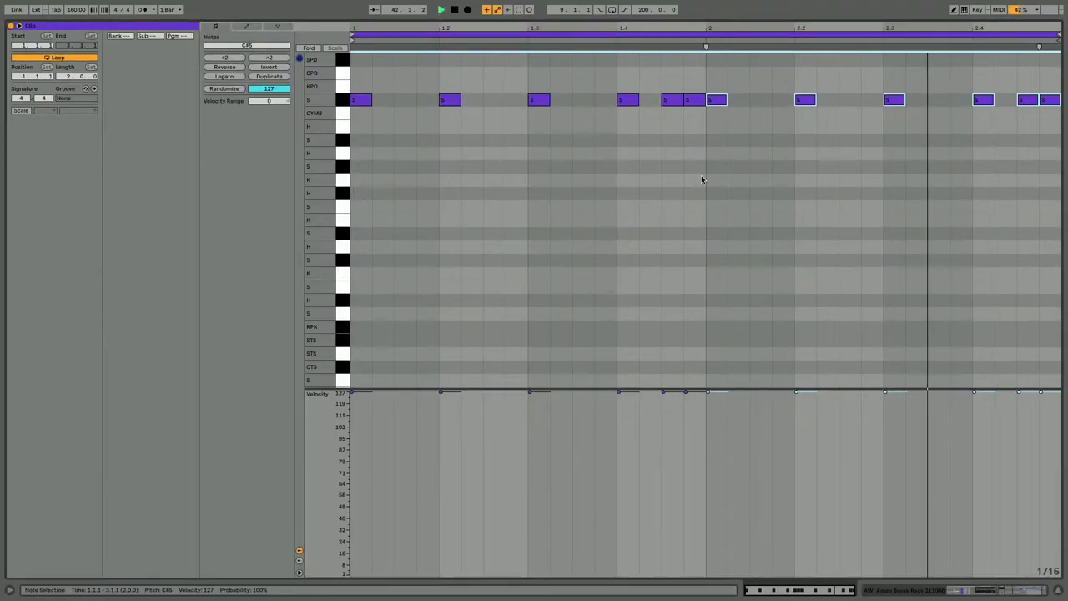
Step: Delete the final snare note of the second bar and shorten all remaining notes by a 1/32 grid step
{"action": "left_click", "coordinate": [934, 121]}
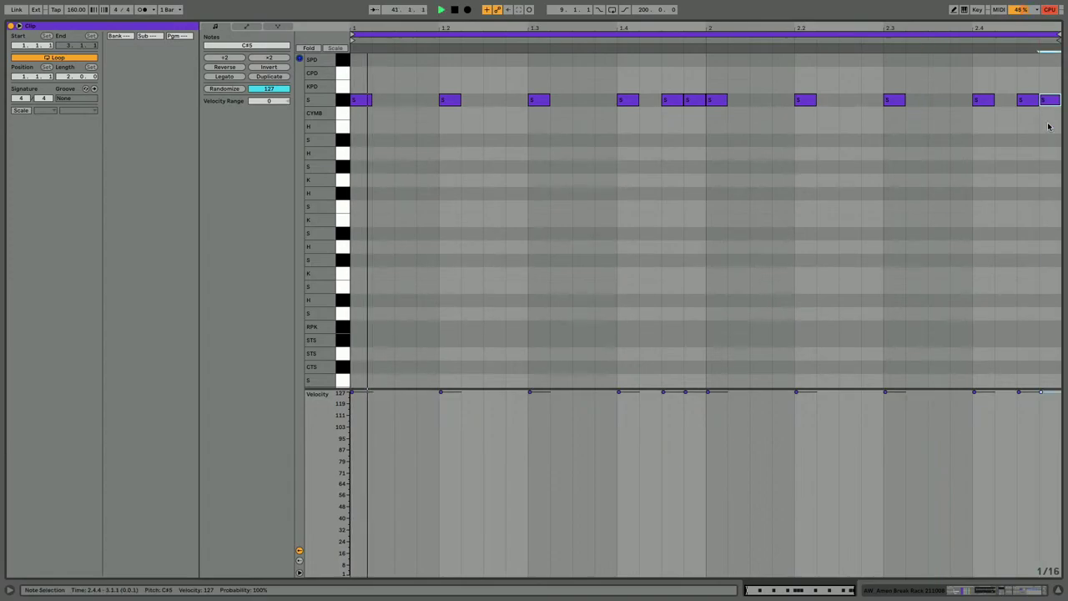
{"action": "key", "text": "ctrl+a"}
{"action": "key", "text": "ctrl+1"}
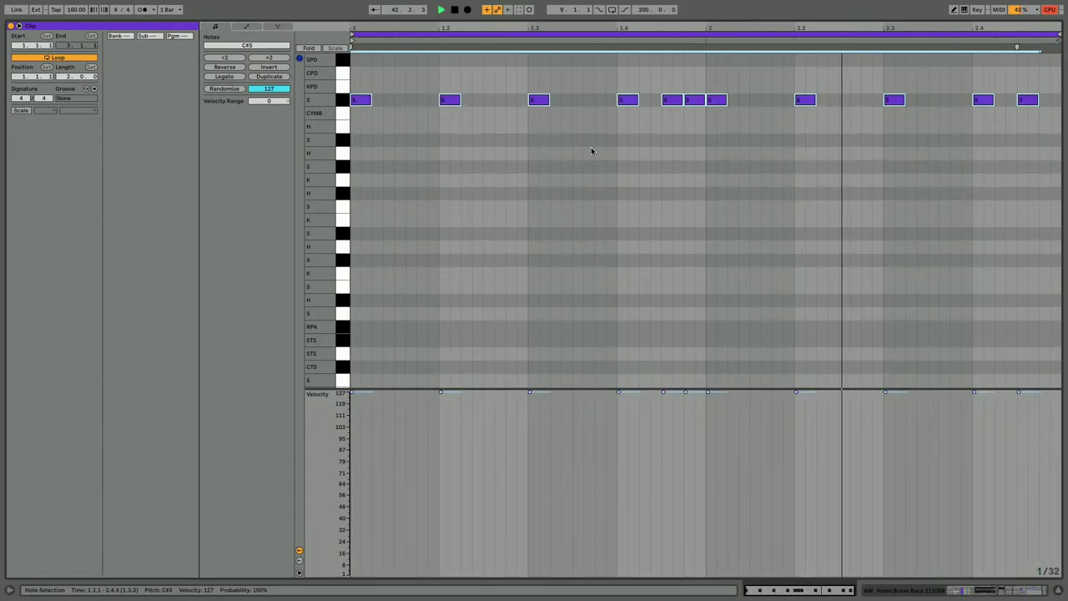
{"action": "key", "text": "shift+Left"}
{"action": "key", "text": "shift+Tab"}
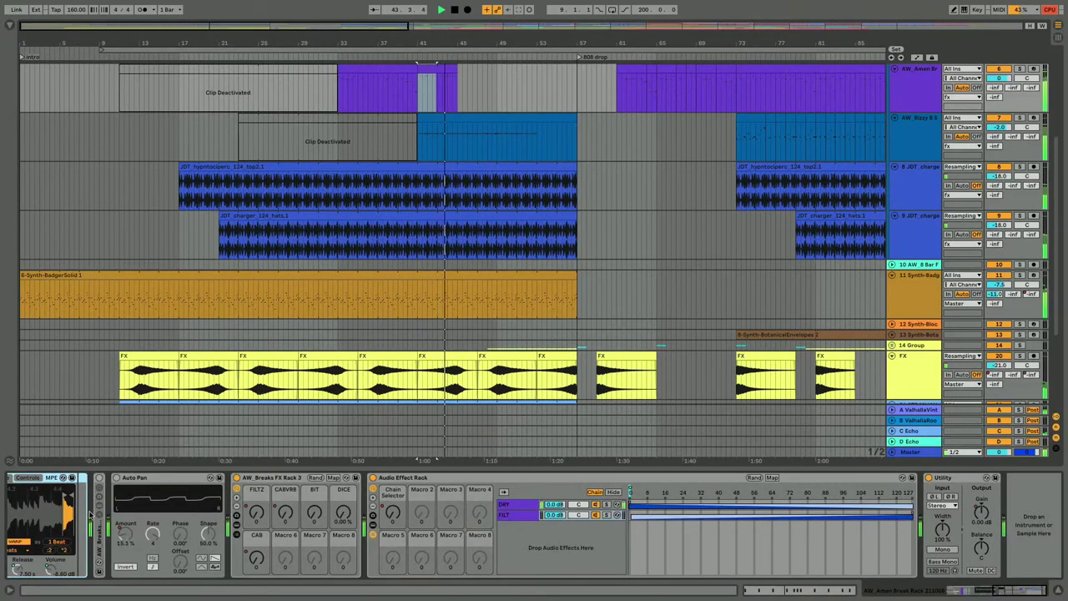
Step: Try lowering the R release macro on the Amen break Drum Rack during playback
{"action": "scroll", "coordinate": [357, 495], "scroll_direction": "left", "scroll_amount": 10}
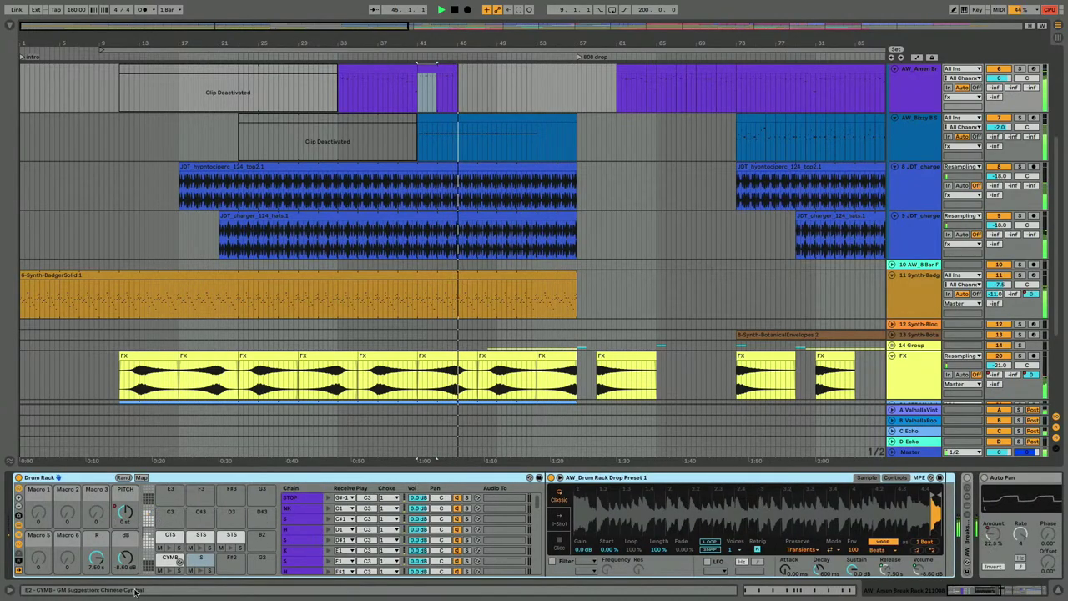
{"action": "left_click", "coordinate": [98, 556]}
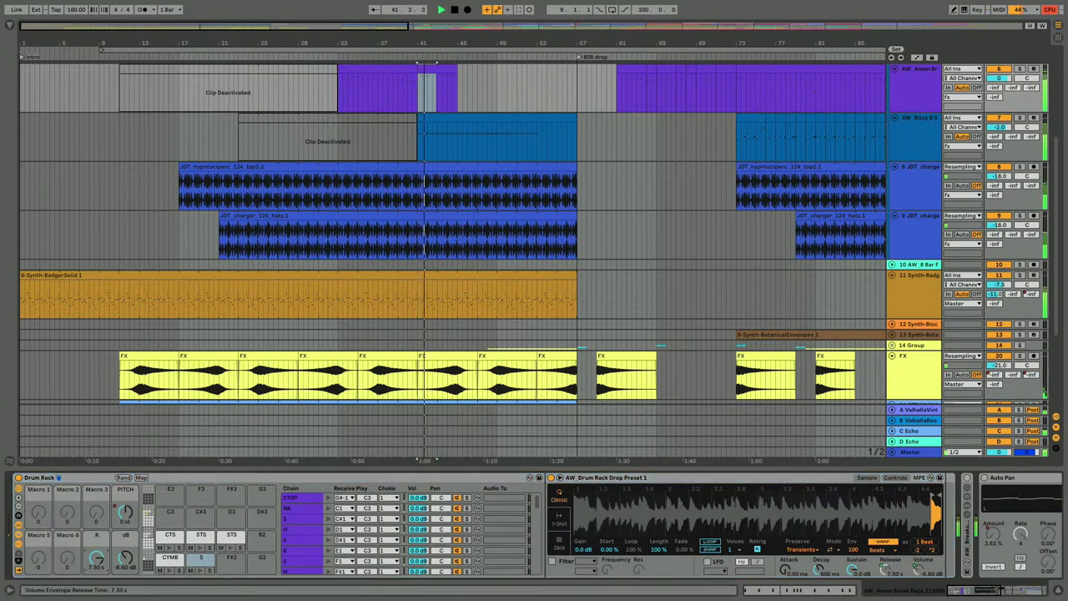
{"action": "left_click_drag", "start_coordinate": [98, 556], "coordinate": [98, 579]}
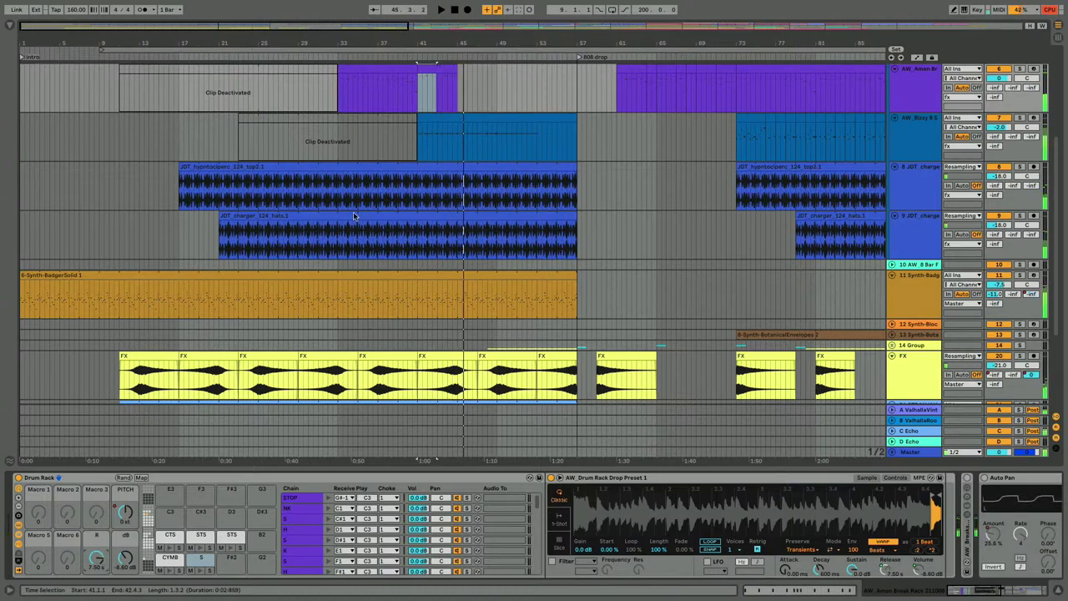
Step: Examine the device chain on the Amen break track, from the Auto Pan through the AW_Breaks FX Rack to the Utility
{"action": "scroll", "coordinate": [798, 484], "scroll_direction": "right", "scroll_amount": 10}
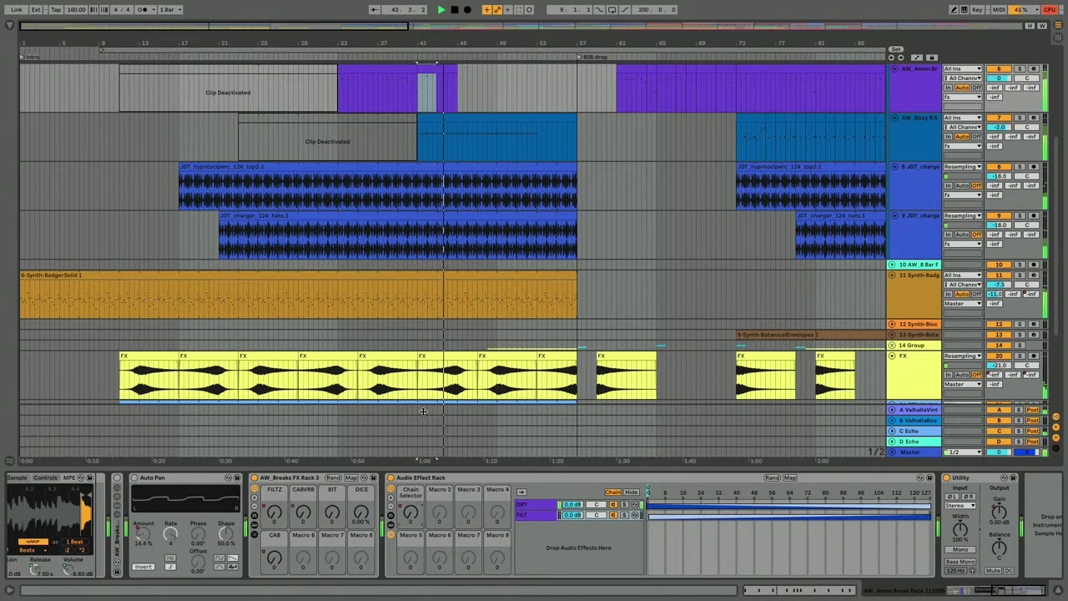
{"action": "scroll", "coordinate": [878, 142], "scroll_direction": "up", "scroll_amount": 5}
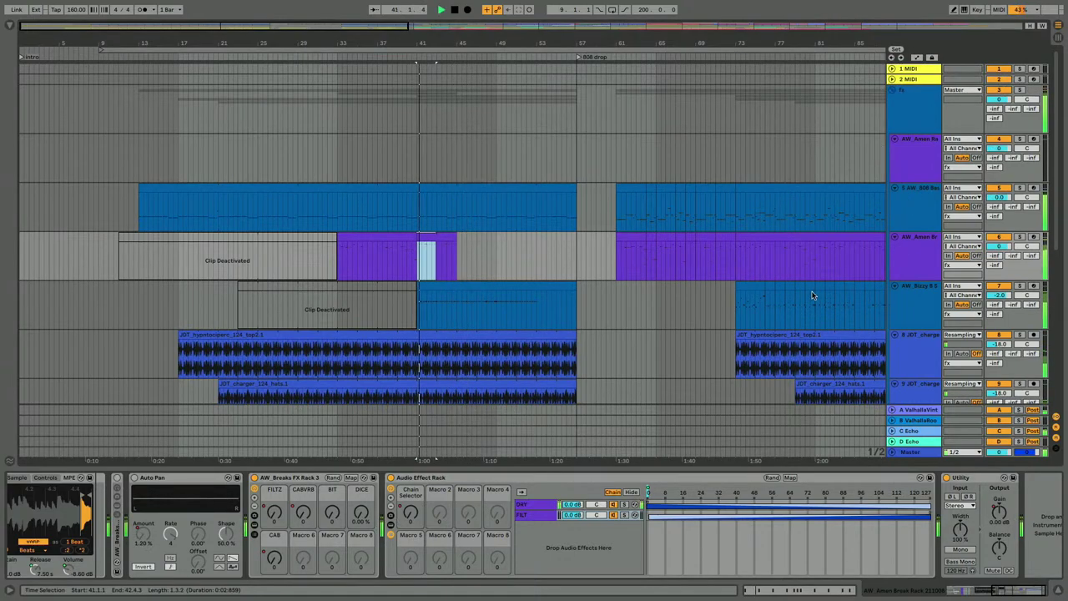
{"action": "left_click", "coordinate": [915, 258]}
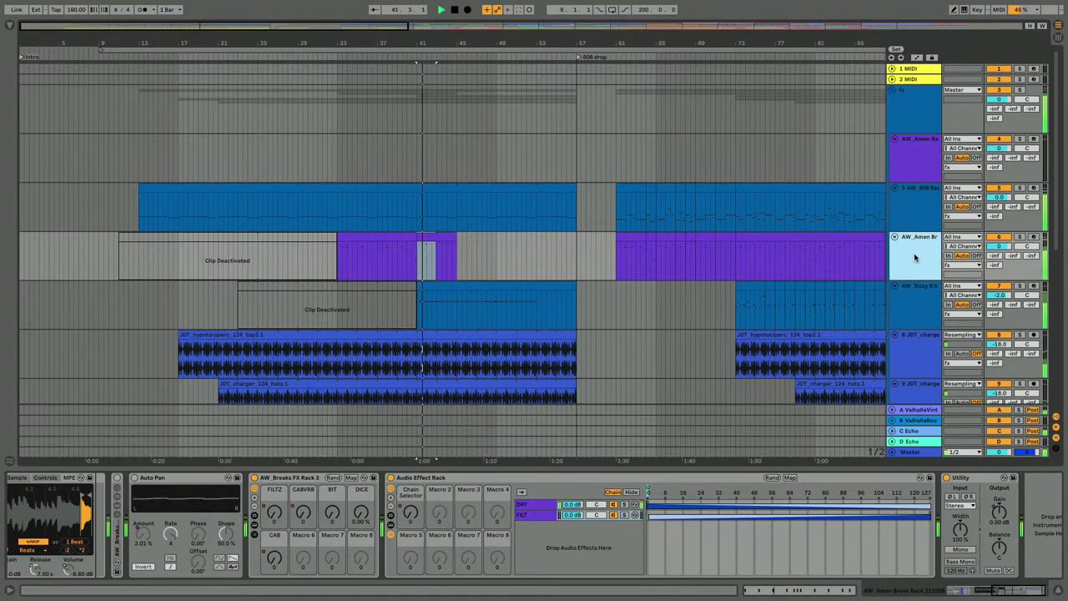
{"action": "left_click", "coordinate": [270, 479]}
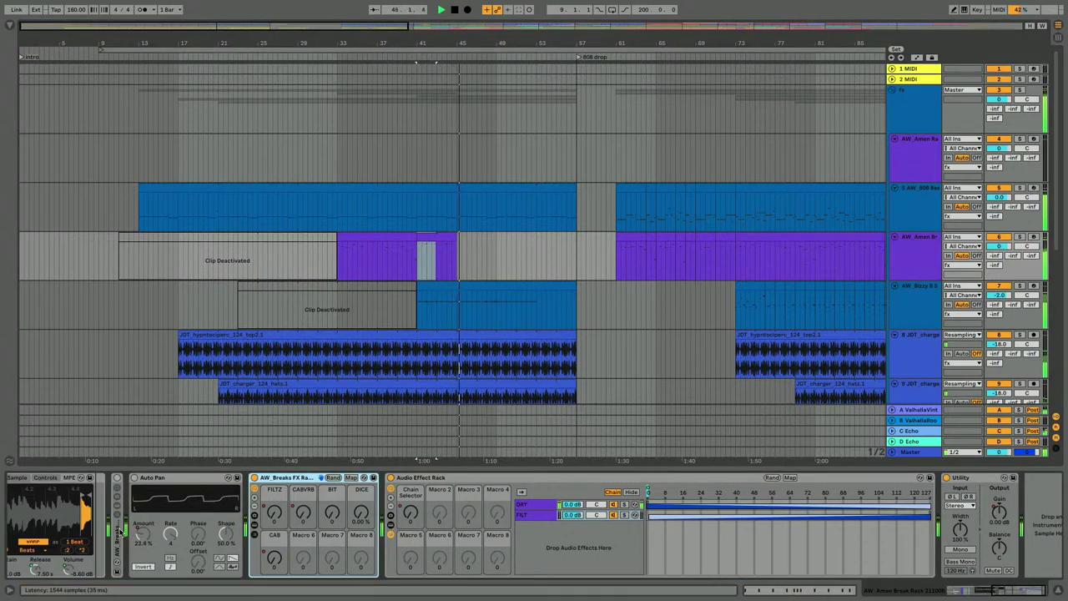
Step: Extend the looped snare clip on the Amen break track to bar 57 and split off the section from bar 53 to 57
{"action": "left_click_drag", "start_coordinate": [454, 239], "coordinate": [557, 284]}
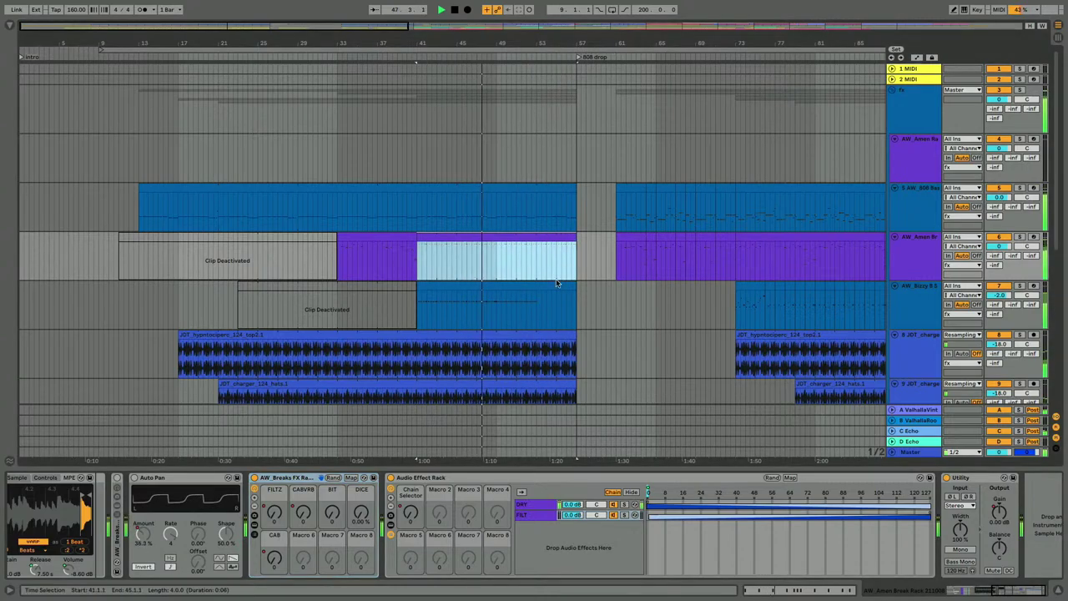
{"action": "left_click", "coordinate": [498, 256]}
{"action": "left_click_drag", "start_coordinate": [498, 256], "coordinate": [523, 253]}
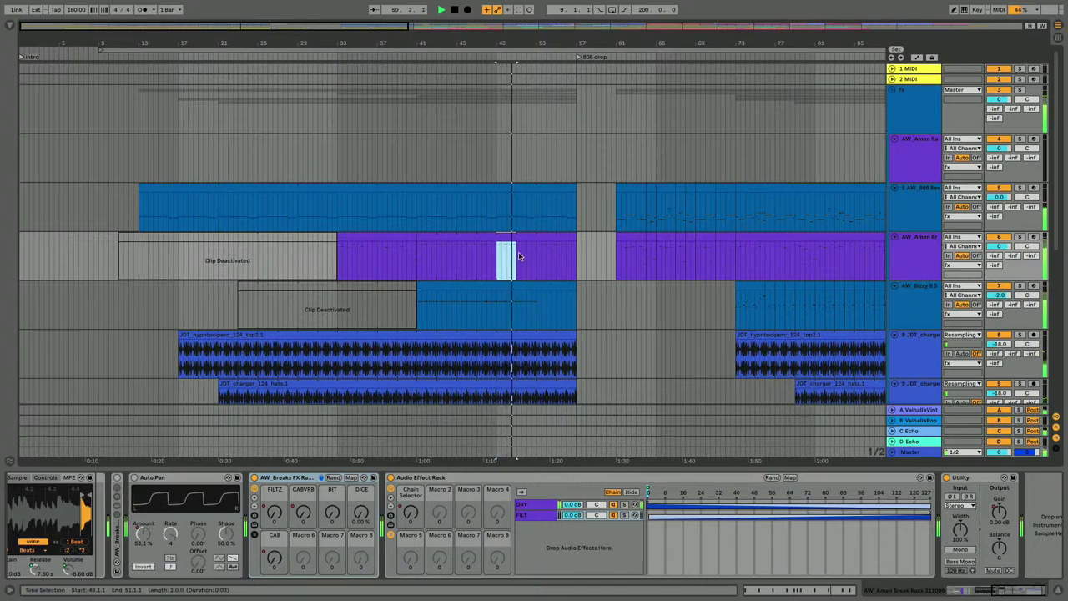
{"action": "left_click", "coordinate": [519, 255]}
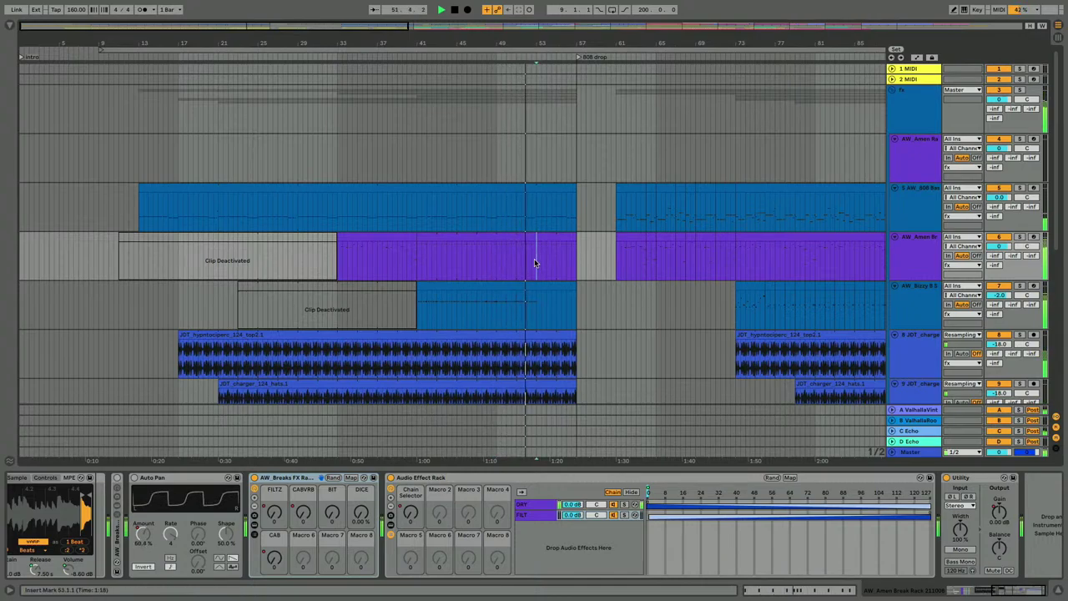
{"action": "left_click_drag", "start_coordinate": [534, 262], "coordinate": [573, 257]}
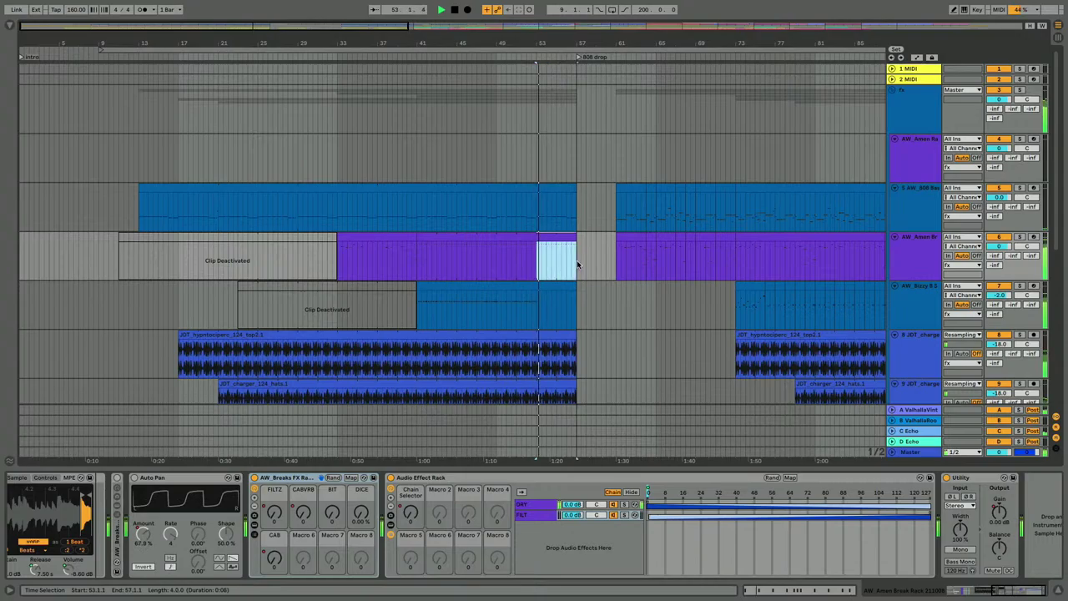
Step: Add snare notes at 1.1.3, 1.2.3, 1.3.3, 2.1.3, 2.2.3 and 2.3.3 in the bar 53 clip and return to the arrangement
{"action": "double_click", "coordinate": [556, 235]}
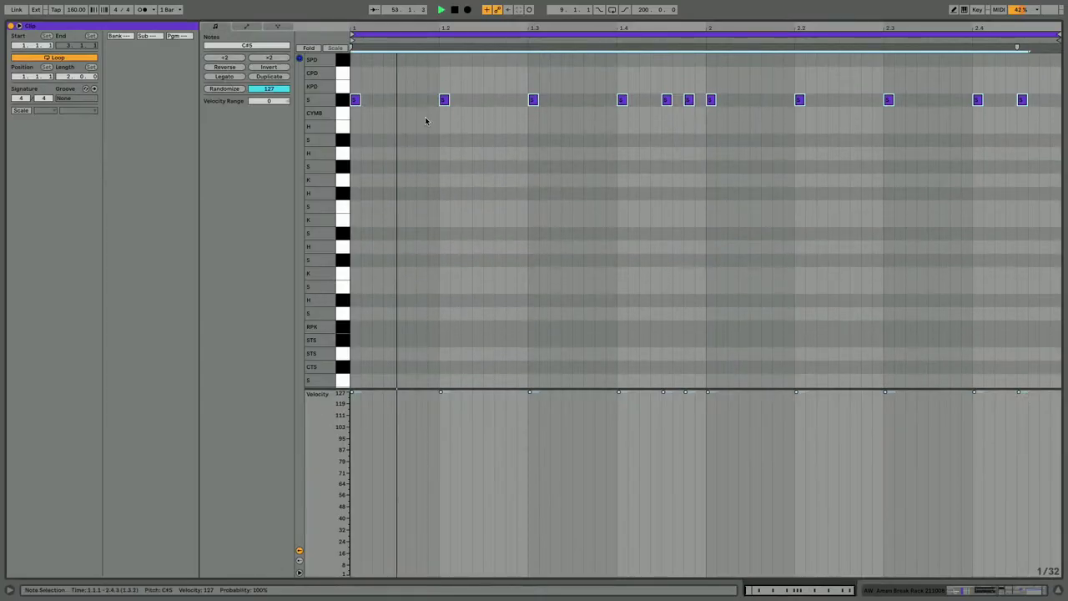
{"action": "left_click", "coordinate": [399, 100]}
{"action": "left_click", "coordinate": [486, 98]}
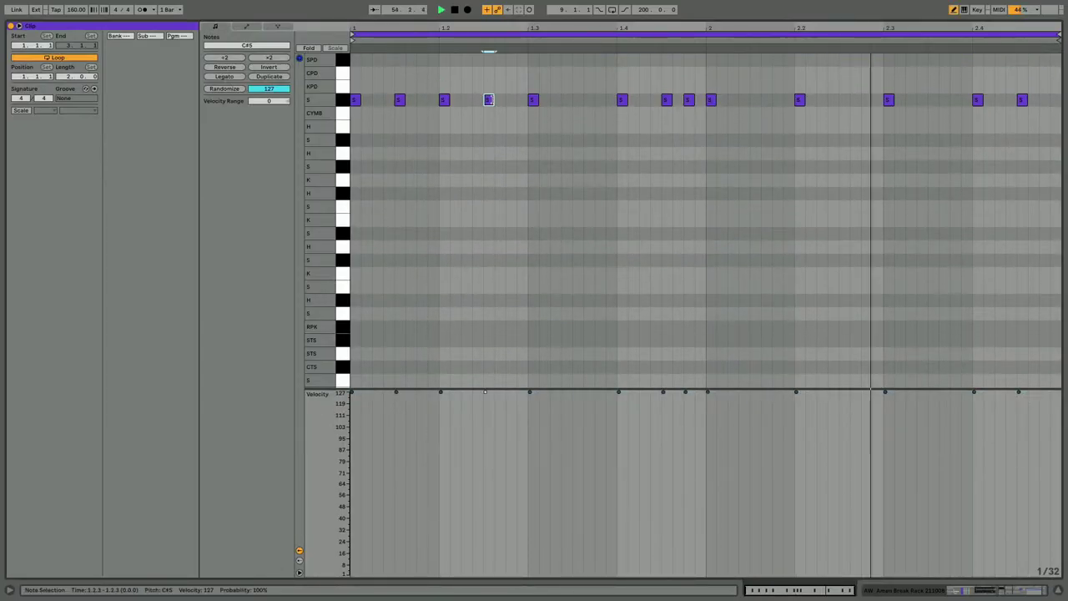
{"action": "left_click", "coordinate": [581, 97]}
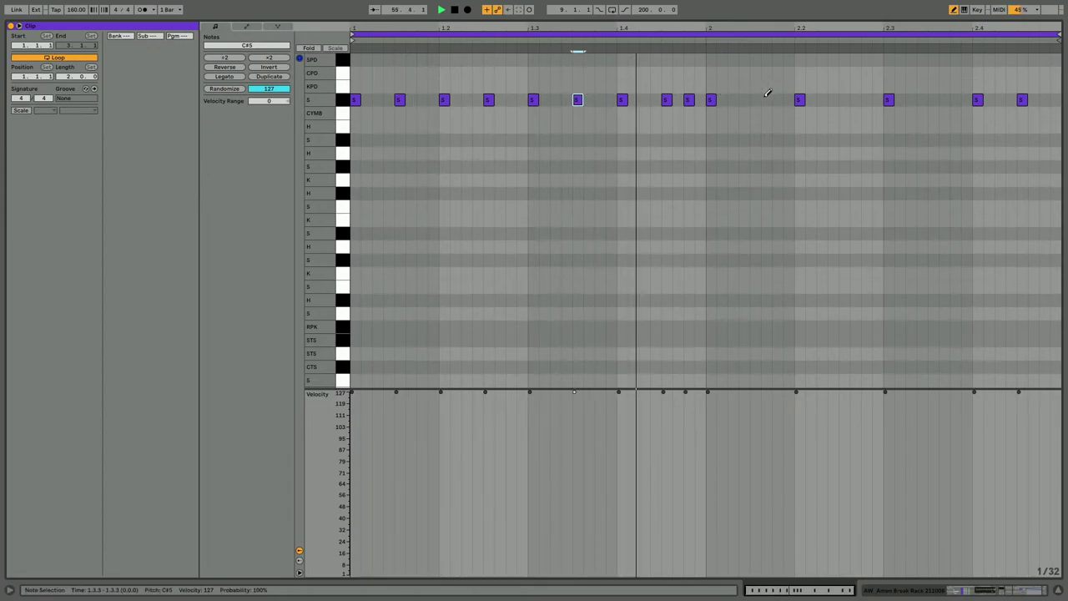
{"action": "left_click", "coordinate": [756, 97]}
{"action": "left_click", "coordinate": [847, 99]}
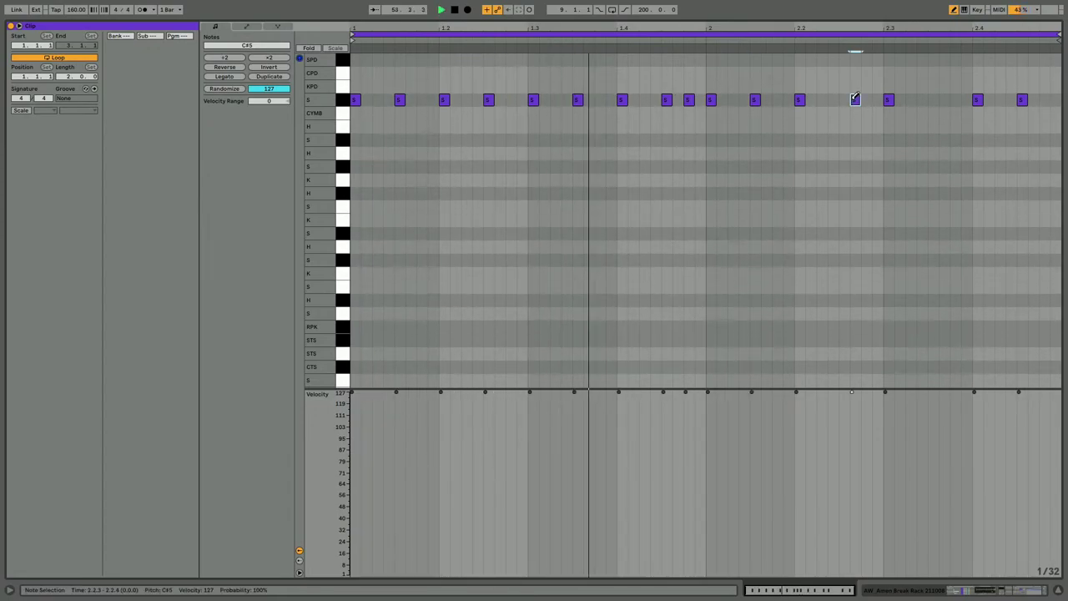
{"action": "left_click", "coordinate": [943, 98]}
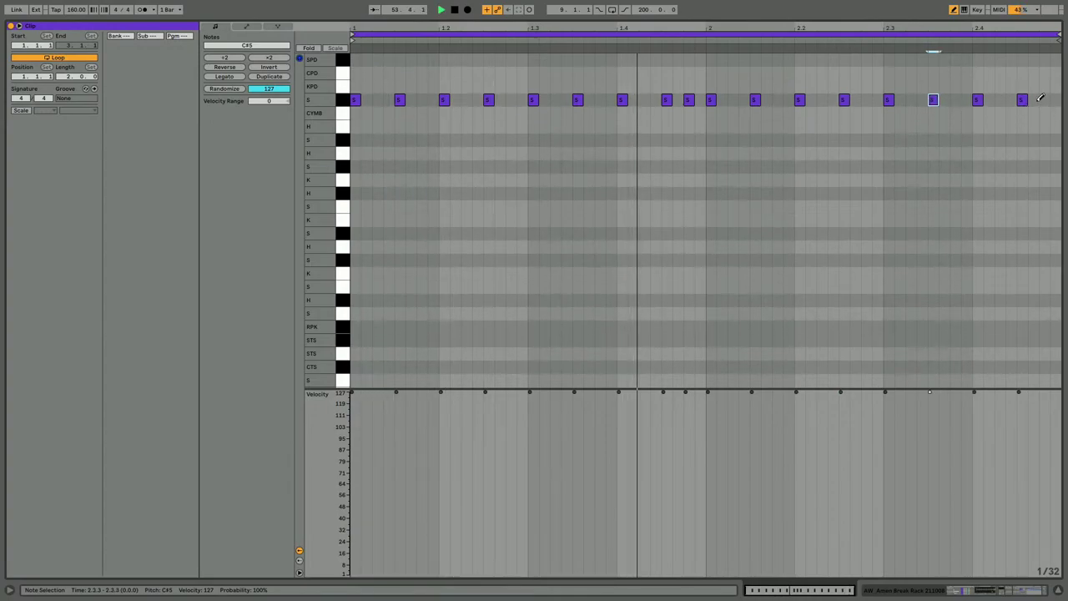
{"action": "key", "text": "shift+Tab"}
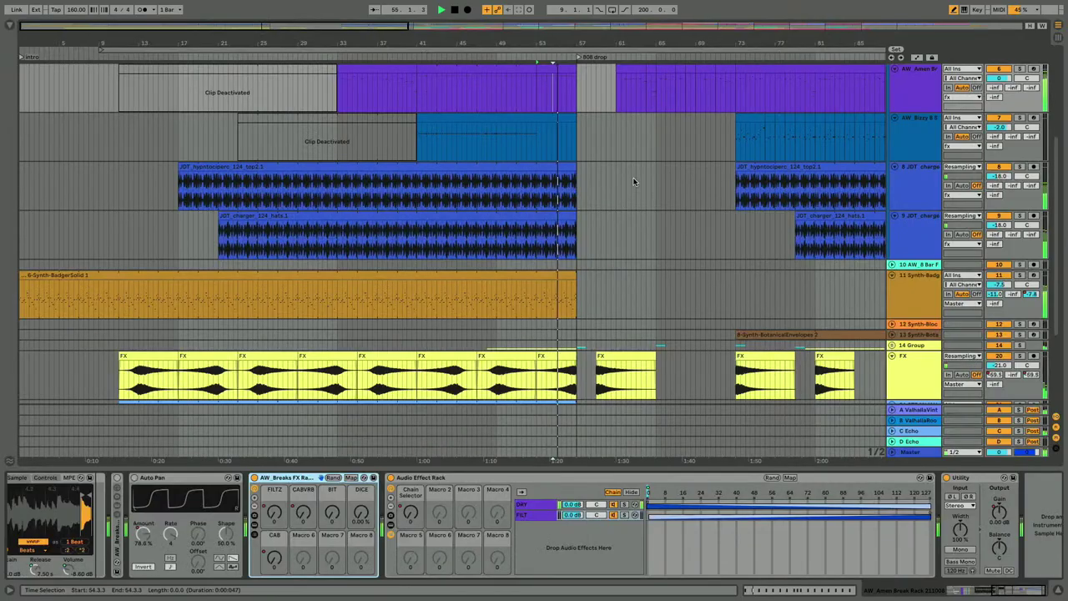
Step: Restart playback from bar 41 and unfold the Audio Effect Rack on the fx group track
{"action": "scroll", "coordinate": [517, 145], "scroll_direction": "up", "scroll_amount": 3}
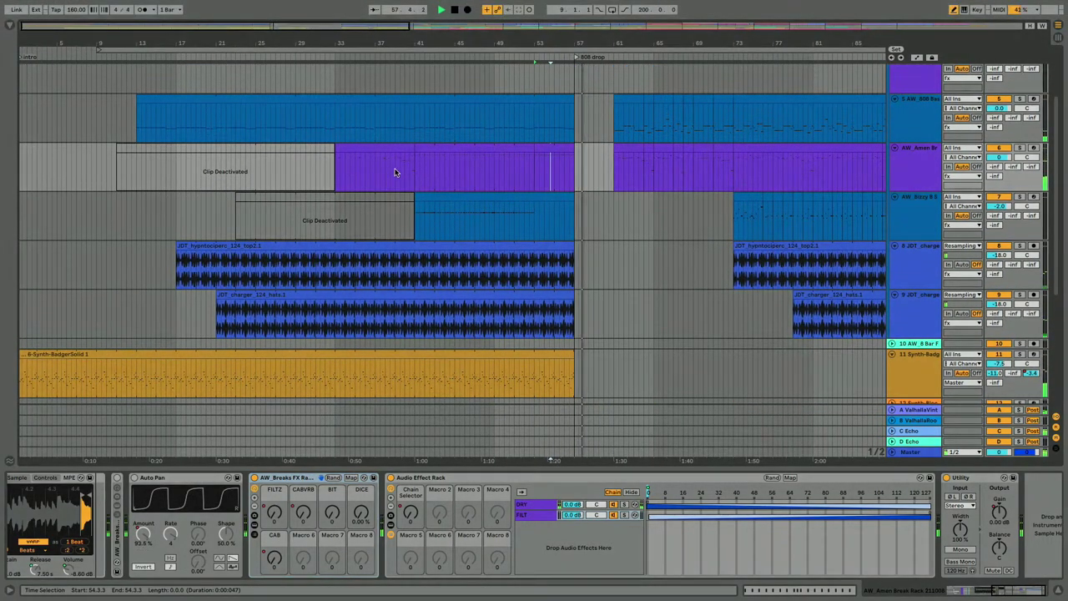
{"action": "left_click", "coordinate": [414, 173]}
{"action": "key", "text": "space"}
{"action": "key", "text": "space"}
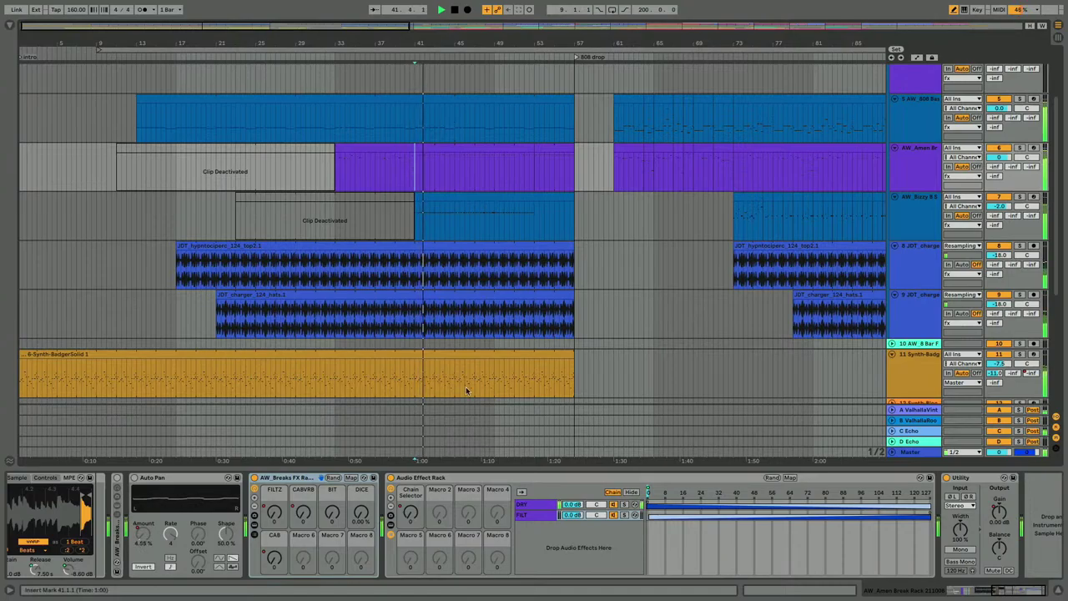
{"action": "scroll", "coordinate": [891, 173], "scroll_direction": "up", "scroll_amount": 3}
{"action": "left_click", "coordinate": [911, 104]}
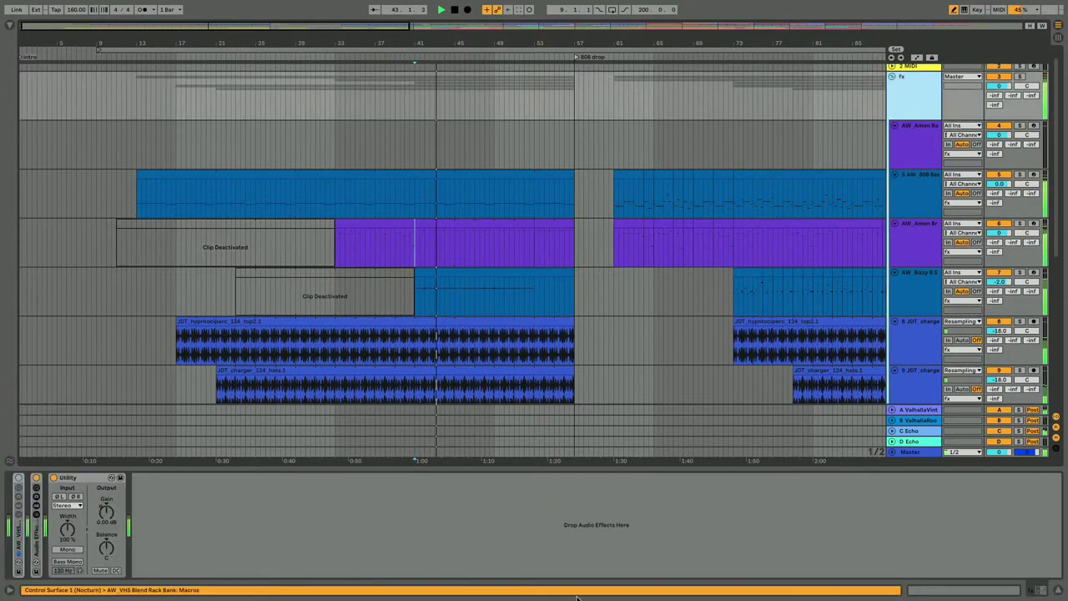
{"action": "double_click", "coordinate": [39, 538]}
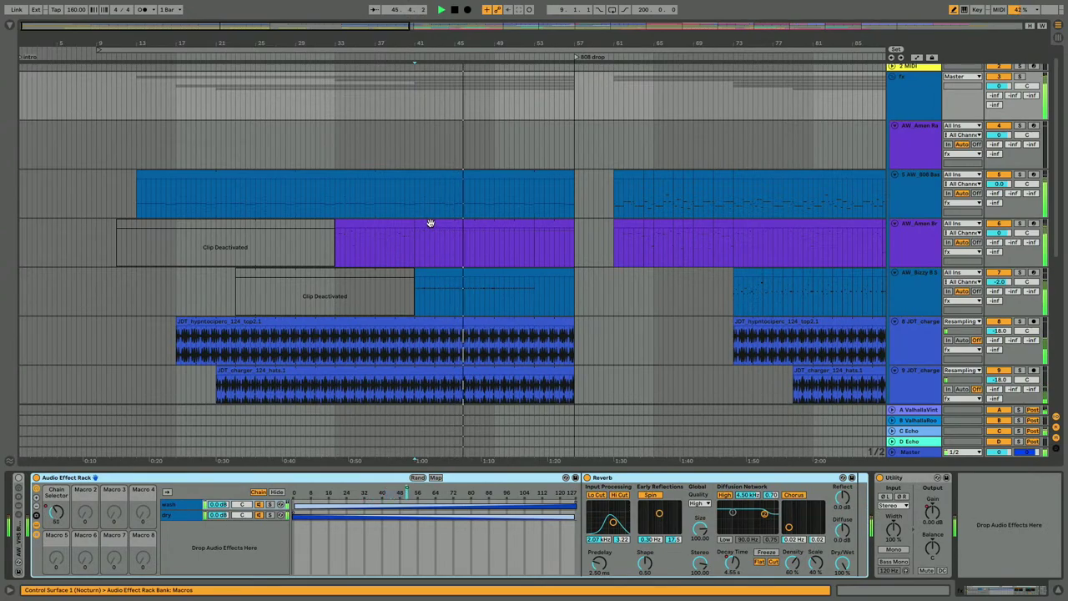
Step: Play from just before bar 33 and review the notes of the Amen break clip between bars 33 and 41
{"action": "left_click", "coordinate": [330, 244]}
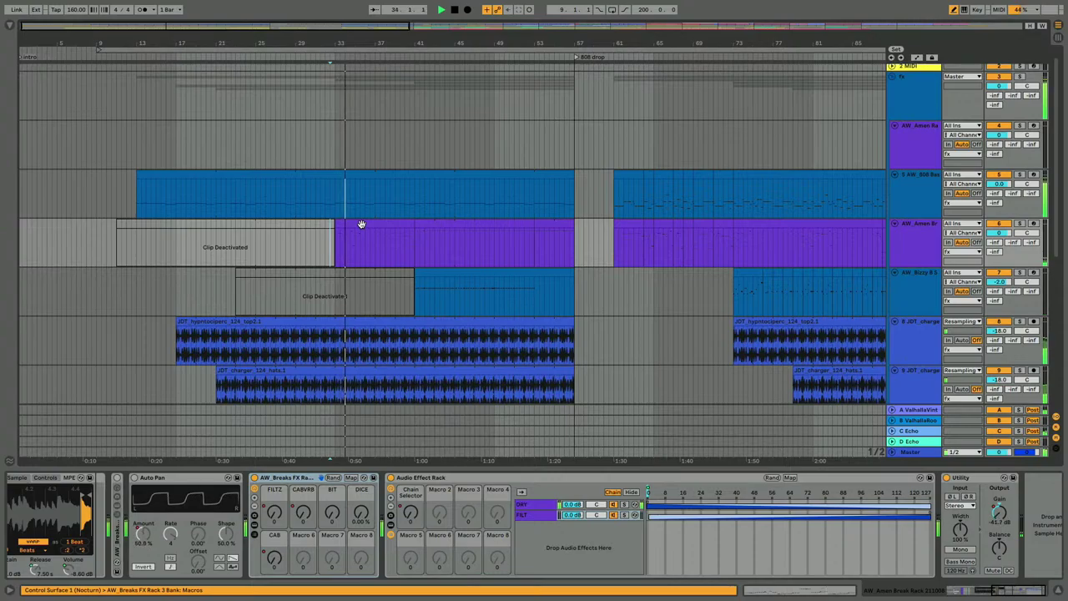
{"action": "left_click", "coordinate": [370, 227]}
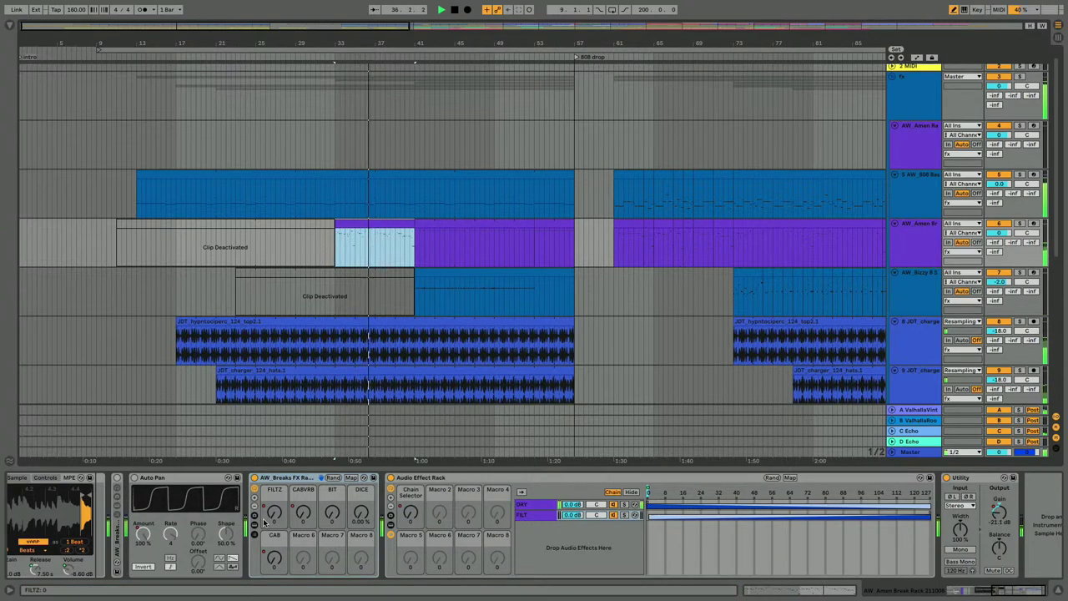
{"action": "left_click", "coordinate": [345, 237]}
{"action": "double_click", "coordinate": [347, 224]}
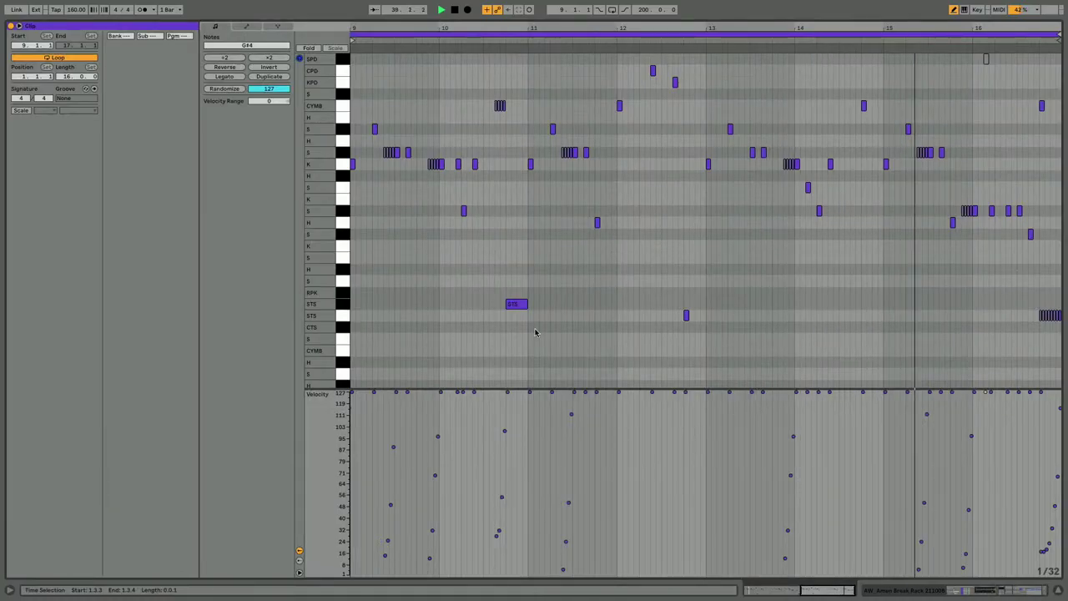
{"action": "key", "text": "shift+Tab"}
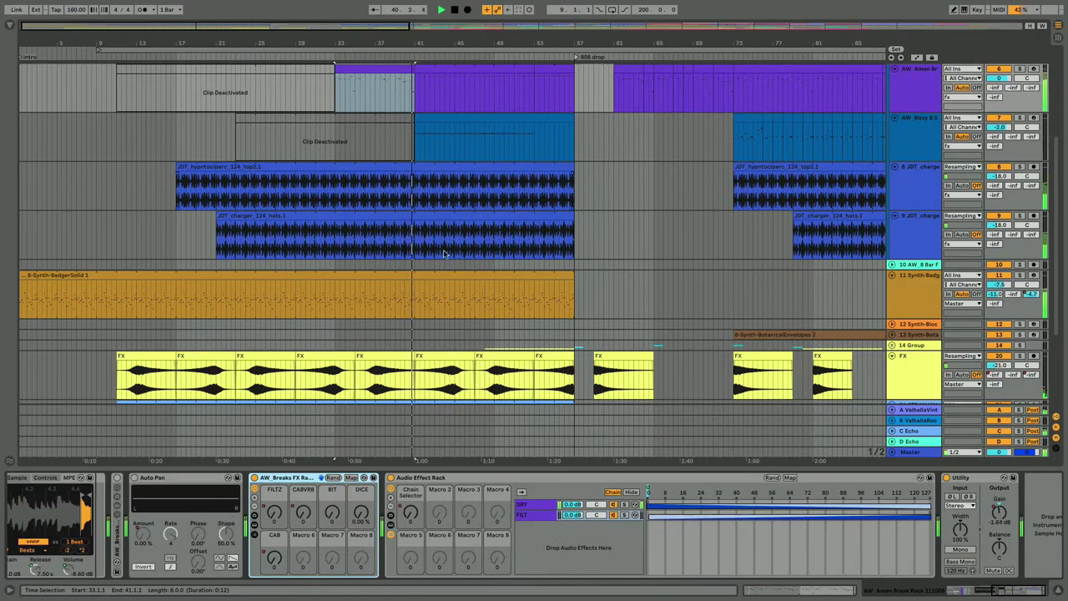
Step: Replace the Amen break clip between bars 33 and 41 with a two-bar copy of the snare clip starting at bar 39
{"action": "scroll", "coordinate": [415, 138], "scroll_direction": "up", "scroll_amount": 3}
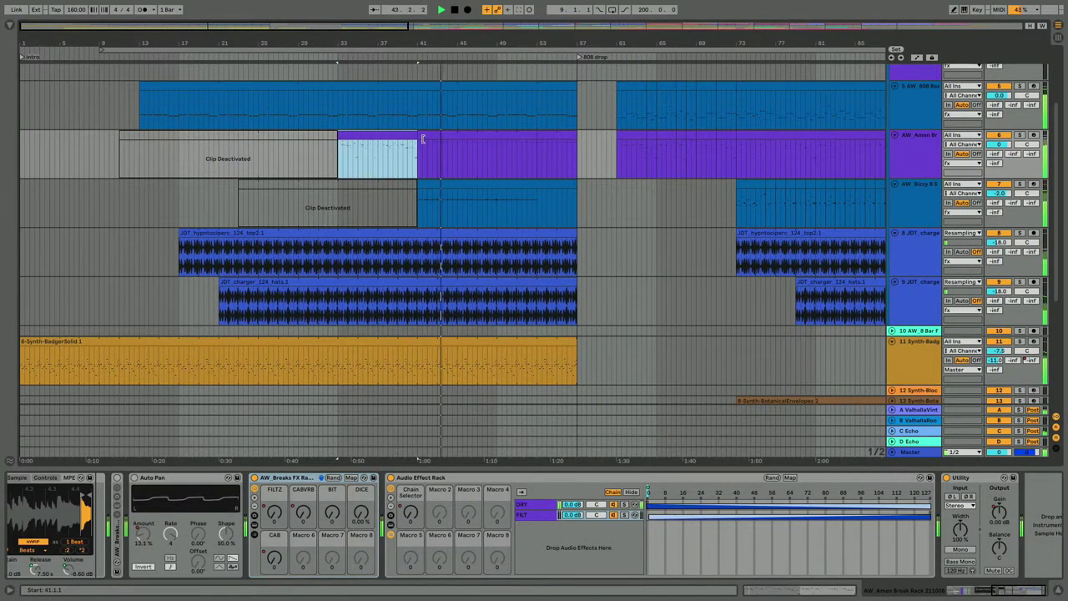
{"action": "key", "text": "space"}
{"action": "mouse_move", "coordinate": [421, 139]}
{"action": "left_mouse_down"}
{"action": "mouse_move", "coordinate": [390, 139]}
{"action": "mouse_move", "coordinate": [419, 157]}
{"action": "left_mouse_up"}
{"action": "left_click", "coordinate": [386, 135]}
{"action": "key", "text": "Delete"}
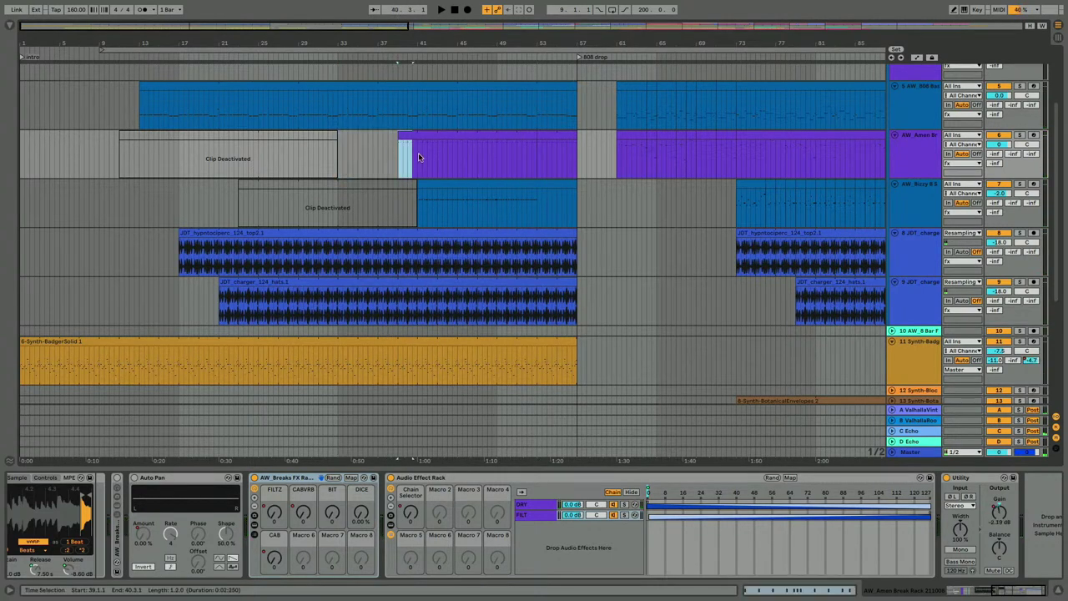
Step: Fill the bar 39 clip with 1/32 snare notes from 2.3 to its end and delete all earlier notes
{"action": "double_click", "coordinate": [405, 137]}
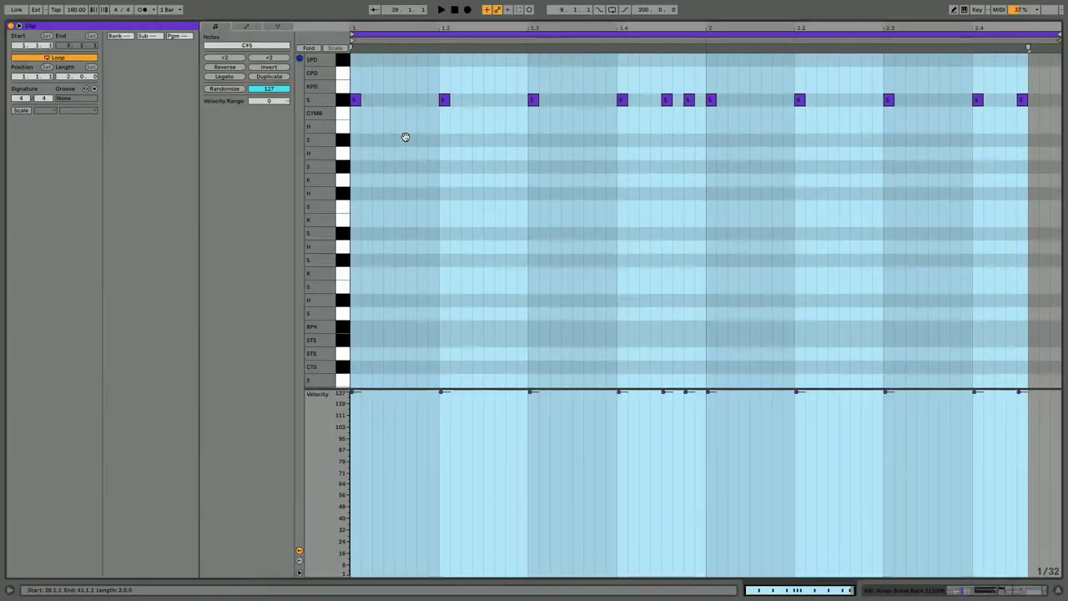
{"action": "key", "text": "space"}
{"action": "key", "text": "b"}
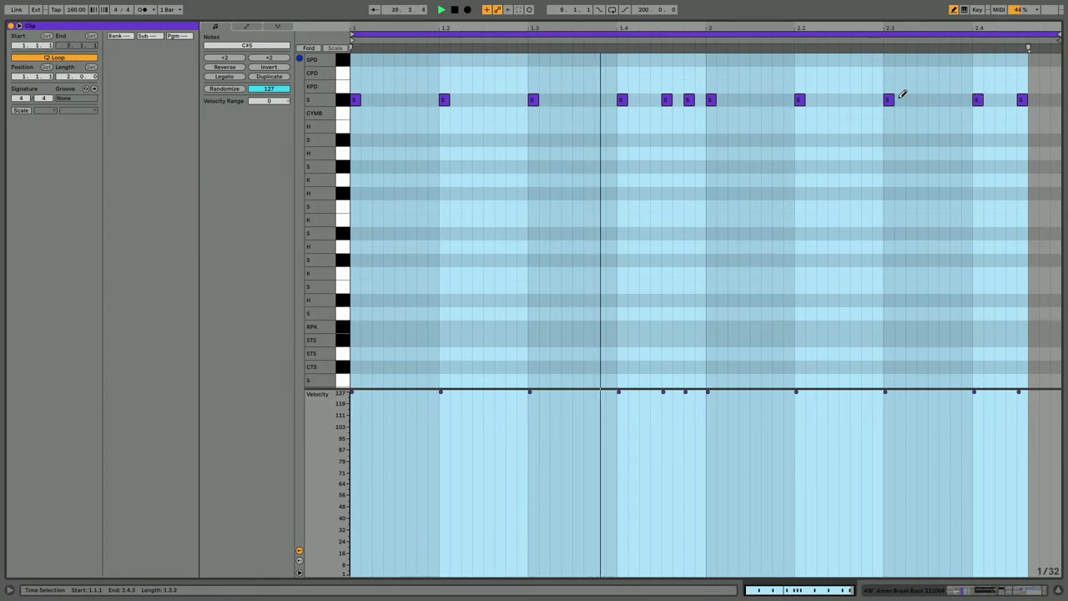
{"action": "left_click_drag", "start_coordinate": [900, 99], "coordinate": [937, 99]}
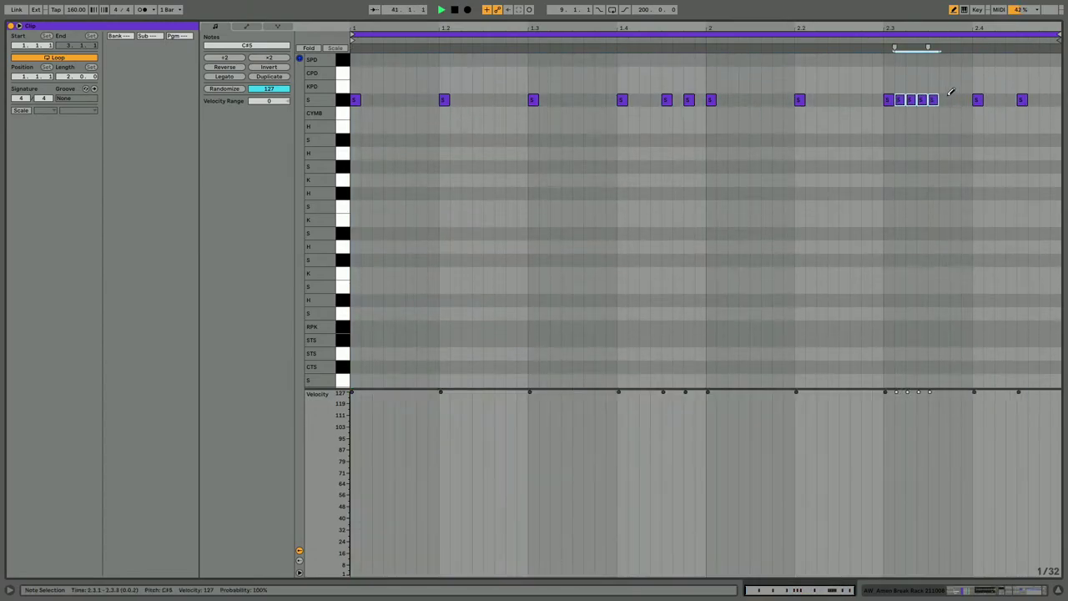
{"action": "left_click", "coordinate": [800, 99]}
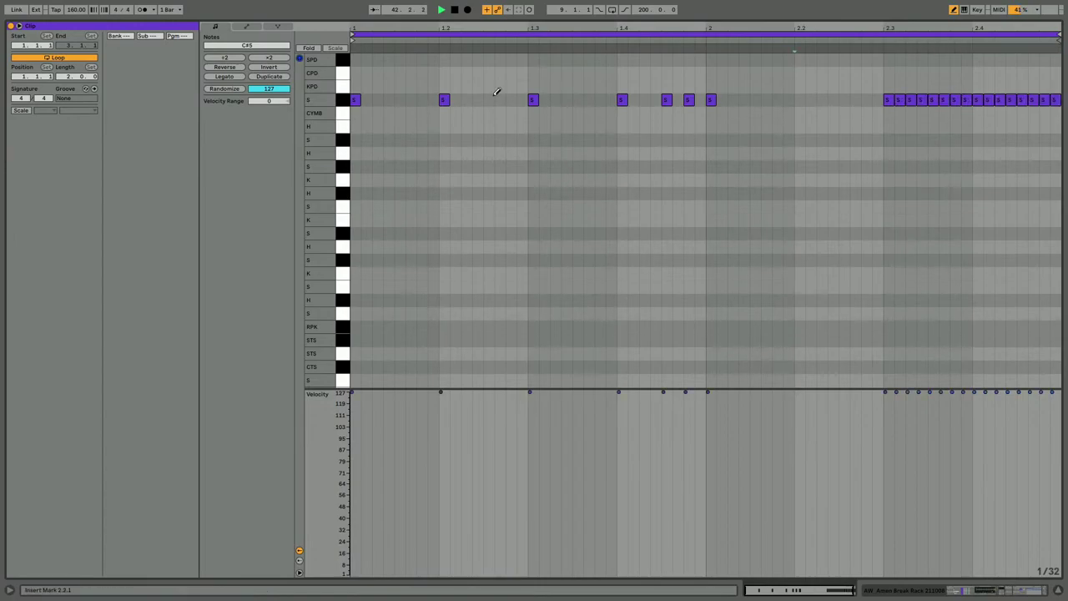
{"action": "left_click_drag", "start_coordinate": [534, 99], "coordinate": [354, 100]}
{"action": "left_click", "coordinate": [632, 100]}
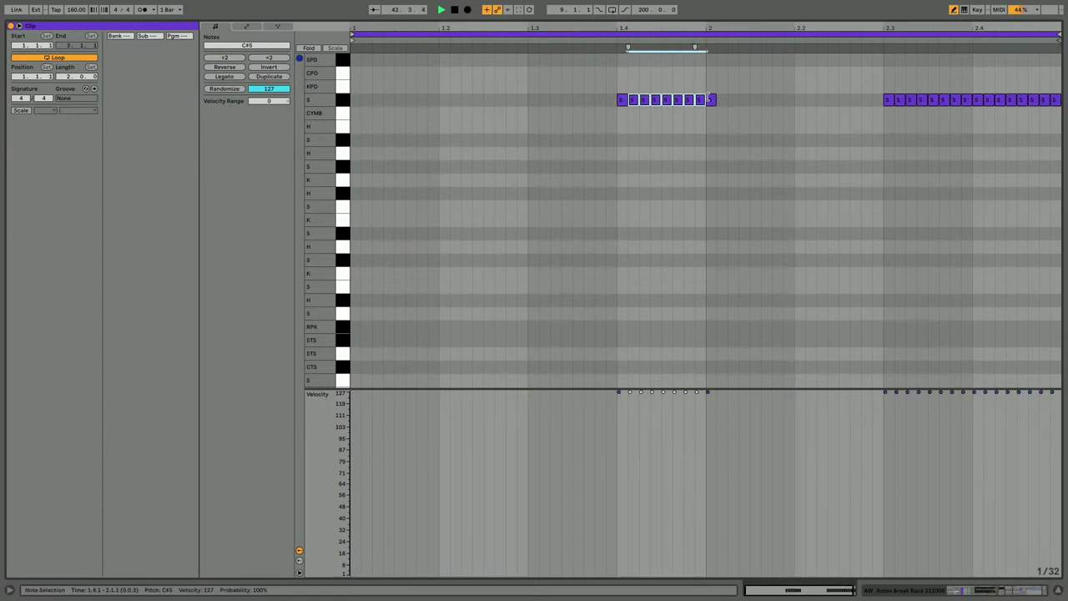
{"action": "left_click_drag", "start_coordinate": [708, 98], "coordinate": [673, 99]}
Step: Try a rising velocity curve starting at 7 across all notes of the snare roll, and undo it after playback
{"action": "key", "text": "super+a"}
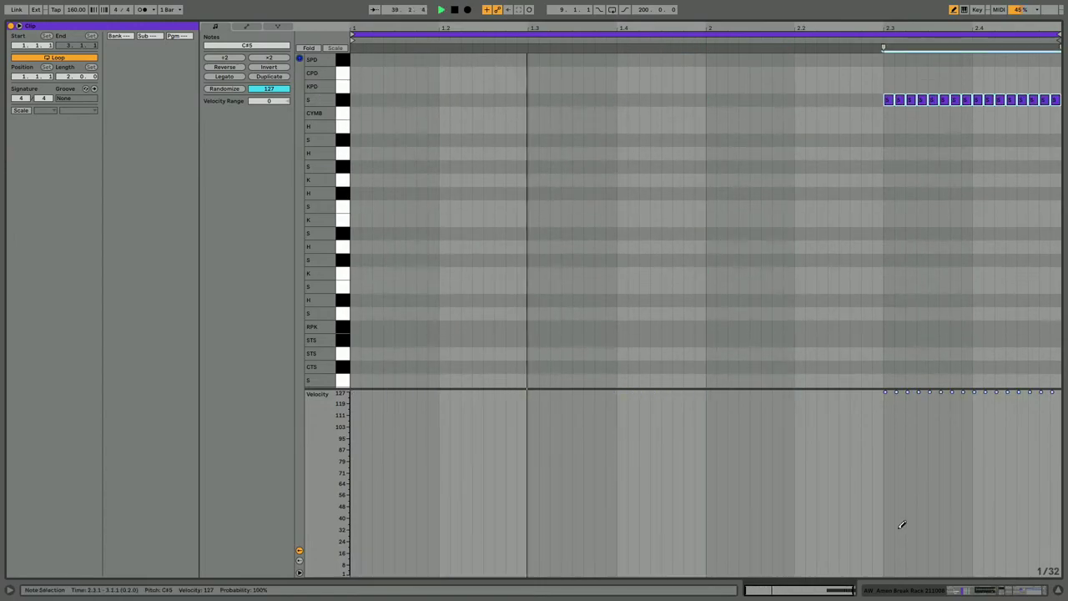
{"action": "mouse_move", "coordinate": [888, 561]}
{"action": "left_mouse_down"}
{"action": "mouse_move", "coordinate": [908, 563]}
{"action": "mouse_move", "coordinate": [1026, 493]}
{"action": "mouse_move", "coordinate": [1054, 427]}
{"action": "left_mouse_up"}
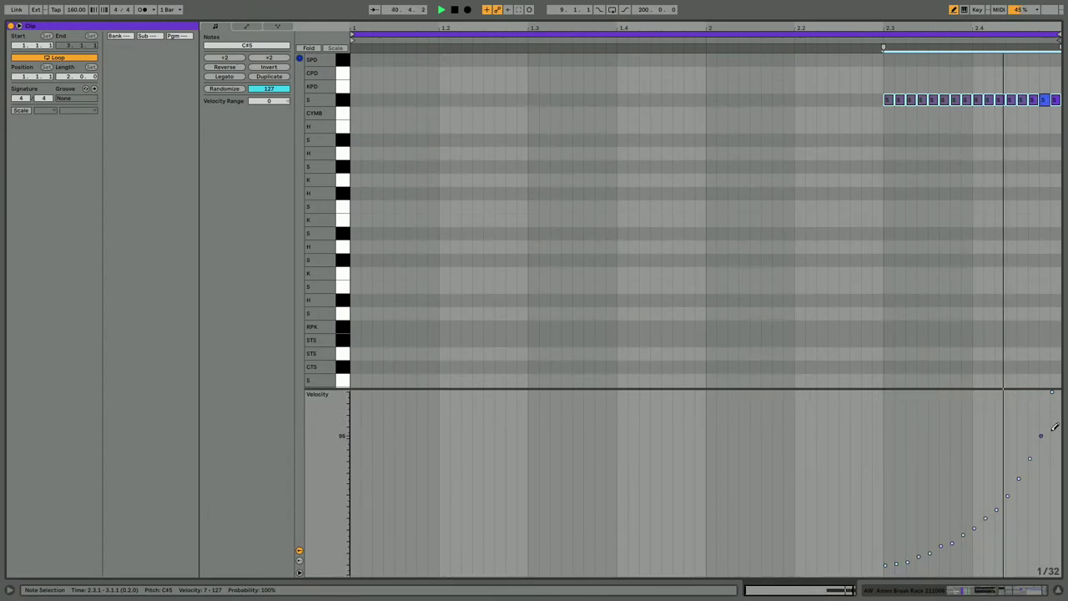
{"action": "key", "text": "space"}
{"action": "key", "text": "space"}
{"action": "key", "text": "super+z"}
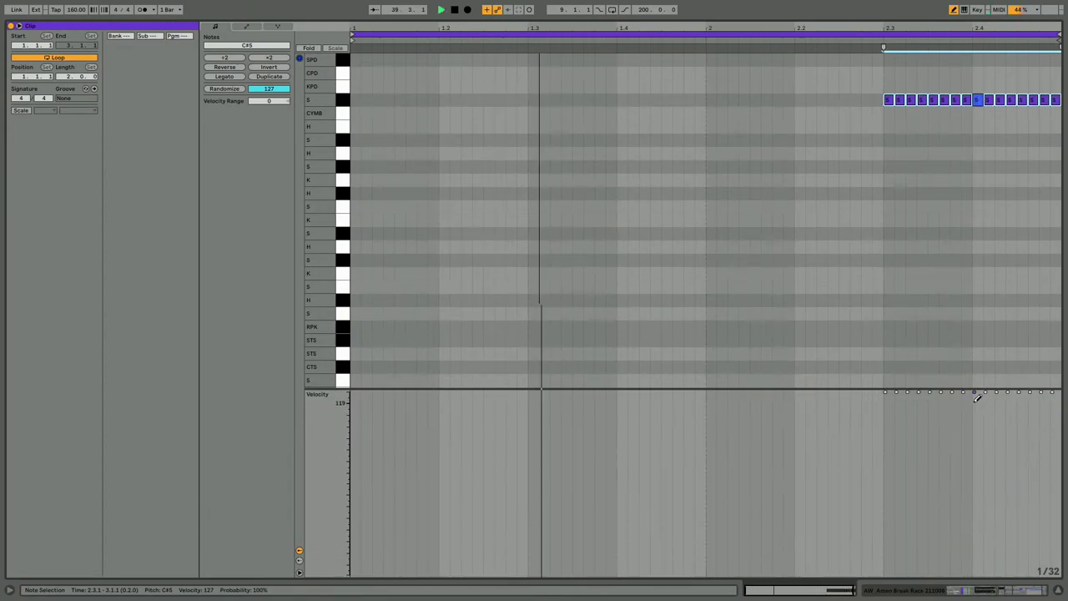
Step: Return to the Amen break track's device chain and fold the Audio Effect Rack before the Utility
{"action": "key", "text": "shift+Tab"}
{"action": "left_click", "coordinate": [896, 94]}
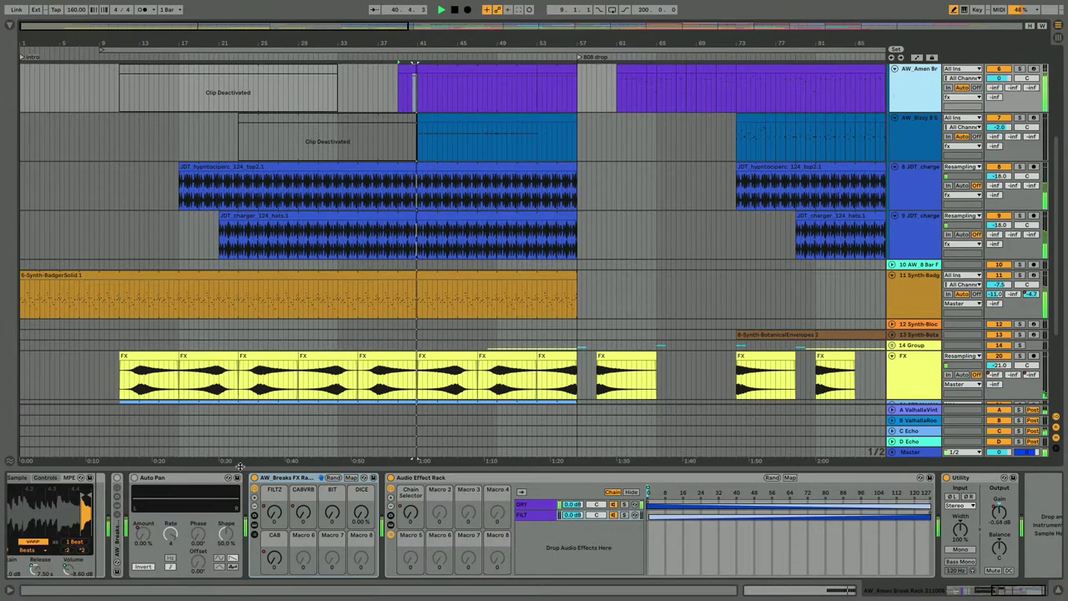
{"action": "left_click", "coordinate": [411, 482]}
{"action": "key", "text": "Delete"}
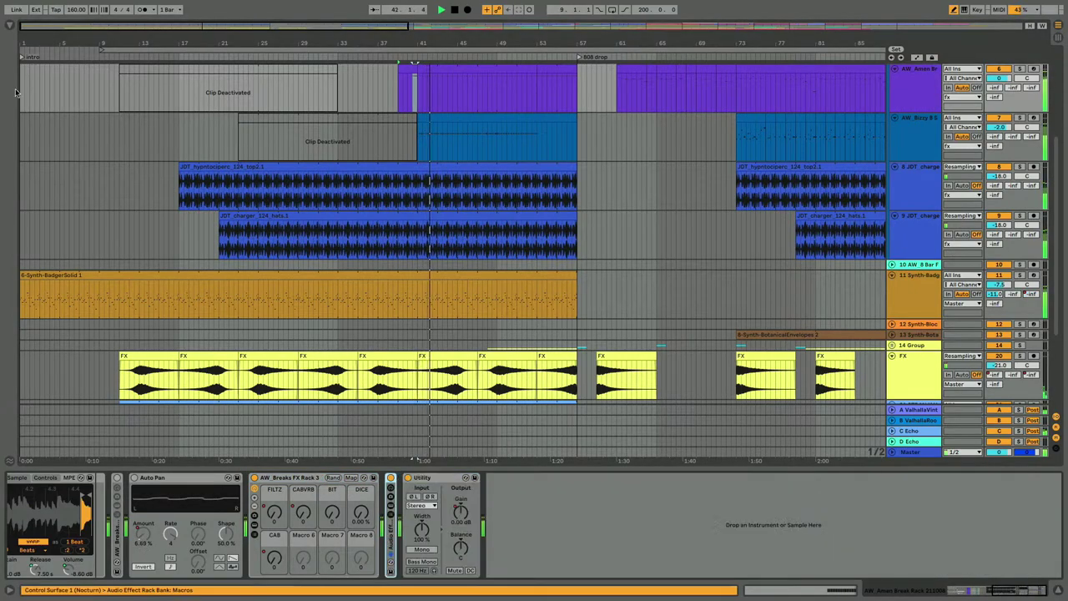
Step: Load Inphonik's RX950 plug-in at the end of the Amen break track's device chain, close its window and resume playback
{"action": "left_click", "coordinate": [10, 25]}
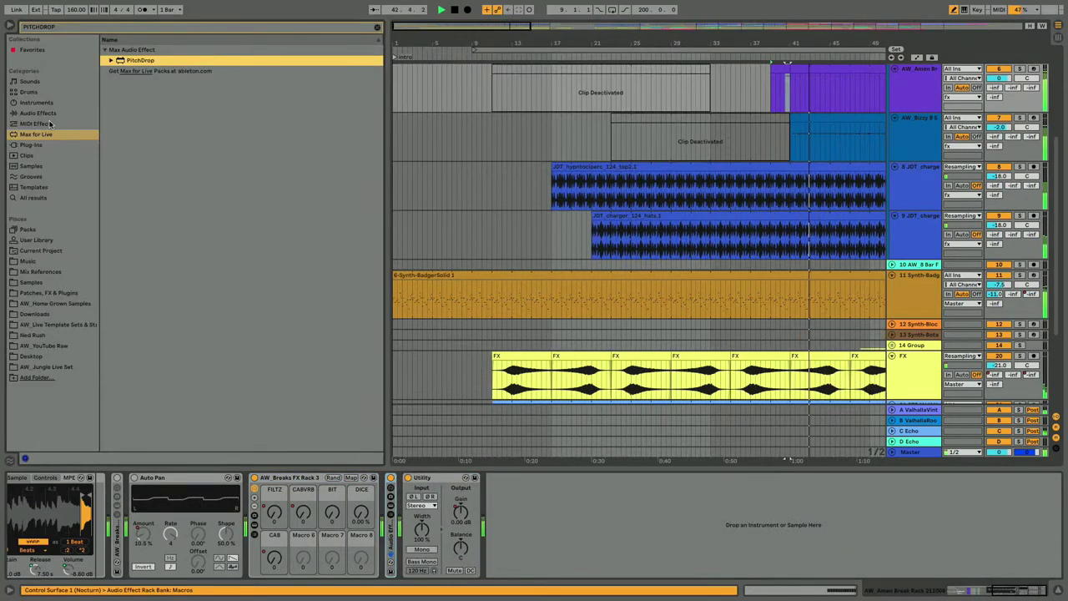
{"action": "left_click", "coordinate": [376, 28]}
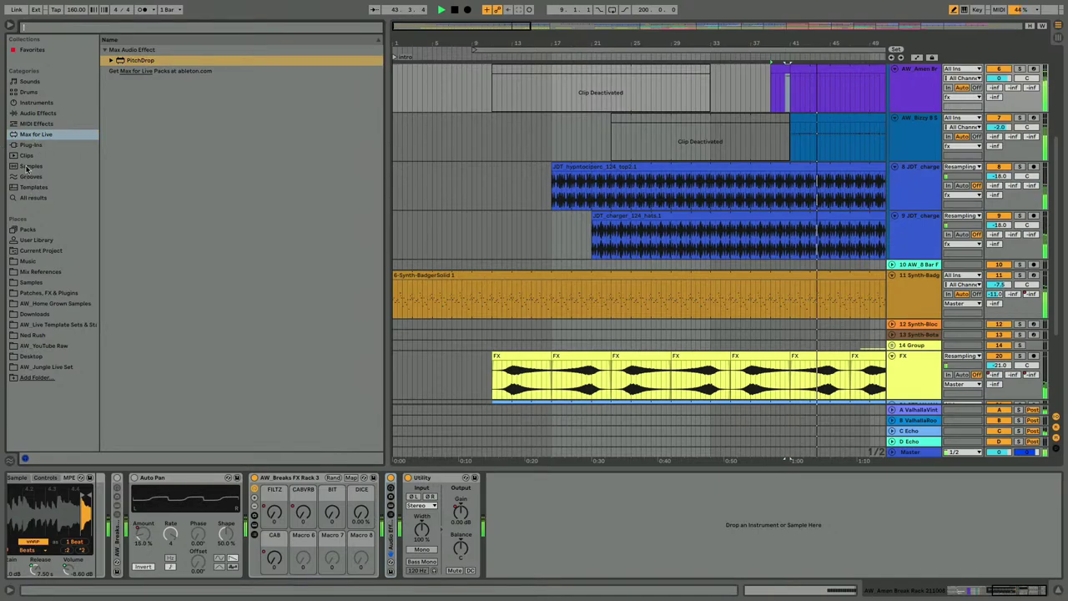
{"action": "left_click", "coordinate": [29, 146]}
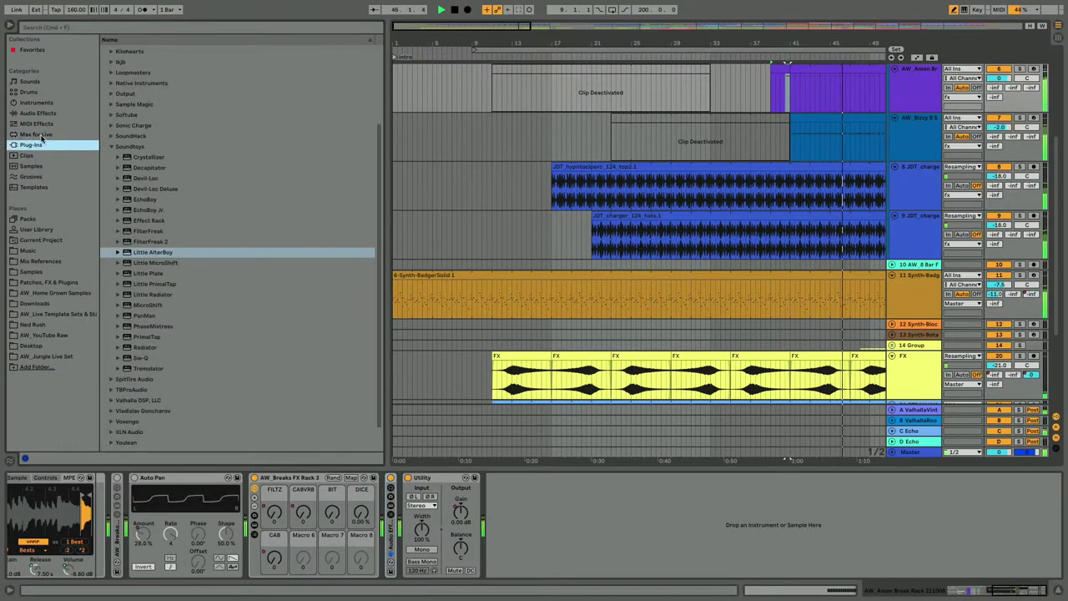
{"action": "left_click", "coordinate": [109, 146]}
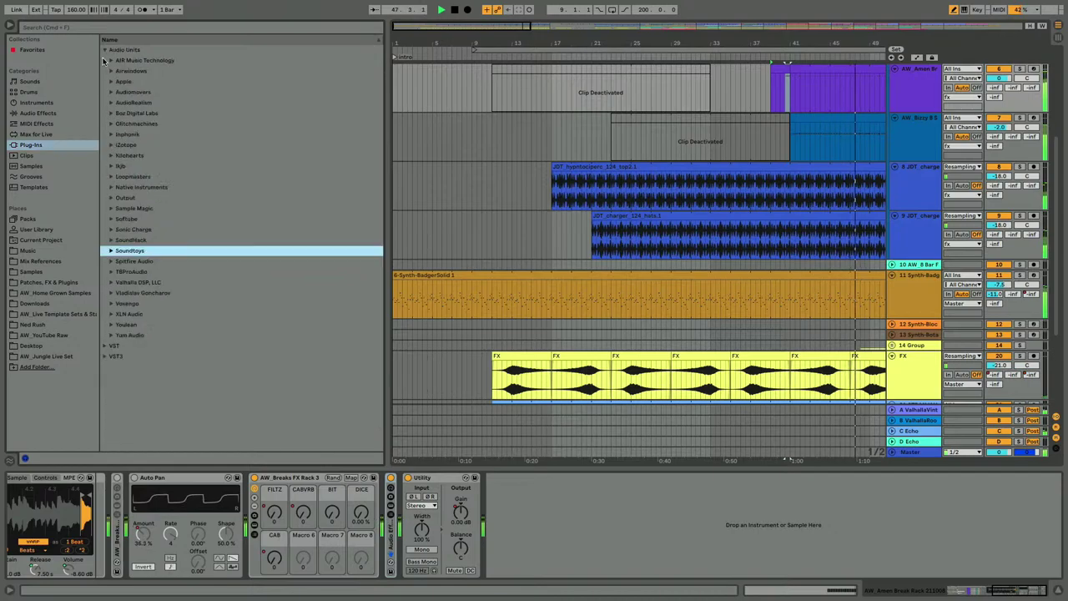
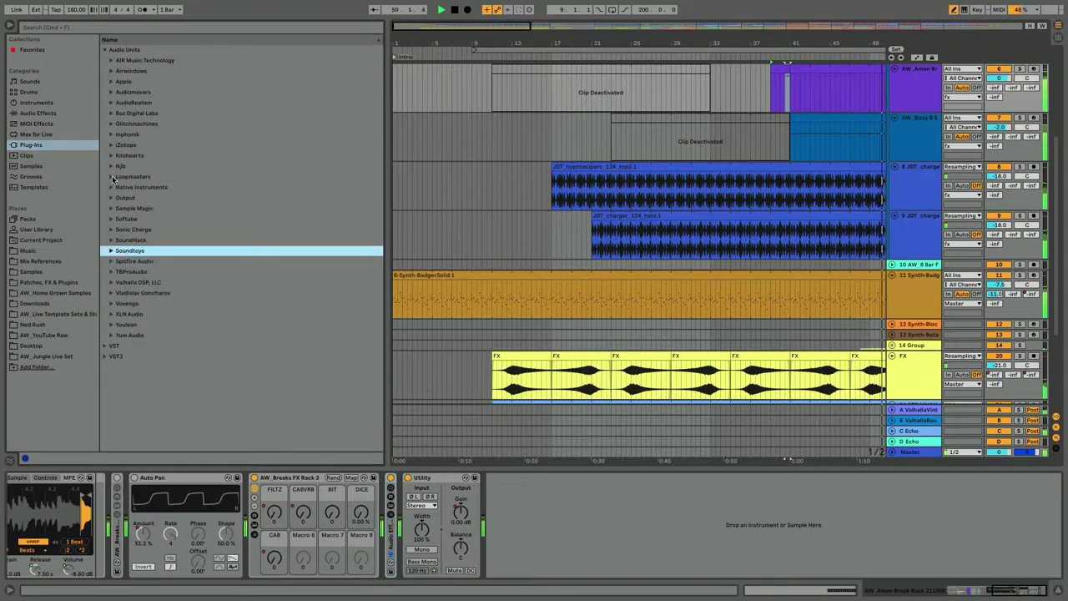
{"action": "left_click", "coordinate": [113, 137]}
{"action": "key", "text": "Down"}
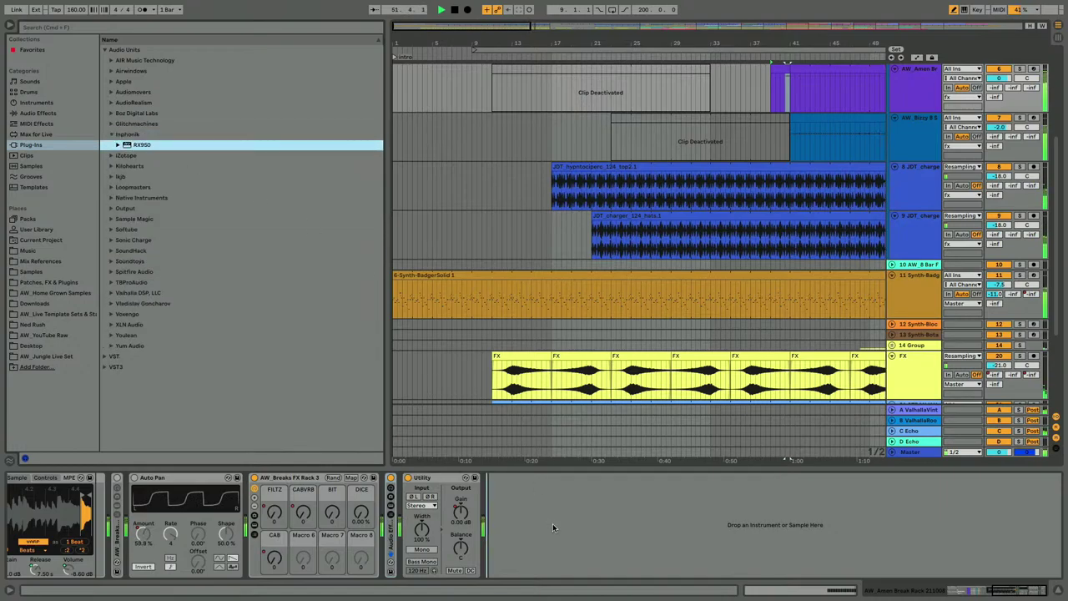
{"action": "key", "text": "Return"}
{"action": "left_click", "coordinate": [339, 90]}
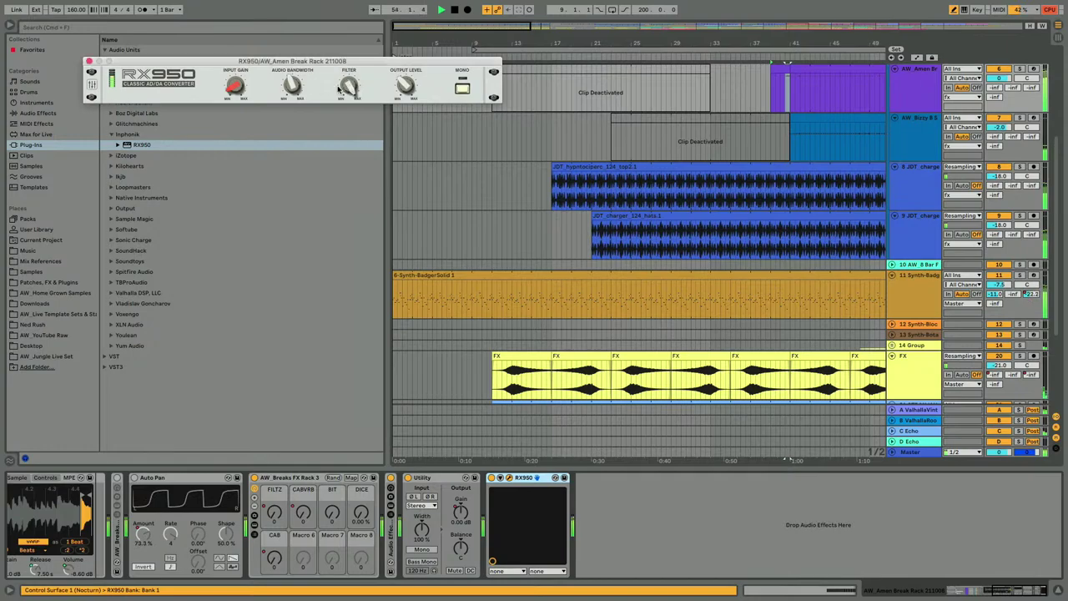
{"action": "mouse_move", "coordinate": [352, 94]}
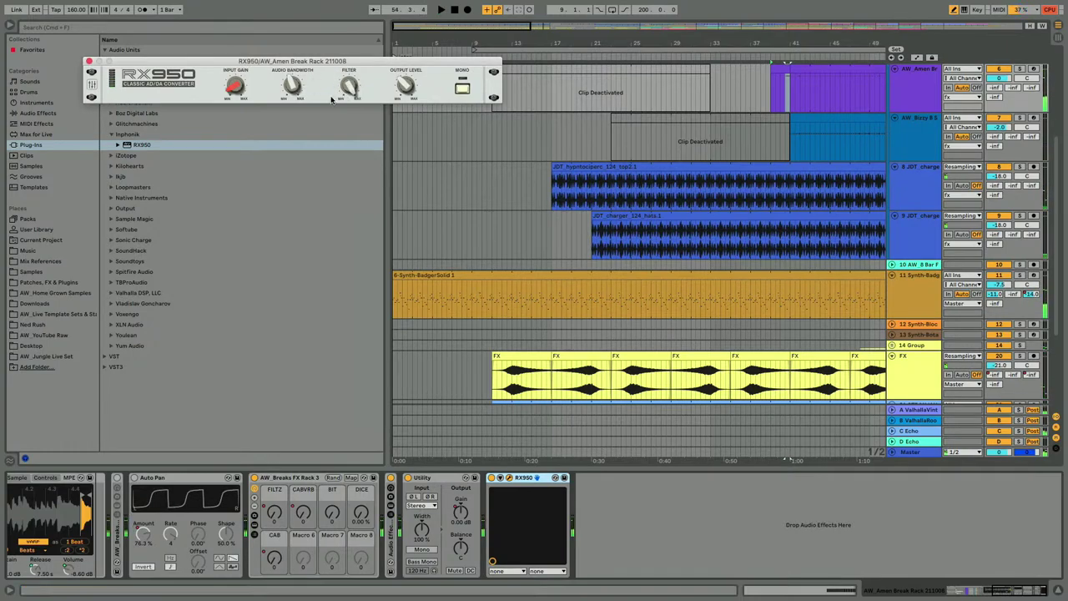
{"action": "left_click", "coordinate": [89, 63]}
{"action": "key", "text": "space"}
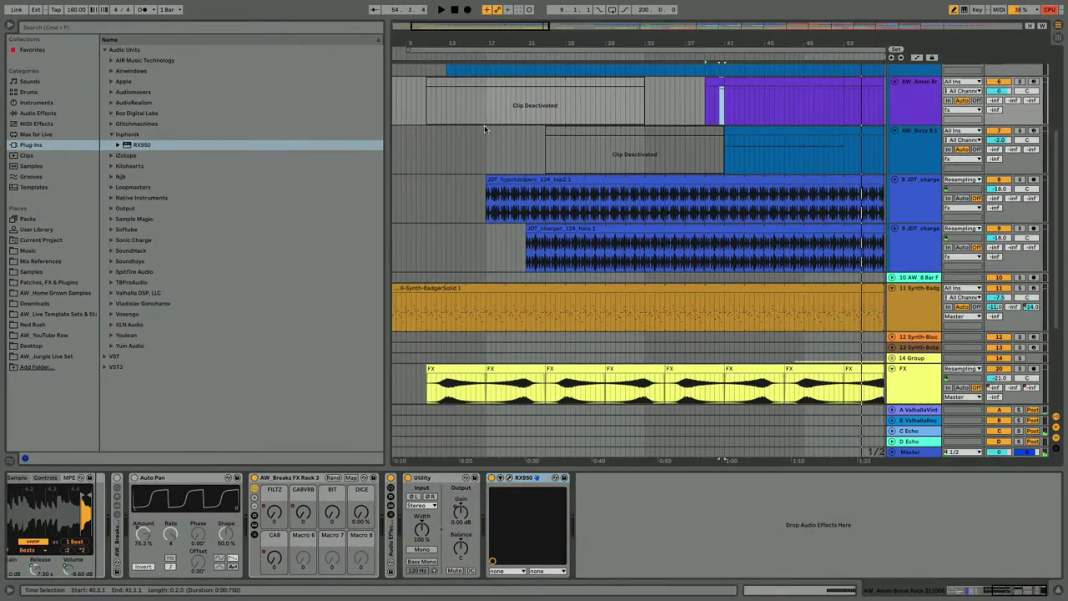
Step: Unfold the RX950's parameters and show the automation lane for its Filter on the Amen break track
{"action": "left_click", "coordinate": [509, 478]}
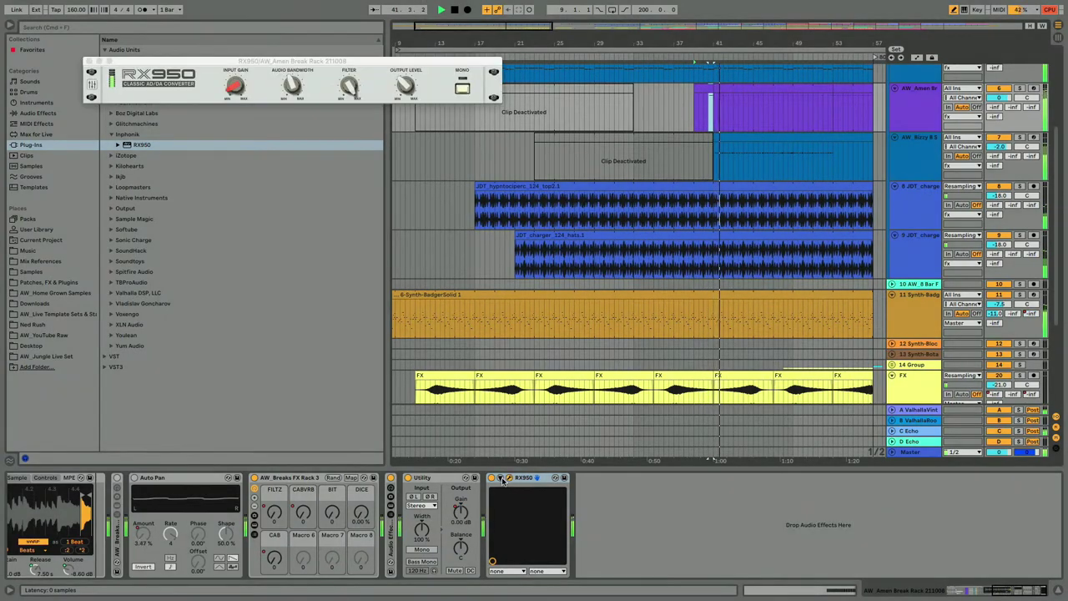
{"action": "left_click", "coordinate": [509, 478]}
{"action": "left_click", "coordinate": [500, 478]}
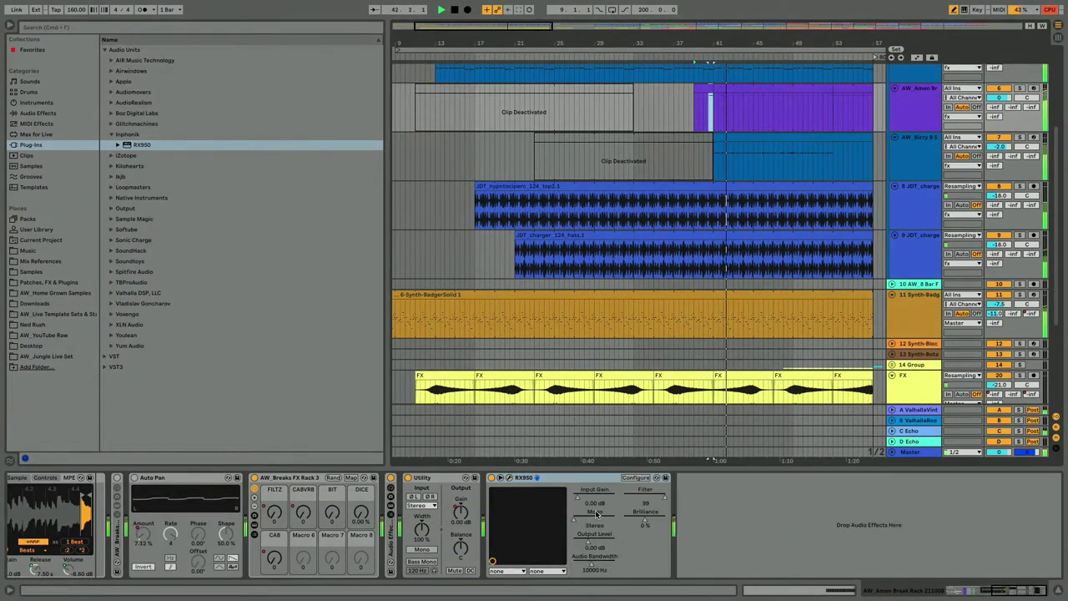
{"action": "left_click", "coordinate": [664, 498]}
{"action": "key", "text": "a"}
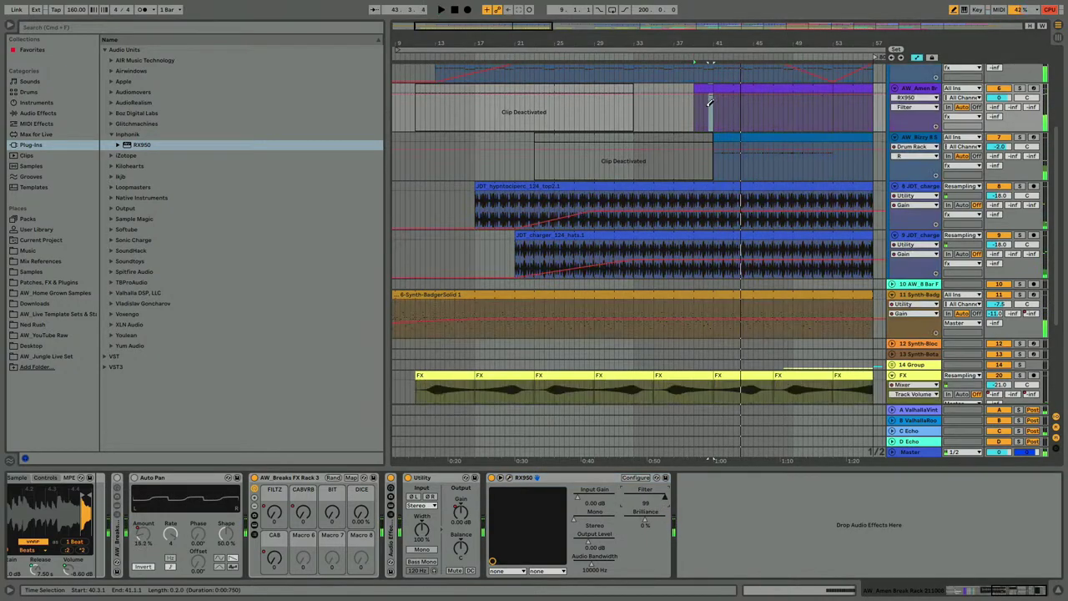
Step: Automate the RX950 Filter to rise from its minimum at 40.3 to full at bar 41, and play the result
{"action": "left_click_drag", "start_coordinate": [713, 45], "coordinate": [713, 105]}
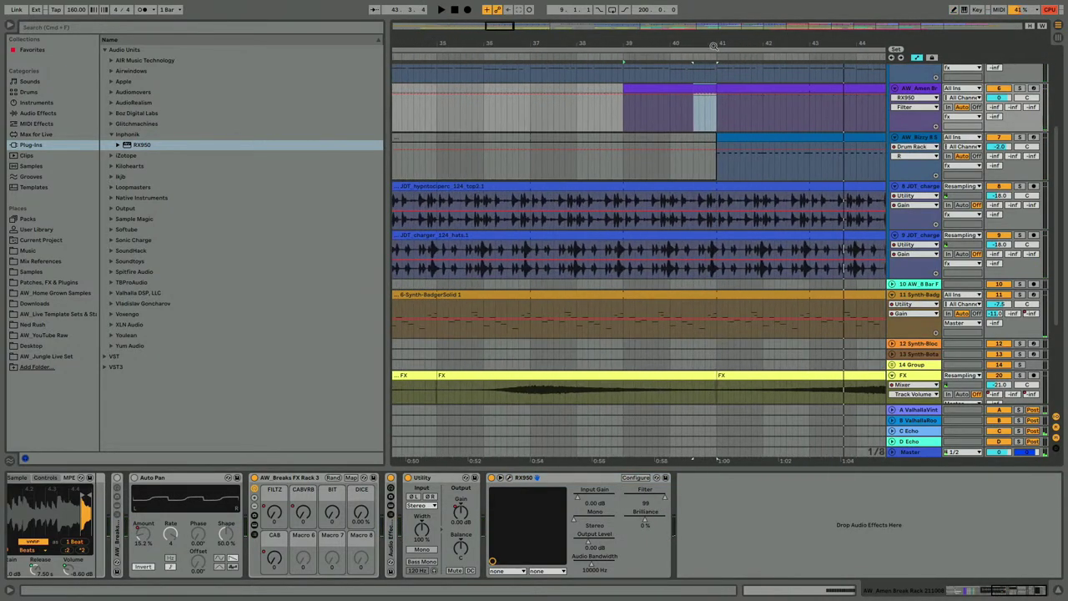
{"action": "left_click", "coordinate": [714, 98]}
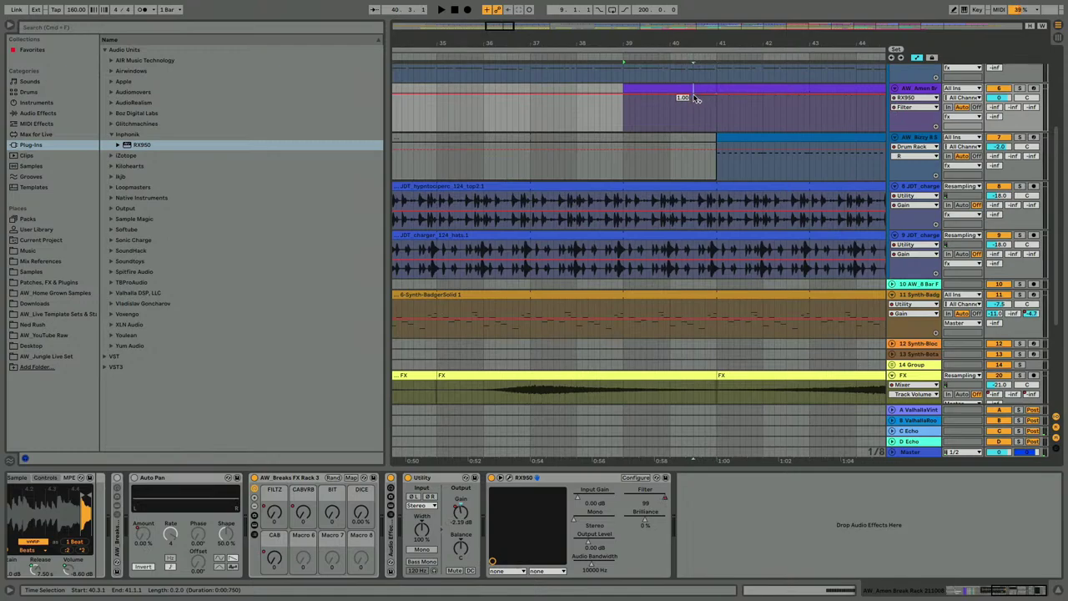
{"action": "left_click_drag", "start_coordinate": [693, 98], "coordinate": [693, 131]}
{"action": "key", "text": "space"}
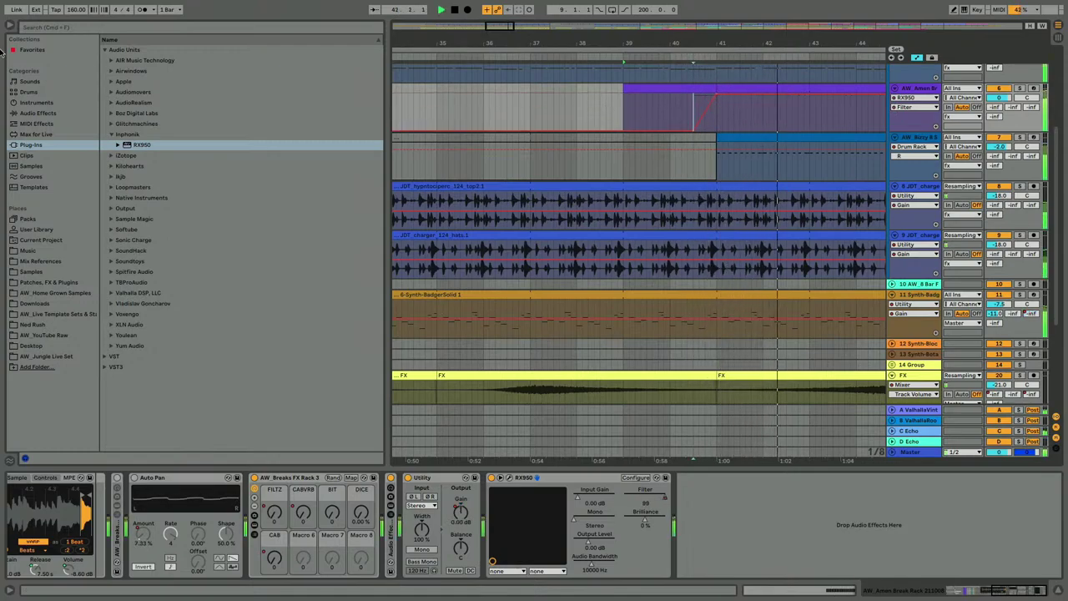
Step: Hide the browser and raise the RX950's Audio Bandwidth to about 14397 Hz
{"action": "key", "text": "ctrl+alt+b"}
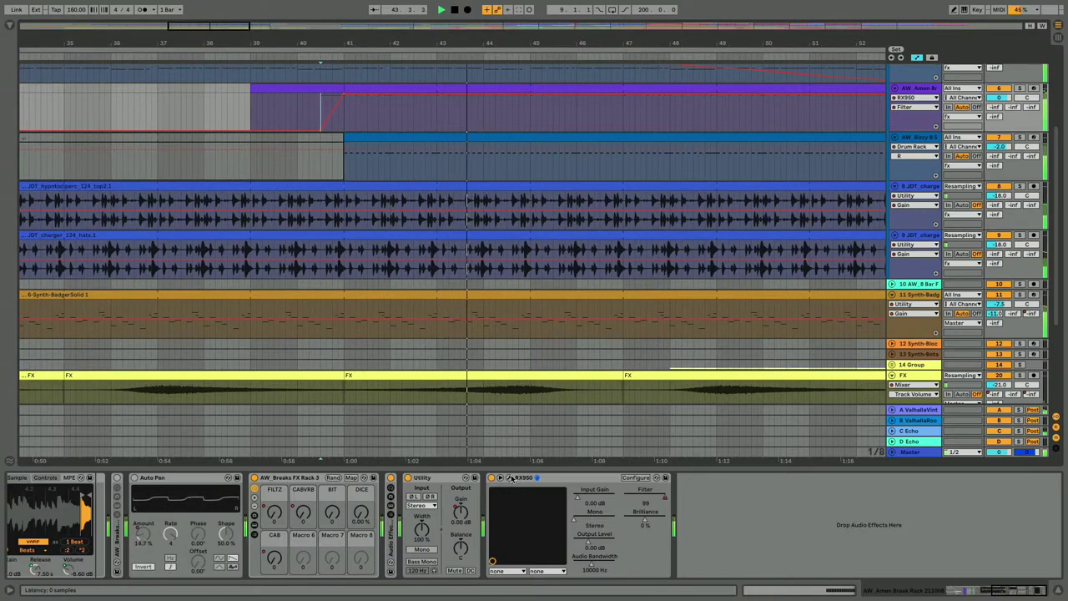
{"action": "left_click", "coordinate": [510, 477]}
{"action": "left_click_drag", "start_coordinate": [304, 89], "coordinate": [289, 48]}
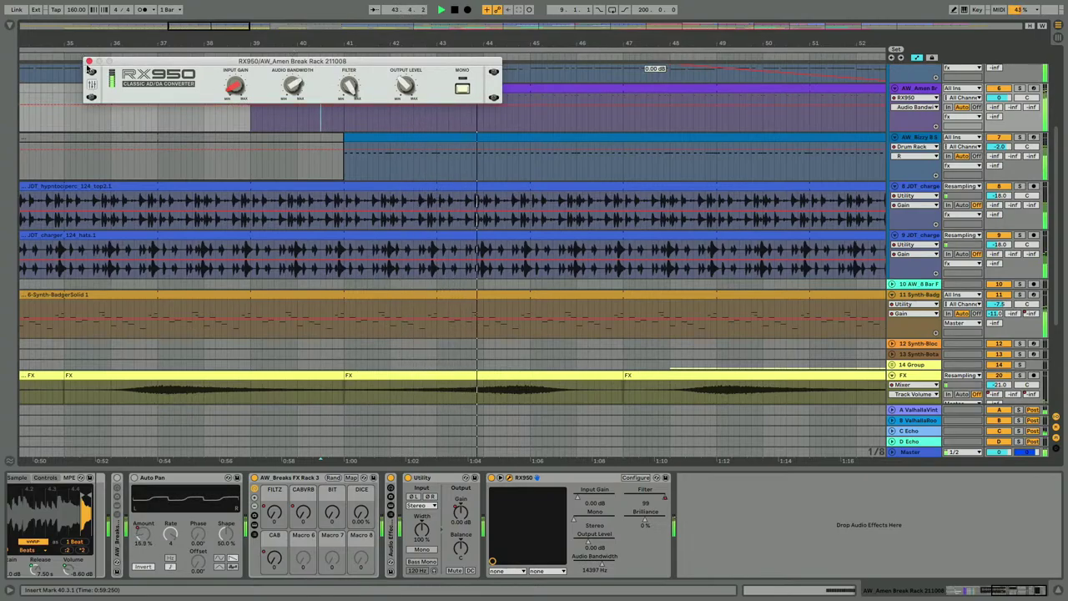
{"action": "left_click", "coordinate": [89, 62]}
Step: Try lowering the Amen break Drum Rack's PITCH macro to about -28 st during playback, and reset it to 0 st
{"action": "key", "text": "minus"}
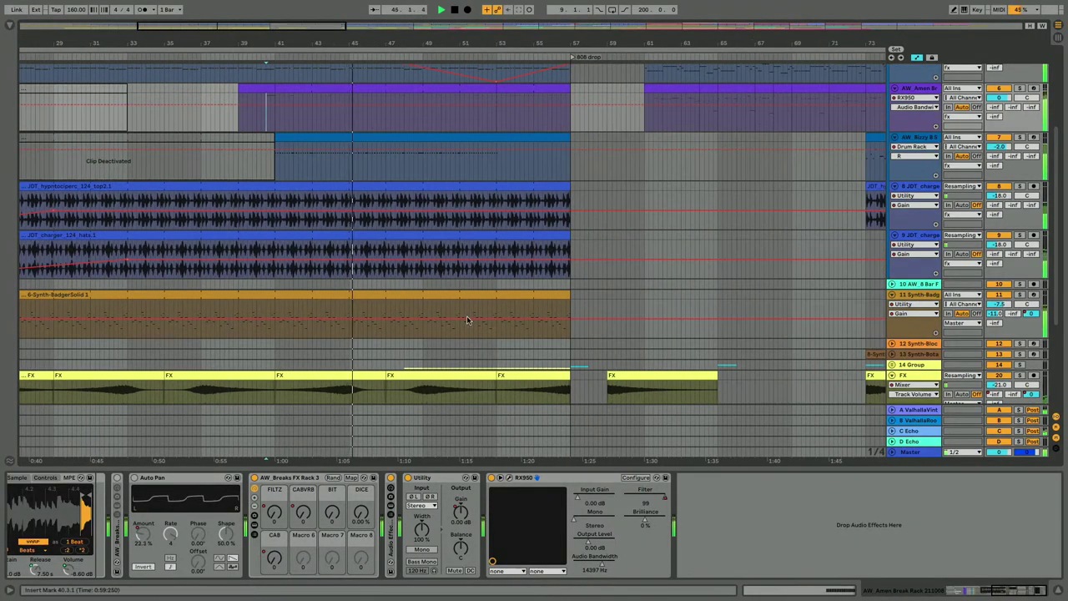
{"action": "scroll", "coordinate": [185, 524], "scroll_direction": "left", "scroll_amount": 10}
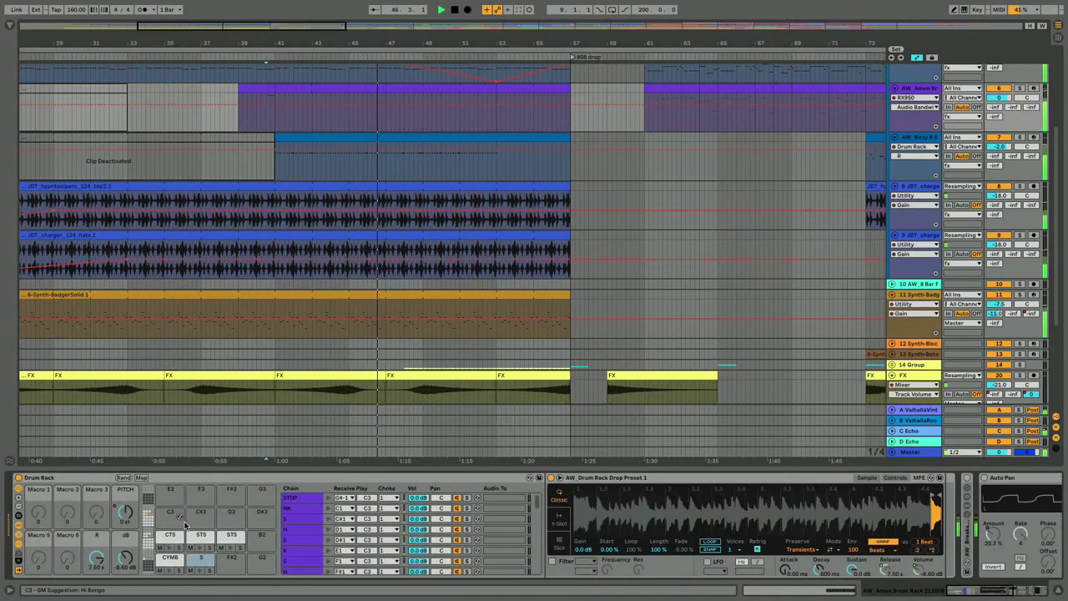
{"action": "left_click_drag", "start_coordinate": [125, 512], "coordinate": [125, 527]}
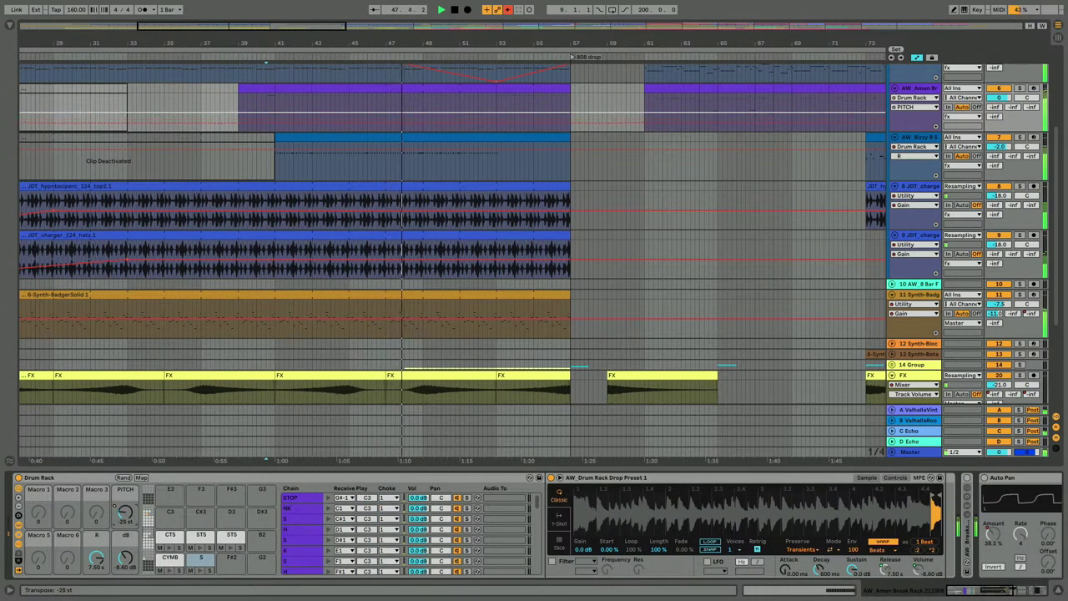
{"action": "left_click", "coordinate": [143, 517]}
Step: Show the snare pad's C#5 chain and its sample device in the Amen break Drum Rack
{"action": "left_click_drag", "start_coordinate": [141, 519], "coordinate": [143, 506]}
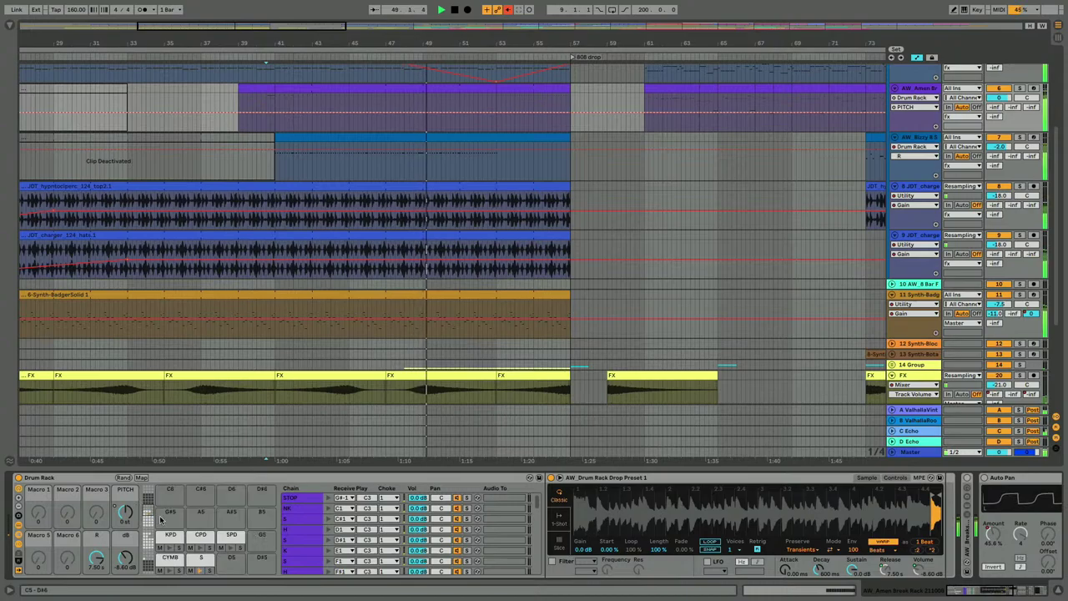
{"action": "left_click", "coordinate": [200, 559]}
{"action": "left_click", "coordinate": [290, 568]}
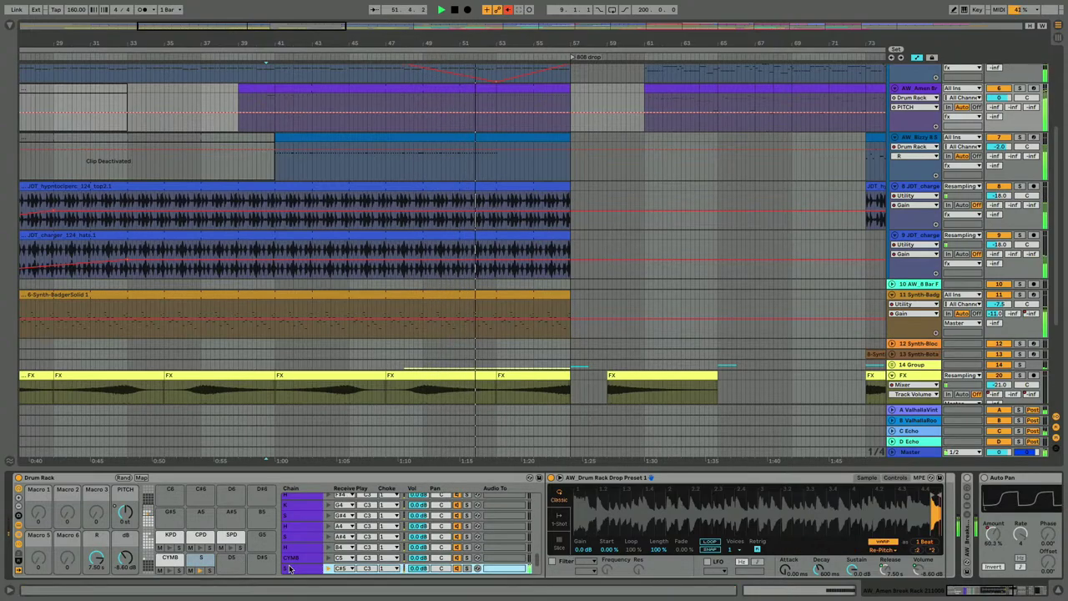
Step: Try lowering the Utility Gain on the Amen break track, and reset it to 0 dB
{"action": "scroll", "coordinate": [670, 550], "scroll_direction": "right", "scroll_amount": 10}
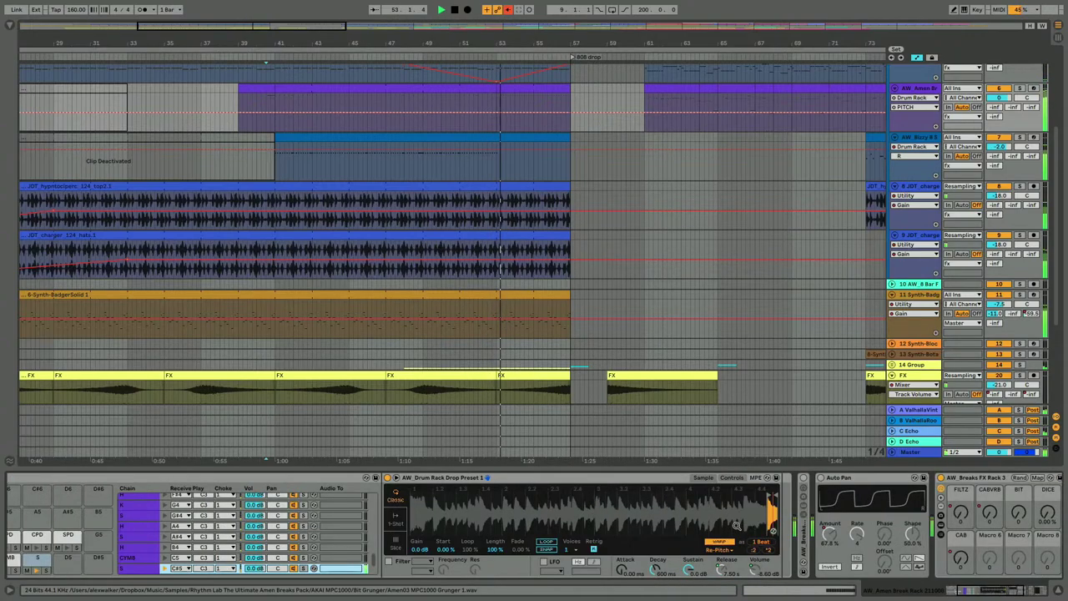
{"action": "left_click", "coordinate": [790, 508]}
{"action": "left_click_drag", "start_coordinate": [790, 510], "coordinate": [789, 522]}
{"action": "double_click", "coordinate": [789, 510]}
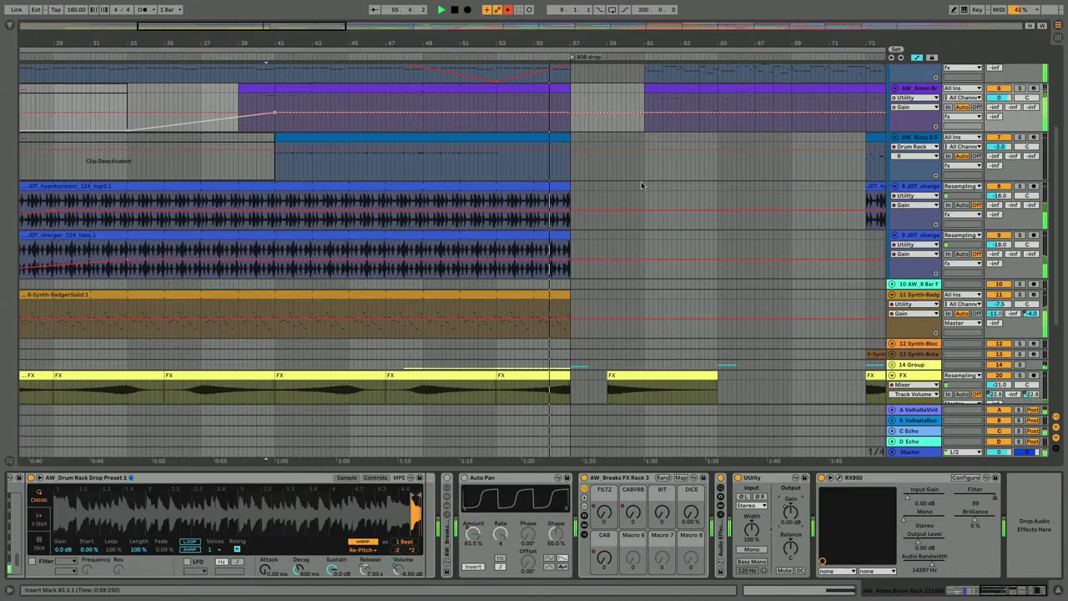
Step: Try sloping the fx group's Chain Selector automation from bar 57 down to zero in bar 58, and play the transition
{"action": "scroll", "coordinate": [610, 130], "scroll_direction": "up", "scroll_amount": 3}
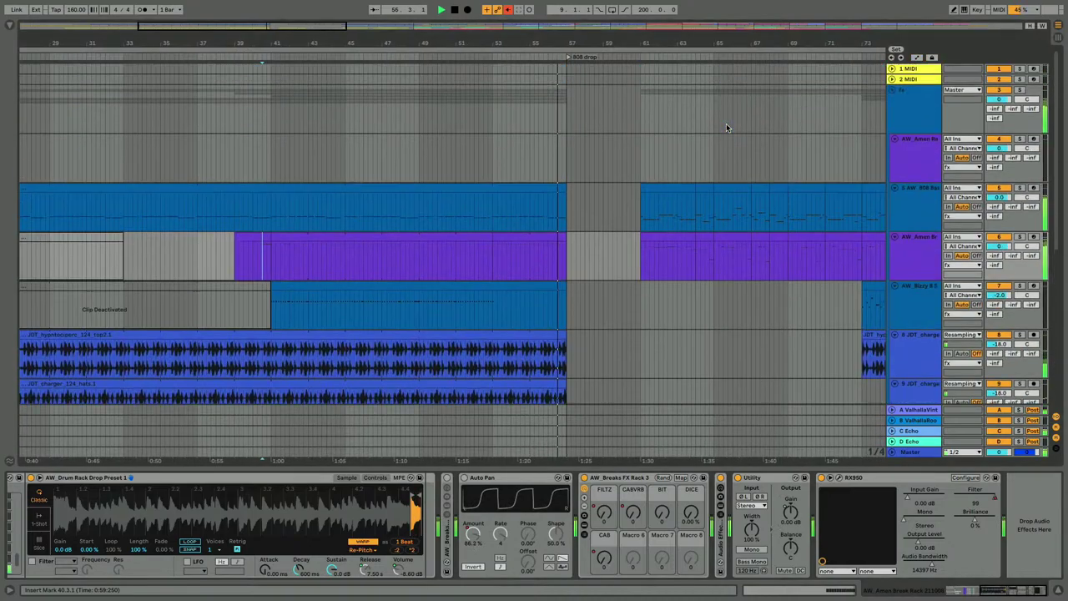
{"action": "left_click", "coordinate": [912, 111]}
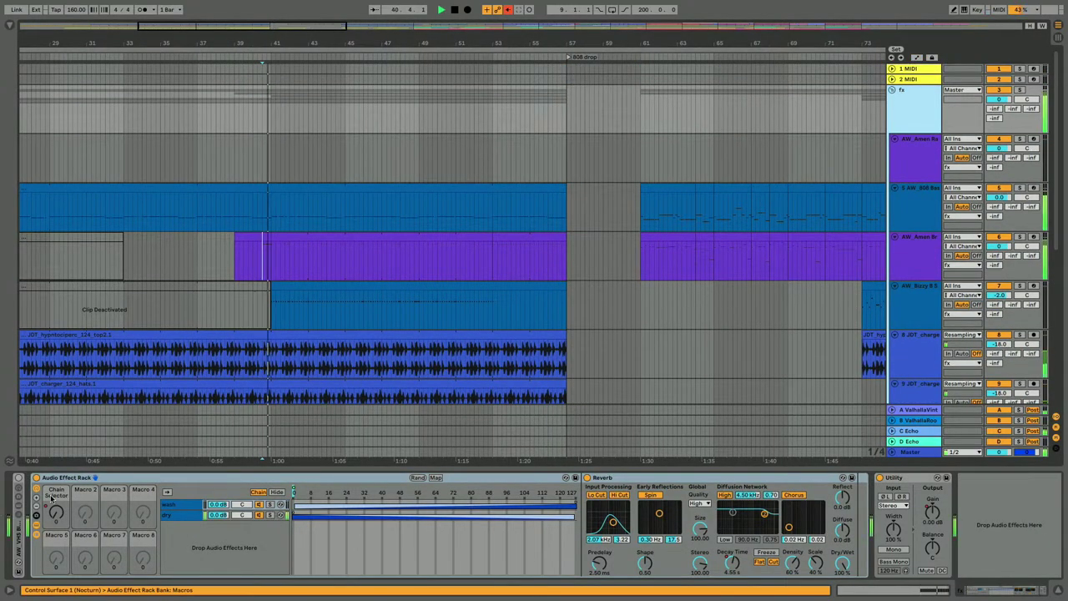
{"action": "key", "text": "a"}
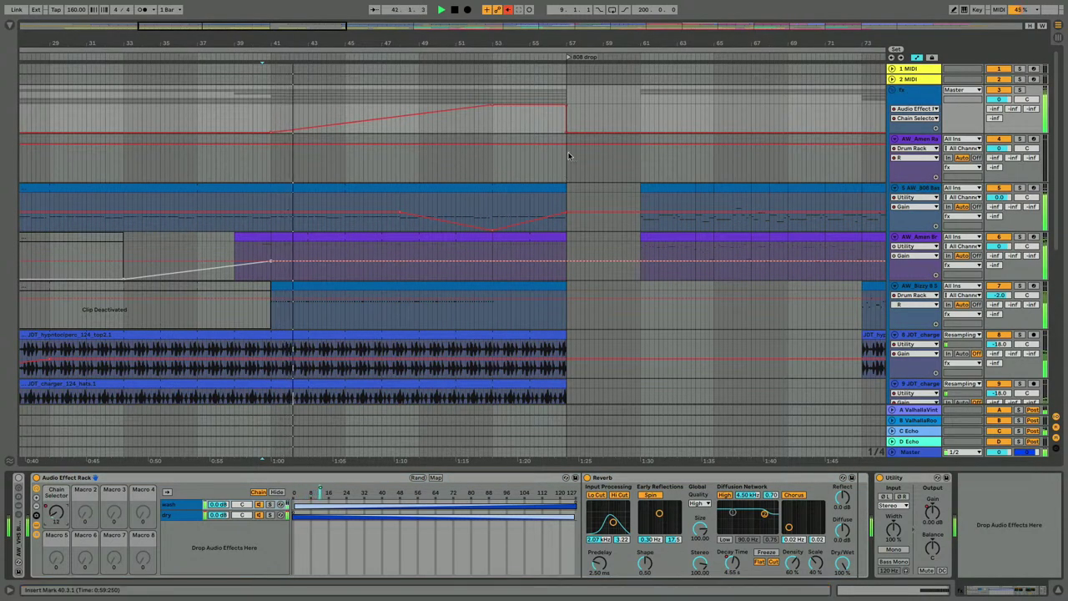
{"action": "scroll", "coordinate": [569, 156], "scroll_direction": "right", "scroll_amount": 1}
{"action": "left_click_drag", "start_coordinate": [561, 132], "coordinate": [589, 131]}
{"action": "left_click", "coordinate": [547, 130]}
{"action": "key", "text": "space"}
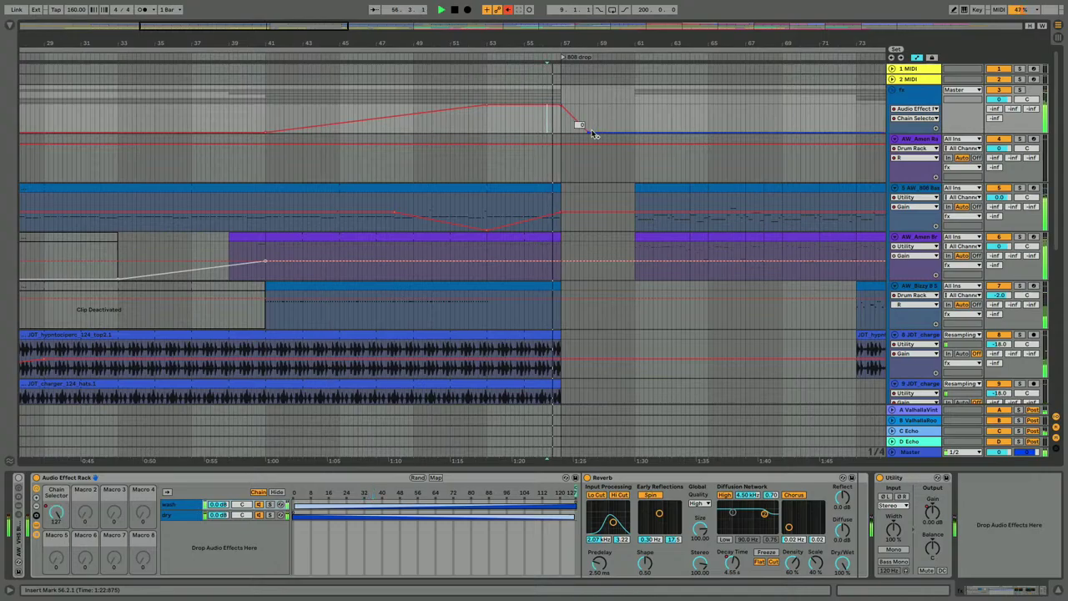
Step: Try extending the fx group's Chain Selector fade-out to bar 61, and undo both fade-out changes after playback
{"action": "left_click", "coordinate": [591, 140]}
{"action": "left_click_drag", "start_coordinate": [589, 132], "coordinate": [635, 132]}
{"action": "left_click", "coordinate": [552, 119]}
{"action": "key", "text": "space"}
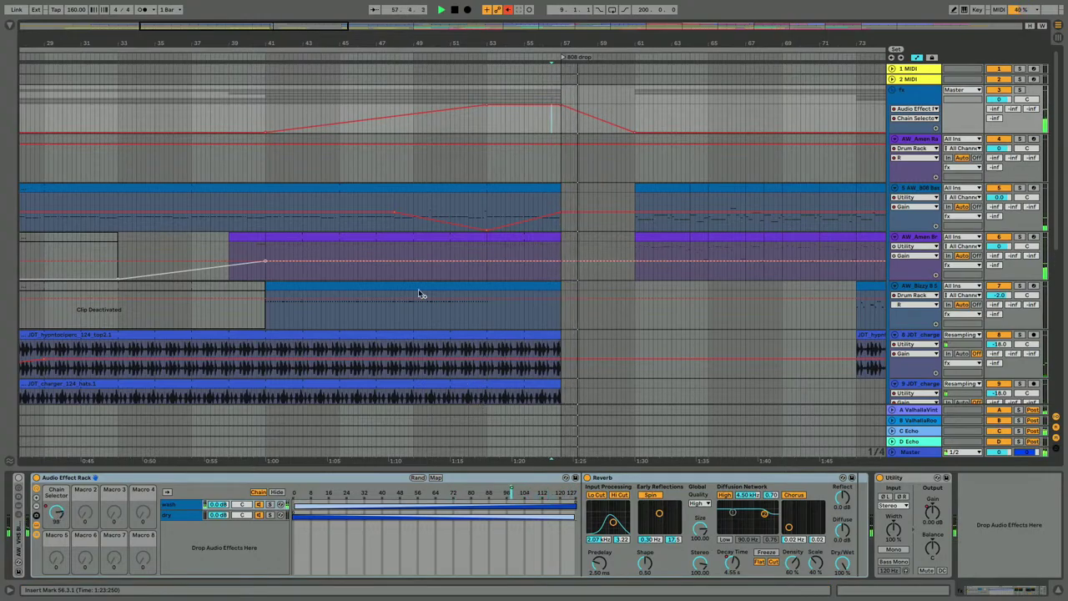
{"action": "key", "text": "ctrl+z"}
{"action": "key", "text": "ctrl+z"}
Step: Play from 49.3, try lowering the fx group's Utility Gain to about -5.6 dB, and re-enable the overridden automation
{"action": "left_click", "coordinate": [419, 122]}
{"action": "key", "text": "space"}
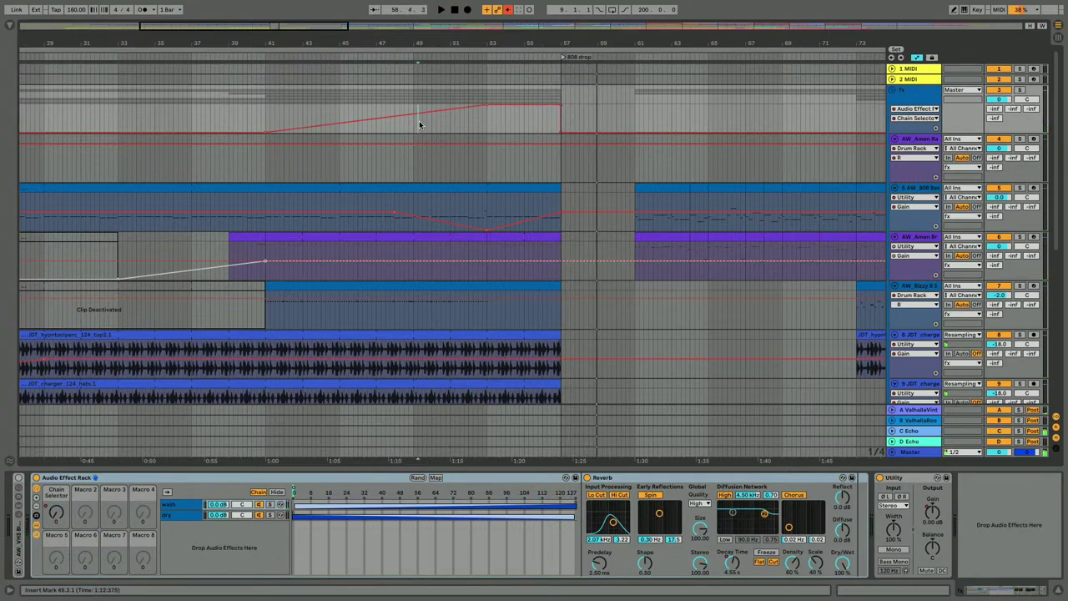
{"action": "key", "text": "space"}
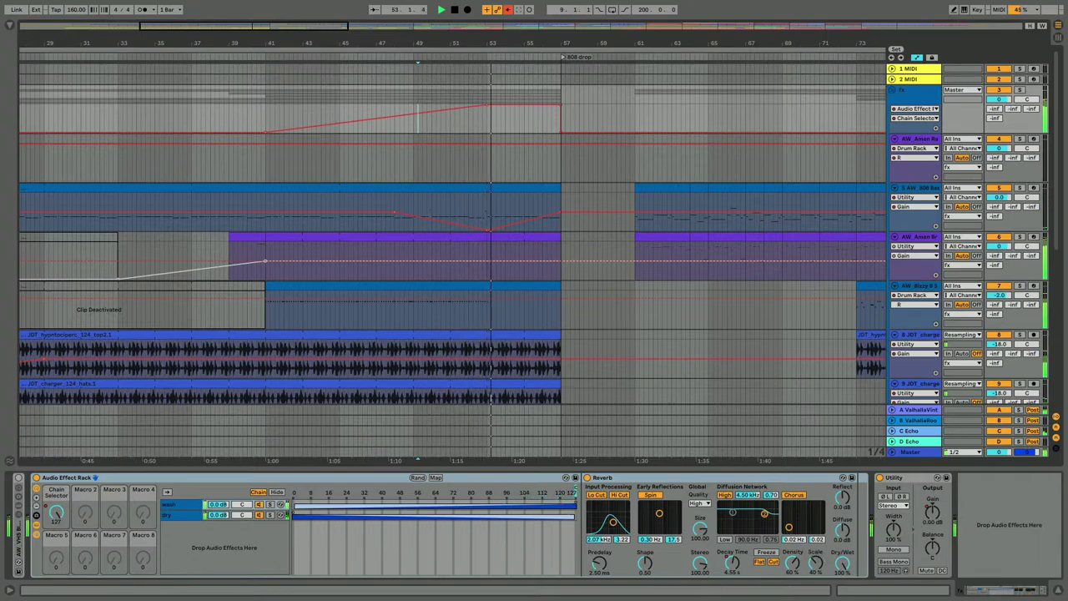
{"action": "left_click", "coordinate": [933, 511]}
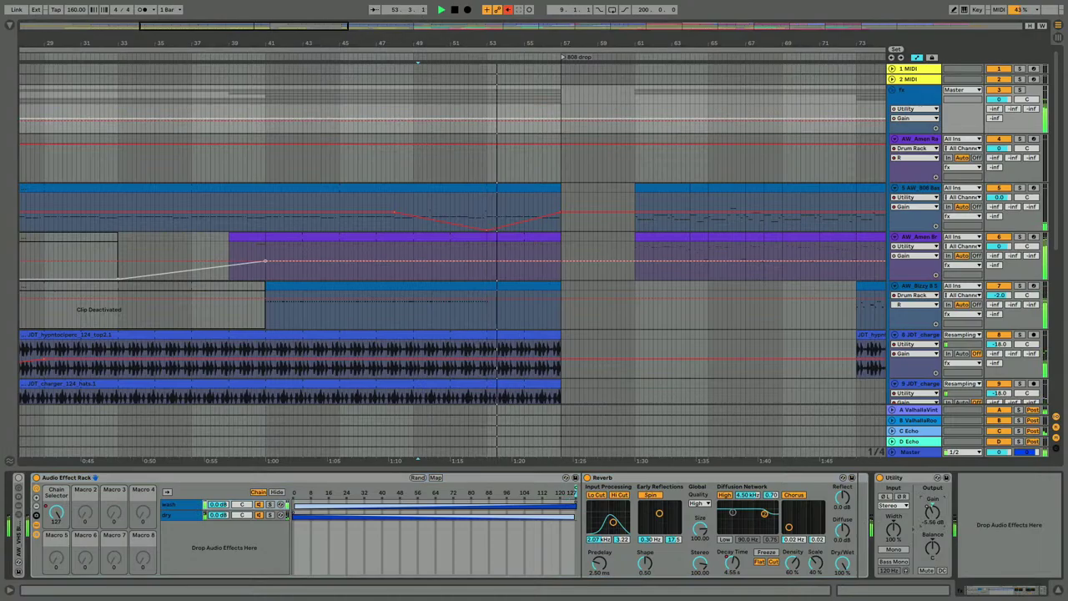
{"action": "left_click", "coordinate": [508, 10]}
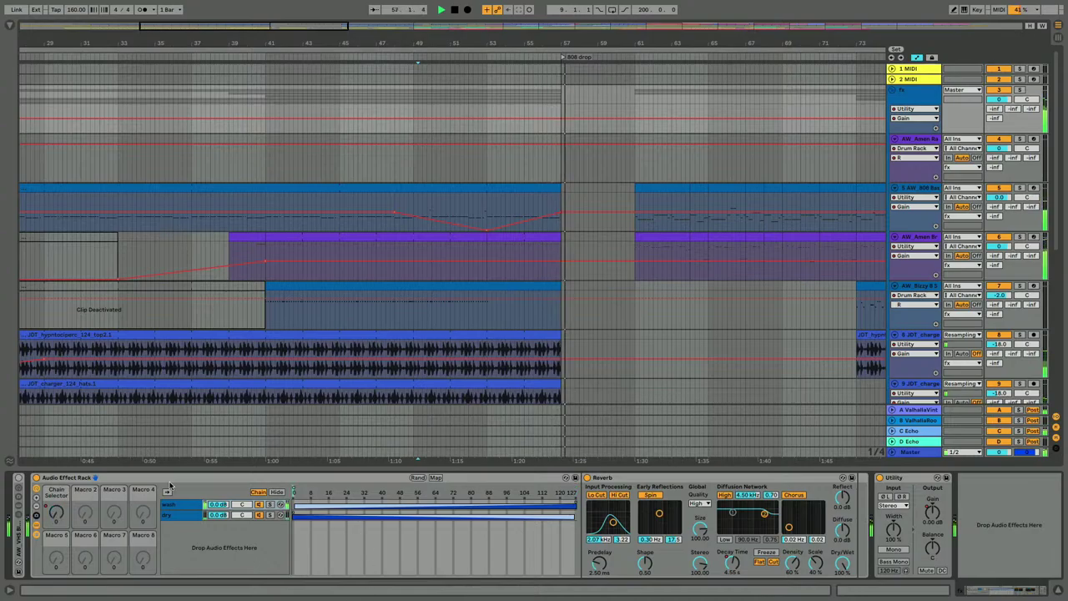
Step: Play the build-up and isolate the last two bars of the Amen break snare-roll clip, from 55.1.1 to 57.1.1
{"action": "key", "text": "space"}
{"action": "key", "text": "space"}
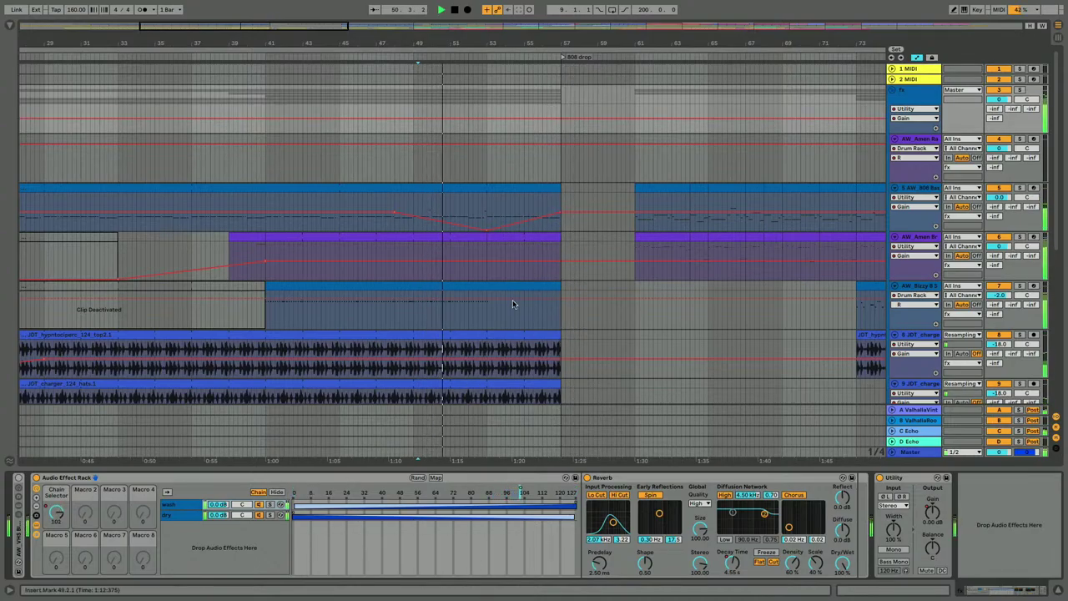
{"action": "double_click", "coordinate": [514, 244]}
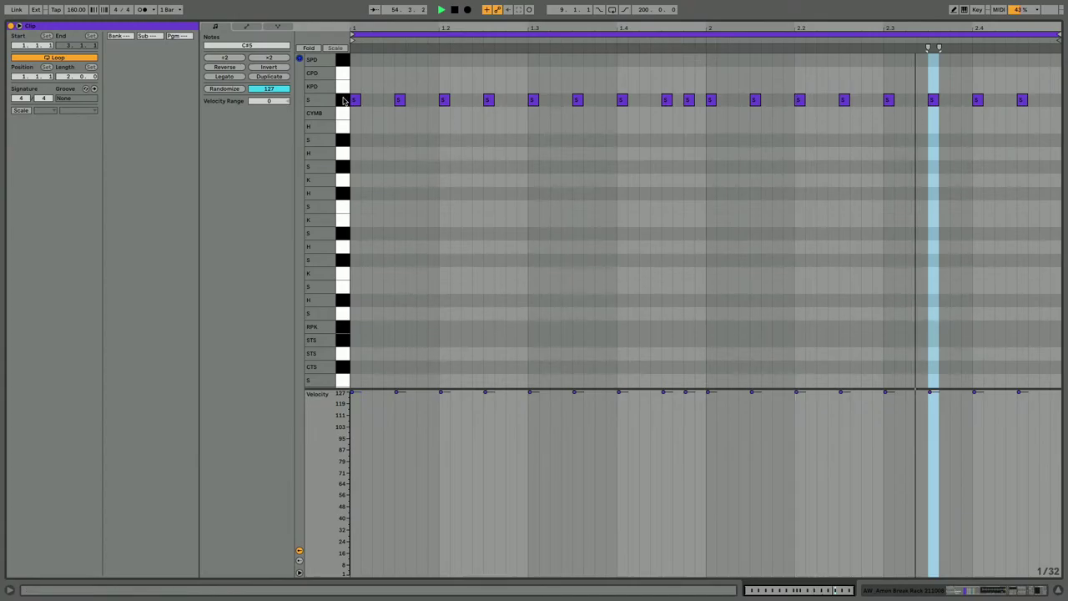
{"action": "key", "text": "shift+Tab"}
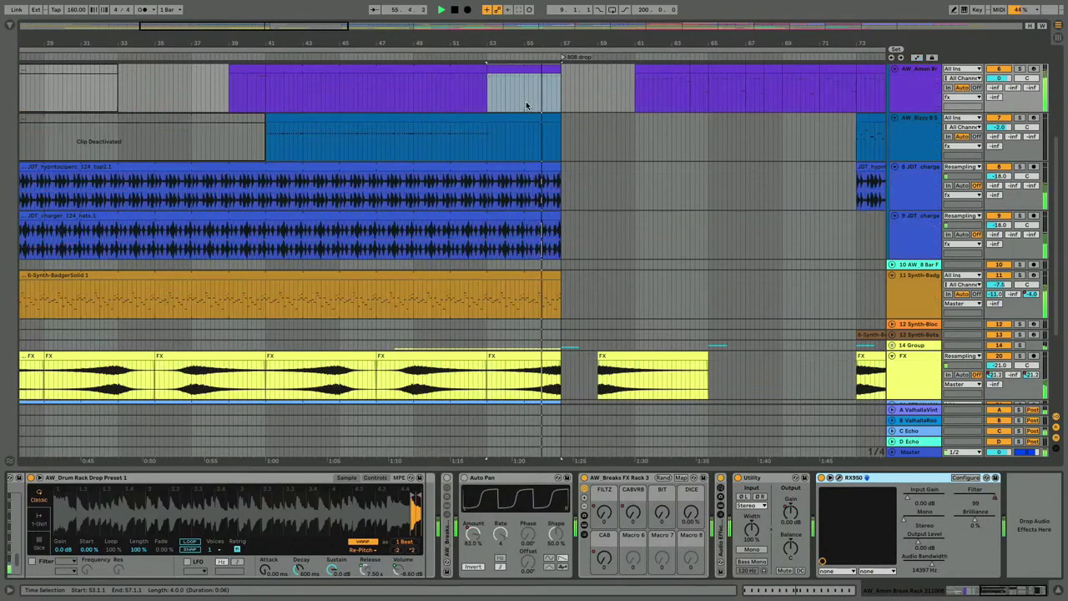
{"action": "left_click_drag", "start_coordinate": [524, 91], "coordinate": [550, 90]}
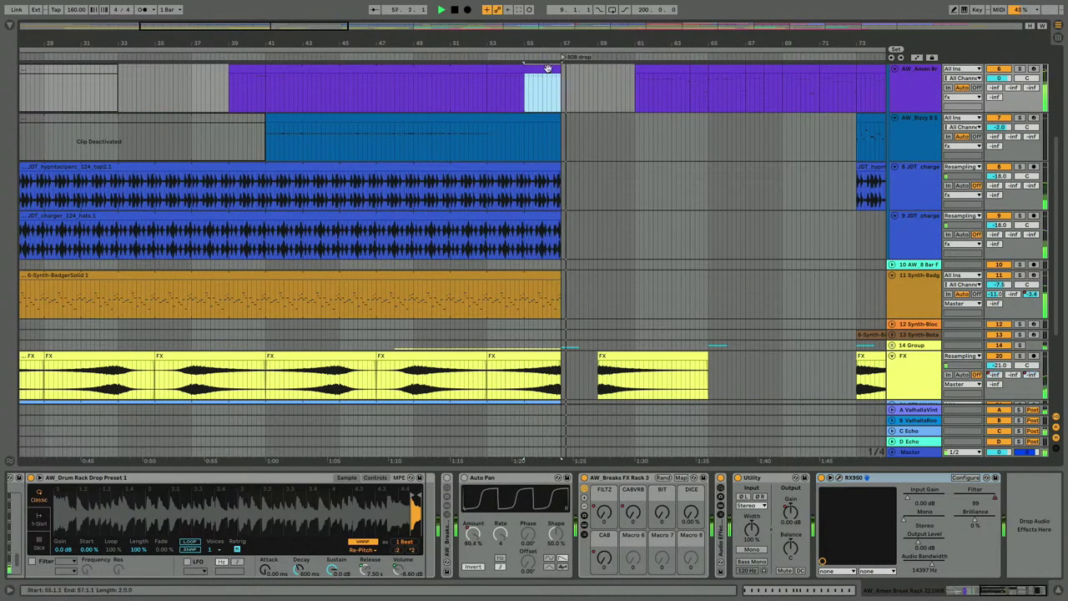
Step: Transpose all the snare-roll notes in the bar 55 clip down to the D2 snare slice, auditioning the slices, and resume playback
{"action": "key", "text": "shift+Tab"}
{"action": "left_click", "coordinate": [341, 103]}
{"action": "key", "text": "shift+Down"}
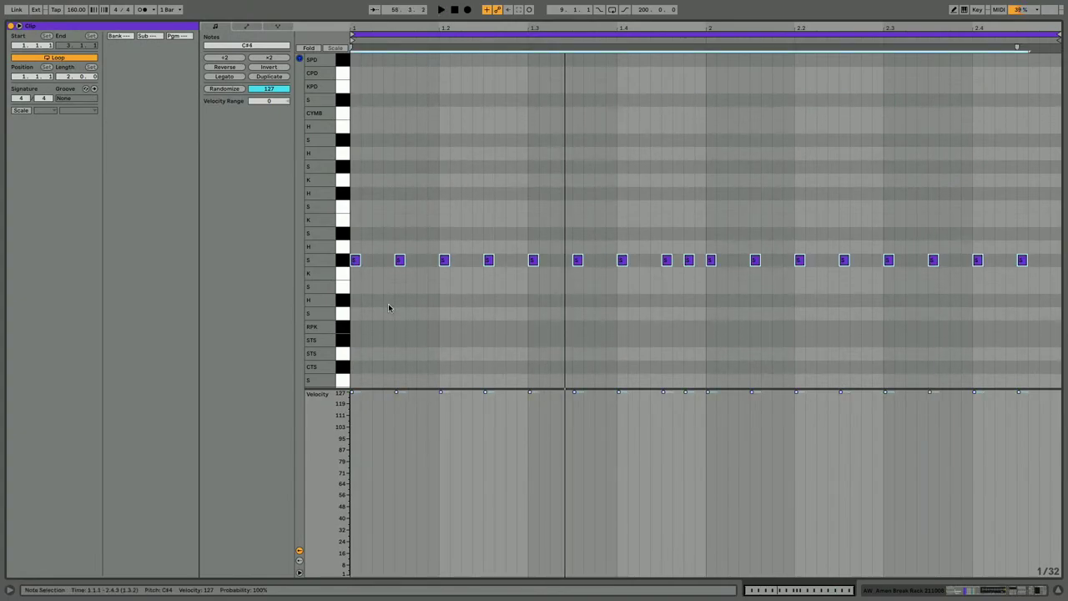
{"action": "key", "text": "Up"}
{"action": "key", "text": "Up"}
{"action": "key", "text": "Up"}
{"action": "key", "text": "Down"}
{"action": "key", "text": "Down"}
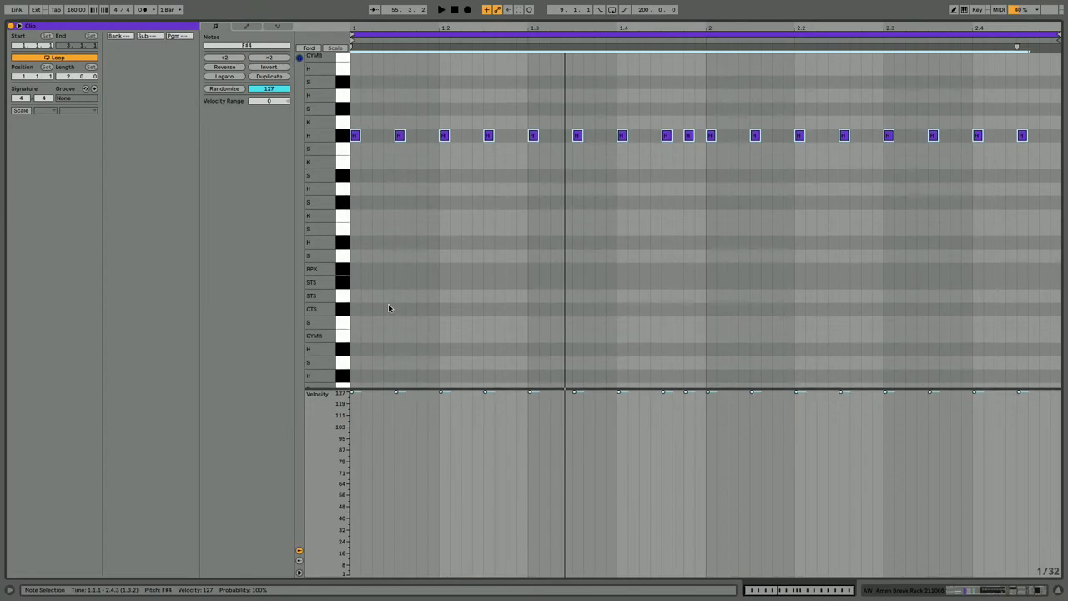
{"action": "key", "text": "Down"}
{"action": "key", "text": "Down"}
{"action": "key", "text": "Down"}
{"action": "key", "text": "Down"}
{"action": "key", "text": "Down"}
{"action": "key", "text": "Down"}
{"action": "key", "text": "Down"}
{"action": "key", "text": "Down"}
{"action": "key", "text": "Down"}
{"action": "key", "text": "Down"}
{"action": "key", "text": "Down"}
{"action": "key", "text": "Down"}
{"action": "key", "text": "Down"}
{"action": "key", "text": "Down"}
{"action": "key", "text": "Down"}
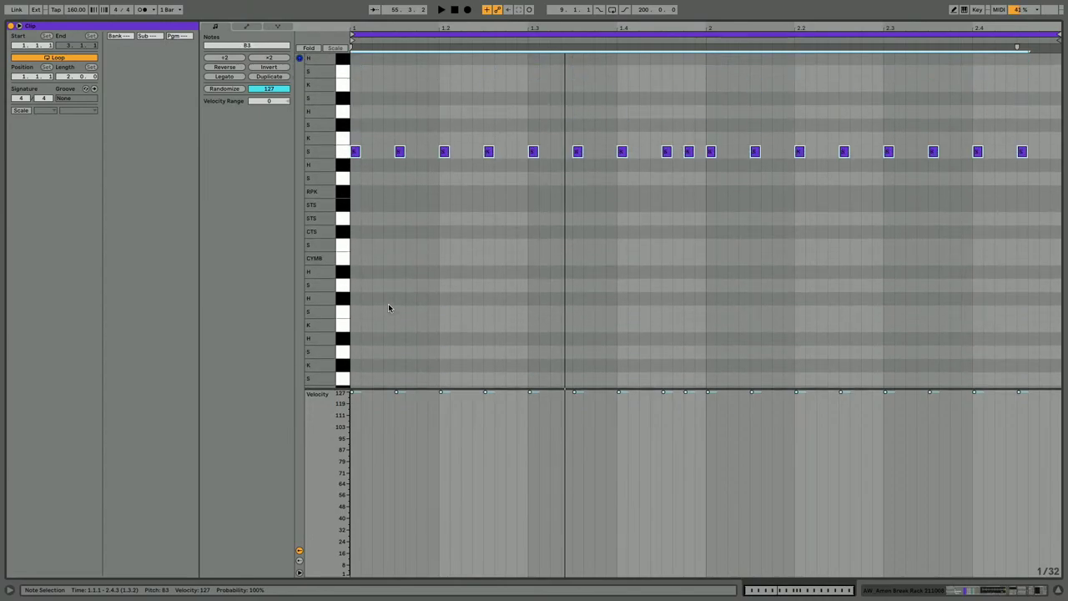
{"action": "key", "text": "space"}
{"action": "key", "text": "shift+Tab"}
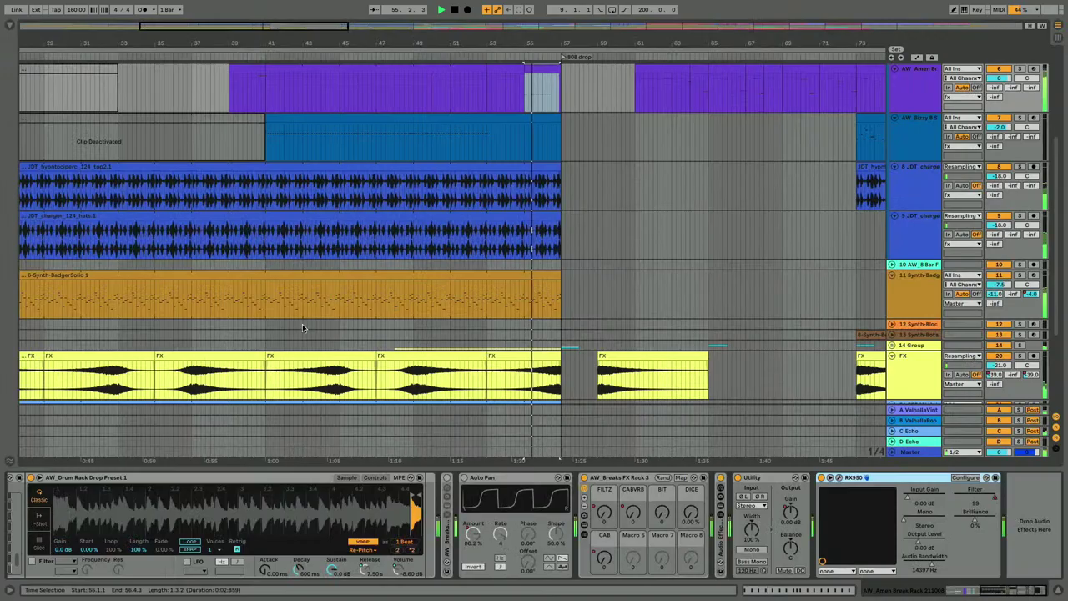
Step: Automate the Amen break Drum Rack's PITCH macro to fall from 0 st at bar 55 to about -48 st at bar 57
{"action": "scroll", "coordinate": [302, 324], "scroll_direction": "up", "scroll_amount": 1}
{"action": "scroll", "coordinate": [72, 542], "scroll_direction": "left", "scroll_amount": 6}
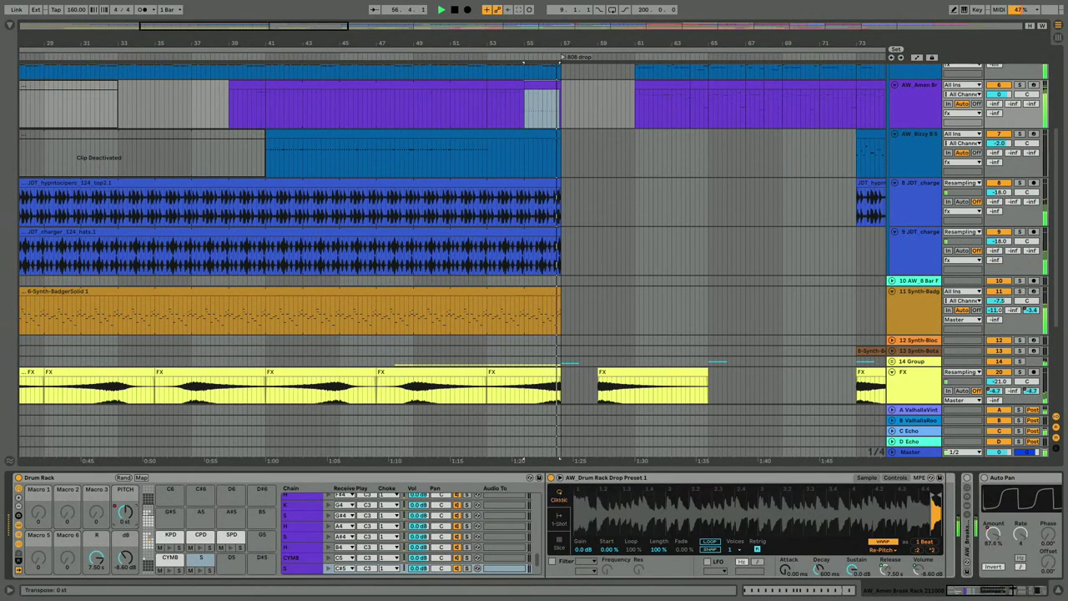
{"action": "key", "text": "a"}
{"action": "left_click", "coordinate": [522, 153]}
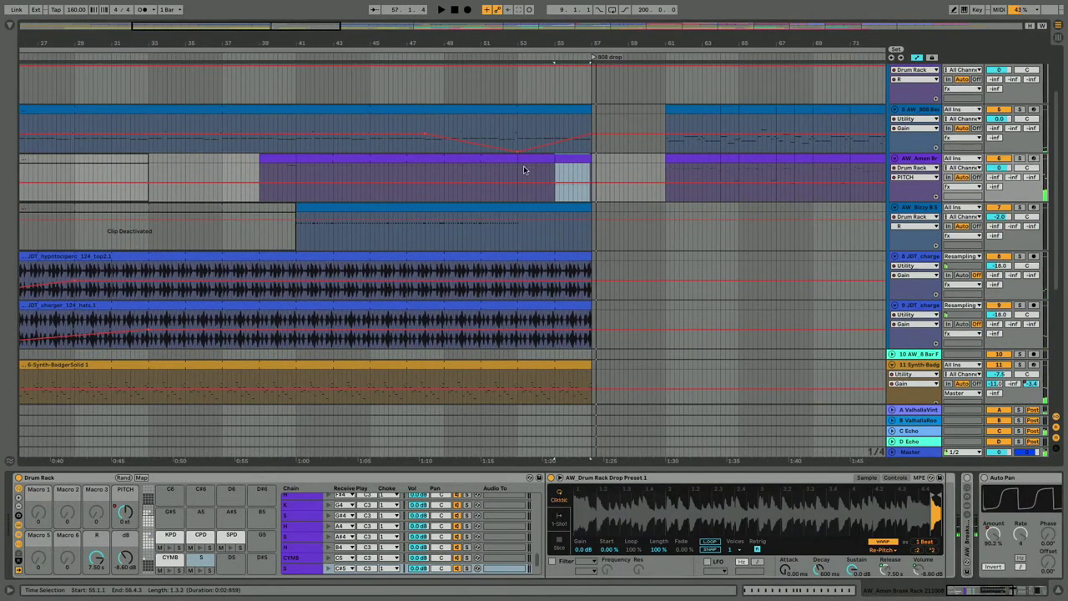
{"action": "left_click", "coordinate": [517, 169]}
{"action": "key", "text": "space"}
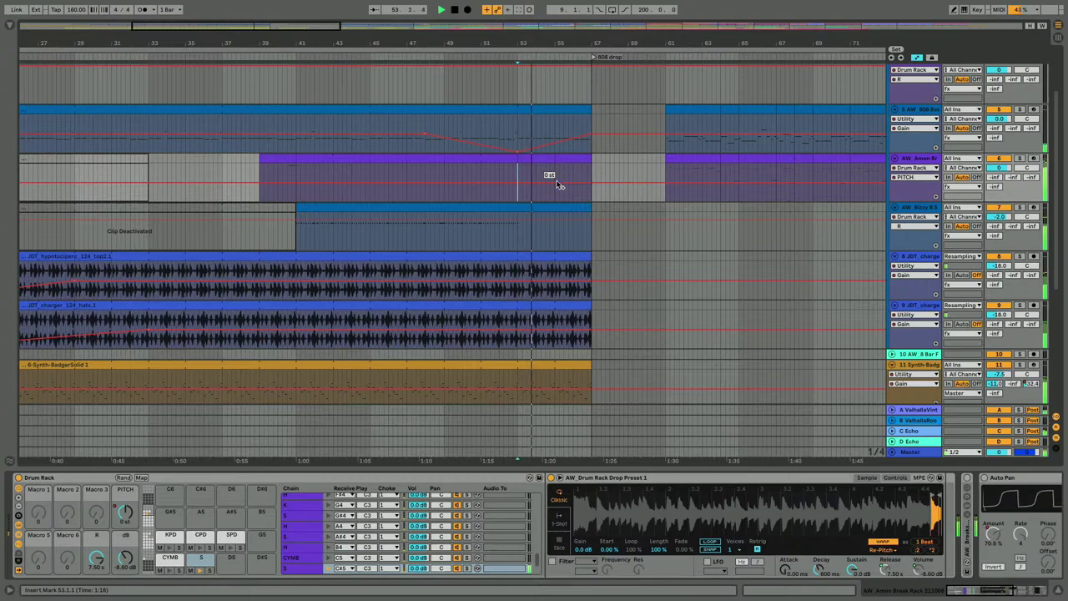
{"action": "left_click", "coordinate": [557, 182]}
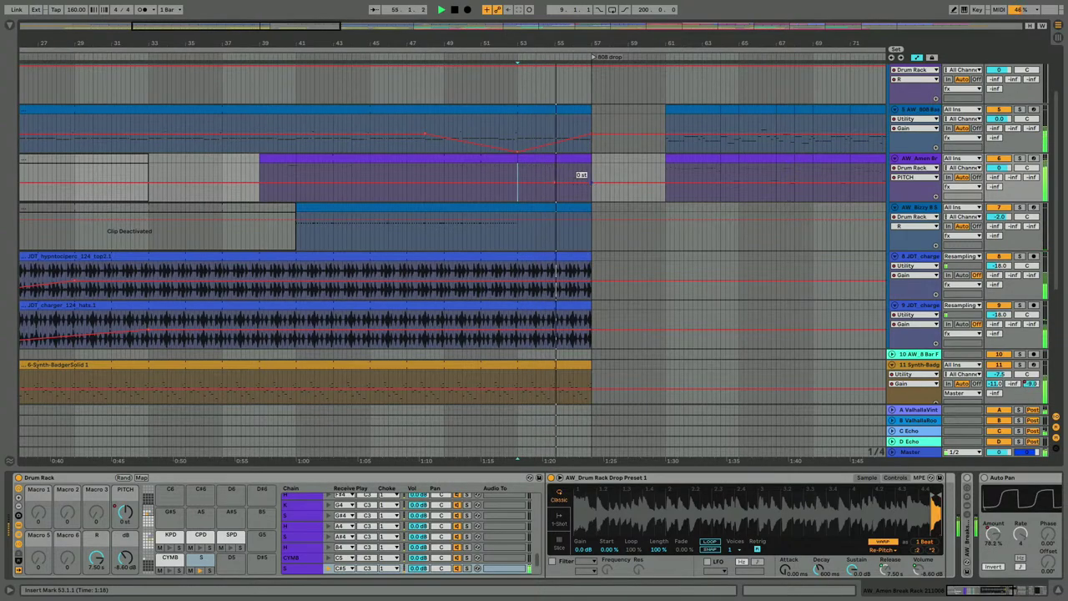
{"action": "left_click_drag", "start_coordinate": [591, 182], "coordinate": [591, 200]}
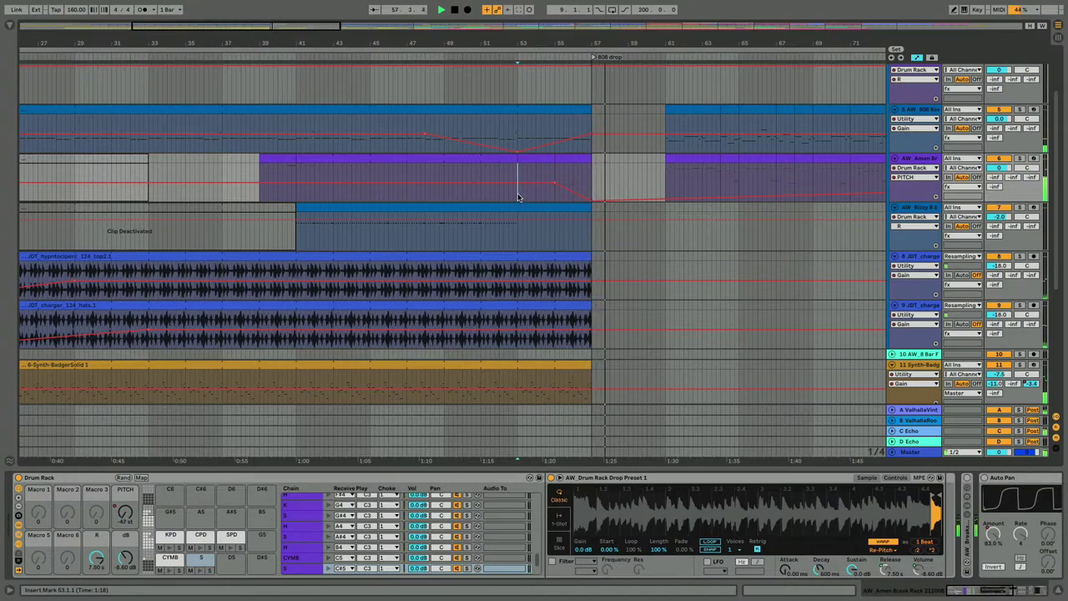
Step: Play the pitch drop from bar 53 and look over the arrangement following the 808 drop
{"action": "key", "text": "space"}
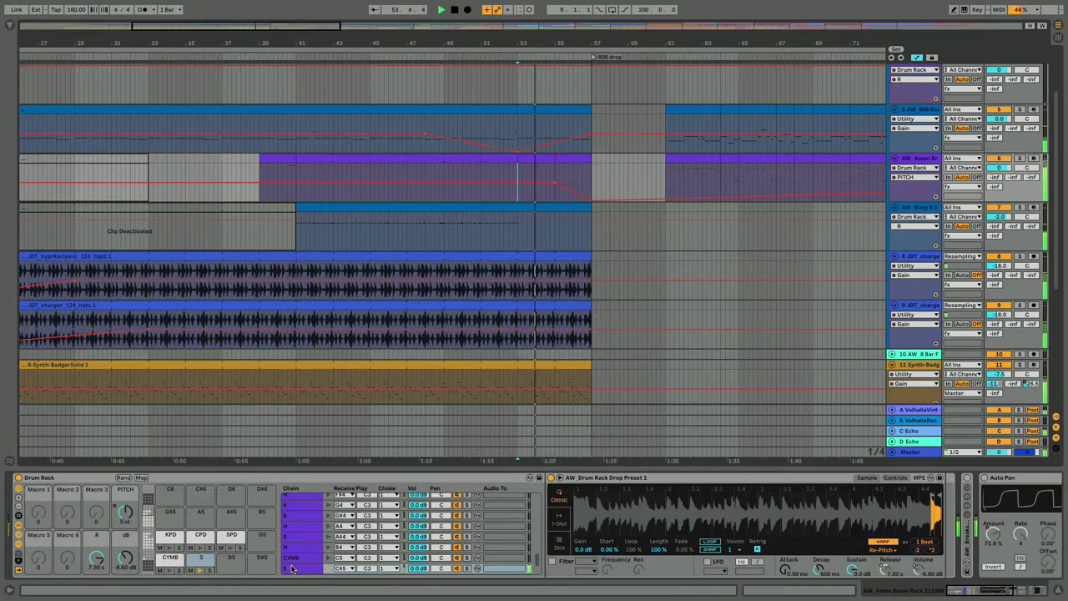
{"action": "scroll", "coordinate": [498, 233], "scroll_direction": "right", "scroll_amount": 7}
{"action": "key", "text": "a"}
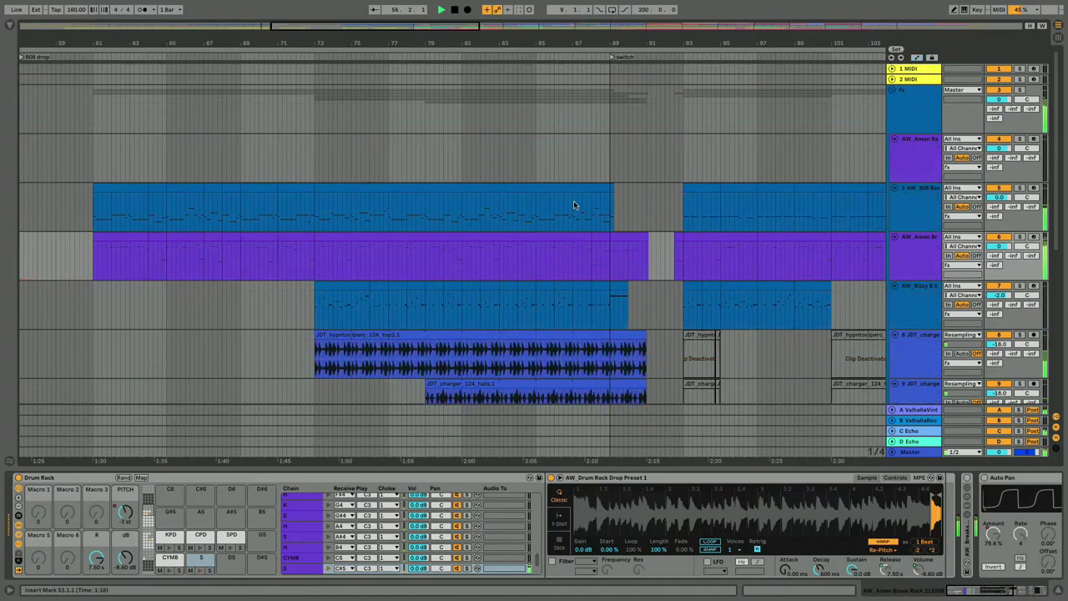
{"action": "scroll", "coordinate": [563, 265], "scroll_direction": "left", "scroll_amount": 3}
{"action": "scroll", "coordinate": [561, 267], "scroll_direction": "left", "scroll_amount": 3}
{"action": "key", "text": "space"}
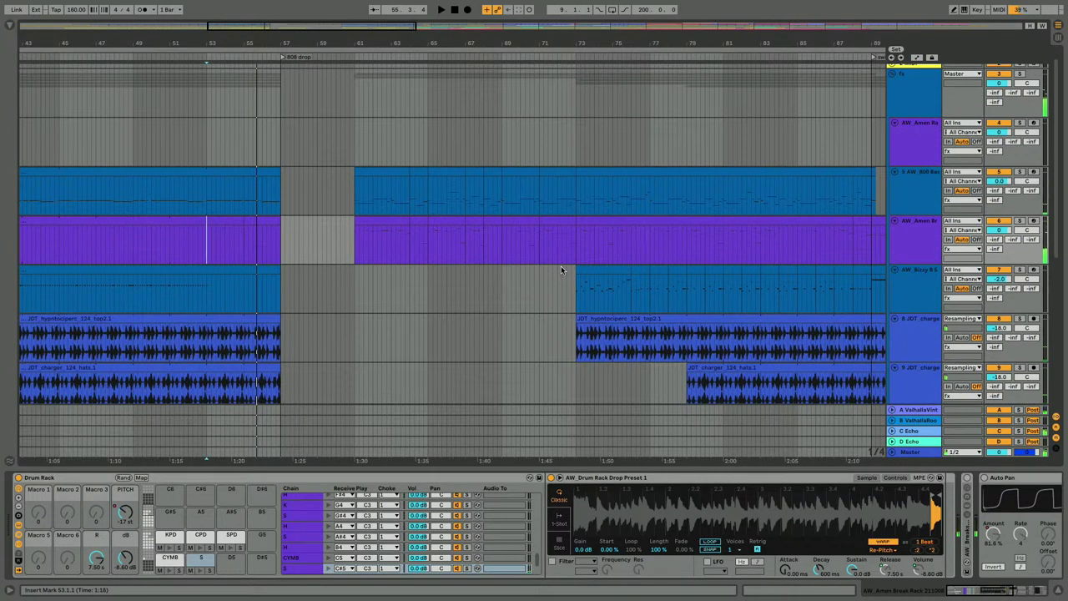
Step: Insert a one-bar MIDI clip on the Amen break track at bar 57 and play from there
{"action": "scroll", "coordinate": [548, 236], "scroll_direction": "left", "scroll_amount": 4}
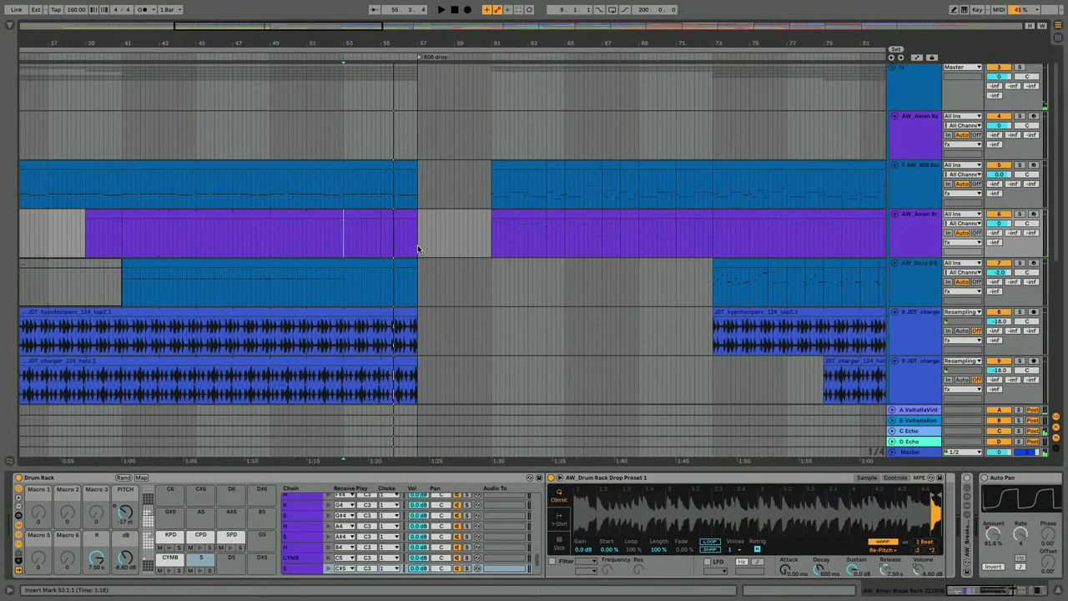
{"action": "left_click_drag", "start_coordinate": [418, 249], "coordinate": [428, 248]}
{"action": "key", "text": "ctrl+shift+m"}
{"action": "key", "text": "space"}
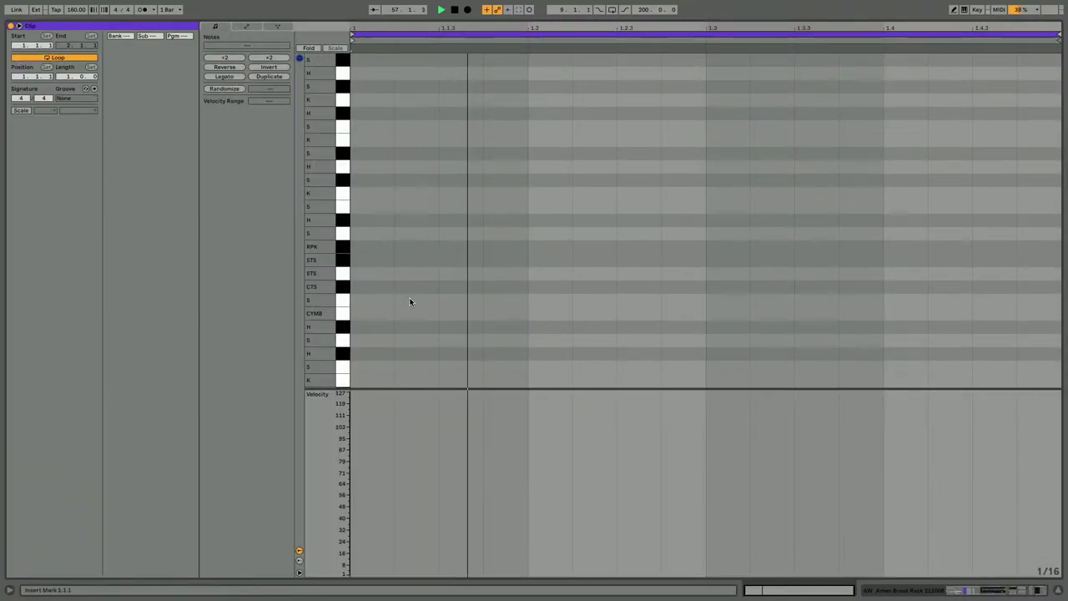
{"action": "left_click", "coordinate": [365, 378]}
{"action": "key", "text": "space"}
{"action": "key", "text": "space"}
{"action": "key", "text": "shift+Tab"}
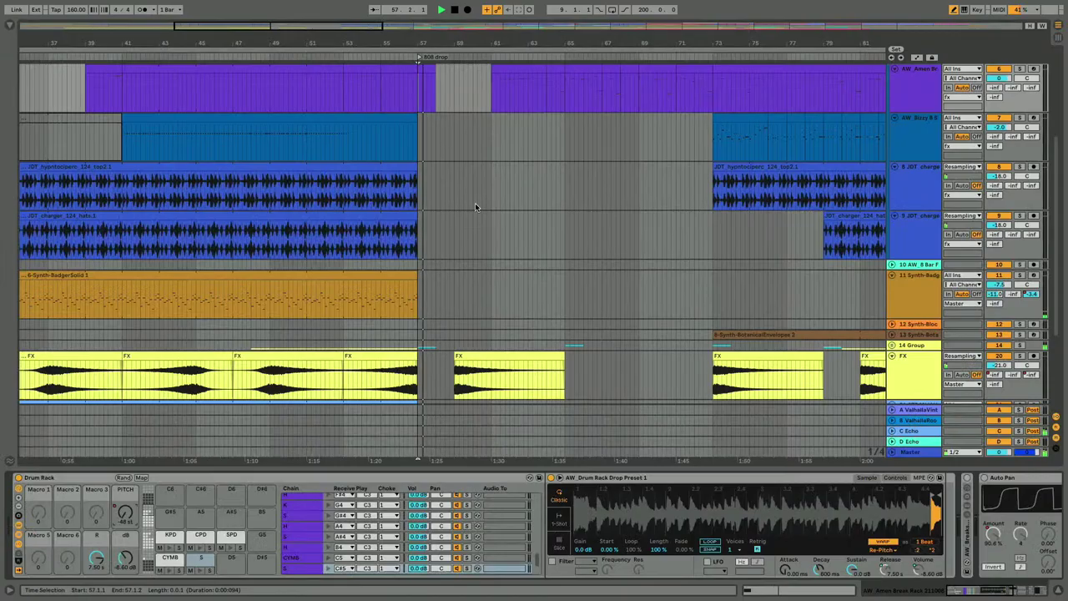
Step: Play the transition from bar 55, check the transposed snare-roll notes in its clip, and replay from bar 53
{"action": "scroll", "coordinate": [475, 205], "scroll_direction": "up", "scroll_amount": 3}
{"action": "key", "text": "space"}
{"action": "key", "text": "b"}
{"action": "left_click", "coordinate": [375, 175]}
{"action": "key", "text": "space"}
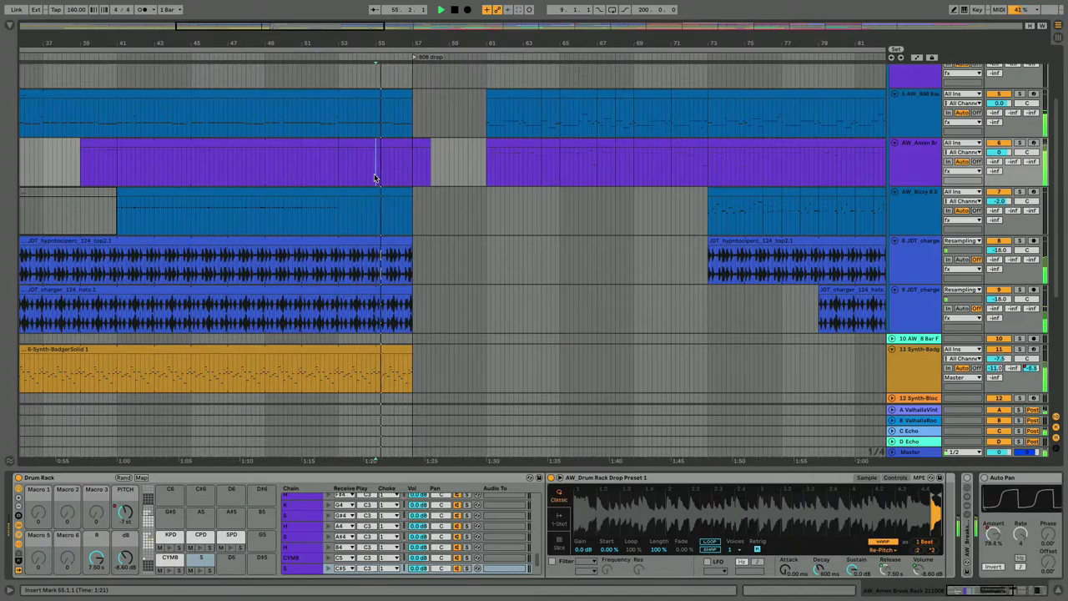
{"action": "double_click", "coordinate": [392, 143]}
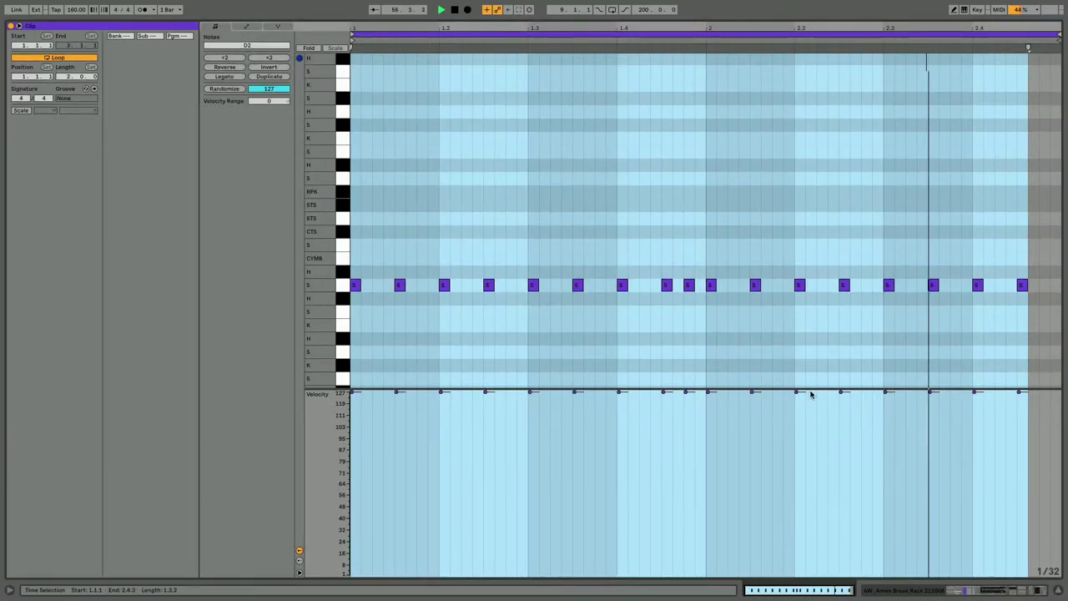
{"action": "key", "text": "shift+Tab"}
{"action": "scroll", "coordinate": [256, 231], "scroll_direction": "up", "scroll_amount": 5}
{"action": "left_click", "coordinate": [347, 227]}
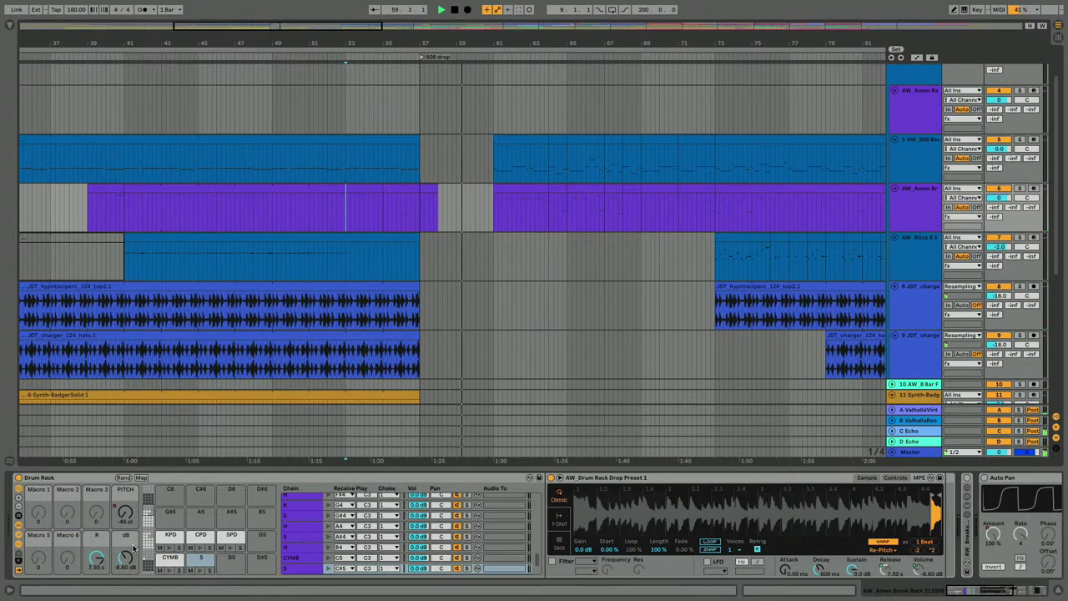
Step: Reshape the Amen break PITCH automation to reach -48 st at bar 57 and ramp back to 0 st at bar 61
{"action": "key", "text": "a"}
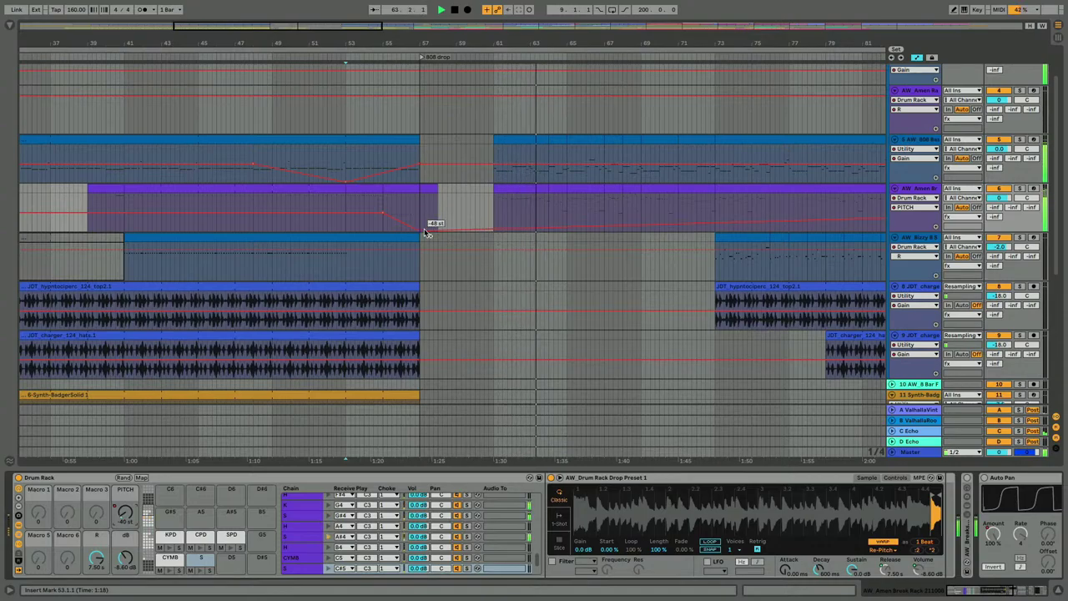
{"action": "left_click", "coordinate": [370, 207]}
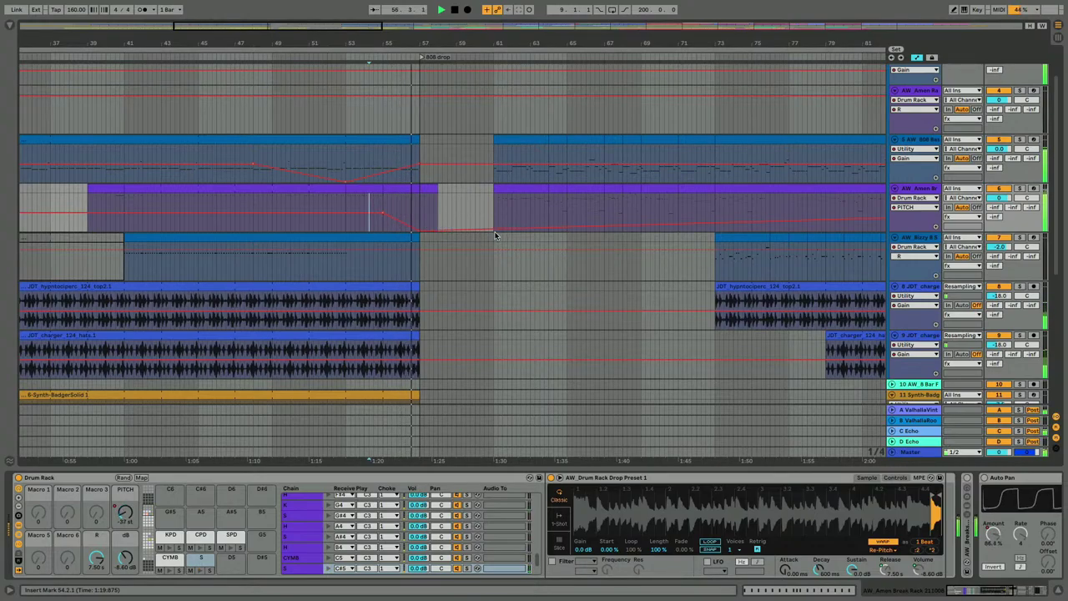
{"action": "left_click_drag", "start_coordinate": [494, 236], "coordinate": [494, 212]}
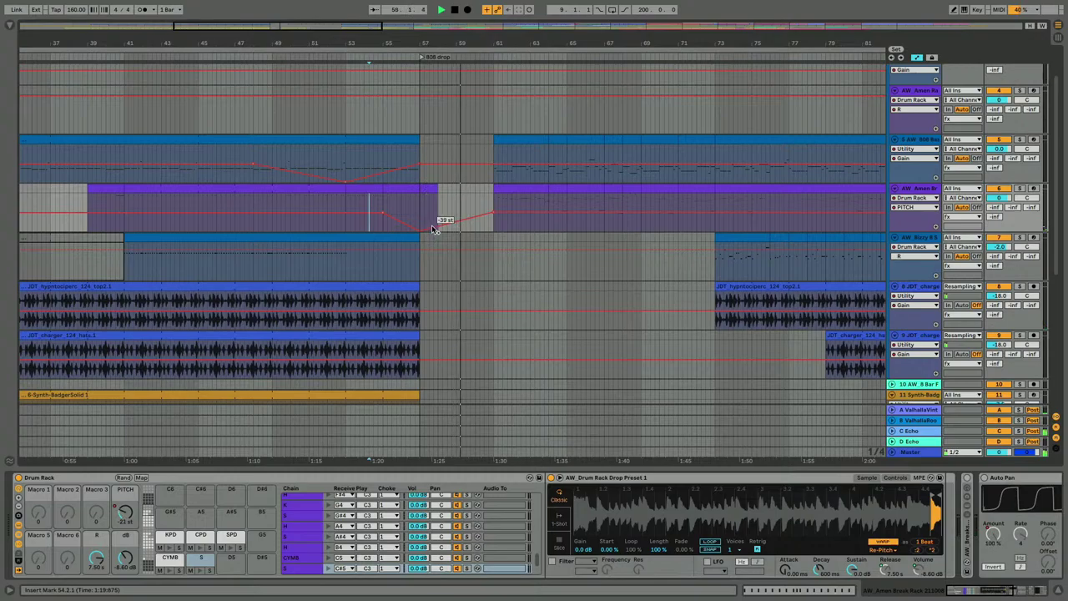
{"action": "left_click_drag", "start_coordinate": [434, 229], "coordinate": [420, 232]}
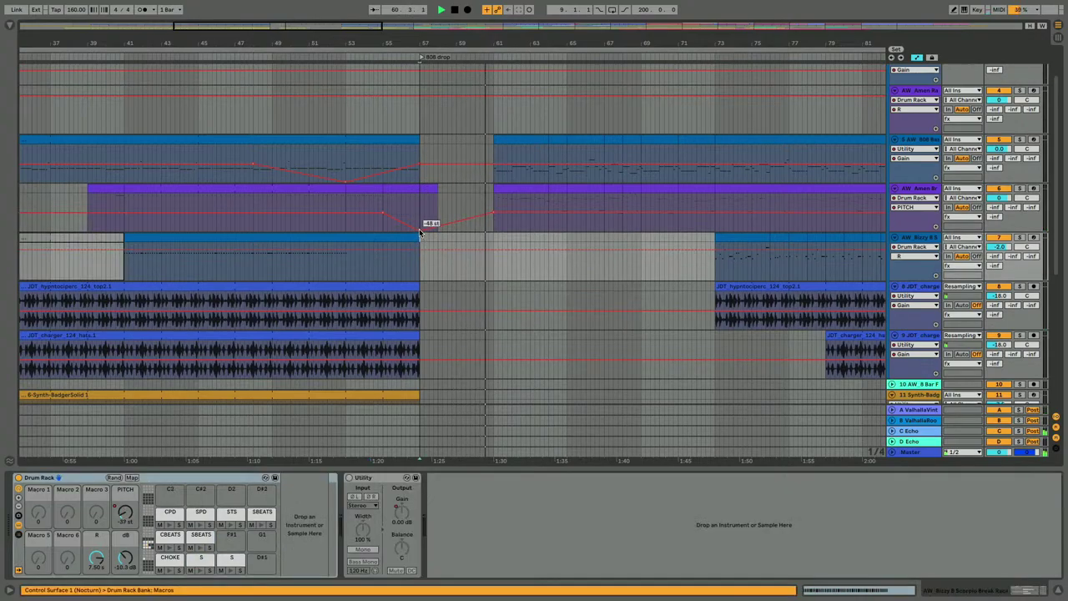
Step: Draw a 1/16 STOP note (G#-1) at the start of the bar 57 Amen break clip
{"action": "double_click", "coordinate": [427, 189]}
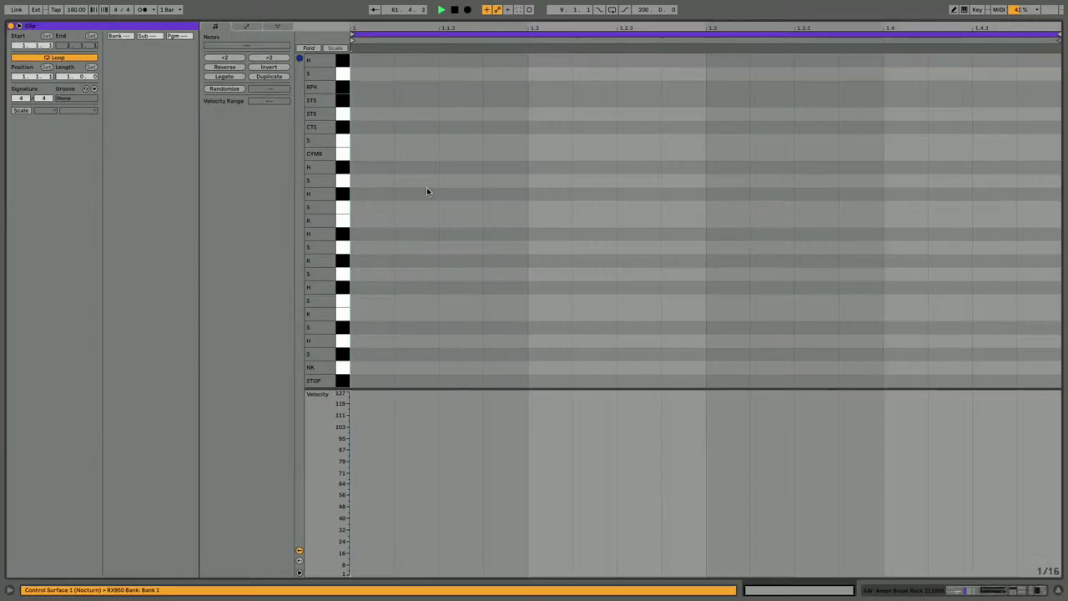
{"action": "key", "text": "b"}
{"action": "left_click", "coordinate": [373, 380]}
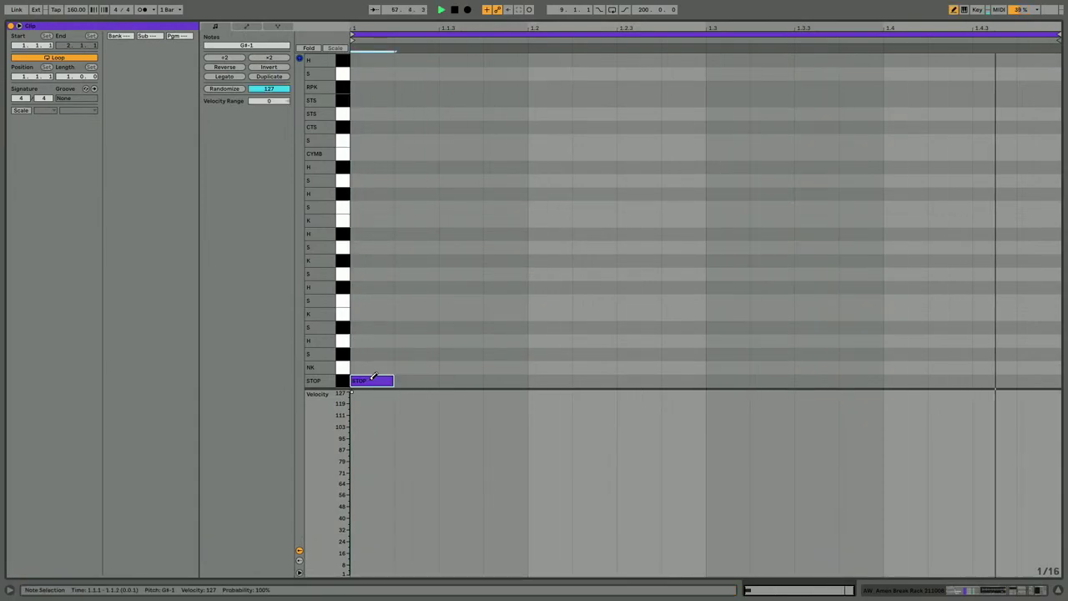
{"action": "key", "text": "shift+Tab"}
Step: Raise the Amen break track's RX950 Brilliance to about +32.2 % and its Audio Bandwidth to about 16759 Hz
{"action": "scroll", "coordinate": [861, 507], "scroll_direction": "right", "scroll_amount": 2}
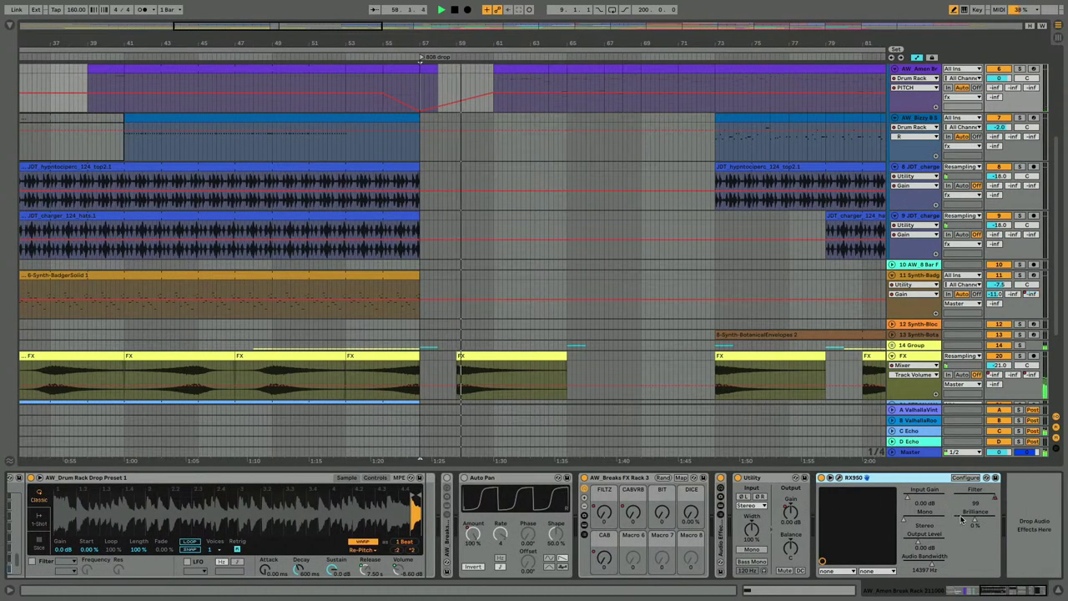
{"action": "left_click_drag", "start_coordinate": [976, 518], "coordinate": [976, 491]}
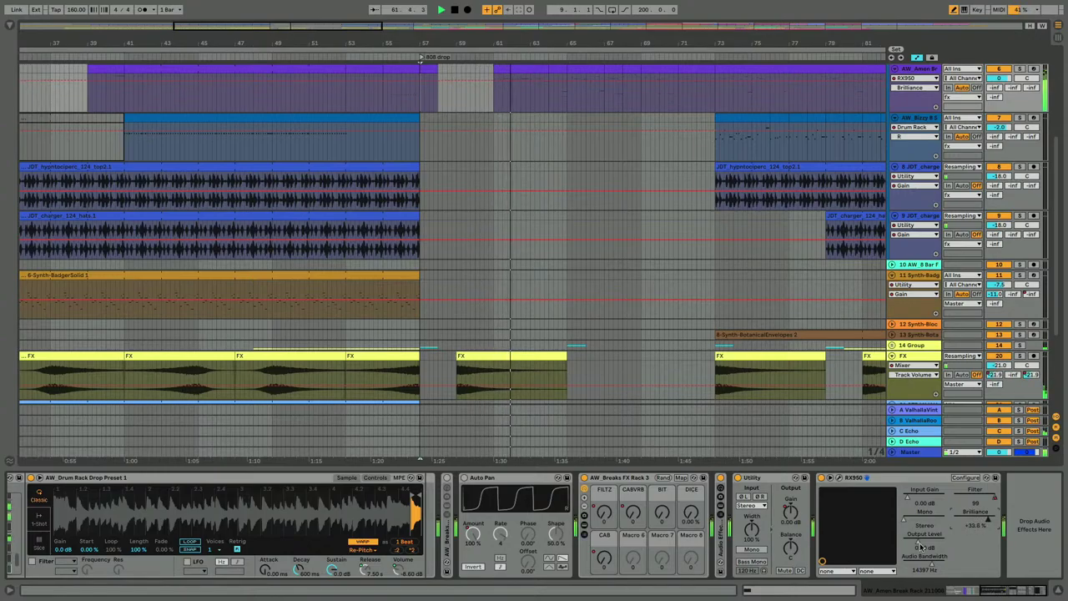
{"action": "left_click_drag", "start_coordinate": [932, 565], "coordinate": [932, 561]}
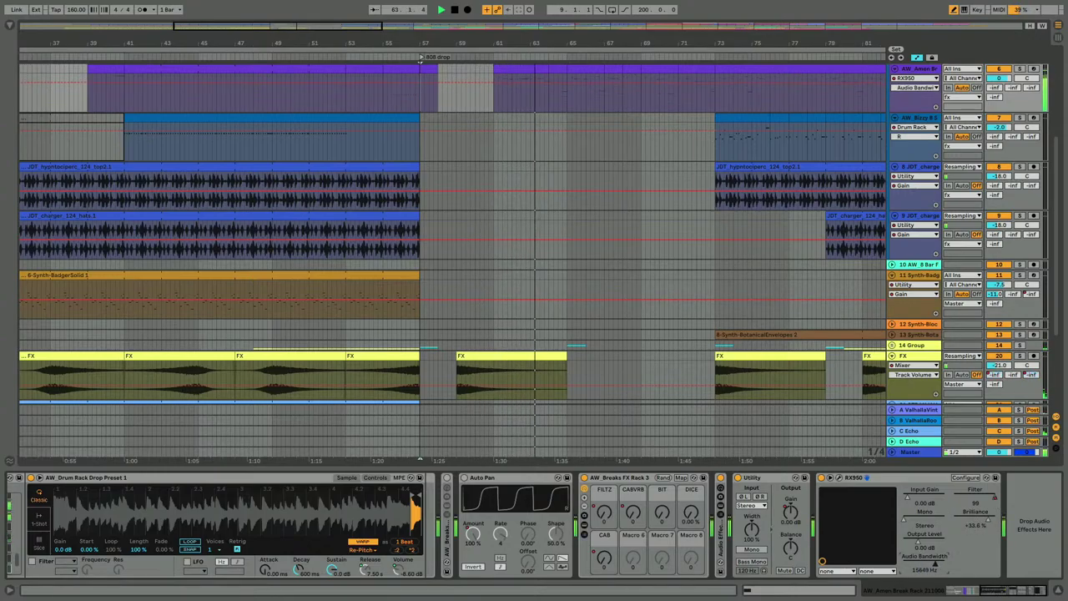
{"action": "left_click", "coordinate": [987, 521]}
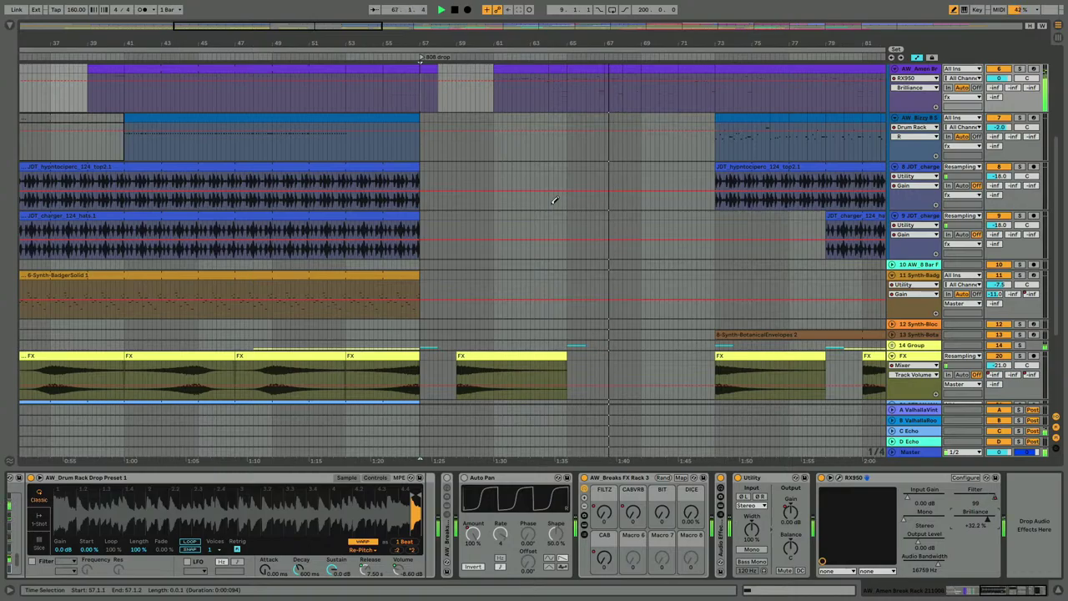
Step: Play the arrangement from bar 53 and check the snare notes in the Amen break clip at bars 53 to 55
{"action": "key", "text": "a"}
{"action": "scroll", "coordinate": [455, 94], "scroll_direction": "up", "scroll_amount": 4}
{"action": "scroll", "coordinate": [394, 253], "scroll_direction": "left", "scroll_amount": 2}
{"action": "scroll", "coordinate": [393, 253], "scroll_direction": "left", "scroll_amount": 3}
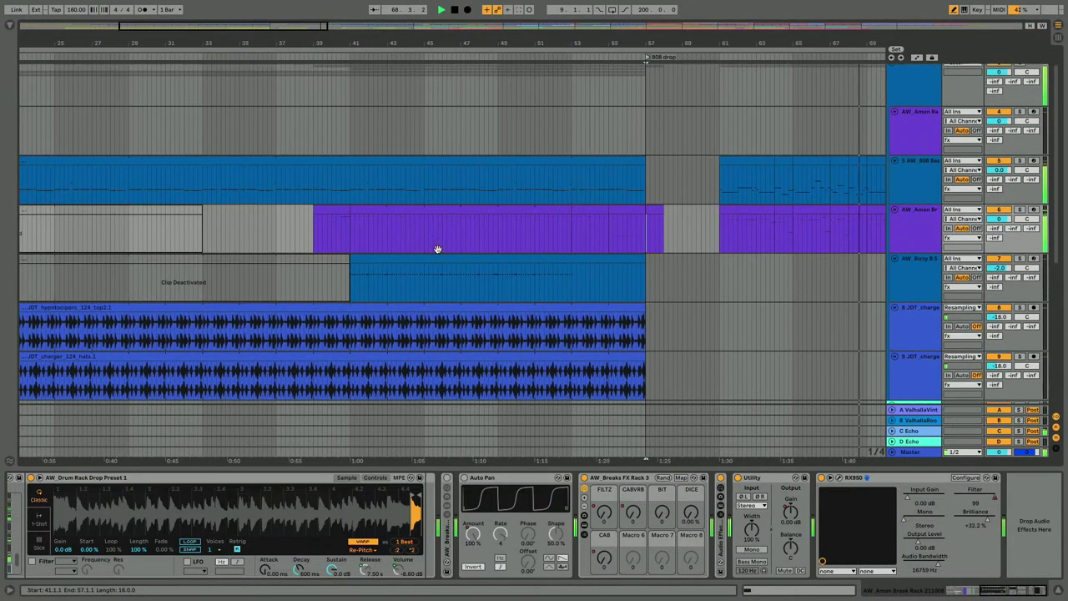
{"action": "left_click", "coordinate": [573, 238]}
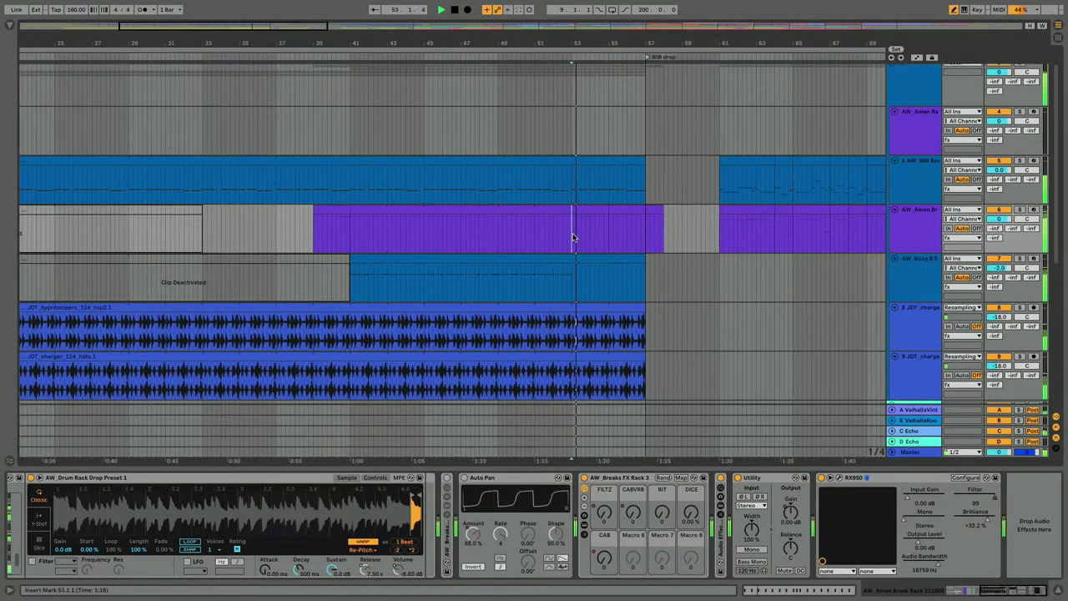
{"action": "left_click", "coordinate": [598, 210], "text": "shift"}
{"action": "double_click", "coordinate": [599, 211]}
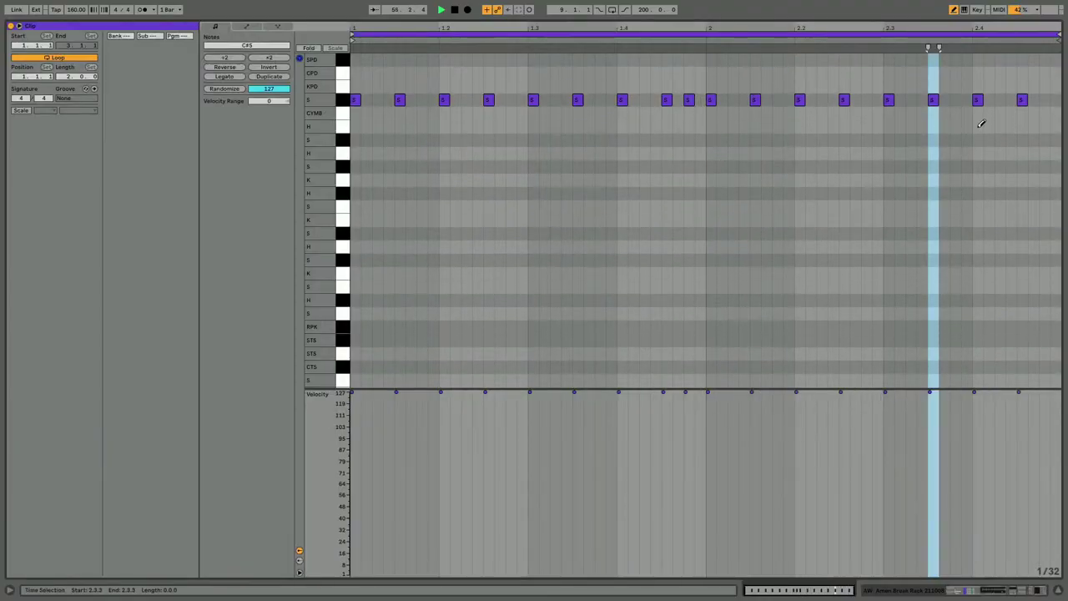
{"action": "key", "text": "shift+Tab"}
{"action": "scroll", "coordinate": [454, 246], "scroll_direction": "up", "scroll_amount": 4}
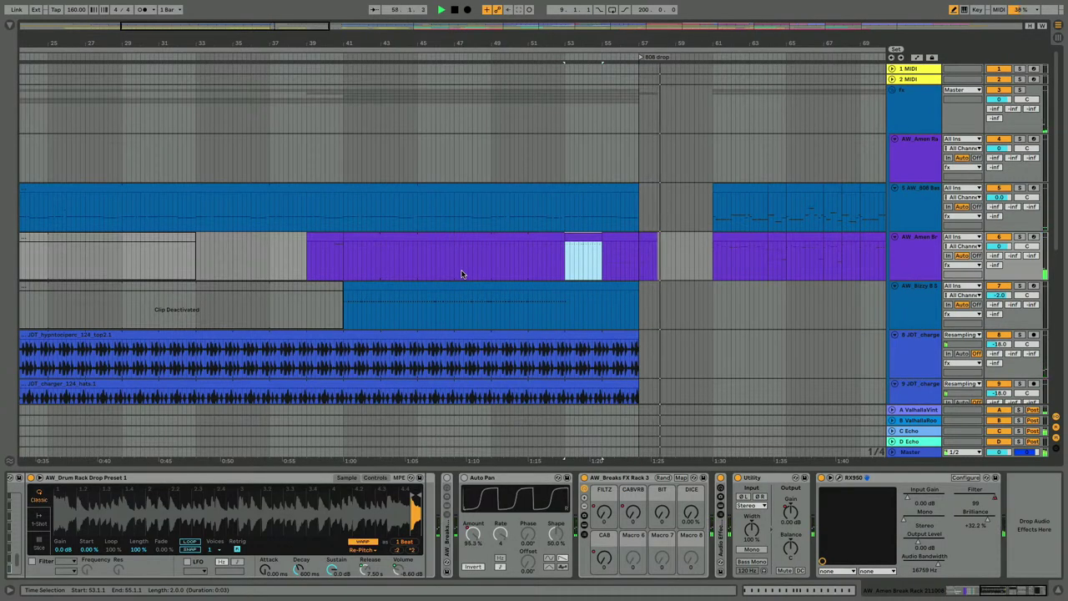
{"action": "scroll", "coordinate": [571, 236], "scroll_direction": "down", "scroll_amount": 5}
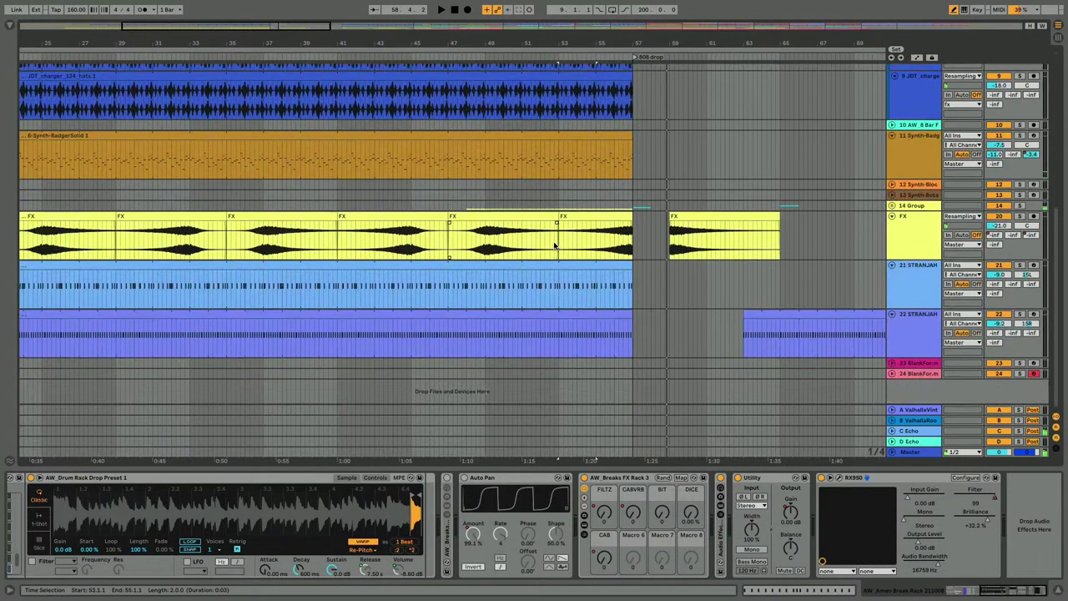
Step: Automate the fx group's C-Echo send to jump up for the last half bar before bar 57 and drop back to -inf
{"action": "left_click", "coordinate": [453, 255]}
{"action": "scroll", "coordinate": [451, 255], "scroll_direction": "up", "scroll_amount": 5}
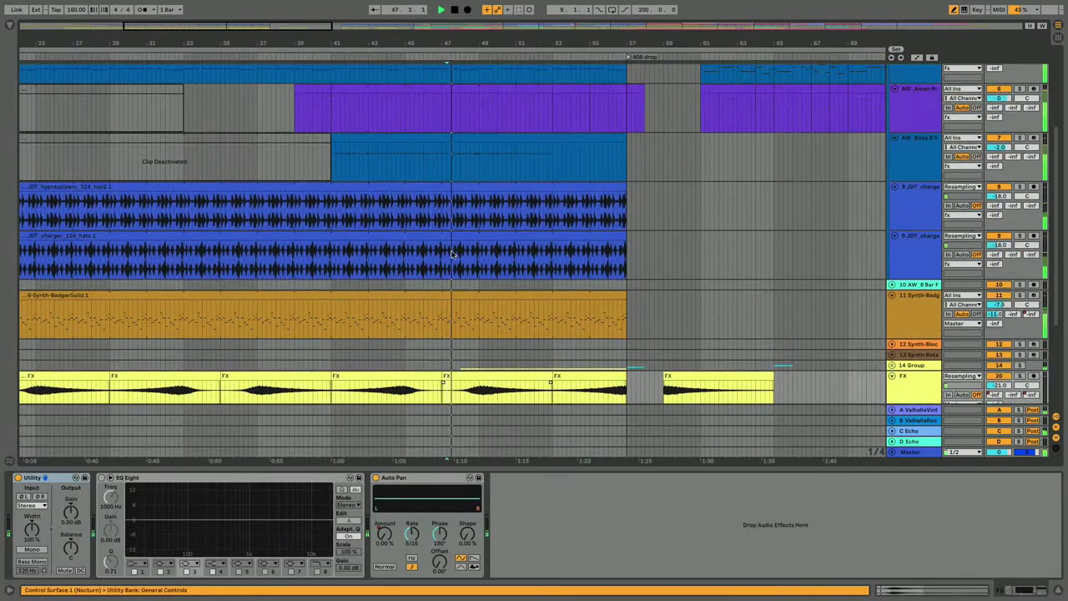
{"action": "left_click", "coordinate": [918, 115]}
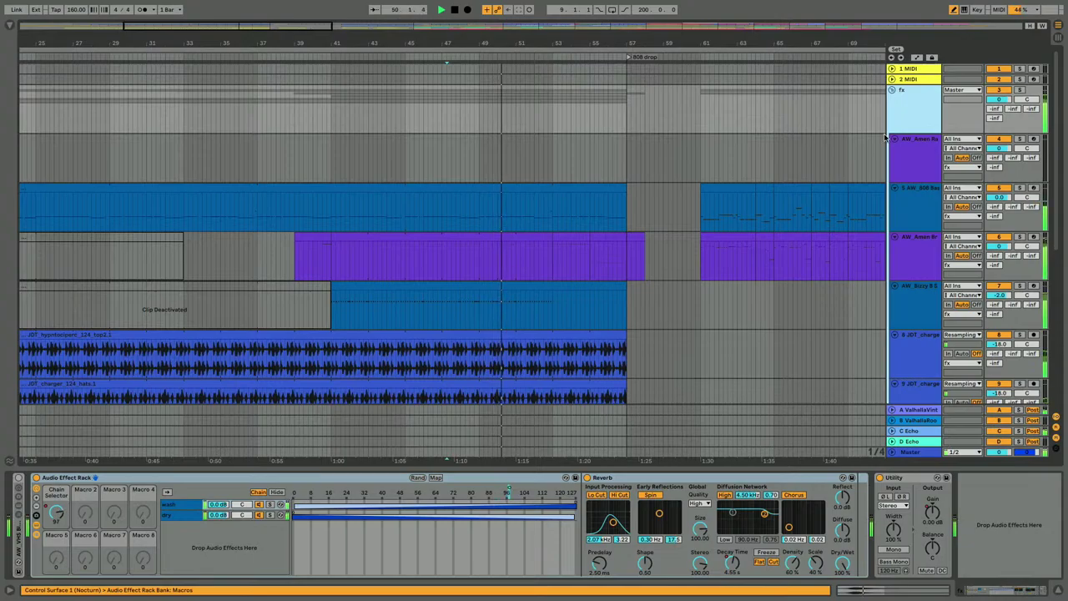
{"action": "left_click", "coordinate": [1031, 108]}
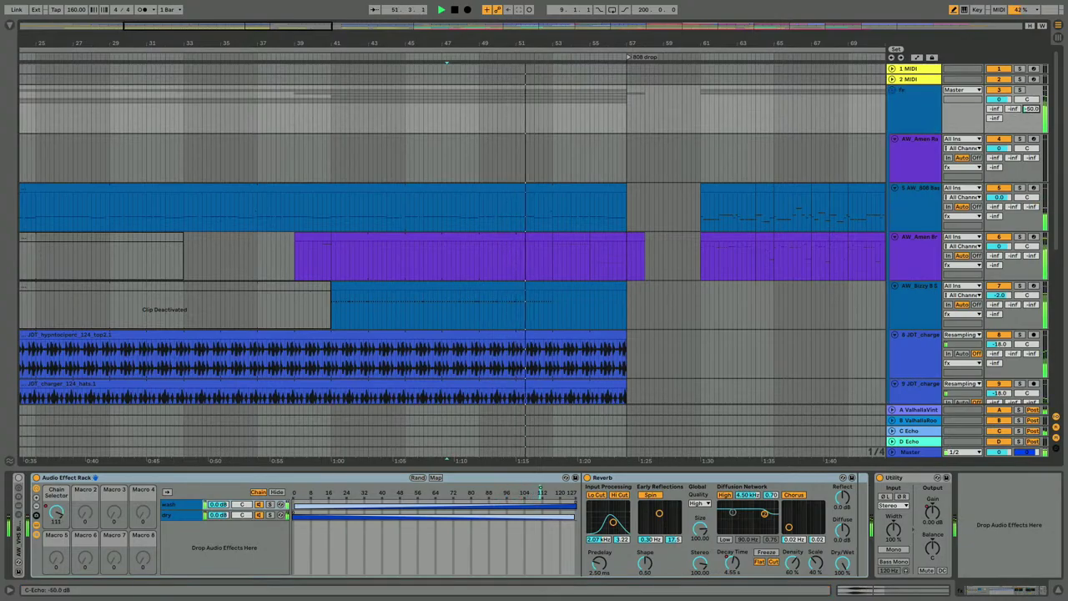
{"action": "left_click_drag", "start_coordinate": [1031, 108], "coordinate": [1031, 83]}
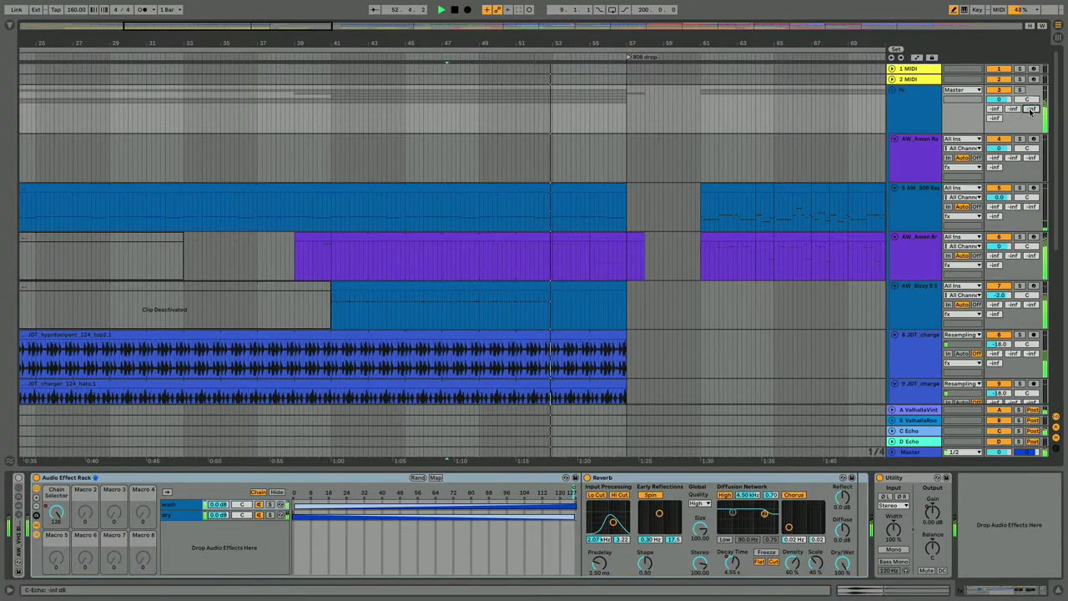
{"action": "key", "text": "a"}
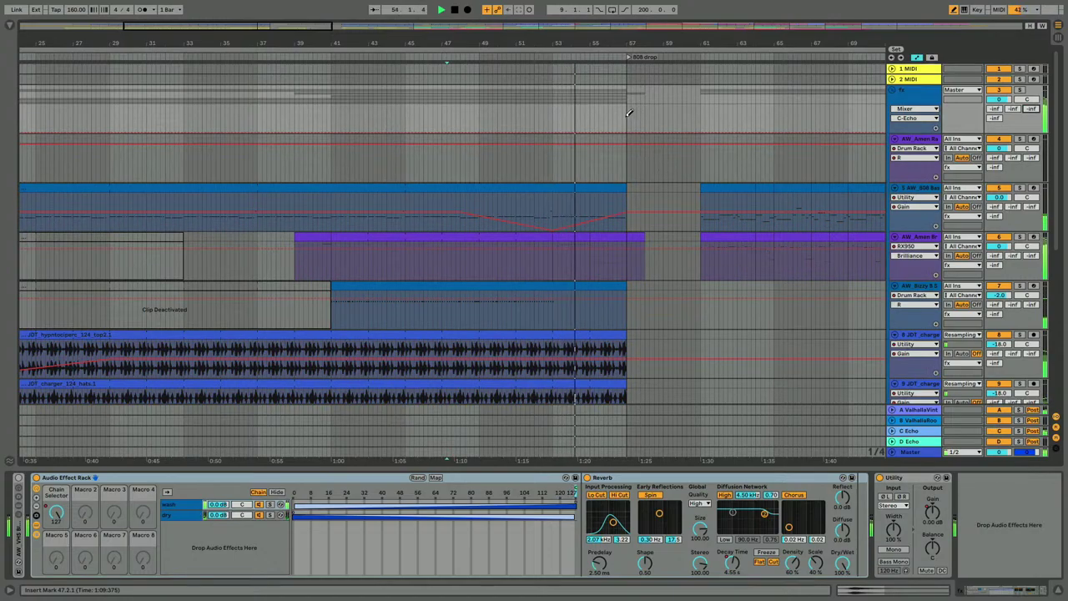
{"action": "left_click_drag", "start_coordinate": [627, 105], "coordinate": [628, 100]}
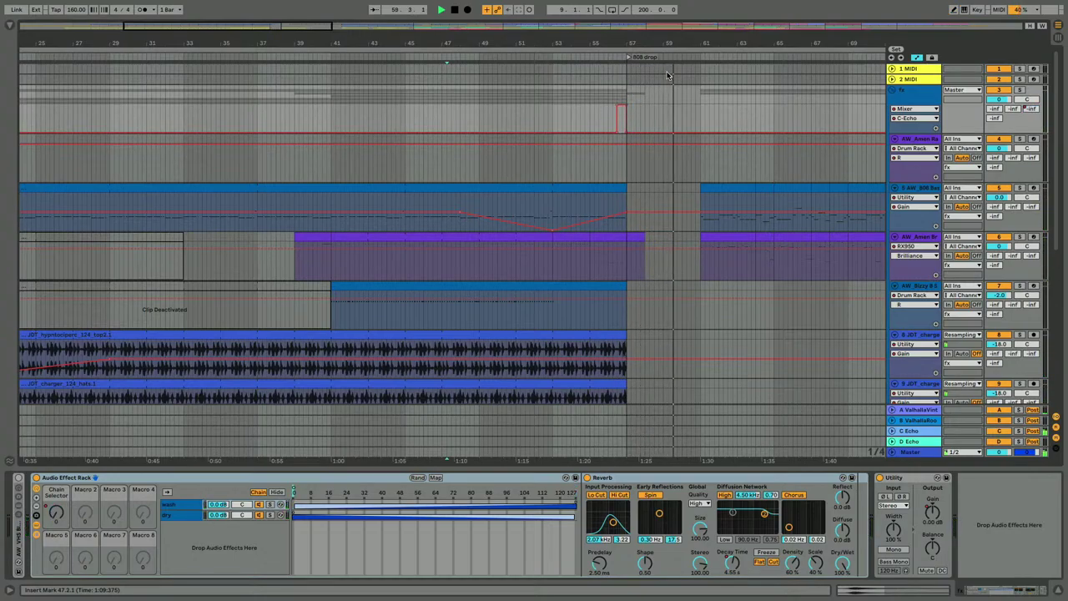
Step: Copy the two-bar Amen break clip at bar 39 to bar 59 on the same track
{"action": "scroll", "coordinate": [636, 219], "scroll_direction": "down", "scroll_amount": 6}
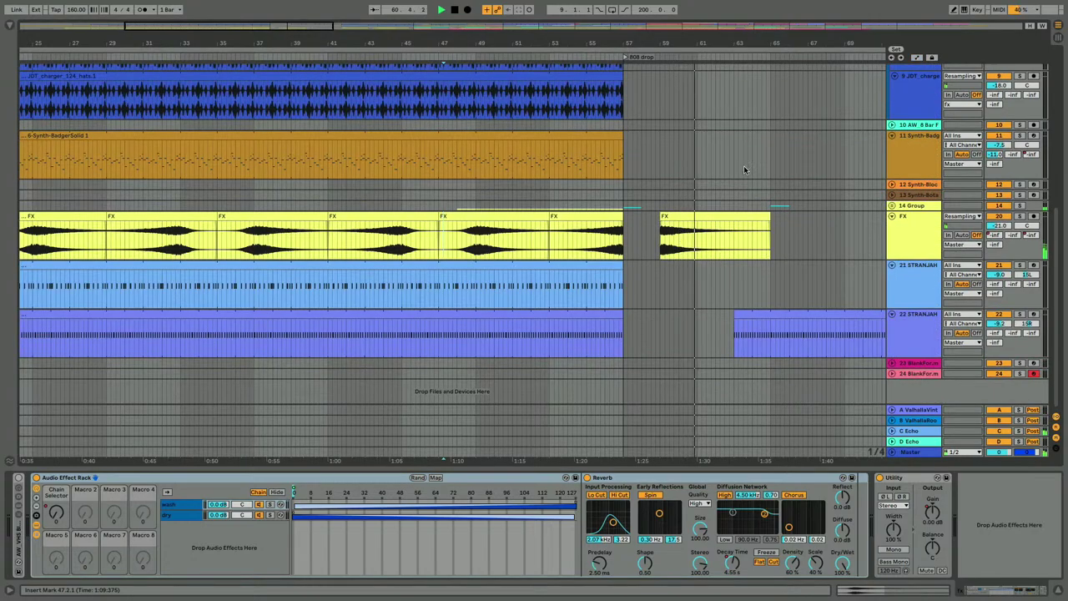
{"action": "scroll", "coordinate": [670, 244], "scroll_direction": "up", "scroll_amount": 5}
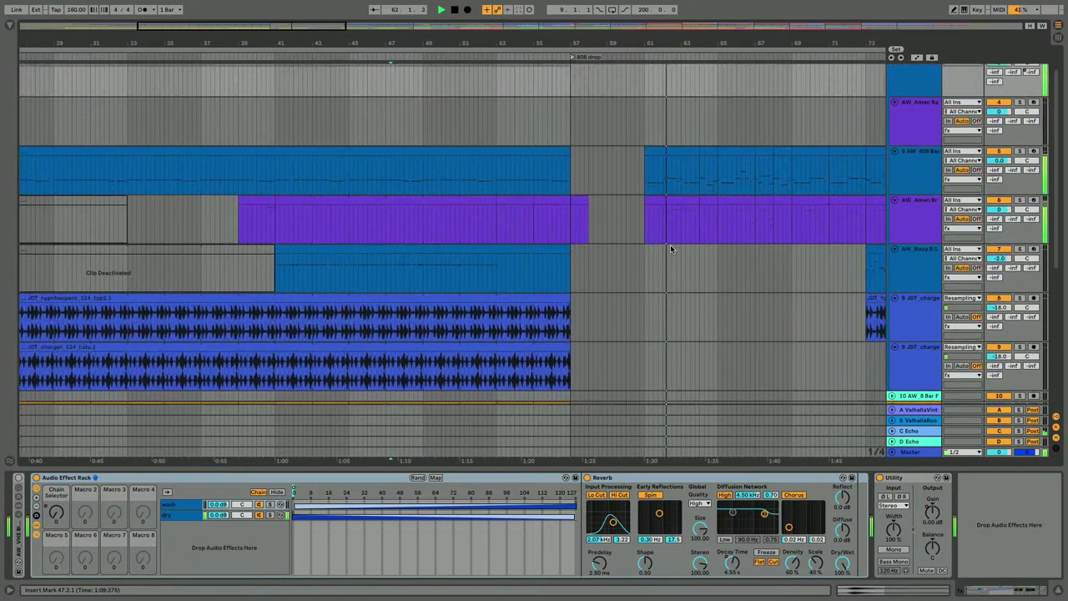
{"action": "scroll", "coordinate": [670, 245], "scroll_direction": "up", "scroll_amount": 1}
{"action": "scroll", "coordinate": [670, 244], "scroll_direction": "right", "scroll_amount": 1}
{"action": "left_click", "coordinate": [211, 236]}
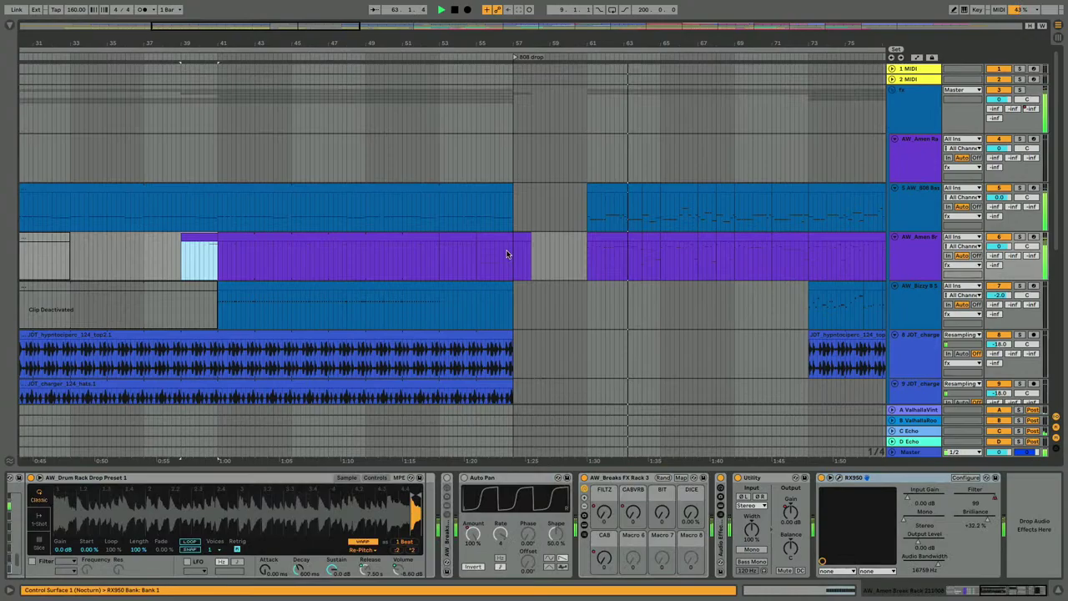
{"action": "left_click", "coordinate": [550, 270]}
{"action": "key", "text": "ctrl+v"}
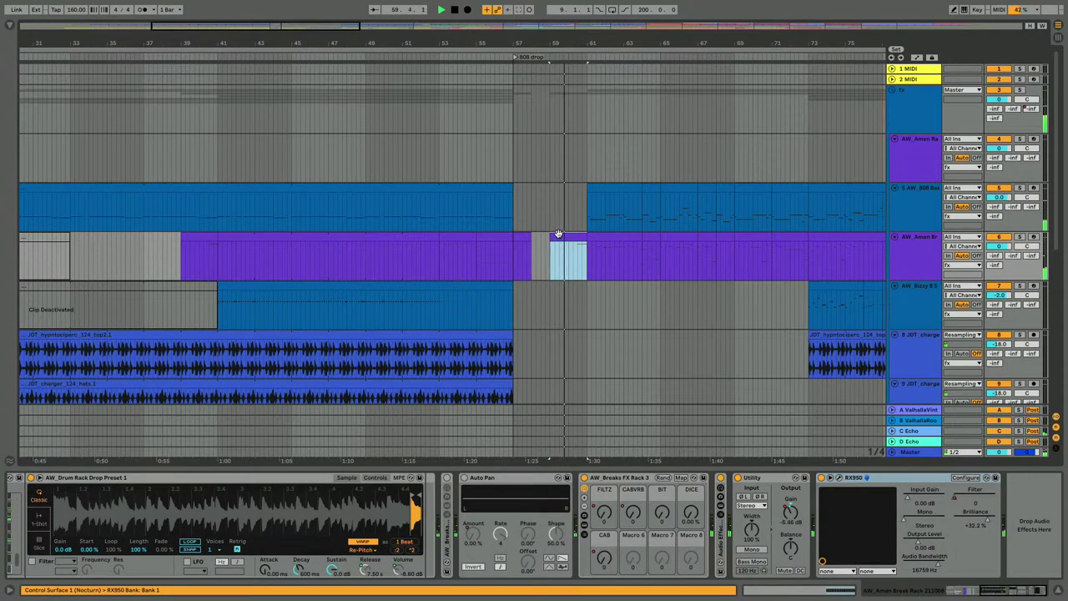
Step: Check the snare-roll notes in the copied Amen break clip and play the passage from bar 59
{"action": "double_click", "coordinate": [559, 235]}
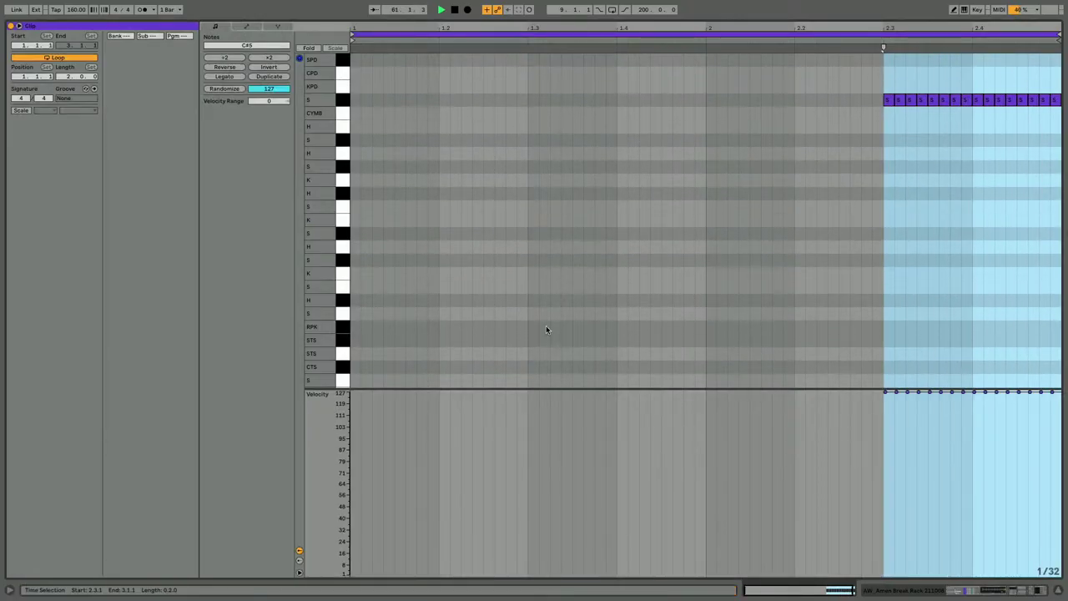
{"action": "key", "text": "shift+Tab"}
{"action": "scroll", "coordinate": [547, 159], "scroll_direction": "up", "scroll_amount": 3}
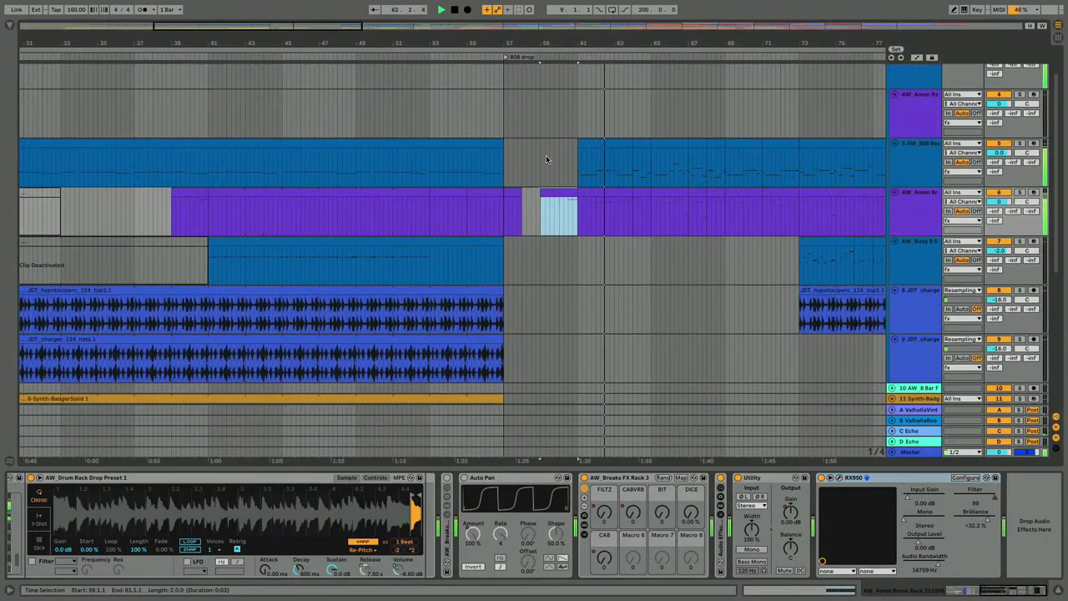
{"action": "scroll", "coordinate": [547, 160], "scroll_direction": "up", "scroll_amount": 1}
{"action": "key", "text": "space"}
{"action": "key", "text": "space"}
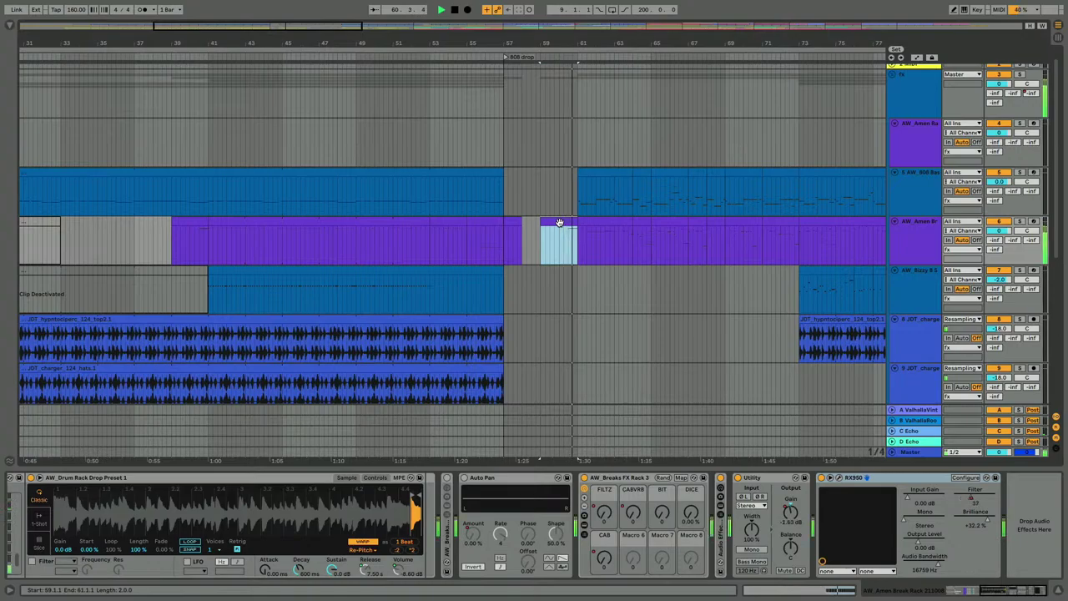
Step: Expand the 14 Group and automate track 18's C-Echo send to stay up from bar 57 and cut off at bar 59
{"action": "scroll", "coordinate": [559, 223], "scroll_direction": "down", "scroll_amount": 10}
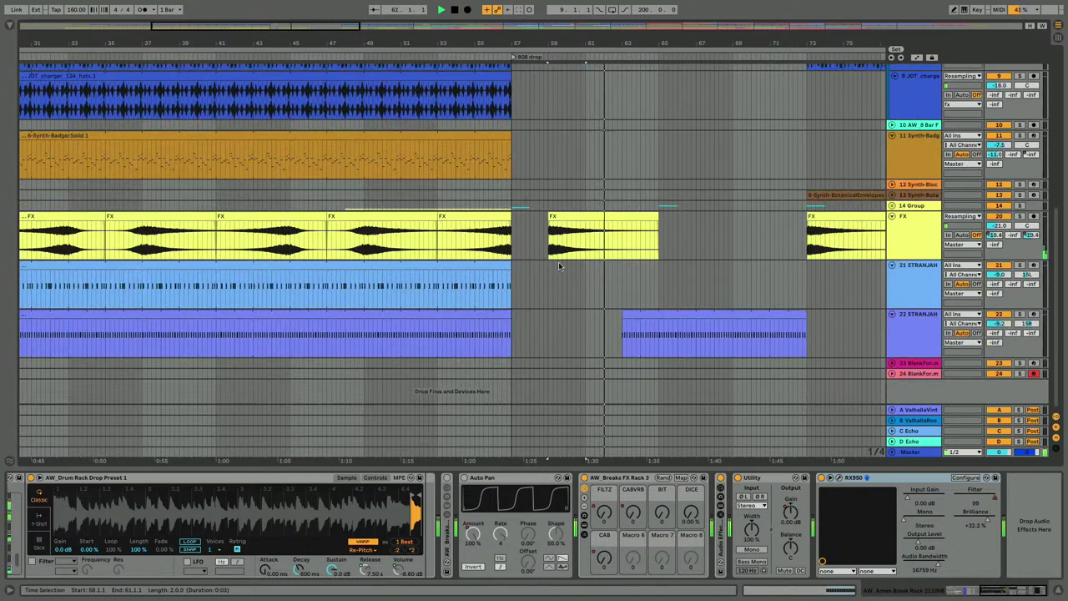
{"action": "left_click", "coordinate": [892, 206]}
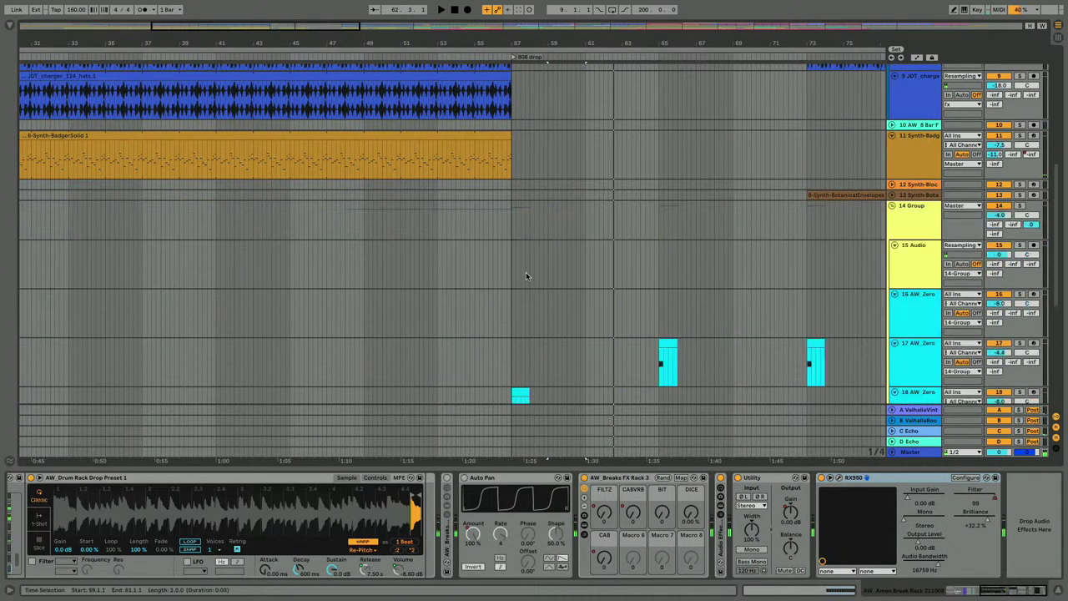
{"action": "scroll", "coordinate": [525, 300], "scroll_direction": "down", "scroll_amount": 5}
{"action": "left_click", "coordinate": [512, 298]}
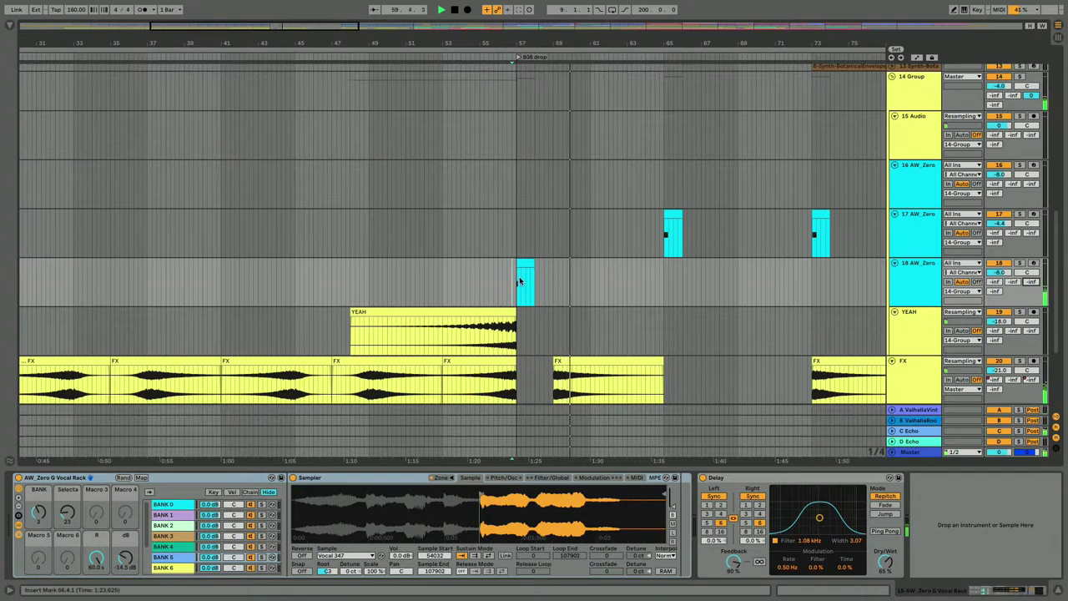
{"action": "key", "text": "a"}
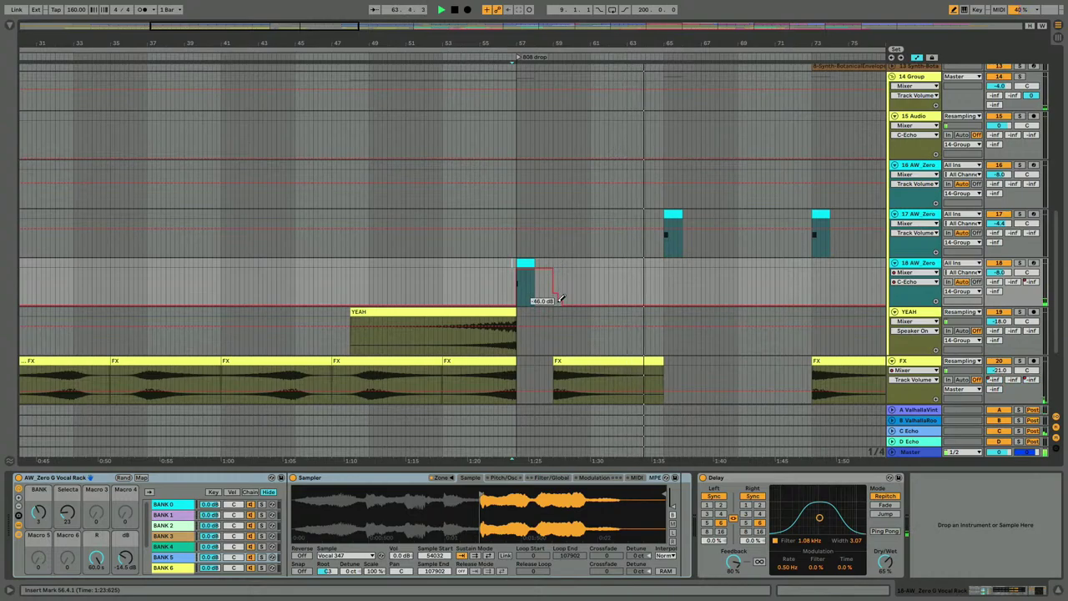
{"action": "left_click", "coordinate": [504, 281]}
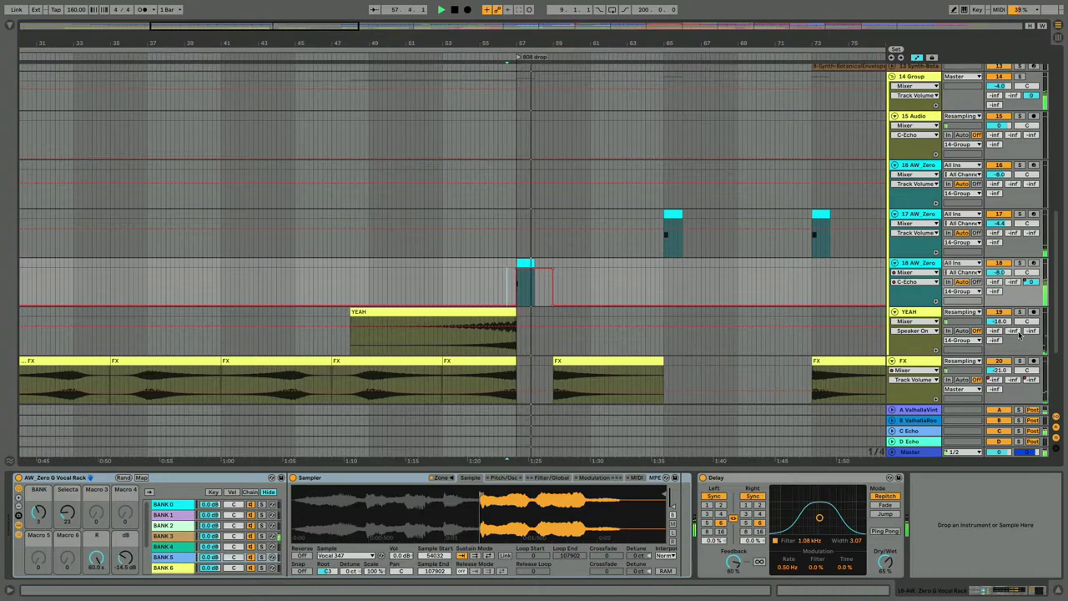
Step: Ramp the C-Echo send automation on the YEAH and FX tracks up from bar 55 to bar 56
{"action": "key", "text": "ctrl+a"}
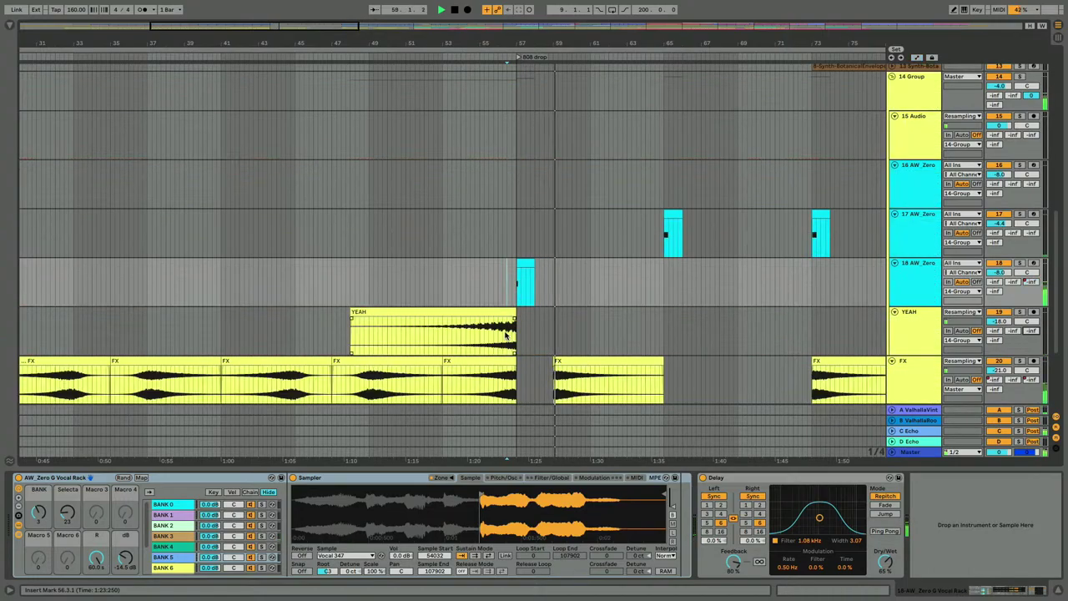
{"action": "key", "text": "a"}
{"action": "mouse_move", "coordinate": [513, 326]}
{"action": "left_mouse_down"}
{"action": "mouse_move", "coordinate": [512, 302]}
{"action": "mouse_move", "coordinate": [493, 298]}
{"action": "mouse_move", "coordinate": [486, 313]}
{"action": "left_mouse_up"}
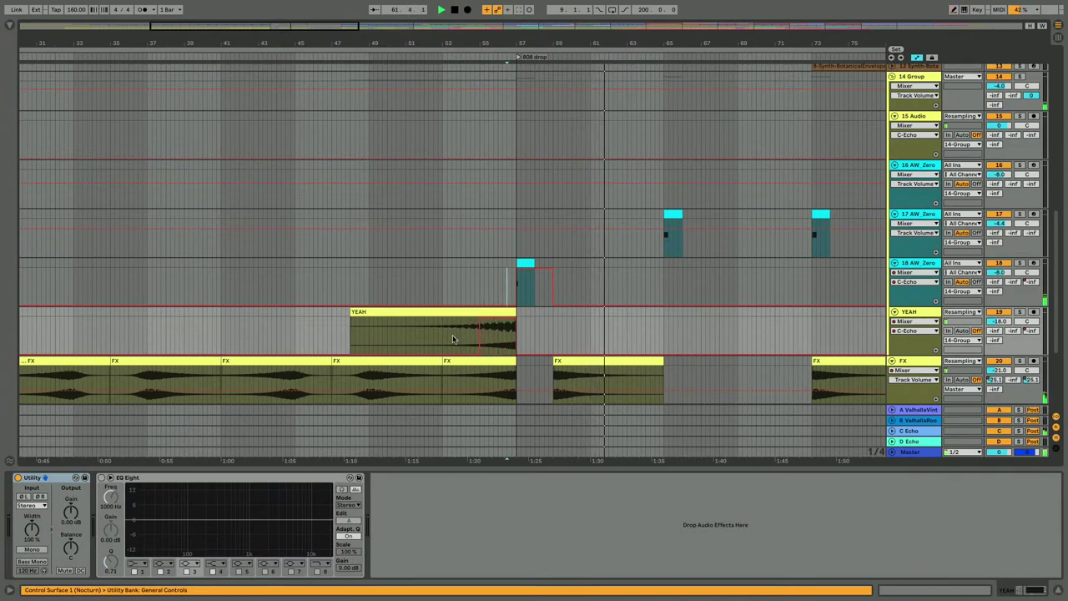
{"action": "left_click", "coordinate": [452, 339]}
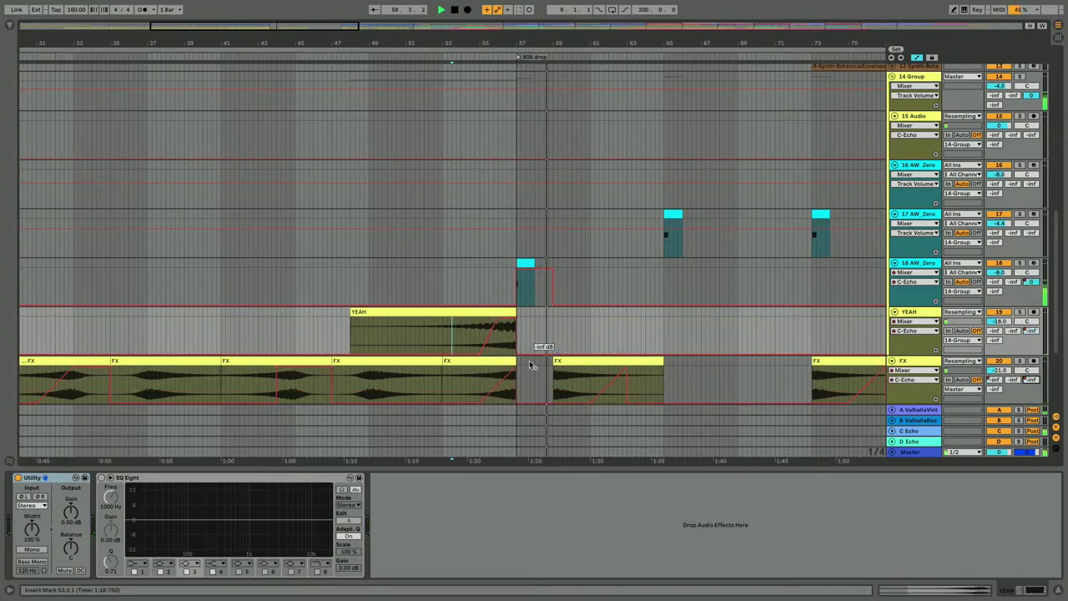
{"action": "left_click_drag", "start_coordinate": [508, 368], "coordinate": [503, 368]}
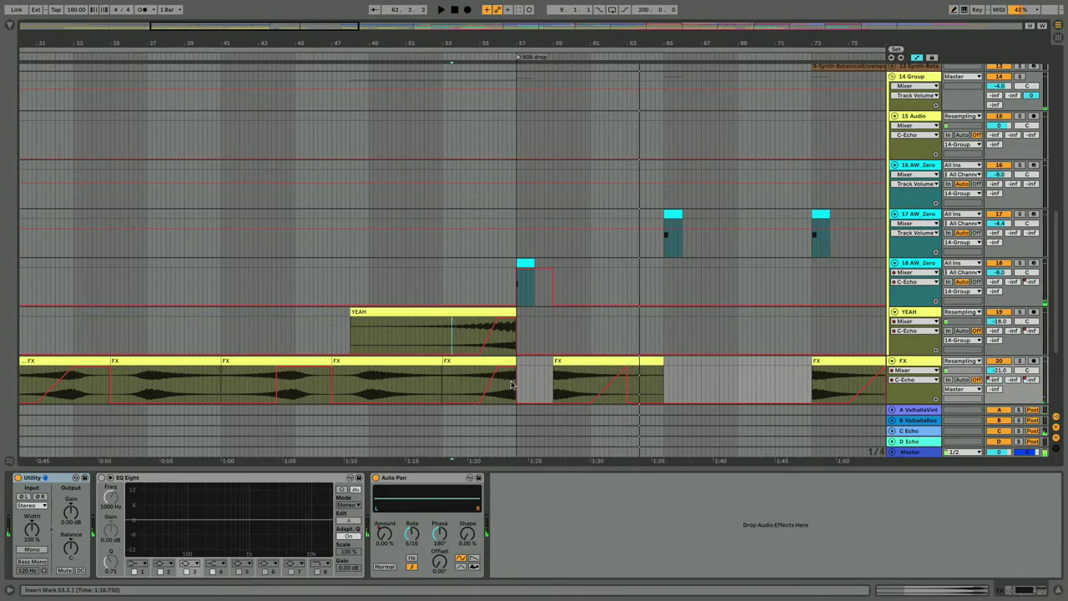
{"action": "key", "text": "space"}
Step: Move the FX clip from bar 59 to bar 57 and remove the C-Echo send ramp beneath it
{"action": "left_click_drag", "start_coordinate": [563, 369], "coordinate": [534, 373]}
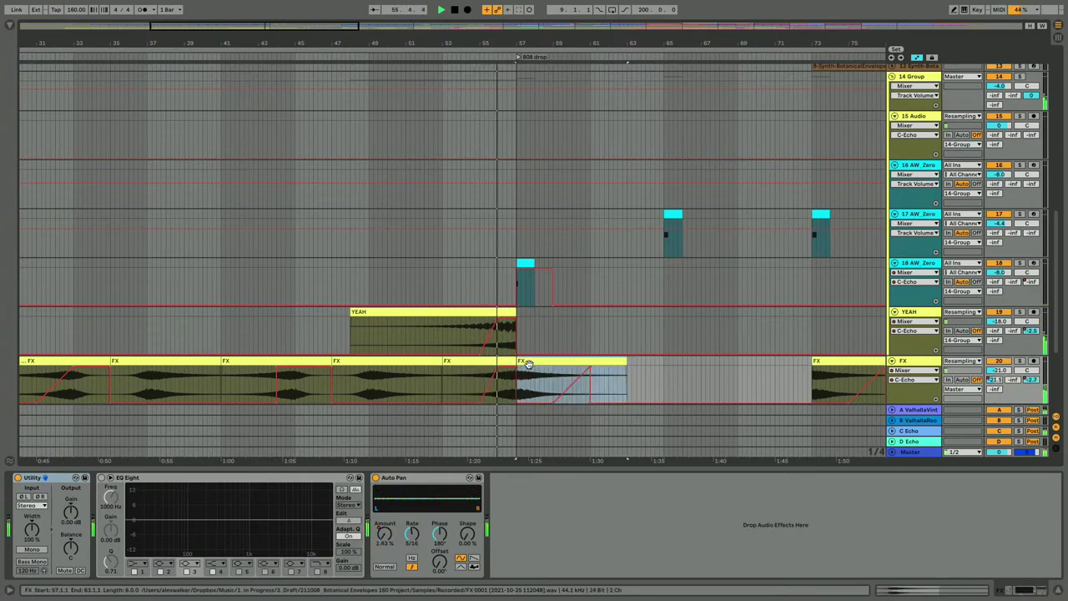
{"action": "right_click", "coordinate": [590, 405]}
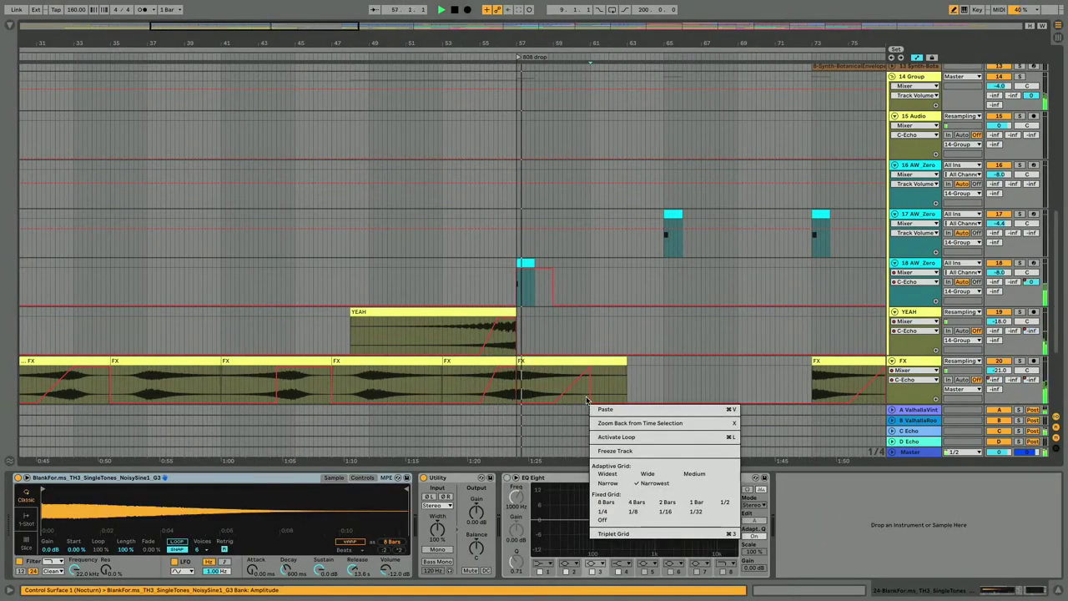
{"action": "left_click", "coordinate": [612, 389]}
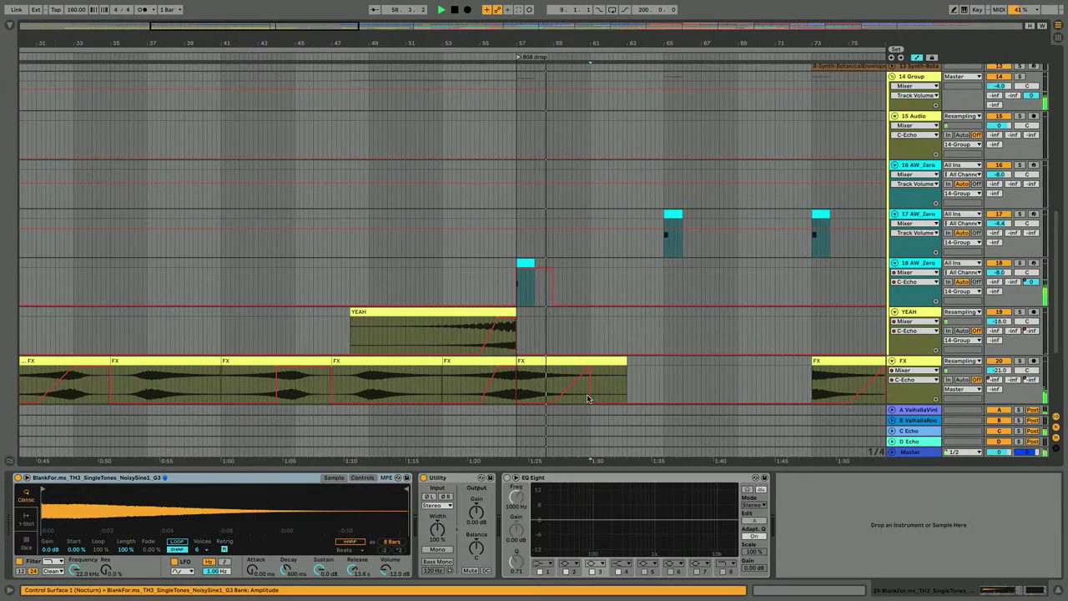
{"action": "left_click", "coordinate": [592, 402]}
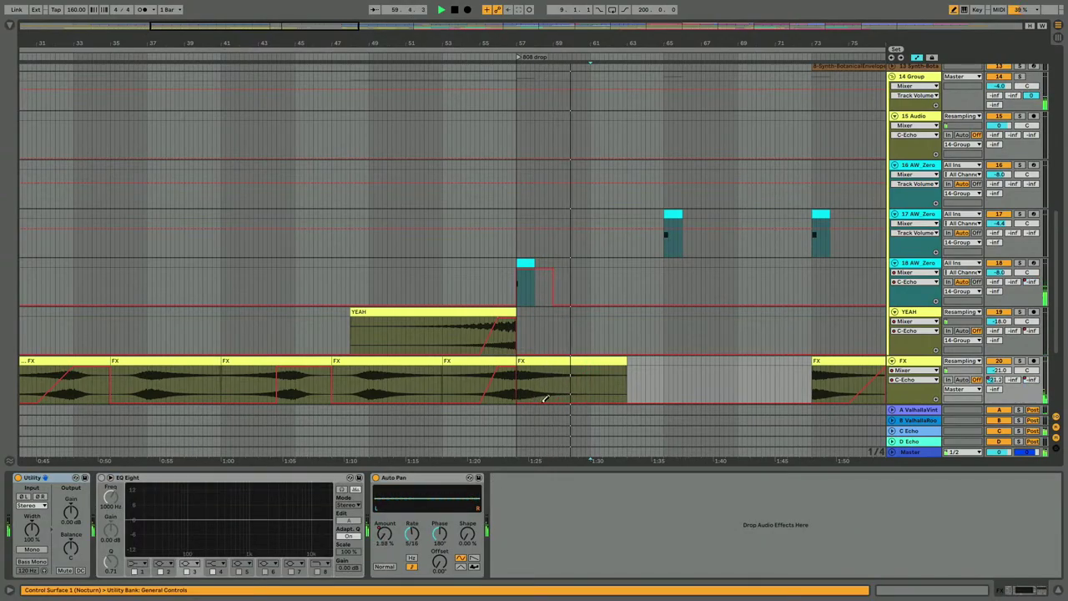
Step: Shorten the FX clip at bar 57 so it ends at bar 61, and hide the automation lanes
{"action": "left_click", "coordinate": [619, 360]}
{"action": "left_click_drag", "start_coordinate": [622, 360], "coordinate": [590, 361]}
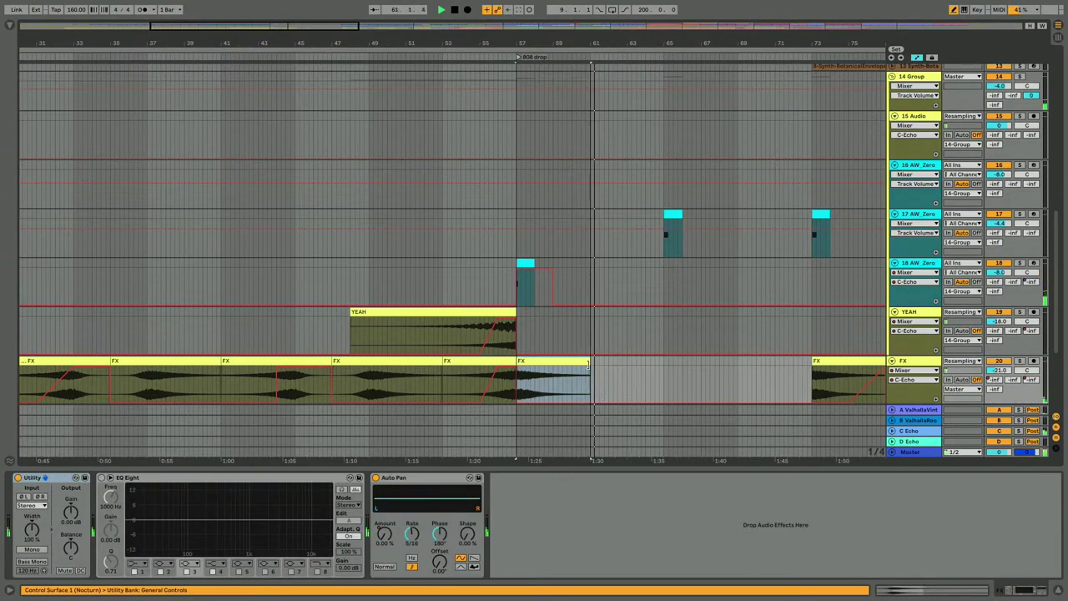
{"action": "key", "text": "a"}
Step: Check the notes in the Amen break clip at bar 61 while playing from bar 61
{"action": "scroll", "coordinate": [538, 302], "scroll_direction": "up", "scroll_amount": 5}
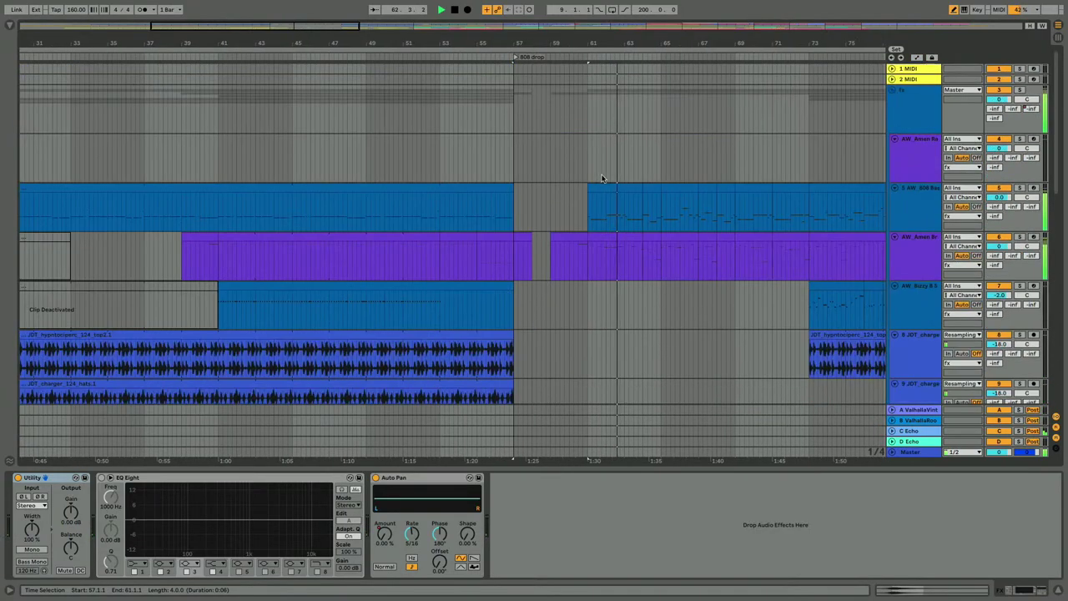
{"action": "double_click", "coordinate": [605, 233]}
{"action": "key", "text": "space"}
{"action": "key", "text": "space"}
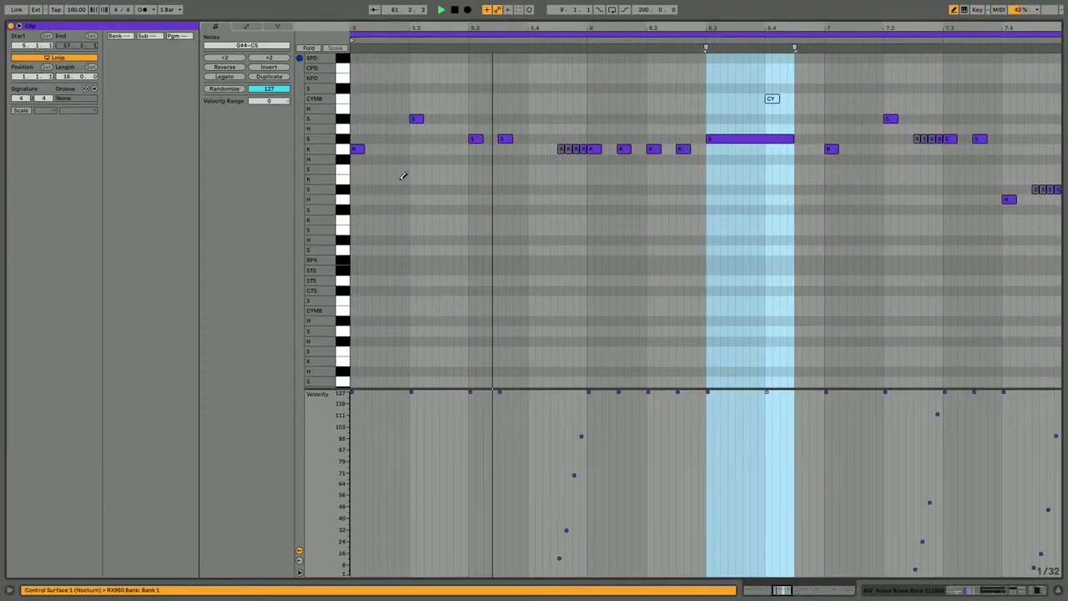
{"action": "key", "text": "shift+Tab"}
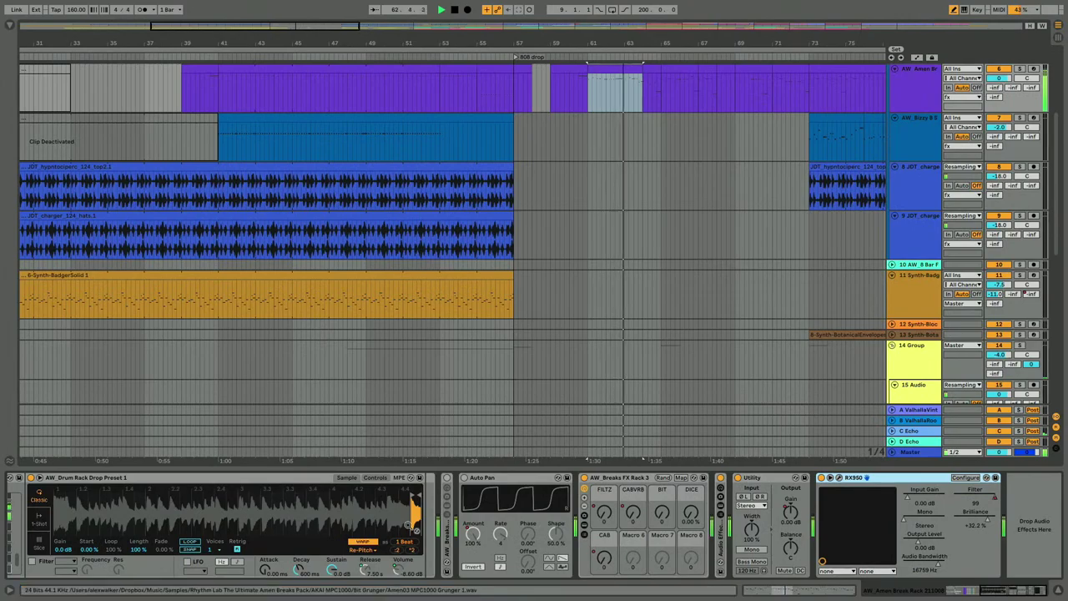
Step: Try an RX950 input gain of 3.50 dB on the Amen break track during playback, then return it to 0.00 dB
{"action": "scroll", "coordinate": [450, 530], "scroll_direction": "left", "scroll_amount": 5}
{"action": "scroll", "coordinate": [450, 530], "scroll_direction": "right", "scroll_amount": 5}
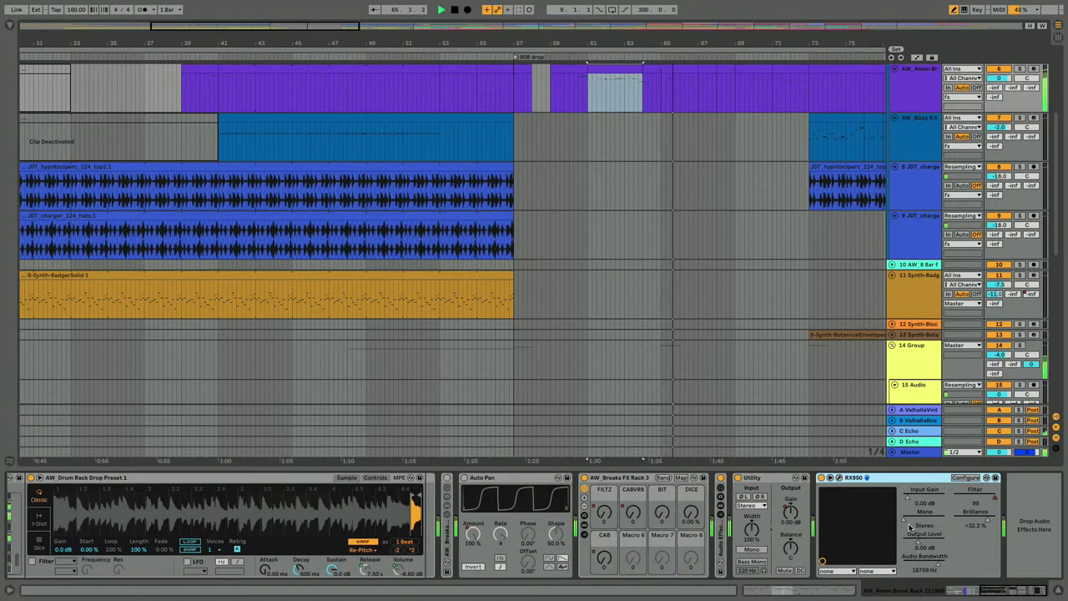
{"action": "left_click_drag", "start_coordinate": [907, 501], "coordinate": [907, 491]}
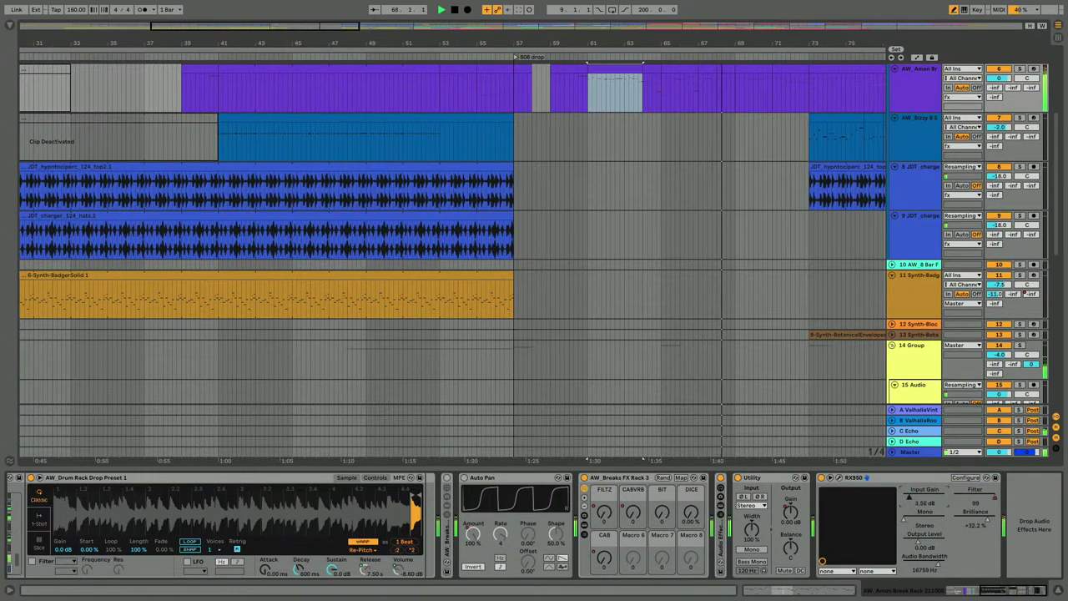
{"action": "left_click_drag", "start_coordinate": [908, 490], "coordinate": [908, 501]}
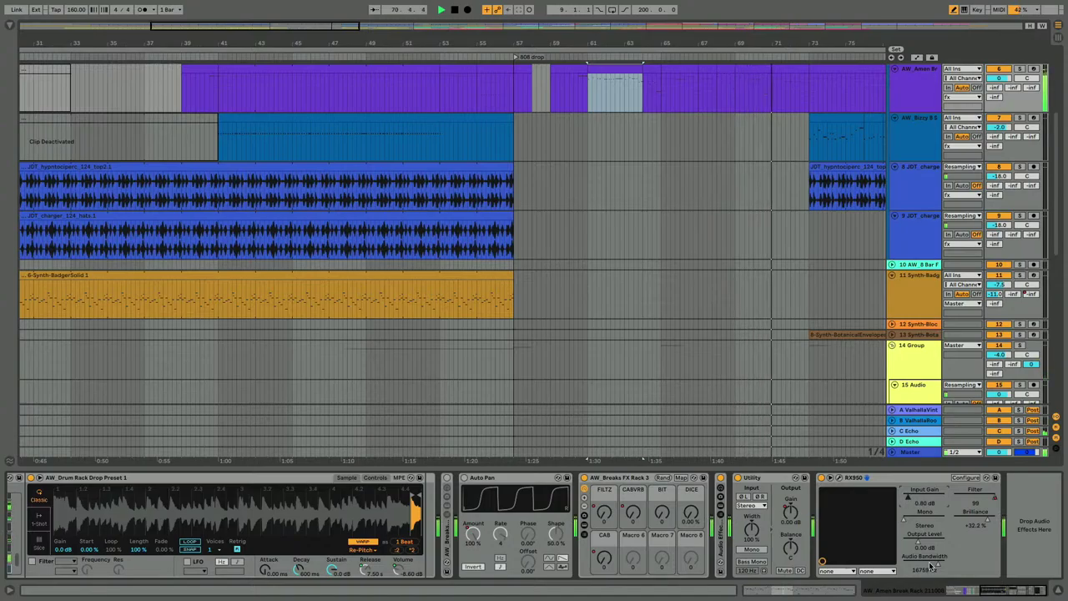
Step: Inspect the Master and fx group device chains in the Session mixer, and collapse the fx group's Audio Effect Rack
{"action": "key", "text": "Tab"}
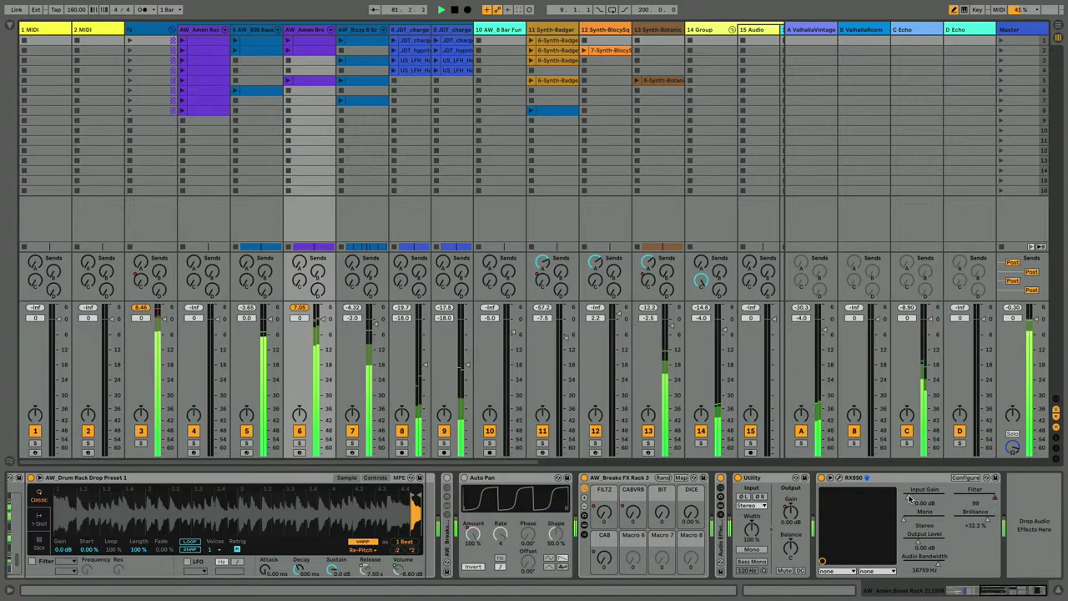
{"action": "left_click", "coordinate": [1029, 46]}
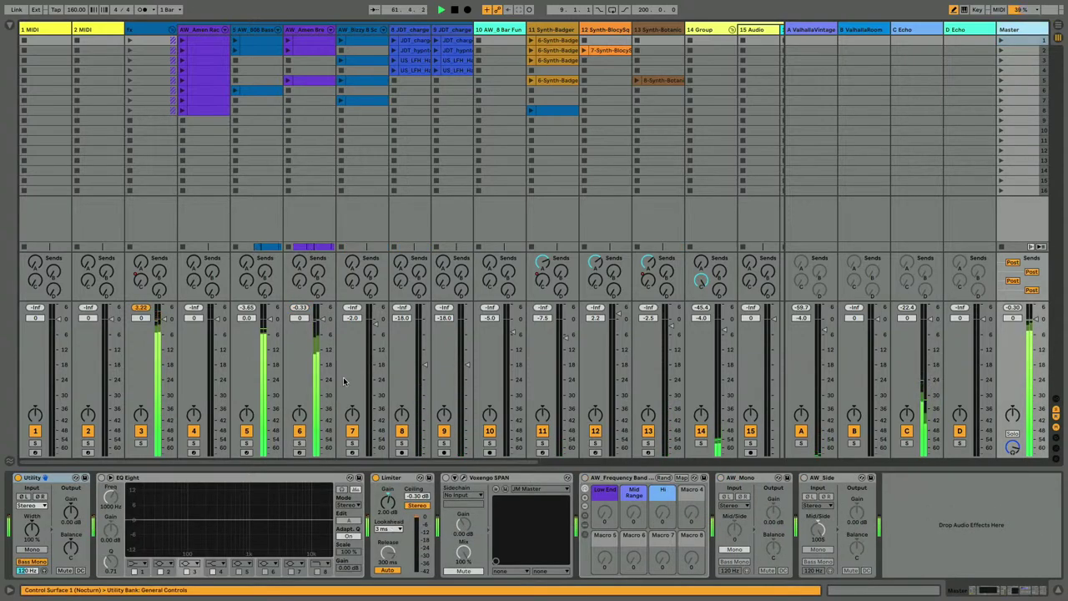
{"action": "left_click", "coordinate": [133, 30]}
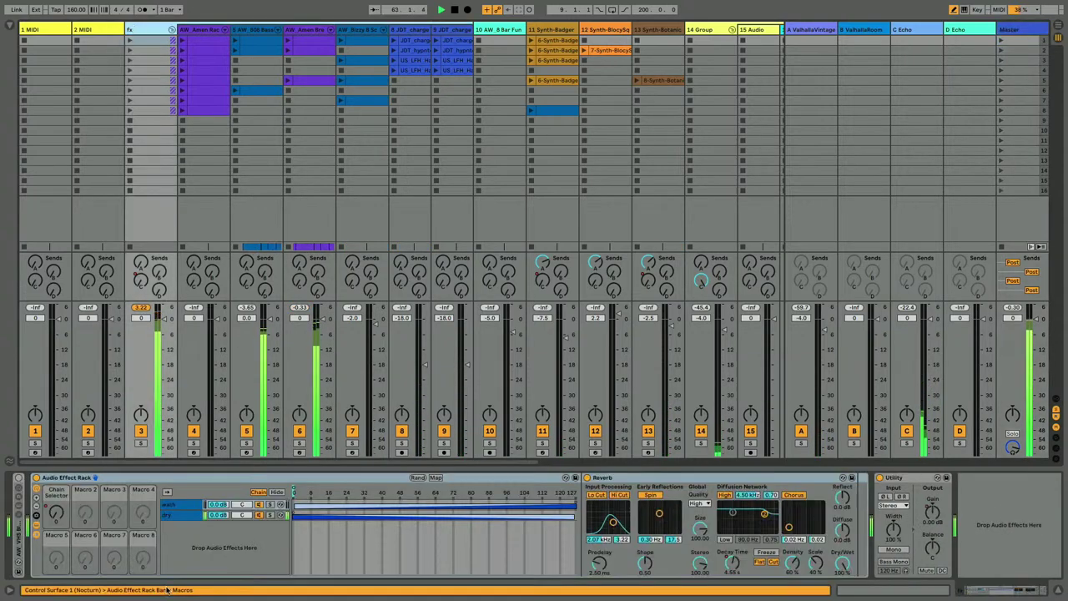
{"action": "double_click", "coordinate": [68, 478]}
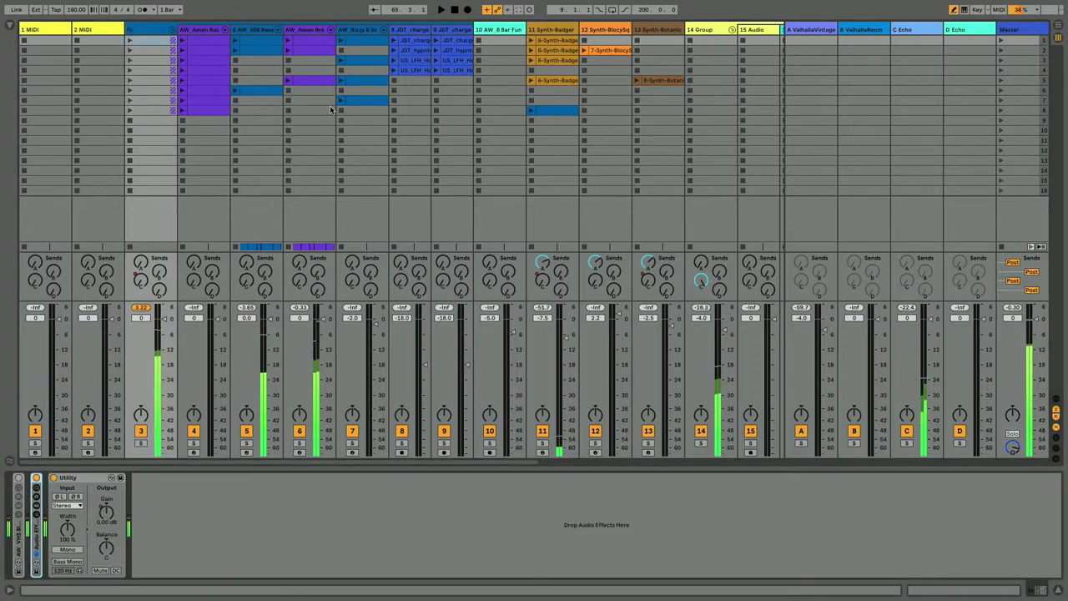
Step: Play the arrangement from the track 17 vocal clip at bar 65 and review the vocal, FX and STRANJAH tracks around it
{"action": "key", "text": "Tab"}
{"action": "left_click_drag", "start_coordinate": [489, 48], "coordinate": [231, 48]}
{"action": "scroll", "coordinate": [260, 202], "scroll_direction": "down", "scroll_amount": 5}
{"action": "scroll", "coordinate": [260, 202], "scroll_direction": "left", "scroll_amount": 2}
{"action": "scroll", "coordinate": [261, 202], "scroll_direction": "down", "scroll_amount": 4}
{"action": "scroll", "coordinate": [261, 202], "scroll_direction": "left", "scroll_amount": 3}
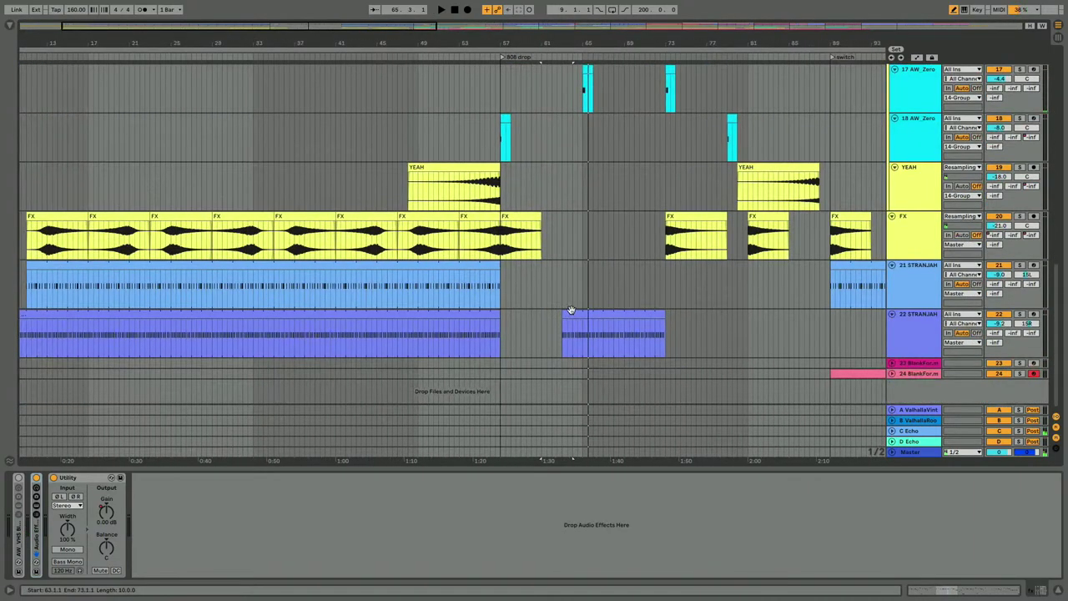
{"action": "scroll", "coordinate": [572, 310], "scroll_direction": "up", "scroll_amount": 6}
{"action": "left_click", "coordinate": [582, 344]}
{"action": "key", "text": "space"}
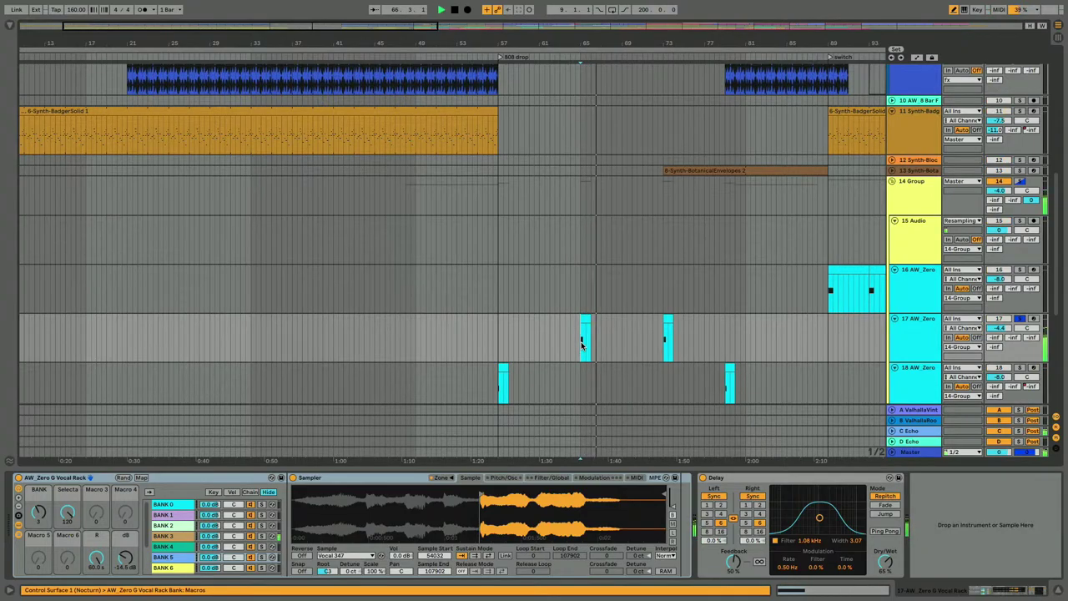
{"action": "scroll", "coordinate": [581, 341], "scroll_direction": "down", "scroll_amount": 5}
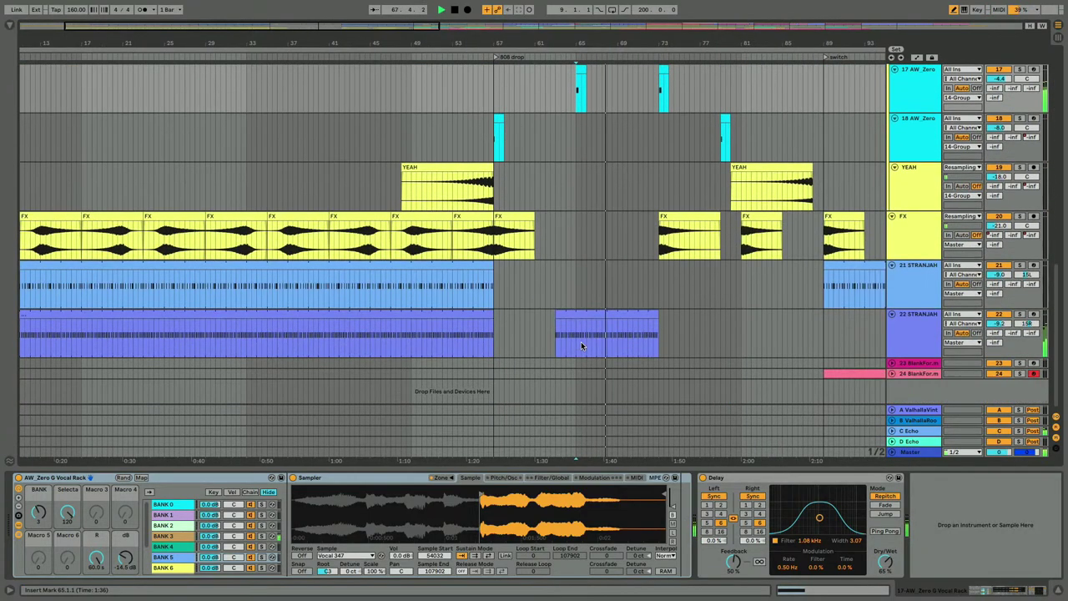
{"action": "scroll", "coordinate": [581, 341], "scroll_direction": "up", "scroll_amount": 4}
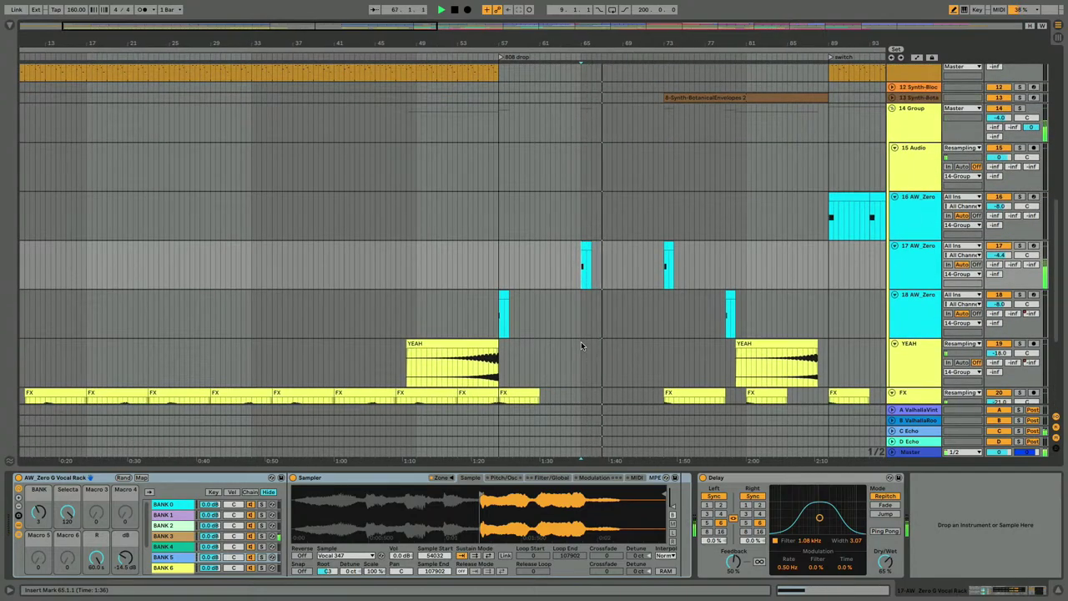
Step: Switch to the Google Docs checklist and mark the intro fade-in and staccato pitch-down build-up tasks as done
{"action": "key", "text": "ctrl+Up"}
{"action": "left_click", "coordinate": [537, 364]}
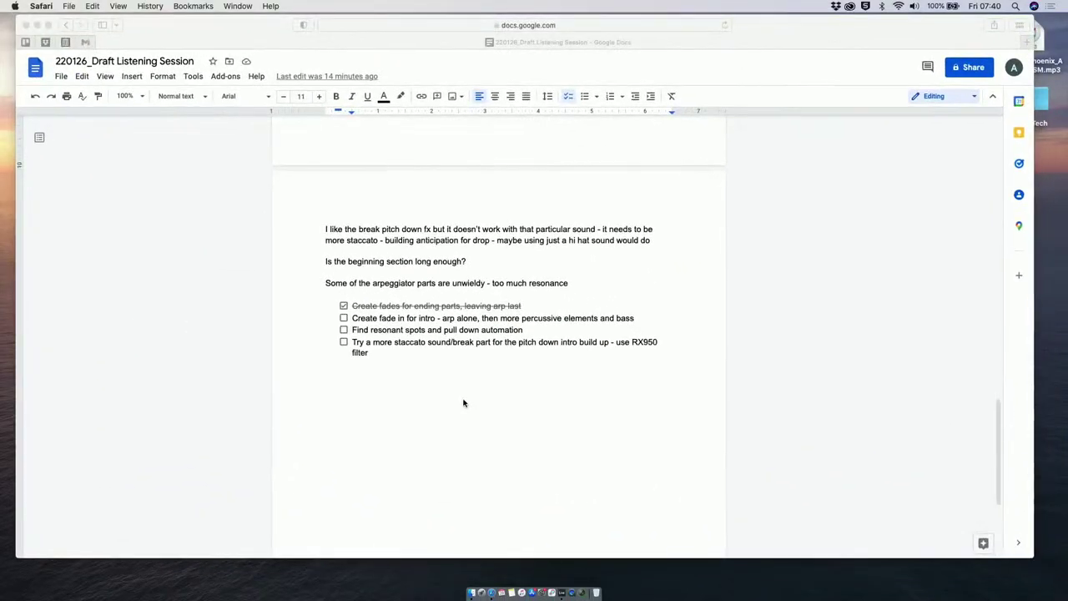
{"action": "left_click", "coordinate": [344, 319]}
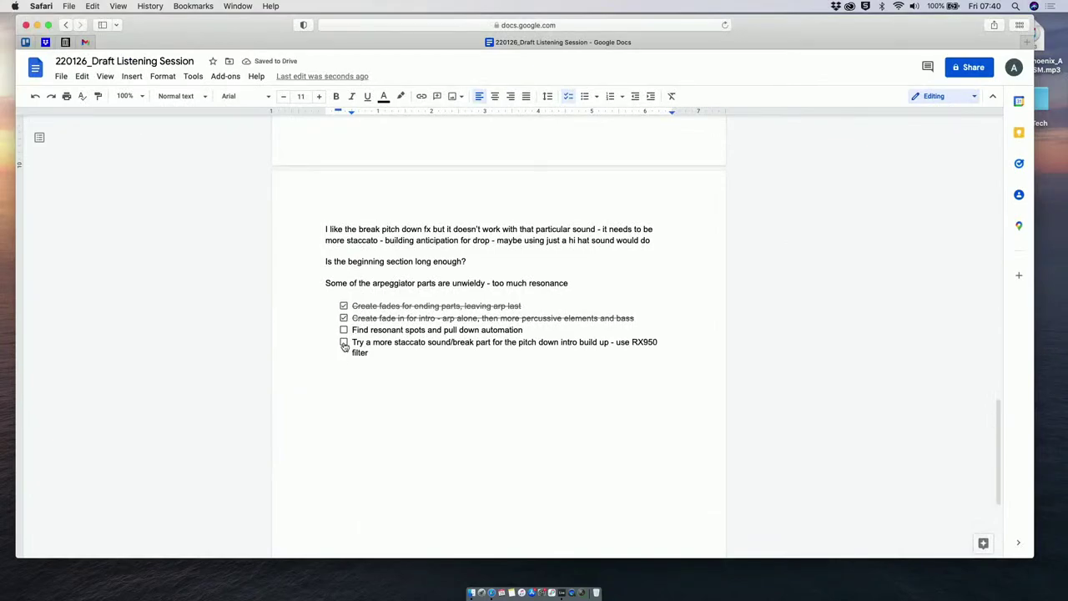
{"action": "left_click", "coordinate": [344, 343]}
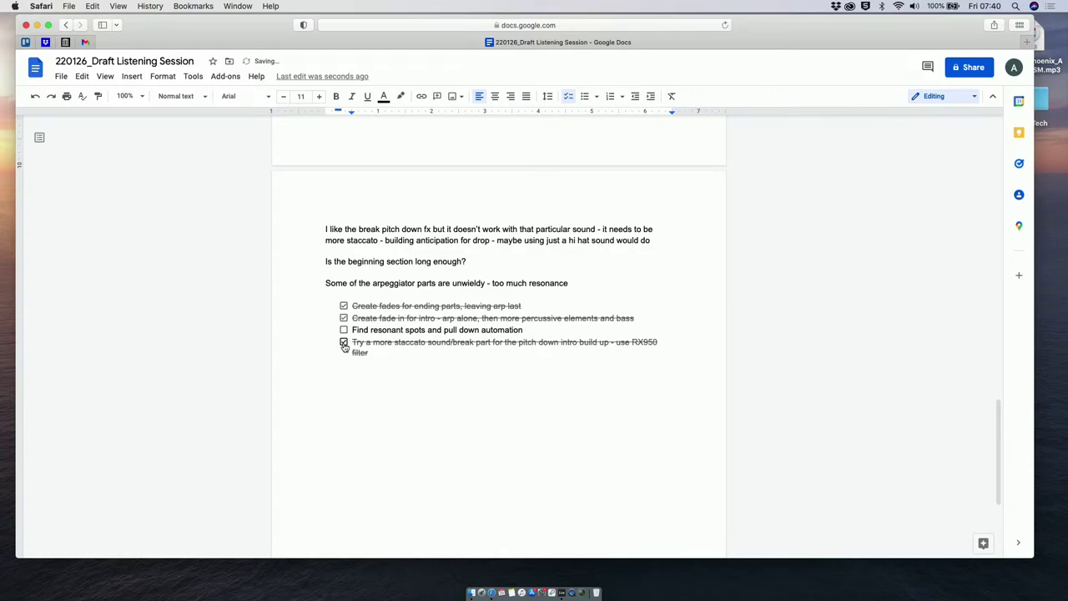
Step: Review the Botanical Envelopes notes in the document and switch back to Ableton Live
{"action": "scroll", "coordinate": [328, 357], "scroll_direction": "up", "scroll_amount": 5}
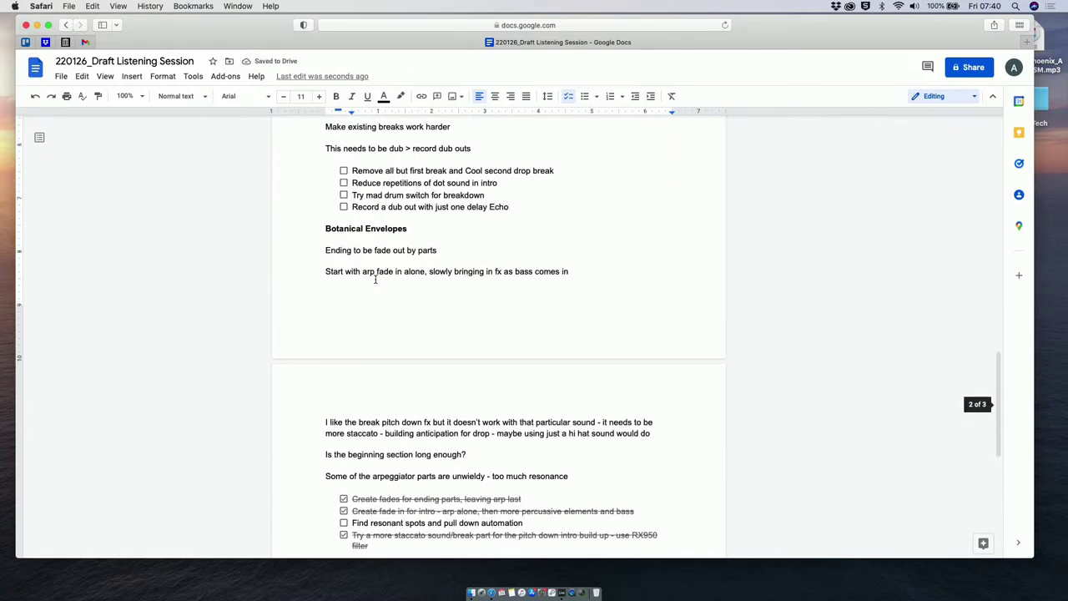
{"action": "scroll", "coordinate": [376, 280], "scroll_direction": "up", "scroll_amount": 1}
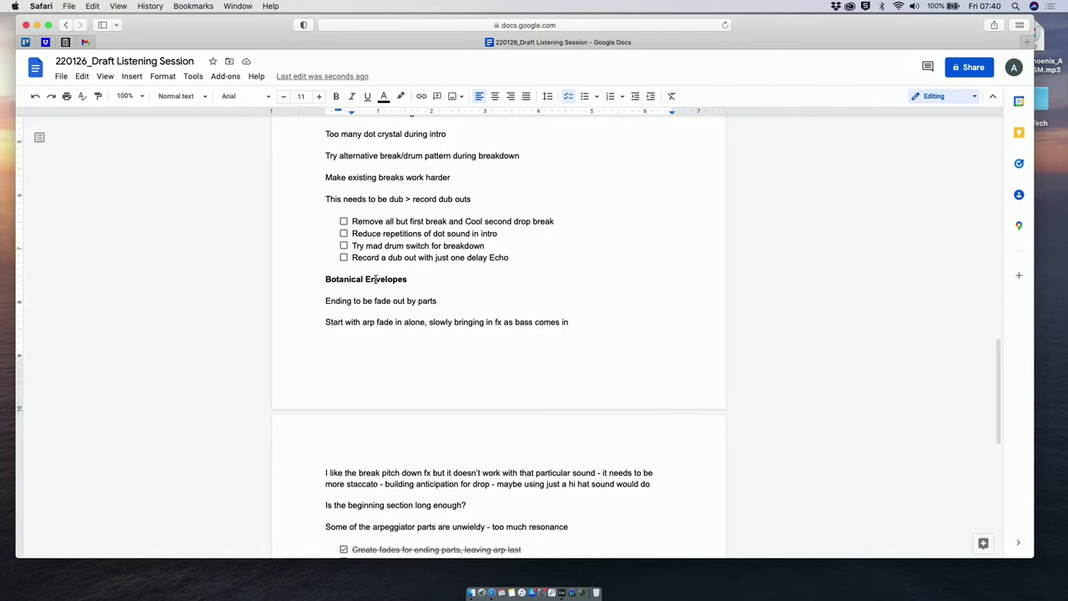
{"action": "scroll", "coordinate": [376, 280], "scroll_direction": "down", "scroll_amount": 3}
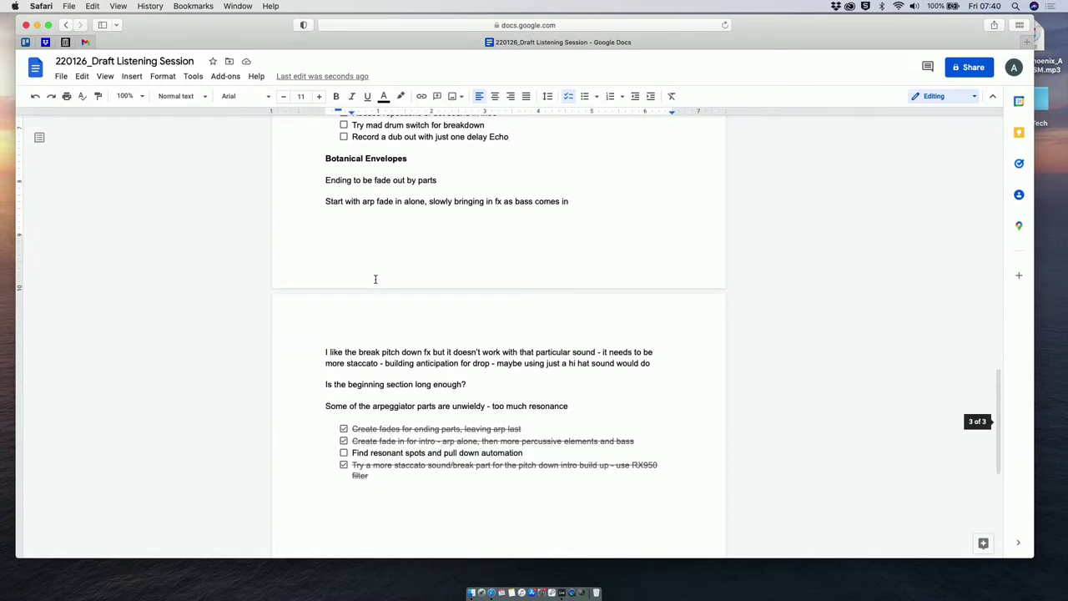
{"action": "key", "text": "ctrl+Up"}
{"action": "left_click", "coordinate": [575, 38]}
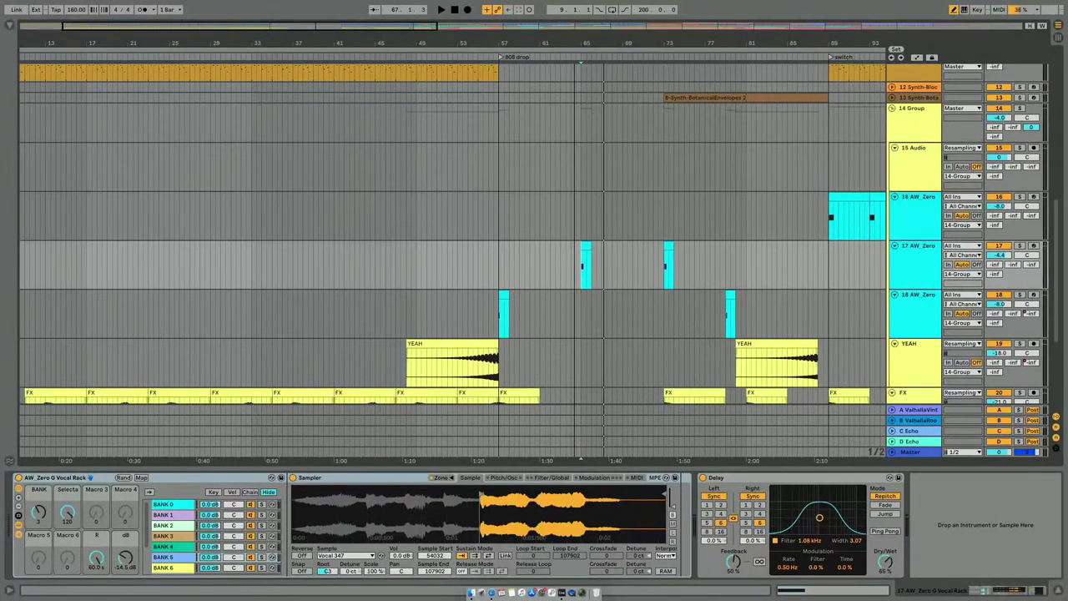
Step: Show the whole arrangement with the fx group folded and play from the switch locator at bar 89
{"action": "scroll", "coordinate": [608, 202], "scroll_direction": "down", "scroll_amount": 5}
{"action": "scroll", "coordinate": [614, 205], "scroll_direction": "up", "scroll_amount": 10}
{"action": "key", "text": "super+a"}
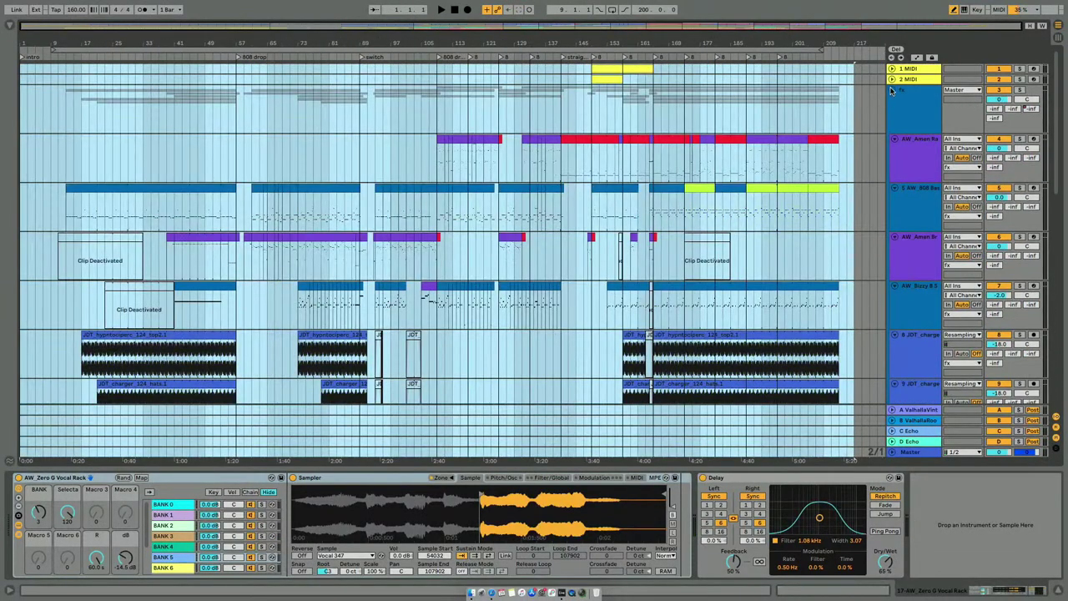
{"action": "left_click", "coordinate": [891, 90]}
{"action": "left_click", "coordinate": [559, 52]}
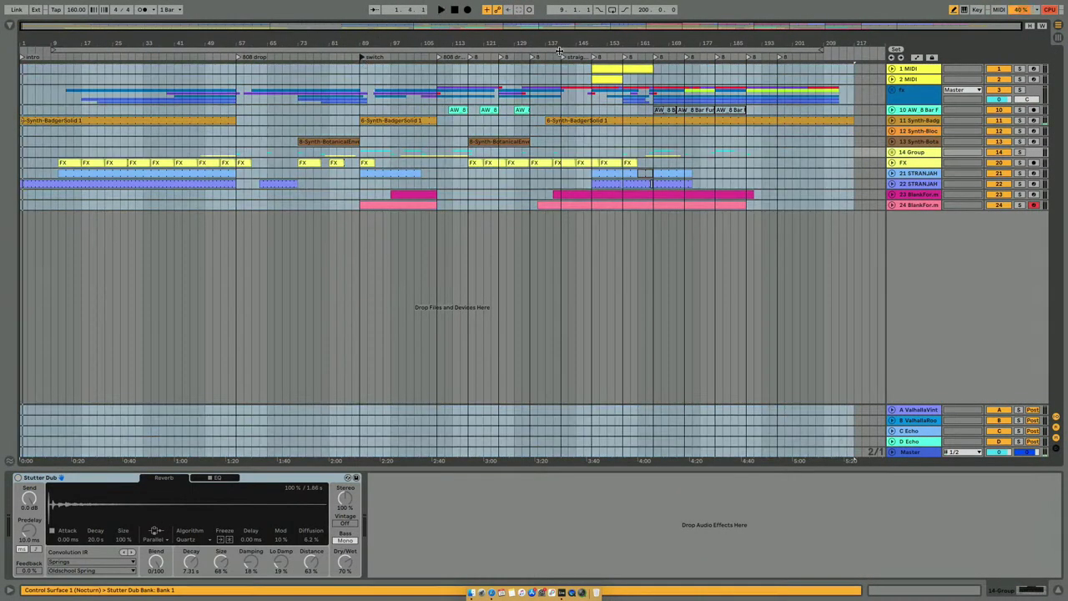
{"action": "key", "text": "space"}
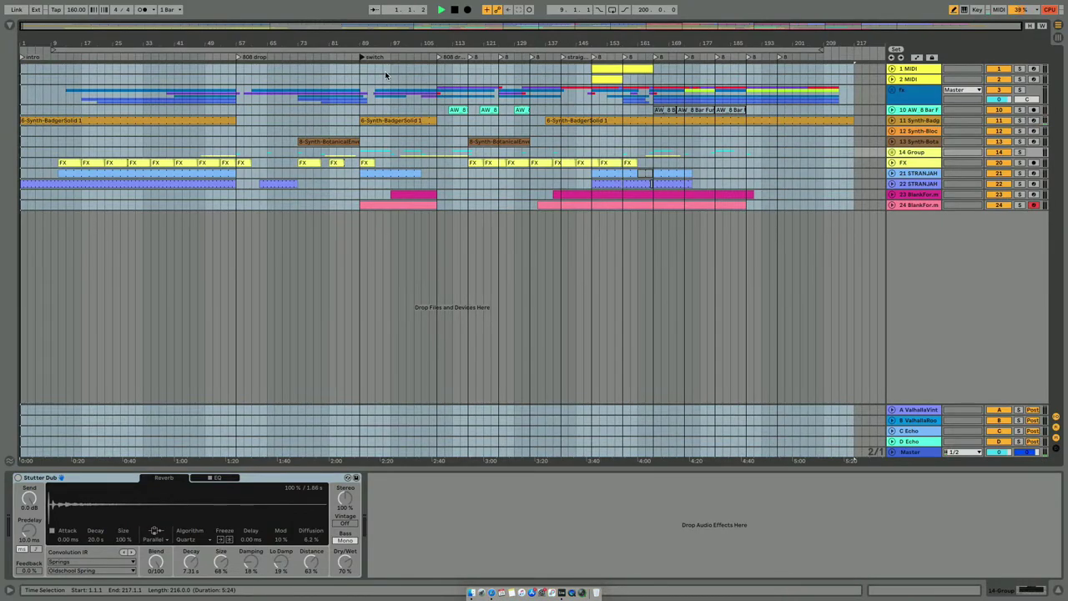
Step: Check the Master track's levels and device chain in the Session mixer during playback
{"action": "key", "text": "Tab"}
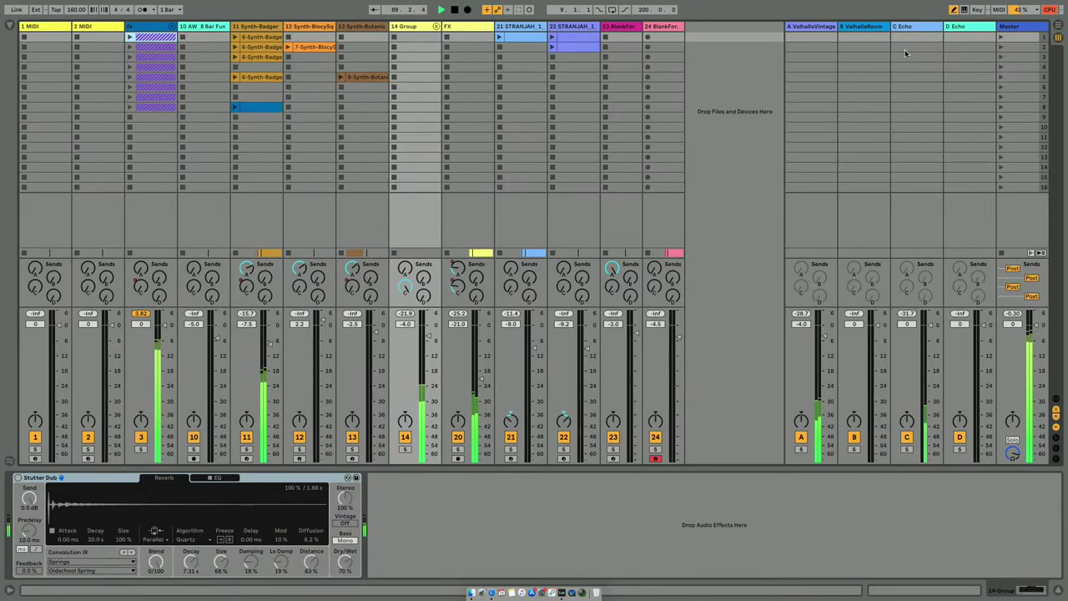
{"action": "left_click", "coordinate": [1010, 27]}
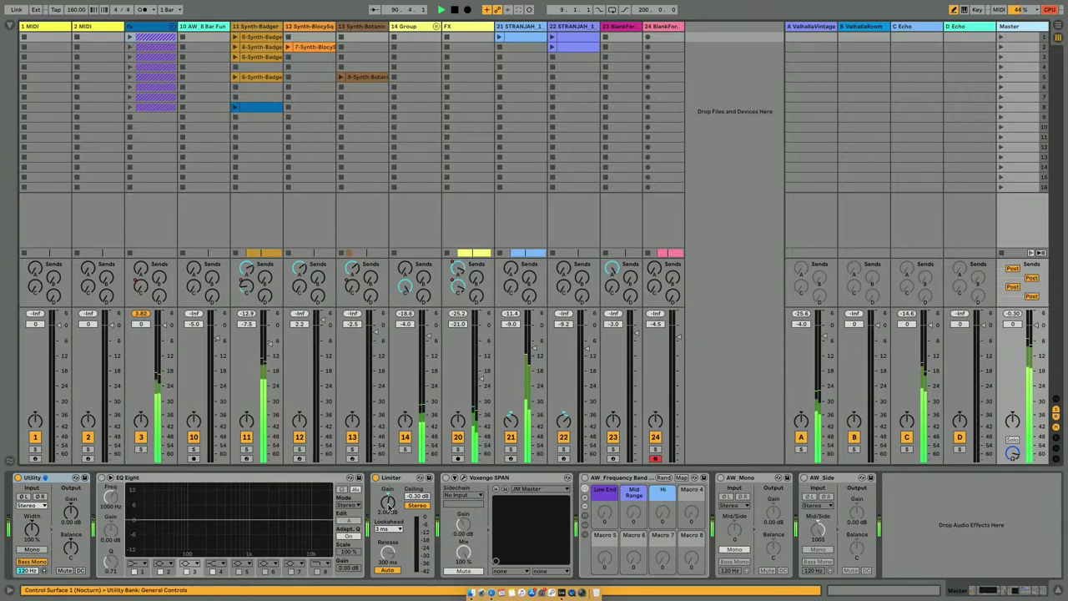
{"action": "key", "text": "Tab"}
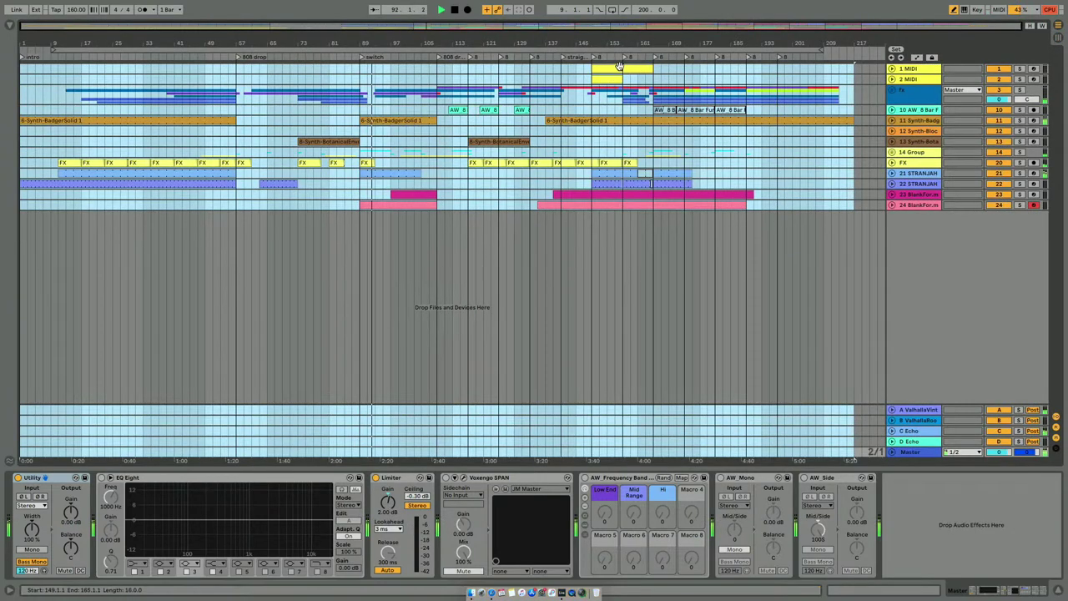
Step: Play from the locator at bar 149, reset the fx group's peak level and show its device chain
{"action": "left_click", "coordinate": [592, 56]}
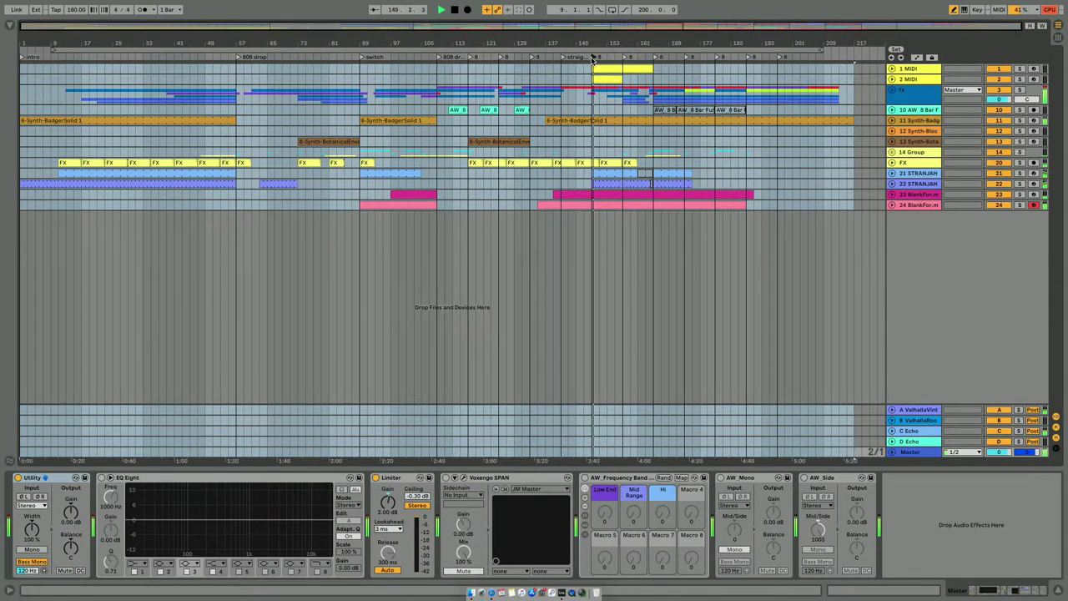
{"action": "key", "text": "Tab"}
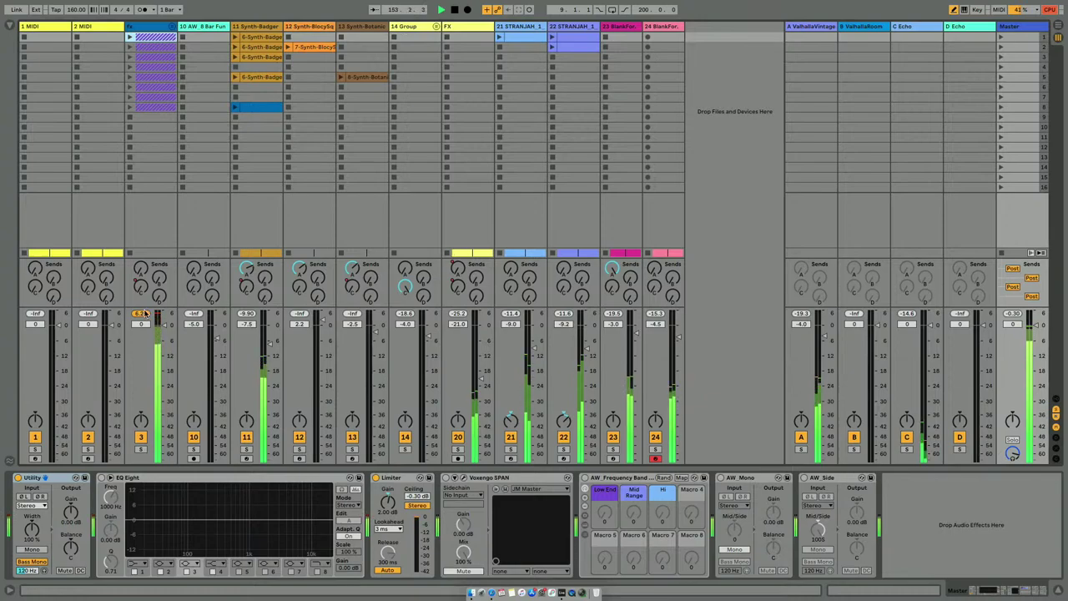
{"action": "left_click", "coordinate": [141, 316]}
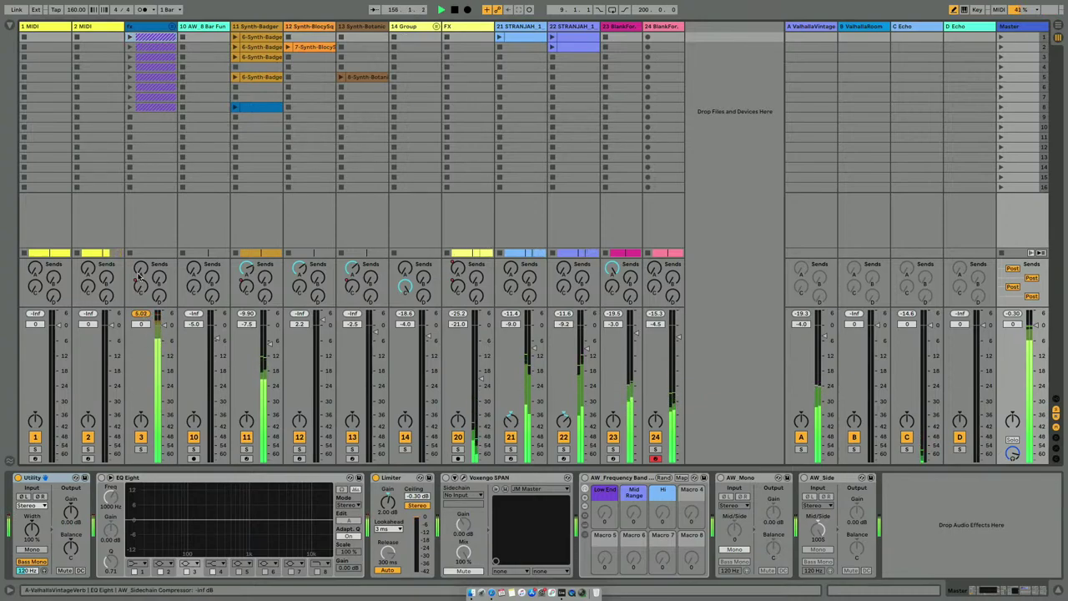
{"action": "left_click", "coordinate": [140, 276]}
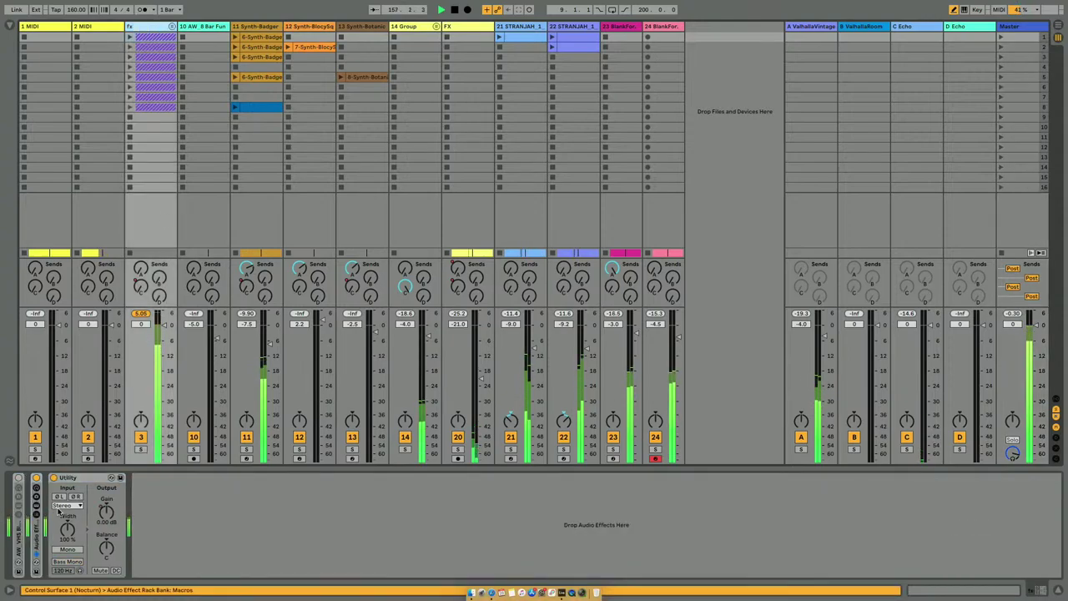
Step: Unfold the fx group in the mixer and inspect the levels and devices of its Amen rack, 808 bass and Amen break tracks
{"action": "left_click", "coordinate": [172, 26]}
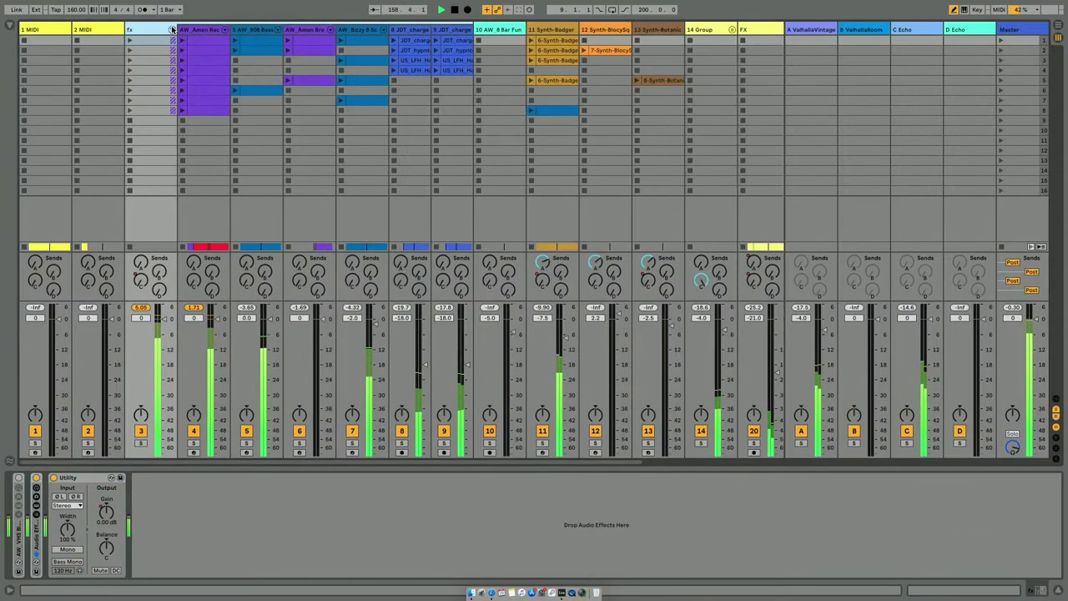
{"action": "left_click", "coordinate": [191, 29]}
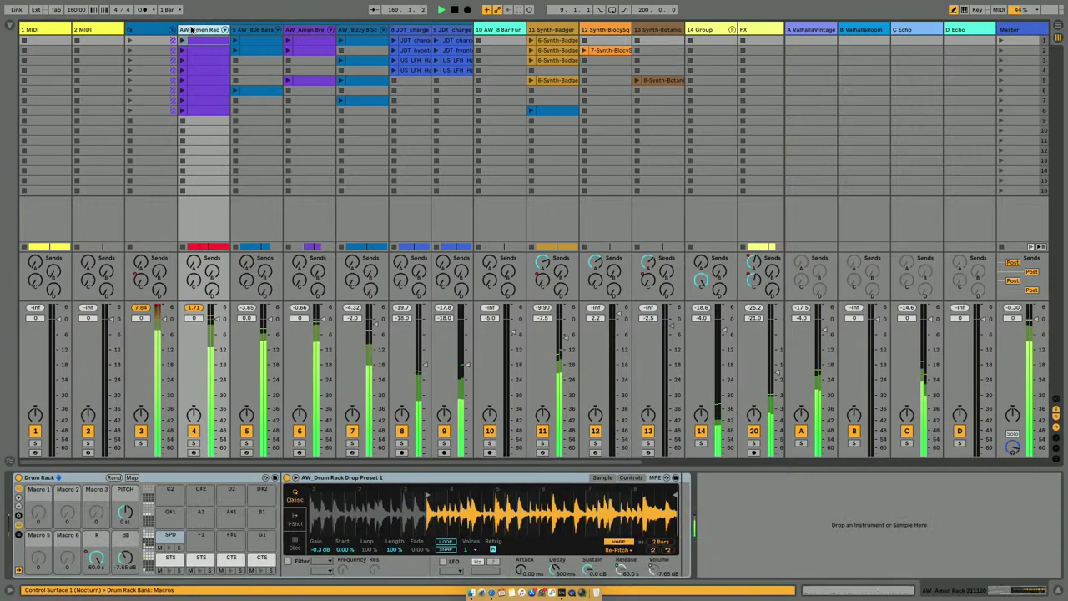
{"action": "left_click", "coordinate": [254, 29]}
{"action": "left_click", "coordinate": [305, 30]}
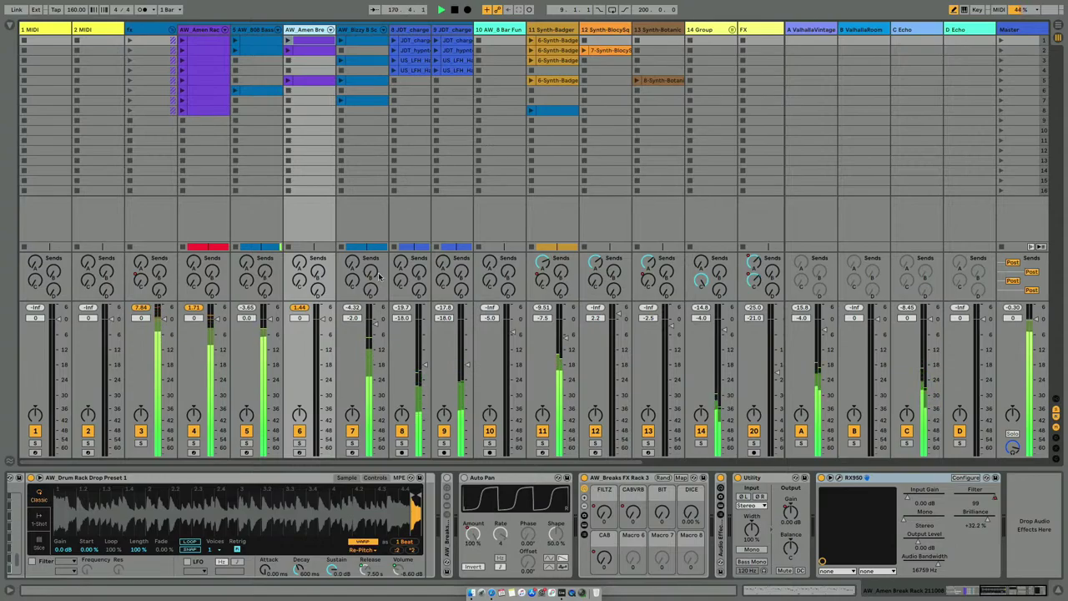
{"action": "scroll", "coordinate": [378, 276], "scroll_direction": "right", "scroll_amount": 5}
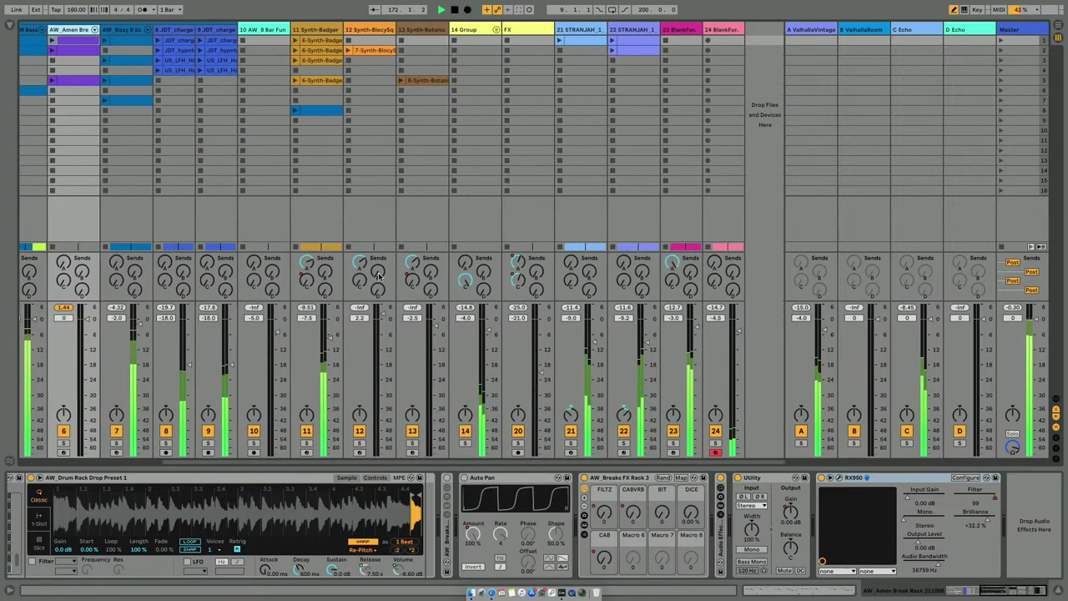
Step: Stop playback, return to the full arrangement overview and fold the fx group
{"action": "key", "text": "Tab"}
{"action": "scroll", "coordinate": [545, 315], "scroll_direction": "down", "scroll_amount": 6}
{"action": "left_click", "coordinate": [561, 248]}
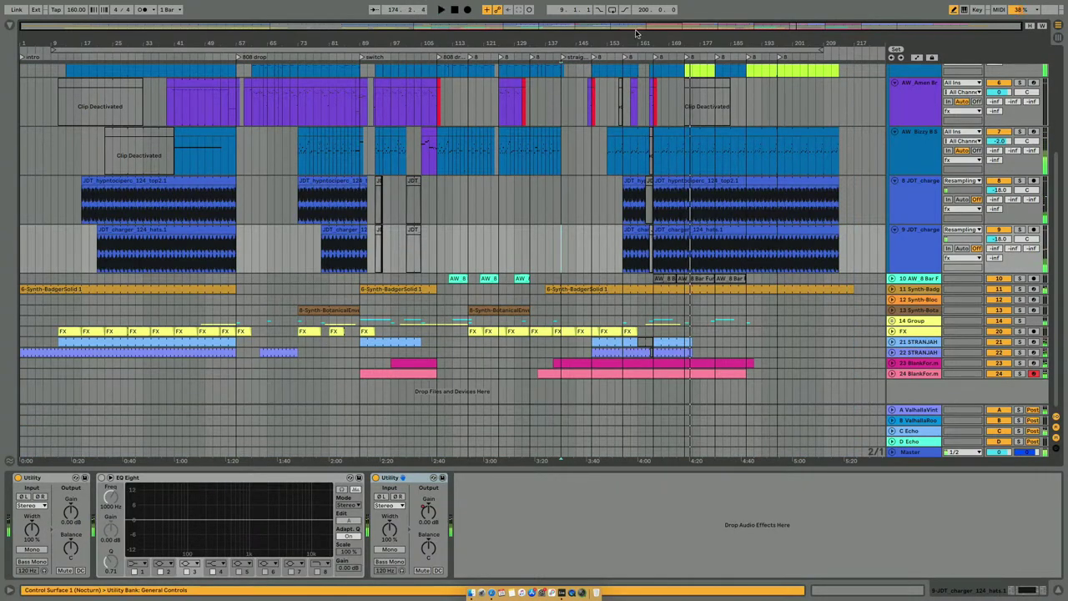
{"action": "scroll", "coordinate": [853, 254], "scroll_direction": "up", "scroll_amount": 6}
{"action": "key", "text": "super+a"}
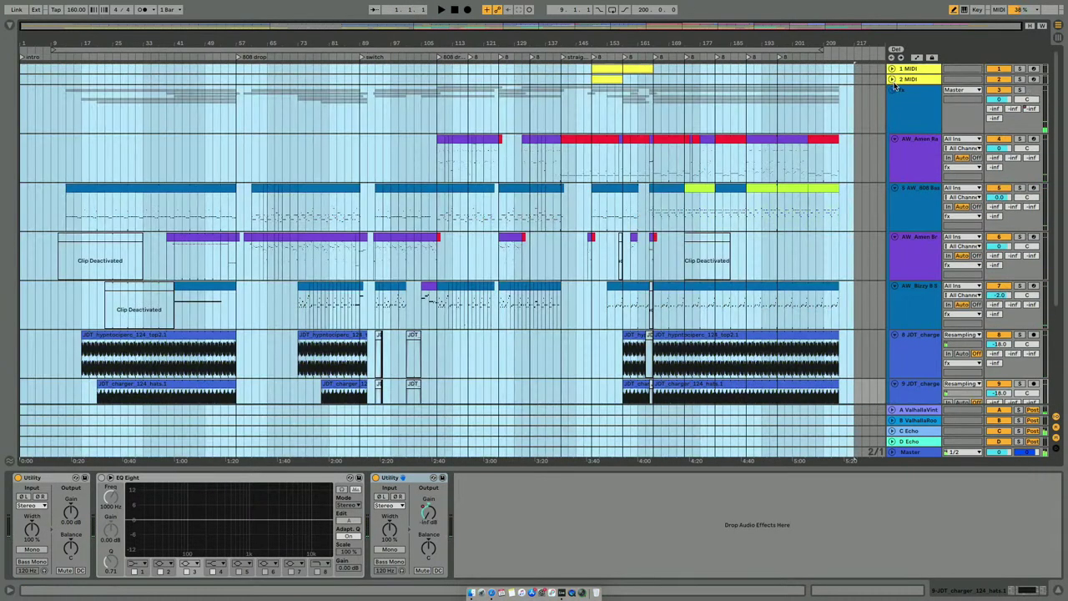
{"action": "left_click", "coordinate": [894, 89]}
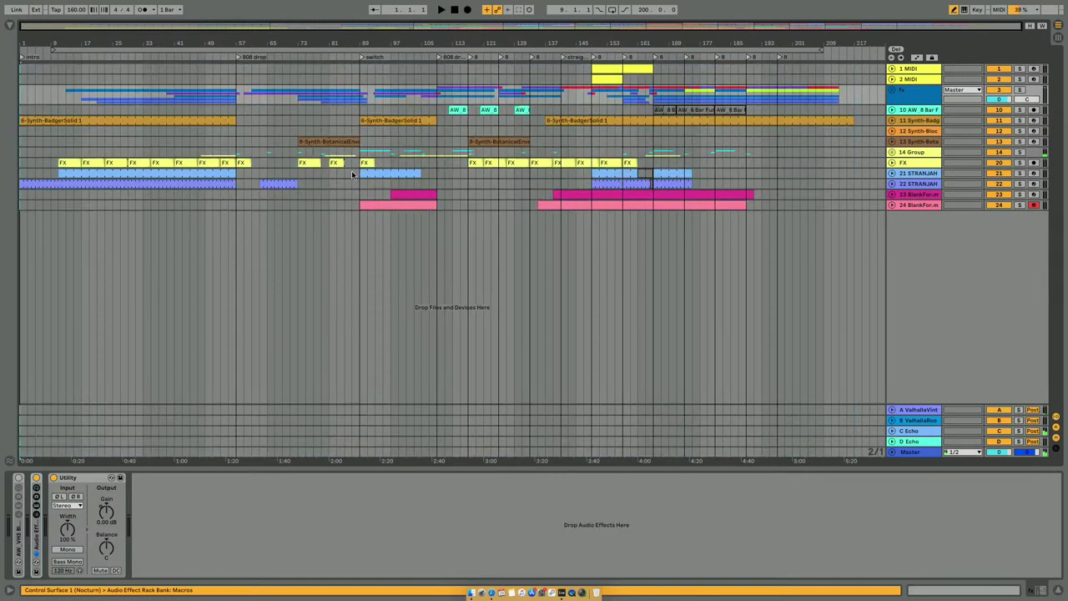
Step: Export the Master track as an MP3 named 220128_Botanical Envelopes 160.mp3 into the Splurges folder
{"action": "left_click", "coordinate": [62, 6]}
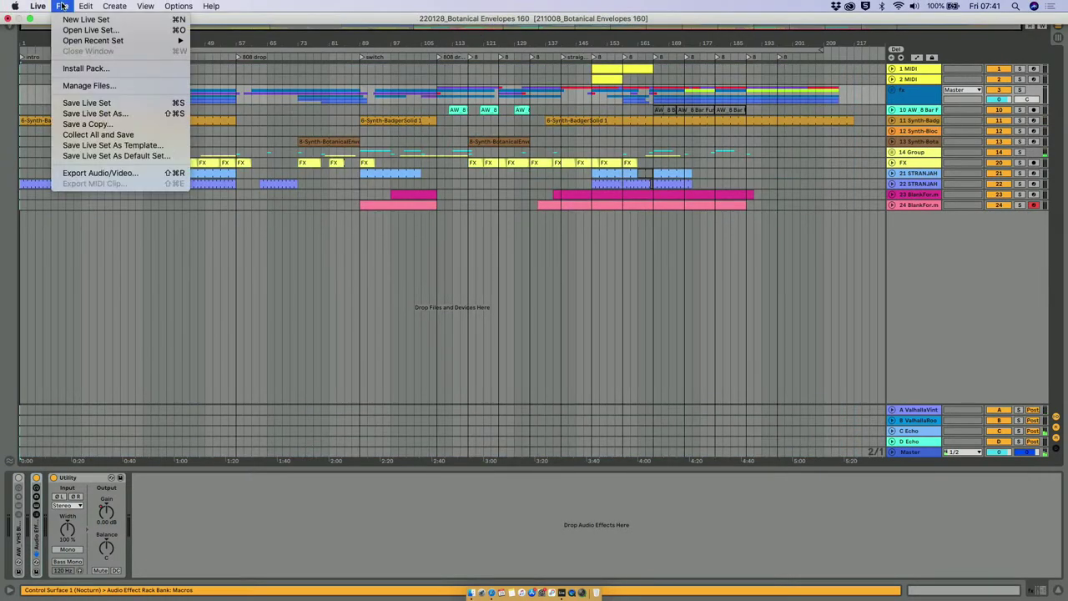
{"action": "left_click", "coordinate": [89, 172]}
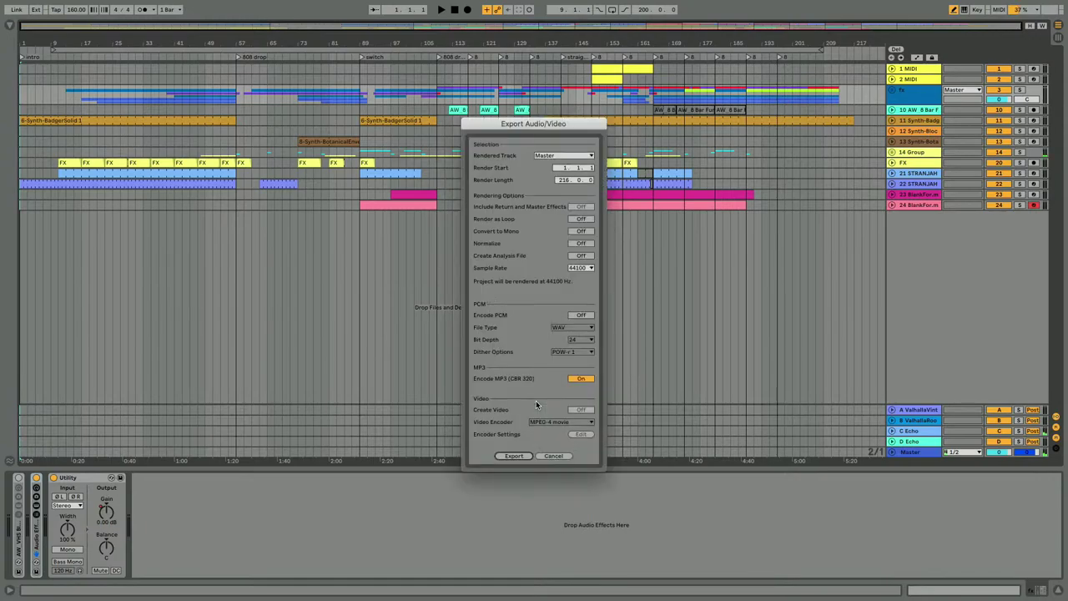
{"action": "left_click", "coordinate": [513, 456]}
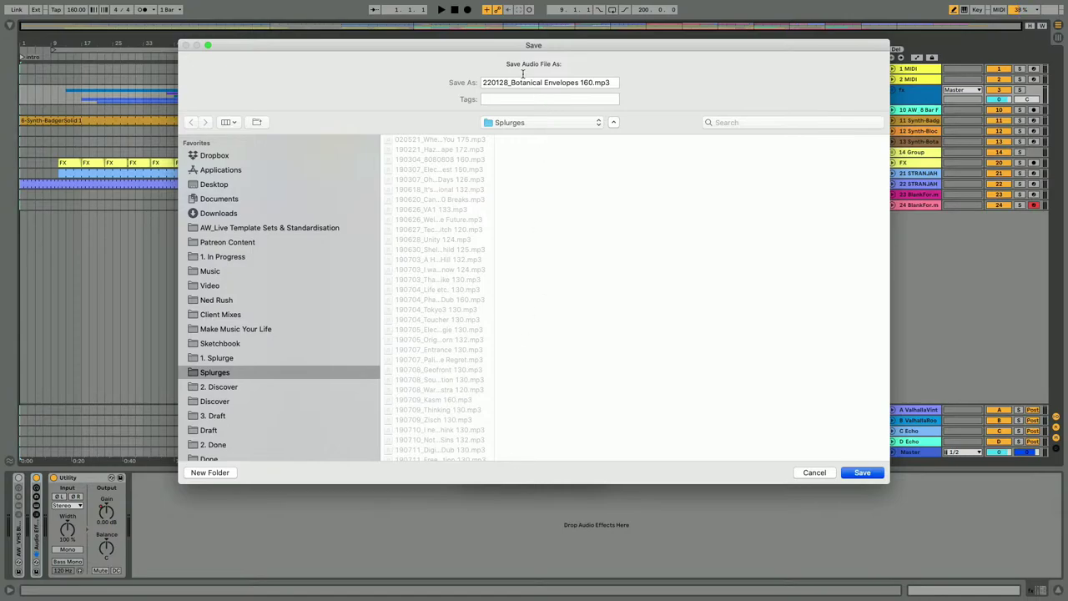
{"action": "left_click_drag", "start_coordinate": [513, 45], "coordinate": [452, 27]}
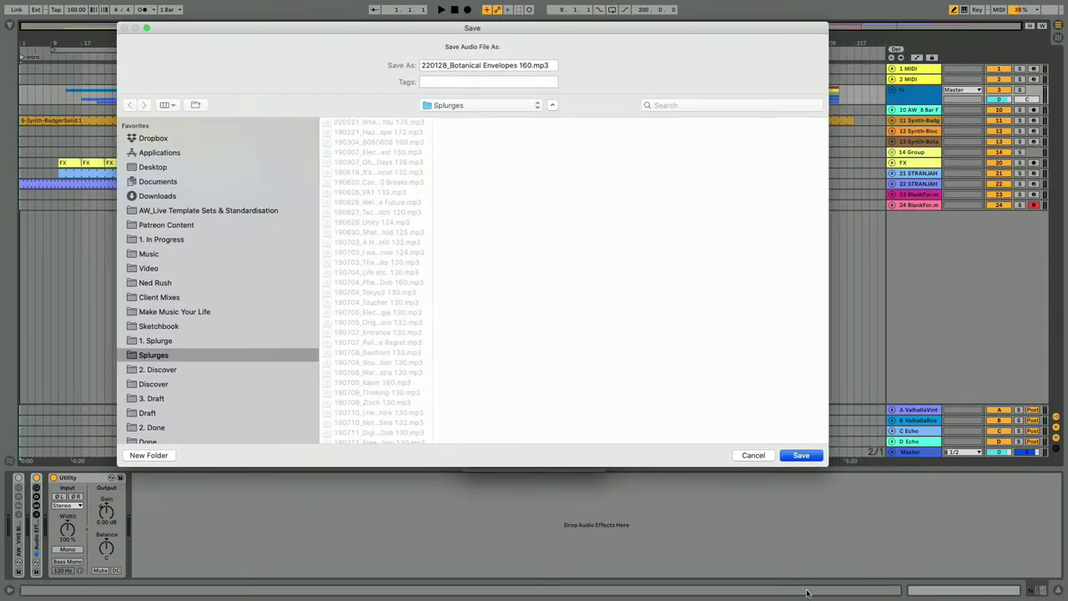
{"action": "left_click", "coordinate": [800, 456]}
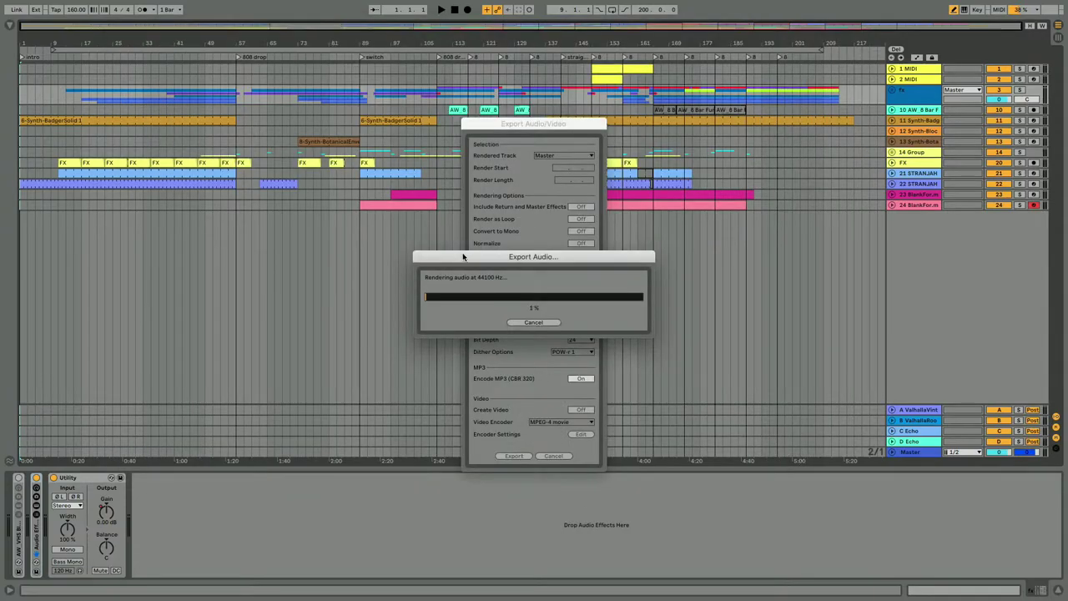
Step: Switch to Finder's 3. Draft folder window on the desktop and check today's date
{"action": "key", "text": "ctrl+Up"}
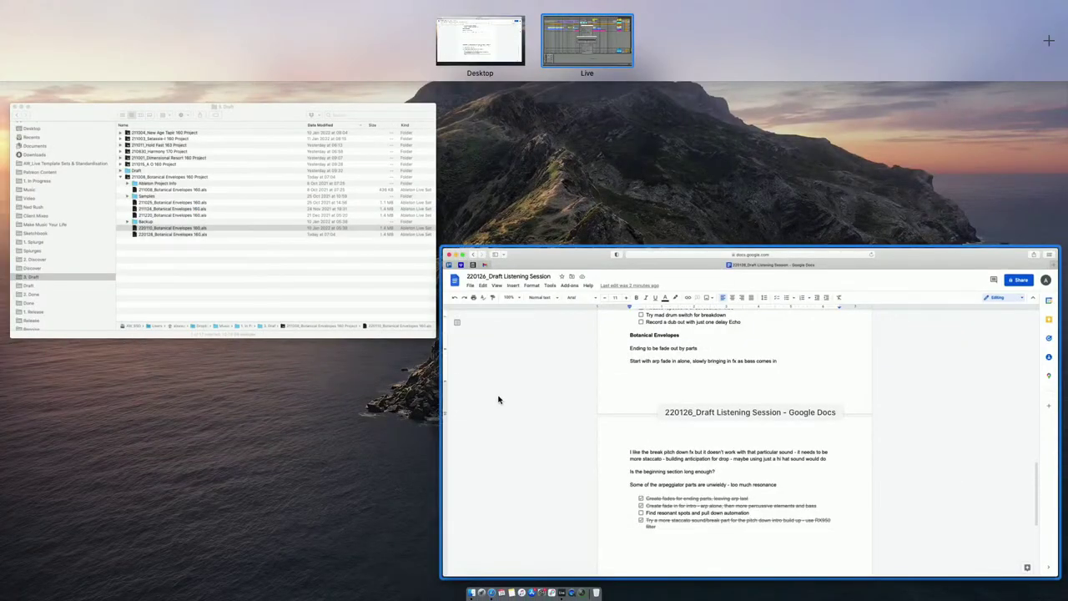
{"action": "left_click", "coordinate": [358, 321]}
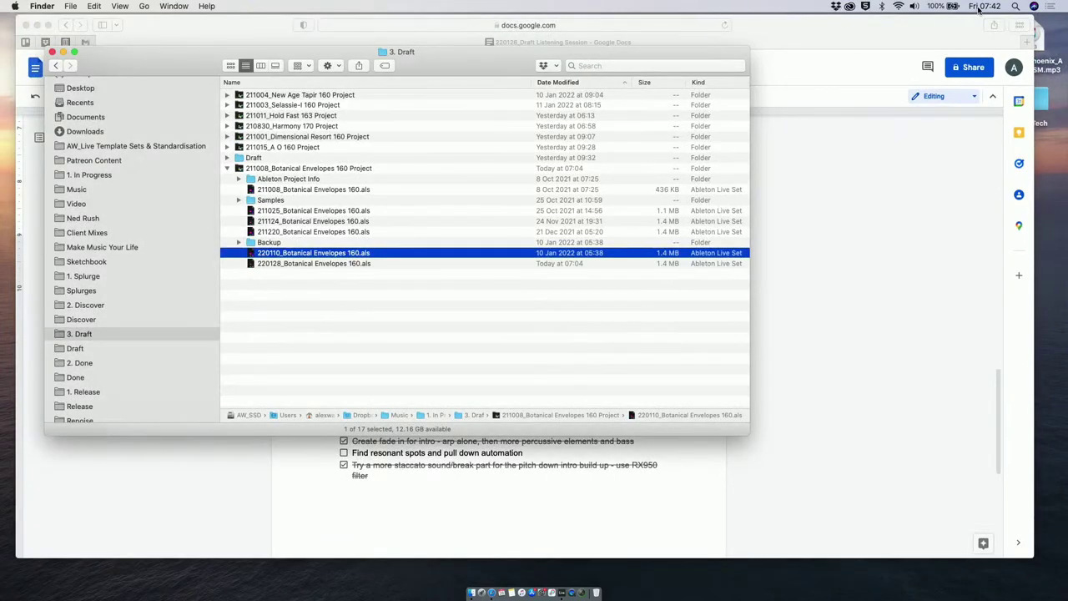
{"action": "left_click", "coordinate": [980, 9]}
{"action": "left_click", "coordinate": [808, 62]}
{"action": "left_click_drag", "start_coordinate": [422, 67], "coordinate": [443, 99]}
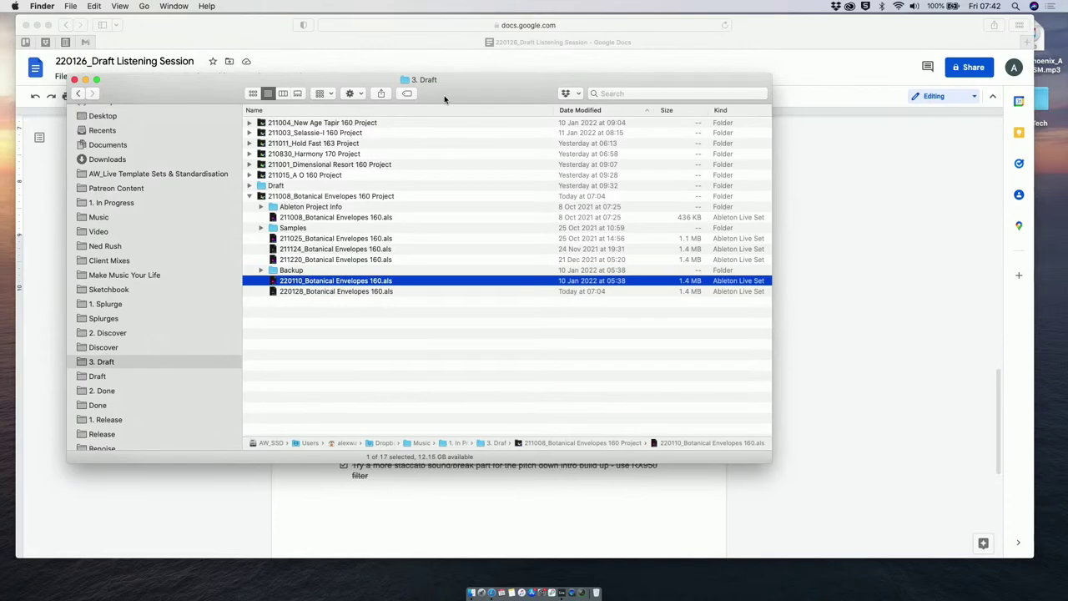
Step: Switch to Safari and review the notes and task lists around Botanical Envelopes in the 220126_Draft Listening Session document
{"action": "left_click", "coordinate": [260, 44]}
{"action": "scroll", "coordinate": [369, 381], "scroll_direction": "down", "scroll_amount": 5}
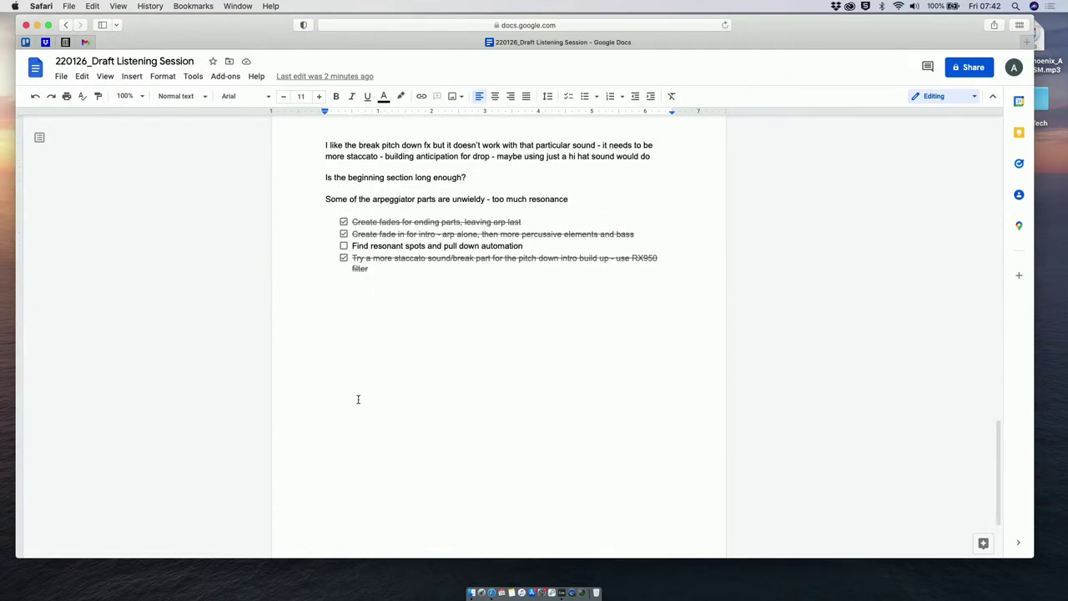
{"action": "scroll", "coordinate": [368, 284], "scroll_direction": "up", "scroll_amount": 12}
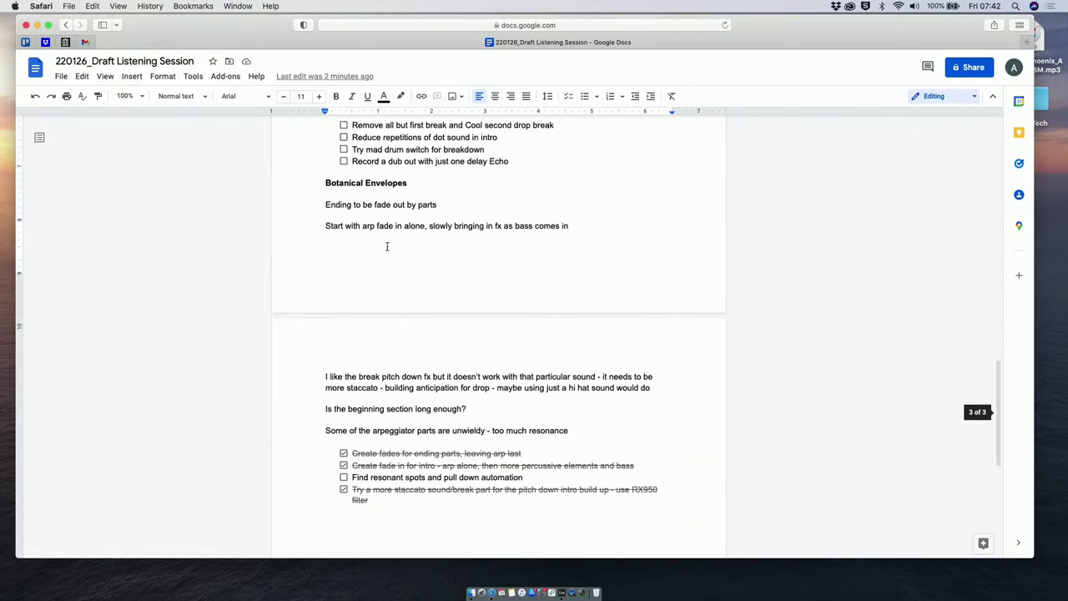
{"action": "scroll", "coordinate": [386, 314], "scroll_direction": "down", "scroll_amount": 3}
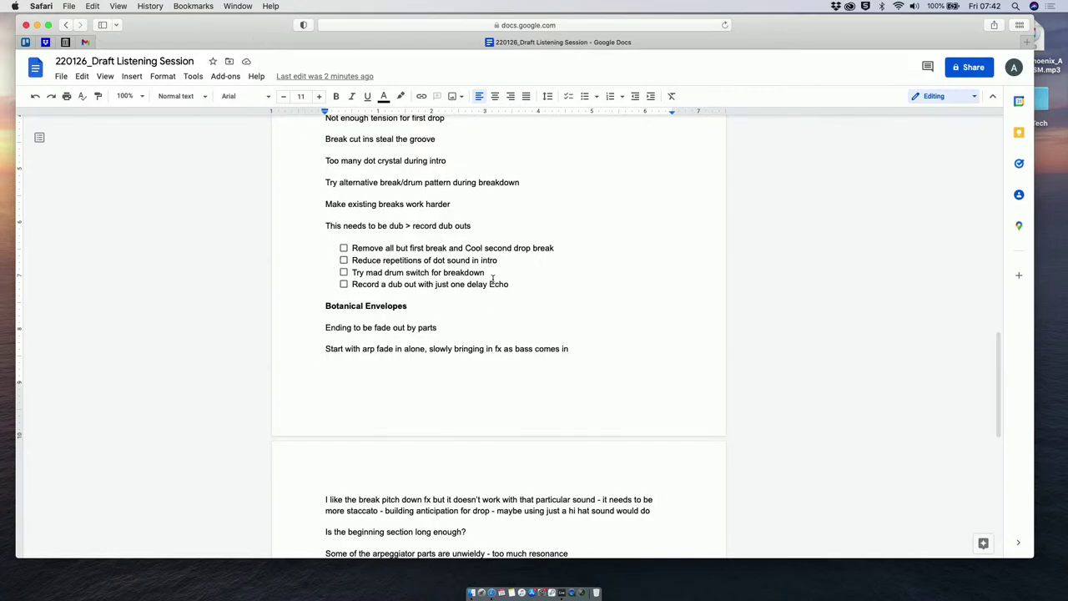
{"action": "left_click_drag", "start_coordinate": [493, 278], "coordinate": [343, 251]}
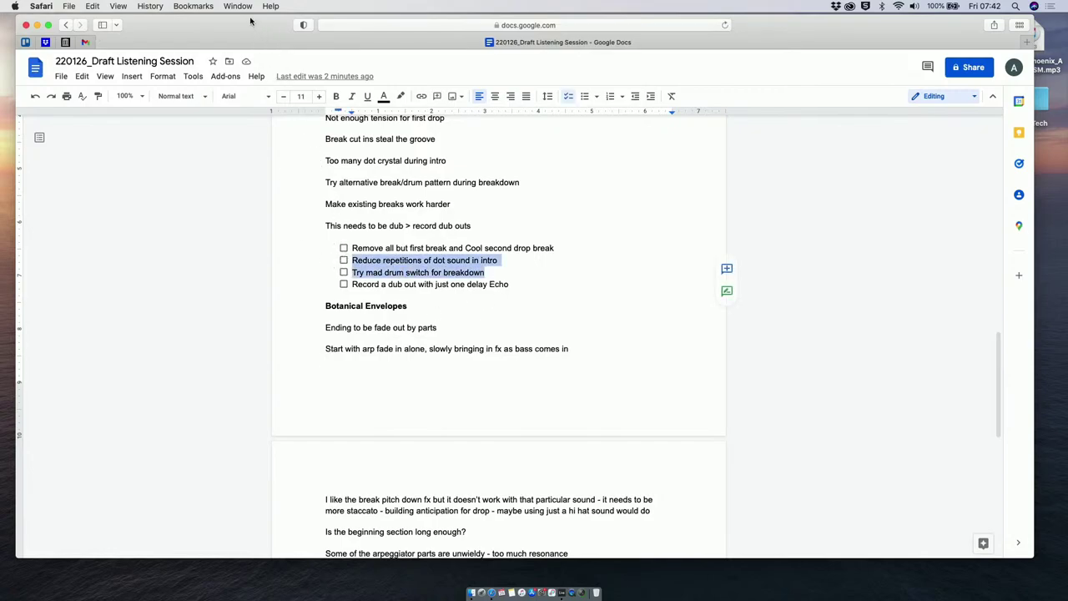
{"action": "left_click_drag", "start_coordinate": [246, 19], "coordinate": [270, 43]}
Step: Switch to Ableton Live and check the progress of the audio export
{"action": "key", "text": "ctrl+Up"}
{"action": "left_click", "coordinate": [582, 36]}
{"action": "key", "text": "ctrl+Up"}
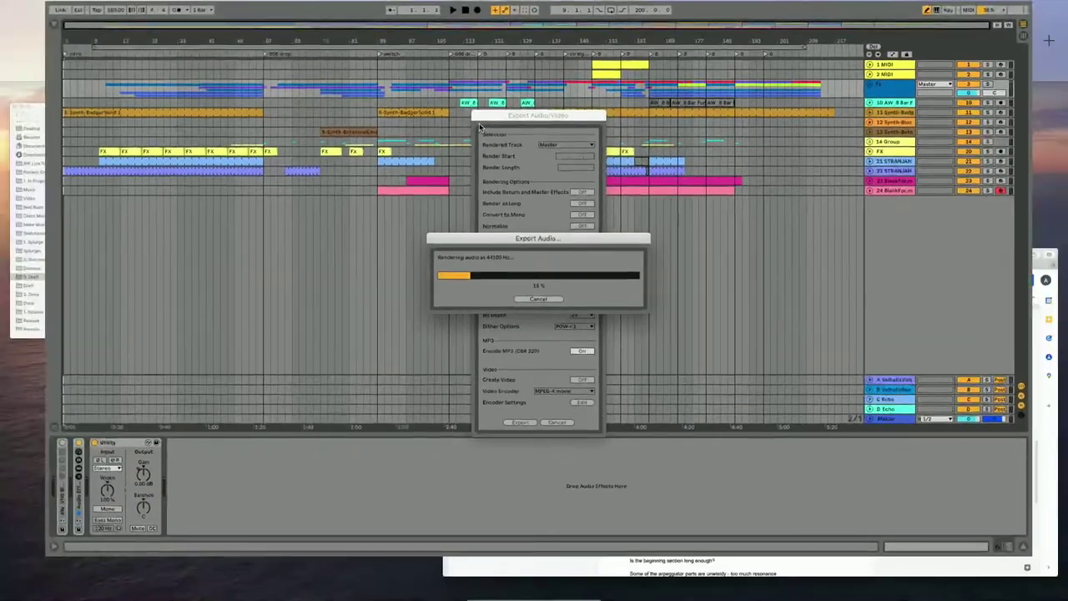
Step: Switch to the Automatic Music Machine board in Trello and open the 211008_Botanical Envelopes 160 card at its checklist
{"action": "left_click", "coordinate": [491, 265]}
{"action": "left_click", "coordinate": [54, 70]}
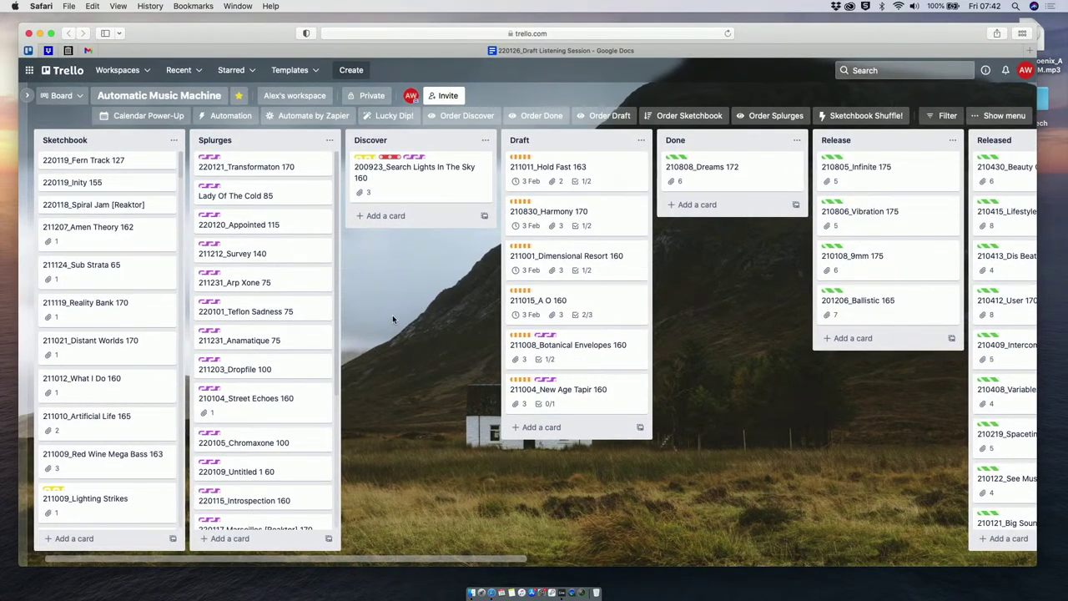
{"action": "left_click", "coordinate": [604, 367]}
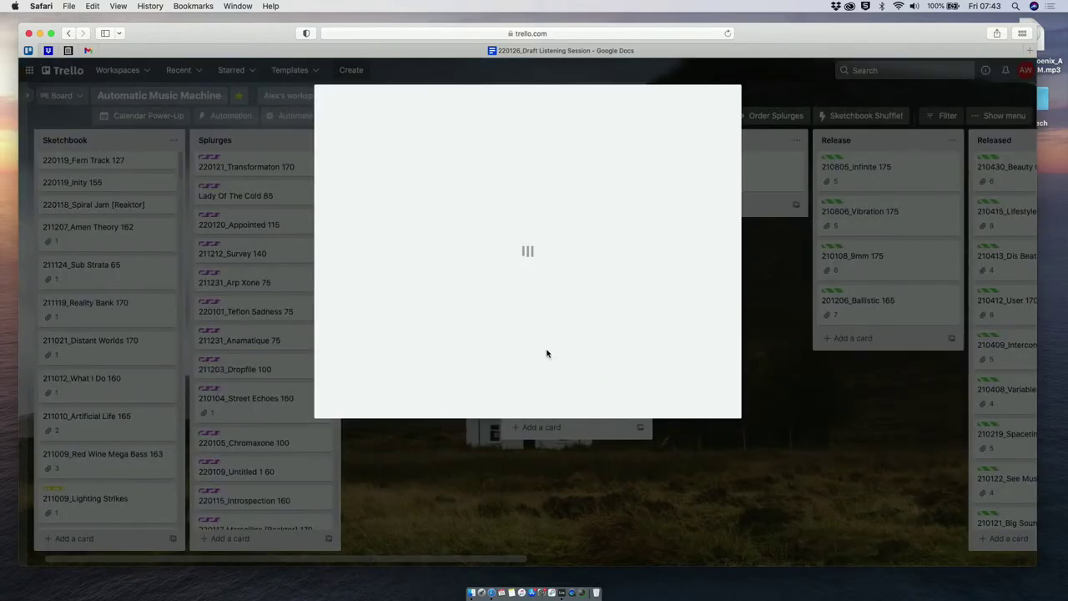
{"action": "scroll", "coordinate": [547, 353], "scroll_direction": "down", "scroll_amount": 4}
{"action": "scroll", "coordinate": [547, 354], "scroll_direction": "up", "scroll_amount": 4}
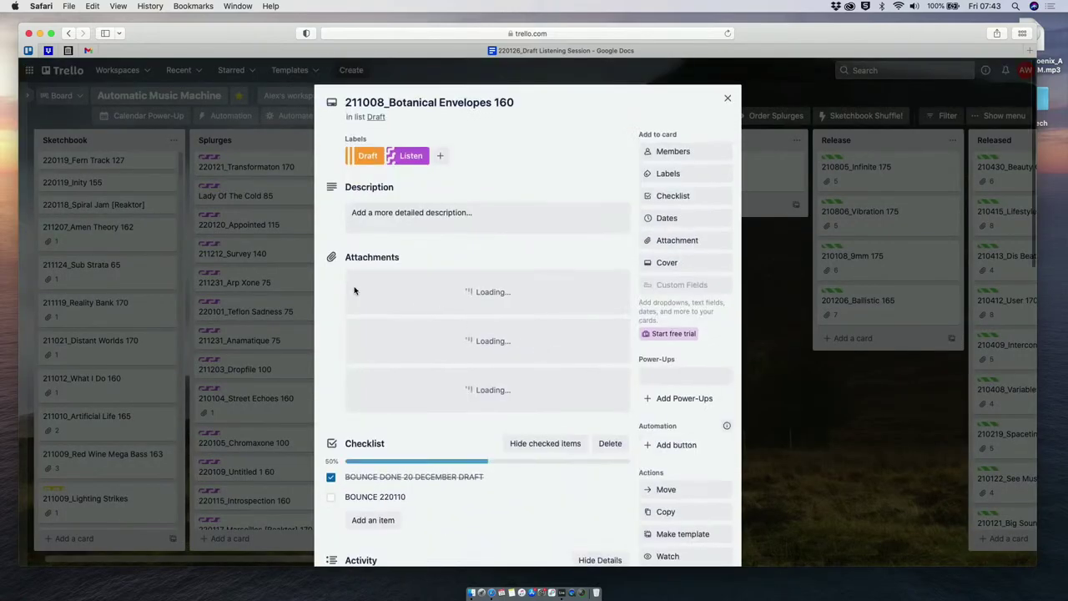
{"action": "scroll", "coordinate": [378, 444], "scroll_direction": "down", "scroll_amount": 2}
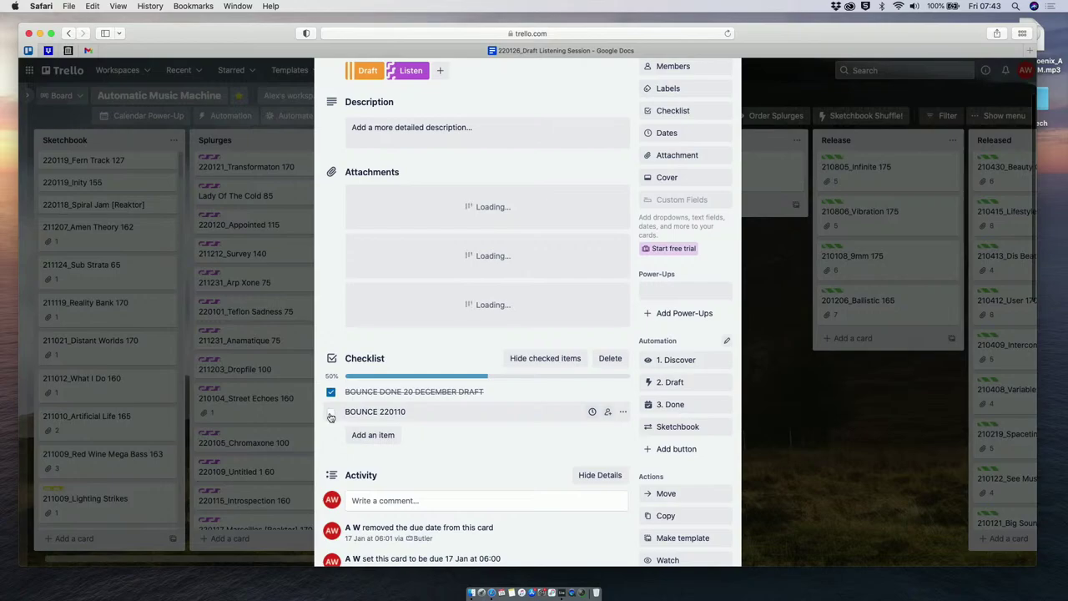
Step: Tick off BOUNCE 220110 in the card's checklist and add a new item named 220128
{"action": "left_click", "coordinate": [331, 414]}
{"action": "left_click", "coordinate": [372, 435]}
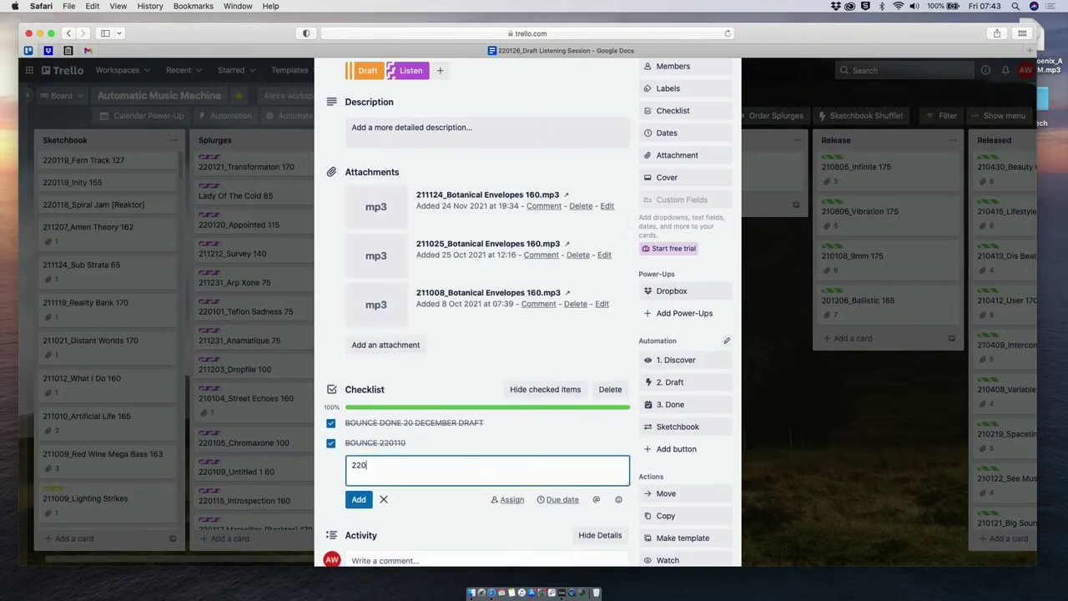
{"action": "left_click", "coordinate": [975, 8]}
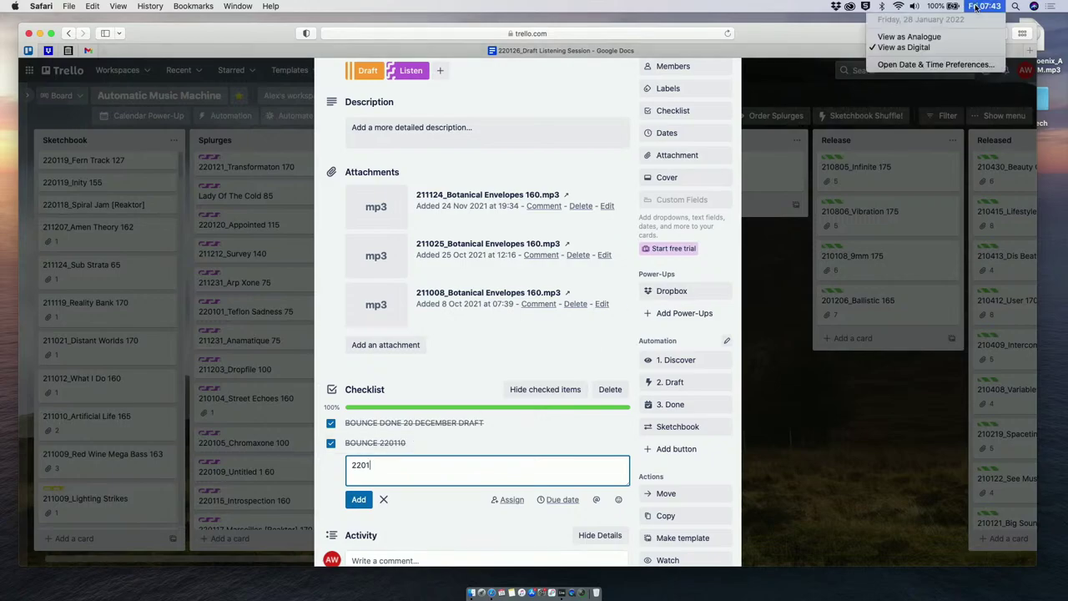
{"action": "left_click", "coordinate": [975, 7]}
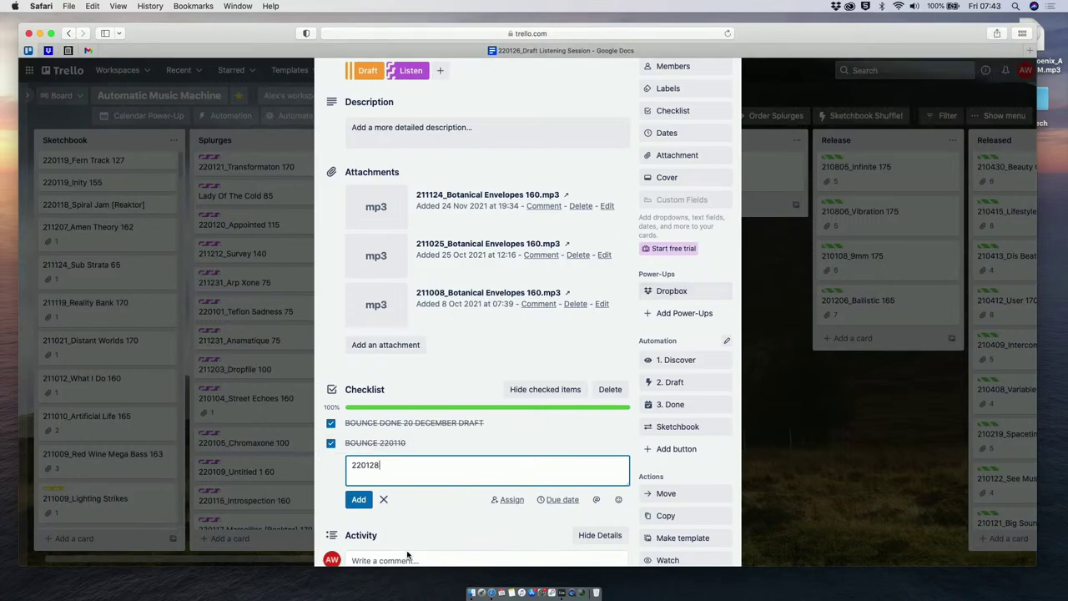
{"action": "left_click", "coordinate": [357, 500]}
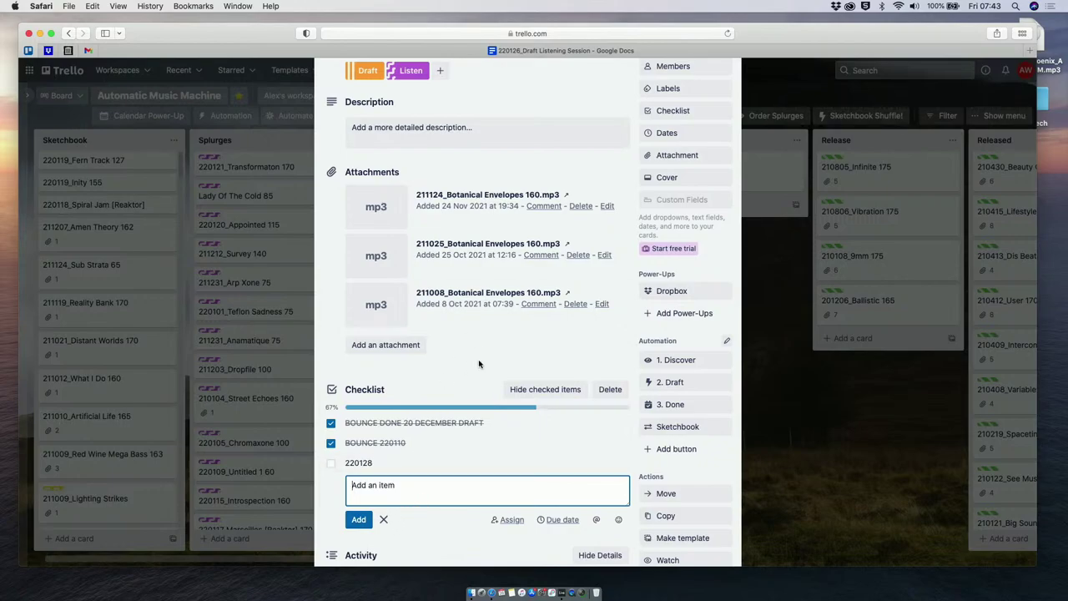
Step: Set the card's due date to 04/02/2022 at 06:00, save it and close the card
{"action": "scroll", "coordinate": [479, 364], "scroll_direction": "up", "scroll_amount": 1}
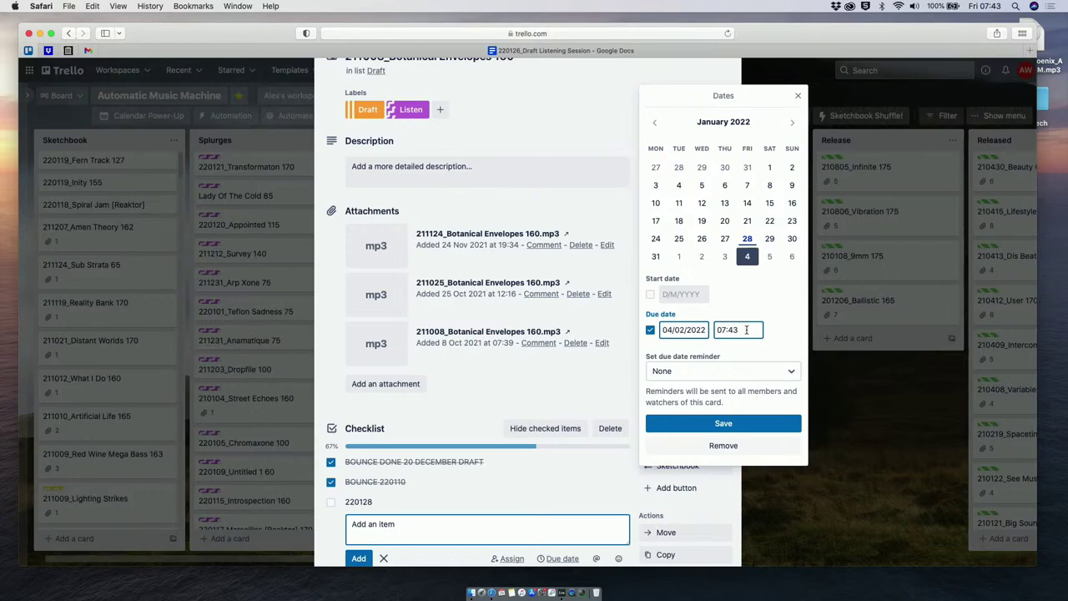
{"action": "left_click_drag", "start_coordinate": [748, 329], "coordinate": [701, 332]}
{"action": "type", "text": "06:00"}
{"action": "left_click", "coordinate": [720, 424]}
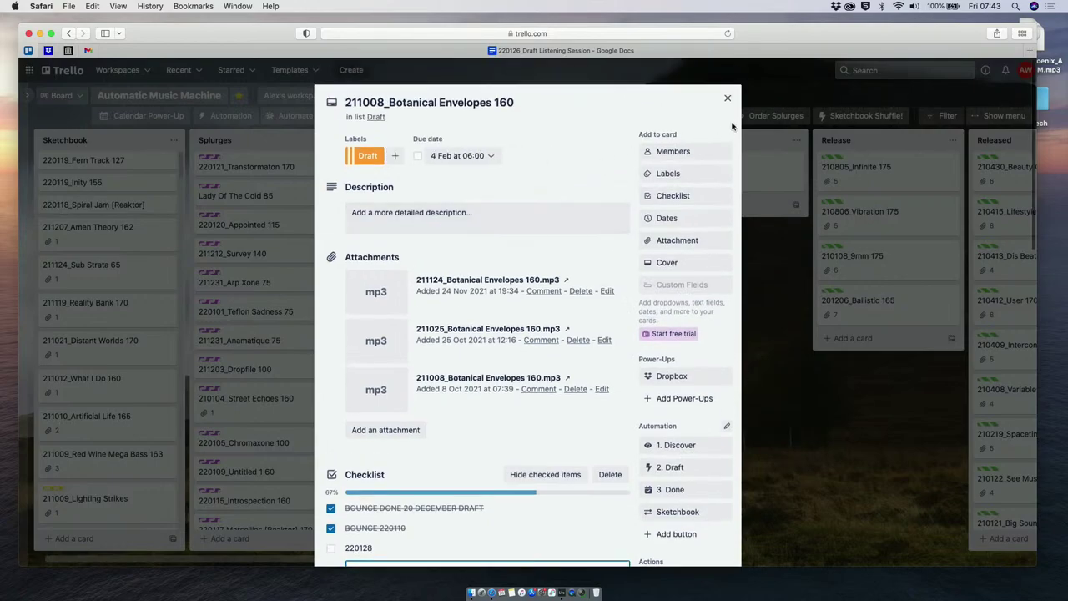
{"action": "left_click", "coordinate": [192, 67]}
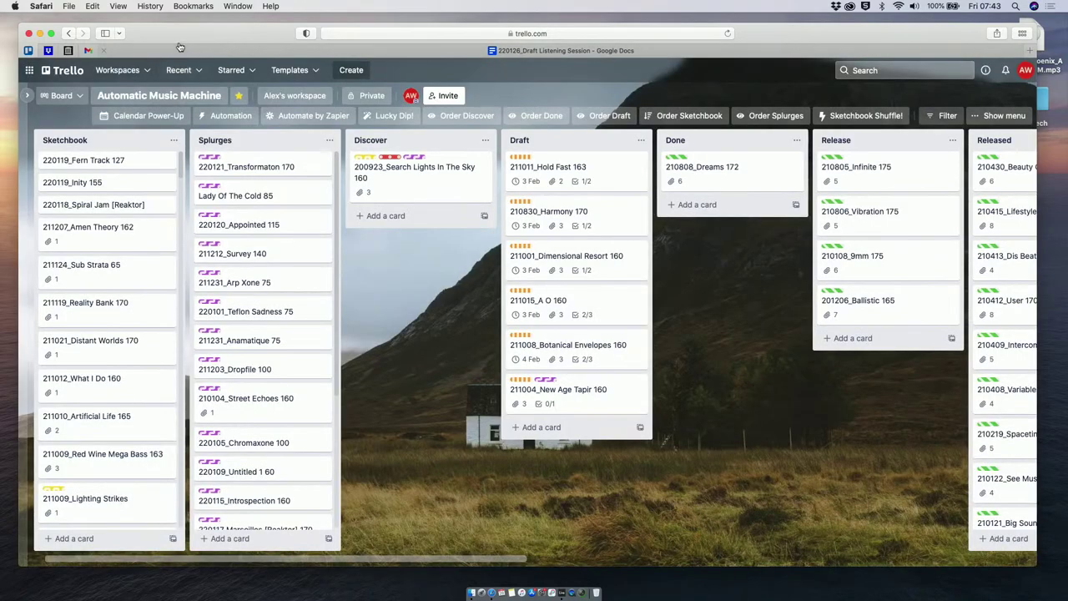
Step: Check on the audio export in Ableton Live while alternating with the Trello board in Safari
{"action": "left_click_drag", "start_coordinate": [179, 46], "coordinate": [168, 37]}
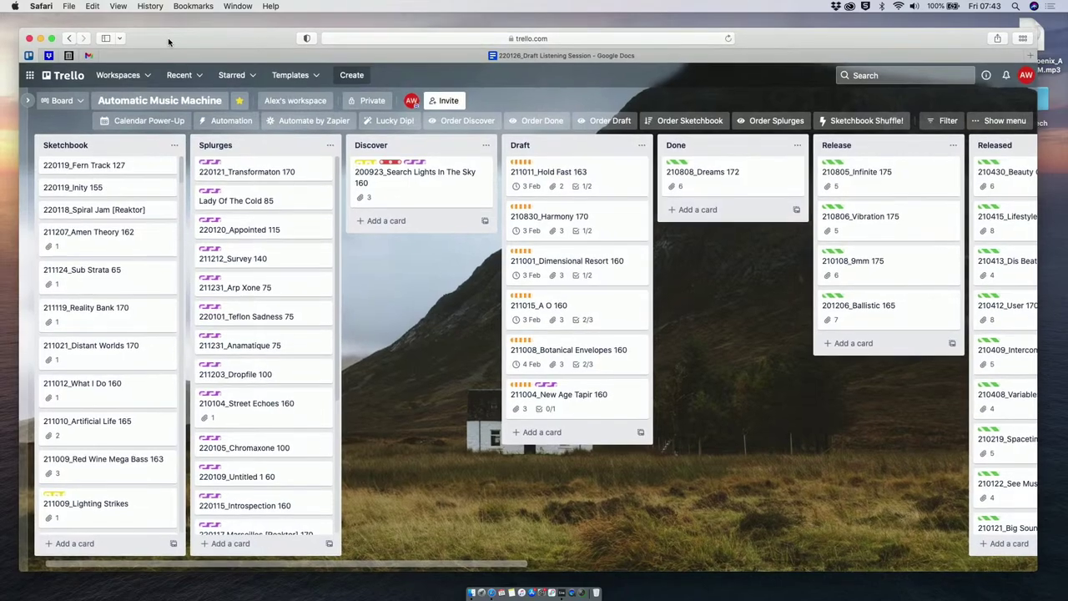
{"action": "key", "text": "ctrl+Up"}
{"action": "left_click", "coordinate": [558, 11]}
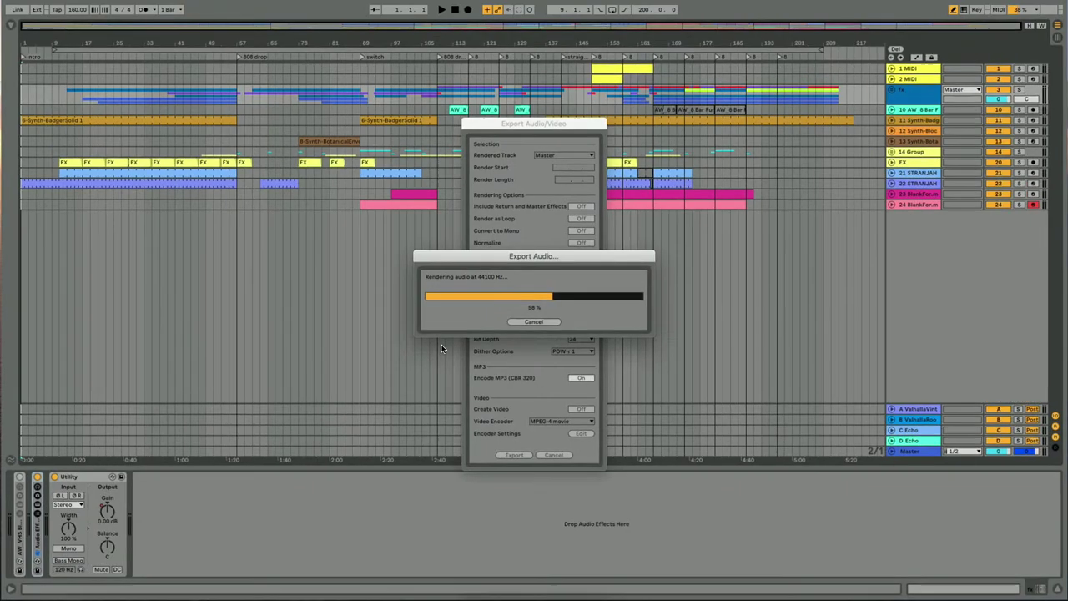
{"action": "key", "text": "ctrl+Up"}
{"action": "left_click", "coordinate": [554, 354]}
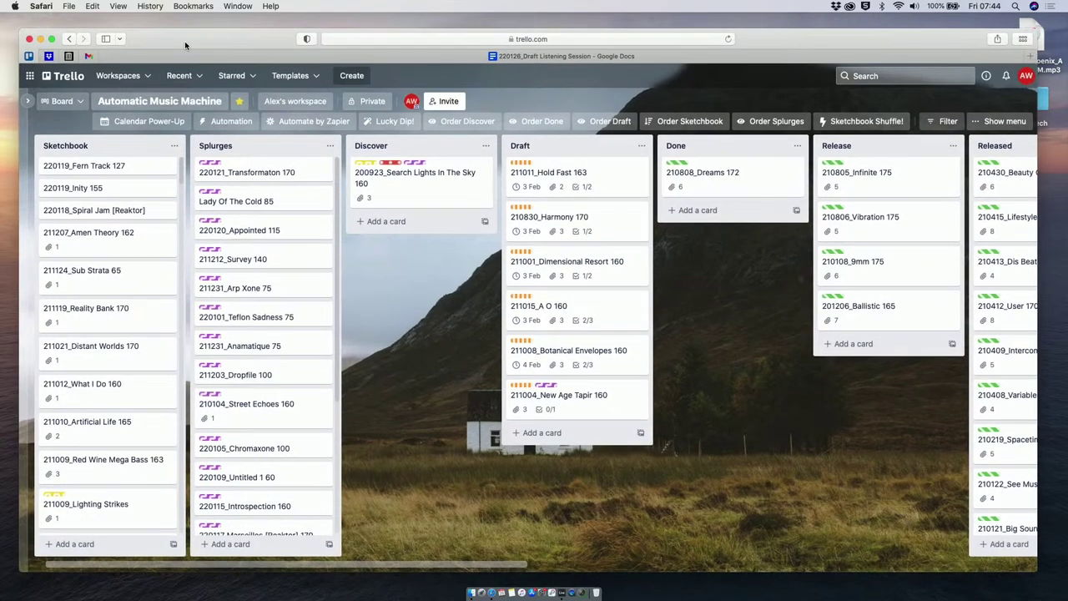
{"action": "left_click_drag", "start_coordinate": [185, 42], "coordinate": [188, 41]}
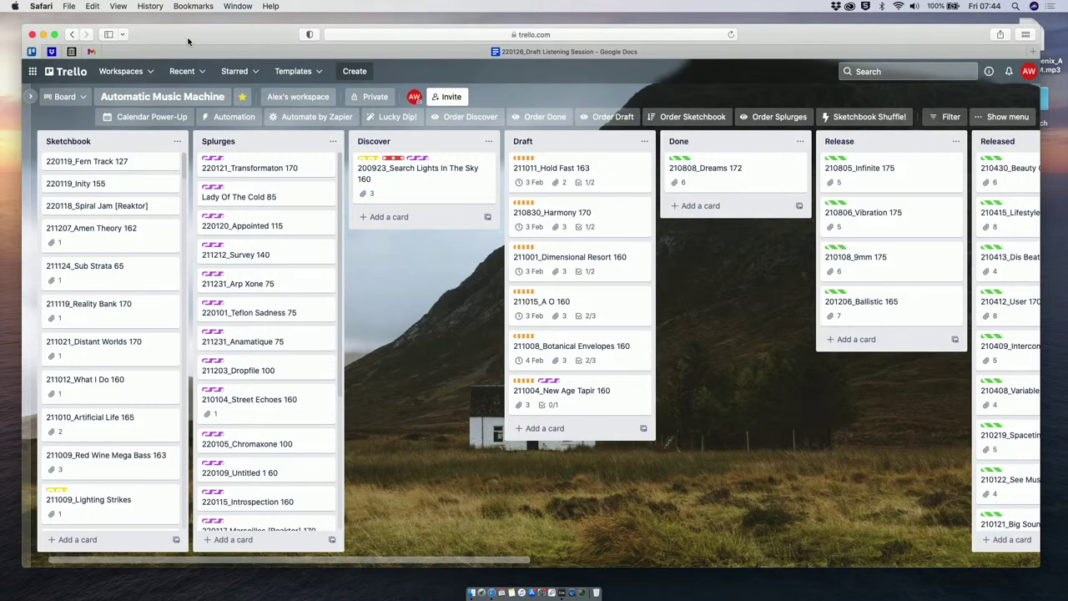
{"action": "right_click", "coordinate": [288, 200]}
{"action": "key", "text": "ctrl+Up"}
{"action": "left_click", "coordinate": [572, 47]}
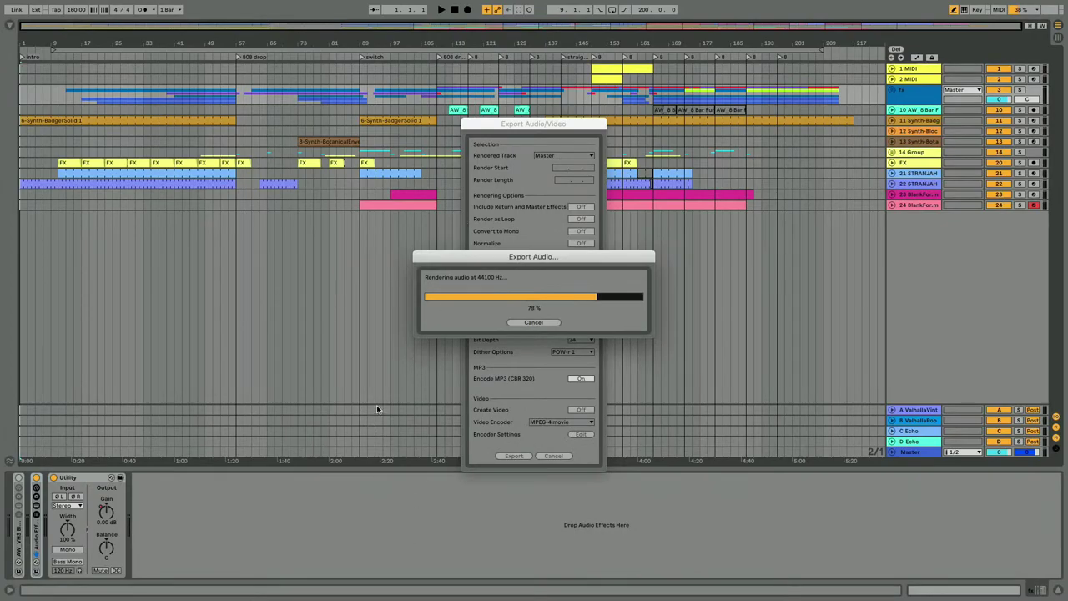
Step: Return to the Trello board, dismiss the quick editor of Lady Of The Cold 85 and look through the Splurges list
{"action": "key", "text": "ctrl+Up"}
{"action": "left_click", "coordinate": [455, 407]}
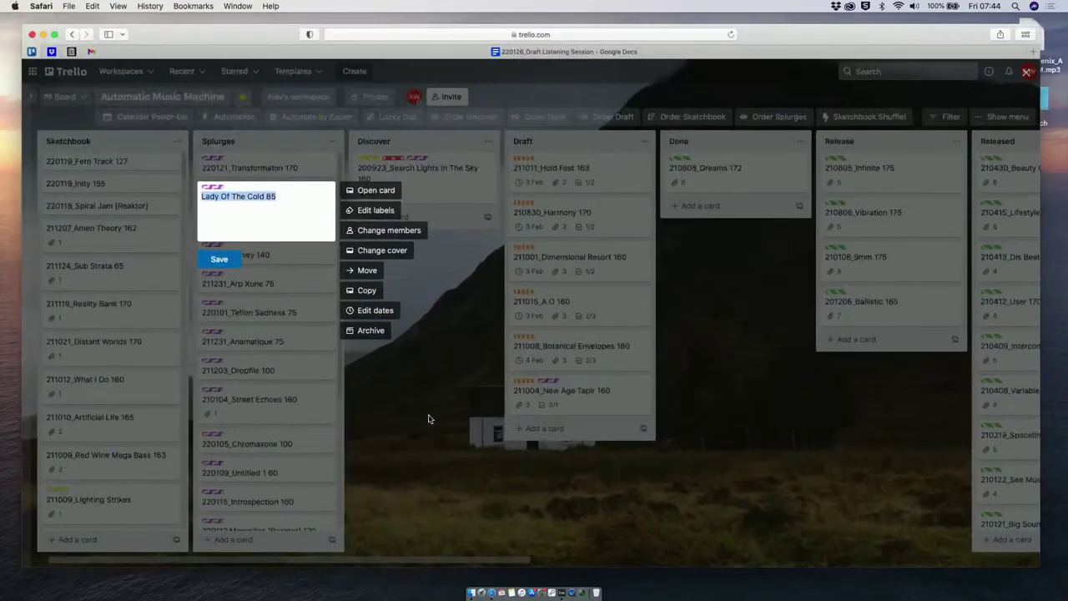
{"action": "key", "text": "Left"}
{"action": "left_click", "coordinate": [409, 431]}
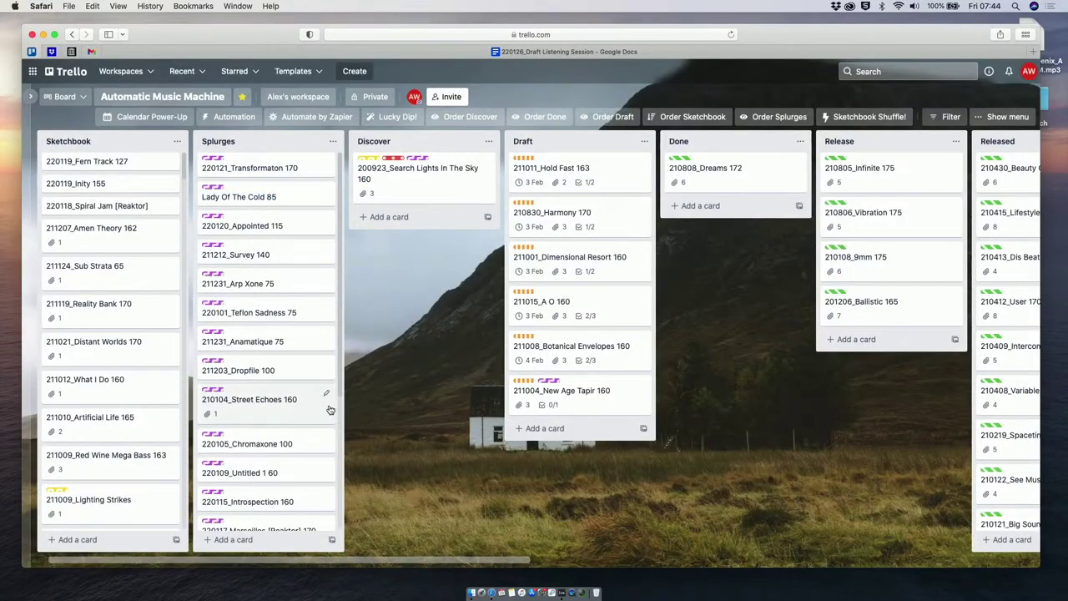
{"action": "scroll", "coordinate": [292, 350], "scroll_direction": "down", "scroll_amount": 5}
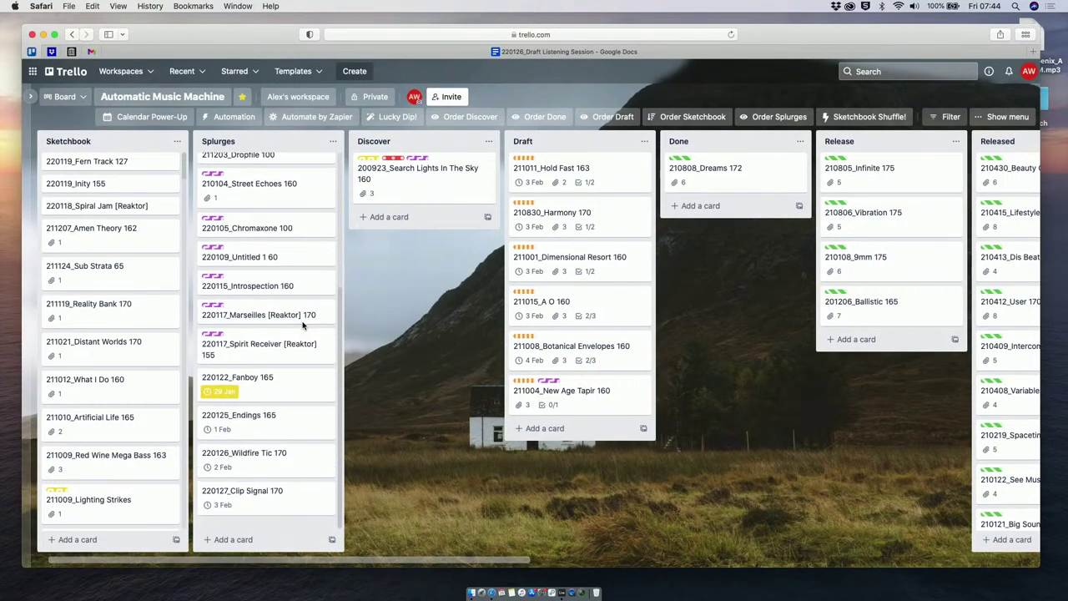
{"action": "scroll", "coordinate": [303, 325], "scroll_direction": "up", "scroll_amount": 5}
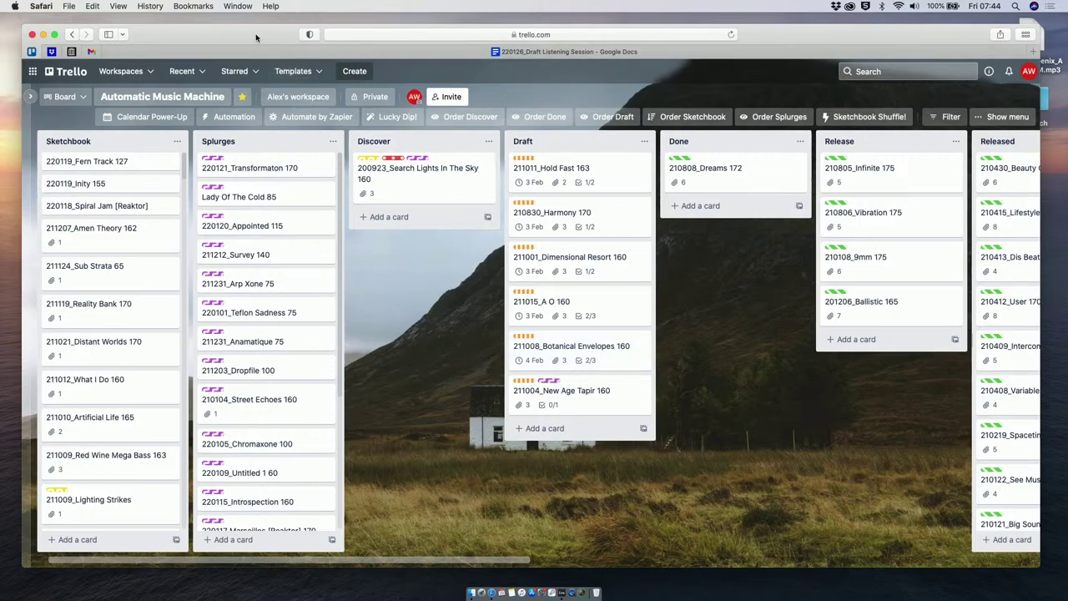
Step: Monitor the MP3 encoding of Botanical Envelopes 160 in Ableton Live, glancing back at the Trello board while it runs
{"action": "left_click_drag", "start_coordinate": [257, 38], "coordinate": [248, 38]}
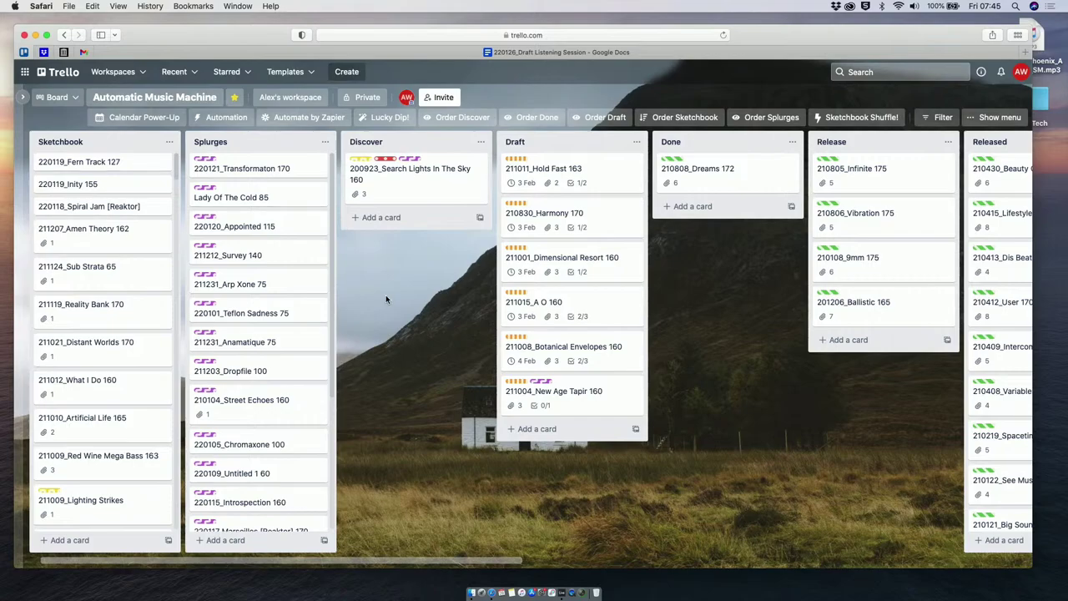
{"action": "key", "text": "ctrl+Up"}
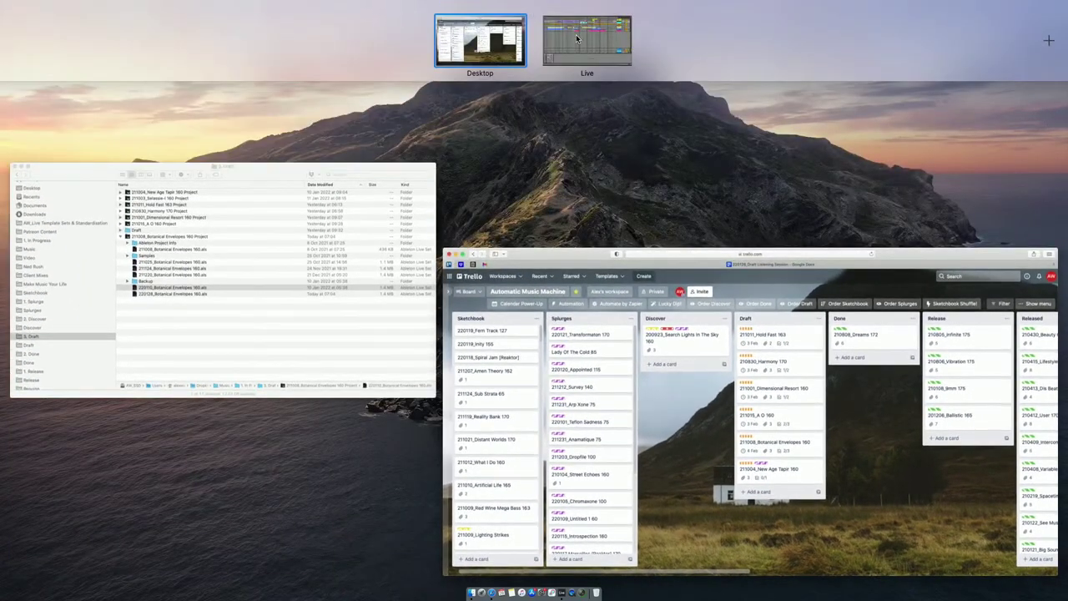
{"action": "left_click", "coordinate": [575, 36]}
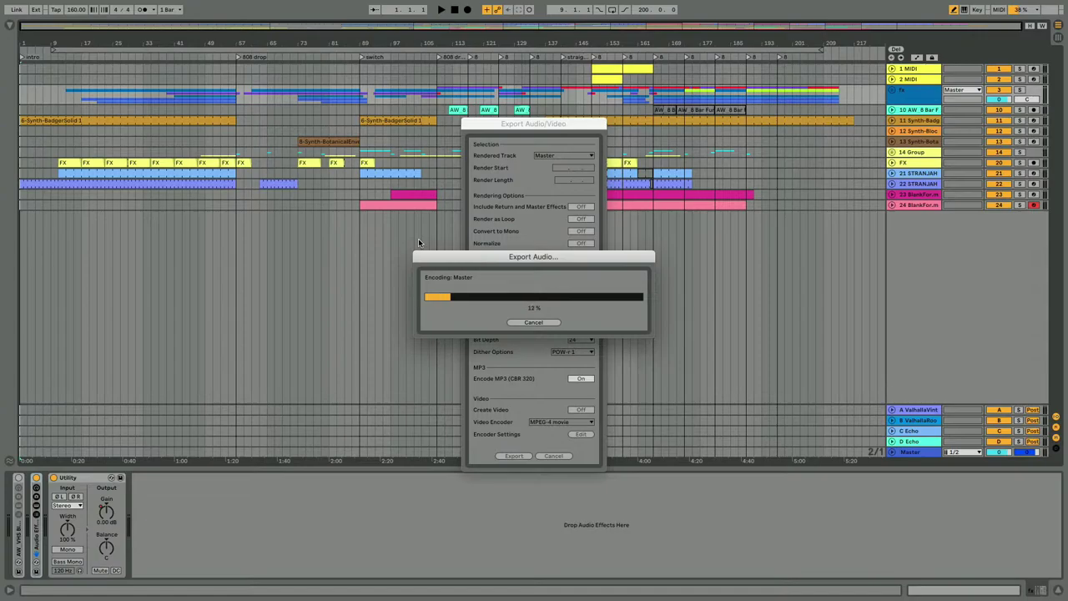
{"action": "key", "text": "ctrl+Up"}
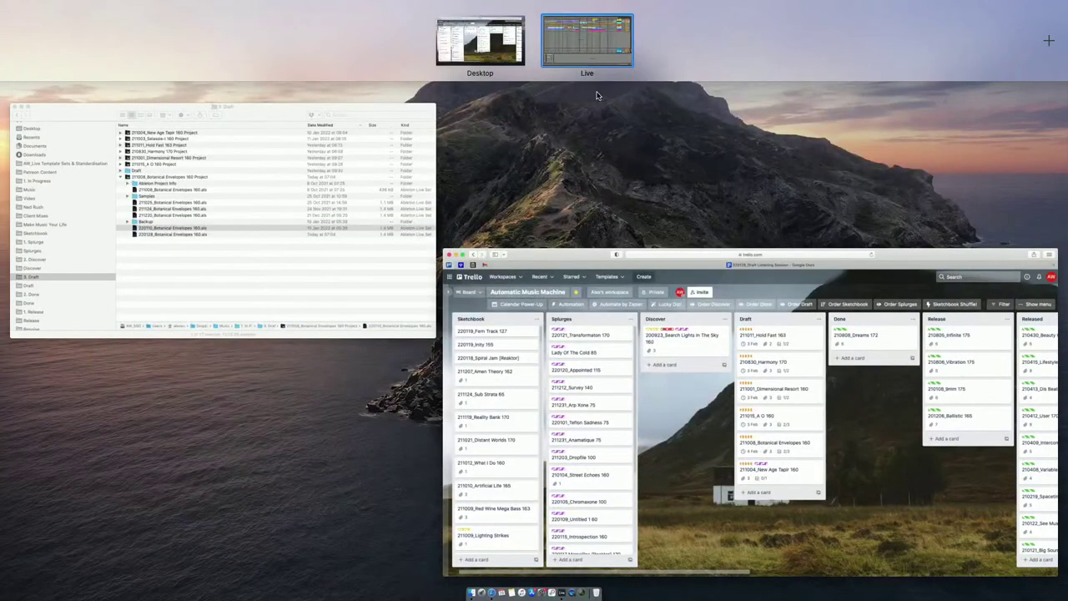
{"action": "left_click", "coordinate": [530, 323]}
{"action": "key", "text": "ctrl+Up"}
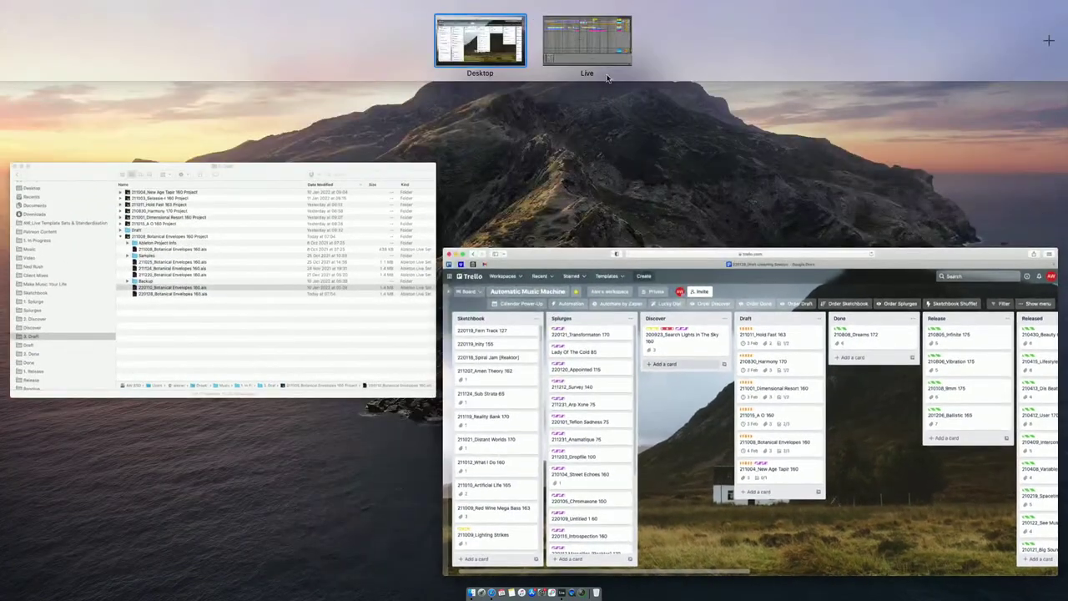
{"action": "left_click", "coordinate": [604, 79]}
{"action": "key", "text": "ctrl+Up"}
{"action": "left_click", "coordinate": [565, 45]}
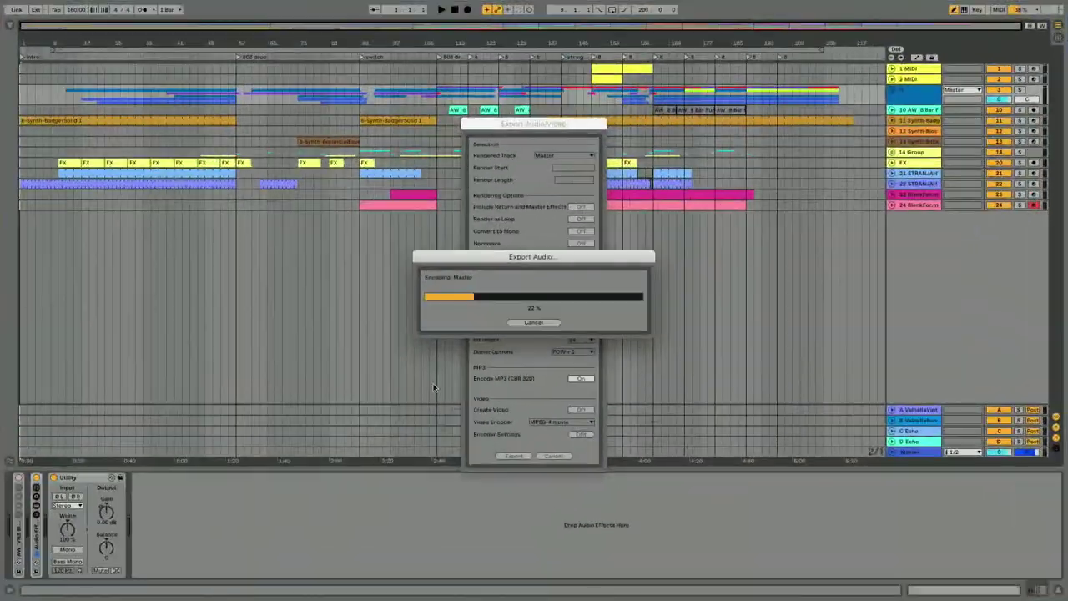
{"action": "mouse_move", "coordinate": [668, 4]}
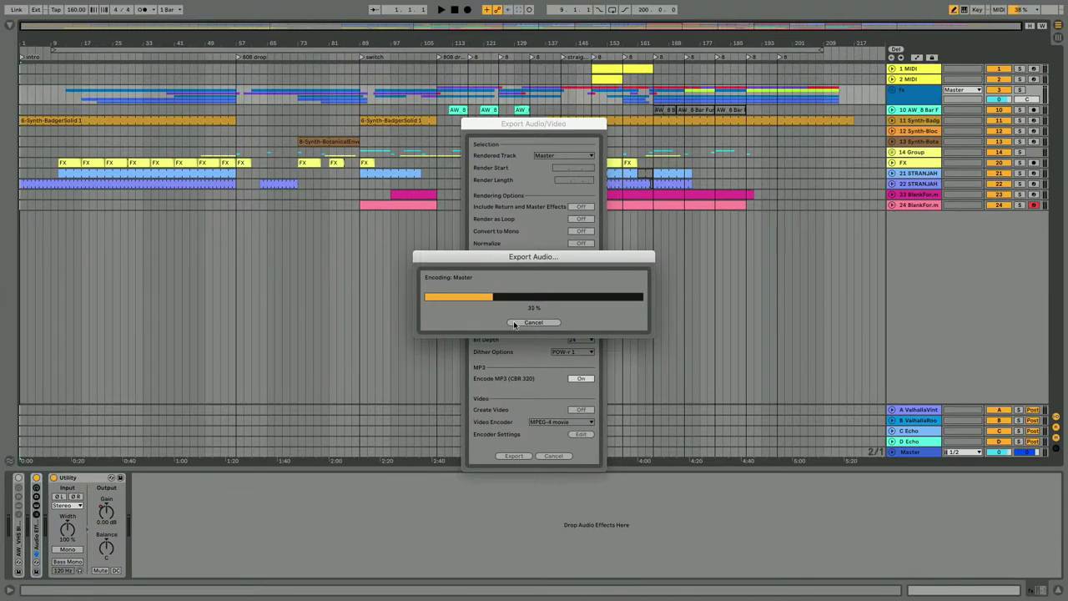
{"action": "key", "text": "ctrl+Up"}
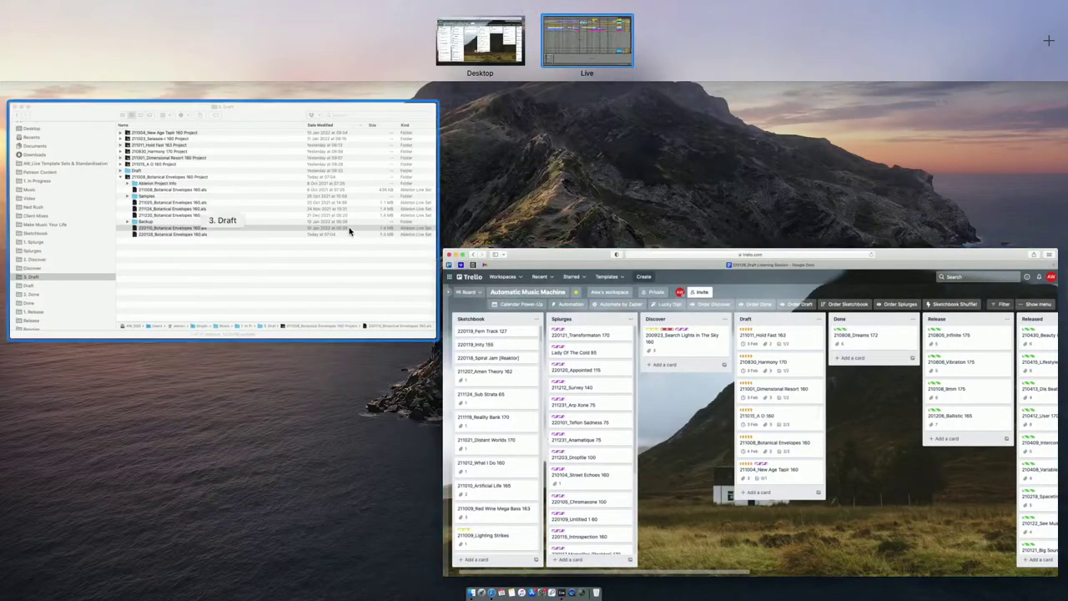
{"action": "left_click", "coordinate": [579, 58]}
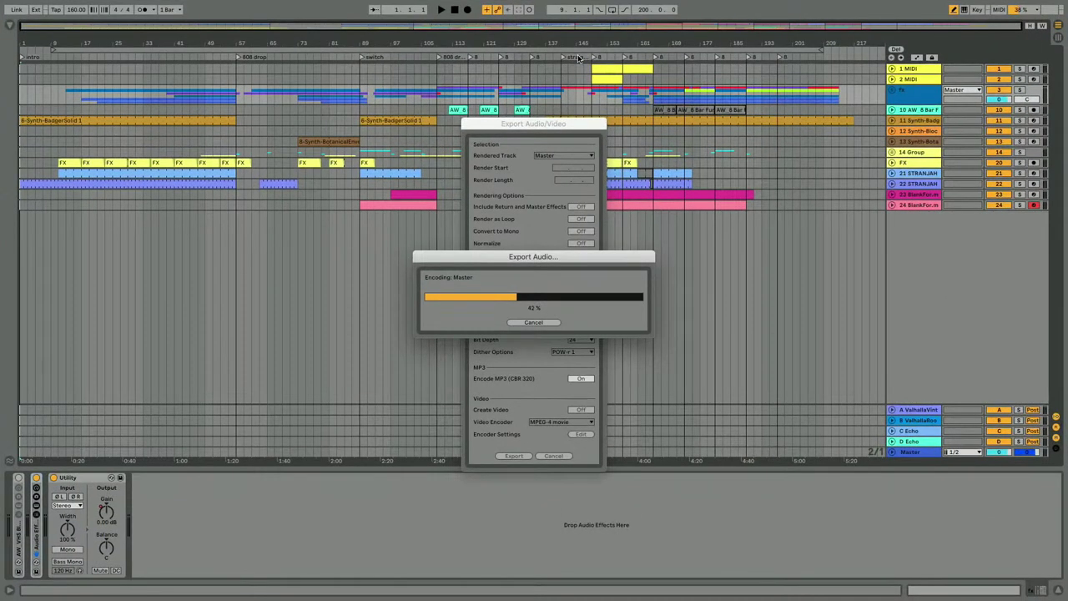
{"action": "key", "text": "ctrl+Up"}
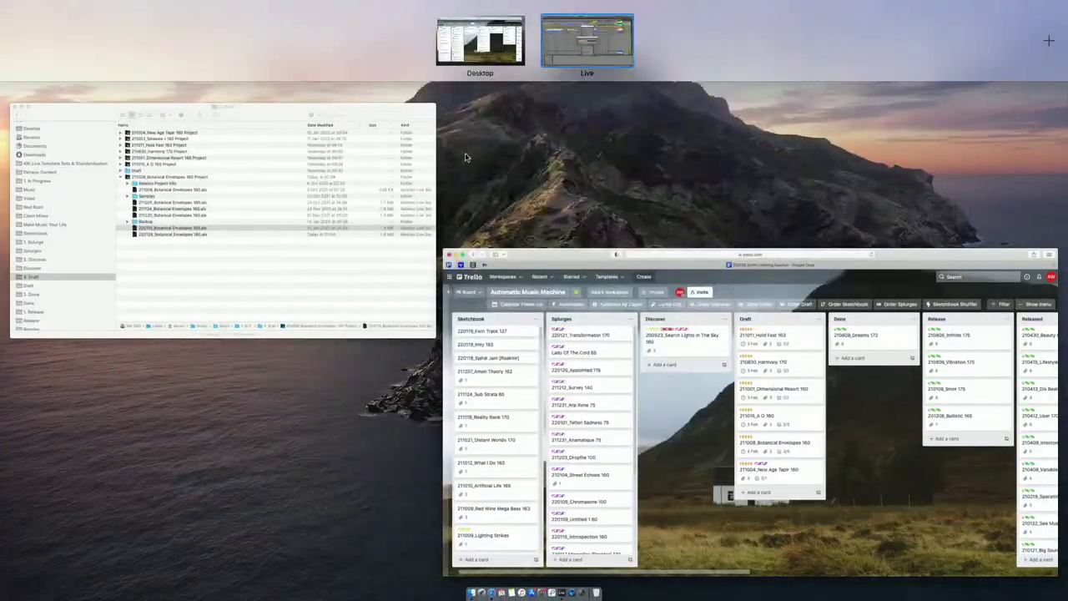
{"action": "left_click", "coordinate": [473, 276]}
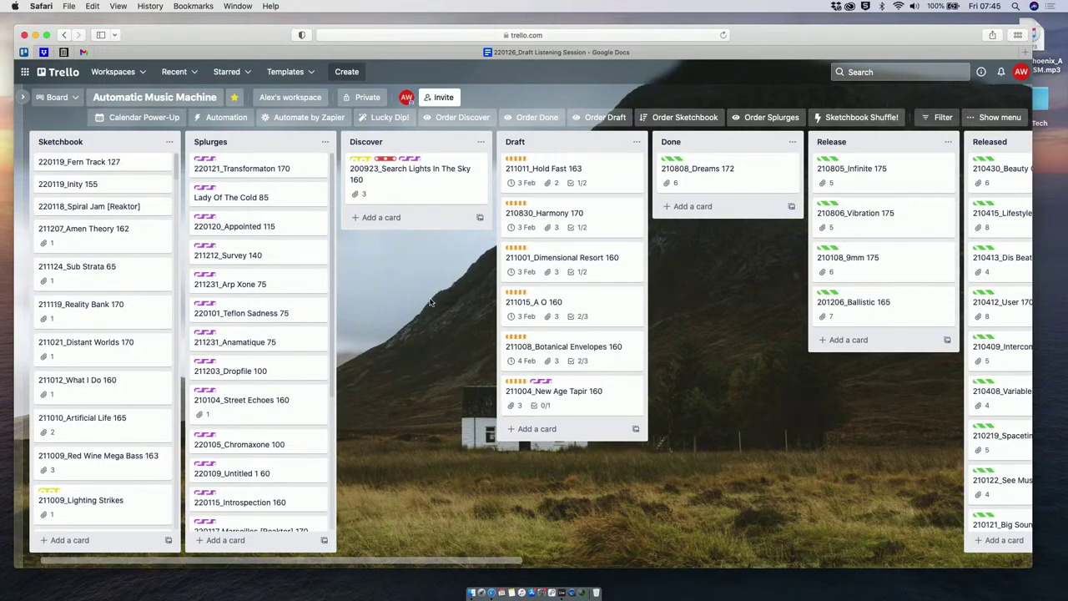
{"action": "key", "text": "ctrl+Up"}
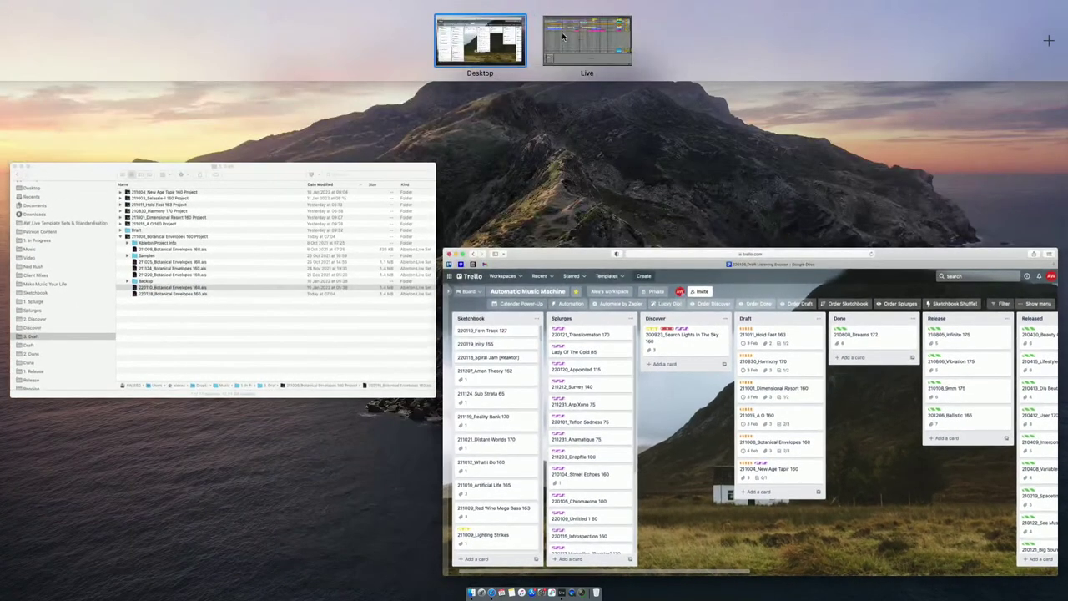
{"action": "left_click", "coordinate": [562, 35]}
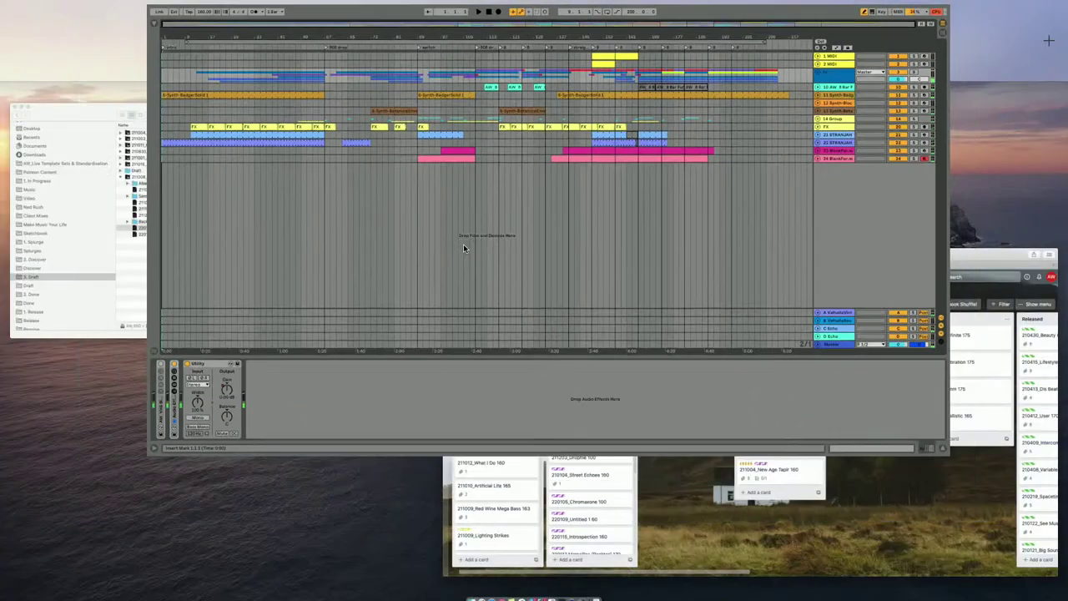
Step: In Finder's 3. Draft folder, inspect the Live Set versions inside the 211011_Hold Fast 163 Project, then return to the Trello board
{"action": "key", "text": "ctrl+Up"}
{"action": "left_click", "coordinate": [282, 180]}
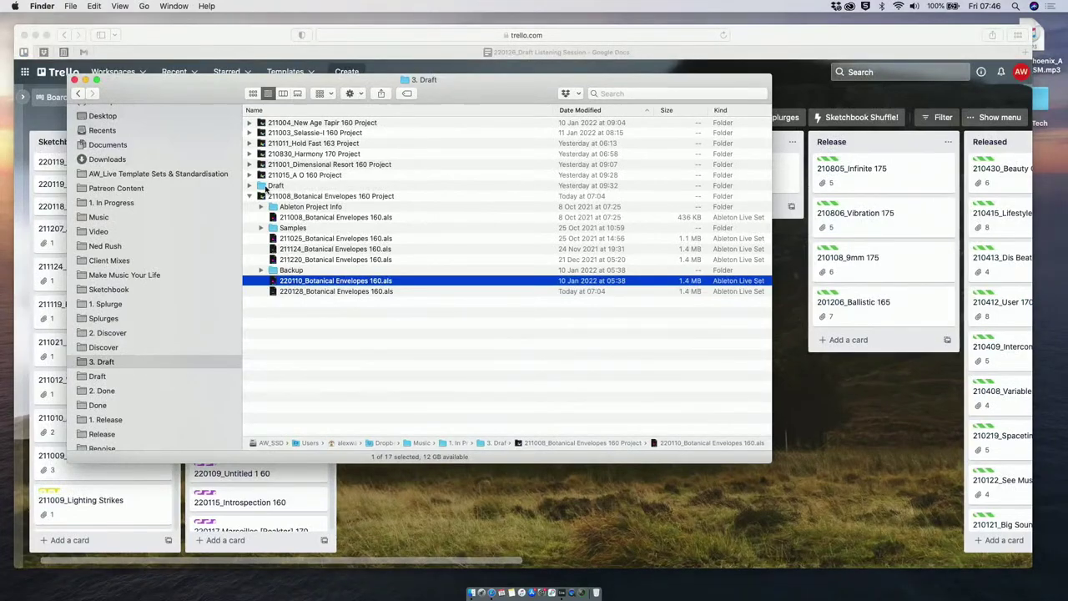
{"action": "left_click", "coordinate": [248, 196]}
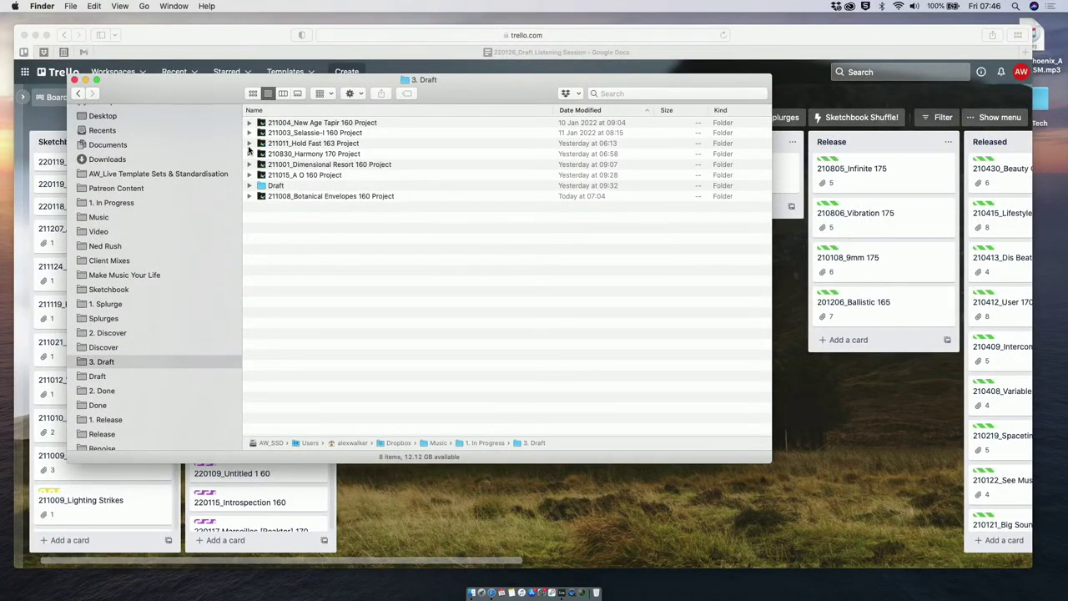
{"action": "left_click", "coordinate": [249, 143]}
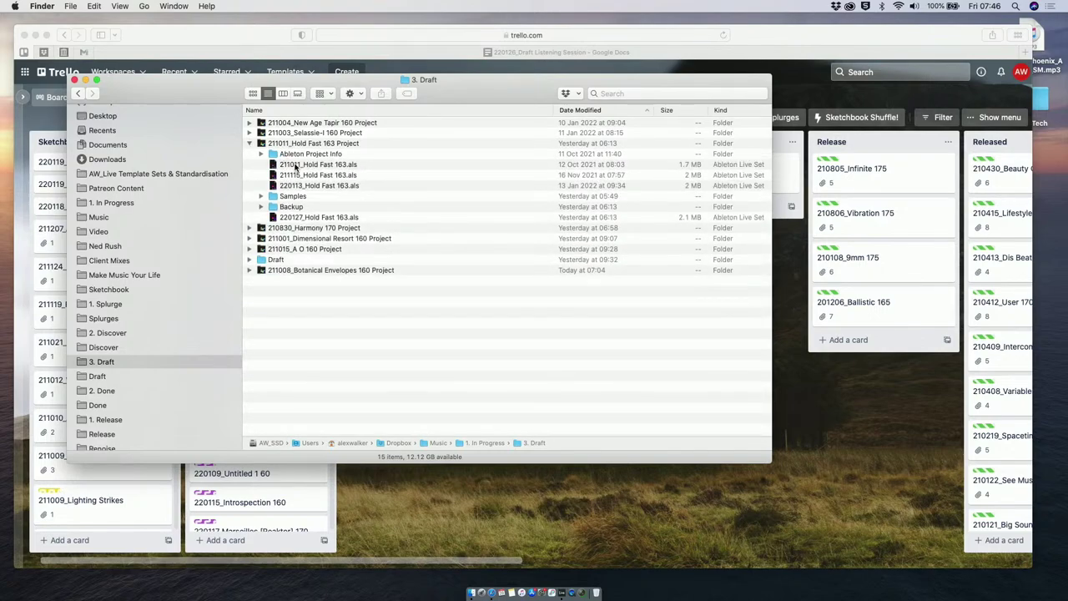
{"action": "left_click", "coordinate": [295, 185]}
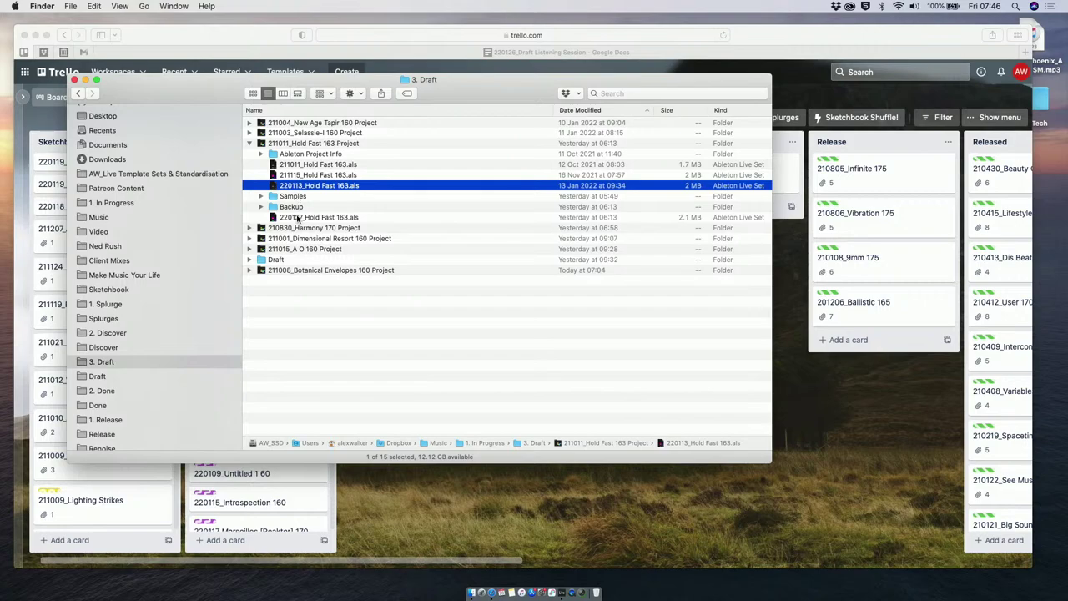
{"action": "left_click", "coordinate": [250, 143]}
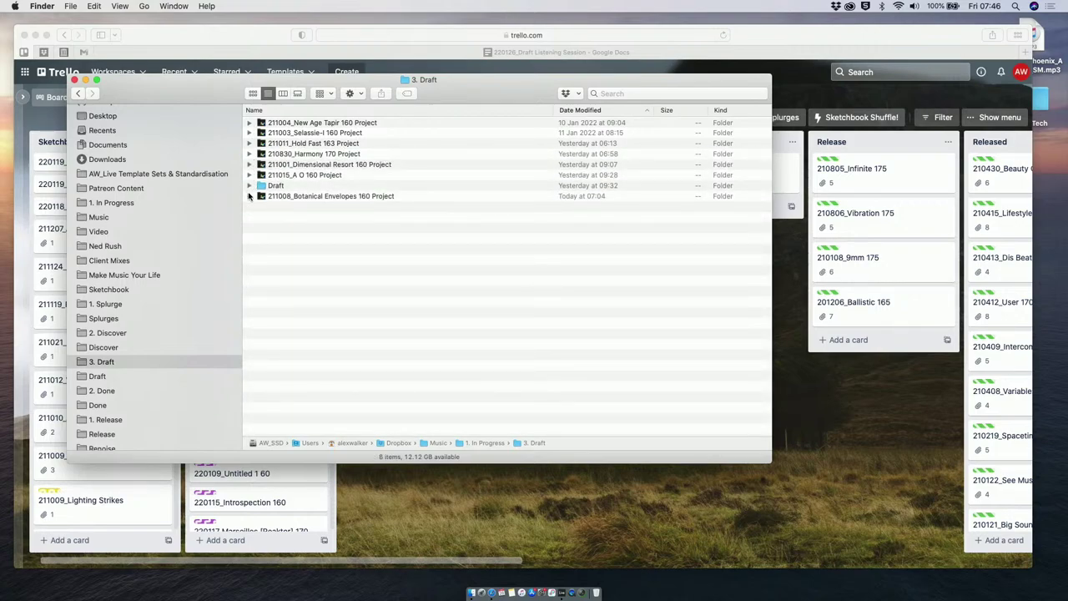
{"action": "left_click", "coordinate": [531, 512]}
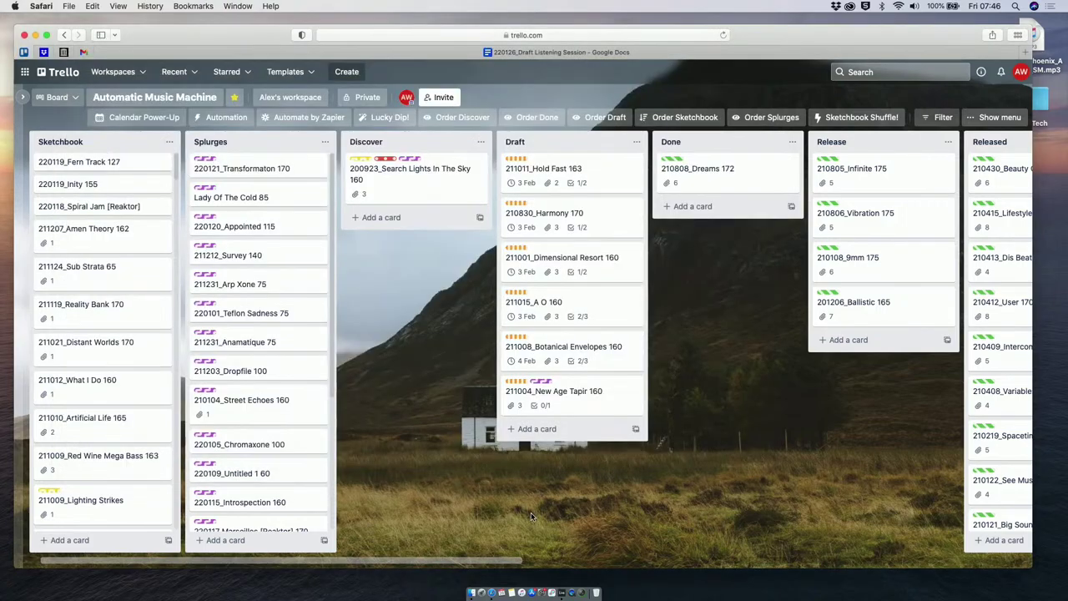
Step: From the 211004_New Age Tapir 160 Project folder in Finder, open 220110_New Age Tapir 160.als and save the changes to 220128_Botanical Envelopes 160
{"action": "key", "text": "ctrl+Up"}
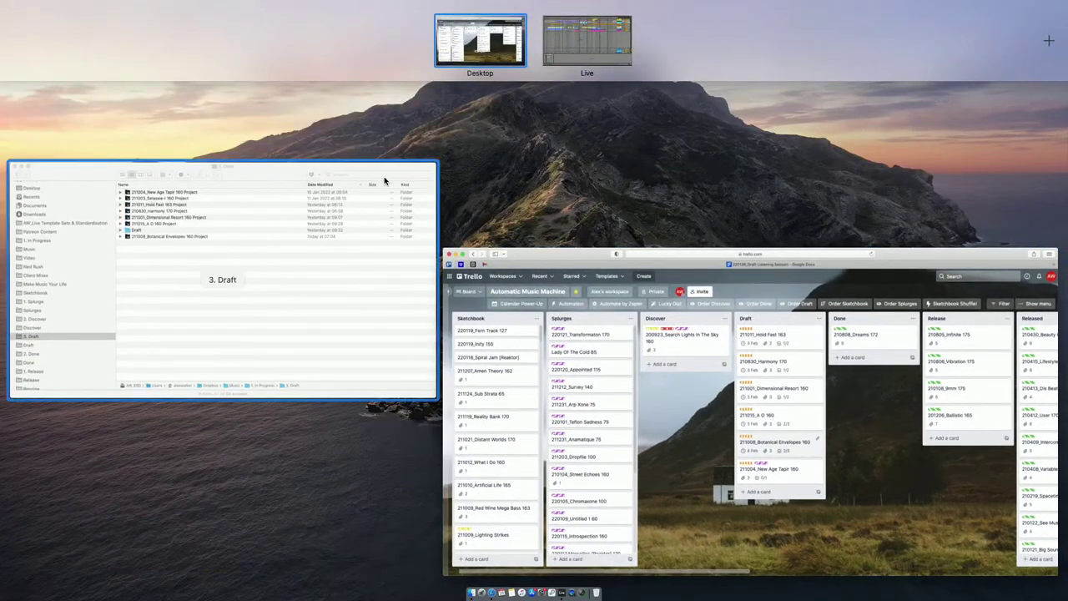
{"action": "left_click", "coordinate": [384, 180]}
{"action": "left_click", "coordinate": [250, 123]}
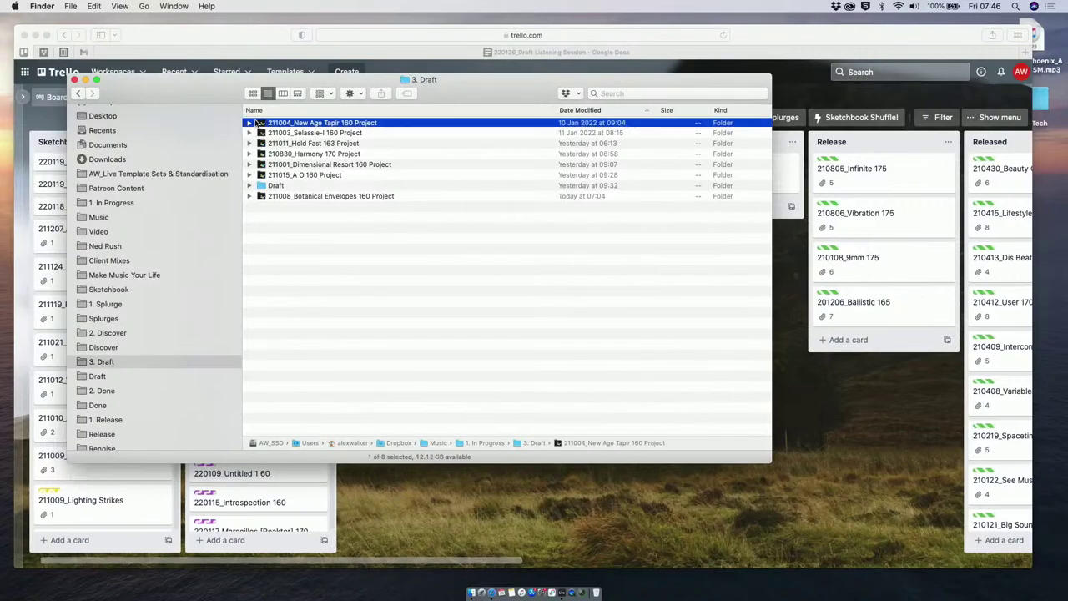
{"action": "left_click", "coordinate": [249, 122]}
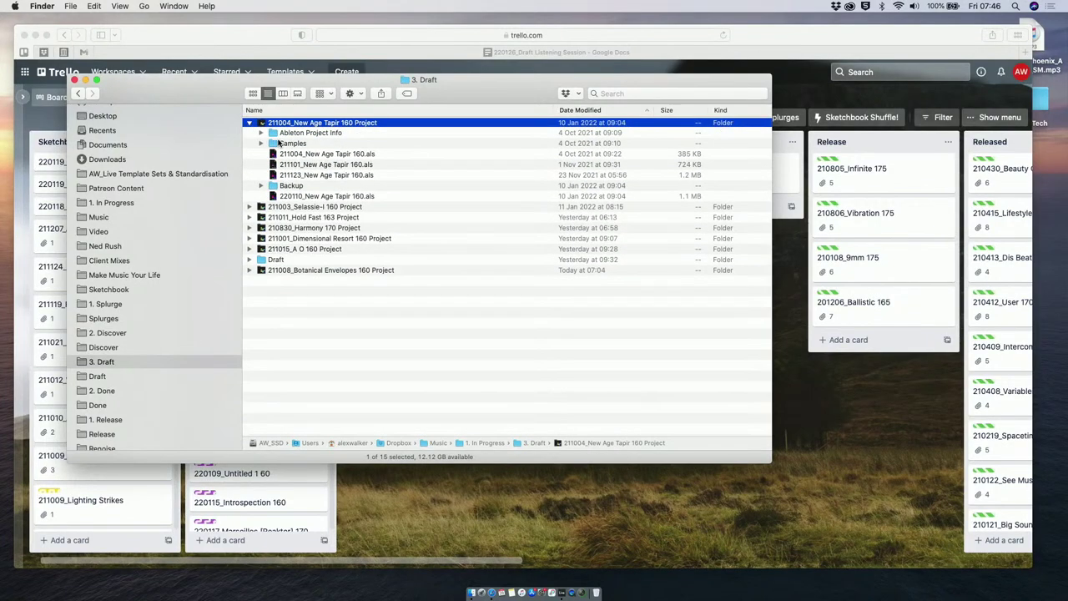
{"action": "double_click", "coordinate": [295, 197]}
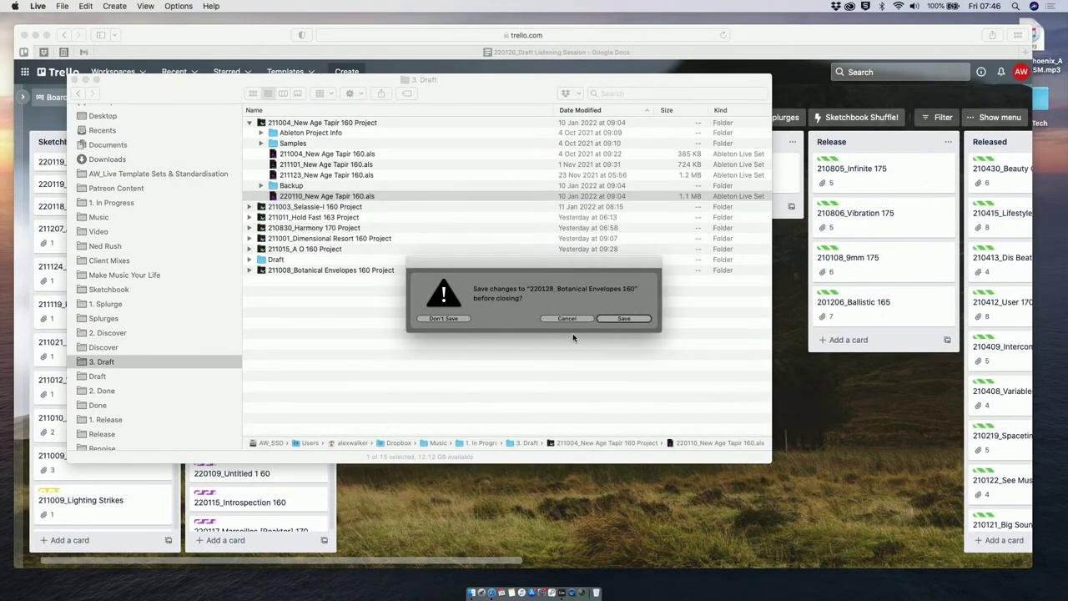
{"action": "left_click", "coordinate": [621, 319]}
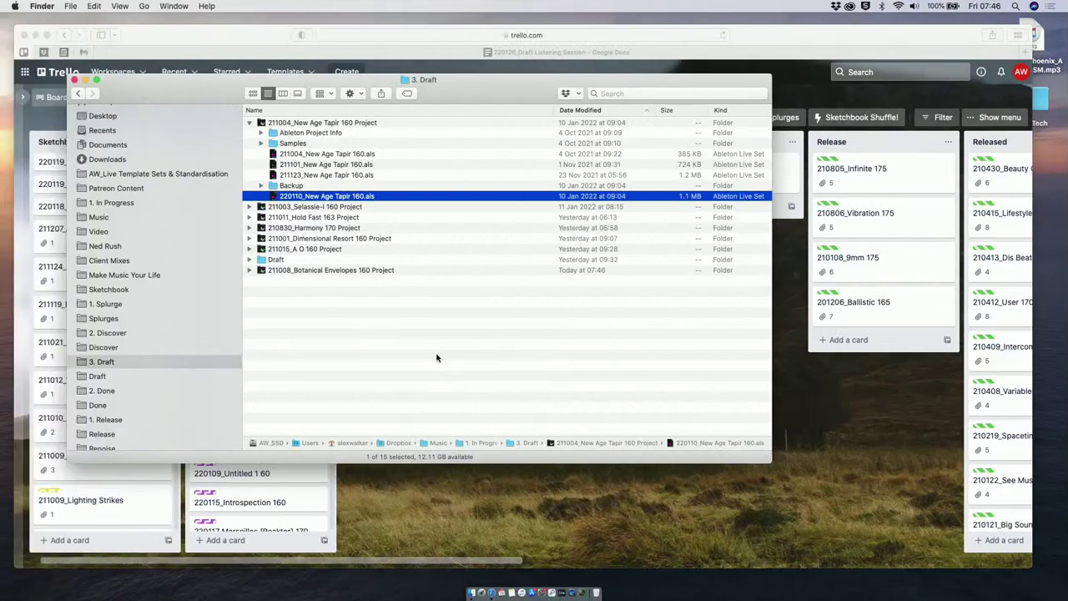
Step: Reopen 220110_New Age Tapir 160.als in Ableton Live, declining work recovery, ignoring the crash notice and closing the crash report help
{"action": "double_click", "coordinate": [291, 199]}
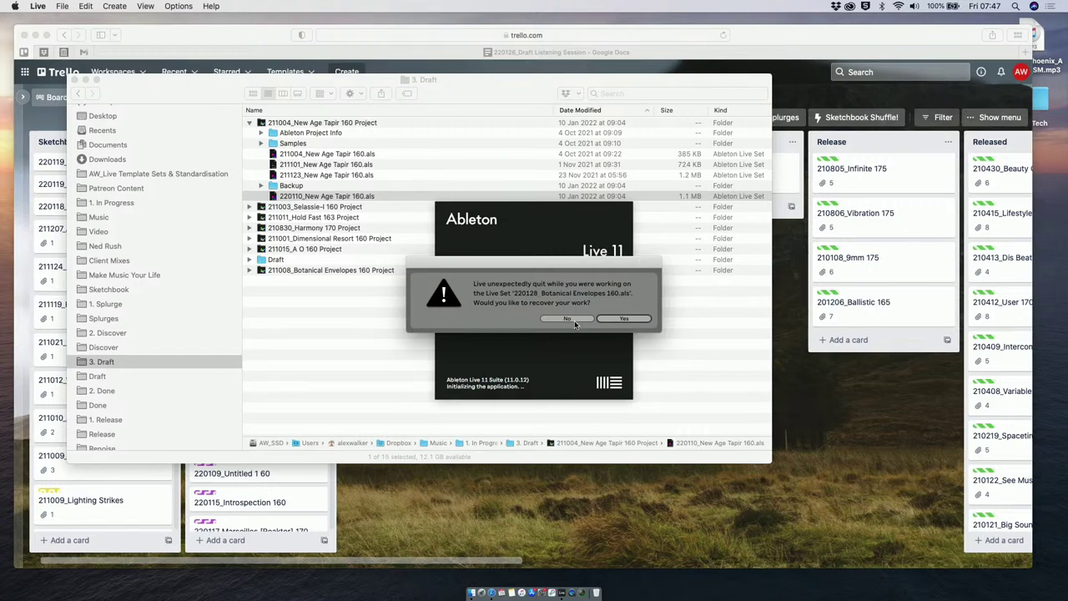
{"action": "left_click", "coordinate": [572, 322]}
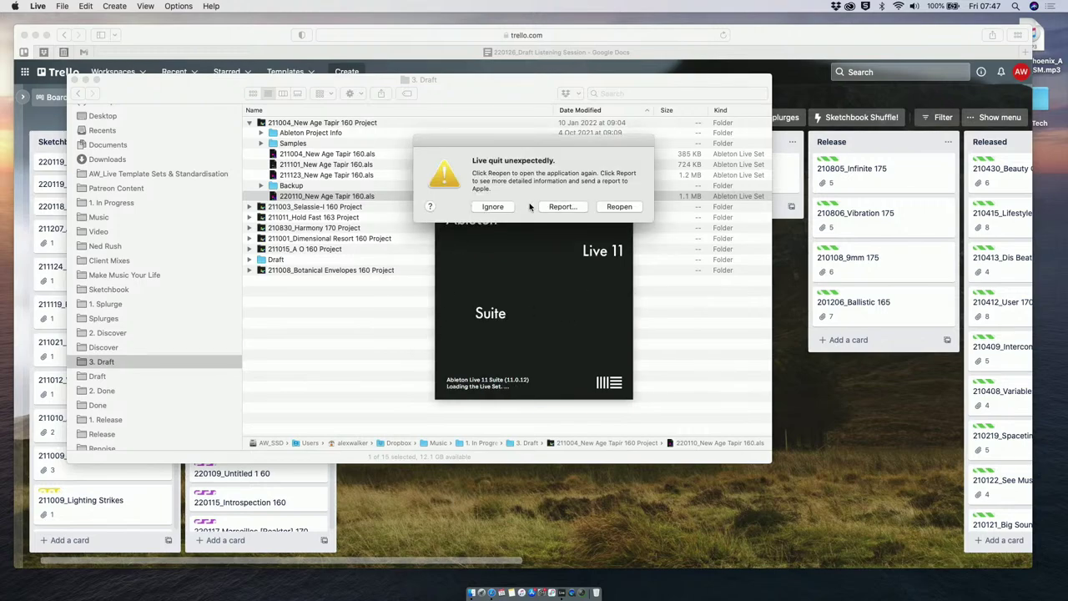
{"action": "left_click", "coordinate": [497, 206]}
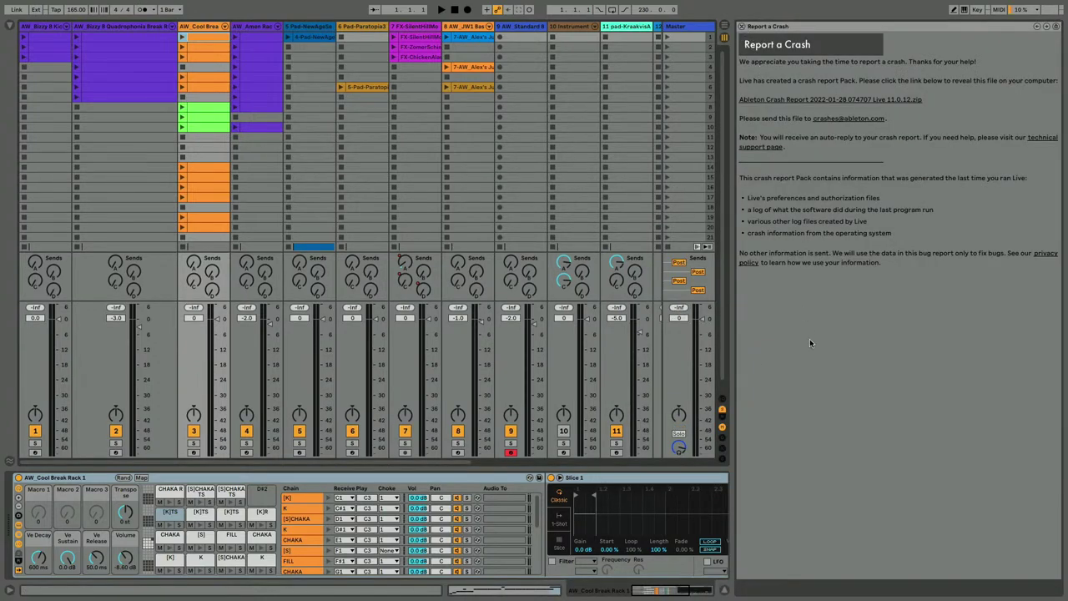
{"action": "left_click", "coordinate": [743, 26]}
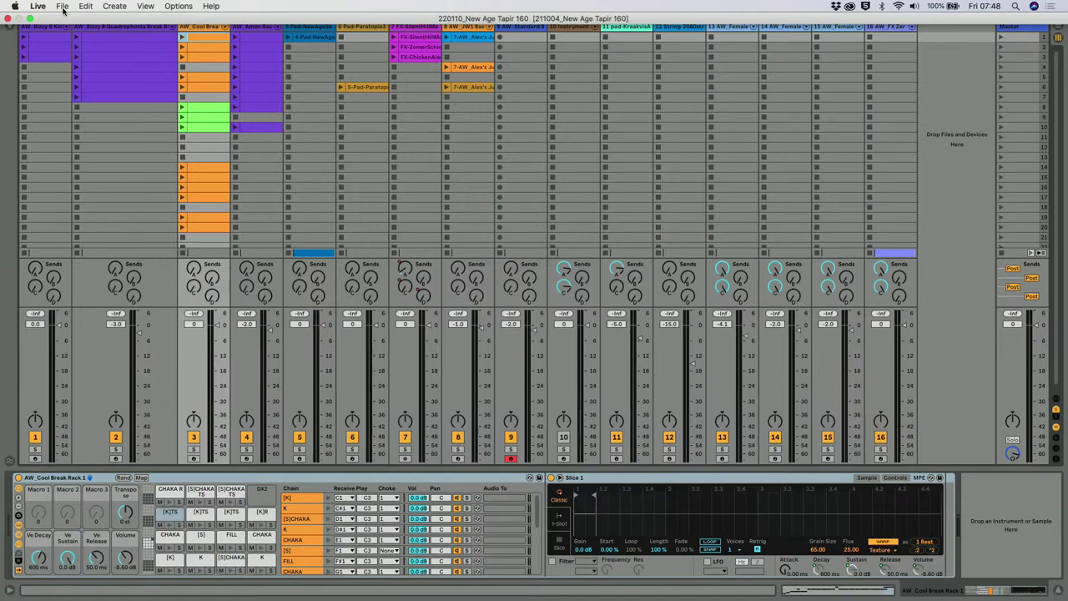
Step: Save the Live Set under the new name 220128_New Age Tapir 160.als in the 211004_New Age Tapir 160 Project folder
{"action": "left_click", "coordinate": [63, 9]}
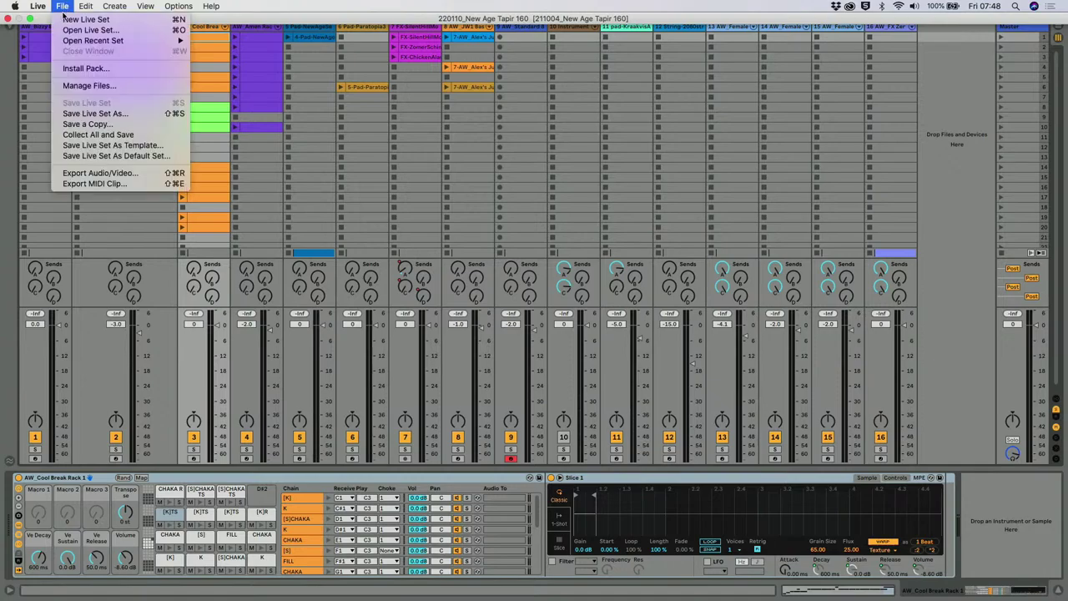
{"action": "left_click", "coordinate": [94, 114]}
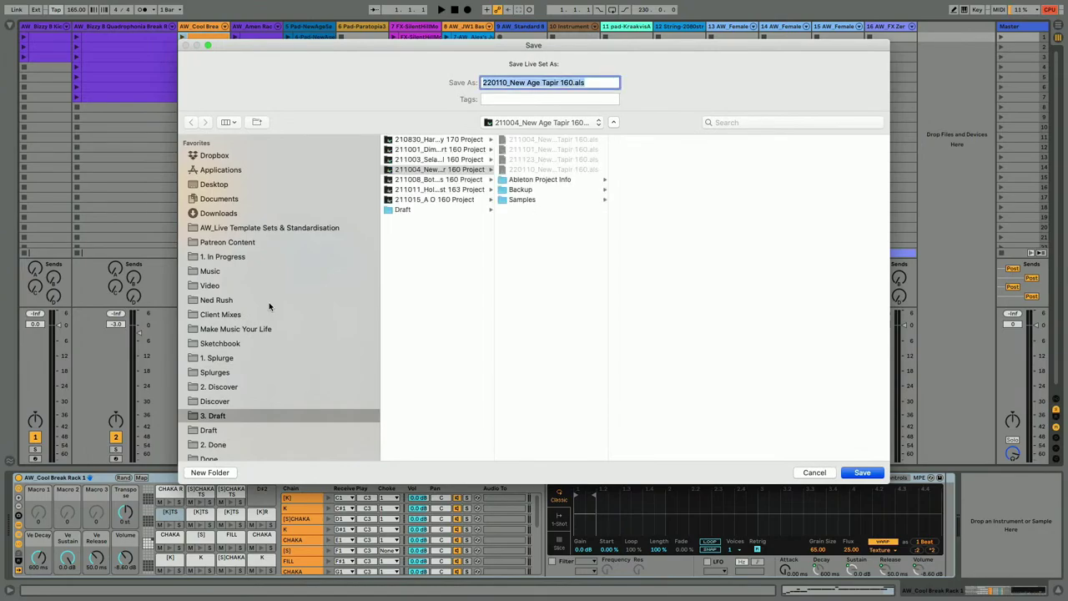
{"action": "left_click", "coordinate": [501, 79]}
{"action": "key", "text": "Delete"}
{"action": "key", "text": "Delete"}
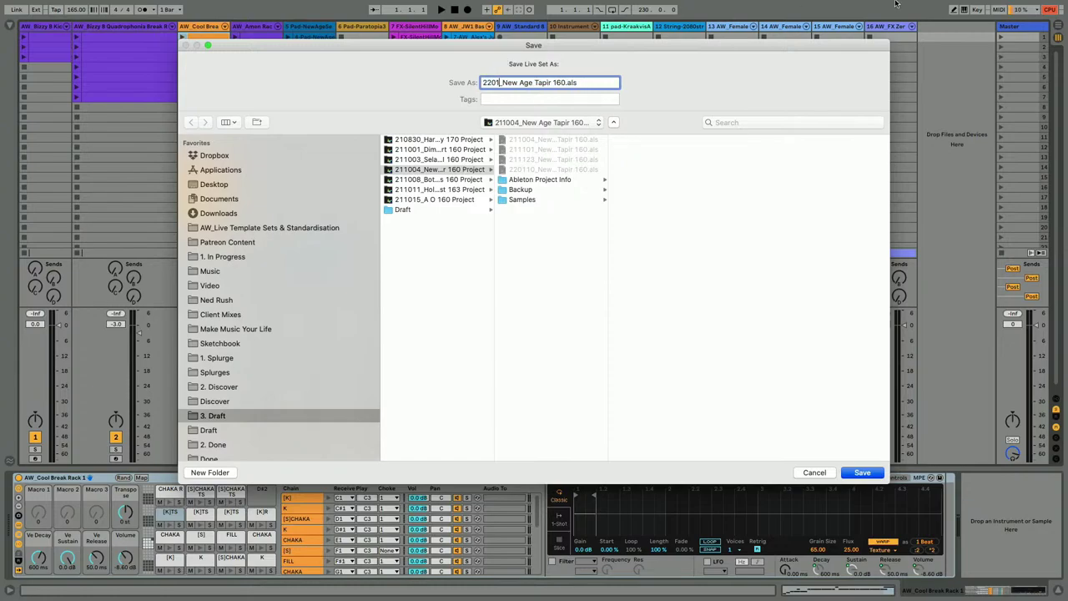
{"action": "left_click", "coordinate": [987, 7]}
{"action": "left_click", "coordinate": [966, 126]}
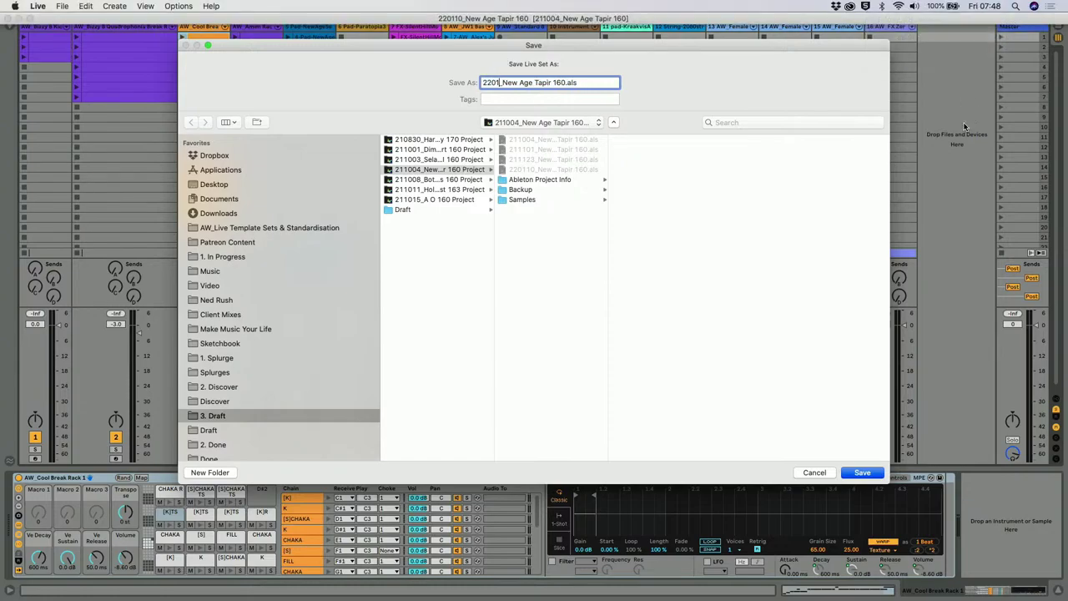
{"action": "type", "text": "28"}
{"action": "key", "text": "Return"}
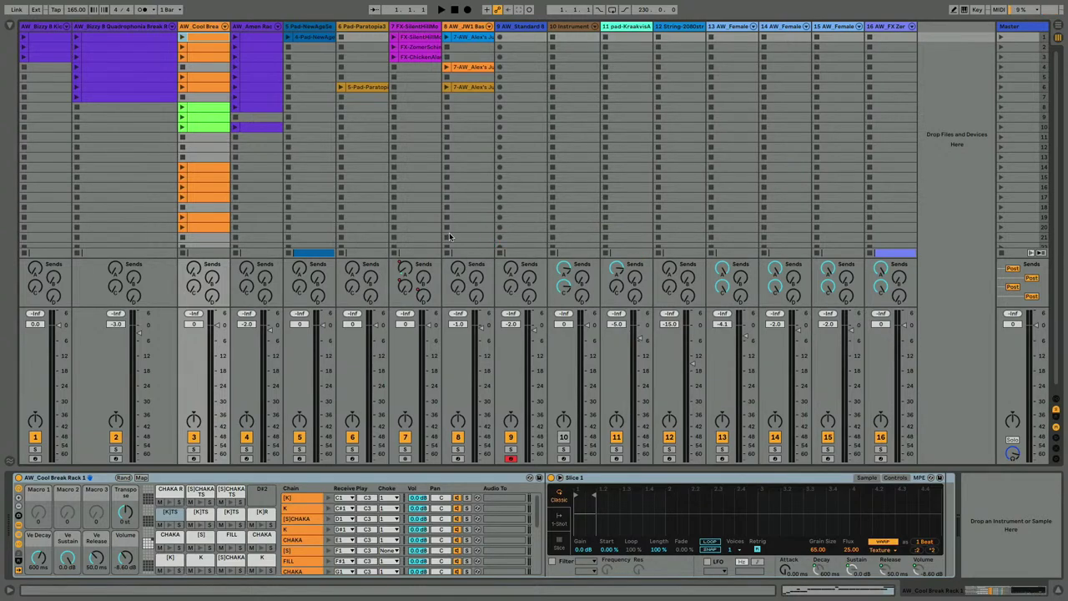
Step: Switch the Live Set to Arrangement View, check the to-do list in the 220126_Draft Listening Session document, and return to the arrangement
{"action": "key", "text": "Tab"}
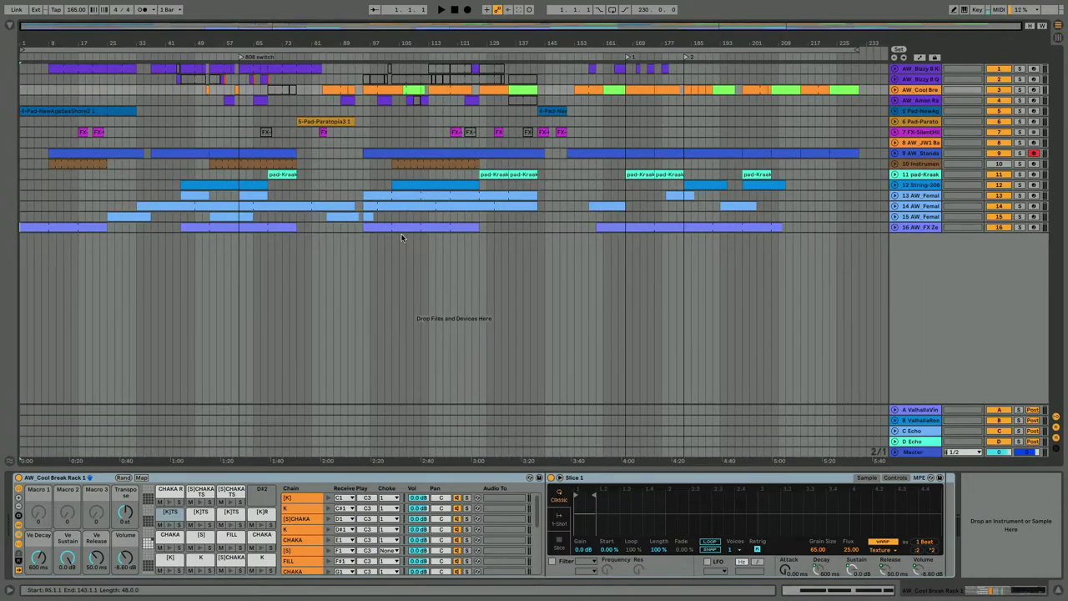
{"action": "key", "text": "ctrl+Up"}
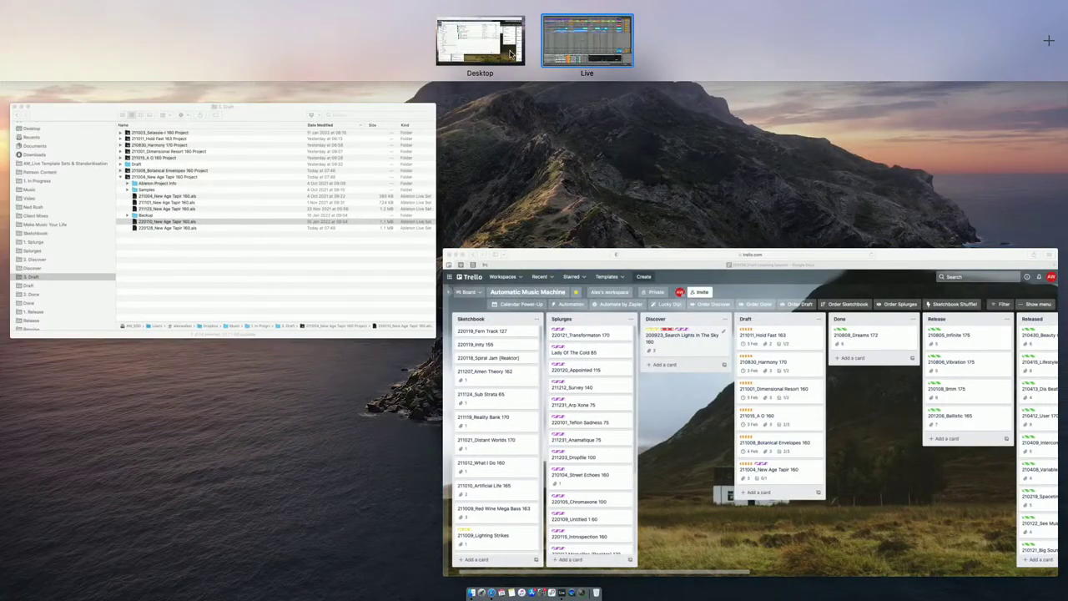
{"action": "left_click", "coordinate": [484, 448]}
{"action": "left_click", "coordinate": [83, 53]}
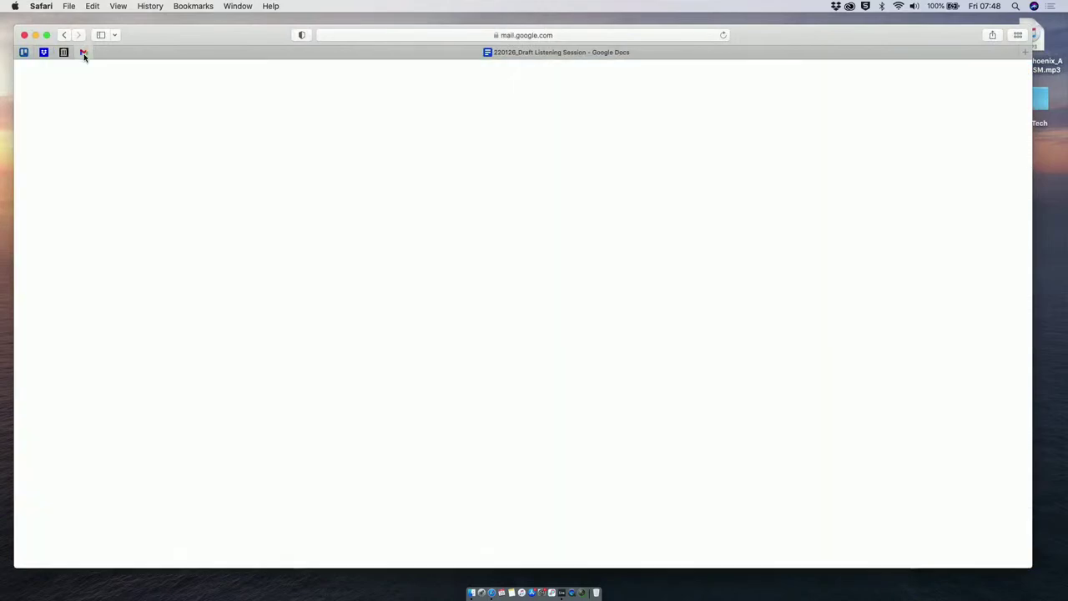
{"action": "left_click", "coordinate": [126, 55]}
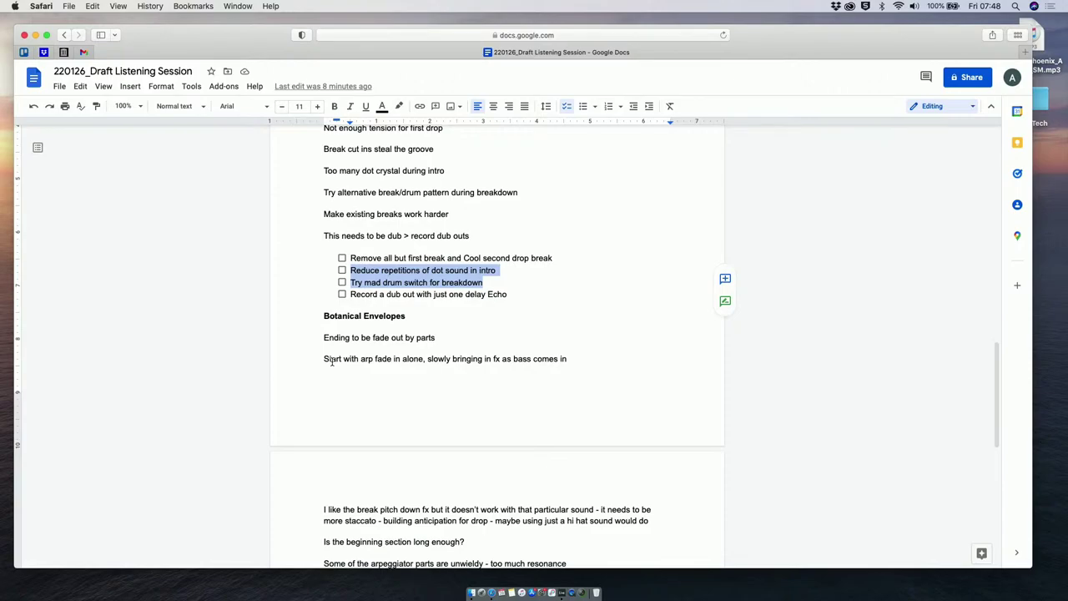
{"action": "key", "text": "ctrl+Up"}
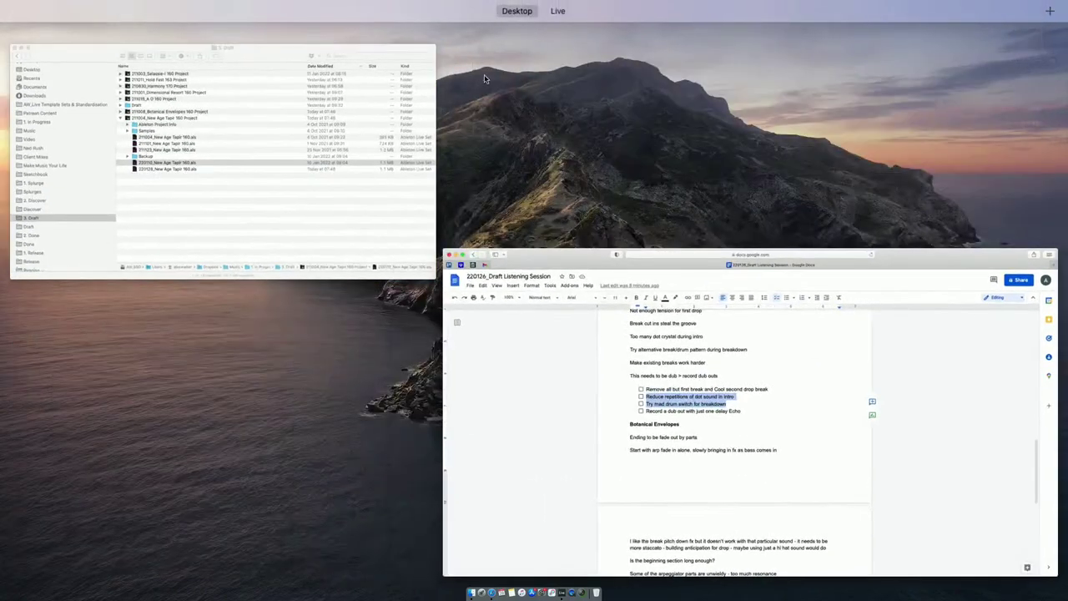
{"action": "mouse_move", "coordinate": [567, 25]}
{"action": "left_click", "coordinate": [638, 48]}
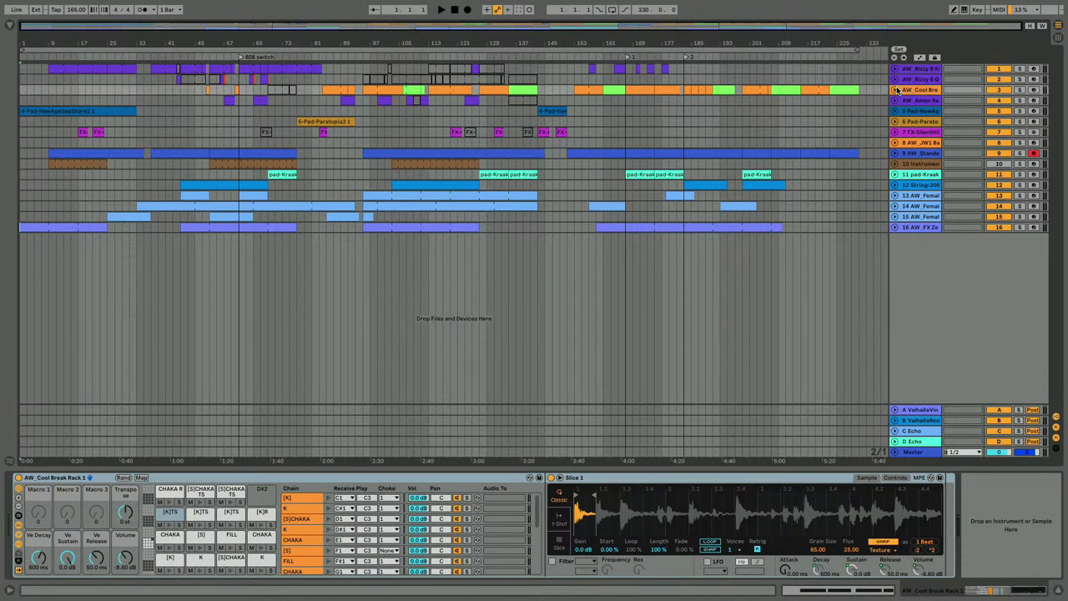
Step: Unfold the AW_Amen break track, show its devices, and deactivate the track
{"action": "left_click", "coordinate": [895, 101]}
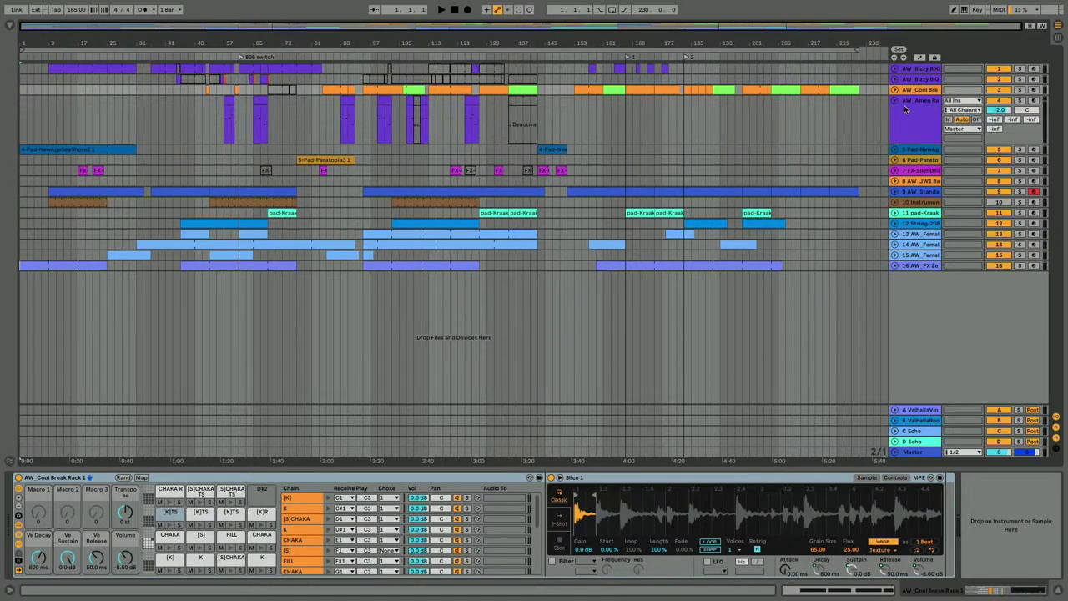
{"action": "left_click", "coordinate": [907, 111]}
{"action": "left_click", "coordinate": [992, 101]}
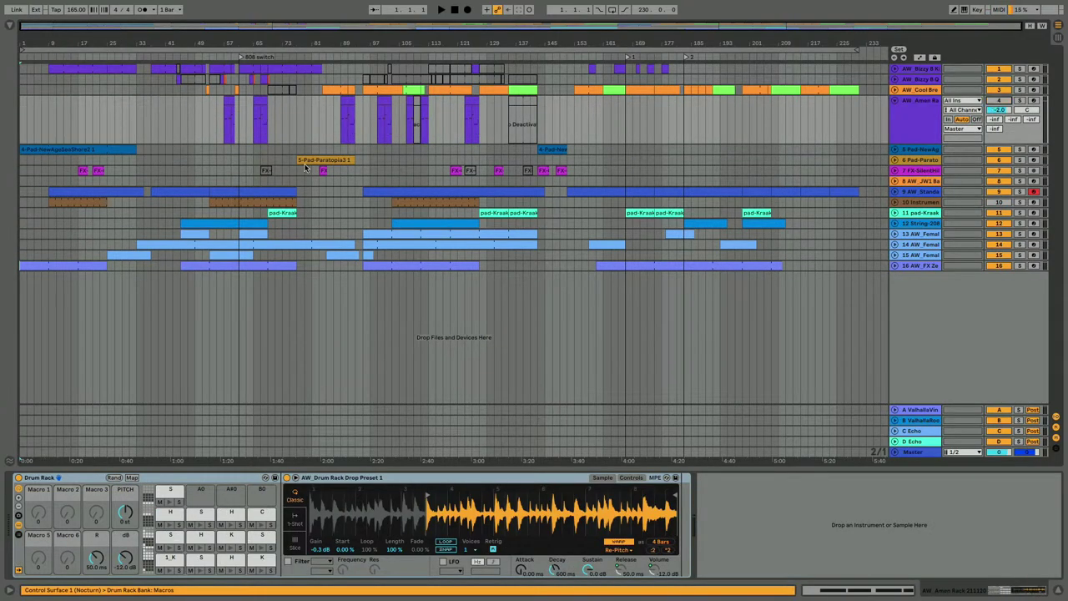
Step: Unfold the AW_Bizzy B Quadrophonia break track, play the arrangement from bar 37, and deactivate the track
{"action": "left_click", "coordinate": [895, 80]}
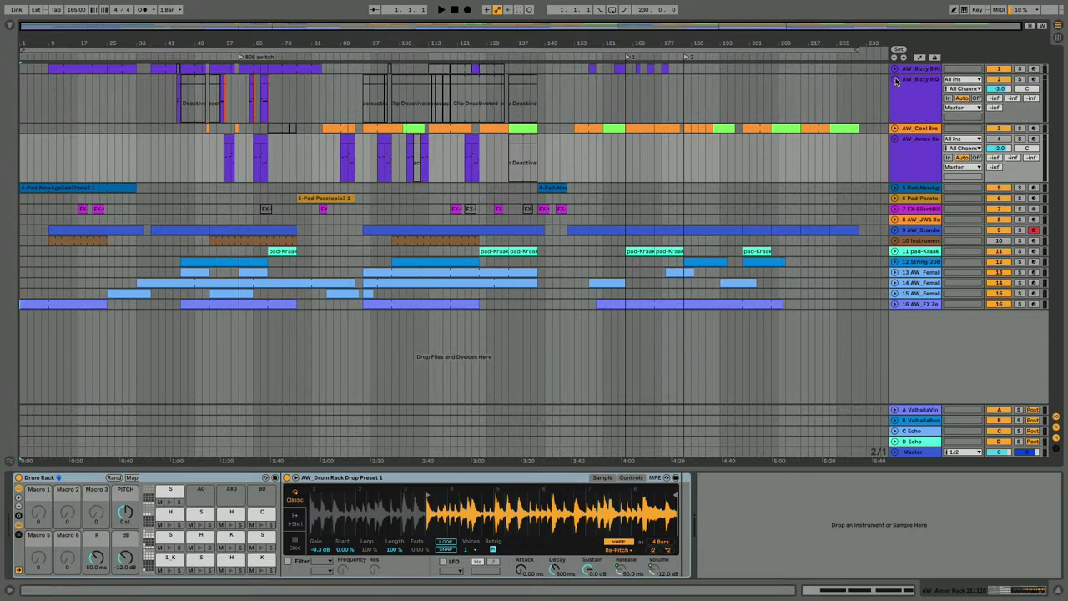
{"action": "left_click", "coordinate": [156, 110]}
{"action": "key", "text": "space"}
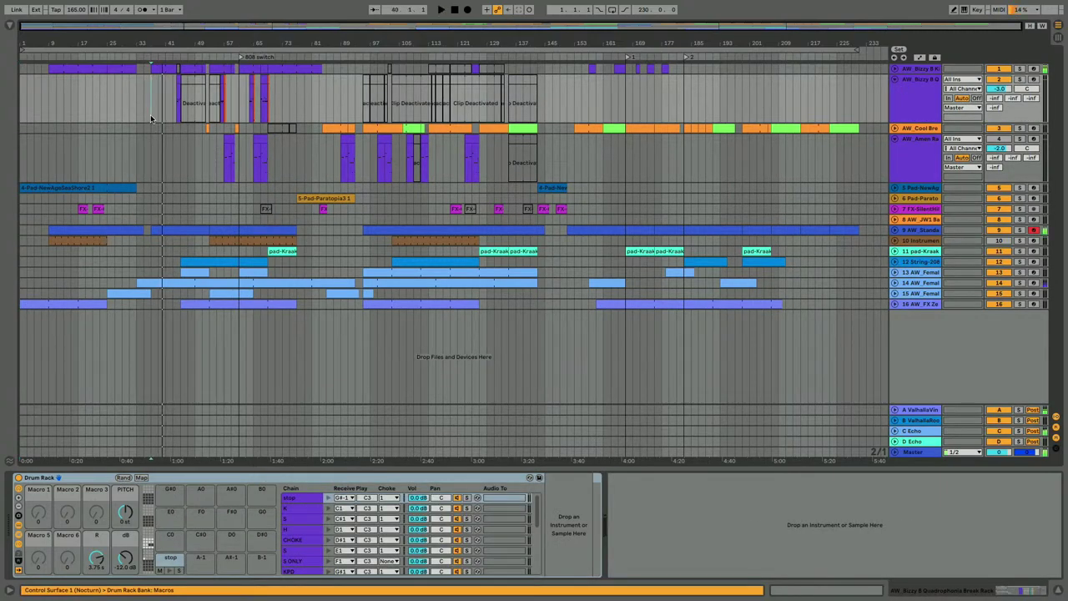
{"action": "left_click", "coordinate": [151, 115]}
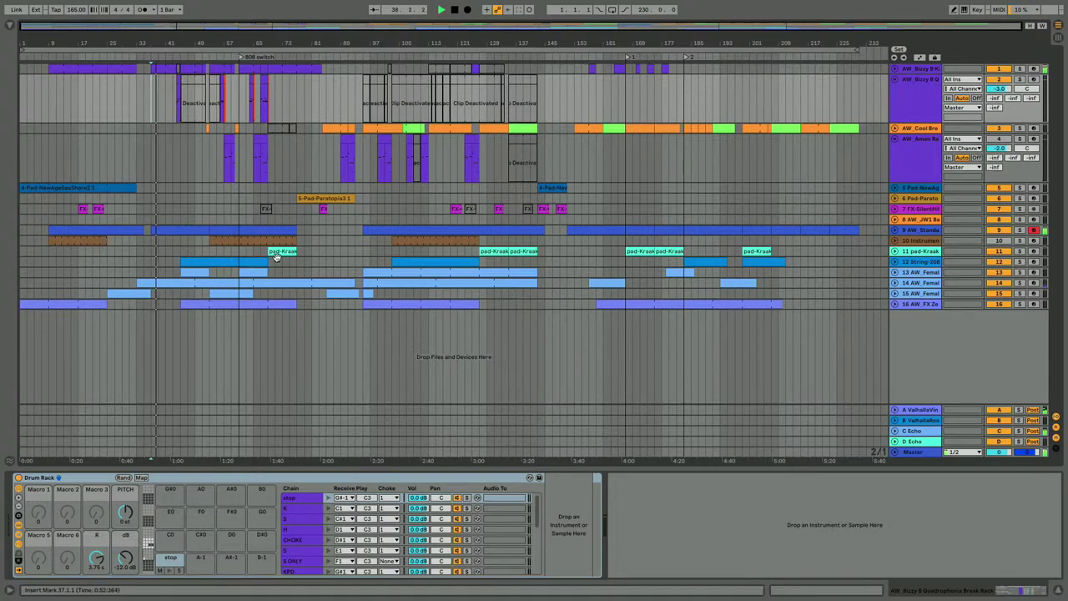
{"action": "left_click", "coordinate": [997, 81]}
{"action": "left_click", "coordinate": [909, 102]}
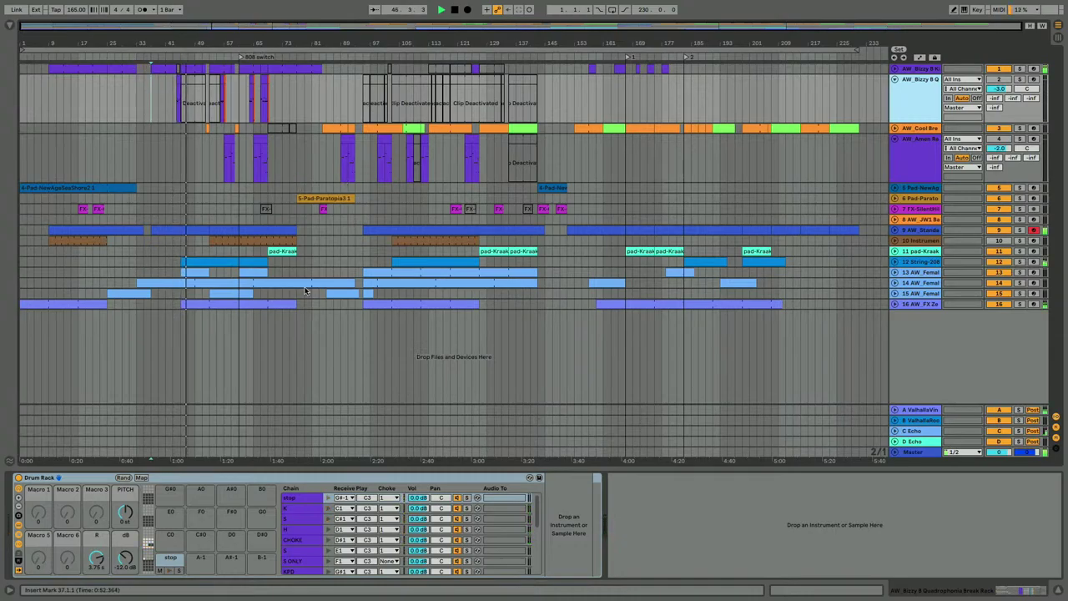
Step: Set the filter frequency of the String-2080string sampler on track 12 to 5.35 kHz during playback
{"action": "left_click", "coordinate": [991, 262]}
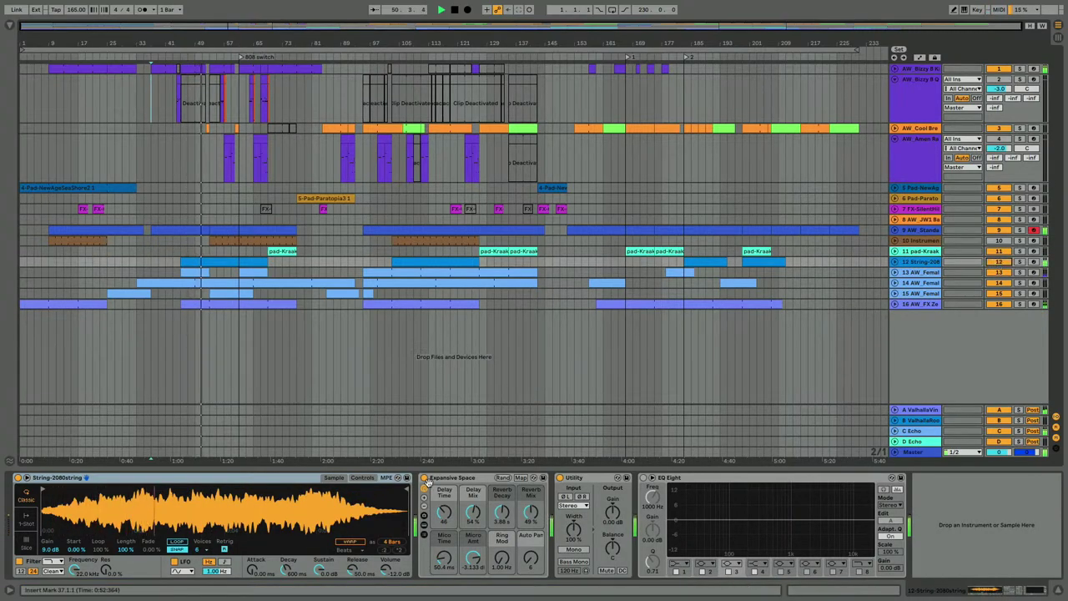
{"action": "left_click_drag", "start_coordinate": [73, 570], "coordinate": [73, 586]}
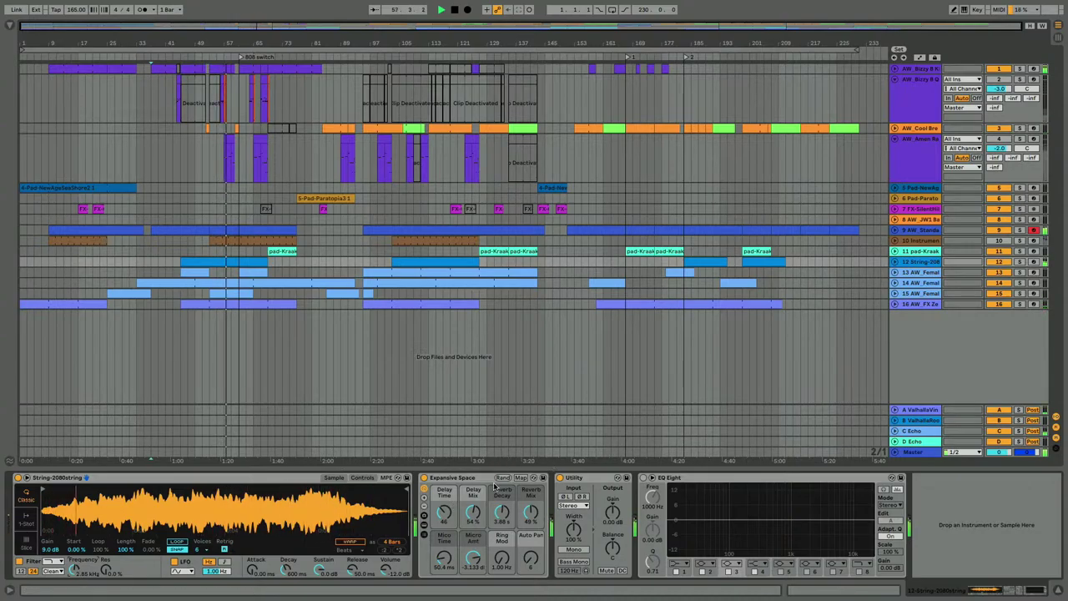
{"action": "left_click_drag", "start_coordinate": [74, 571], "coordinate": [74, 558]}
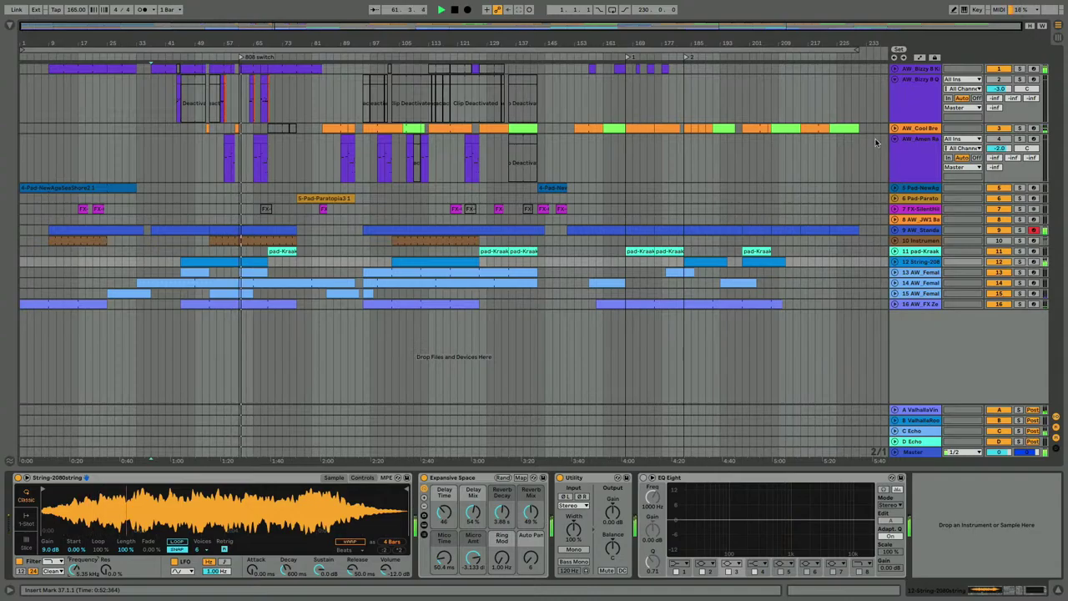
Step: Unfold the AW_Cool Break track, deactivate its short clips between bars 51 and 63, and stop playback
{"action": "left_click", "coordinate": [920, 131]}
{"action": "left_click", "coordinate": [895, 129]}
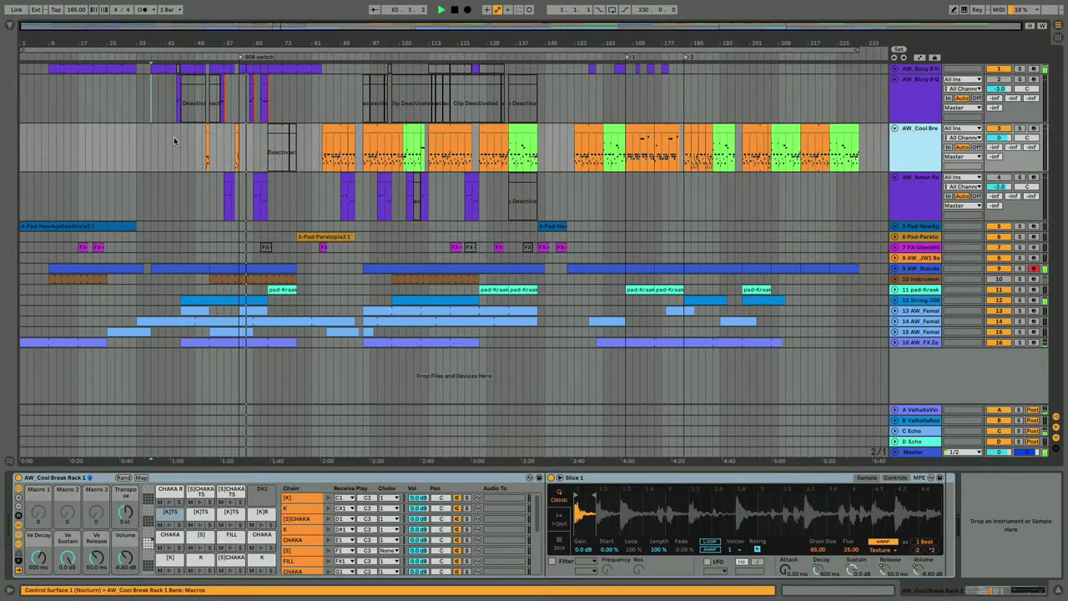
{"action": "left_click_drag", "start_coordinate": [203, 145], "coordinate": [242, 149]}
{"action": "key", "text": "0"}
{"action": "key", "text": "space"}
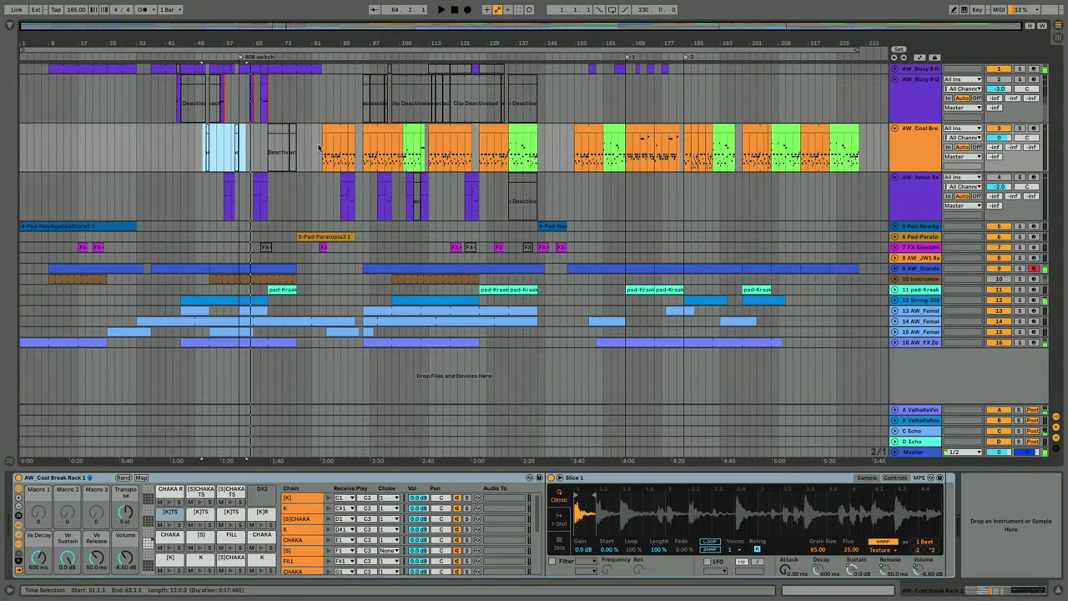
Step: Check off "Remove all but first break and Cool second drop break" in the listening session document and return to the Live arrangement
{"action": "key", "text": "ctrl+Up"}
{"action": "left_click", "coordinate": [539, 353]}
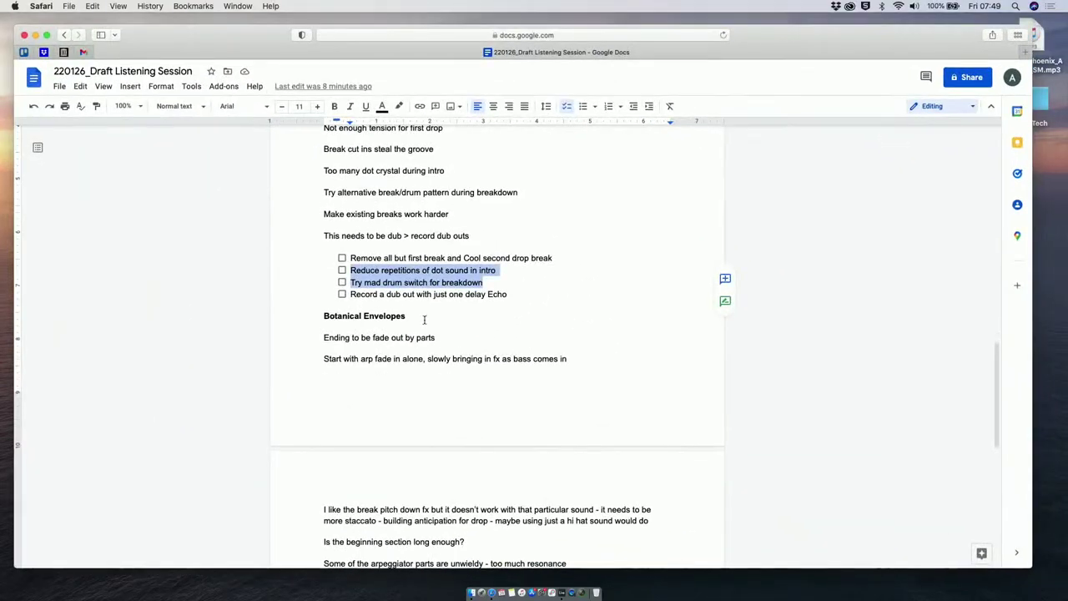
{"action": "left_click", "coordinate": [342, 258]}
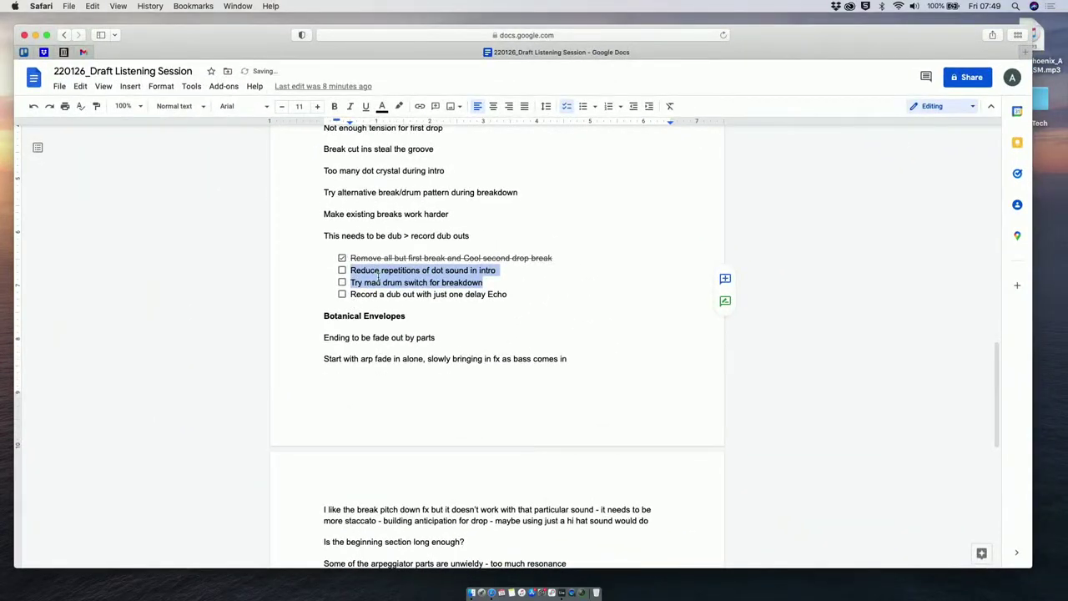
{"action": "key", "text": "ctrl+Up"}
{"action": "left_click", "coordinate": [581, 40]}
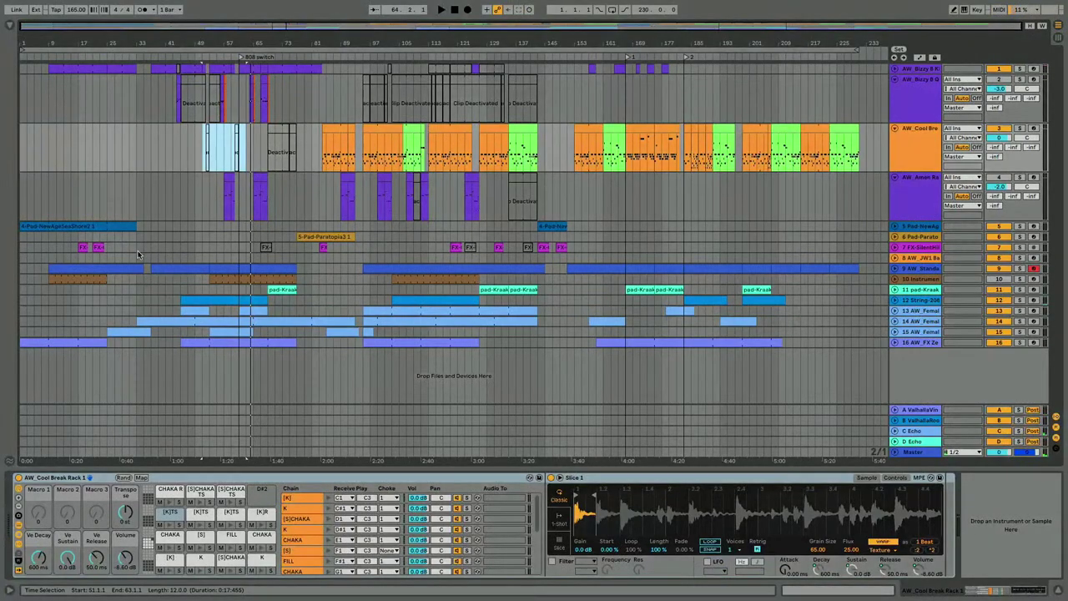
Step: Unfold the AW_Standard 808 and 10 Instrument Rack tracks to show their clips, and display each track's devices
{"action": "left_click", "coordinate": [894, 268]}
{"action": "left_click", "coordinate": [890, 288]}
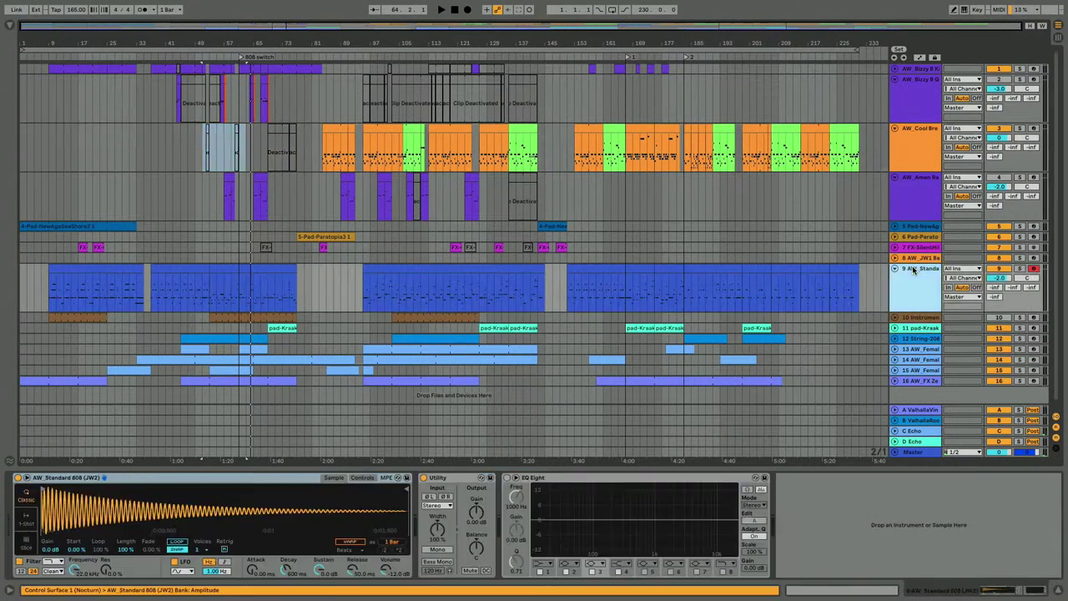
{"action": "left_click", "coordinate": [894, 317]}
{"action": "left_click", "coordinate": [913, 319]}
{"action": "scroll", "coordinate": [913, 317], "scroll_direction": "down", "scroll_amount": 1}
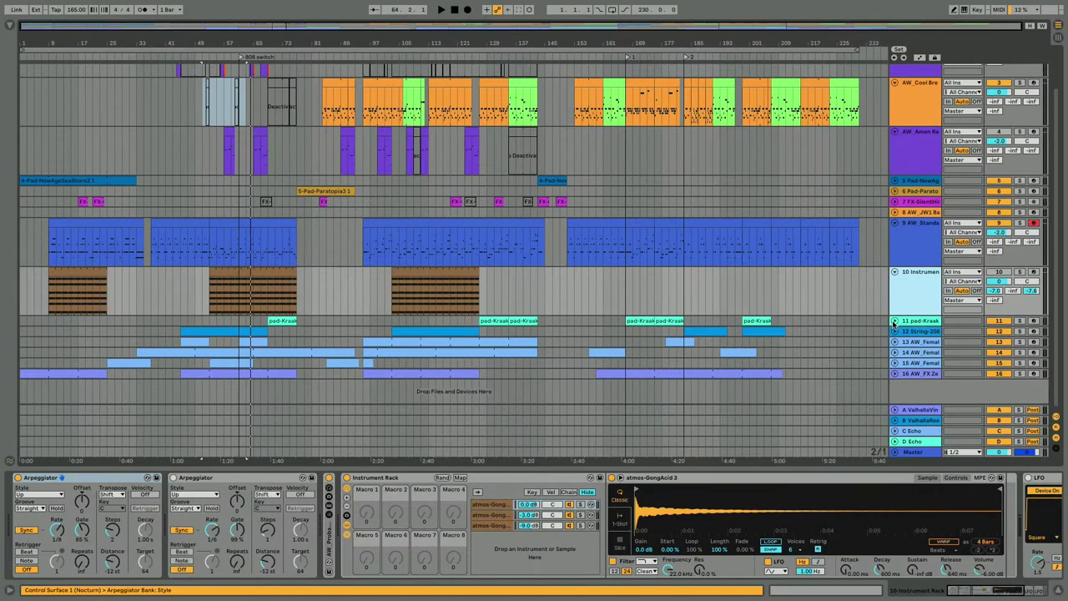
Step: Unfold the AW_FX ZeroG track, play the arrangement from bar 9, and inspect the notes of the track's opening clip
{"action": "left_click", "coordinate": [894, 322]}
{"action": "left_click", "coordinate": [894, 321]}
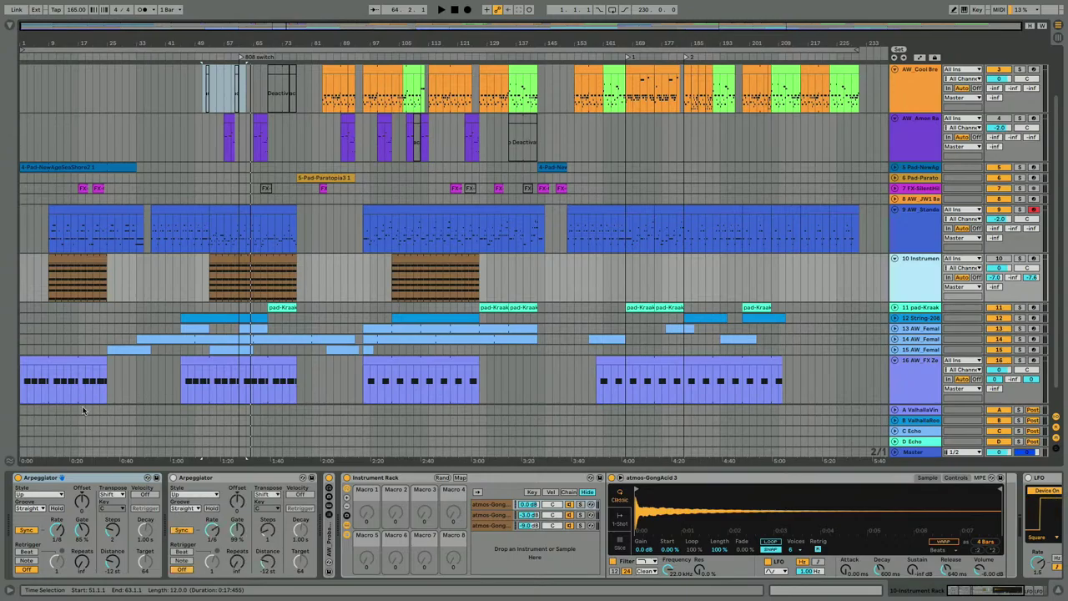
{"action": "left_click", "coordinate": [54, 400]}
{"action": "key", "text": "space"}
{"action": "left_click", "coordinate": [50, 393]}
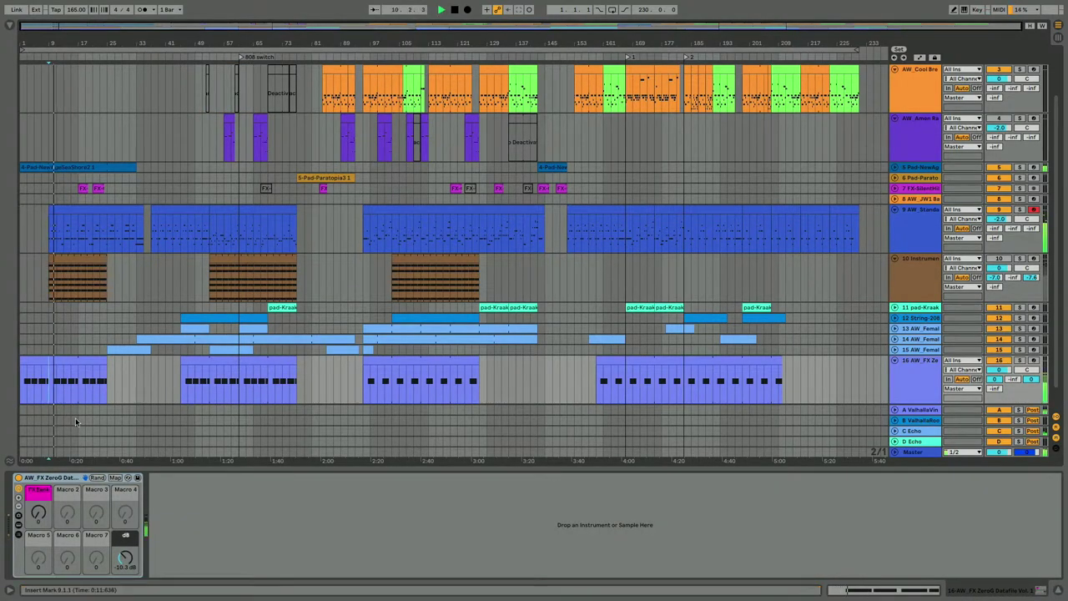
{"action": "double_click", "coordinate": [65, 368]}
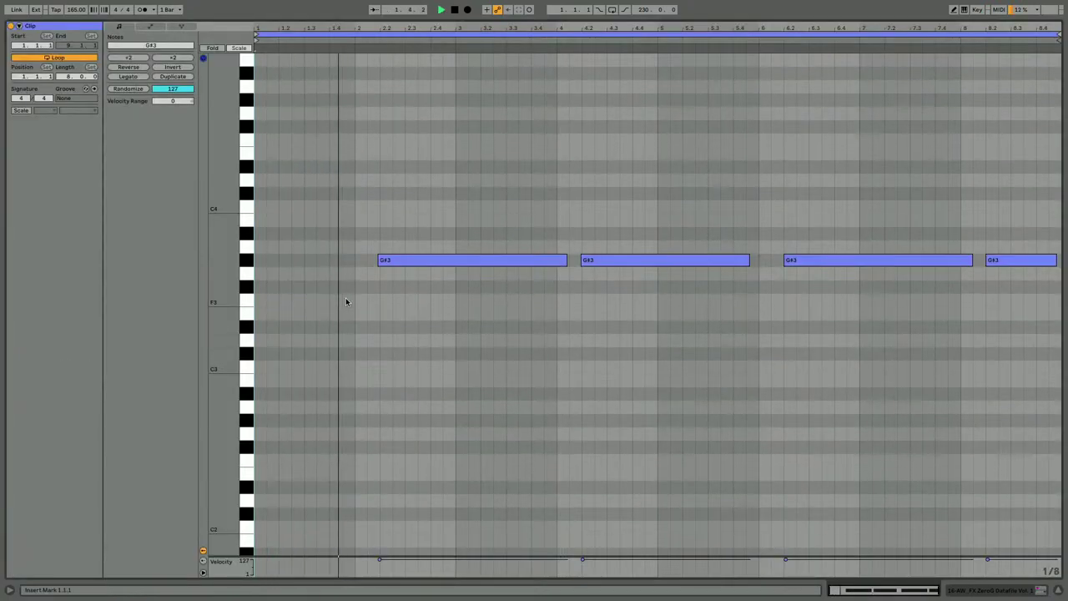
{"action": "key", "text": "shift+Tab"}
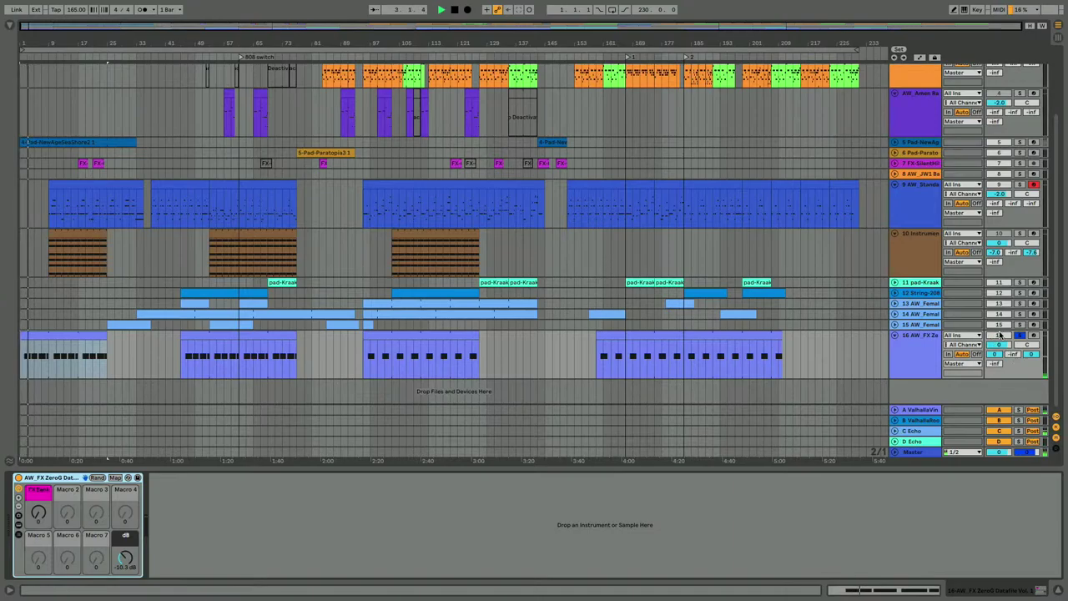
Step: Deactivate the second, third and fourth G#3 notes in the opening AW_FX ZeroG clip, keeping only the first one active
{"action": "left_click", "coordinate": [89, 359]}
{"action": "double_click", "coordinate": [28, 336]}
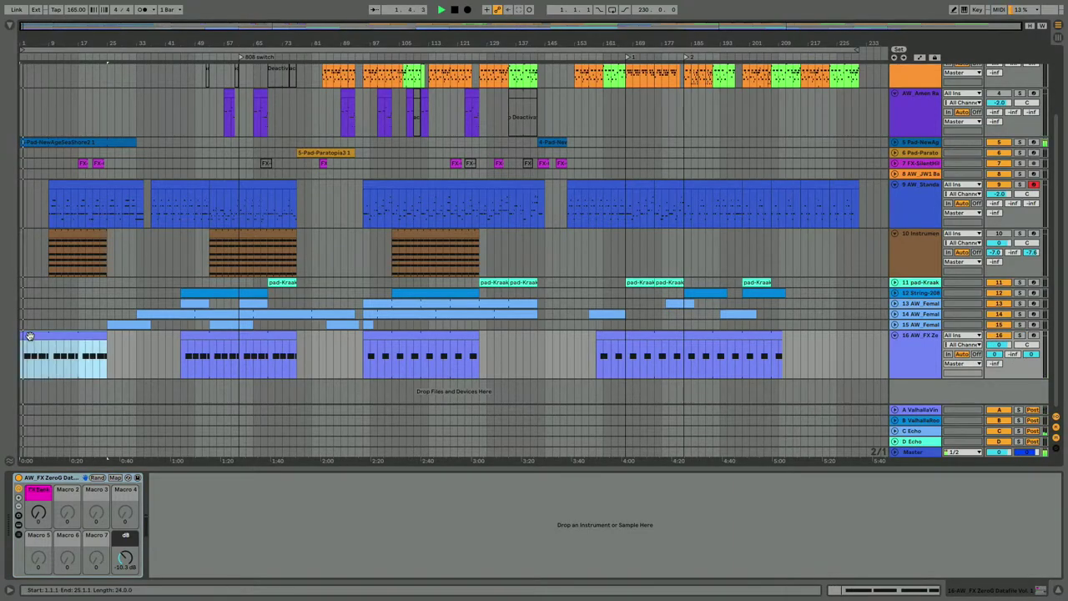
{"action": "left_click_drag", "start_coordinate": [639, 233], "coordinate": [637, 294]}
{"action": "key", "text": "0"}
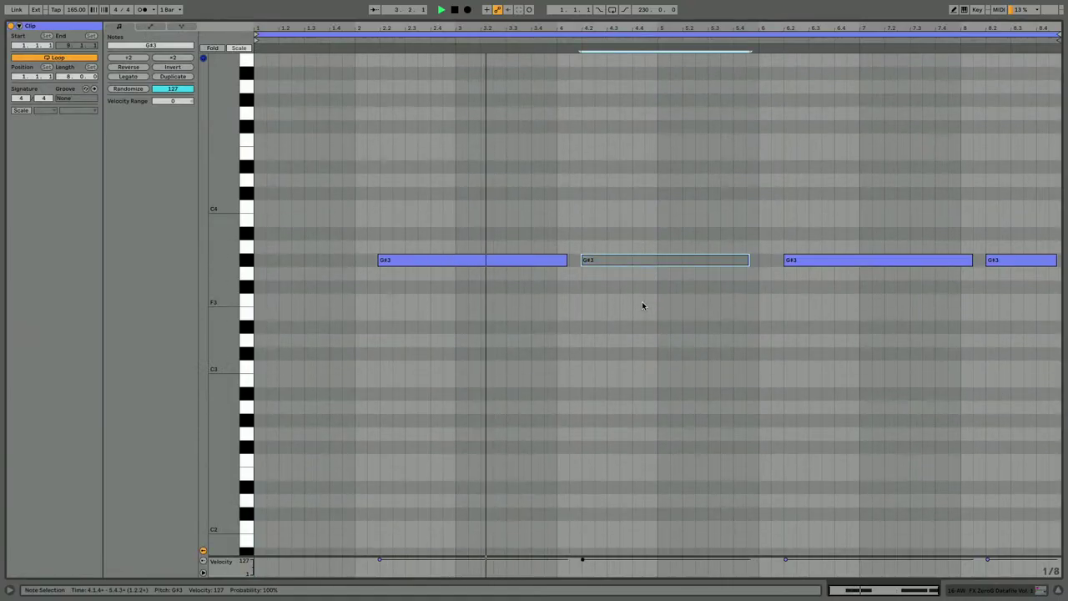
{"action": "left_click", "coordinate": [782, 241]}
{"action": "left_click_drag", "start_coordinate": [781, 240], "coordinate": [998, 286]}
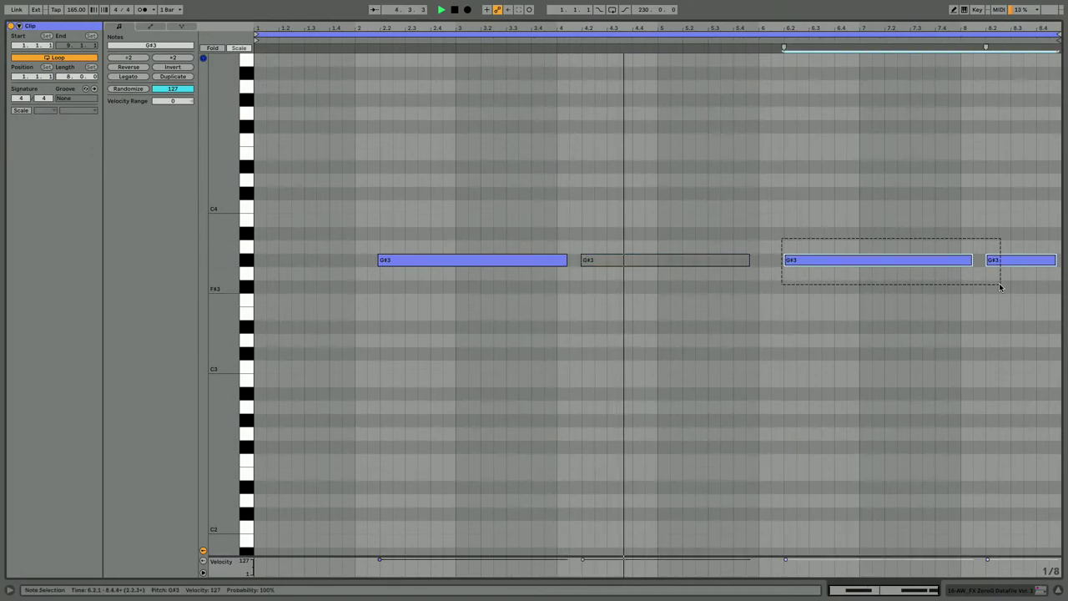
{"action": "key", "text": "0"}
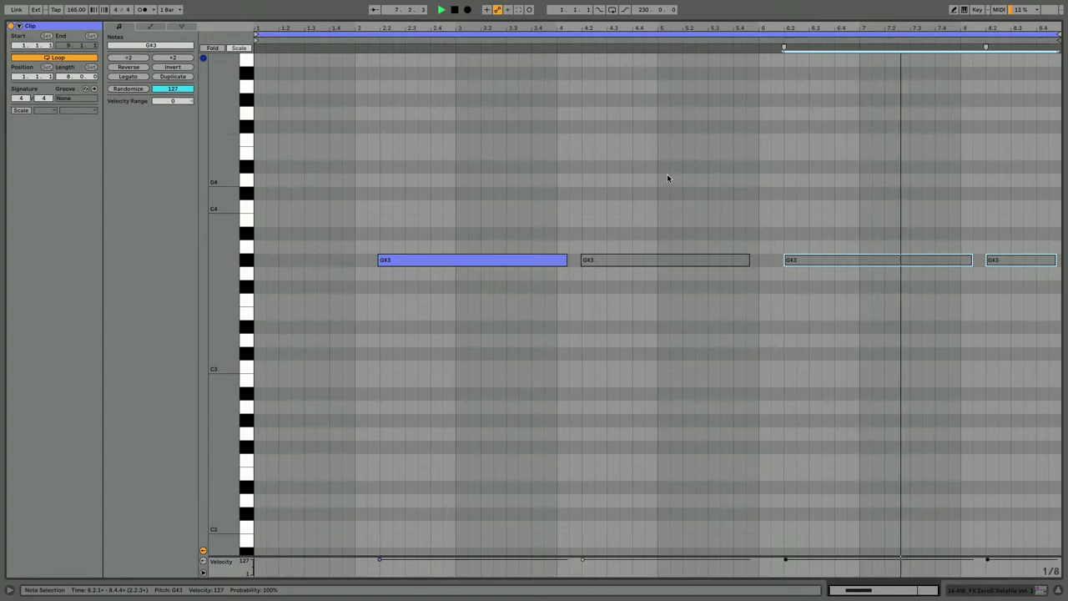
{"action": "left_click", "coordinate": [1058, 35]}
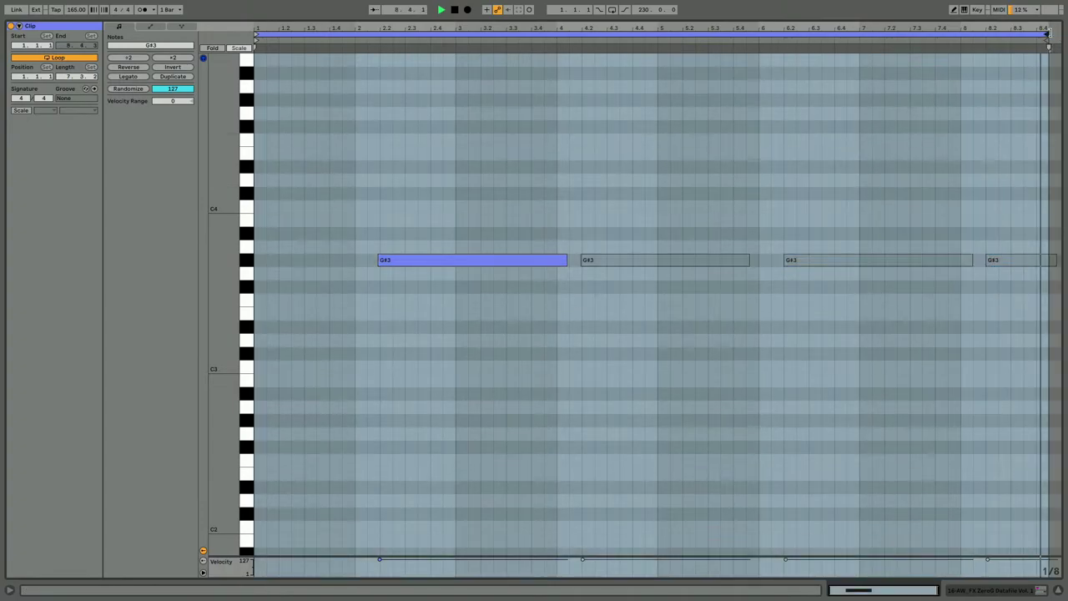
{"action": "left_click_drag", "start_coordinate": [1058, 35], "coordinate": [1000, 35]}
{"action": "scroll", "coordinate": [610, 247], "scroll_direction": "left", "scroll_amount": 3}
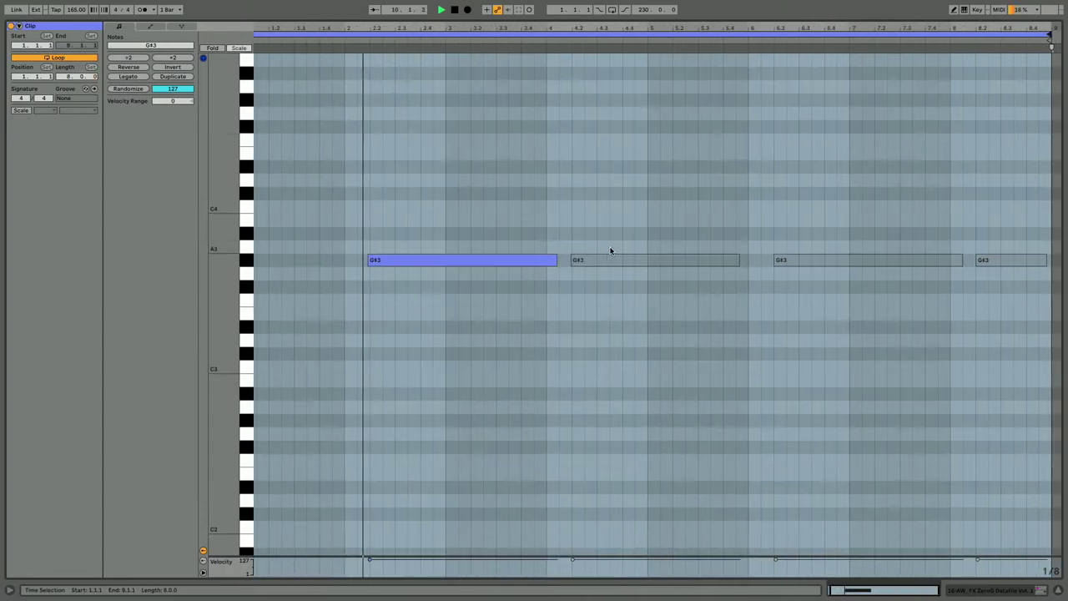
Step: Copy the edited clip over the AW_FX ZeroG sections at bars 45, 95 and 159, extending it to 32 bars in each
{"action": "key", "text": "shift+Tab"}
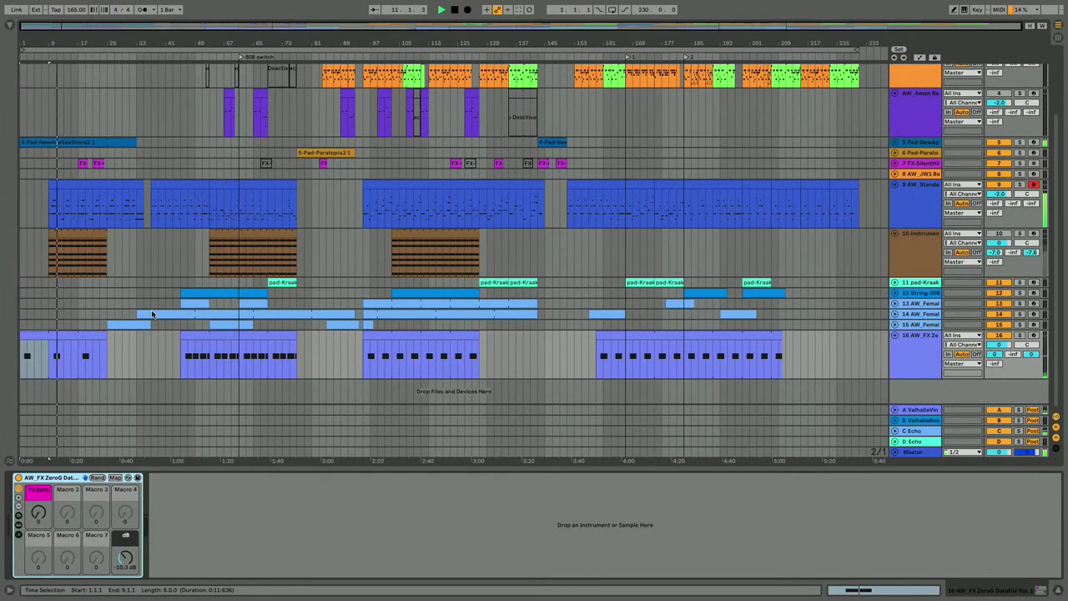
{"action": "left_click", "coordinate": [65, 332]}
{"action": "key", "text": "Right"}
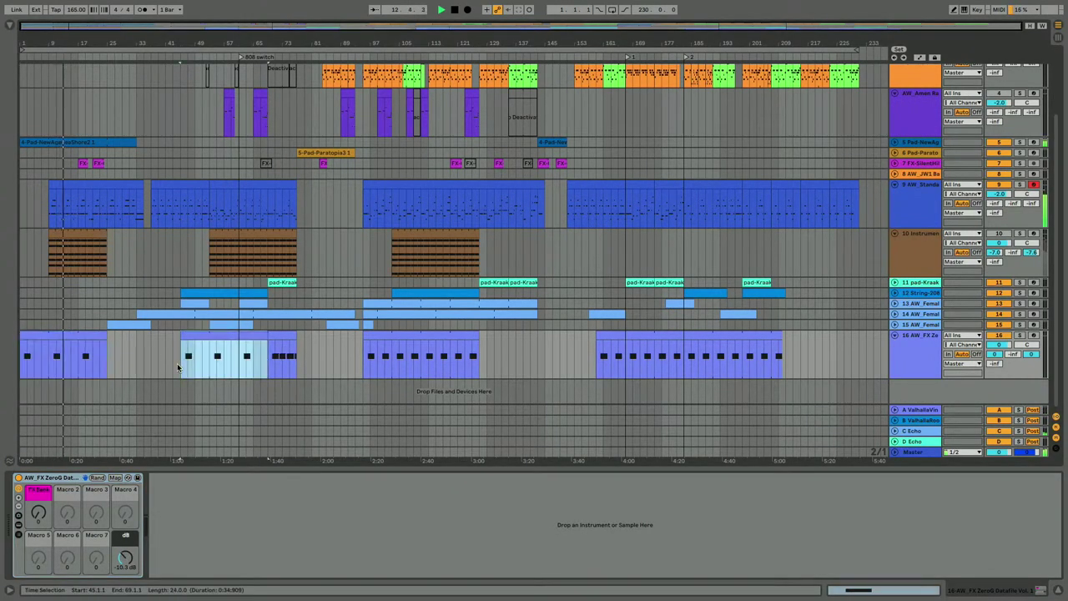
{"action": "left_click_drag", "start_coordinate": [267, 336], "coordinate": [297, 336]}
{"action": "left_click", "coordinate": [371, 367]}
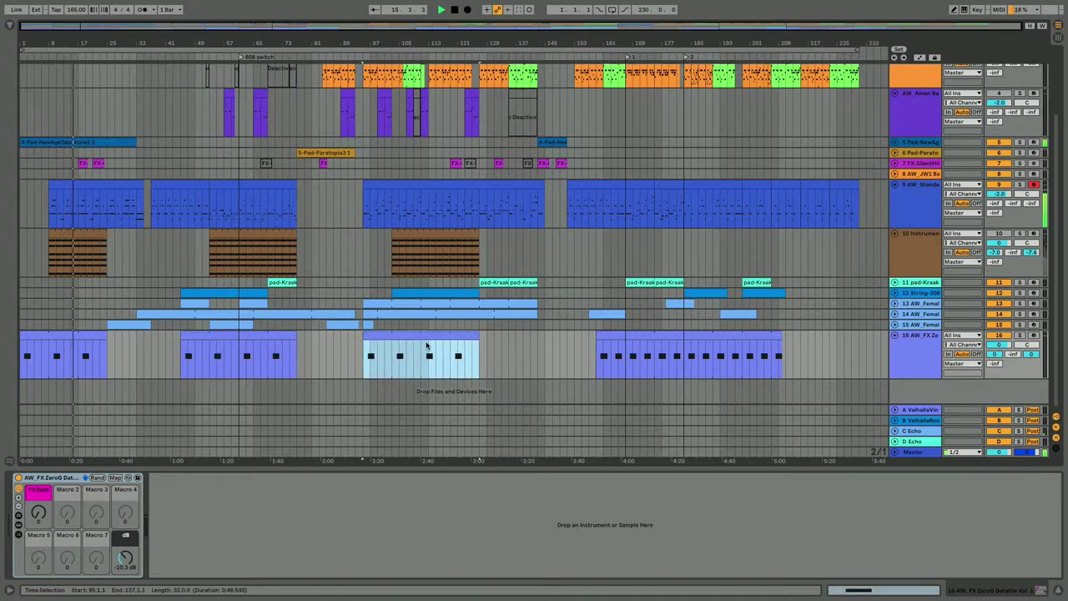
{"action": "left_click_drag", "start_coordinate": [609, 378], "coordinate": [708, 335]}
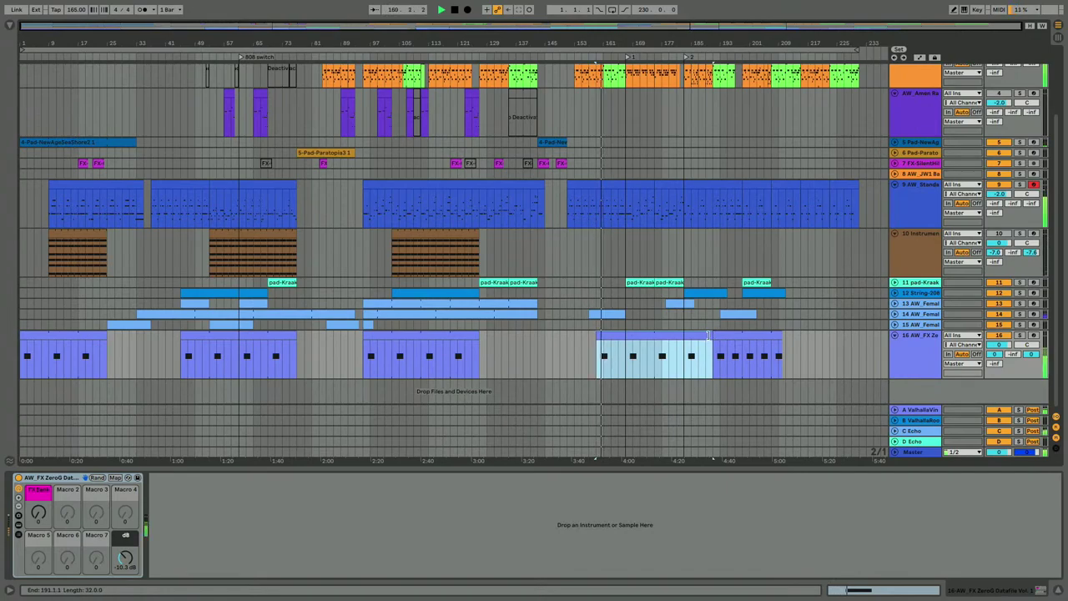
Step: Set the loop length of the AW_FX ZeroG clip at bar 159 to 16 bars and extend the clip to about bar 223
{"action": "left_click", "coordinate": [631, 368]}
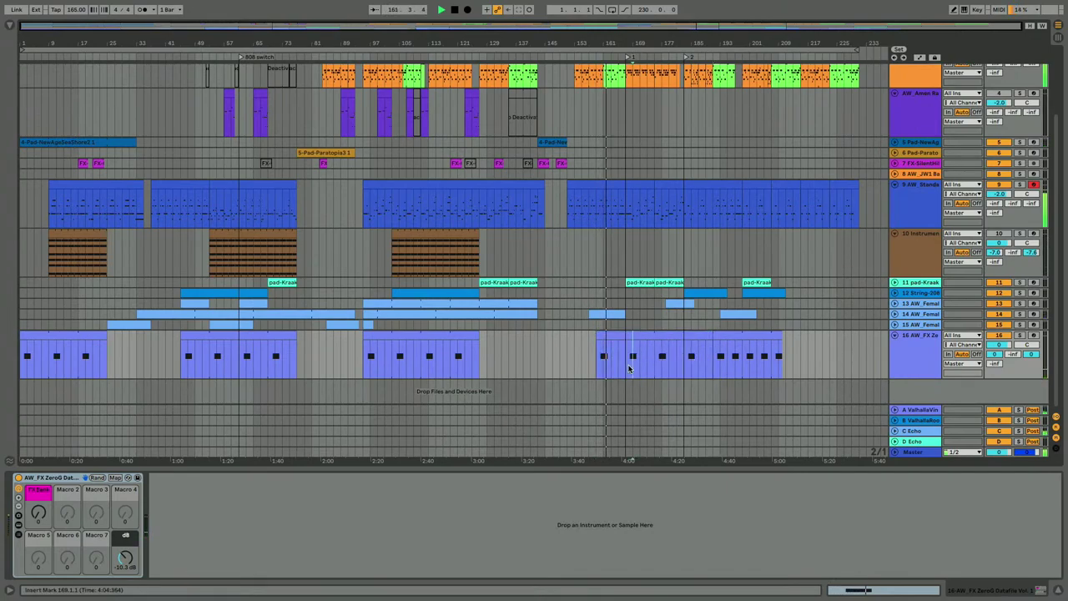
{"action": "double_click", "coordinate": [630, 368]}
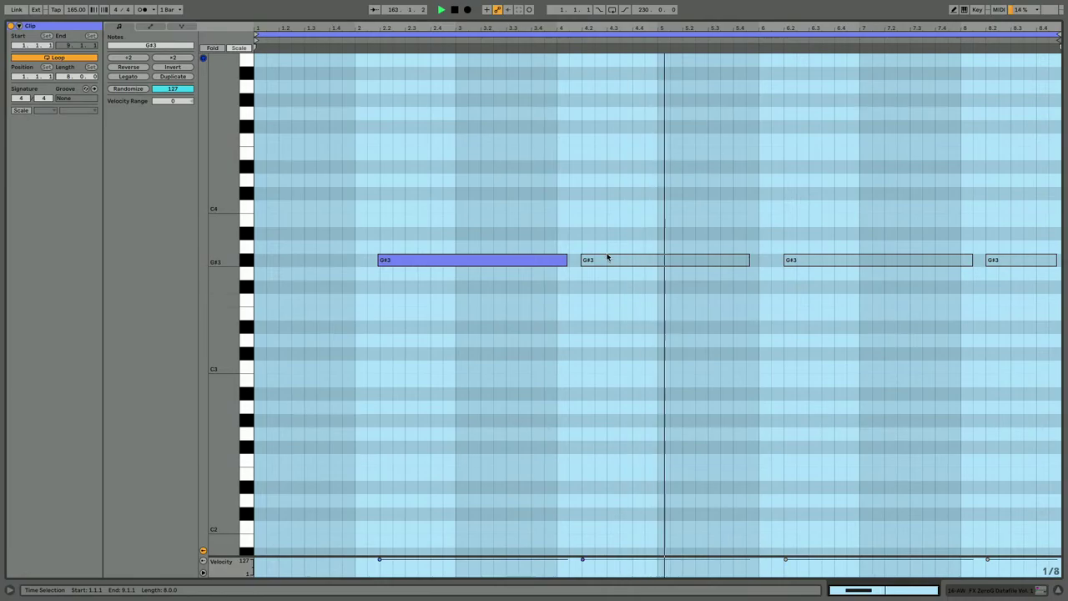
{"action": "key", "text": "shift+Tab"}
{"action": "scroll", "coordinate": [601, 300], "scroll_direction": "up", "scroll_amount": 1}
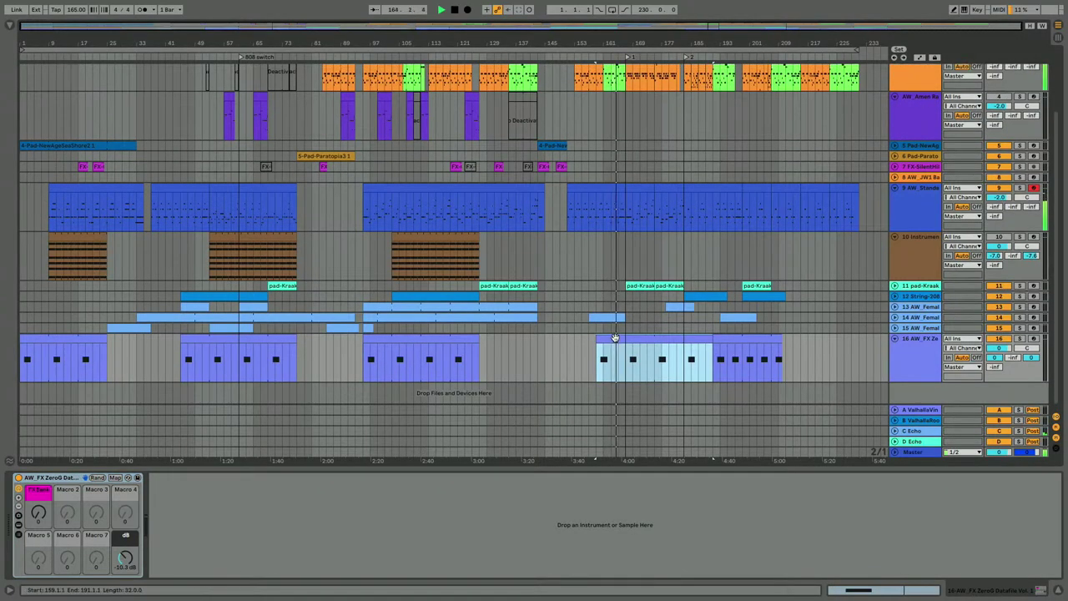
{"action": "double_click", "coordinate": [614, 337]}
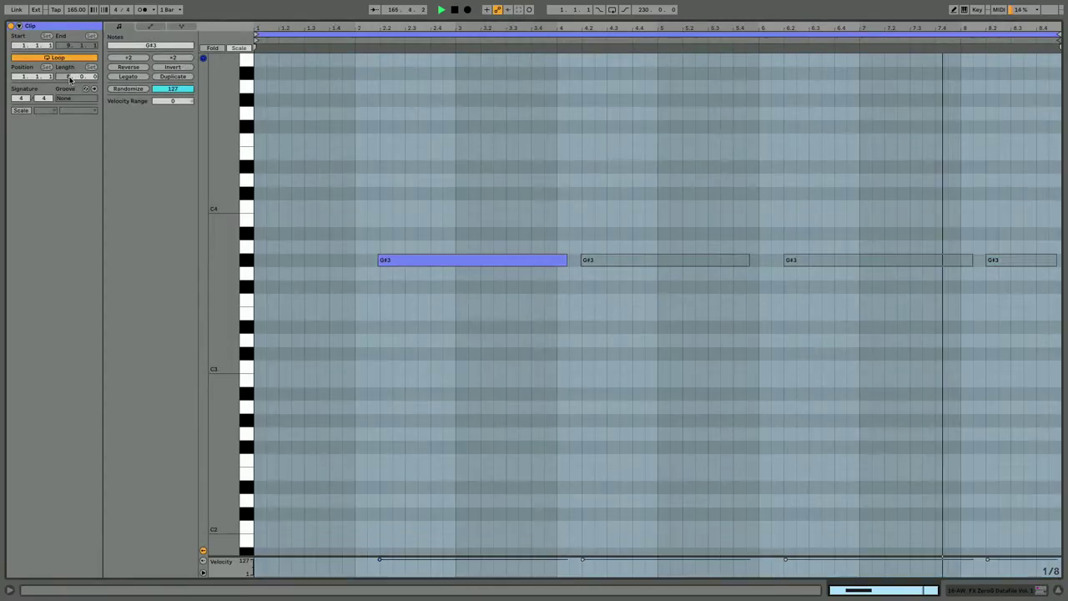
{"action": "left_click", "coordinate": [70, 76]}
{"action": "type", "text": "16"}
{"action": "key", "text": "Return"}
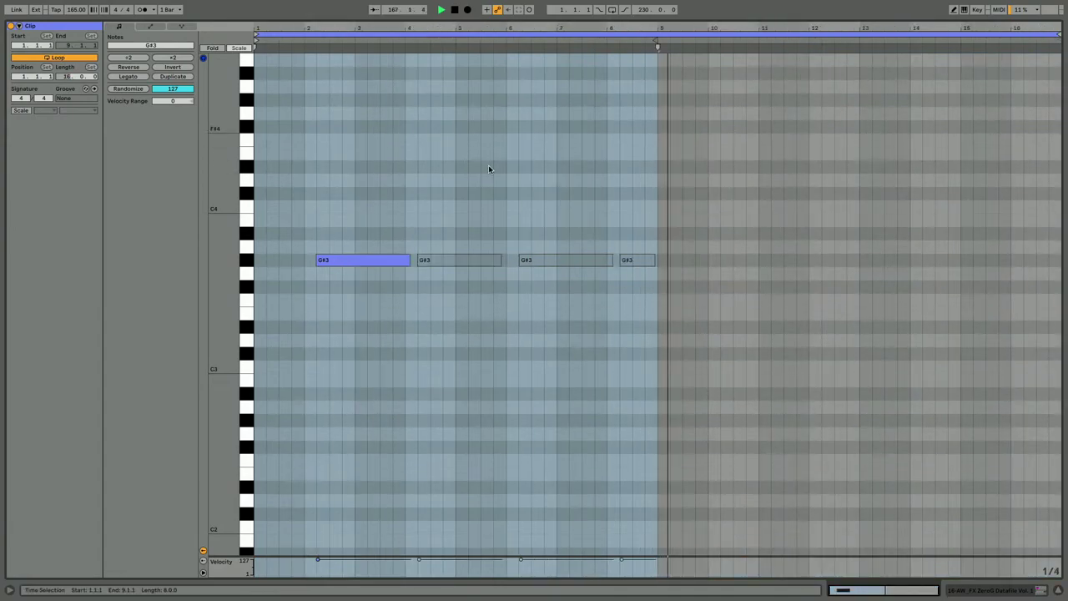
{"action": "key", "text": "shift+Tab"}
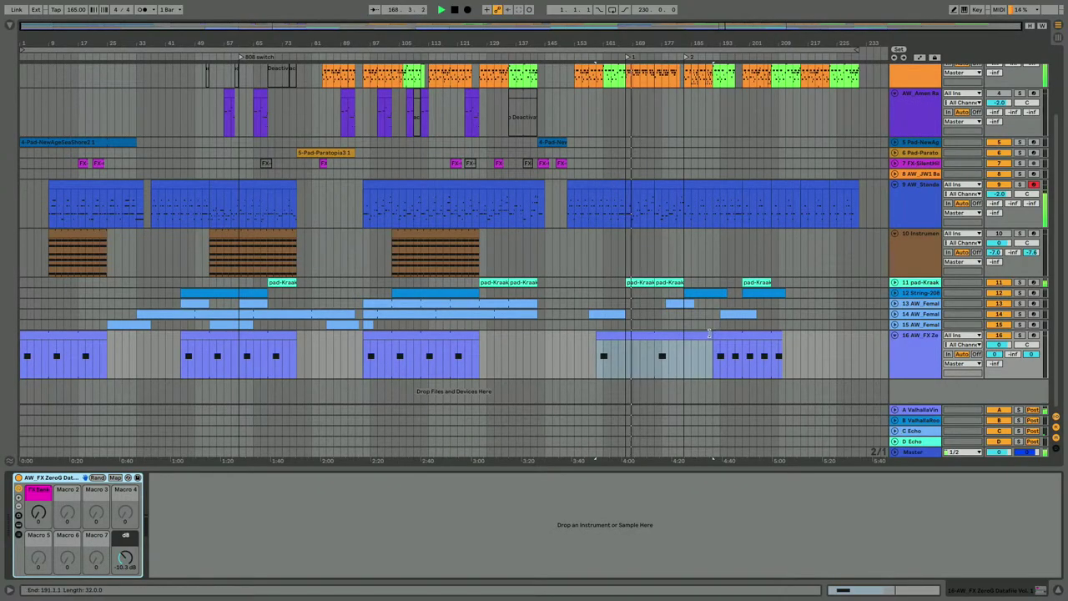
{"action": "left_click_drag", "start_coordinate": [709, 332], "coordinate": [828, 348]}
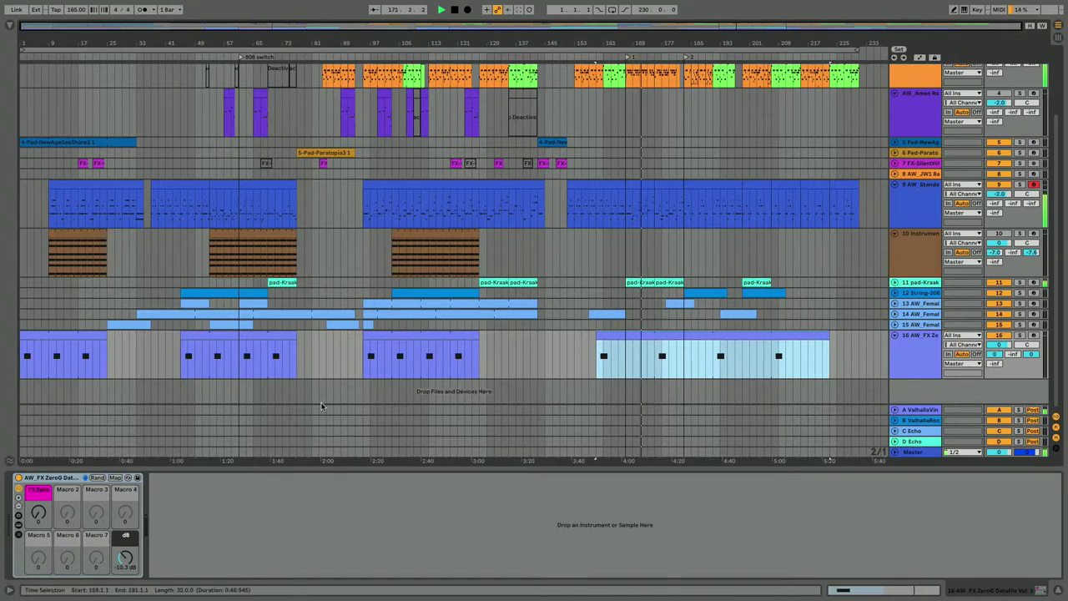
Step: Set the loop length of the AW_FX ZeroG clip at bar 95 to 16 bars
{"action": "left_click", "coordinate": [372, 338]}
{"action": "double_click", "coordinate": [366, 336]}
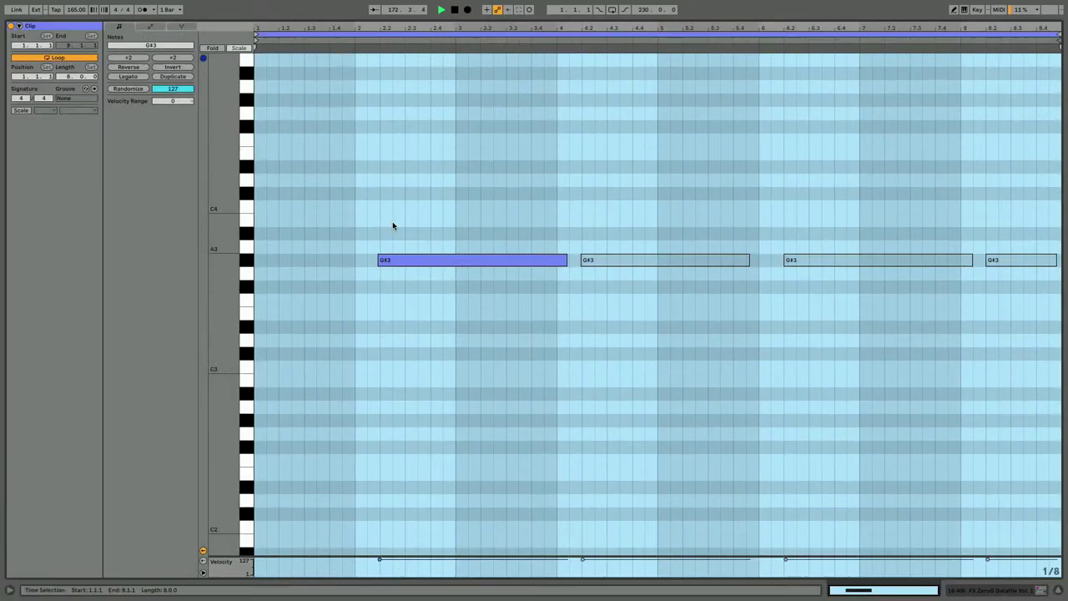
{"action": "left_click", "coordinate": [65, 77]}
{"action": "key", "text": "Up"}
{"action": "key", "text": "Up"}
{"action": "key", "text": "Up"}
{"action": "key", "text": "Up"}
{"action": "key", "text": "Up"}
{"action": "key", "text": "Up"}
{"action": "key", "text": "Up"}
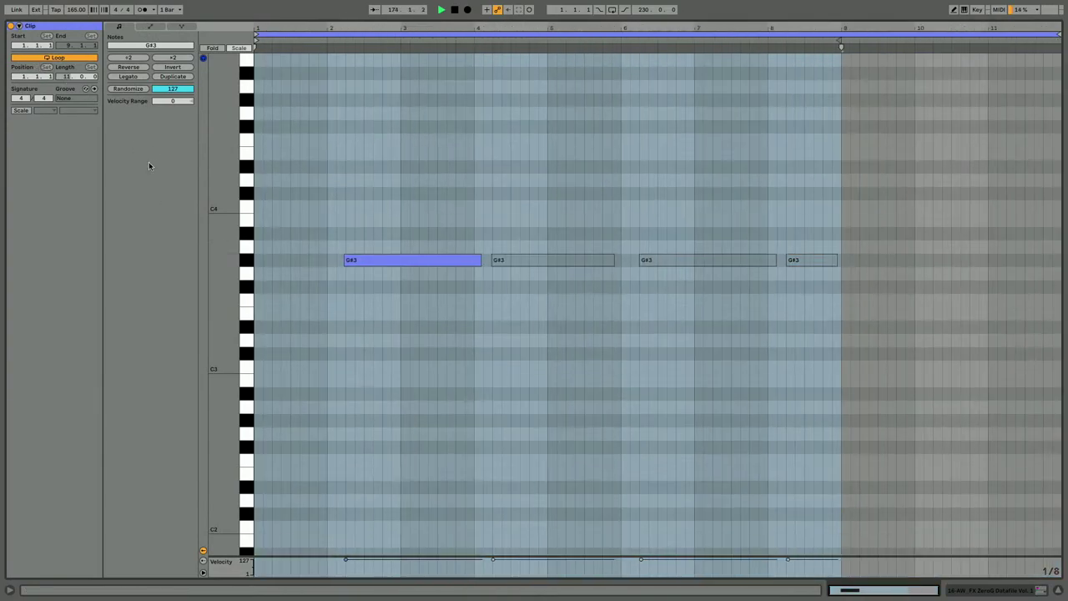
{"action": "key", "text": "Up"}
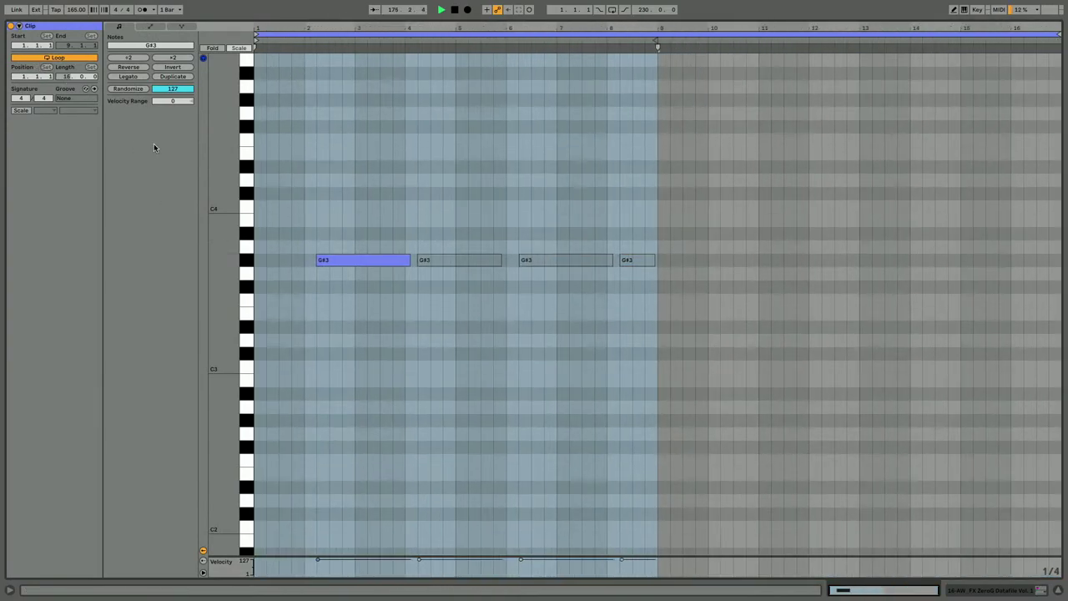
{"action": "key", "text": "shift+Tab"}
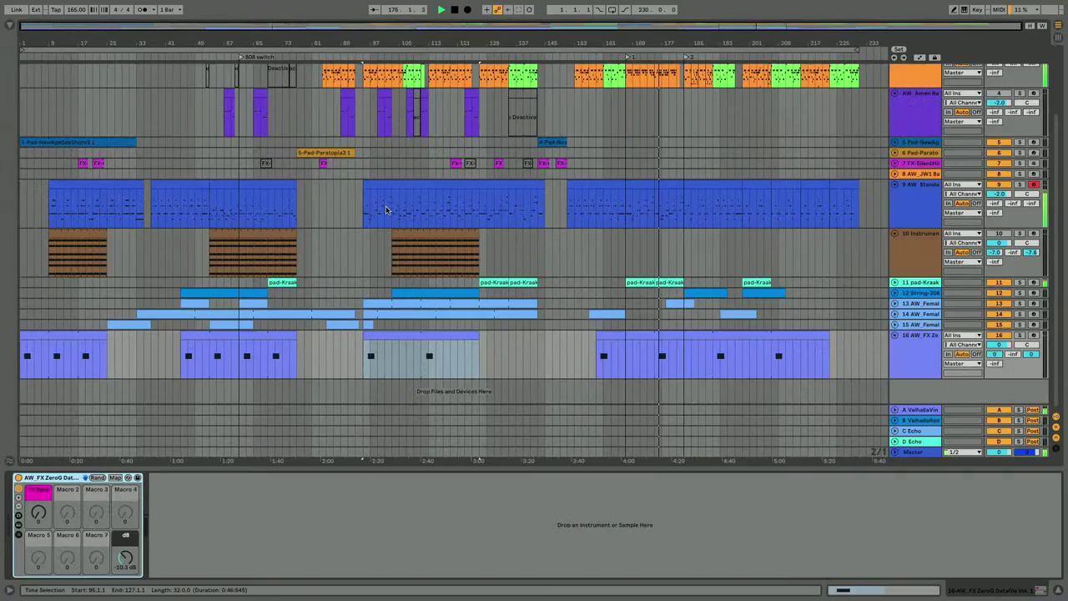
{"action": "left_click", "coordinate": [365, 337]}
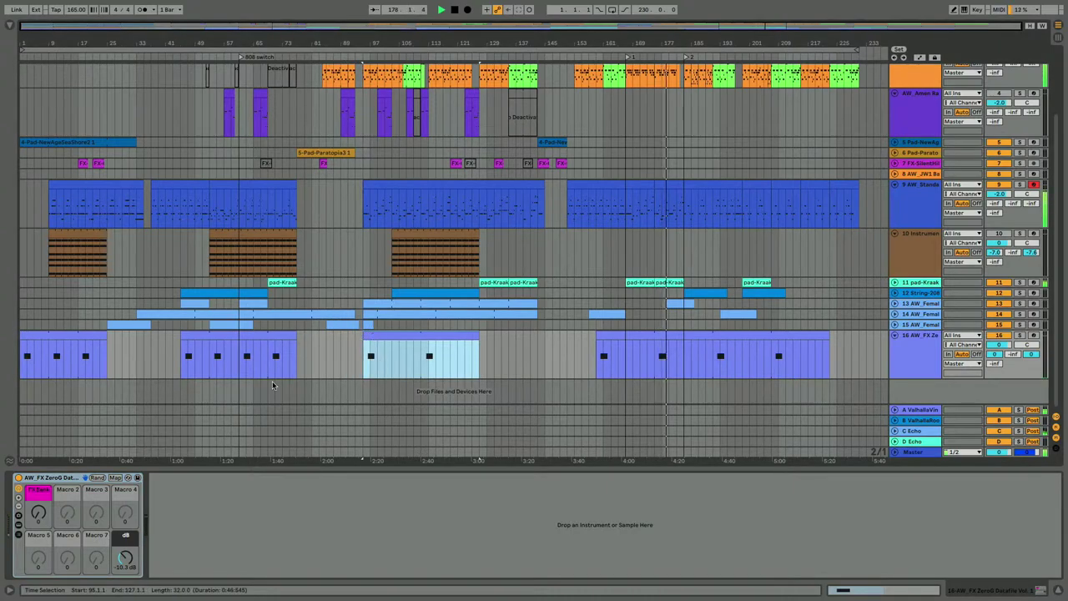
Step: Set the loop length of the AW_FX ZeroG clip at bar 45 to 10 bars and extend the clip to bar 81
{"action": "left_click", "coordinate": [206, 334]}
{"action": "left_click", "coordinate": [211, 365]}
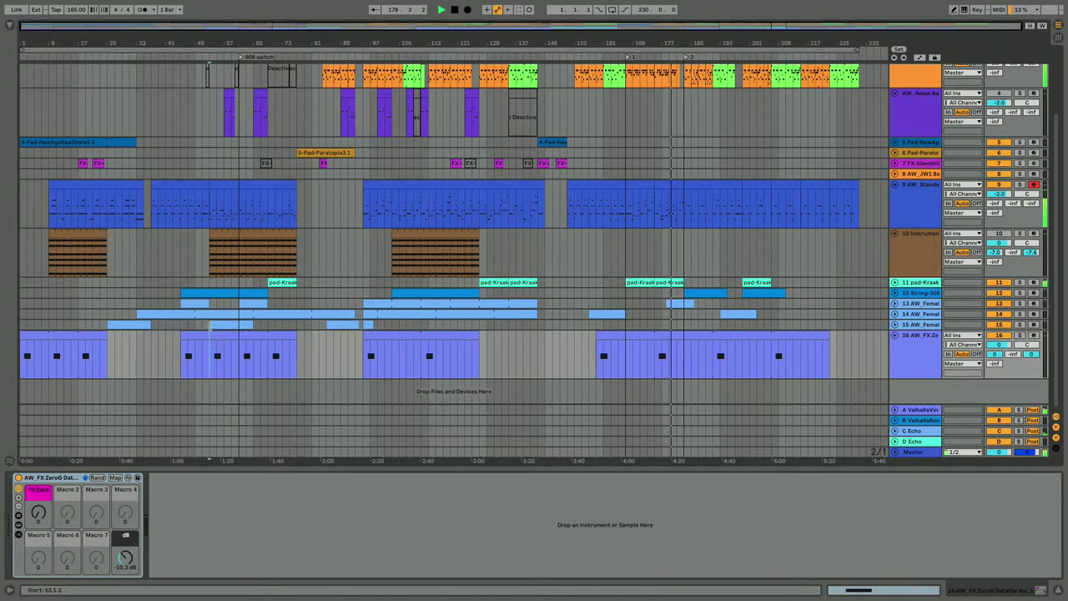
{"action": "double_click", "coordinate": [210, 335]}
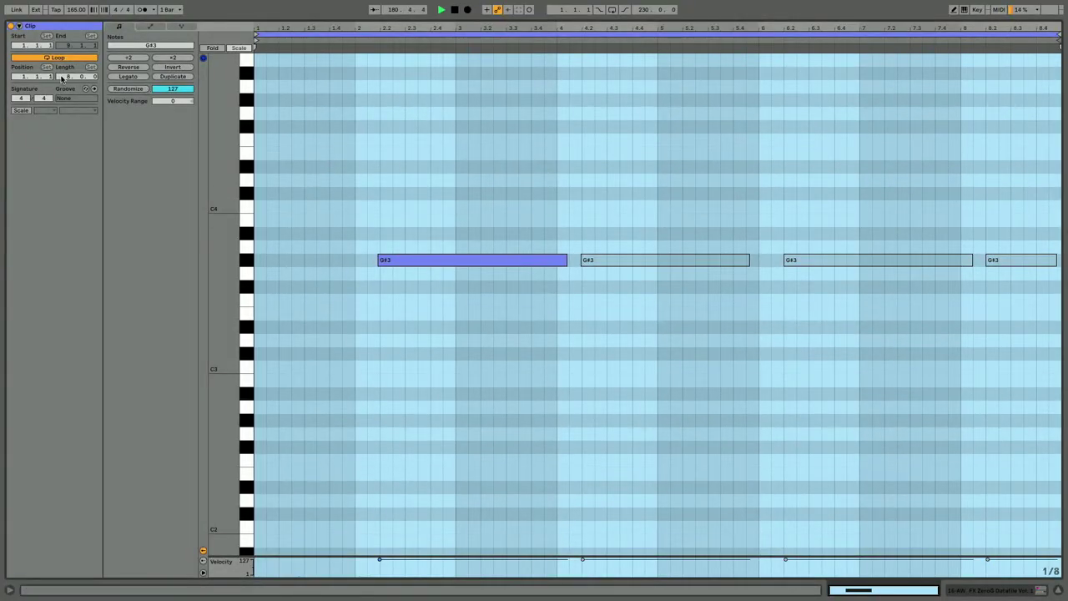
{"action": "left_click", "coordinate": [61, 77]}
{"action": "type", "text": "10"}
{"action": "key", "text": "Return"}
{"action": "key", "text": "shift+Tab"}
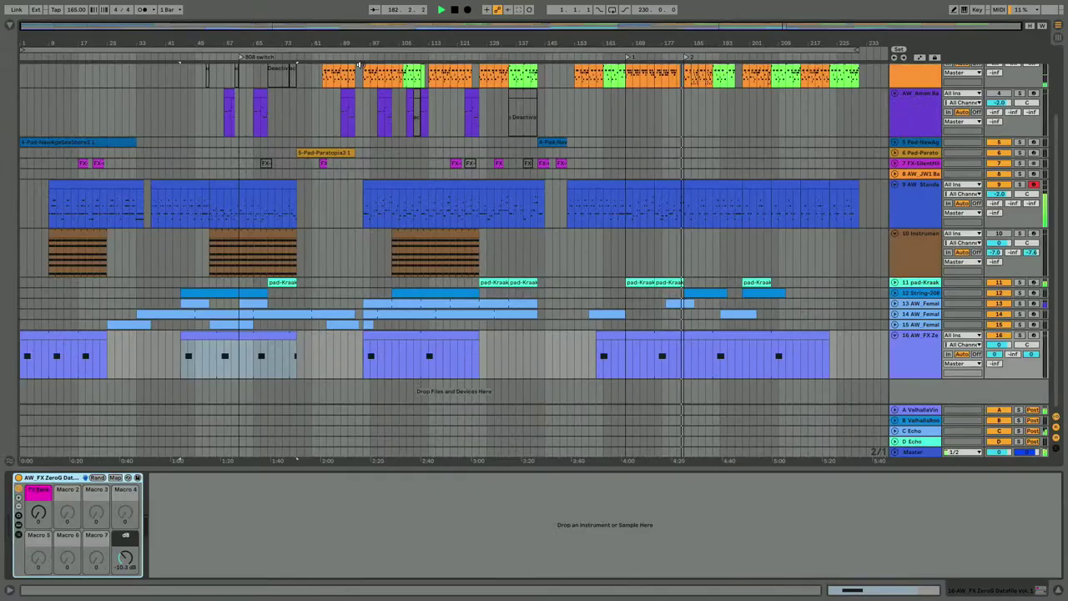
{"action": "left_click_drag", "start_coordinate": [292, 337], "coordinate": [311, 337]}
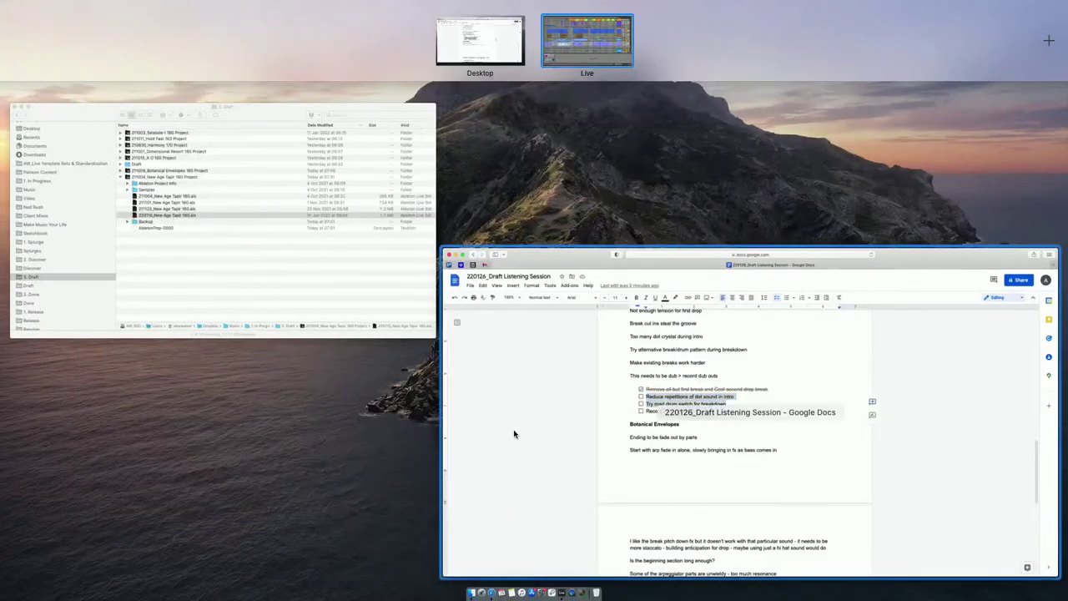
Step: Switch to the Google Docs listening notes, tick off "Reduce repetitions of dot sound in intro", and return to the Ableton Live set
{"action": "left_click", "coordinate": [513, 434]}
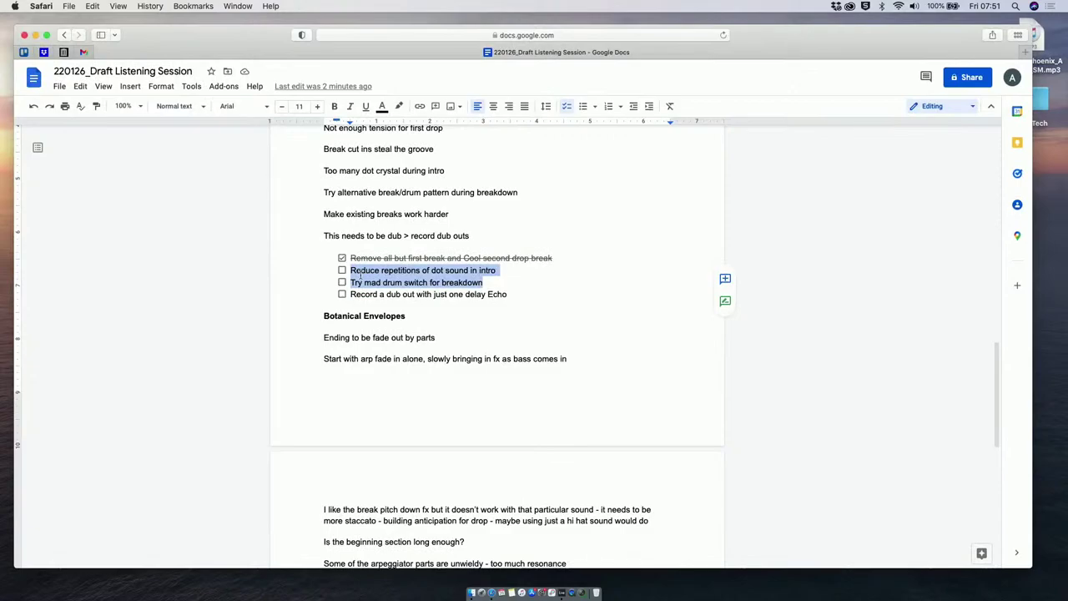
{"action": "left_click", "coordinate": [486, 324]}
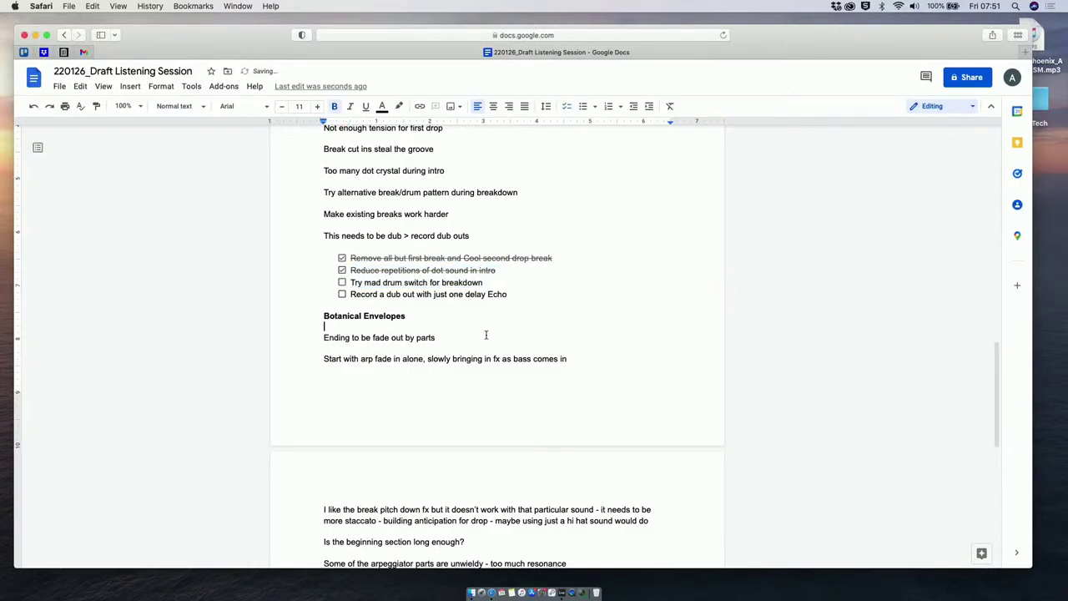
{"action": "key", "text": "ctrl+Up"}
{"action": "mouse_move", "coordinate": [569, 10]}
{"action": "left_click", "coordinate": [654, 41]}
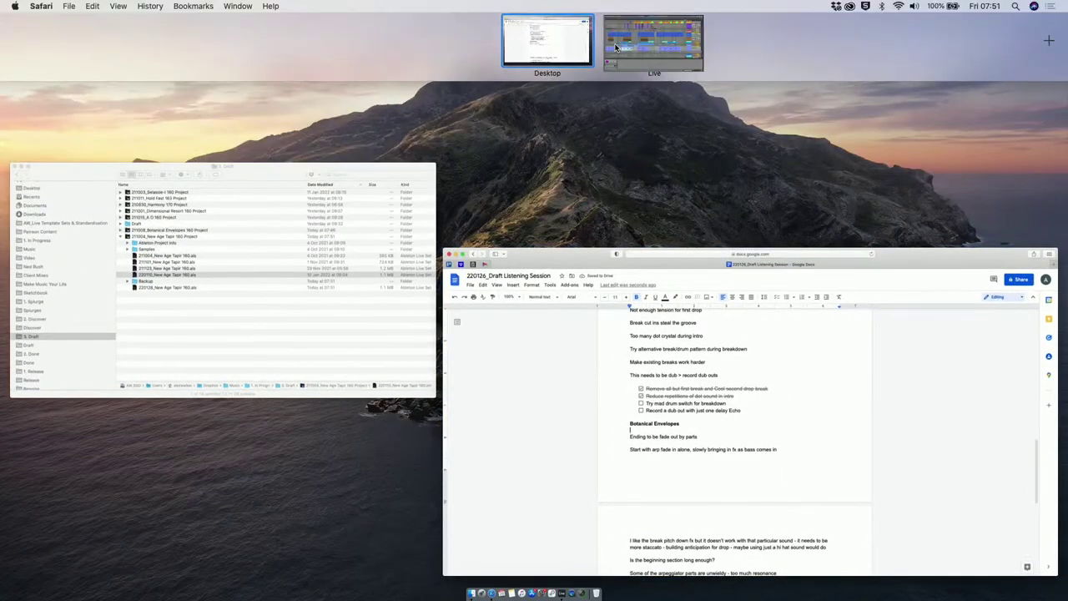
Step: Play the arrangement from bar 77, at the end of the second block of clips on the Instrument Rack track
{"action": "scroll", "coordinate": [368, 315], "scroll_direction": "up", "scroll_amount": 3}
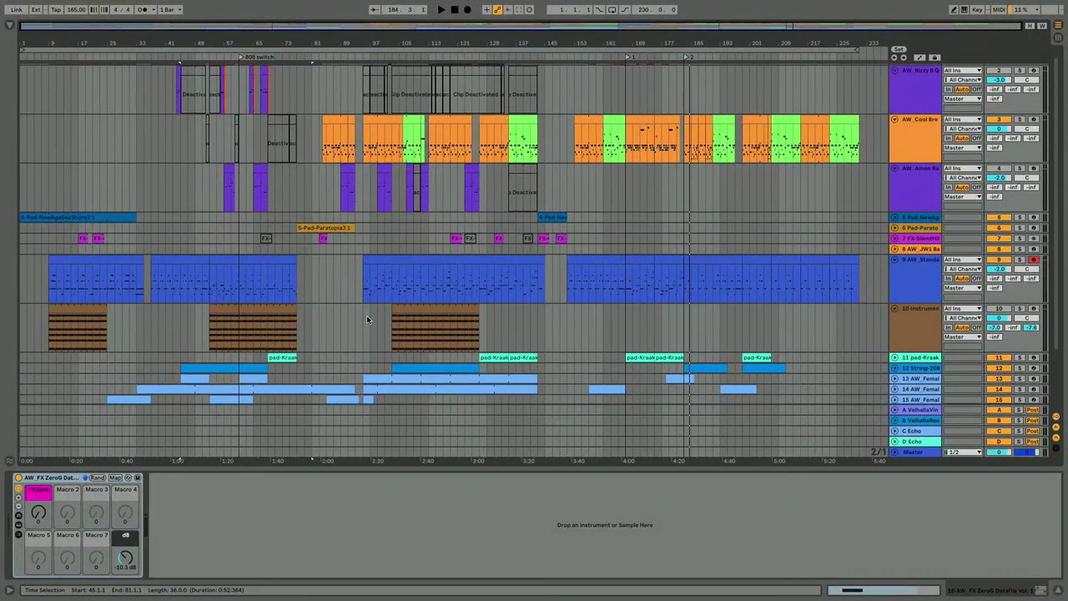
{"action": "scroll", "coordinate": [367, 316], "scroll_direction": "down", "scroll_amount": 3}
{"action": "scroll", "coordinate": [328, 290], "scroll_direction": "up", "scroll_amount": 3}
{"action": "left_click", "coordinate": [293, 333]}
{"action": "key", "text": "space"}
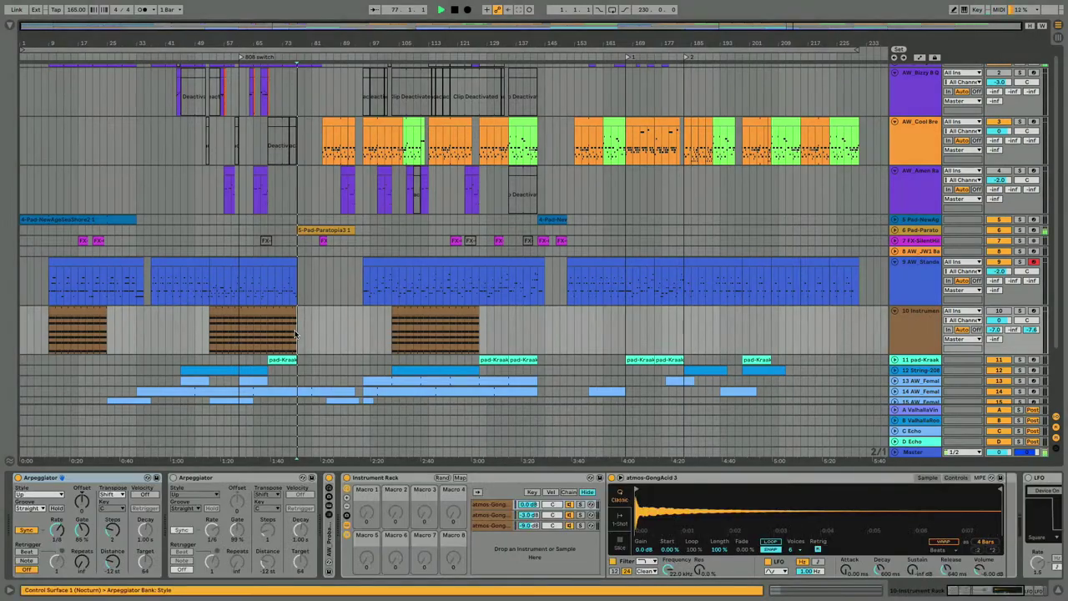
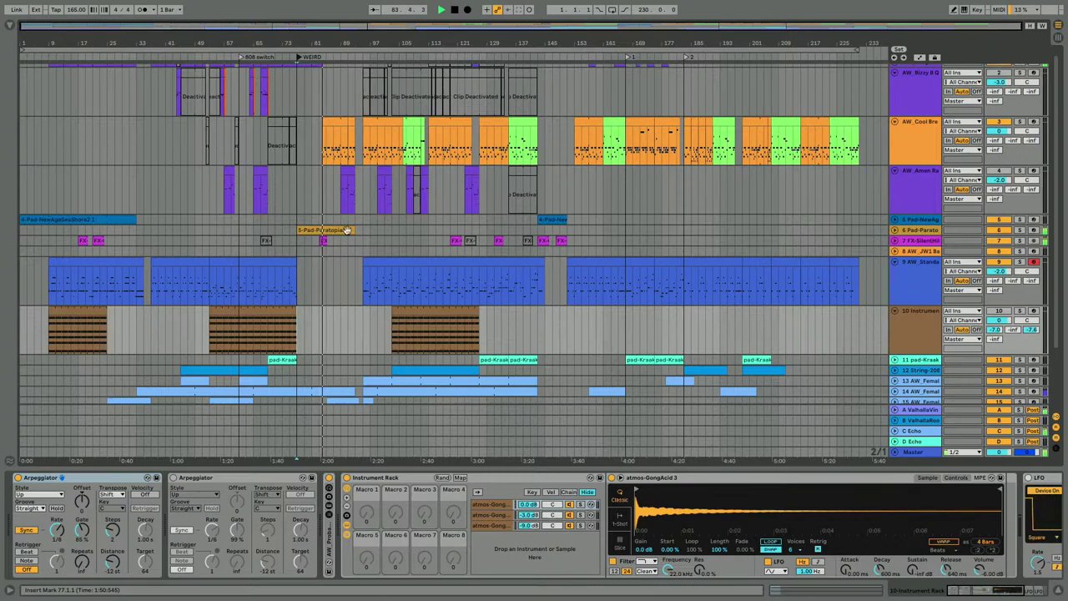
Step: Add a locator named BACK at bar 93 and deactivate the AW_Cool Break and AW_Amen clips just before it
{"action": "left_click", "coordinate": [354, 250]}
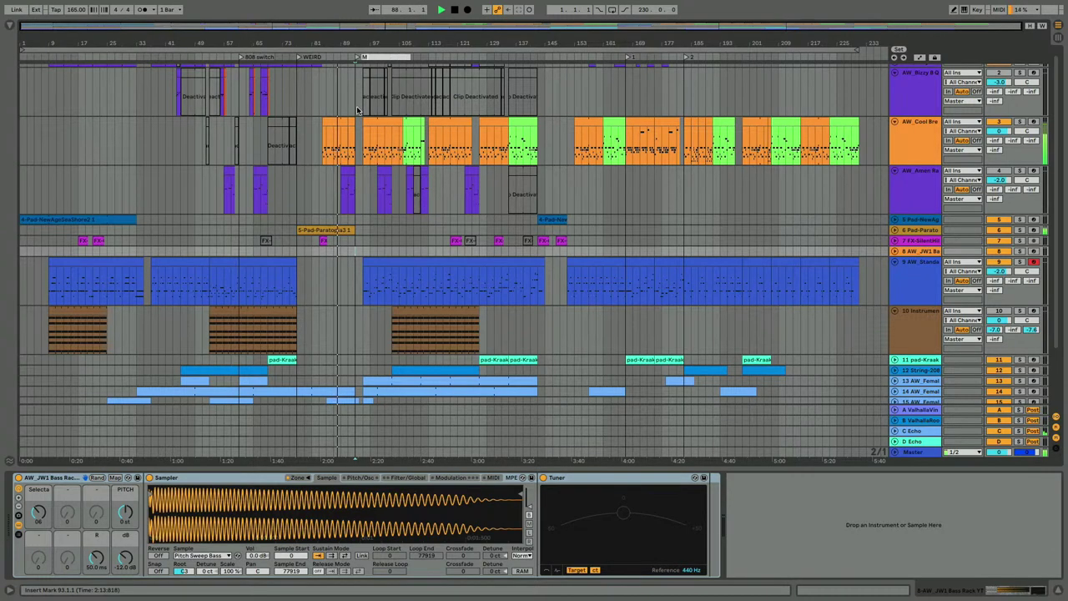
{"action": "scroll", "coordinate": [337, 195], "scroll_direction": "up", "scroll_amount": 1}
{"action": "left_click", "coordinate": [335, 150]}
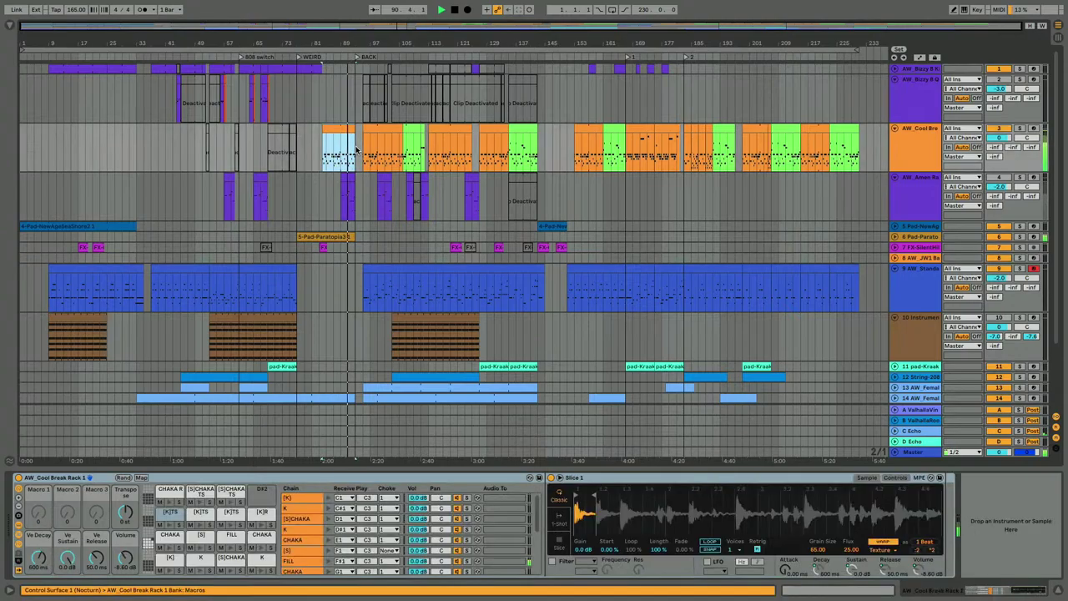
{"action": "left_click", "coordinate": [349, 177]}
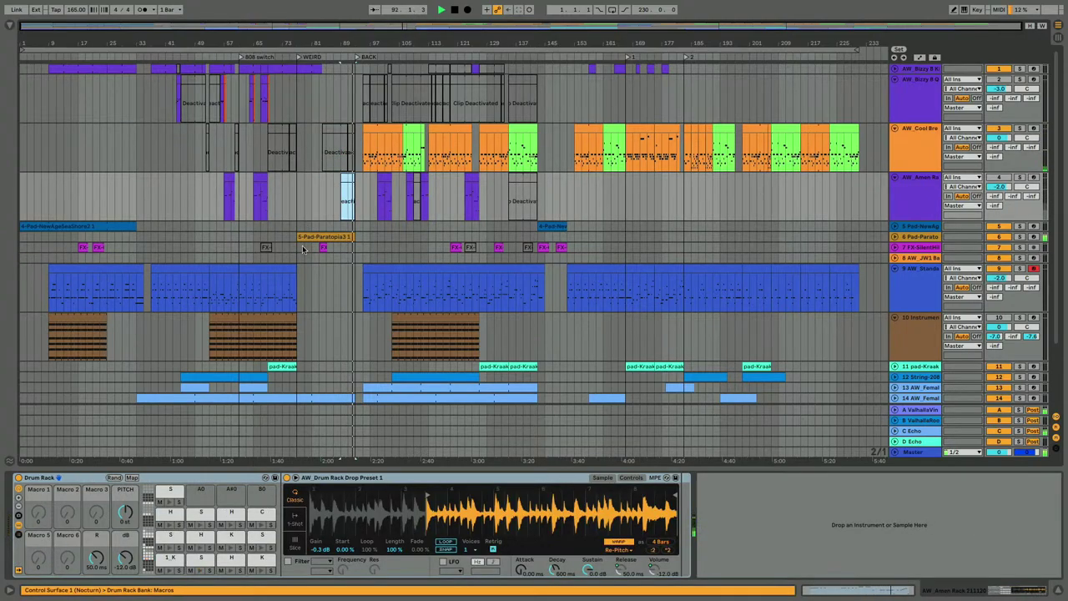
Step: Replay the lead-in to the WEIRD section and insert a new MIDI track directly below the AW_Amen track
{"action": "left_click", "coordinate": [623, 254]}
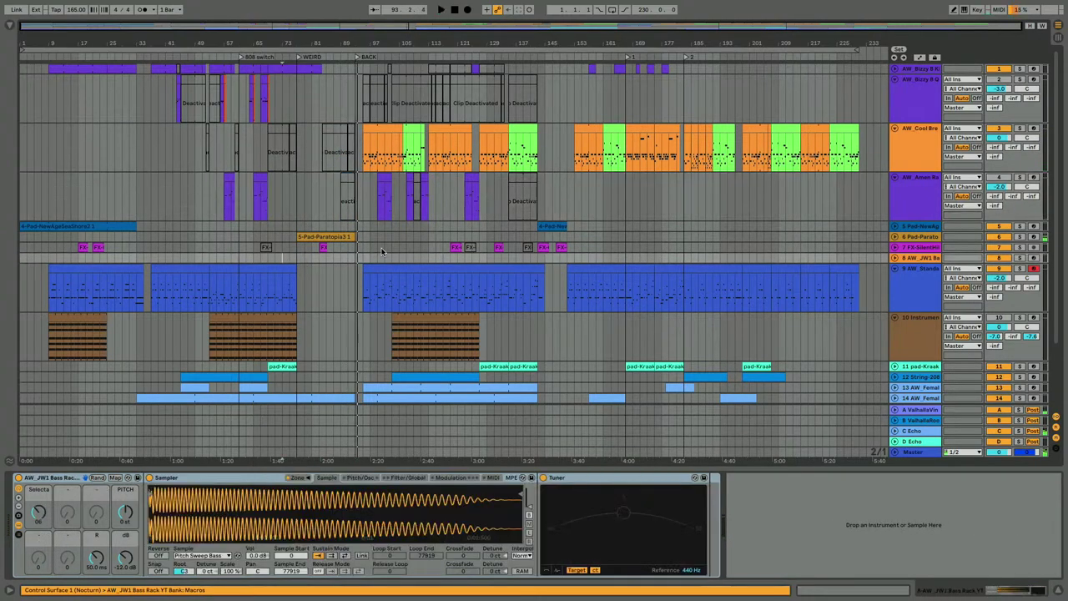
{"action": "left_click", "coordinate": [918, 118]}
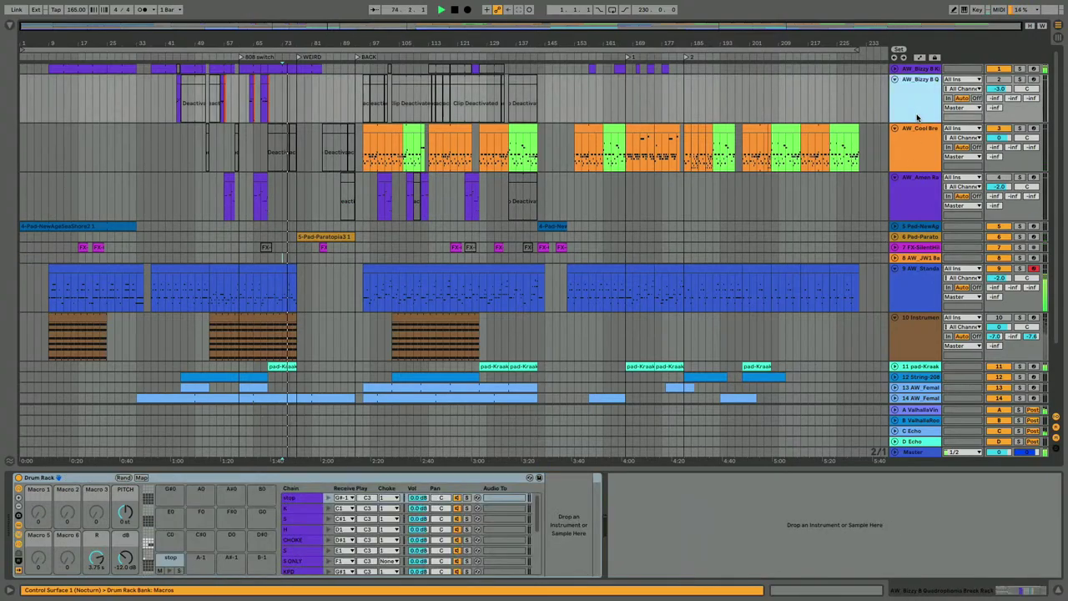
{"action": "left_click", "coordinate": [918, 150]}
{"action": "left_click", "coordinate": [918, 197]}
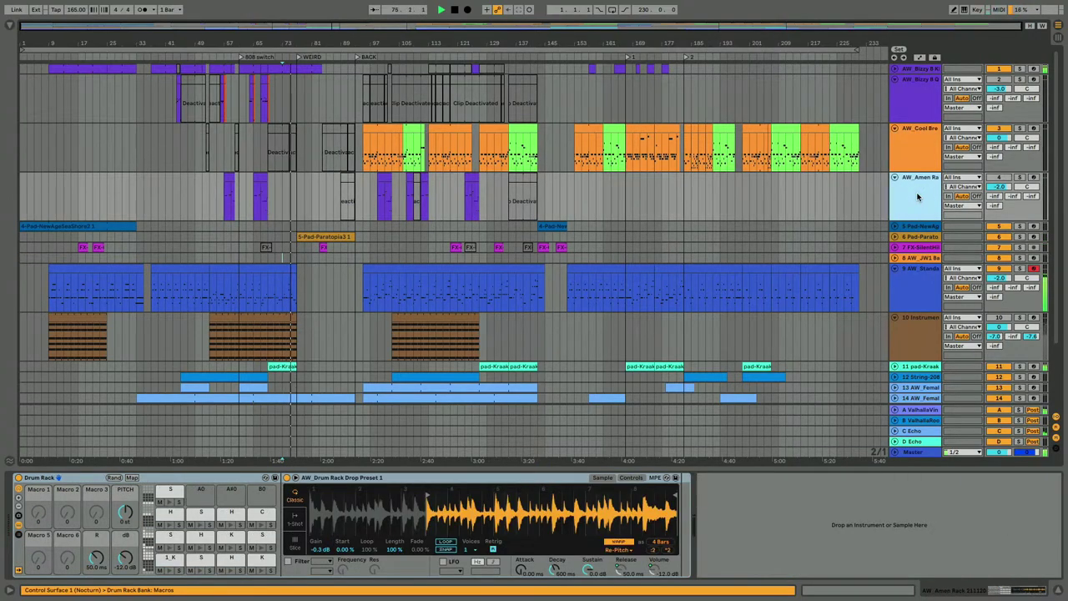
{"action": "key", "text": "ctrl+shift+t"}
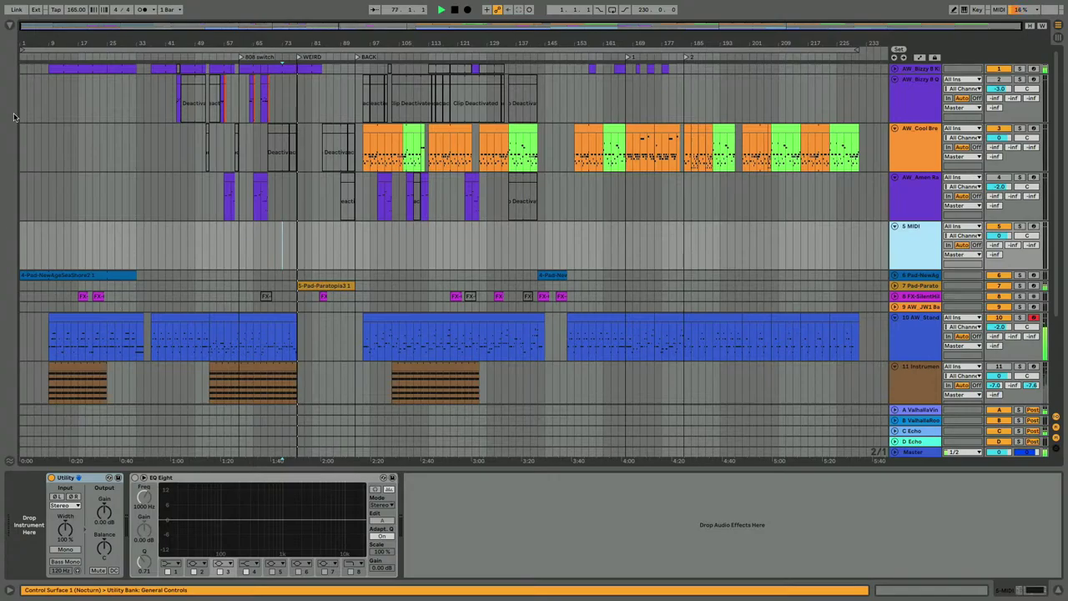
Step: Shorten the AW_Bizzy B Kick clip to end at bar 77 and add a short single-note clip at bar 77
{"action": "left_click", "coordinate": [10, 26]}
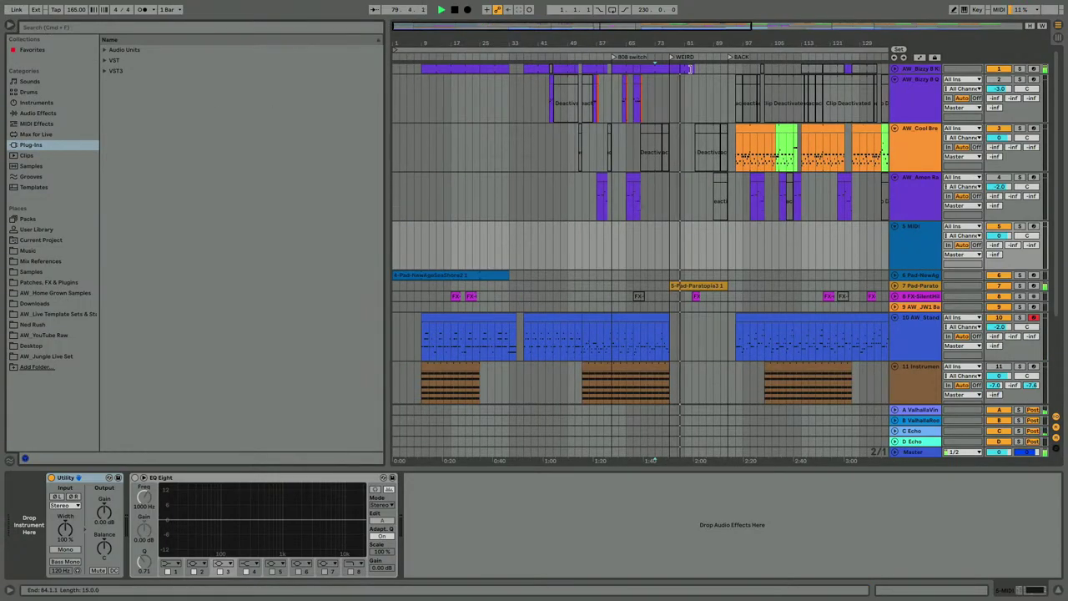
{"action": "left_click", "coordinate": [665, 70]}
{"action": "scroll", "coordinate": [648, 230], "scroll_direction": "right", "scroll_amount": 3}
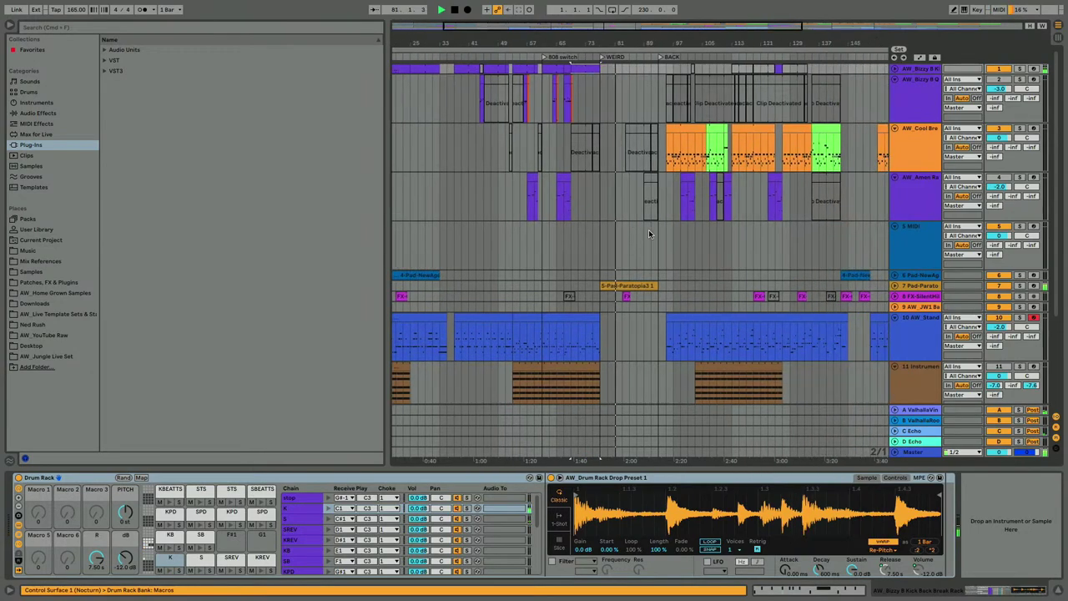
{"action": "double_click", "coordinate": [604, 68]}
{"action": "left_click", "coordinate": [272, 246]}
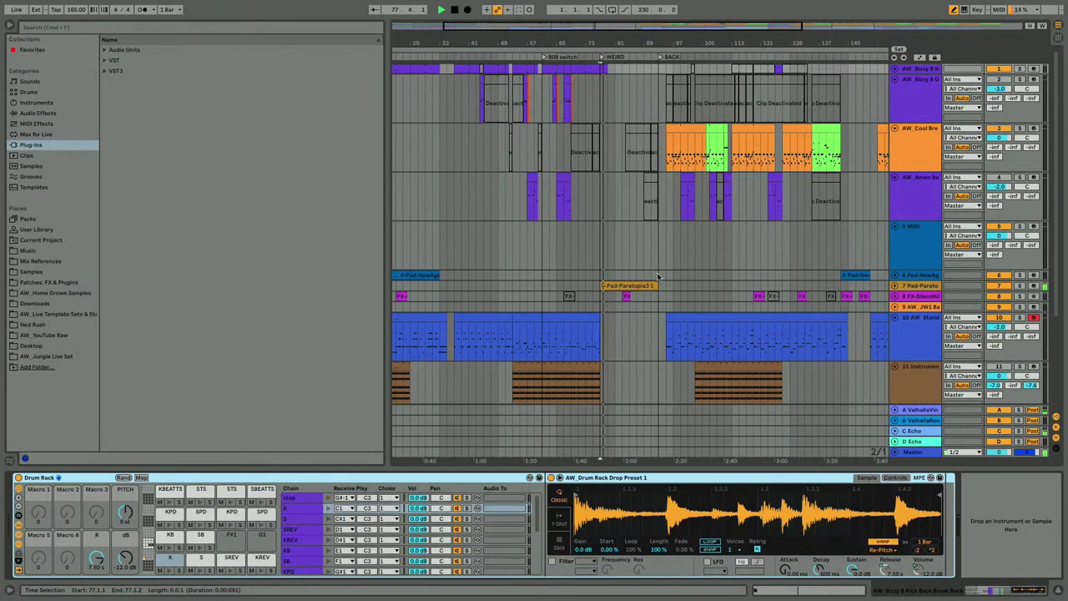
Step: Select the new MIDI track and preview the 505 Classic and 606 Excalibur kits in the Drum Essentials pack
{"action": "scroll", "coordinate": [656, 274], "scroll_direction": "down", "scroll_amount": 5}
{"action": "scroll", "coordinate": [656, 275], "scroll_direction": "right", "scroll_amount": 3}
{"action": "scroll", "coordinate": [657, 276], "scroll_direction": "up", "scroll_amount": 3}
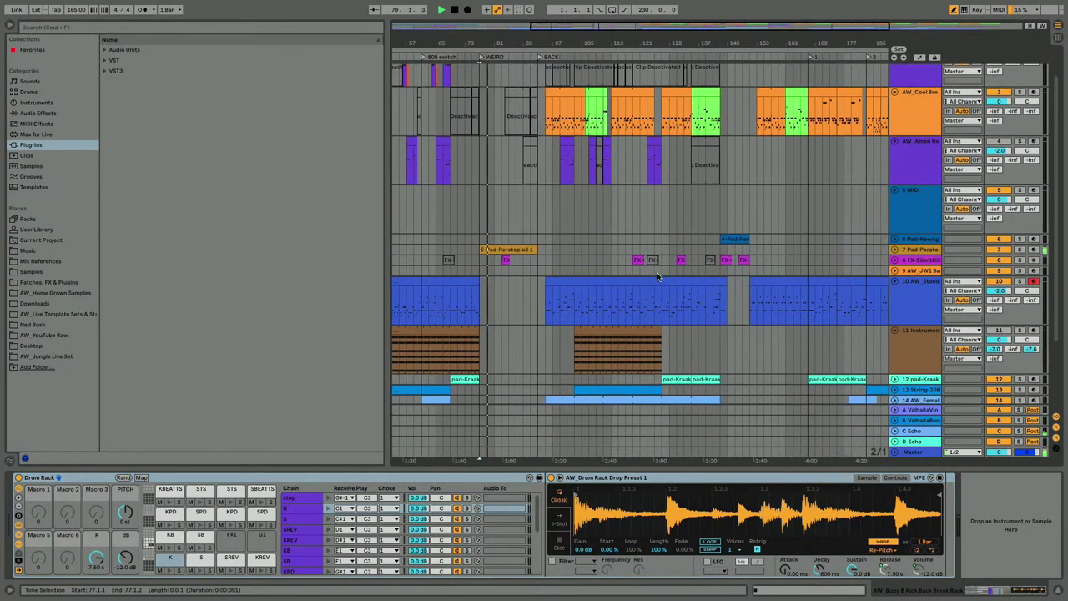
{"action": "left_click", "coordinate": [924, 245]}
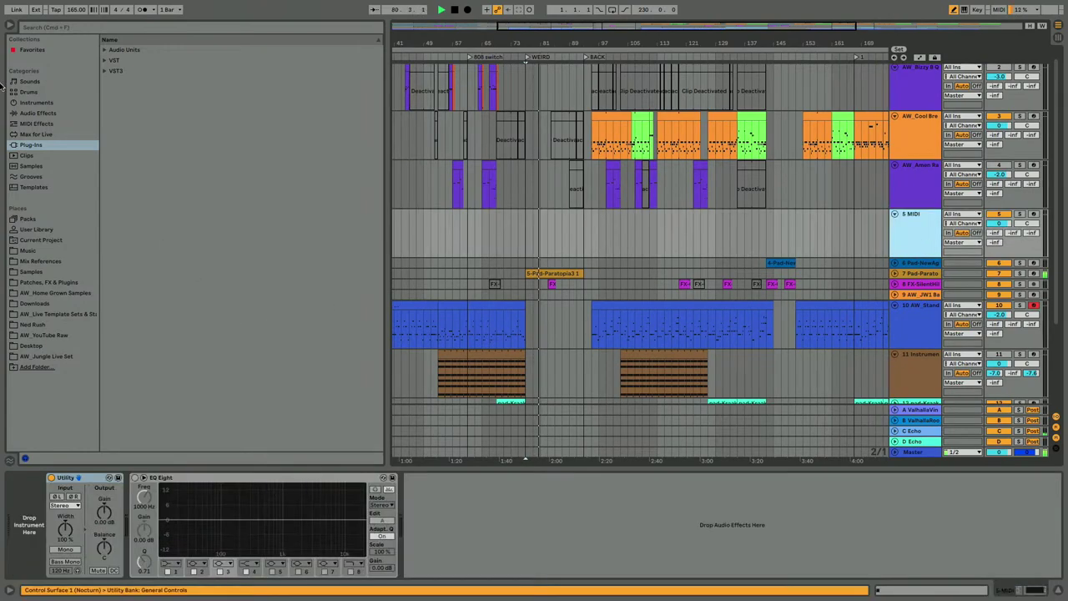
{"action": "left_click", "coordinate": [28, 220]}
{"action": "left_click", "coordinate": [104, 261]}
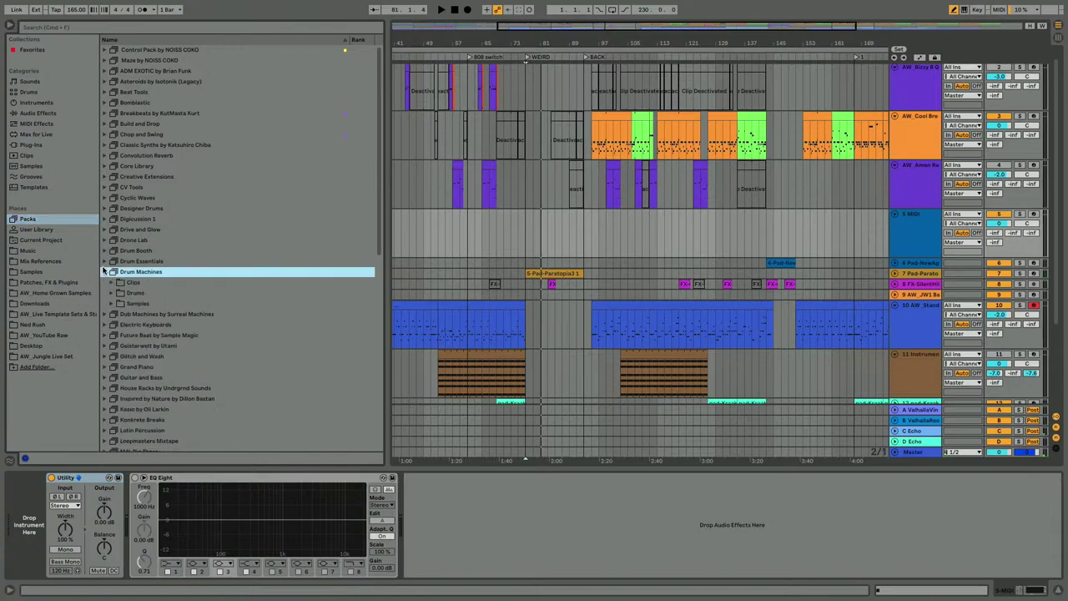
{"action": "left_click", "coordinate": [111, 272]}
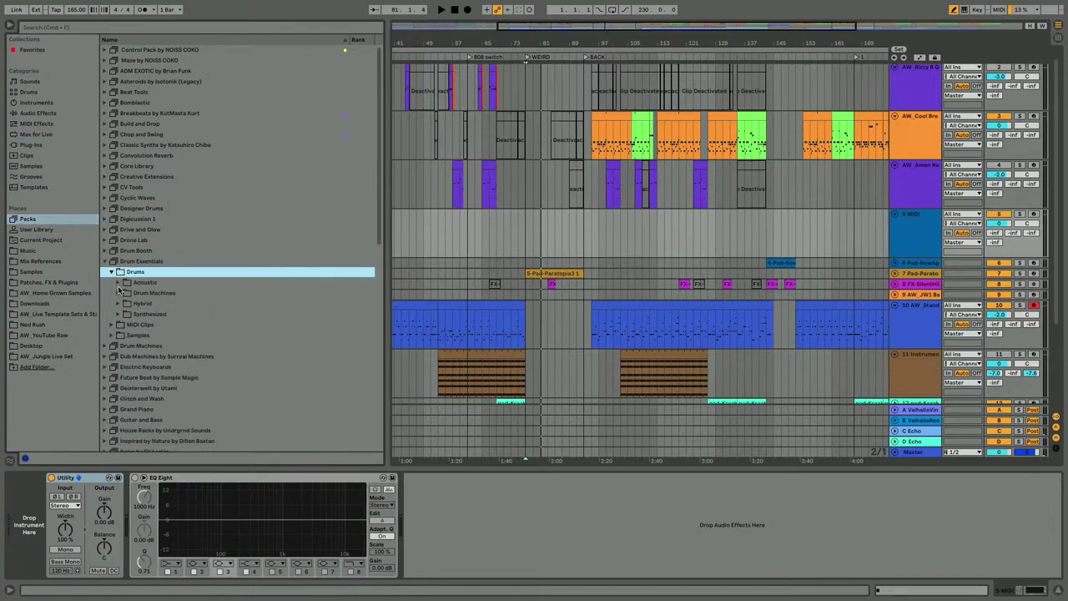
{"action": "left_click", "coordinate": [118, 294]}
{"action": "left_click", "coordinate": [164, 304]}
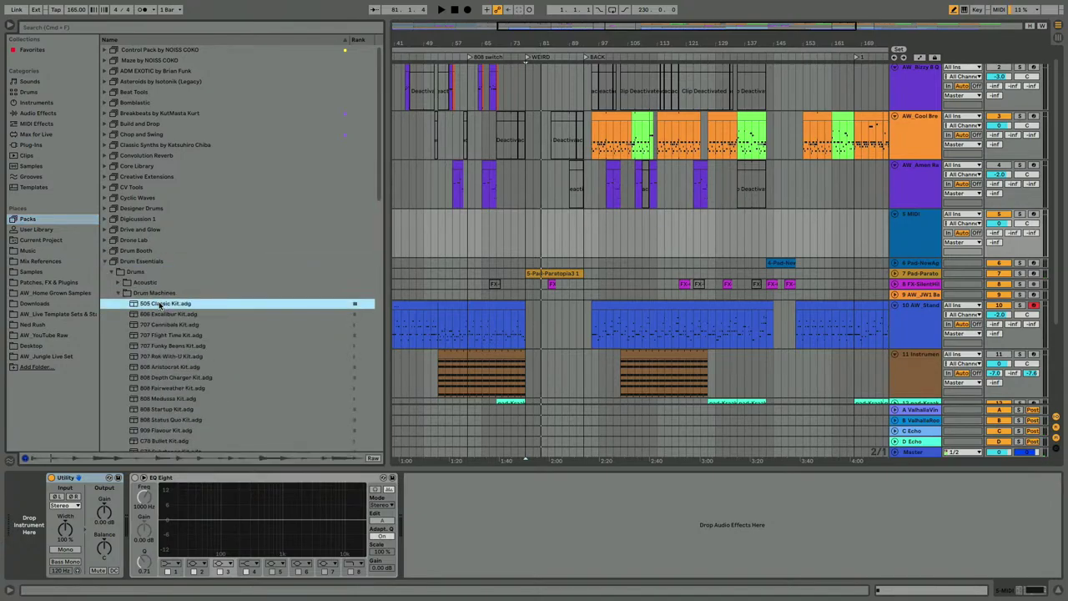
{"action": "left_click", "coordinate": [152, 315]}
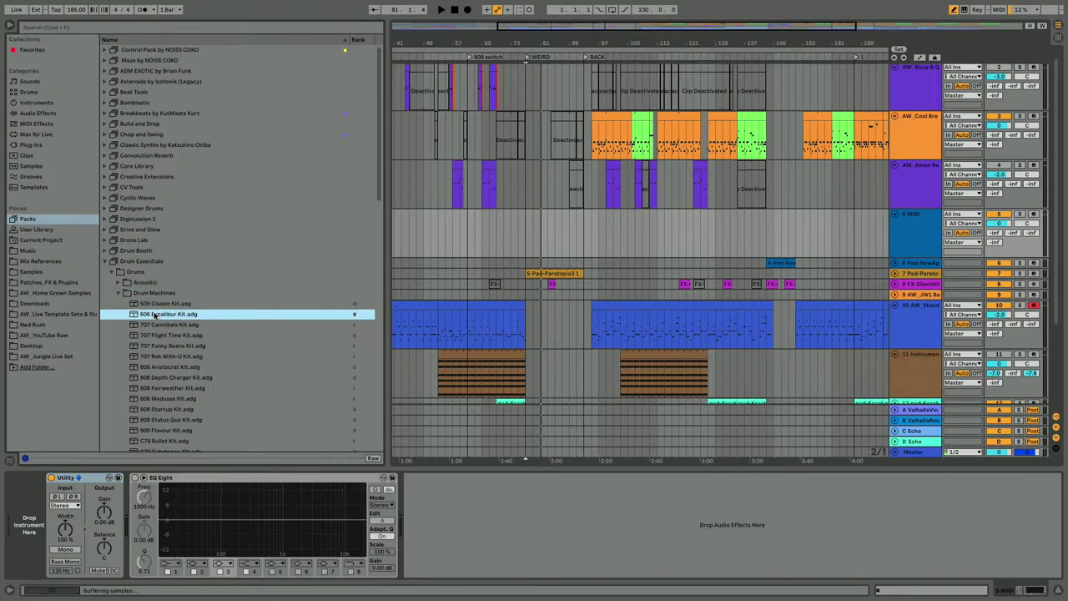
Step: Find Kit-DS5 Classic in the Drum Machines pack and load it onto the new MIDI track
{"action": "left_click", "coordinate": [105, 262]}
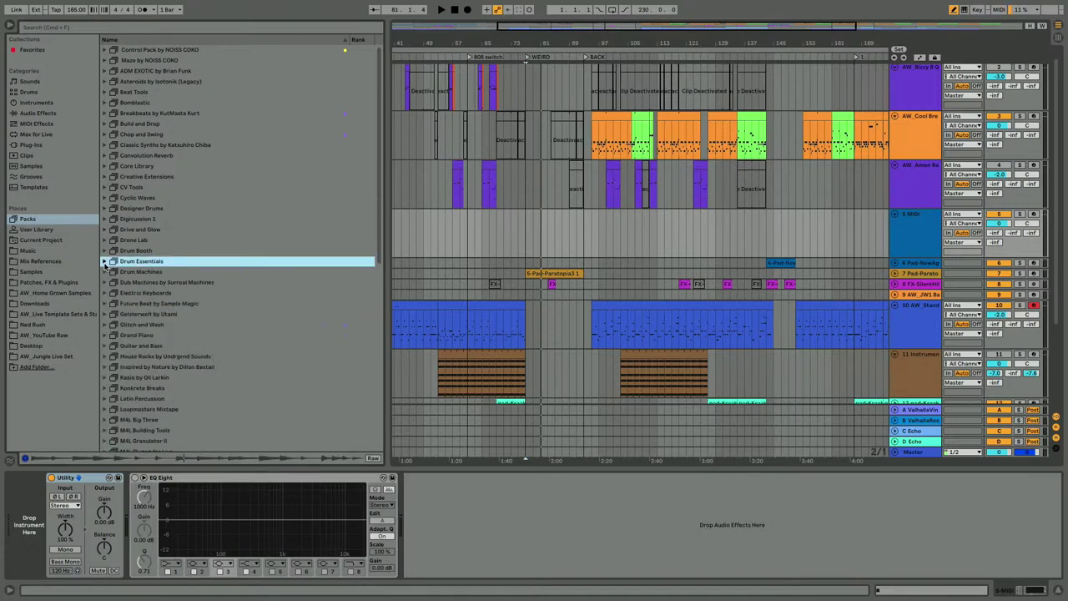
{"action": "left_click", "coordinate": [104, 282]}
{"action": "left_click", "coordinate": [104, 282]}
{"action": "left_click", "coordinate": [105, 272]}
{"action": "left_click", "coordinate": [112, 283]}
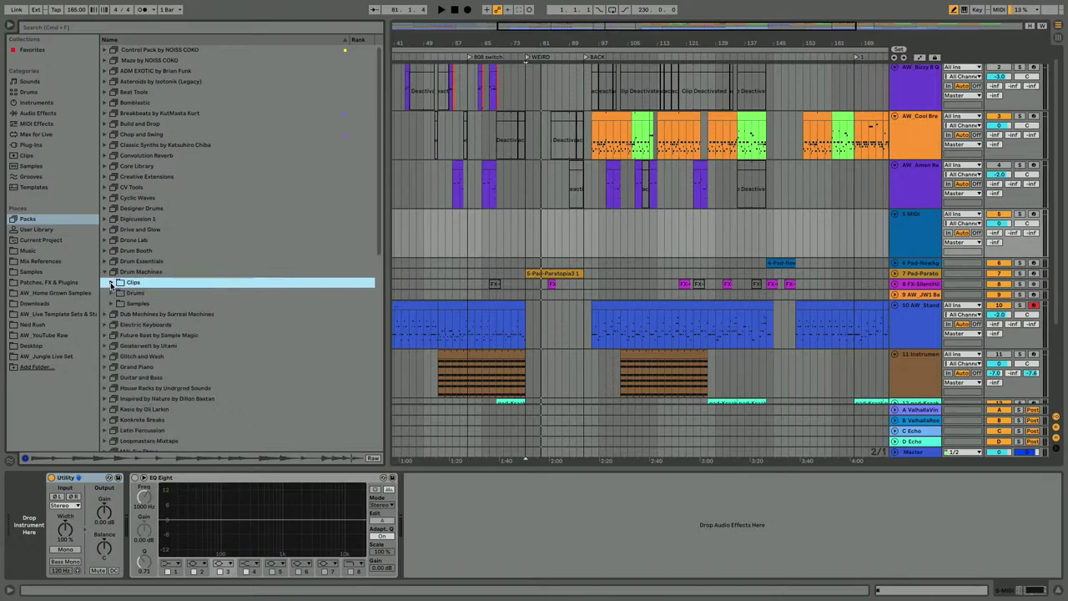
{"action": "left_click", "coordinate": [113, 293]}
{"action": "left_click", "coordinate": [137, 378]}
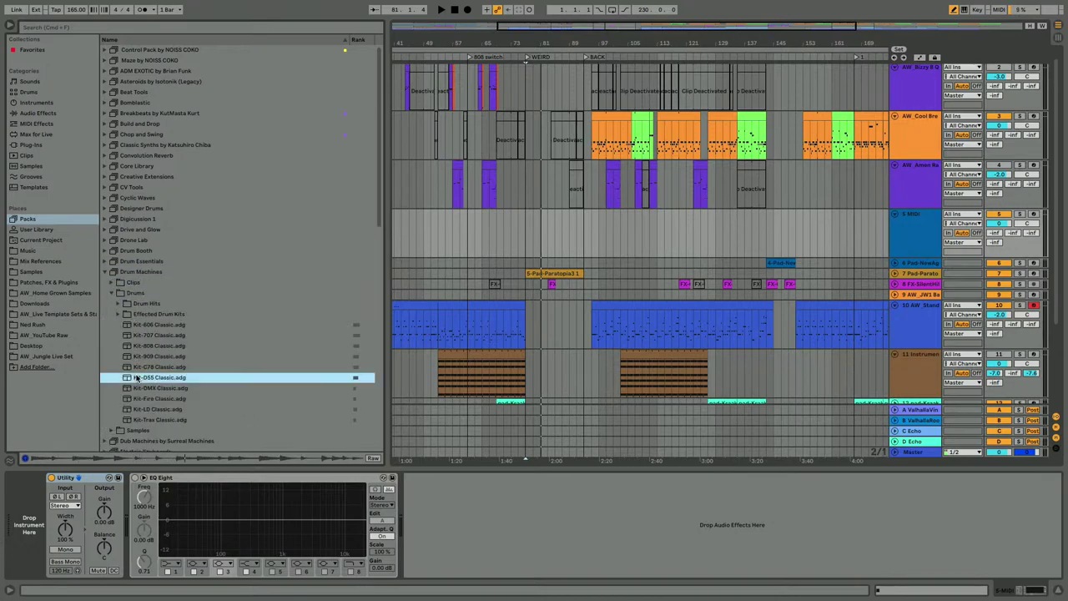
{"action": "left_click_drag", "start_coordinate": [118, 398], "coordinate": [39, 521]}
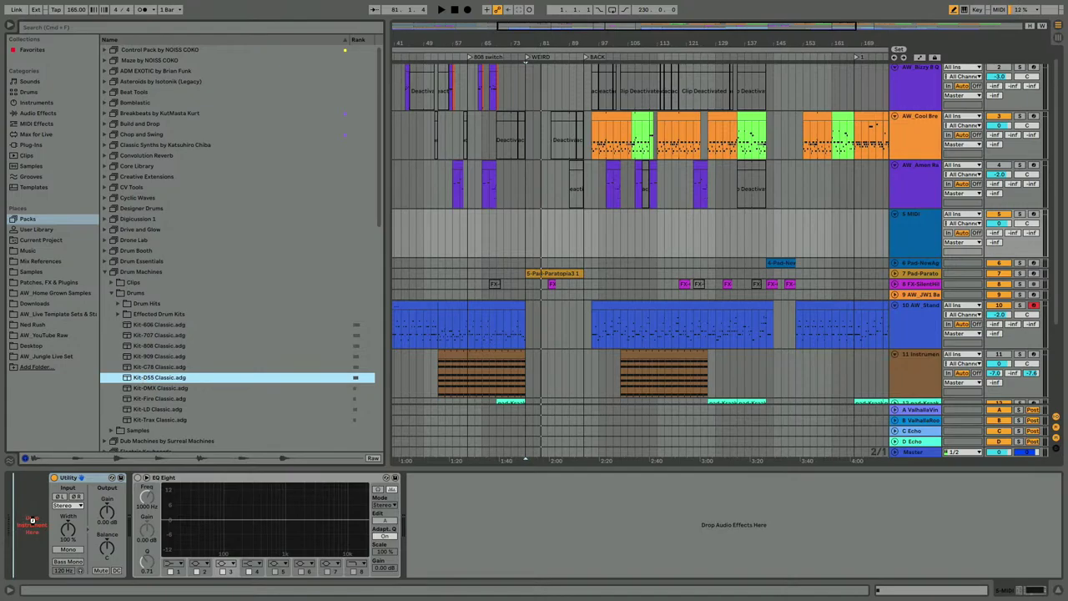
{"action": "left_click_drag", "start_coordinate": [32, 521], "coordinate": [33, 524]}
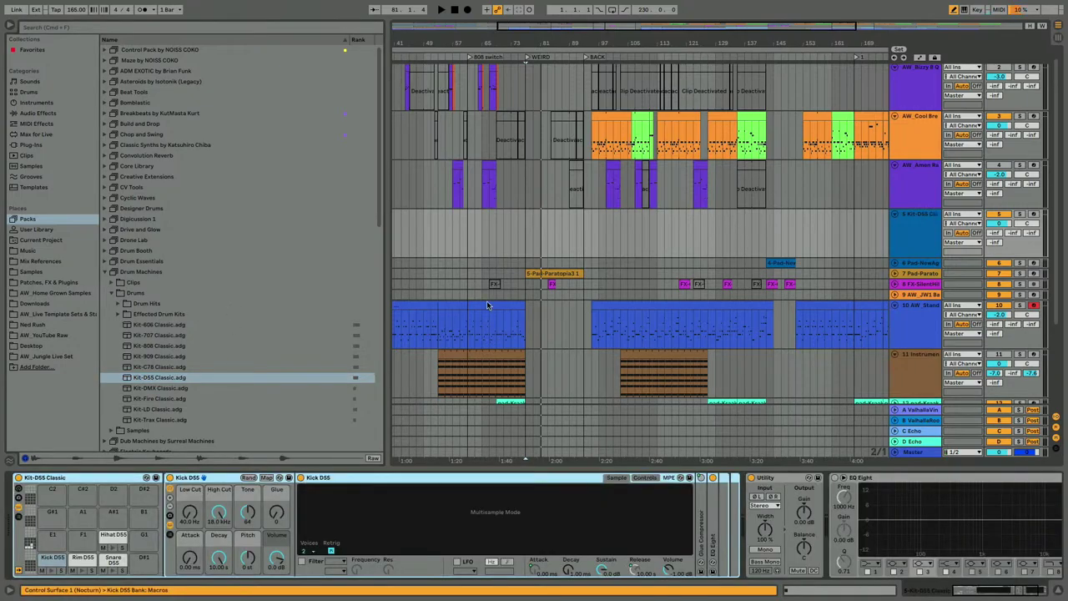
Step: Play from the WEIRD locator and create a MIDI clip from bar 81 to 85 on the Kit-DS5 Classic track
{"action": "left_click_drag", "start_coordinate": [558, 49], "coordinate": [558, 92]}
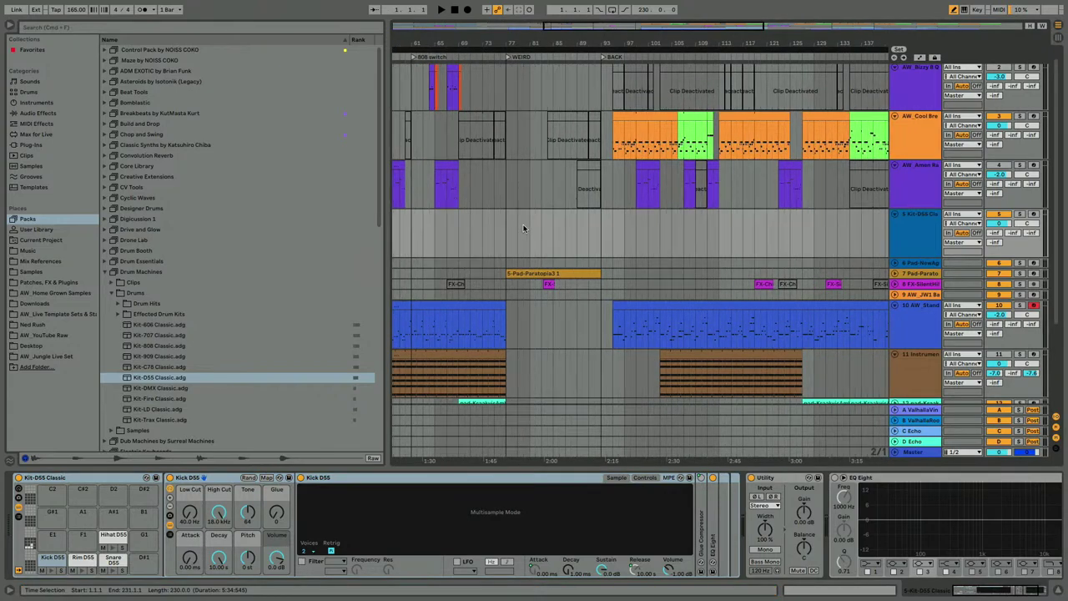
{"action": "left_click", "coordinate": [552, 239]}
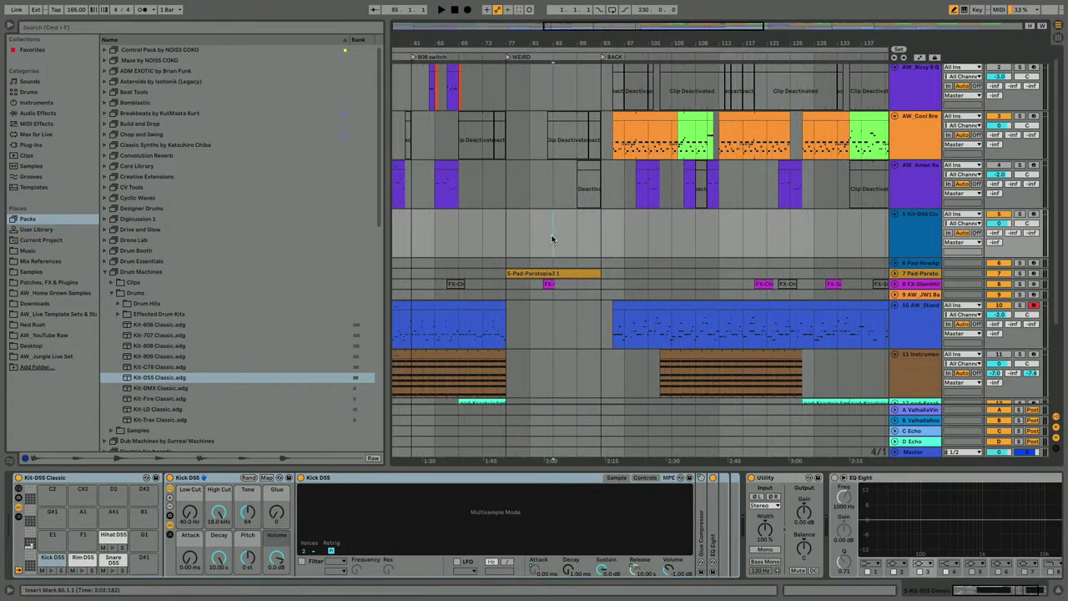
{"action": "left_click", "coordinate": [502, 240]}
{"action": "key", "text": "space"}
{"action": "left_click_drag", "start_coordinate": [532, 247], "coordinate": [546, 246]}
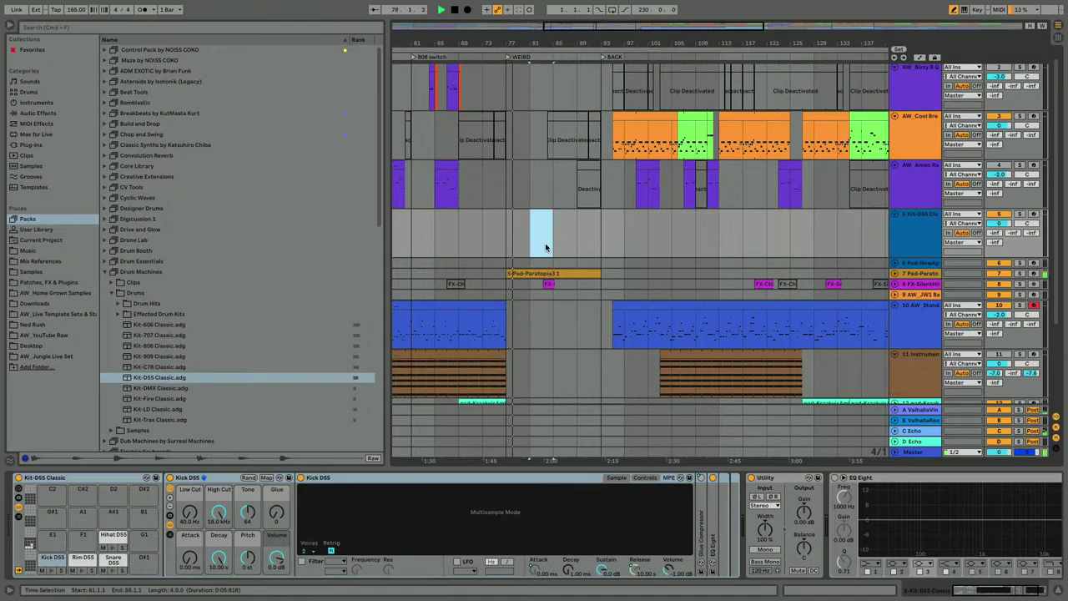
{"action": "double_click", "coordinate": [546, 247]}
Step: Draw a Kick DS5 note at 1.1.1 and a Snare DS5 note on beat 1.3 of the new clip
{"action": "left_click", "coordinate": [261, 99]}
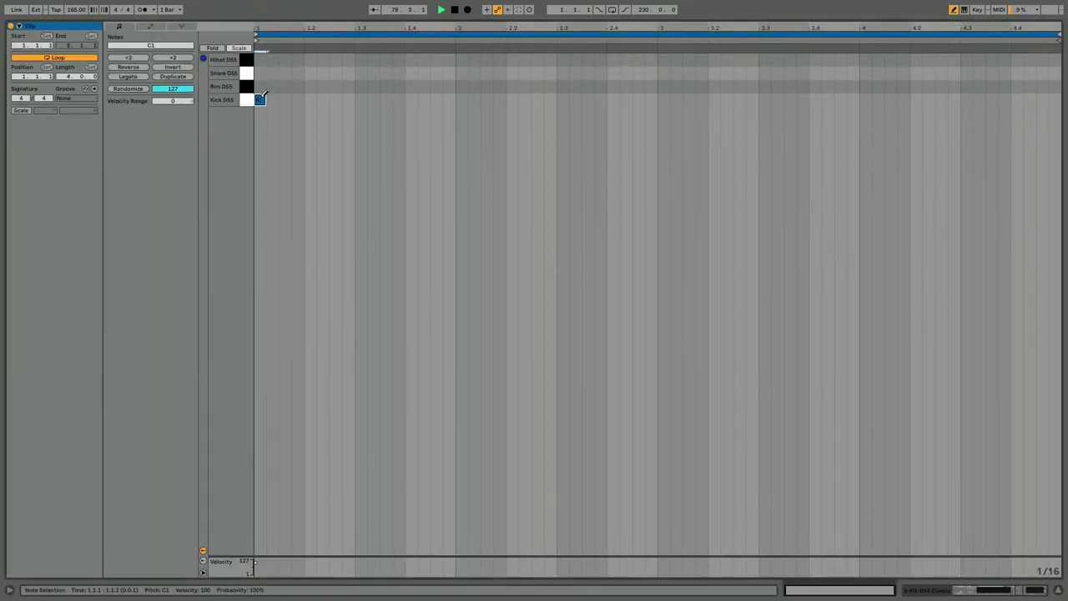
{"action": "left_click", "coordinate": [263, 96]}
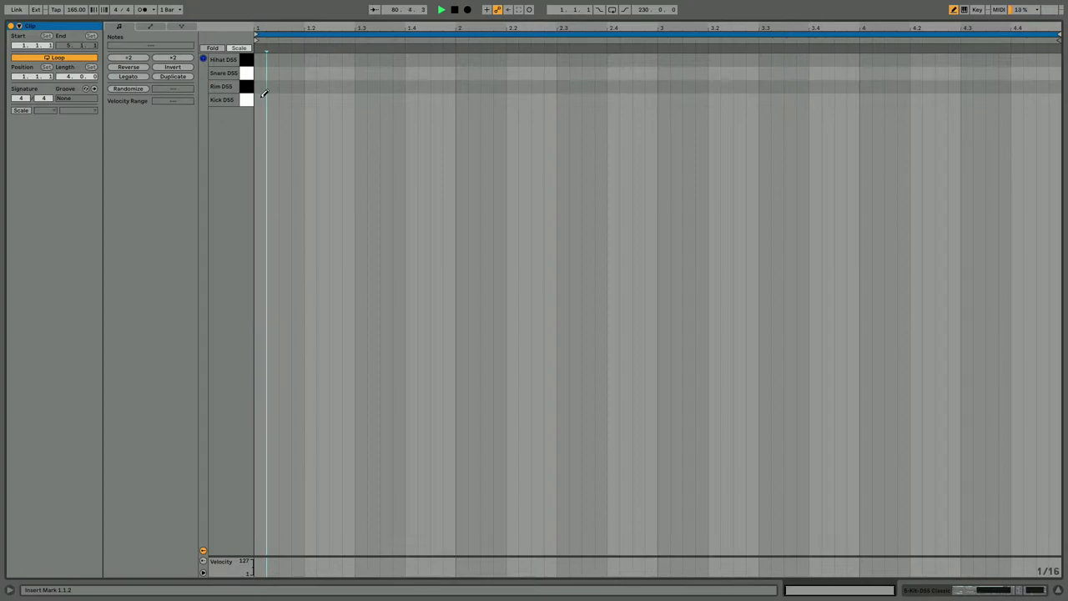
{"action": "key", "text": "m"}
{"action": "left_click", "coordinate": [263, 96]}
{"action": "left_click", "coordinate": [263, 96]}
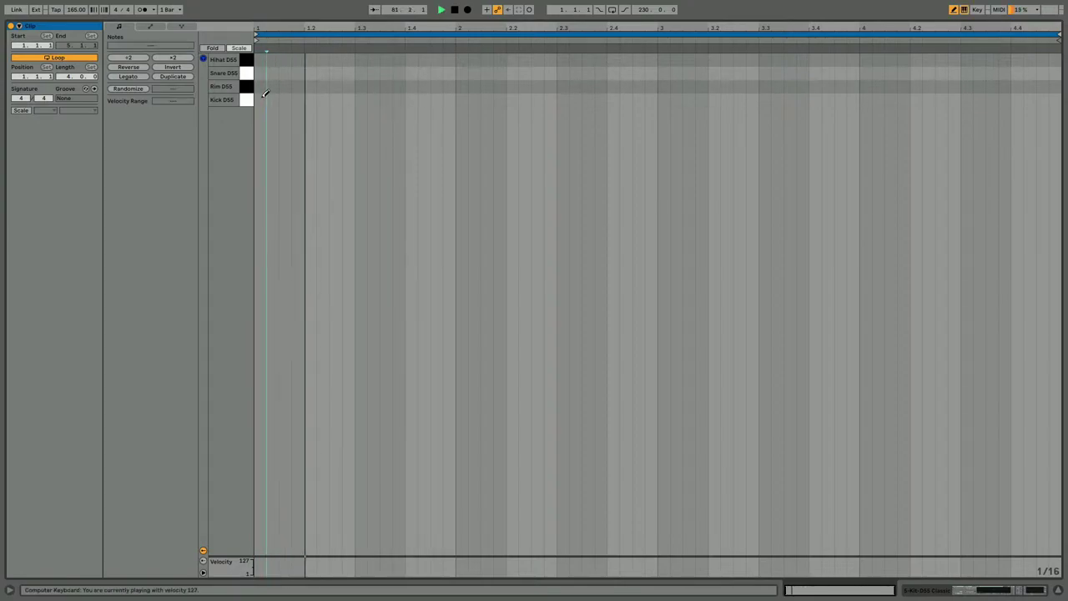
{"action": "left_click", "coordinate": [263, 97]}
{"action": "left_click", "coordinate": [360, 86]}
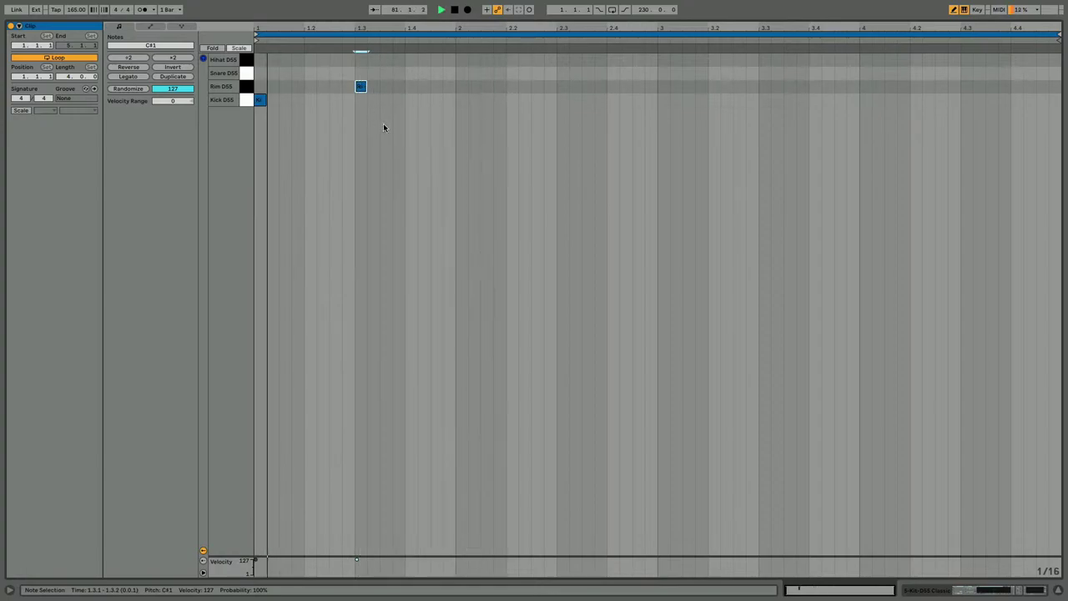
{"action": "key", "text": "Up"}
Step: Try kick notes at 2.1.3 and 2.1 with a snare at 2.2 while playing the pattern
{"action": "left_click", "coordinate": [486, 100]}
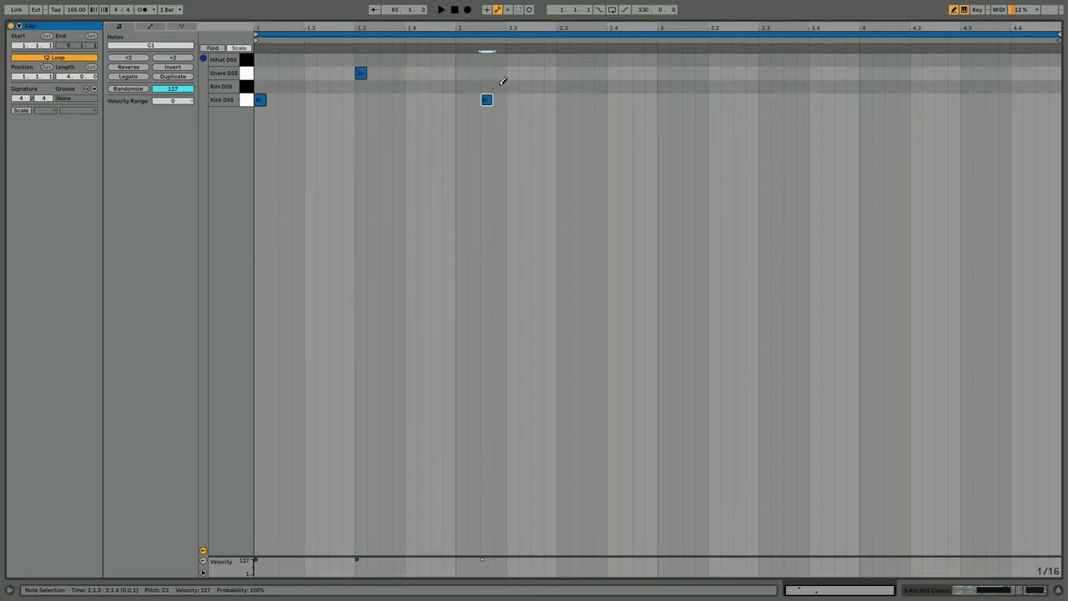
{"action": "key", "text": "space"}
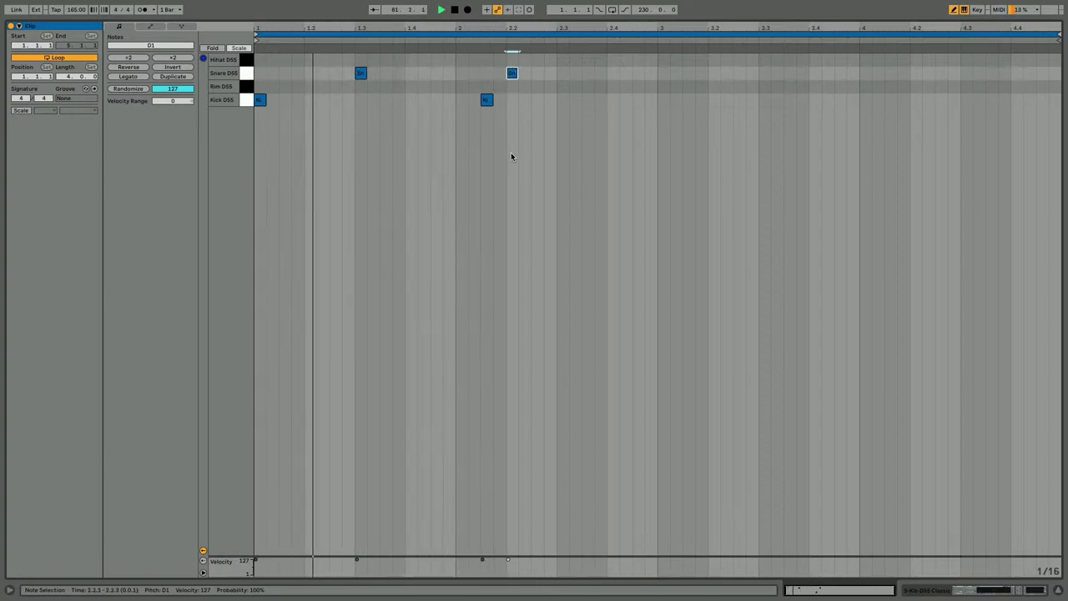
{"action": "left_click", "coordinate": [462, 99]}
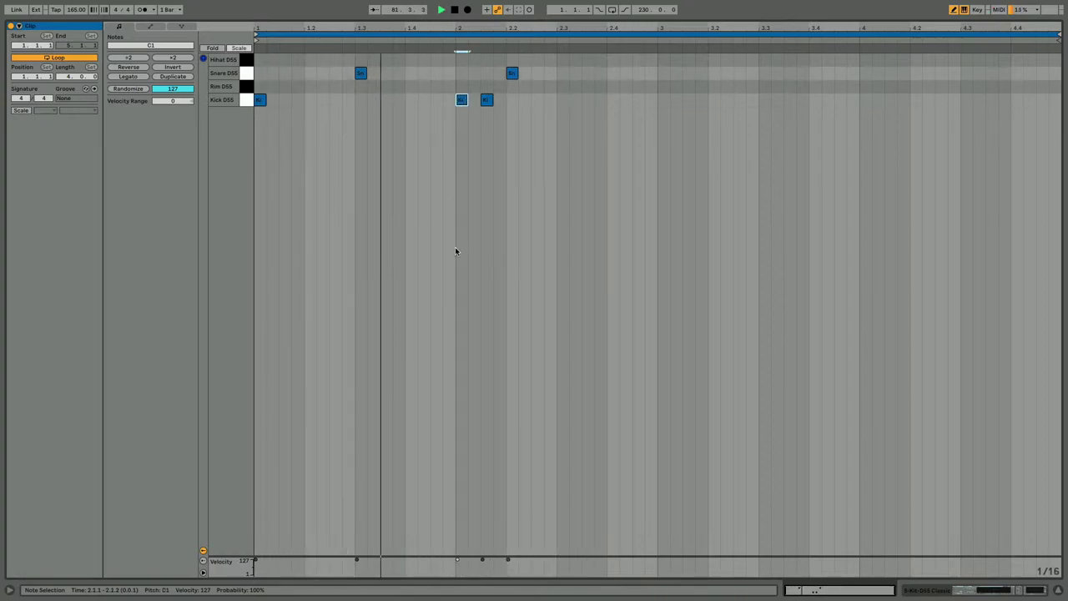
{"action": "left_click", "coordinate": [461, 99]}
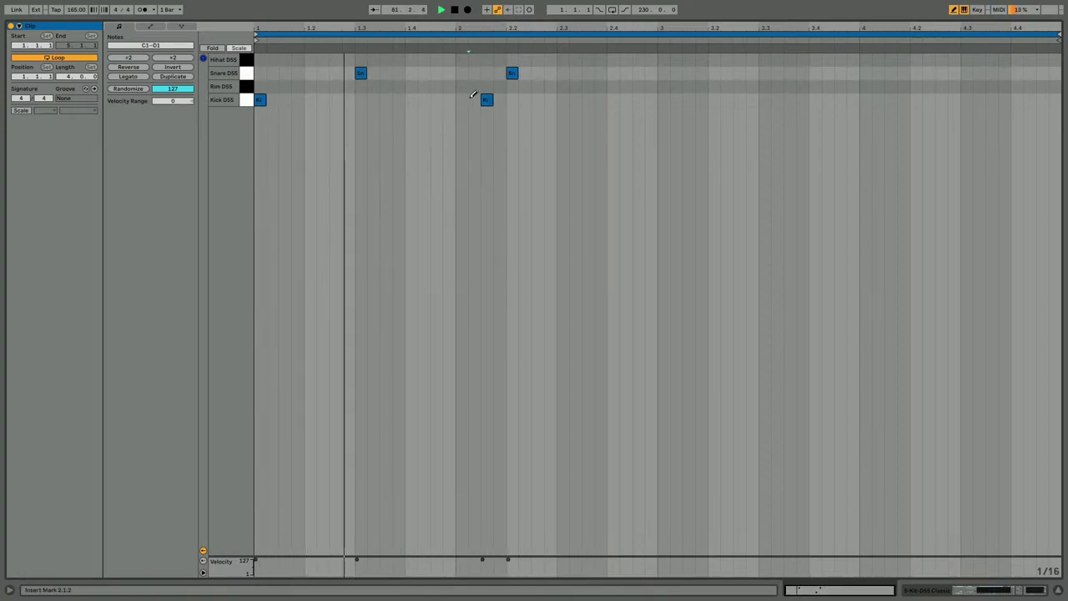
Step: Replace the second bar's notes with a snare on beat 2.3 and a kick on beat 2.1
{"action": "left_click", "coordinate": [487, 99]}
{"action": "left_click_drag", "start_coordinate": [513, 75], "coordinate": [564, 72]}
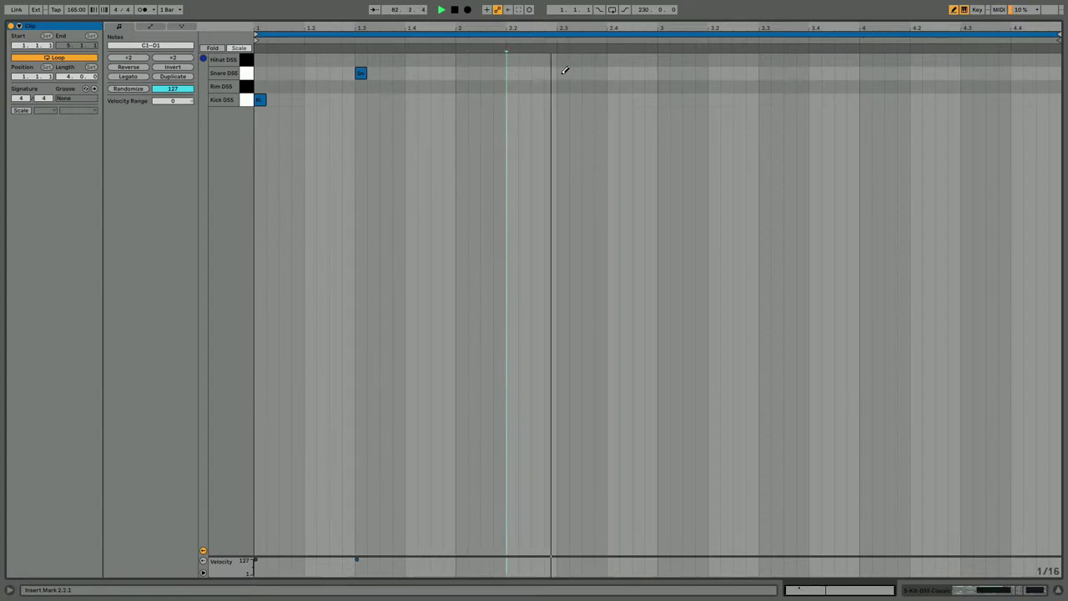
{"action": "left_click", "coordinate": [464, 101]}
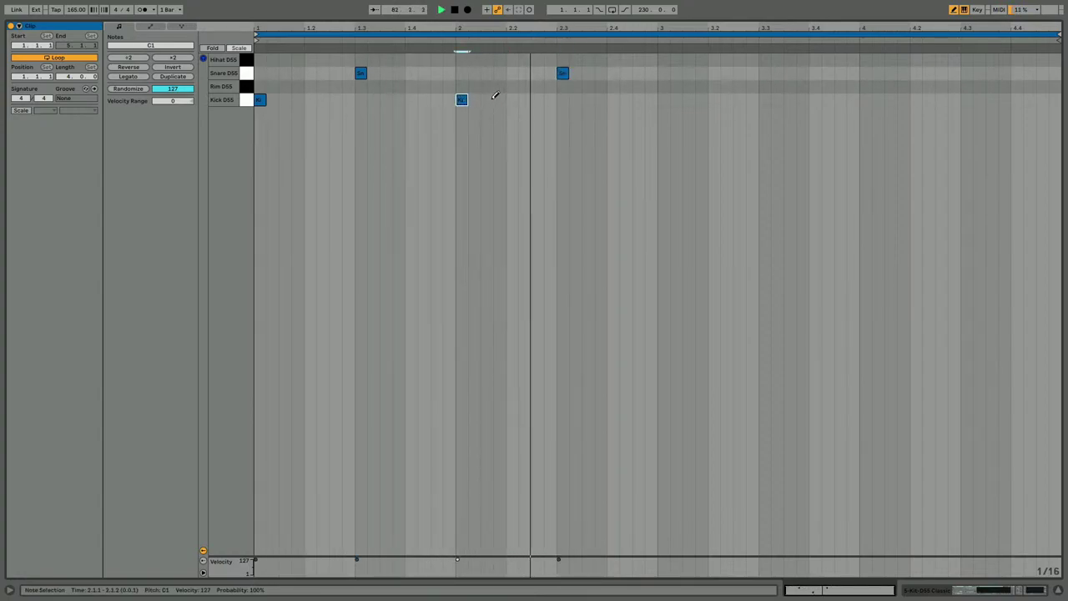
Step: Place the second bar's kicks at 2.1.3 and 2.2.1 and add a snare at 2.4.3 with velocity 68
{"action": "key", "text": "Right"}
{"action": "key", "text": "Right"}
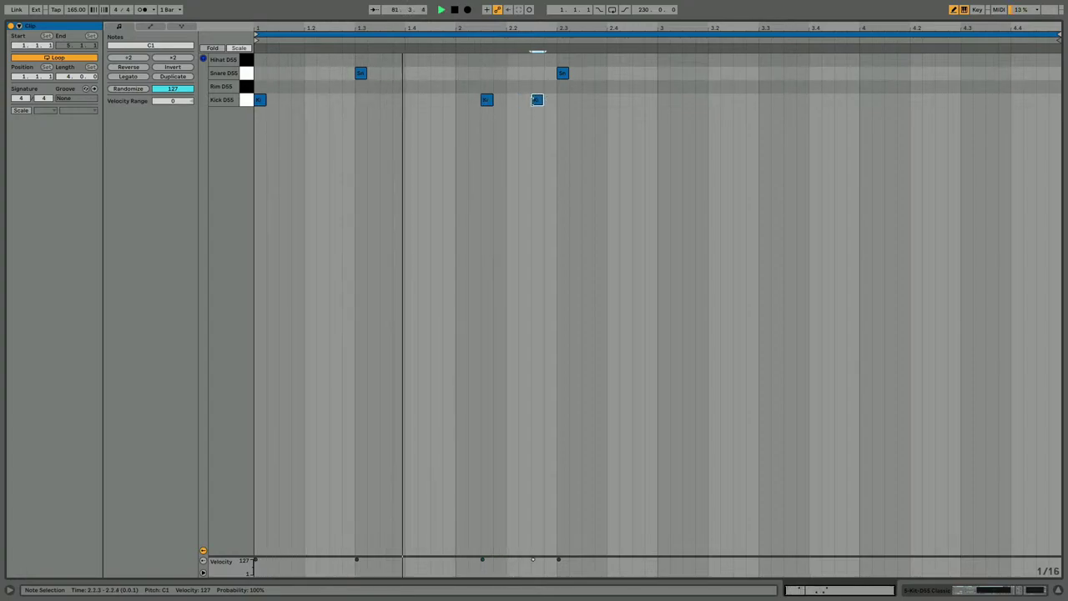
{"action": "key", "text": "Left"}
{"action": "key", "text": "Left"}
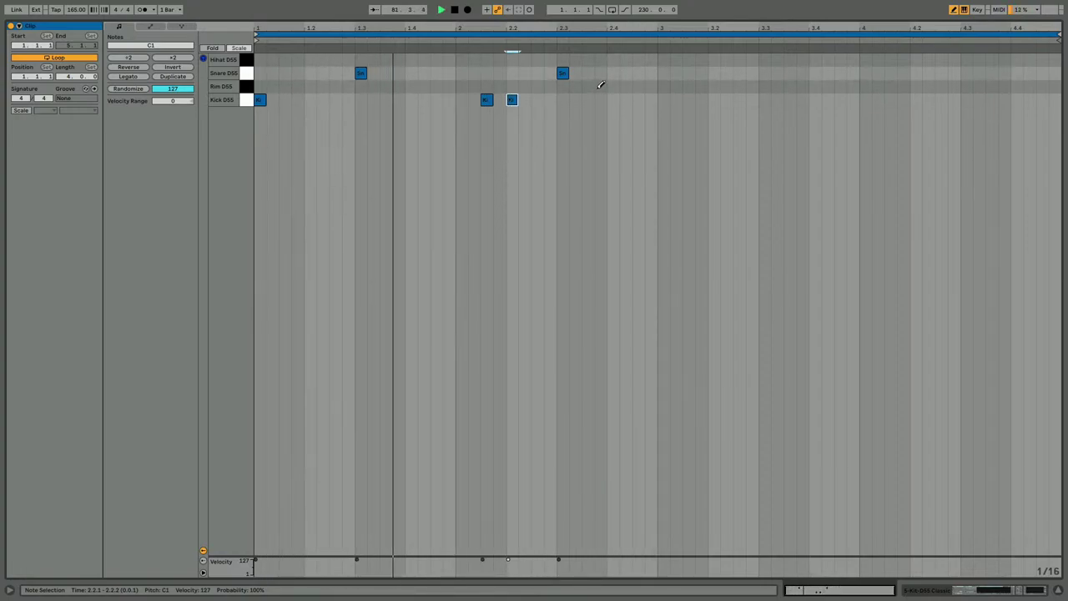
{"action": "left_click", "coordinate": [638, 73]}
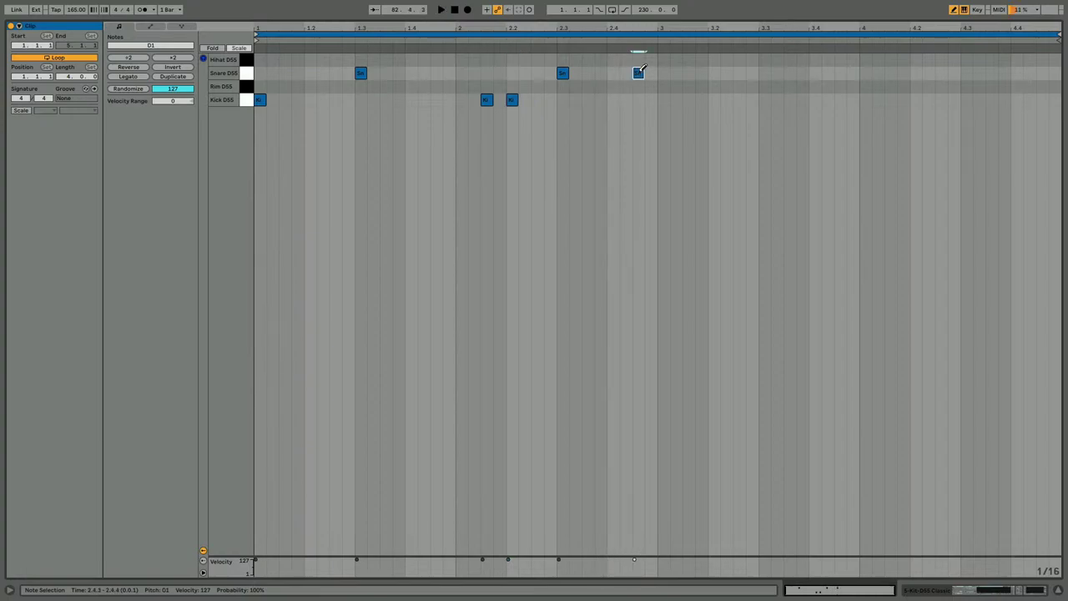
{"action": "left_click_drag", "start_coordinate": [634, 559], "coordinate": [636, 566]}
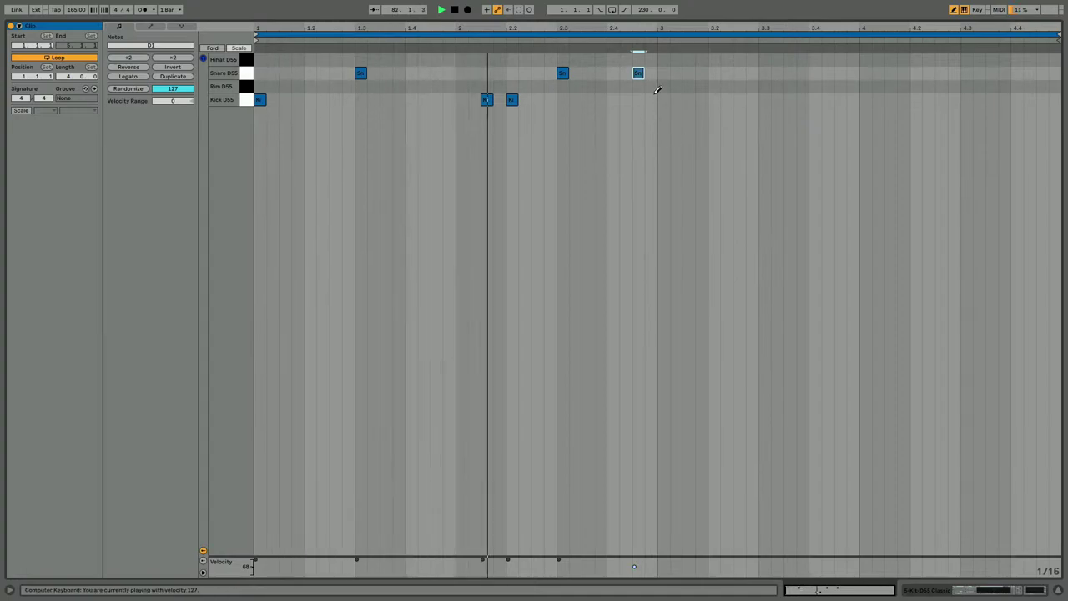
Step: Duplicate the kick notes of bars 1 and 2 into bars 3 and 4 of the clip
{"action": "key", "text": "b"}
{"action": "left_click_drag", "start_coordinate": [655, 93], "coordinate": [94, 157]}
{"action": "key", "text": "super+d"}
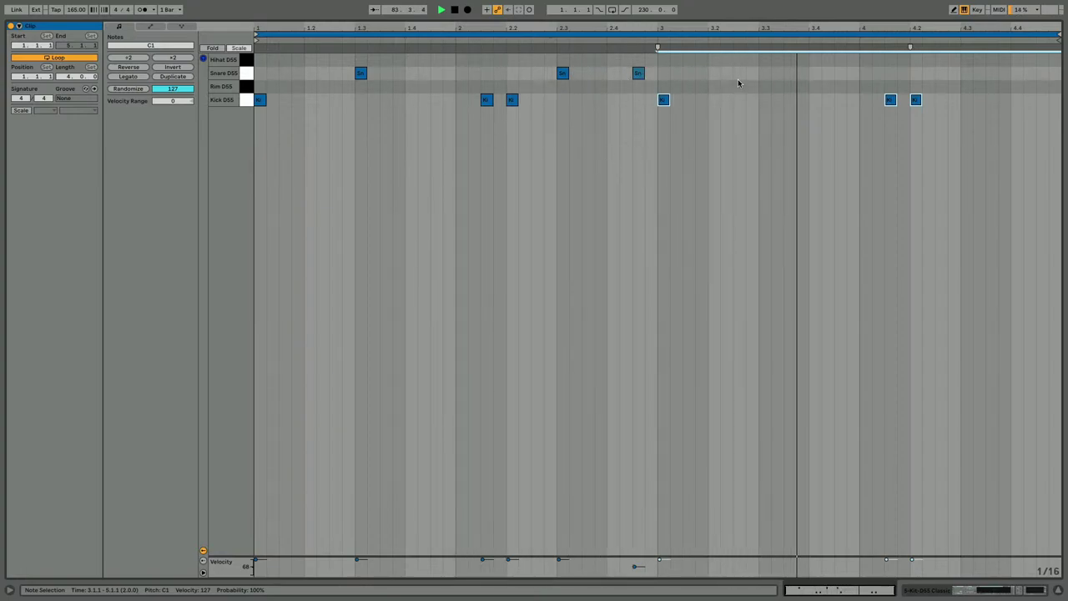
Step: Add snares at 3.3 and 3.4.3, and set the second one's velocity to 98 in an enlarged velocity lane
{"action": "key", "text": "b"}
{"action": "left_click", "coordinate": [763, 73]}
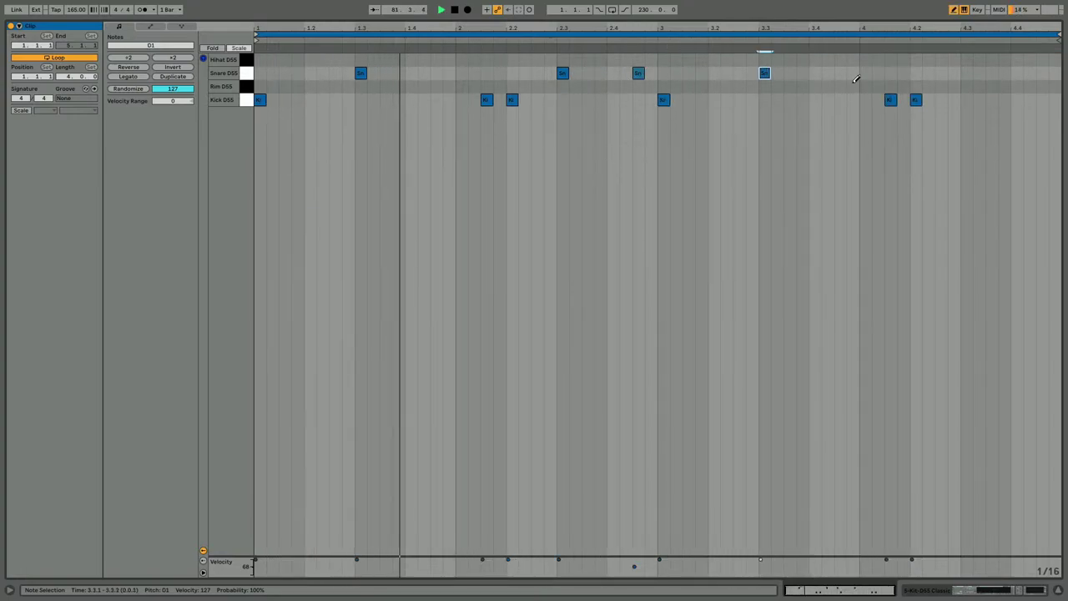
{"action": "mouse_move", "coordinate": [840, 73]}
{"action": "left_mouse_down"}
{"action": "mouse_move", "coordinate": [840, 86]}
{"action": "mouse_move", "coordinate": [840, 73]}
{"action": "left_mouse_up"}
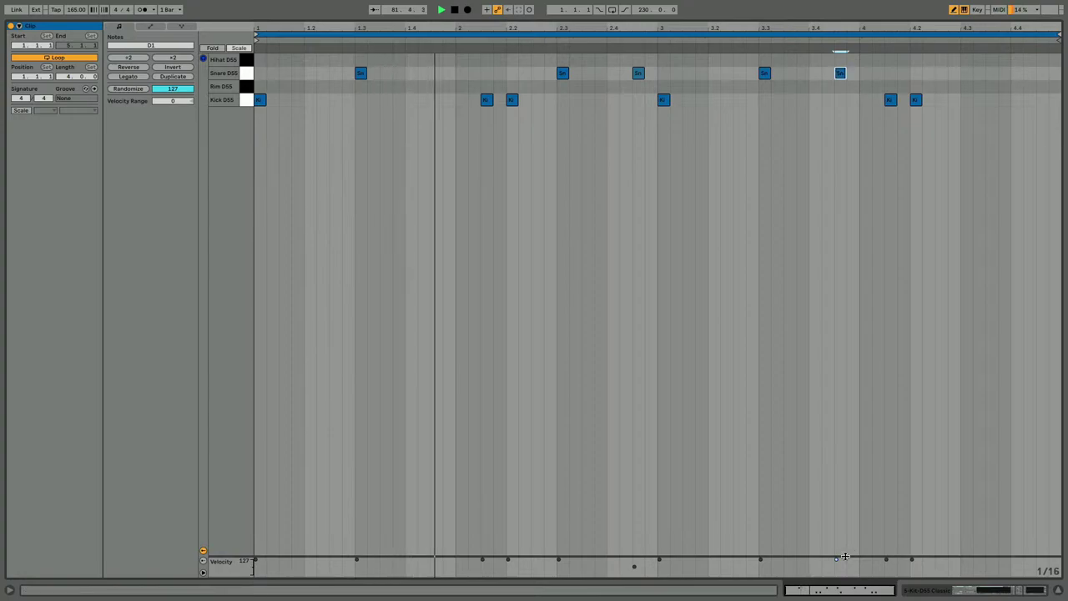
{"action": "left_click_drag", "start_coordinate": [850, 555], "coordinate": [843, 312]}
{"action": "left_click", "coordinate": [839, 373]}
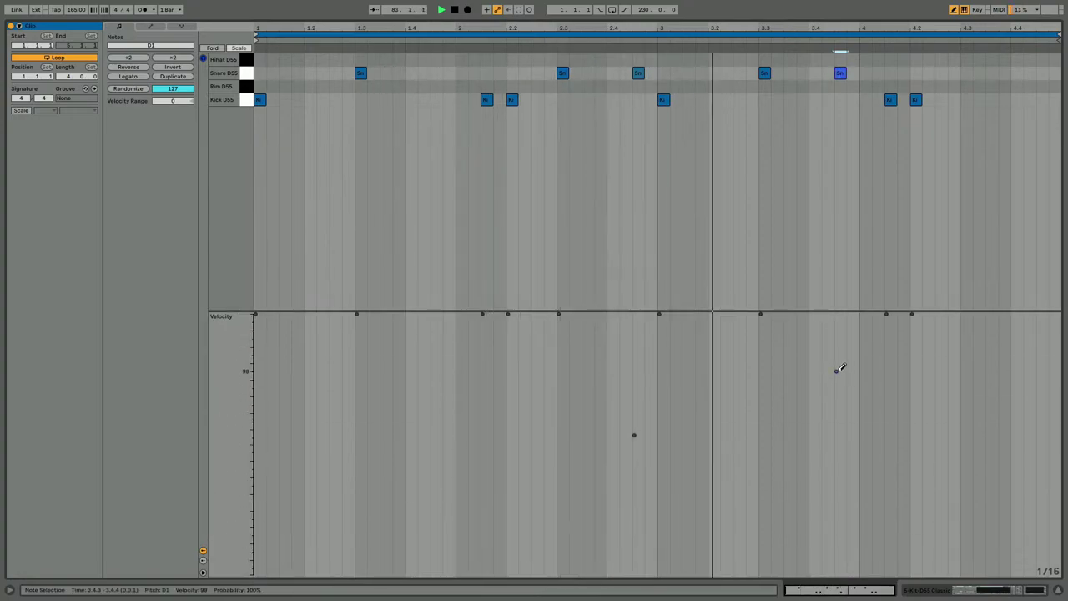
Step: Try a Rim DS5 note over the kick at 4.1.3 and undo it
{"action": "left_click", "coordinate": [890, 74]}
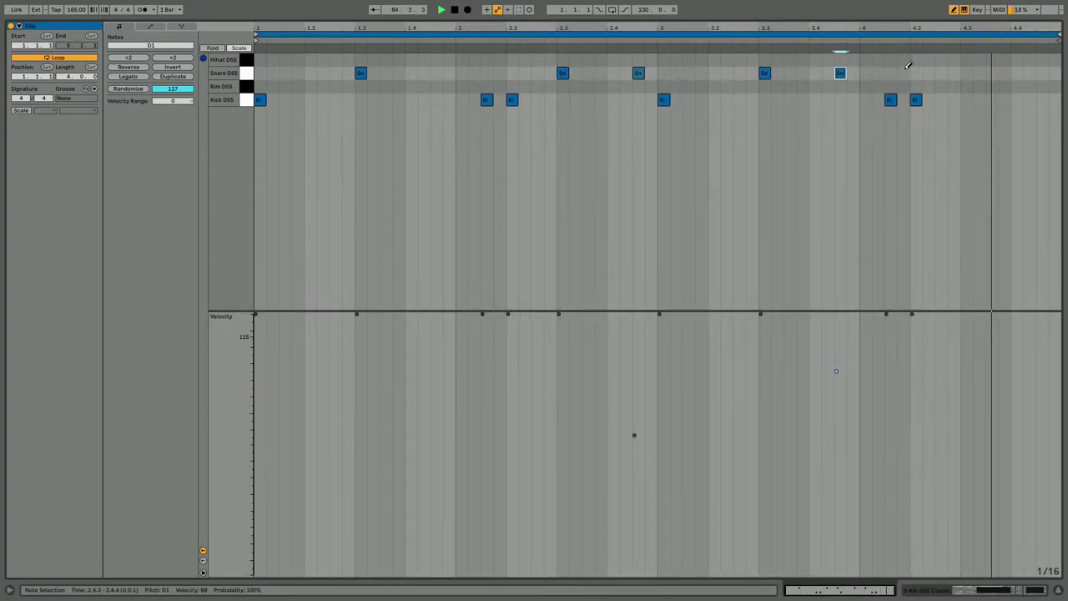
{"action": "left_click_drag", "start_coordinate": [891, 74], "coordinate": [891, 87]}
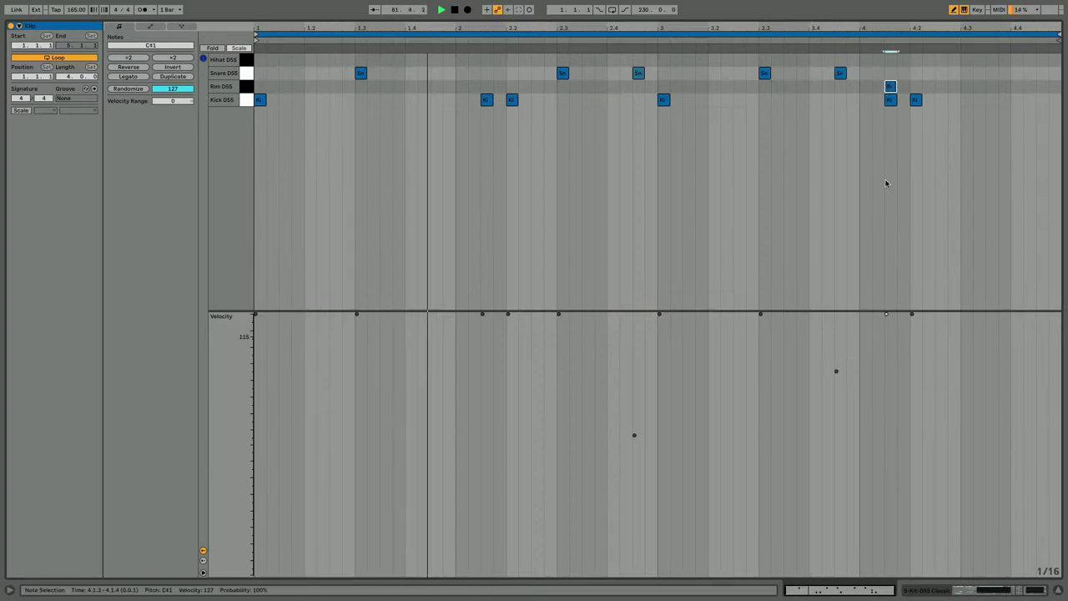
{"action": "left_click", "coordinate": [887, 361]}
{"action": "key", "text": "ctrl+z"}
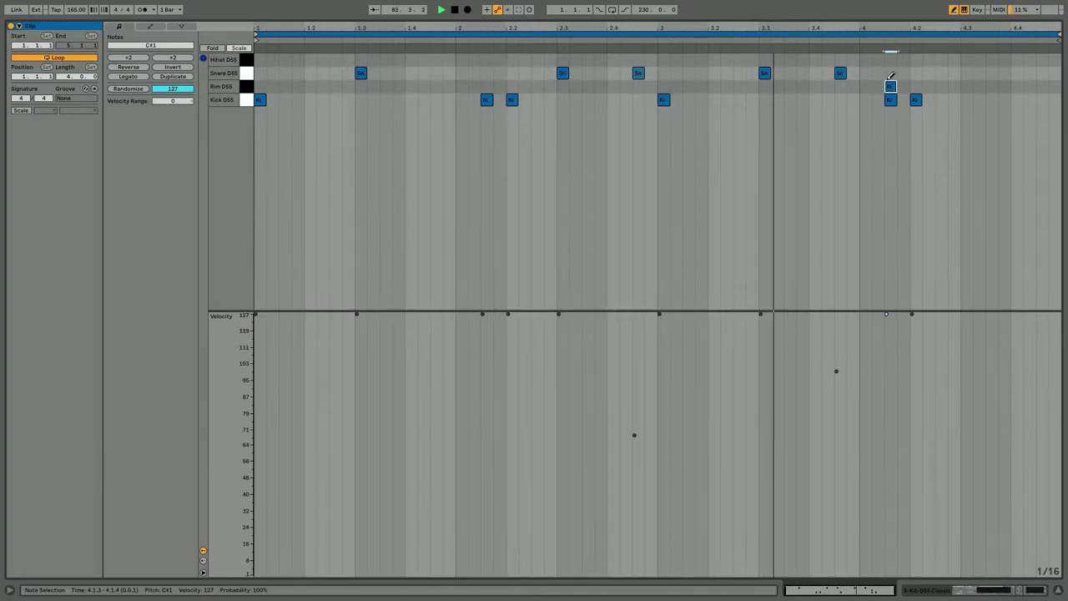
{"action": "key", "text": "ctrl+z"}
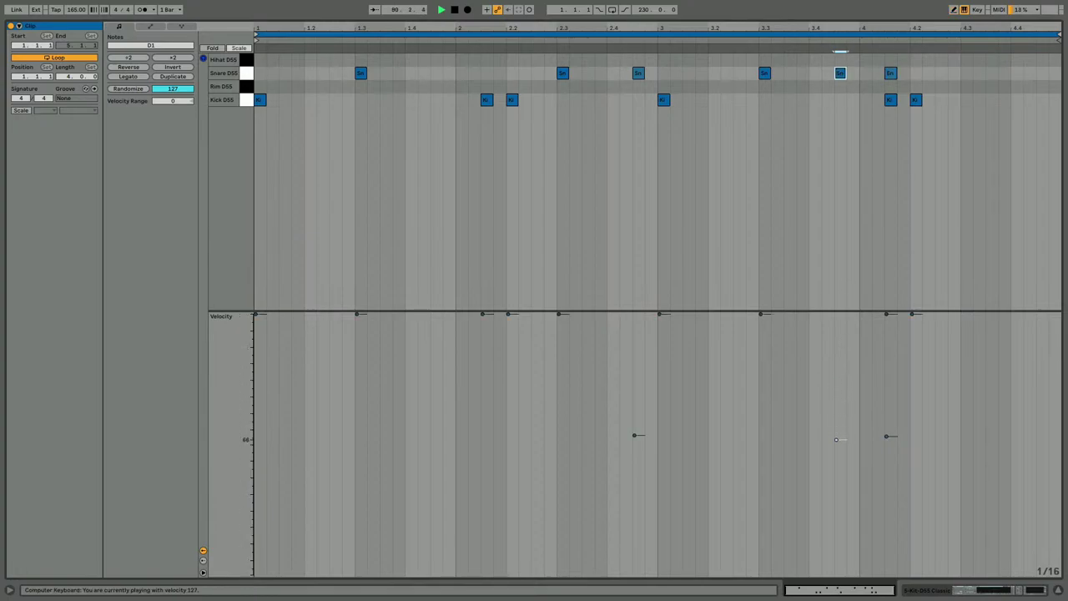
Step: Replace the kick at 2.1.3 with a quieter snare while the pattern plays, and try a kick at 2.1
{"action": "key", "text": "space"}
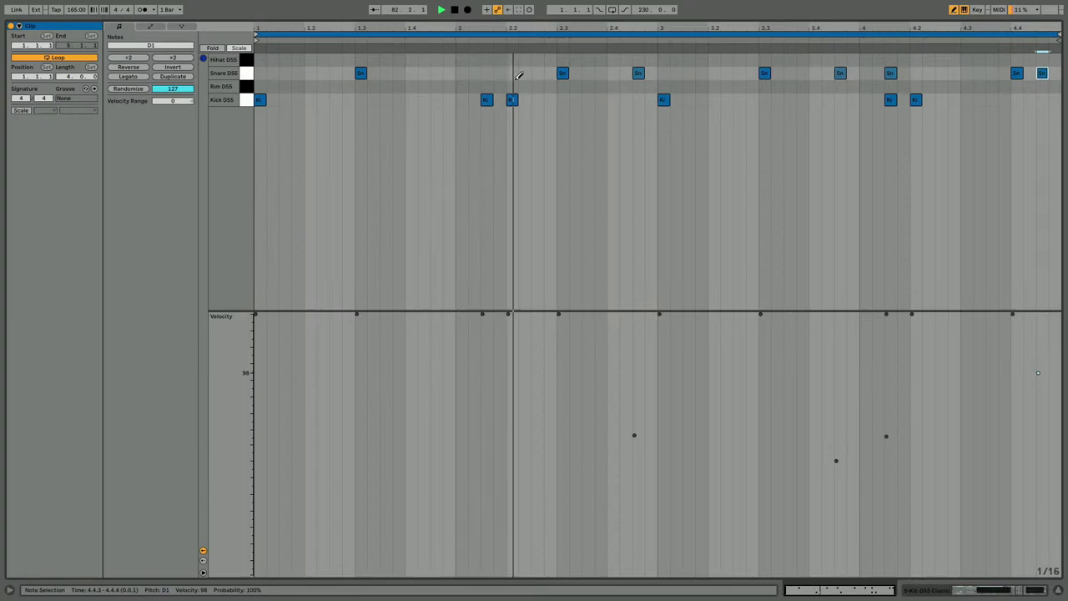
{"action": "key", "text": "space"}
{"action": "left_click", "coordinate": [487, 100]}
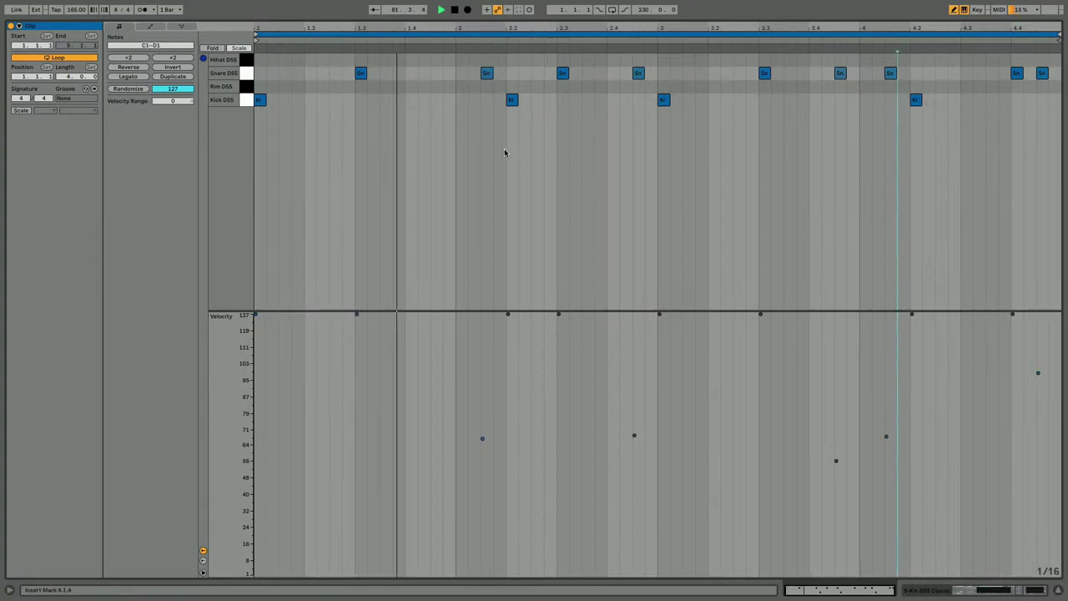
{"action": "left_click", "coordinate": [463, 100]}
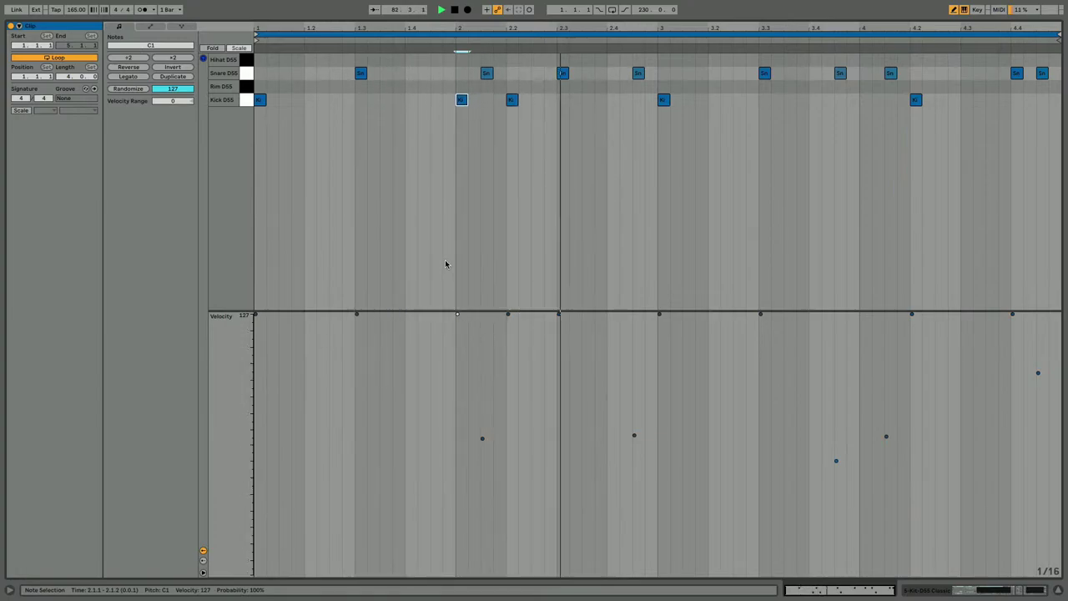
{"action": "left_click", "coordinate": [461, 99]}
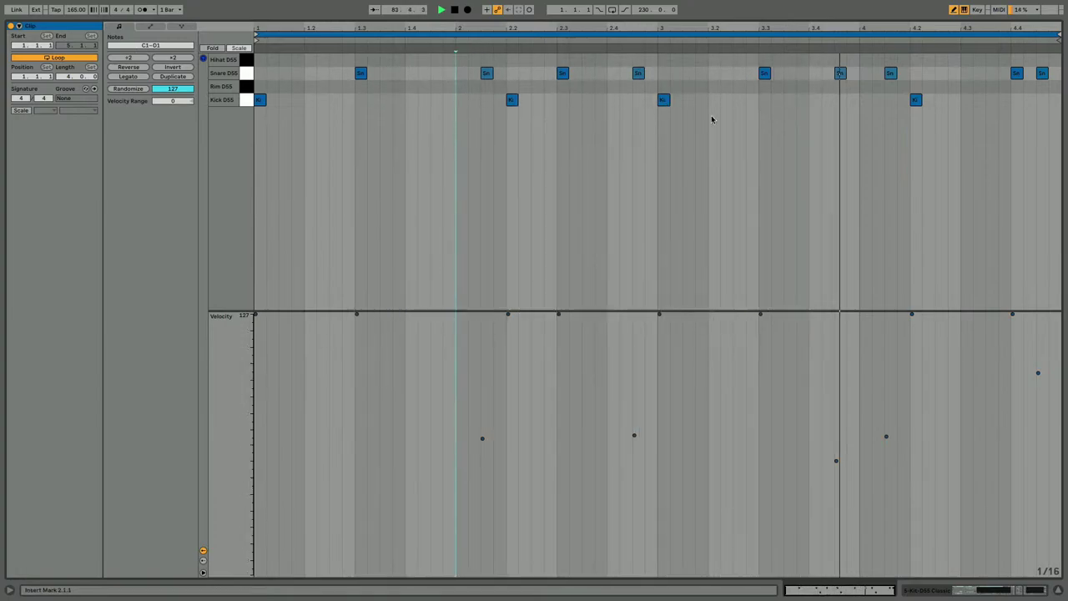
Step: Add a snare on beat 4.3 and set the velocity of the snare on beat 4.4 to 87
{"action": "left_click", "coordinate": [973, 73]}
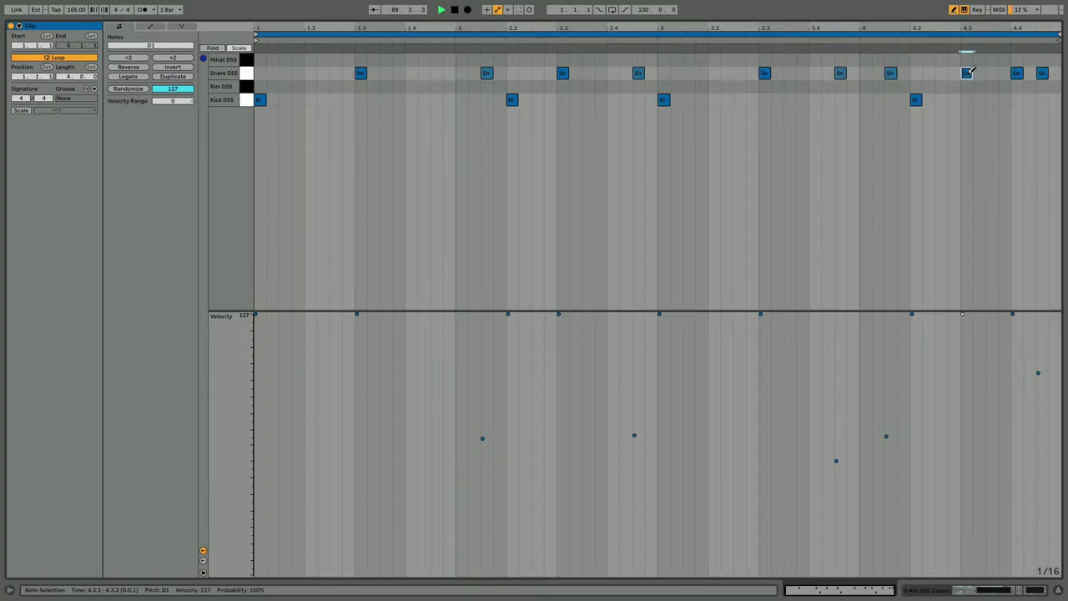
{"action": "key", "text": "b"}
{"action": "left_click", "coordinate": [1017, 73]}
{"action": "left_click_drag", "start_coordinate": [1014, 312], "coordinate": [1013, 385]}
{"action": "key", "text": "b"}
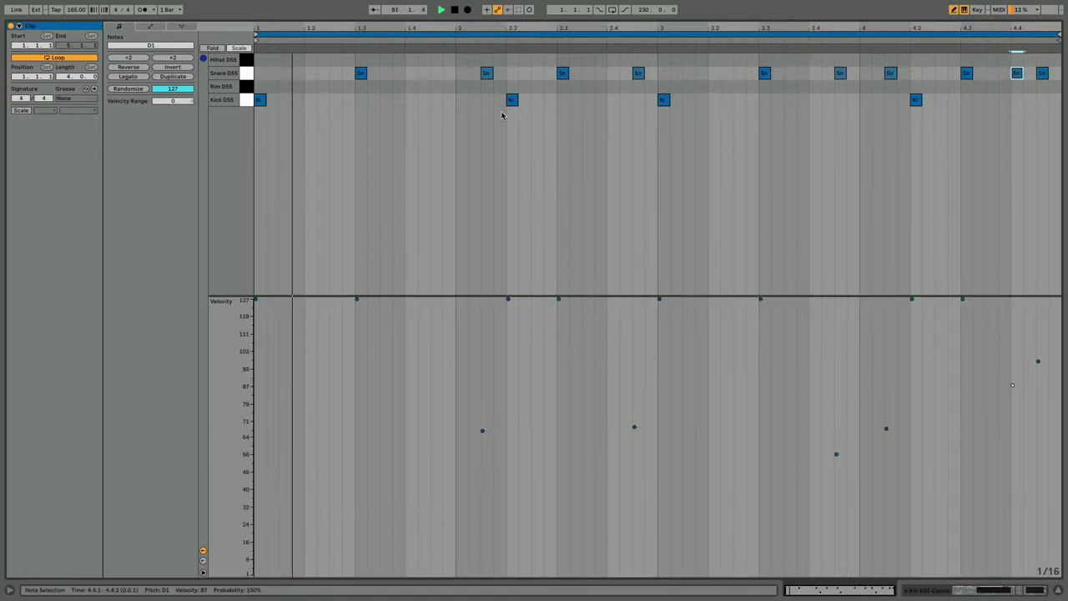
Step: Duplicate the four-bar drum pattern into an eight-bar loop and lengthen the clip in the arrangement to match
{"action": "left_click", "coordinate": [460, 100]}
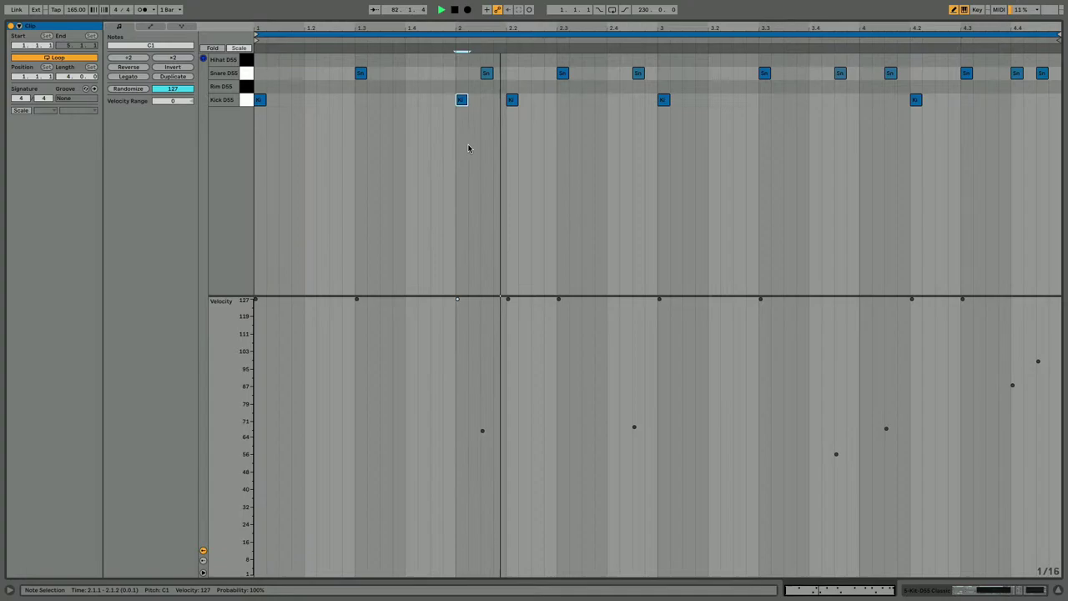
{"action": "left_click", "coordinate": [462, 100]}
{"action": "left_click", "coordinate": [163, 69]}
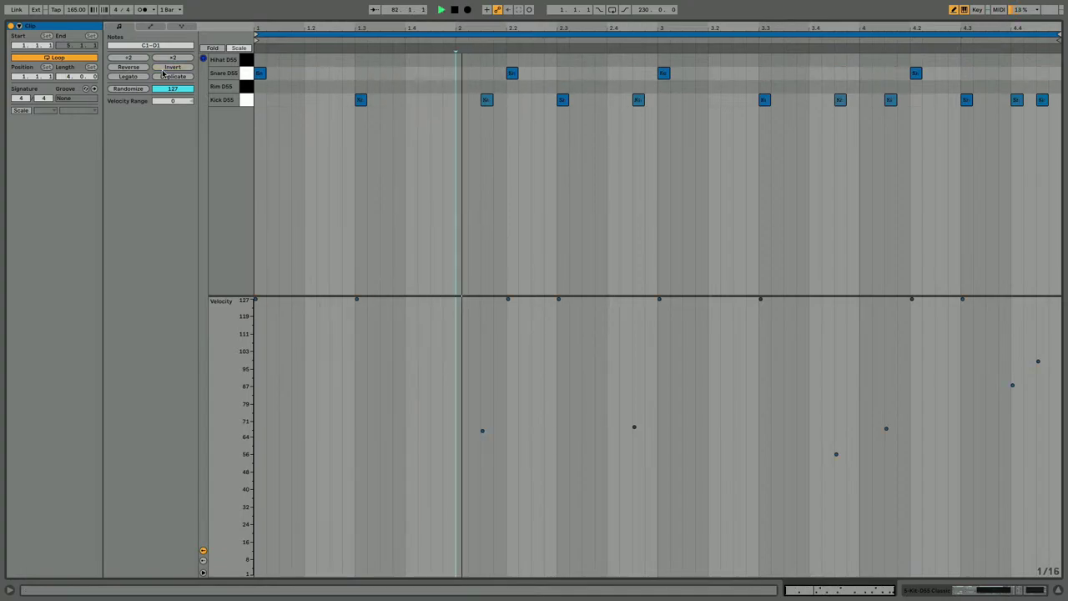
{"action": "left_click", "coordinate": [164, 75]}
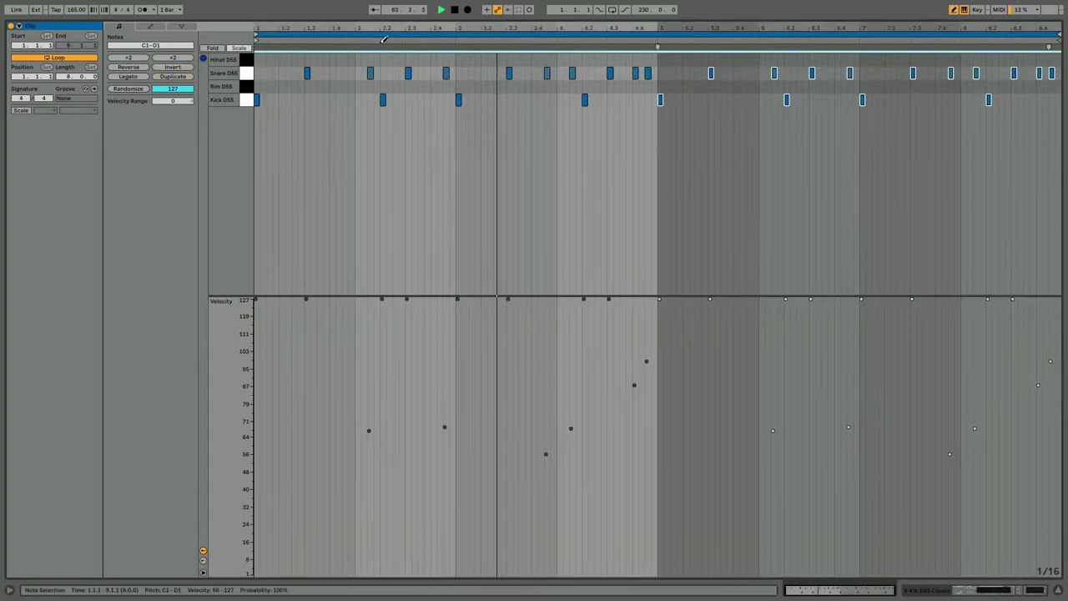
{"action": "key", "text": "shift+Tab"}
{"action": "left_click_drag", "start_coordinate": [552, 93], "coordinate": [597, 95]}
{"action": "key", "text": "shift+Tab"}
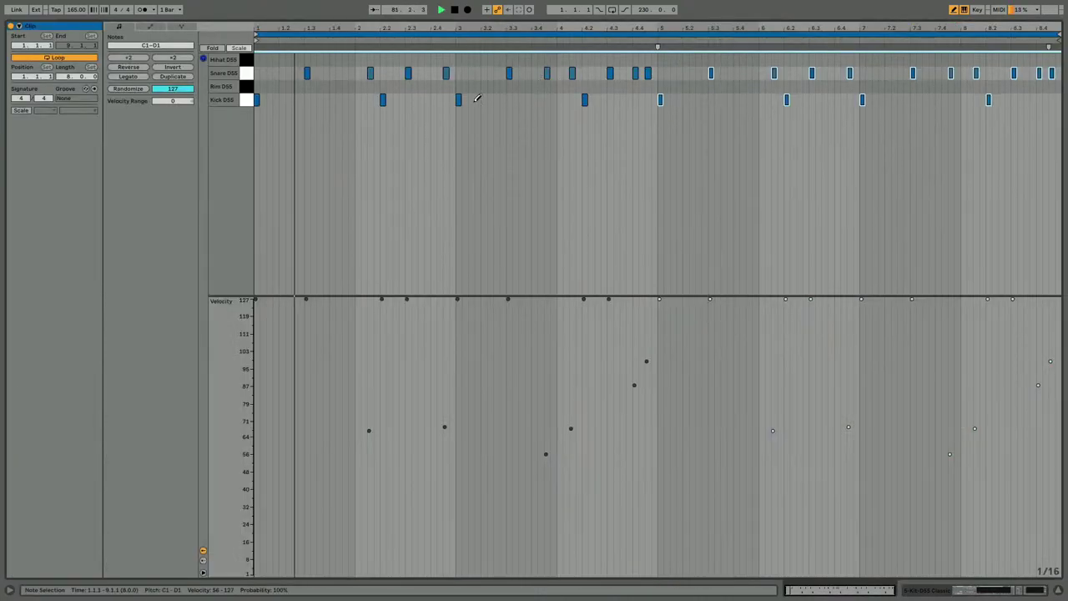
Step: Add a kick on beat 6.1, and try continuous sixteenth-note hi-hats across bar 5 before undoing them
{"action": "left_click", "coordinate": [761, 99]}
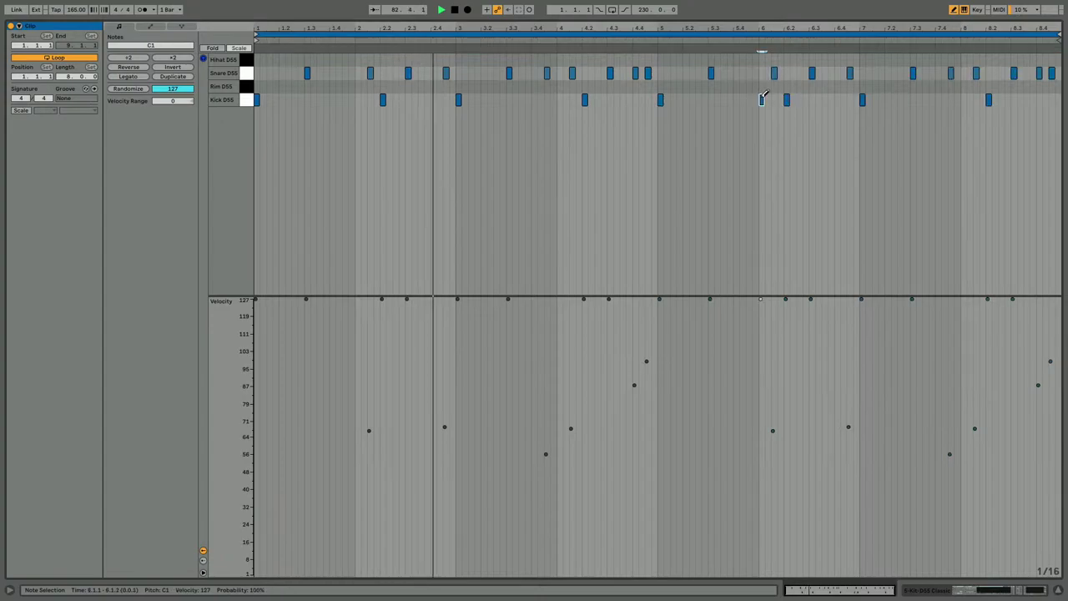
{"action": "left_click", "coordinate": [660, 59]}
{"action": "left_click_drag", "start_coordinate": [660, 57], "coordinate": [749, 55]}
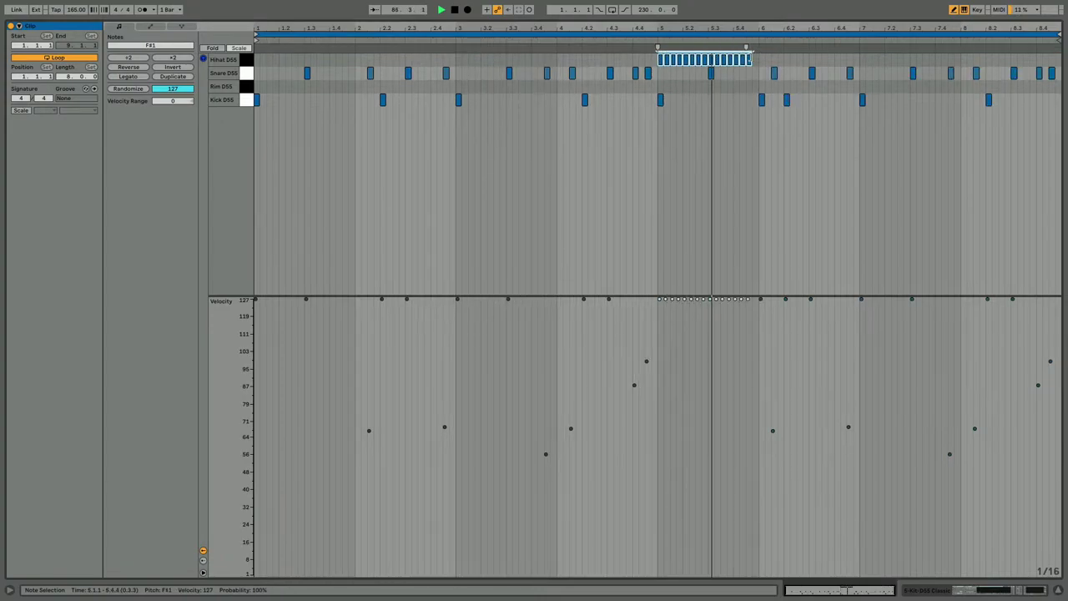
{"action": "key", "text": "ctrl+z"}
Step: Draw eighth-note Hihat DS5 hits from 5.1 and duplicate the group of four onward through bar 6
{"action": "left_click", "coordinate": [660, 59]}
{"action": "mouse_move", "coordinate": [660, 59]}
{"action": "left_mouse_down"}
{"action": "mouse_move", "coordinate": [710, 52]}
{"action": "mouse_move", "coordinate": [646, 65]}
{"action": "mouse_move", "coordinate": [711, 66]}
{"action": "left_mouse_up"}
{"action": "key", "text": "ctrl+d"}
{"action": "key", "text": "ctrl+d"}
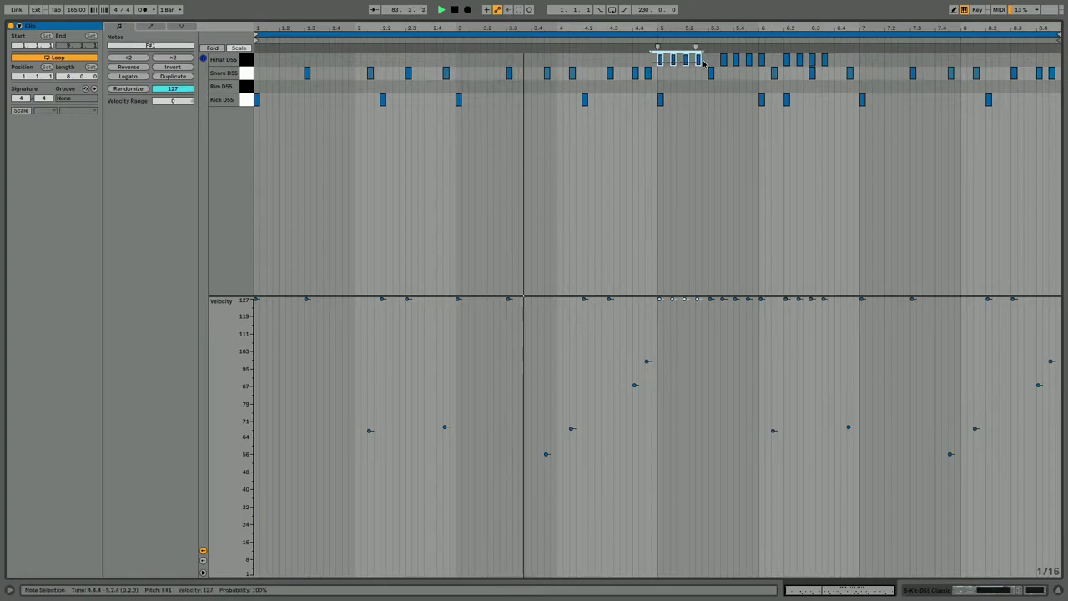
{"action": "key", "text": "ctrl+d"}
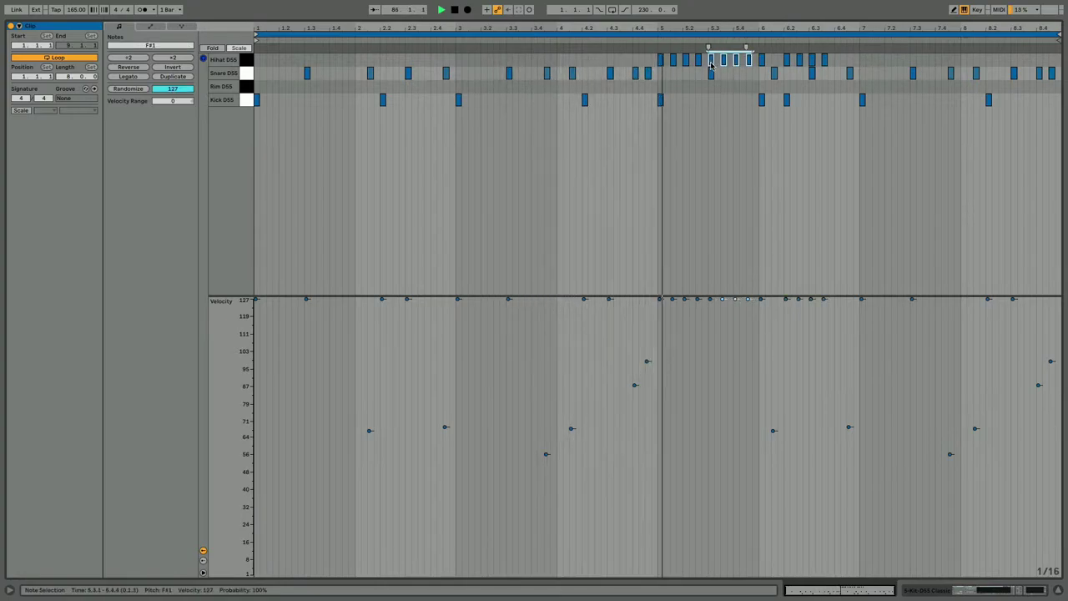
{"action": "key", "text": "ctrl+d"}
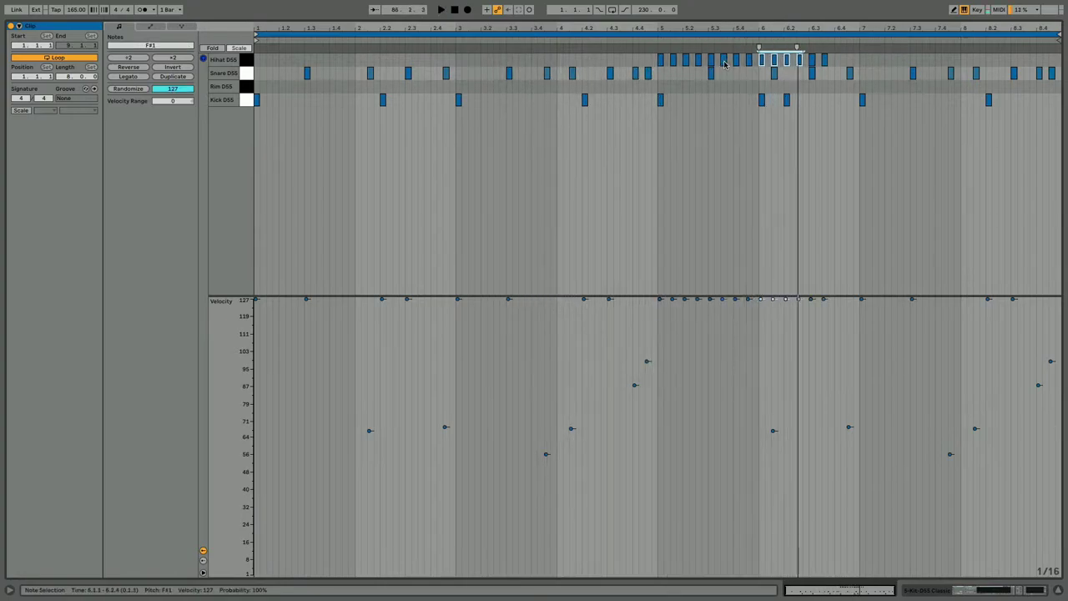
{"action": "key", "text": "ctrl+d"}
{"action": "key", "text": "ctrl+d"}
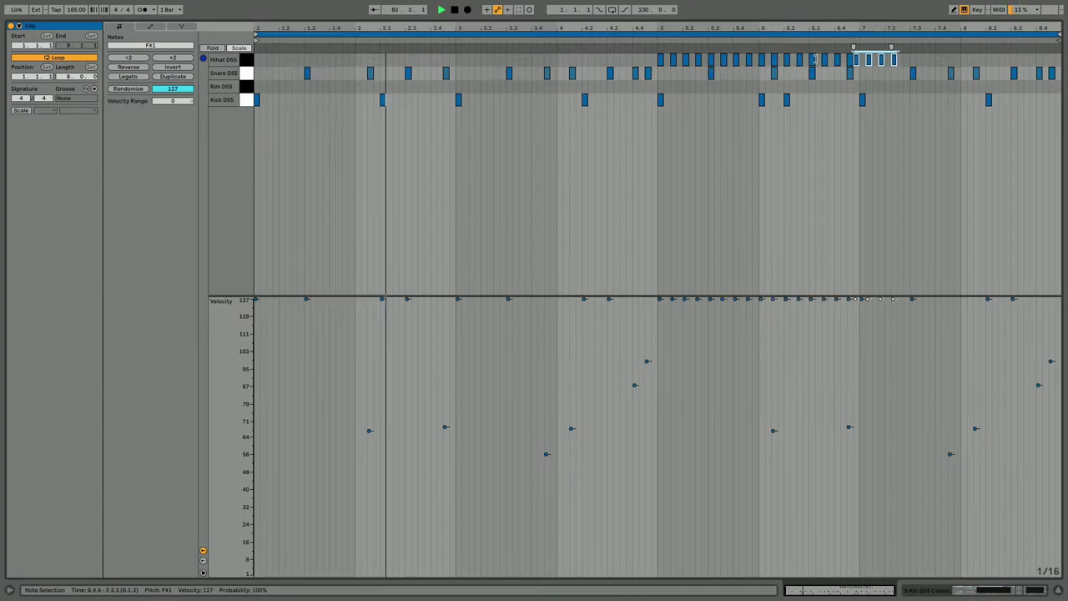
Step: Duplicate the hi-hats of bars 5 and 6 and shift the copies so they run from 7.1.1 to 8.4.3
{"action": "left_click_drag", "start_coordinate": [843, 63], "coordinate": [624, 67]}
{"action": "key", "text": "ctrl+d"}
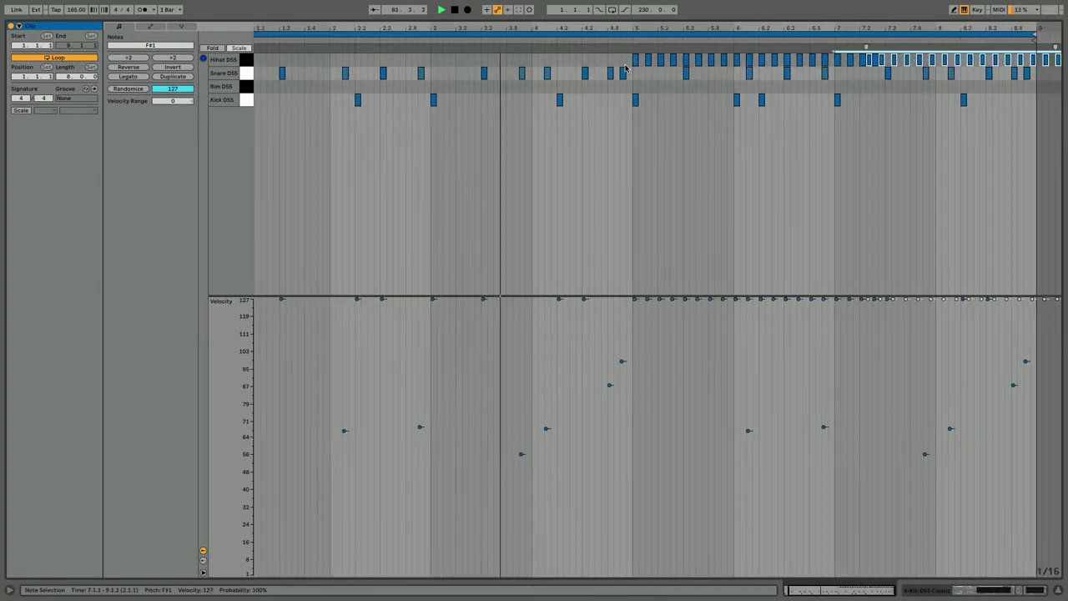
{"action": "key", "text": "Left"}
{"action": "key", "text": "Left"}
{"action": "key", "text": "Left"}
{"action": "key", "text": "Left"}
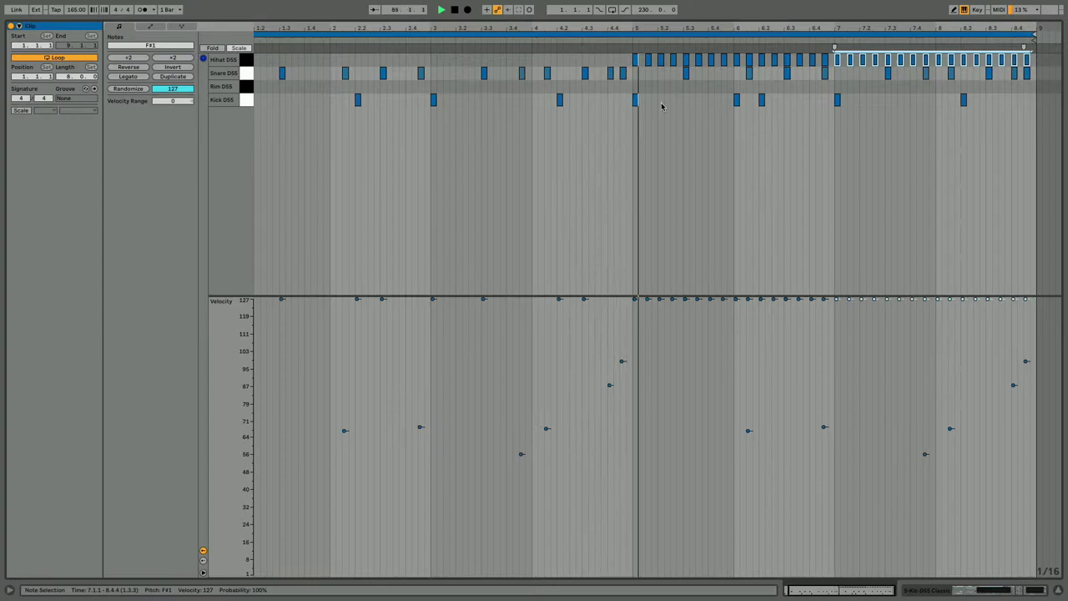
Step: Add hi-hats at 4.4 and 4.4.3, followed by two 1/32 hi-hats leading into bar 5
{"action": "key", "text": "b"}
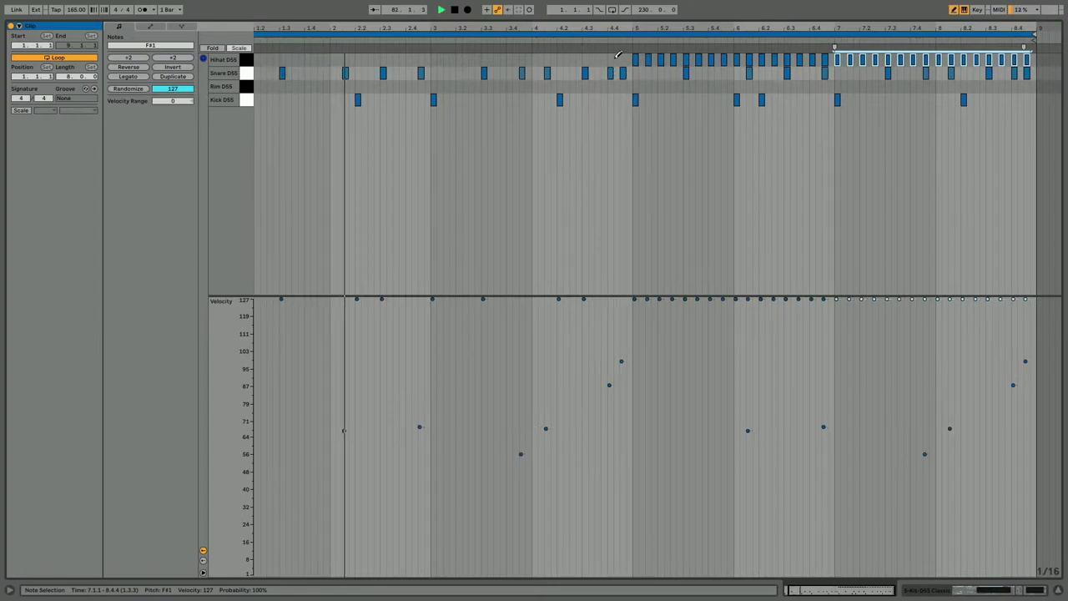
{"action": "left_click", "coordinate": [610, 59]}
{"action": "left_click", "coordinate": [623, 59]}
{"action": "left_click_drag", "start_coordinate": [628, 26], "coordinate": [628, 52]}
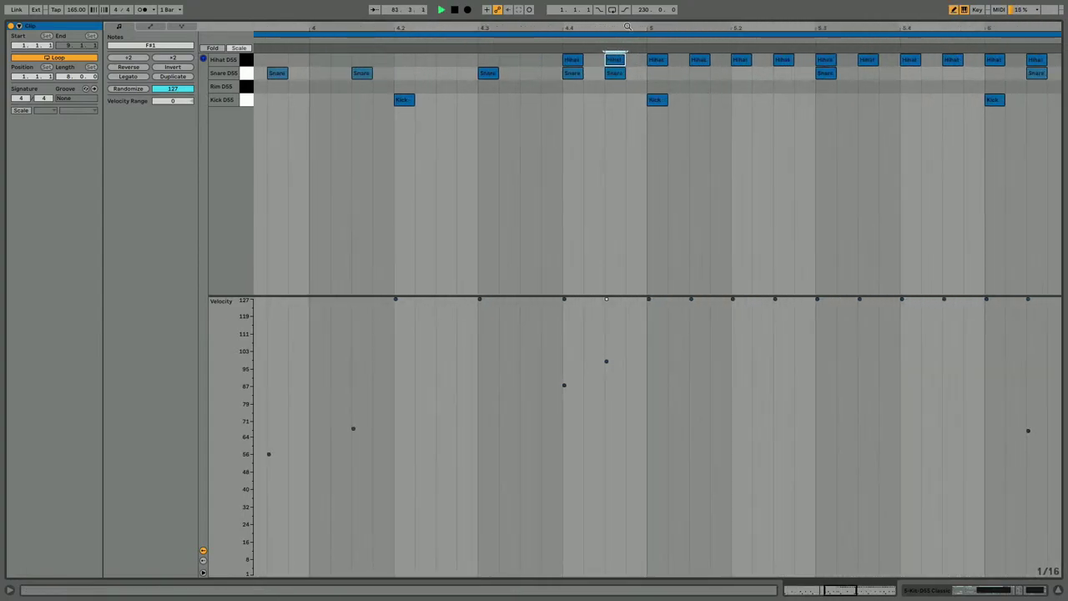
{"action": "left_click", "coordinate": [630, 59]}
{"action": "left_click", "coordinate": [640, 59]}
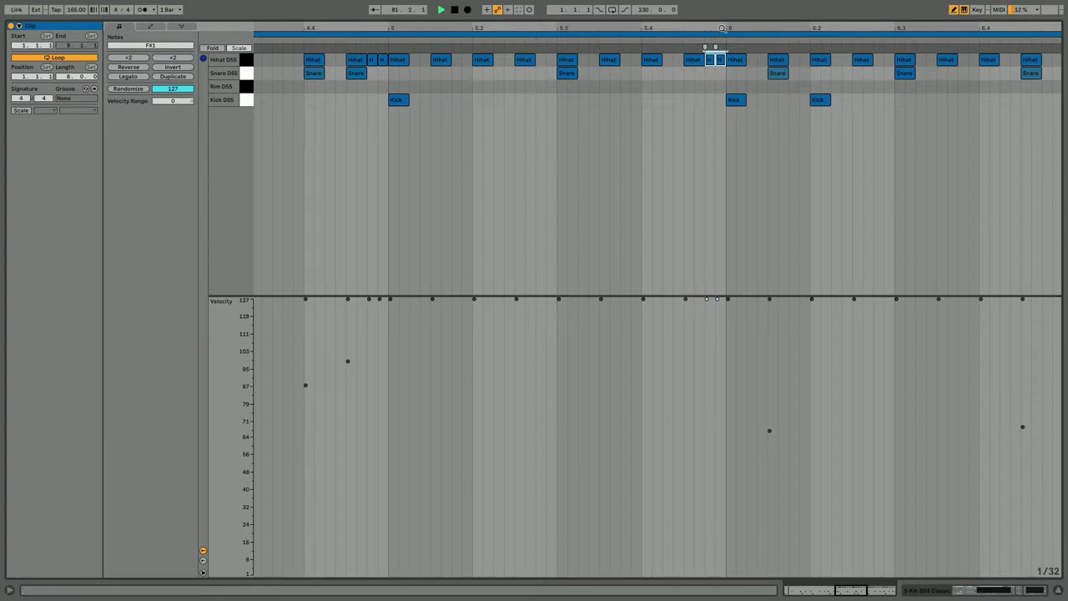
{"action": "left_click_drag", "start_coordinate": [723, 29], "coordinate": [723, 3]}
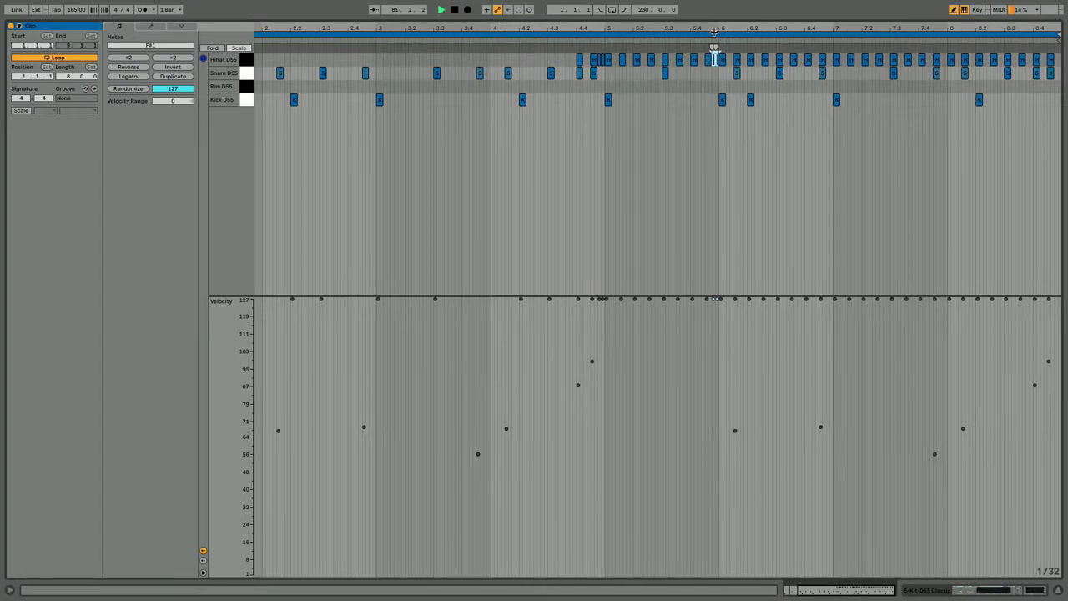
{"action": "left_click_drag", "start_coordinate": [714, 31], "coordinate": [716, 59]}
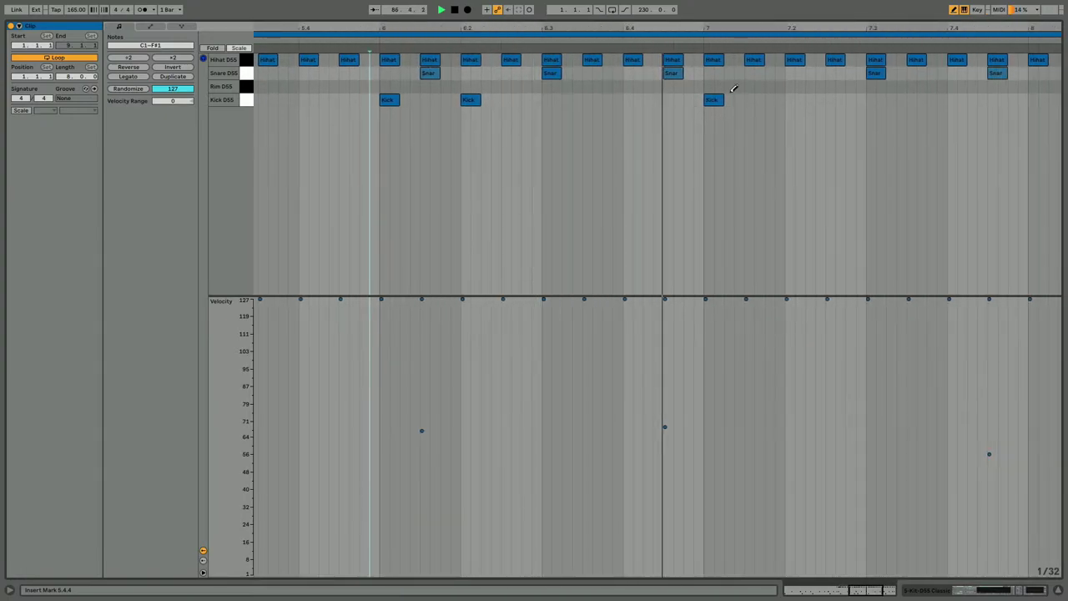
Step: Add 1/32 hi-hats from 6.4.3 into bar 7, and consolidate the Kit-DS5 drum clips from bar 81 to 93 into one 12-bar clip
{"action": "left_click_drag", "start_coordinate": [676, 62], "coordinate": [695, 59]}
{"action": "left_click", "coordinate": [674, 60]}
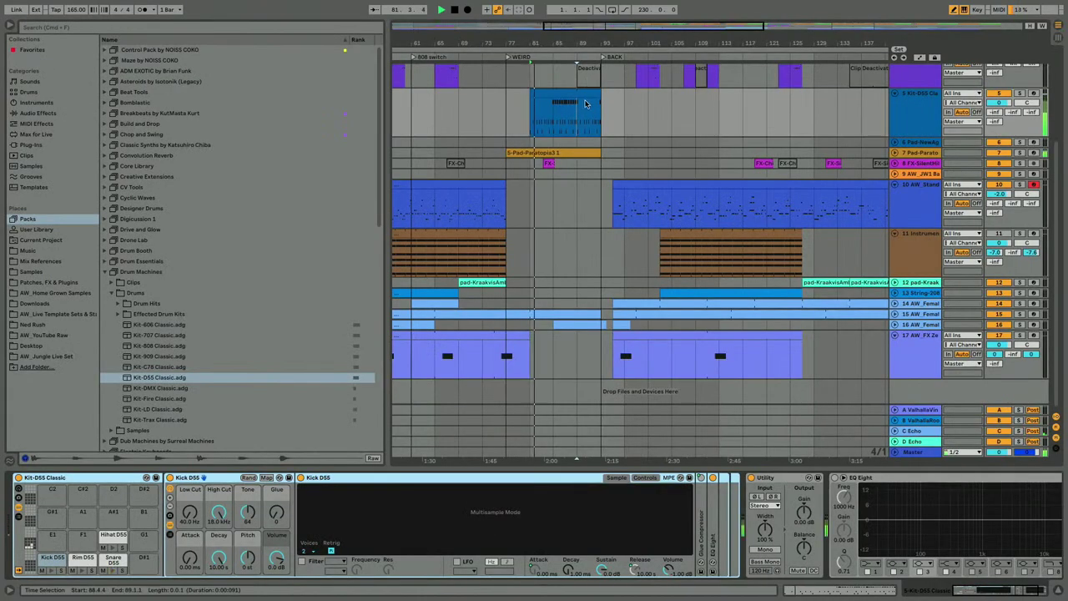
{"action": "left_click", "coordinate": [572, 121]}
{"action": "left_click", "coordinate": [576, 94]}
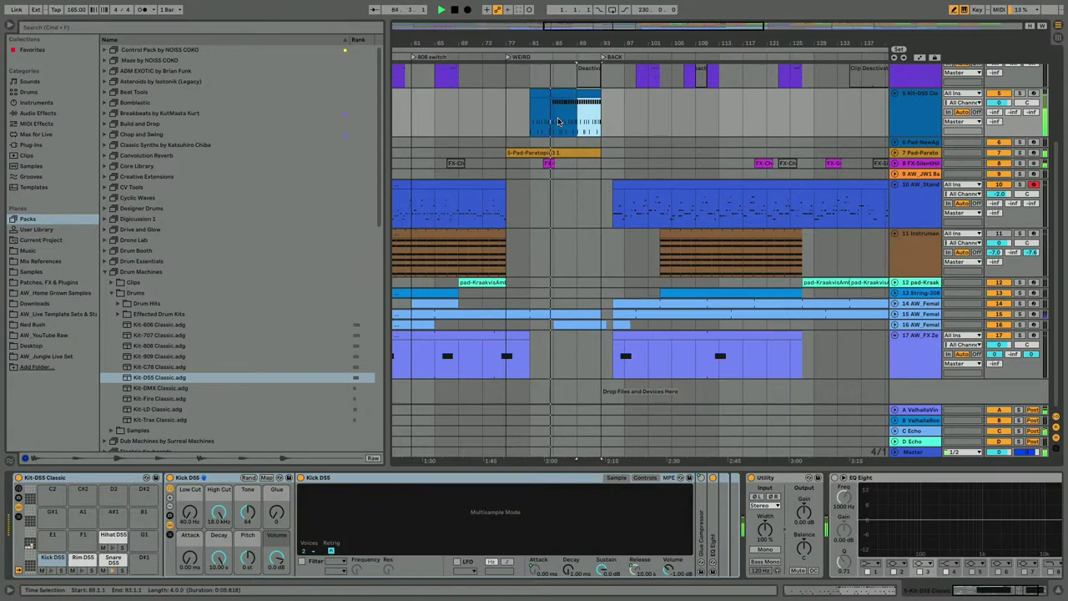
{"action": "left_click", "coordinate": [542, 97]}
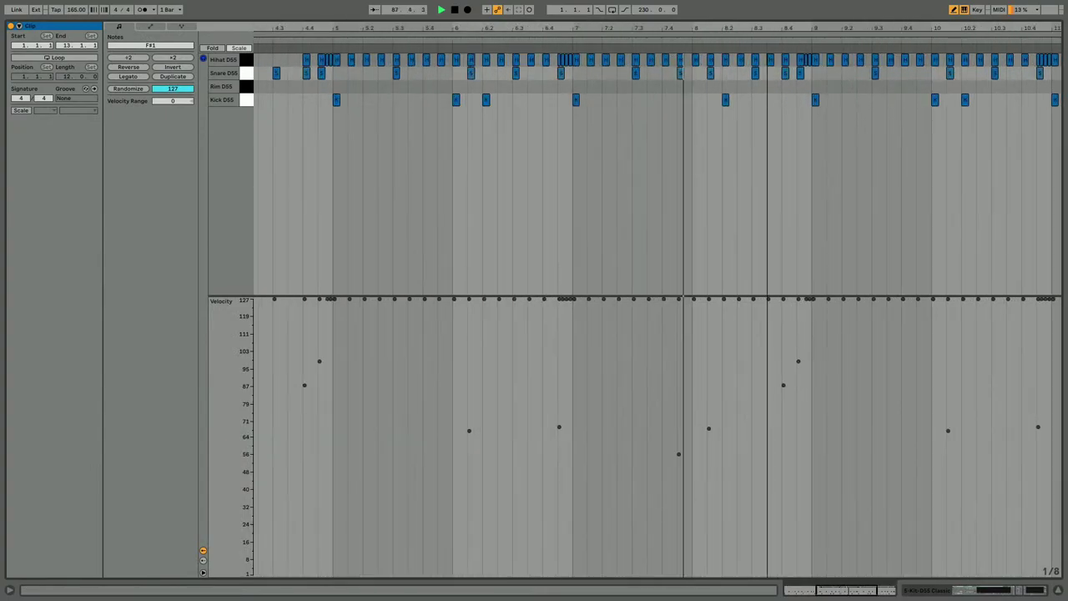
Step: Replace the Hihat DS5 notes on beats 8.3 and 8.4 with eighth-note-triplet hits
{"action": "left_click_drag", "start_coordinate": [767, 28], "coordinate": [767, 75]}
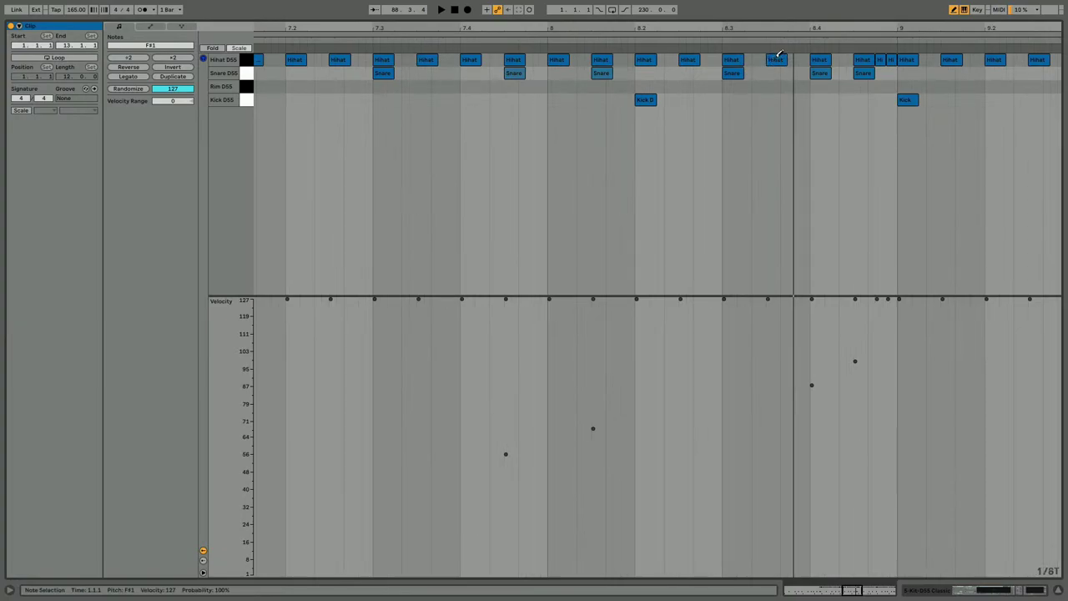
{"action": "left_click", "coordinate": [760, 57]}
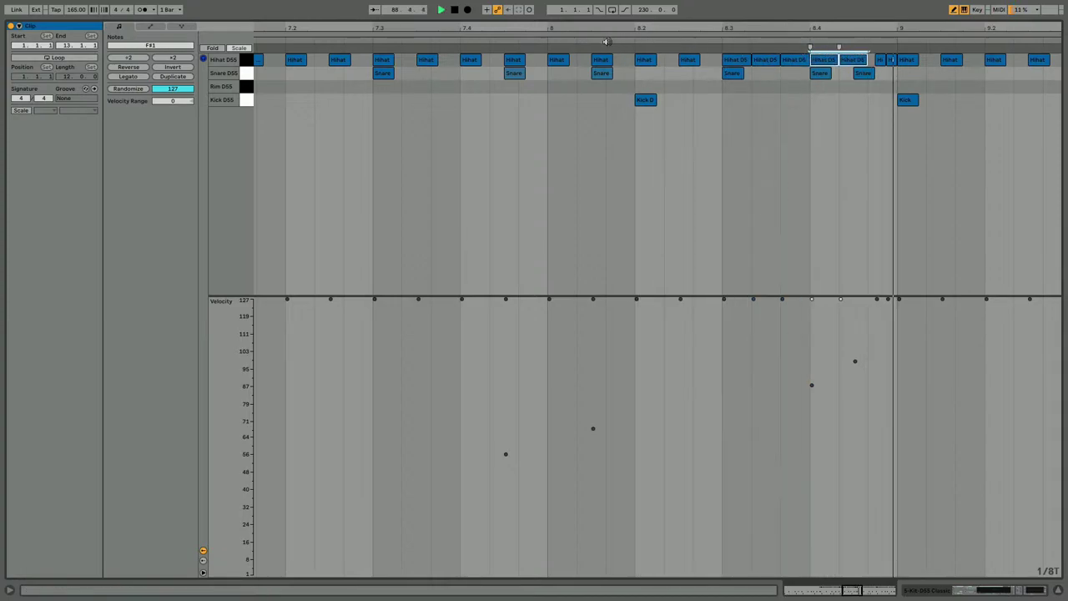
{"action": "left_click", "coordinate": [536, 36]}
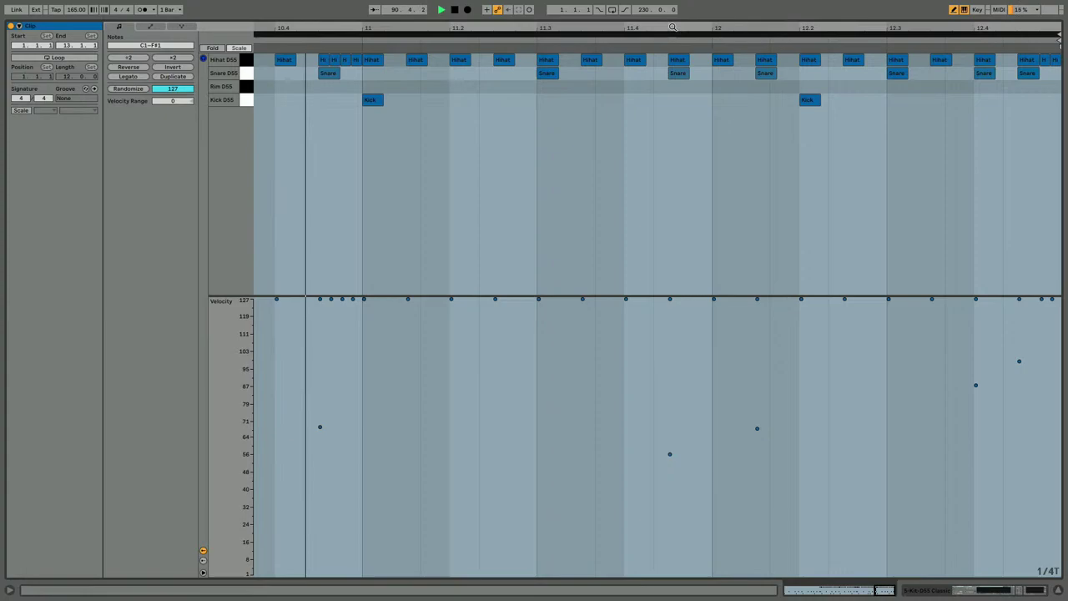
Step: Replace the hi-hats between 12.1.1 and 12.3.1 with three quarter-note-triplet hits
{"action": "left_click_drag", "start_coordinate": [673, 27], "coordinate": [673, 8]}
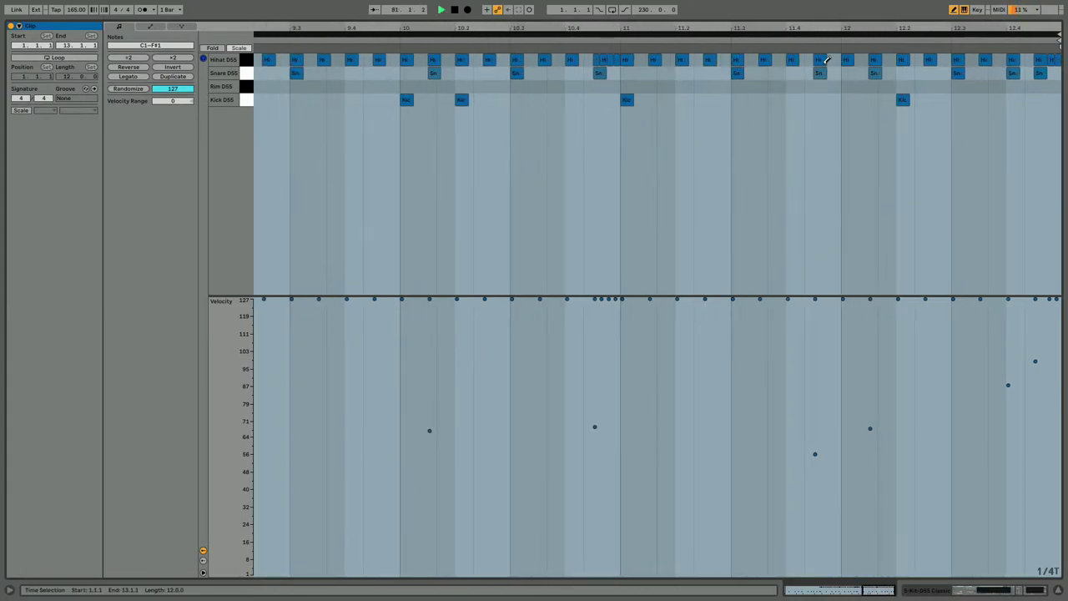
{"action": "left_click", "coordinate": [851, 59]}
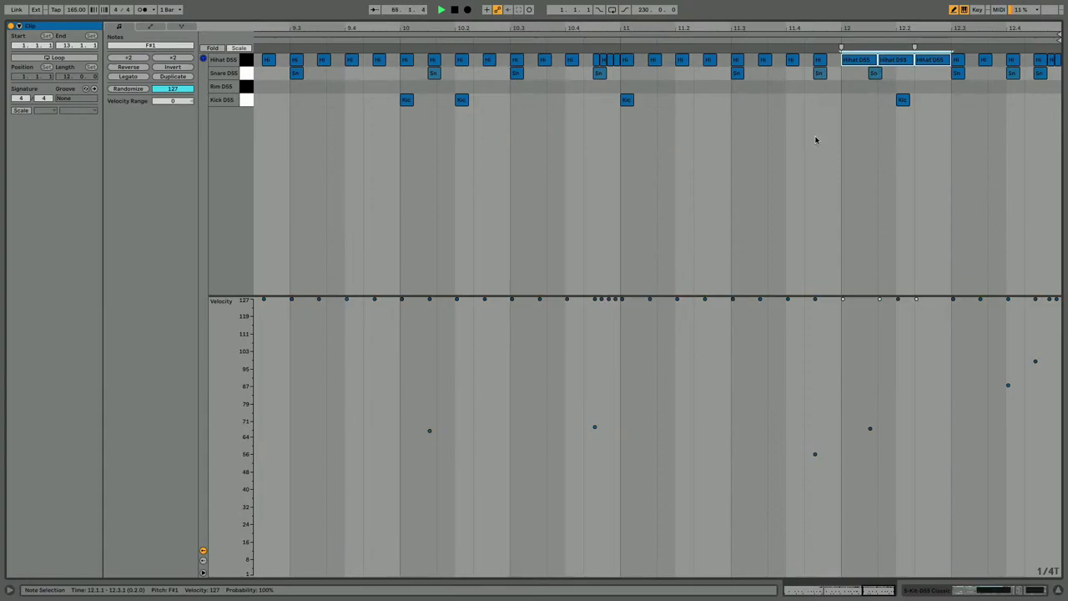
{"action": "scroll", "coordinate": [808, 139], "scroll_direction": "left", "scroll_amount": 5}
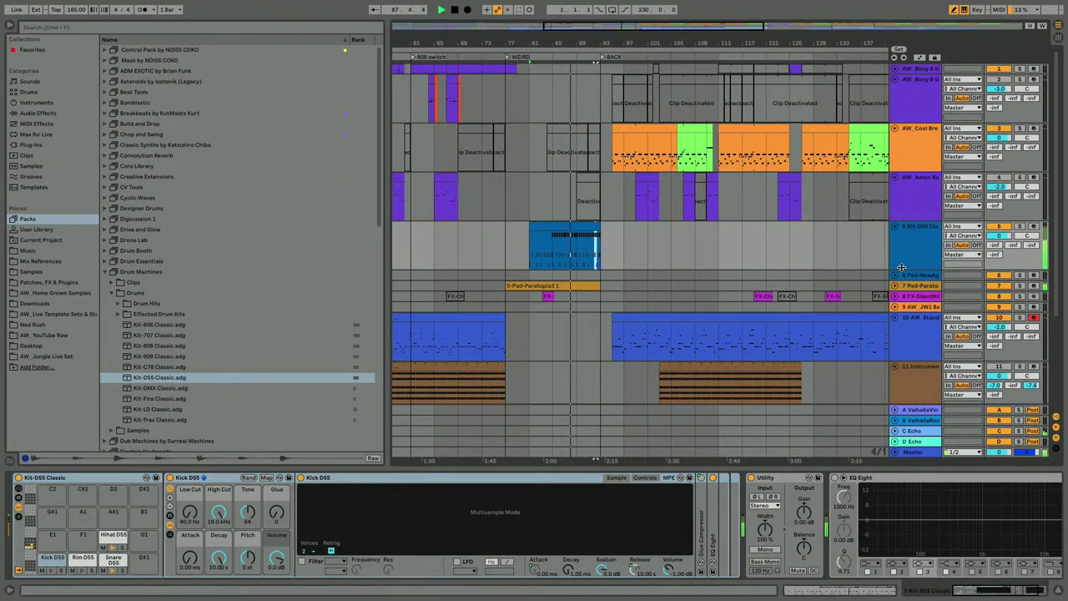
Step: Unfold the Kit-DS5 Classic chains in the session mixer and slightly lower the Hihat DS5 chain's volume
{"action": "left_click", "coordinate": [916, 246]}
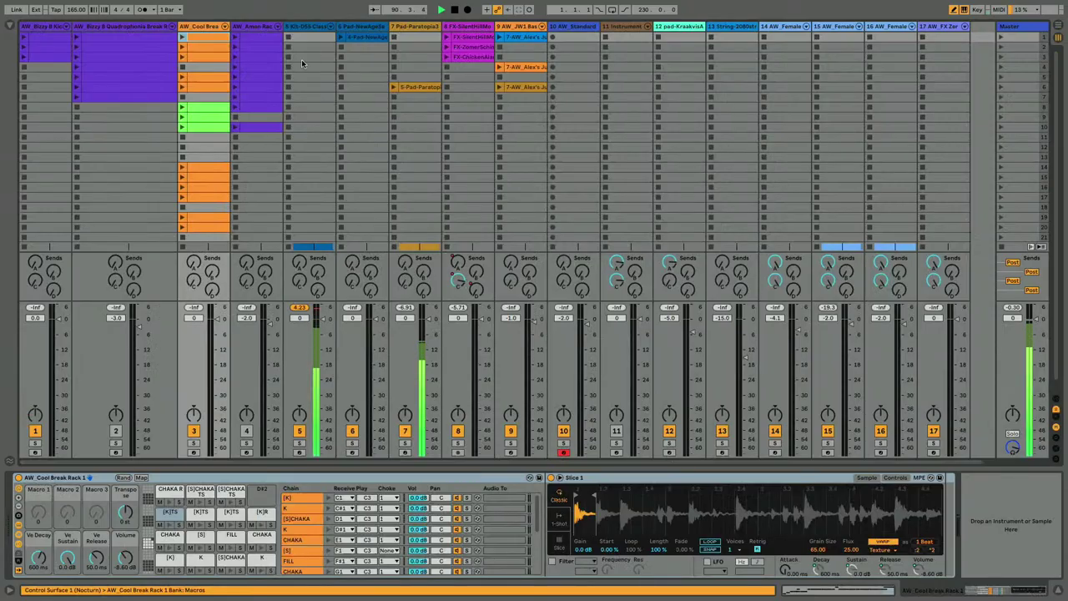
{"action": "left_click", "coordinate": [332, 27]}
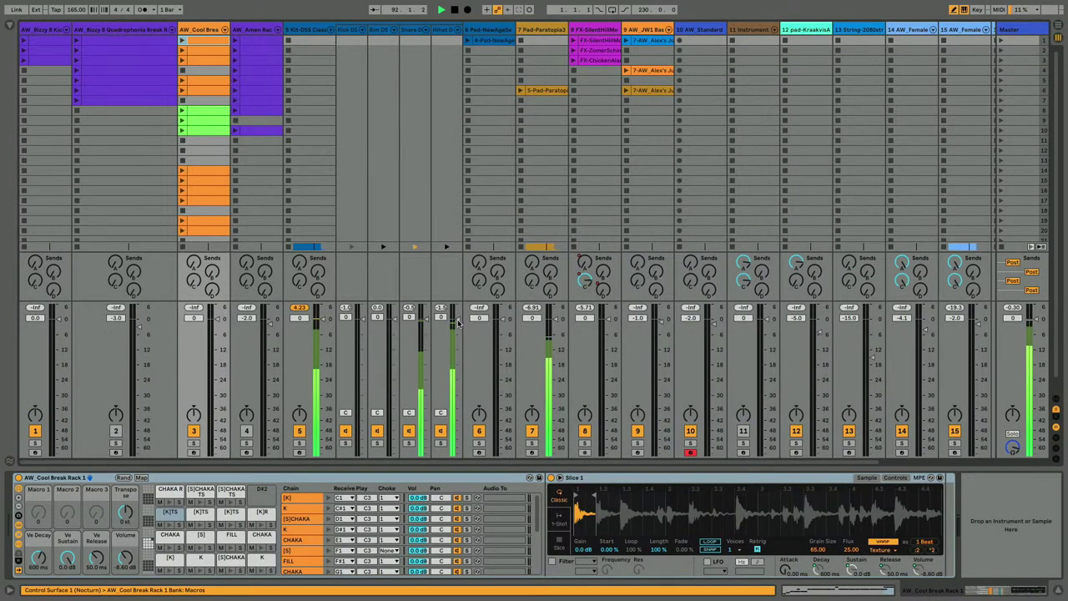
{"action": "left_click_drag", "start_coordinate": [458, 322], "coordinate": [456, 330]}
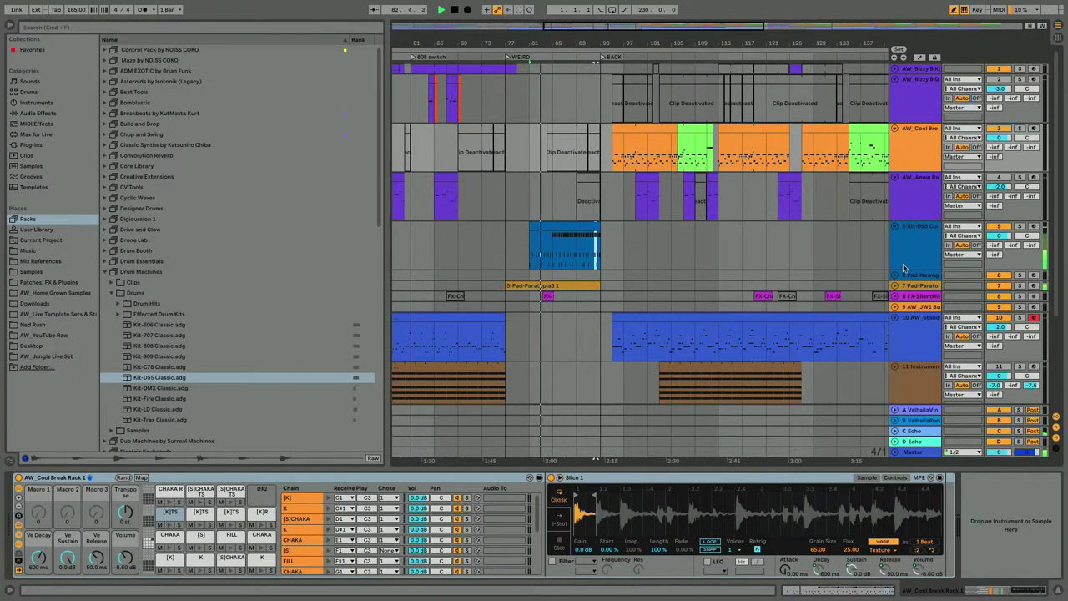
Step: Insert the Soundtoys Little AlterBoy Audio Unit before Utility on the Kit-DS5 Classic track, link its pitch and formant, and unfold its parameters
{"action": "left_click", "coordinate": [902, 267]}
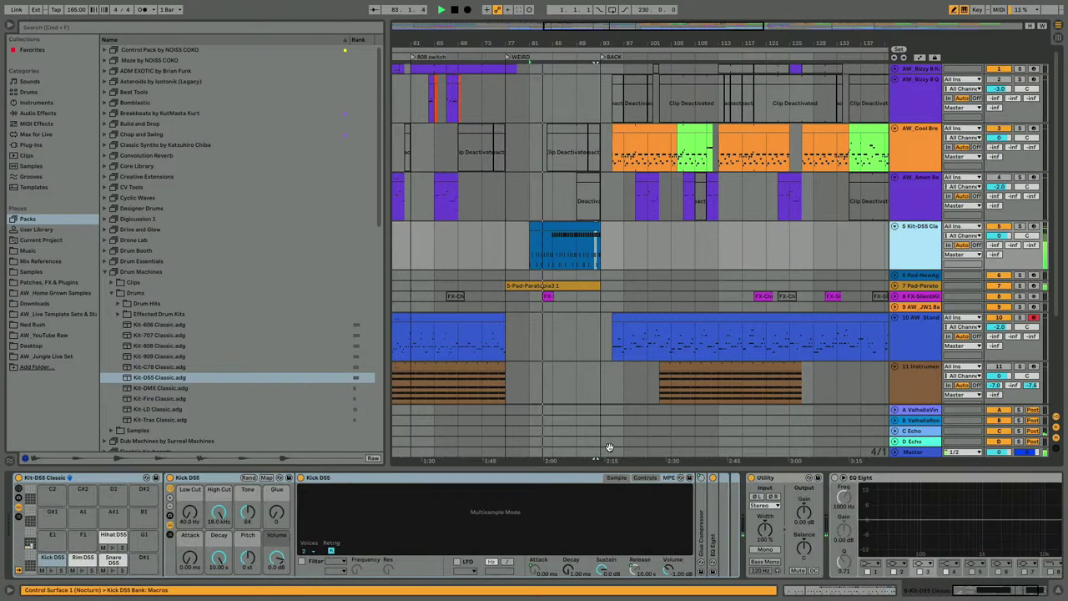
{"action": "left_click", "coordinate": [32, 144]}
{"action": "left_click", "coordinate": [103, 60]}
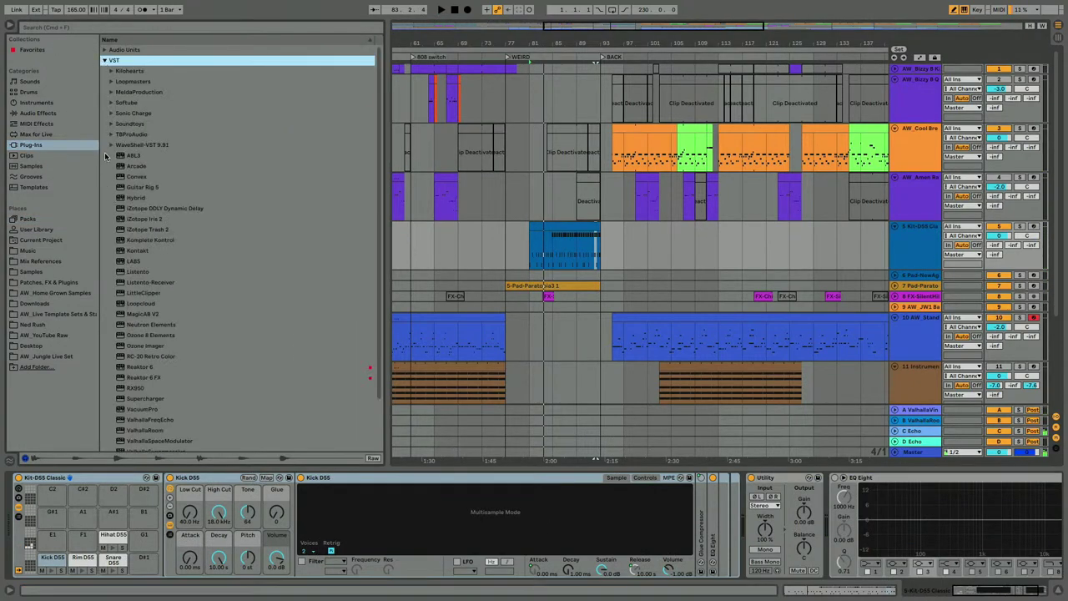
{"action": "left_click", "coordinate": [106, 61]}
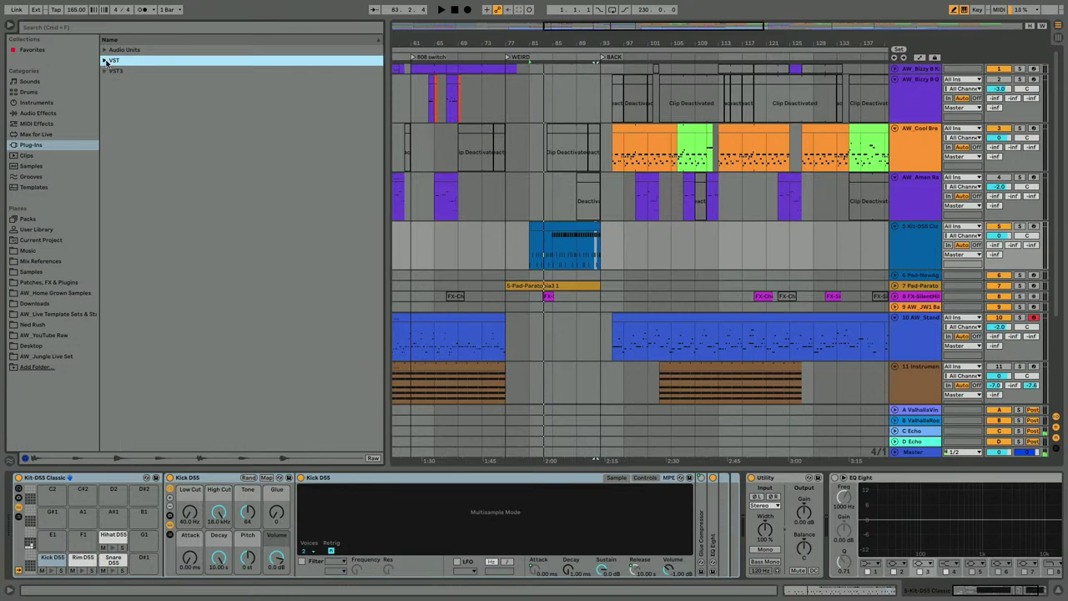
{"action": "left_click", "coordinate": [104, 50]}
{"action": "left_click", "coordinate": [110, 249]}
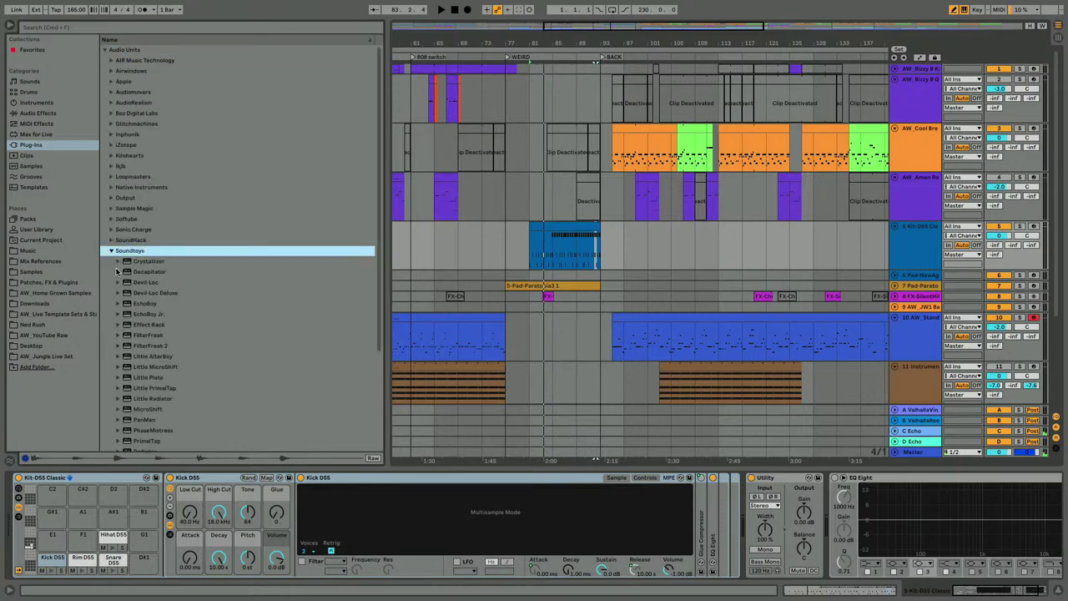
{"action": "scroll", "coordinate": [139, 334], "scroll_direction": "down", "scroll_amount": 3}
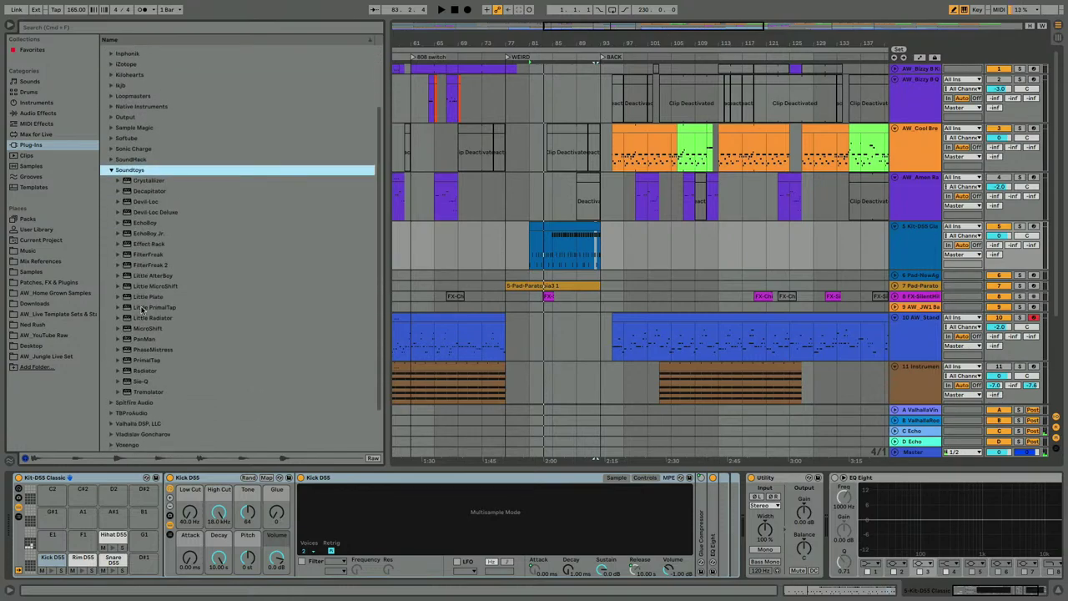
{"action": "left_click_drag", "start_coordinate": [151, 277], "coordinate": [743, 538]}
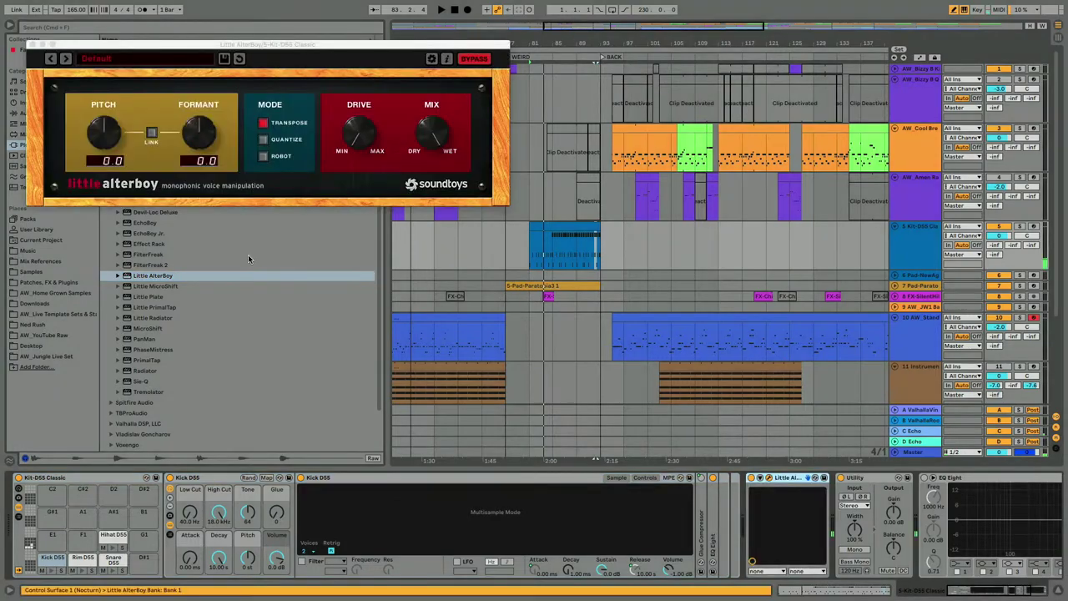
{"action": "left_click", "coordinate": [152, 134]}
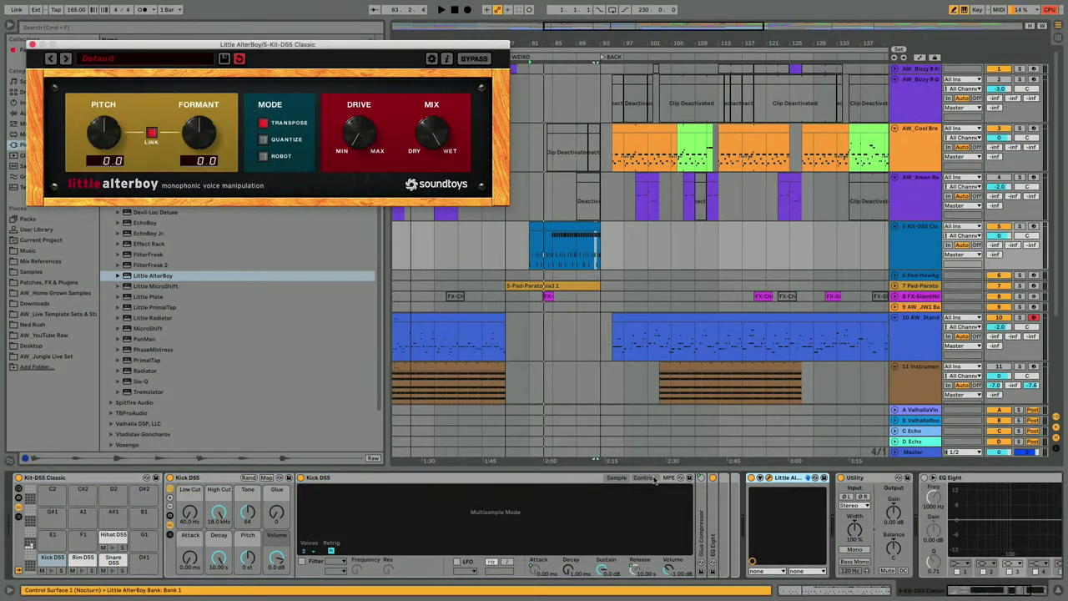
{"action": "left_click", "coordinate": [759, 478]}
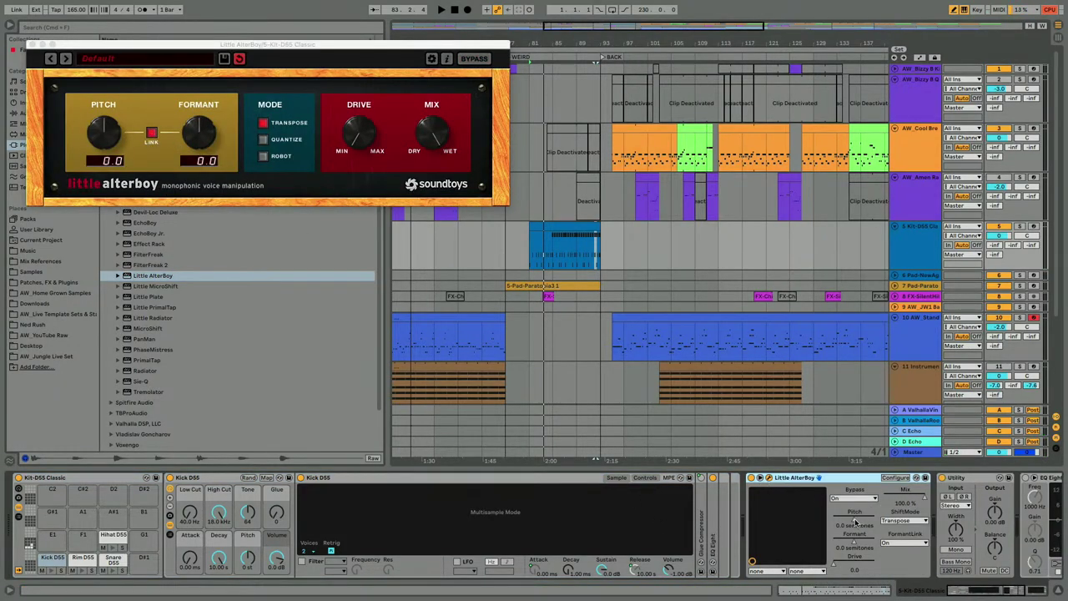
Step: Automate Little AlterBoy's Pitch on the Kit-DS5 Classic track with a curved fall from about bar 87 to bar 93
{"action": "left_click_drag", "start_coordinate": [568, 46], "coordinate": [569, 48]}
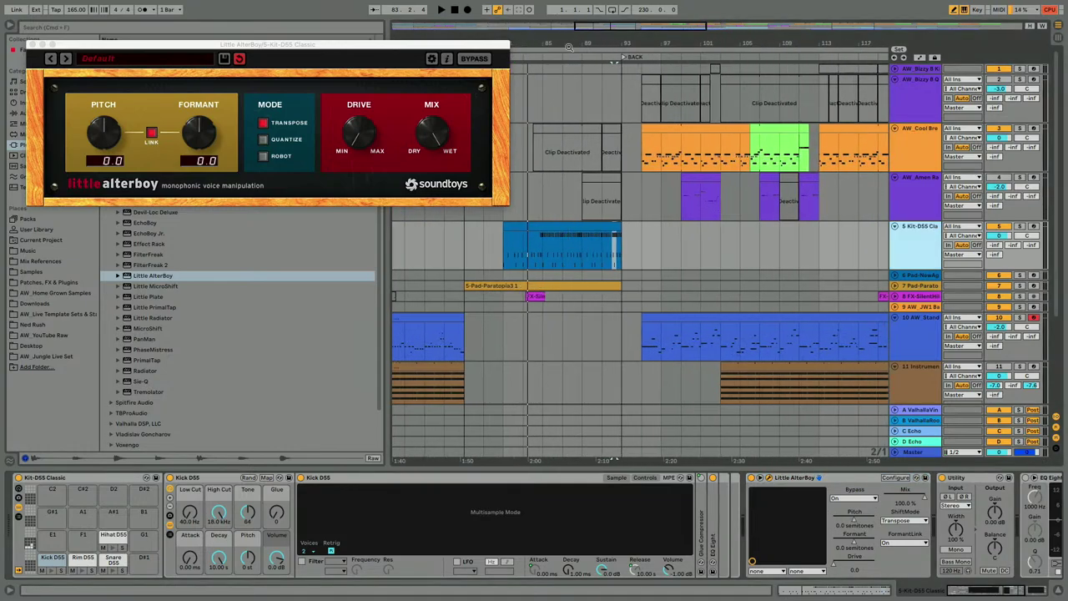
{"action": "left_click", "coordinate": [485, 267]}
{"action": "key", "text": "space"}
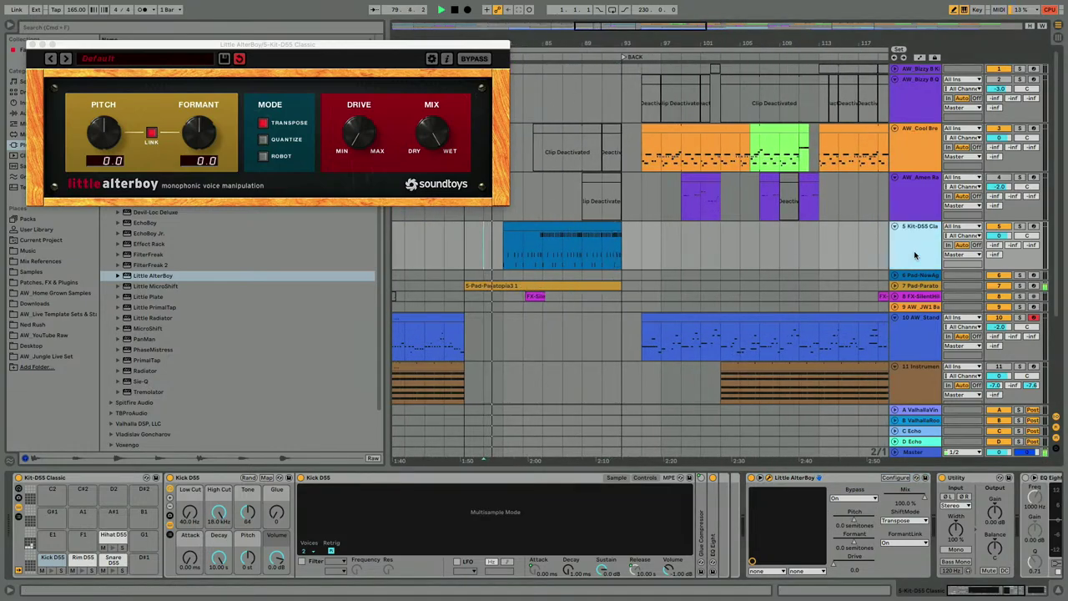
{"action": "key", "text": "a"}
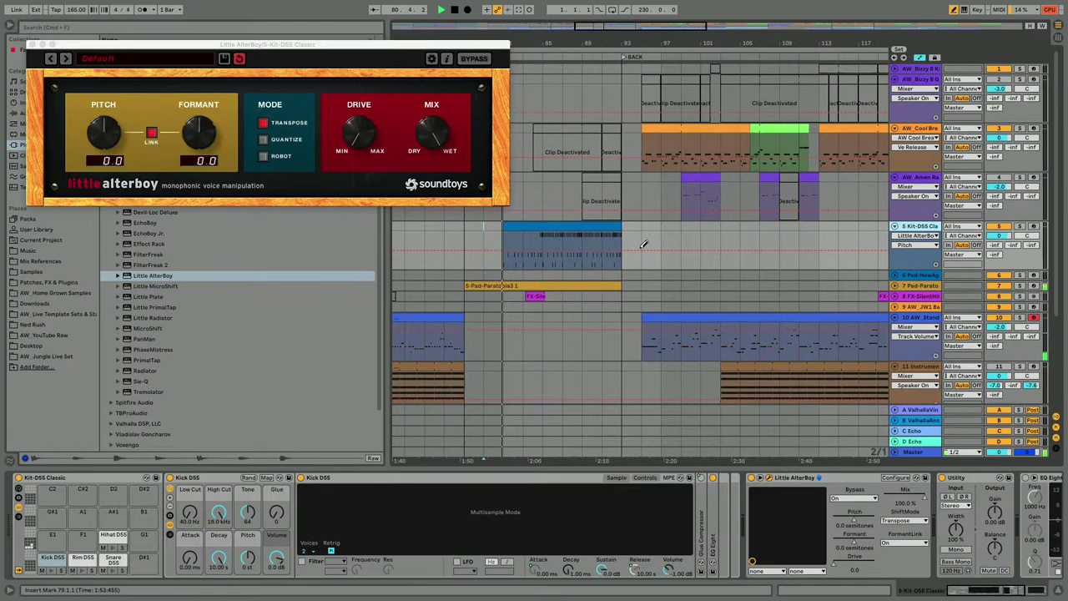
{"action": "left_click", "coordinate": [582, 251]}
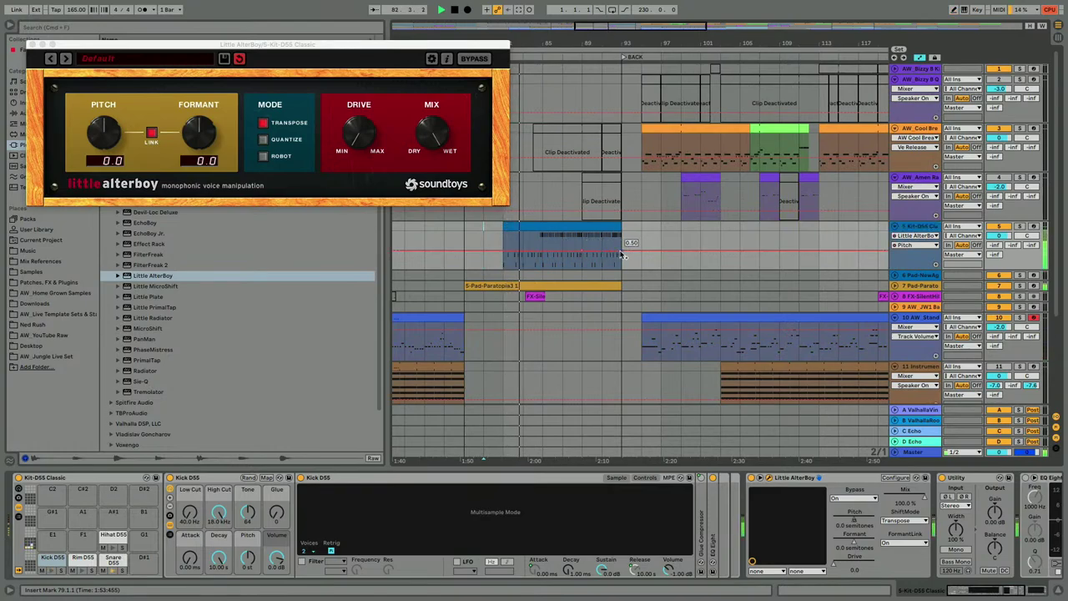
{"action": "left_click", "coordinate": [620, 252]}
{"action": "left_click_drag", "start_coordinate": [602, 252], "coordinate": [563, 252]}
{"action": "left_click_drag", "start_coordinate": [601, 267], "coordinate": [614, 268]}
{"action": "left_click_drag", "start_coordinate": [503, 226], "coordinate": [467, 226]}
{"action": "key", "text": "space"}
{"action": "key", "text": "super+z"}
Step: Extend the Kit-DS5 drum pattern back to bar 77 with its opening four bars, and play from there
{"action": "left_click_drag", "start_coordinate": [506, 261], "coordinate": [537, 265]}
{"action": "left_click", "coordinate": [470, 262]}
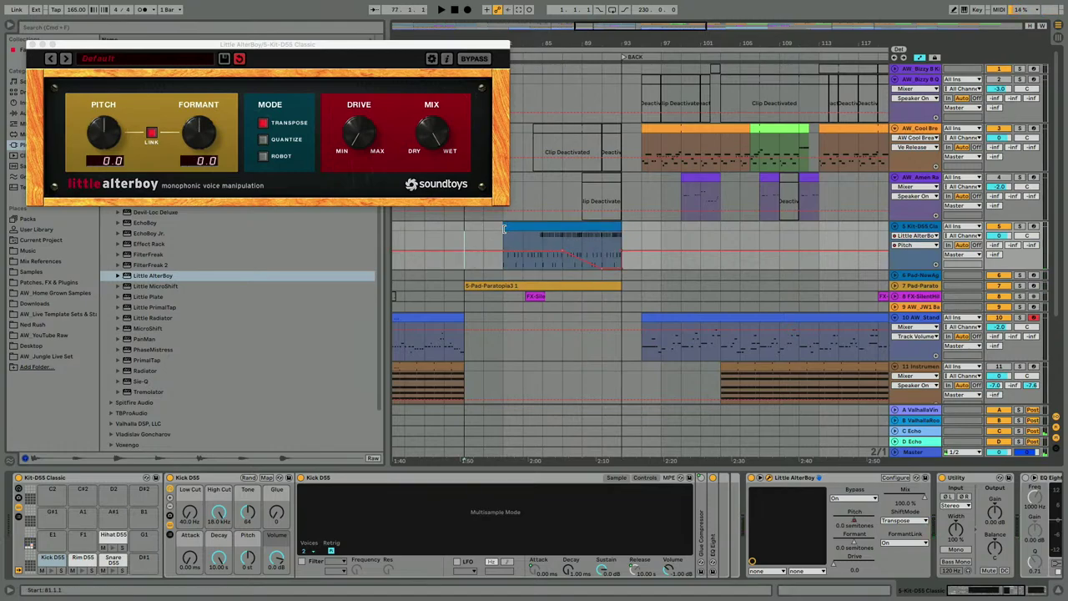
{"action": "key", "text": "super+a"}
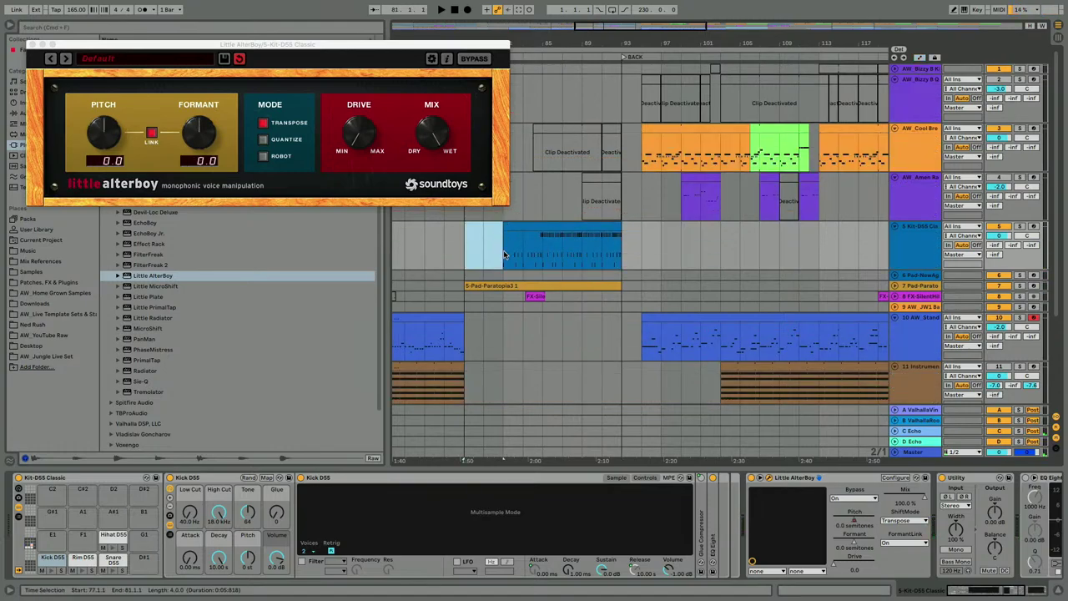
{"action": "mouse_move", "coordinate": [504, 255]}
{"action": "left_mouse_down"}
{"action": "mouse_move", "coordinate": [522, 258]}
{"action": "mouse_move", "coordinate": [503, 253]}
{"action": "left_mouse_up"}
{"action": "key", "text": "space"}
Step: Open the drum clip starting at bar 77 and deactivate its Hihat DS5 notes from 4.4.1 to 5.1.1
{"action": "double_click", "coordinate": [490, 225]}
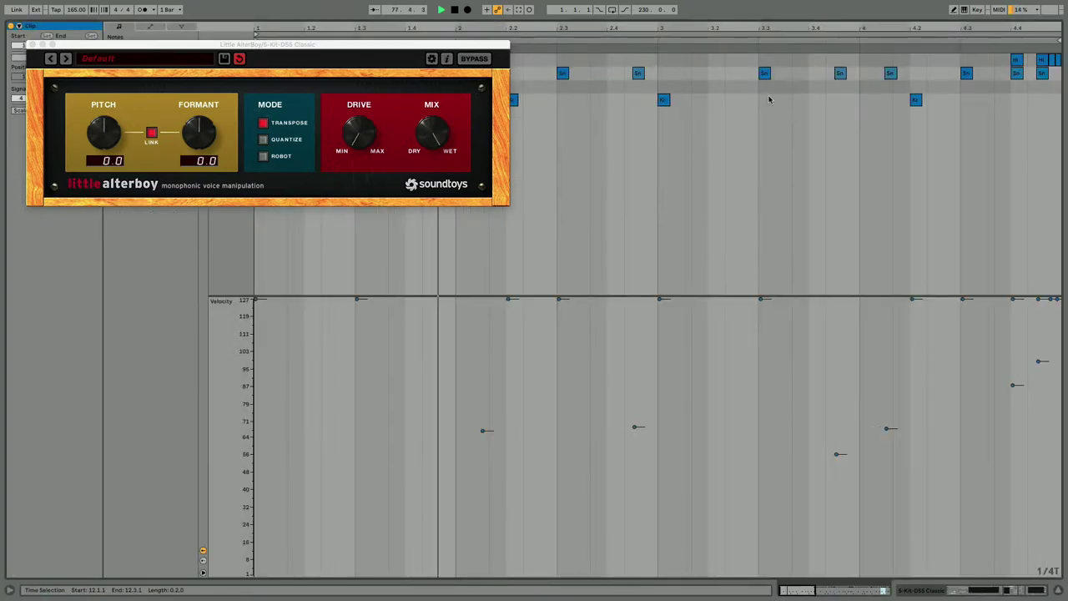
{"action": "left_click_drag", "start_coordinate": [994, 56], "coordinate": [1059, 64]}
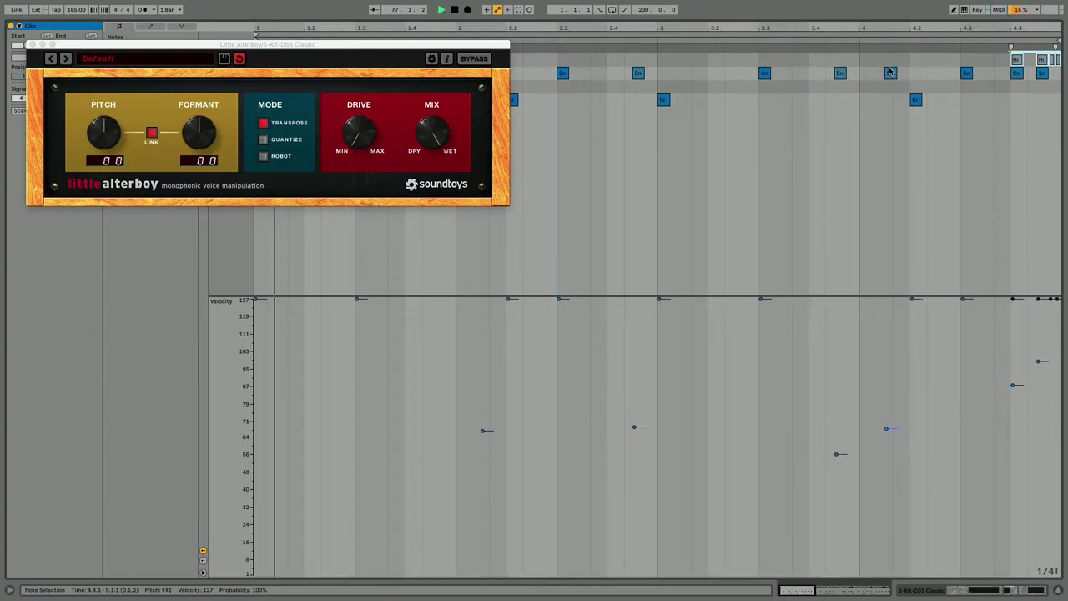
{"action": "key", "text": "b"}
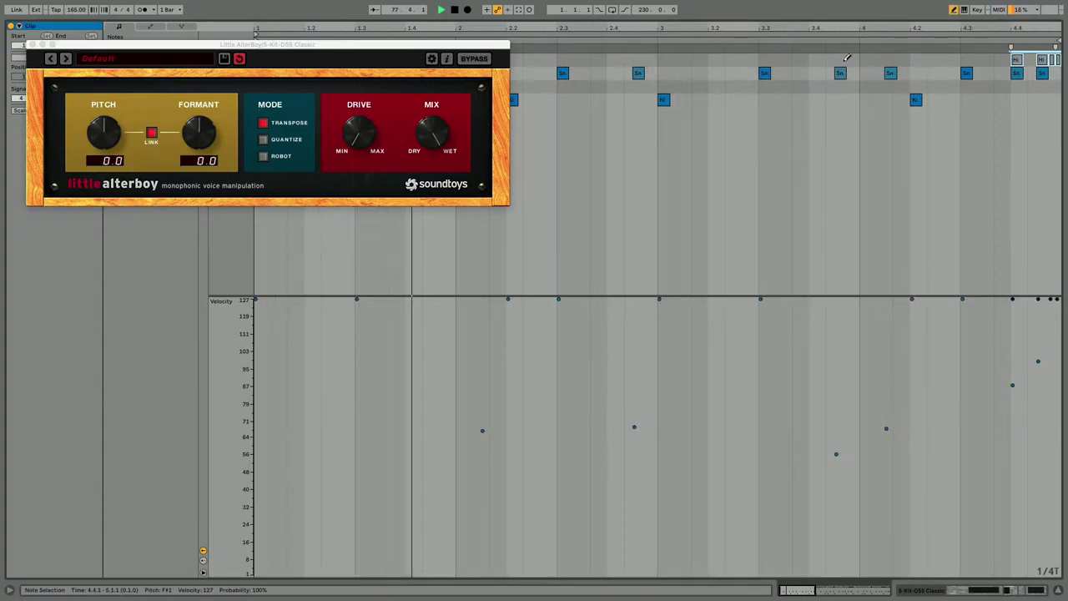
{"action": "key", "text": "b"}
Step: Move the ghost snare in beat 4.1 to 4.1.1, duplicate it a quarter-note triplet onward, and shift the preceding ghost snare to 3.4.2
{"action": "left_click", "coordinate": [890, 74]}
{"action": "key", "text": "Left"}
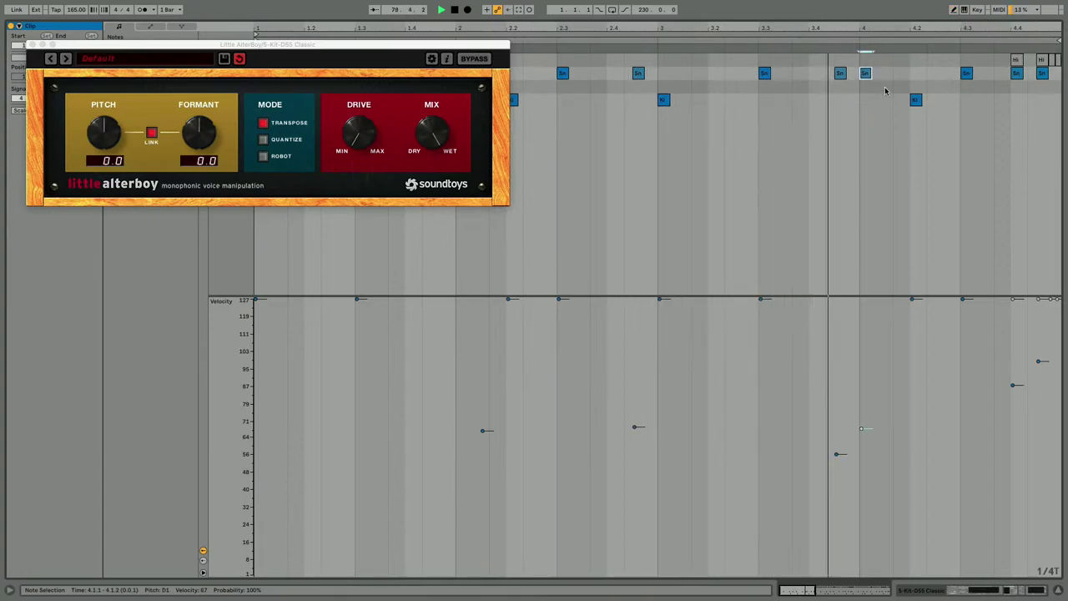
{"action": "key", "text": "ctrl+d"}
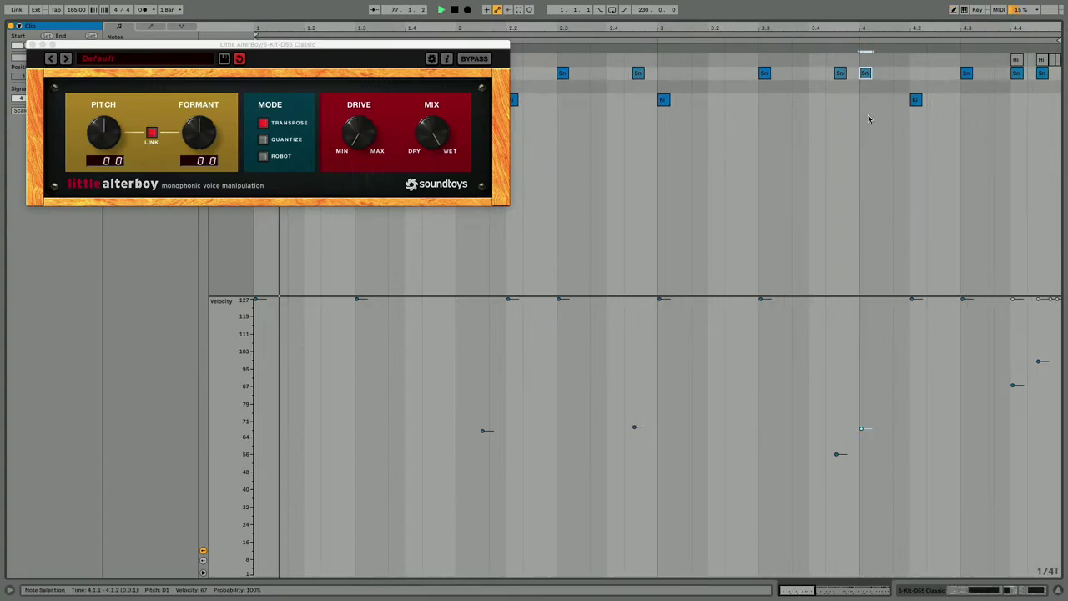
{"action": "left_click", "coordinate": [839, 75]}
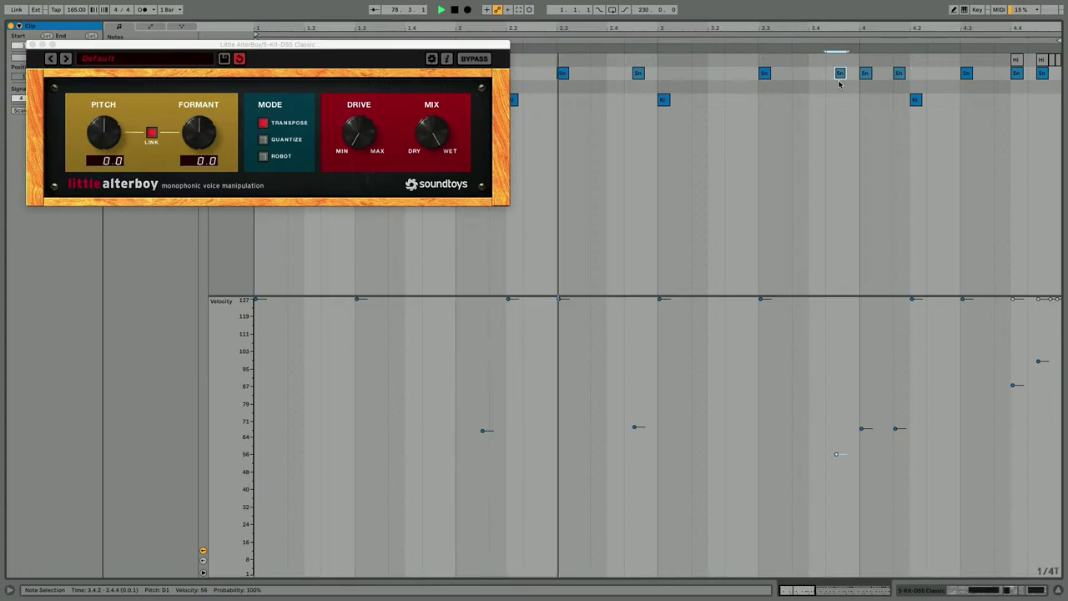
{"action": "key", "text": "Left"}
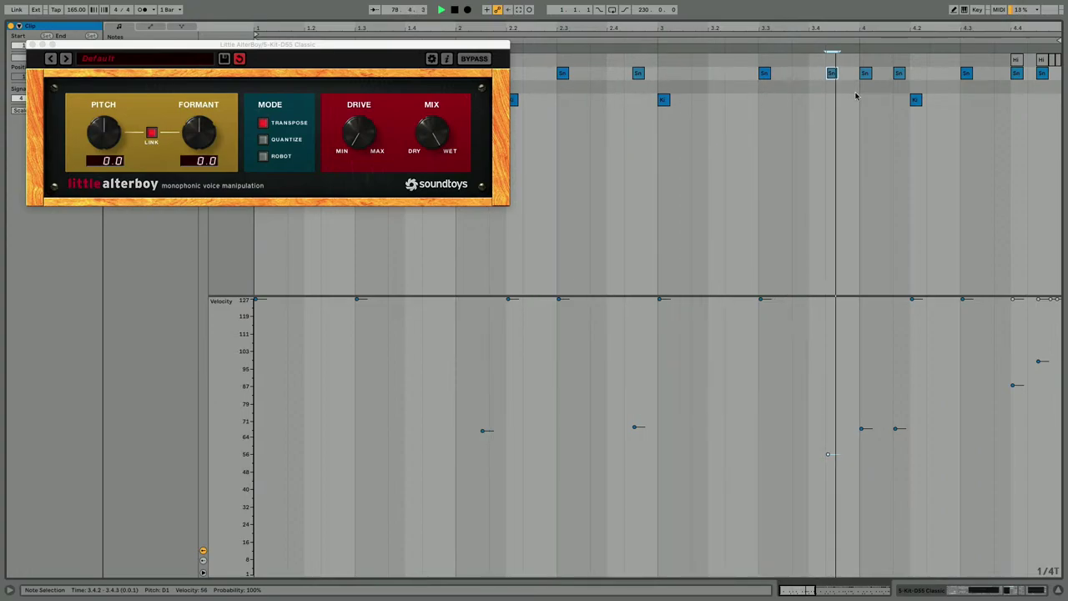
Step: Add another triplet snare after 4.2 and shape the run's velocities, with 77 at 3.4.2 and about 76 and 86 on the last two
{"action": "left_click", "coordinate": [899, 74]}
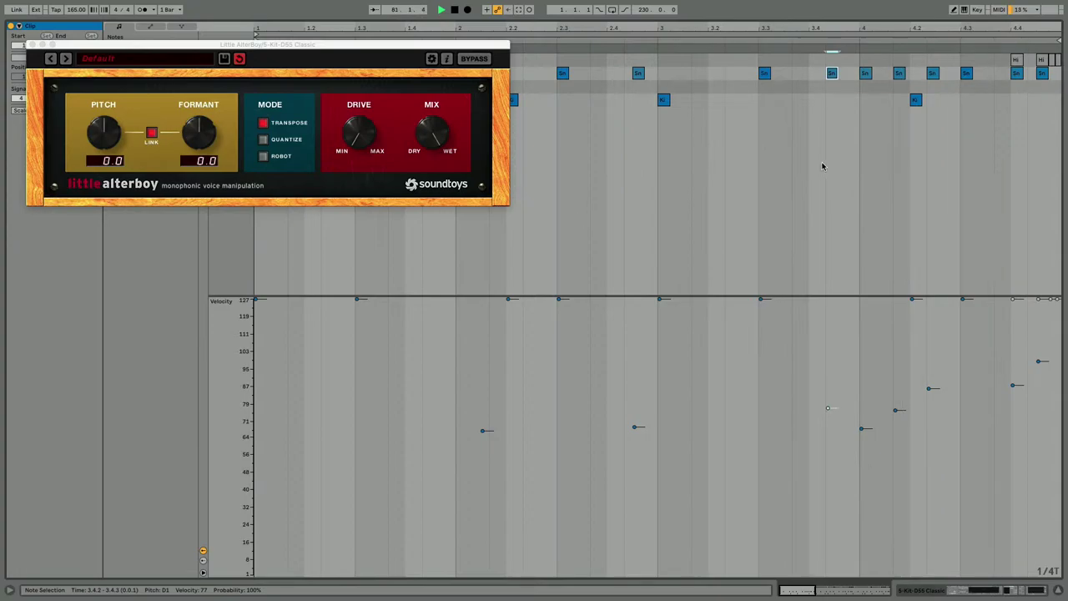
{"action": "key", "text": "super+z"}
{"action": "key", "text": "super+z"}
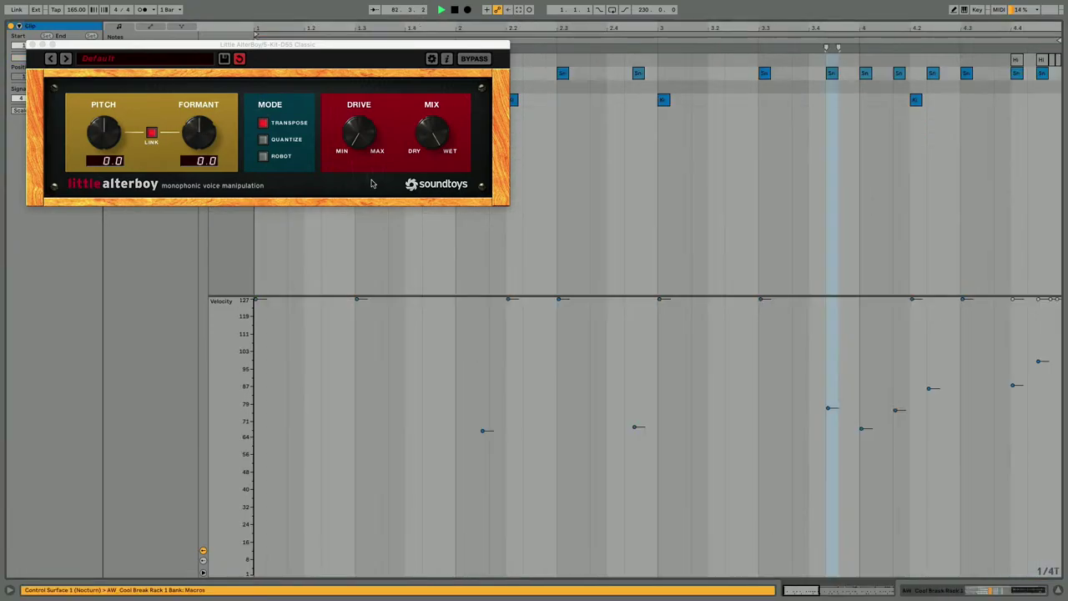
Step: Close the Little AlterBoy window, undo the last two edits and return to the device chain
{"action": "left_click", "coordinate": [31, 45]}
{"action": "key", "text": "super+z"}
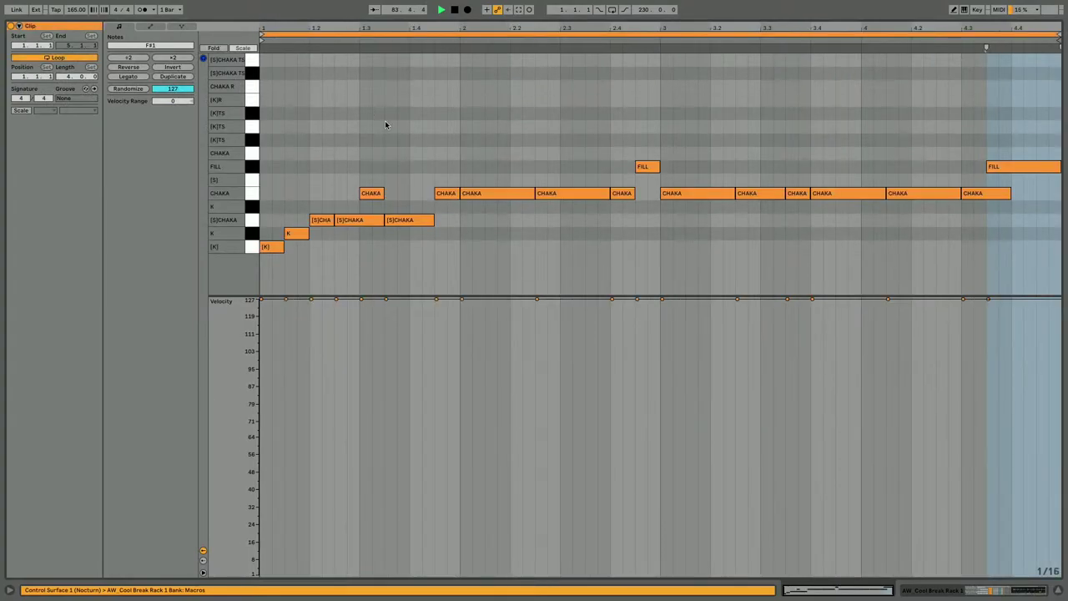
{"action": "key", "text": "super+z"}
{"action": "key", "text": "shift+Tab"}
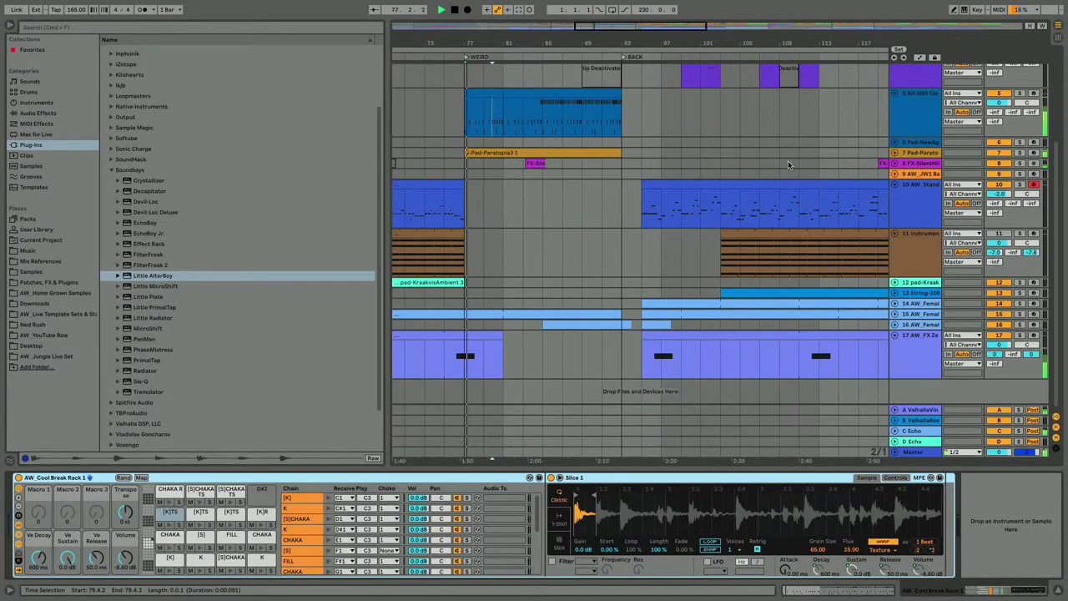
Step: Show automation, ramp Kit-DS5's Little AlterBoy pitch from 0.00 at bar 77 to 0.50 near bar 86, and replay the section
{"action": "key", "text": "a"}
{"action": "left_click", "coordinate": [473, 129]}
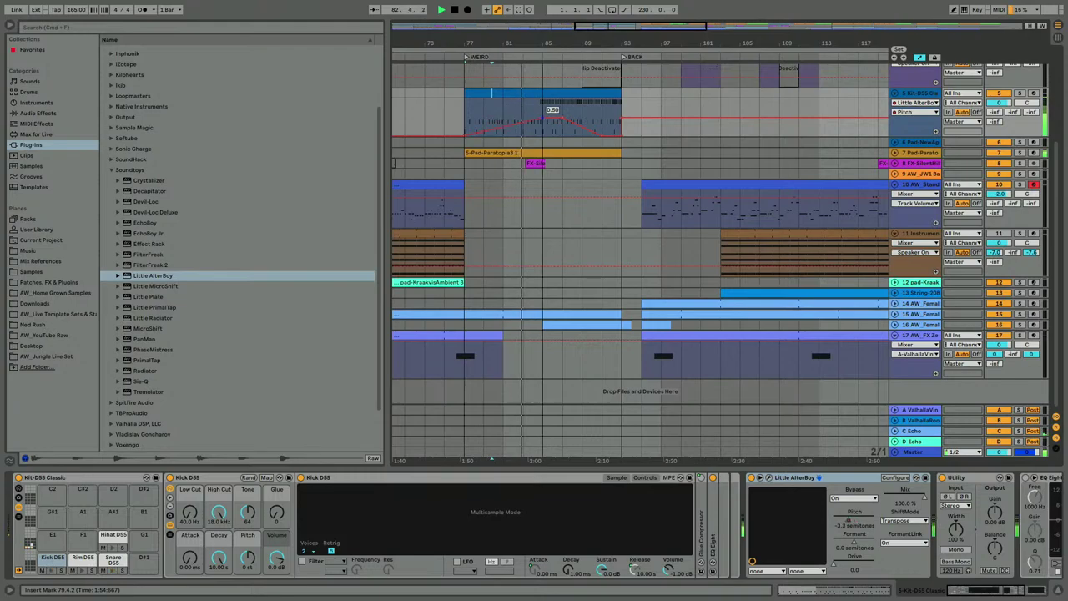
{"action": "left_click", "coordinate": [455, 121]}
{"action": "key", "text": "space"}
{"action": "key", "text": "space"}
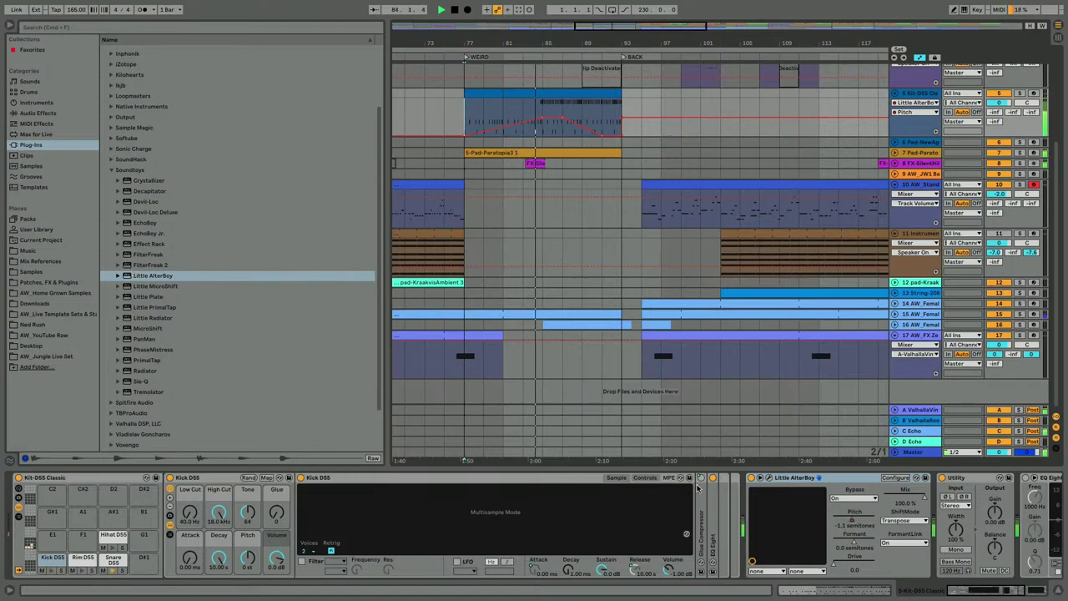
Step: Raise the drive of Little AlterBoy on Kit-DS5 to 2.9 and close its window
{"action": "left_click", "coordinate": [769, 481]}
{"action": "left_click", "coordinate": [770, 480]}
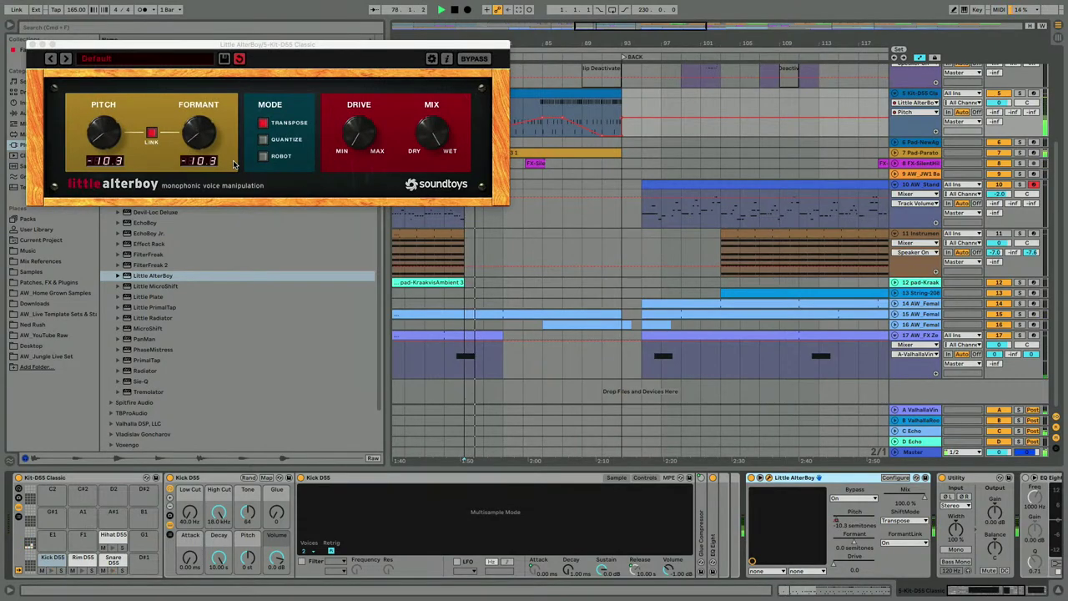
{"action": "left_click", "coordinate": [353, 144]}
{"action": "left_click_drag", "start_coordinate": [354, 144], "coordinate": [347, 109]}
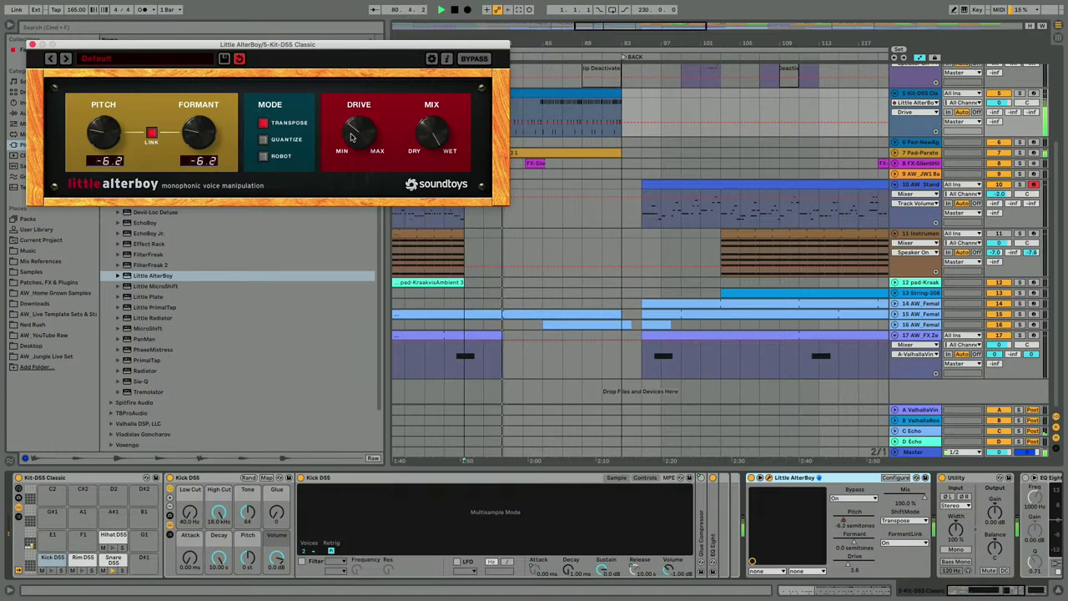
{"action": "left_click", "coordinate": [33, 44]}
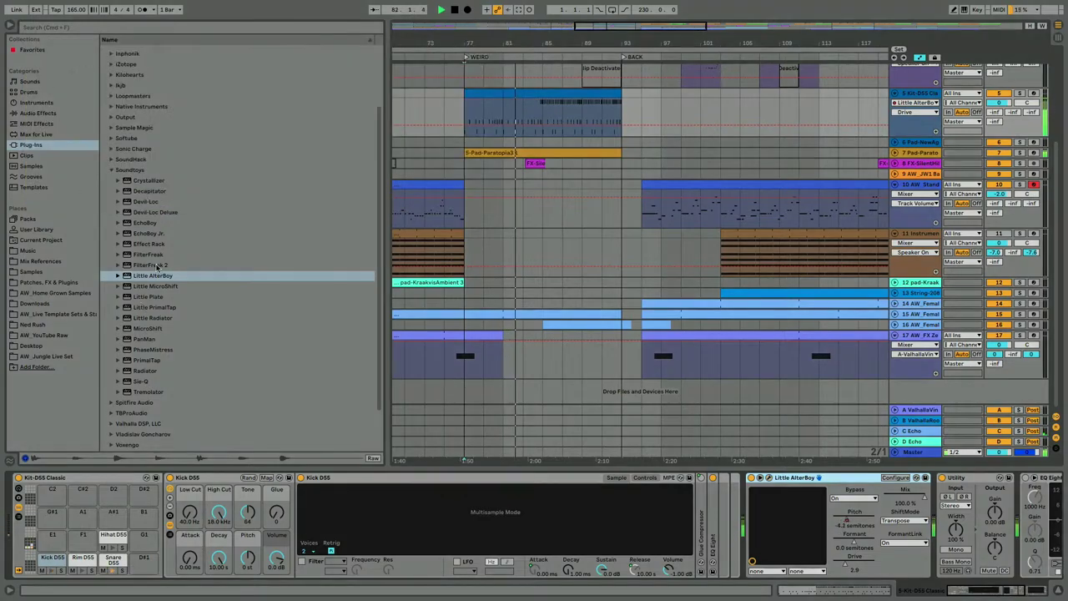
Step: Find Reaktor 6 FX among the VST plug-ins and insert it between Utility and EQ Eight on Kit-DS5
{"action": "left_click", "coordinate": [111, 170]}
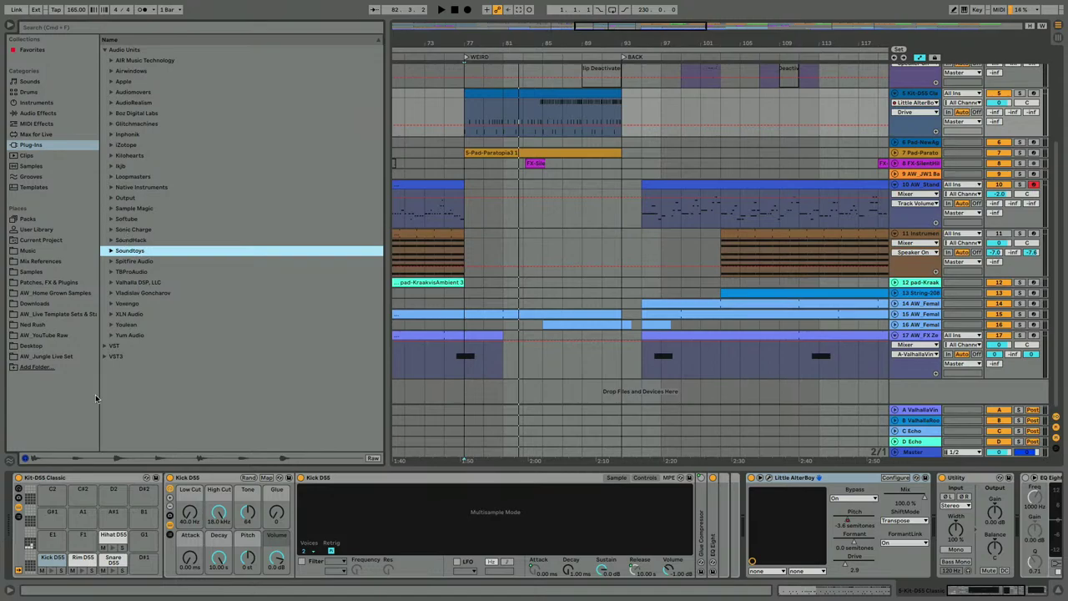
{"action": "left_click", "coordinate": [104, 345]}
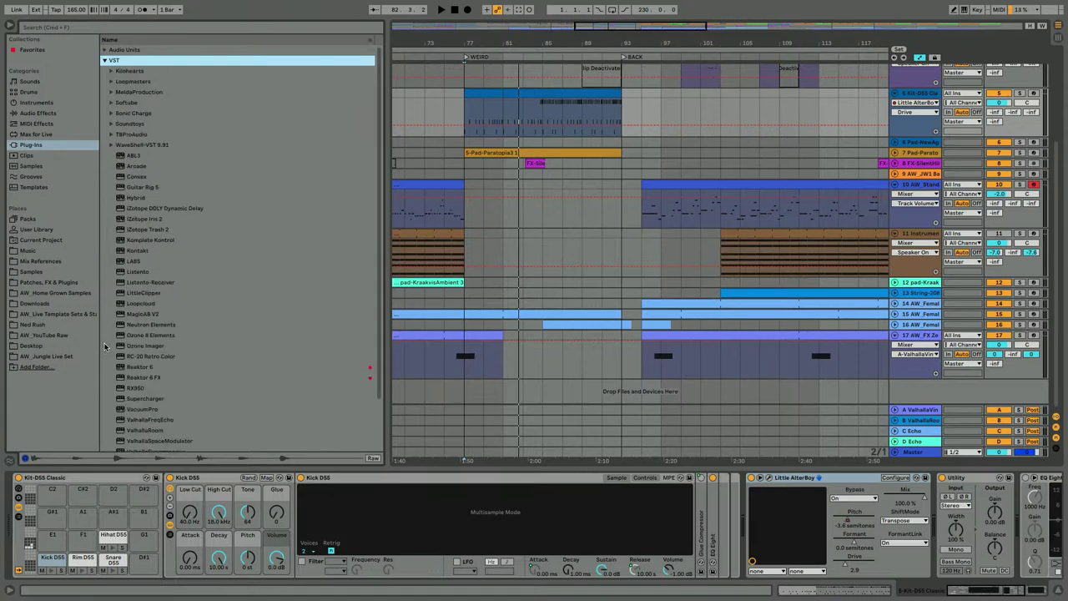
{"action": "left_click", "coordinate": [163, 378]}
{"action": "scroll", "coordinate": [165, 380], "scroll_direction": "down", "scroll_amount": 2}
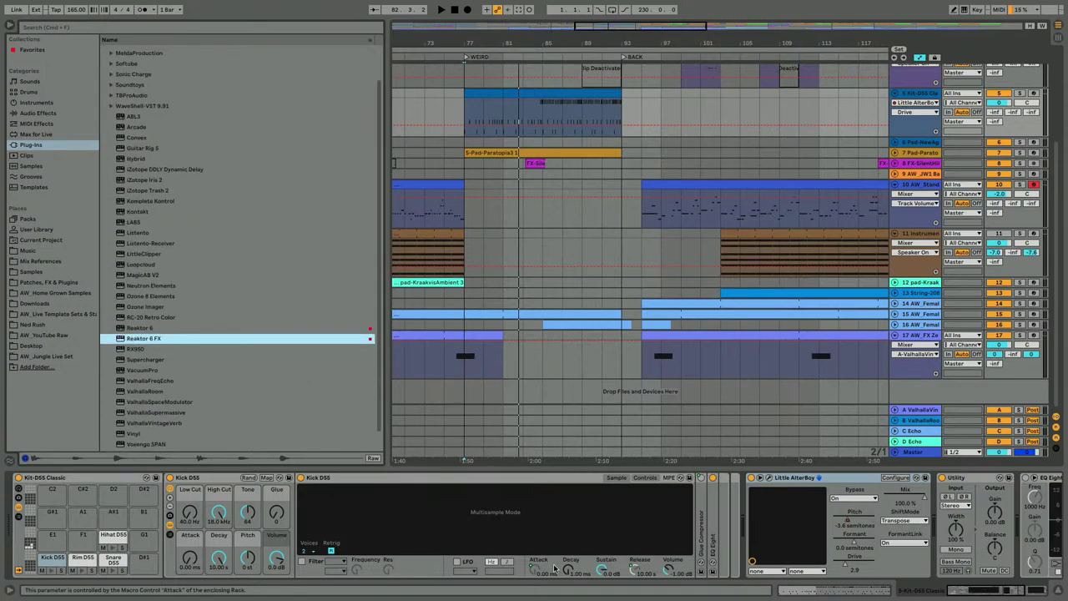
{"action": "scroll", "coordinate": [554, 568], "scroll_direction": "right", "scroll_amount": 5}
{"action": "left_click", "coordinate": [509, 478]}
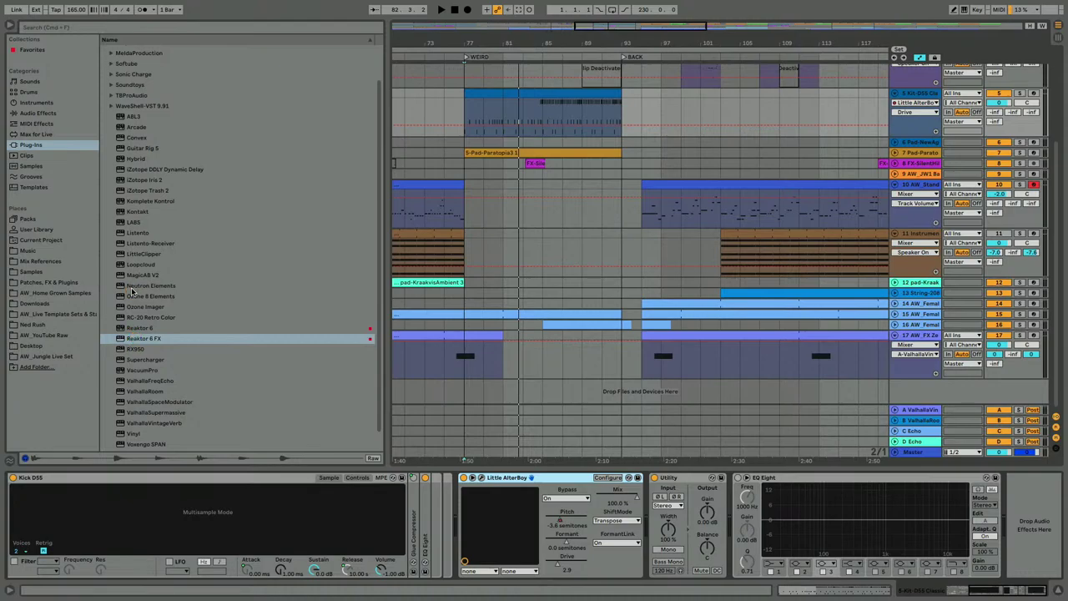
{"action": "left_click", "coordinate": [140, 341]}
{"action": "left_click_drag", "start_coordinate": [151, 341], "coordinate": [720, 505]}
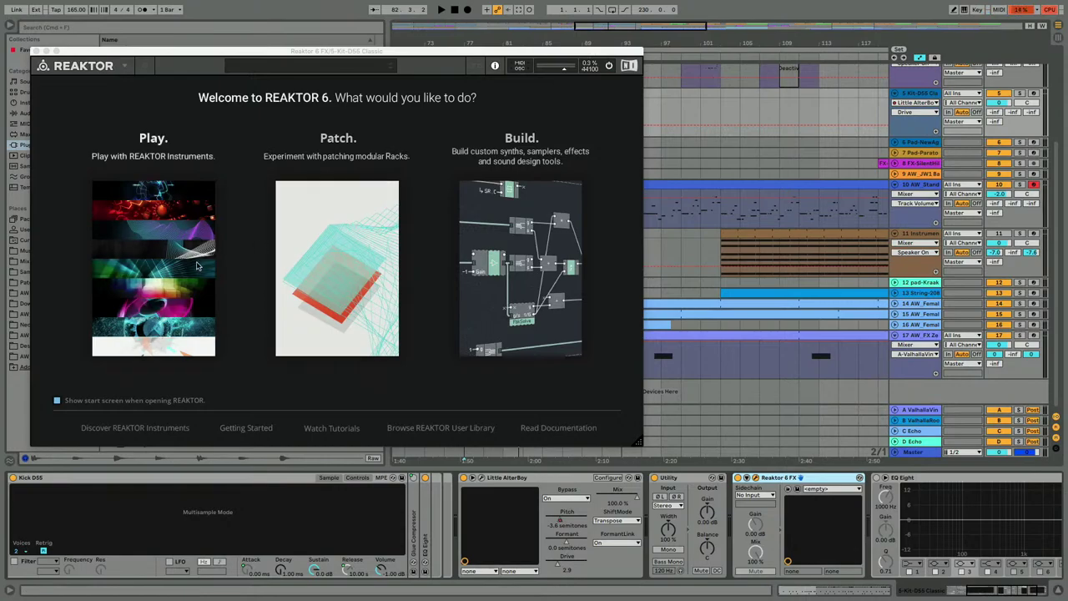
Step: Load the 90s VHS Tape effect through Reaktor's Play option and ignore the unexpected-quit report
{"action": "left_click", "coordinate": [131, 166]}
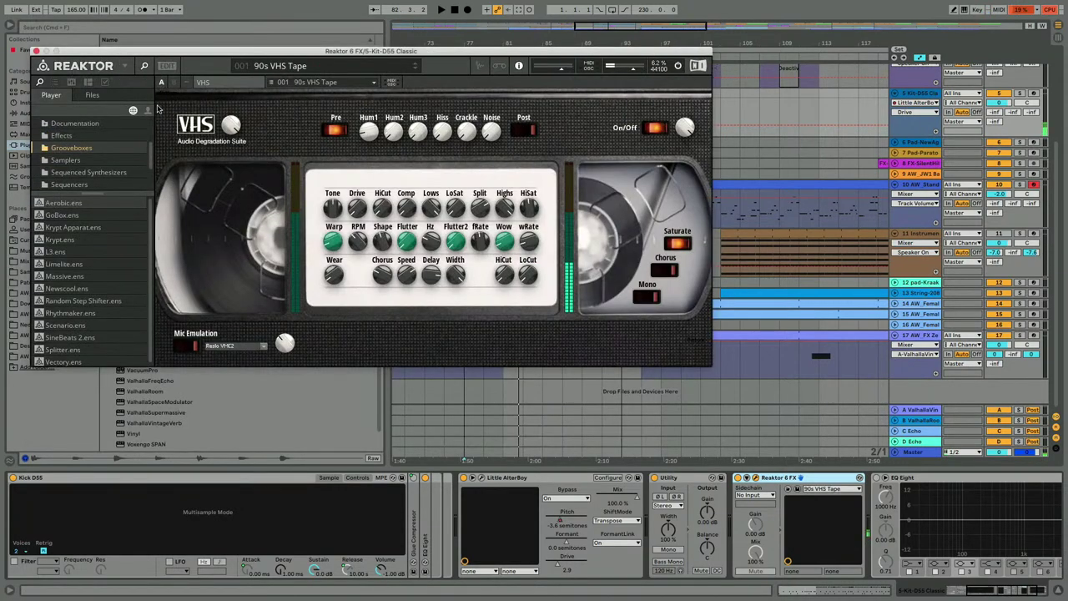
{"action": "left_click_drag", "start_coordinate": [117, 57], "coordinate": [148, 59]}
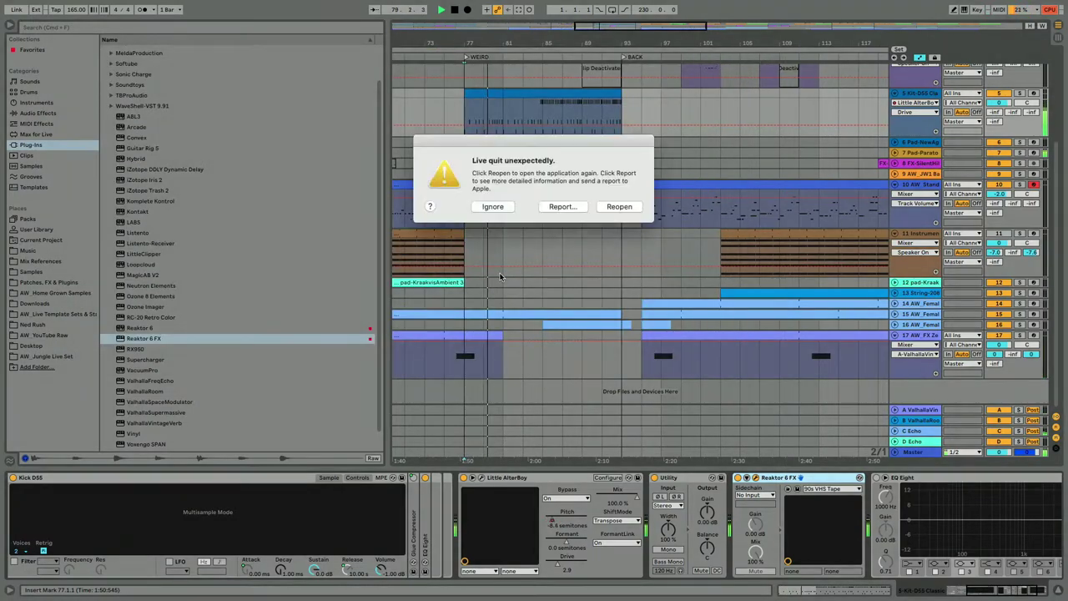
{"action": "left_click", "coordinate": [499, 207]}
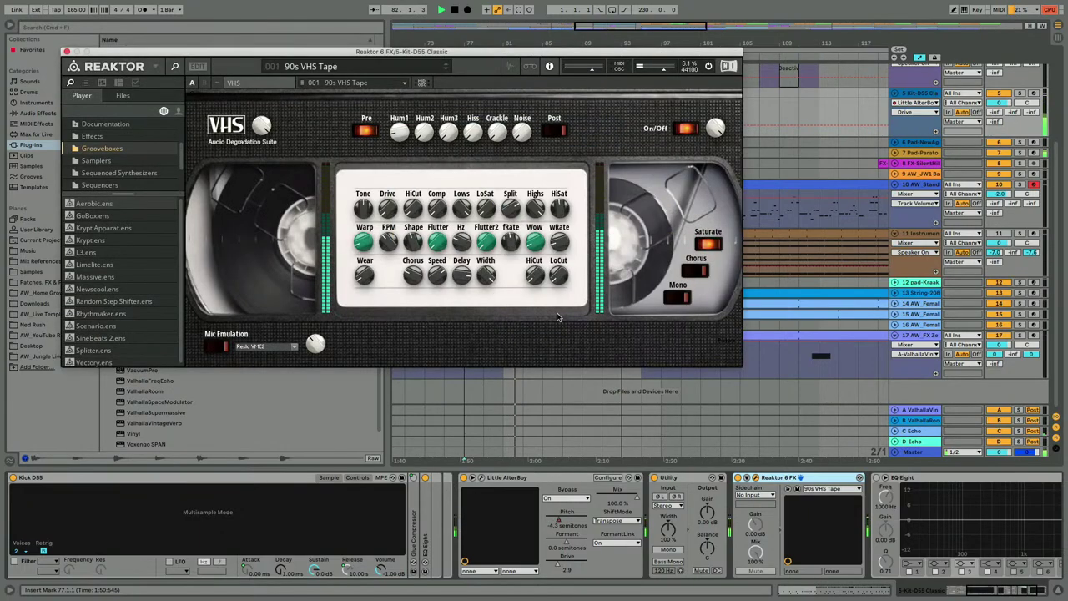
Step: Adjust the Noise and Flutter amounts of the VHS tape effect during playback, and close its window
{"action": "left_click_drag", "start_coordinate": [522, 134], "coordinate": [522, 126]}
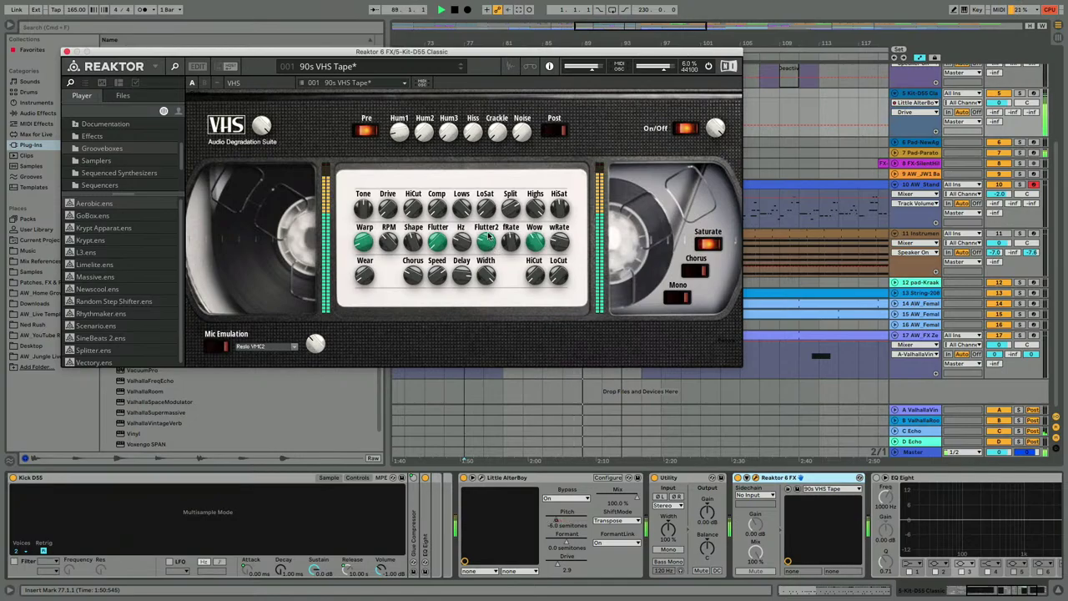
{"action": "left_click_drag", "start_coordinate": [434, 238], "coordinate": [431, 232]}
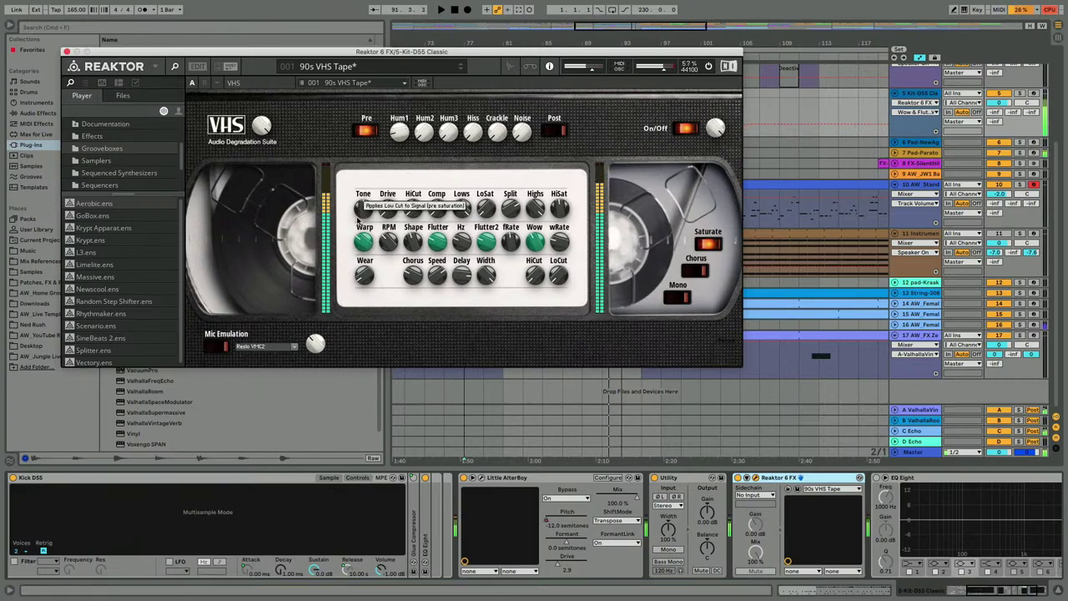
{"action": "left_click", "coordinate": [67, 52]}
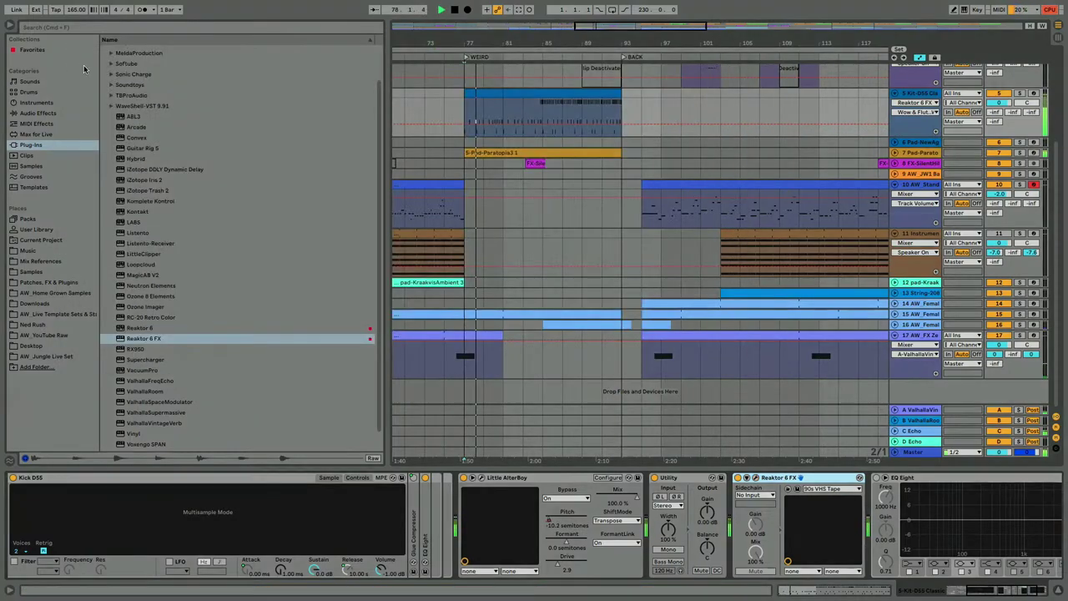
Step: Place Little AlterBoy between Reaktor 6 FX and EQ Eight, and flatten its pitch automation from bar 77 to about bar 86 at 0.51
{"action": "left_click_drag", "start_coordinate": [540, 478], "coordinate": [881, 544]}
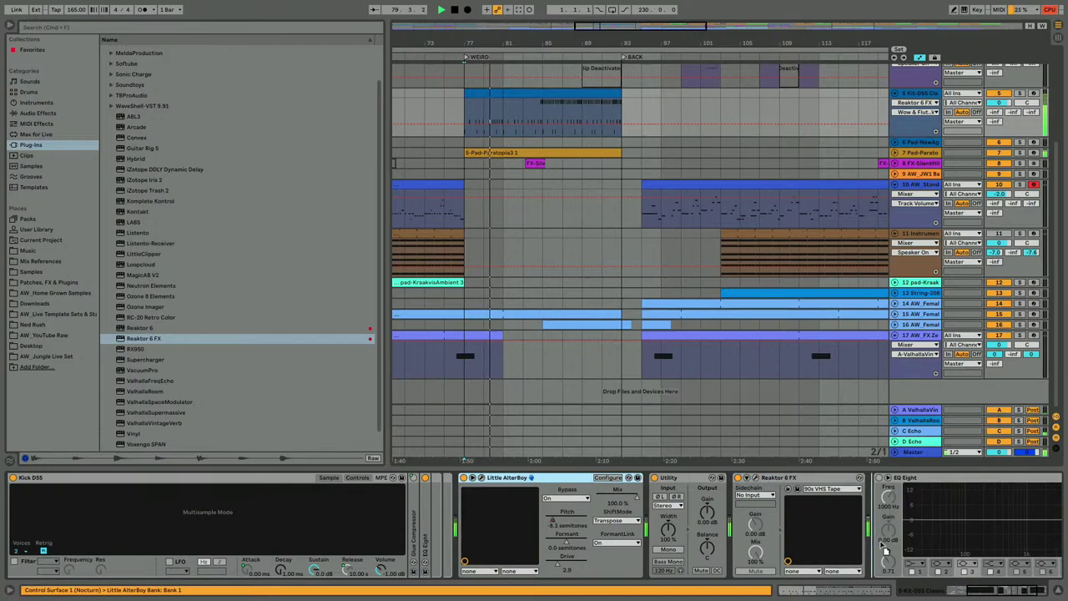
{"action": "left_click_drag", "start_coordinate": [766, 528], "coordinate": [770, 530]}
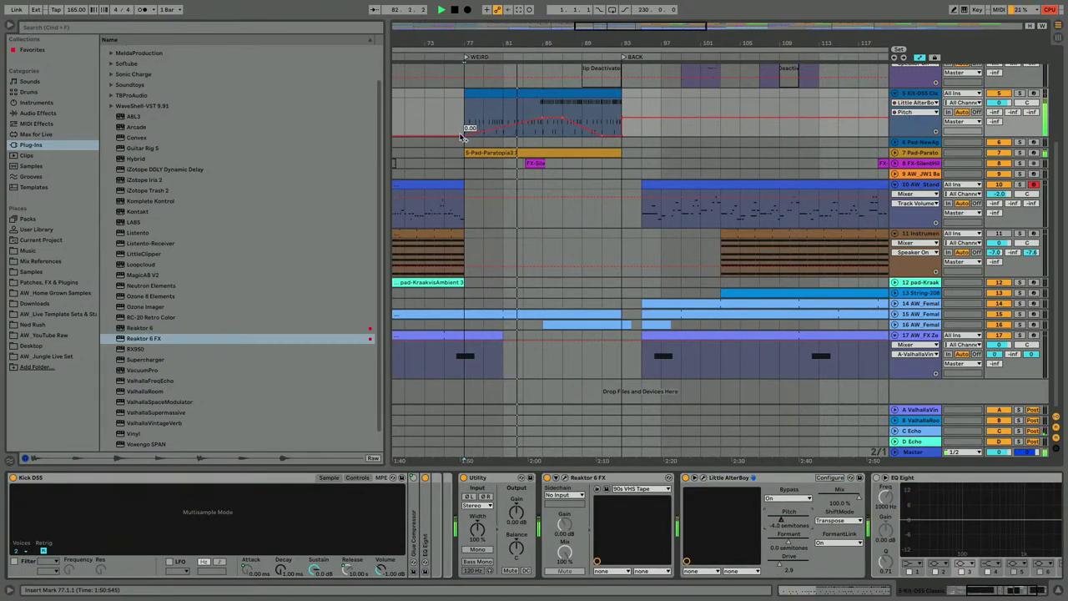
{"action": "left_click_drag", "start_coordinate": [465, 136], "coordinate": [544, 123]}
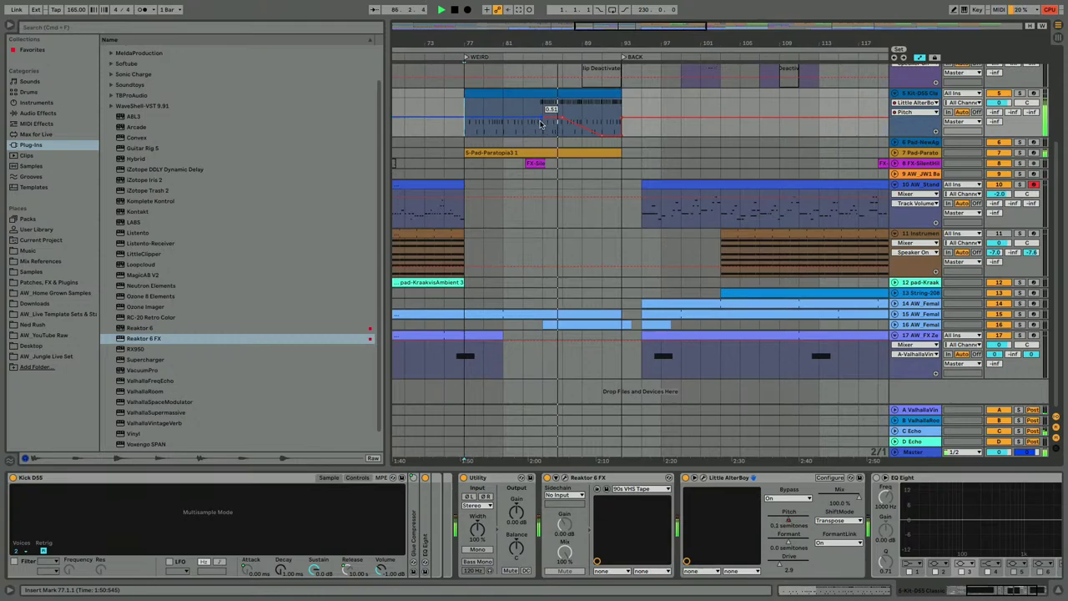
{"action": "key", "text": "space"}
{"action": "key", "text": "space"}
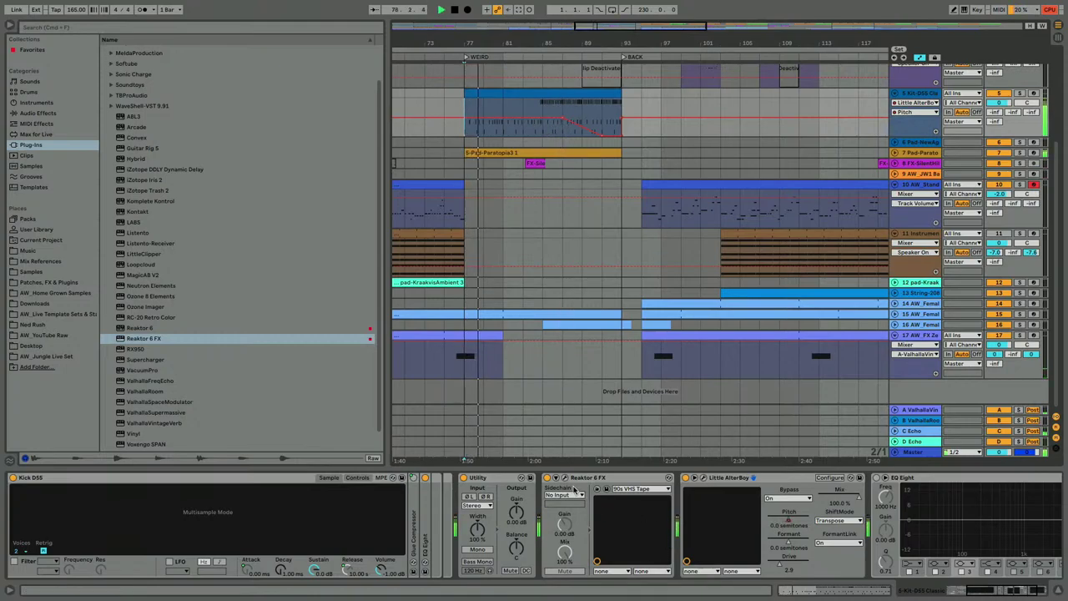
Step: Turn on mic emulation in Reaktor's VHS effect with the Shure 315 FLAT model, and close the window
{"action": "left_click", "coordinate": [565, 478]}
{"action": "left_click", "coordinate": [699, 271]}
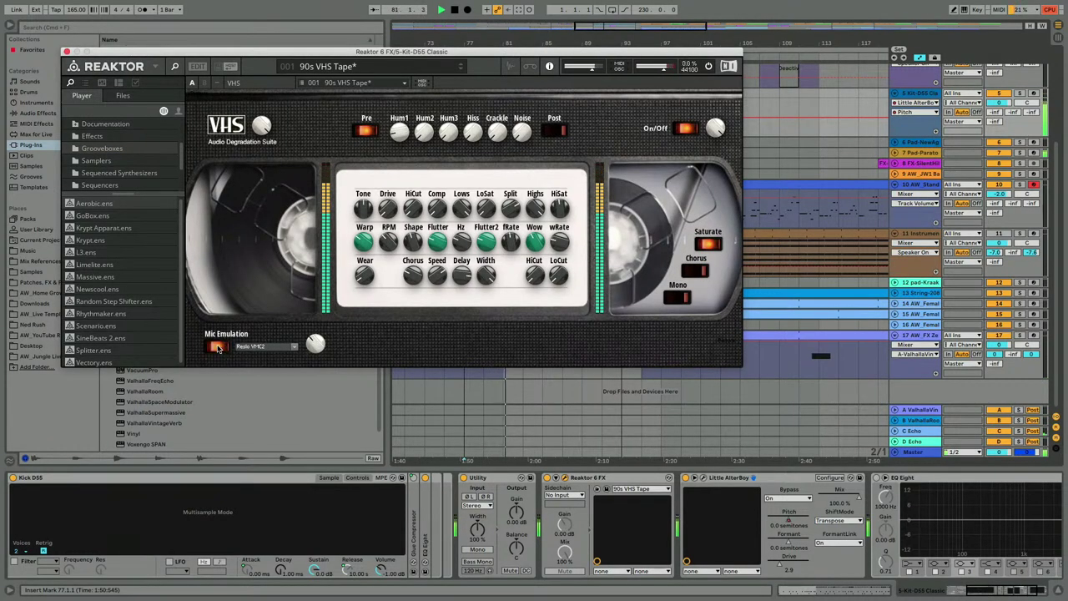
{"action": "left_click", "coordinate": [267, 348]}
{"action": "left_click", "coordinate": [251, 323]}
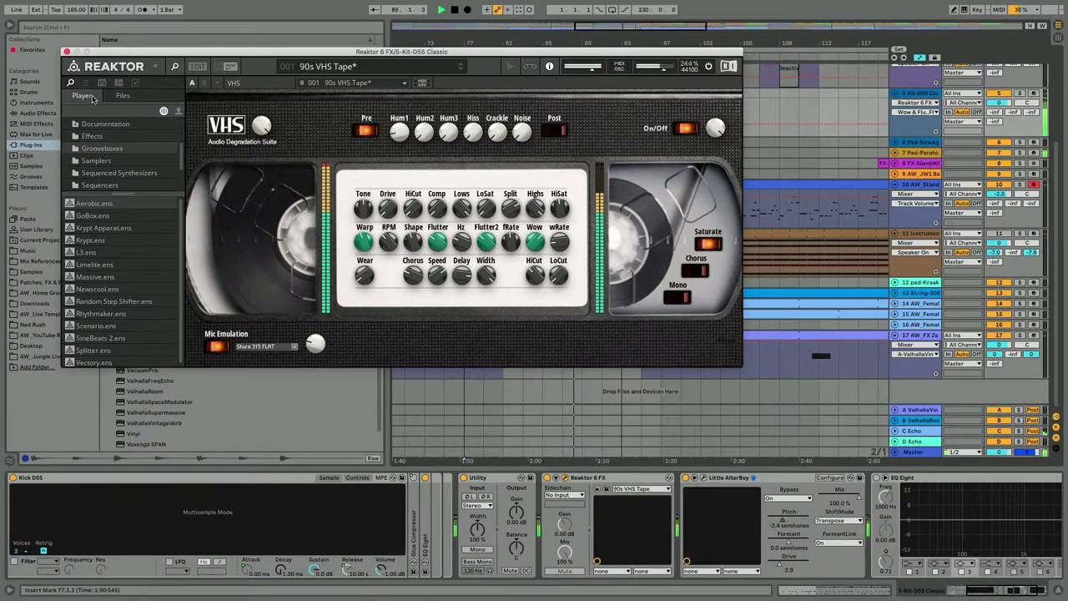
{"action": "left_click", "coordinate": [67, 52]}
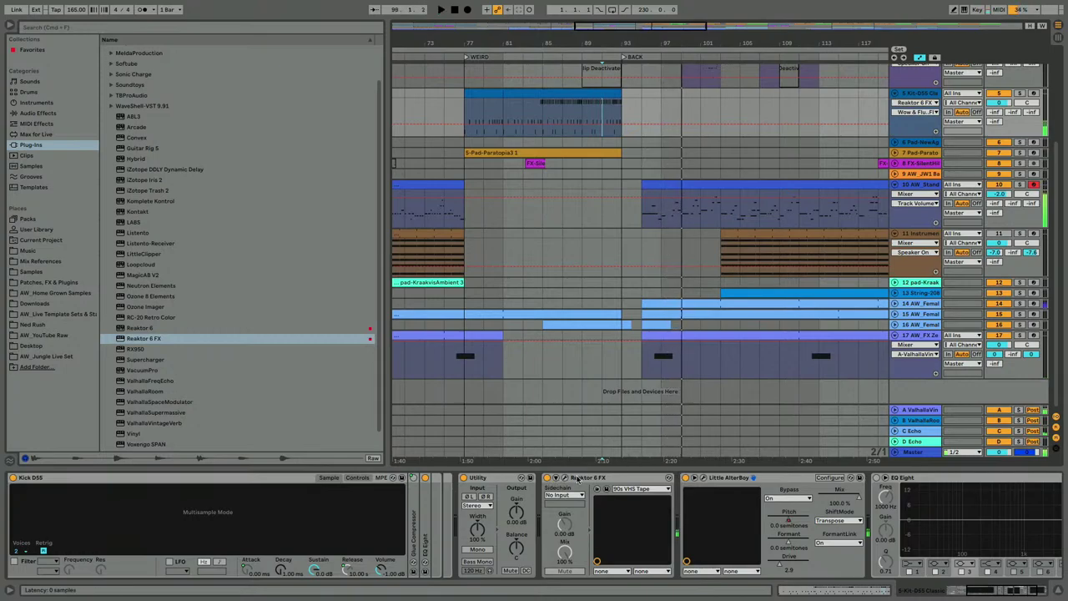
Step: Locate Utility among the audio effects and move Kit-DS5's existing Utility between Little AlterBoy and EQ Eight
{"action": "left_click", "coordinate": [37, 114]}
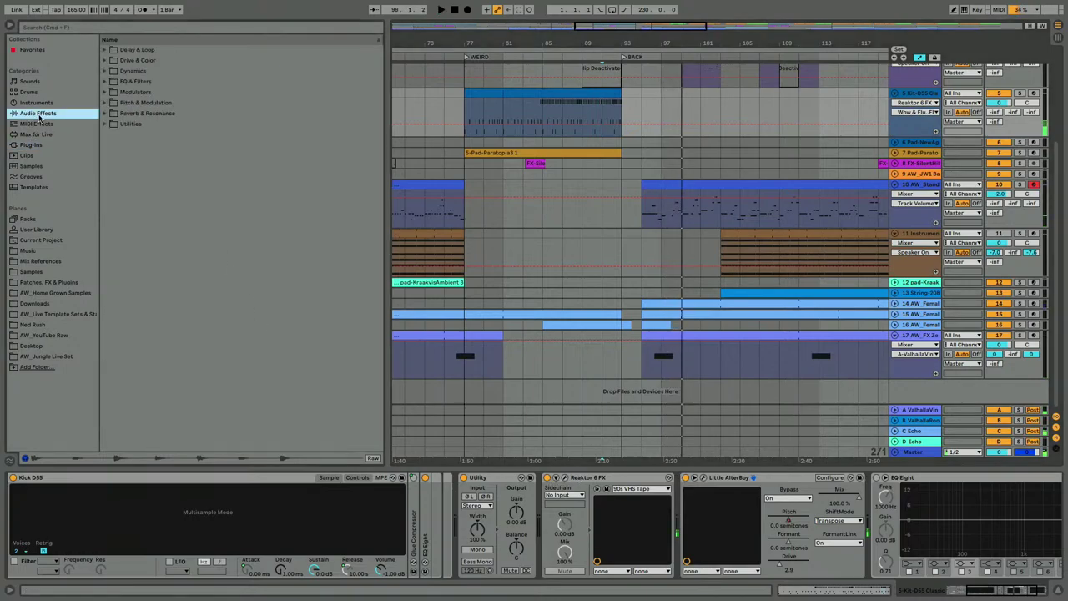
{"action": "left_click", "coordinate": [105, 124]}
{"action": "left_click", "coordinate": [124, 177]}
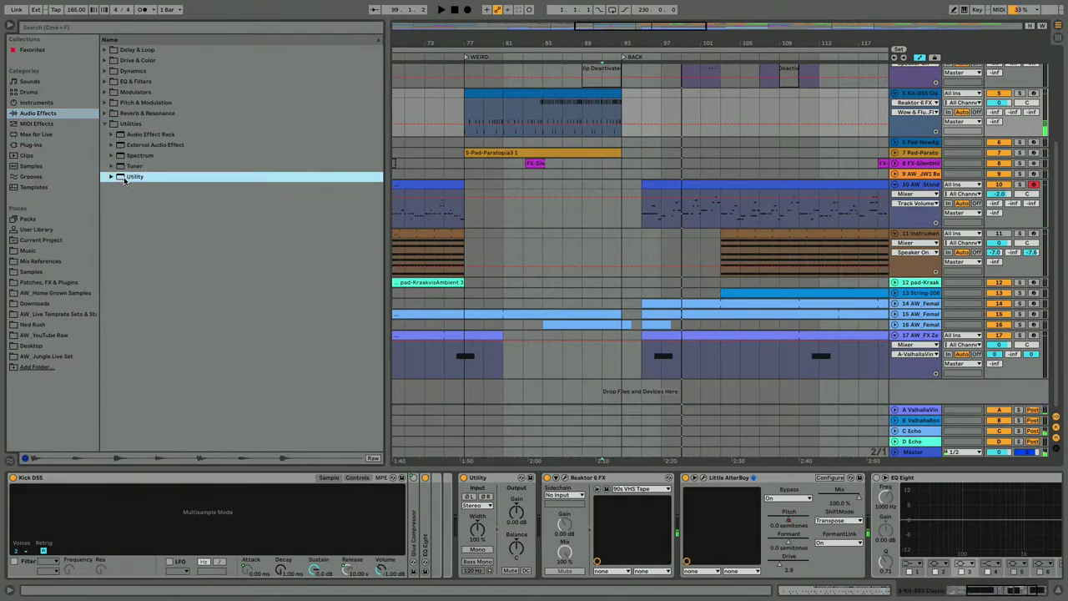
{"action": "left_click", "coordinate": [487, 479]}
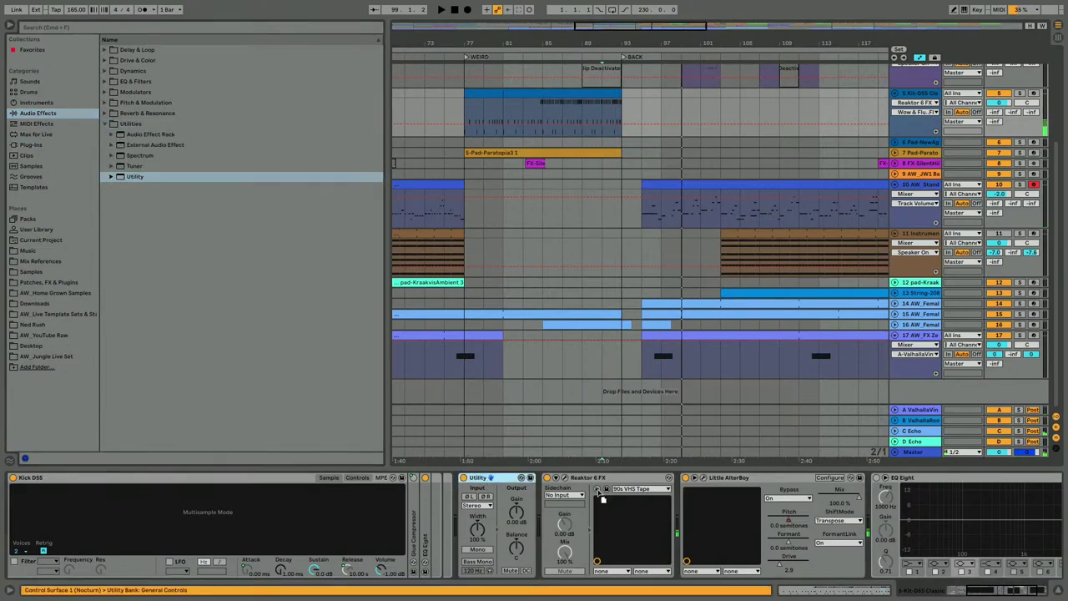
{"action": "left_click_drag", "start_coordinate": [486, 479], "coordinate": [847, 545]}
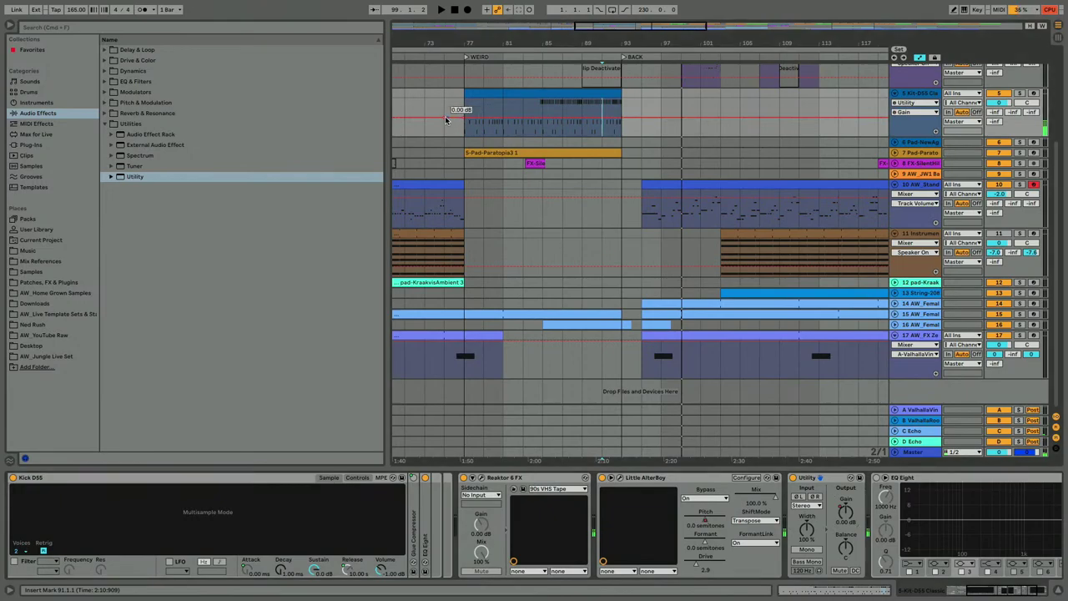
Step: Automate Utility's gain on Kit-DS5 to stay at minimum until bar 76 and rise to 0 dB at bar 77, auditioning from bar 73
{"action": "left_click_drag", "start_coordinate": [437, 43], "coordinate": [436, 42]}
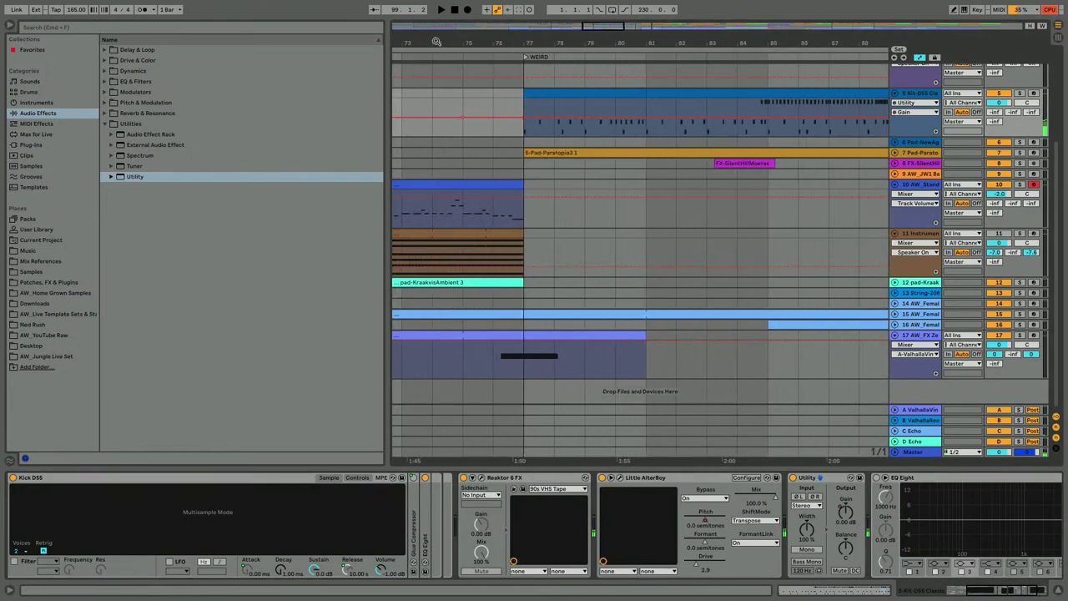
{"action": "left_click", "coordinate": [466, 123]}
{"action": "key", "text": "space"}
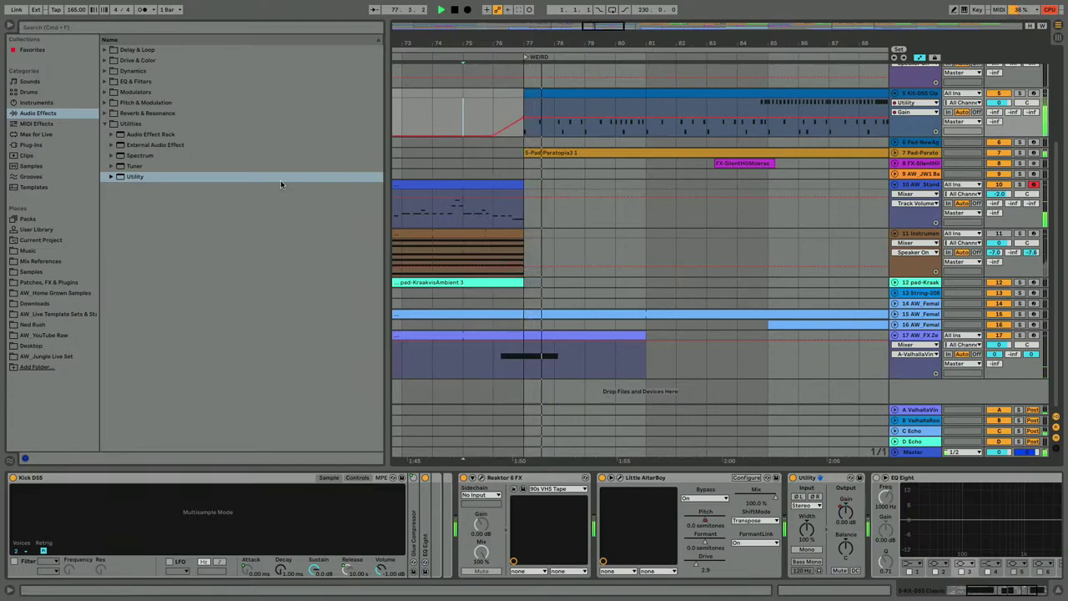
{"action": "left_click", "coordinate": [13, 30]}
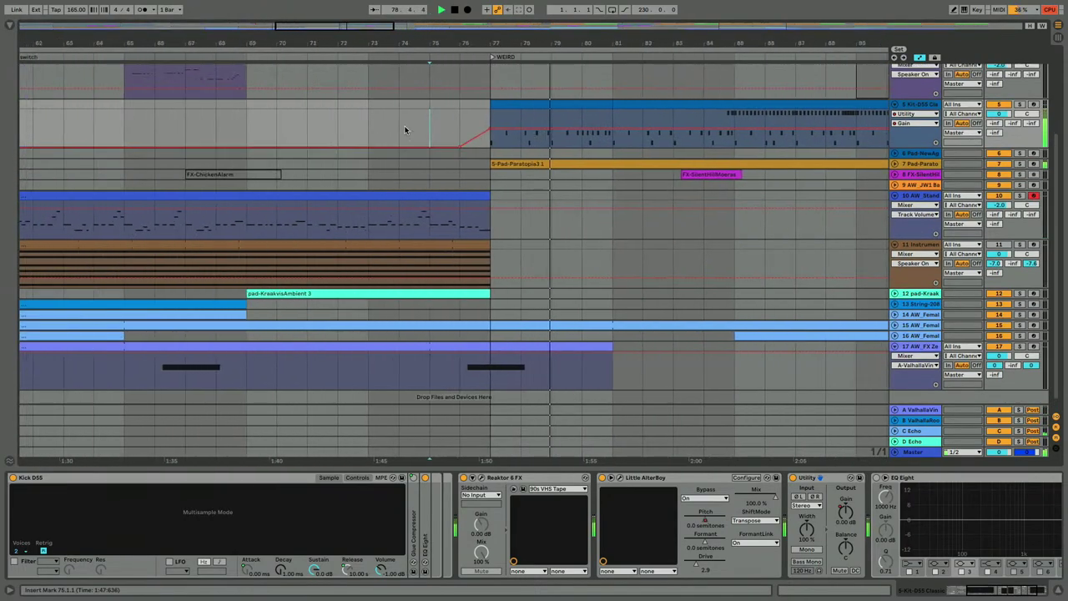
{"action": "left_click", "coordinate": [369, 126]}
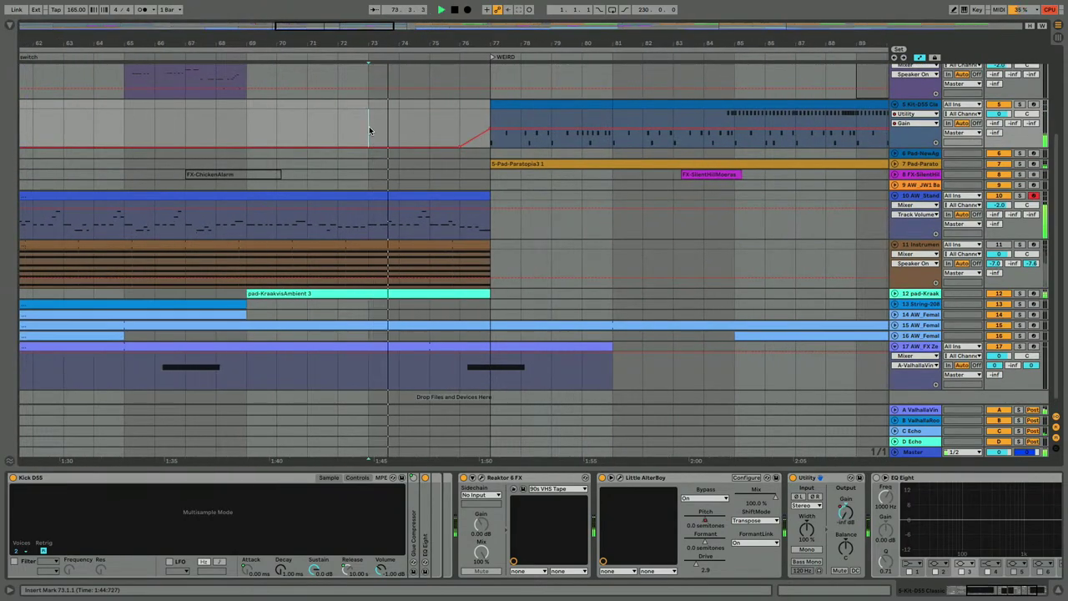
Step: Trim the start of Kit-DS5's drum clip so the drums enter at bar 79
{"action": "key", "text": "ctrl+a"}
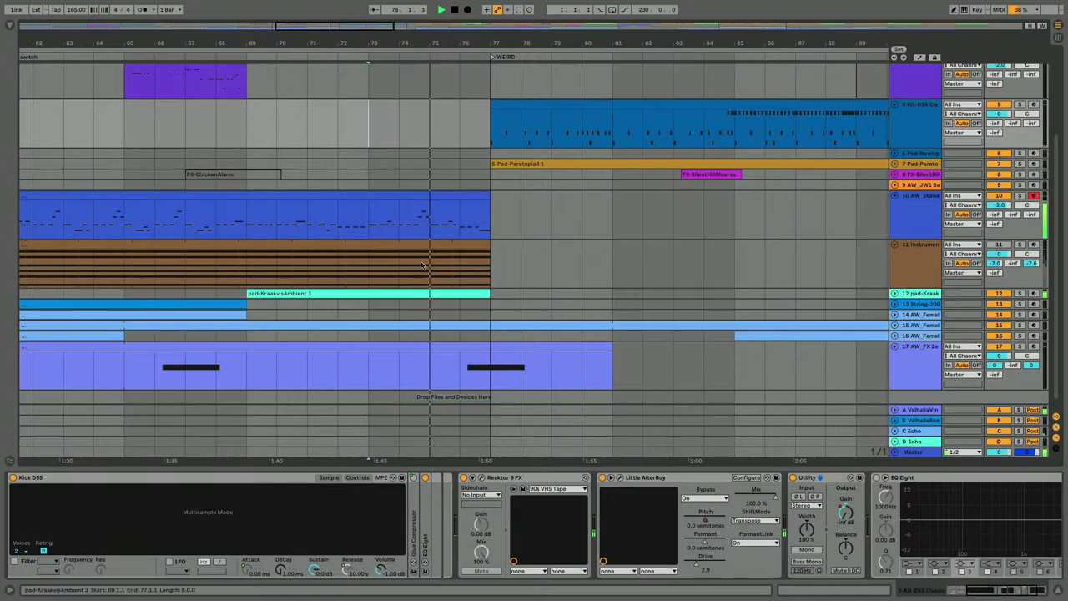
{"action": "left_click", "coordinate": [459, 243]}
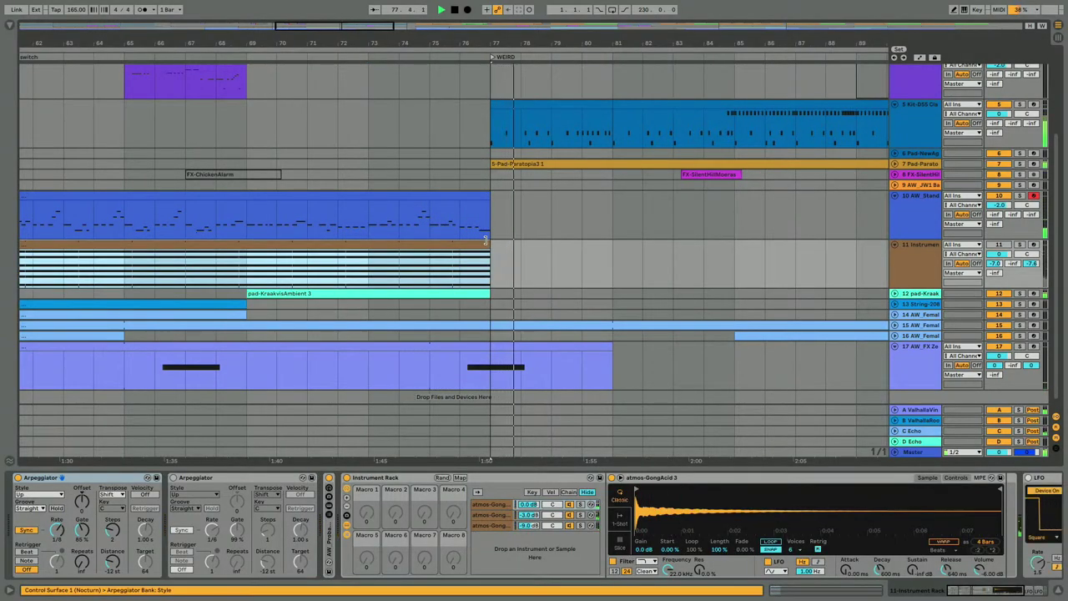
{"action": "left_click_drag", "start_coordinate": [493, 105], "coordinate": [554, 105]}
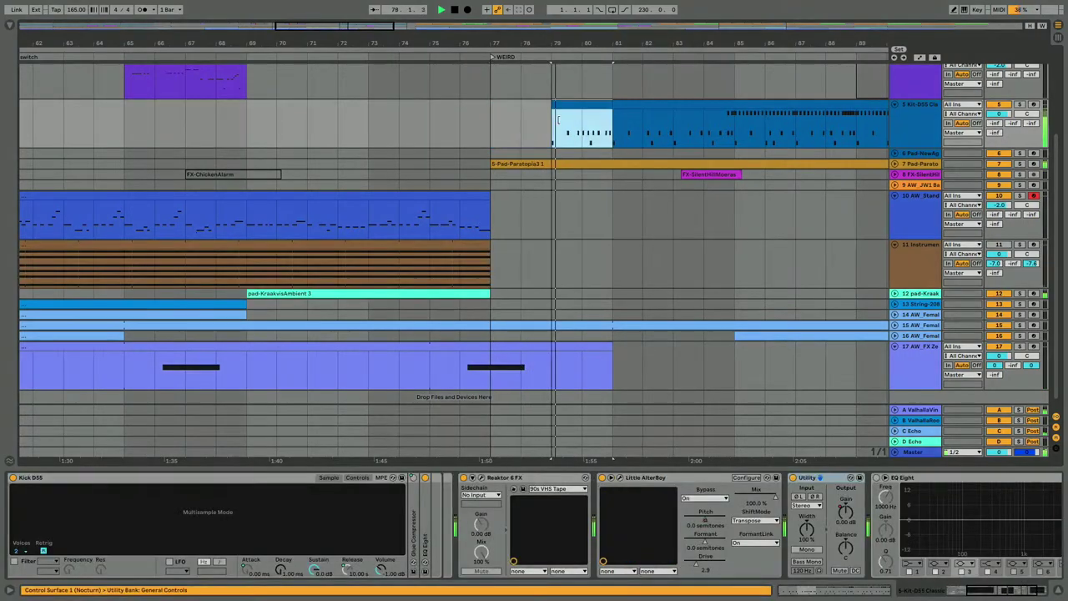
{"action": "left_click", "coordinate": [480, 132]}
{"action": "left_click", "coordinate": [555, 121]}
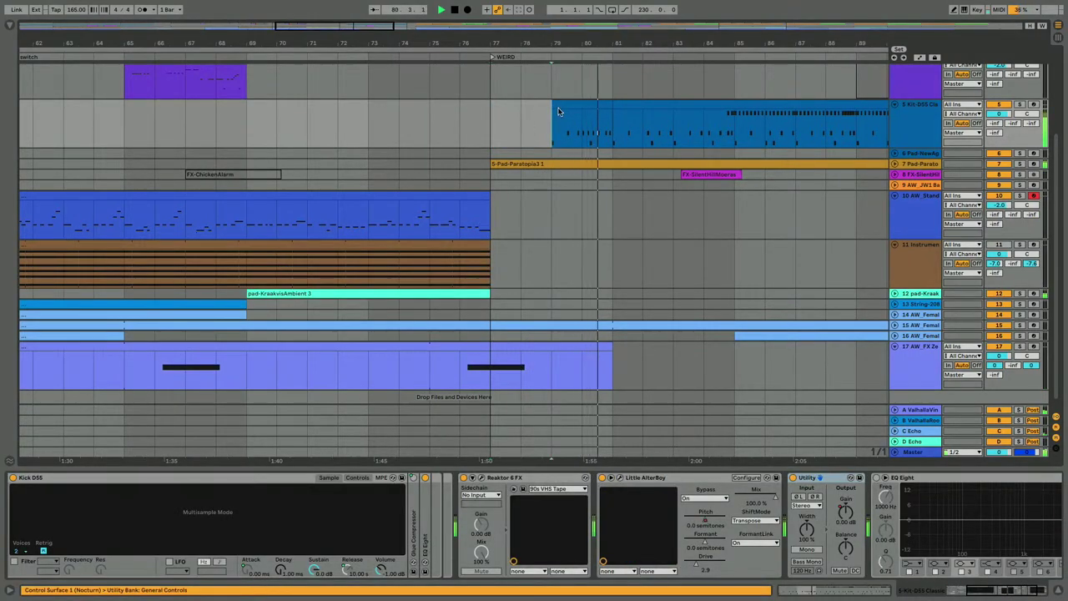
Step: Delete the kick notes from Kit-DS5's clip covering bars 79 to 81
{"action": "key", "text": "space"}
{"action": "key", "text": "space"}
{"action": "double_click", "coordinate": [560, 106]}
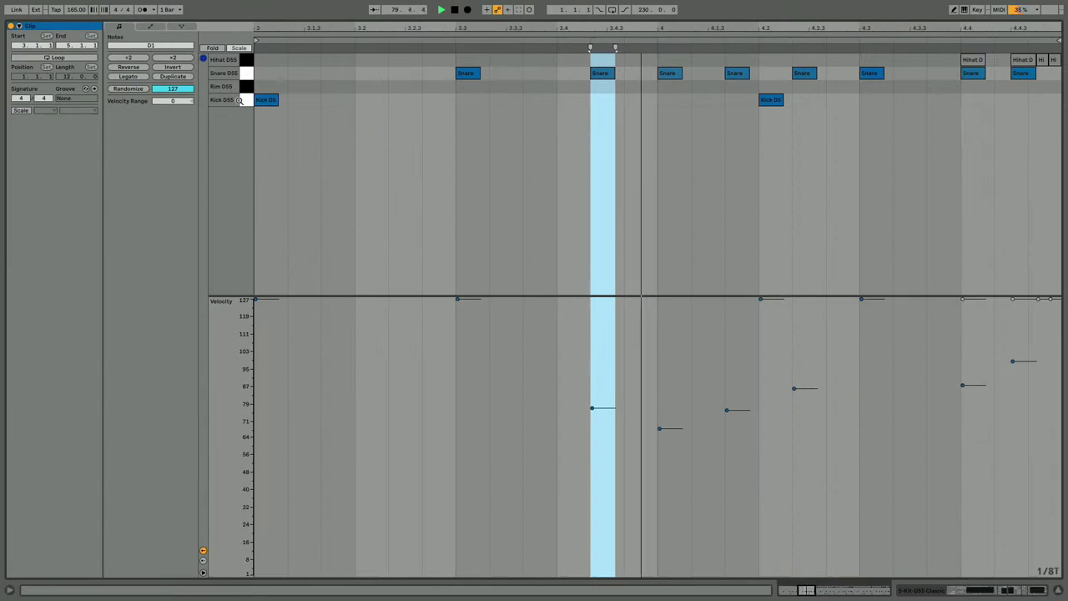
{"action": "left_click", "coordinate": [250, 101]}
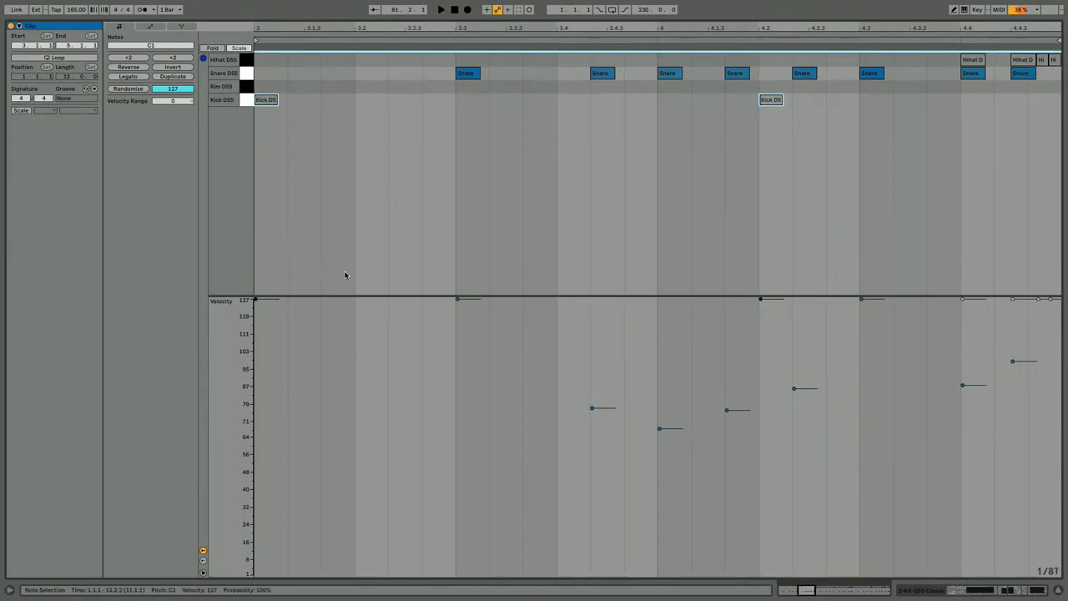
{"action": "key", "text": "space"}
{"action": "key", "text": "shift+Tab"}
{"action": "scroll", "coordinate": [360, 200], "scroll_direction": "up", "scroll_amount": 3}
{"action": "scroll", "coordinate": [360, 201], "scroll_direction": "down", "scroll_amount": 2}
{"action": "scroll", "coordinate": [361, 201], "scroll_direction": "right", "scroll_amount": 1}
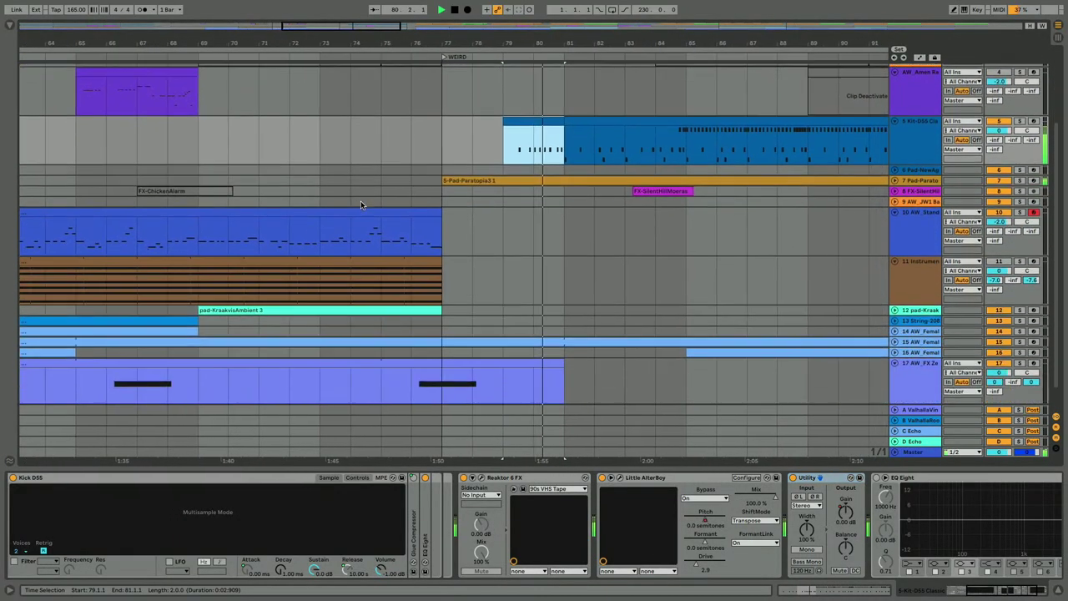
Step: Shift Kit-DS5's Utility gain ramp to rise from minimum at bar 77 to 0 dB at bar 79, auditioning from bar 77
{"action": "scroll", "coordinate": [360, 205], "scroll_direction": "up", "scroll_amount": 2}
{"action": "left_click", "coordinate": [382, 243]}
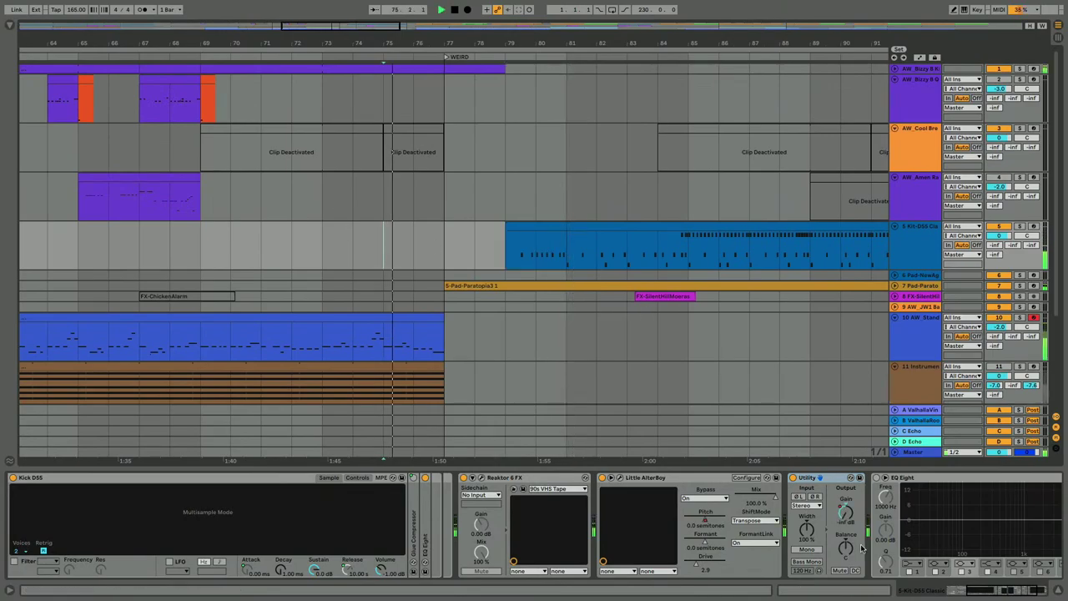
{"action": "scroll", "coordinate": [862, 547], "scroll_direction": "right", "scroll_amount": 3}
{"action": "left_click", "coordinate": [961, 237]}
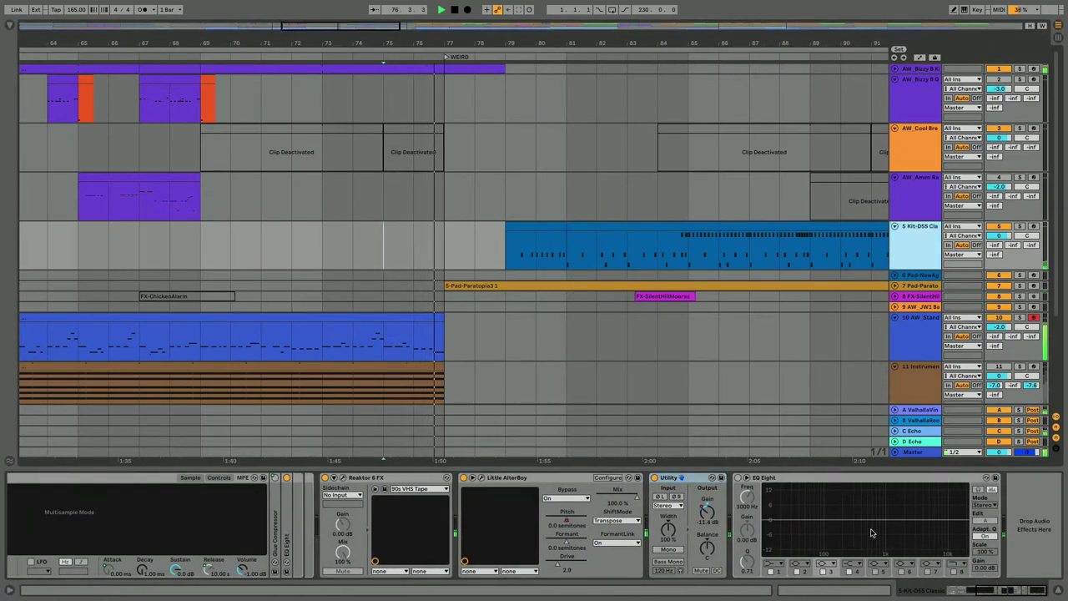
{"action": "key", "text": "a"}
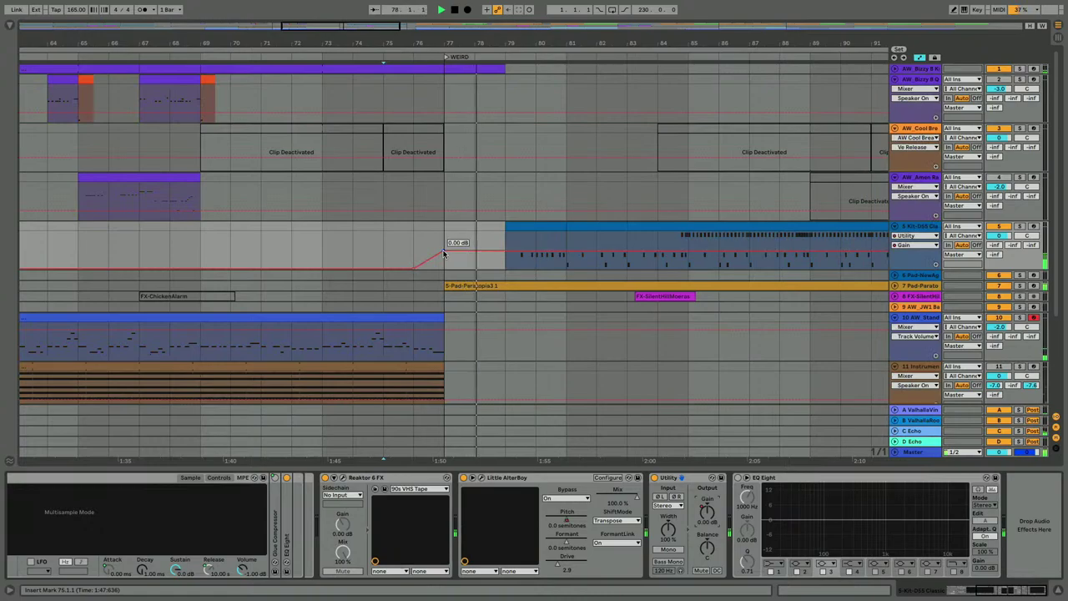
{"action": "left_click_drag", "start_coordinate": [412, 269], "coordinate": [446, 267]}
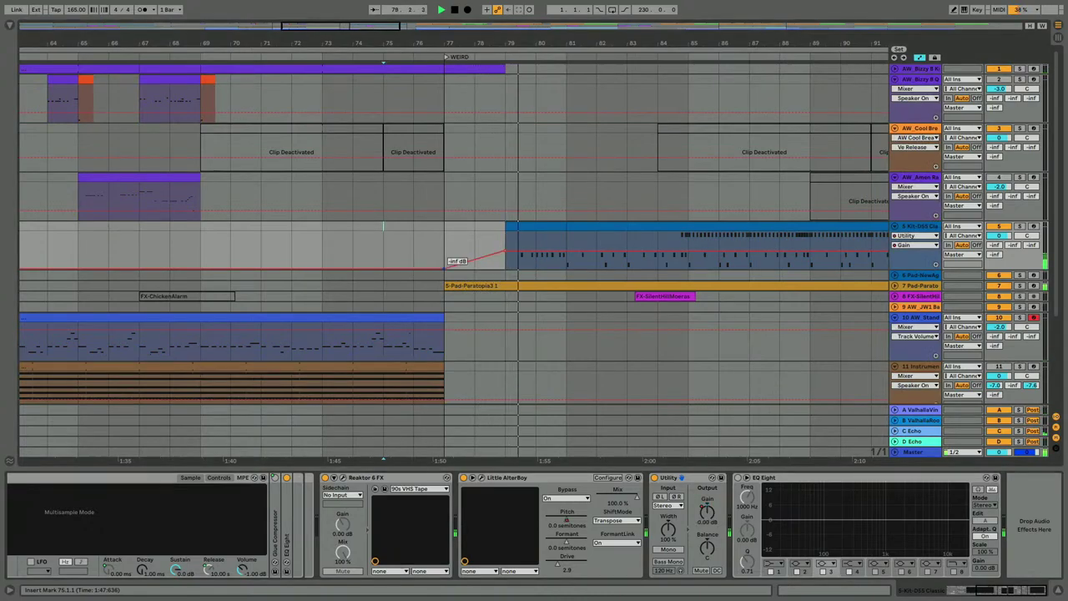
{"action": "left_click", "coordinate": [445, 266]}
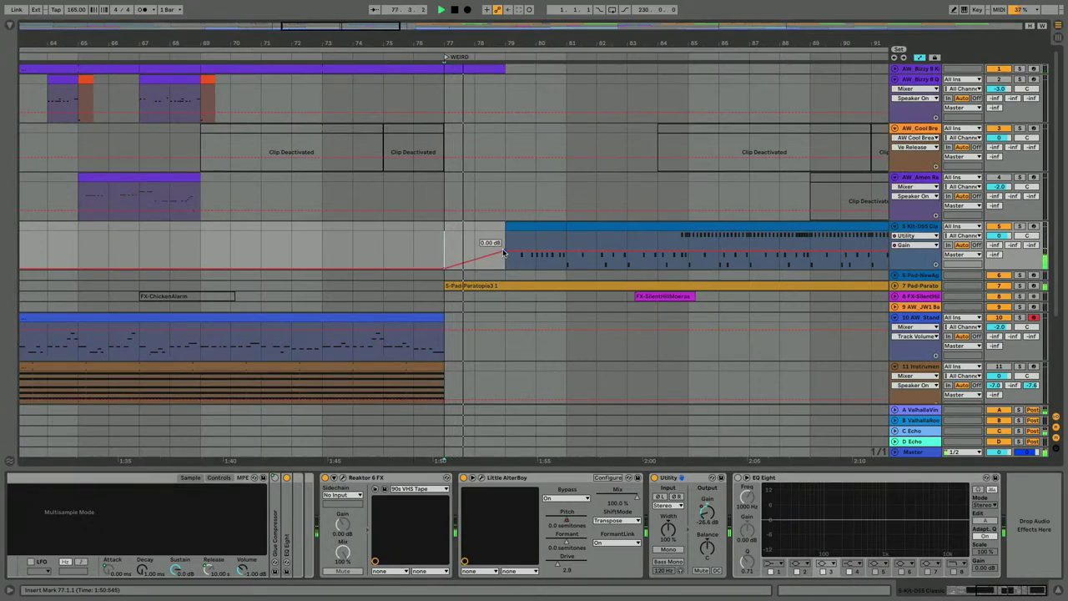
Step: Unfold the Pad-Paratopia track to show its notes while the drum entry plays
{"action": "left_click", "coordinate": [894, 285]}
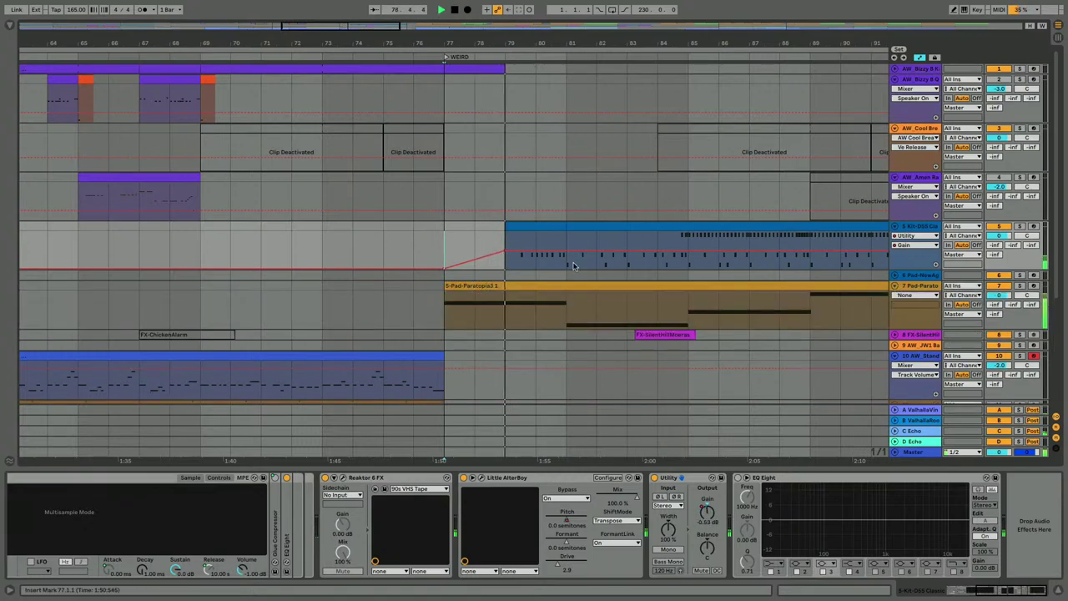
{"action": "scroll", "coordinate": [493, 360], "scroll_direction": "down", "scroll_amount": 1}
{"action": "scroll", "coordinate": [493, 361], "scroll_direction": "down", "scroll_amount": 5}
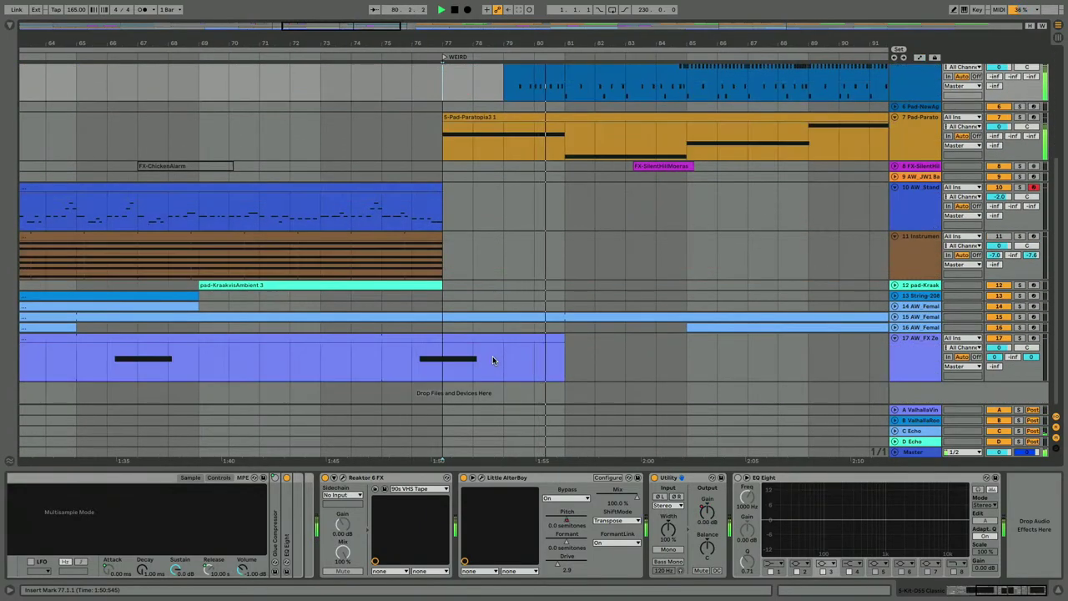
{"action": "scroll", "coordinate": [493, 361], "scroll_direction": "up", "scroll_amount": 6}
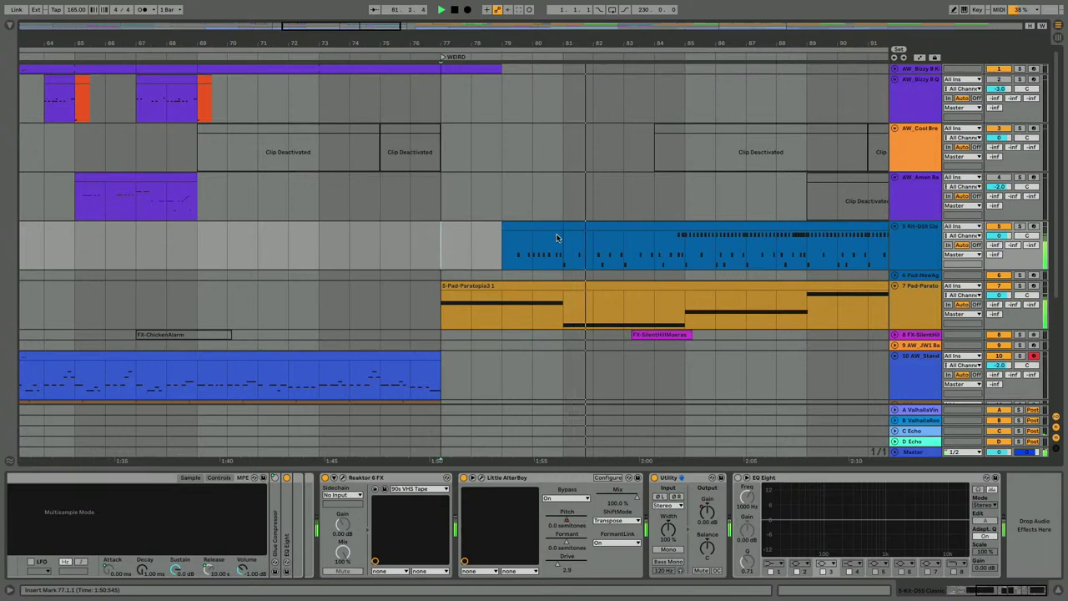
Step: Inspect the notes of Kit-DS5's clip spanning bars 81 to 93, especially its final bar, at a finer grid
{"action": "scroll", "coordinate": [558, 237], "scroll_direction": "right", "scroll_amount": 5}
{"action": "left_click", "coordinate": [918, 256]}
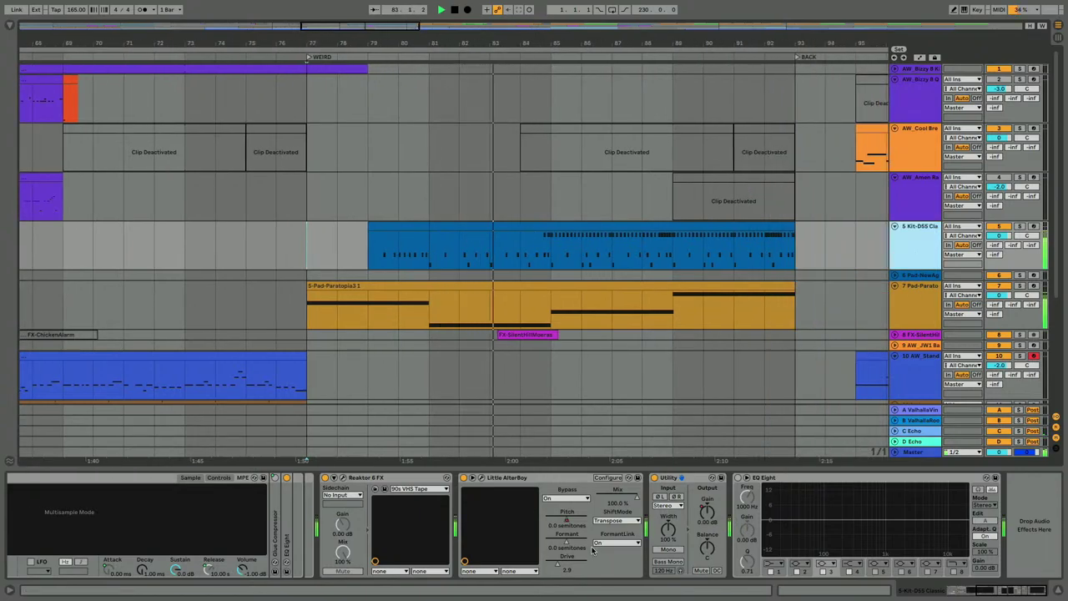
{"action": "right_click", "coordinate": [574, 521]}
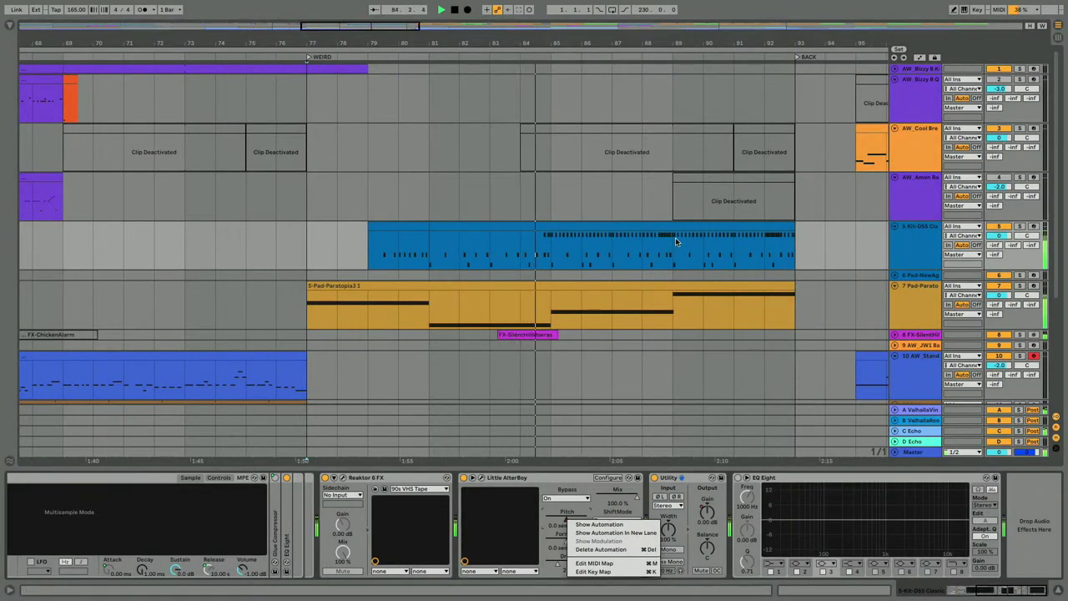
{"action": "left_click", "coordinate": [672, 228]}
{"action": "double_click", "coordinate": [671, 225]}
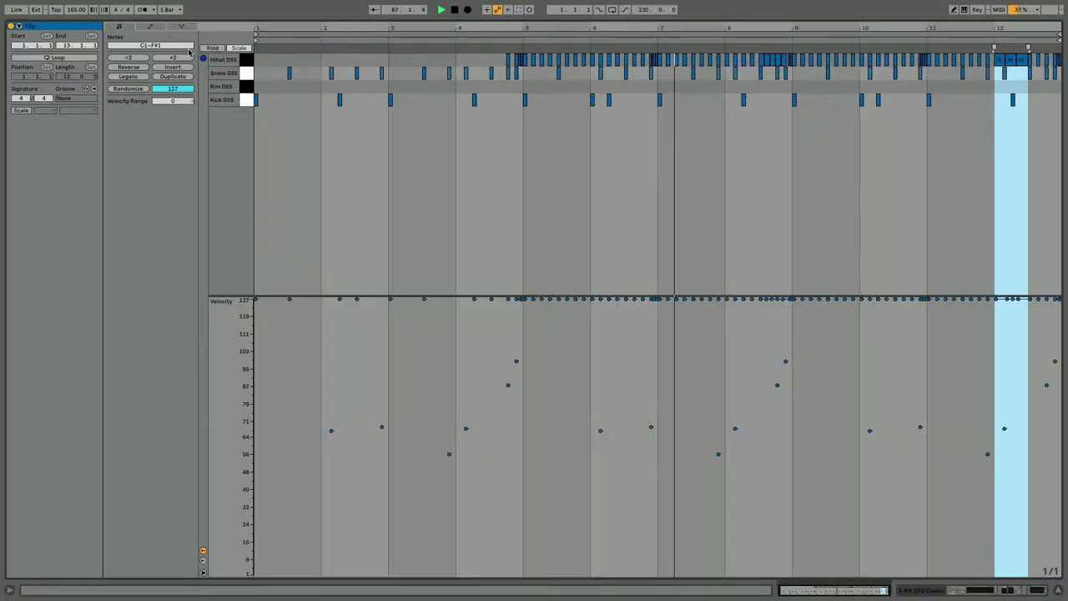
{"action": "key", "text": "super+q"}
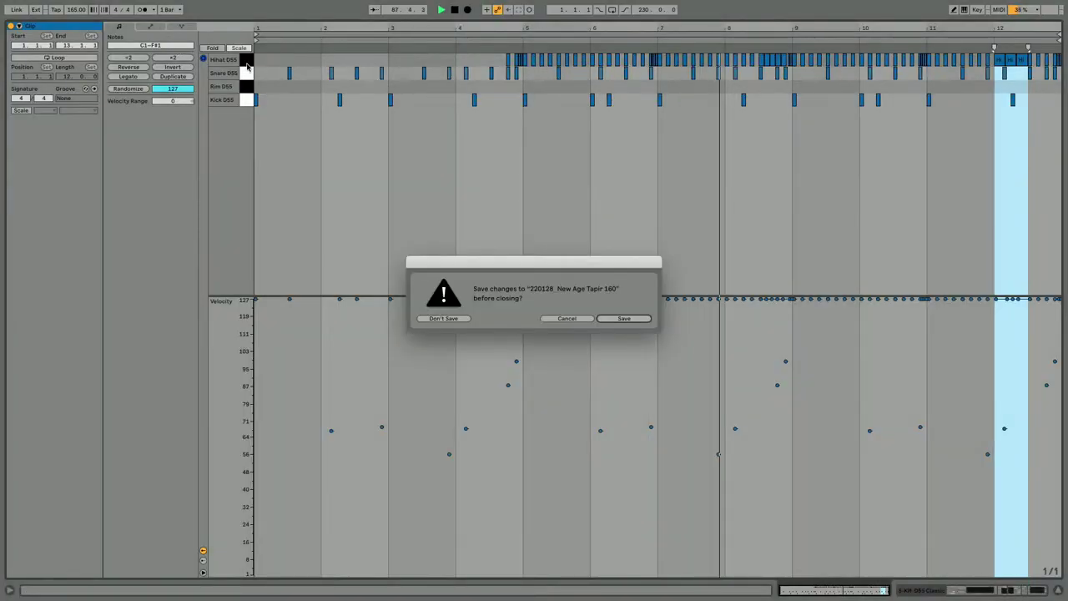
{"action": "left_click", "coordinate": [562, 320]}
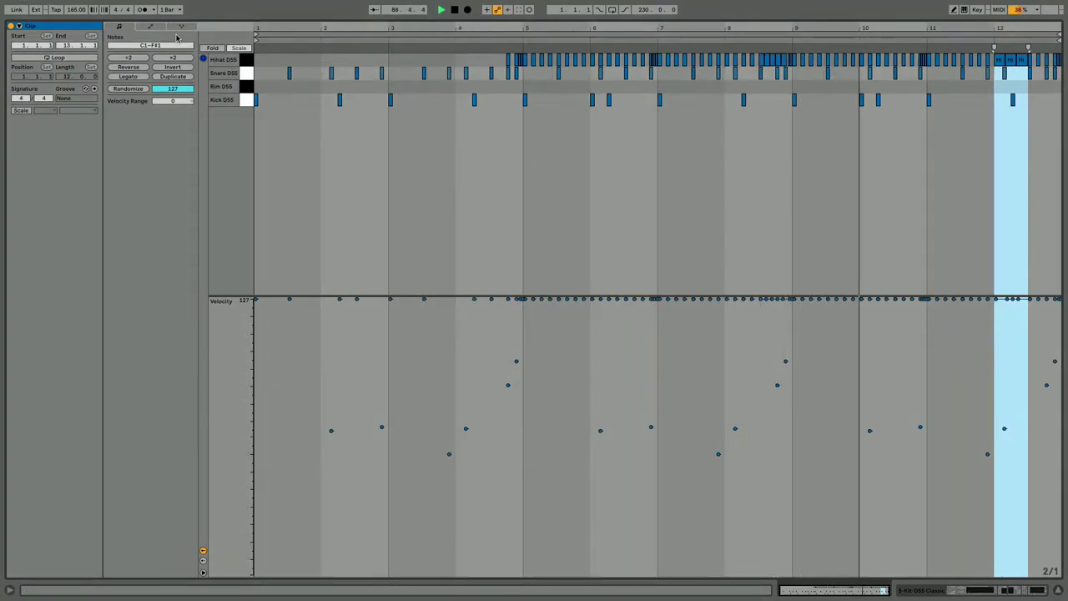
{"action": "key", "text": "super+1"}
{"action": "key", "text": "super+1"}
{"action": "key", "text": "super+3"}
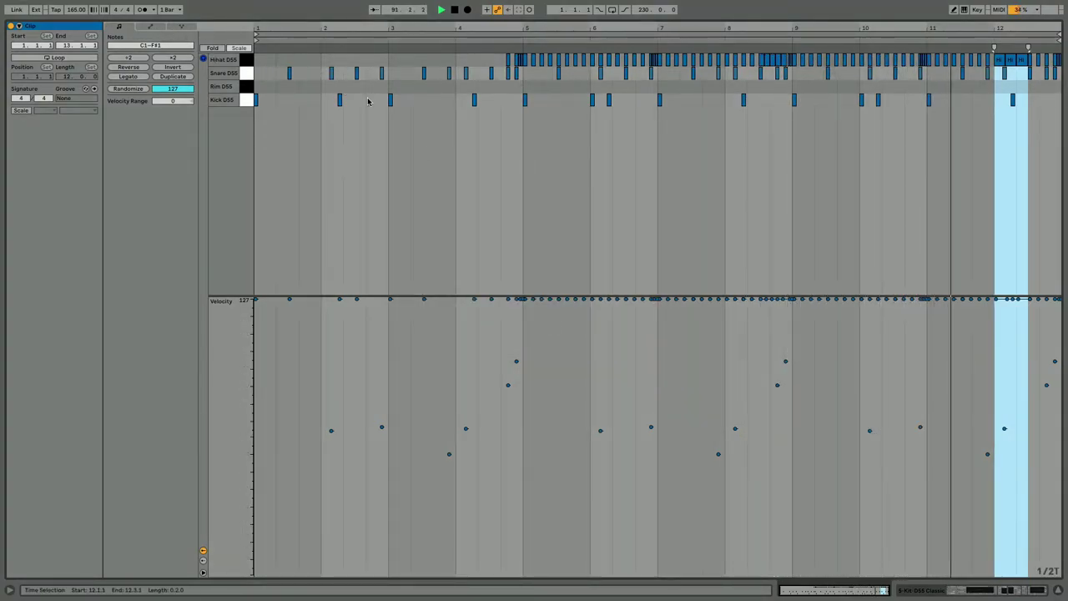
{"action": "key", "text": "super+1"}
{"action": "key", "text": "super+3"}
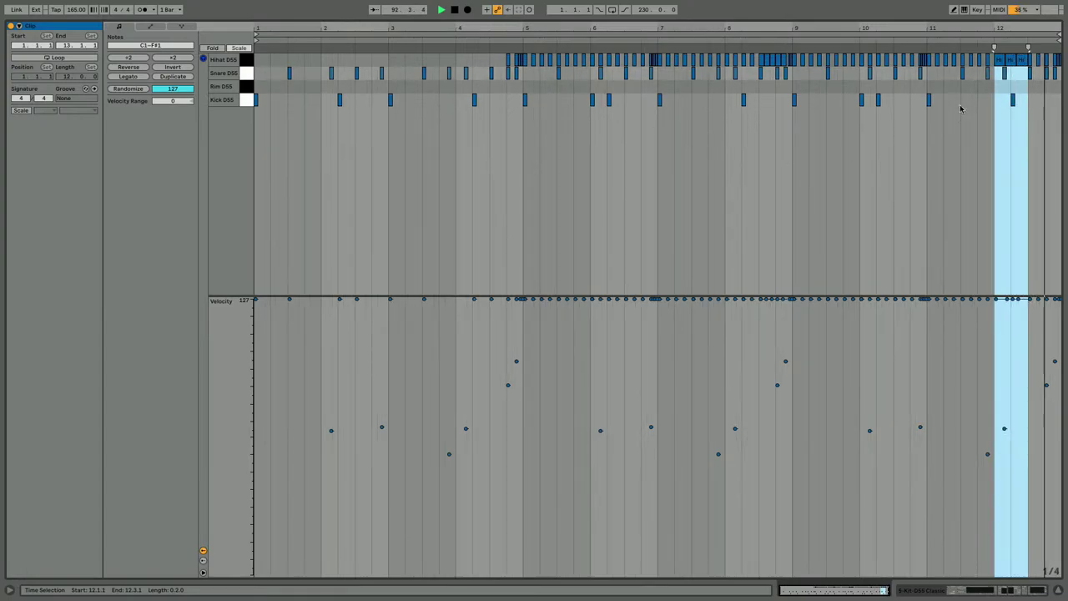
{"action": "left_click", "coordinate": [1046, 35]}
{"action": "left_click_drag", "start_coordinate": [1040, 29], "coordinate": [1036, 55]}
{"action": "scroll", "coordinate": [909, 200], "scroll_direction": "right", "scroll_amount": 2}
{"action": "key", "text": "super+a"}
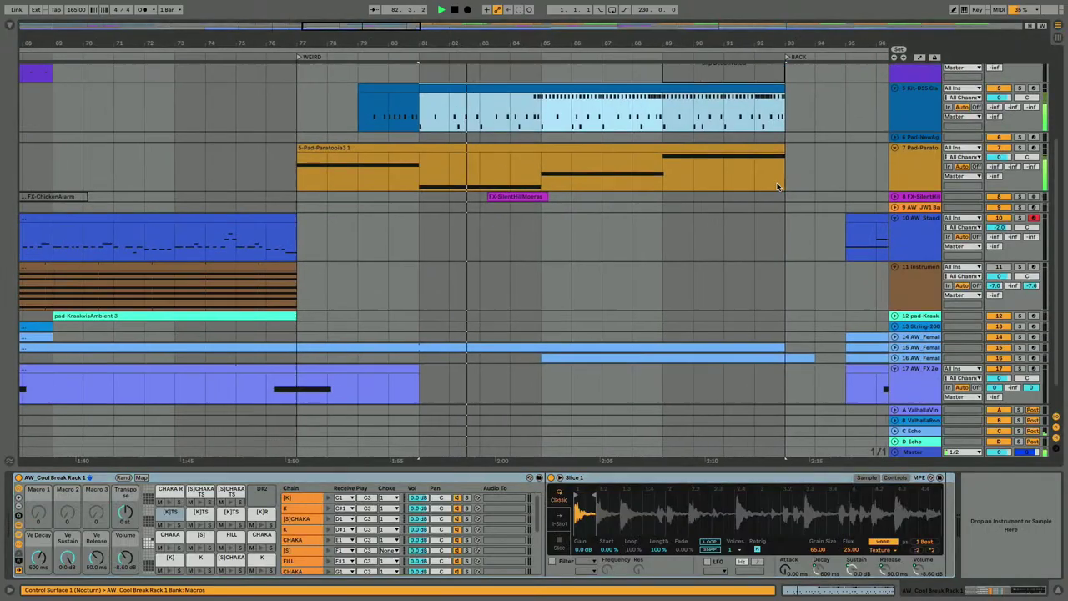
Step: Automate Utility's gain on Kit-DS5 to fall from 0 dB at bar 93 to minimum at bar 94
{"action": "left_click", "coordinate": [898, 125]}
{"action": "left_click", "coordinate": [755, 89]}
{"action": "left_click", "coordinate": [709, 513]}
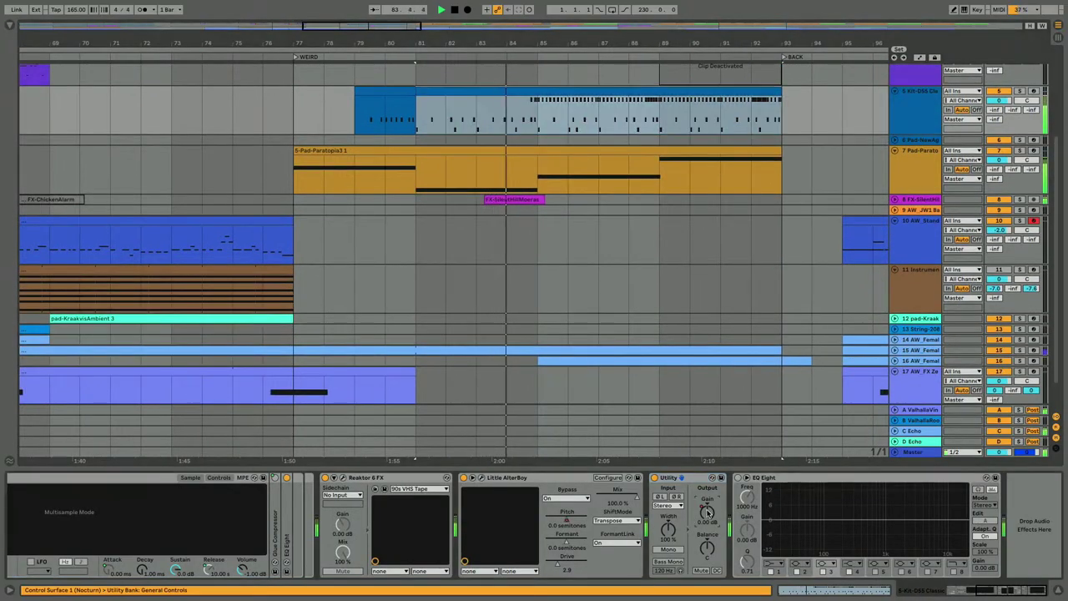
{"action": "key", "text": "a"}
{"action": "scroll", "coordinate": [774, 255], "scroll_direction": "right", "scroll_amount": 5}
{"action": "scroll", "coordinate": [775, 255], "scroll_direction": "up", "scroll_amount": 3}
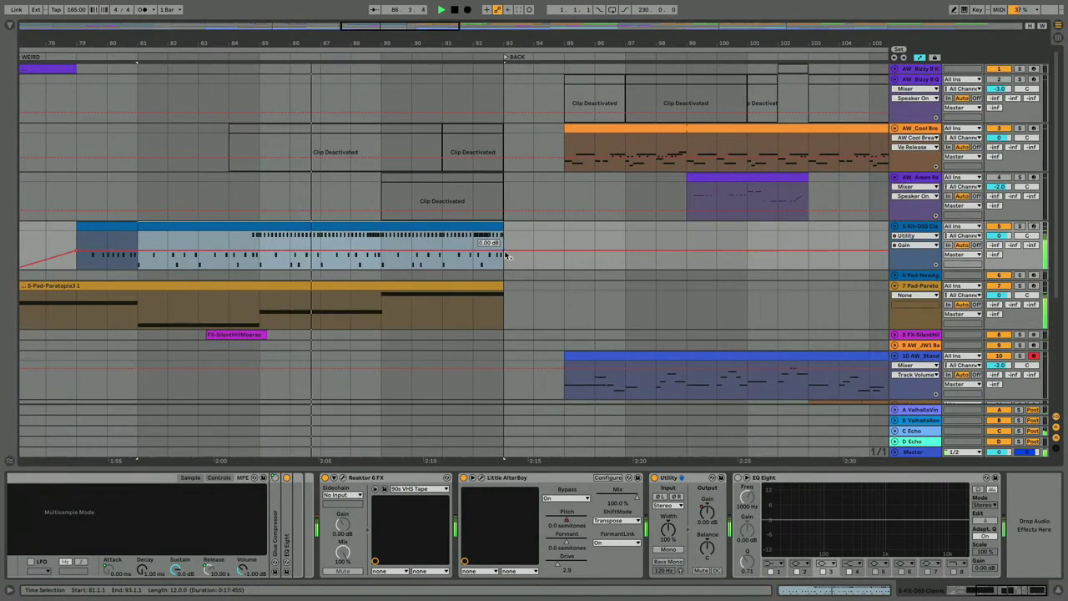
{"action": "left_click_drag", "start_coordinate": [529, 250], "coordinate": [534, 268]}
Step: Audition the drum ending from bars 92 and 88, and try Kit-DS5's C-Echo send at 0 dB
{"action": "left_click", "coordinate": [482, 261]}
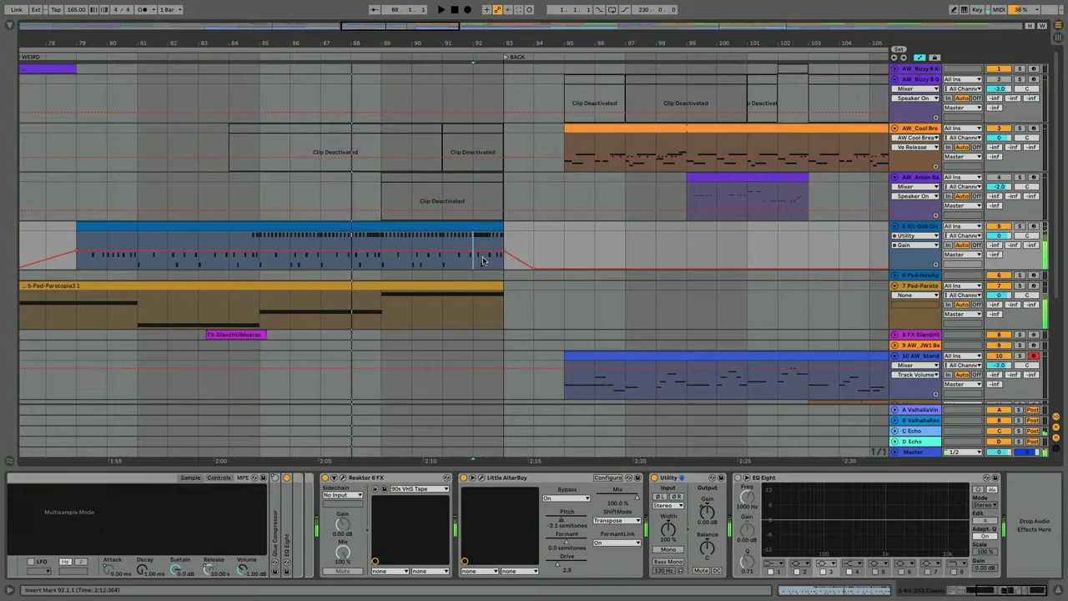
{"action": "key", "text": "space"}
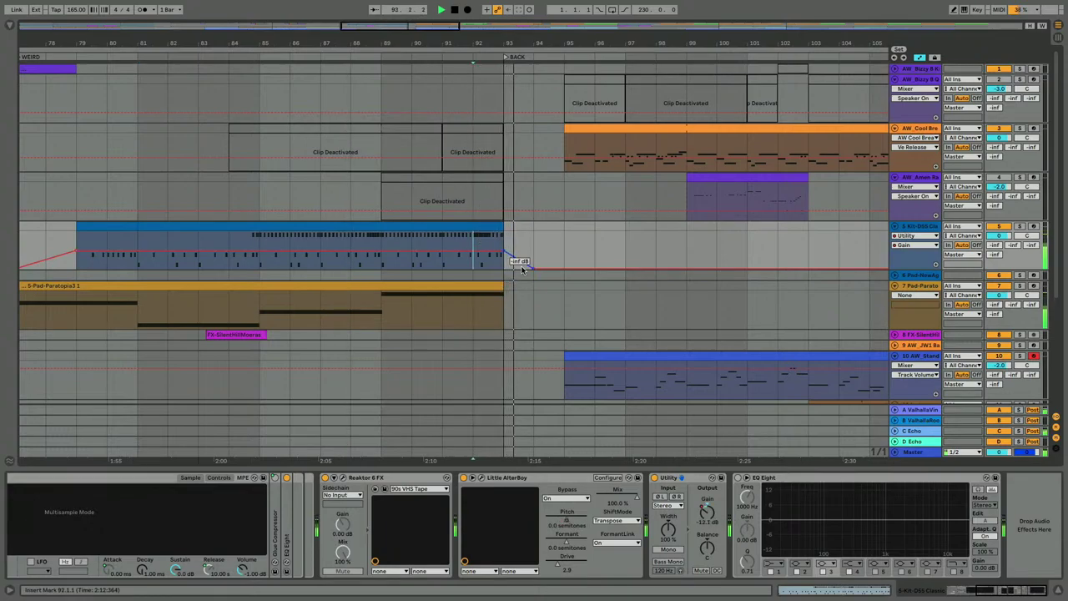
{"action": "left_click", "coordinate": [358, 264]}
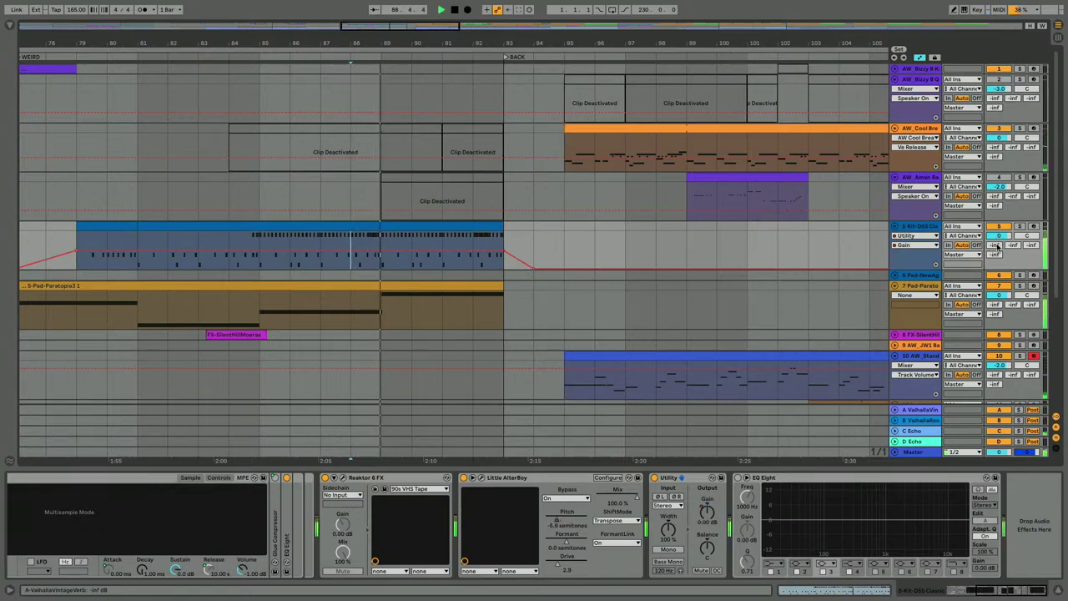
{"action": "left_click", "coordinate": [1031, 245]}
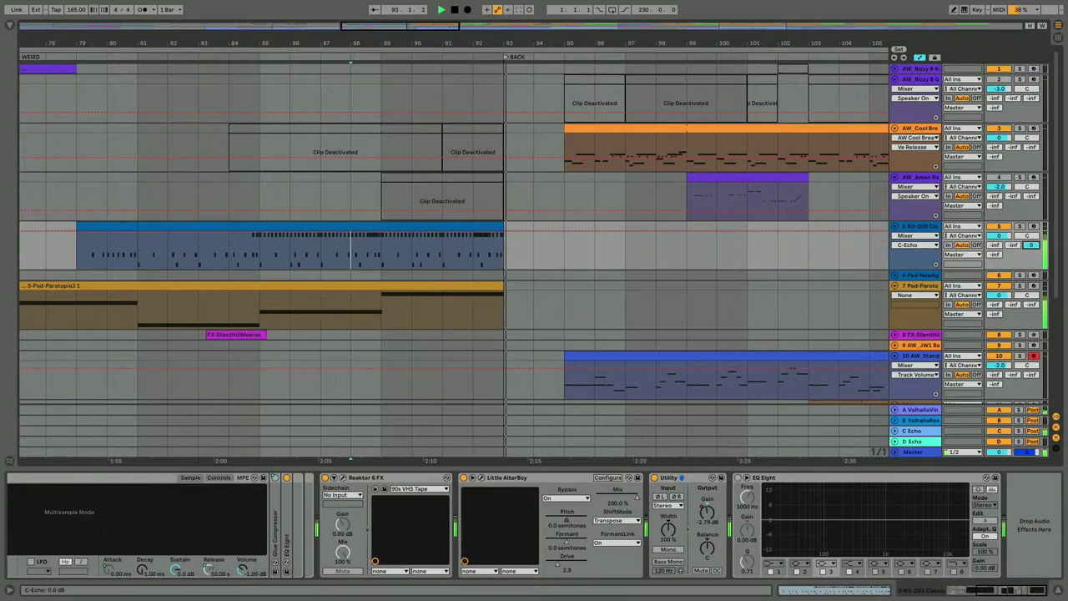
Step: Delete the hi-hat at 12.3 and all notes from 12.3.3 onward in Kit-DS5's second clip, keeping the snare at 12.3
{"action": "double_click", "coordinate": [487, 227]}
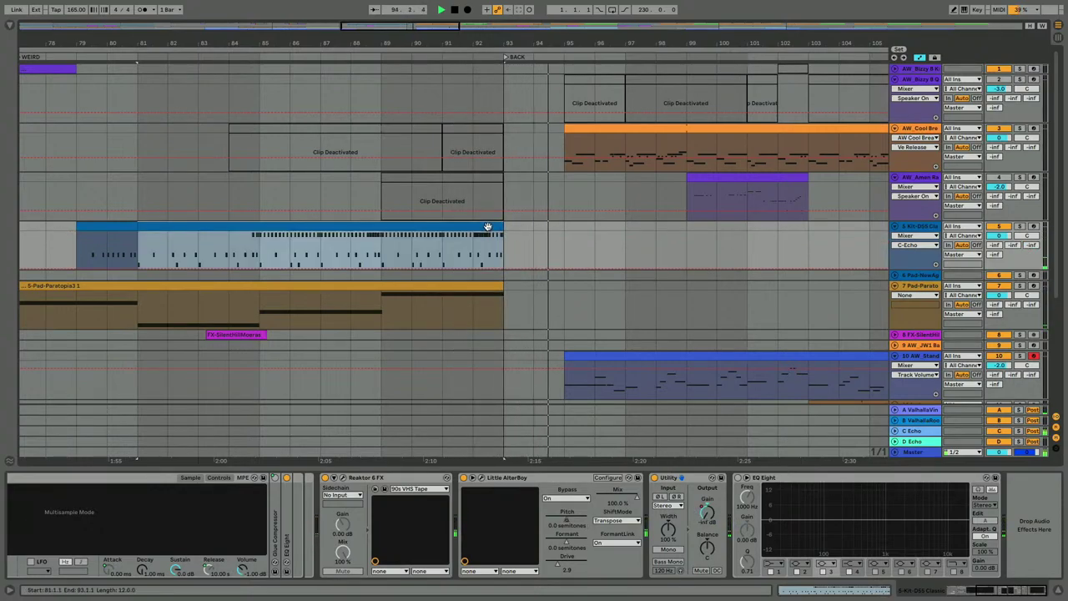
{"action": "key", "text": "space"}
{"action": "key", "text": "space"}
{"action": "left_click_drag", "start_coordinate": [1015, 28], "coordinate": [1012, 153]}
{"action": "left_click", "coordinate": [1011, 85]}
{"action": "left_click_drag", "start_coordinate": [1010, 88], "coordinate": [1063, 51]}
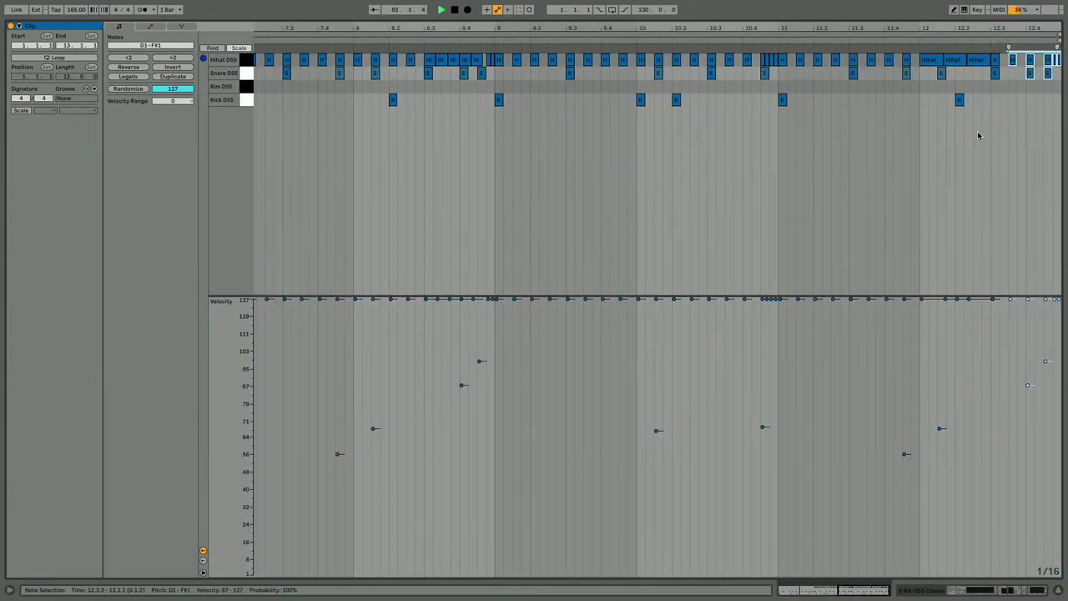
{"action": "left_click", "coordinate": [995, 60]}
{"action": "key", "text": "shift+Tab"}
{"action": "scroll", "coordinate": [601, 184], "scroll_direction": "up", "scroll_amount": 3}
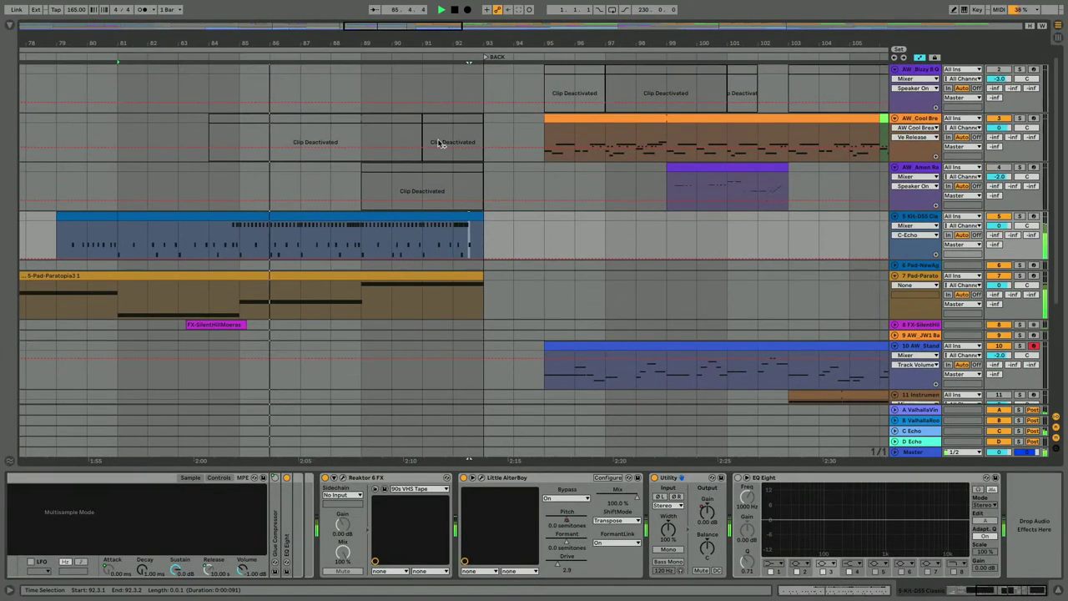
Step: Draw Kit-DS5's C-Echo send automation at maximum from 92.3 to bar 93, and at minimum elsewhere
{"action": "left_click_drag", "start_coordinate": [469, 42], "coordinate": [472, 44]}
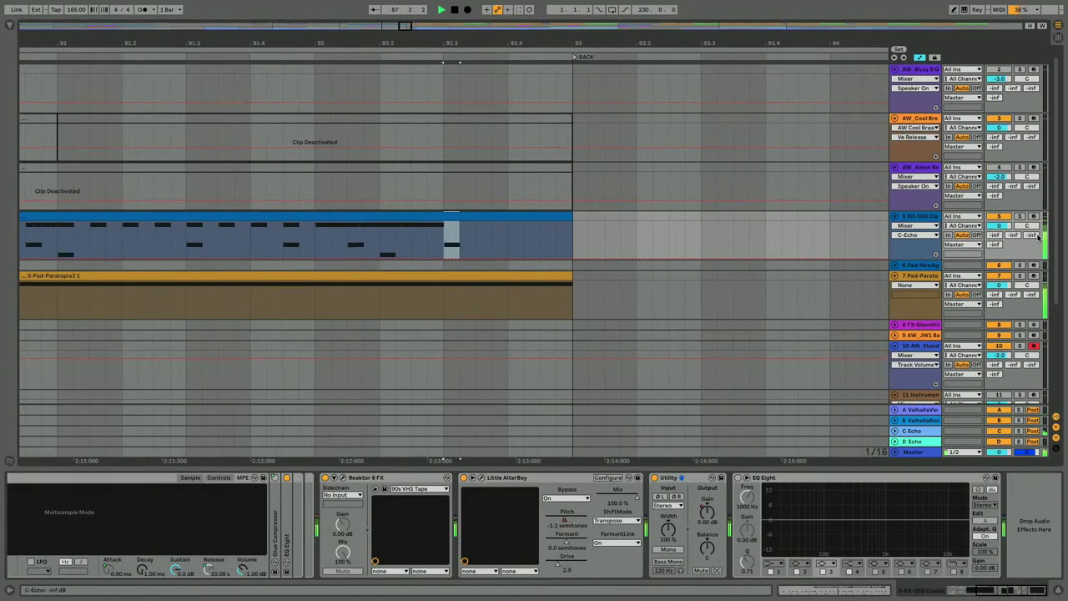
{"action": "key", "text": "a"}
{"action": "key", "text": "a"}
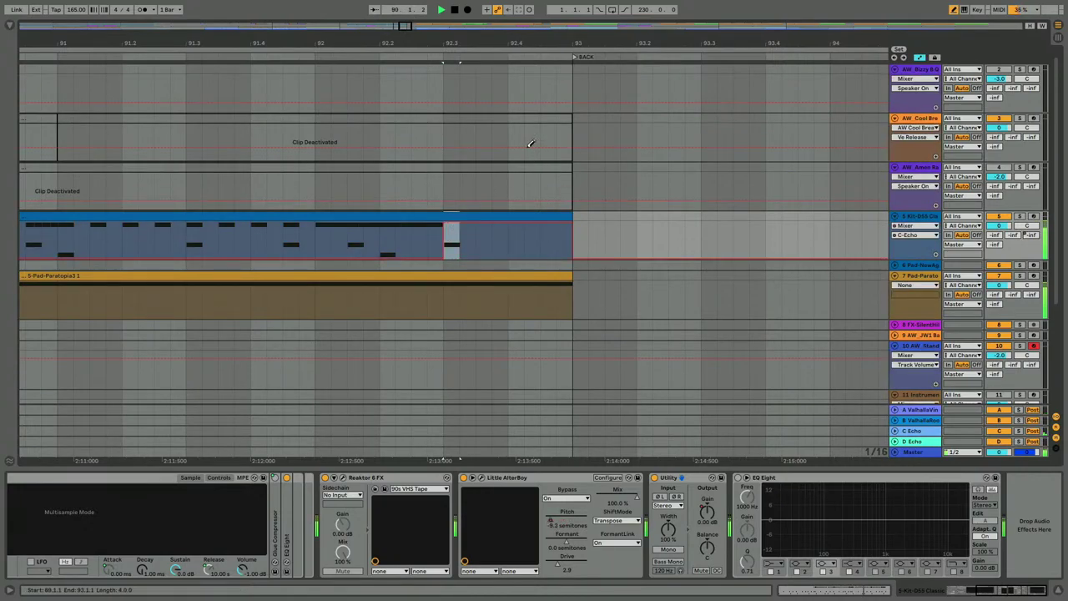
{"action": "left_click_drag", "start_coordinate": [512, 45], "coordinate": [513, 17]}
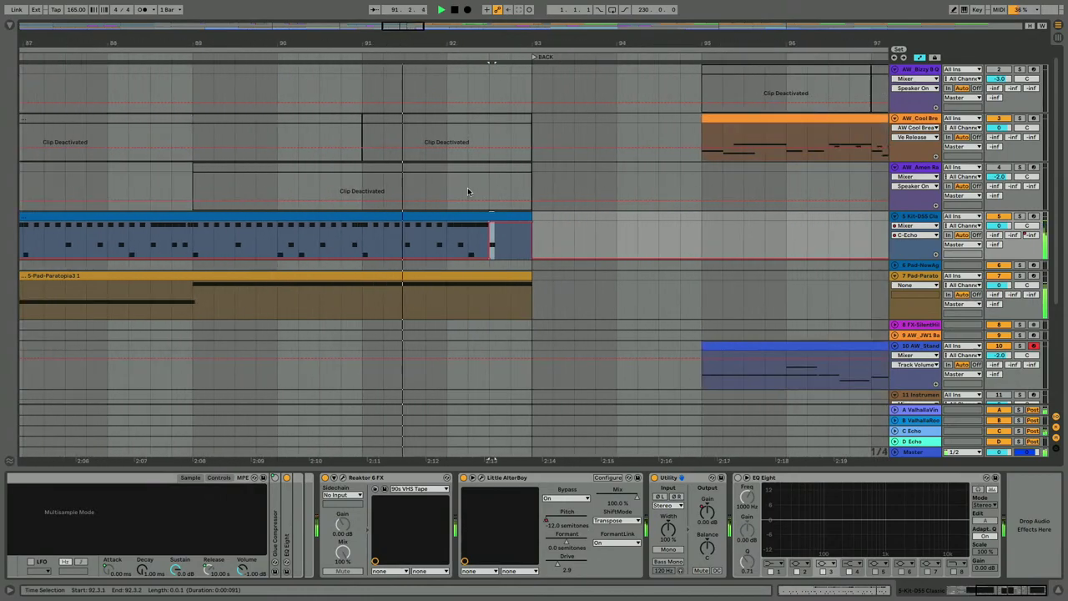
Step: Play the breakdown drums from bar 81 and examine the notes in Kit-DS5's second clip
{"action": "key", "text": "a"}
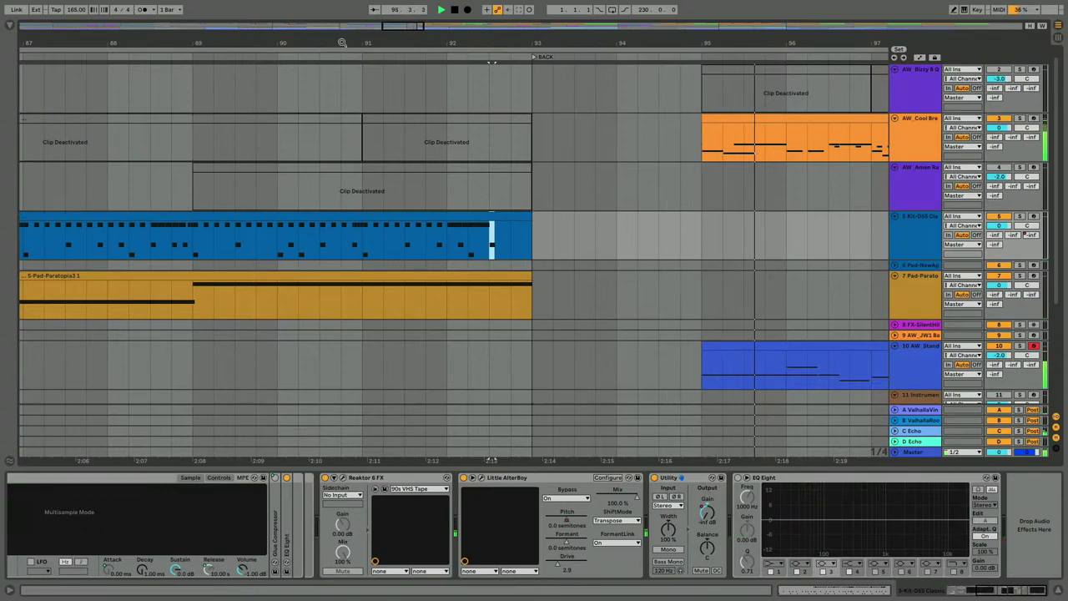
{"action": "left_click_drag", "start_coordinate": [342, 43], "coordinate": [342, 3]}
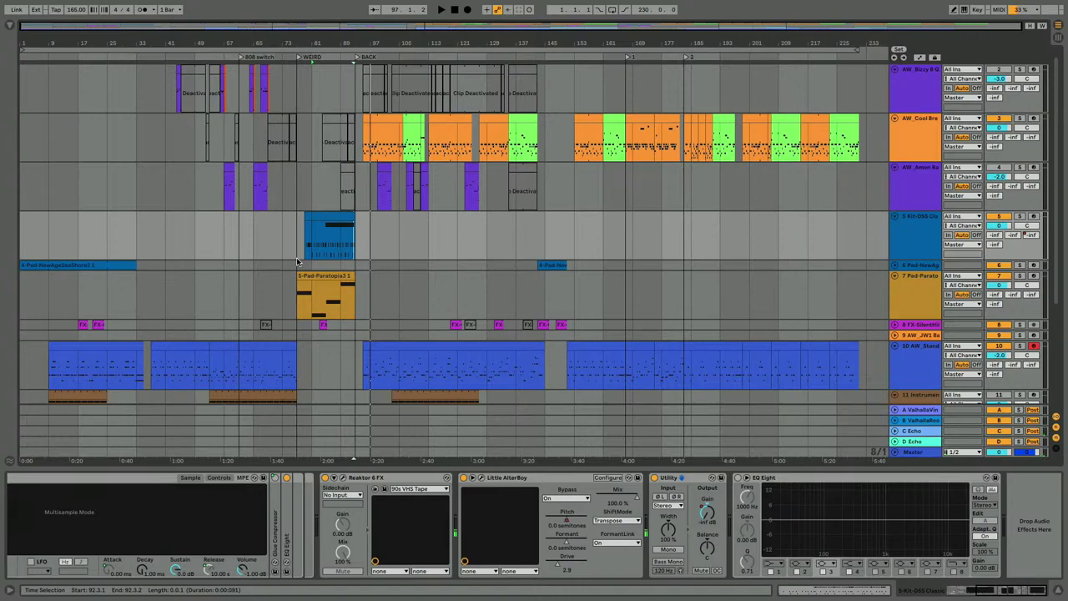
{"action": "key", "text": "space"}
{"action": "left_click_drag", "start_coordinate": [306, 42], "coordinate": [306, 67]}
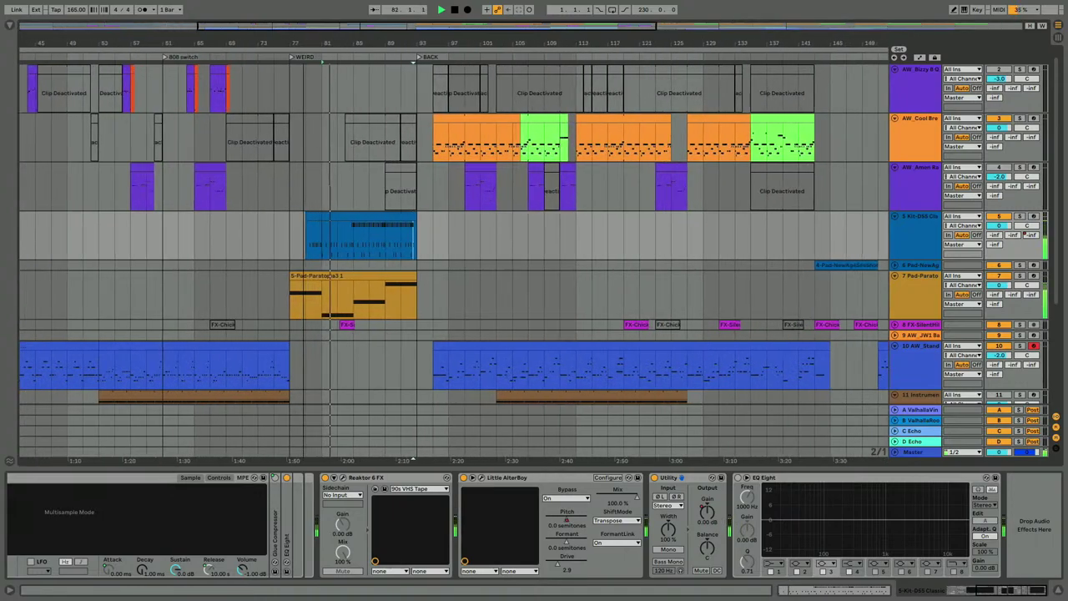
{"action": "double_click", "coordinate": [321, 244]}
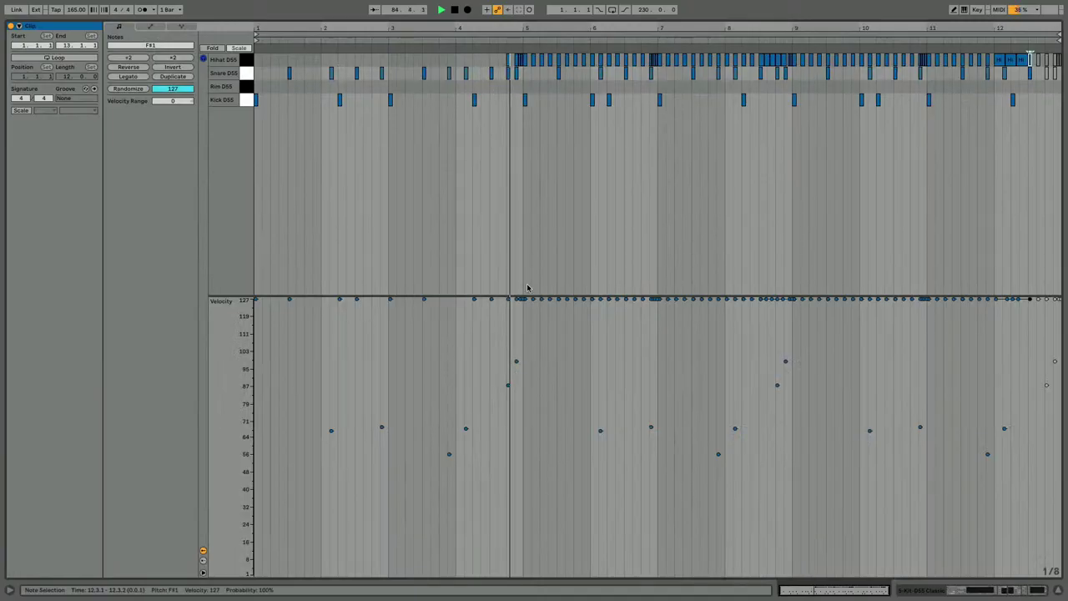
{"action": "key", "text": "shift+Tab"}
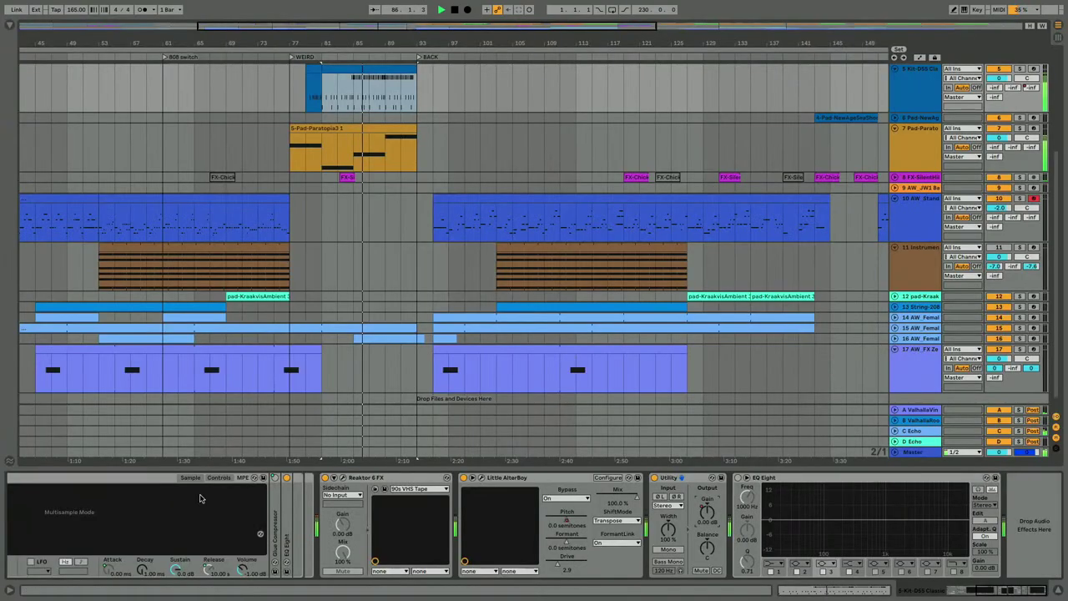
Step: Automate Hihat DS5's pitch on Kit-DS5 to drop at 84.3 and ramp back up to 0 st by bar 85
{"action": "scroll", "coordinate": [298, 549], "scroll_direction": "left", "scroll_amount": 5}
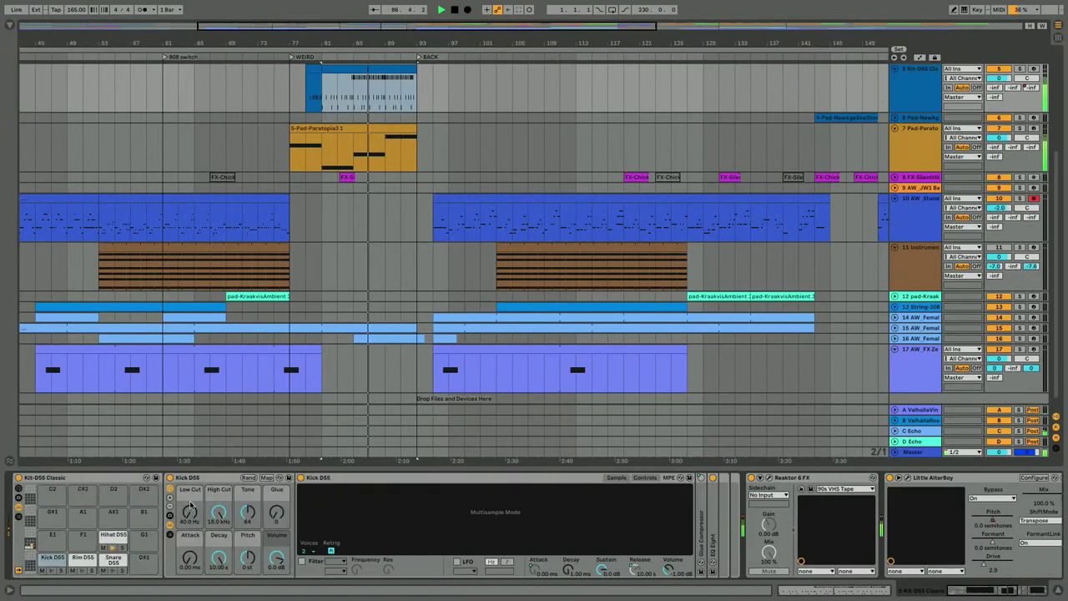
{"action": "left_click", "coordinate": [103, 537]}
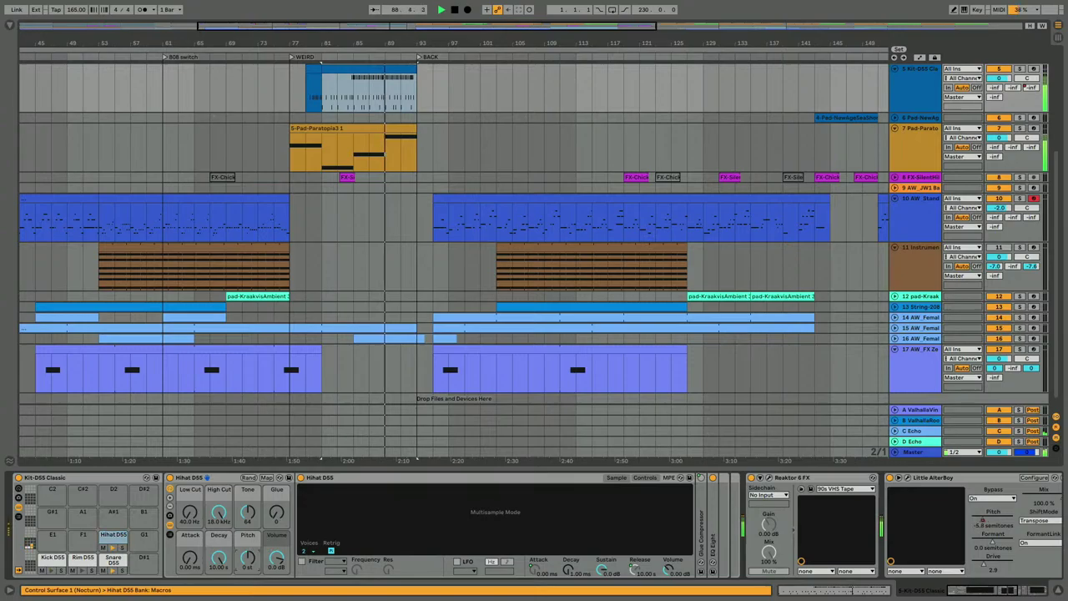
{"action": "key", "text": "a"}
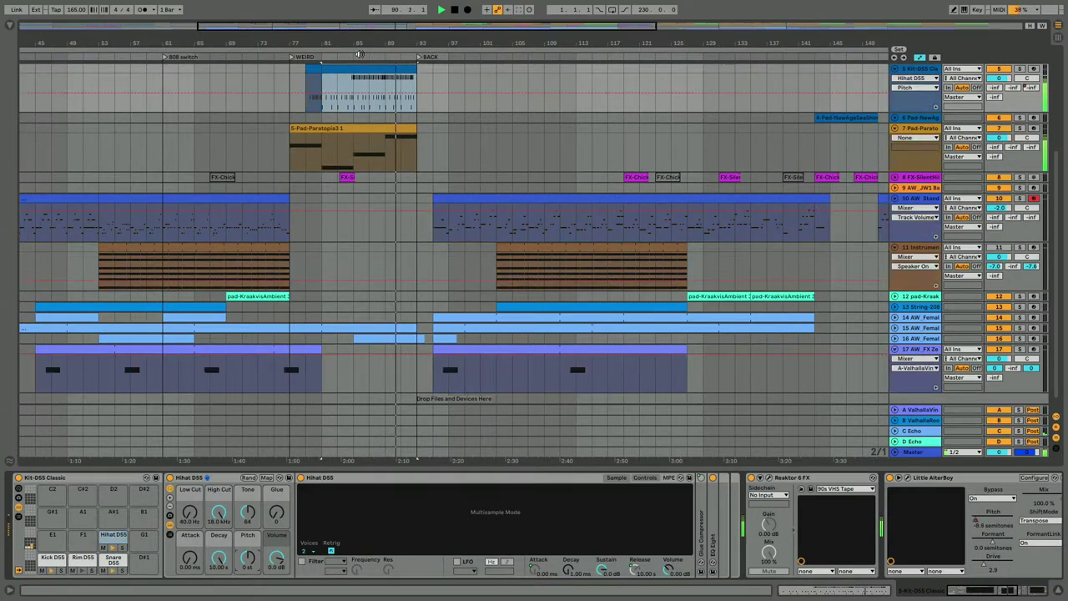
{"action": "left_click_drag", "start_coordinate": [347, 44], "coordinate": [367, 96]}
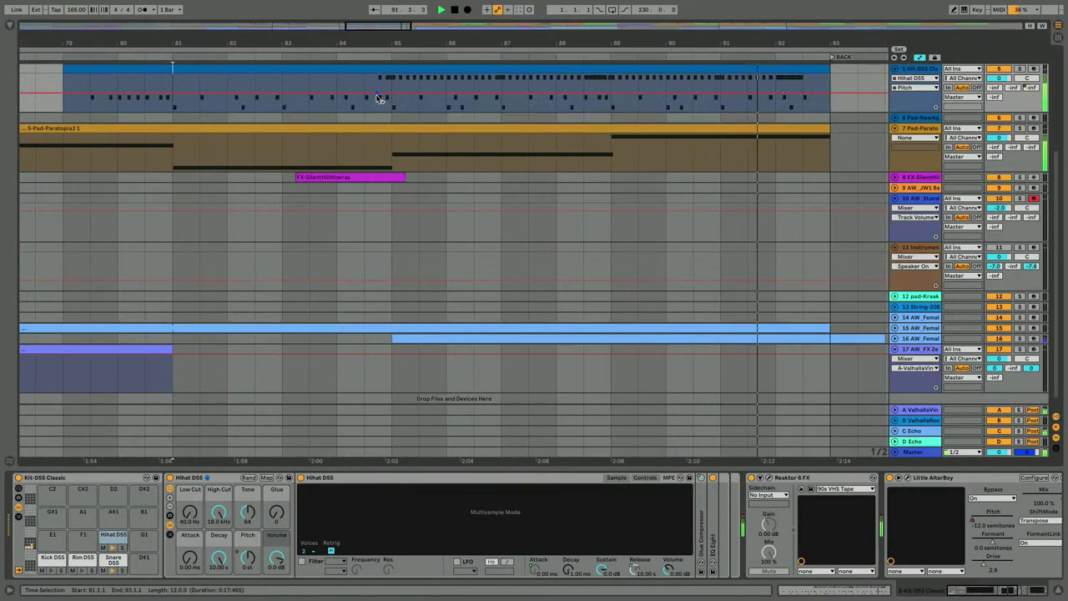
{"action": "left_click", "coordinate": [366, 94]}
{"action": "left_click", "coordinate": [390, 94]}
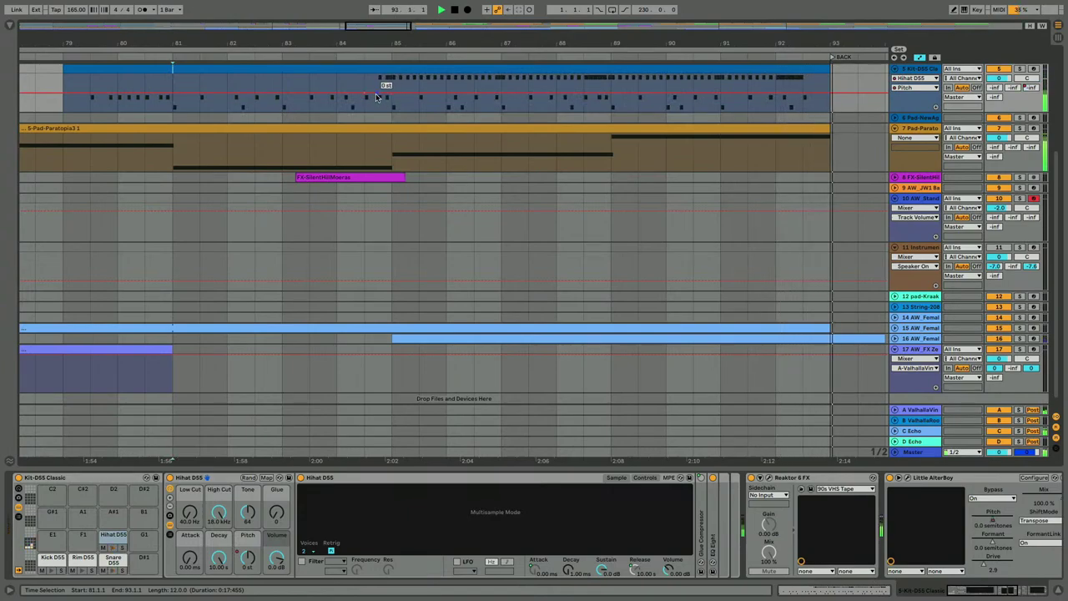
{"action": "left_click_drag", "start_coordinate": [377, 93], "coordinate": [365, 110]}
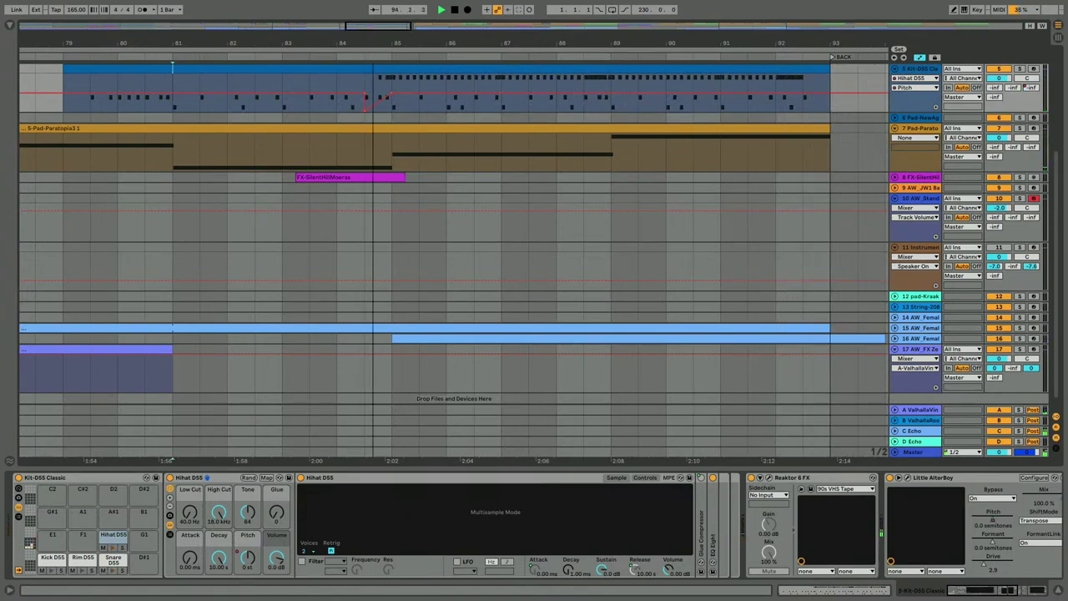
{"action": "left_click_drag", "start_coordinate": [373, 45], "coordinate": [373, 95]}
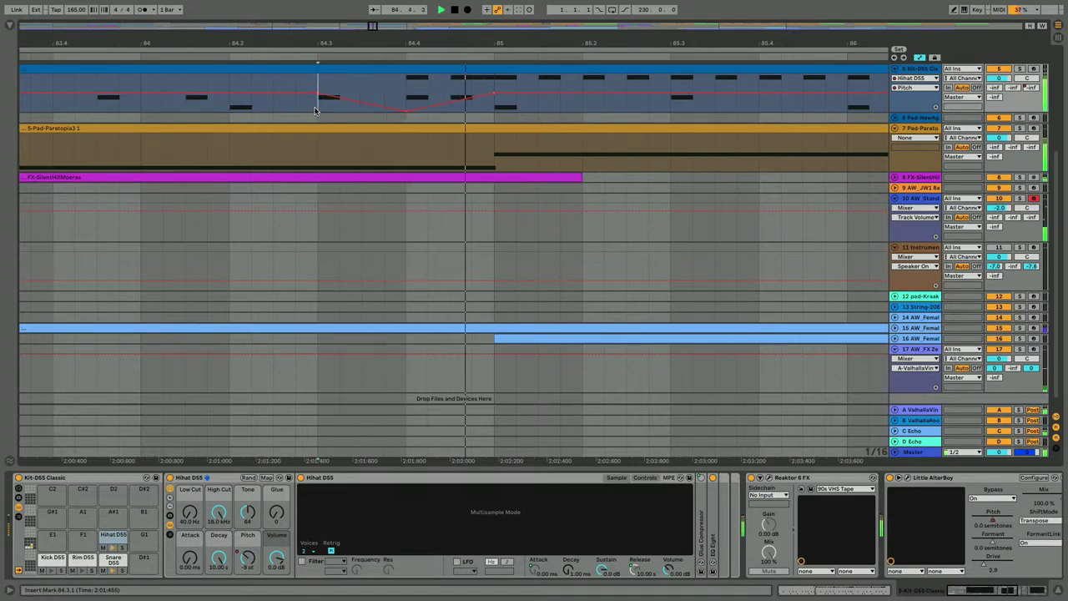
{"action": "mouse_move", "coordinate": [412, 41]}
{"action": "left_mouse_down"}
{"action": "mouse_move", "coordinate": [413, 1]}
{"action": "mouse_move", "coordinate": [412, 34]}
{"action": "left_mouse_up"}
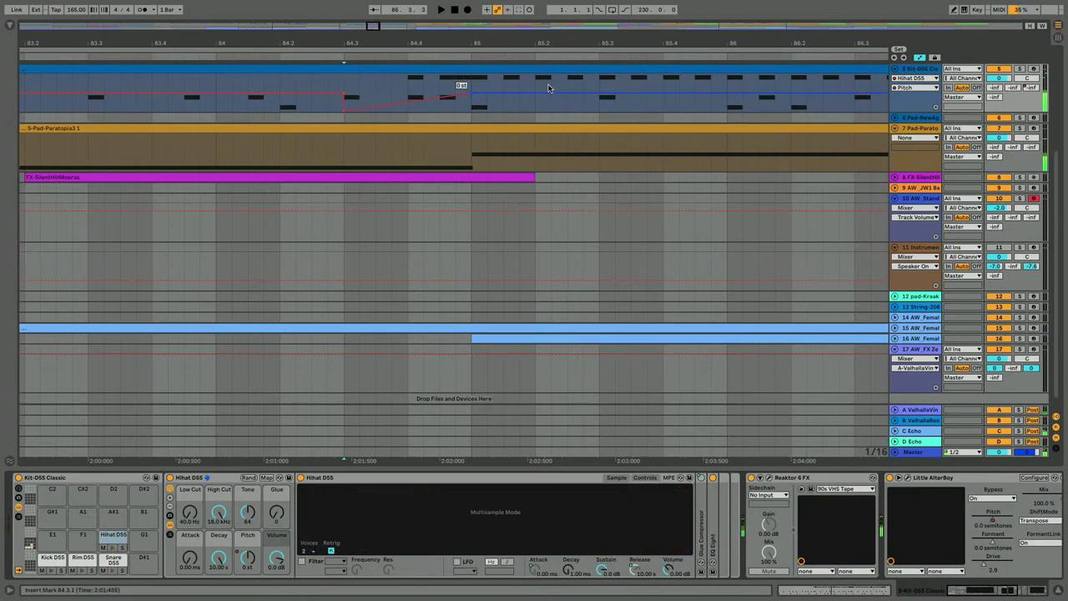
Step: Audition the breakdown from the WEIRD locator at bar 77 and look over the surrounding tracks
{"action": "left_click_drag", "start_coordinate": [518, 42], "coordinate": [329, 44]}
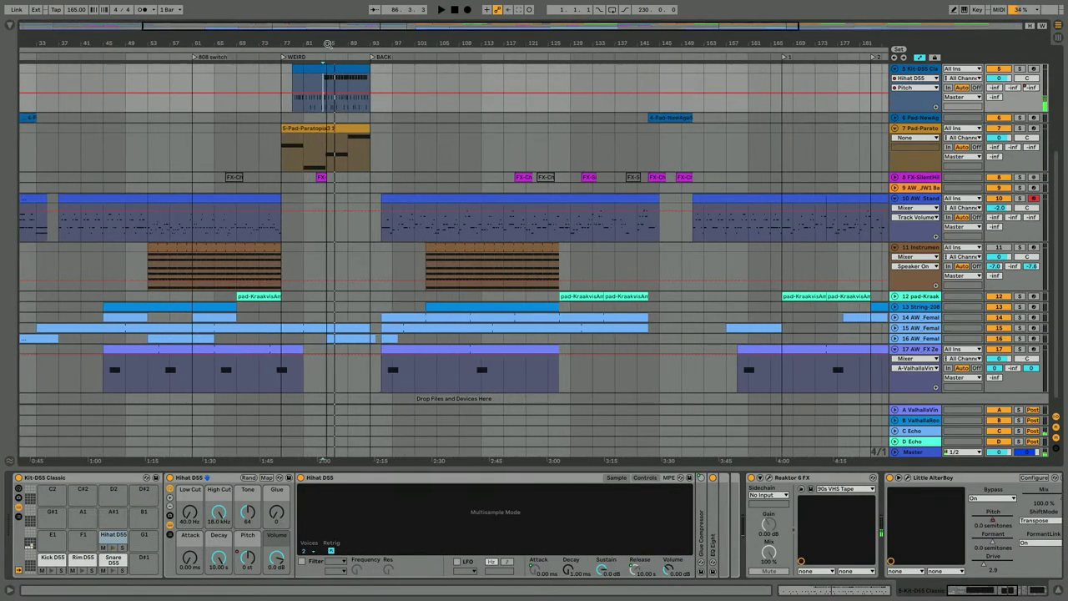
{"action": "left_click", "coordinate": [281, 107]}
{"action": "key", "text": "space"}
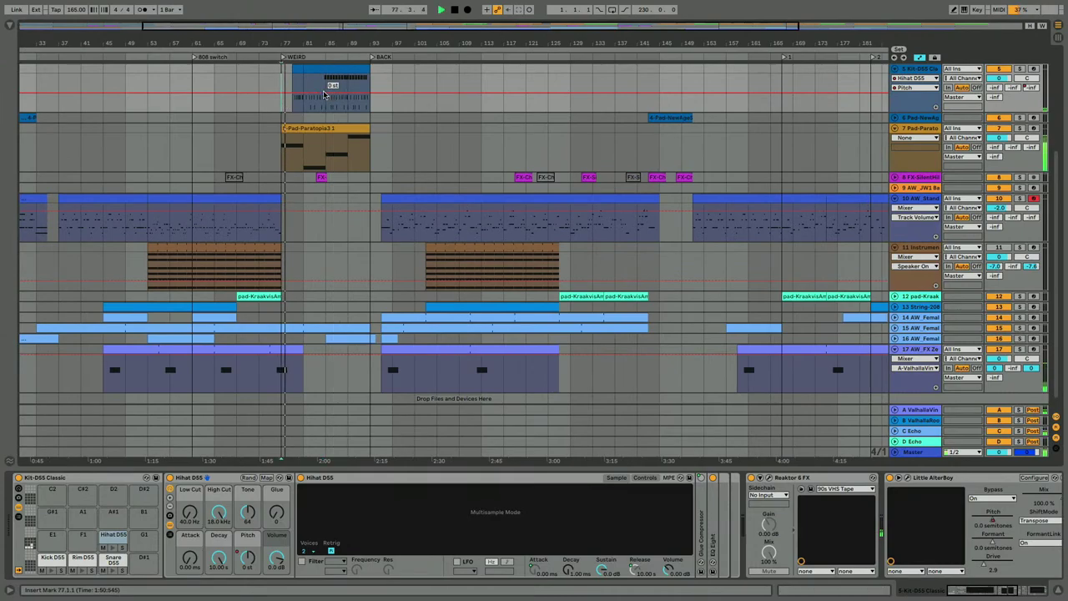
{"action": "scroll", "coordinate": [278, 203], "scroll_direction": "up", "scroll_amount": 3}
{"action": "scroll", "coordinate": [278, 203], "scroll_direction": "left", "scroll_amount": 1}
{"action": "scroll", "coordinate": [308, 322], "scroll_direction": "down", "scroll_amount": 3}
{"action": "scroll", "coordinate": [308, 323], "scroll_direction": "left", "scroll_amount": 1}
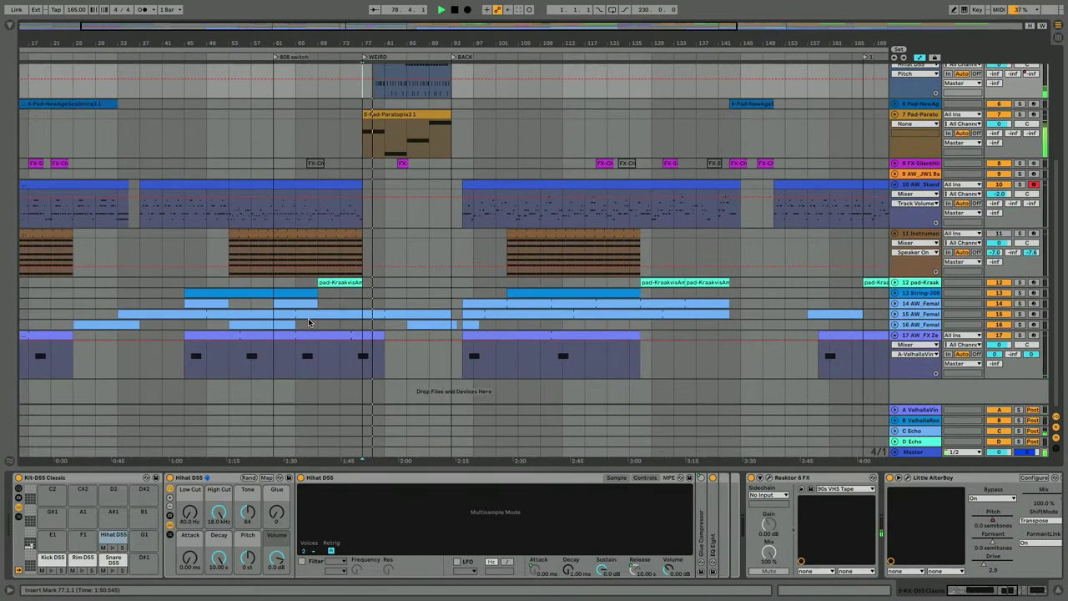
Step: Trim the AW_FX ZeroG clips leading into the breakdown to end at bar 73, and play from there
{"action": "left_click", "coordinate": [378, 336]}
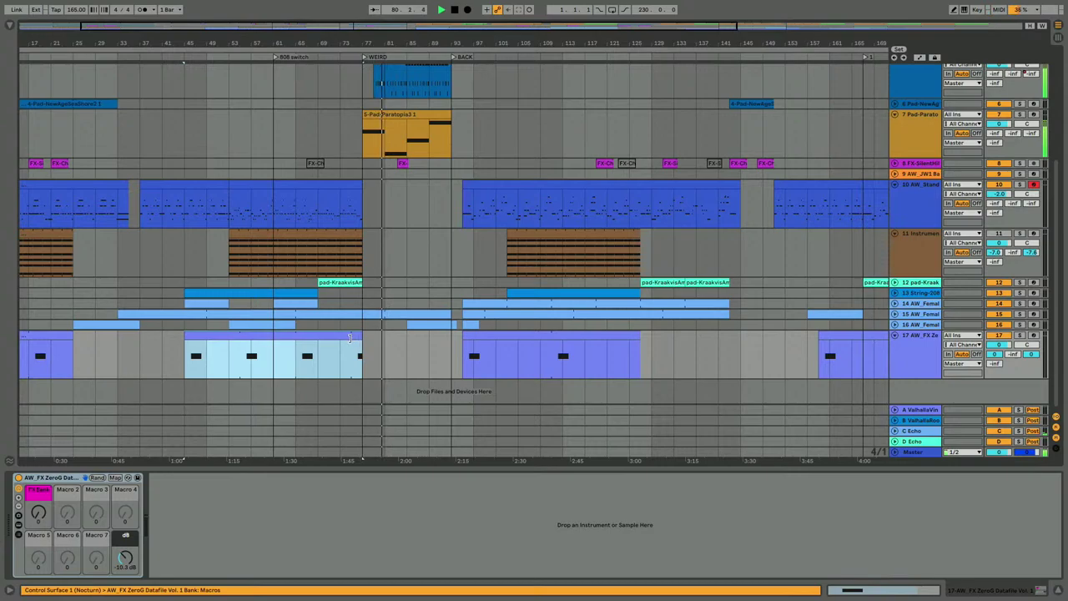
{"action": "left_click_drag", "start_coordinate": [350, 338], "coordinate": [340, 338]}
{"action": "left_click", "coordinate": [337, 369]}
{"action": "key", "text": "space"}
{"action": "key", "text": "space"}
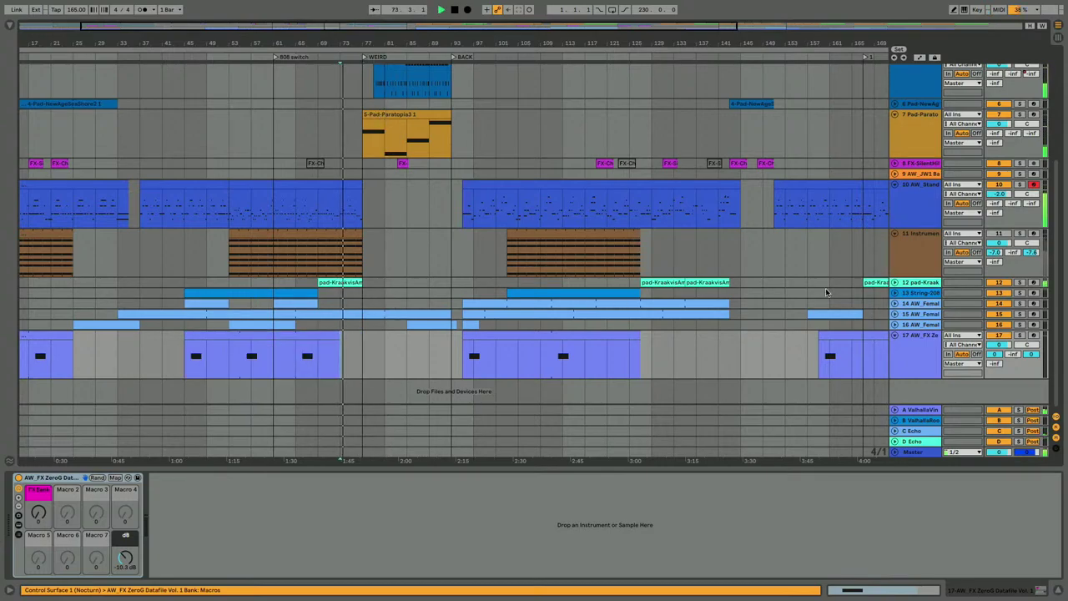
Step: Unfold the pad-Kraakvis track and replay the transition into the breakdown from bars 77 and 73
{"action": "left_click", "coordinate": [895, 283]}
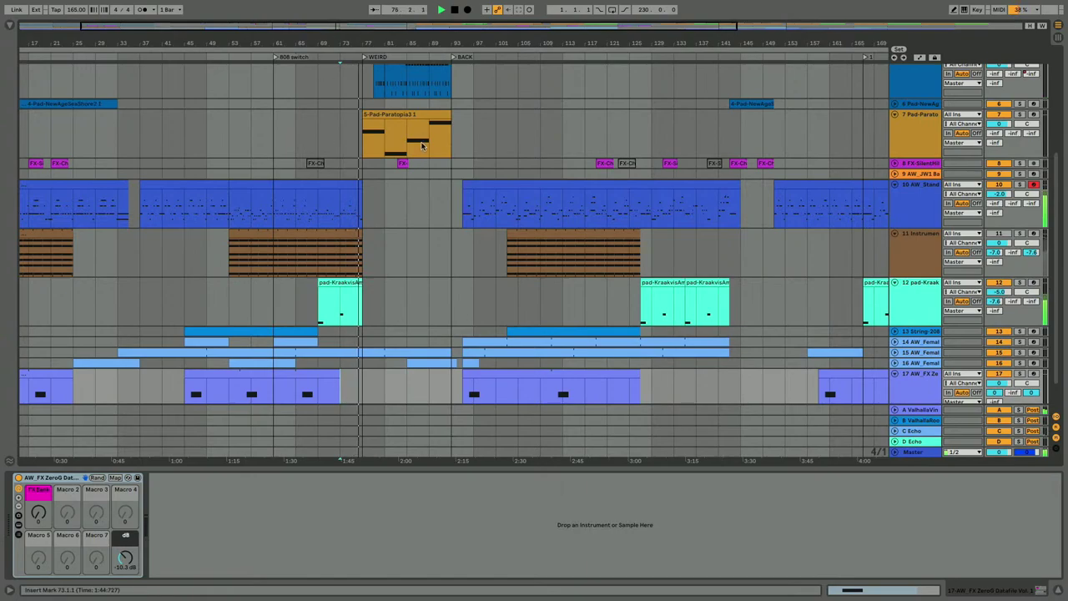
{"action": "scroll", "coordinate": [388, 87], "scroll_direction": "up", "scroll_amount": 5}
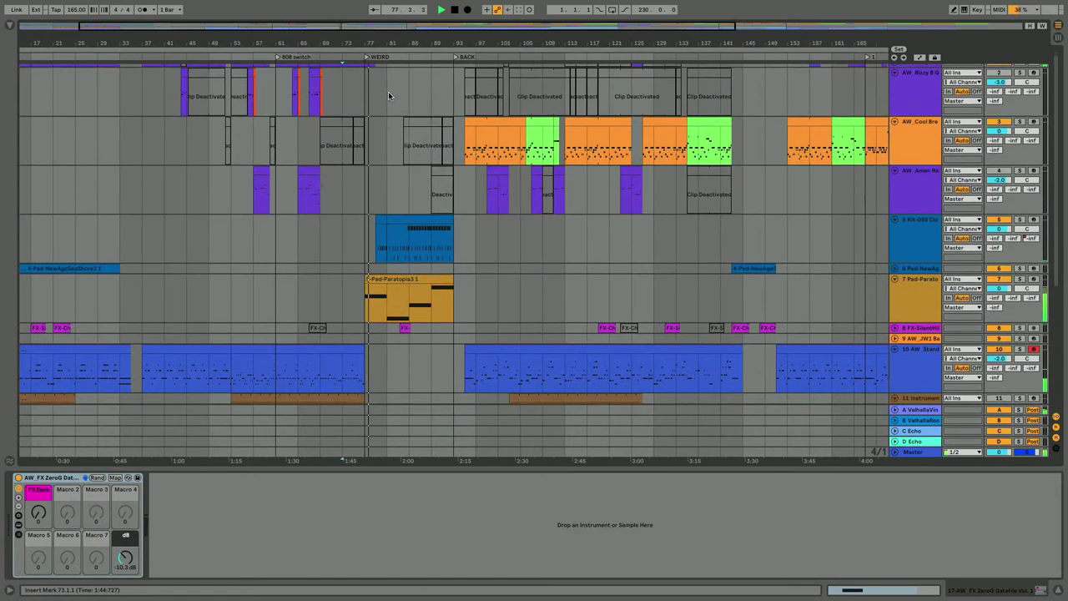
{"action": "scroll", "coordinate": [367, 233], "scroll_direction": "down", "scroll_amount": 6}
{"action": "scroll", "coordinate": [354, 236], "scroll_direction": "up", "scroll_amount": 5}
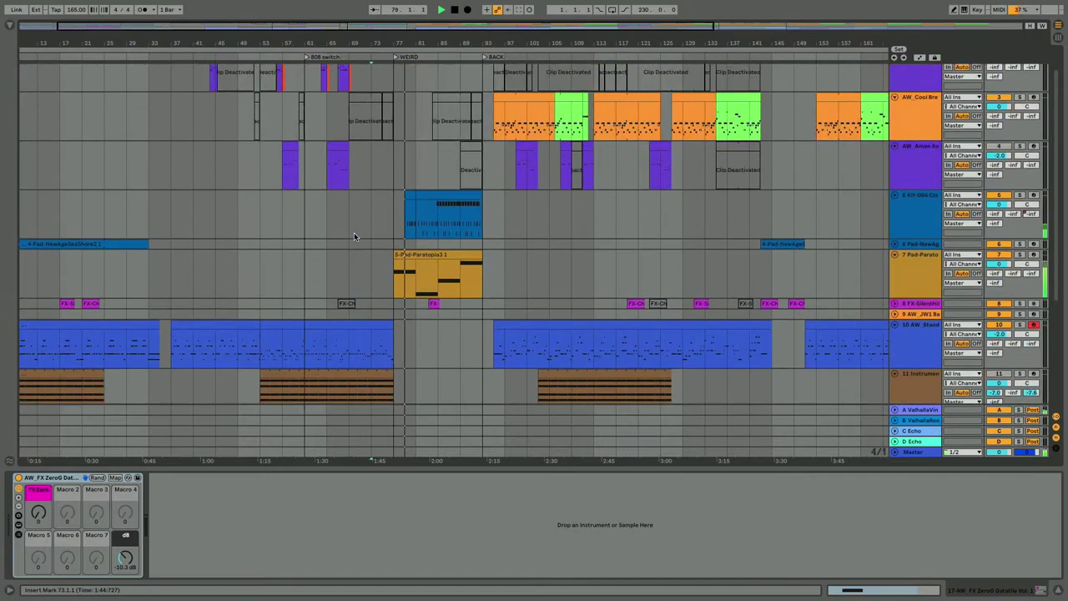
{"action": "left_click", "coordinate": [394, 219]}
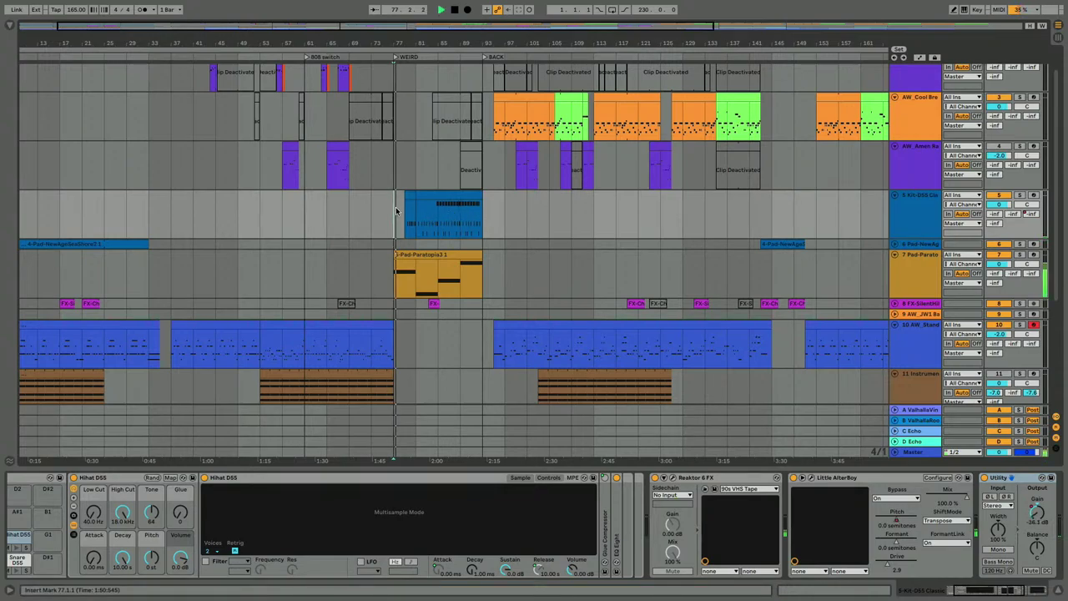
{"action": "key", "text": "space"}
{"action": "scroll", "coordinate": [424, 251], "scroll_direction": "down", "scroll_amount": 1}
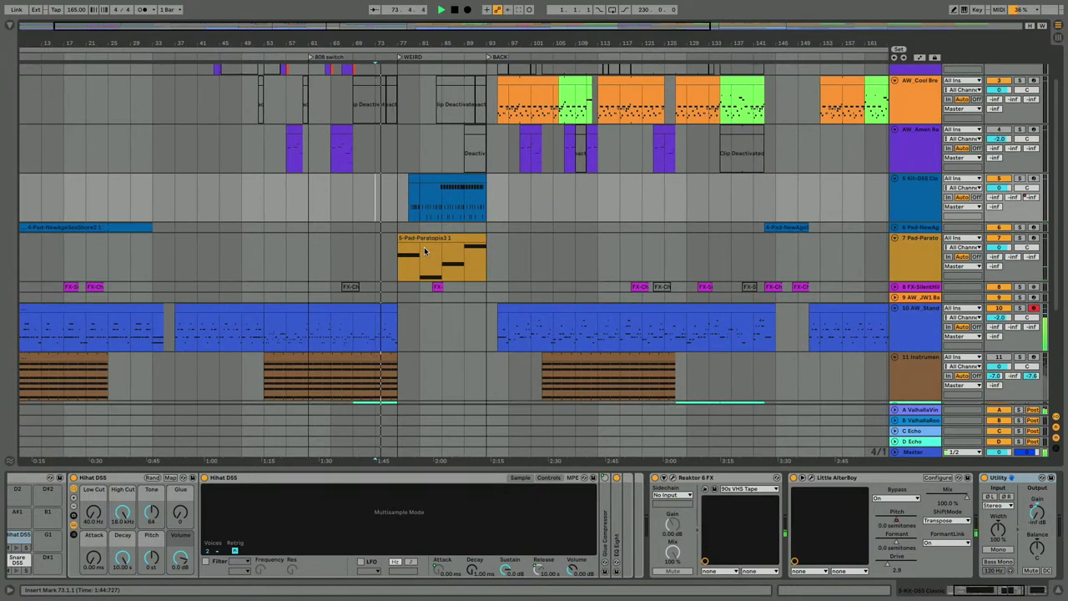
Step: Try extending the AW_Standard 808 clip past bar 77 to end at 77.2.3, and audition it from 76.4.2
{"action": "scroll", "coordinate": [396, 249], "scroll_direction": "up", "scroll_amount": 8}
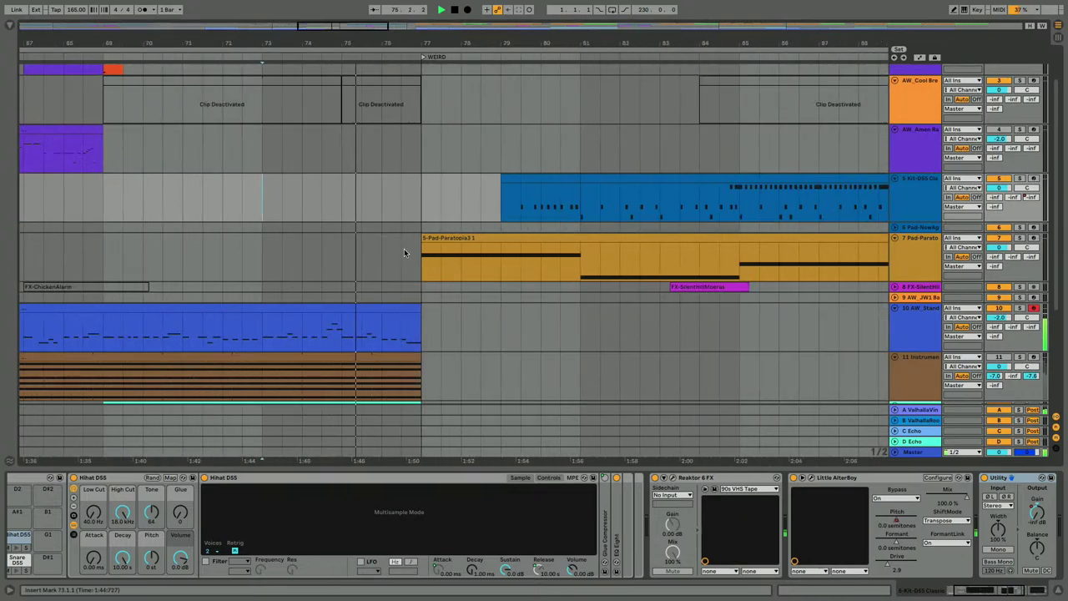
{"action": "left_click_drag", "start_coordinate": [420, 310], "coordinate": [441, 310]}
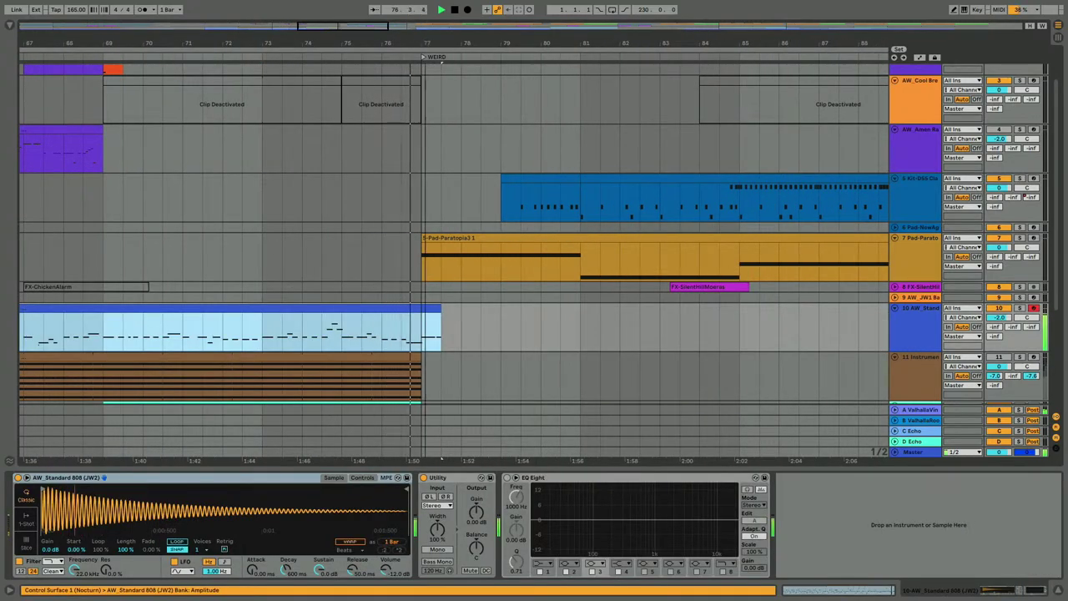
{"action": "left_click_drag", "start_coordinate": [424, 43], "coordinate": [427, 183]}
{"action": "left_click_drag", "start_coordinate": [585, 309], "coordinate": [538, 309]}
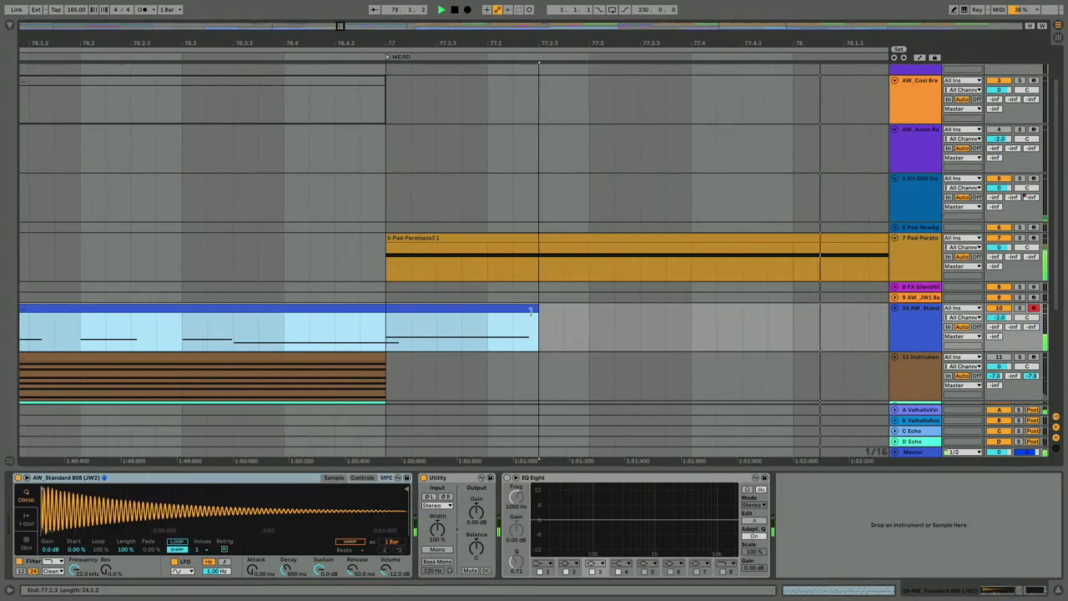
{"action": "left_click", "coordinate": [319, 340]}
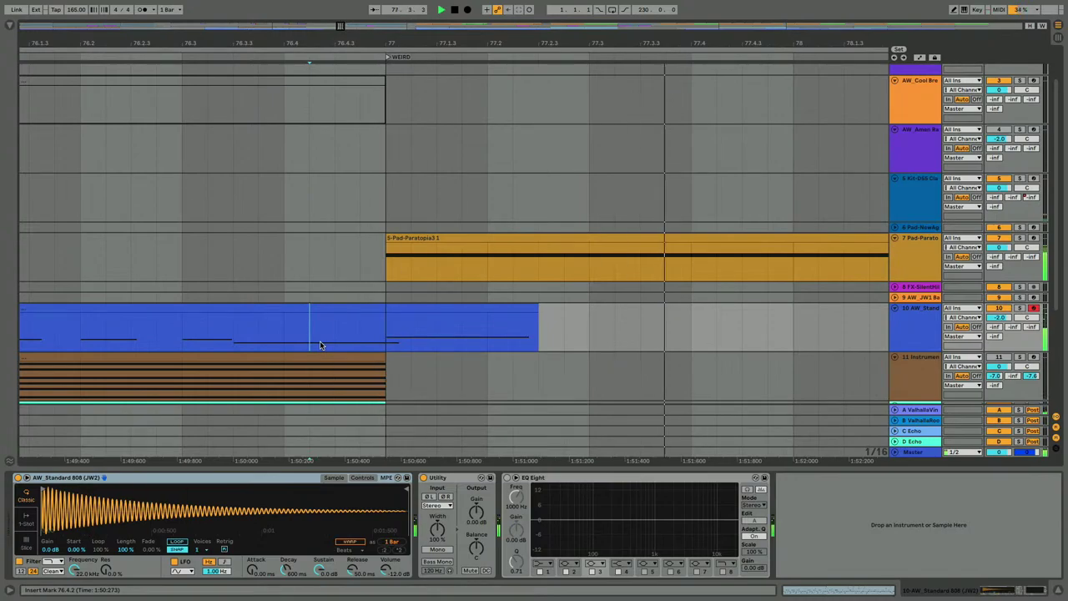
{"action": "left_click_drag", "start_coordinate": [363, 42], "coordinate": [363, 3]}
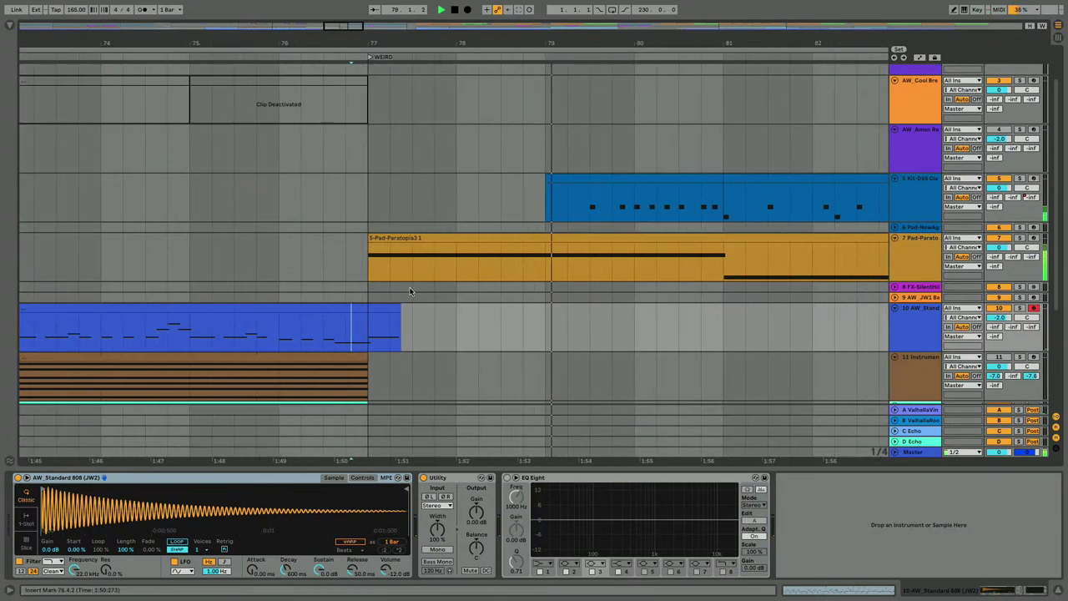
Step: Try a separate AW_Standard 808 clip from bar 77 to 78, check its notes, and delete it
{"action": "left_click_drag", "start_coordinate": [401, 318], "coordinate": [365, 326]}
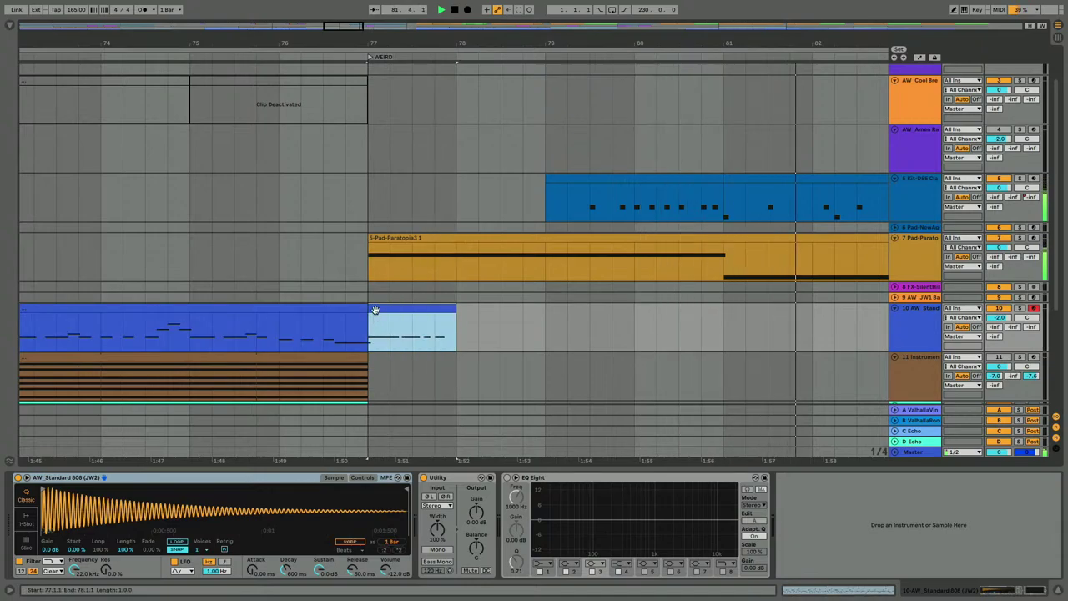
{"action": "double_click", "coordinate": [369, 323]}
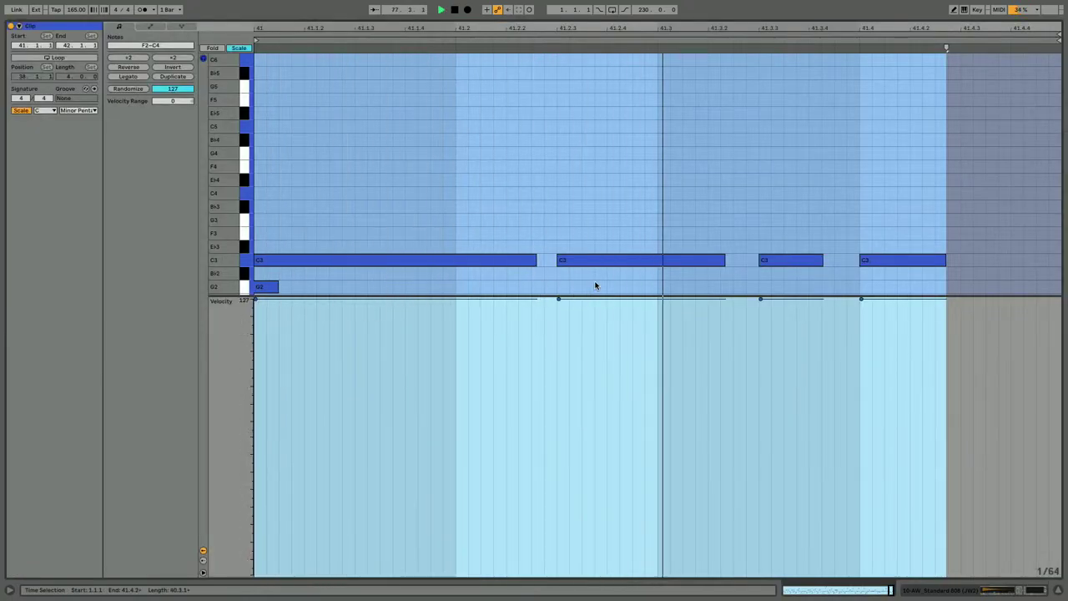
{"action": "scroll", "coordinate": [639, 203], "scroll_direction": "down", "scroll_amount": 4}
{"action": "key", "text": "shift+Tab"}
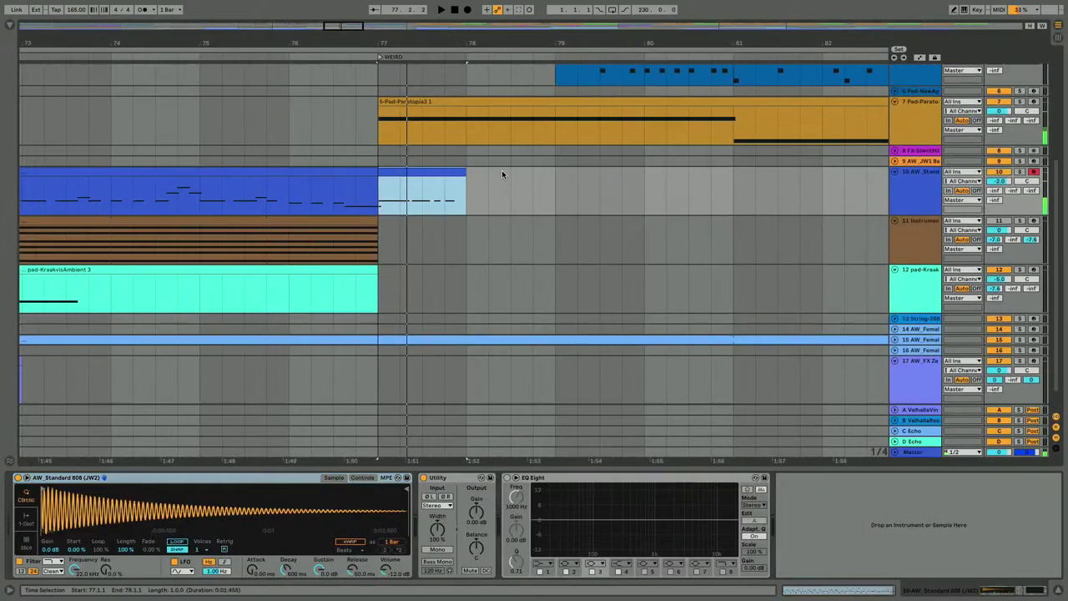
{"action": "scroll", "coordinate": [502, 172], "scroll_direction": "up", "scroll_amount": 1}
{"action": "key", "text": "Delete"}
Step: Audition the bass transition from 76.2, and examine the AW_Standard 808 clip's notes while playing from bar 53
{"action": "left_click", "coordinate": [335, 220]}
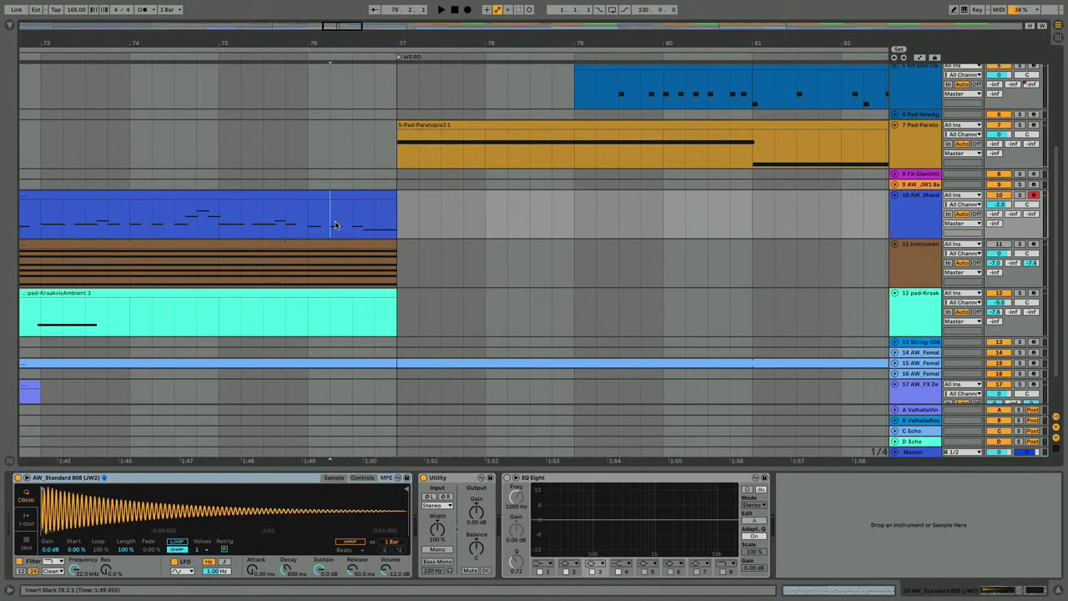
{"action": "key", "text": "space"}
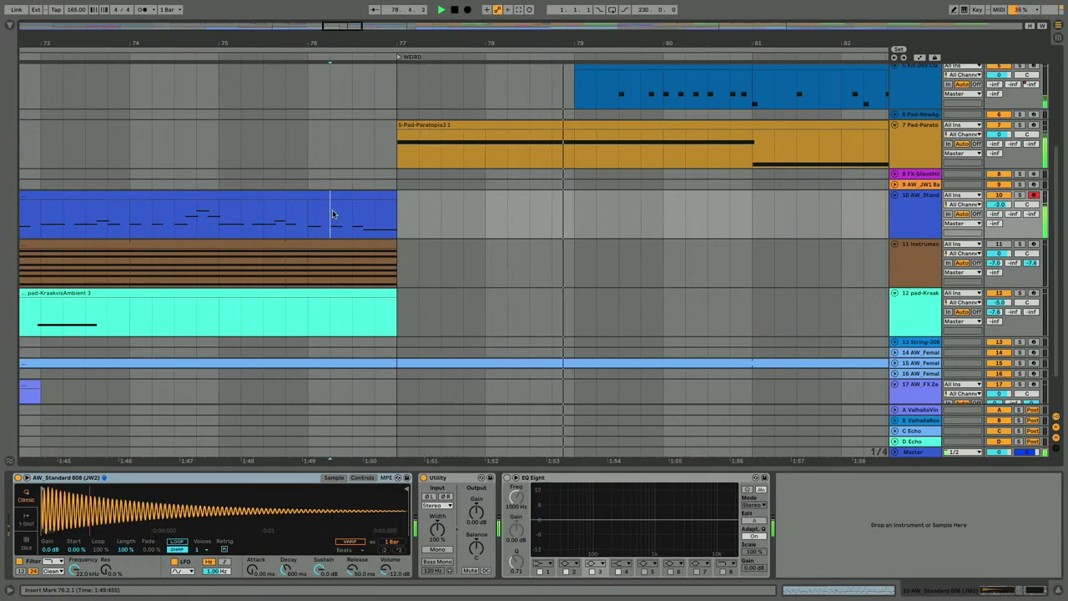
{"action": "left_click", "coordinate": [272, 191]}
{"action": "key", "text": "shift+Tab"}
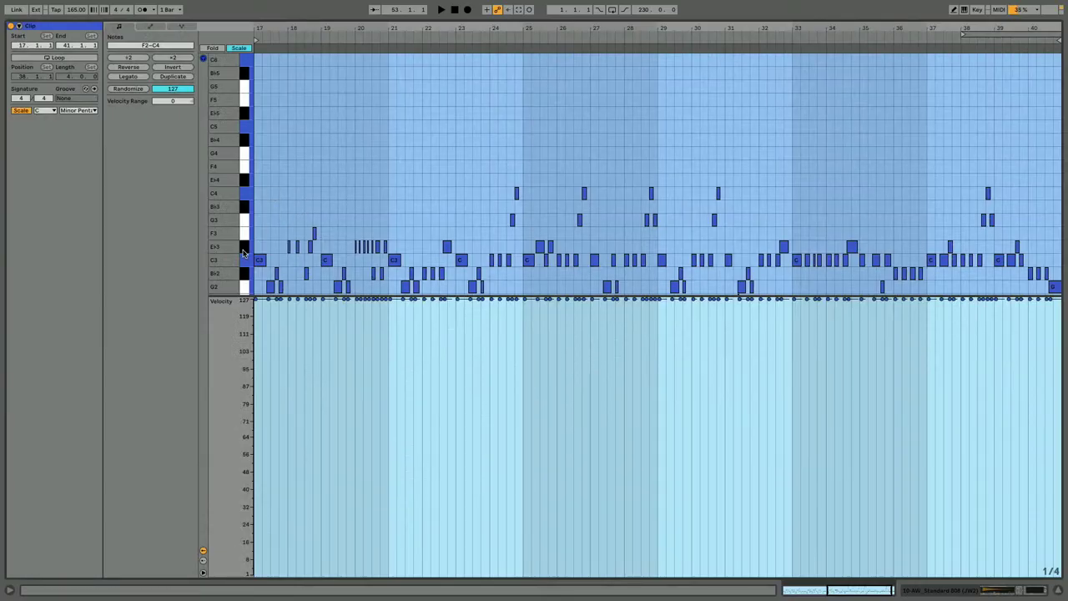
{"action": "scroll", "coordinate": [268, 241], "scroll_direction": "down", "scroll_amount": 3}
{"action": "scroll", "coordinate": [268, 241], "scroll_direction": "left", "scroll_amount": 2}
{"action": "key", "text": "space"}
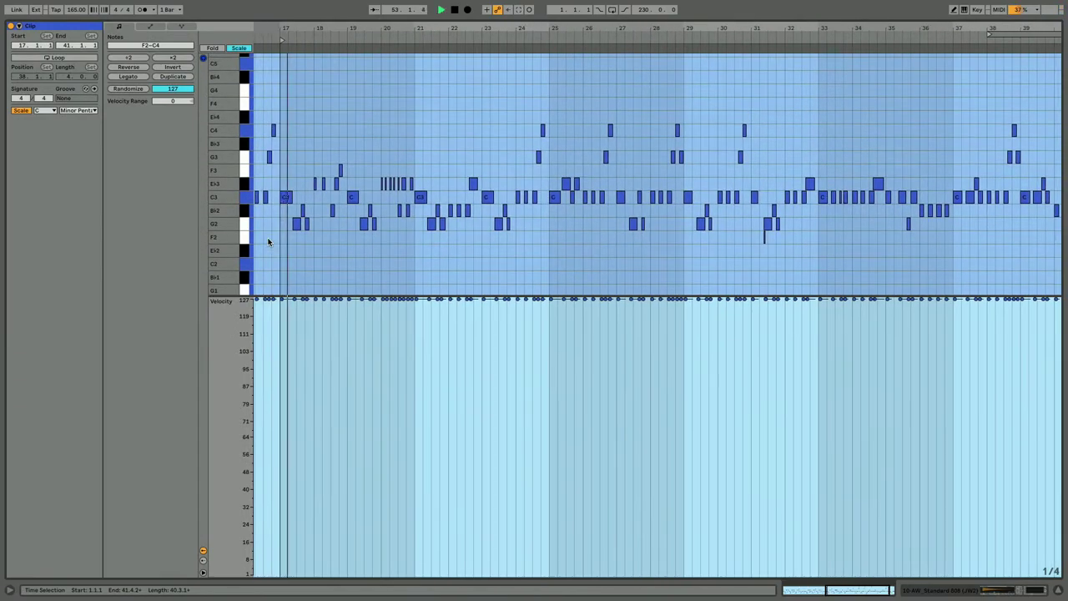
Step: Replay the bass transition into the breakdown from 76.3.1 and 74.3.1, and unfold the AW_Bizzy B Kick Back Break track
{"action": "key", "text": "shift+Tab"}
{"action": "left_click", "coordinate": [409, 230]}
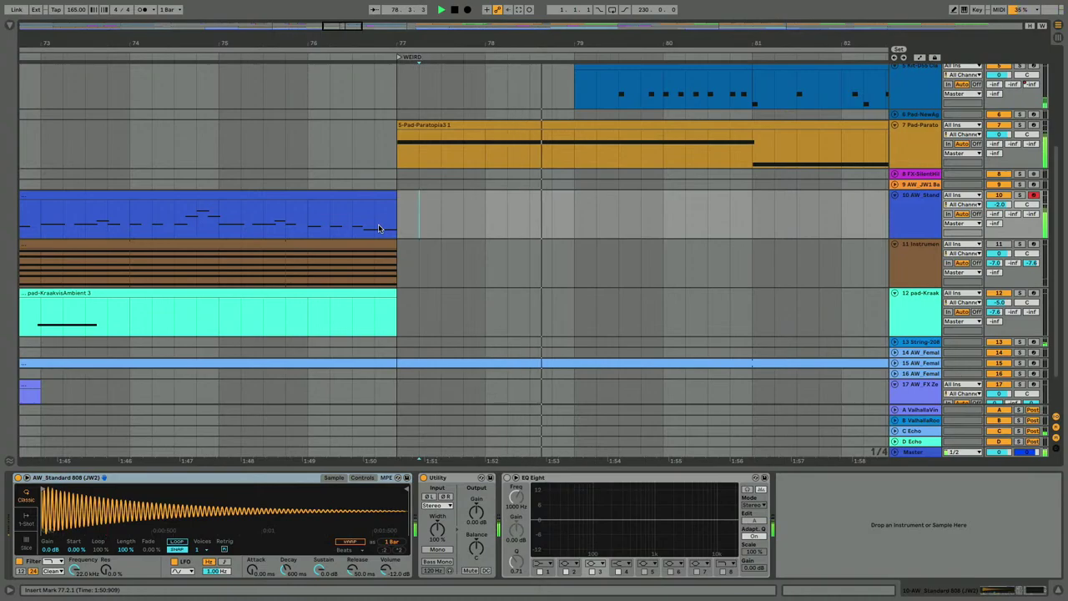
{"action": "left_click", "coordinate": [356, 228]}
{"action": "key", "text": "space"}
{"action": "key", "text": "space"}
{"action": "scroll", "coordinate": [355, 192], "scroll_direction": "up", "scroll_amount": 3}
{"action": "scroll", "coordinate": [355, 192], "scroll_direction": "left", "scroll_amount": 2}
{"action": "scroll", "coordinate": [355, 192], "scroll_direction": "up", "scroll_amount": 2}
{"action": "scroll", "coordinate": [354, 192], "scroll_direction": "left", "scroll_amount": 1}
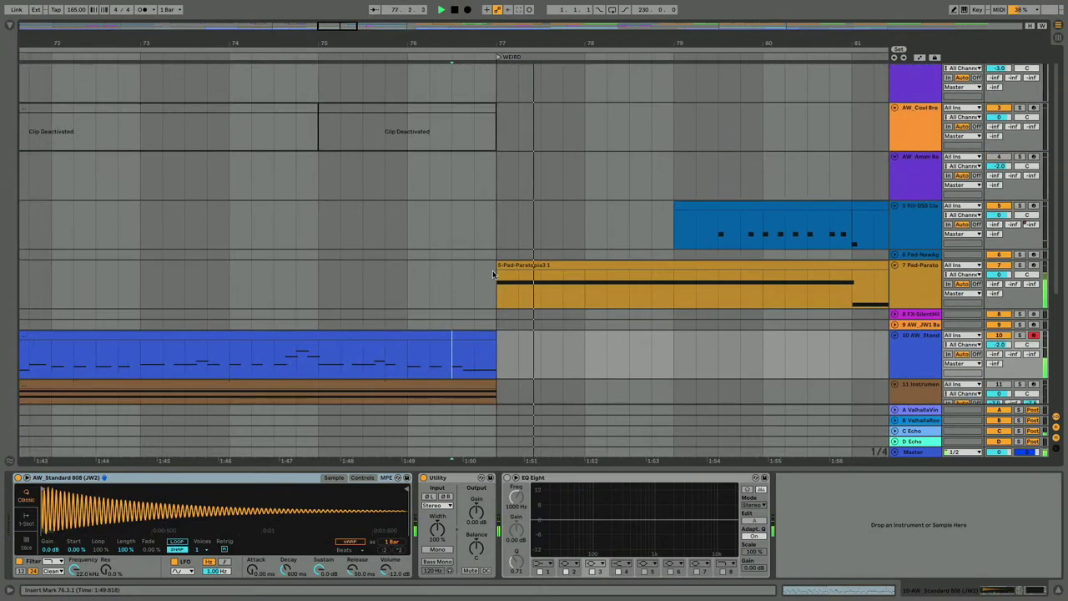
{"action": "left_click", "coordinate": [276, 282]}
{"action": "scroll", "coordinate": [277, 282], "scroll_direction": "up", "scroll_amount": 1}
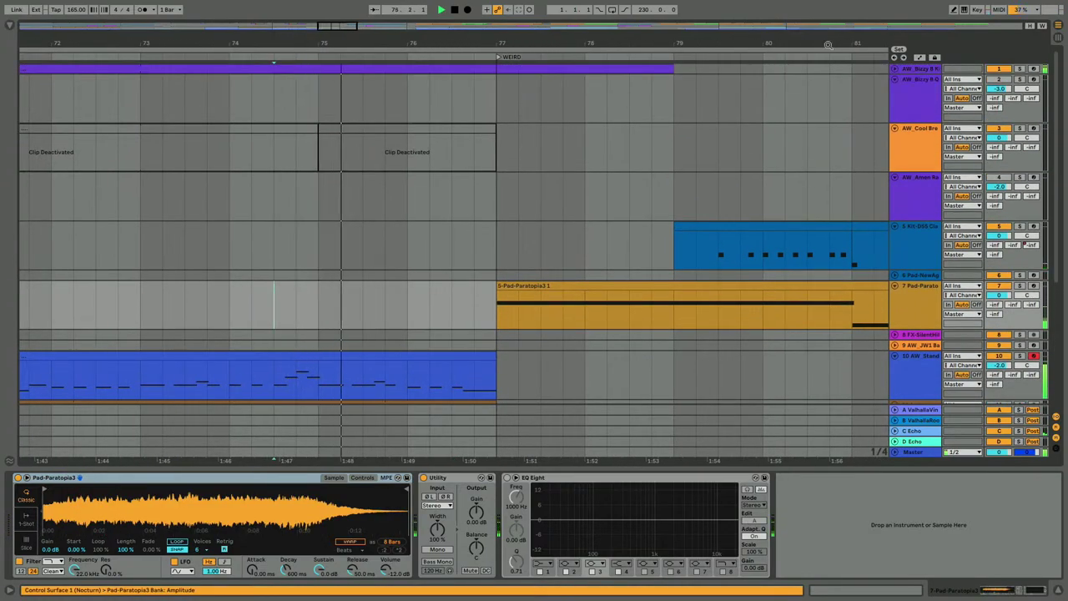
{"action": "left_click", "coordinate": [892, 68]}
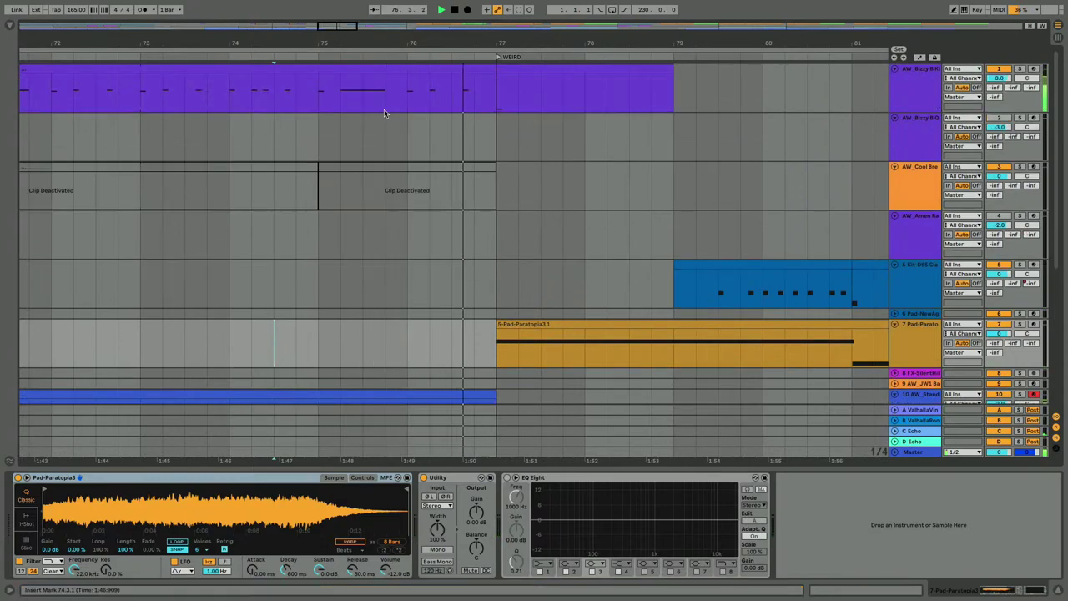
Step: Try adding an STS hit at 4.4.1 to the Bizzy B Kick Back Break clip before bar 77, and undo it
{"action": "double_click", "coordinate": [459, 74]}
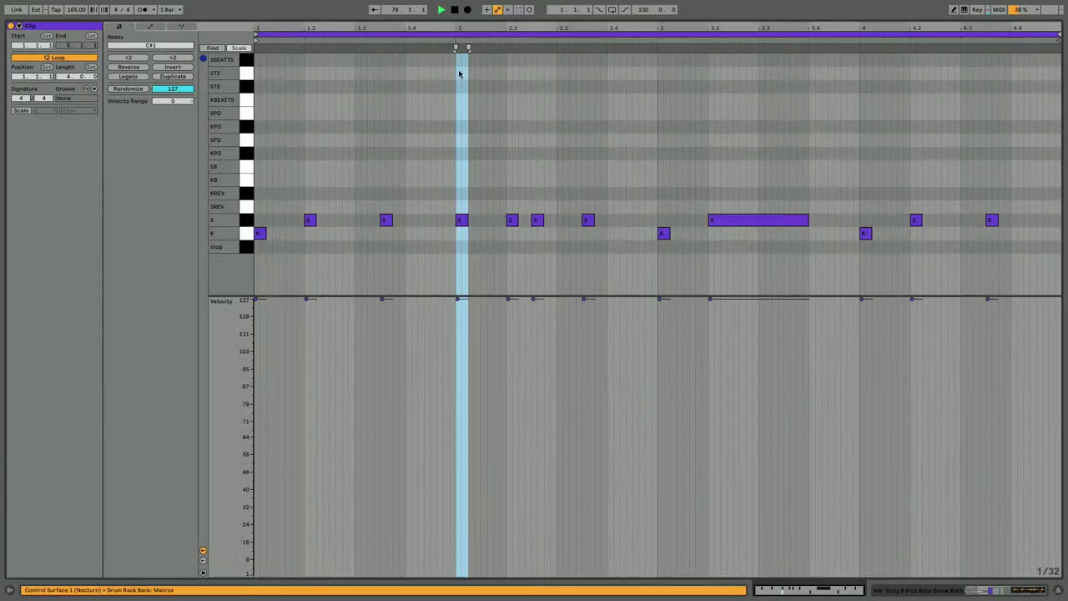
{"action": "left_click", "coordinate": [991, 220]}
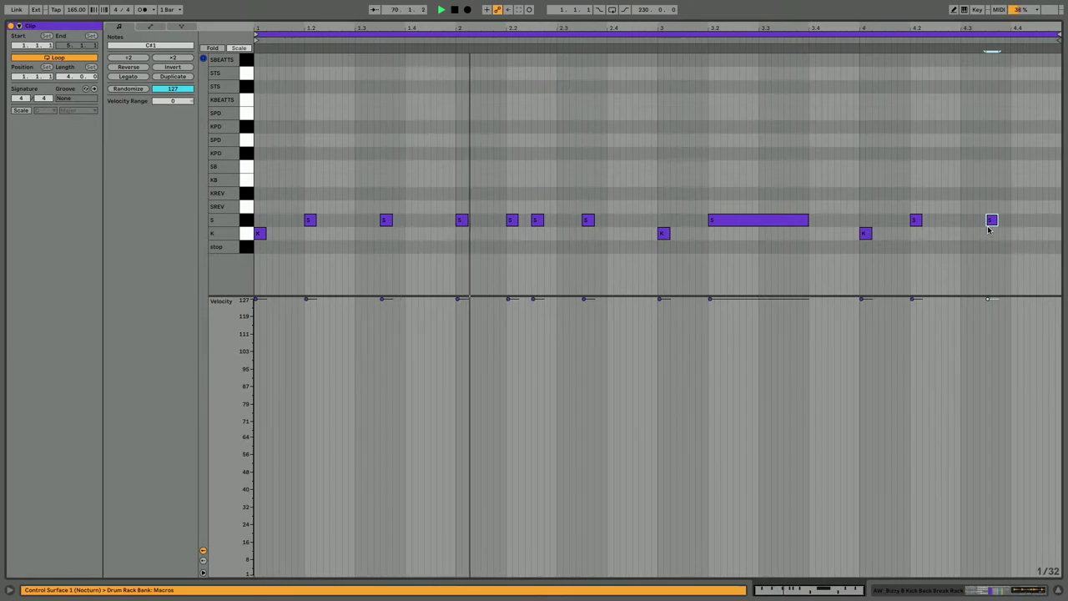
{"action": "key", "text": "super+d"}
{"action": "key", "text": "Right"}
{"action": "key", "text": "Right"}
{"action": "key", "text": "shift+Up"}
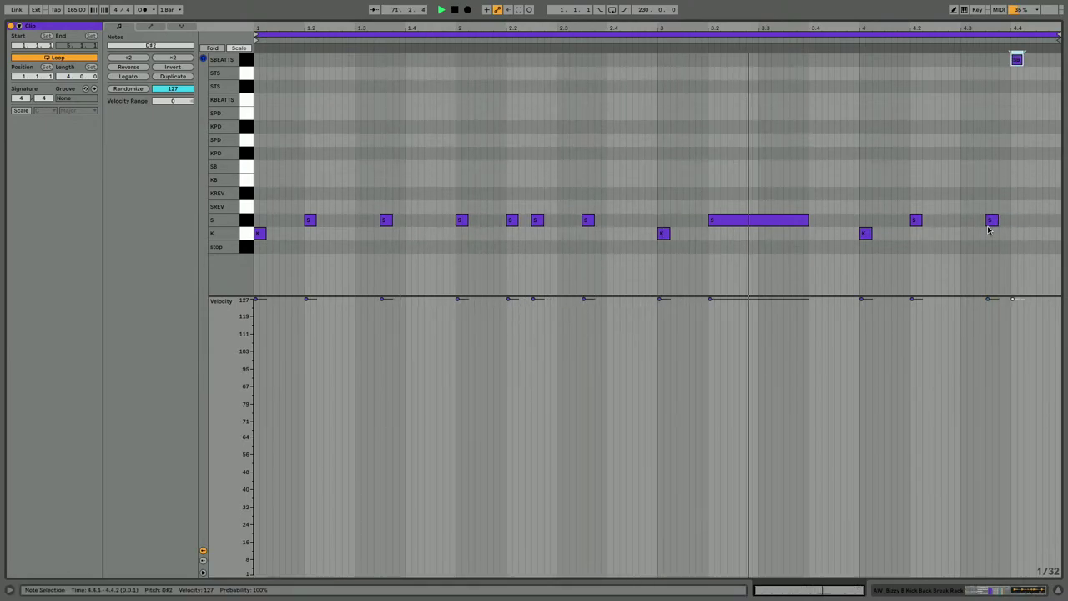
{"action": "key", "text": "Down"}
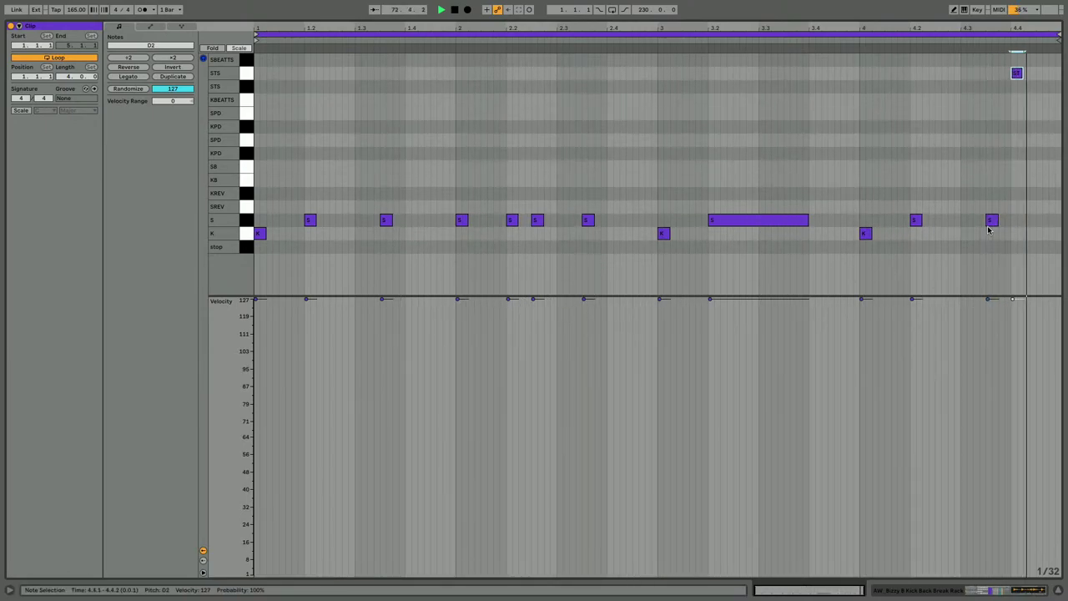
{"action": "key", "text": "shift+Tab"}
{"action": "scroll", "coordinate": [618, 188], "scroll_direction": "left", "scroll_amount": 3}
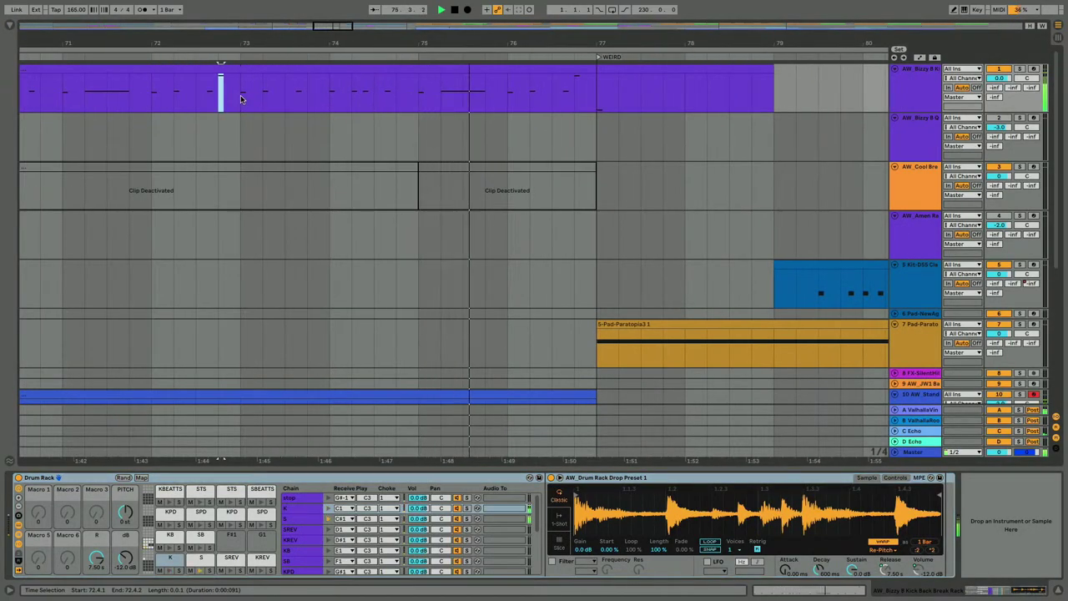
{"action": "key", "text": "ctrl+z"}
{"action": "key", "text": "ctrl+z"}
{"action": "key", "text": "ctrl+z"}
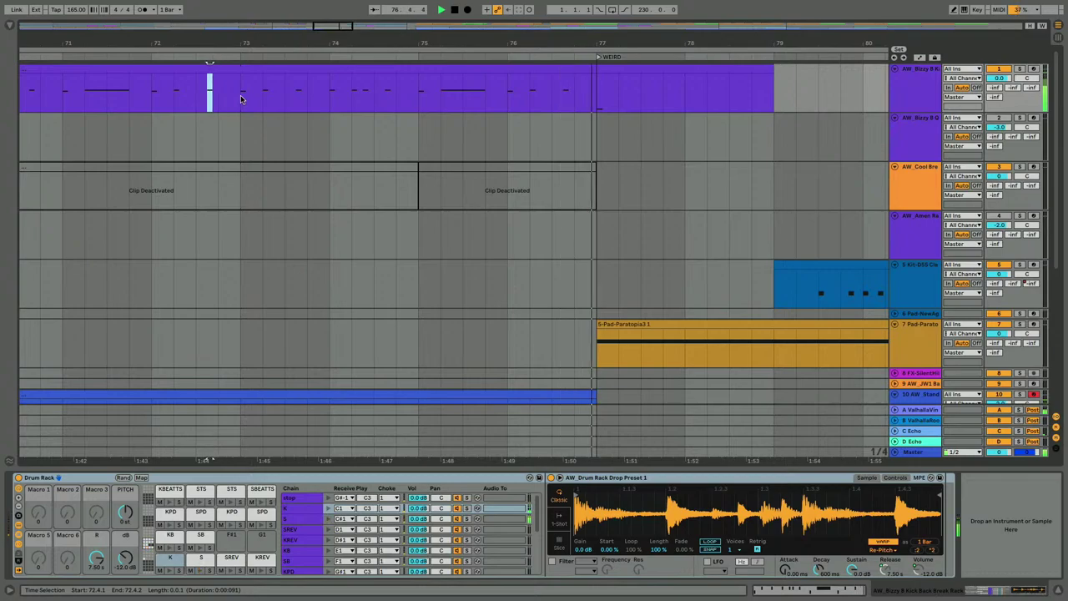
Step: Separate bars 73 to 77 of the Bizzy B Kick Back Break clip and move its last snare, at 4.3.3, to STS (D2)
{"action": "left_click_drag", "start_coordinate": [240, 99], "coordinate": [592, 71]}
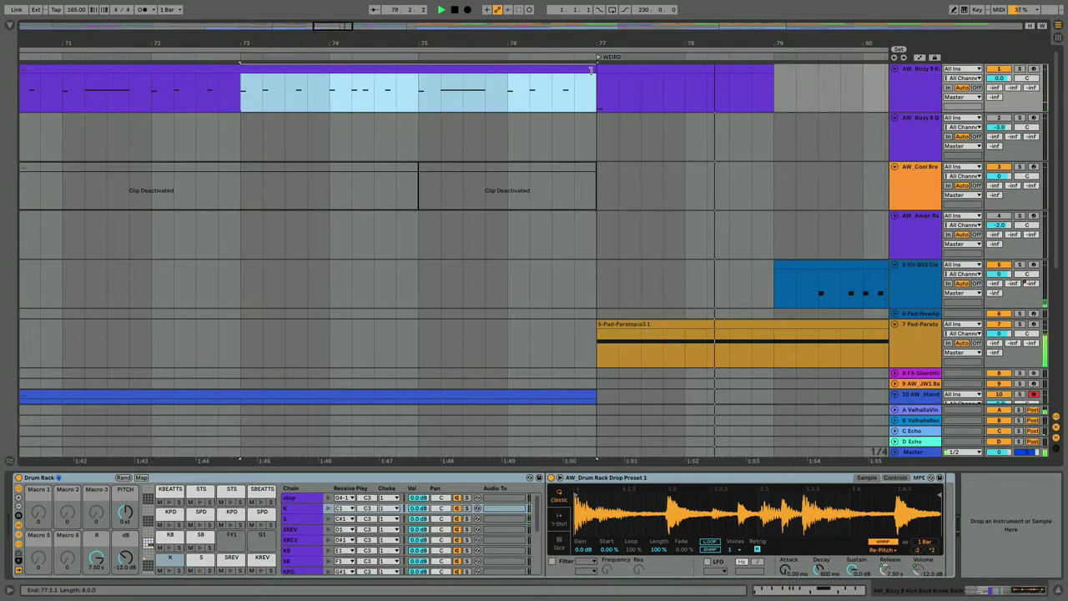
{"action": "double_click", "coordinate": [589, 70]}
{"action": "key", "text": "space"}
{"action": "key", "text": "space"}
{"action": "key", "text": "shift+Up"}
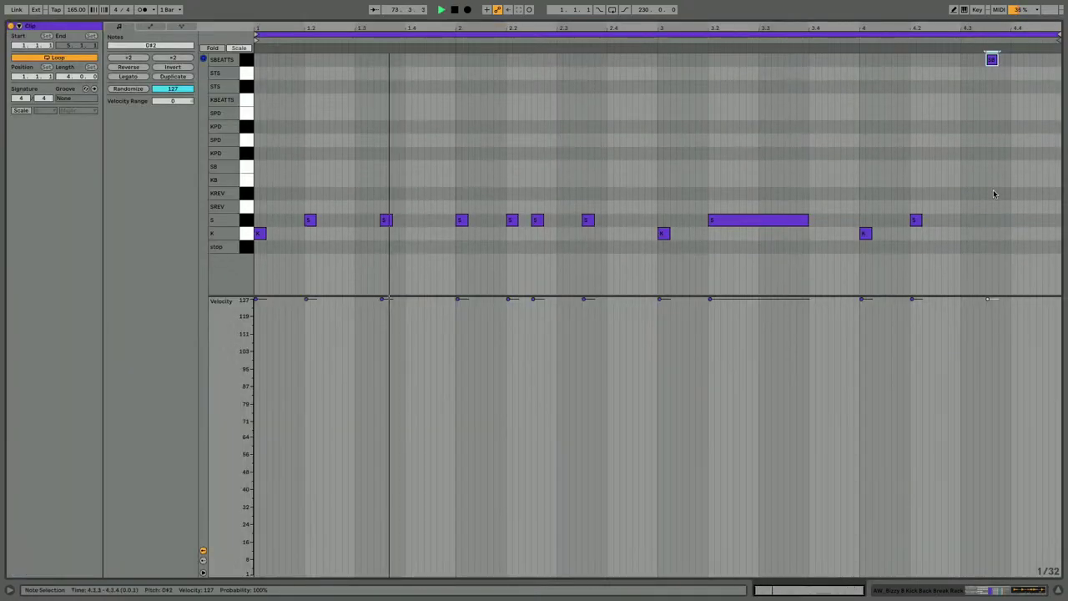
{"action": "key", "text": "Down"}
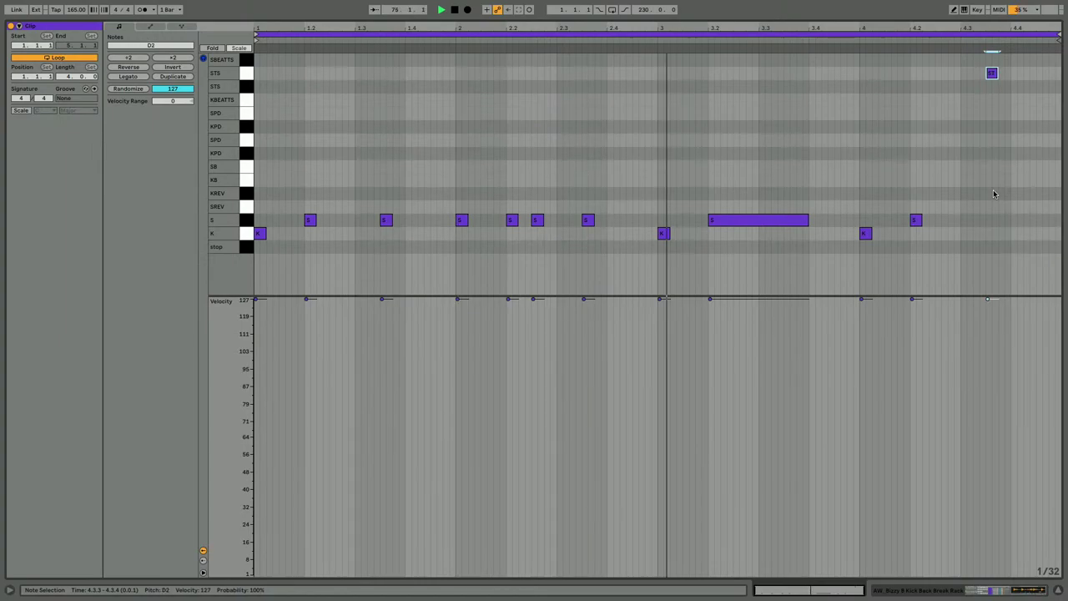
{"action": "key", "text": "shift+Tab"}
Step: Deactivate the Bizzy B Kick Back Break clip from bar 77 to 79, and set the Kit-DSS track's volume to about -3 dB
{"action": "left_click", "coordinate": [601, 70]}
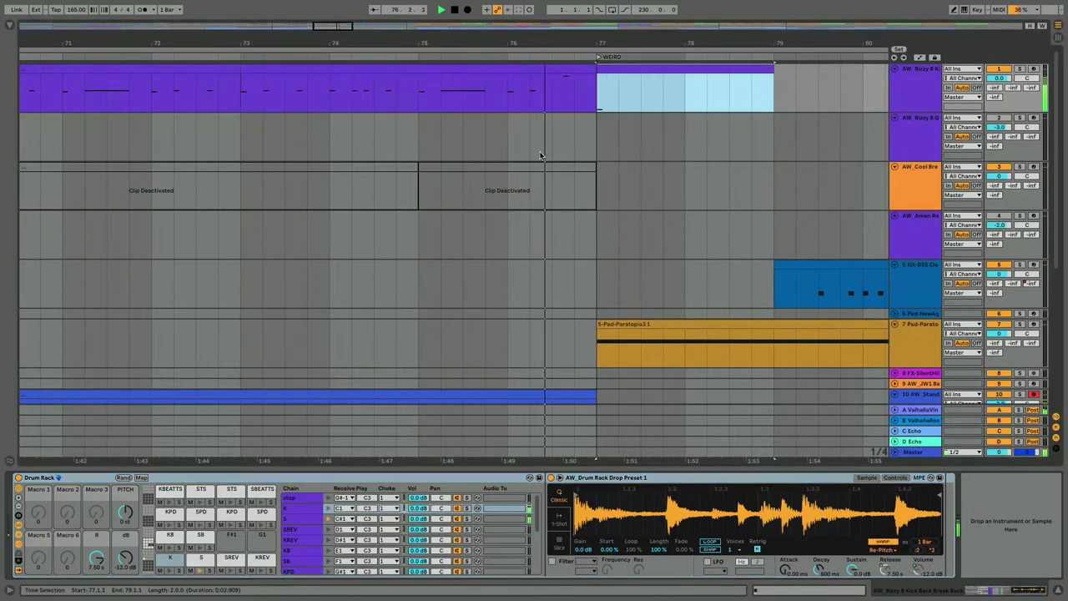
{"action": "key", "text": "0"}
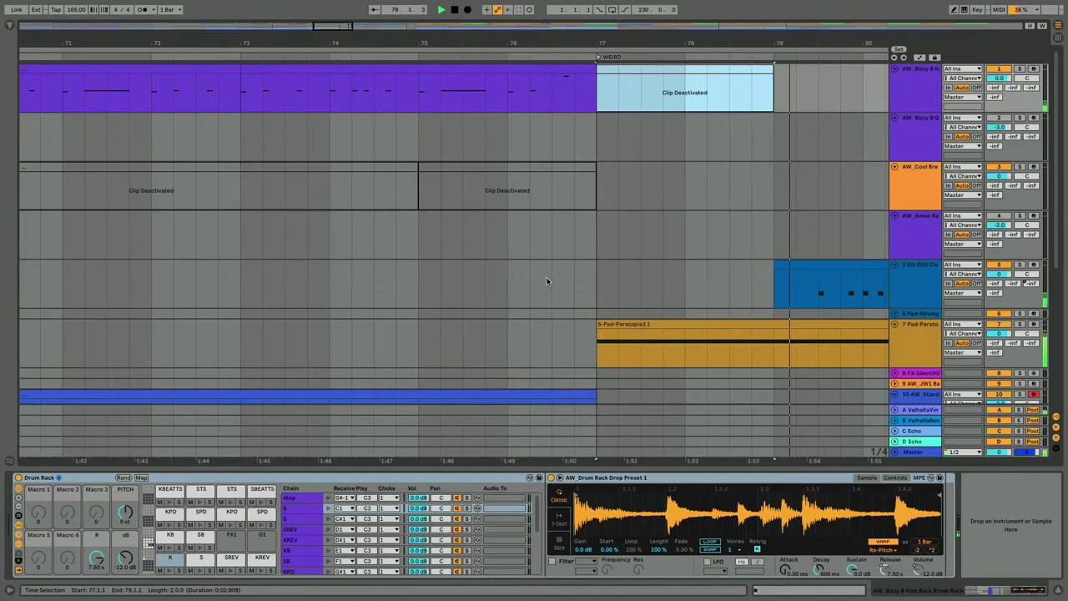
{"action": "scroll", "coordinate": [546, 273], "scroll_direction": "right", "scroll_amount": 3}
{"action": "left_click_drag", "start_coordinate": [461, 42], "coordinate": [462, 10]}
{"action": "left_click_drag", "start_coordinate": [999, 274], "coordinate": [999, 279]}
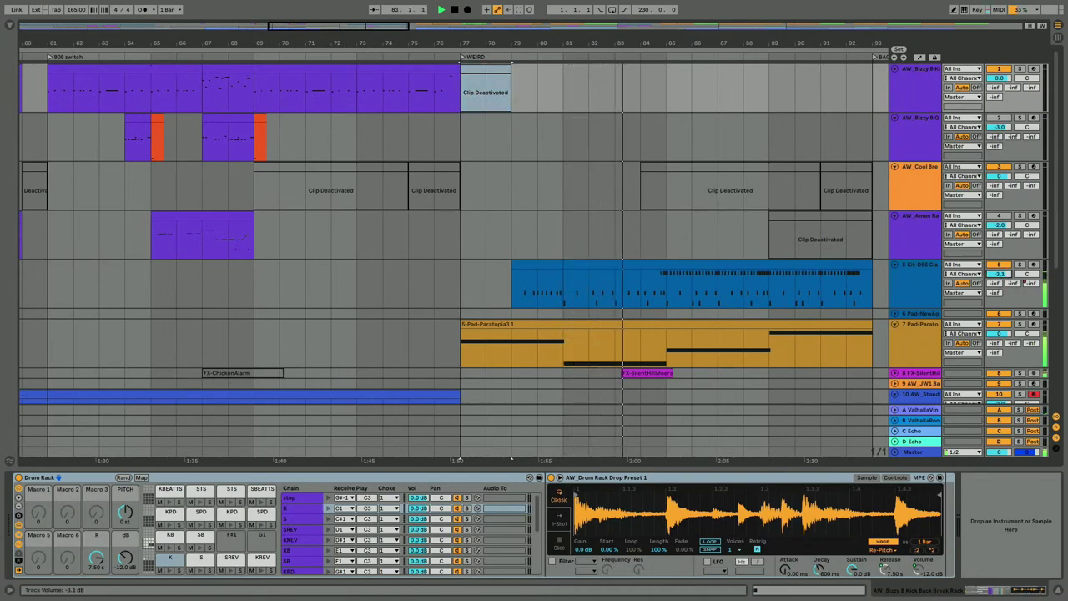
Step: Unfold the FX-SilentHill track and delete its clip from 83.2 to 85.2 in the breakdown
{"action": "scroll", "coordinate": [723, 300], "scroll_direction": "down", "scroll_amount": 5}
{"action": "scroll", "coordinate": [722, 300], "scroll_direction": "right", "scroll_amount": 2}
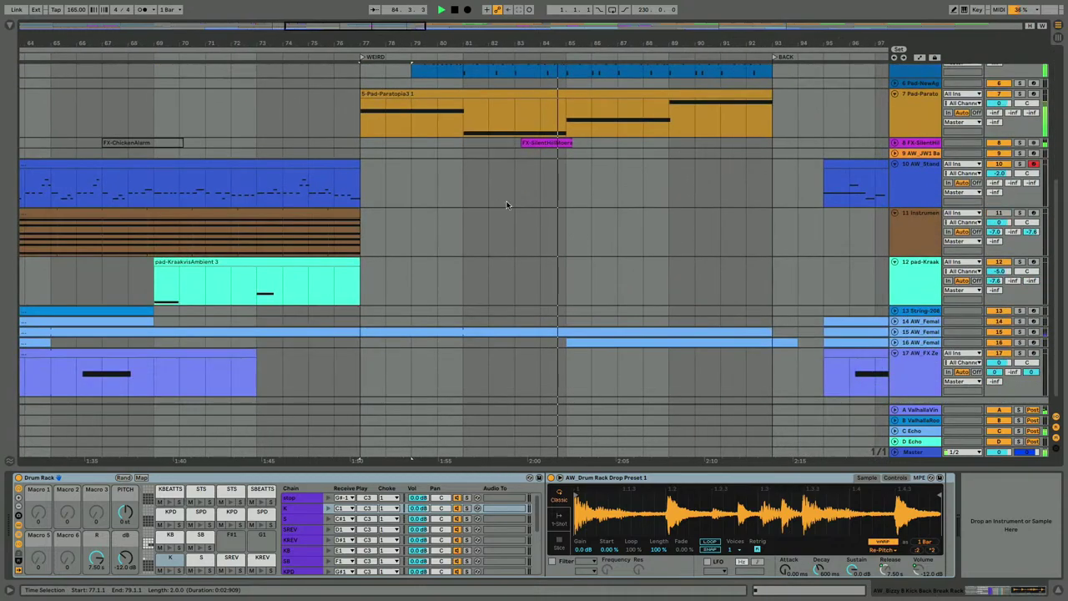
{"action": "left_click", "coordinate": [894, 142]}
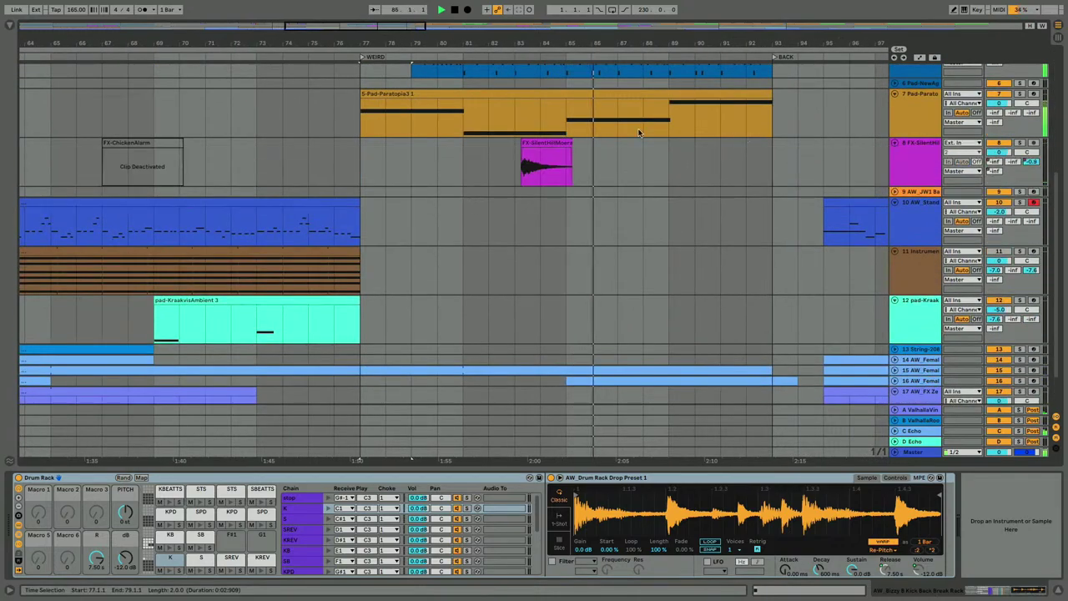
{"action": "left_click", "coordinate": [530, 142]}
{"action": "key", "text": "Delete"}
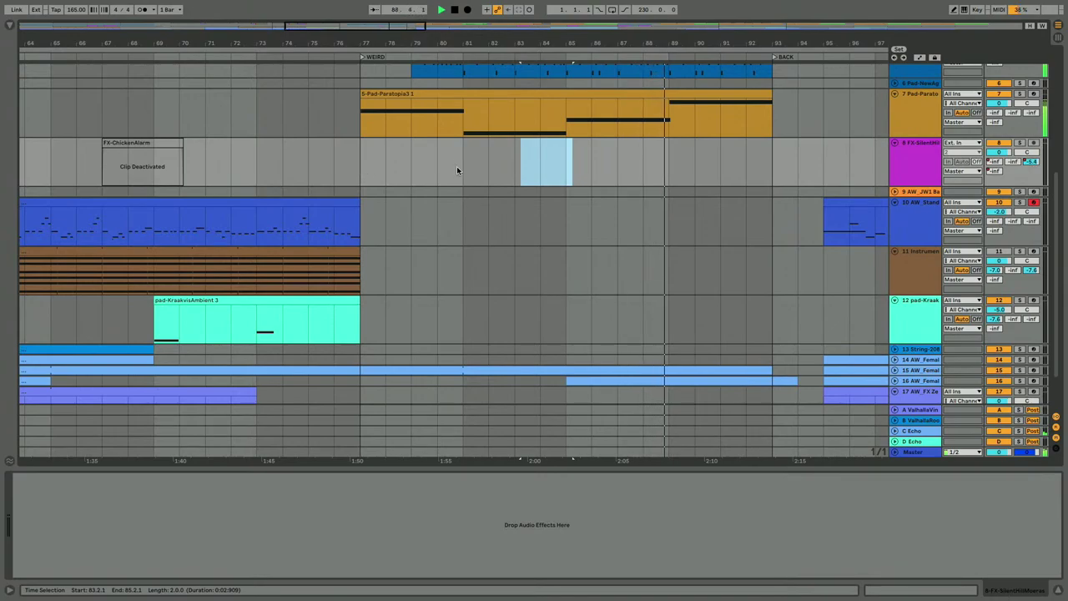
Step: Examine the device chains of the Pad-Paratopia and Kit-DSS tracks while the breakdown plays out
{"action": "scroll", "coordinate": [457, 167], "scroll_direction": "up", "scroll_amount": 2}
{"action": "scroll", "coordinate": [457, 167], "scroll_direction": "right", "scroll_amount": 3}
{"action": "scroll", "coordinate": [450, 211], "scroll_direction": "down", "scroll_amount": 1}
{"action": "scroll", "coordinate": [450, 211], "scroll_direction": "up", "scroll_amount": 5}
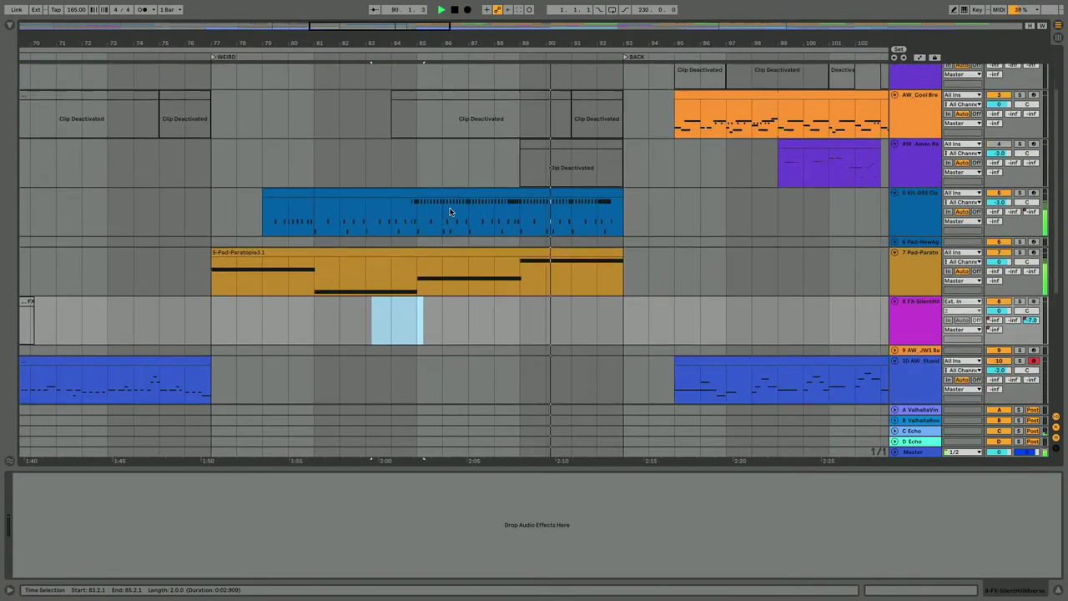
{"action": "scroll", "coordinate": [451, 212], "scroll_direction": "down", "scroll_amount": 2}
{"action": "left_click", "coordinate": [918, 239]}
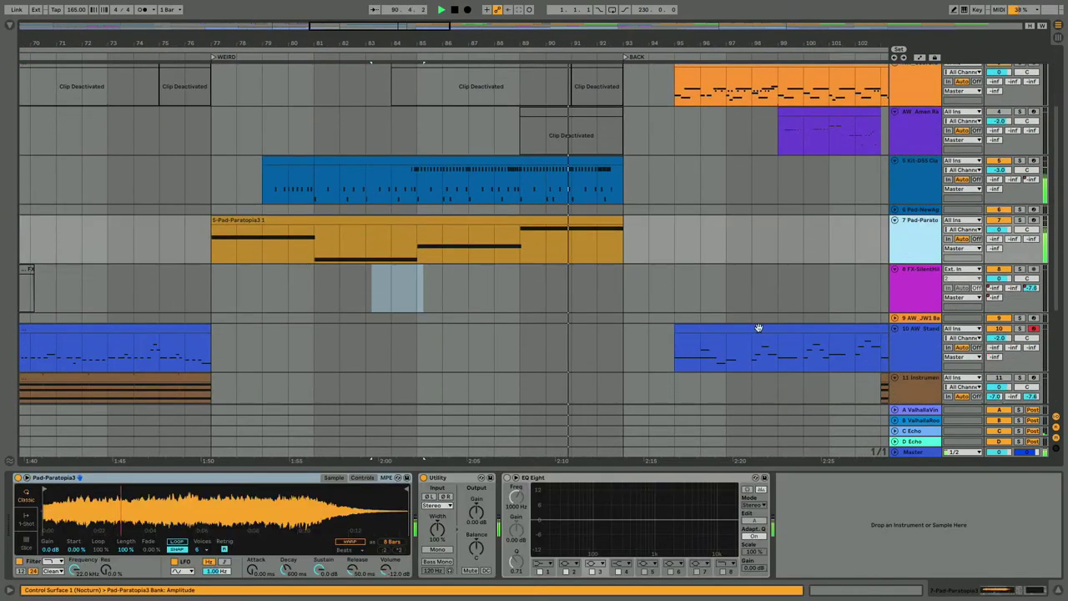
{"action": "left_click", "coordinate": [909, 192]}
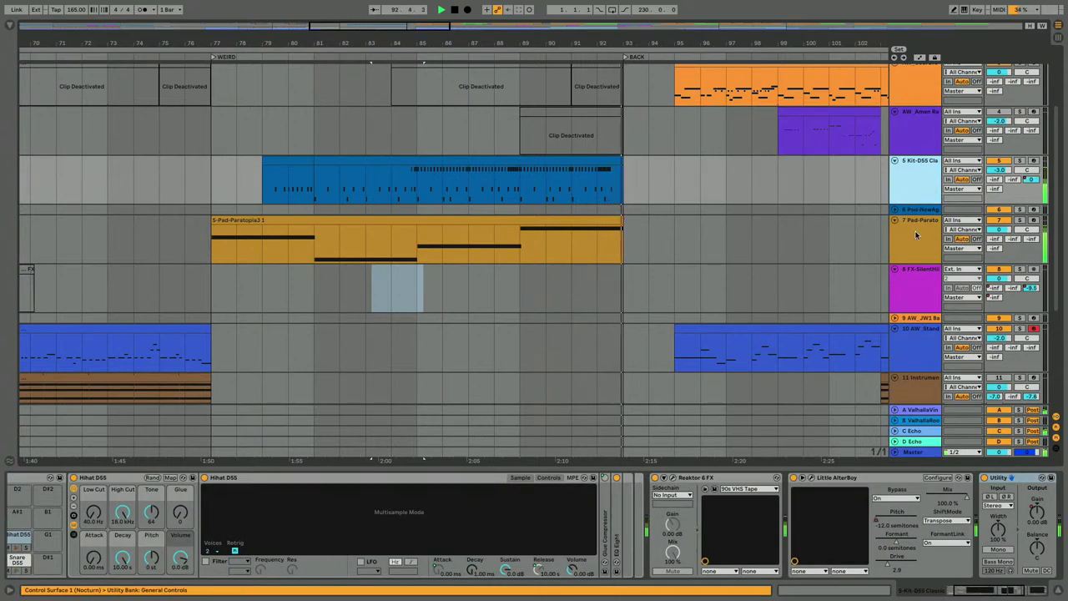
{"action": "left_click", "coordinate": [905, 219]}
Step: Unfold the Pad-NewAge track and move the Kit-DSS track below it, directly above Pad-Paratopia
{"action": "left_click", "coordinate": [895, 210]}
{"action": "left_click", "coordinate": [908, 190]}
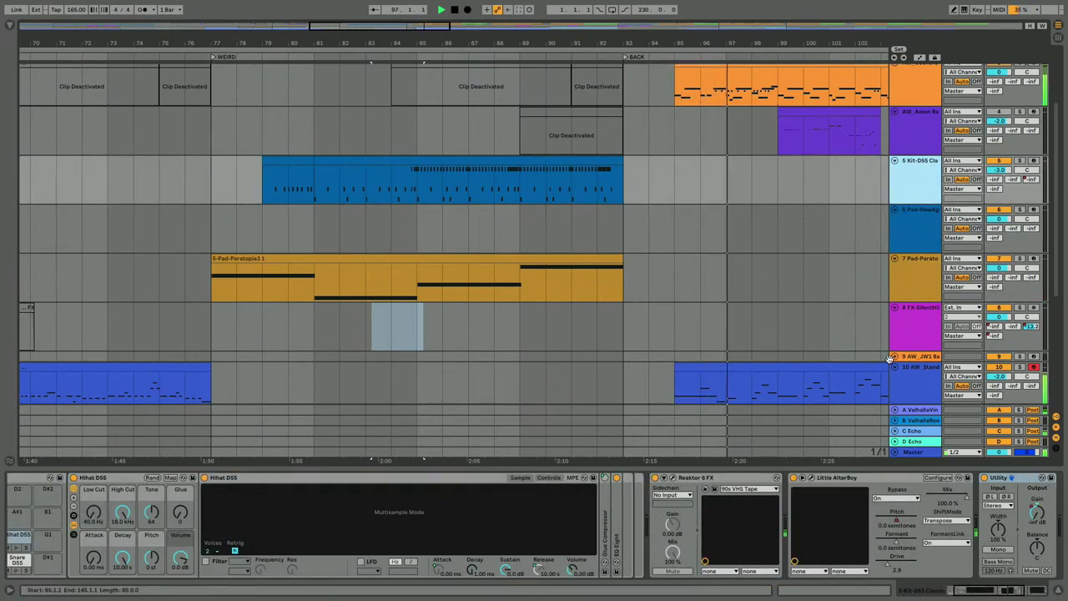
{"action": "left_click", "coordinate": [910, 285]}
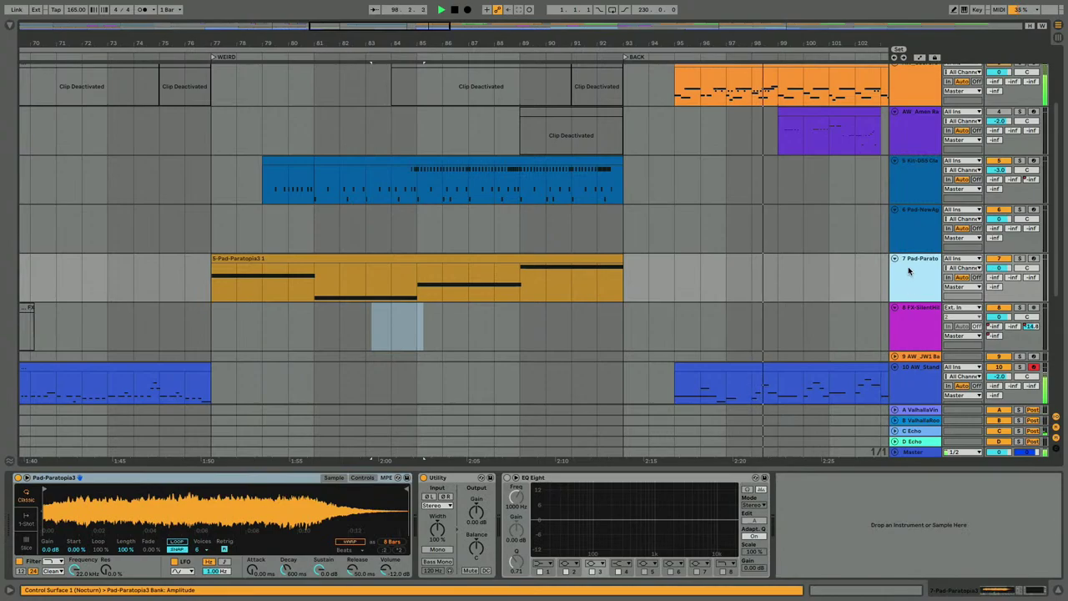
{"action": "left_click", "coordinate": [909, 222]}
{"action": "left_click_drag", "start_coordinate": [617, 42], "coordinate": [357, 41]}
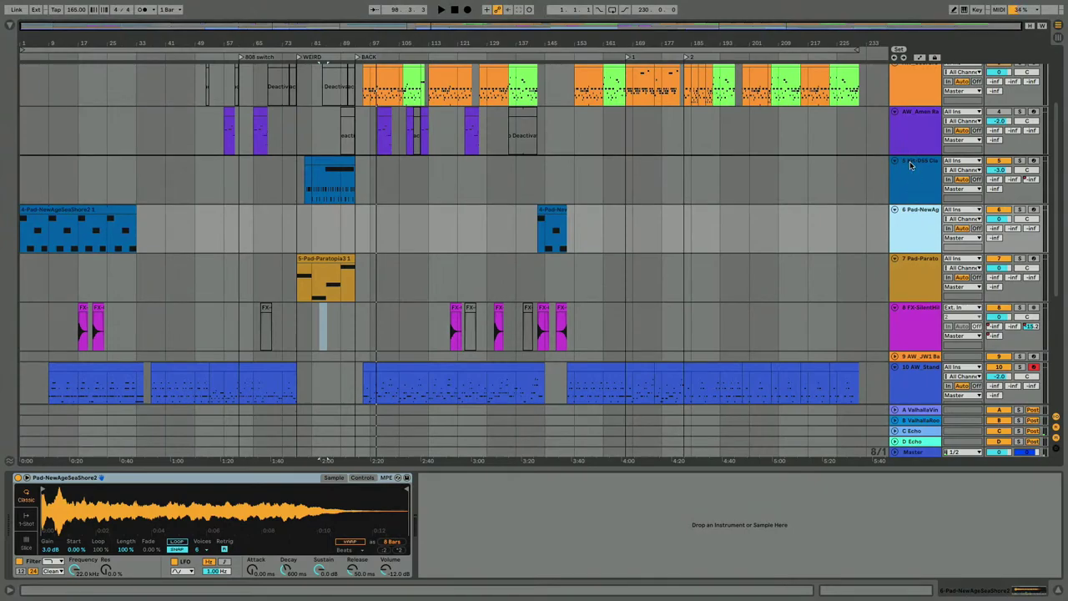
{"action": "left_click_drag", "start_coordinate": [910, 161], "coordinate": [739, 224]}
{"action": "left_click", "coordinate": [904, 241]}
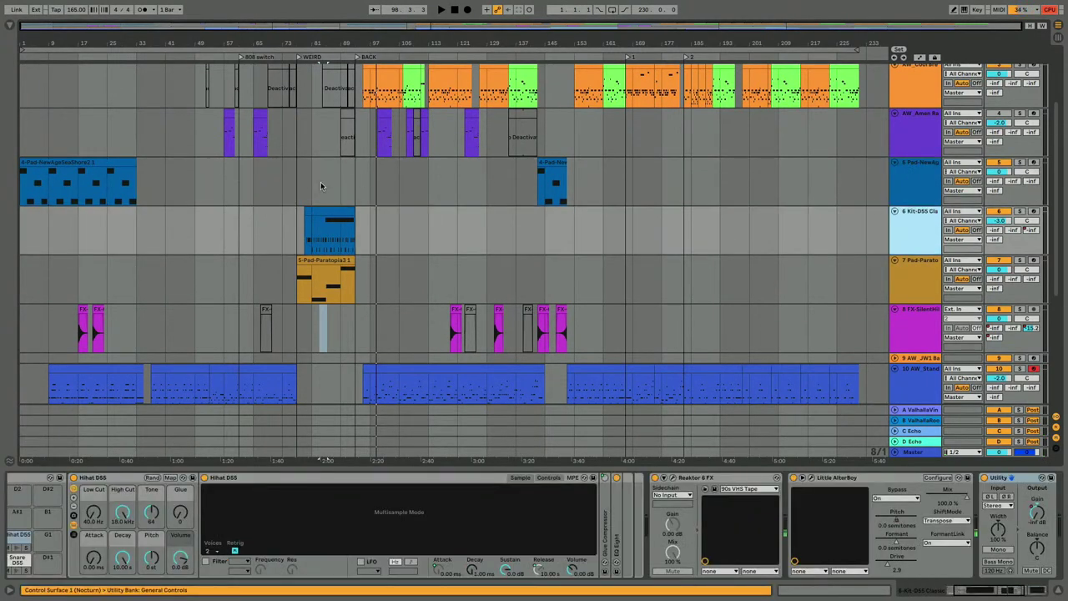
Step: Start playback from bar 73 and group the Kit-DSS and Pad-Paratopia tracks
{"action": "left_click_drag", "start_coordinate": [283, 44], "coordinate": [283, 90]}
{"action": "left_click", "coordinate": [281, 242]}
{"action": "key", "text": "space"}
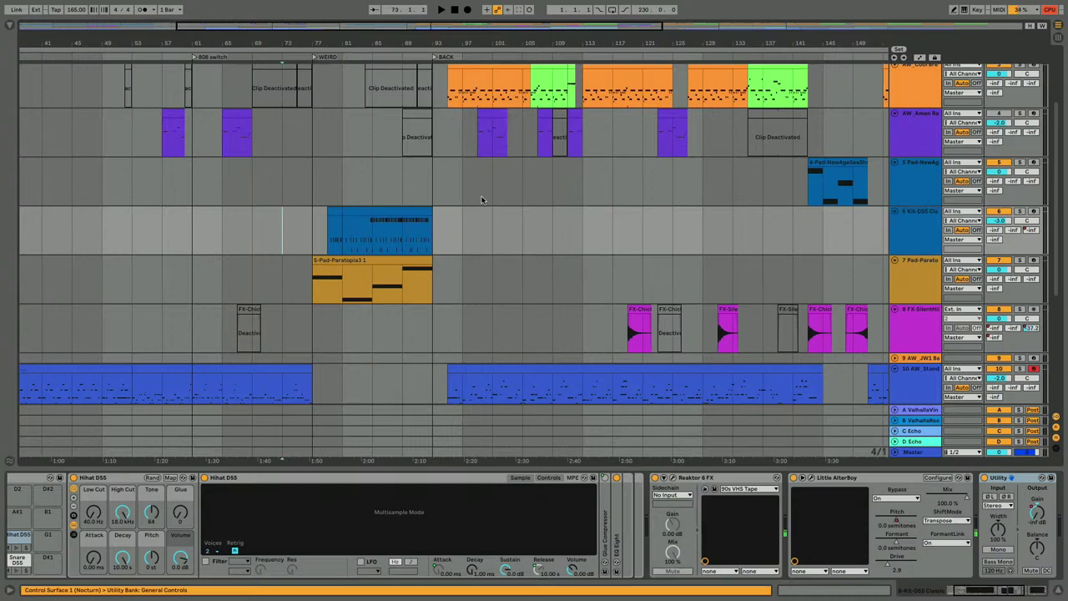
{"action": "left_click", "coordinate": [923, 279]}
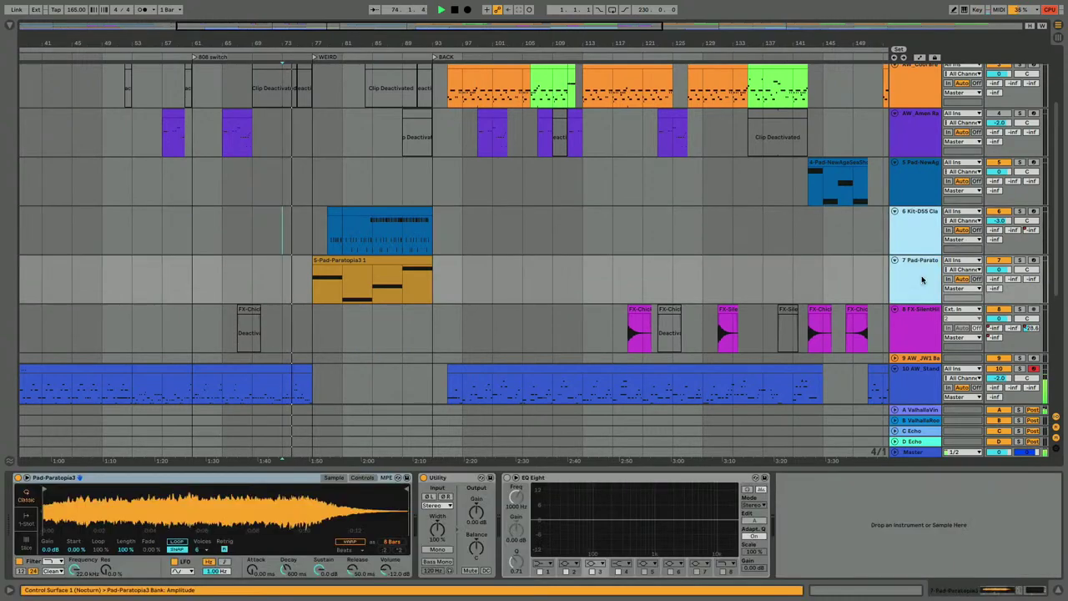
{"action": "key", "text": "ctrl+g"}
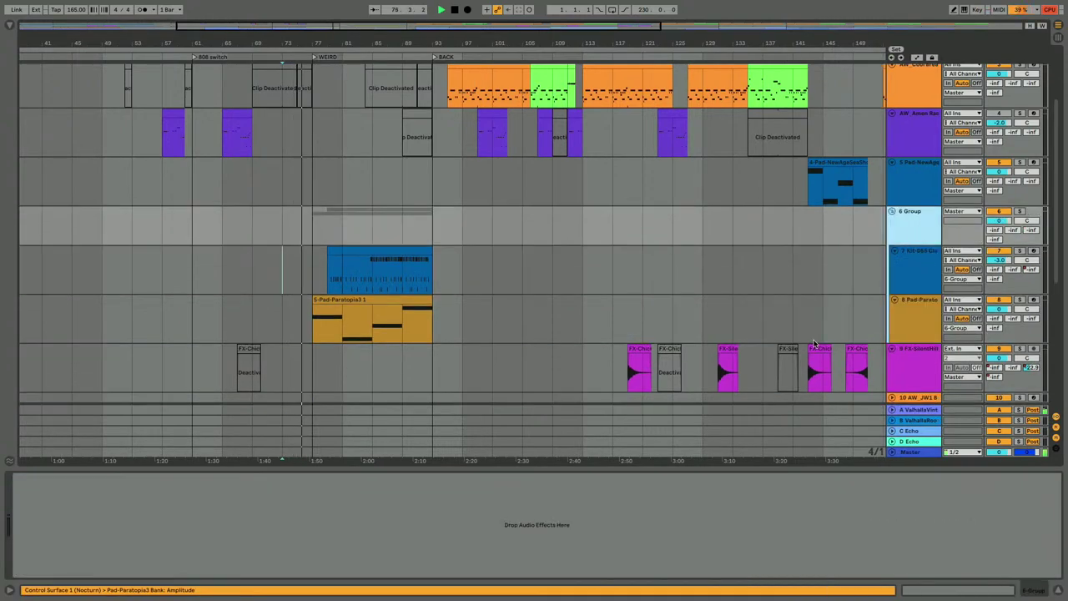
Step: Move the Reaktor 6 FX and Little AlterBoy devices from the Kit-DSS track onto the new group track
{"action": "left_click", "coordinate": [907, 281]}
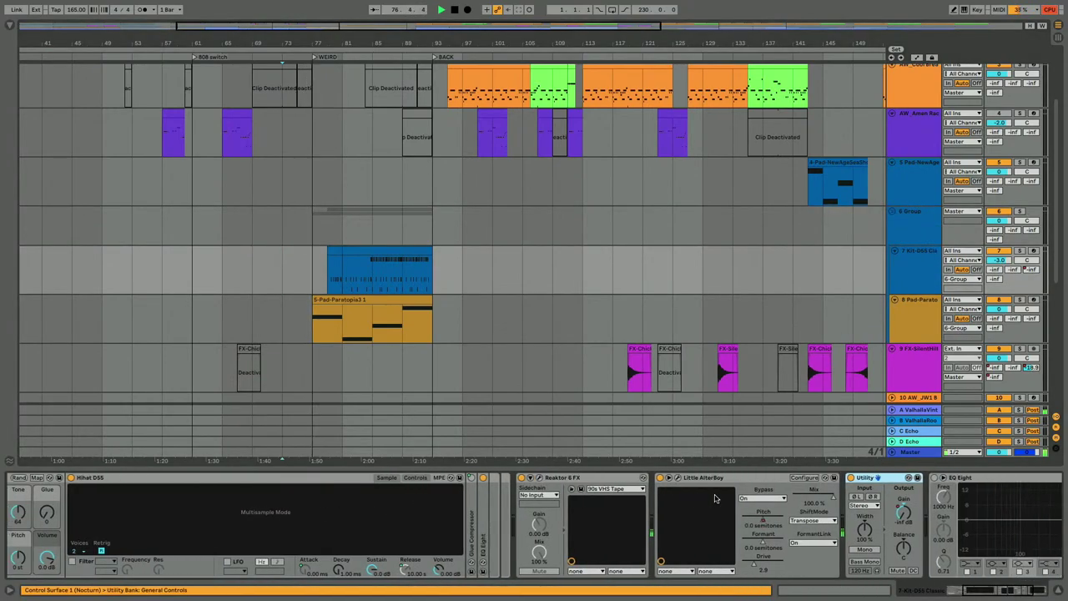
{"action": "left_click", "coordinate": [551, 477]}
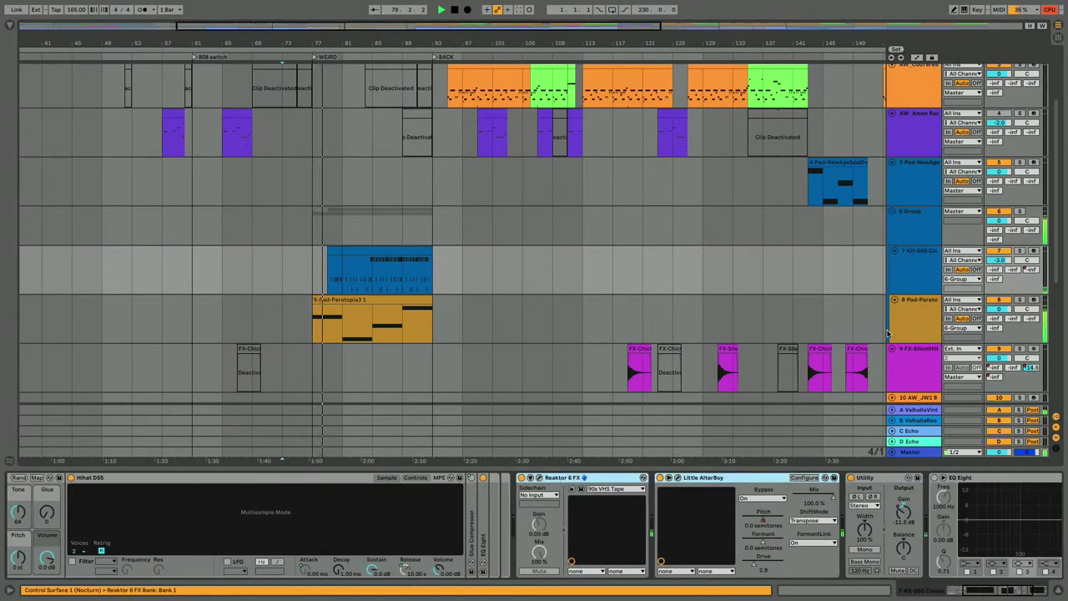
{"action": "left_click", "coordinate": [911, 224]}
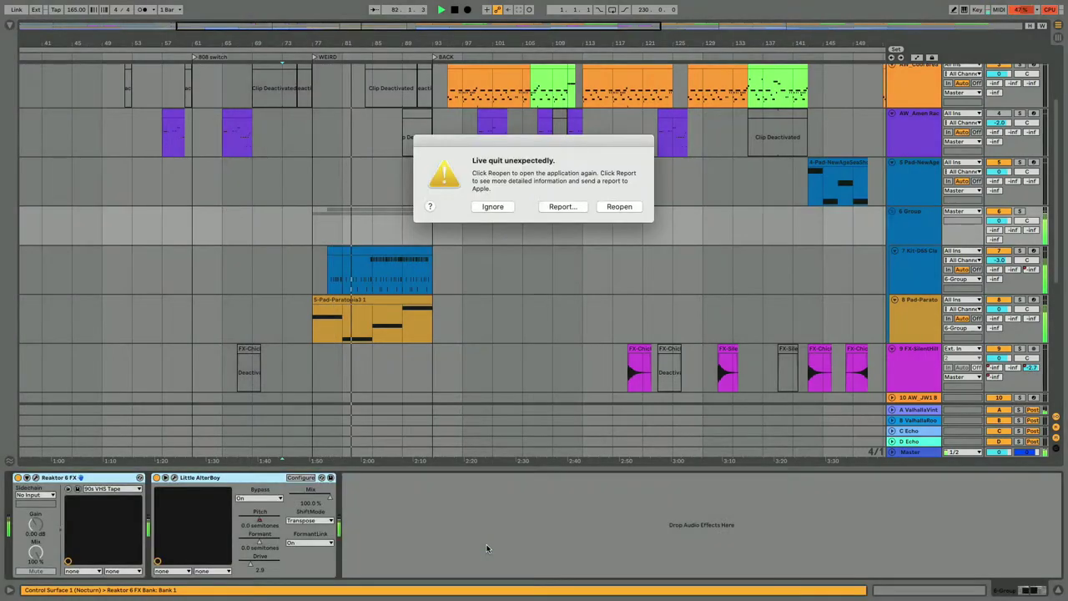
Step: Dismiss the crash report and lower the Pad-Paratopia track's volume to -6.0 dB
{"action": "left_click", "coordinate": [492, 206]}
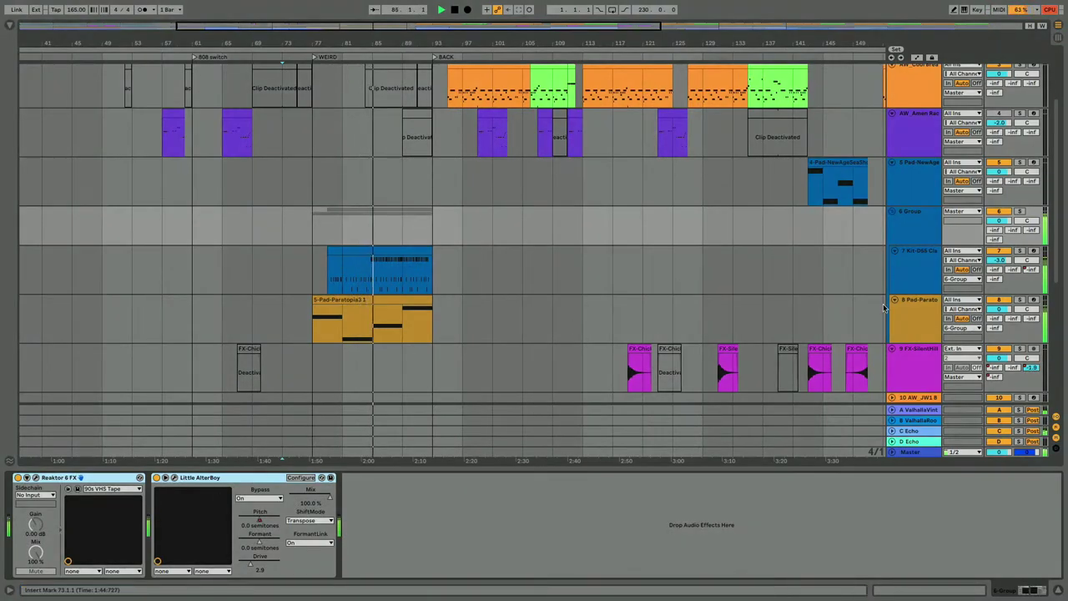
{"action": "left_click_drag", "start_coordinate": [999, 308], "coordinate": [999, 325]}
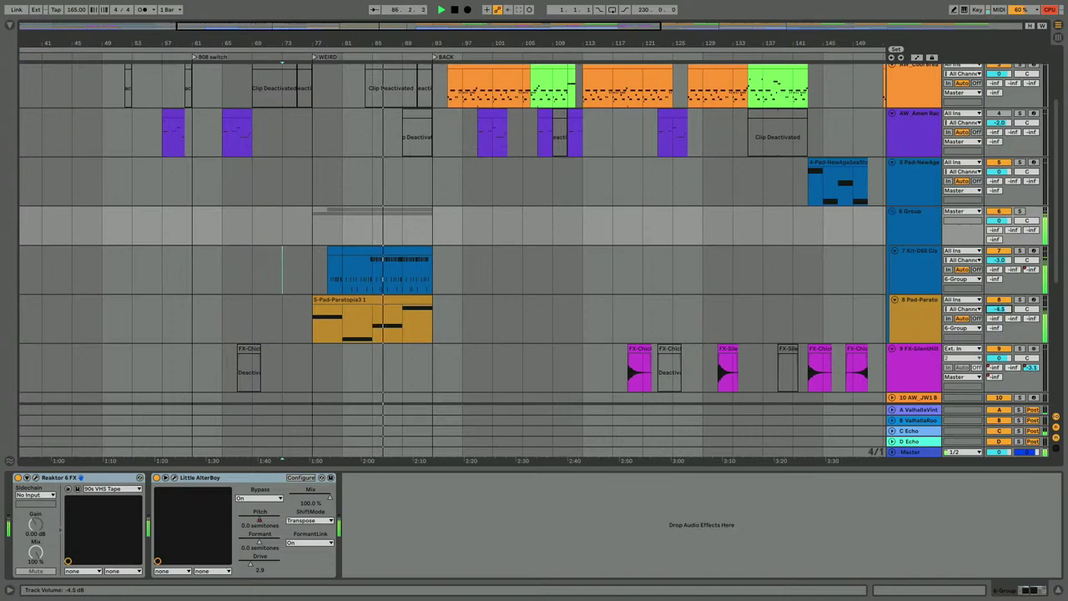
{"action": "left_click_drag", "start_coordinate": [999, 308], "coordinate": [999, 307]}
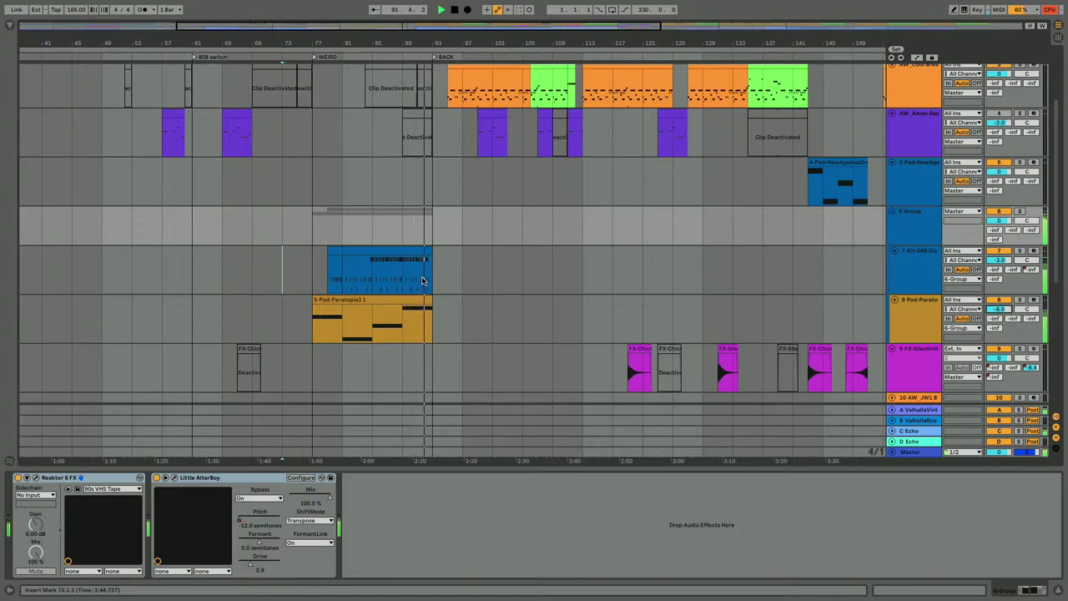
Step: Move the Utility device from the Kit-DSS track onto the group track and check the device chains of the grouped tracks
{"action": "left_click", "coordinate": [914, 267]}
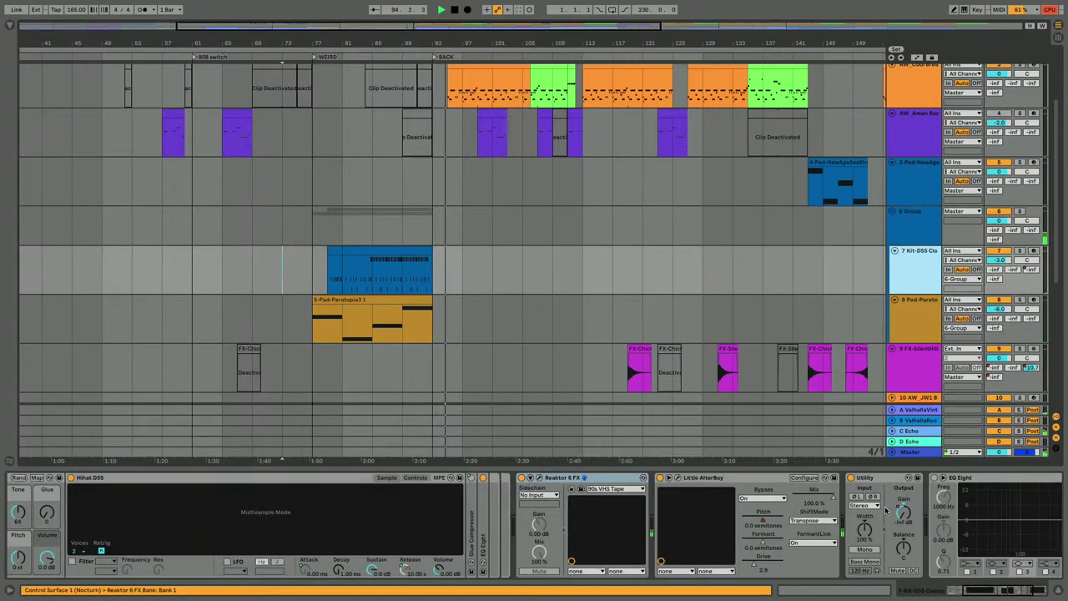
{"action": "left_click", "coordinate": [872, 477]}
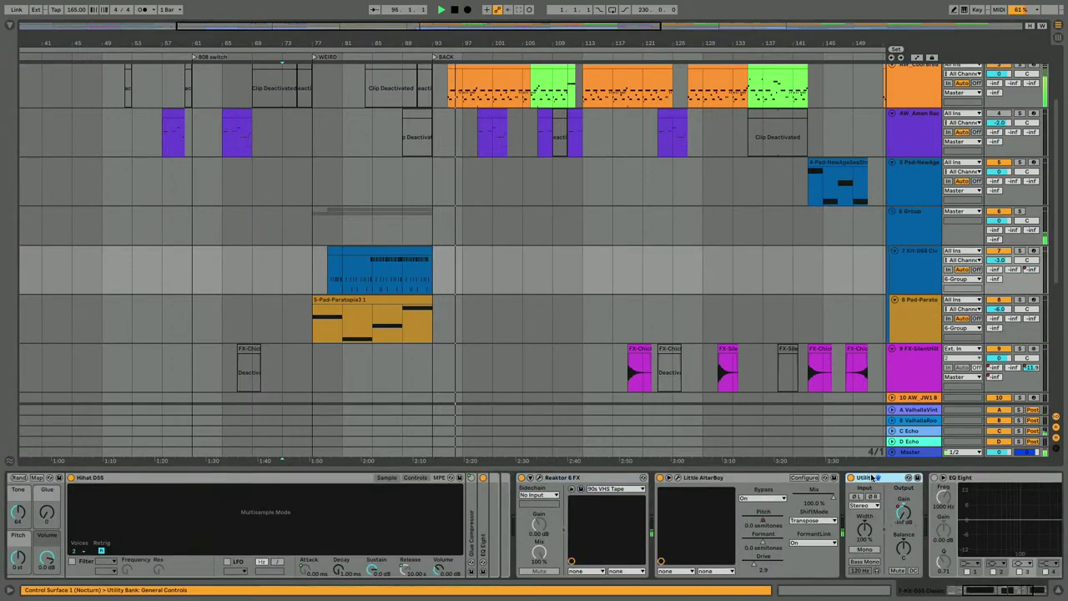
{"action": "left_click", "coordinate": [909, 224]}
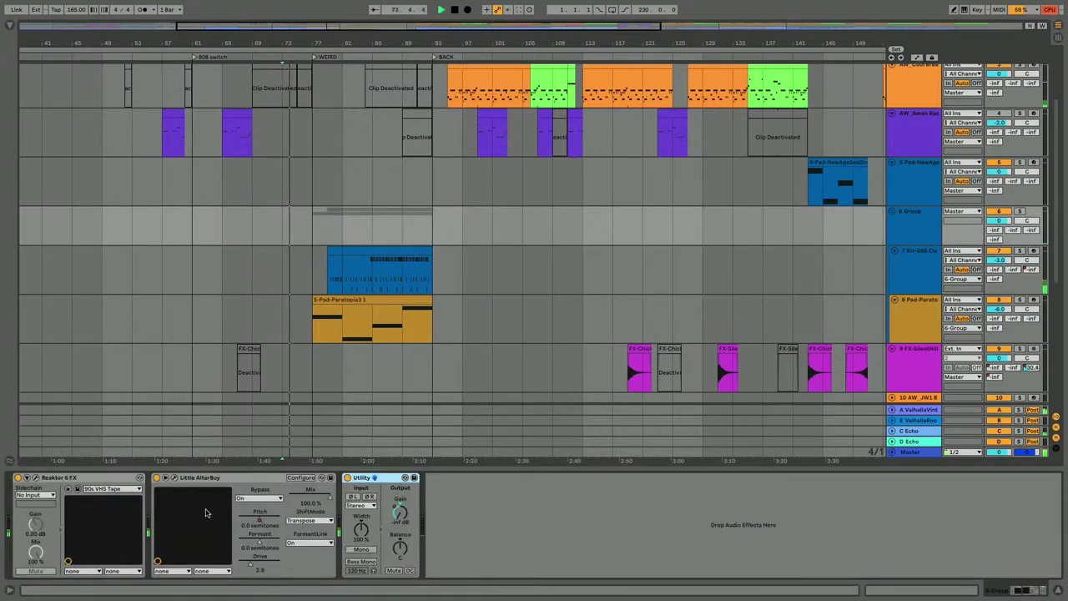
{"action": "left_click", "coordinate": [905, 271]}
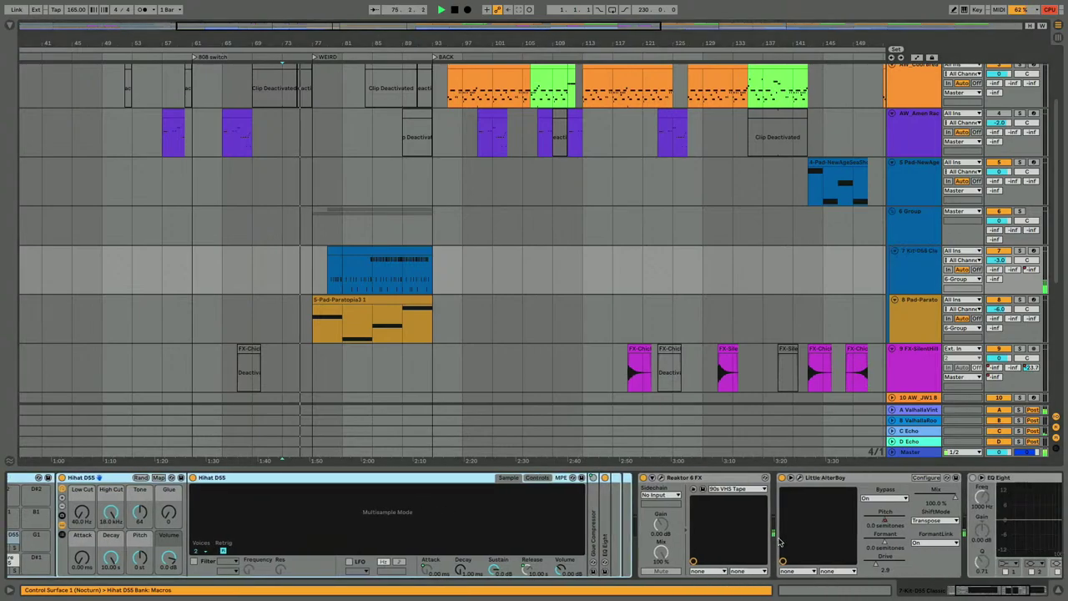
{"action": "scroll", "coordinate": [780, 543], "scroll_direction": "right", "scroll_amount": 2}
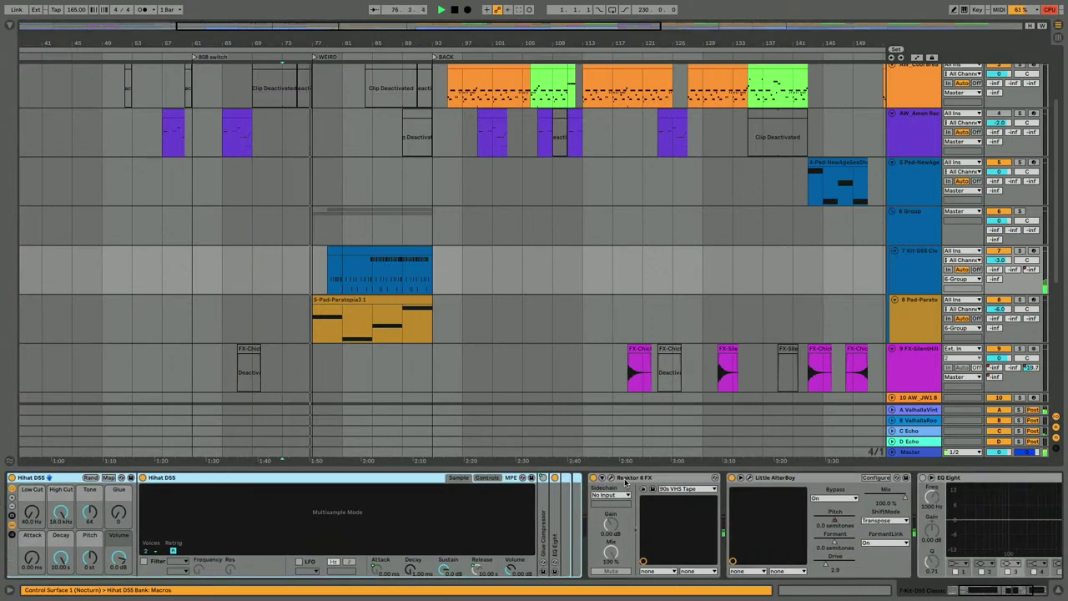
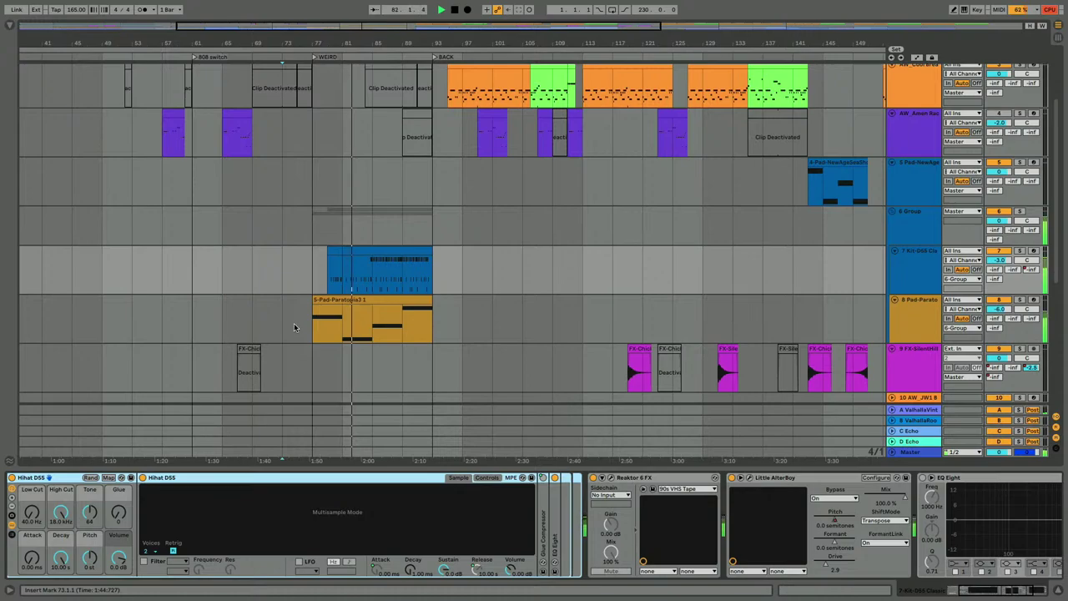
{"action": "left_click", "coordinate": [908, 325]}
{"action": "left_click", "coordinate": [906, 233]}
{"action": "left_click", "coordinate": [913, 259]}
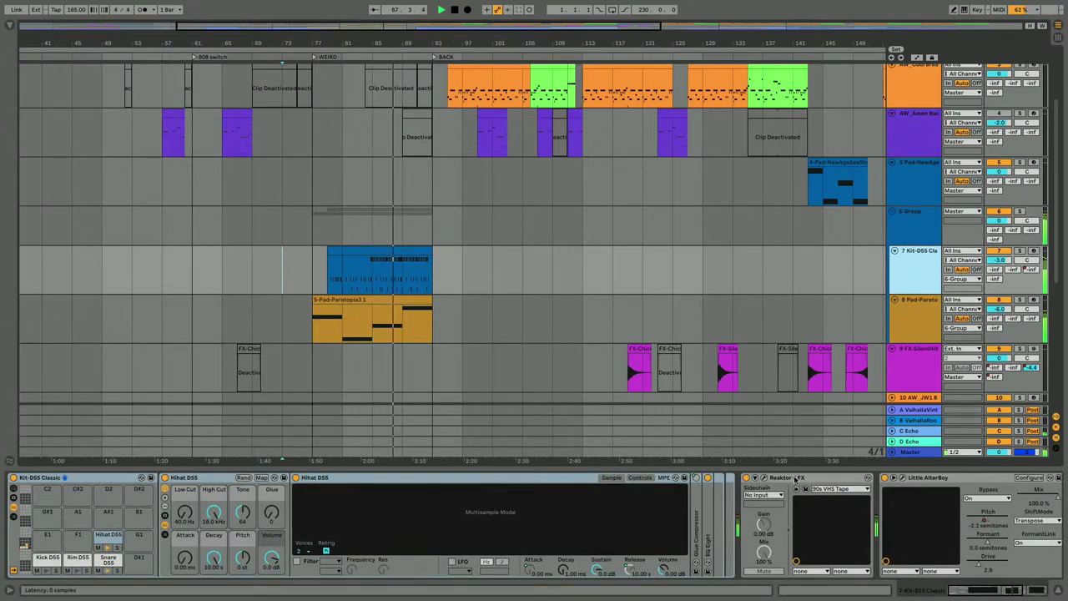
{"action": "left_click", "coordinate": [905, 232]}
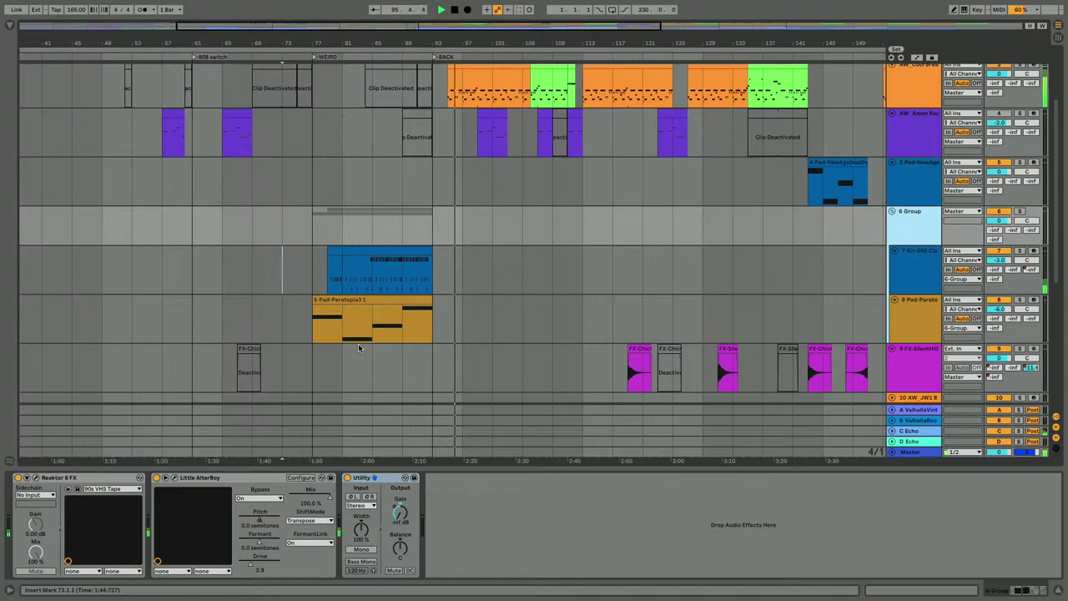
Step: Stop playback, fold all the tracks at once and show a wider stretch of the arrangement
{"action": "scroll", "coordinate": [397, 338], "scroll_direction": "down", "scroll_amount": 10}
{"action": "scroll", "coordinate": [396, 338], "scroll_direction": "left", "scroll_amount": 4}
{"action": "scroll", "coordinate": [432, 330], "scroll_direction": "up", "scroll_amount": 9}
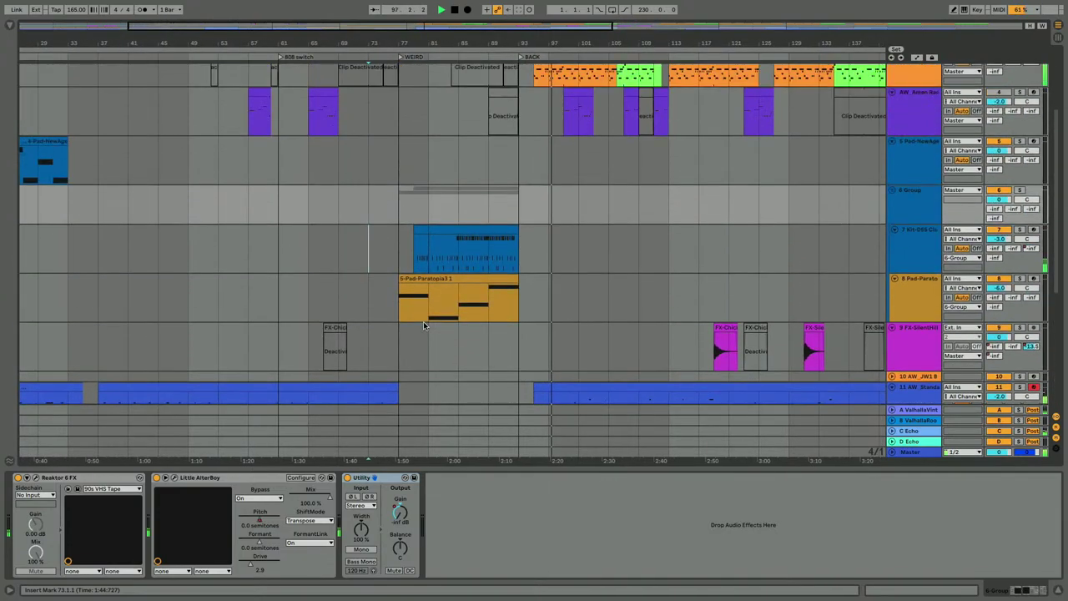
{"action": "key", "text": "space"}
{"action": "scroll", "coordinate": [423, 321], "scroll_direction": "up", "scroll_amount": 5}
{"action": "key", "text": "ctrl+a"}
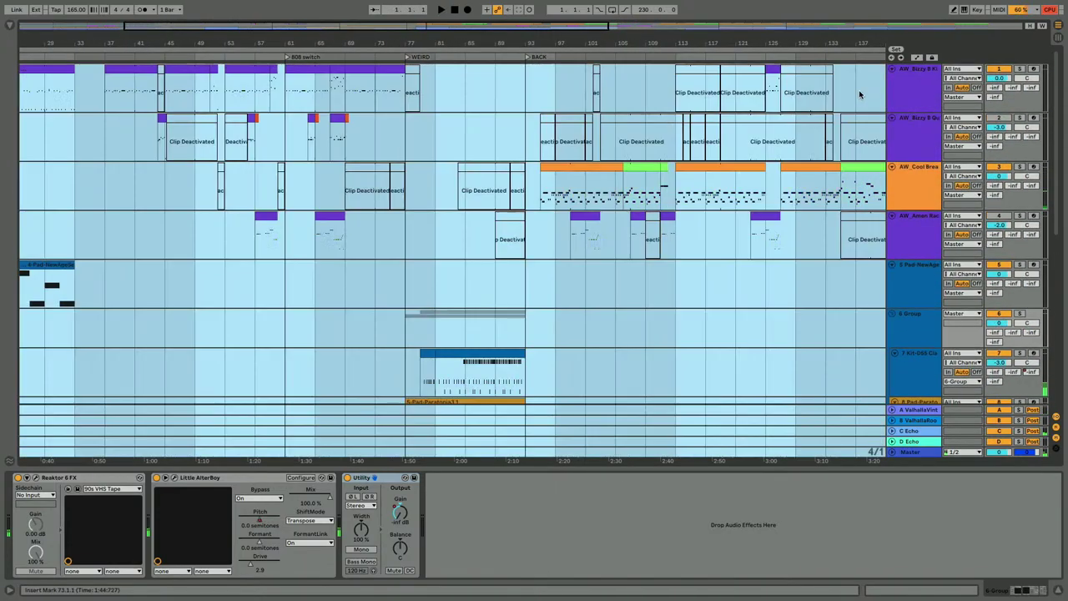
{"action": "left_click", "coordinate": [891, 70]}
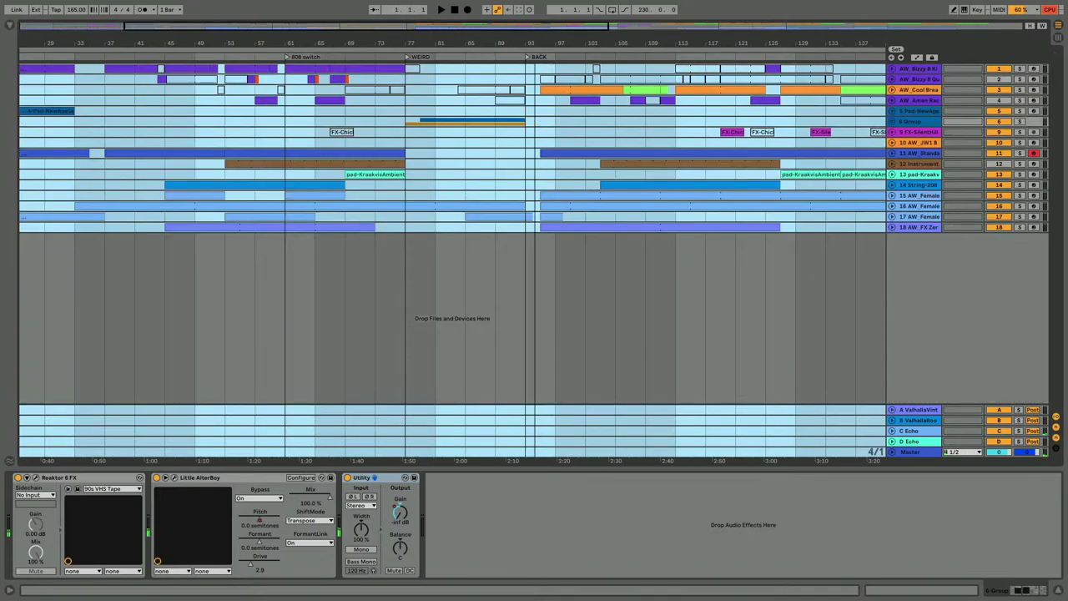
{"action": "left_click_drag", "start_coordinate": [535, 42], "coordinate": [490, 39]}
{"action": "left_click", "coordinate": [461, 63]}
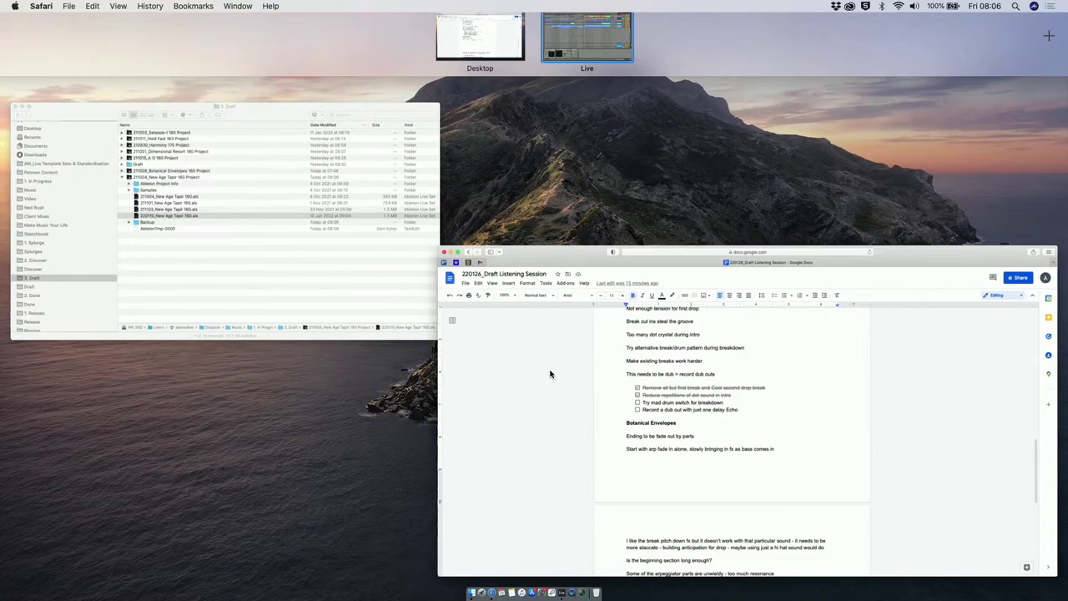
Step: In the Draft Listening Session document in Safari, tick off "Try mad drum switch for breakdown" and return to Live
{"action": "left_click", "coordinate": [550, 374]}
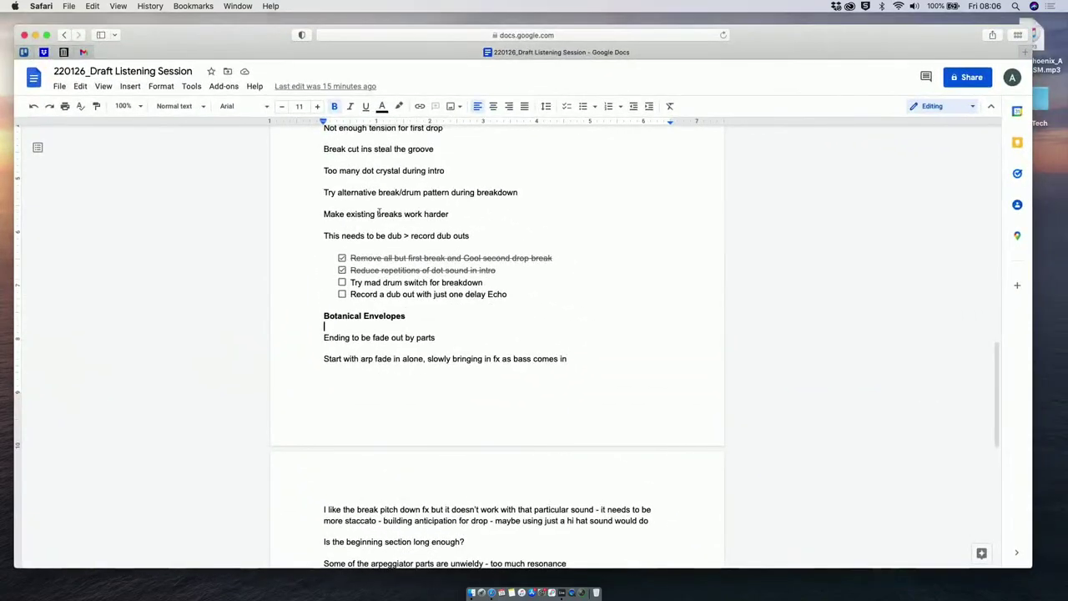
{"action": "left_click", "coordinate": [341, 282]}
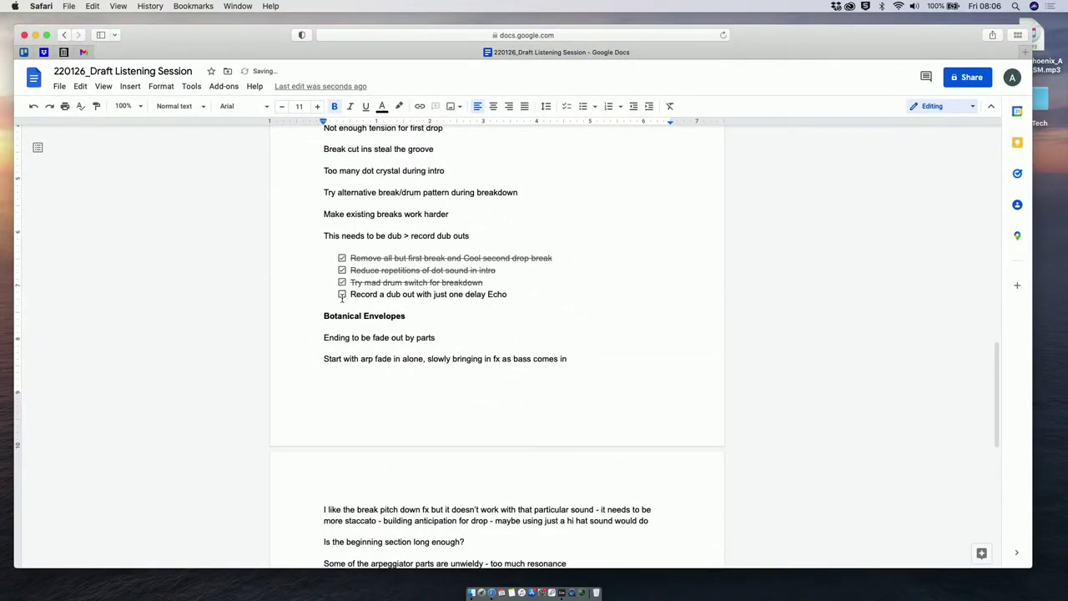
{"action": "key", "text": "ctrl+Up"}
{"action": "left_click", "coordinate": [568, 17]}
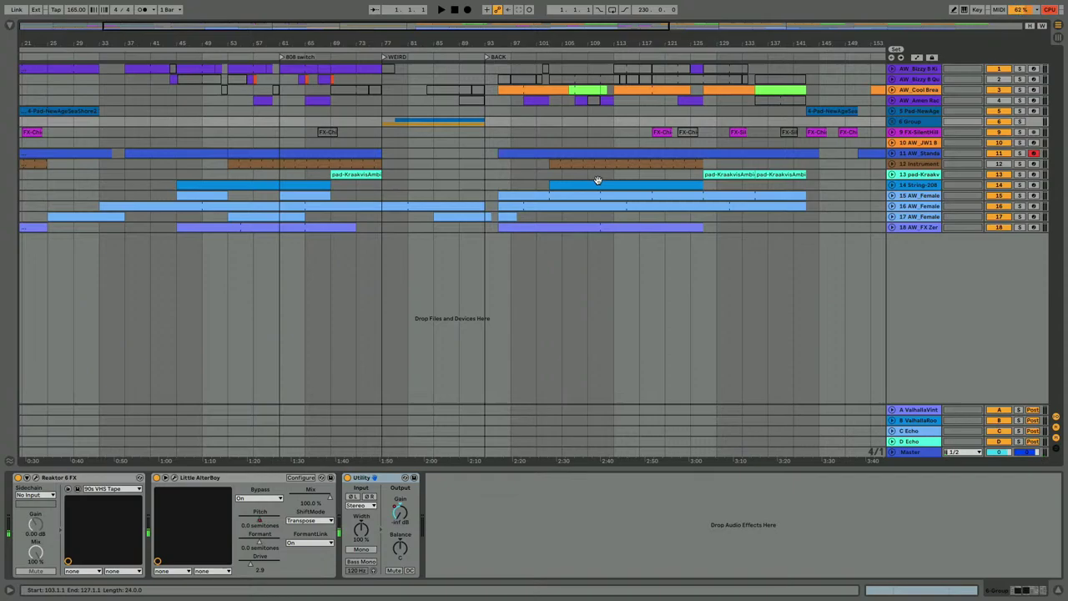
Step: Start playback from the BACK locator and unfold AW_Female tracks 16 and 17
{"action": "left_click", "coordinate": [486, 57]}
{"action": "key", "text": "space"}
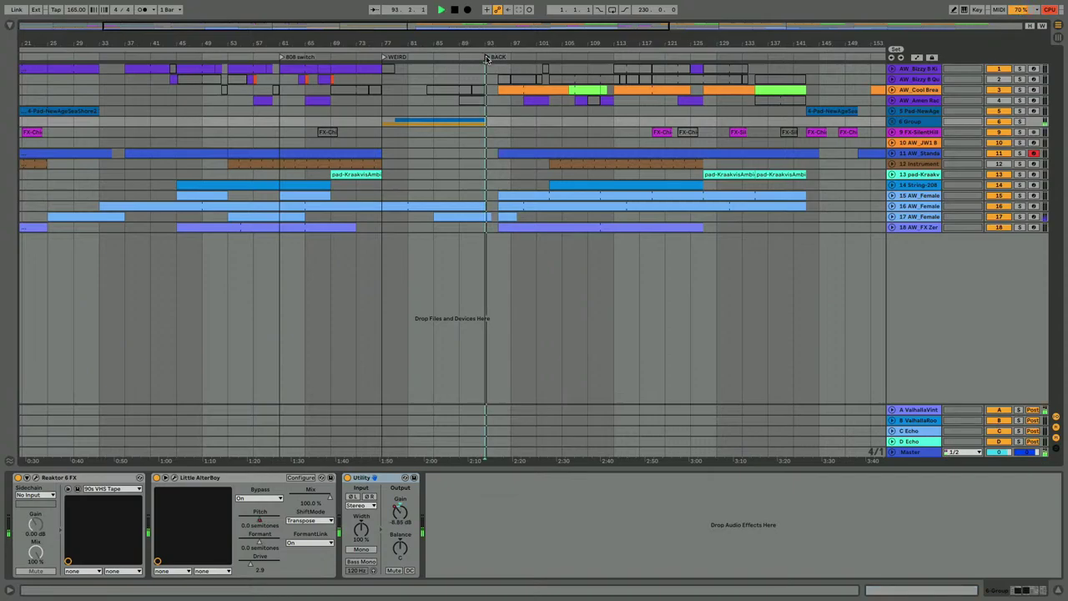
{"action": "left_click", "coordinate": [891, 205]}
{"action": "left_click", "coordinate": [891, 255]}
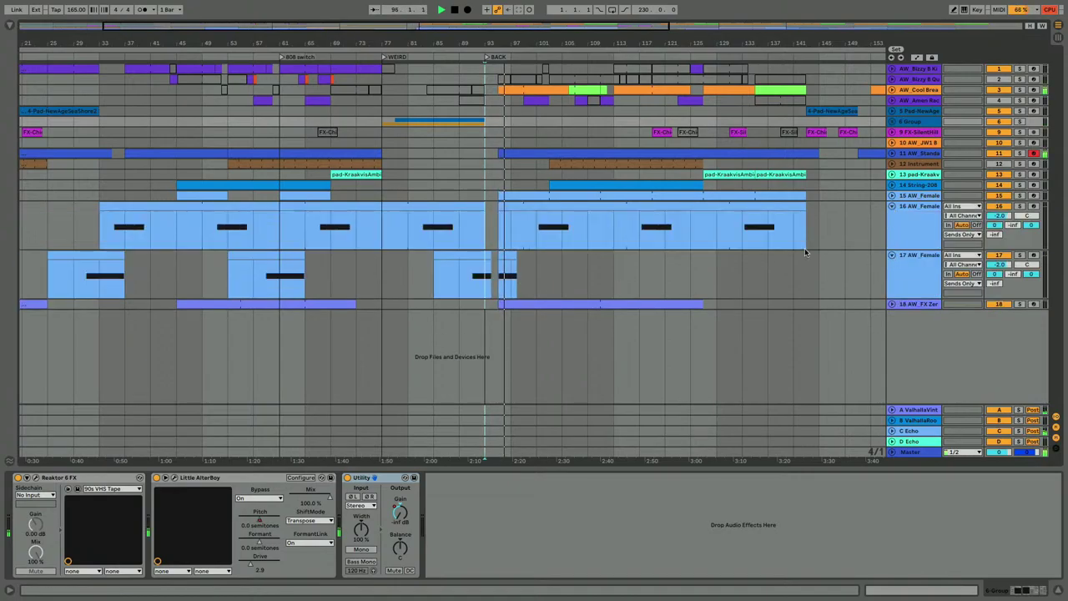
Step: Duplicate AW_Female track 17 and place the copy inside the kit and pad group
{"action": "left_click", "coordinate": [447, 255]}
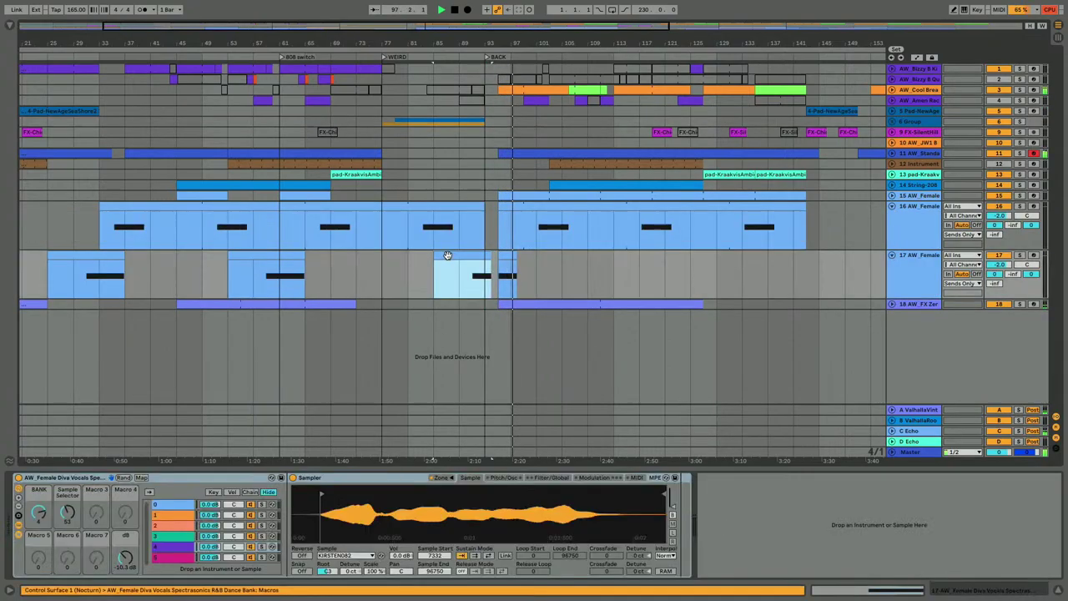
{"action": "left_click", "coordinate": [903, 277]}
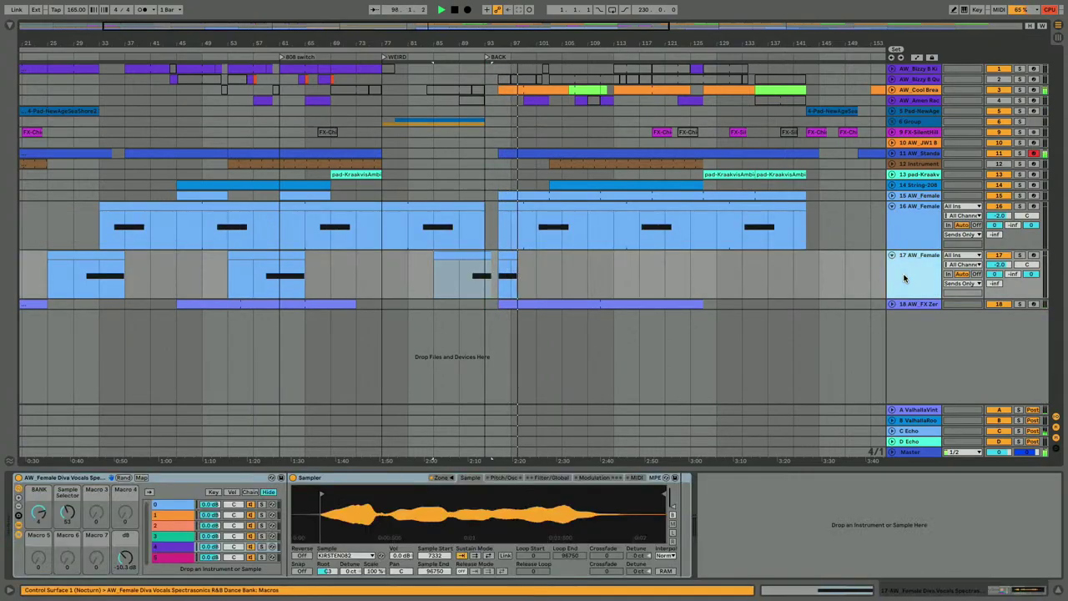
{"action": "left_click", "coordinate": [906, 122]}
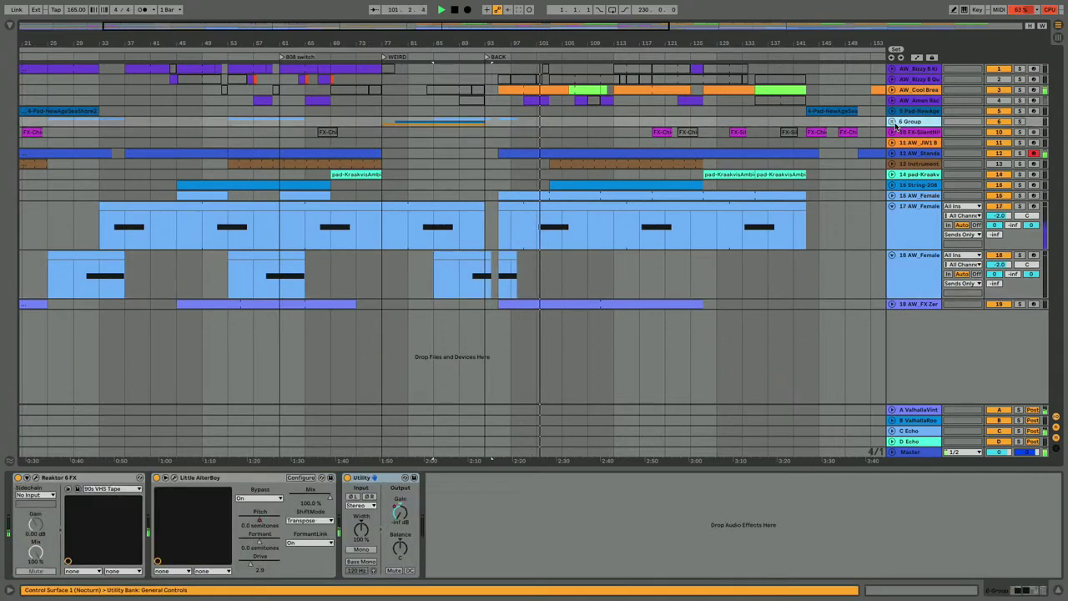
{"action": "left_click", "coordinate": [892, 122]}
{"action": "left_click", "coordinate": [892, 122]}
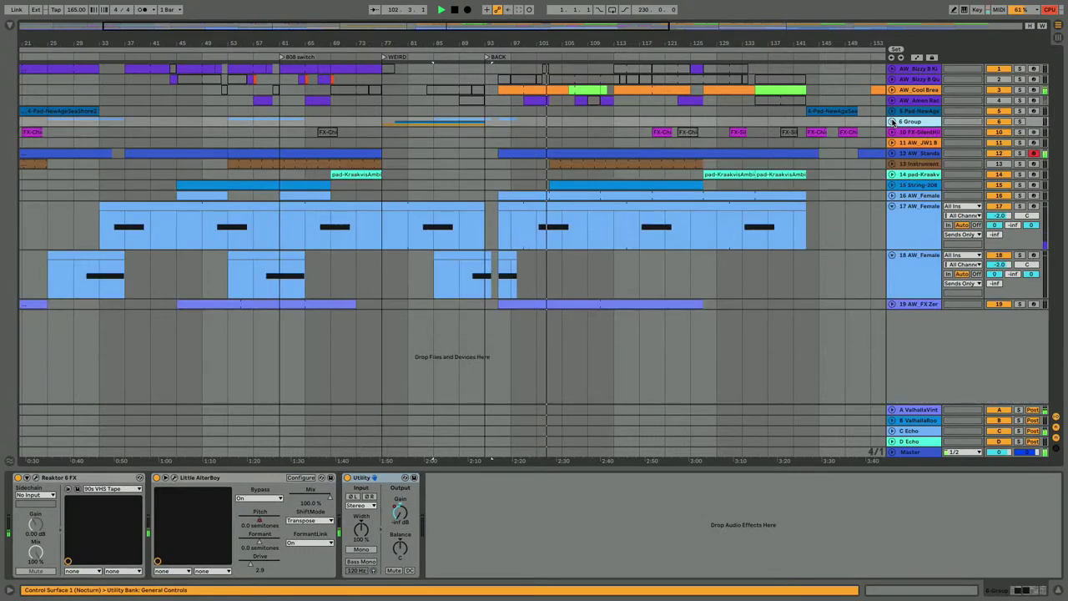
Step: Try deleting the clips between bars 85 and 98 from the AW_Female track outside the group
{"action": "left_click", "coordinate": [901, 260]}
{"action": "left_click", "coordinate": [507, 256]}
{"action": "left_click", "coordinate": [405, 265], "text": "shift"}
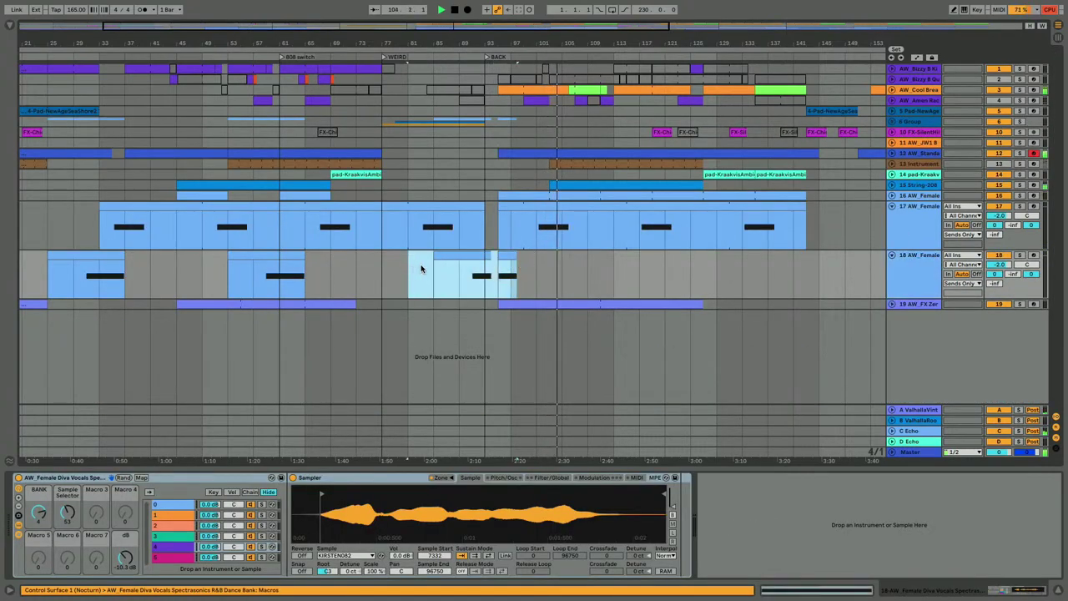
{"action": "left_click", "coordinate": [431, 266], "text": "shift"}
{"action": "key", "text": "Delete"}
{"action": "left_click", "coordinate": [435, 124]}
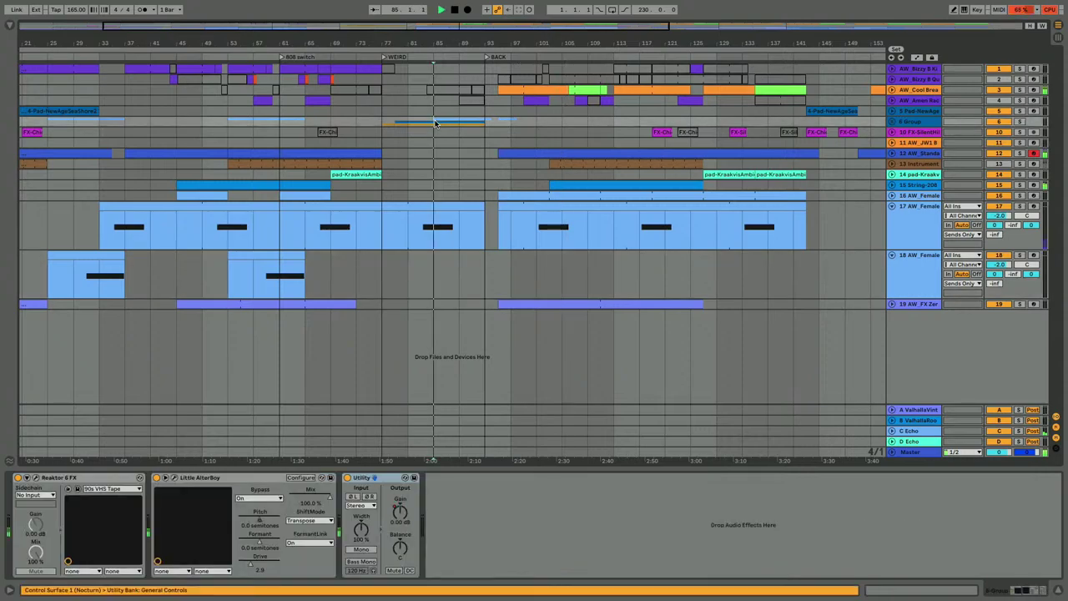
{"action": "key", "text": "ctrl+z"}
Step: Delete only the breakdown clip in bars 85 to 94 from AW_Female track 18 outside the group
{"action": "left_click", "coordinate": [473, 256]}
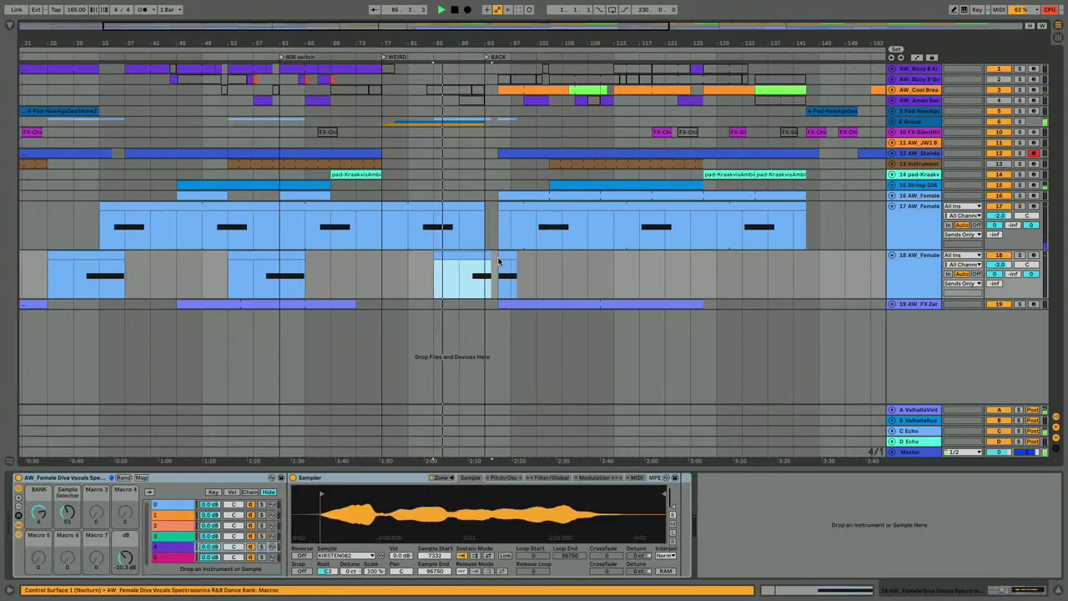
{"action": "left_click", "coordinate": [503, 265]}
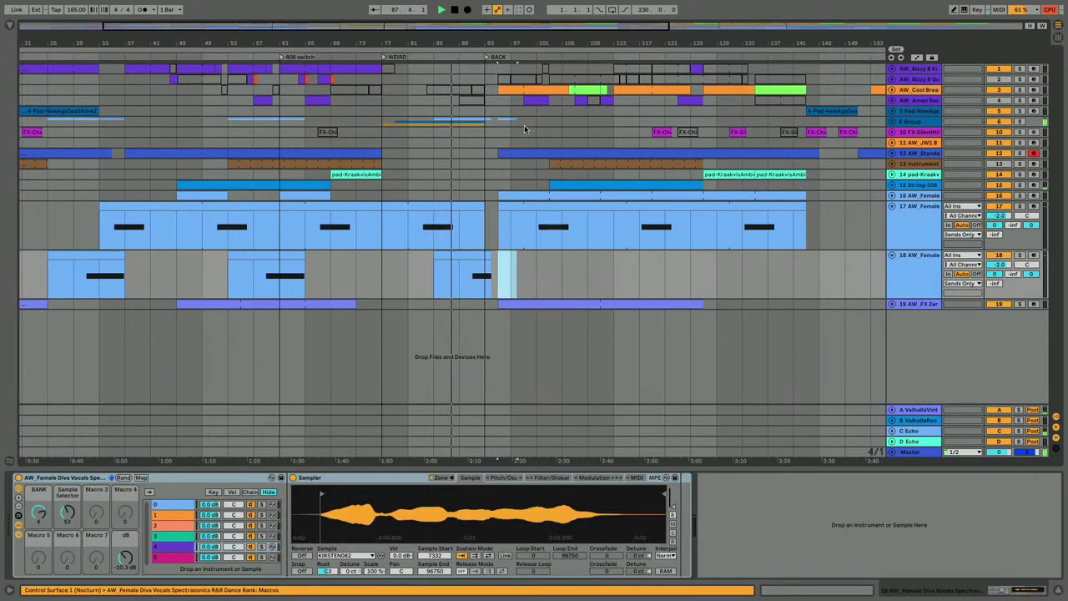
{"action": "left_click", "coordinate": [449, 252]}
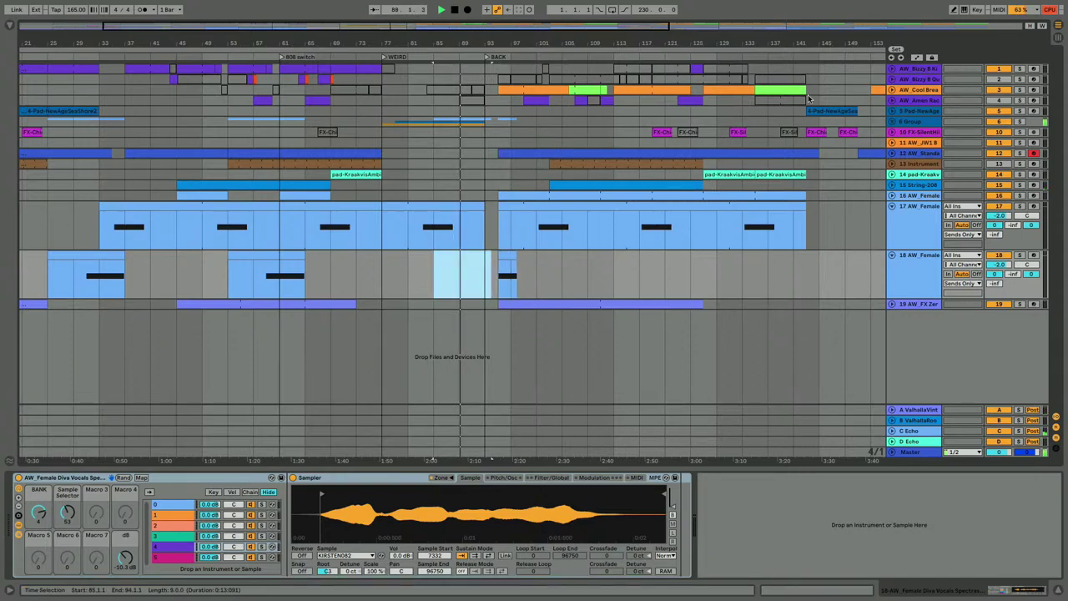
{"action": "key", "text": "Delete"}
{"action": "left_click", "coordinate": [755, 276]}
Step: Unfold the group and delete the clip in bars 95 to 98 from the grouped AW_Female track
{"action": "left_click", "coordinate": [893, 122]}
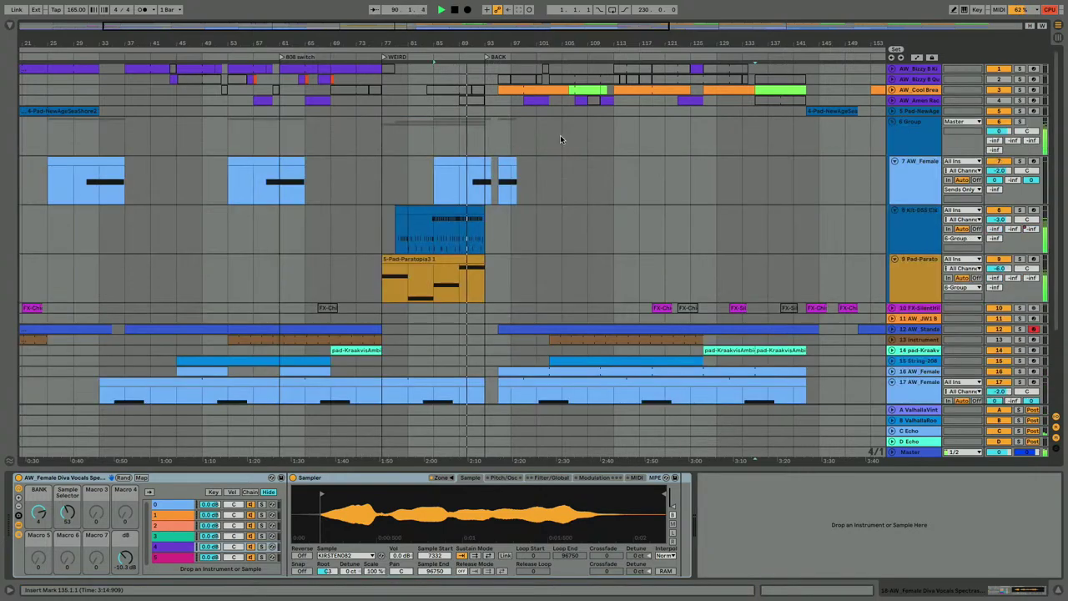
{"action": "left_click", "coordinate": [507, 180]}
{"action": "scroll", "coordinate": [455, 247], "scroll_direction": "down", "scroll_amount": 4}
{"action": "scroll", "coordinate": [455, 247], "scroll_direction": "down", "scroll_amount": 1}
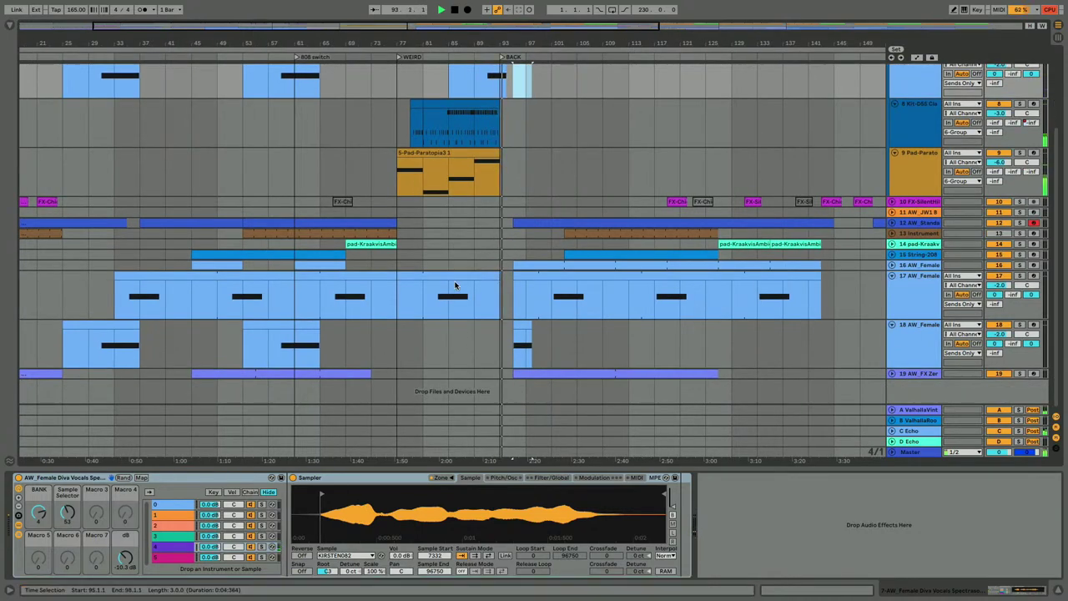
{"action": "scroll", "coordinate": [453, 281], "scroll_direction": "up", "scroll_amount": 5}
{"action": "left_click", "coordinate": [907, 125]}
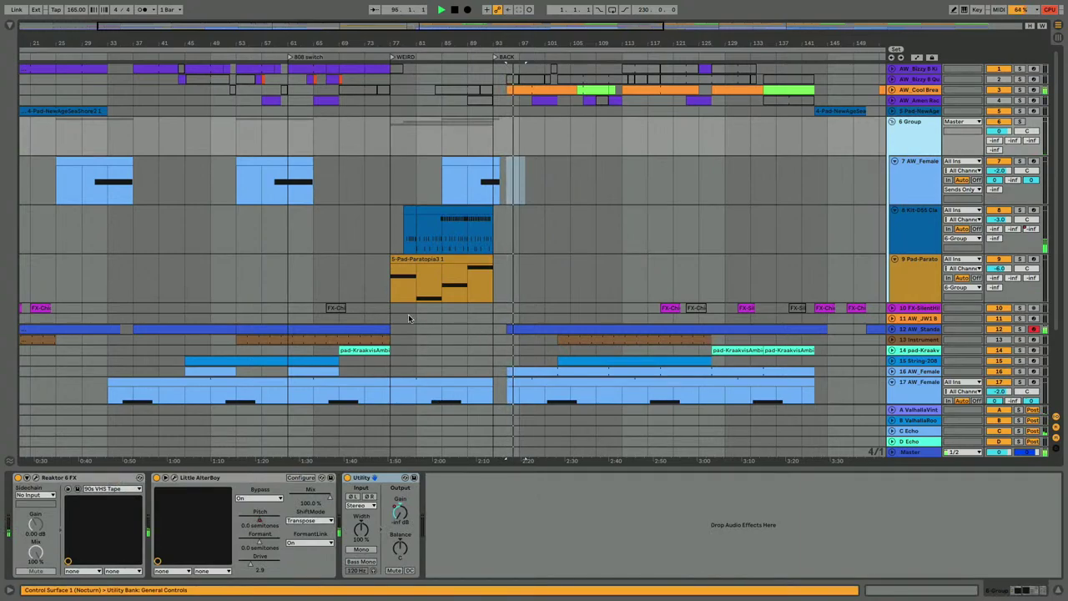
{"action": "left_click", "coordinate": [509, 174]}
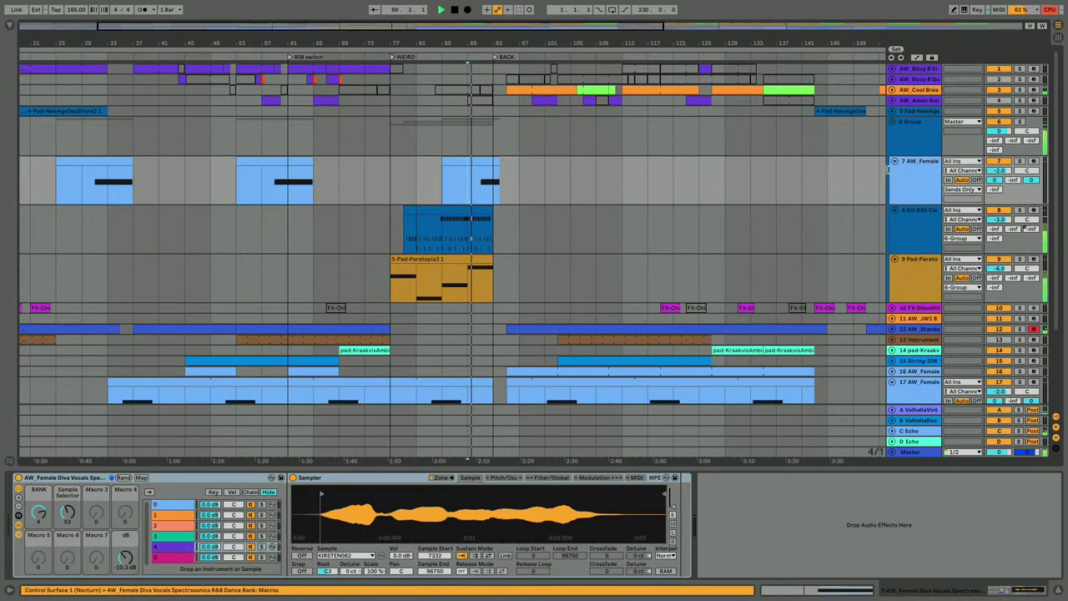
Step: Examine the grouped AW_Female breakdown clip in bars 85 to 94 and the AW_Cool Break and AW_Amen clips around it
{"action": "left_click", "coordinate": [904, 140]}
{"action": "left_click", "coordinate": [905, 179]}
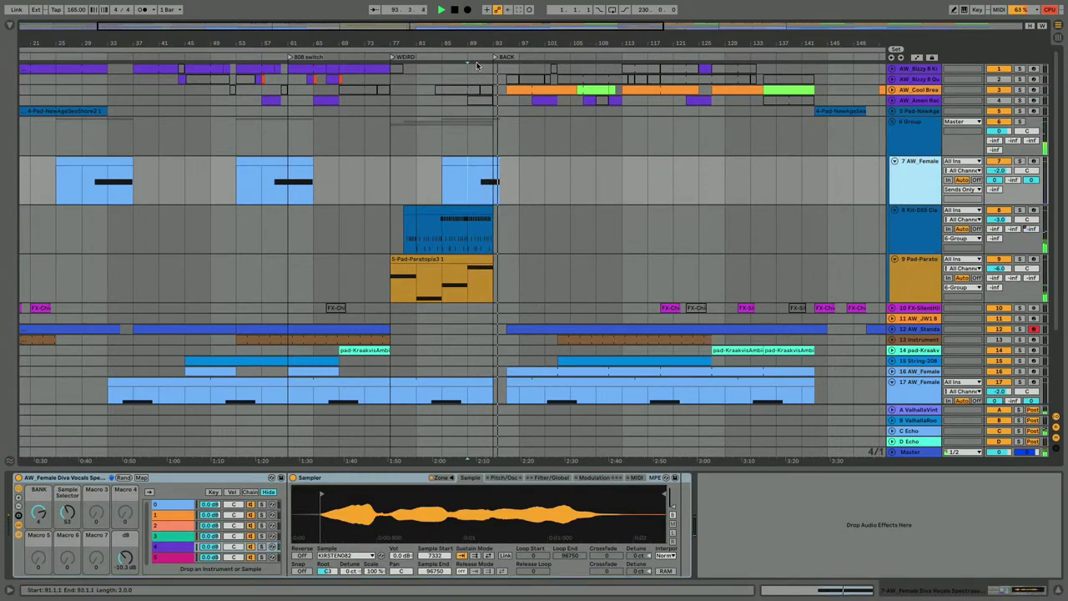
{"action": "key", "text": "plus"}
{"action": "key", "text": "plus"}
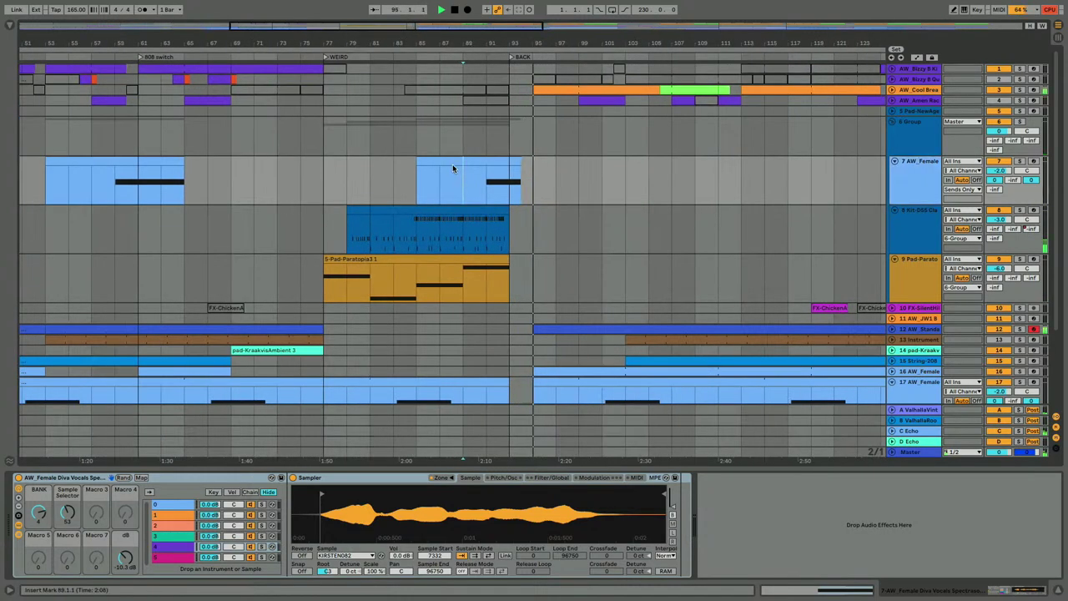
{"action": "double_click", "coordinate": [452, 164]}
{"action": "key", "text": "shift+Tab"}
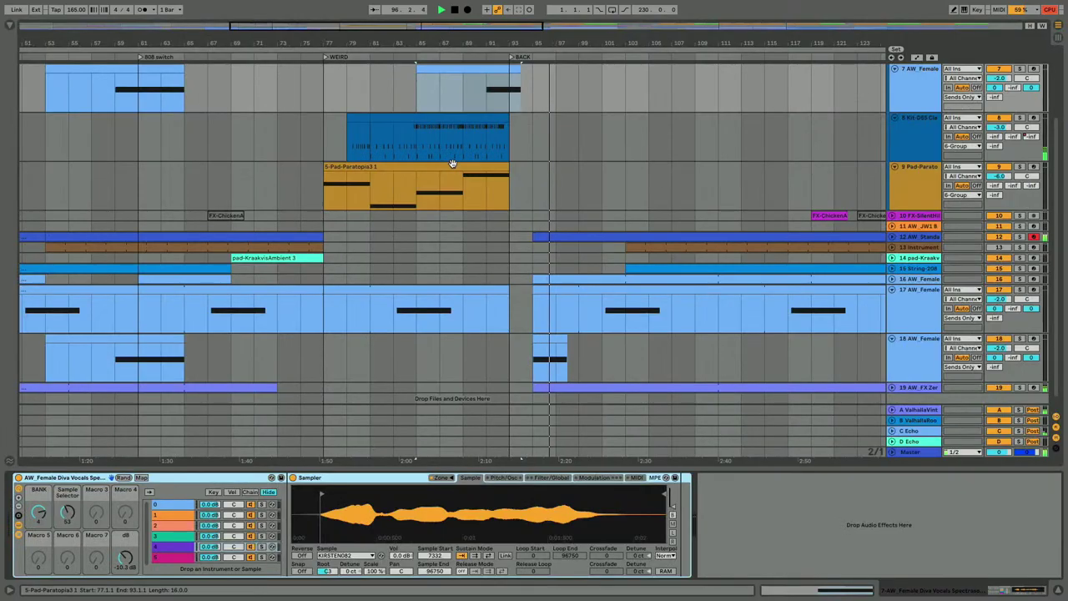
{"action": "scroll", "coordinate": [453, 163], "scroll_direction": "up", "scroll_amount": 3}
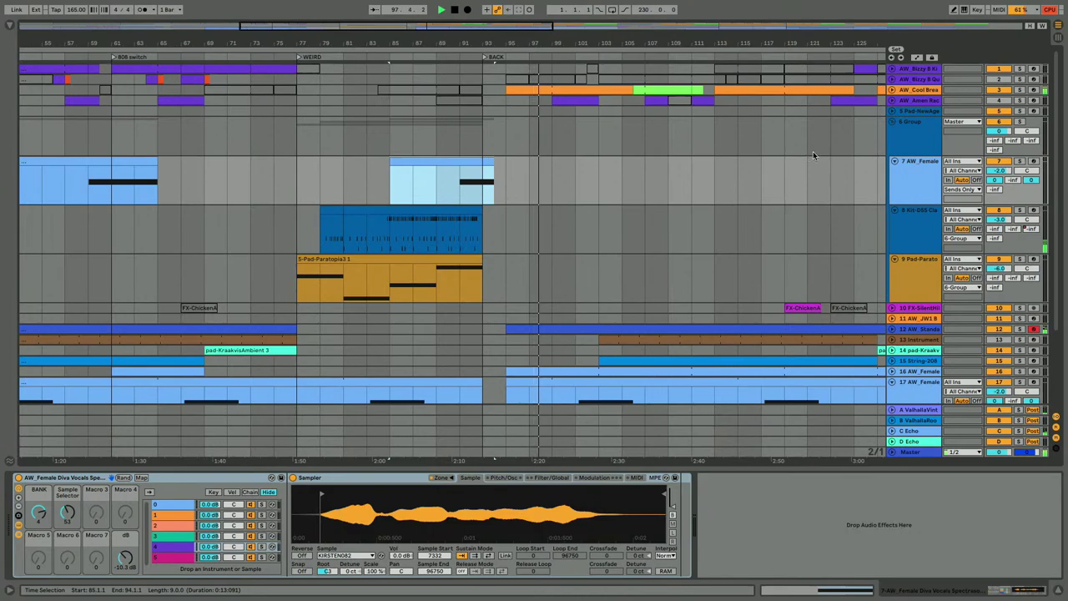
{"action": "left_click", "coordinate": [893, 100]}
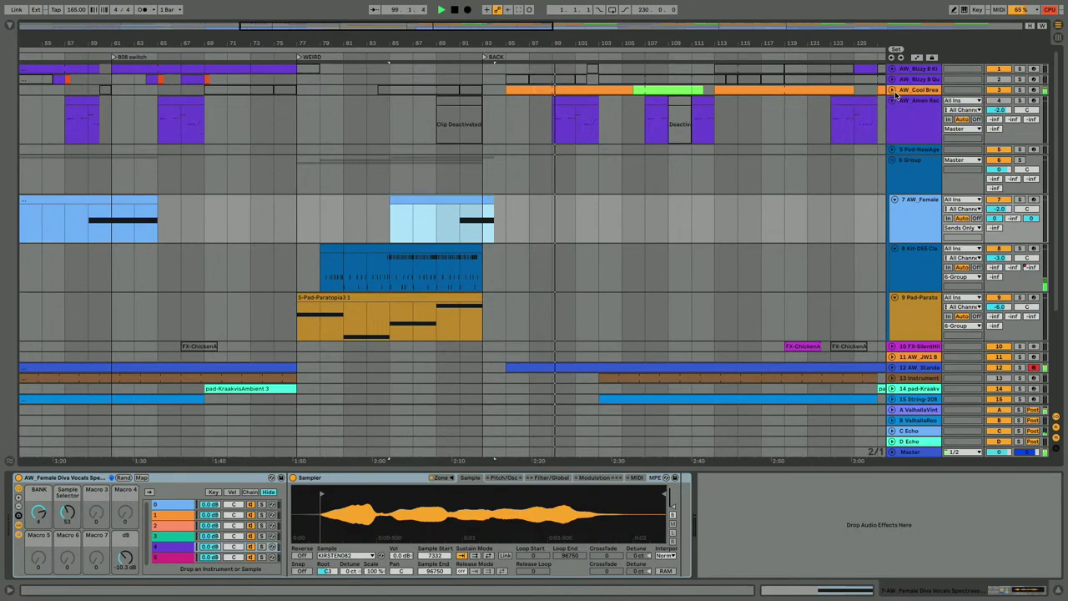
{"action": "left_click", "coordinate": [892, 89]}
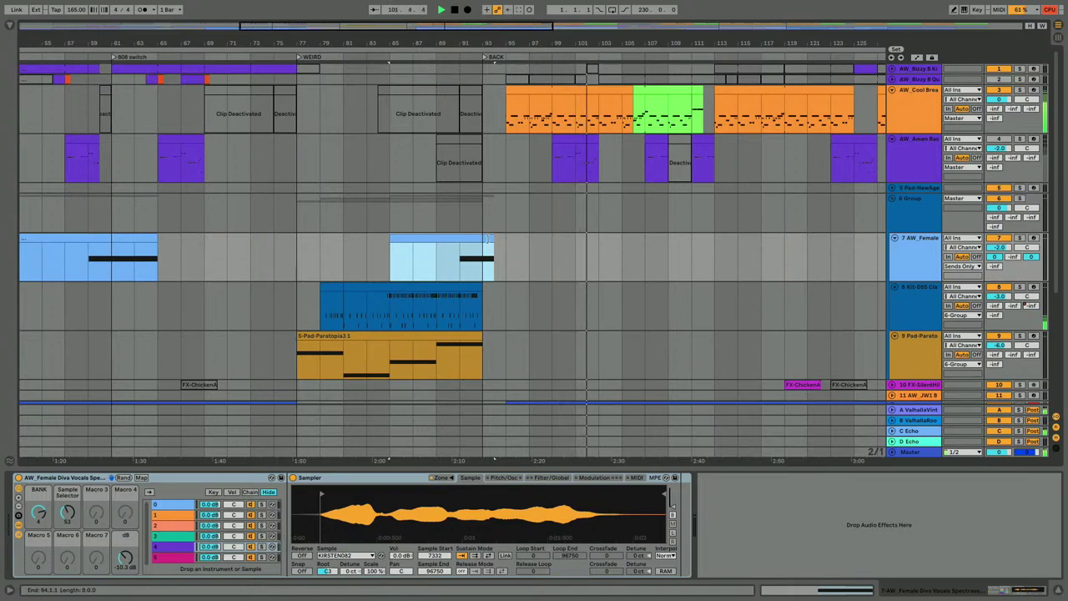
Step: Solo AW_Female track 18 to audition it from bar 95, and delete its clip in bars 95 to 98
{"action": "scroll", "coordinate": [496, 292], "scroll_direction": "down", "scroll_amount": 5}
{"action": "left_click", "coordinate": [506, 352]}
{"action": "key", "text": "s"}
{"action": "key", "text": "space"}
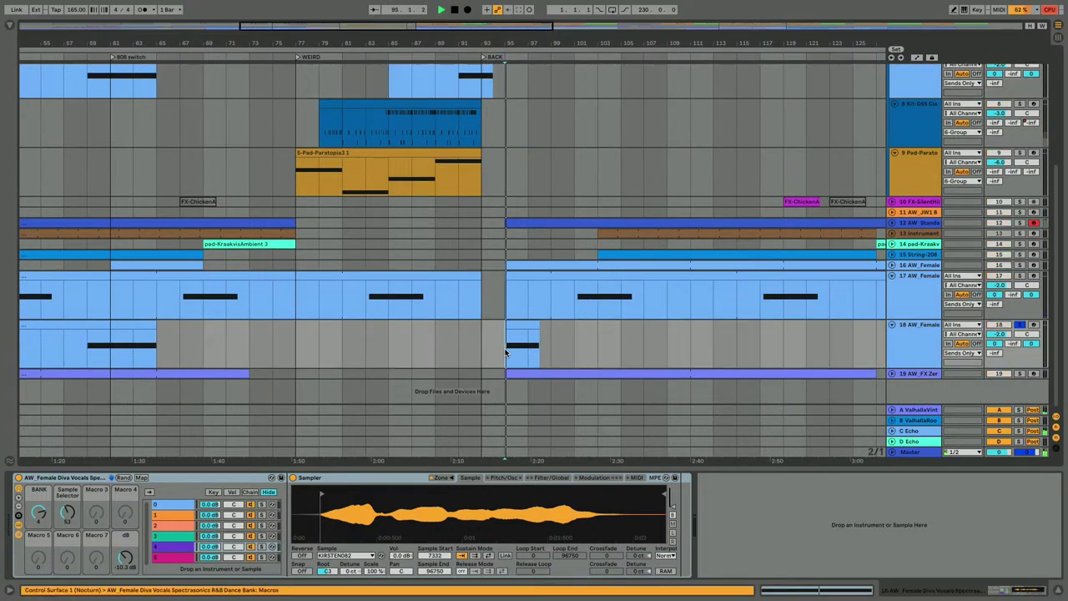
{"action": "key", "text": "space"}
{"action": "left_click", "coordinate": [514, 324]}
{"action": "key", "text": "Delete"}
Step: Fold all tracks, show the whole arrangement and save the set
{"action": "scroll", "coordinate": [446, 162], "scroll_direction": "up", "scroll_amount": 3}
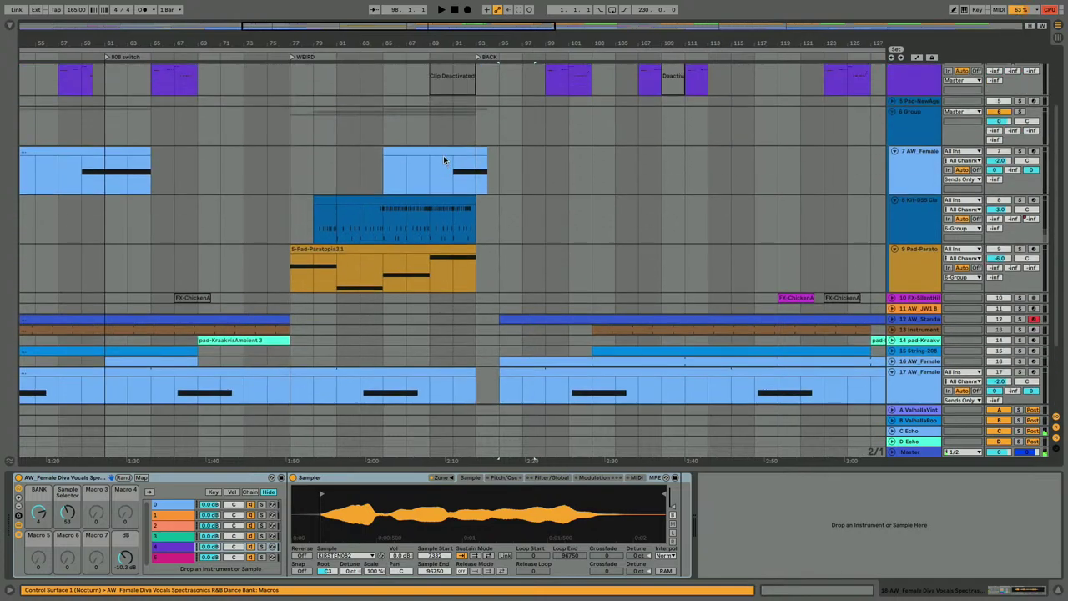
{"action": "left_click", "coordinate": [436, 155]}
{"action": "left_click_drag", "start_coordinate": [435, 154], "coordinate": [435, 153]}
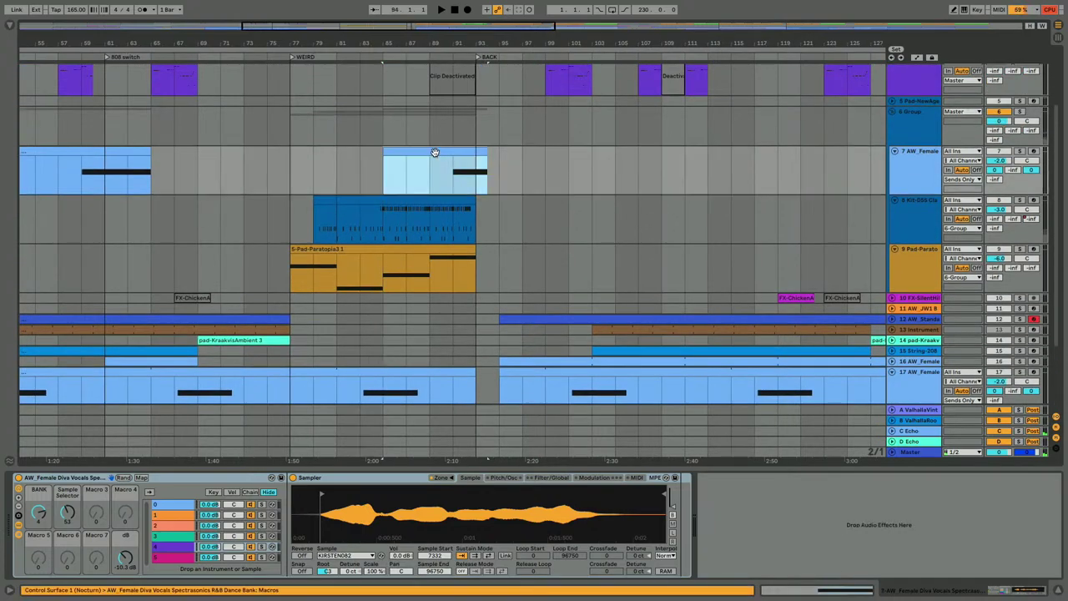
{"action": "key", "text": "ctrl+a"}
{"action": "scroll", "coordinate": [701, 92], "scroll_direction": "up", "scroll_amount": 3}
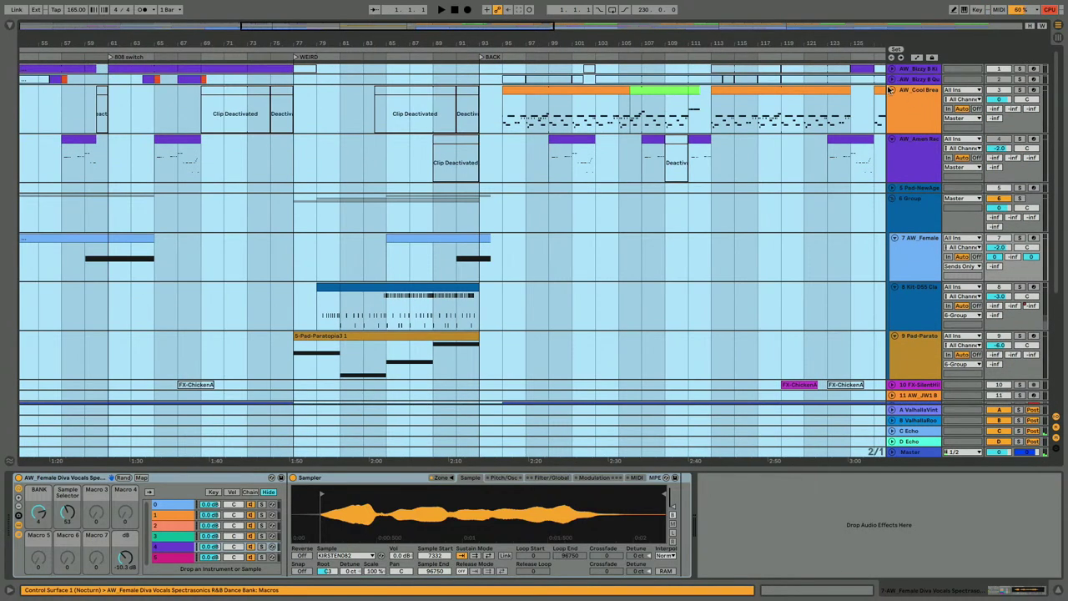
{"action": "left_click", "coordinate": [892, 90], "text": "alt"}
{"action": "left_click_drag", "start_coordinate": [303, 43], "coordinate": [303, 10]}
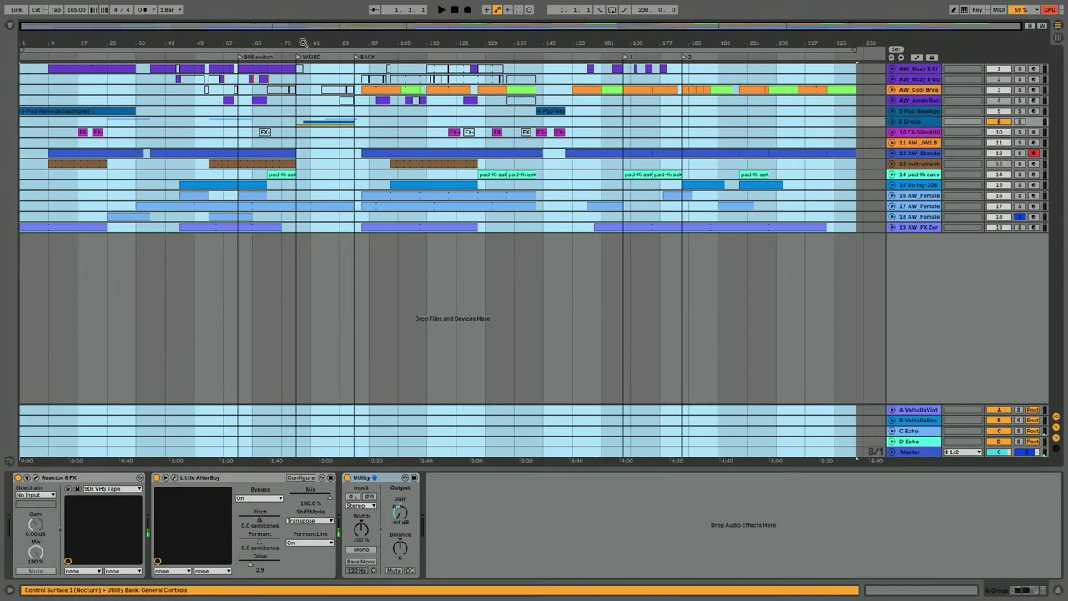
{"action": "left_click", "coordinate": [473, 59]}
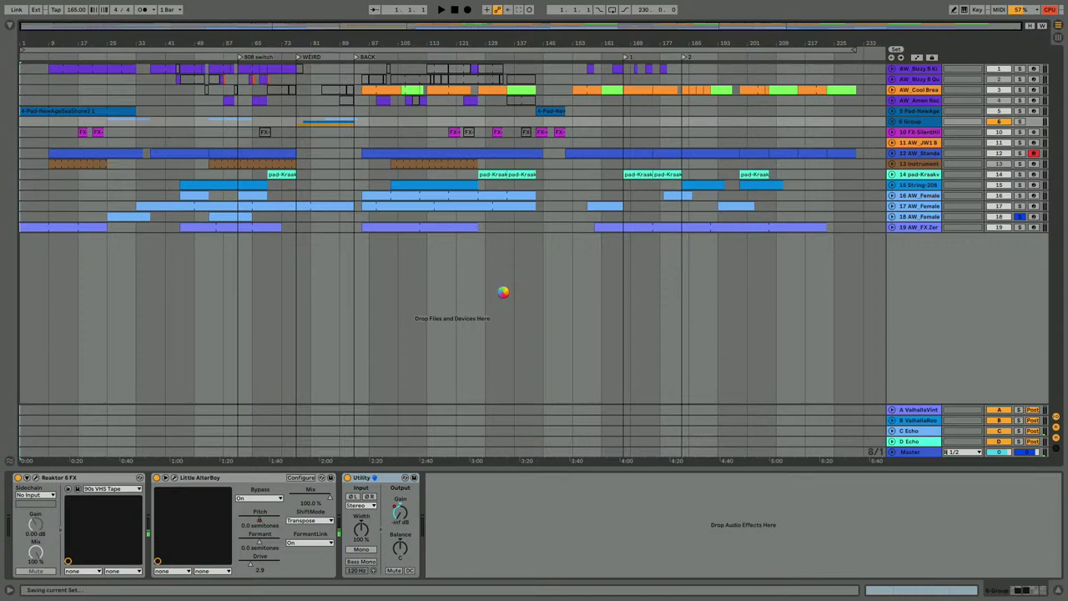
Step: Select the entire arrangement and open the audio export settings
{"action": "key", "text": "super+a"}
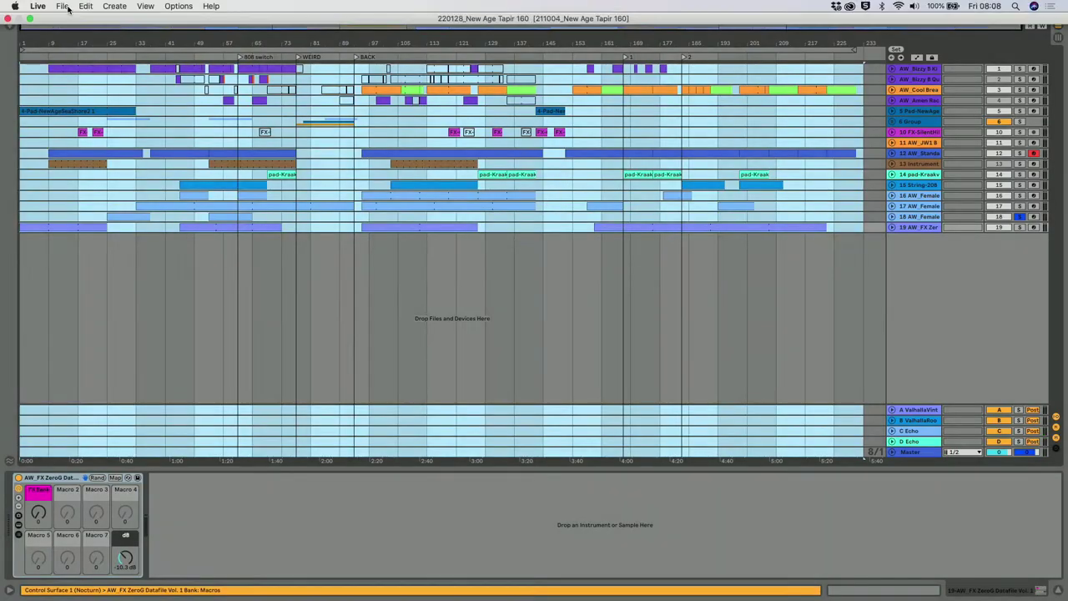
{"action": "left_click", "coordinate": [65, 5]}
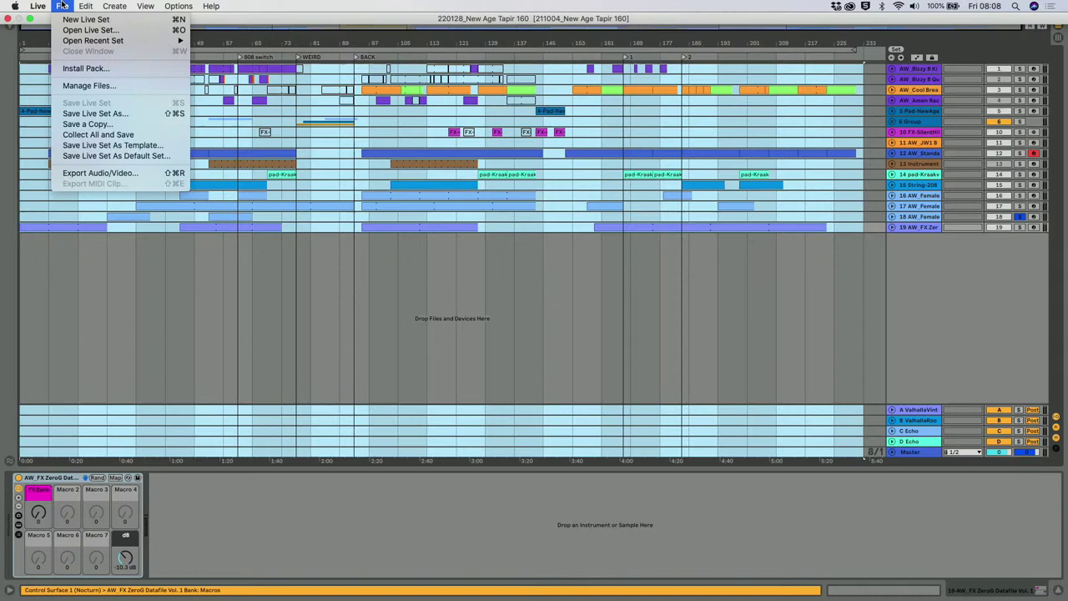
{"action": "left_click", "coordinate": [77, 174]}
Step: Switch to Trello in Safari and check off BOUNCE 220110 on the 211004_New Age Tapir 160 card
{"action": "key", "text": "ctrl+Up"}
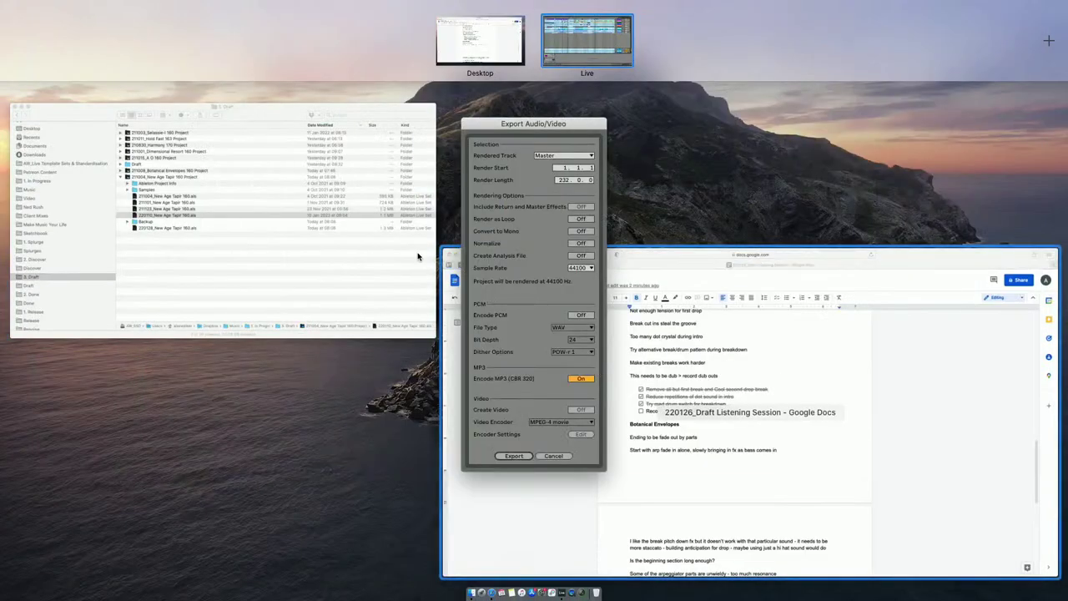
{"action": "left_click", "coordinate": [507, 456]}
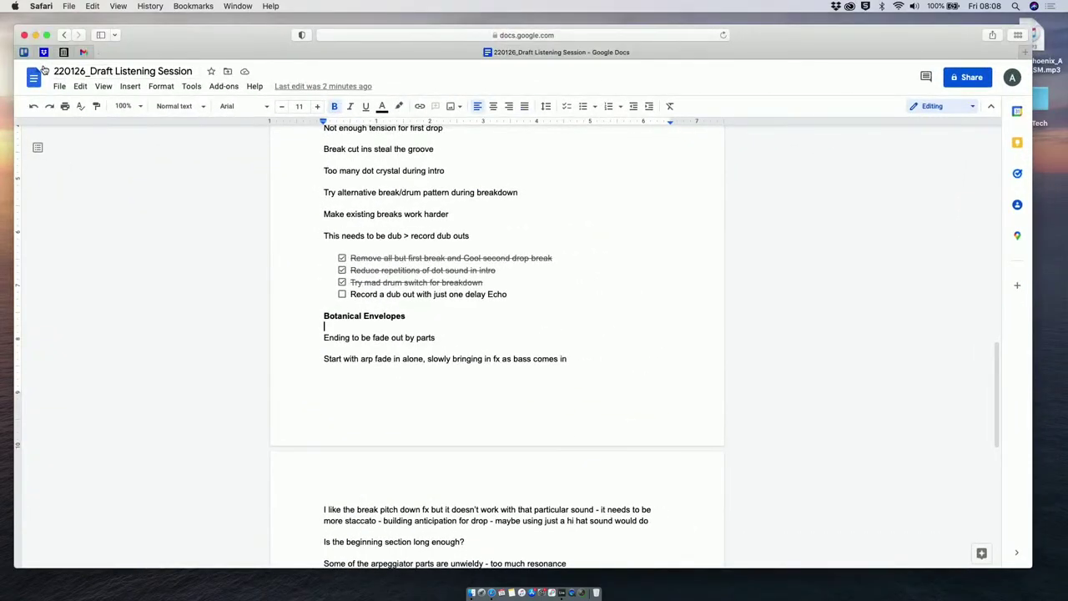
{"action": "left_click", "coordinate": [26, 52]}
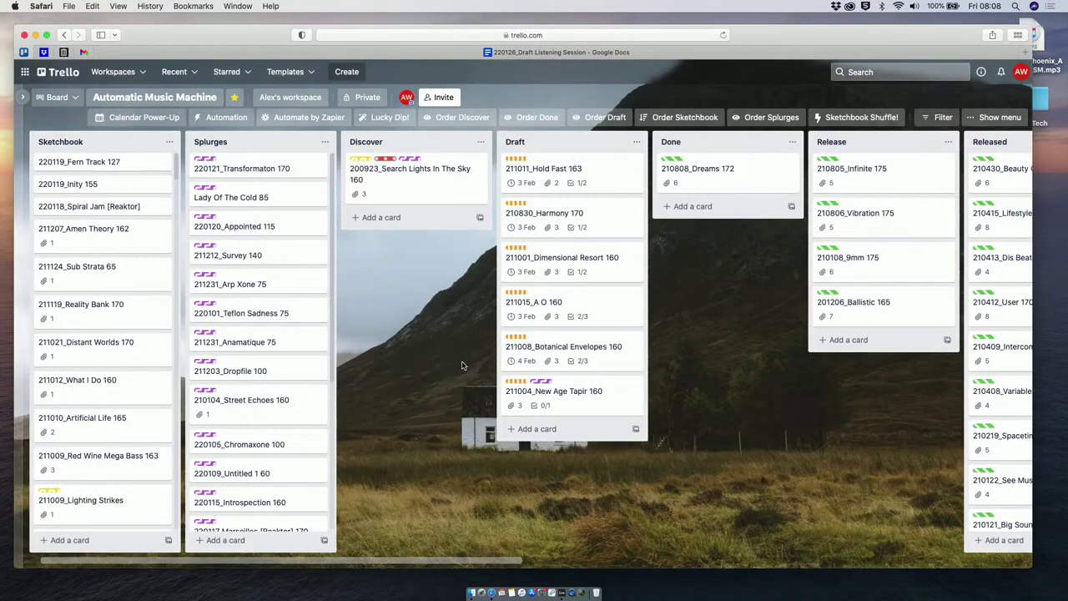
{"action": "left_click", "coordinate": [580, 406]}
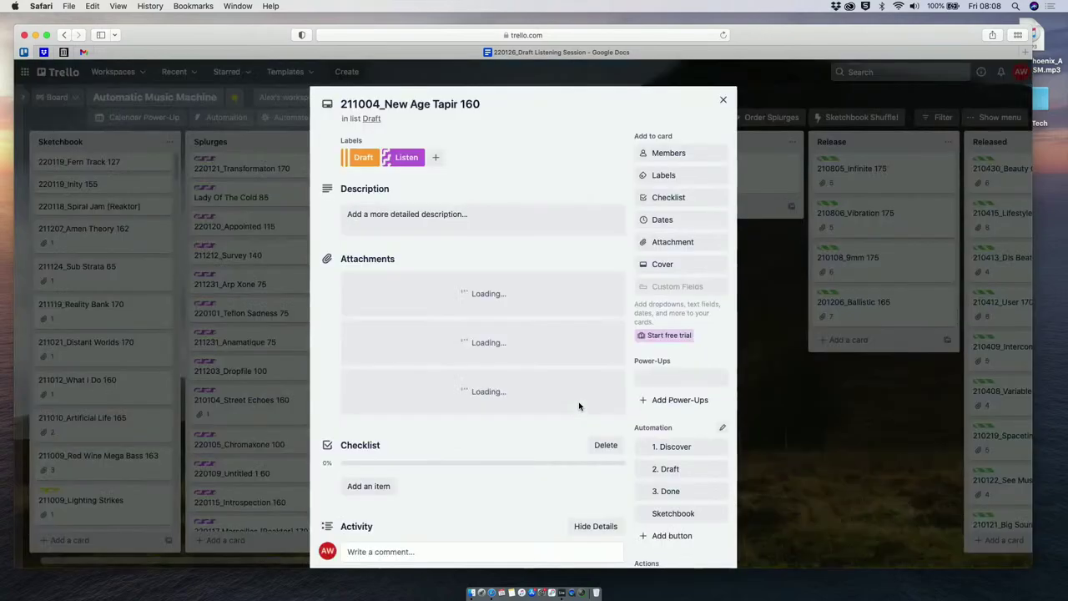
{"action": "scroll", "coordinate": [575, 402], "scroll_direction": "down", "scroll_amount": 1}
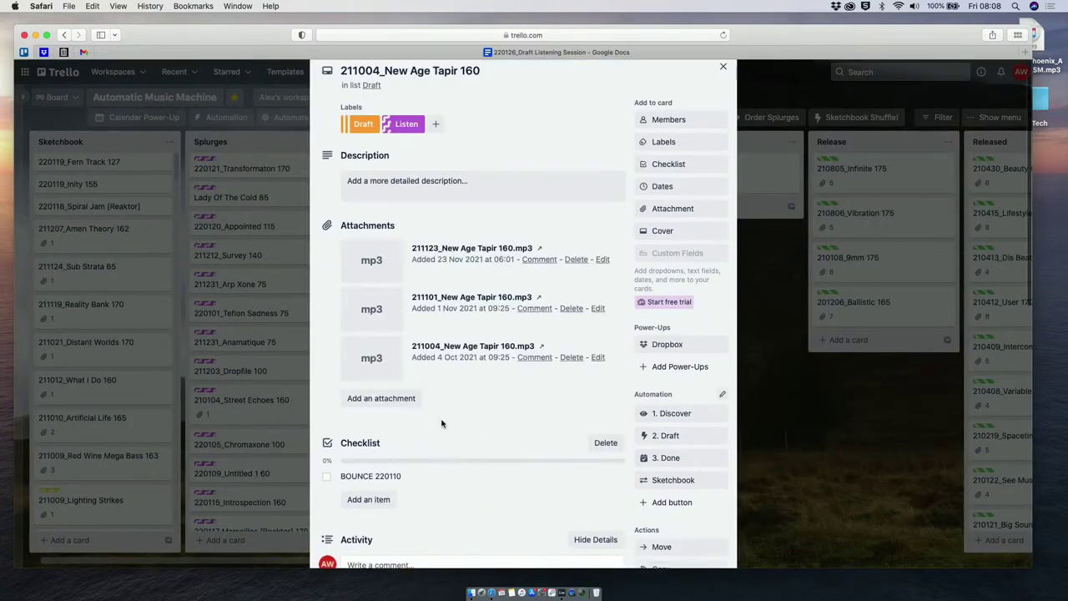
{"action": "left_click", "coordinate": [331, 477]}
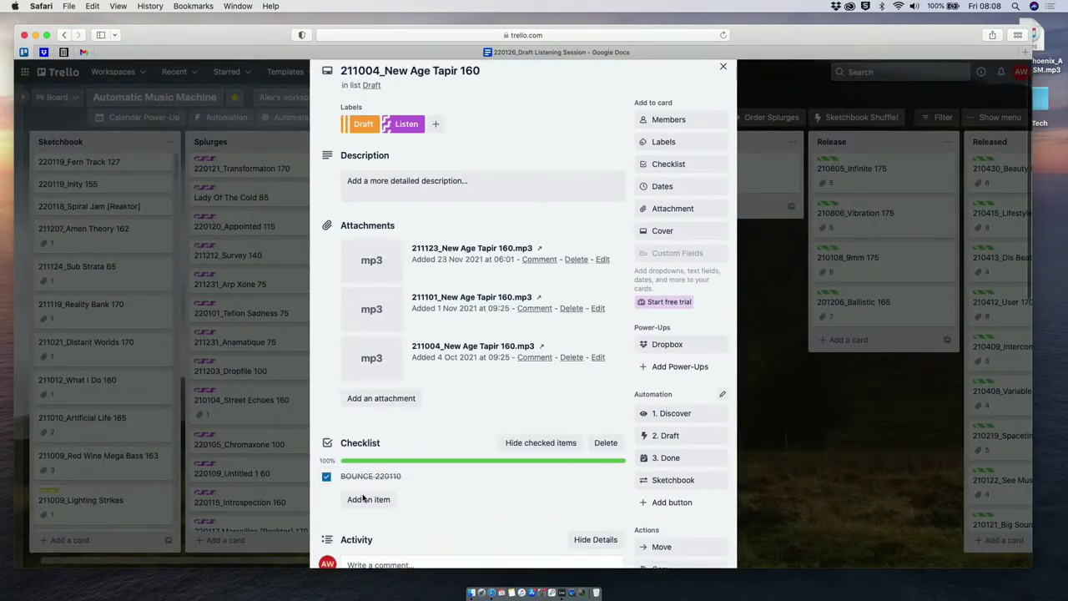
Step: Add the item 220128 to the card's checklist, consulting the current date
{"action": "left_click", "coordinate": [368, 499]}
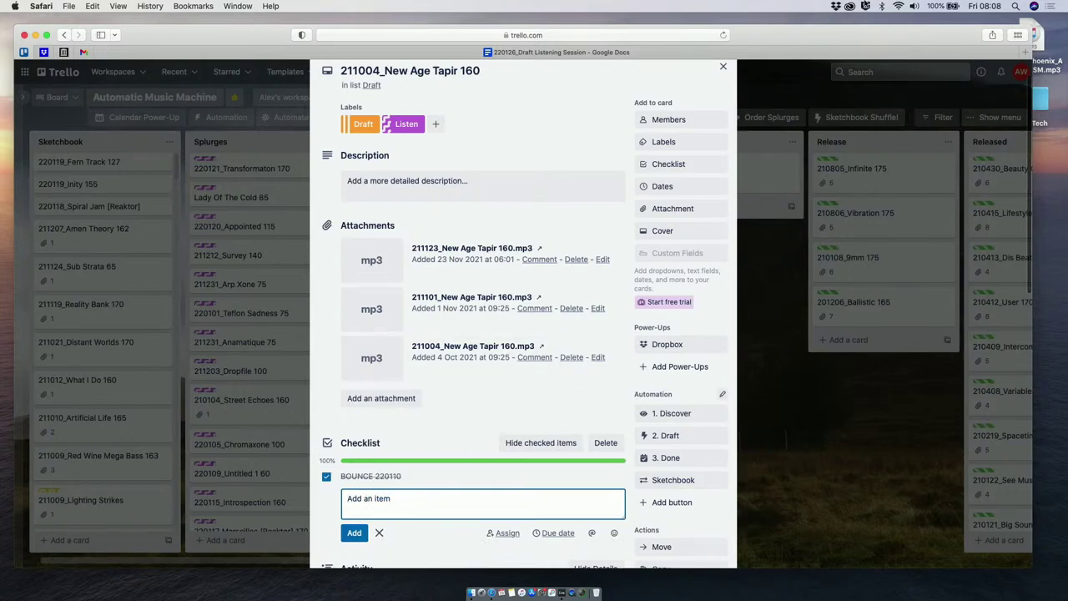
{"action": "left_click", "coordinate": [985, 7]}
{"action": "left_click", "coordinate": [984, 7]}
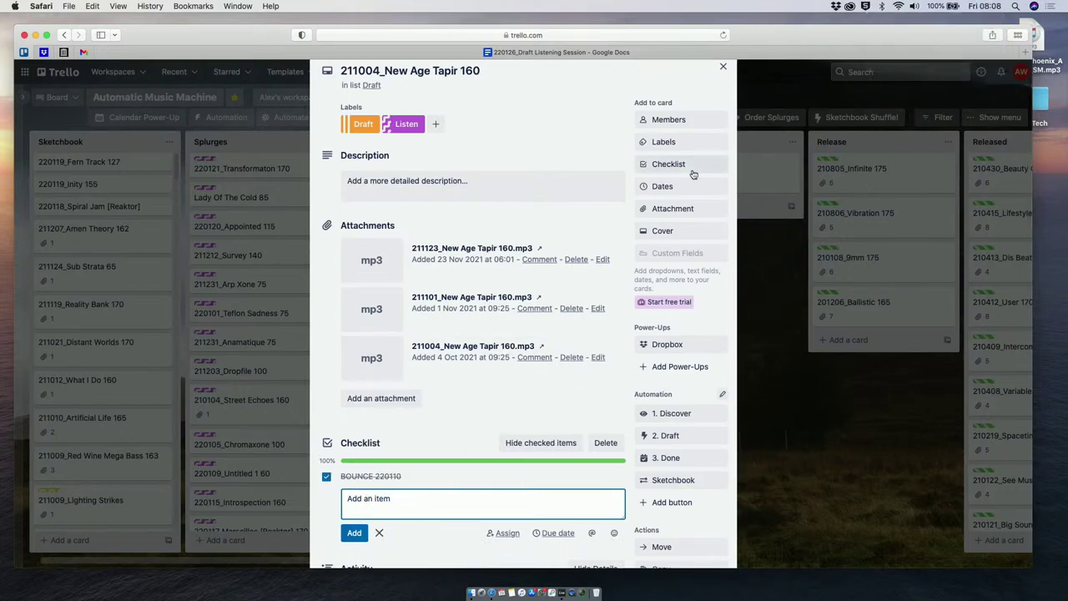
{"action": "key", "text": "Return"}
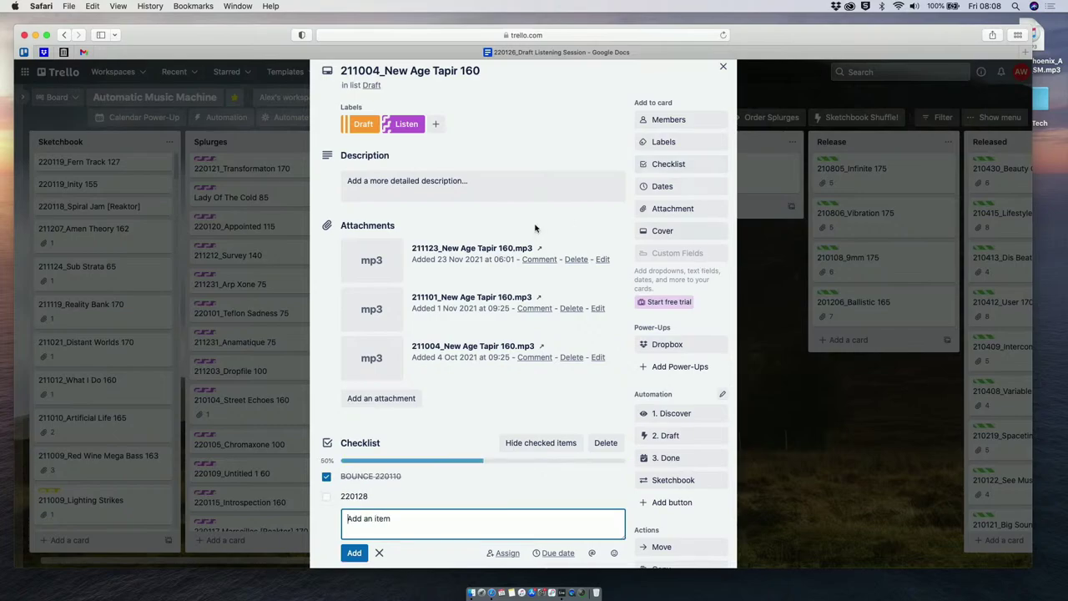
Step: Set the card's due date to 04/02/2022 at 06:00 and close the card
{"action": "scroll", "coordinate": [613, 170], "scroll_direction": "up", "scroll_amount": 1}
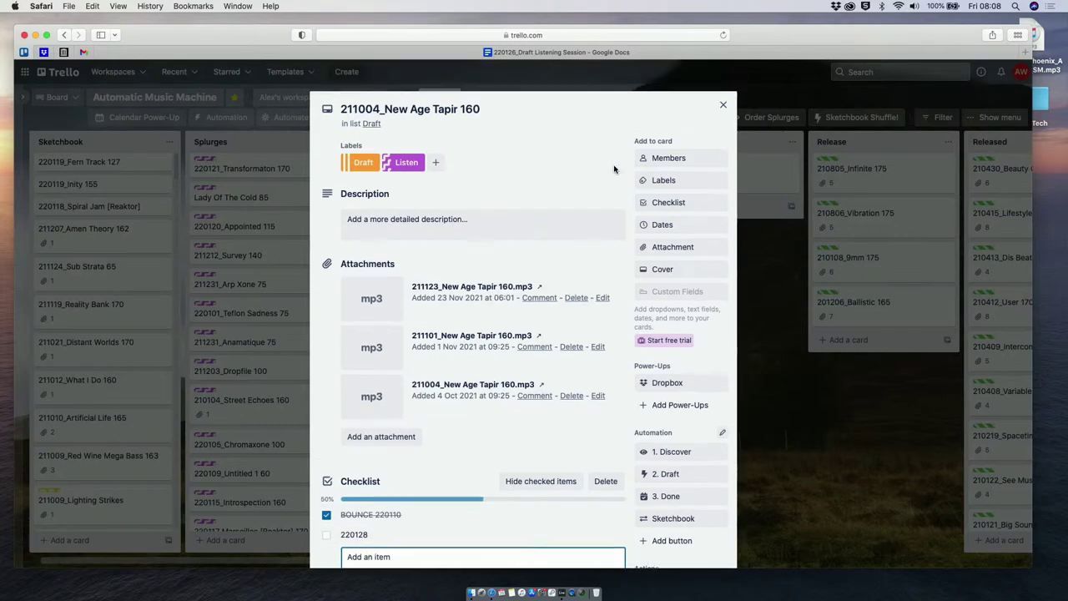
{"action": "left_click", "coordinate": [662, 219]}
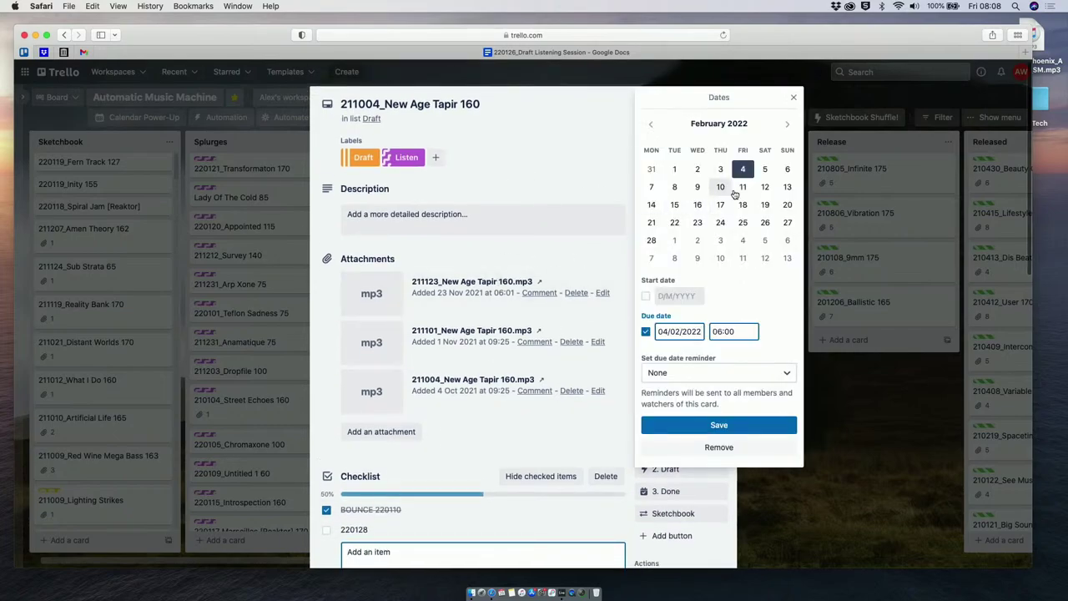
{"action": "left_click", "coordinate": [690, 421]}
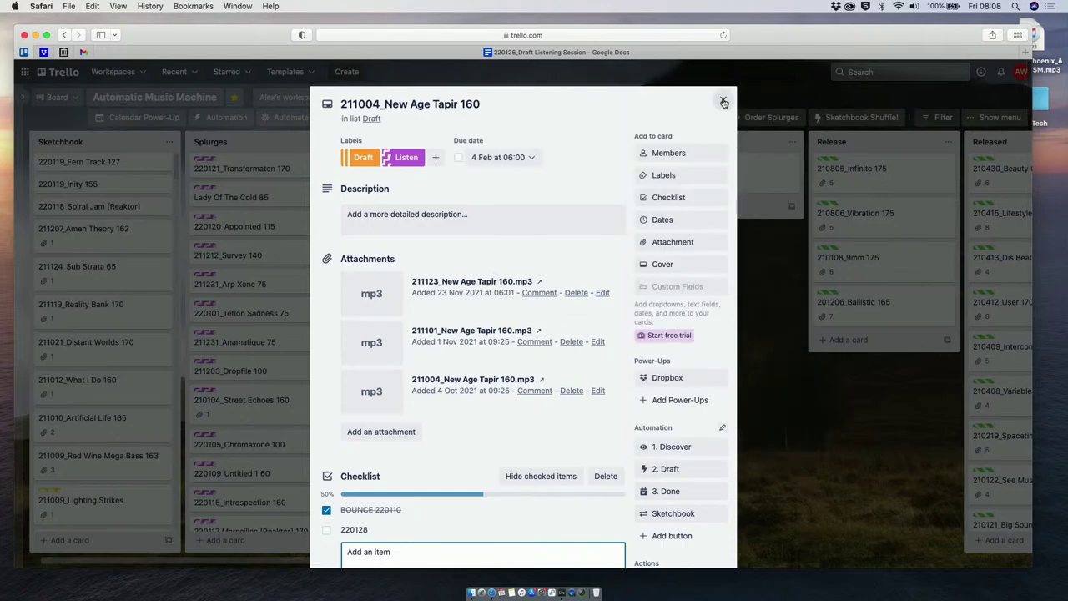
{"action": "key", "text": "Escape"}
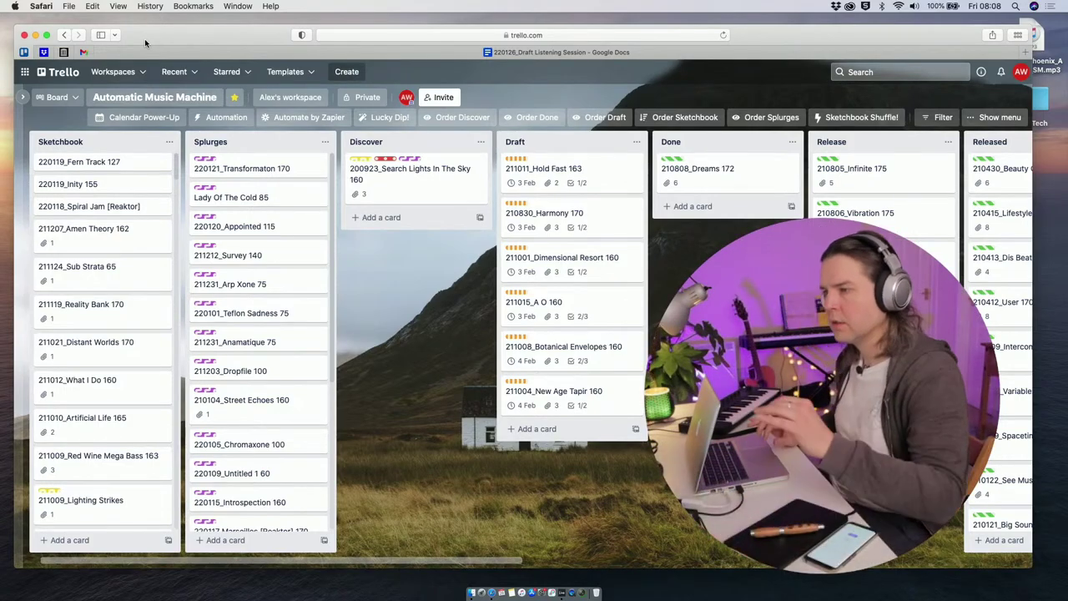
Step: Return to Live's export settings and export the Master as 220128_New Age Tapir 160.mp3 into the Draft folder
{"action": "key", "text": "ctrl+Up"}
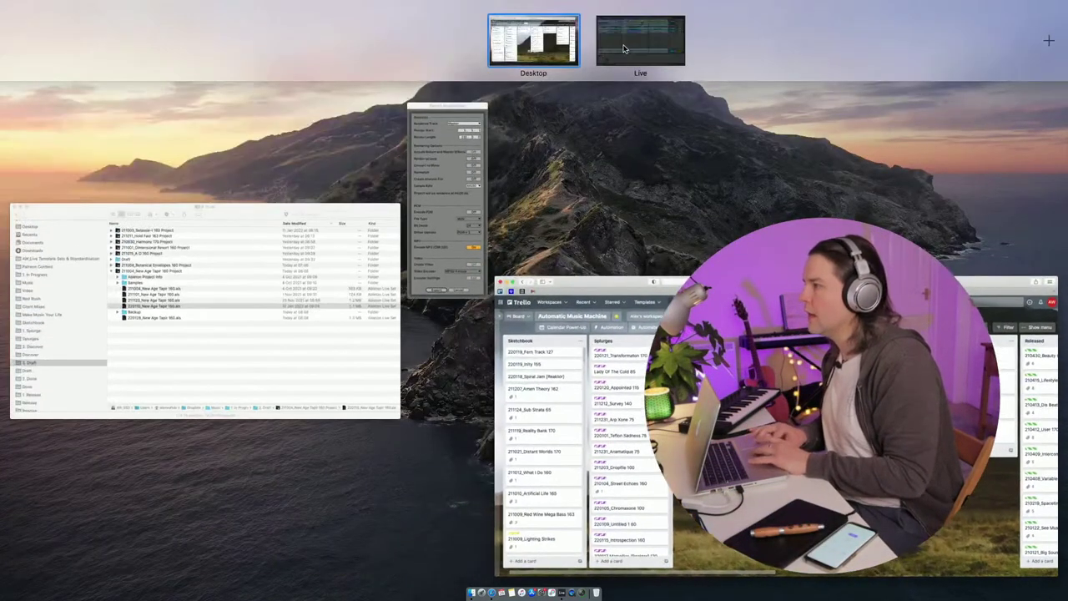
{"action": "left_click", "coordinate": [623, 49]}
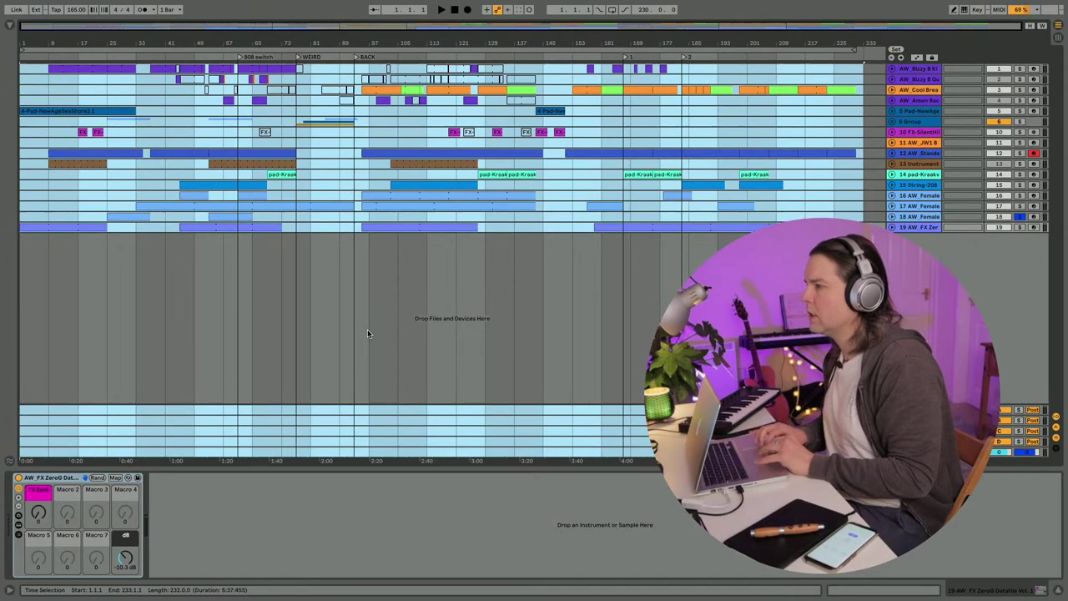
{"action": "key", "text": "ctrl+Up"}
{"action": "left_click", "coordinate": [440, 267]}
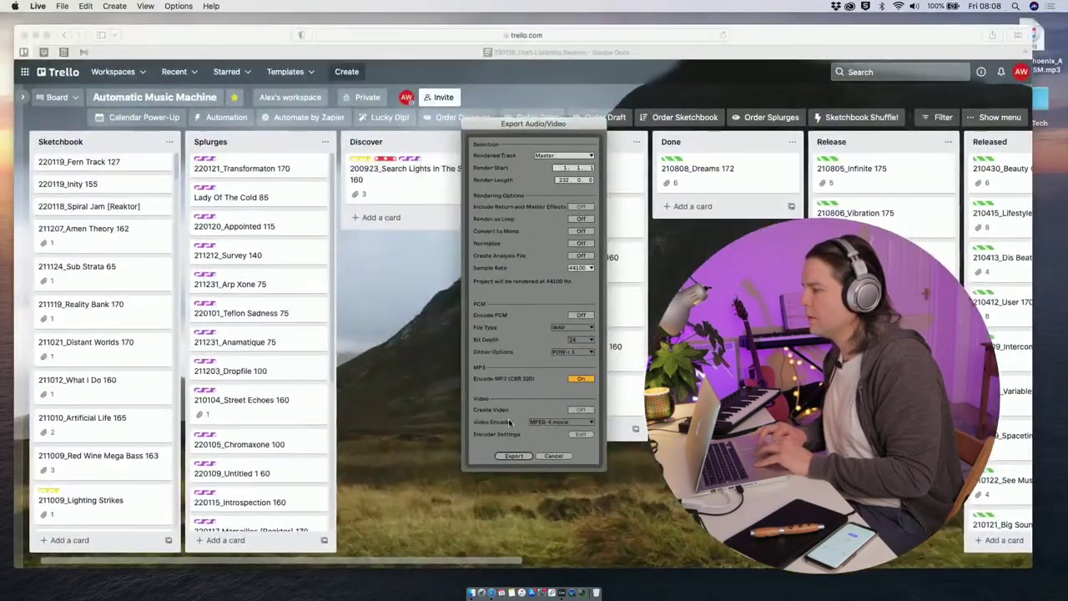
{"action": "left_click", "coordinate": [514, 456]}
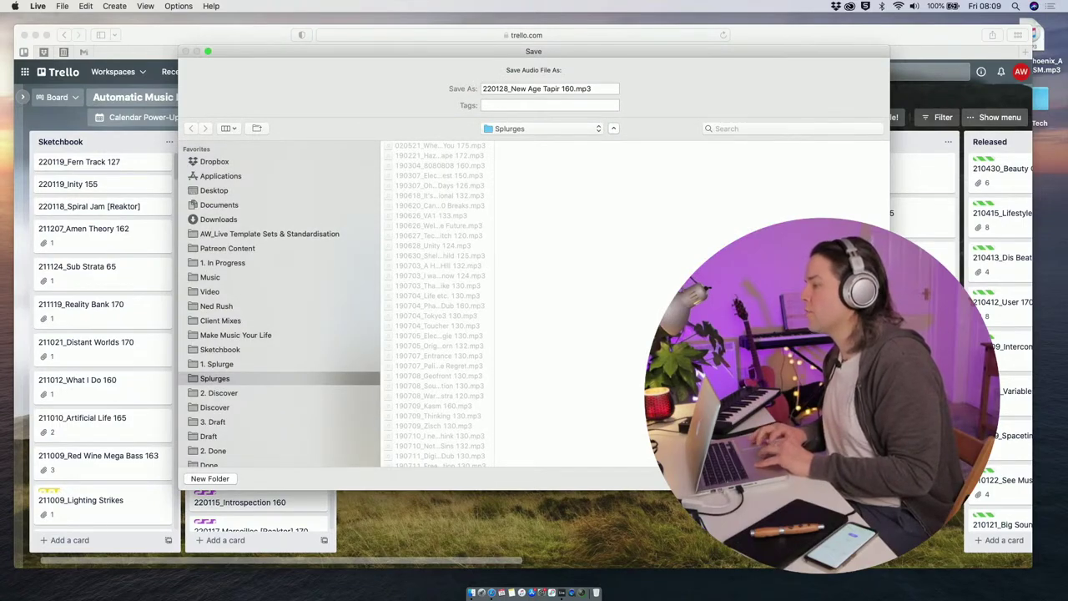
{"action": "left_click", "coordinate": [209, 437]}
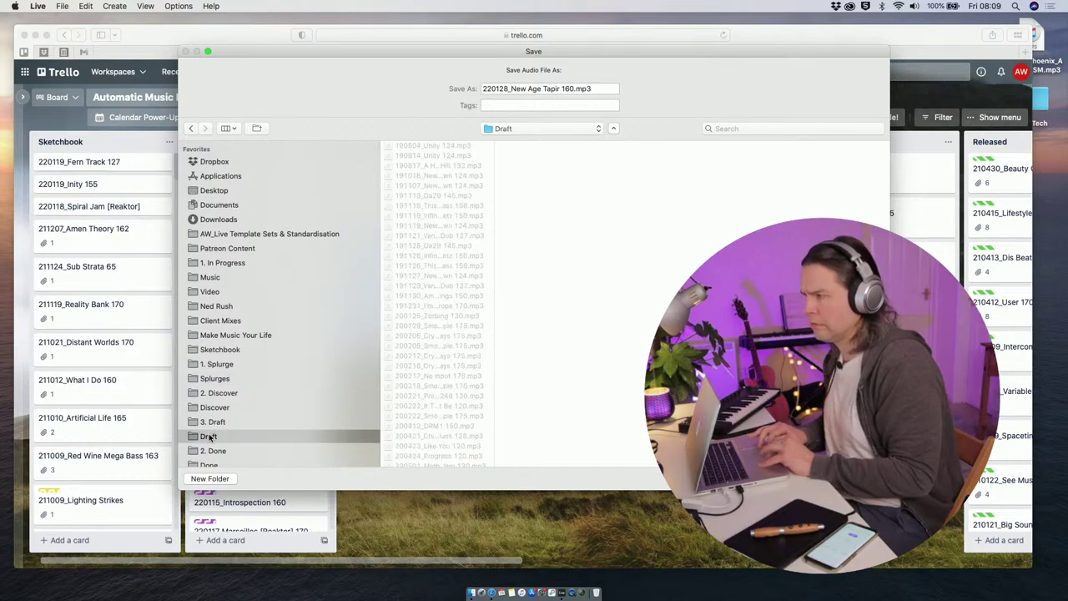
{"action": "key", "text": "Return"}
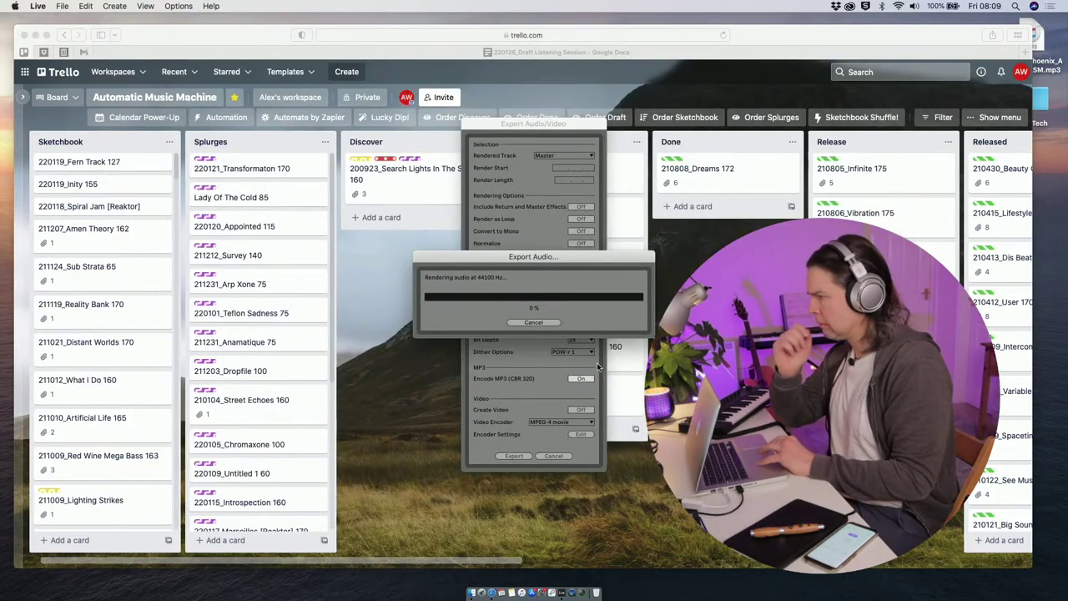
Step: Switch to Finder and open the Draft folder containing the exported MP3 files
{"action": "key", "text": "ctrl+Up"}
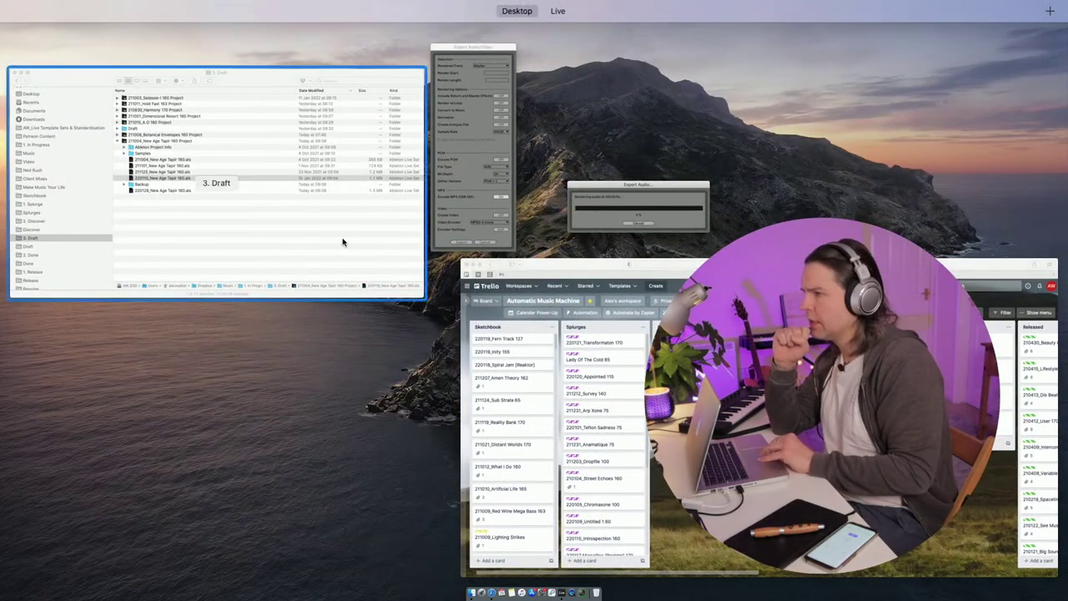
{"action": "left_click", "coordinate": [343, 239]}
{"action": "left_click", "coordinate": [101, 376]}
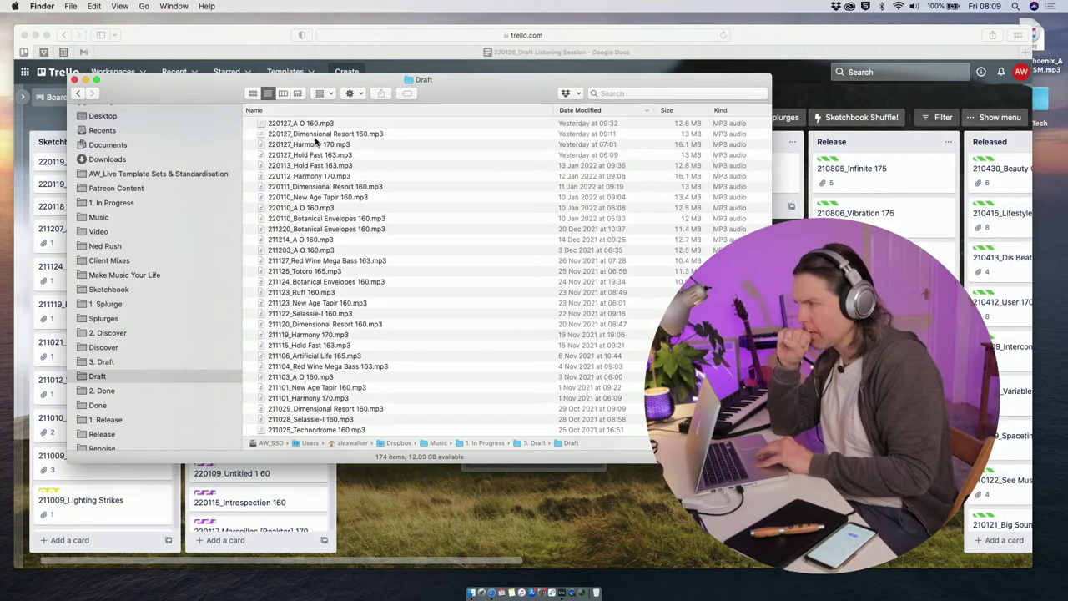
Step: Move 220128_Botanical Envelopes 160.mp3 from the Splurges folder to the Draft folder
{"action": "left_click", "coordinate": [109, 322]}
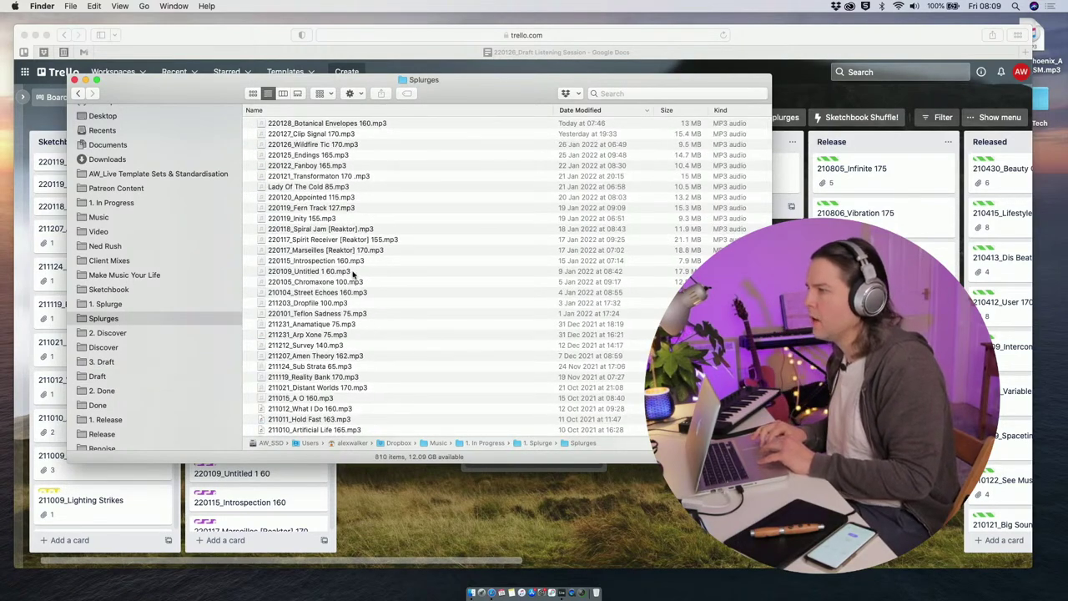
{"action": "left_click_drag", "start_coordinate": [307, 125], "coordinate": [97, 378]}
Step: Return to the Trello board, inspect the 220128_Botanical Envelopes 160 card in the Splurges list and archive it
{"action": "left_click", "coordinate": [464, 518]}
{"action": "scroll", "coordinate": [256, 501], "scroll_direction": "down", "scroll_amount": 5}
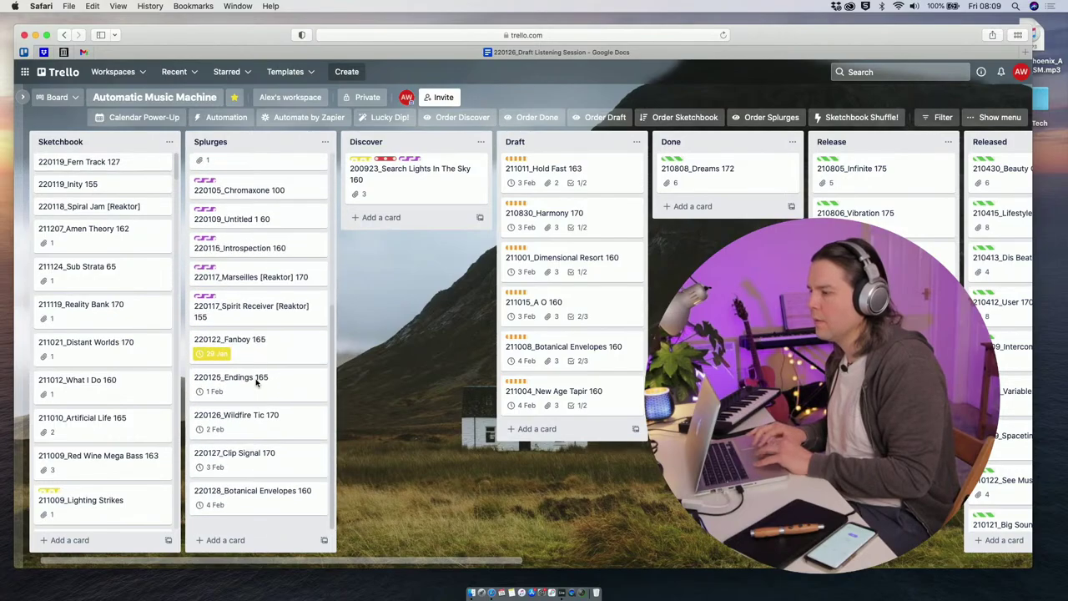
{"action": "left_click", "coordinate": [255, 509]}
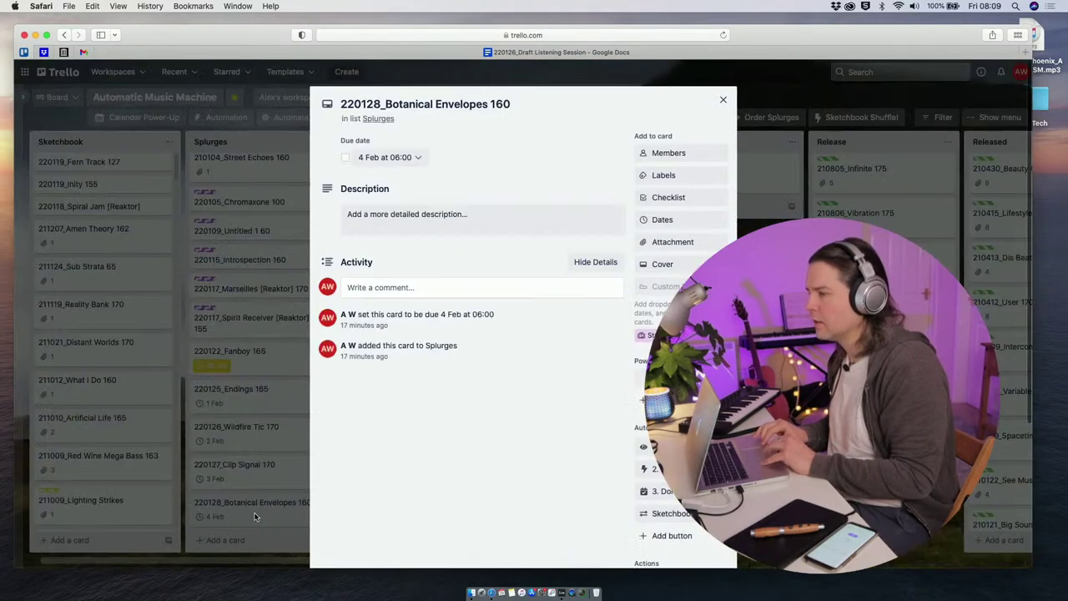
{"action": "scroll", "coordinate": [567, 467], "scroll_direction": "down", "scroll_amount": 5}
{"action": "scroll", "coordinate": [568, 468], "scroll_direction": "up", "scroll_amount": 5}
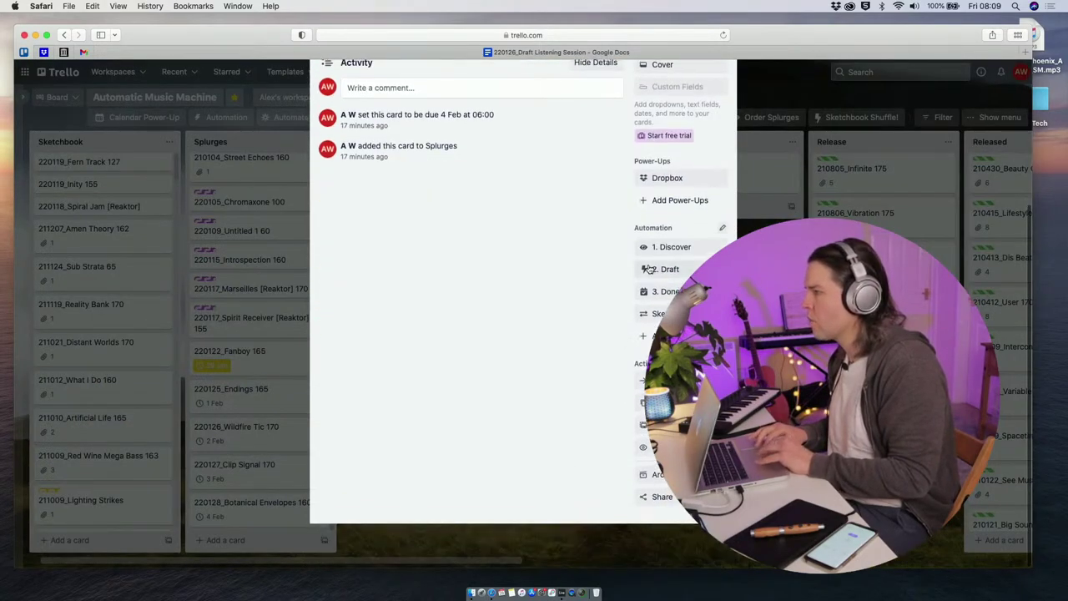
{"action": "left_click", "coordinate": [723, 104]}
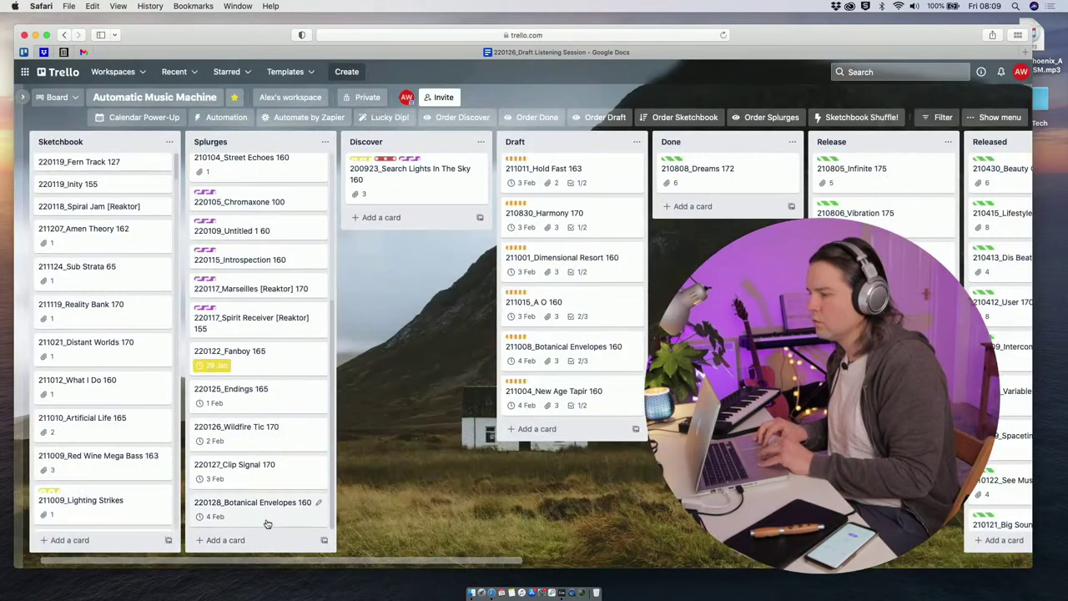
{"action": "right_click", "coordinate": [267, 524]}
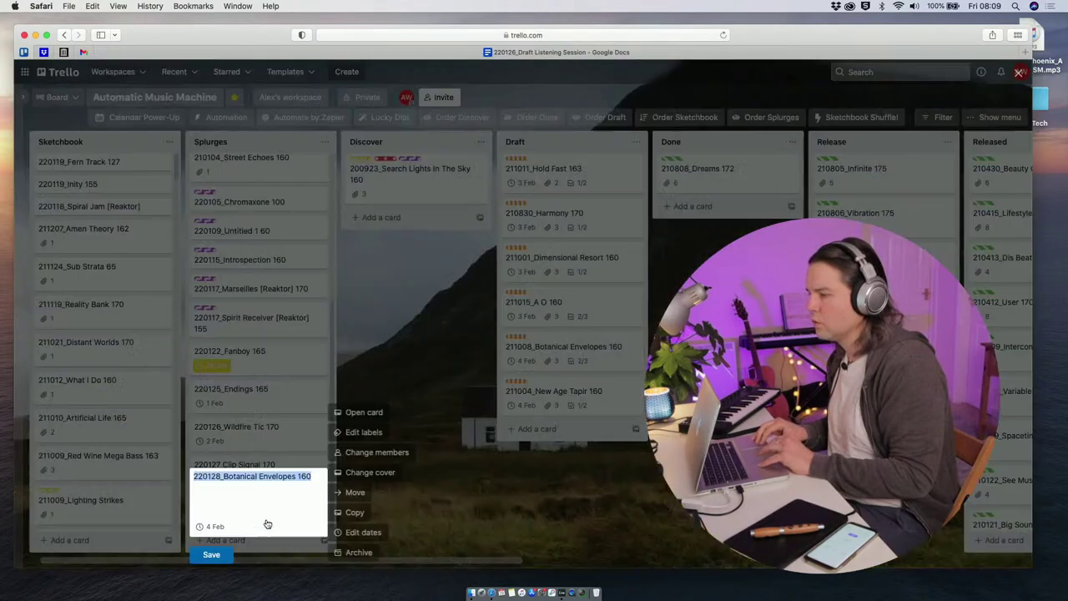
{"action": "left_click", "coordinate": [365, 552]}
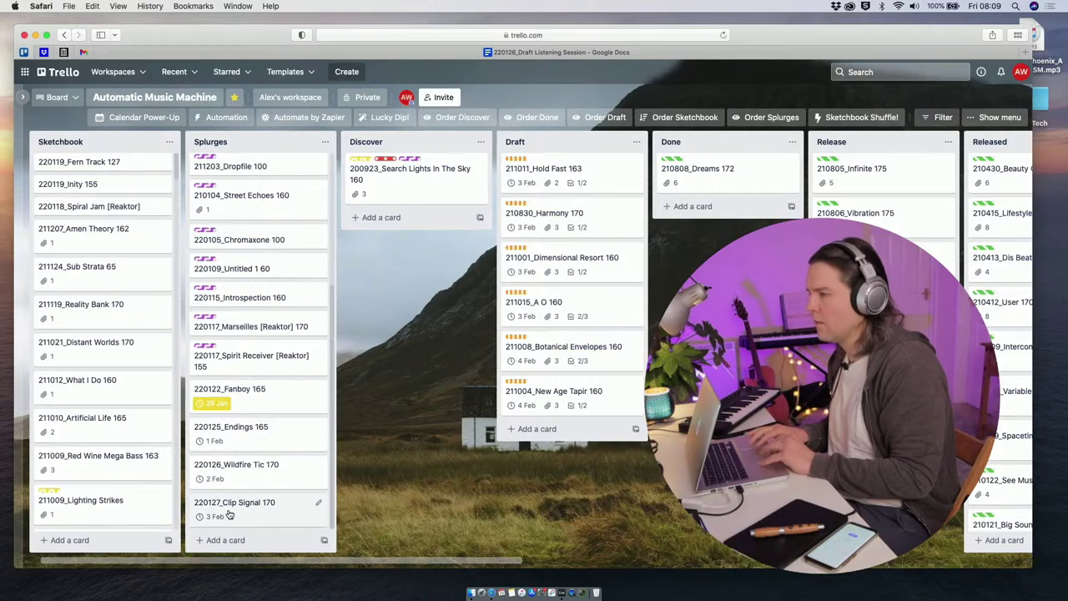
{"action": "scroll", "coordinate": [229, 515], "scroll_direction": "up", "scroll_amount": 5}
{"action": "scroll", "coordinate": [287, 440], "scroll_direction": "down", "scroll_amount": 5}
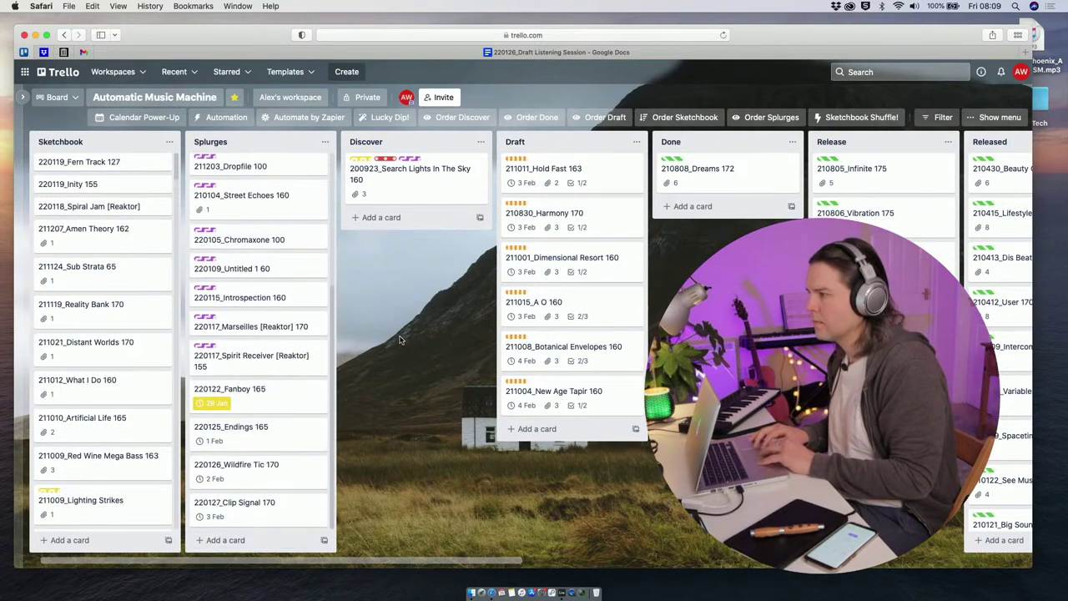
Step: Switch to Live and check the arrangement and the audio export's rendering progress
{"action": "key", "text": "ctrl+Up"}
{"action": "left_click", "coordinate": [565, 44]}
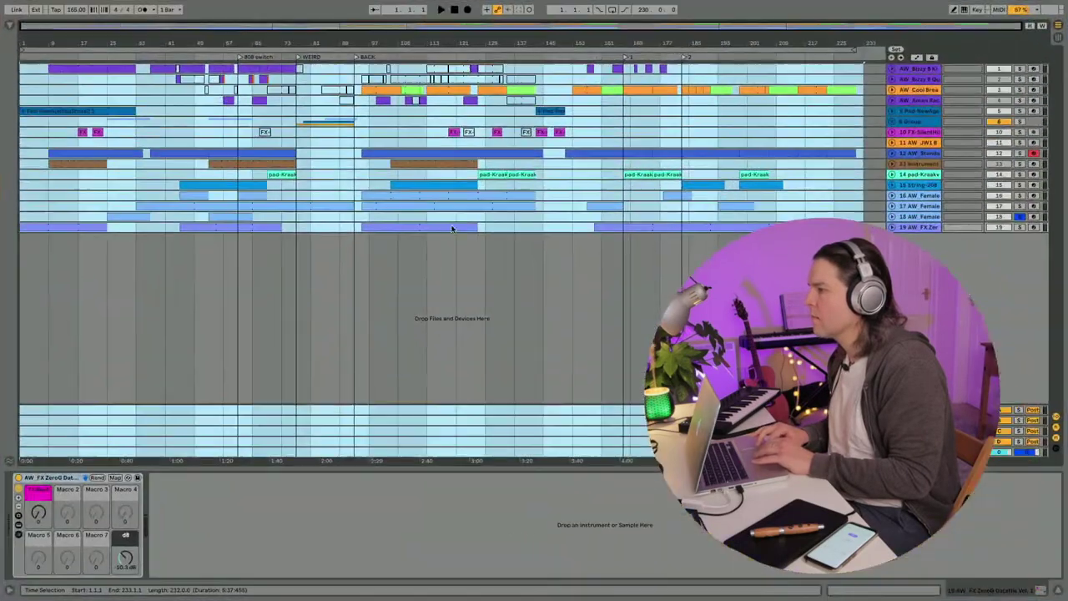
{"action": "key", "text": "ctrl+Up"}
{"action": "left_click", "coordinate": [562, 215]}
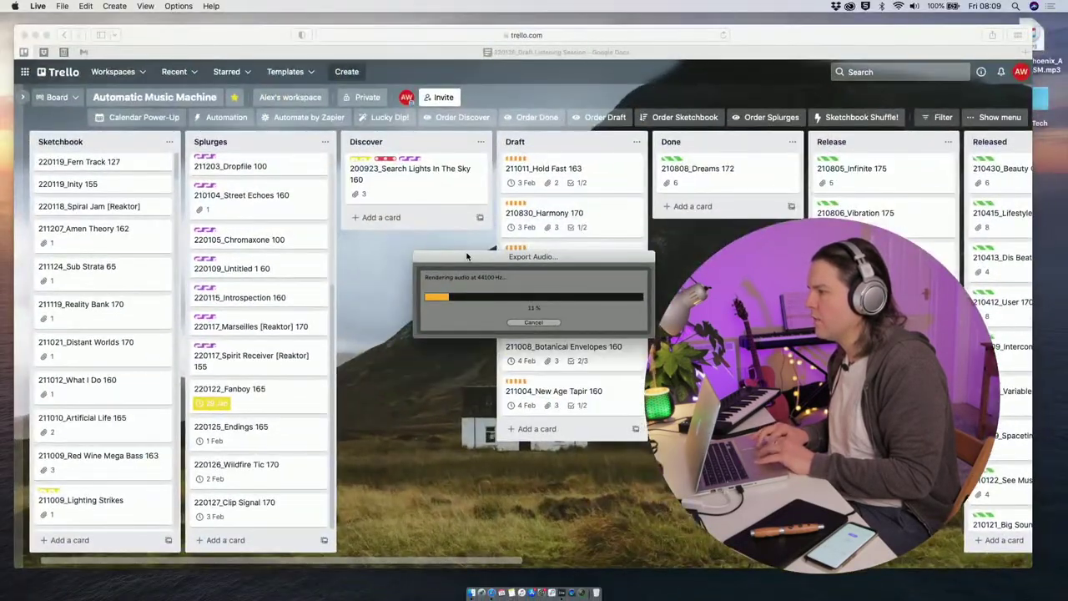
{"action": "key", "text": "ctrl+Up"}
{"action": "left_click", "coordinate": [433, 216]}
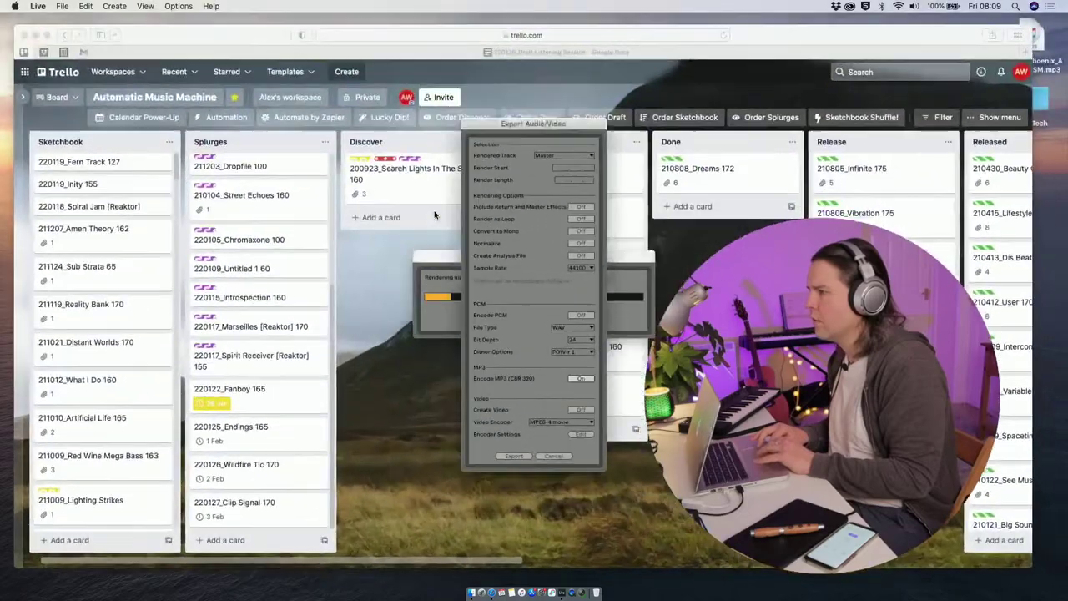